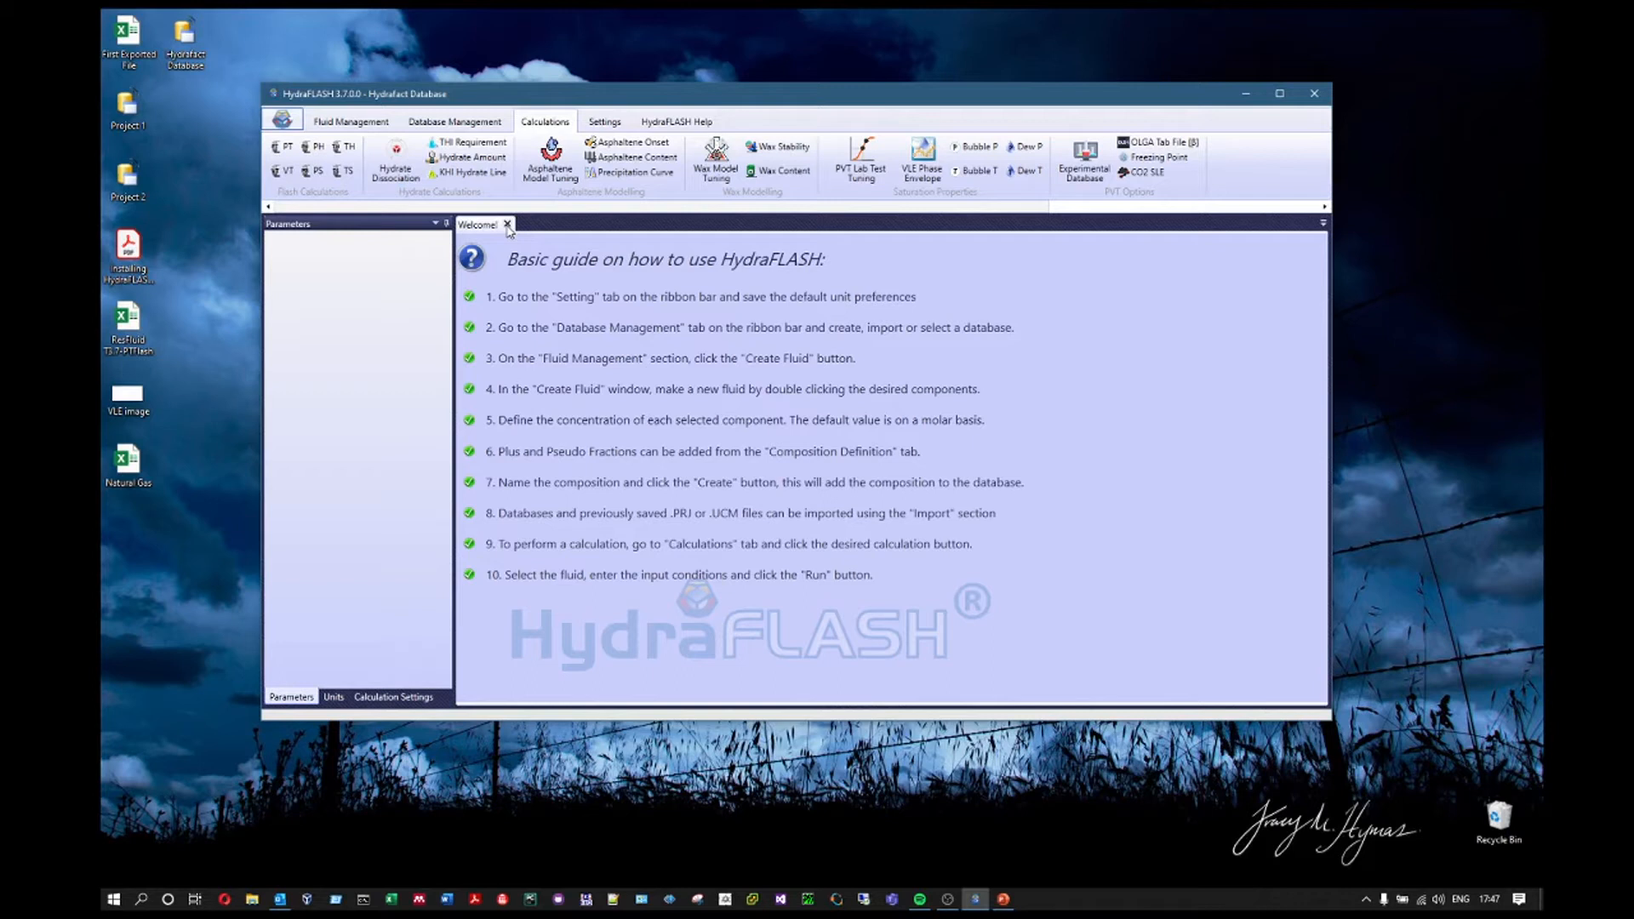
Close the welcome page and load the last-listed Natural Gas fluid for editing from the Hydrafact Database
{"action": "left_click", "coordinate": [507, 224]}
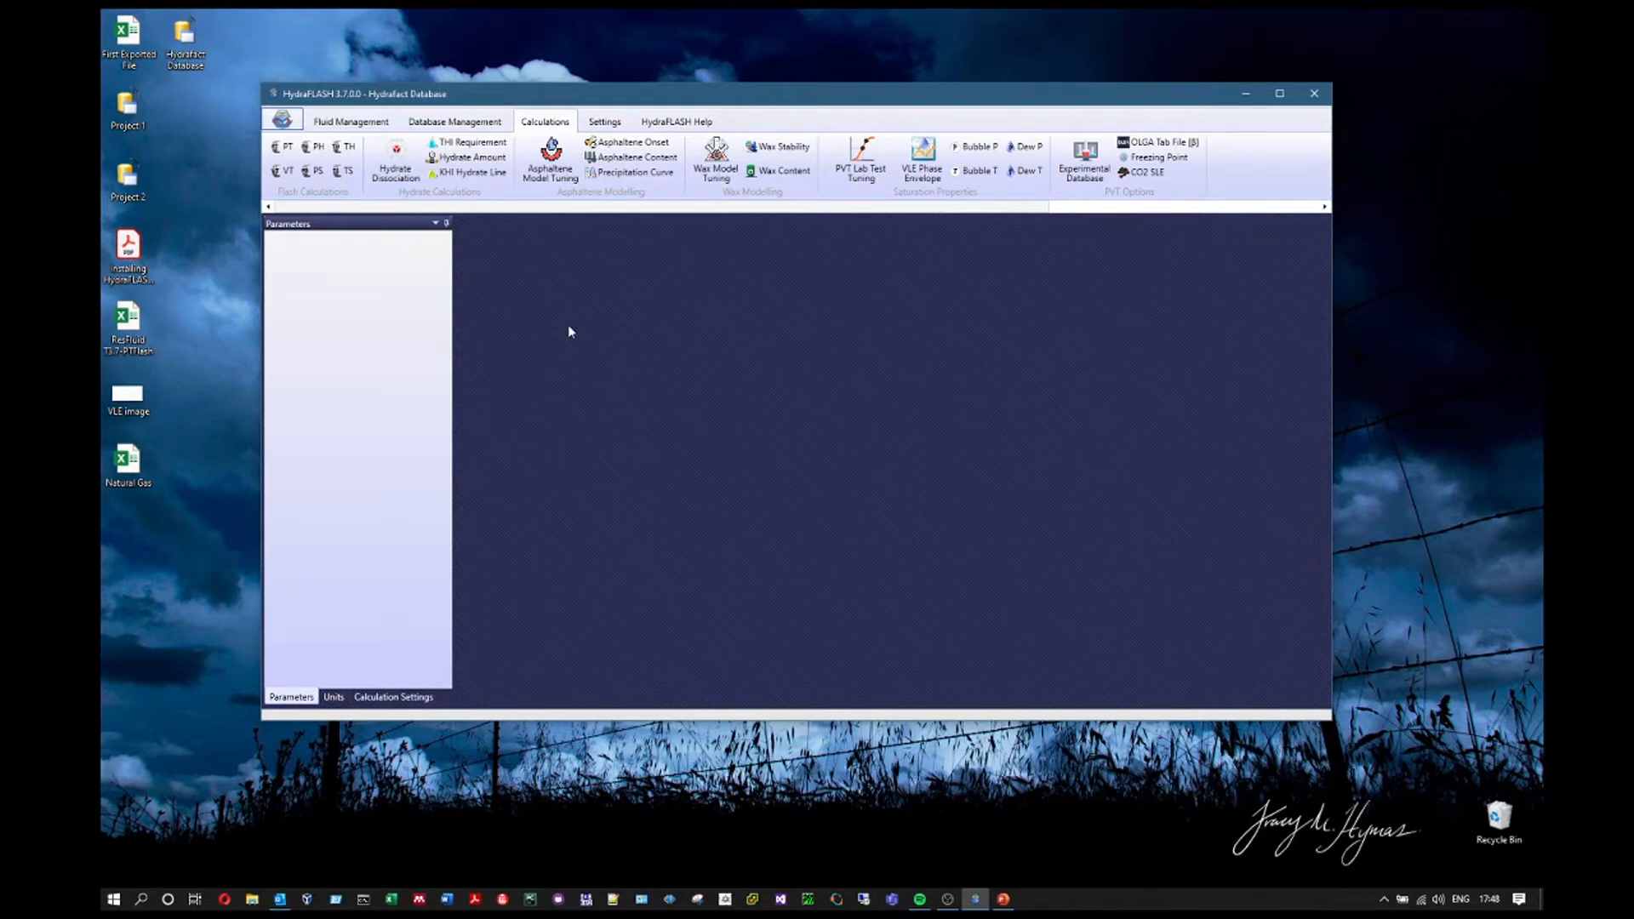
{"action": "left_click", "coordinate": [350, 121]}
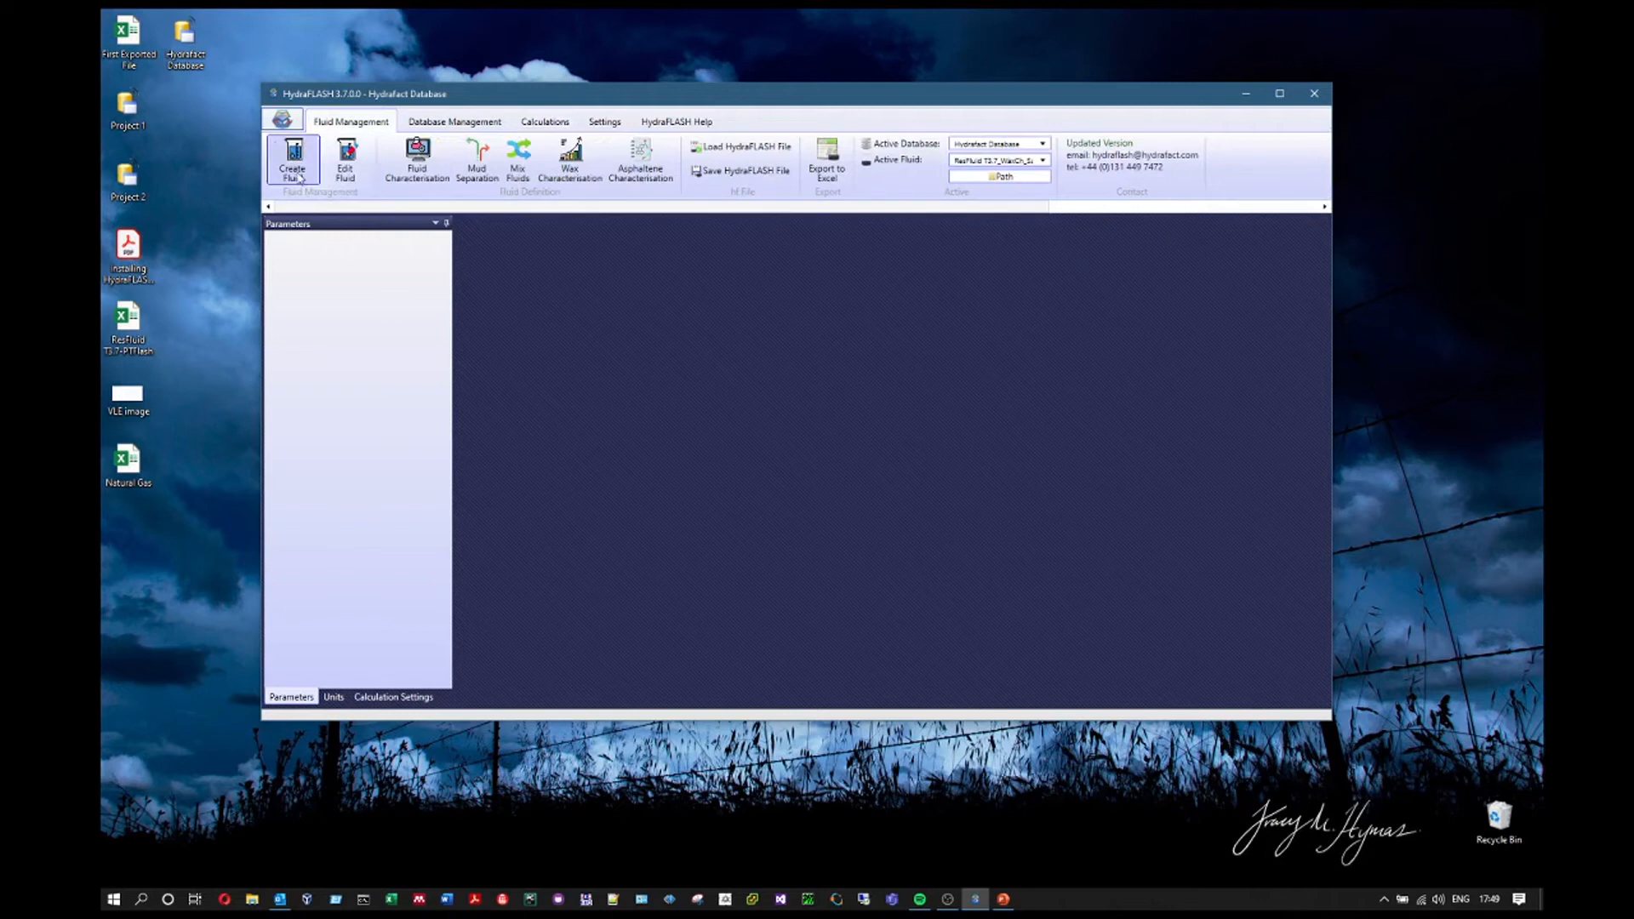
{"action": "left_click", "coordinate": [356, 169]}
{"action": "left_click_drag", "start_coordinate": [862, 247], "coordinate": [820, 222]}
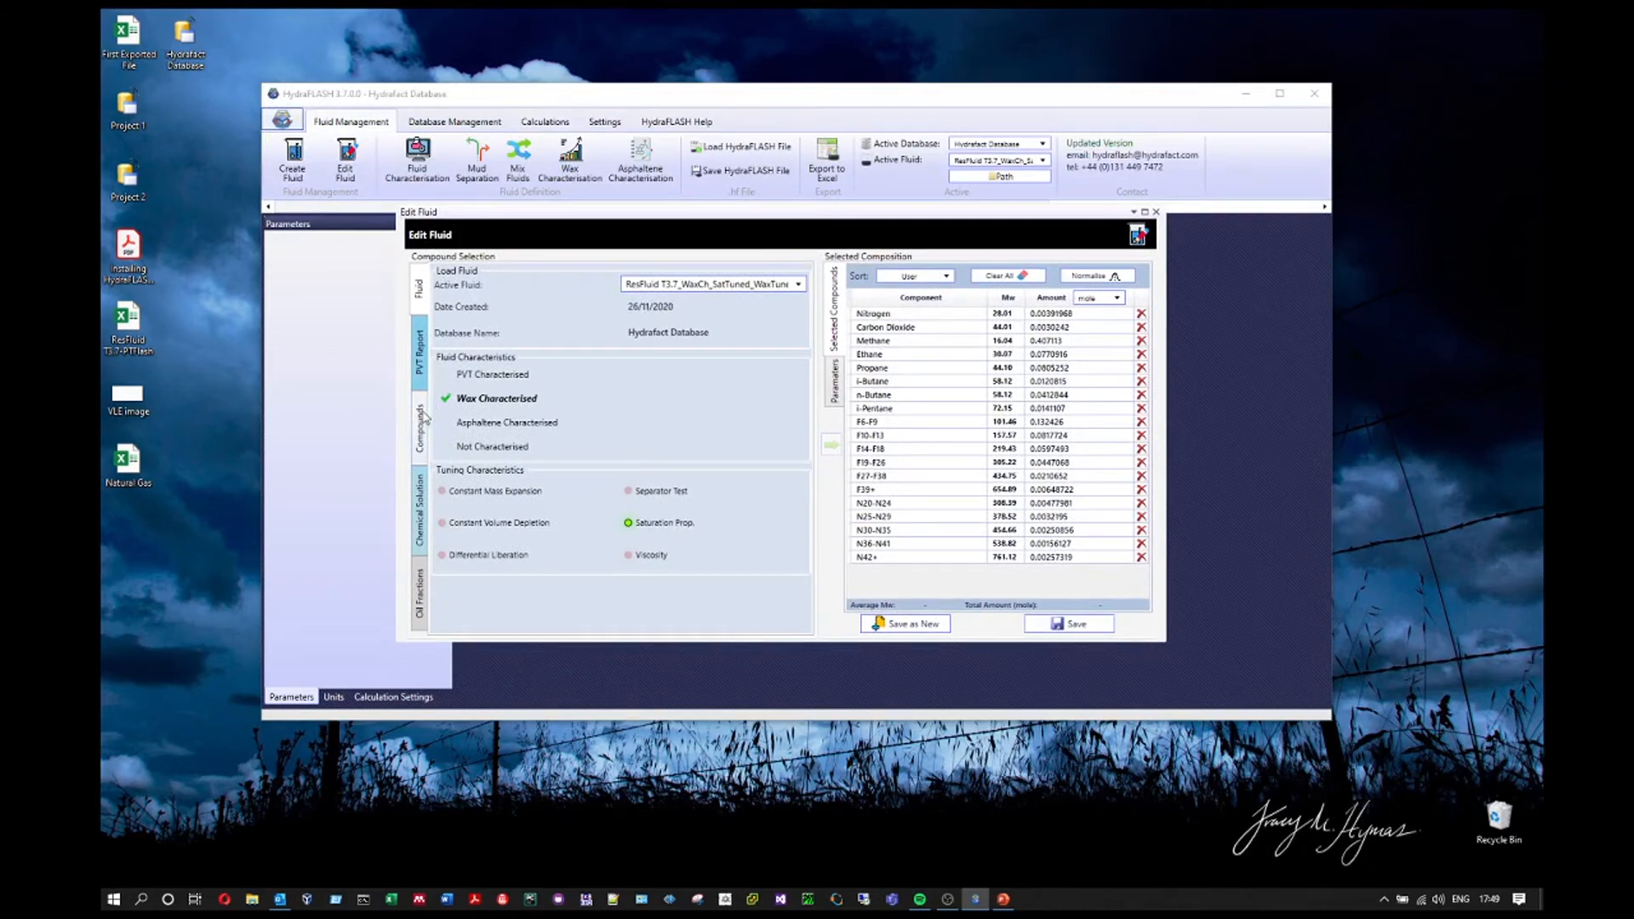
{"action": "left_click_drag", "start_coordinate": [485, 217], "coordinate": [489, 205]}
{"action": "left_click", "coordinate": [746, 274]}
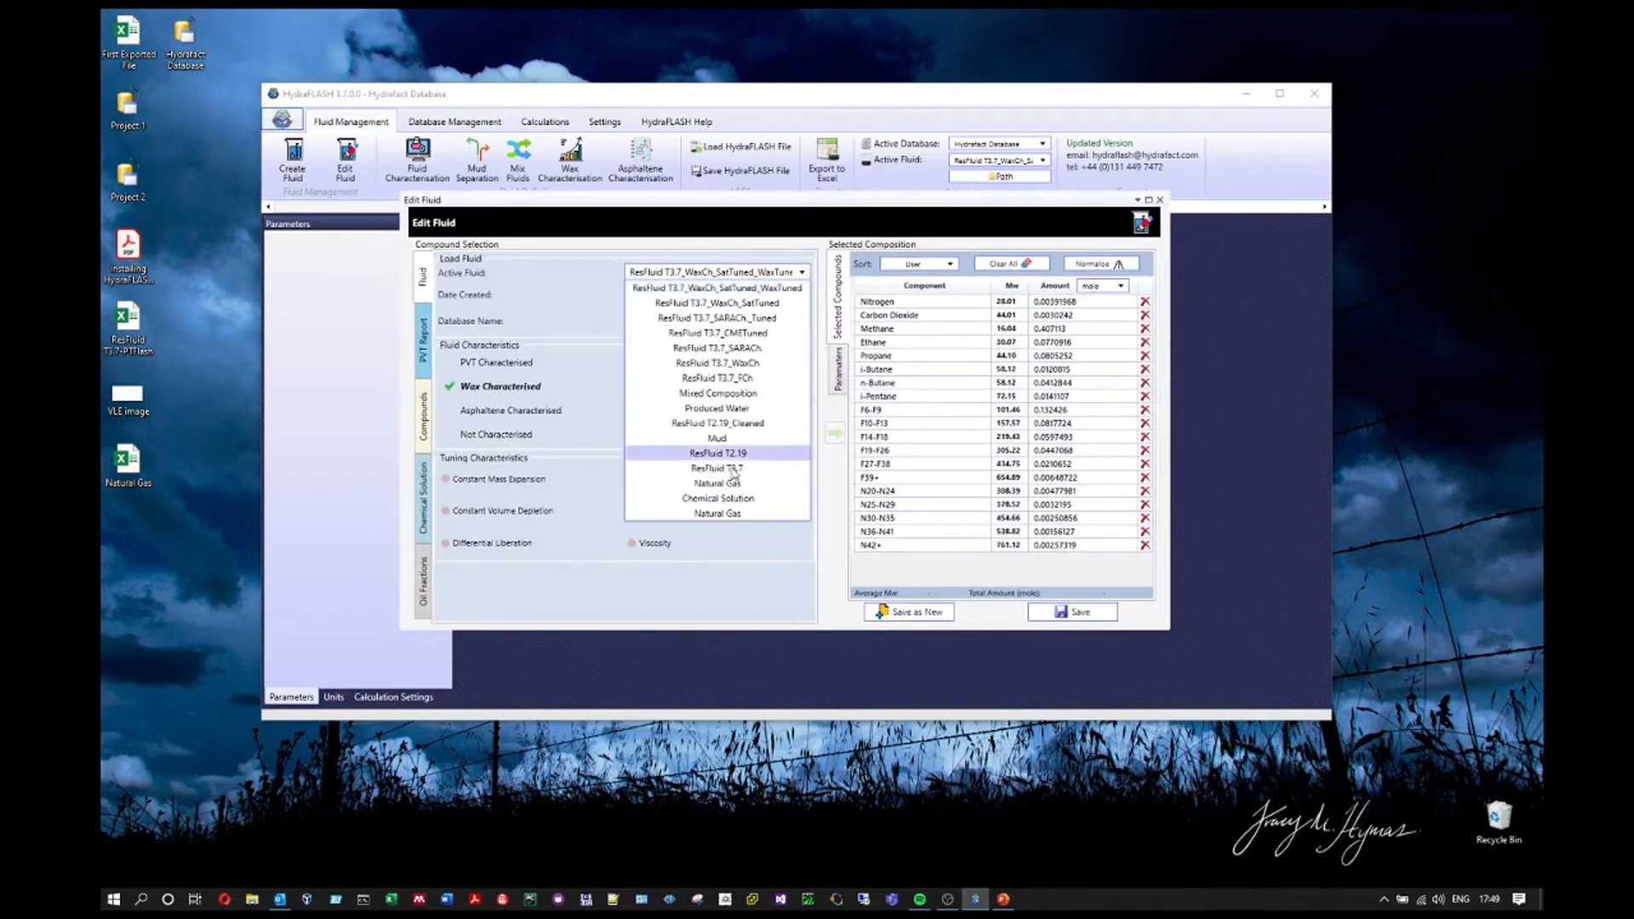
{"action": "left_click", "coordinate": [711, 514]}
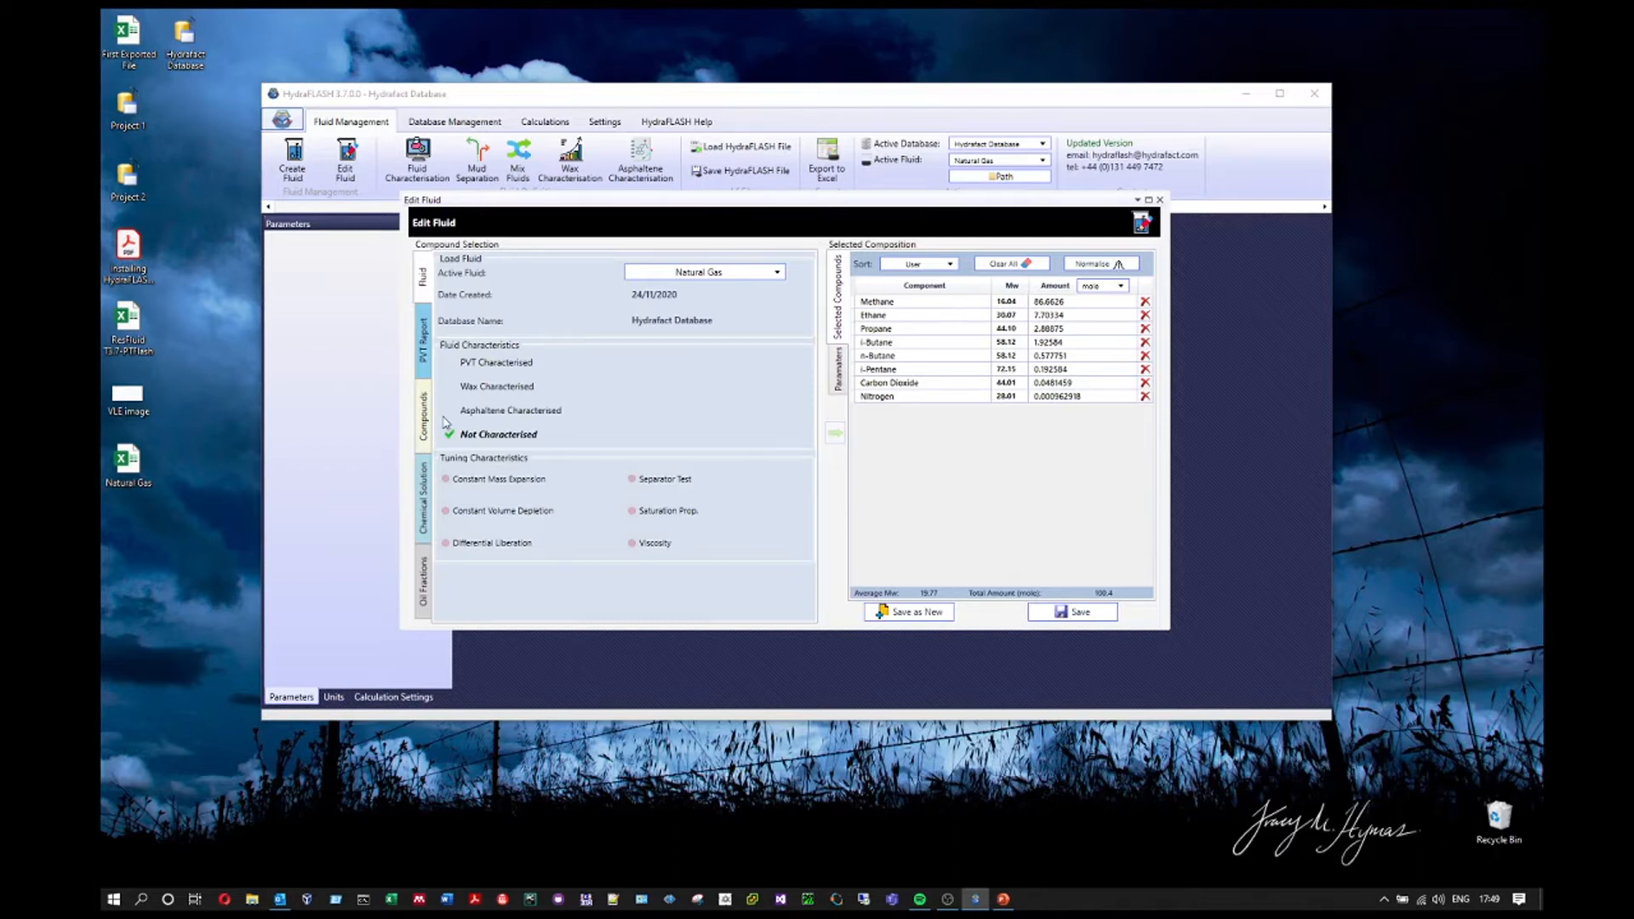
Search the pure compound library for water and highlight its entry
{"action": "left_click", "coordinate": [429, 428]}
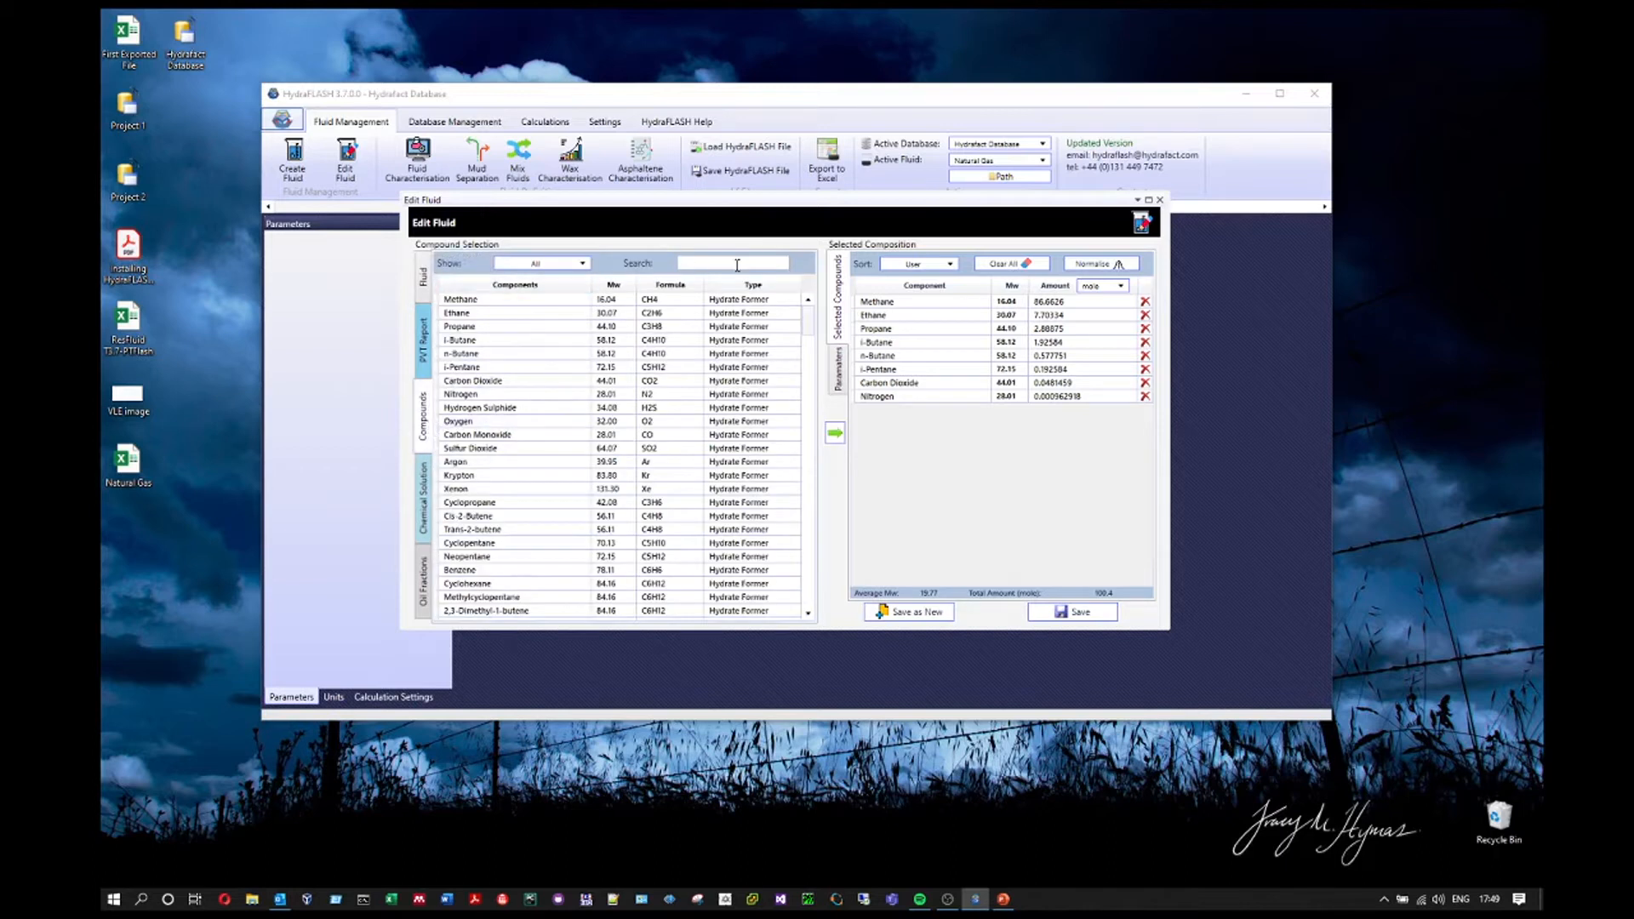
{"action": "type", "text": "wtare"}
{"action": "key", "text": "BackSpace"}
{"action": "key", "text": "BackSpace"}
{"action": "key", "text": "BackSpace"}
{"action": "key", "text": "BackSpace"}
{"action": "type", "text": "ater"}
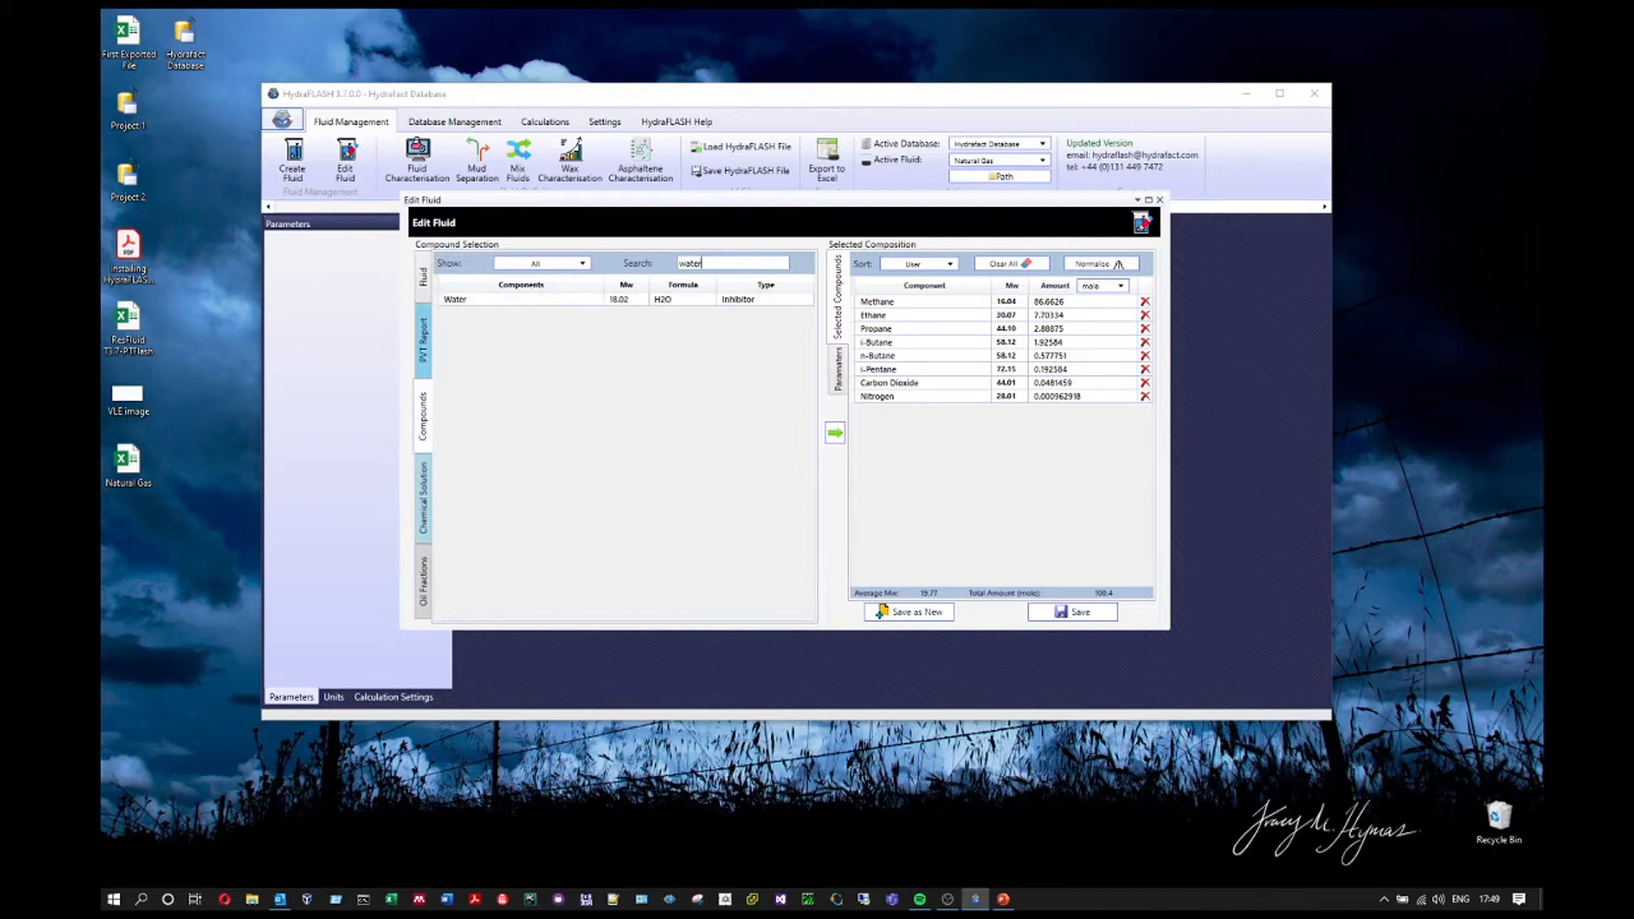
{"action": "left_click", "coordinate": [529, 301]}
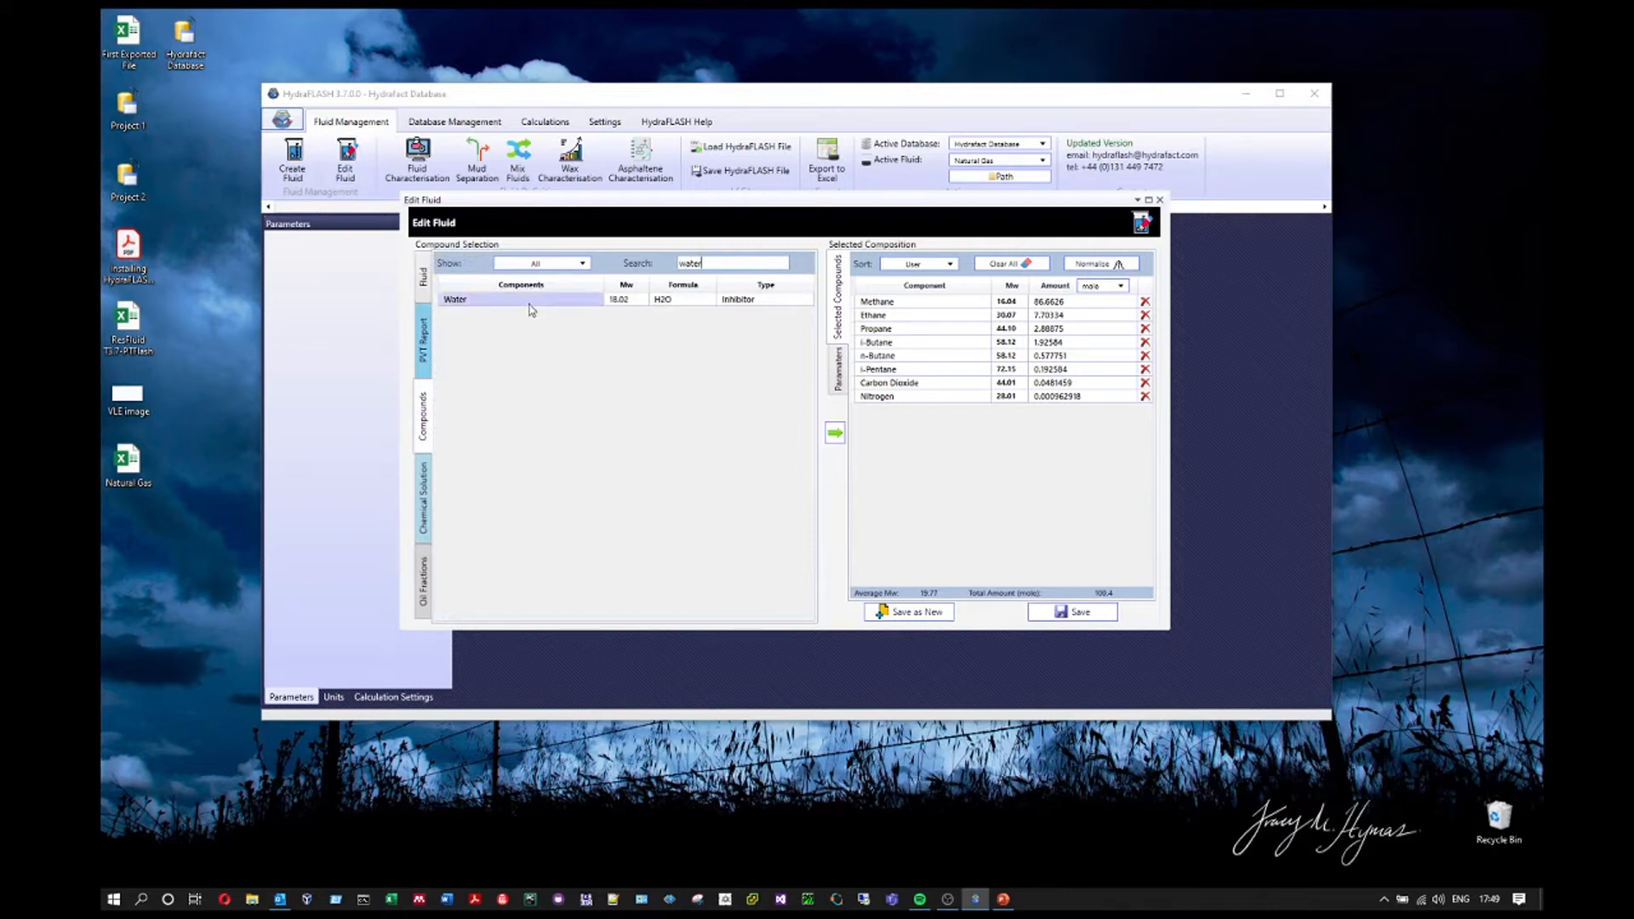
Add 1 kg of water to the gas composition as a chemical solution by mass rate and normalise the amounts
{"action": "left_click", "coordinate": [425, 502]}
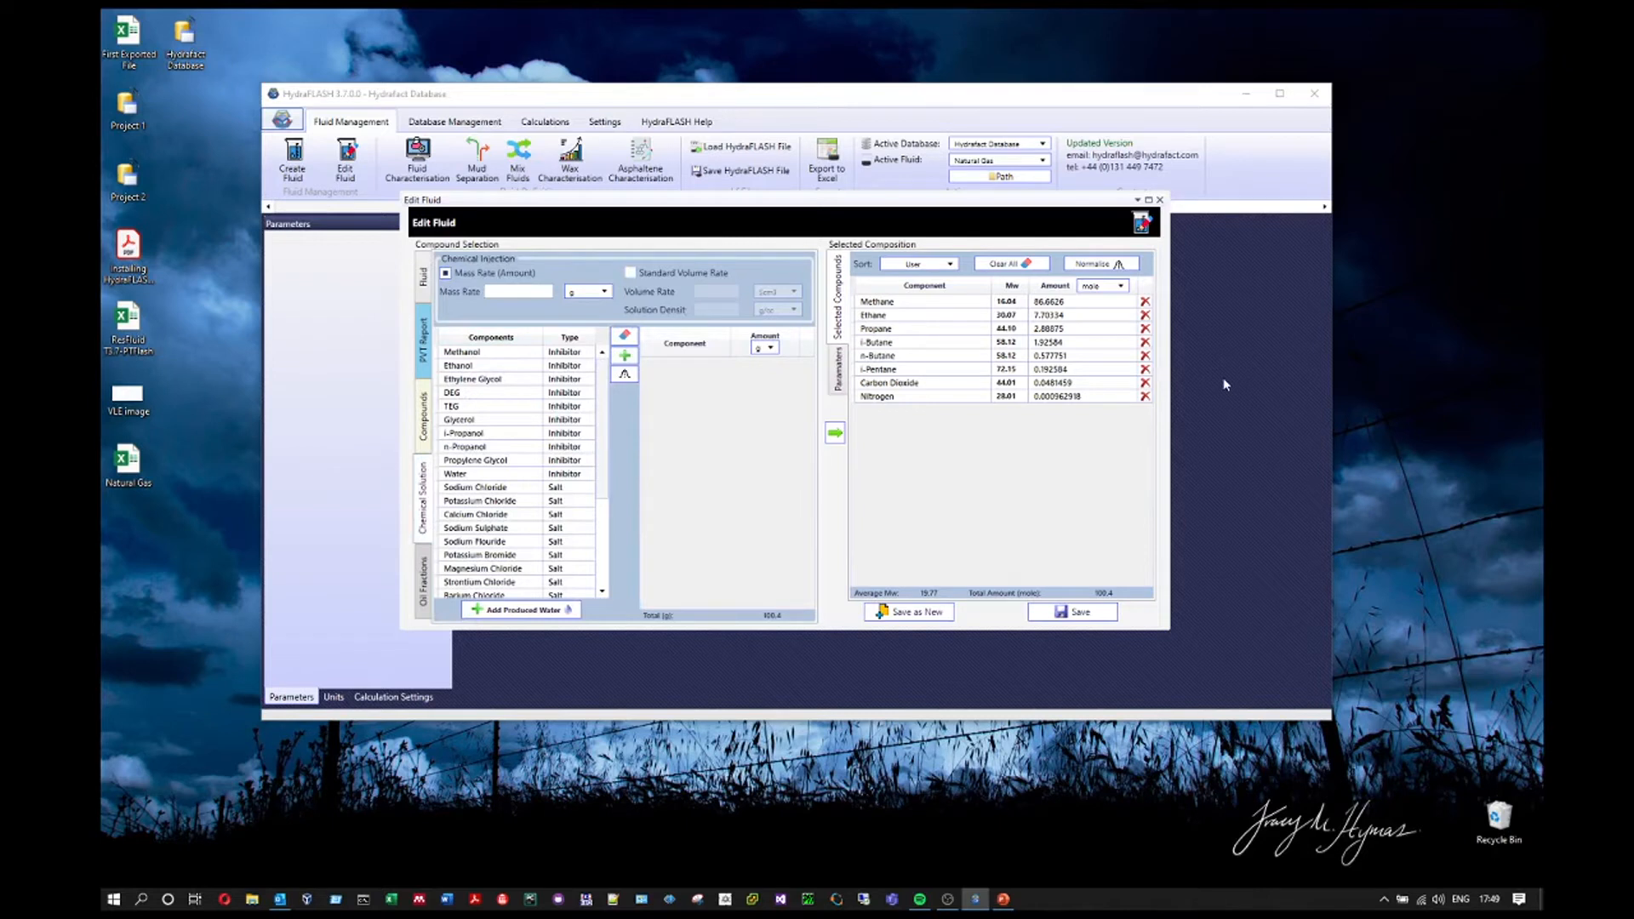
{"action": "double_click", "coordinate": [474, 476]}
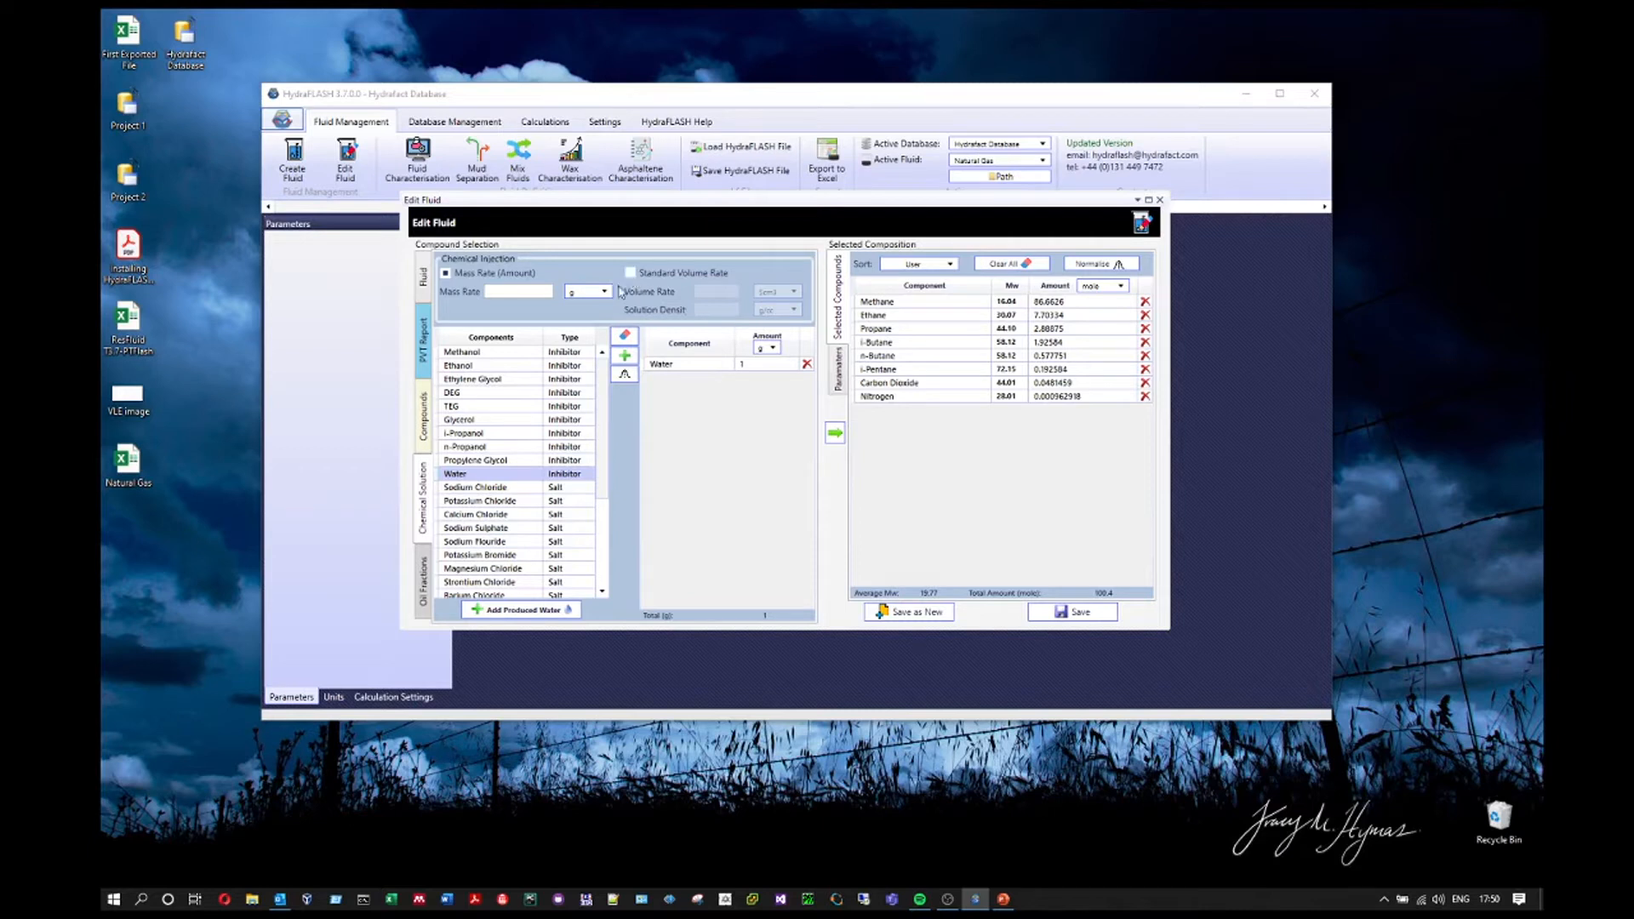
{"action": "left_click", "coordinate": [497, 294]}
{"action": "left_click", "coordinate": [606, 292]}
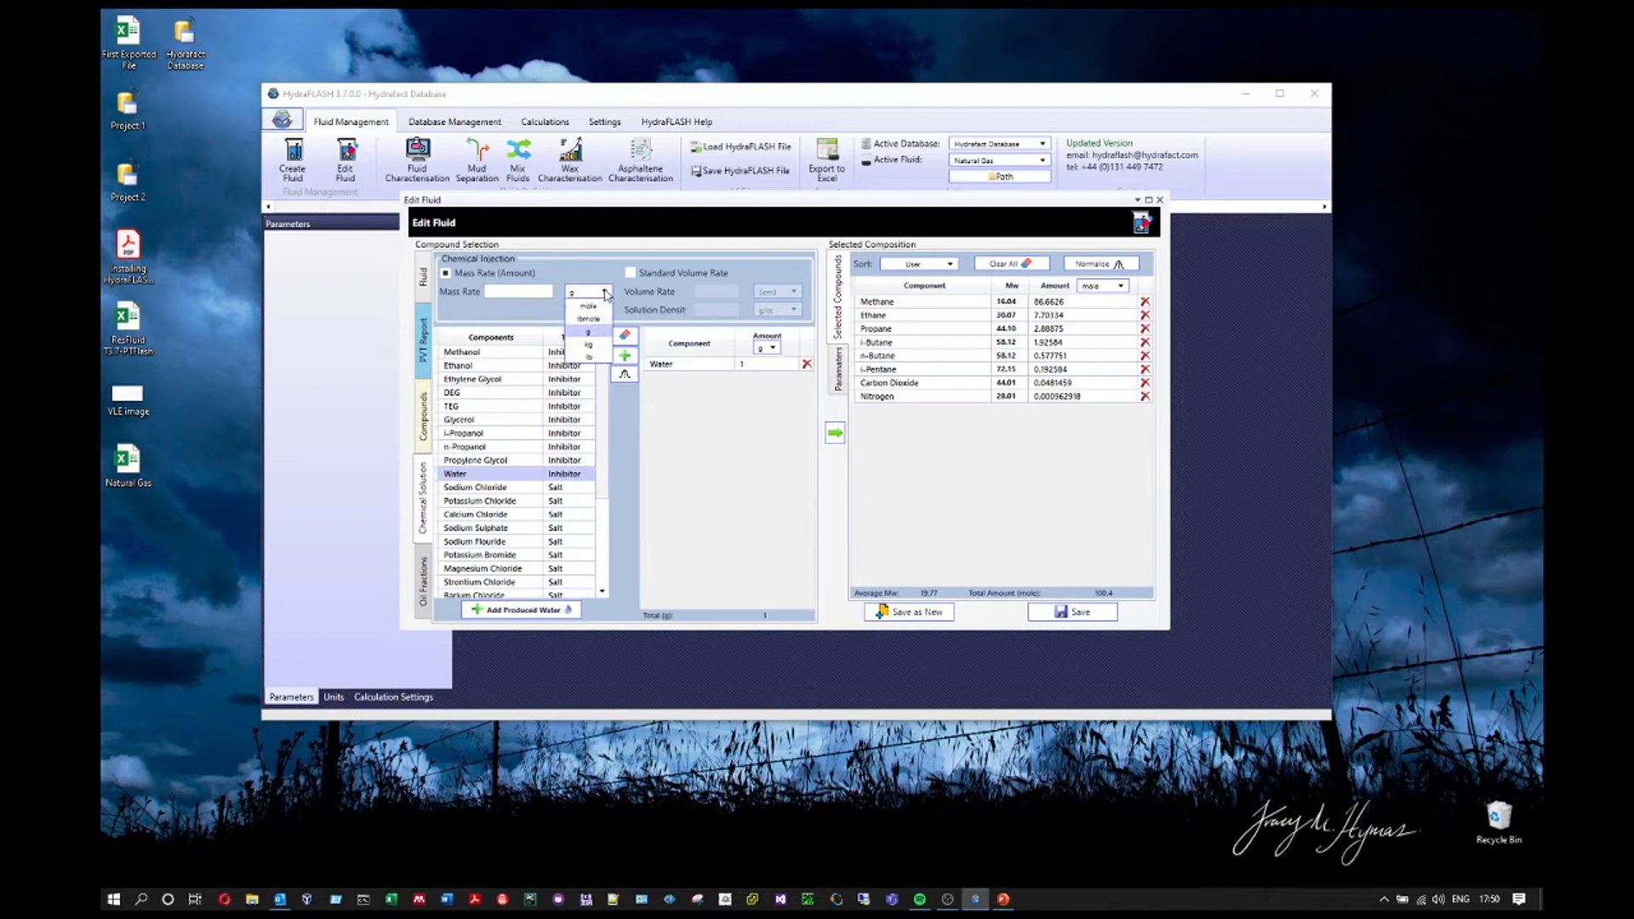
{"action": "left_click", "coordinate": [588, 344]}
{"action": "left_click", "coordinate": [512, 290]}
{"action": "type", "text": "1"}
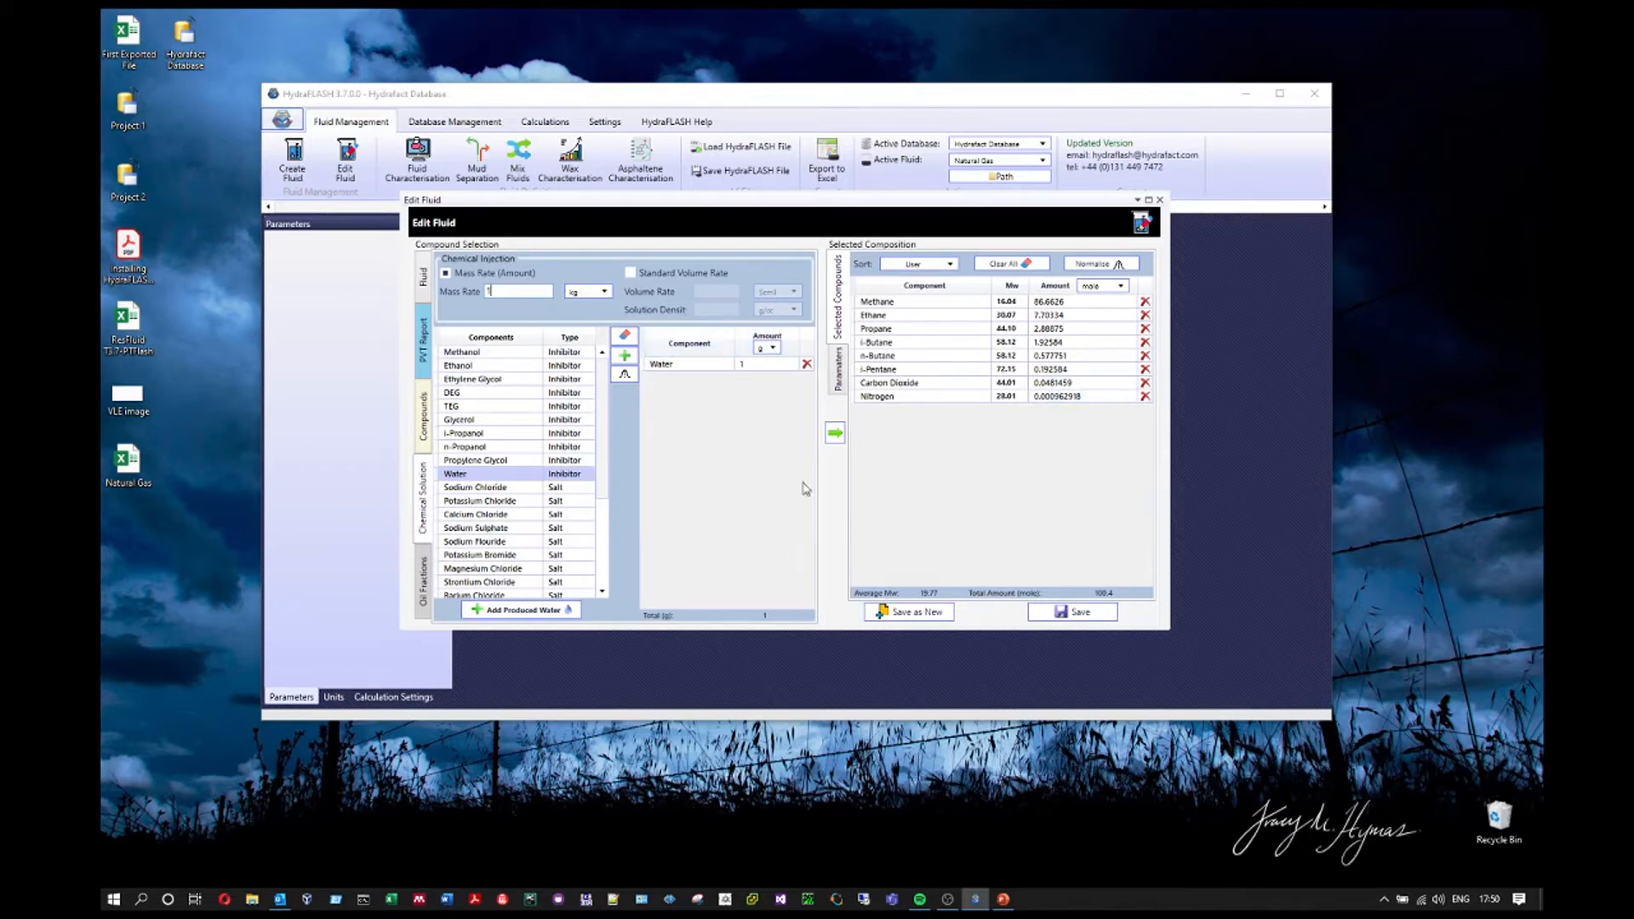
{"action": "left_click", "coordinate": [834, 433]}
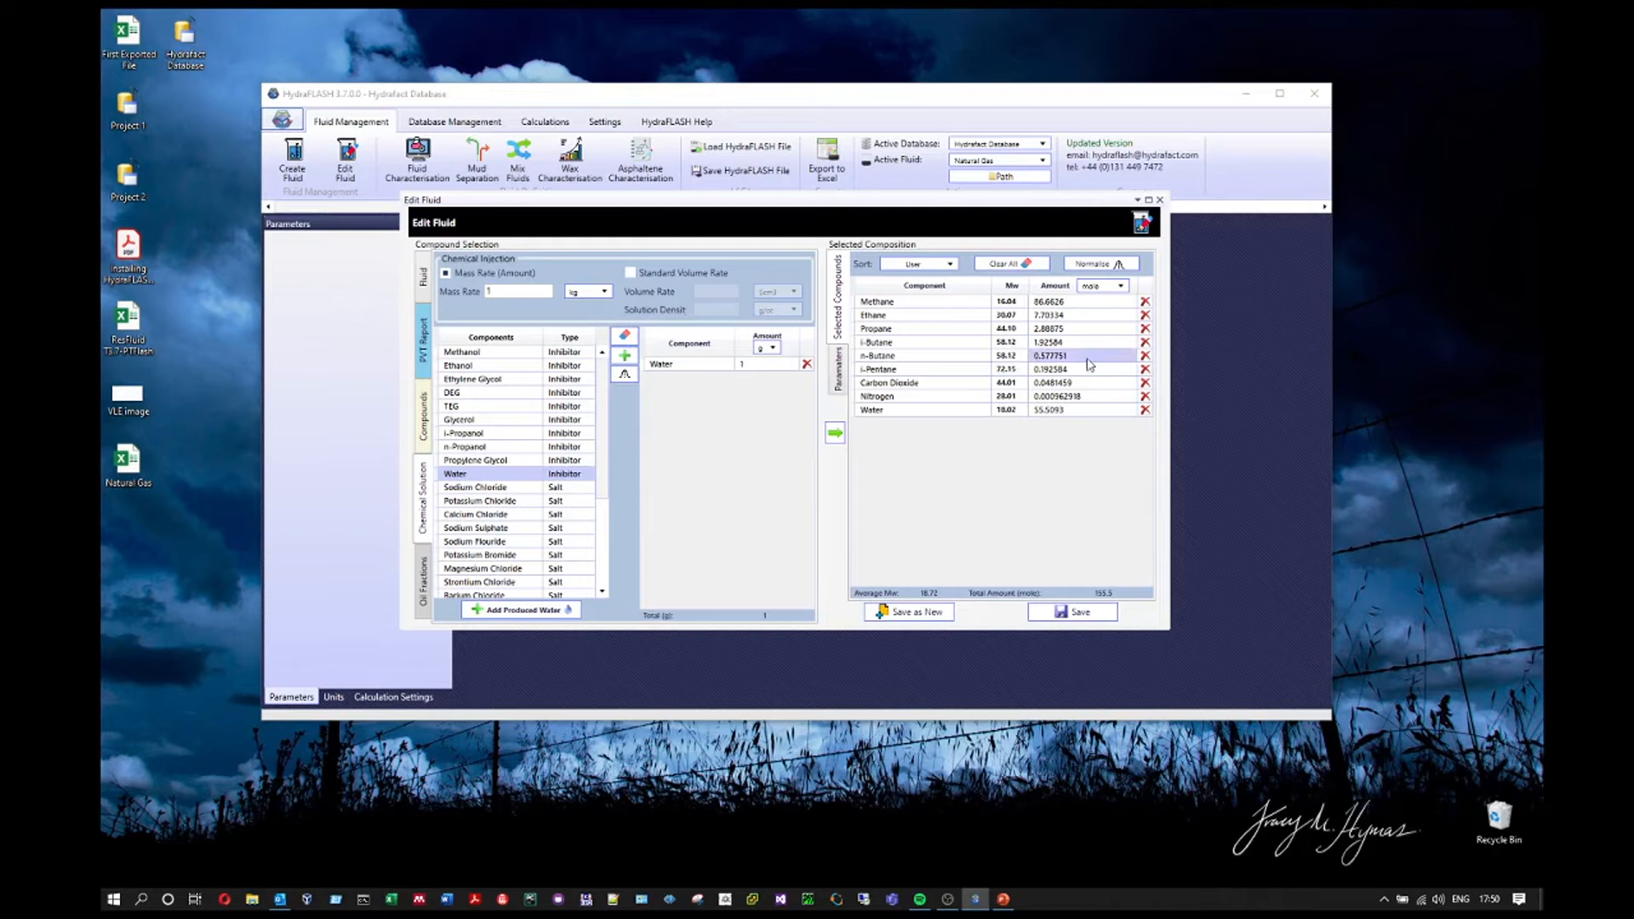
{"action": "left_click", "coordinate": [1100, 264]}
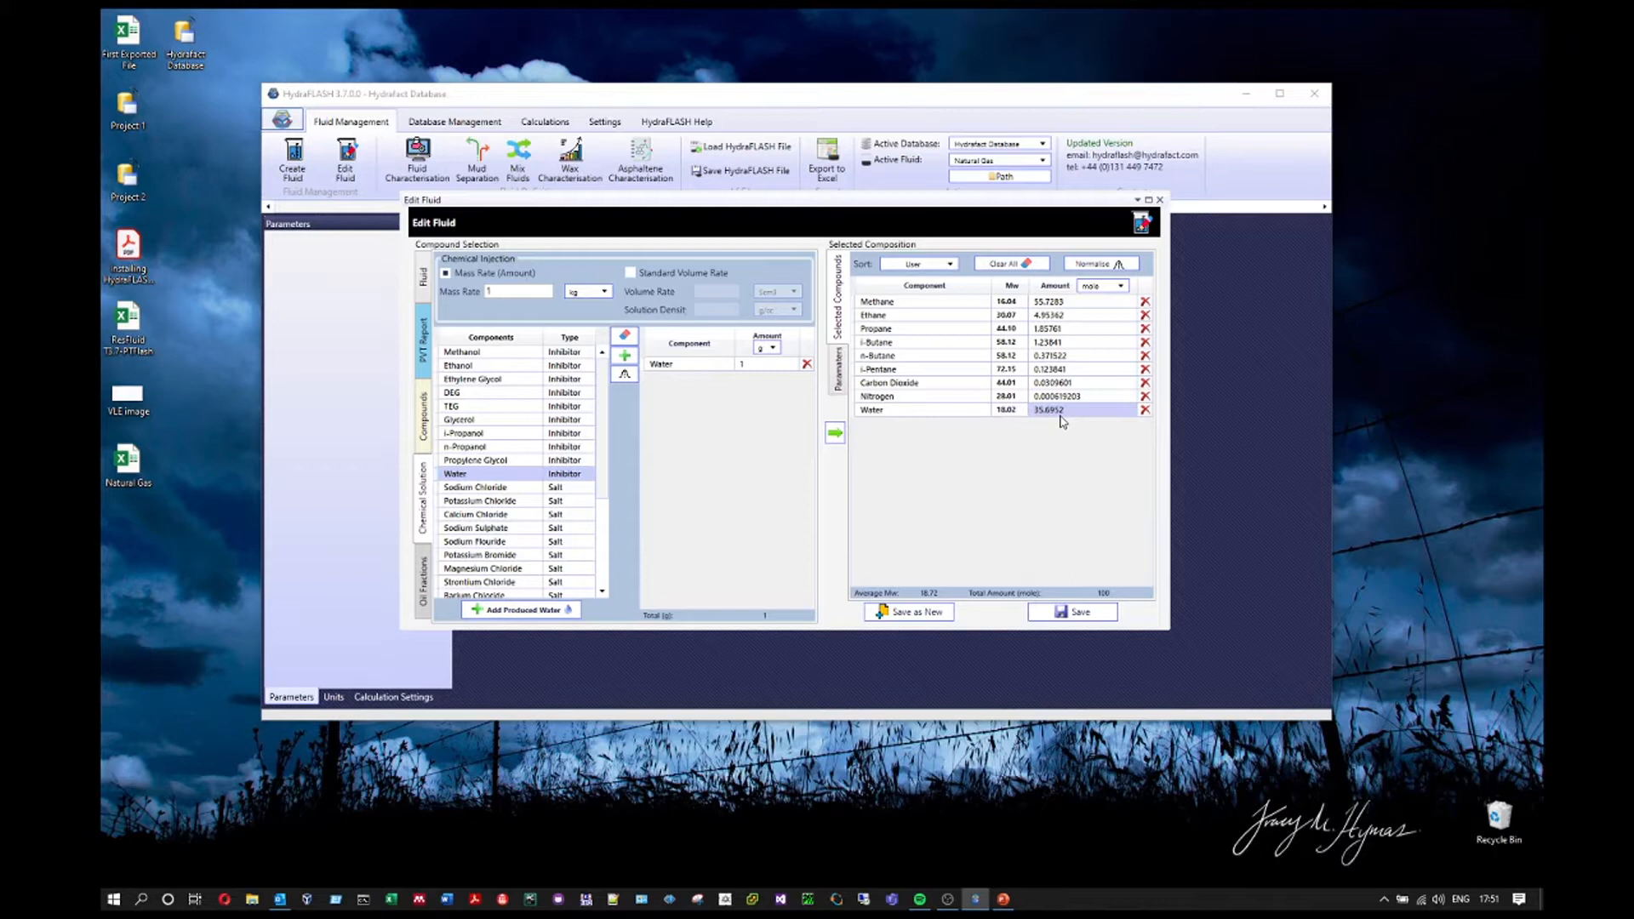
Name the fluid Natural Gas+Water, set its sample type to Wet, and save it as a new fluid without creating another
{"action": "left_click", "coordinate": [425, 344]}
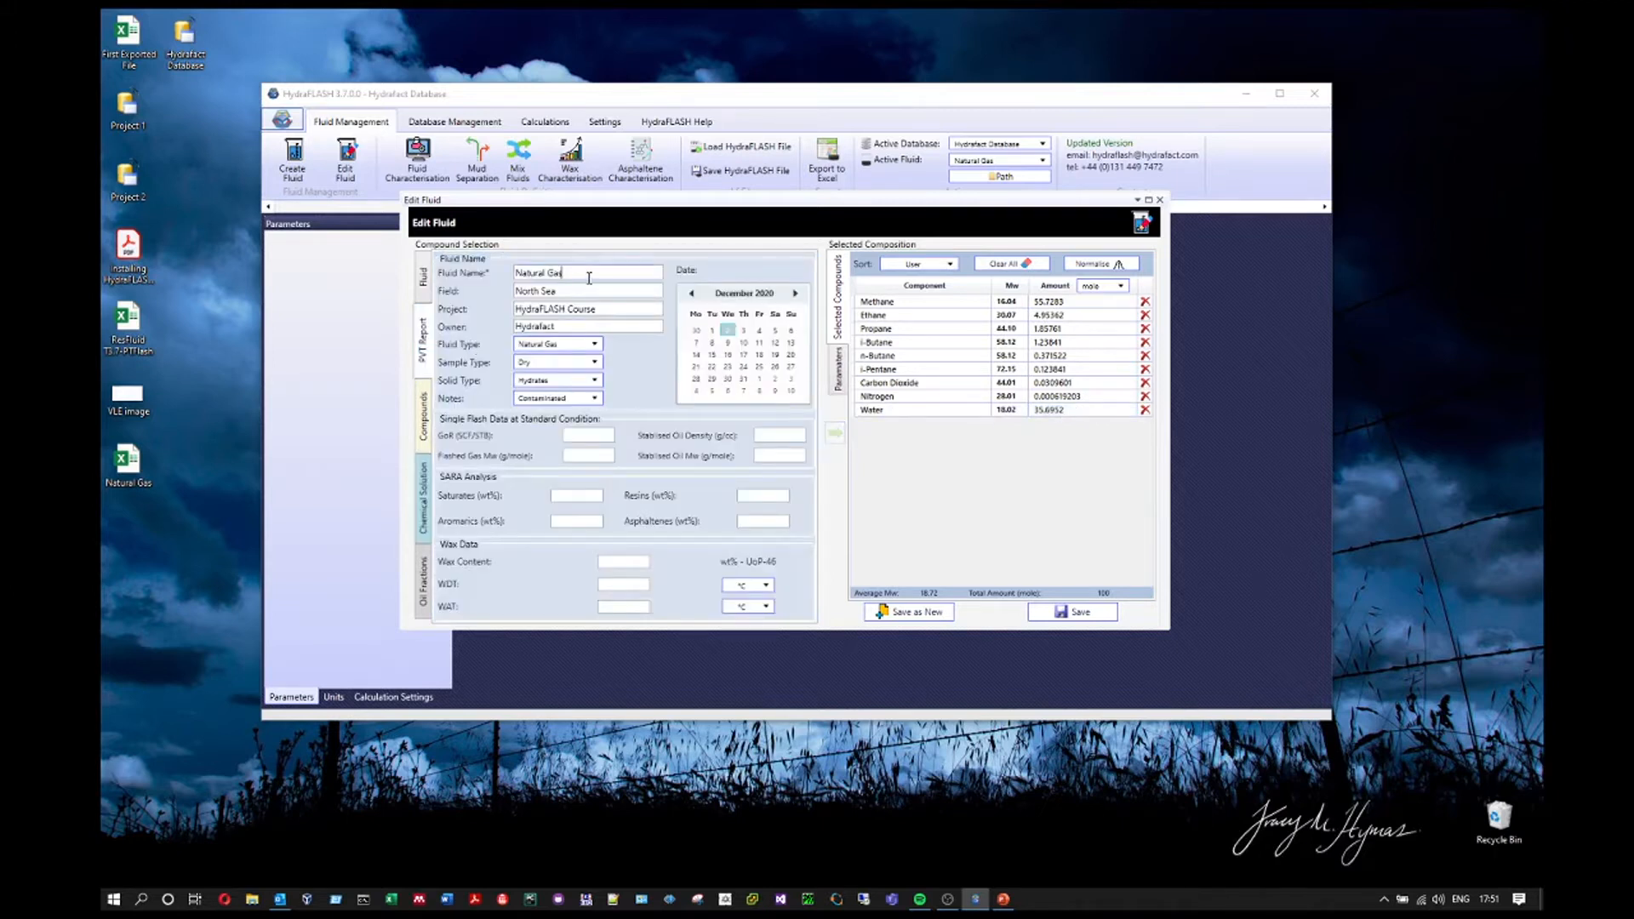
{"action": "type", "text": "-"}
{"action": "type", "text": "Wate"}
{"action": "left_click", "coordinate": [593, 363]}
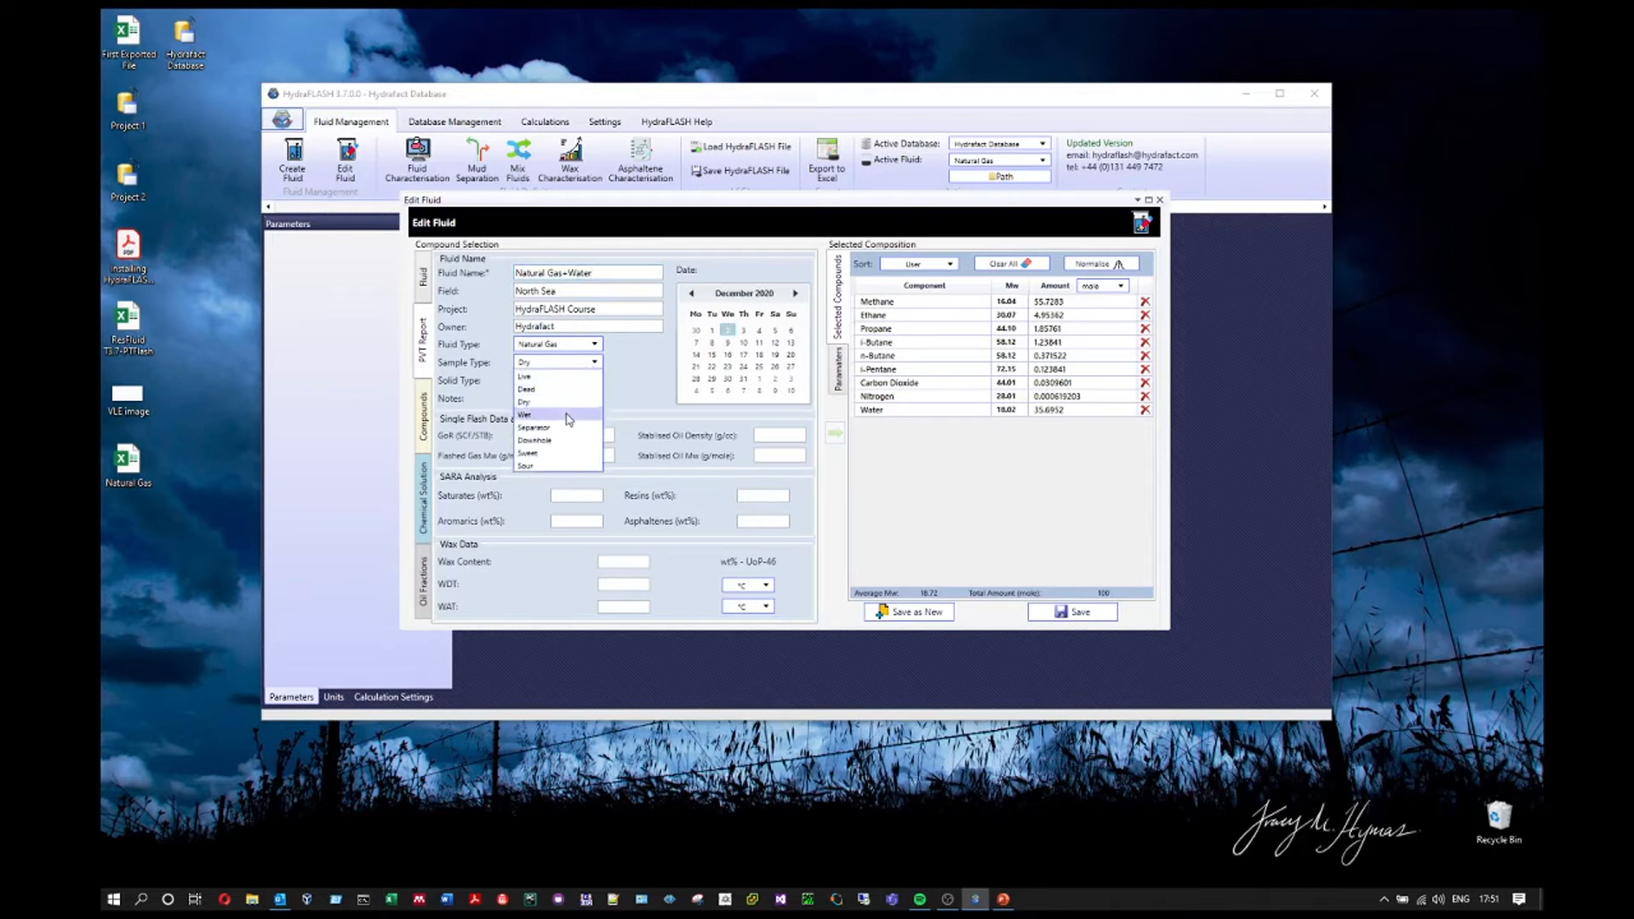
{"action": "left_click", "coordinate": [568, 418]}
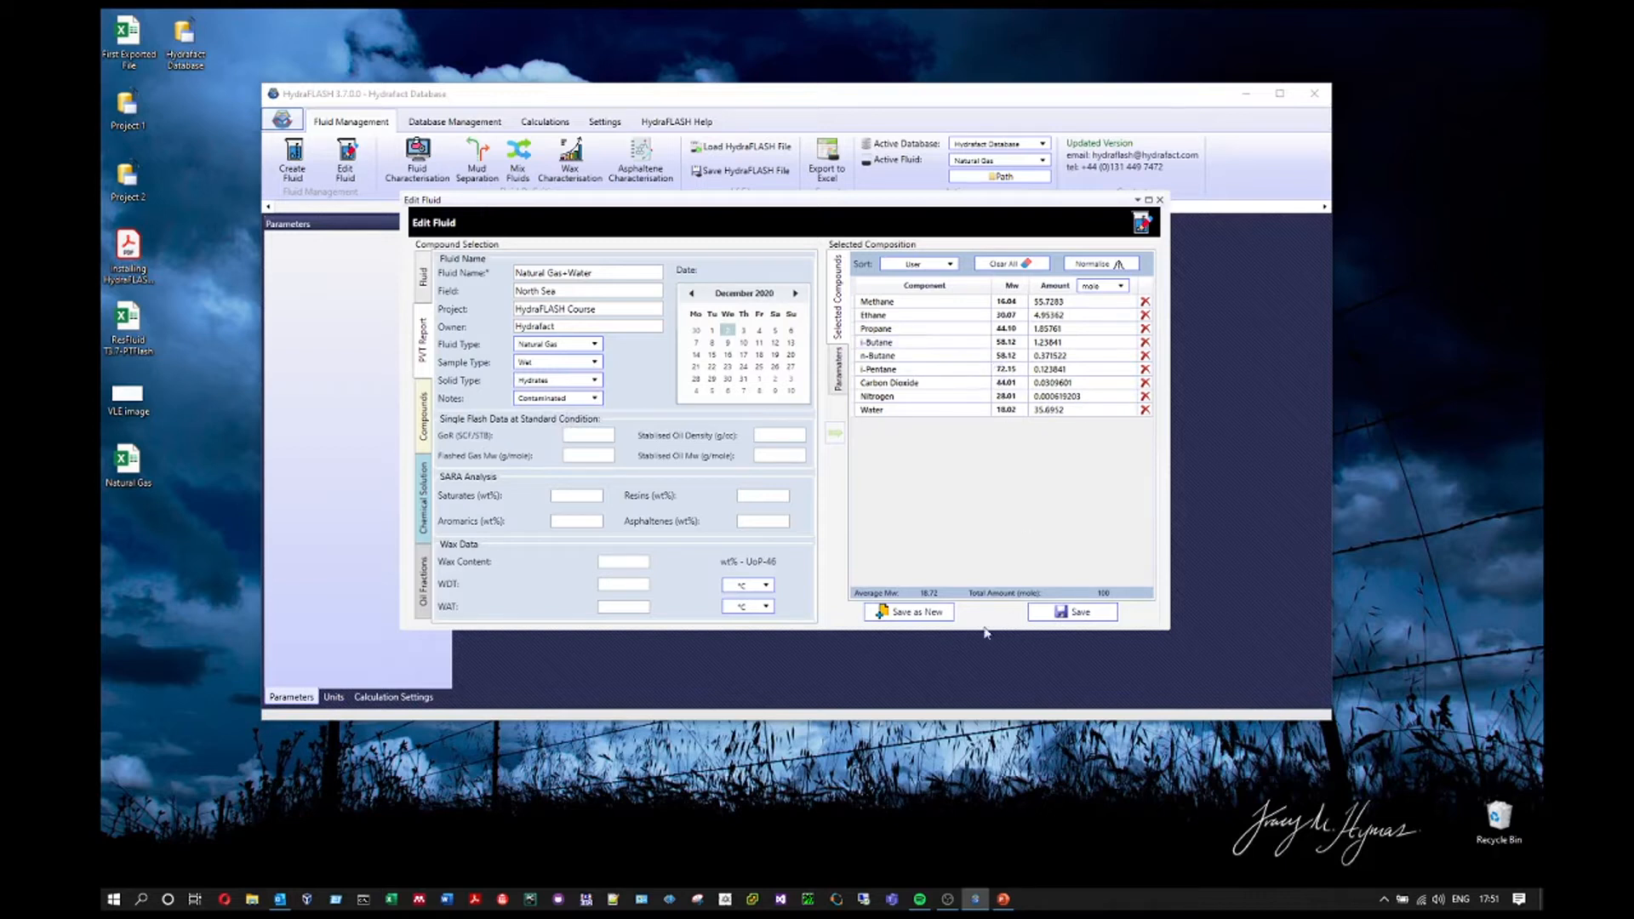
{"action": "left_click", "coordinate": [904, 615]}
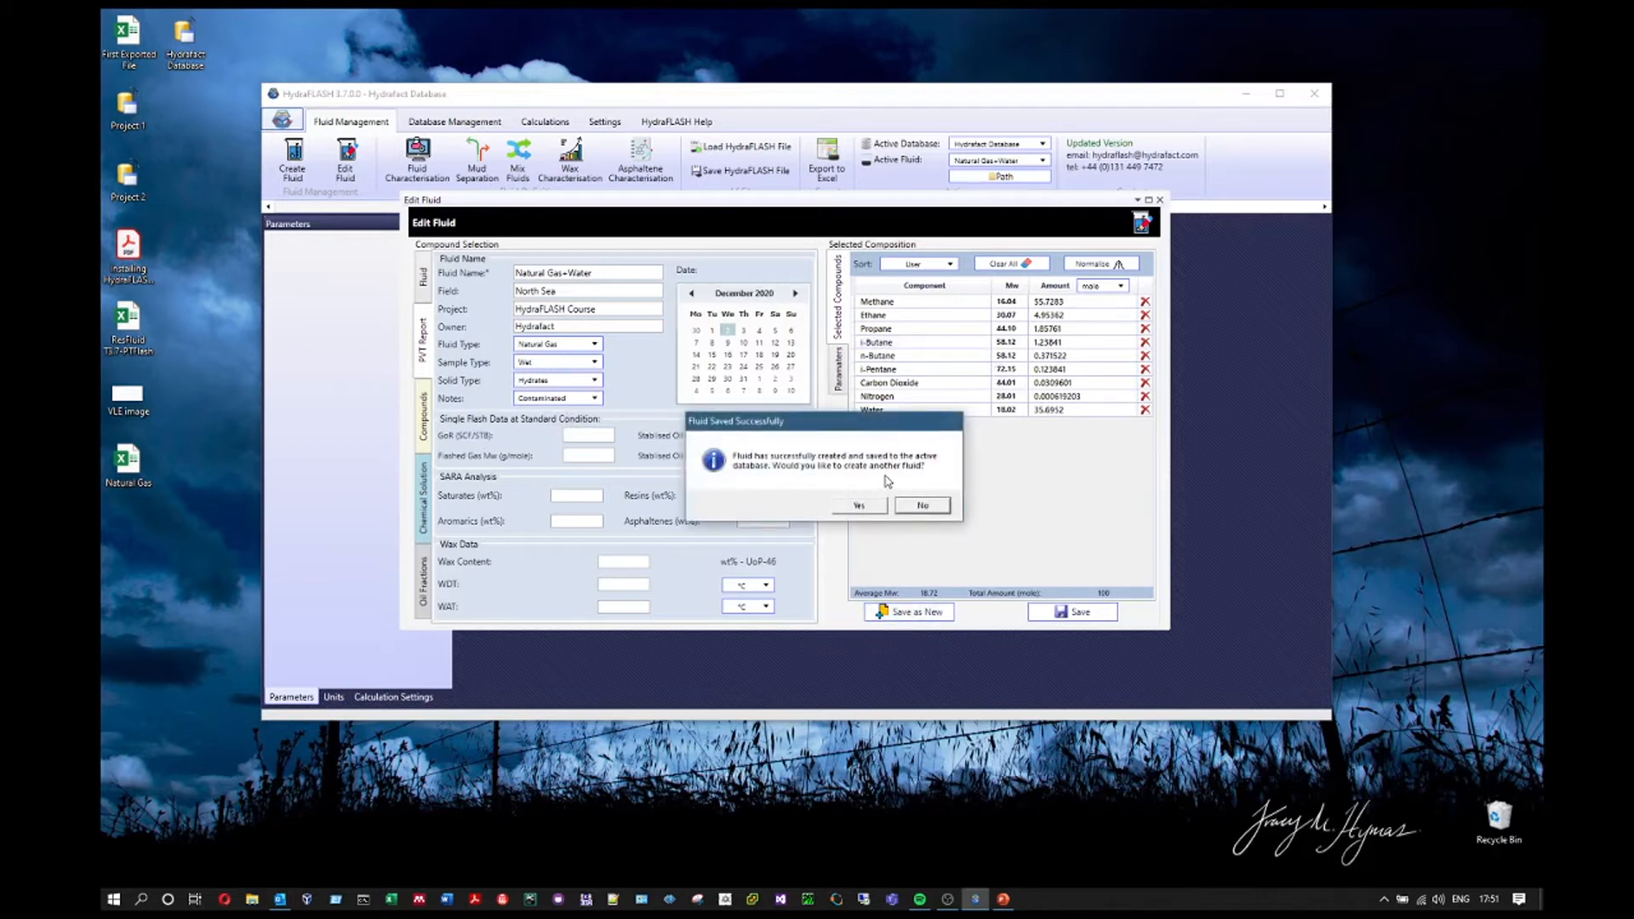
{"action": "left_click", "coordinate": [931, 508]}
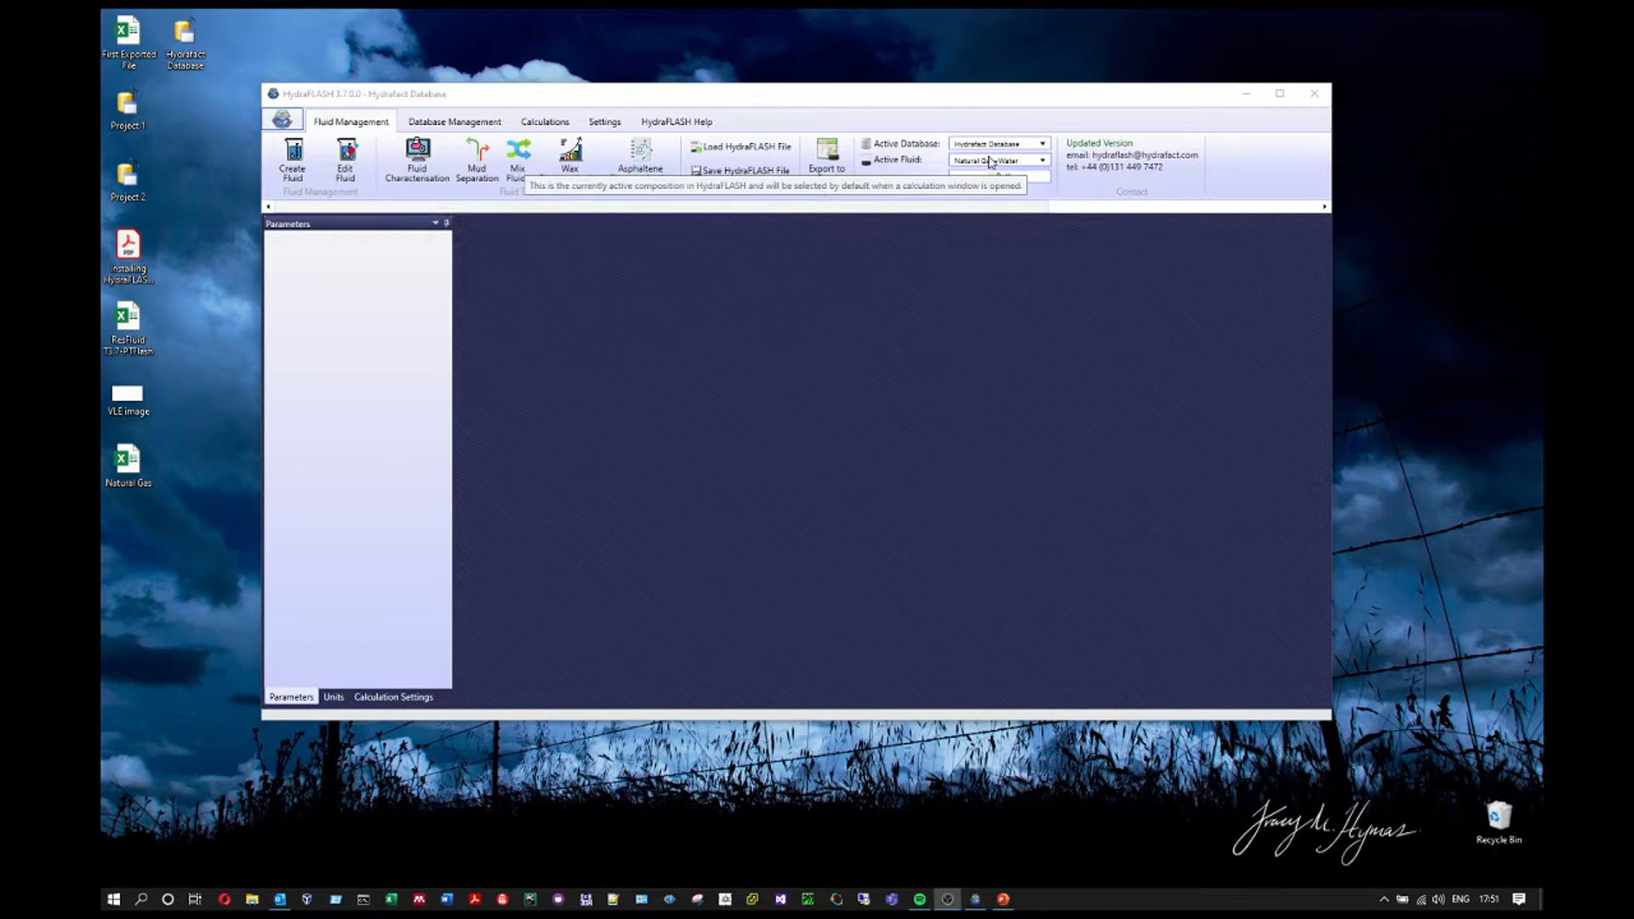
Reopen the saved Natural Gas+Water fluid, review its components and amounts, and close it without changes
{"action": "left_click", "coordinate": [345, 162]}
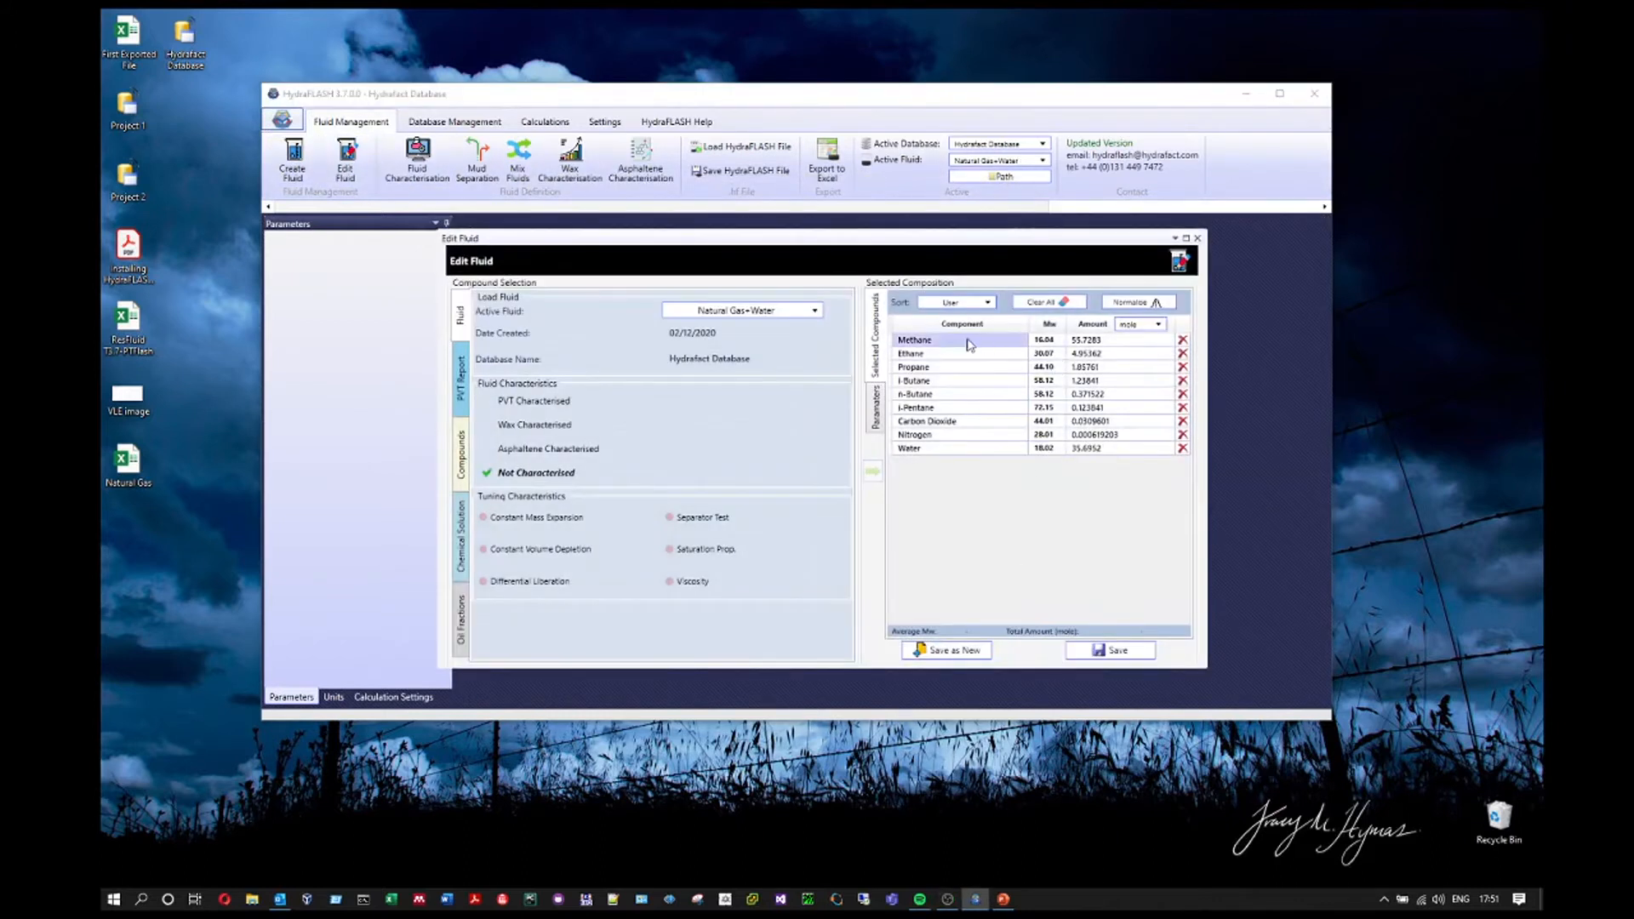
{"action": "left_click", "coordinate": [943, 343]}
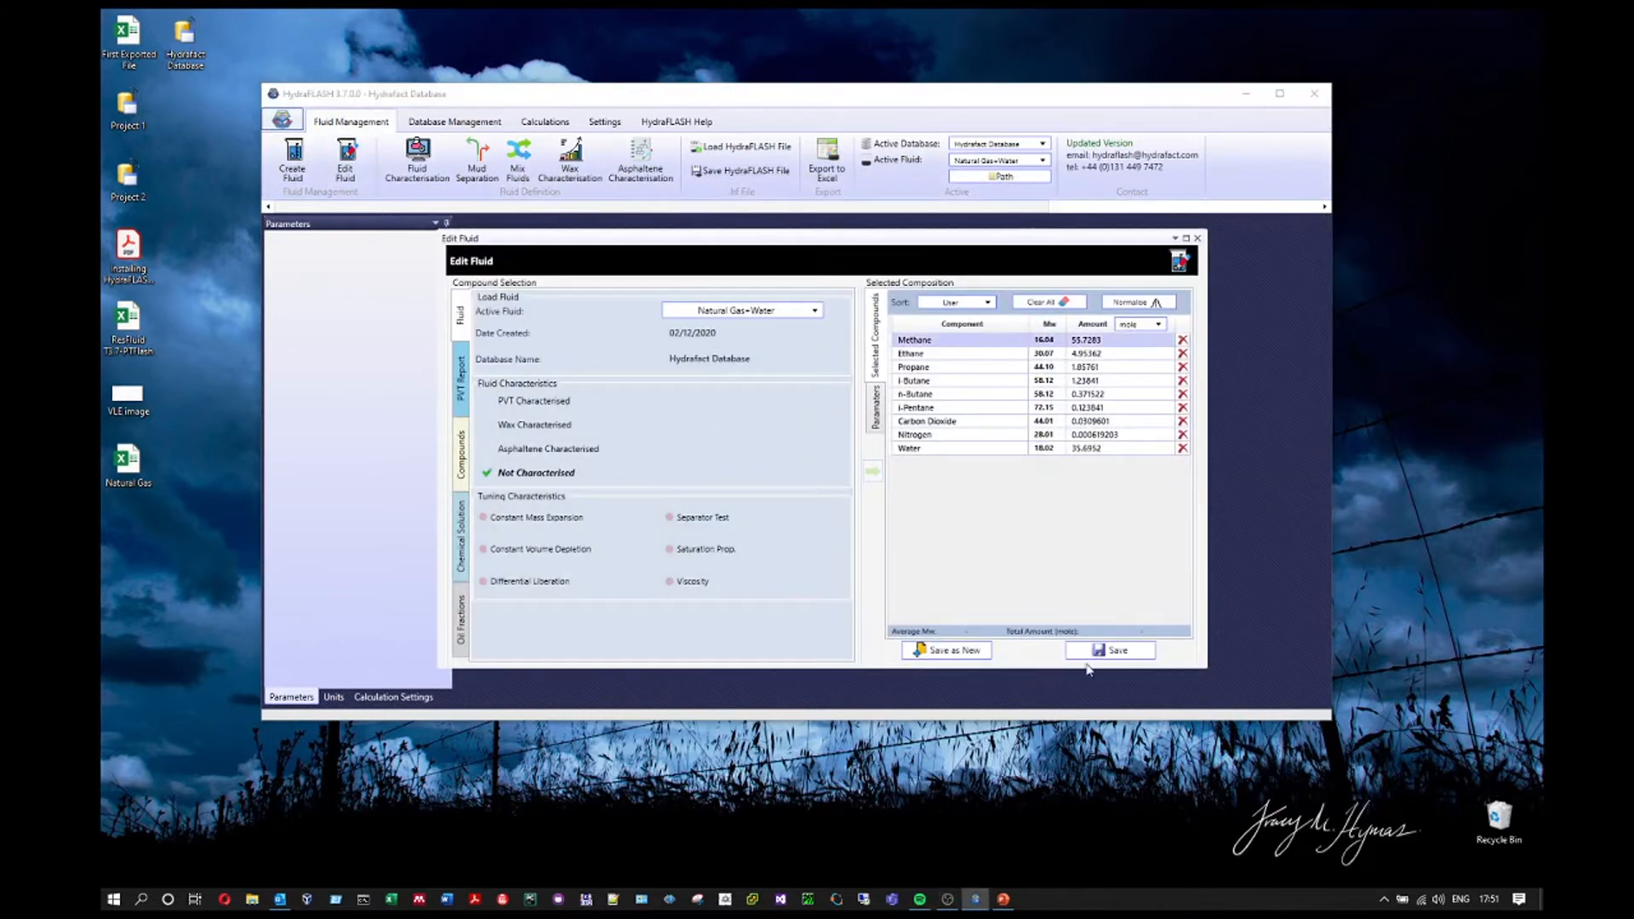
{"action": "left_click", "coordinate": [925, 357]}
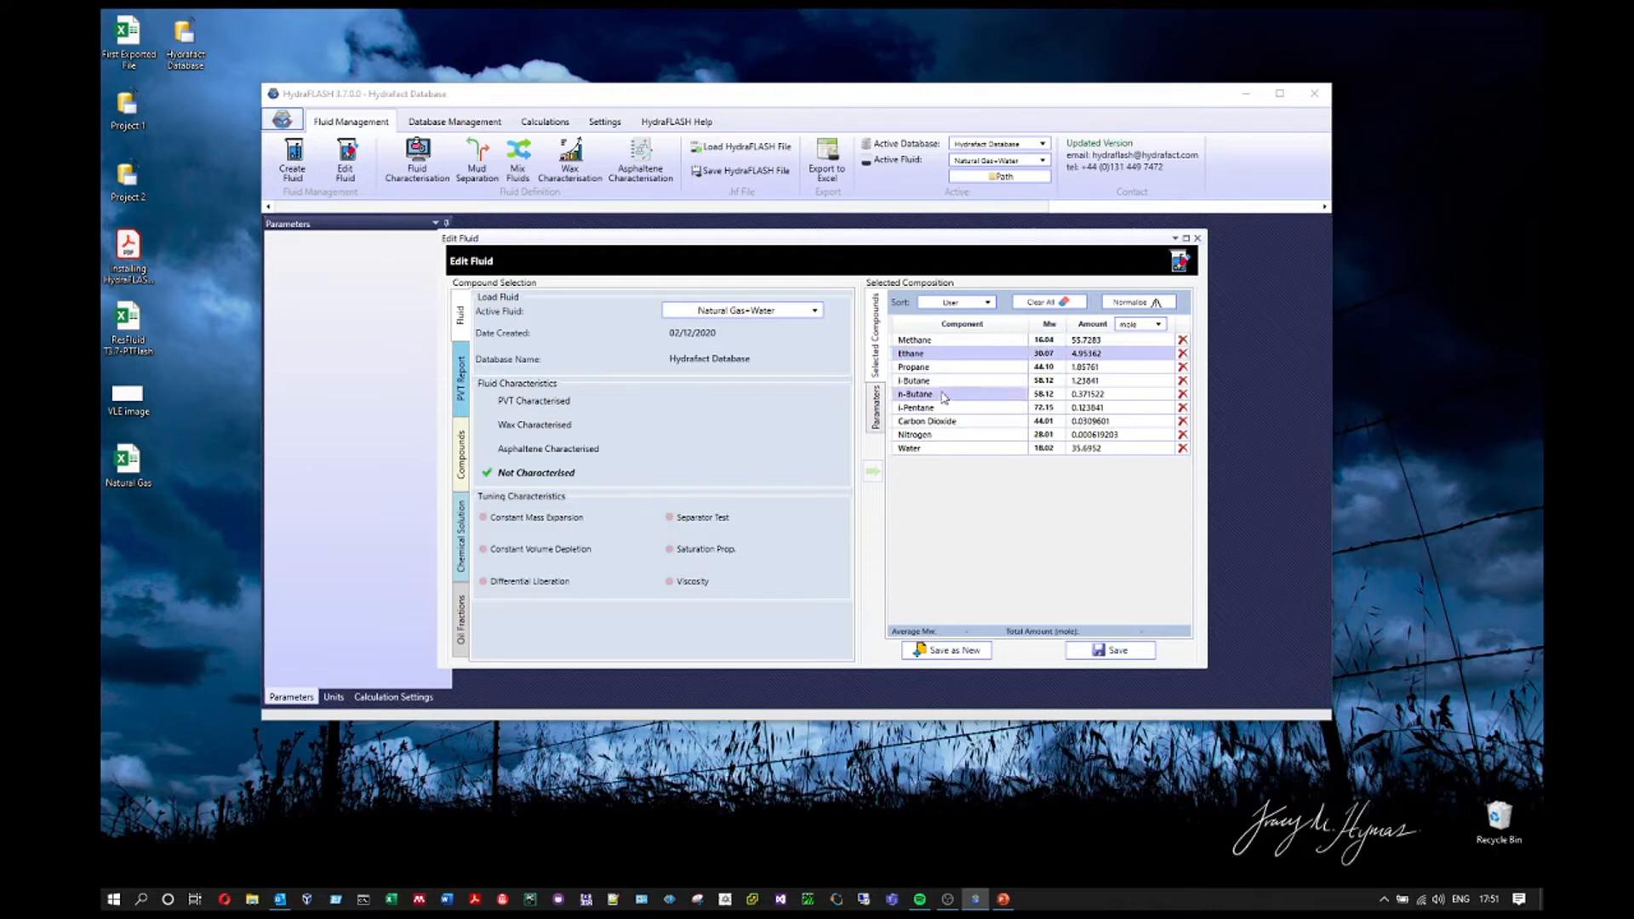
{"action": "left_click", "coordinate": [952, 424]}
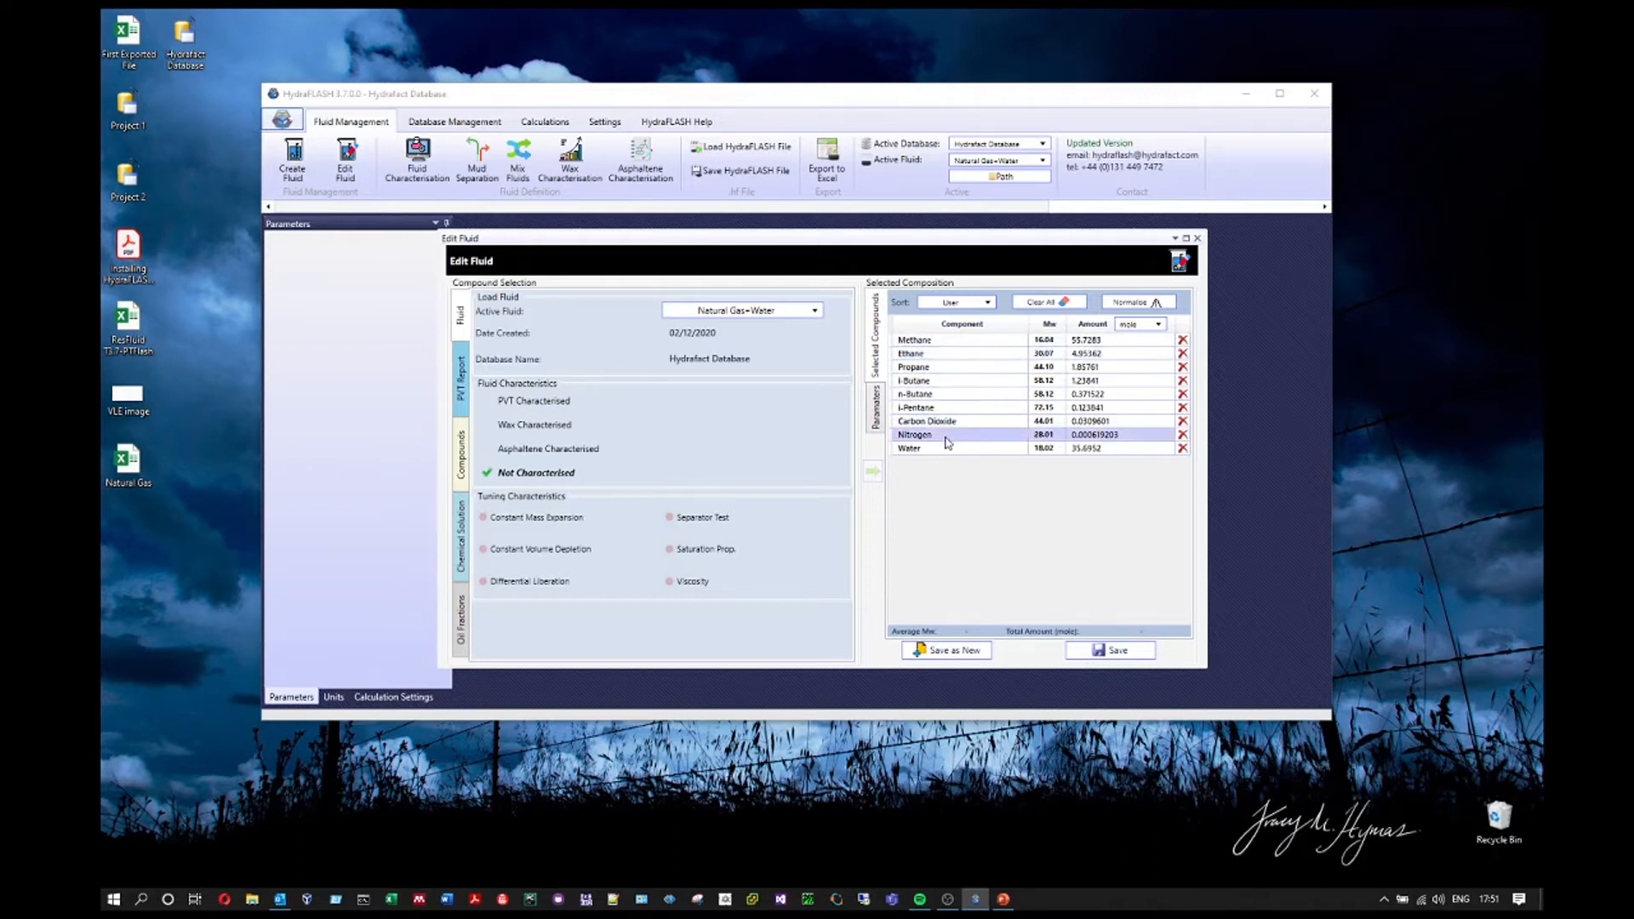
{"action": "left_click", "coordinate": [969, 449]}
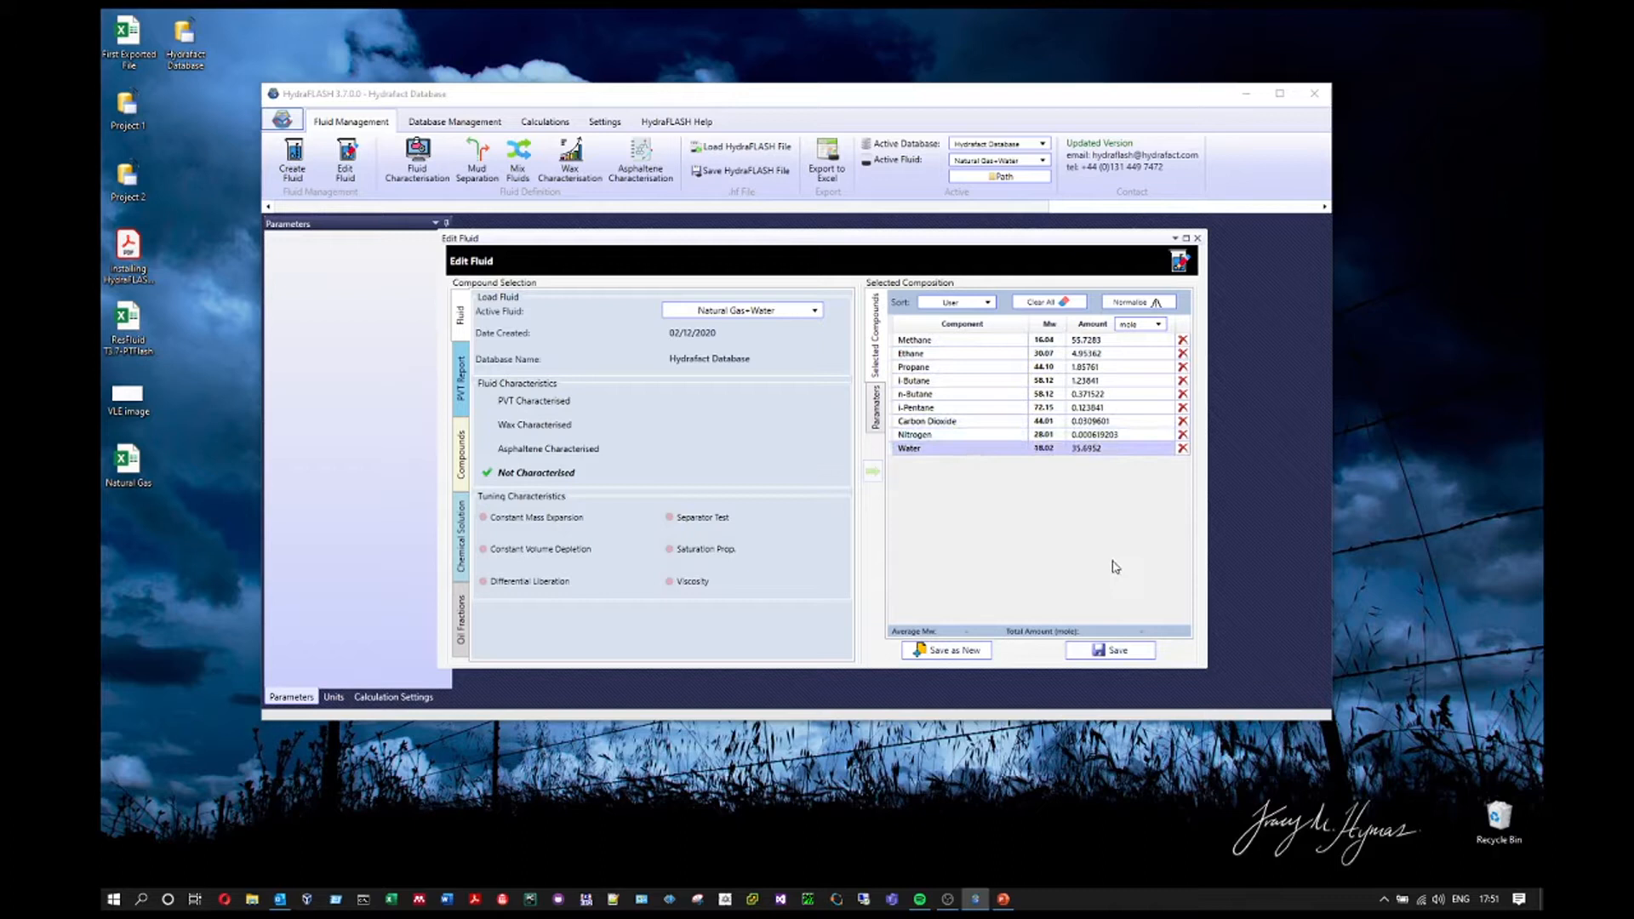
{"action": "left_click", "coordinate": [1198, 239]}
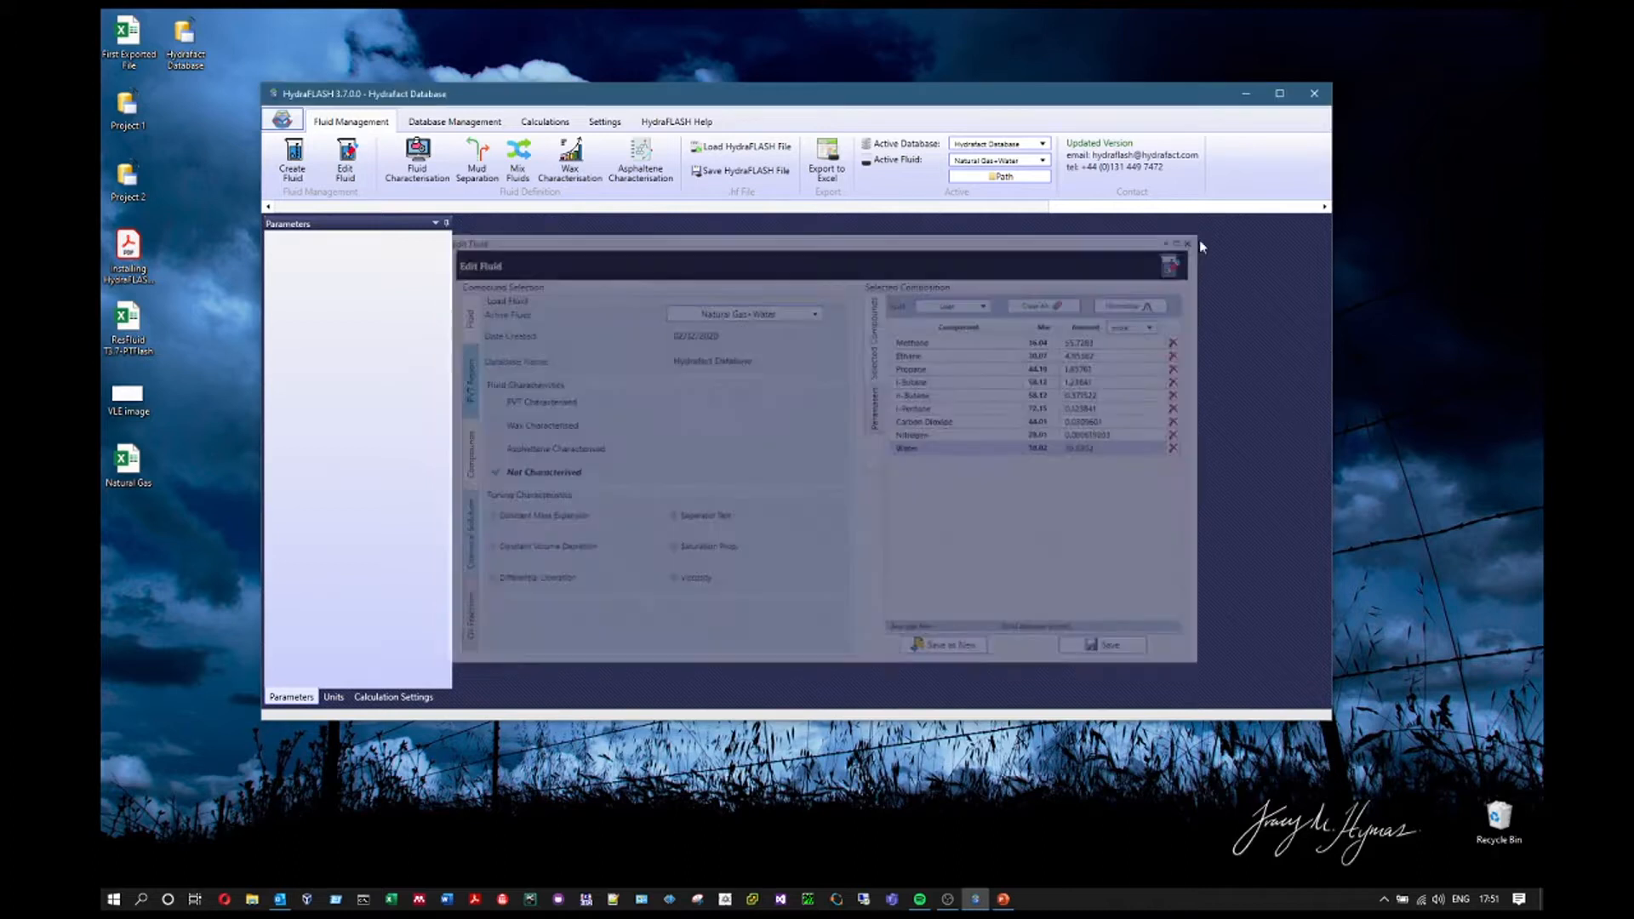
Open the Hydrate Dissociation calculation and view the fluids available to it
{"action": "left_click", "coordinate": [545, 122]}
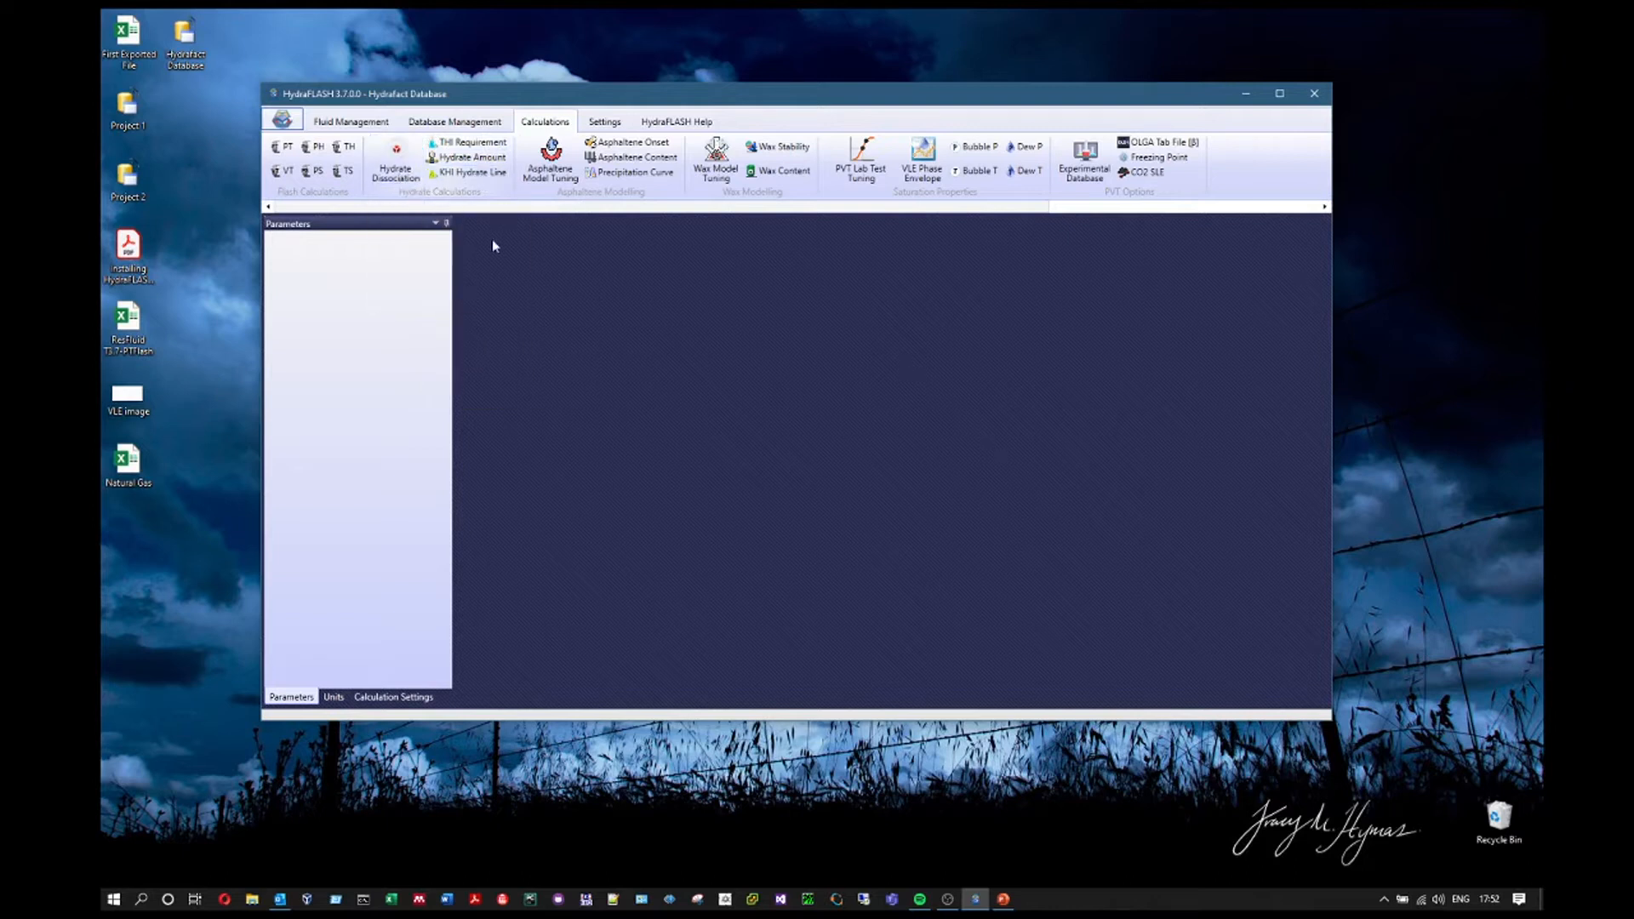
{"action": "left_click", "coordinate": [398, 173]}
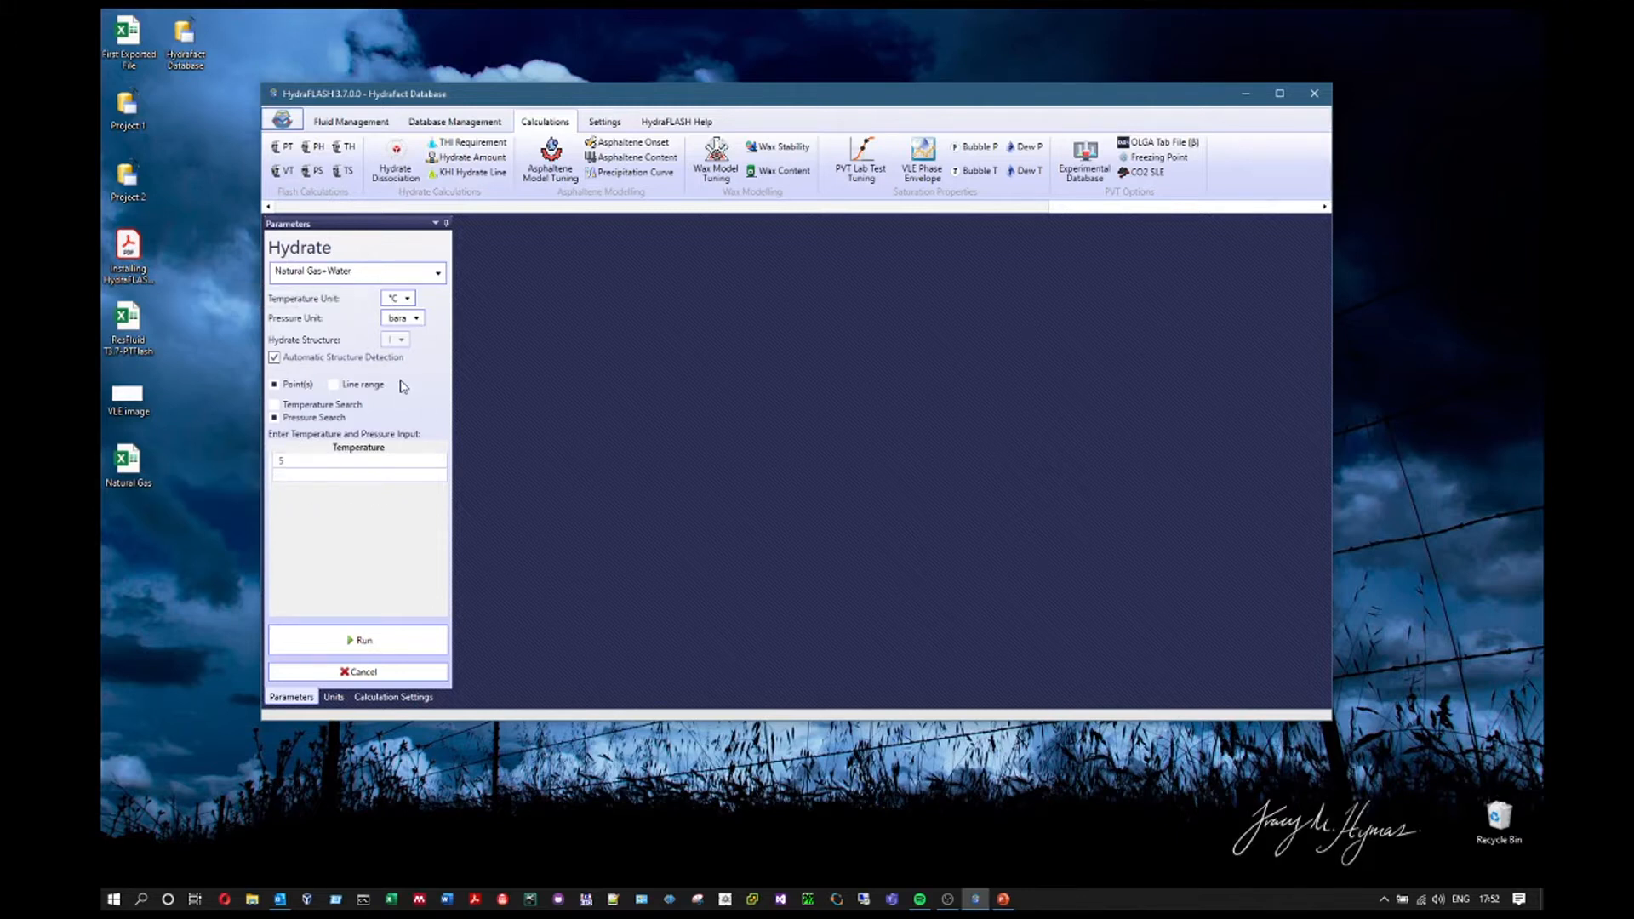
{"action": "left_click", "coordinate": [400, 275]}
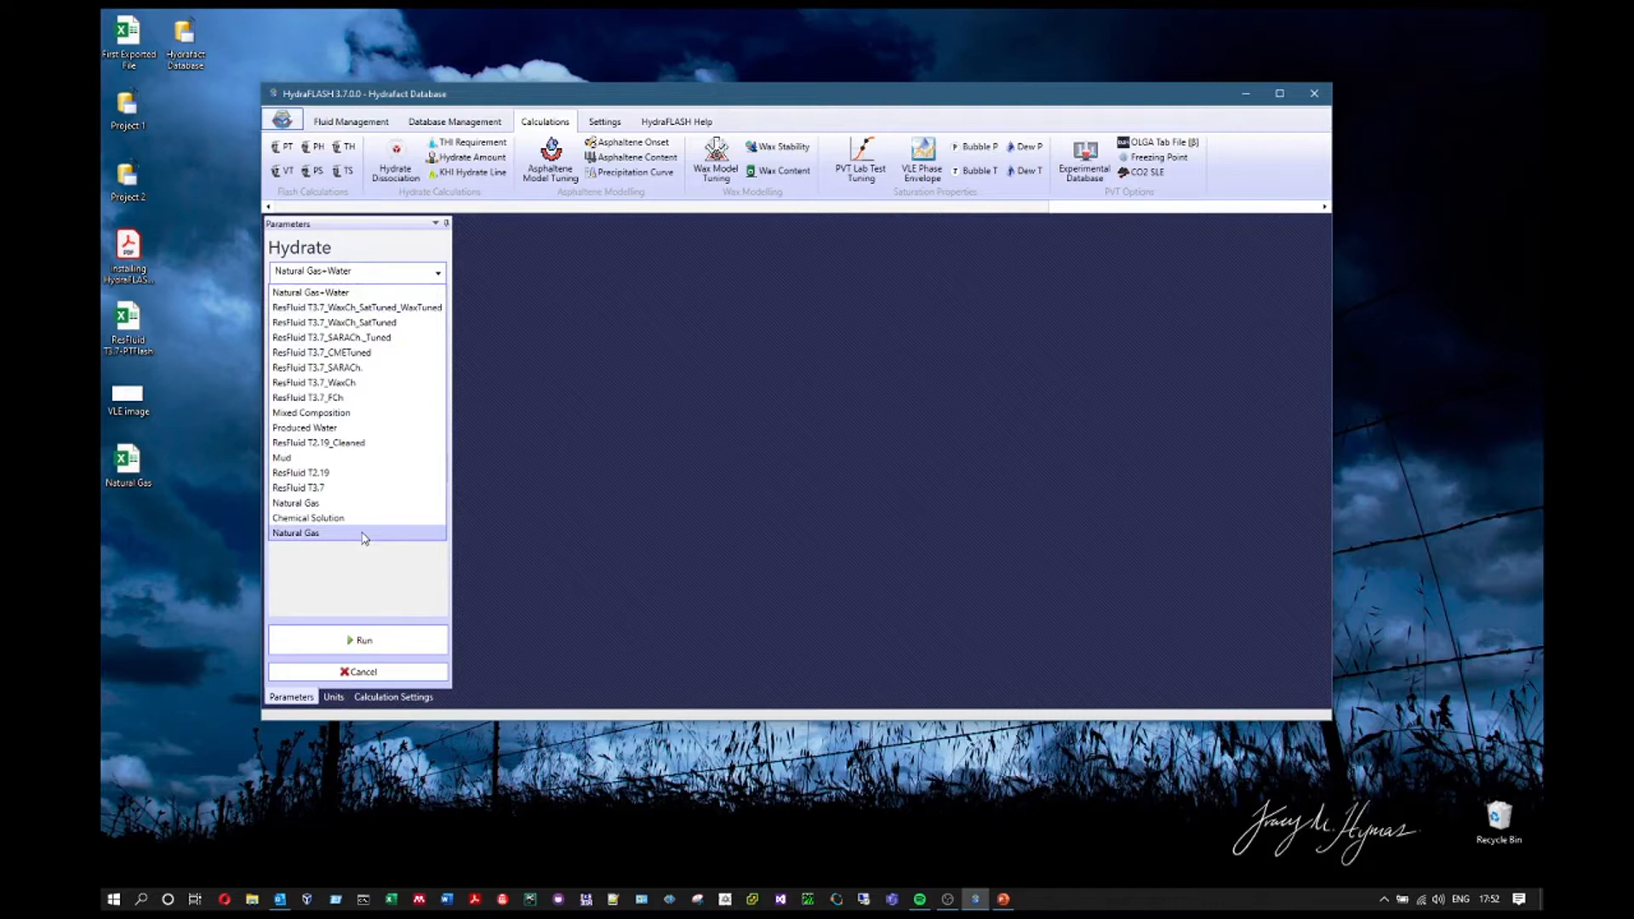
{"action": "left_click", "coordinate": [613, 334]}
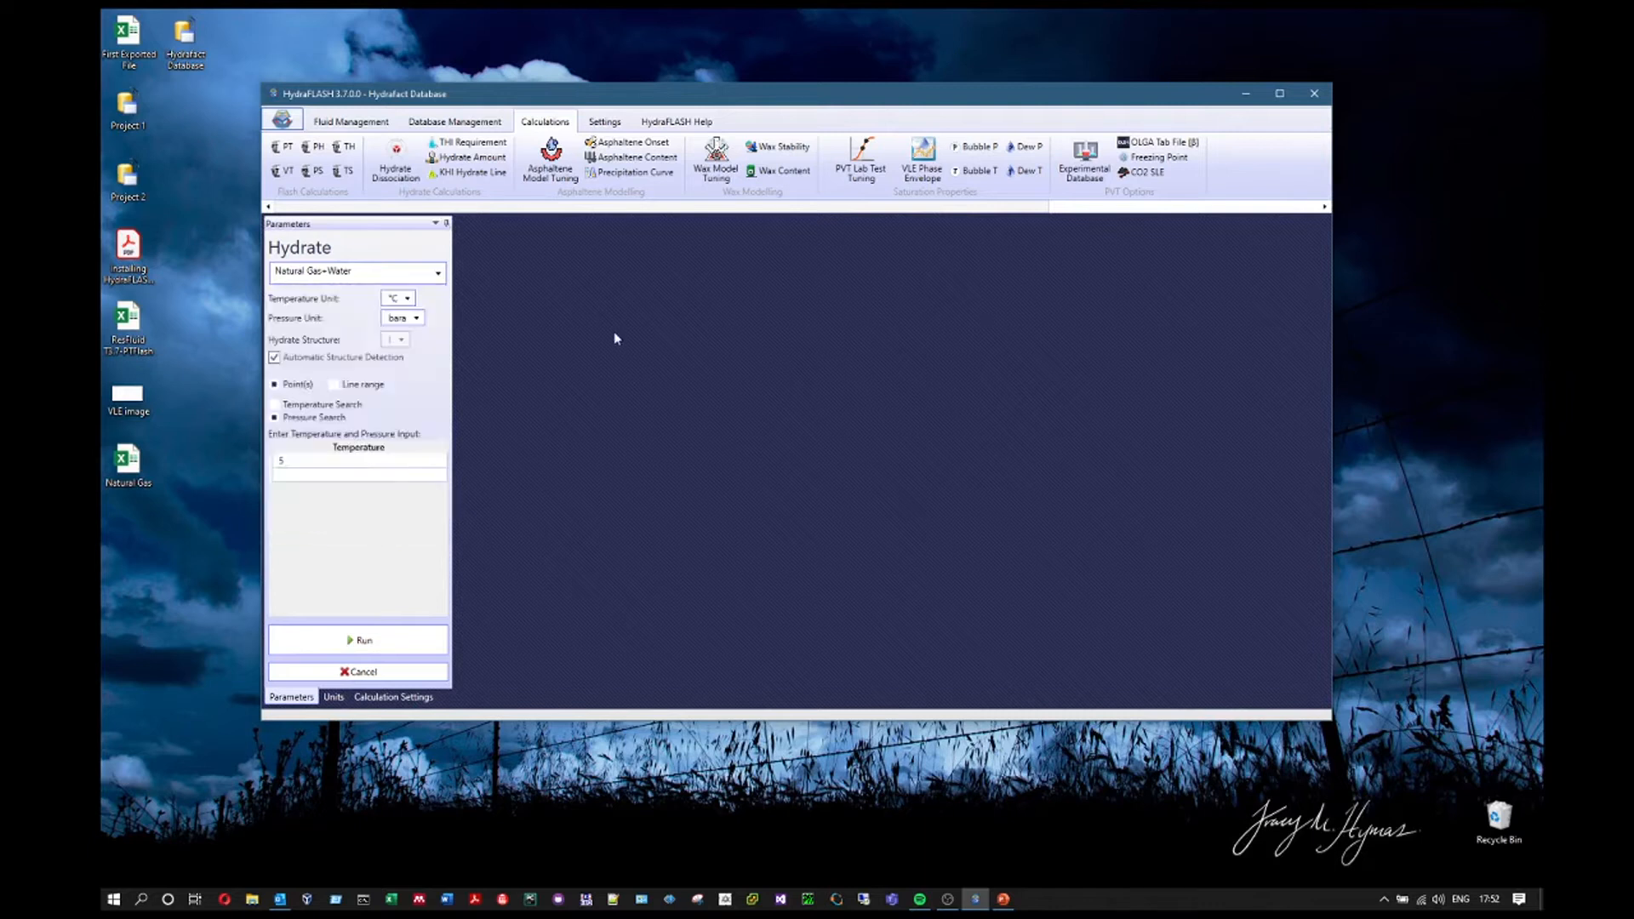
Check the active database in the database and fluid management options
{"action": "left_click", "coordinate": [438, 128]}
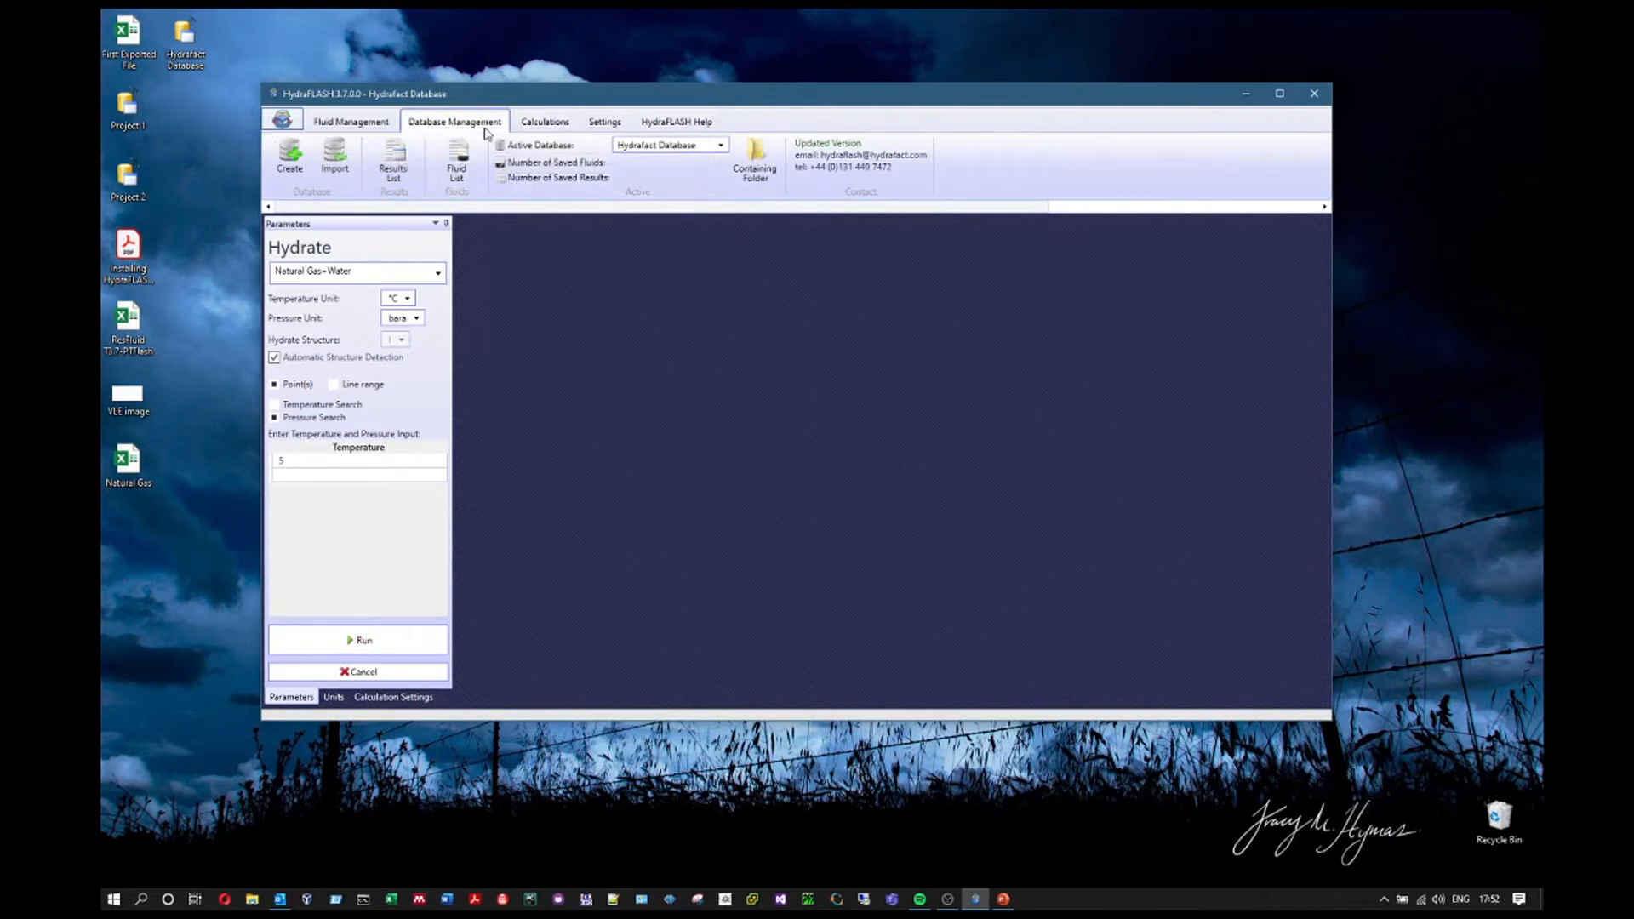
{"action": "left_click", "coordinate": [361, 125]}
{"action": "left_click", "coordinate": [1031, 146]}
{"action": "left_click", "coordinate": [475, 122]}
{"action": "left_click", "coordinate": [466, 123]}
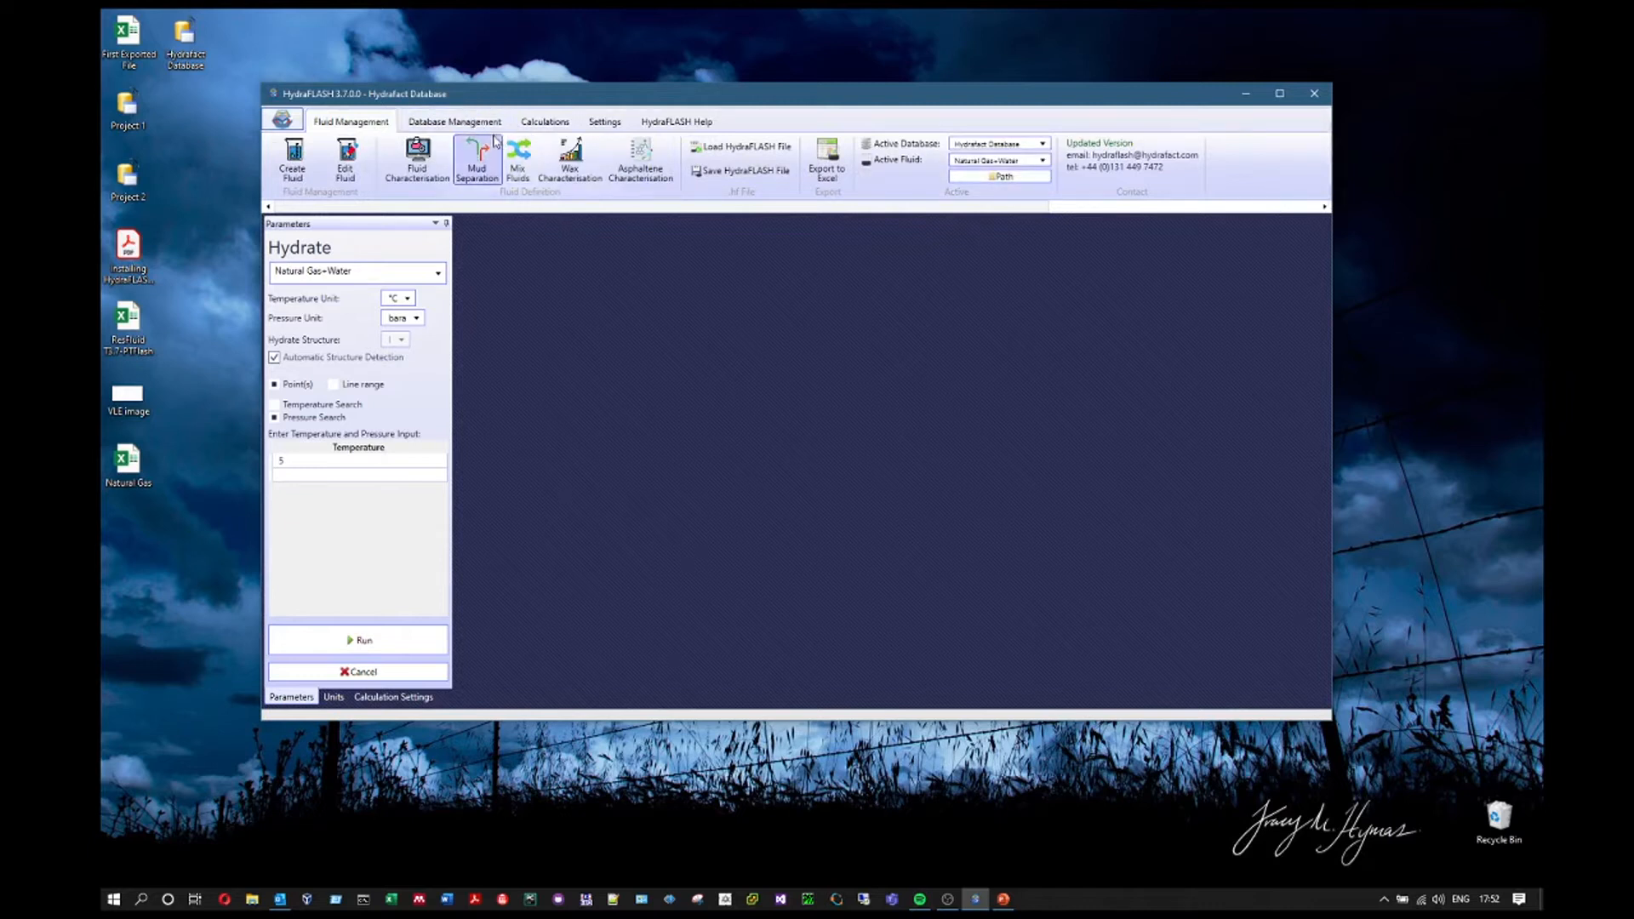
Return to the hydrate calculation and select Natural Gas+Water as its fluid
{"action": "left_click", "coordinate": [548, 123]}
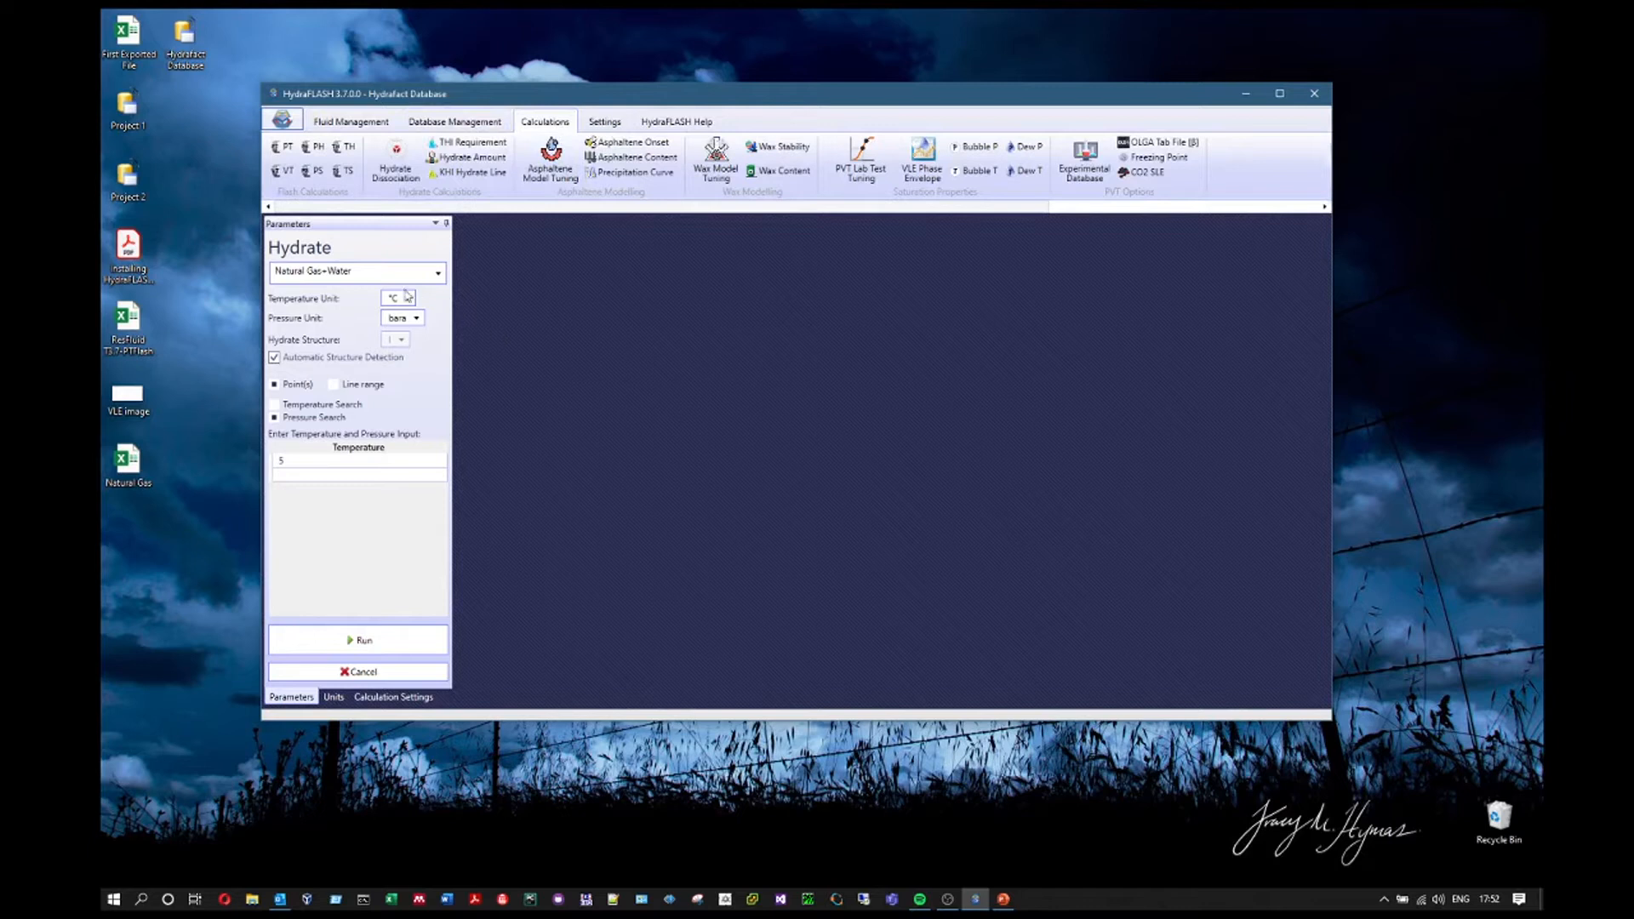
{"action": "left_click", "coordinate": [304, 274]}
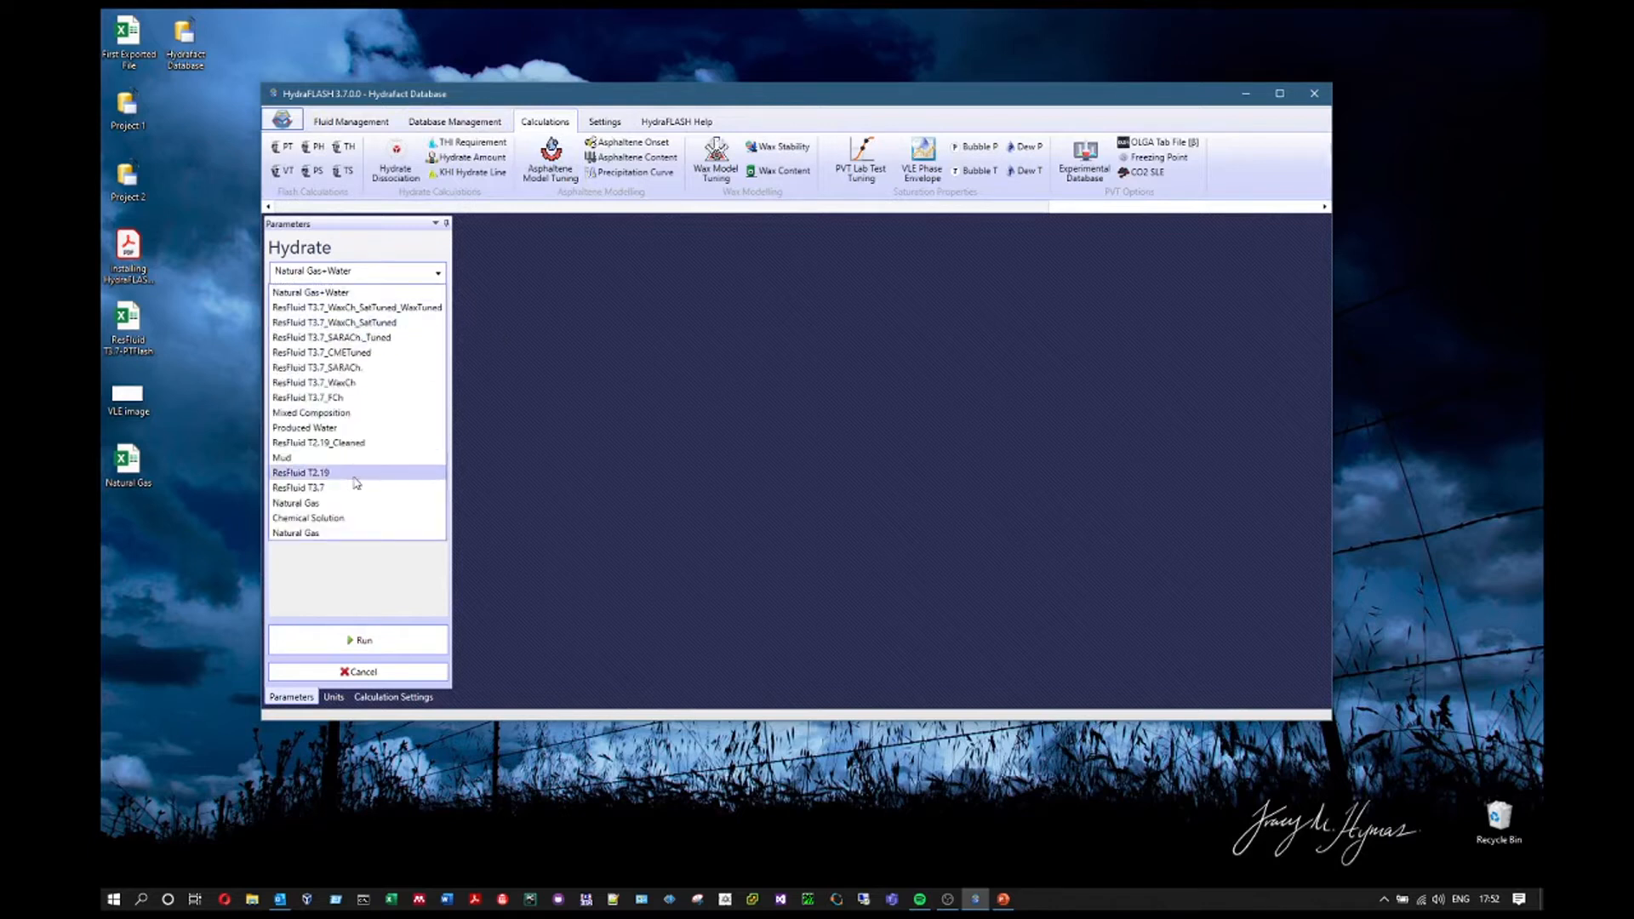
{"action": "left_click", "coordinate": [379, 292]}
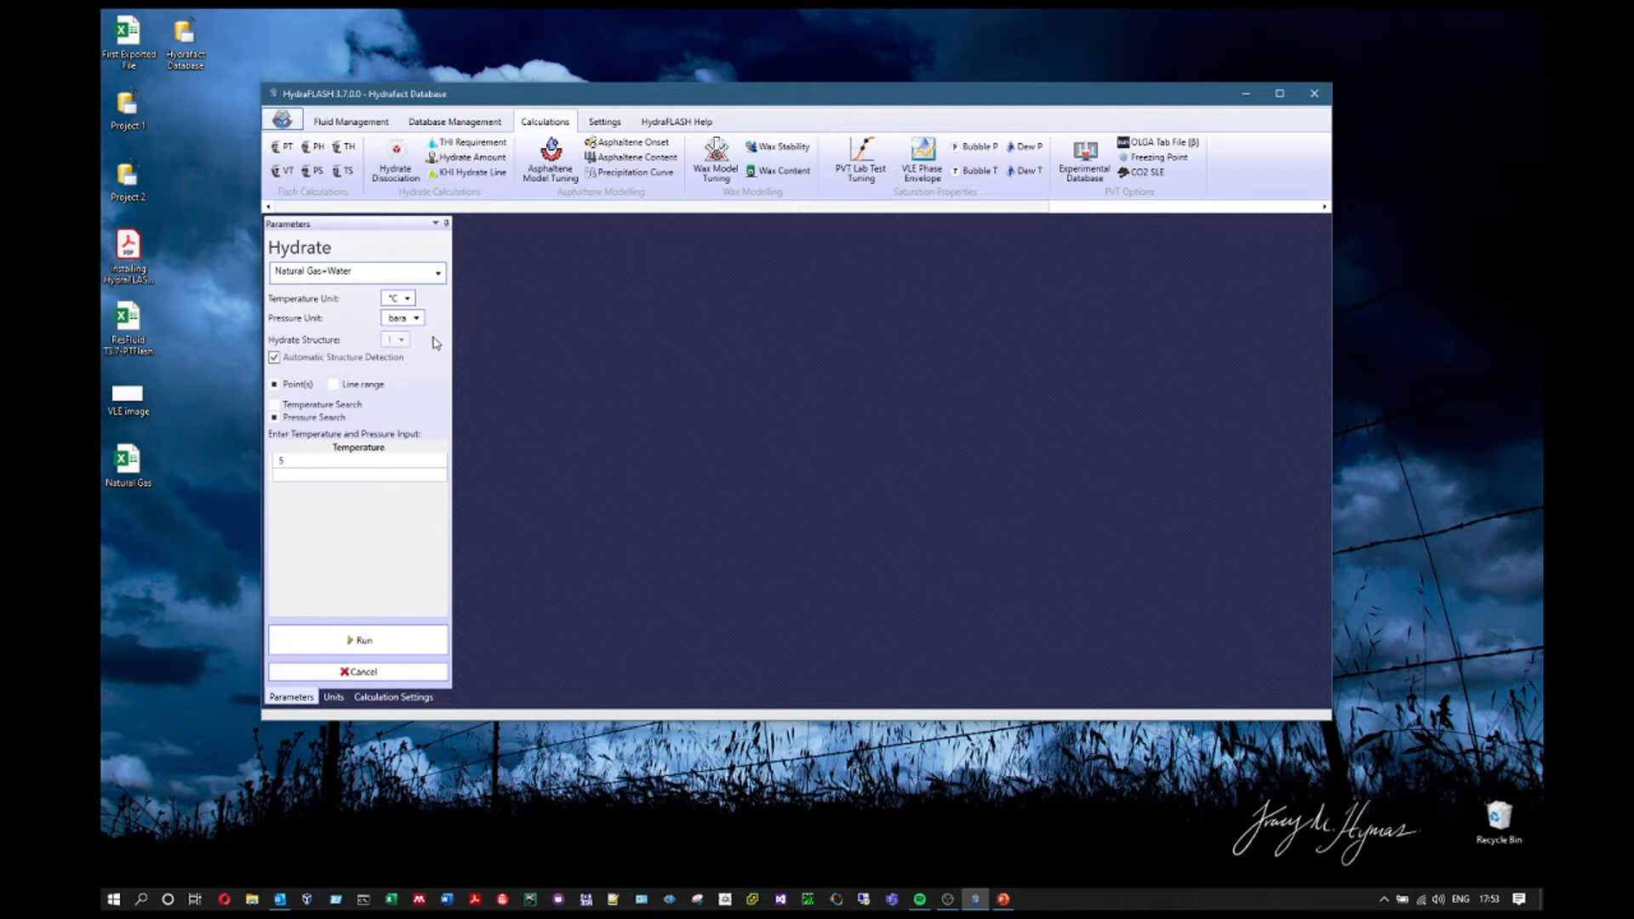
Turn off automatic structure detection, try the hydrate structure choices II, H and I, and turn automatic detection back on
{"action": "left_click", "coordinate": [274, 357]}
{"action": "left_click", "coordinate": [401, 342]}
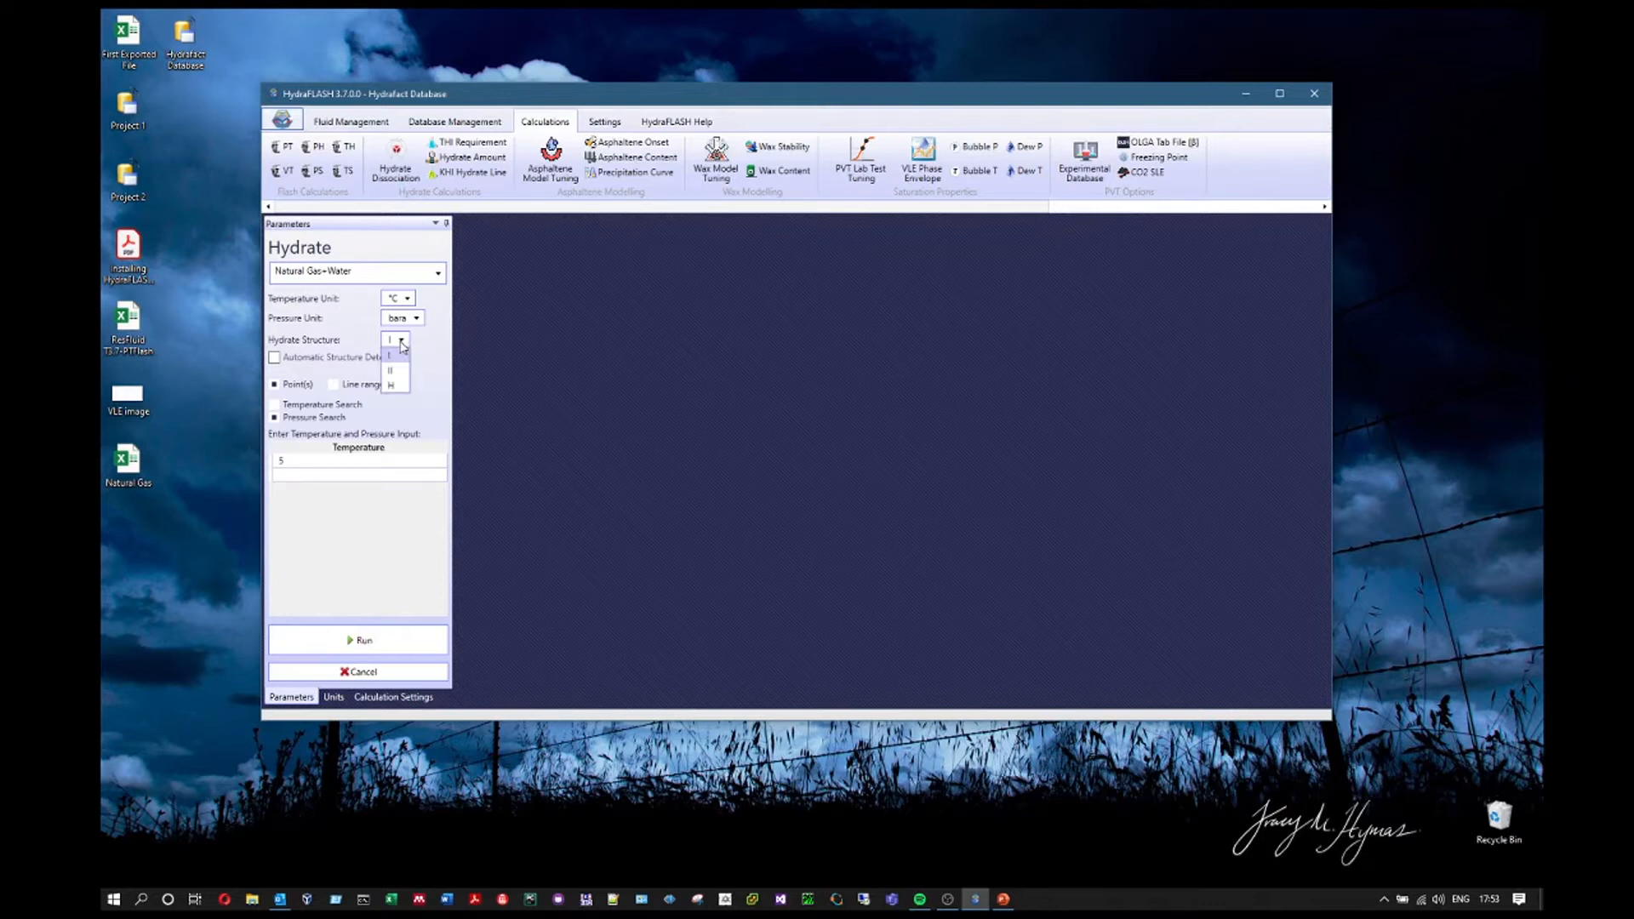
{"action": "left_click", "coordinate": [398, 371]}
{"action": "left_click", "coordinate": [404, 339]}
{"action": "left_click", "coordinate": [400, 387]}
{"action": "left_click", "coordinate": [400, 340]}
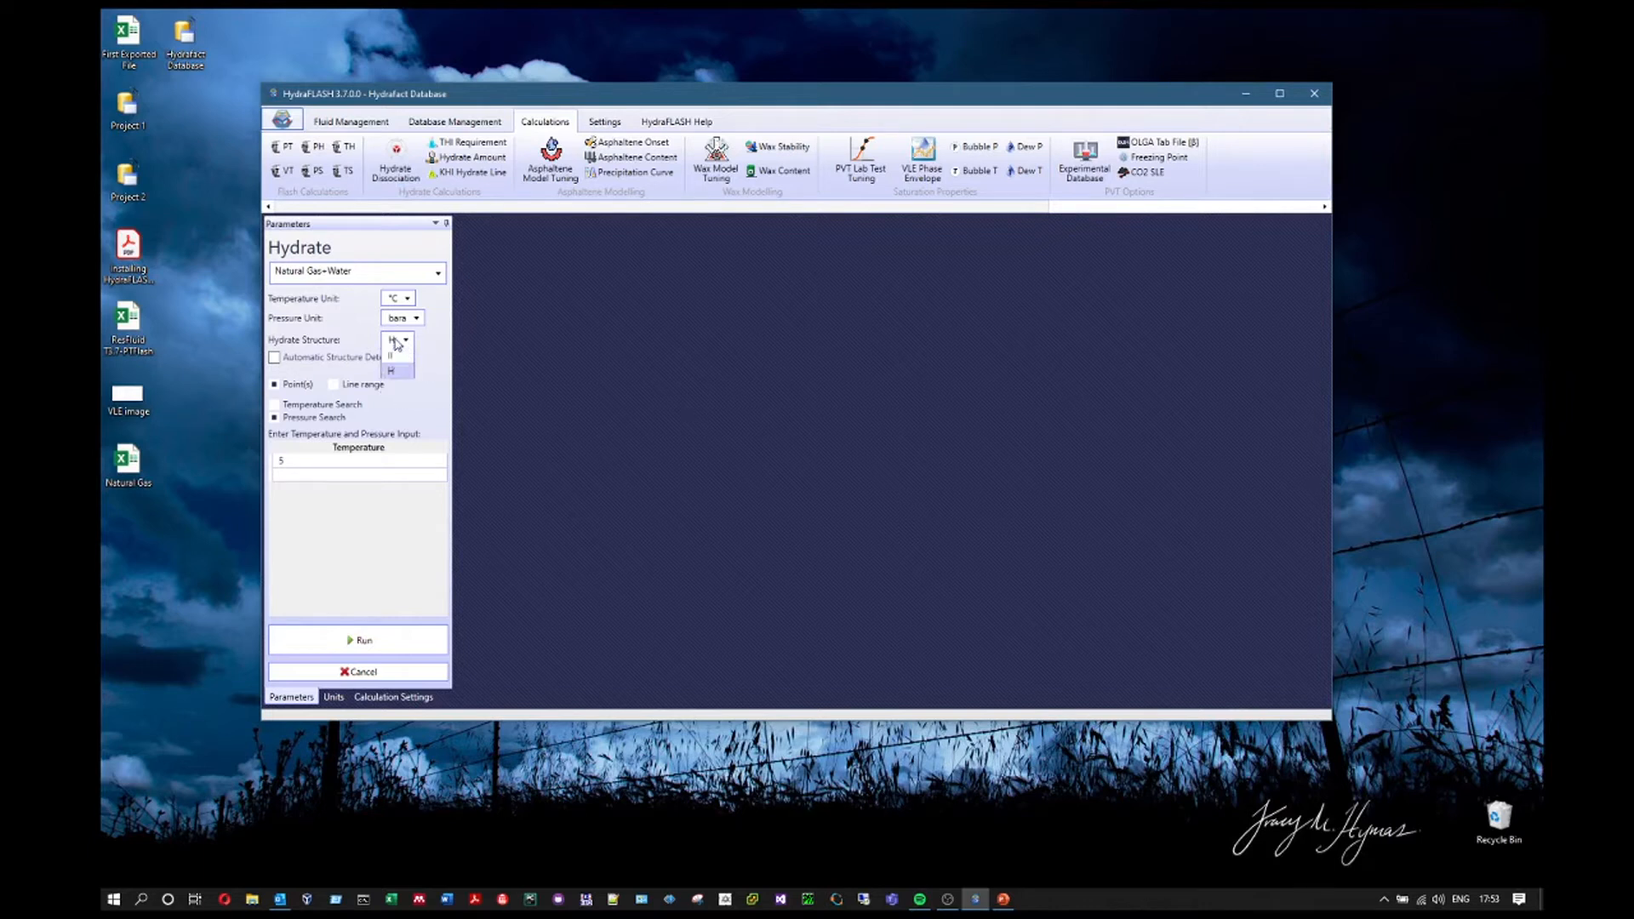
{"action": "left_click", "coordinate": [400, 358]}
{"action": "left_click", "coordinate": [274, 357]}
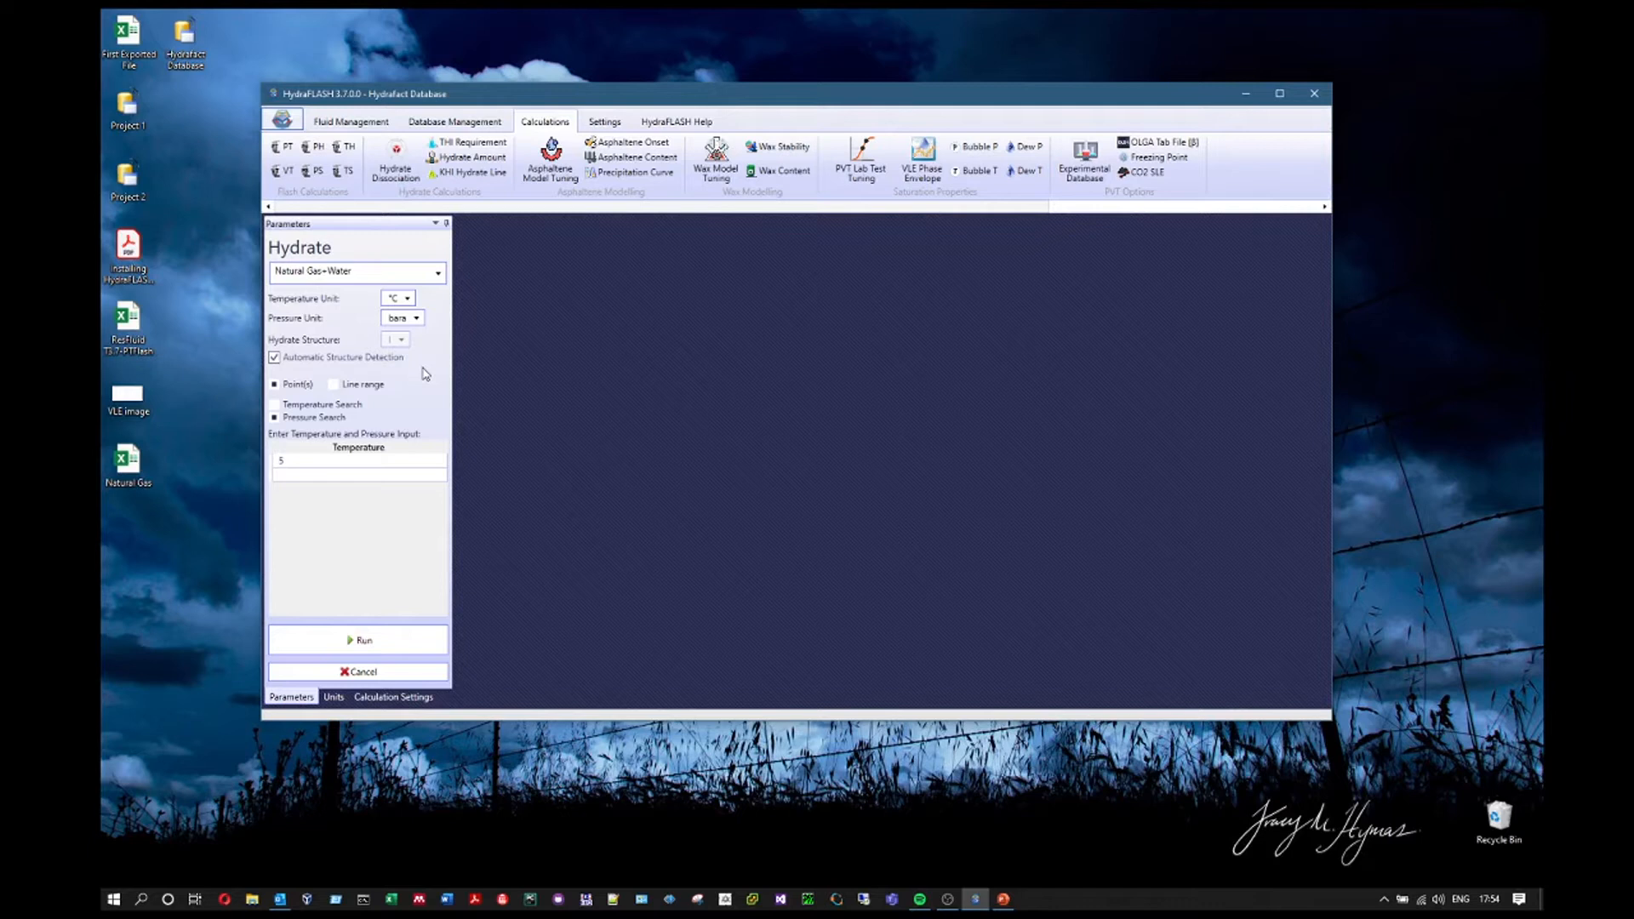
Run a single-point hydrate temperature search at 50 bara, check the dissociation temperature, and close the results
{"action": "left_click", "coordinate": [333, 383]}
{"action": "left_click", "coordinate": [274, 384]}
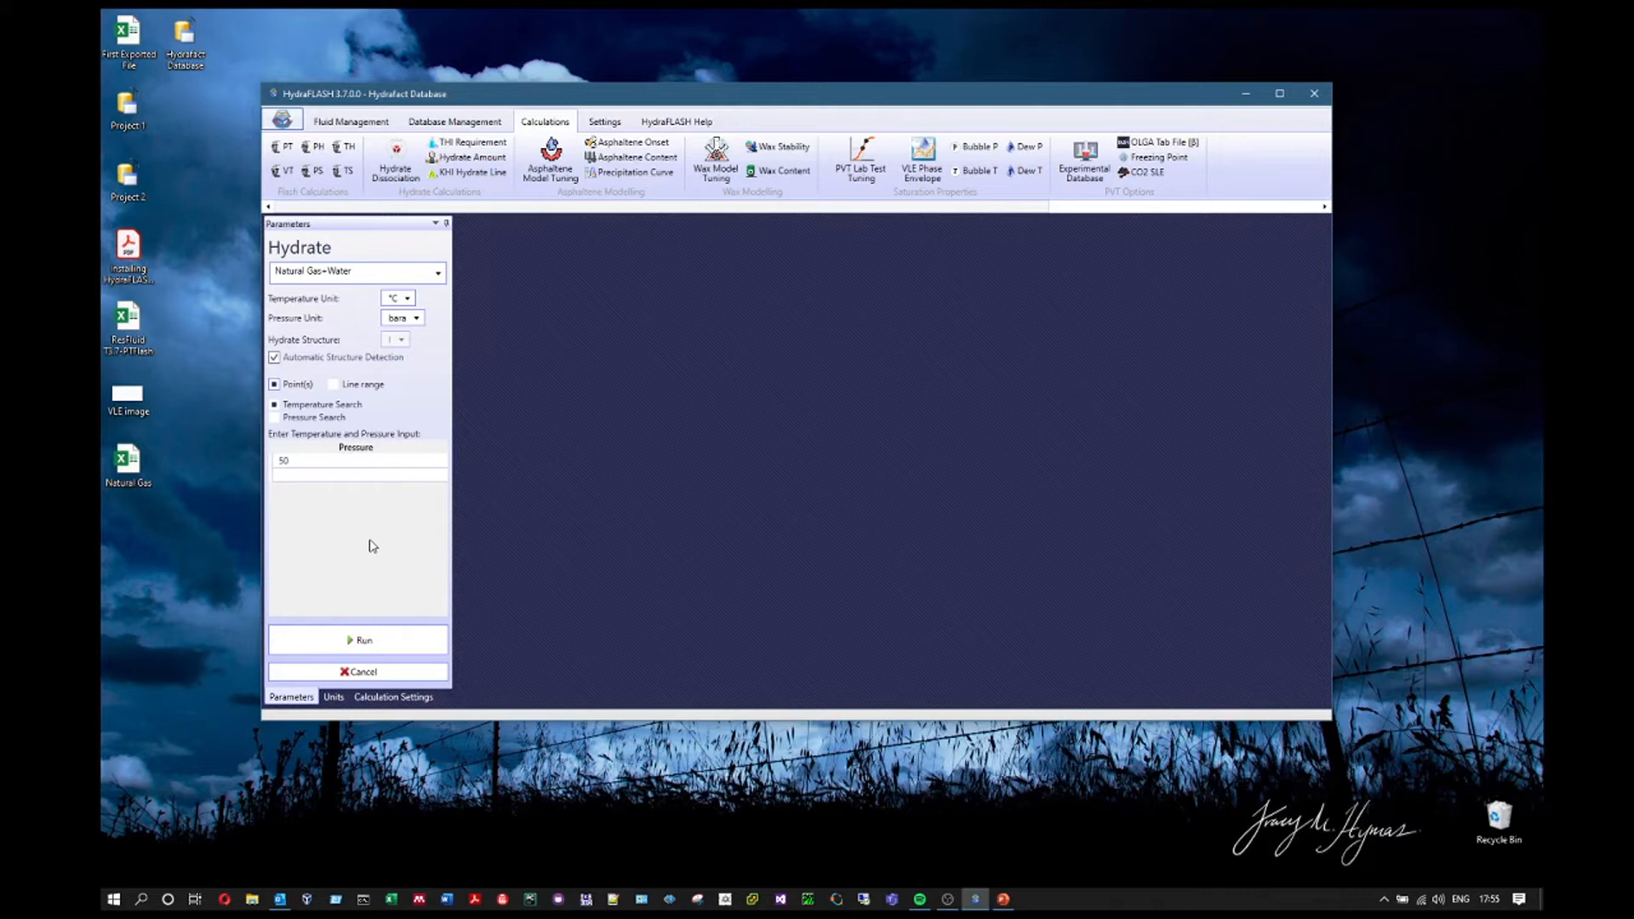
{"action": "left_click", "coordinate": [339, 462]}
{"action": "left_click", "coordinate": [378, 641]}
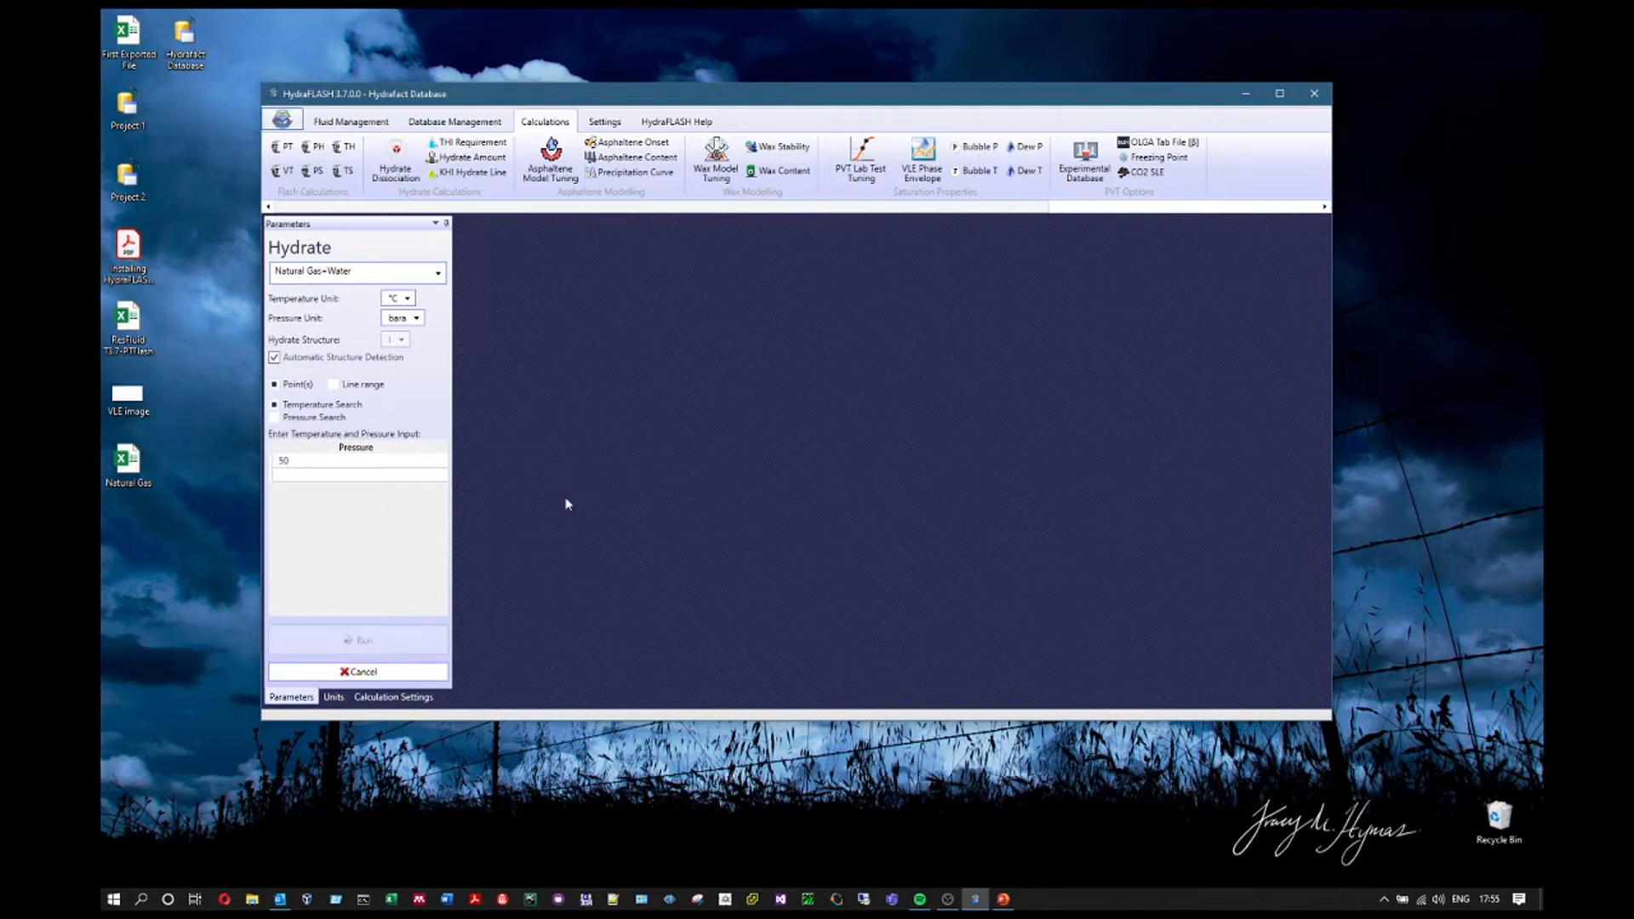
{"action": "left_click", "coordinate": [576, 341]}
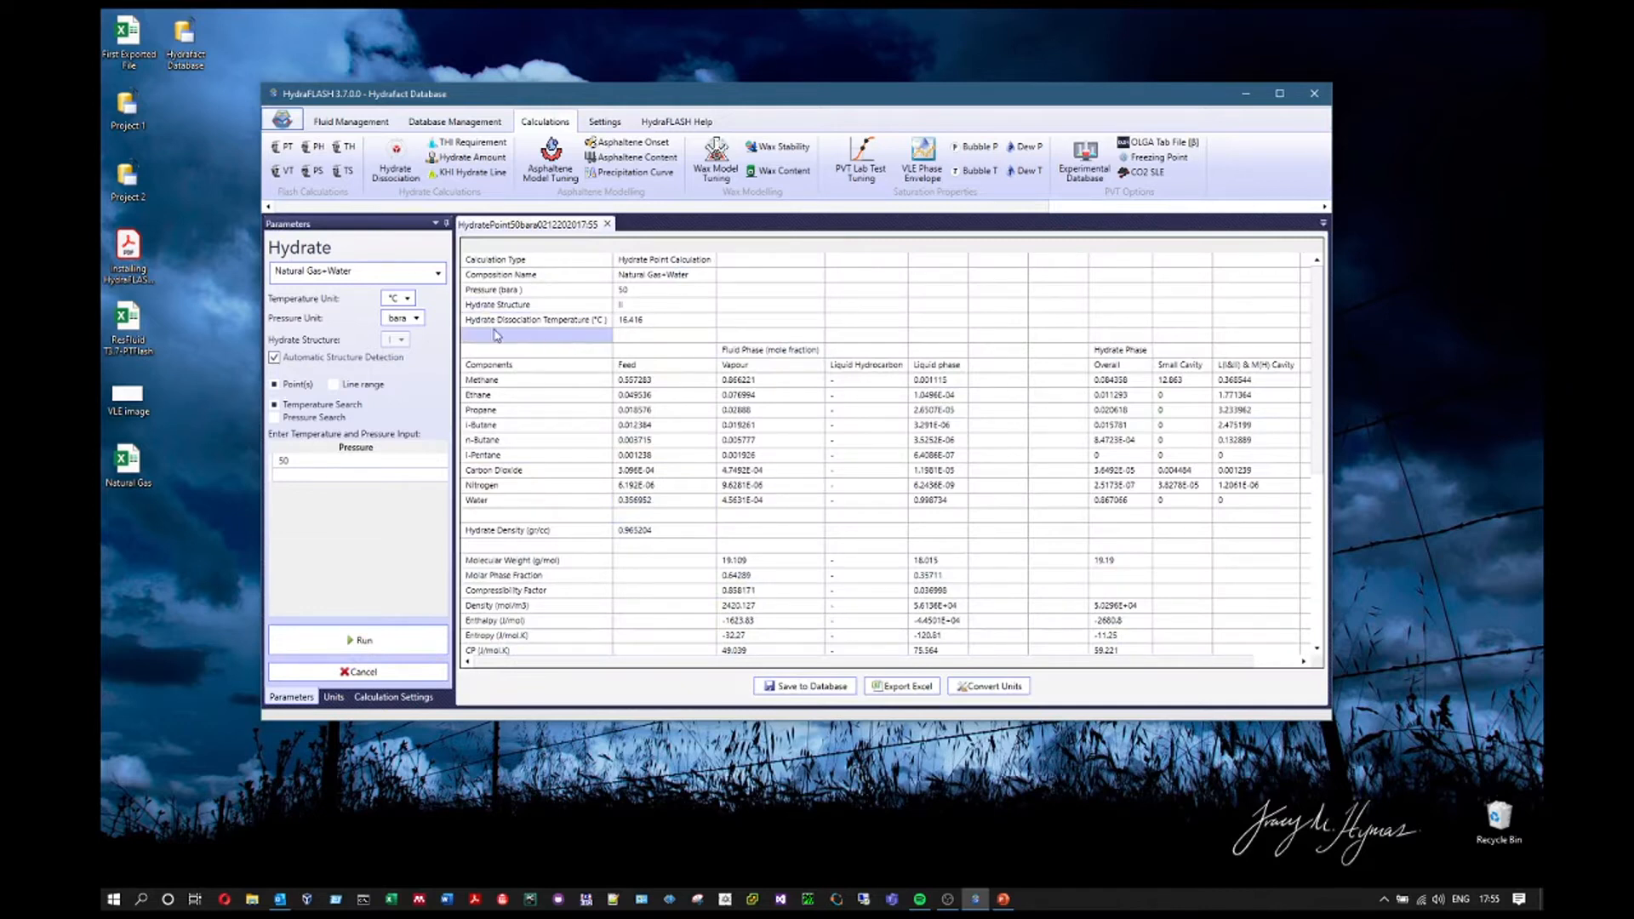
{"action": "left_click", "coordinate": [488, 323]}
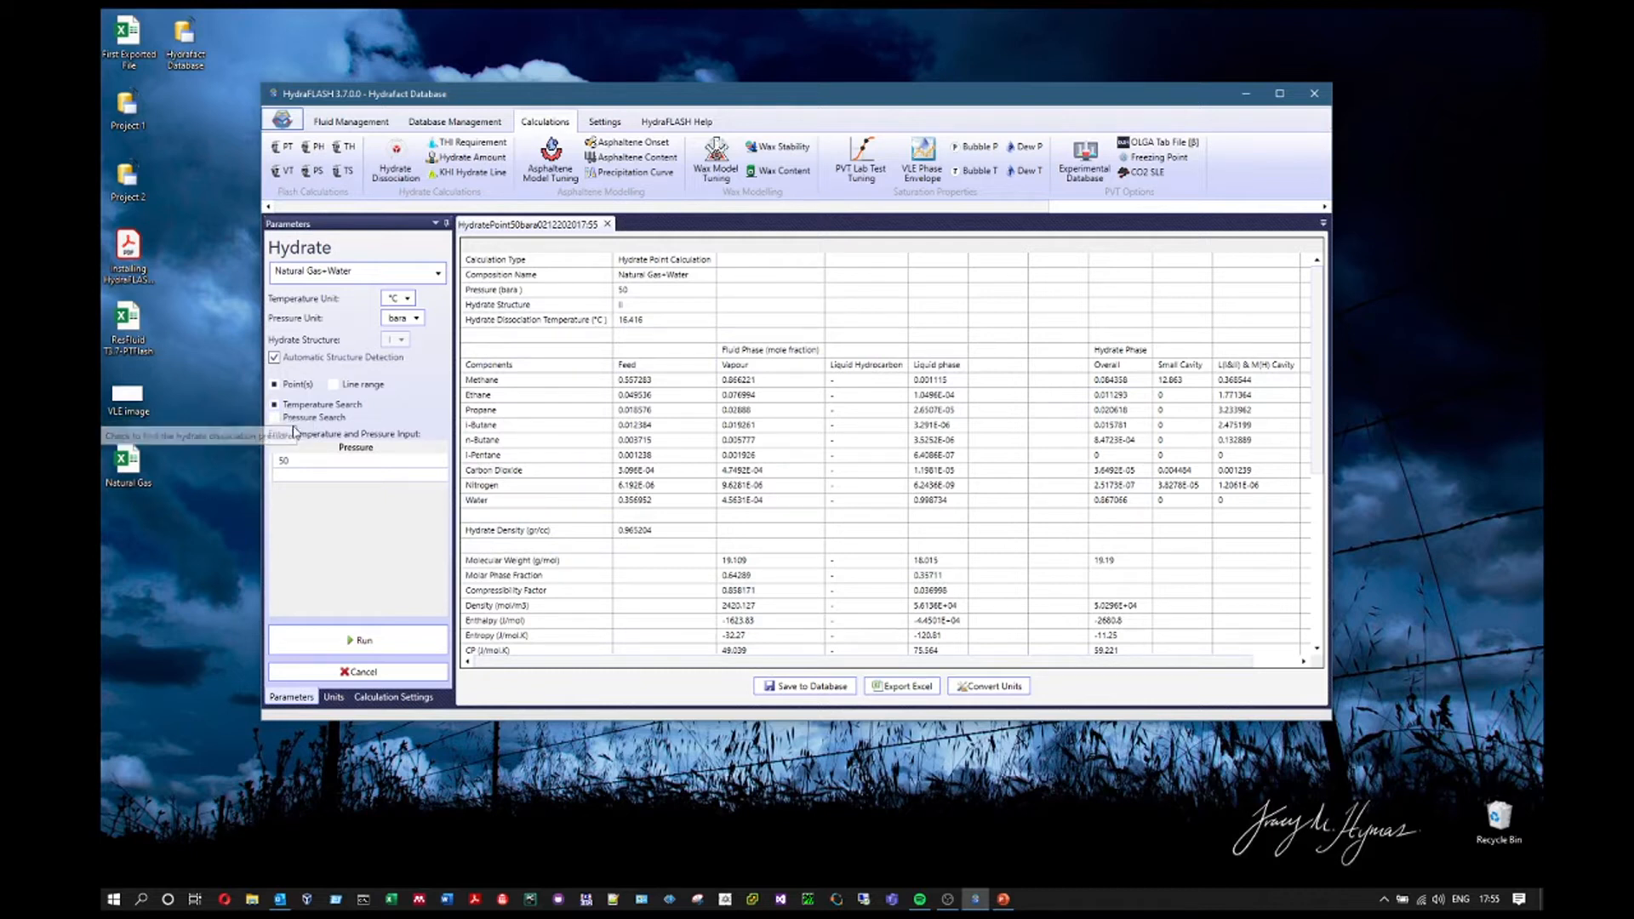
{"action": "left_click", "coordinate": [606, 225]}
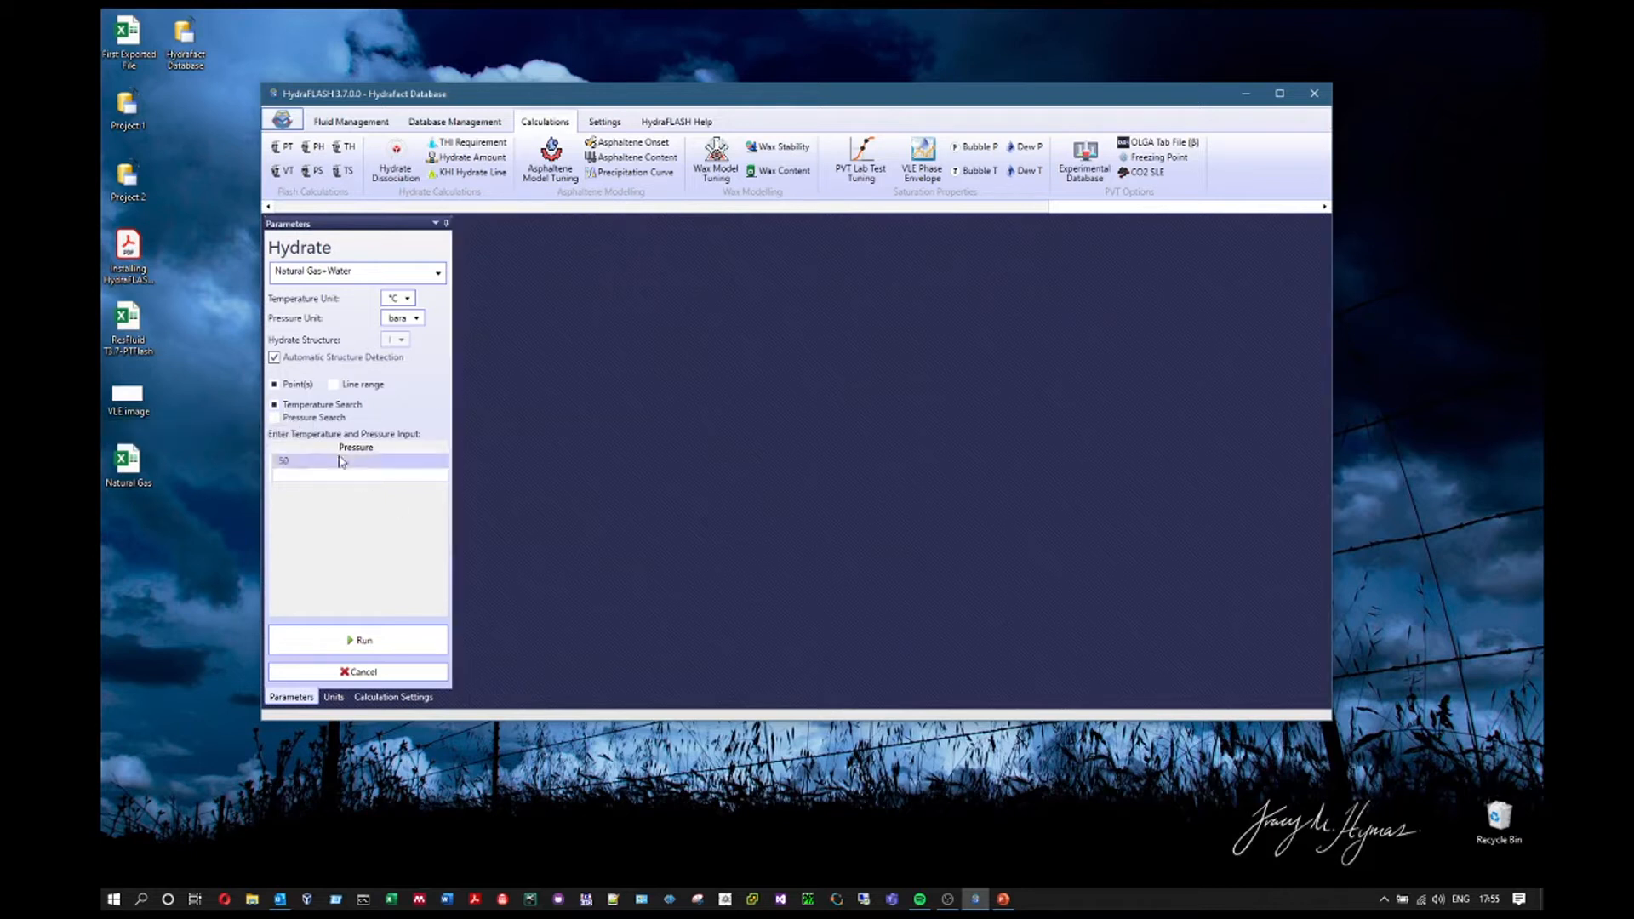
Run a single-point hydrate pressure search at 4 °C, check the dissociation pressure, and close the results
{"action": "left_click", "coordinate": [304, 420]}
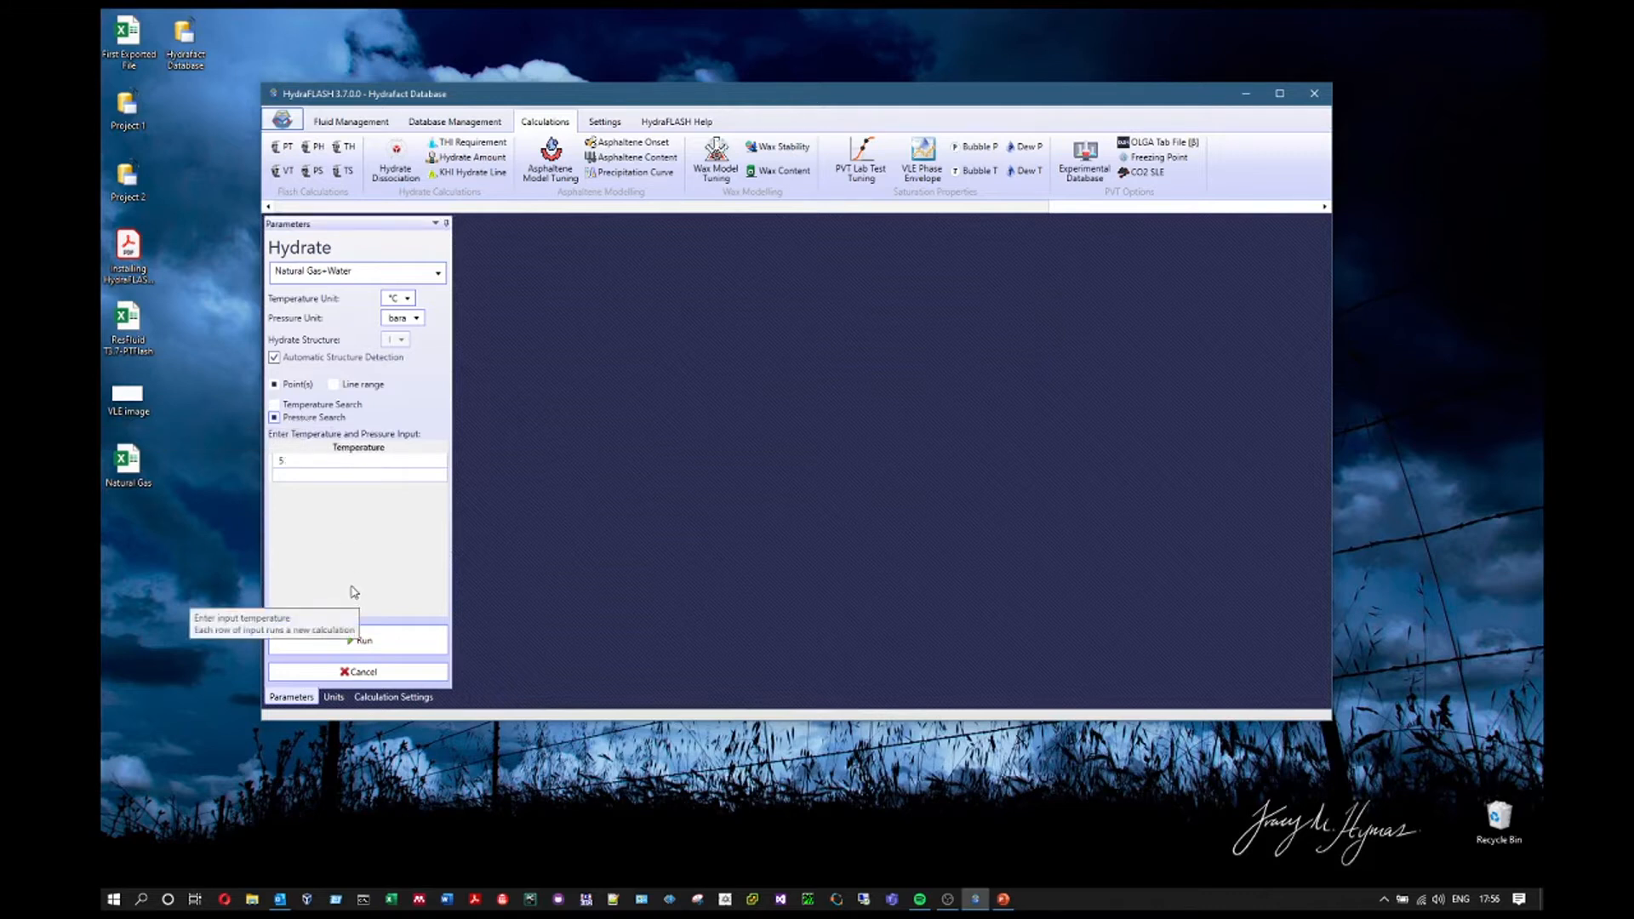
{"action": "left_click", "coordinate": [333, 459]}
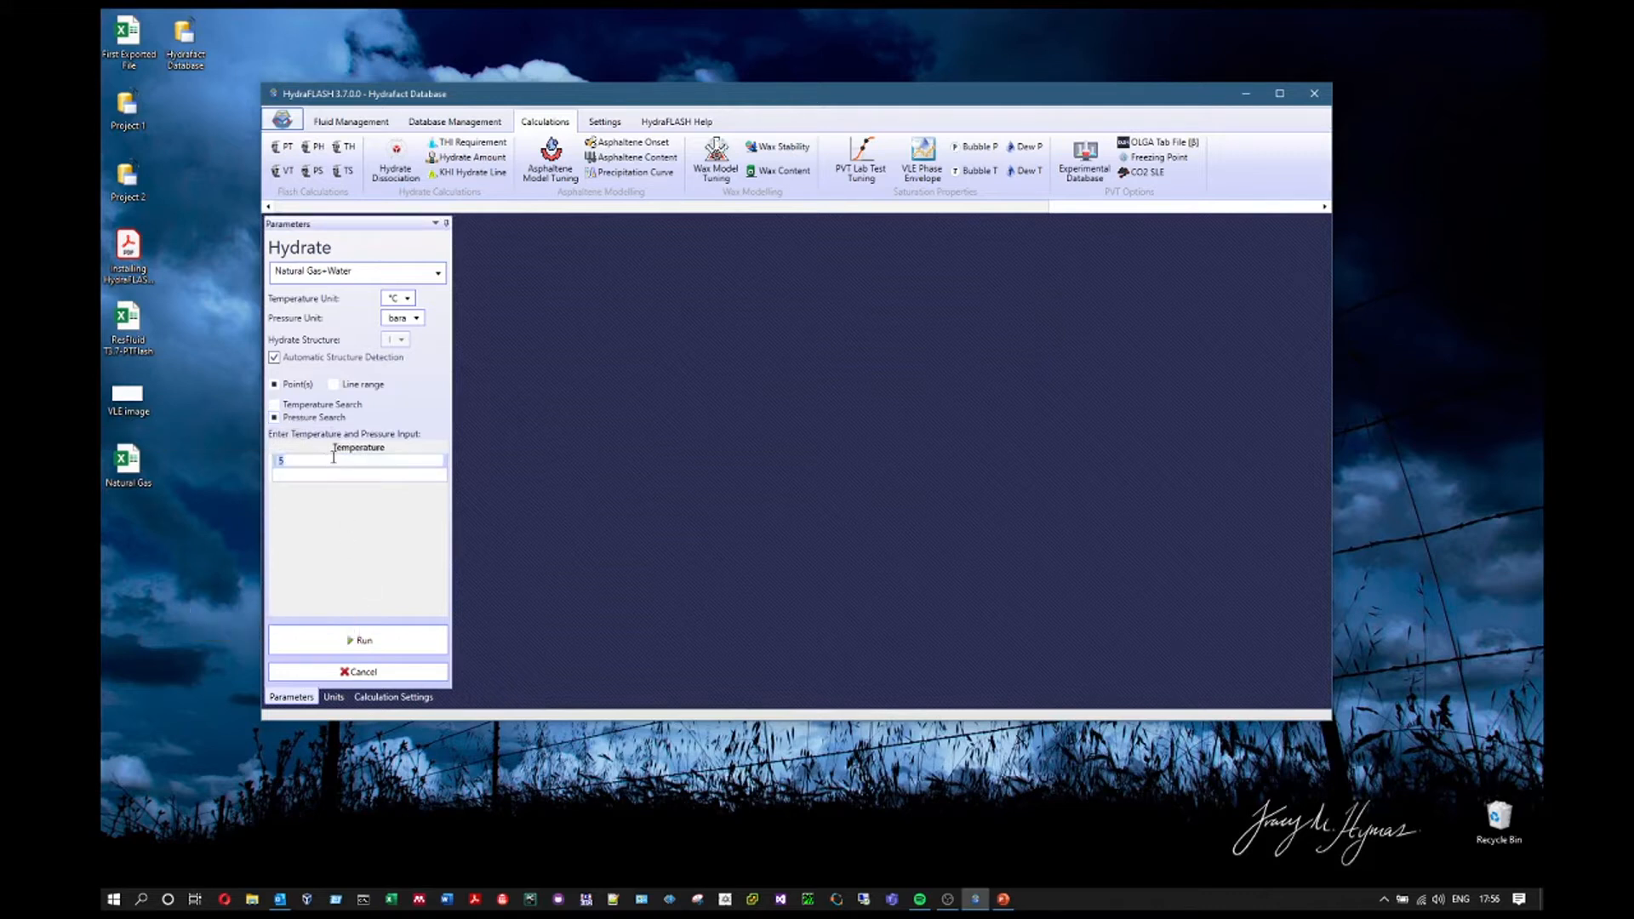
{"action": "type", "text": "4"}
{"action": "left_click", "coordinate": [347, 553]}
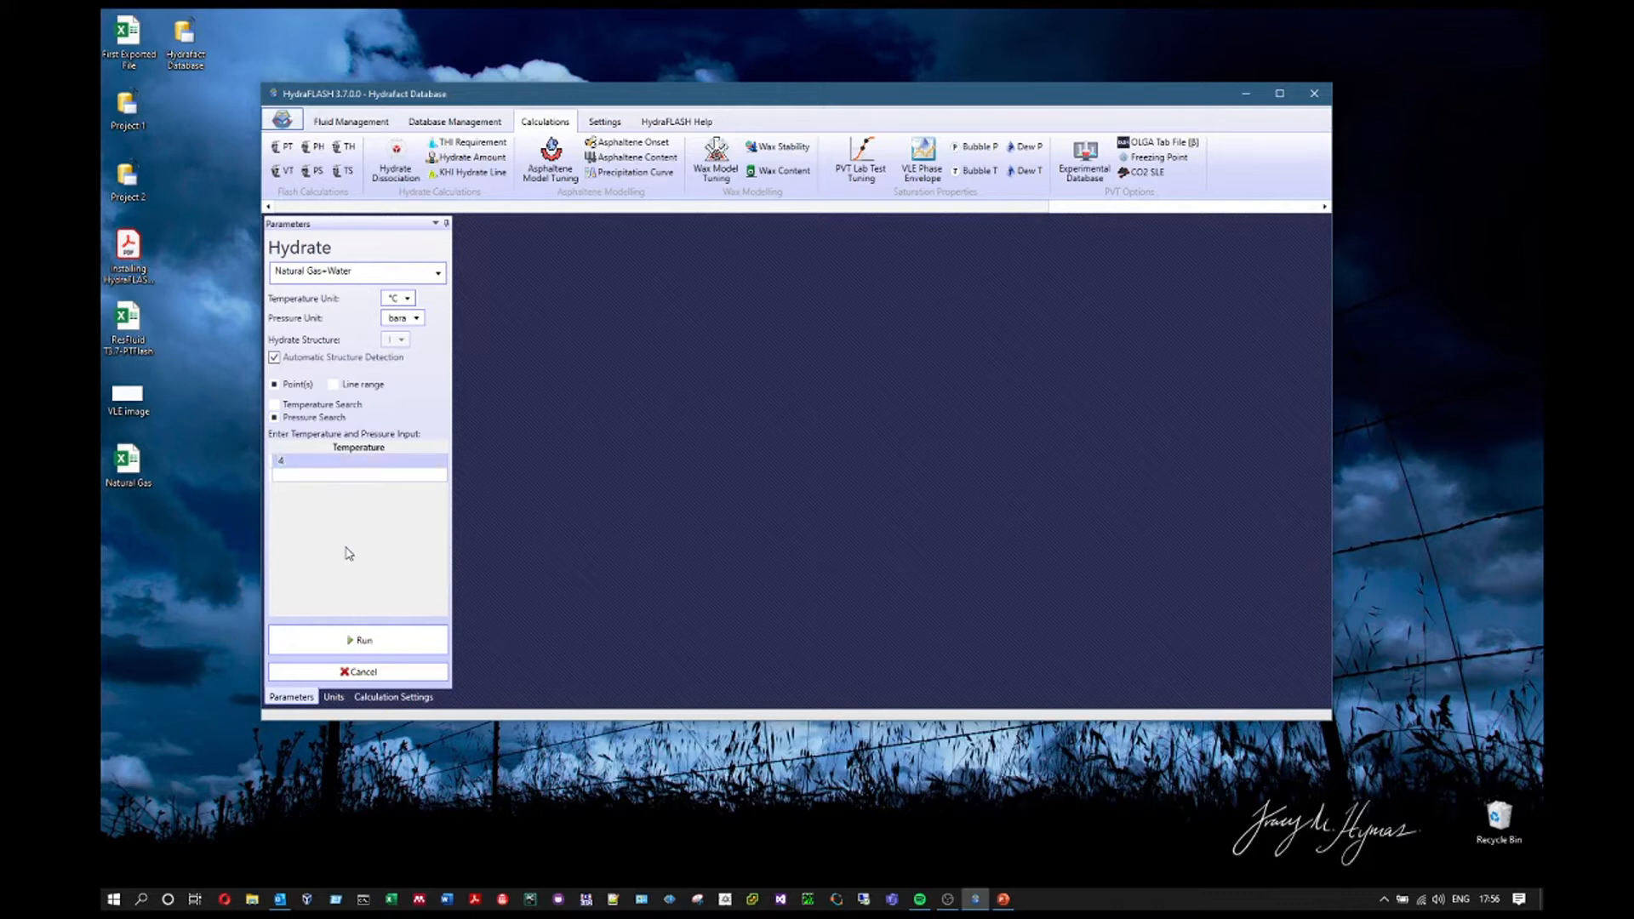
{"action": "left_click", "coordinate": [357, 640]}
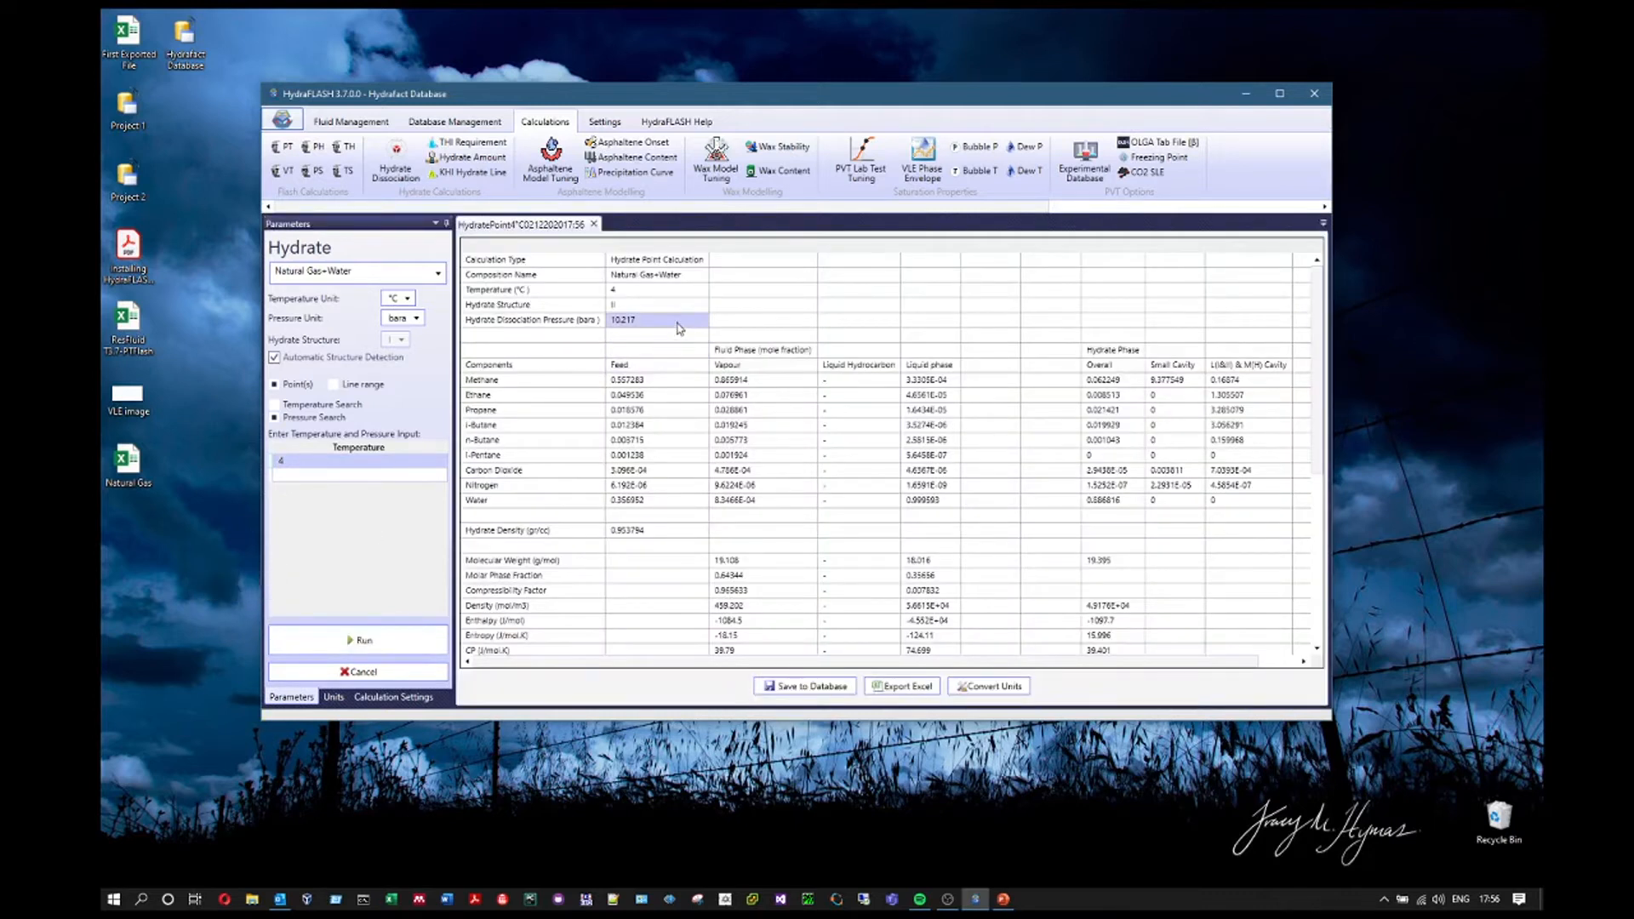
{"action": "left_click", "coordinate": [586, 327]}
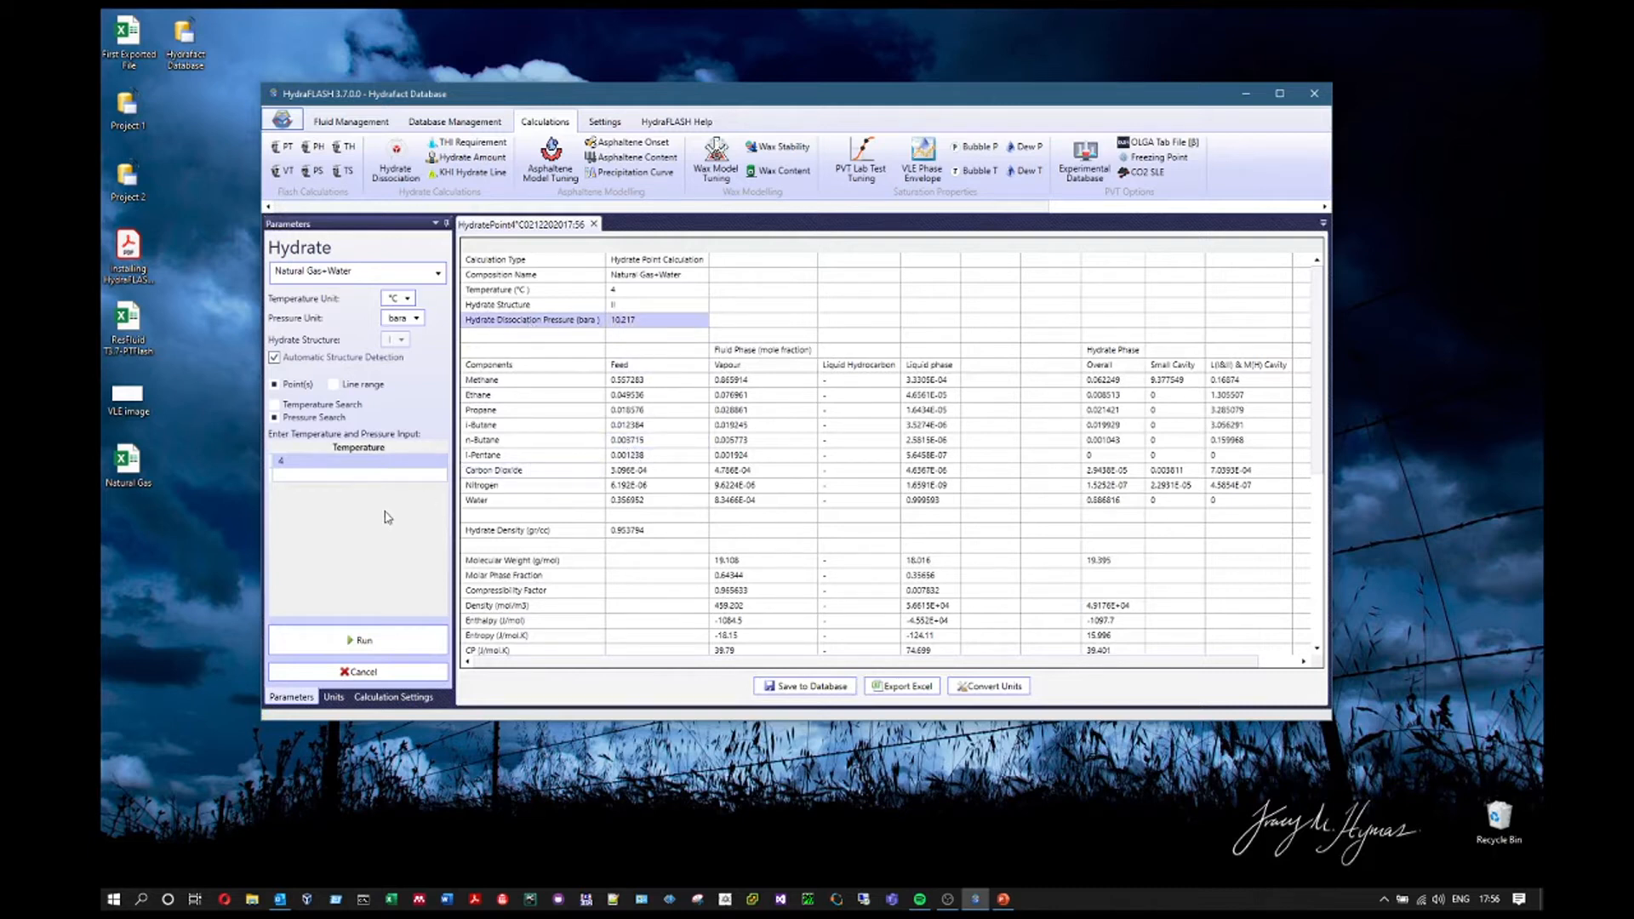
{"action": "left_click", "coordinate": [594, 226]}
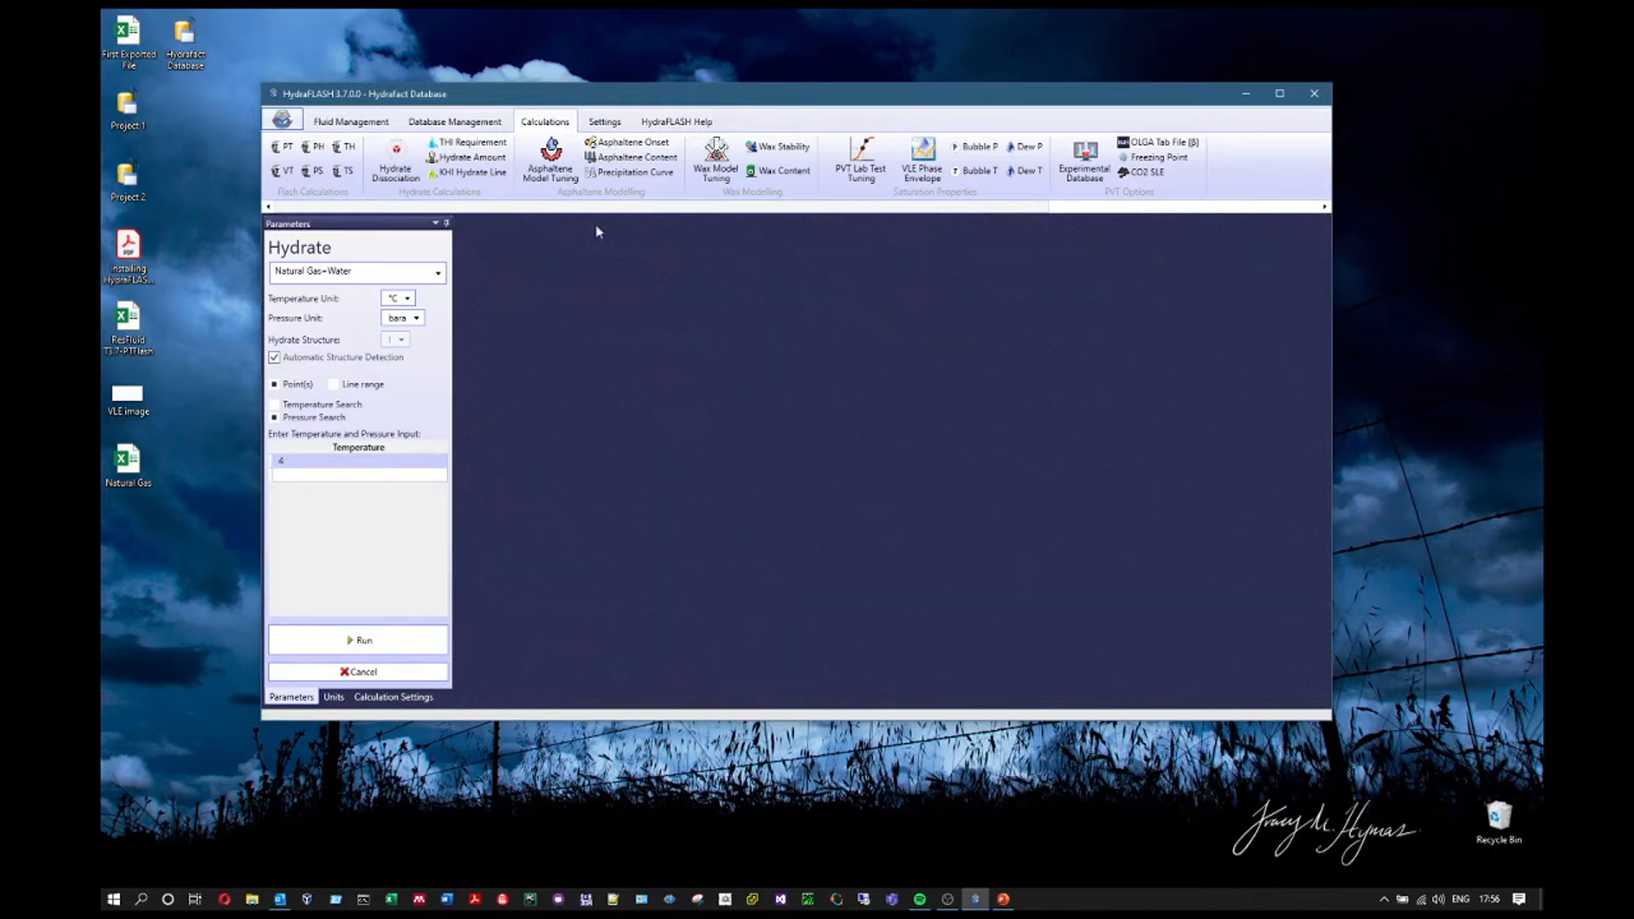
Compare the inputs required by the temperature search and the pressure search for point calculations
{"action": "left_click", "coordinate": [296, 406]}
{"action": "left_click", "coordinate": [298, 417]}
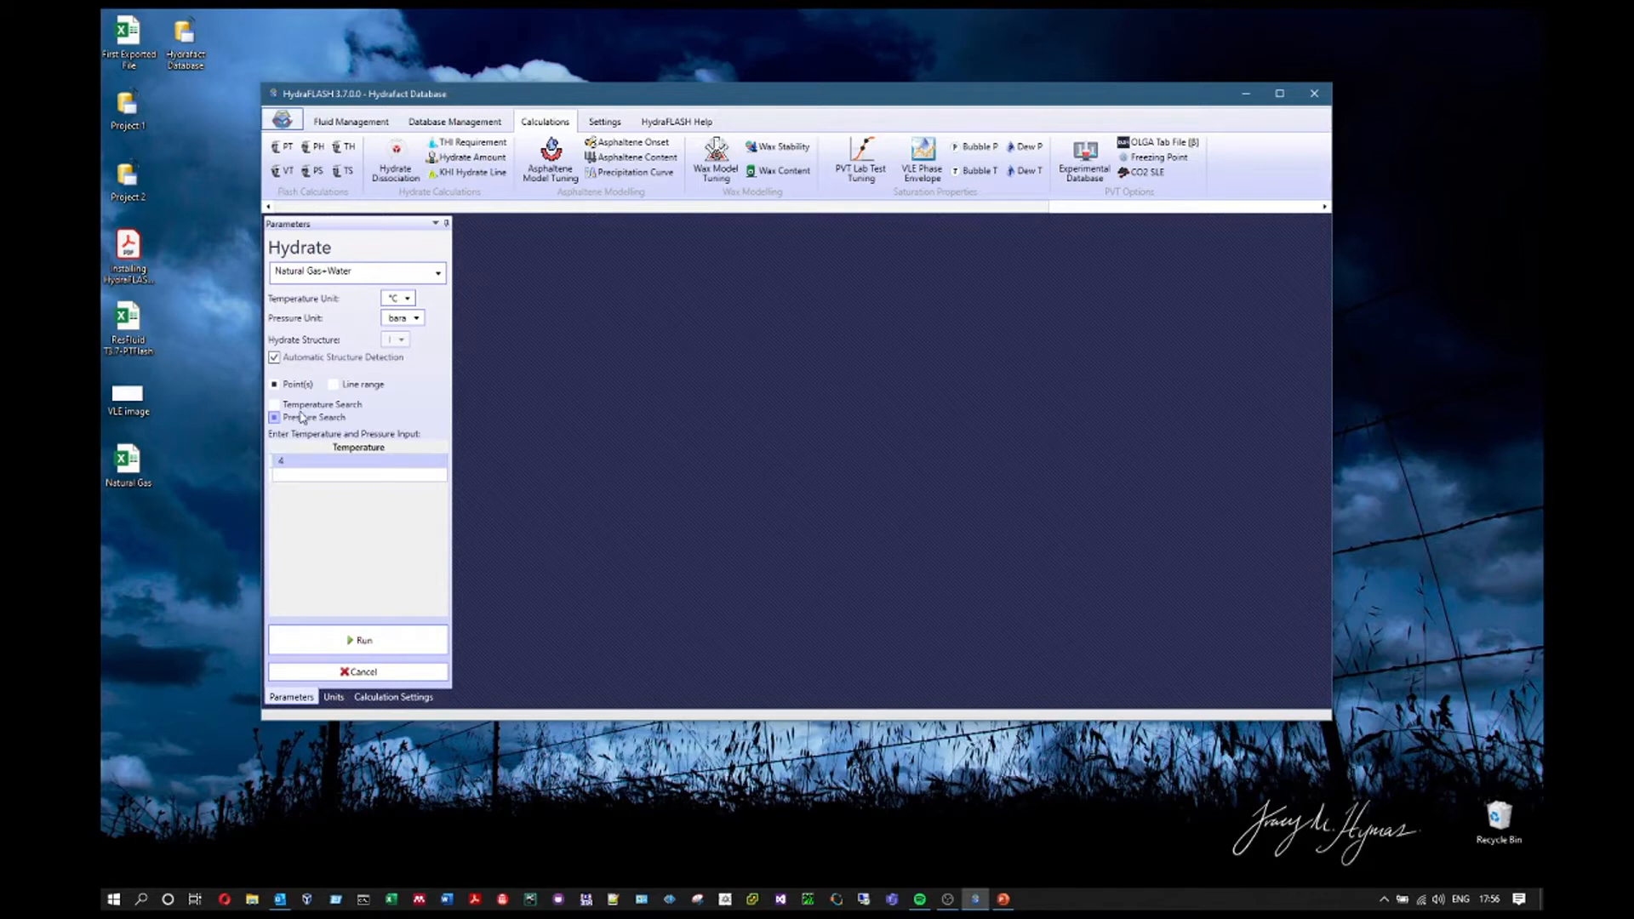
{"action": "left_click", "coordinate": [302, 405]}
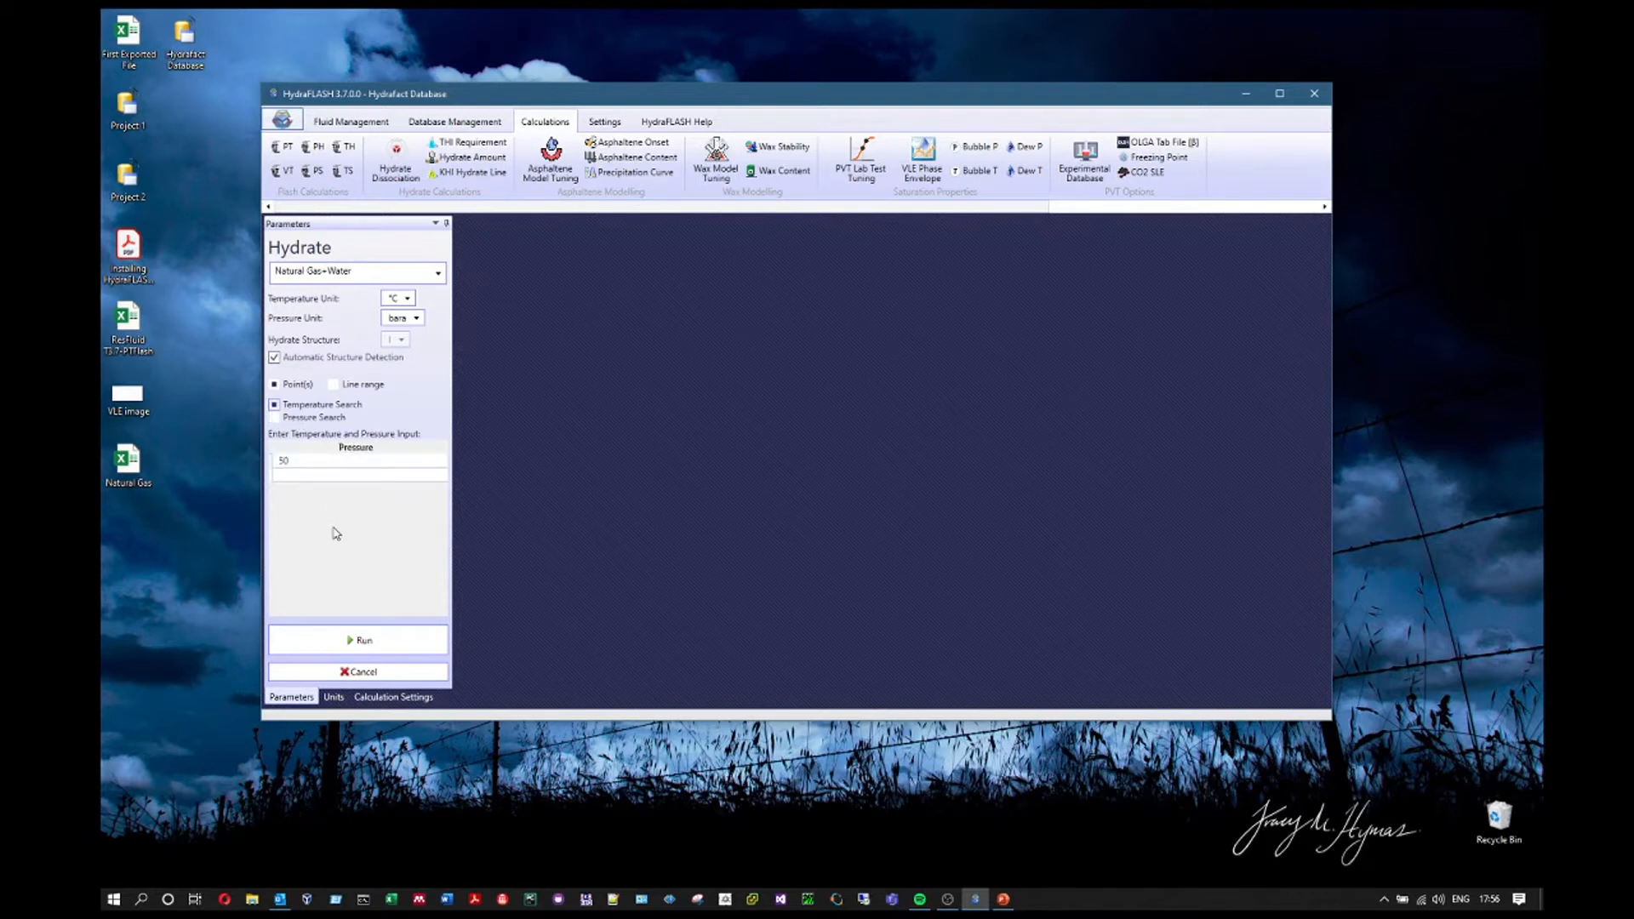
{"action": "left_click", "coordinate": [308, 422]}
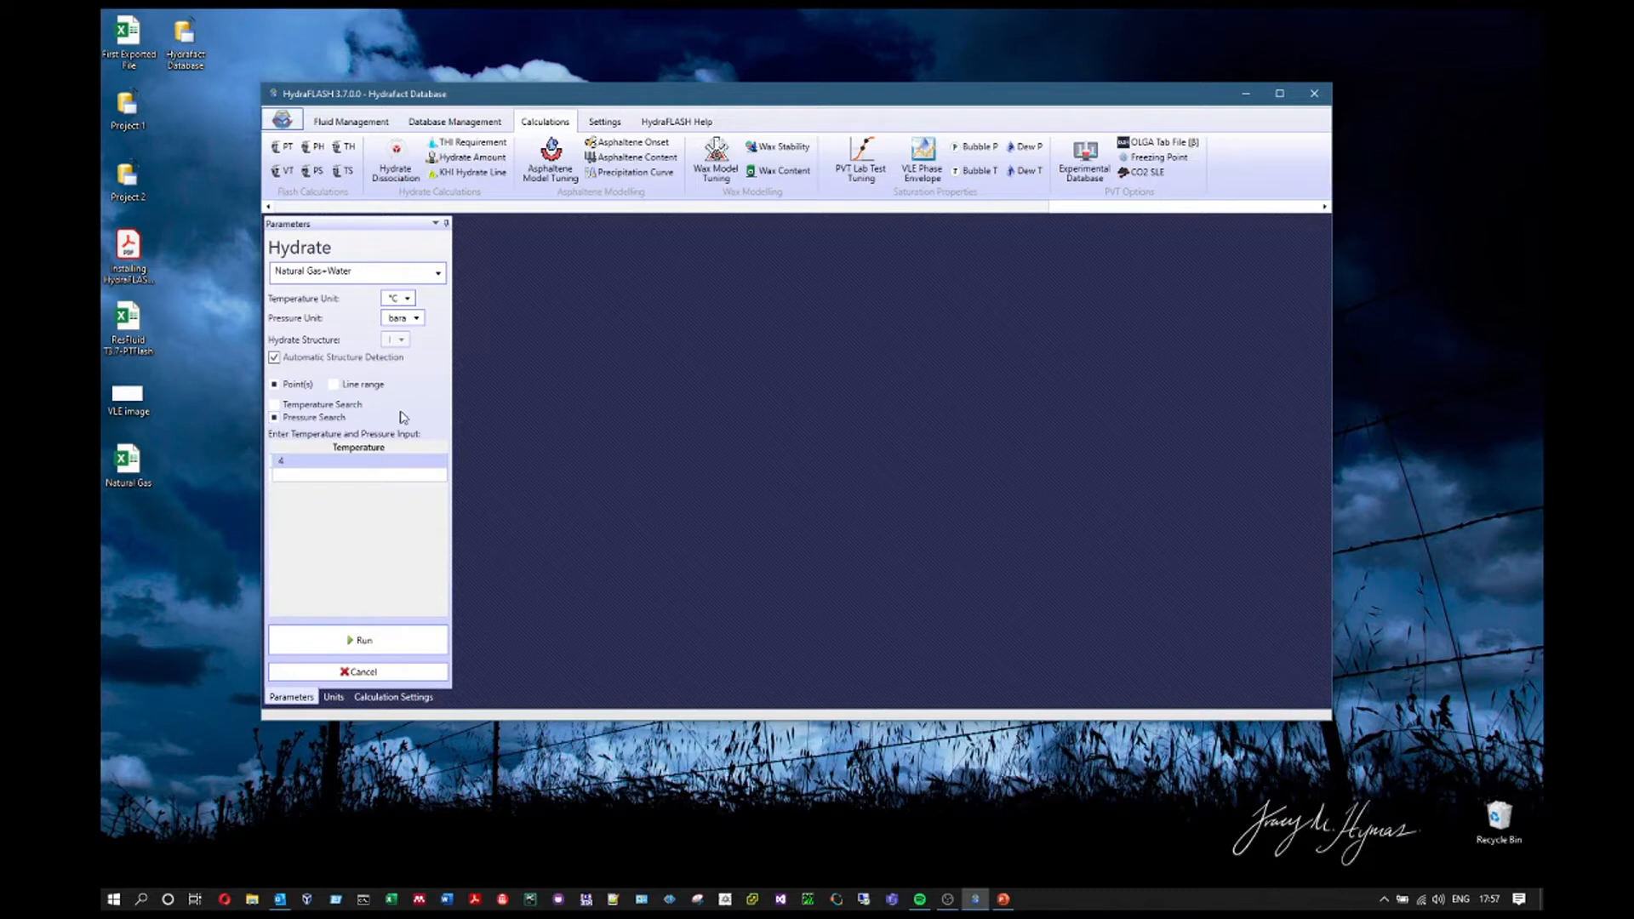
Switch the hydrate calculation to a line range and set its start pressure to 5 bara
{"action": "left_click", "coordinate": [333, 384]}
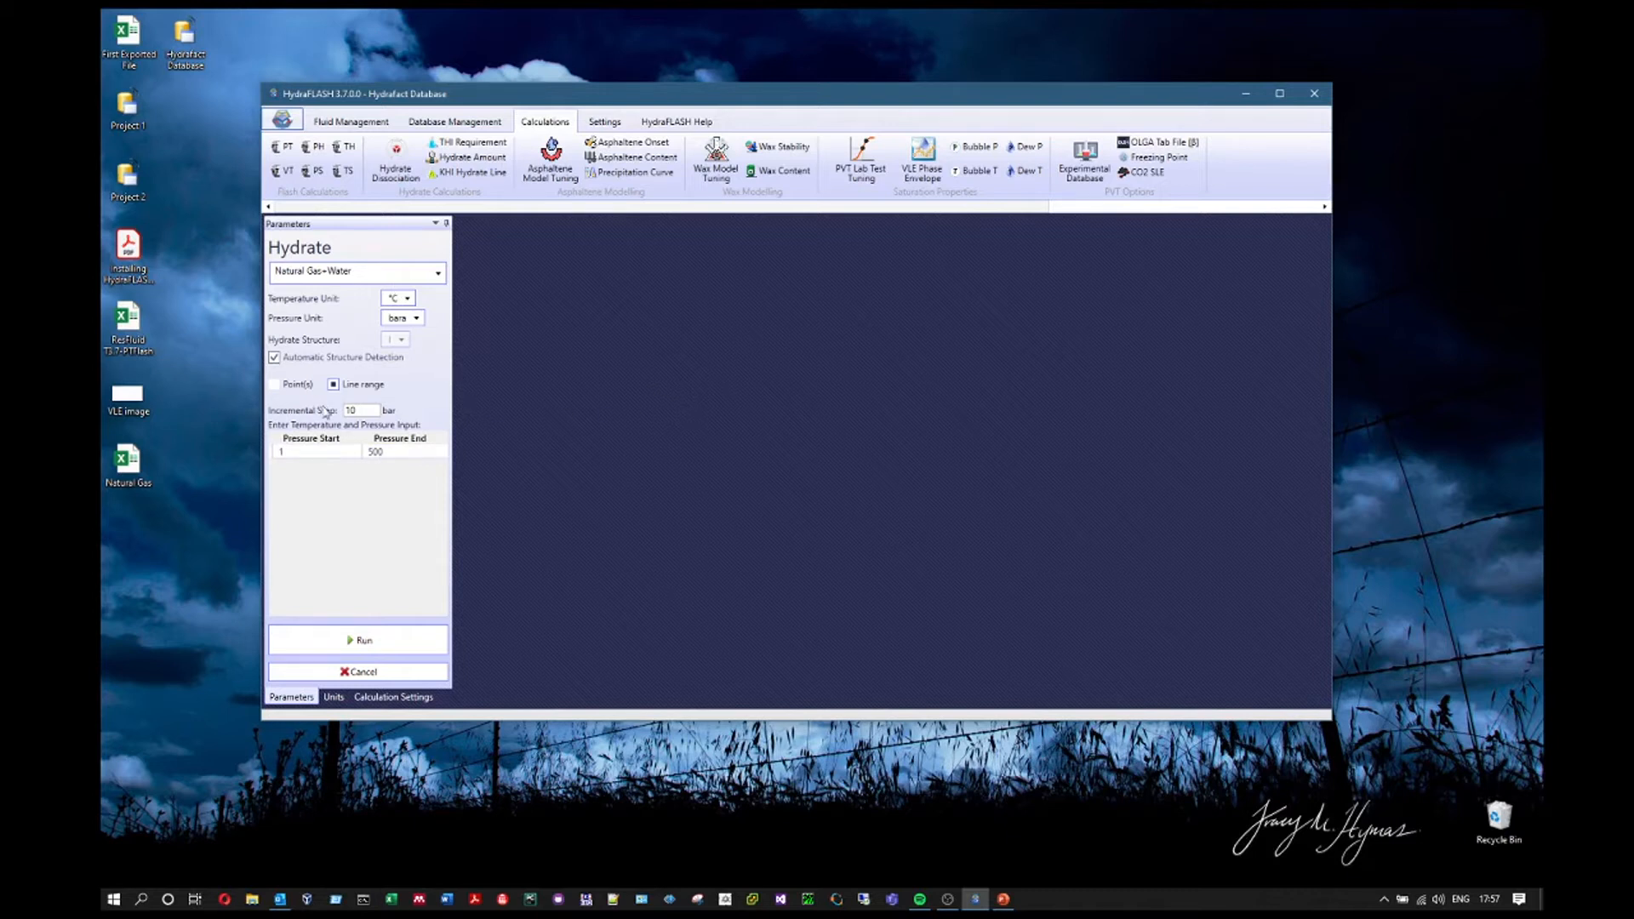
{"action": "left_click", "coordinate": [315, 457]}
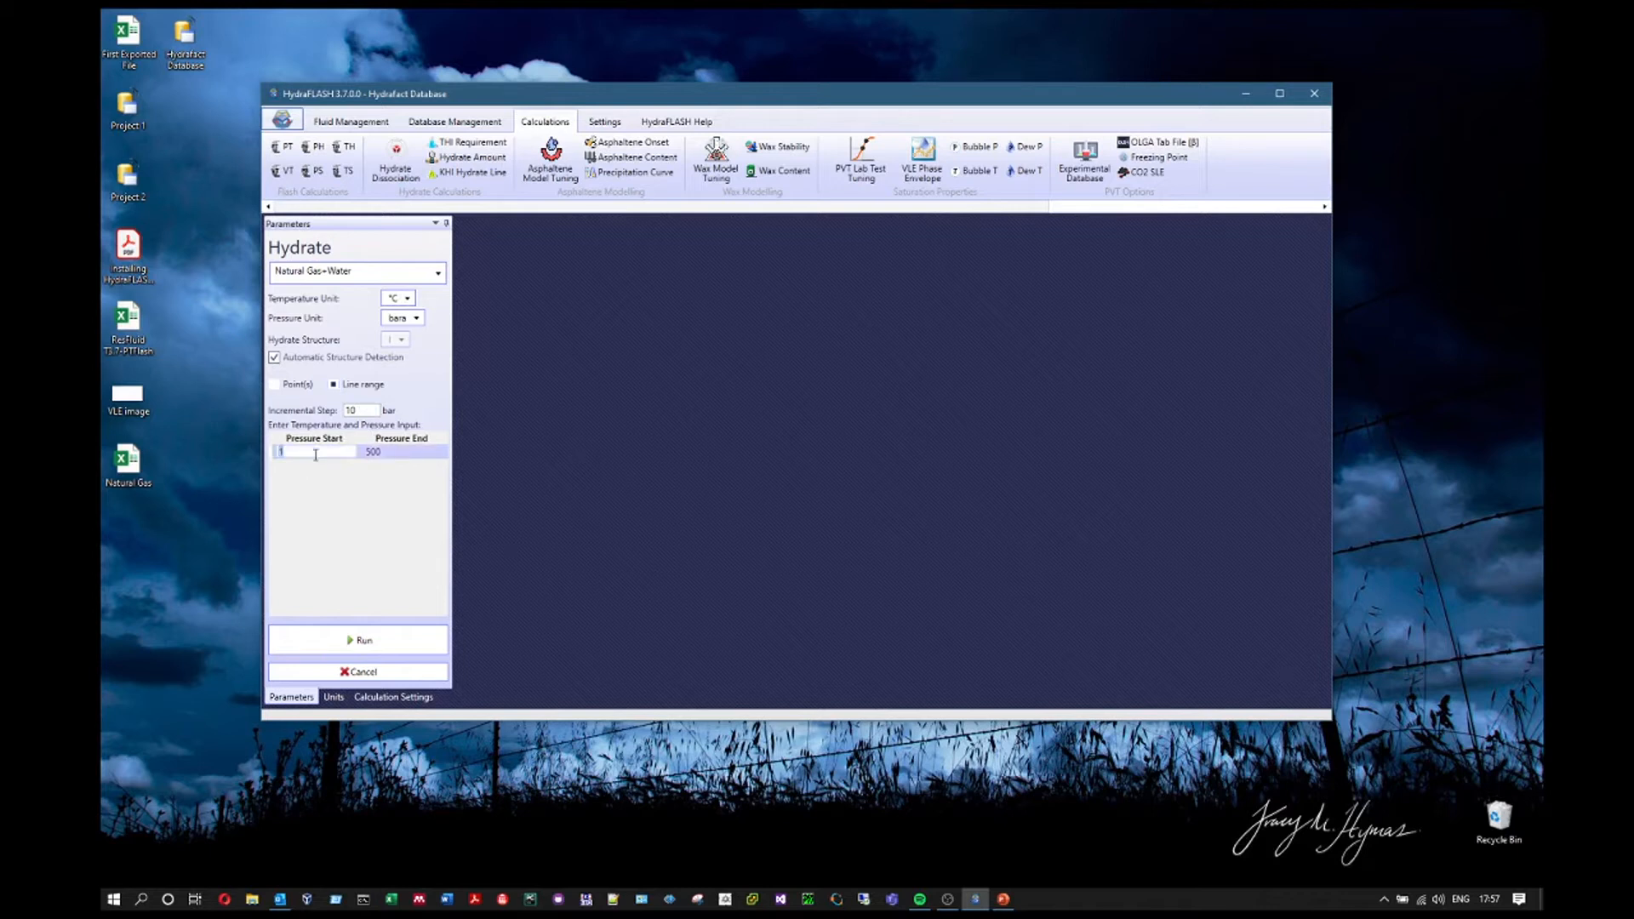
{"action": "type", "text": "10"}
{"action": "left_click", "coordinate": [306, 504]}
{"action": "left_click", "coordinate": [303, 451]}
{"action": "type", "text": "5"}
{"action": "left_click", "coordinate": [328, 511]}
Set the line range's end pressure to 700 bara and run the hydrate line calculation with a 10 bar incremental step
{"action": "left_click", "coordinate": [400, 453]}
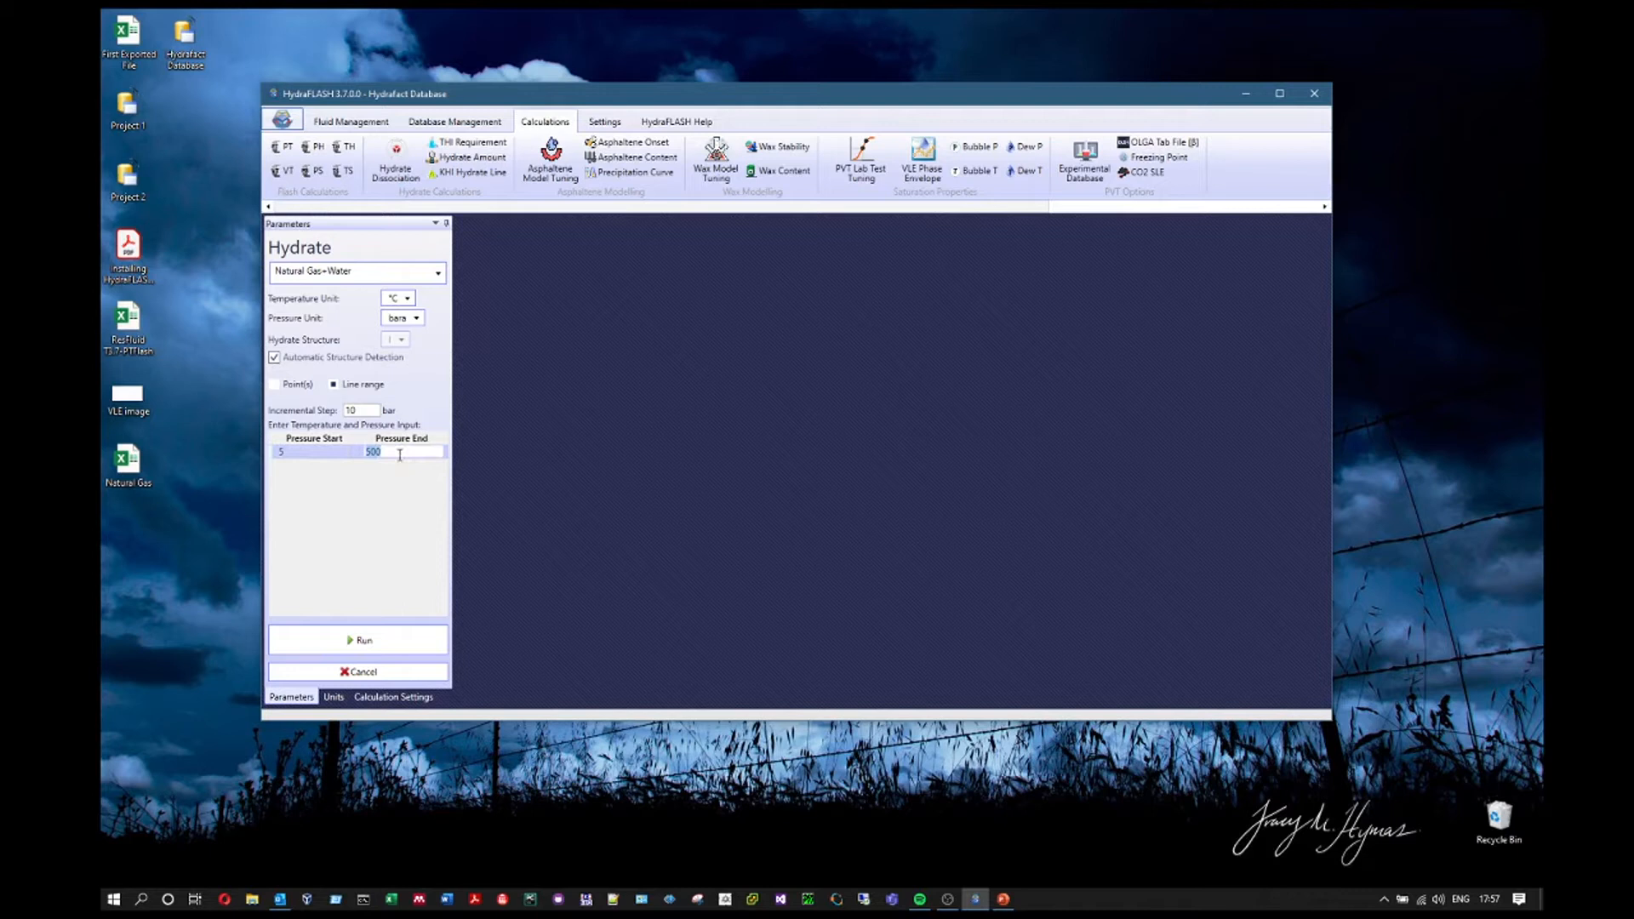
{"action": "type", "text": "700"}
{"action": "left_click", "coordinate": [419, 508]}
{"action": "double_click", "coordinate": [366, 410]}
{"action": "left_click", "coordinate": [404, 395]}
{"action": "left_click", "coordinate": [394, 650]}
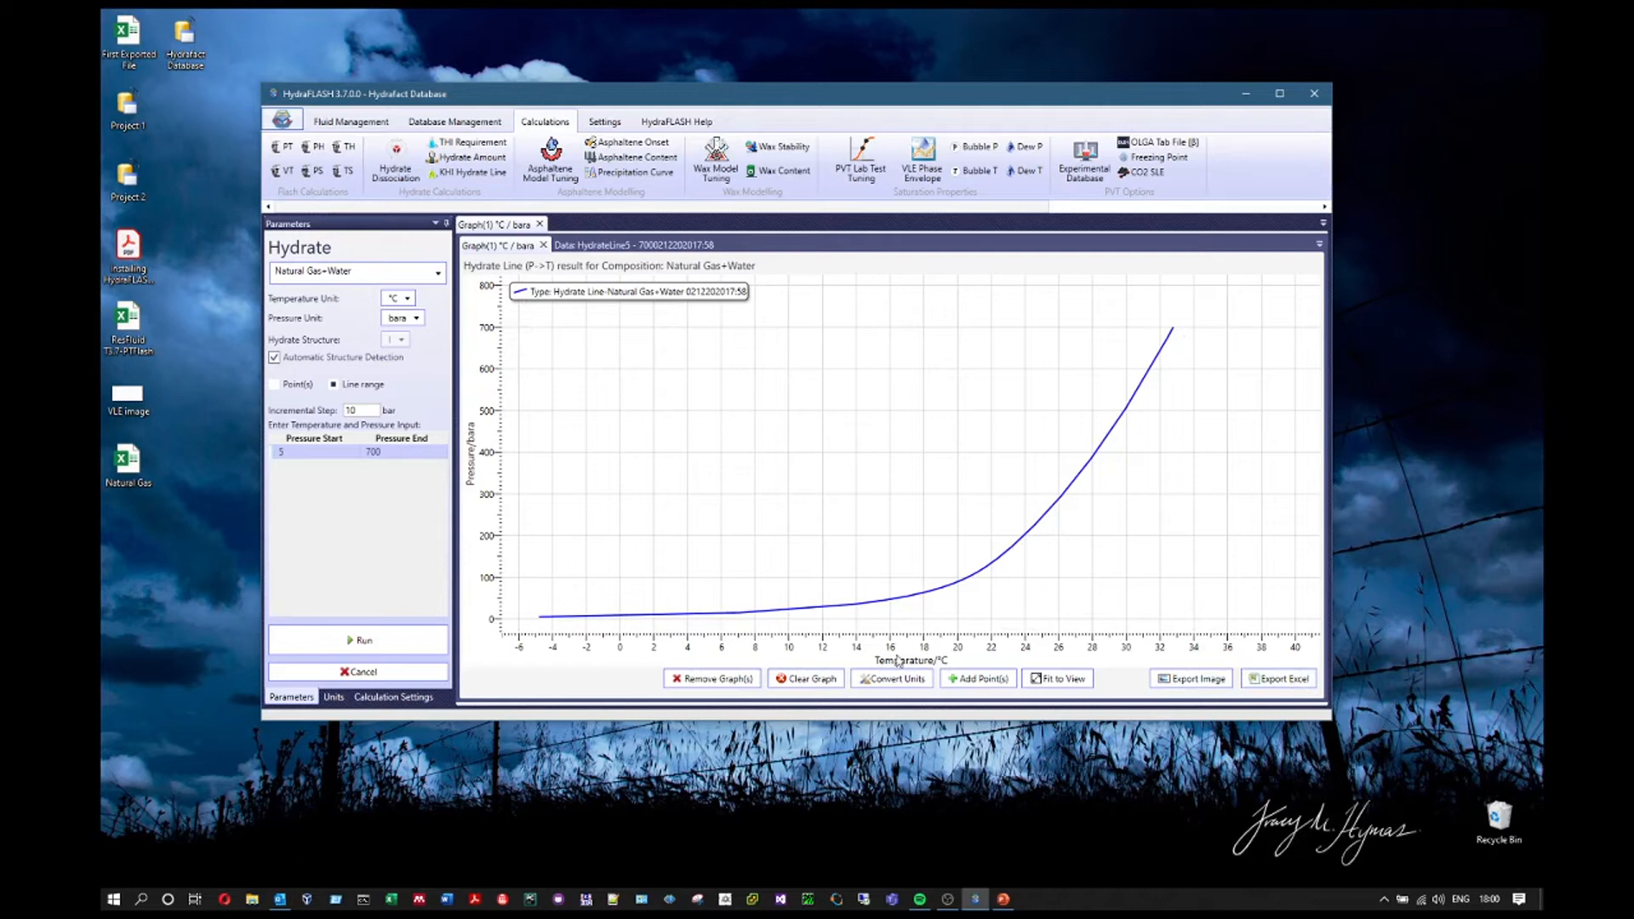
Open the hydrate line's data table and examine the component feeds, temperatures, pressures and phase fractions
{"action": "left_click", "coordinate": [664, 246]}
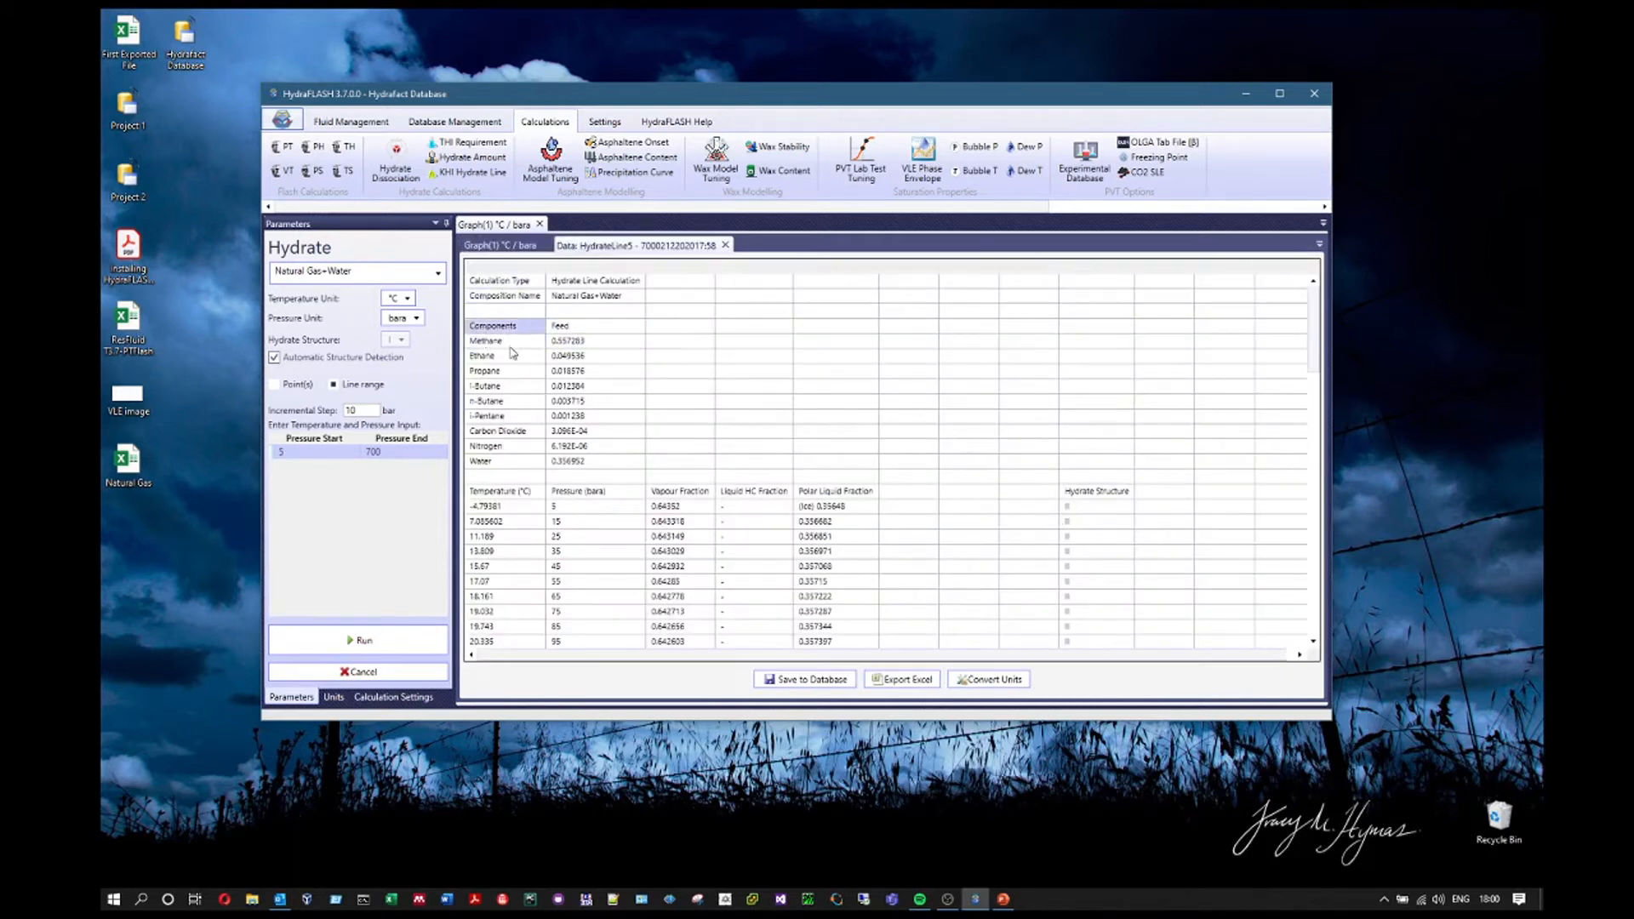
{"action": "left_click_drag", "start_coordinate": [487, 342], "coordinate": [536, 476]}
{"action": "scroll", "coordinate": [540, 380], "scroll_direction": "down", "scroll_amount": 3}
{"action": "left_click_drag", "start_coordinate": [510, 371], "coordinate": [522, 451]}
{"action": "left_click_drag", "start_coordinate": [511, 371], "coordinate": [608, 600]}
{"action": "left_click_drag", "start_coordinate": [676, 363], "coordinate": [866, 600]}
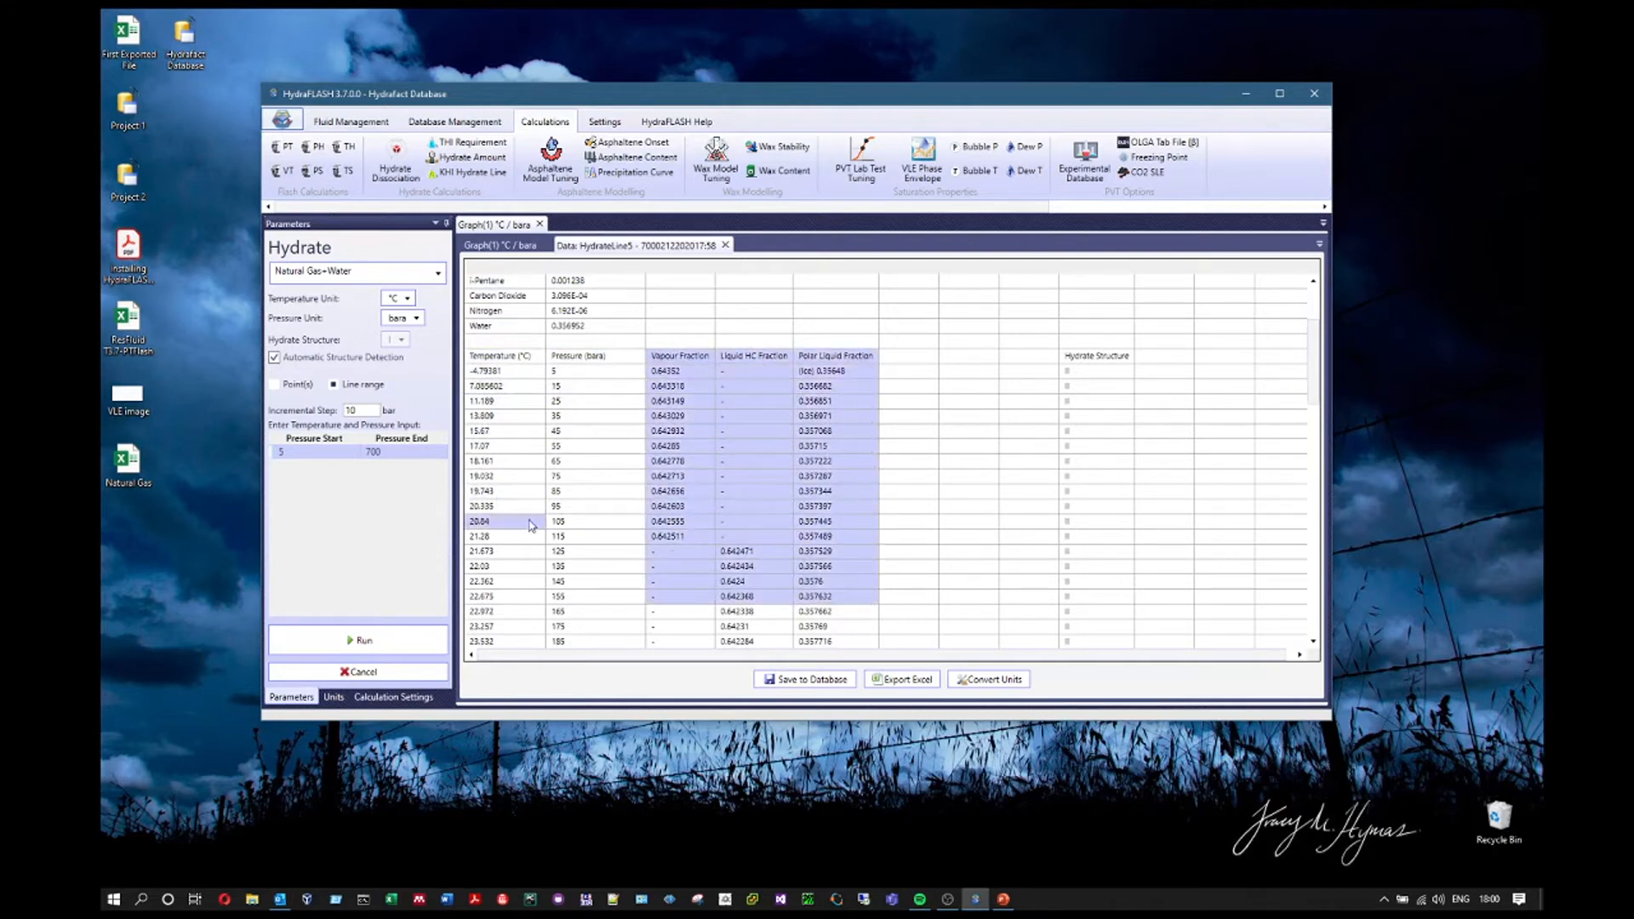
{"action": "left_click_drag", "start_coordinate": [475, 521], "coordinate": [680, 505]}
{"action": "scroll", "coordinate": [1093, 443], "scroll_direction": "down", "scroll_amount": 4}
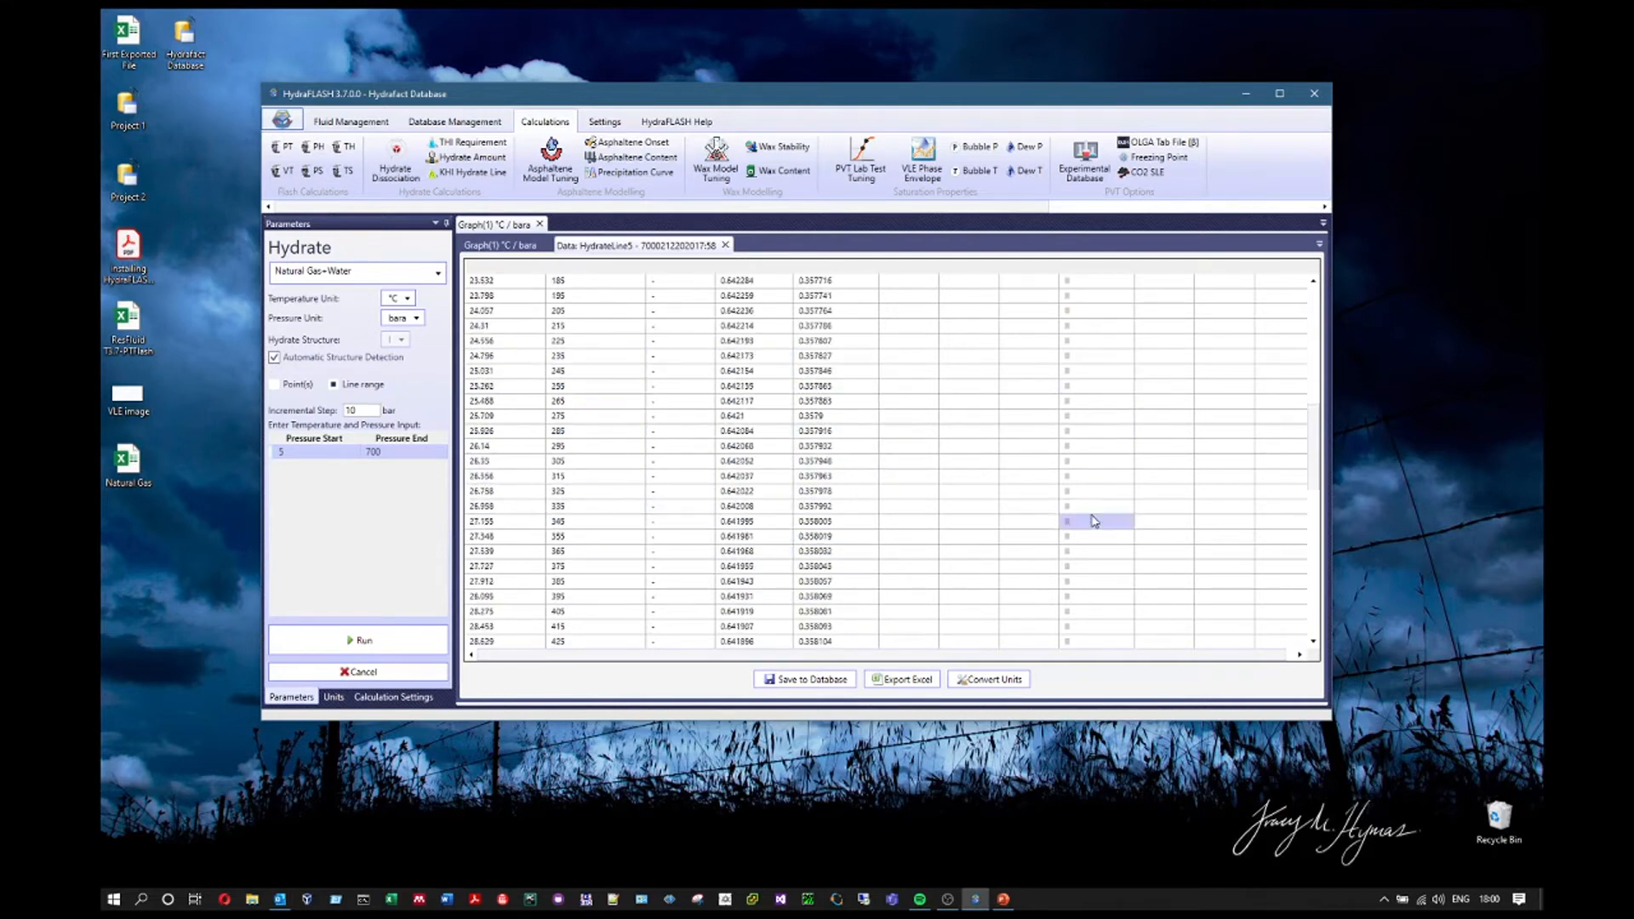
{"action": "scroll", "coordinate": [1096, 558], "scroll_direction": "down", "scroll_amount": 15}
{"action": "scroll", "coordinate": [1098, 559], "scroll_direction": "up", "scroll_amount": 20}
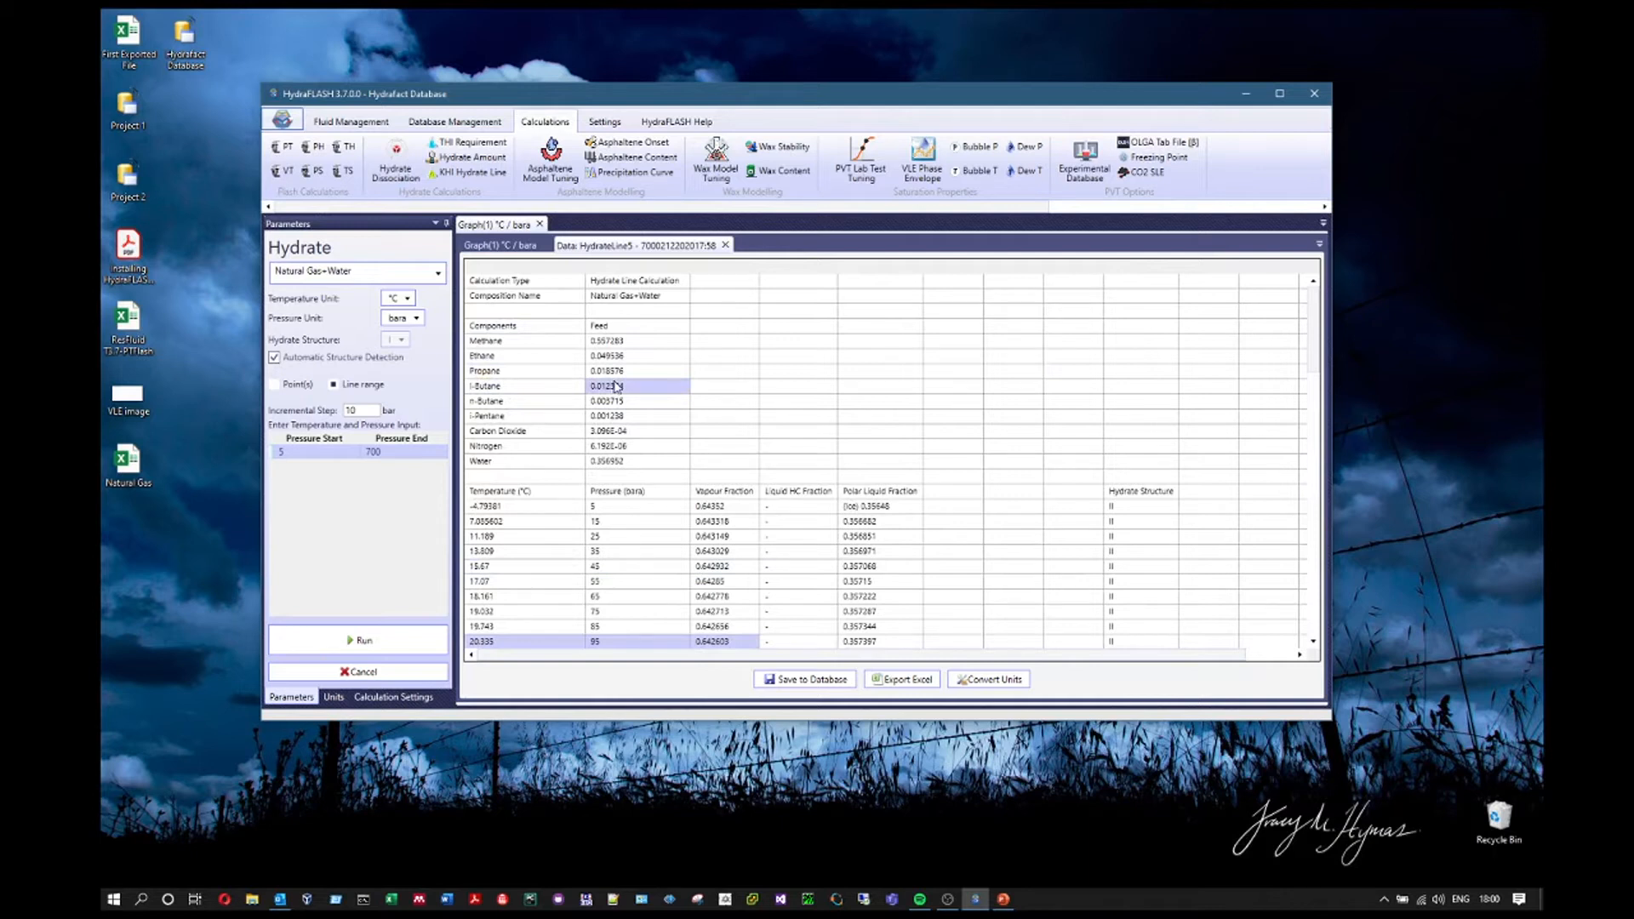
{"action": "scroll", "coordinate": [1098, 425], "scroll_direction": "down", "scroll_amount": 4}
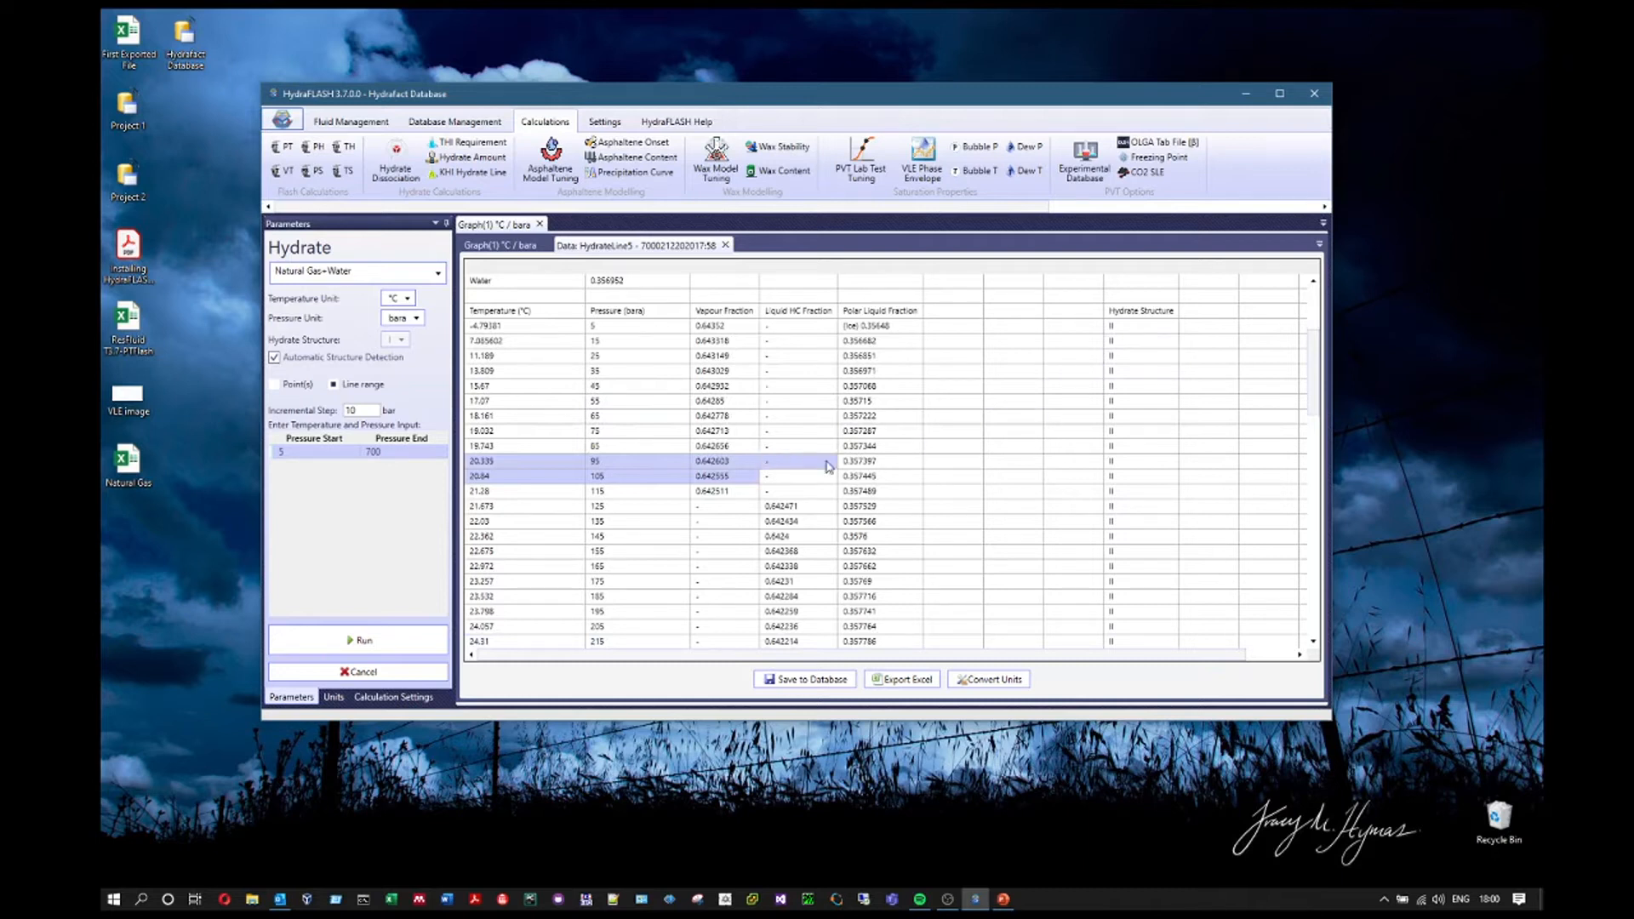
Examine the hydrate structure values in the data table over the whole pressure range
{"action": "scroll", "coordinate": [817, 464], "scroll_direction": "up", "scroll_amount": 4}
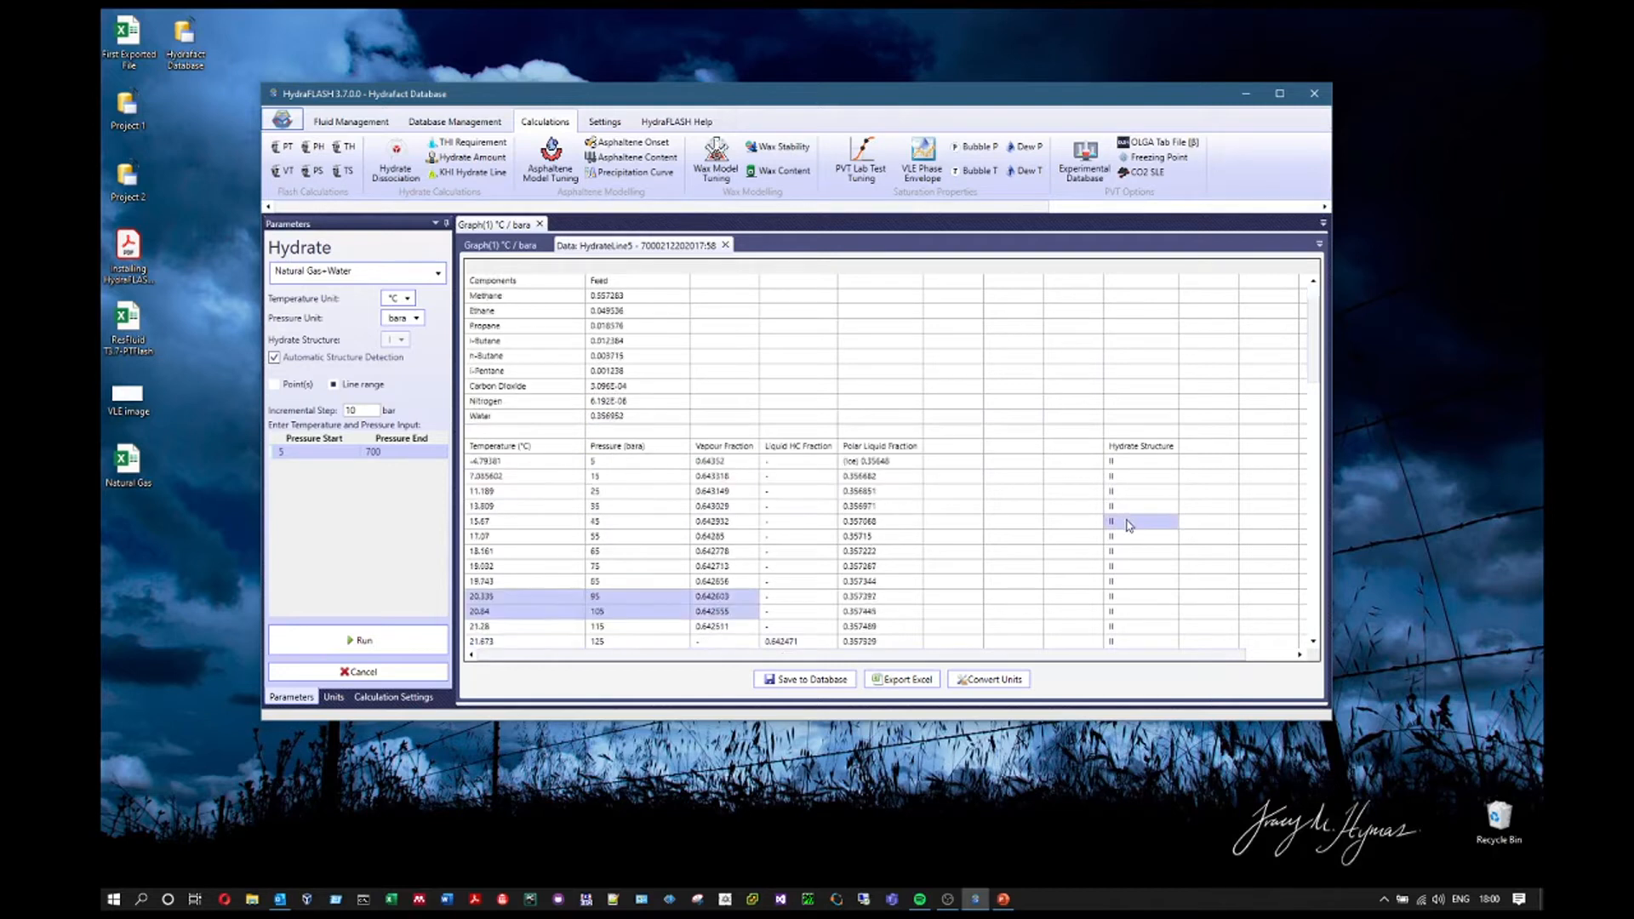
{"action": "scroll", "coordinate": [1110, 521], "scroll_direction": "down", "scroll_amount": 8}
{"action": "scroll", "coordinate": [1116, 580], "scroll_direction": "down", "scroll_amount": 5}
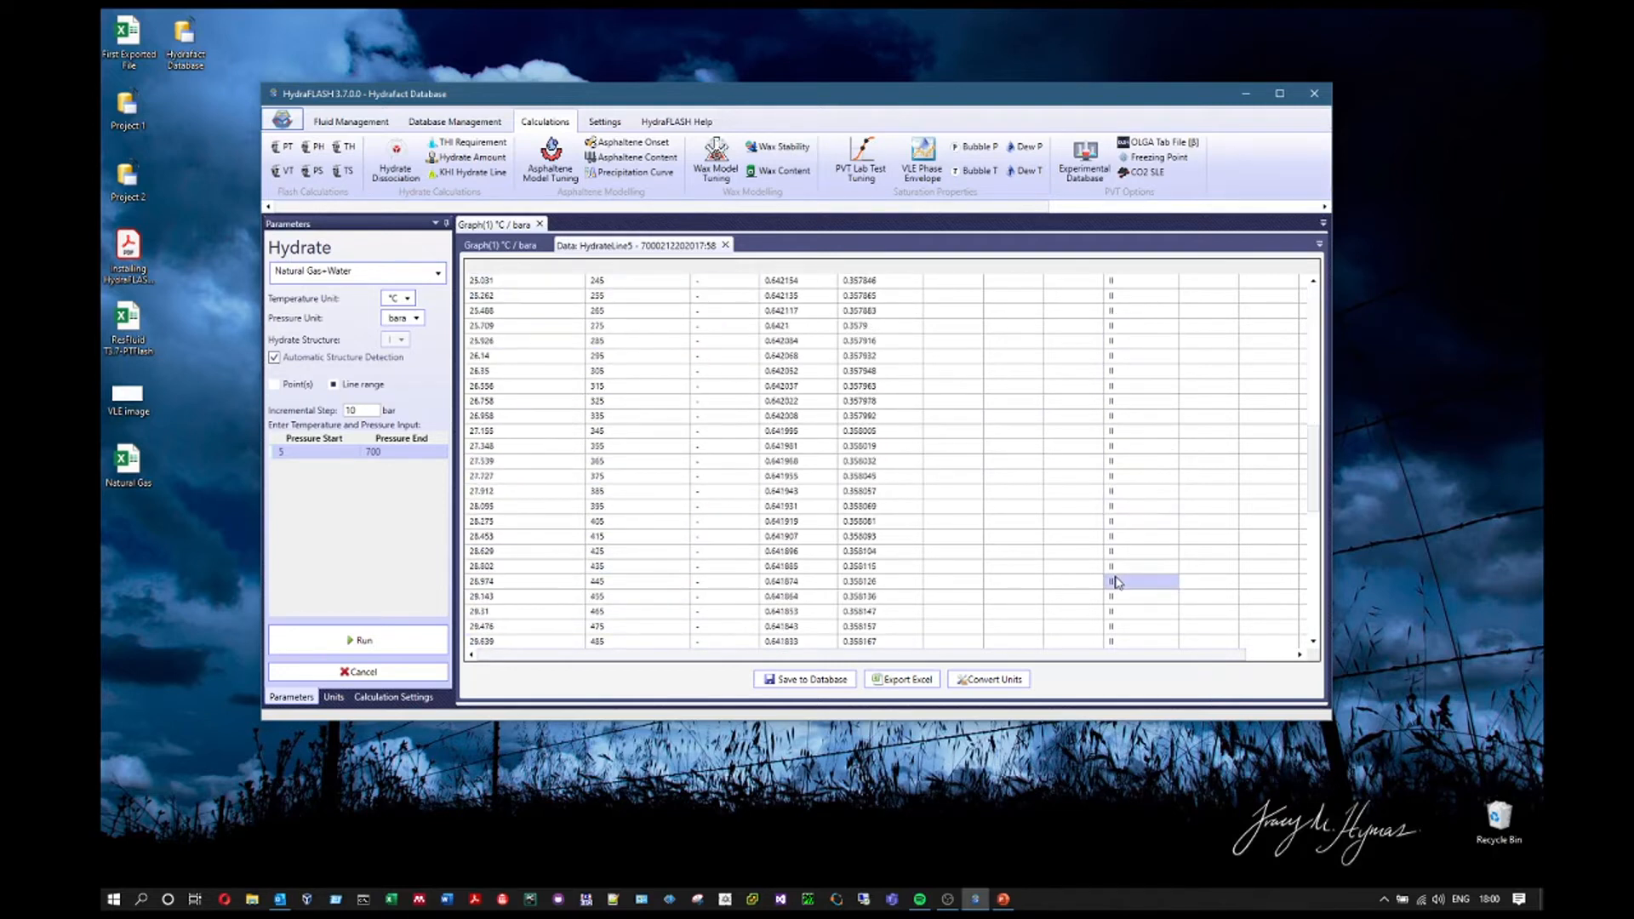
{"action": "scroll", "coordinate": [1127, 425], "scroll_direction": "up", "scroll_amount": 5}
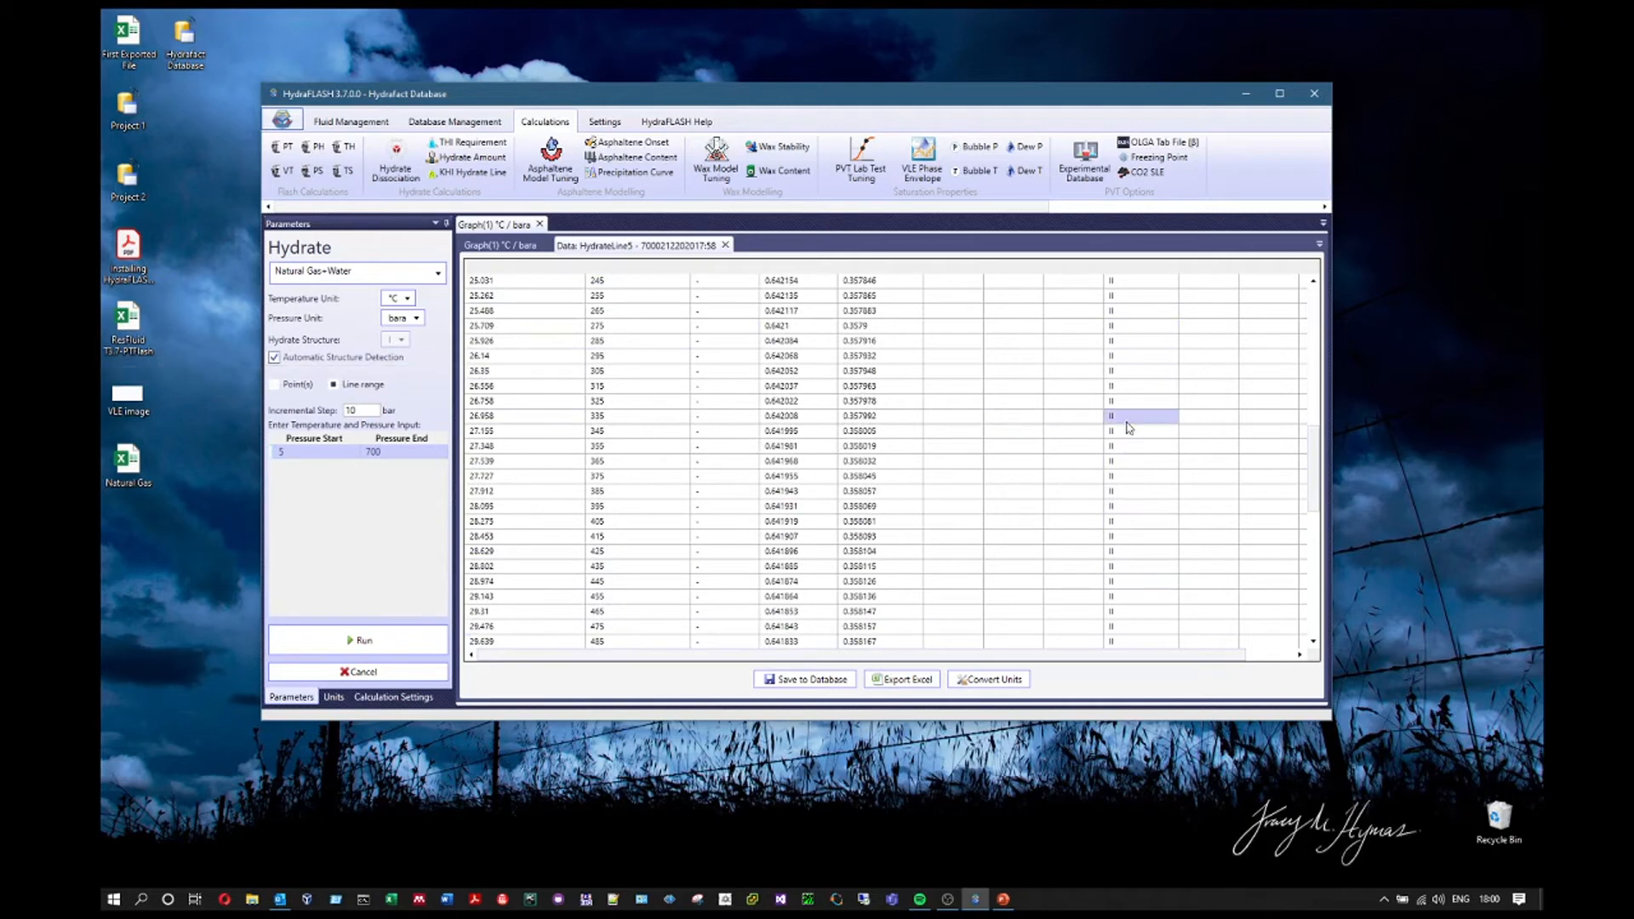
{"action": "scroll", "coordinate": [1132, 428], "scroll_direction": "up", "scroll_amount": 4}
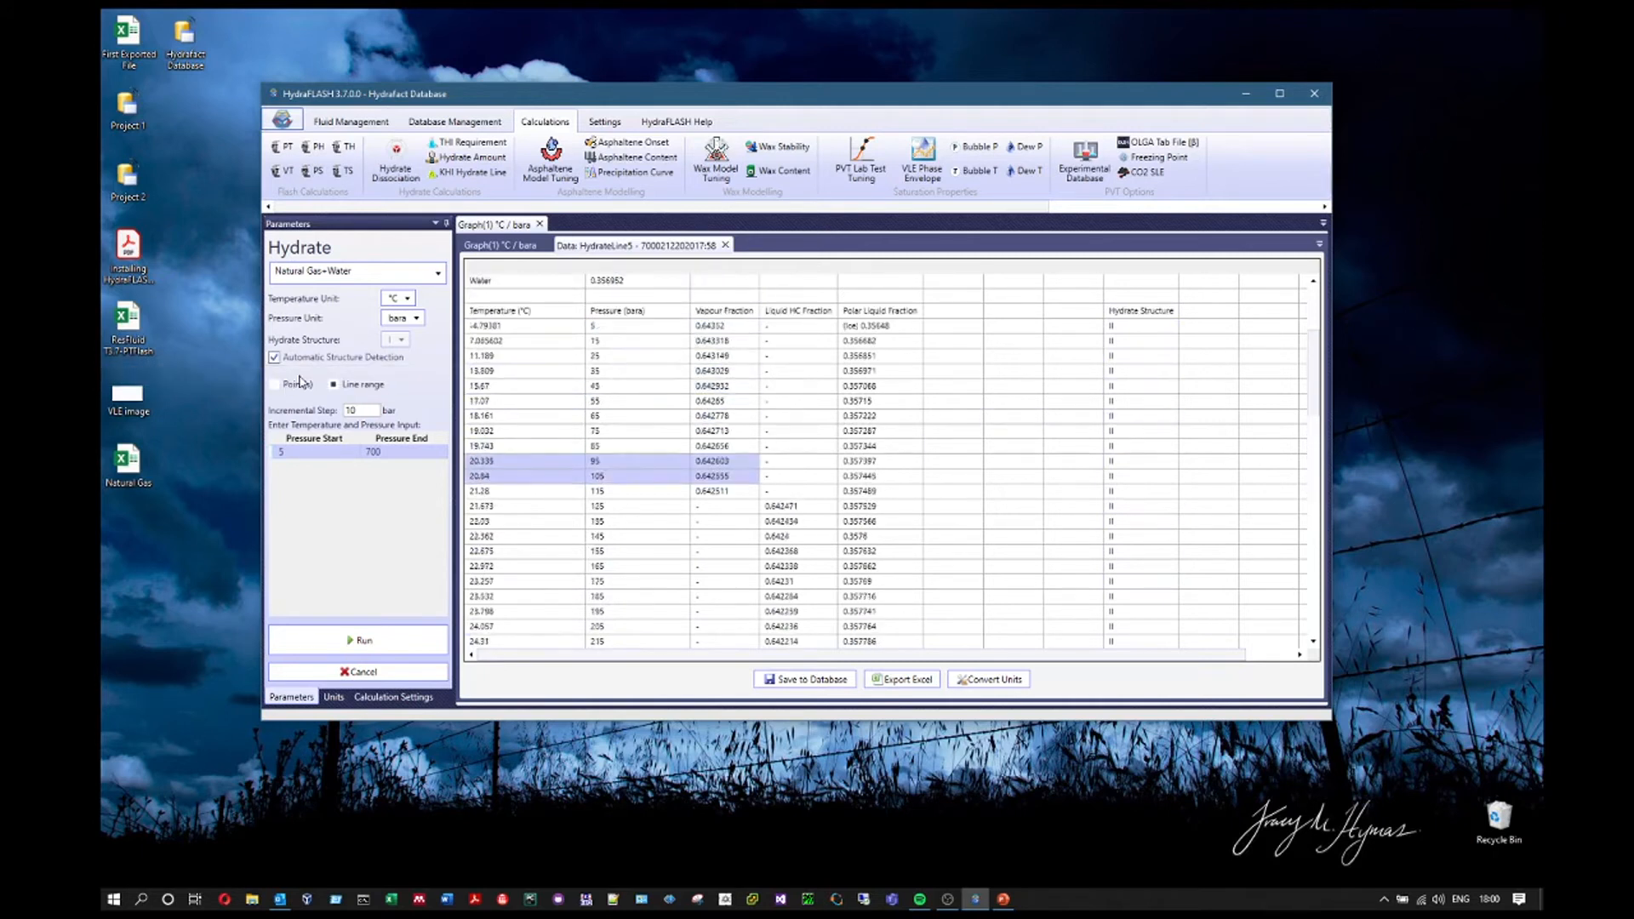
{"action": "left_click_drag", "start_coordinate": [1140, 327], "coordinate": [1166, 611]}
{"action": "scroll", "coordinate": [1157, 522], "scroll_direction": "down", "scroll_amount": 10}
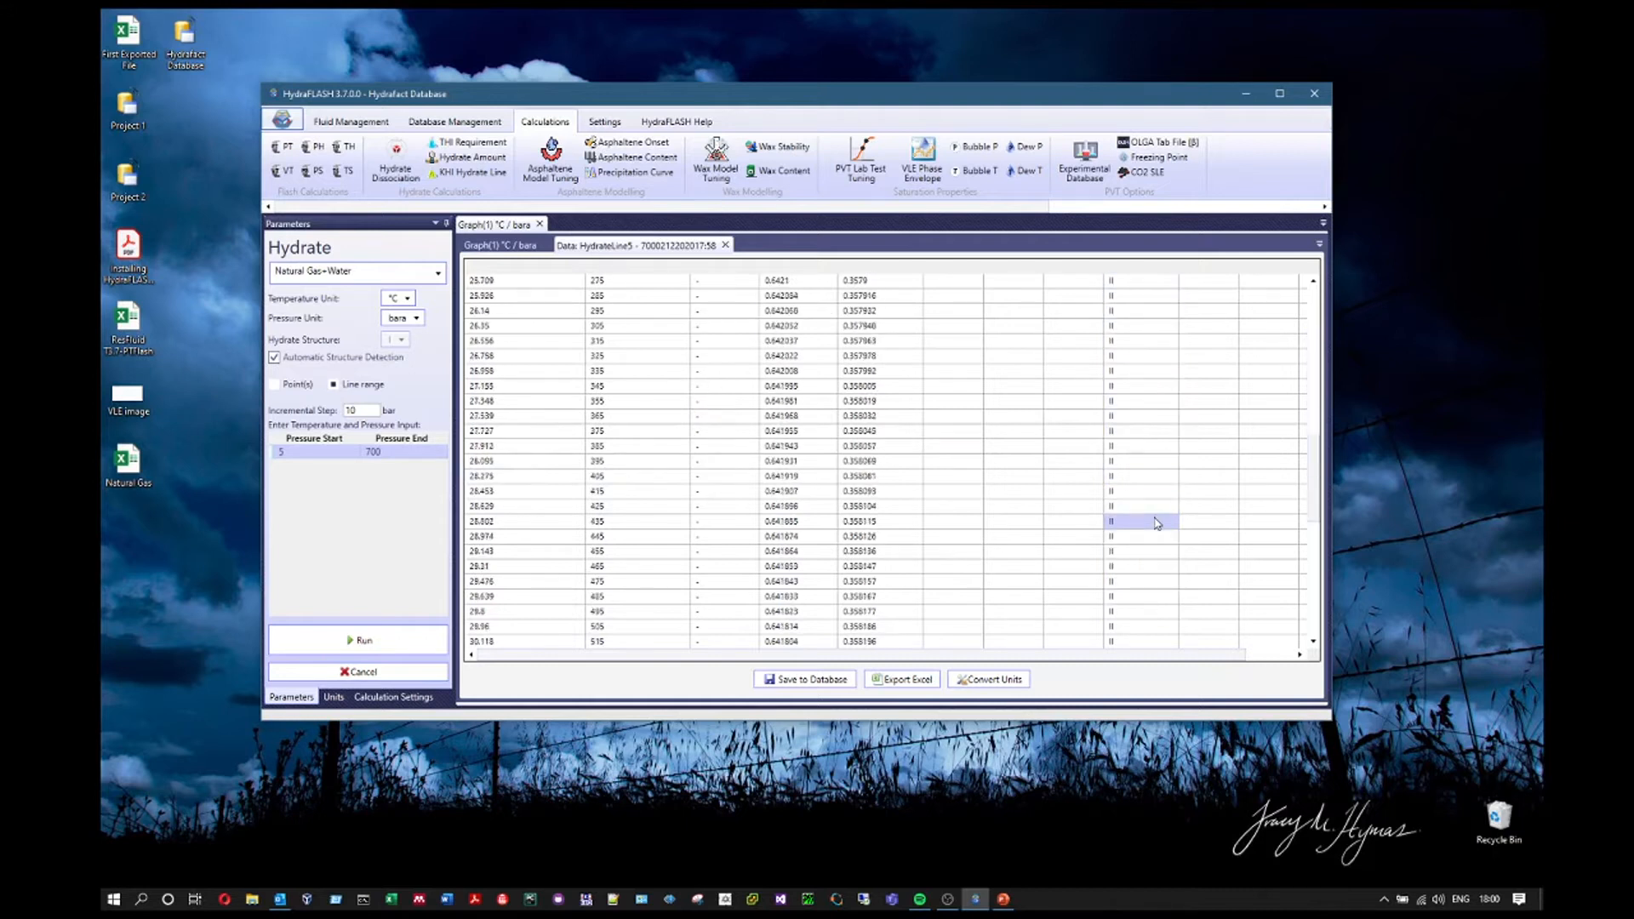
{"action": "scroll", "coordinate": [936, 502], "scroll_direction": "up", "scroll_amount": 4}
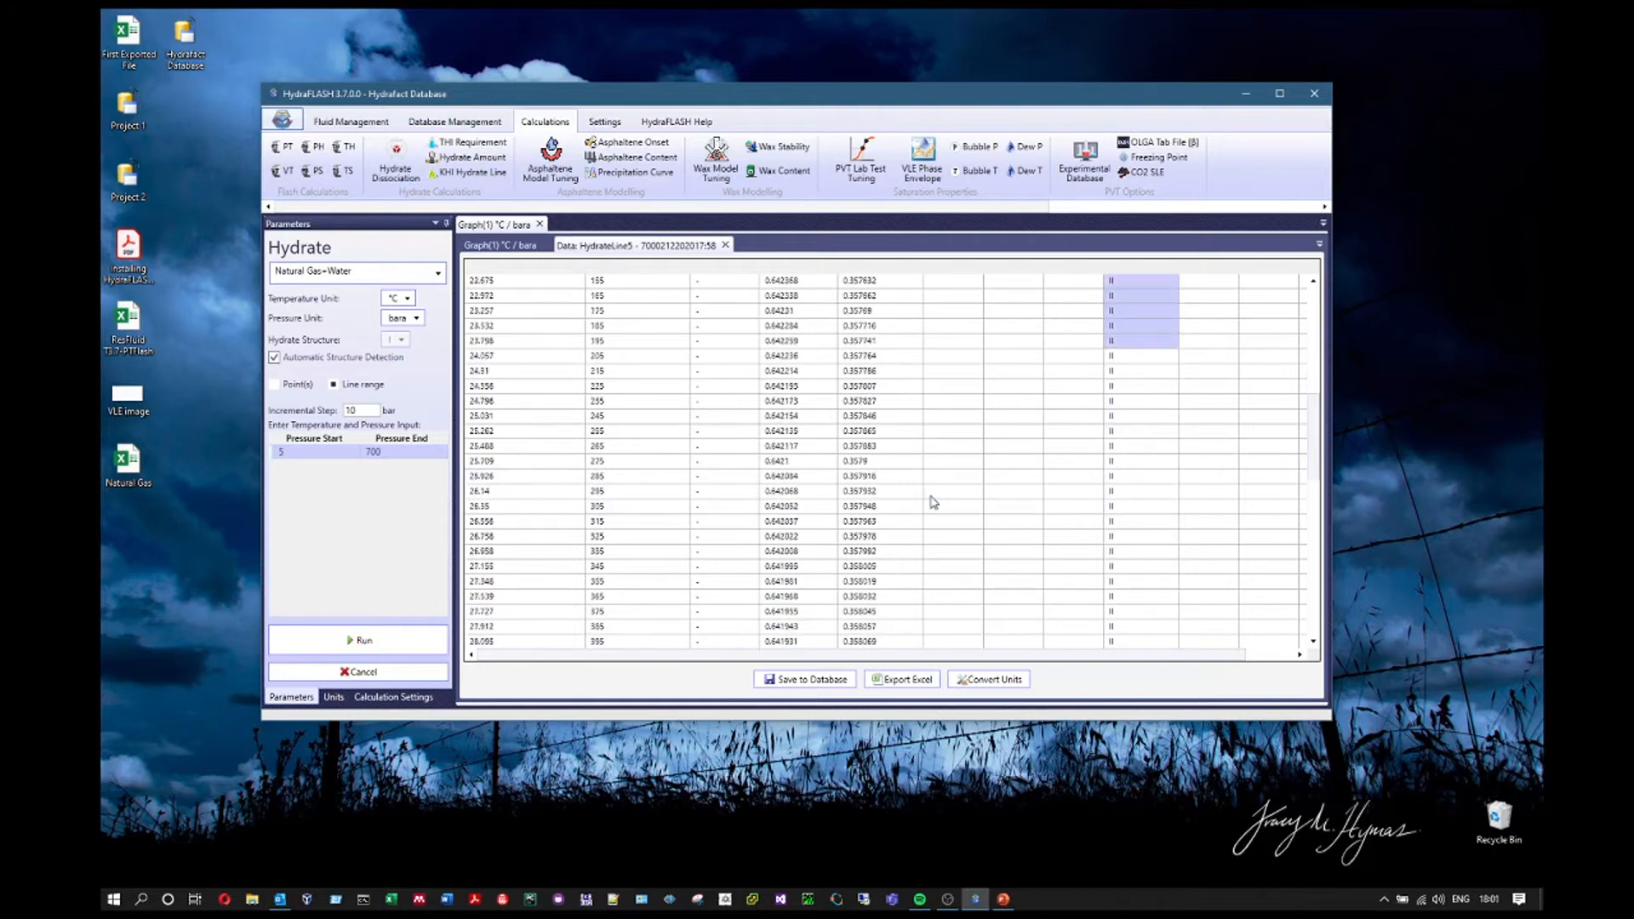
{"action": "scroll", "coordinate": [793, 437], "scroll_direction": "up", "scroll_amount": 9}
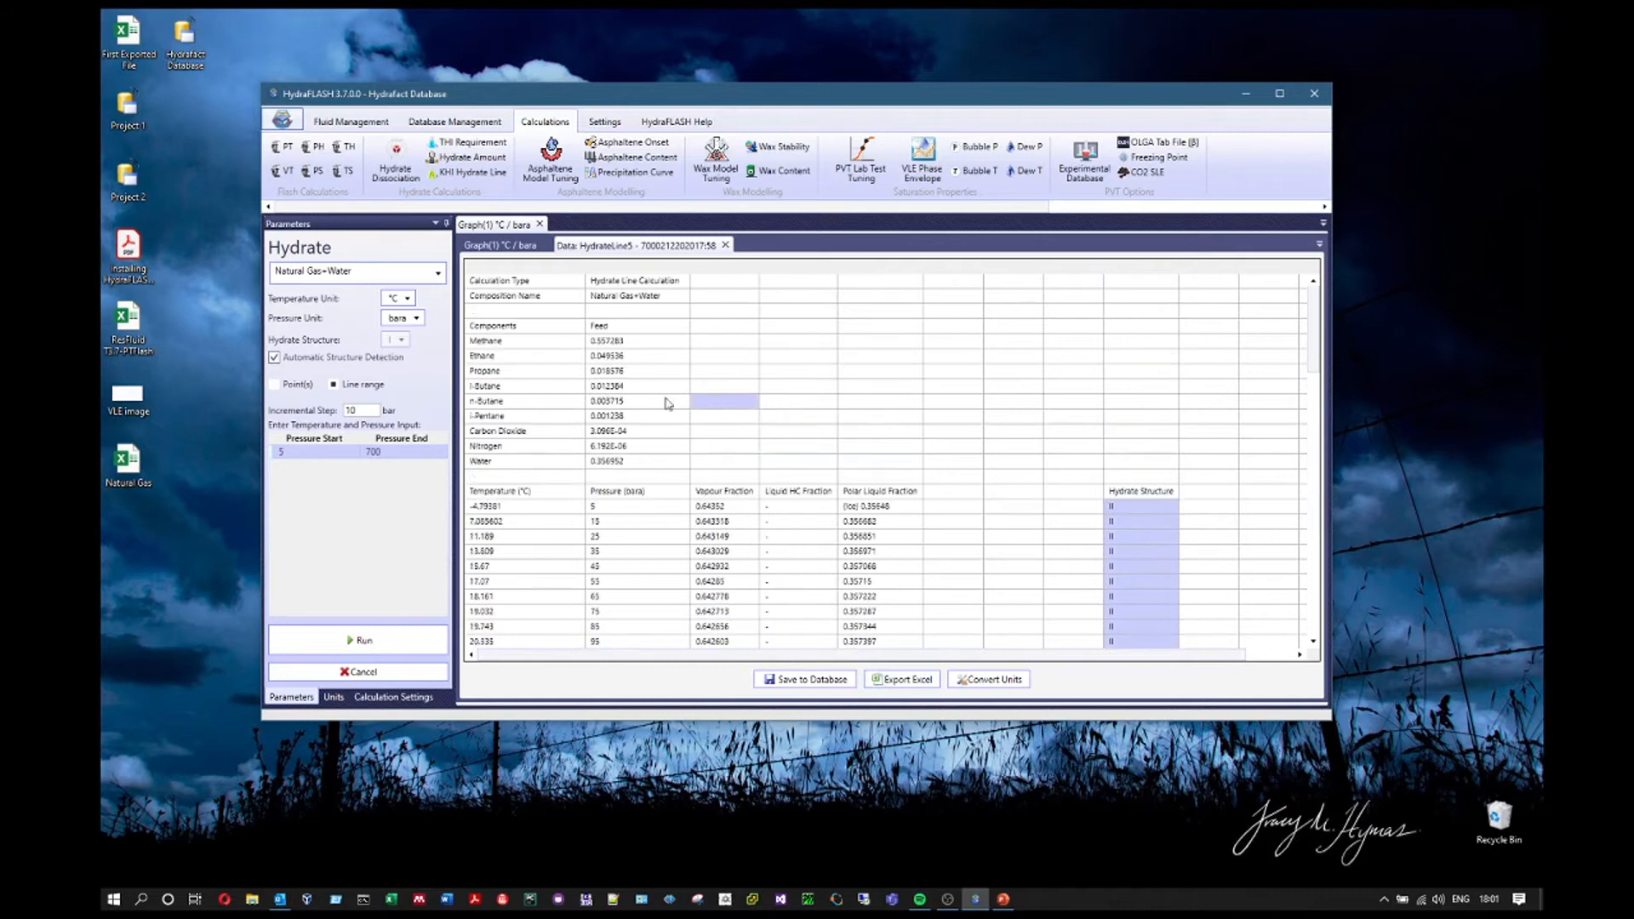
{"action": "left_click", "coordinate": [901, 679]}
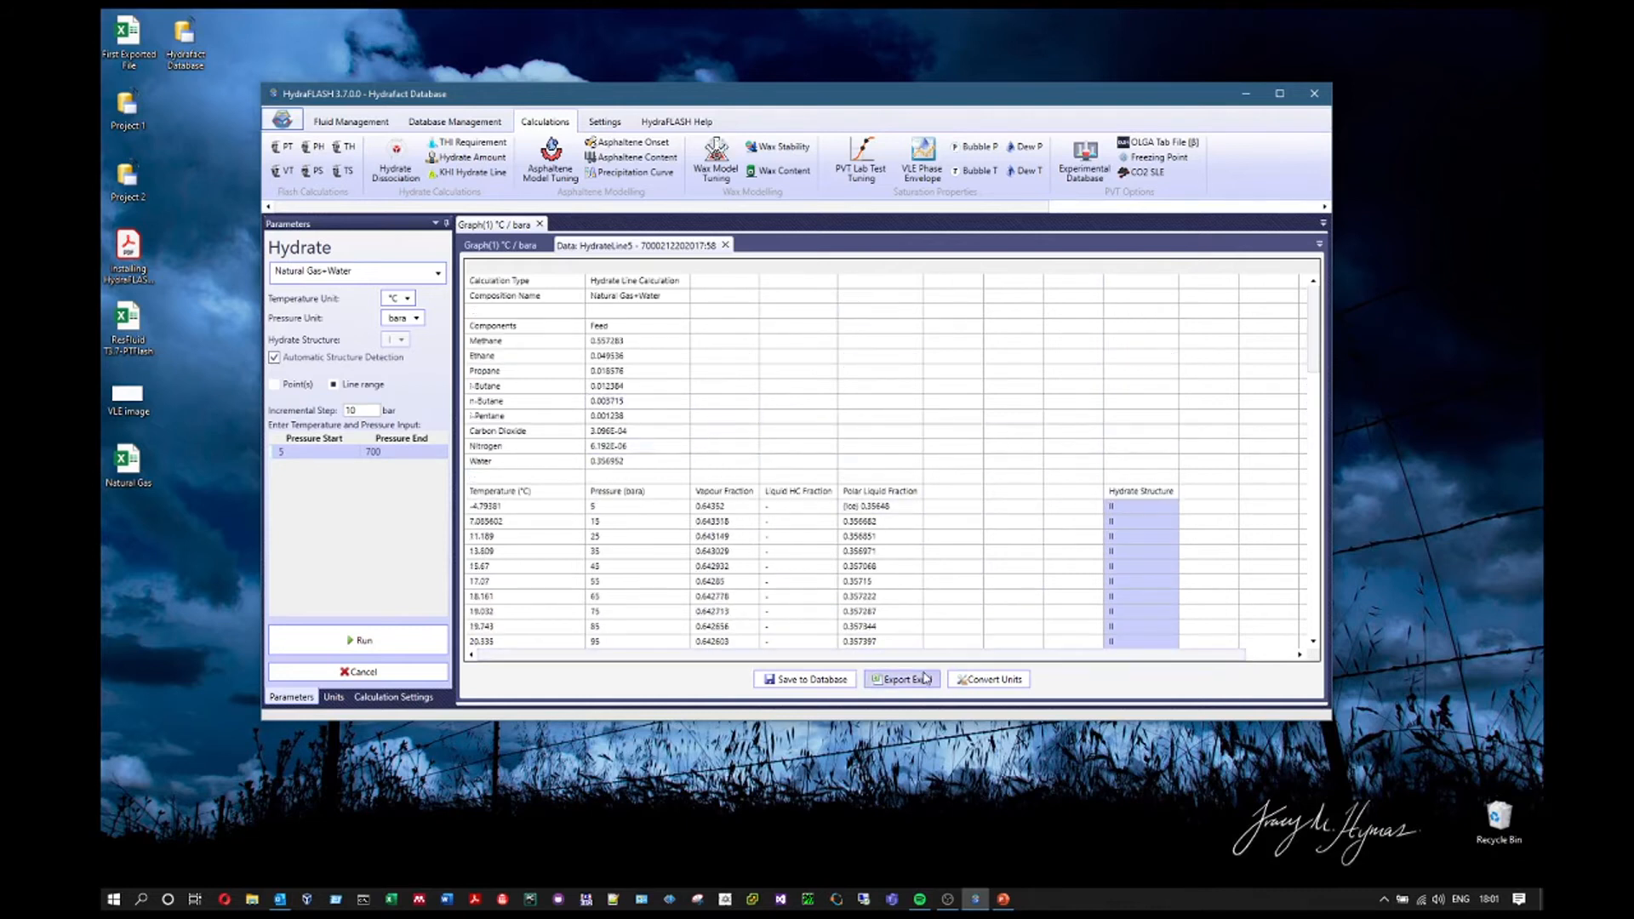
{"action": "left_click_drag", "start_coordinate": [776, 424], "coordinate": [674, 432]}
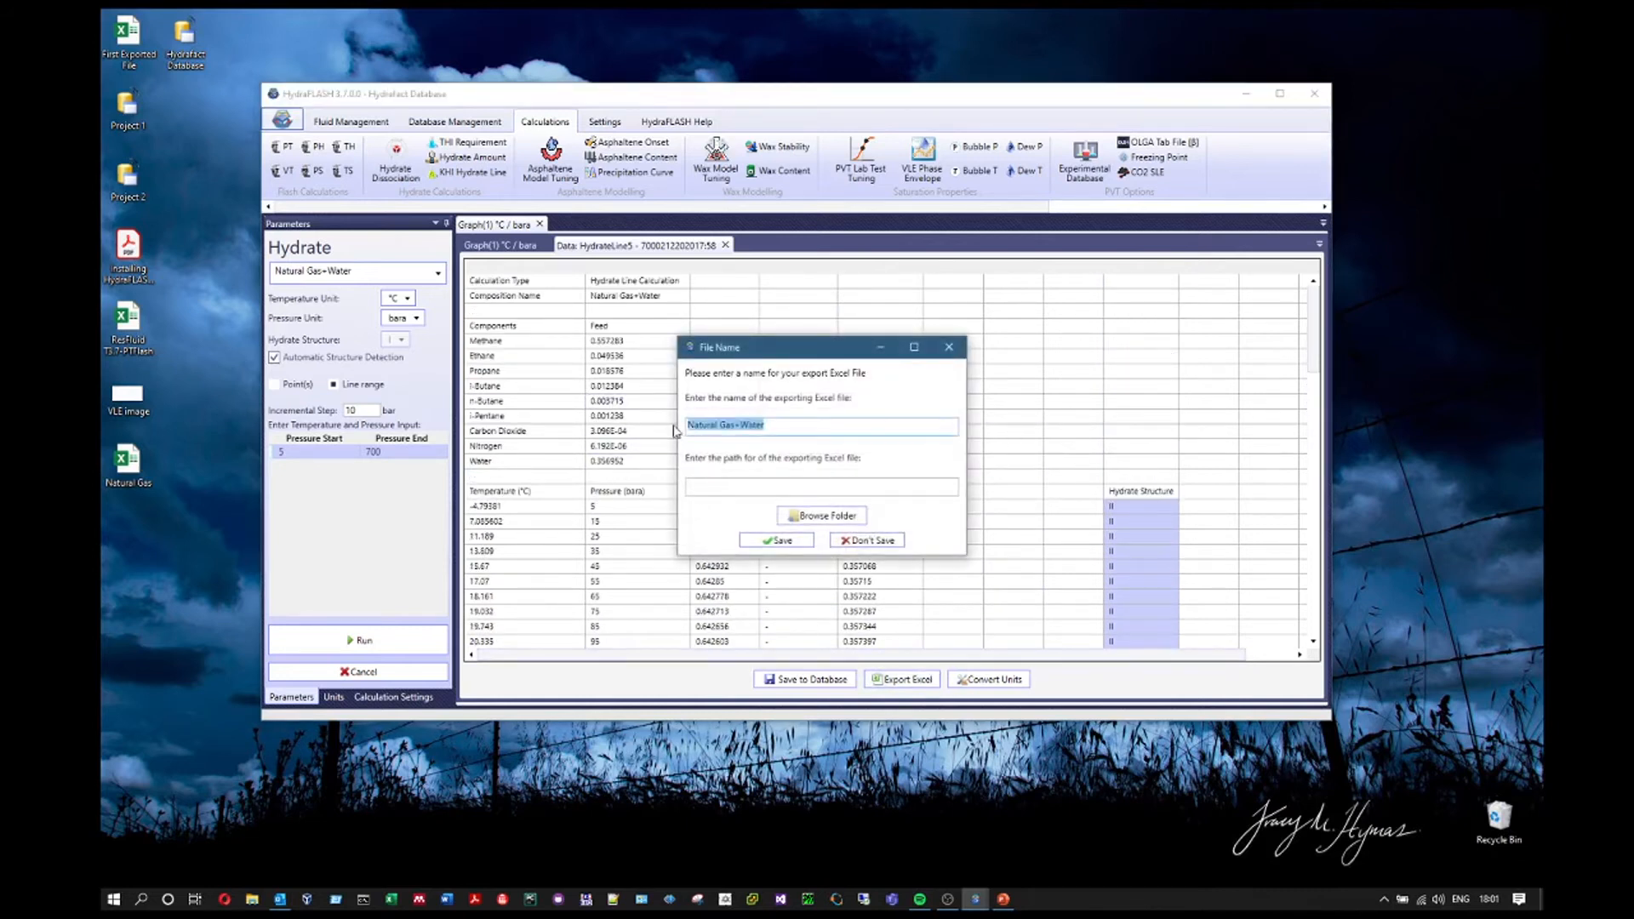
{"action": "left_click", "coordinate": [739, 484]}
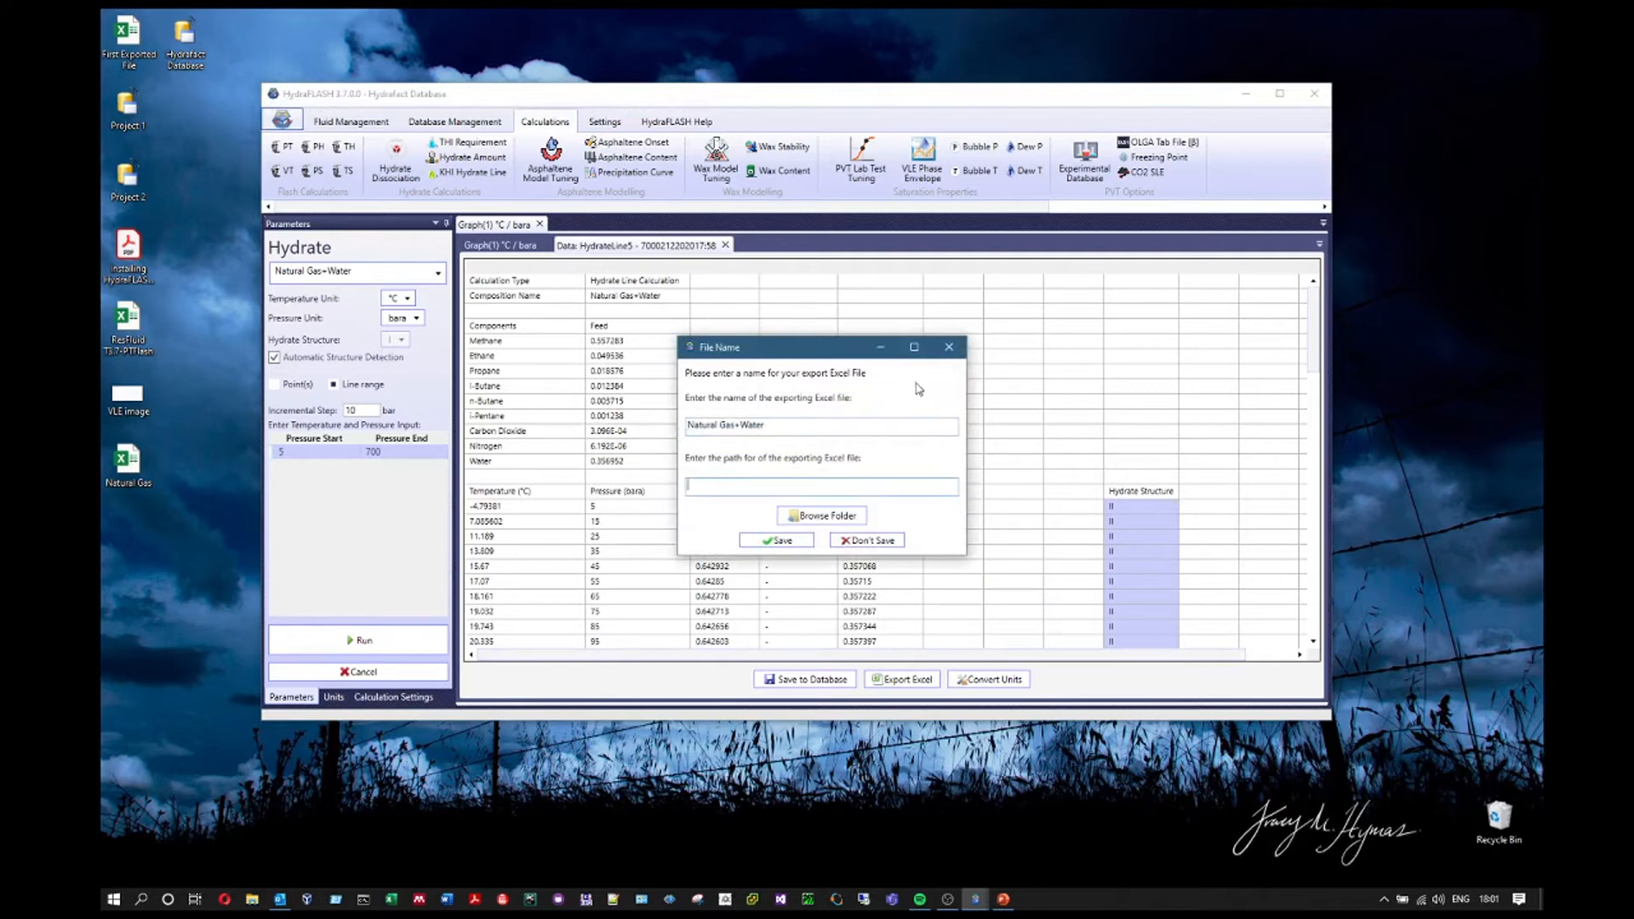
{"action": "left_click", "coordinate": [949, 346]}
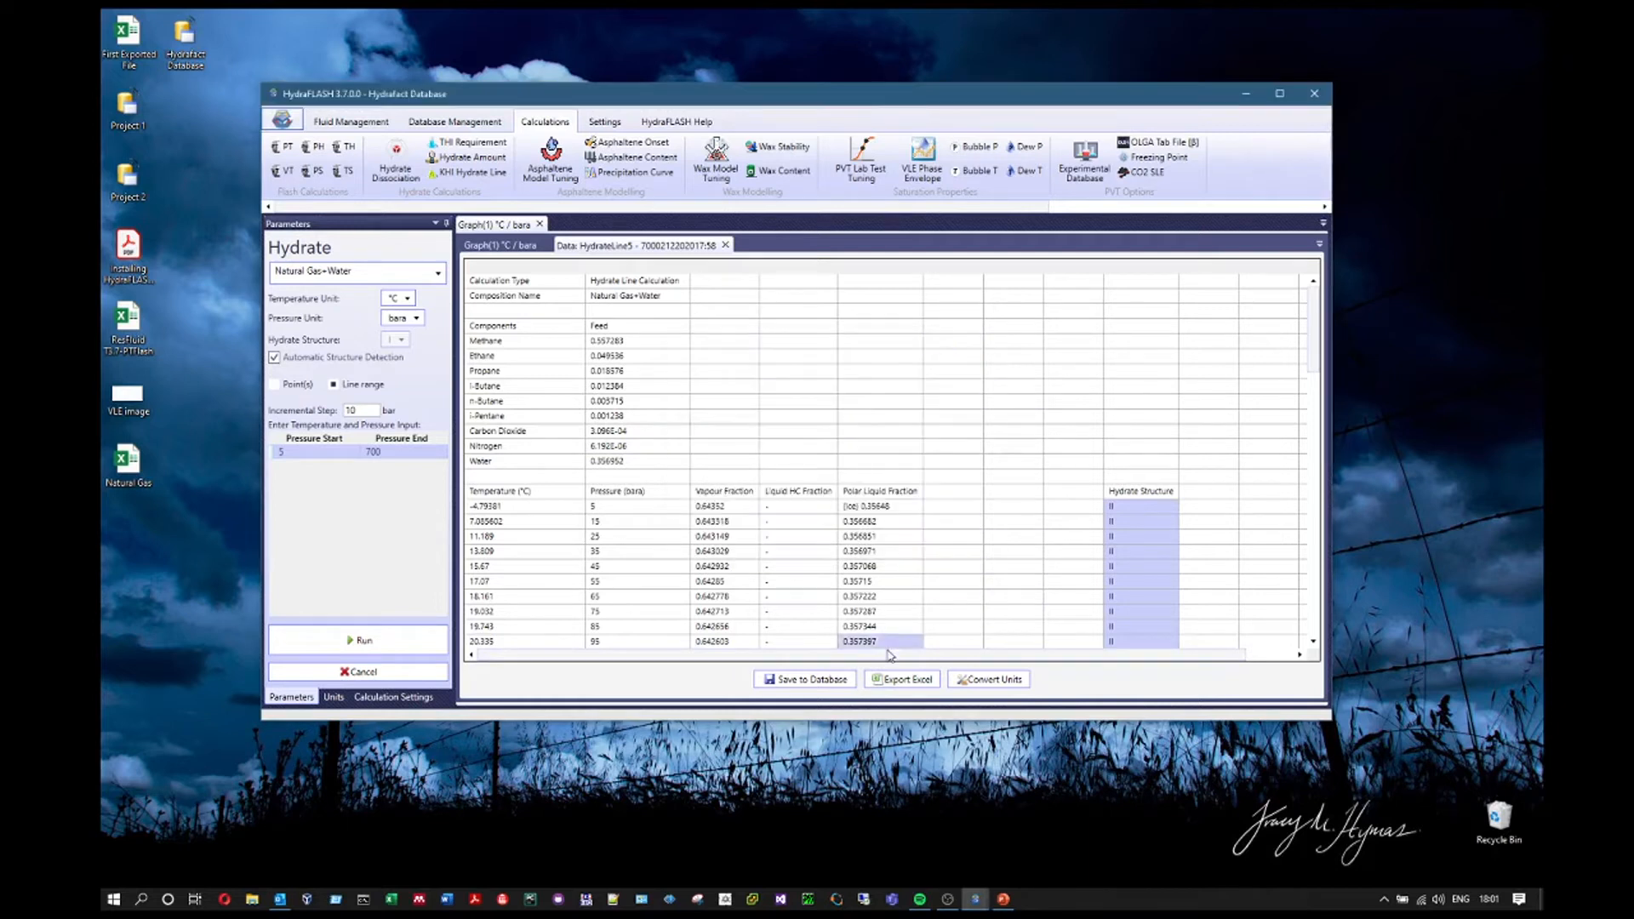
Save the hydrate line result to the database under the name HydrateLine
{"action": "left_click", "coordinate": [797, 685]}
{"action": "left_click_drag", "start_coordinate": [901, 454], "coordinate": [738, 458]}
{"action": "key", "text": "BackSpace"}
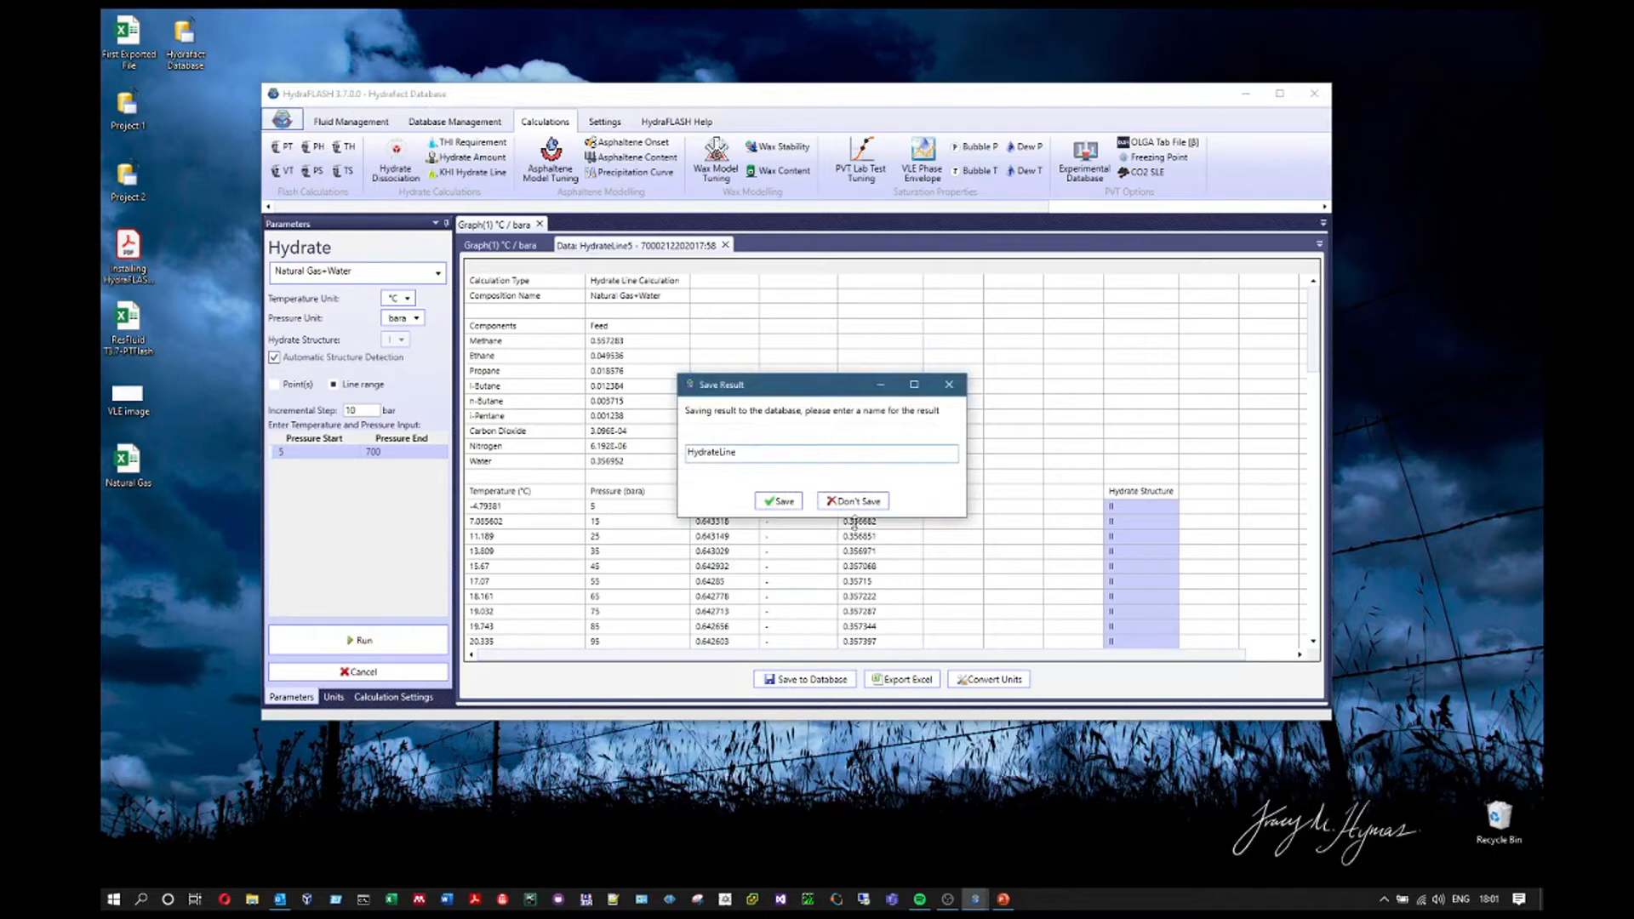
{"action": "left_click", "coordinate": [787, 502]}
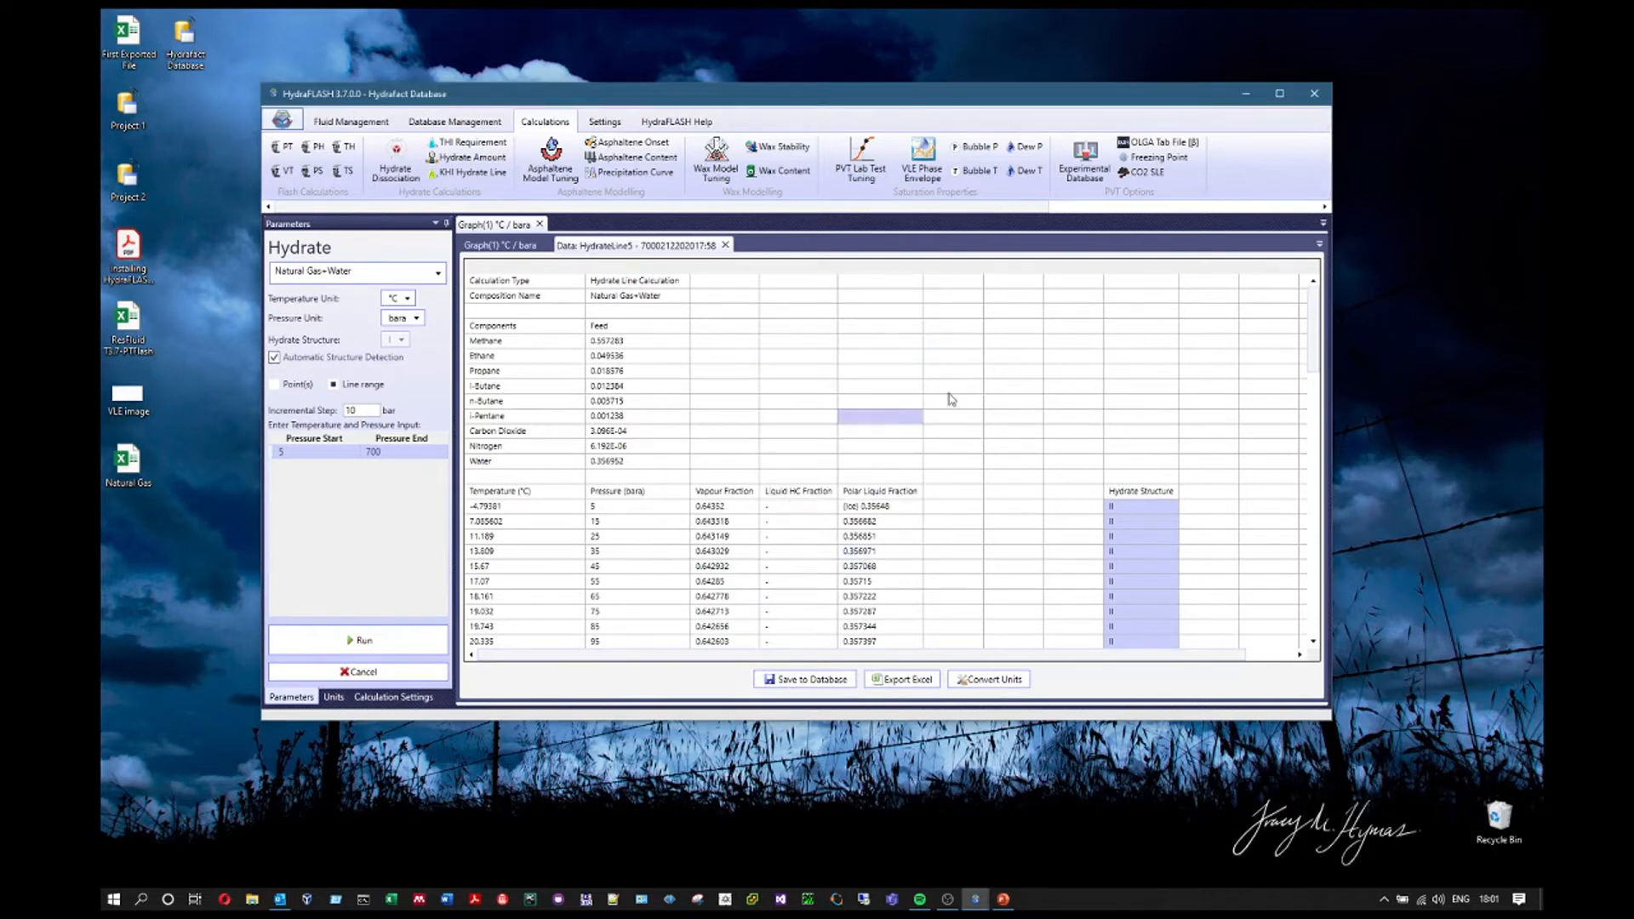
Review the database's saved results from today and this week, then close the results list
{"action": "left_click", "coordinate": [453, 122]}
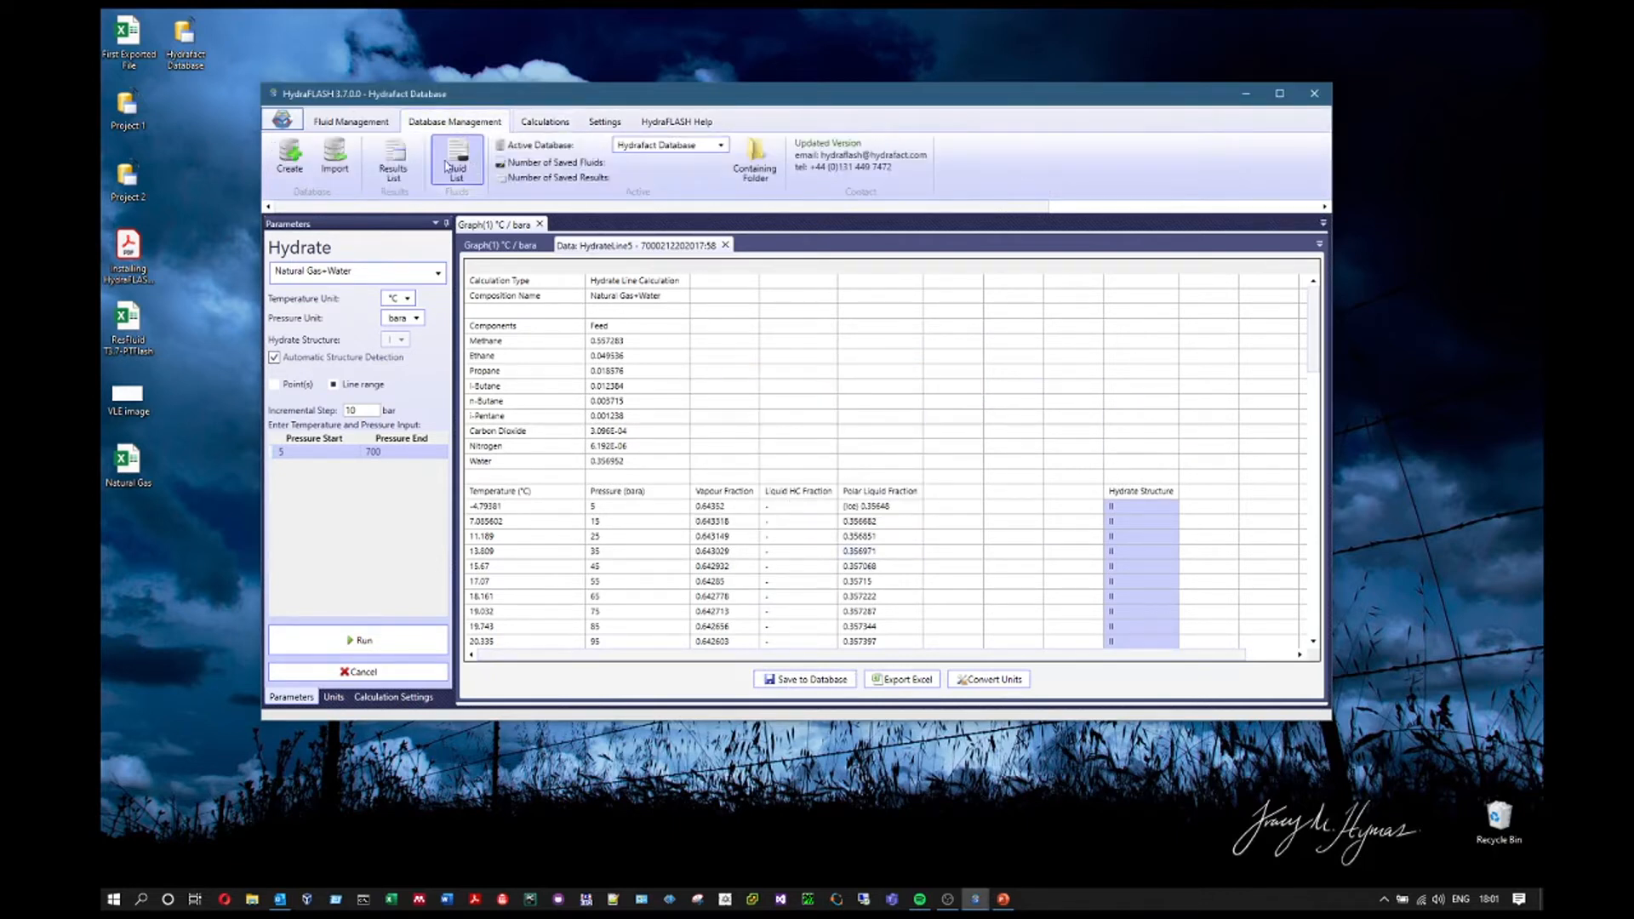
{"action": "left_click", "coordinate": [393, 162]}
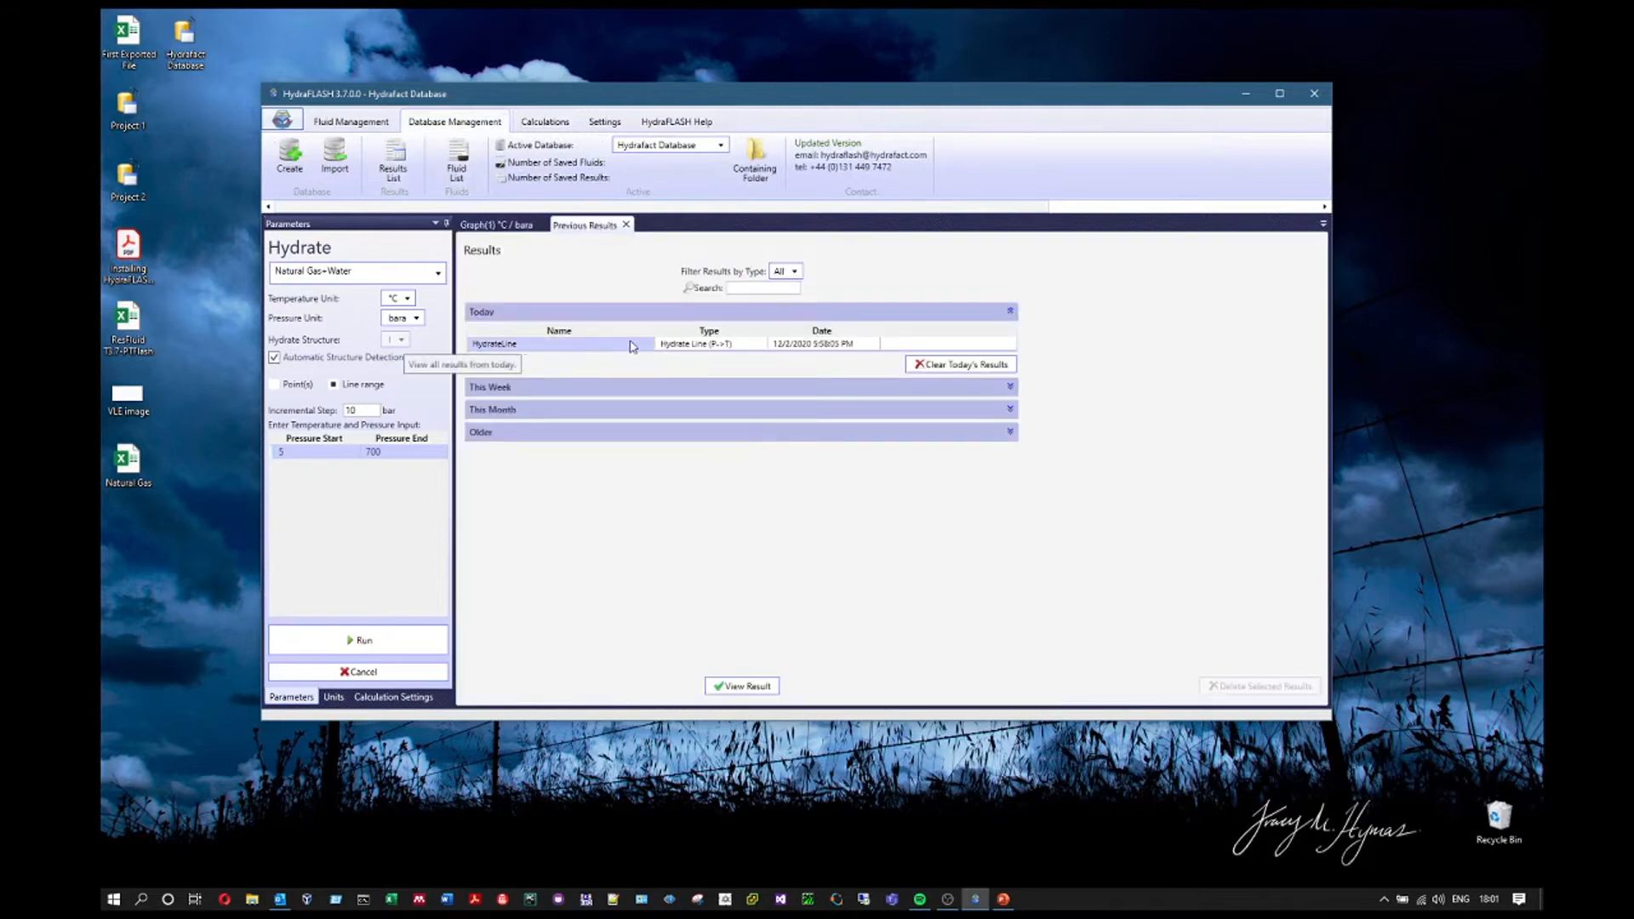
{"action": "left_click", "coordinate": [536, 386]}
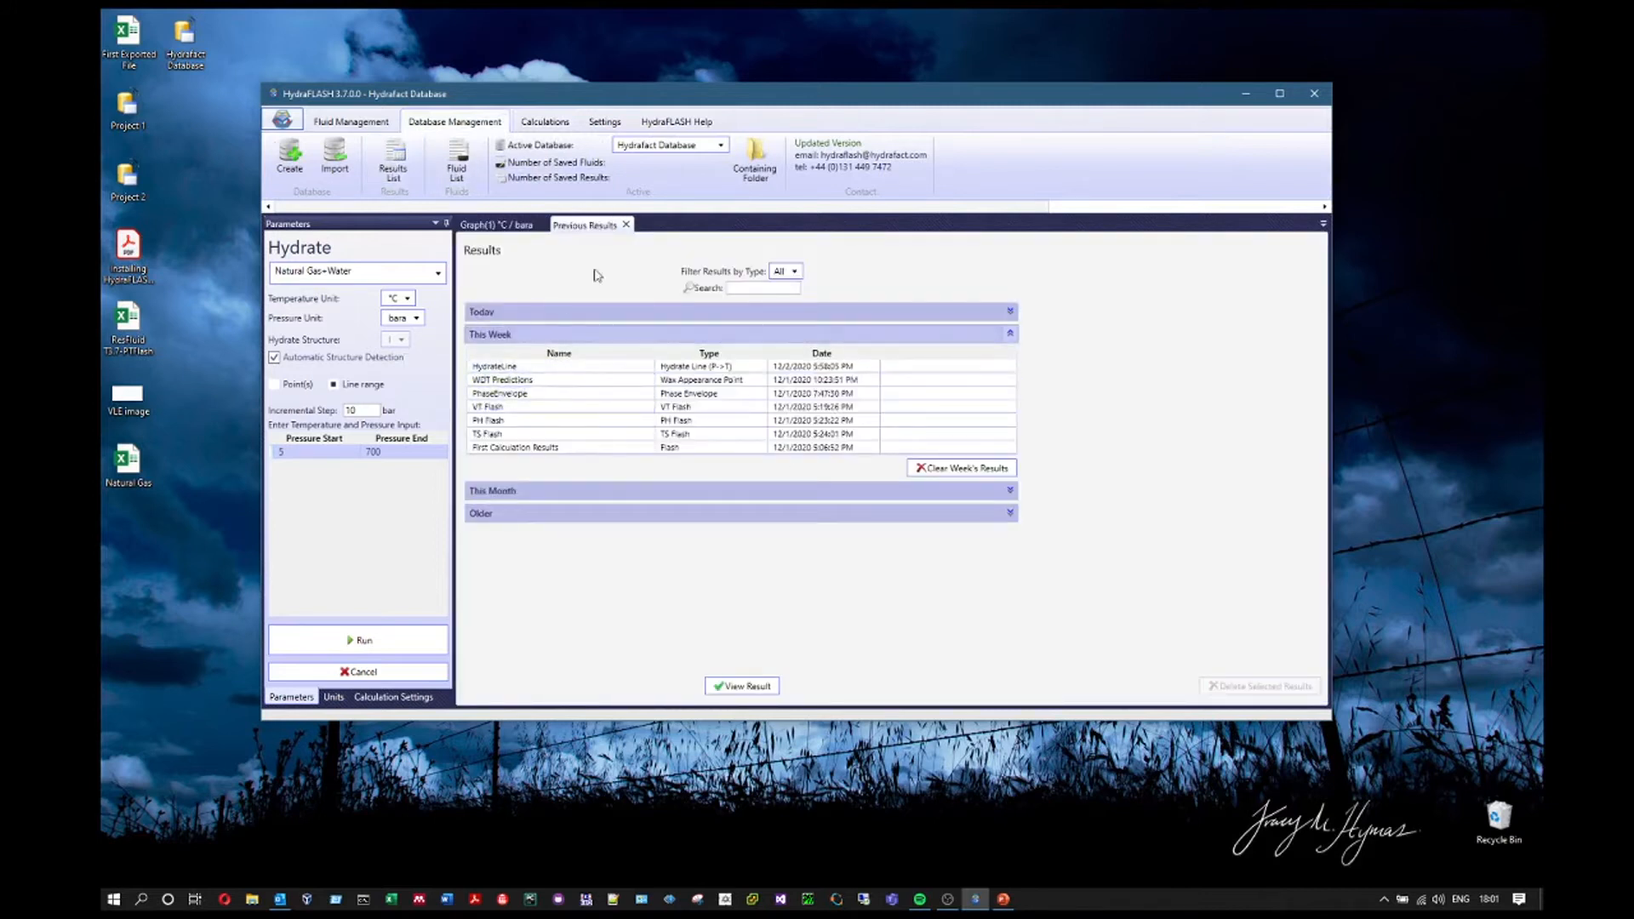
{"action": "left_click", "coordinate": [625, 224]}
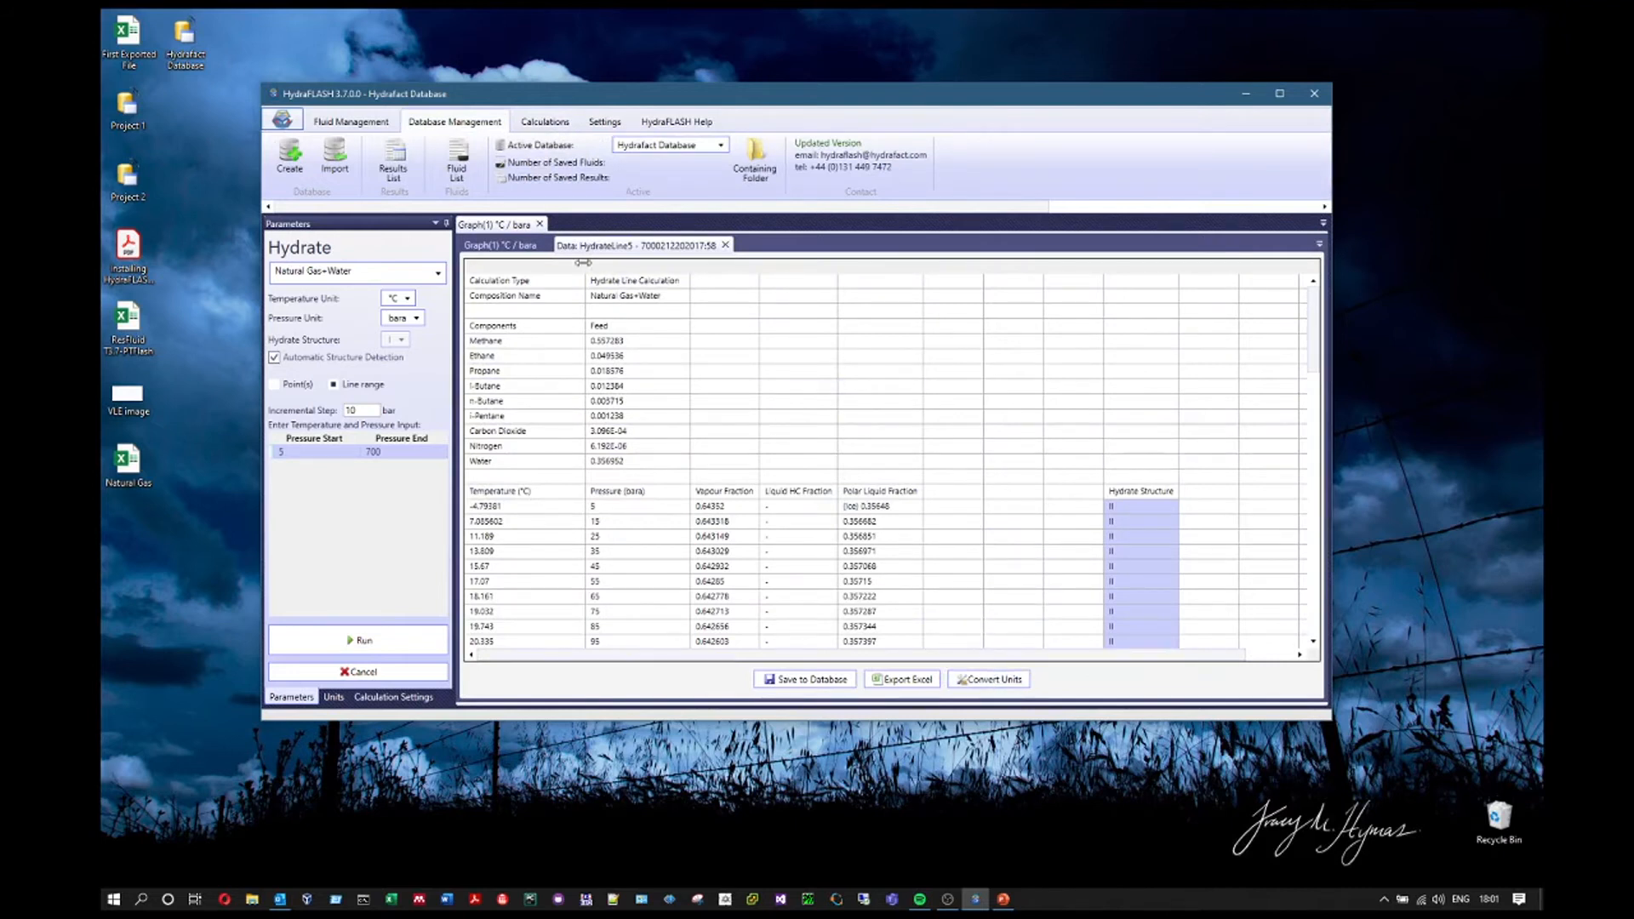
Compare the hydrate line graph with its data table of component feeds, pressures and phase fractions
{"action": "left_click", "coordinate": [508, 246]}
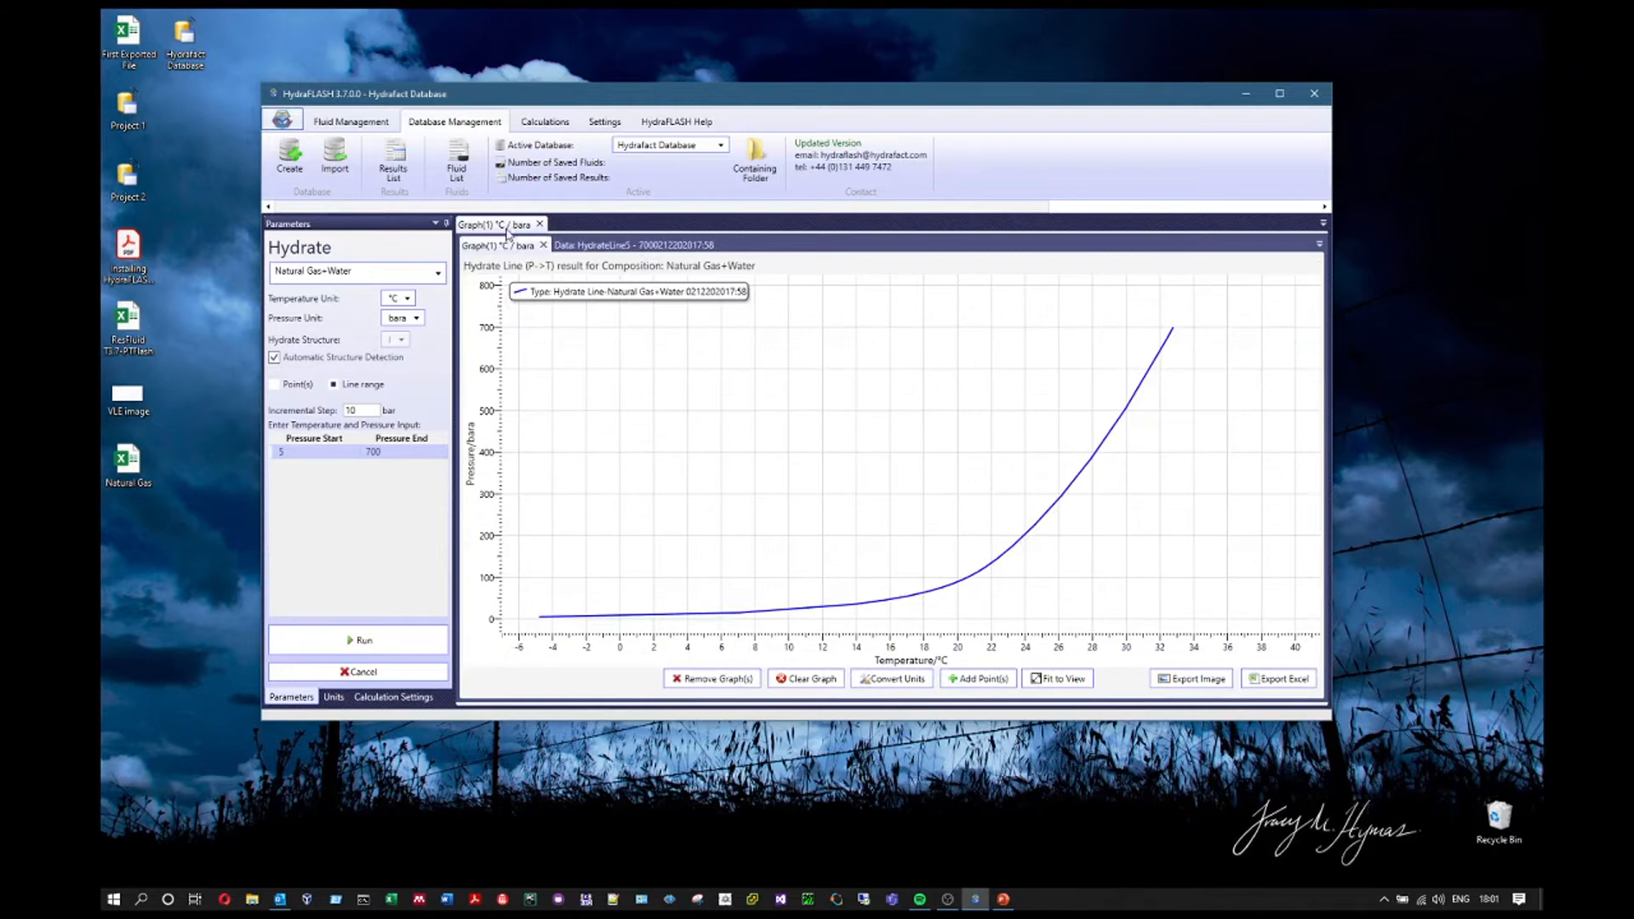
{"action": "left_click", "coordinate": [649, 248]}
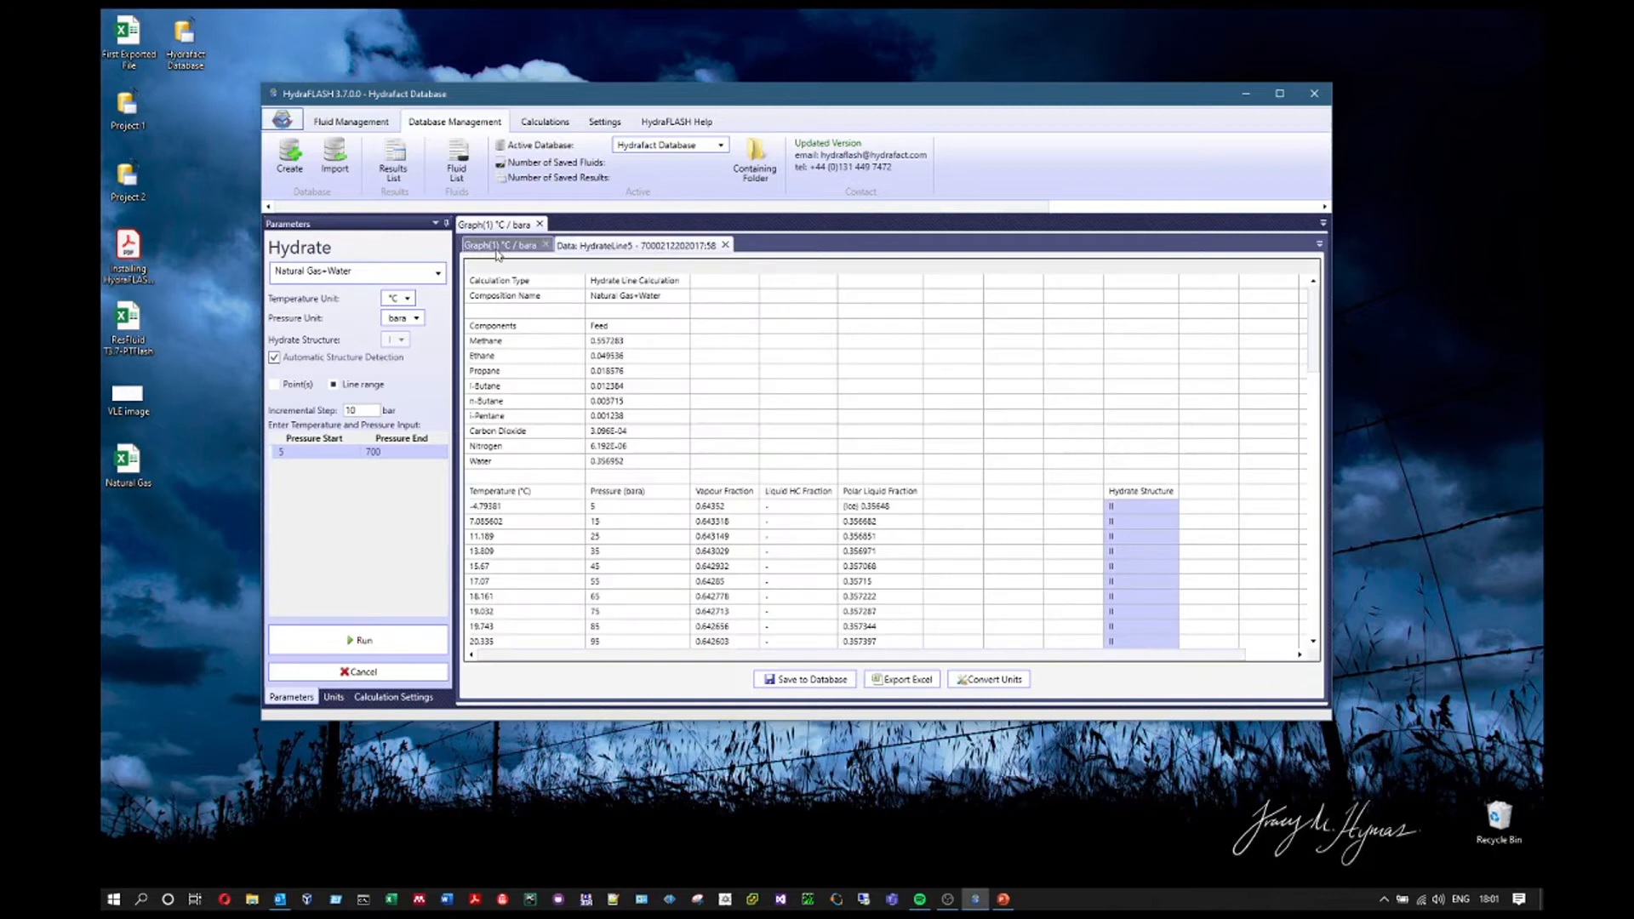
{"action": "left_click", "coordinate": [511, 248]}
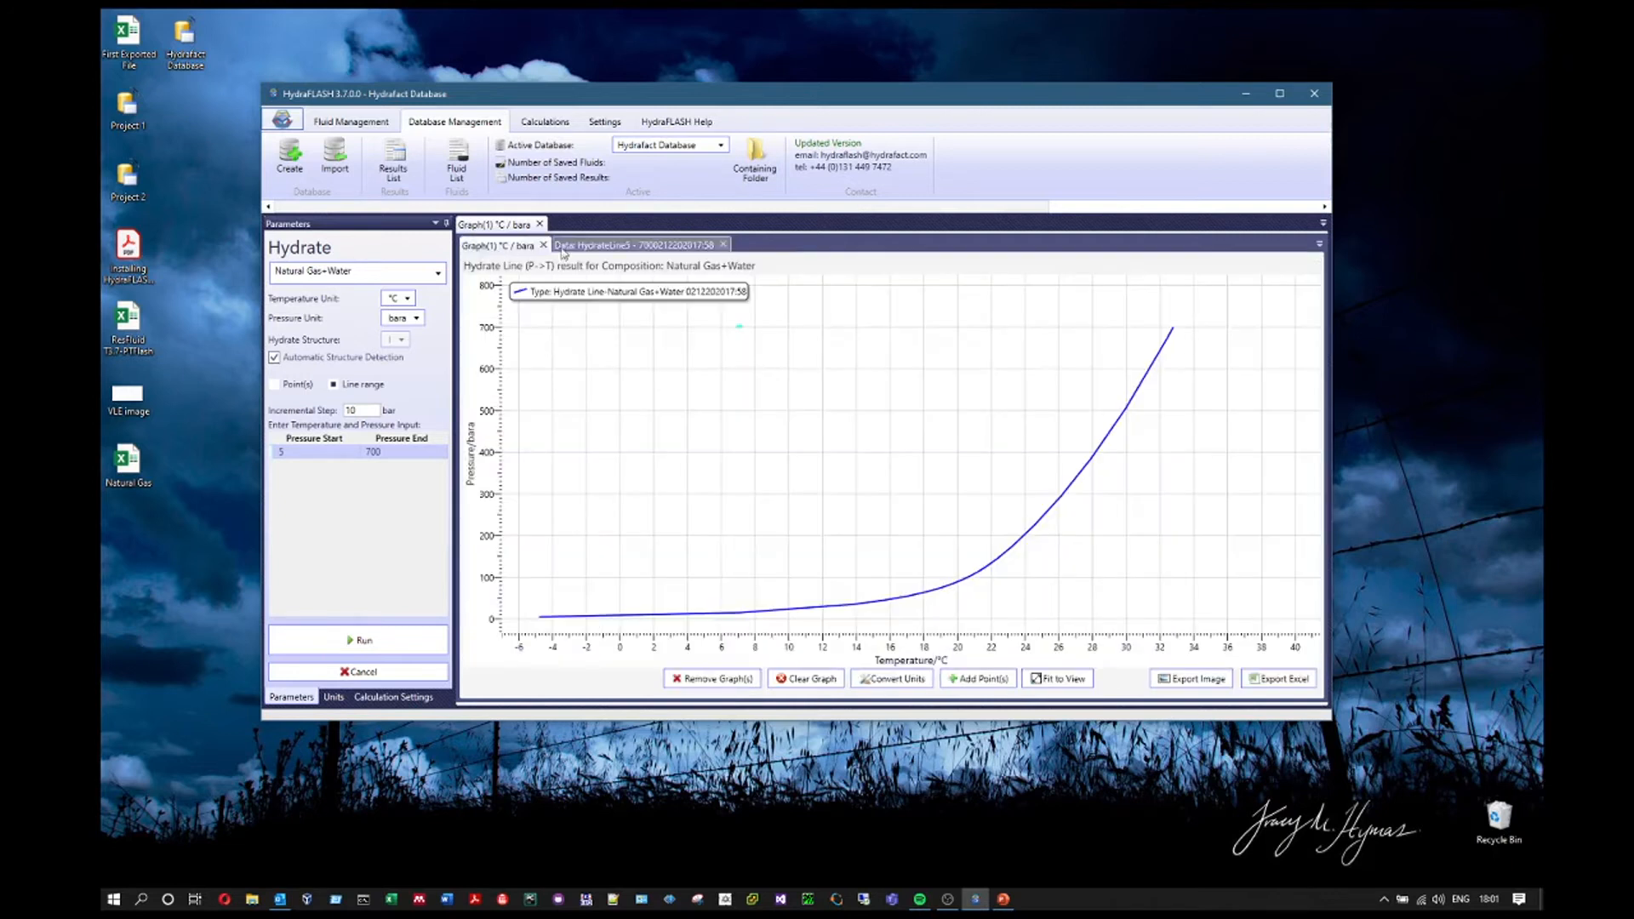
{"action": "left_click", "coordinate": [651, 249]}
{"action": "left_click_drag", "start_coordinate": [592, 340], "coordinate": [975, 579]}
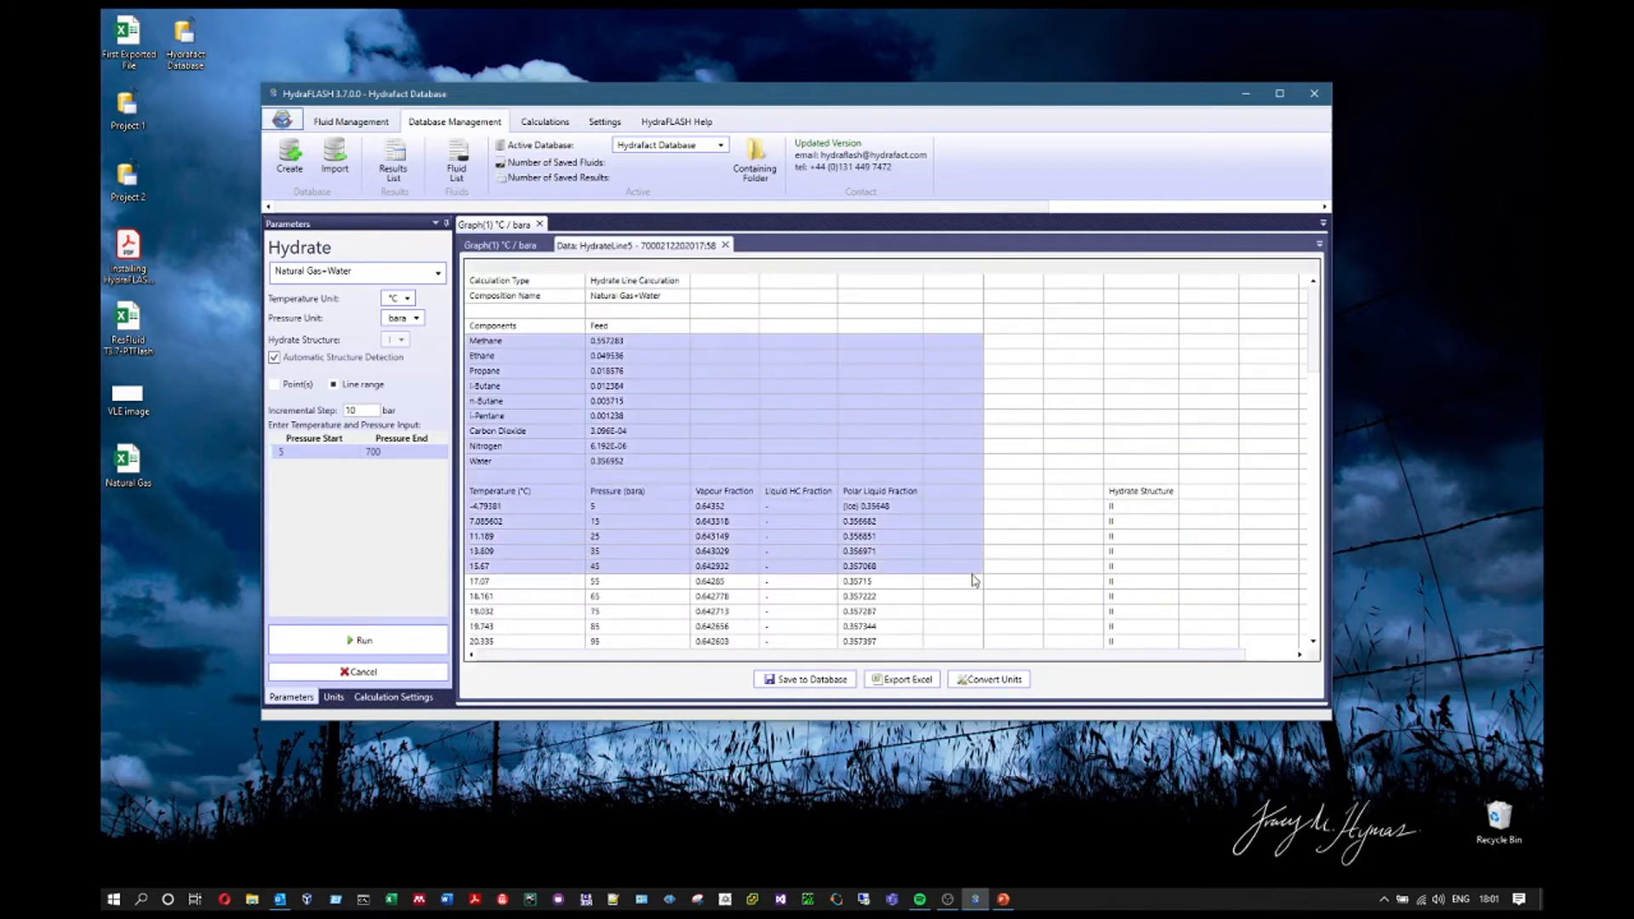
{"action": "left_click_drag", "start_coordinate": [647, 296], "coordinate": [1009, 601]}
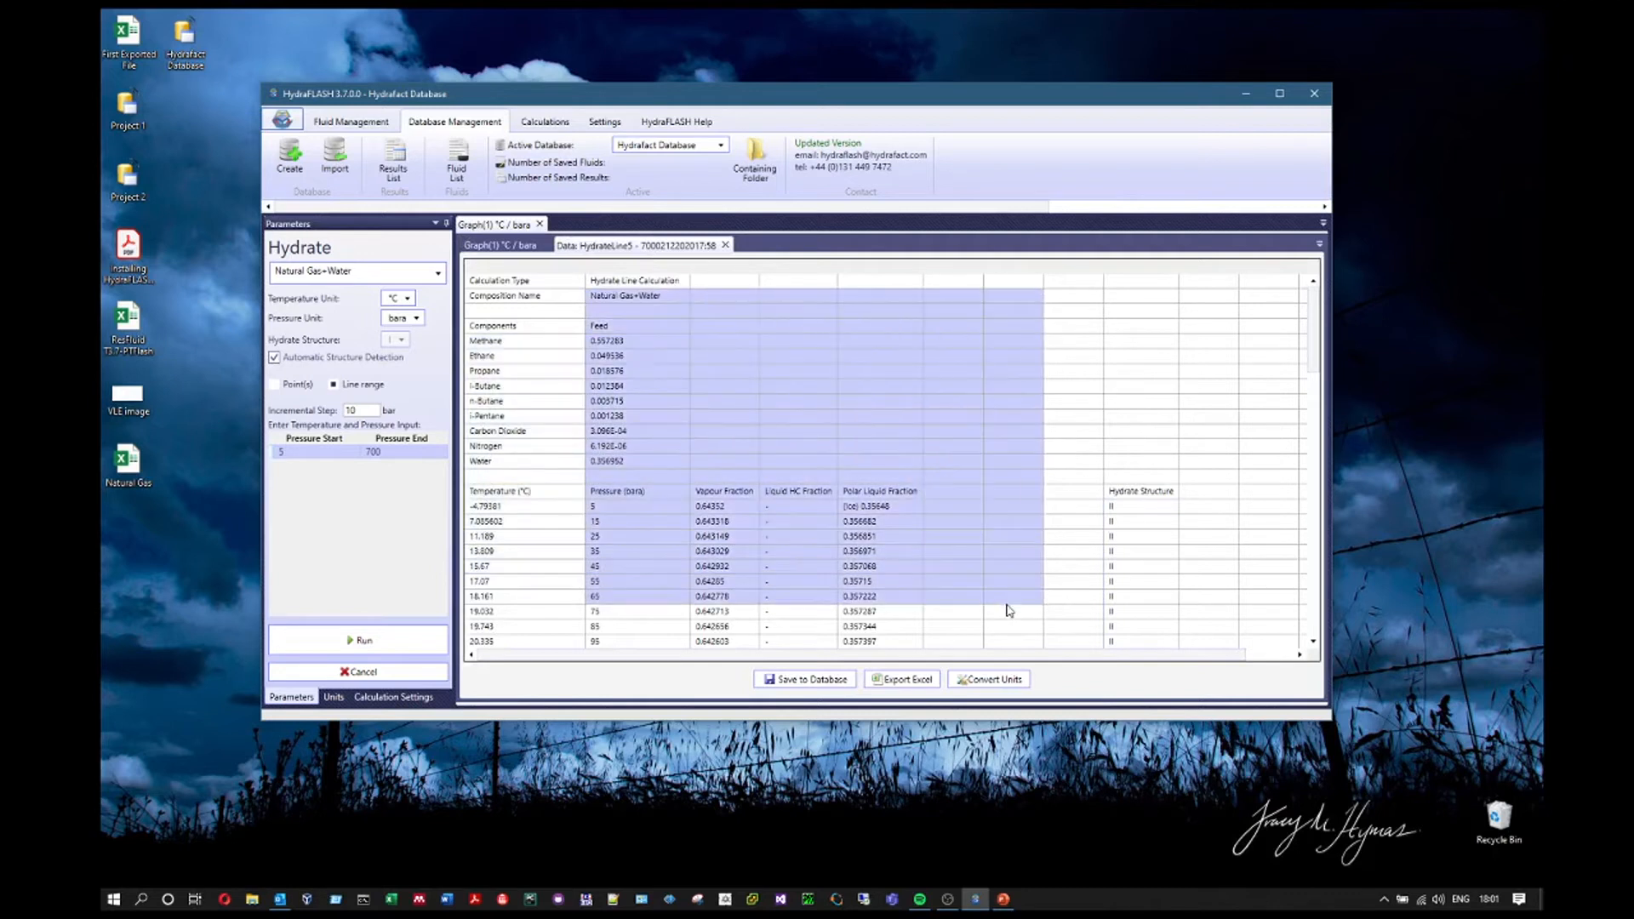
{"action": "left_click", "coordinate": [528, 244]}
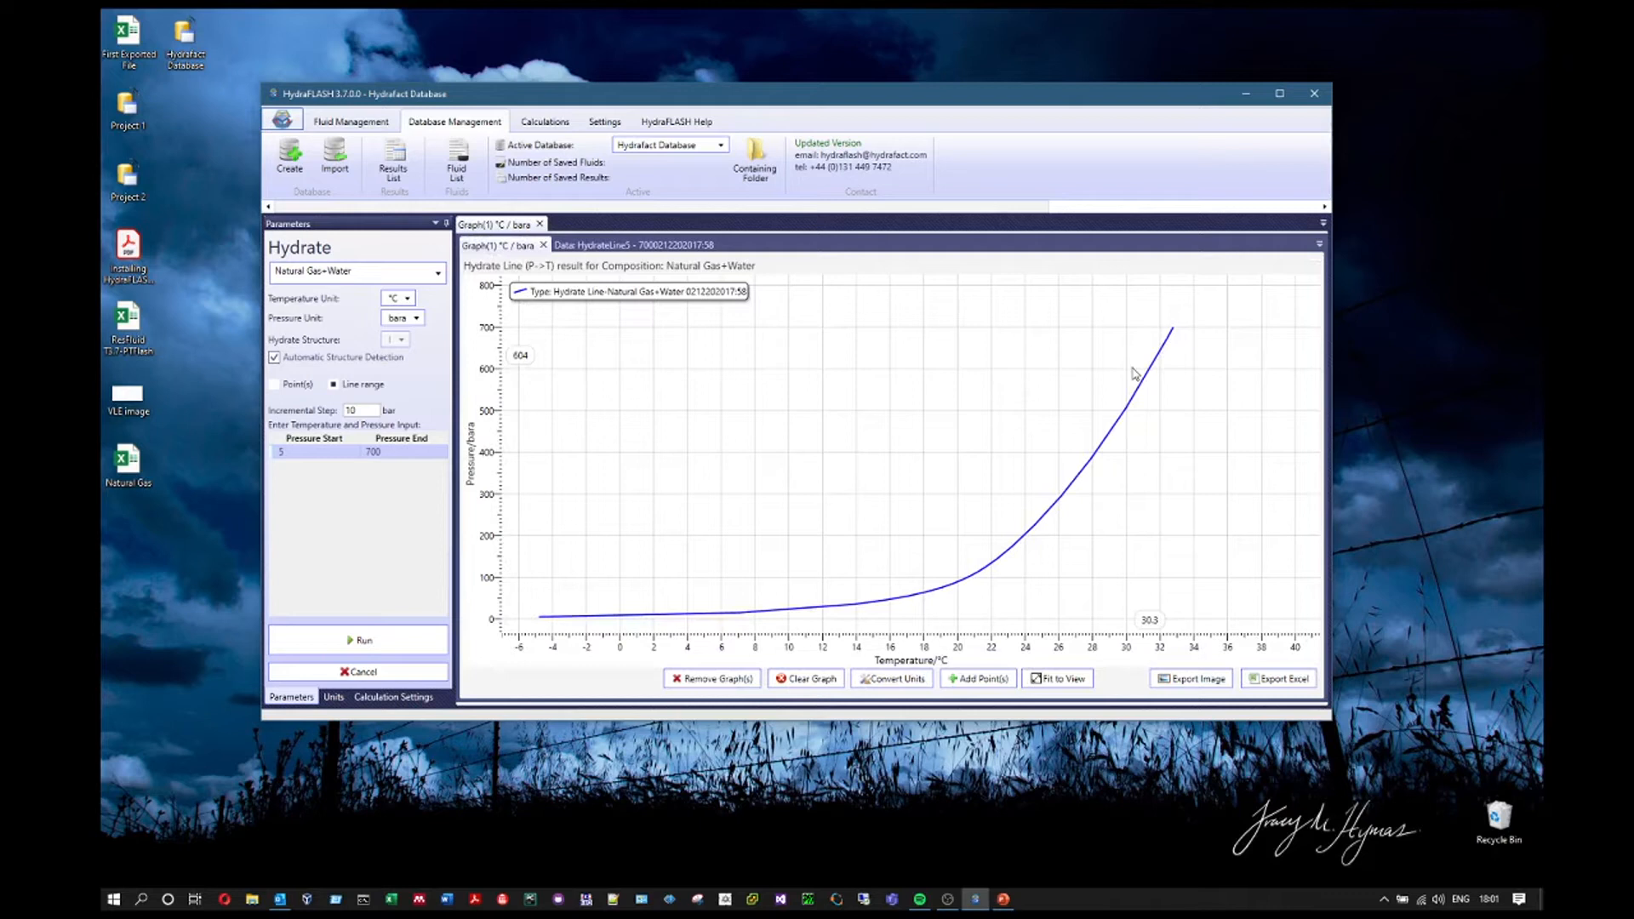
{"action": "left_click", "coordinate": [634, 245]}
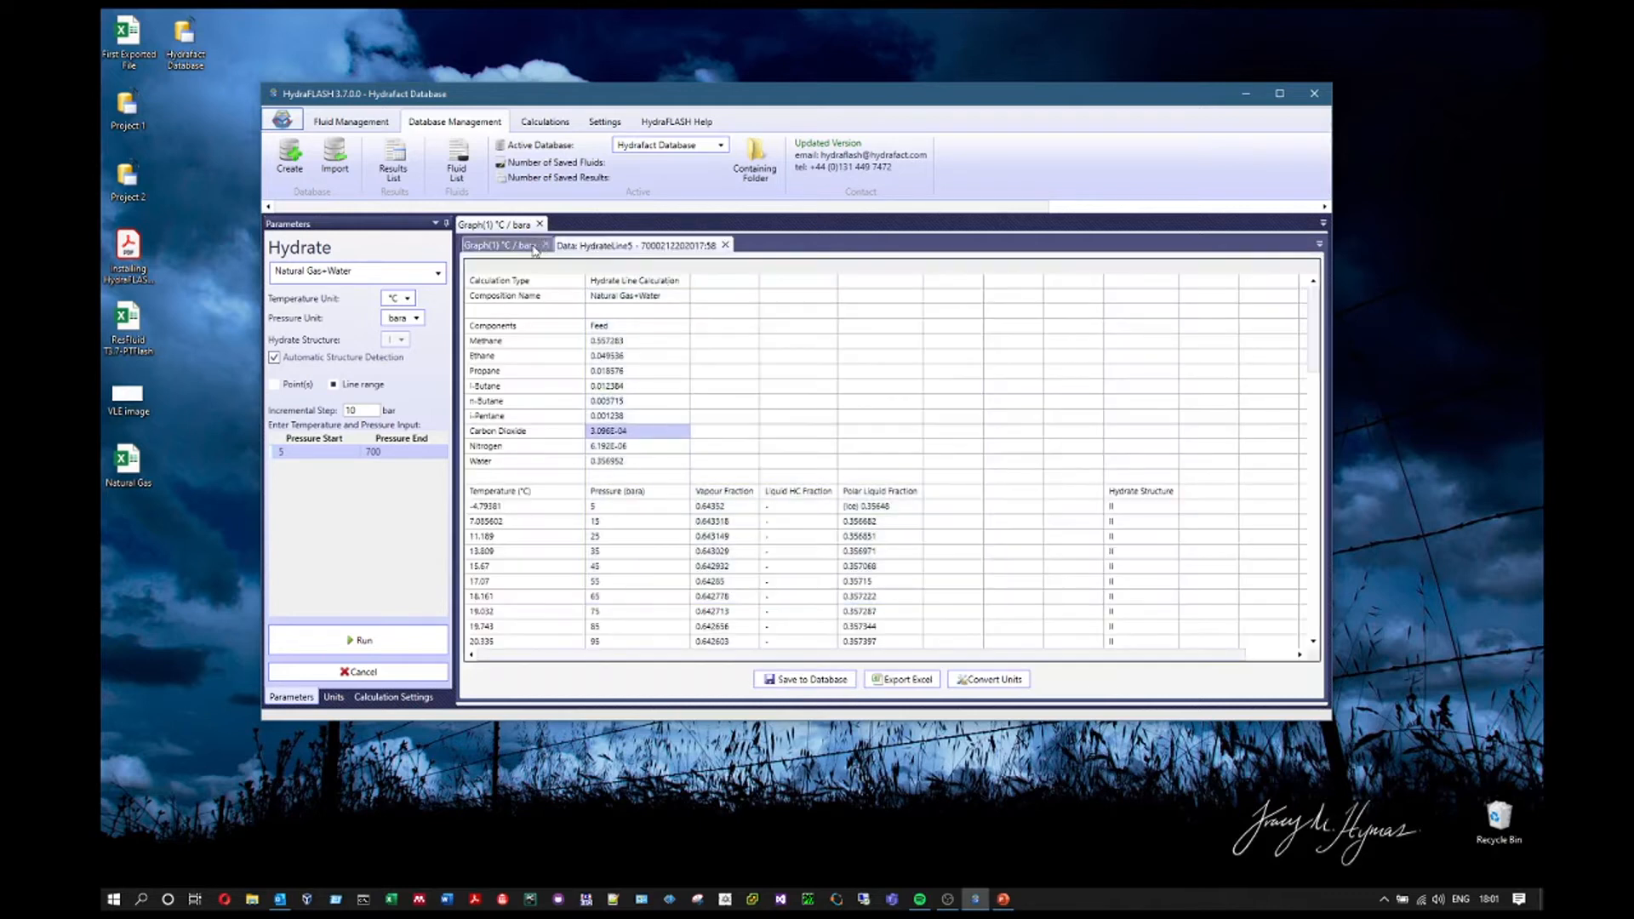
{"action": "left_click", "coordinate": [528, 245]}
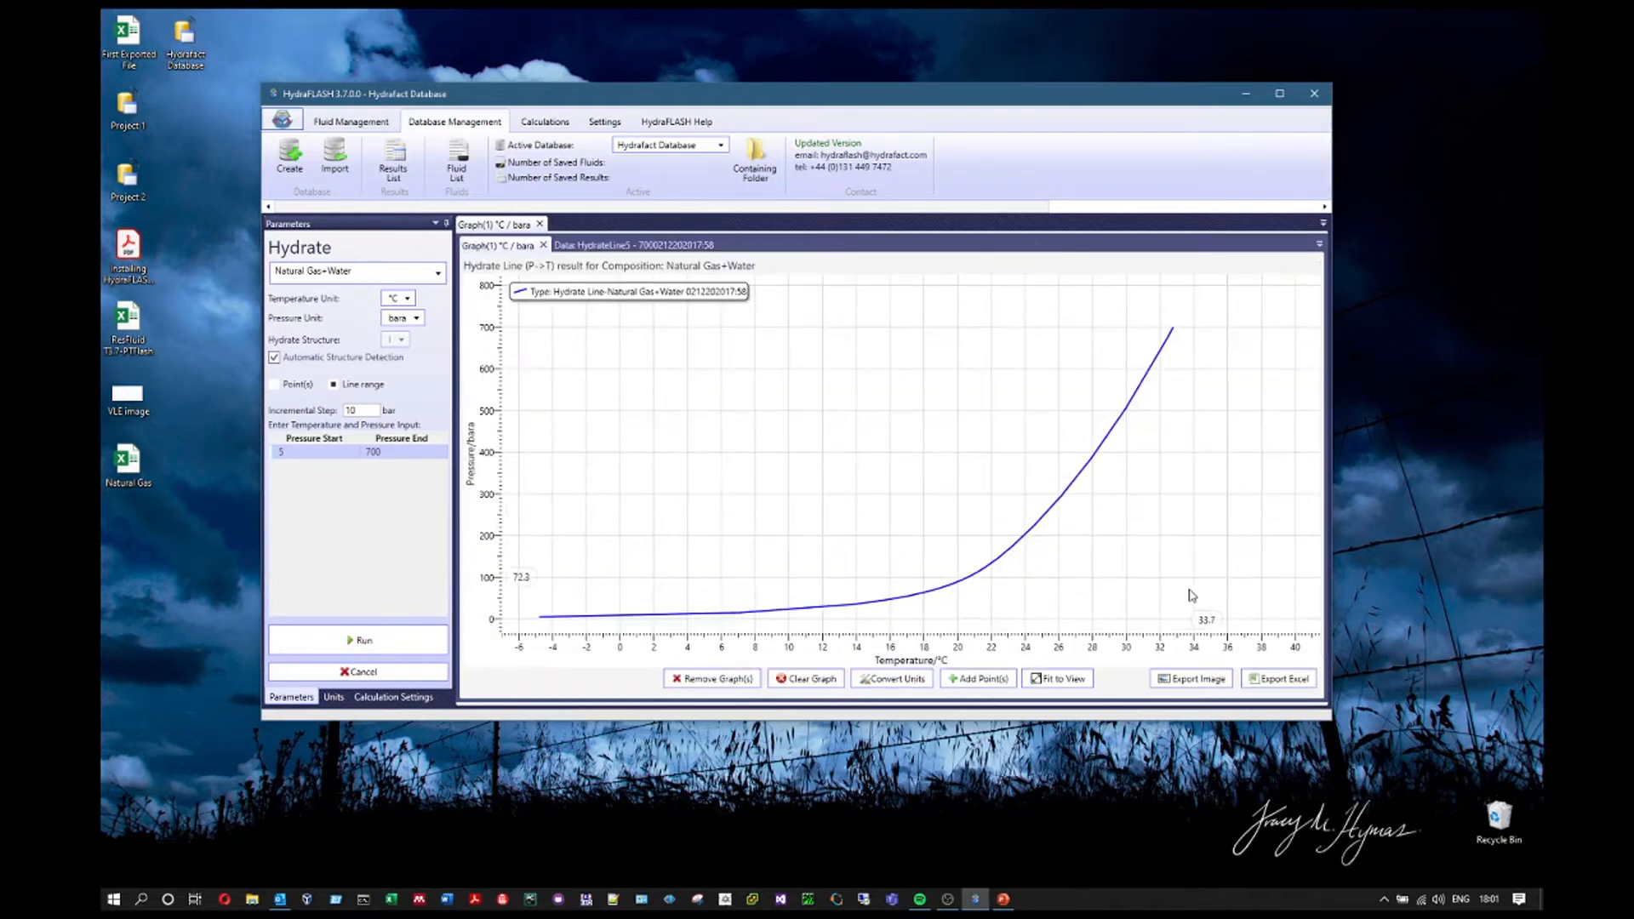
Examine the hydrate line graph at different temperature and pressure axis scales, and fit the whole curve back into view
{"action": "scroll", "coordinate": [949, 534], "scroll_direction": "up", "scroll_amount": 5}
{"action": "scroll", "coordinate": [948, 535], "scroll_direction": "down", "scroll_amount": 5}
{"action": "scroll", "coordinate": [948, 535], "scroll_direction": "down", "scroll_amount": 3}
{"action": "scroll", "coordinate": [924, 657], "scroll_direction": "up", "scroll_amount": 2}
{"action": "scroll", "coordinate": [924, 658], "scroll_direction": "down", "scroll_amount": 4}
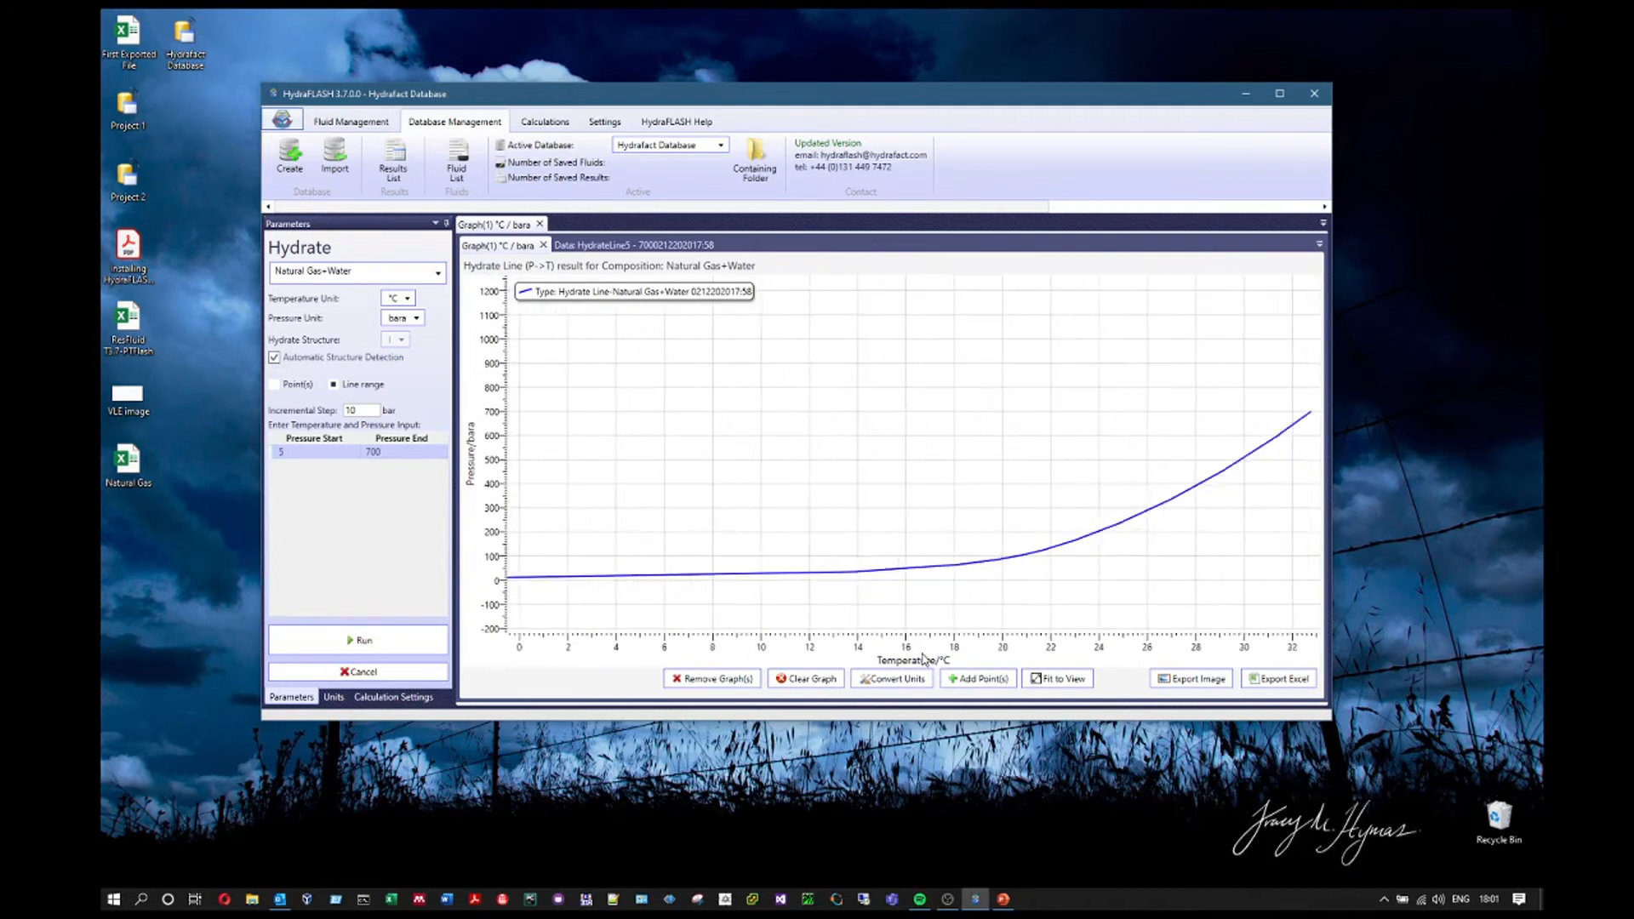
{"action": "scroll", "coordinate": [924, 658], "scroll_direction": "up", "scroll_amount": 1}
{"action": "scroll", "coordinate": [501, 487], "scroll_direction": "up", "scroll_amount": 4}
{"action": "scroll", "coordinate": [500, 486], "scroll_direction": "down", "scroll_amount": 4}
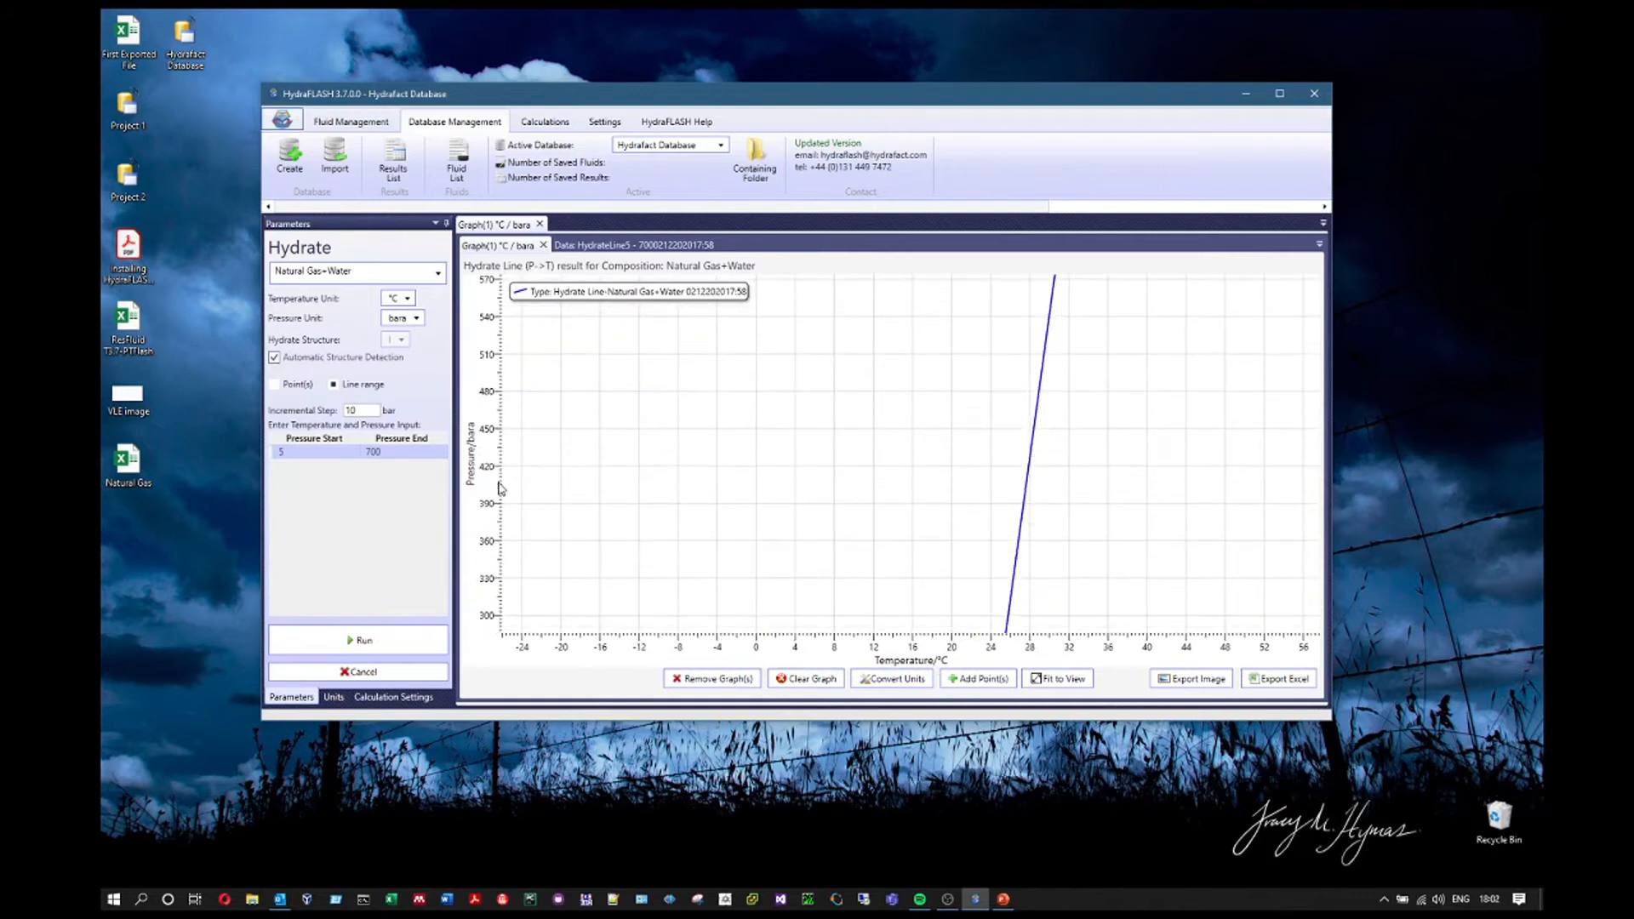
{"action": "scroll", "coordinate": [501, 486], "scroll_direction": "down", "scroll_amount": 1}
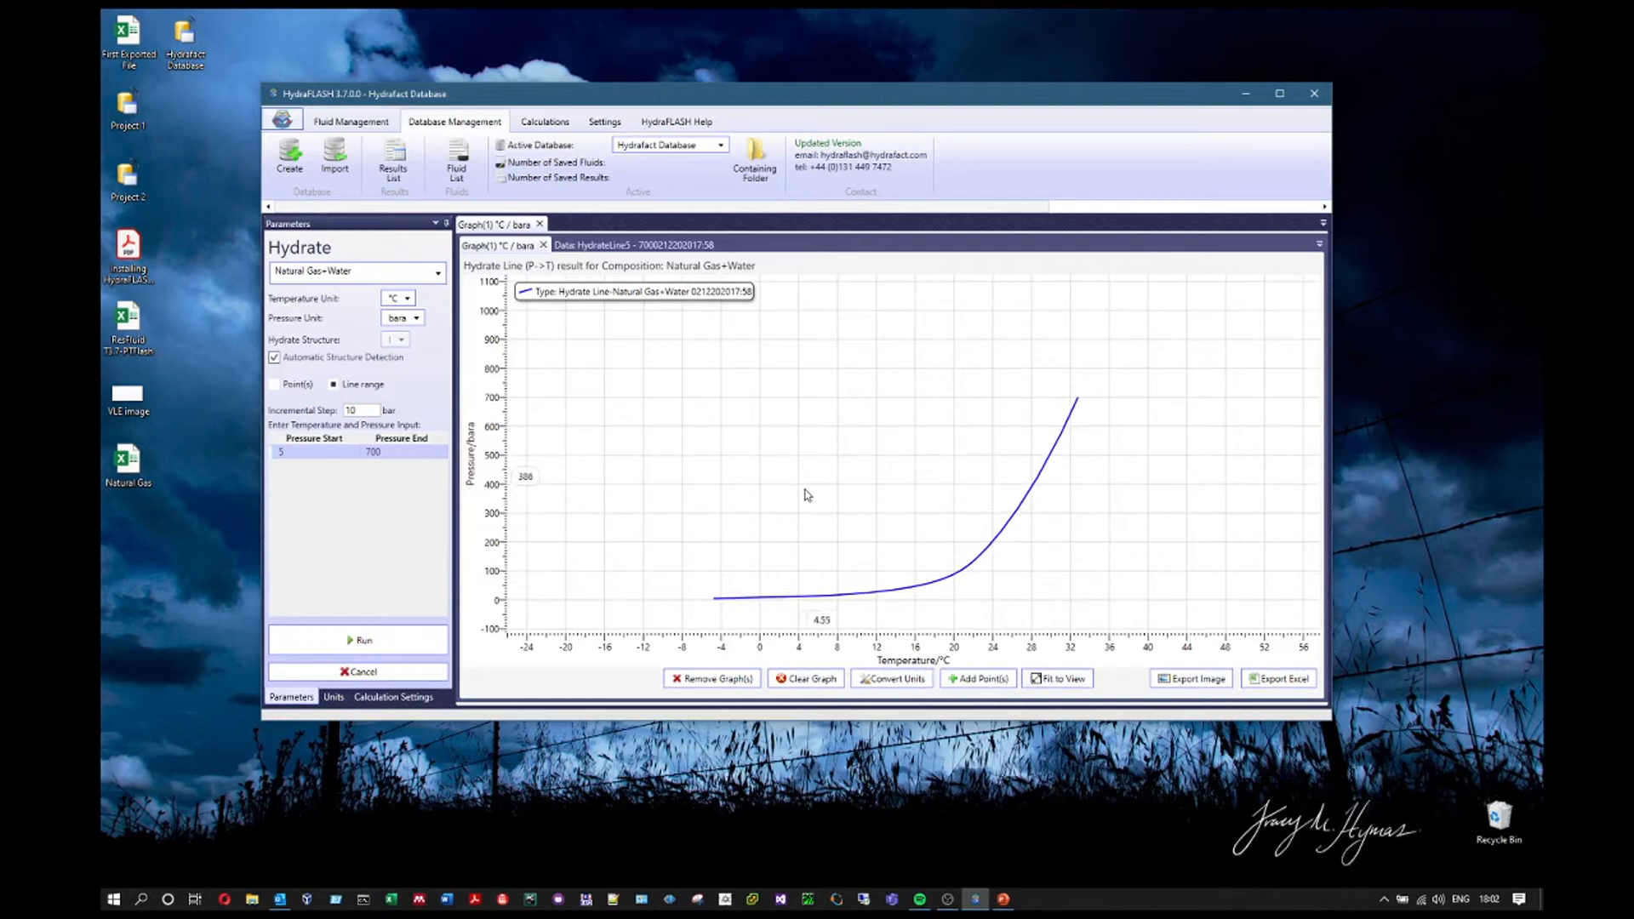
{"action": "left_click", "coordinate": [1058, 679]}
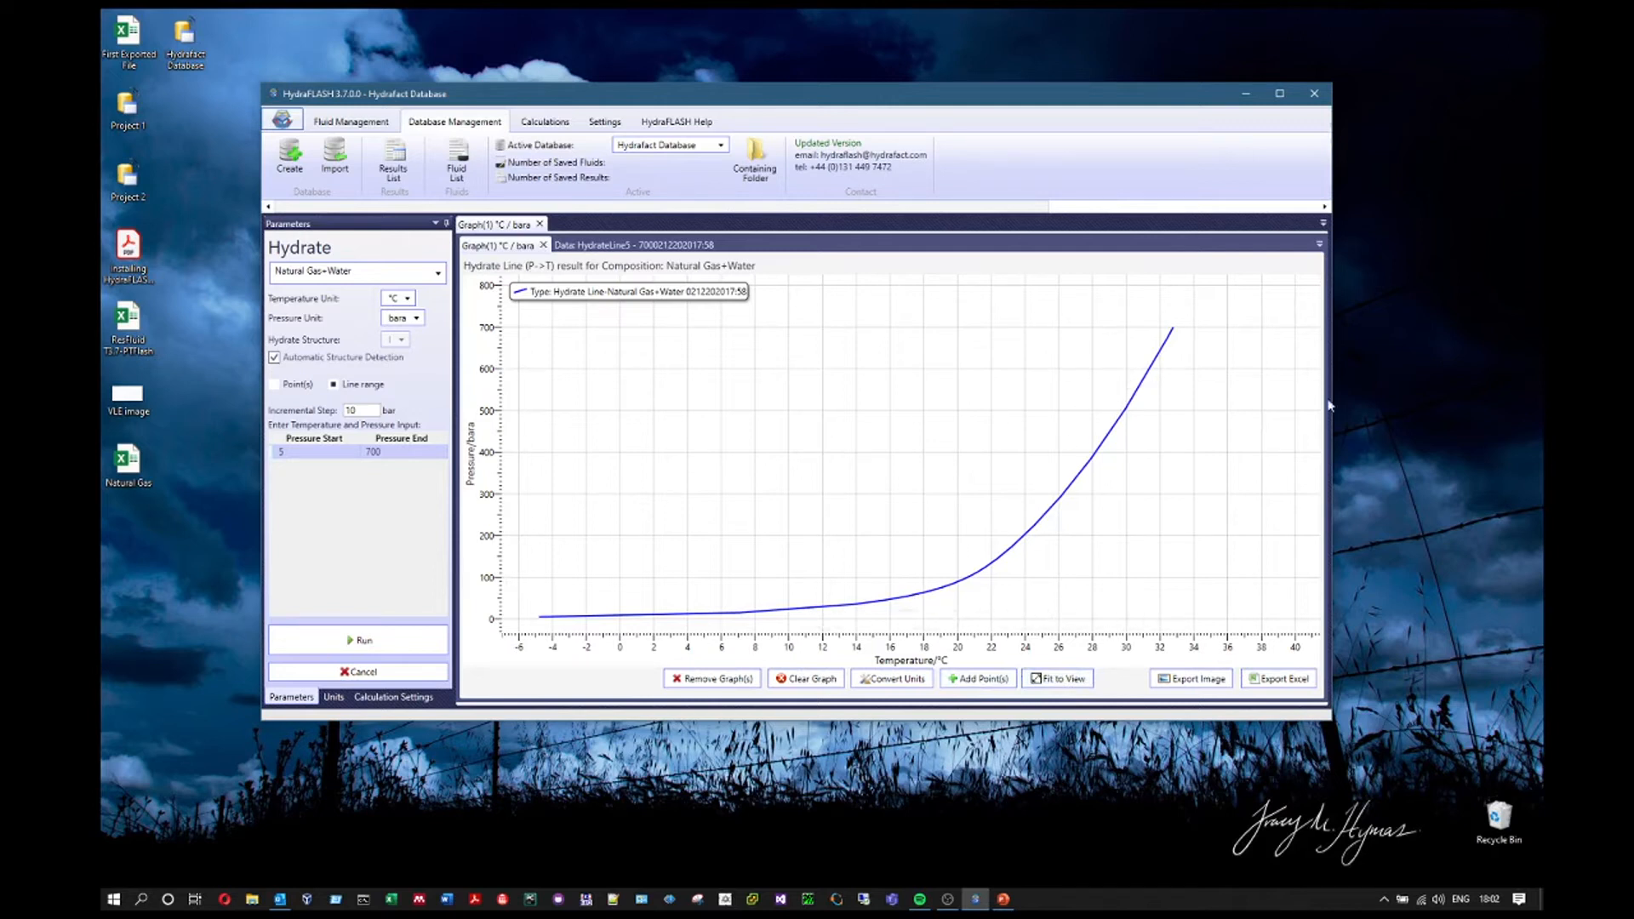
Add a user-defined point at temperature 4 °C and pressure 70 bara to the hydrate line graph
{"action": "left_click", "coordinate": [976, 680]}
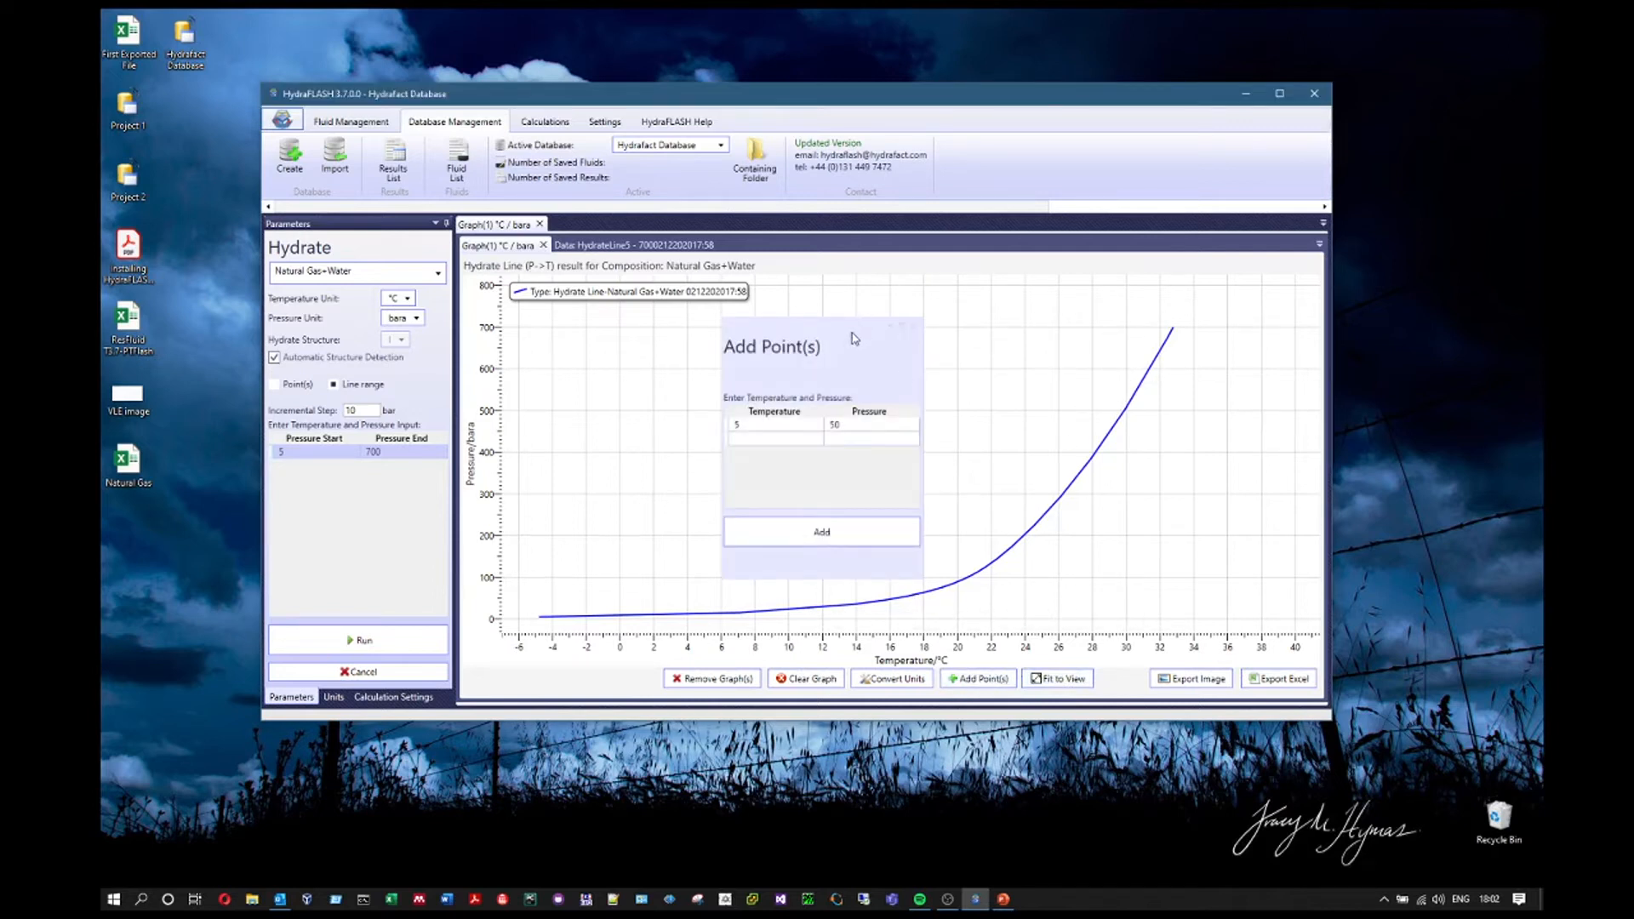
{"action": "left_click_drag", "start_coordinate": [845, 334], "coordinate": [723, 319]}
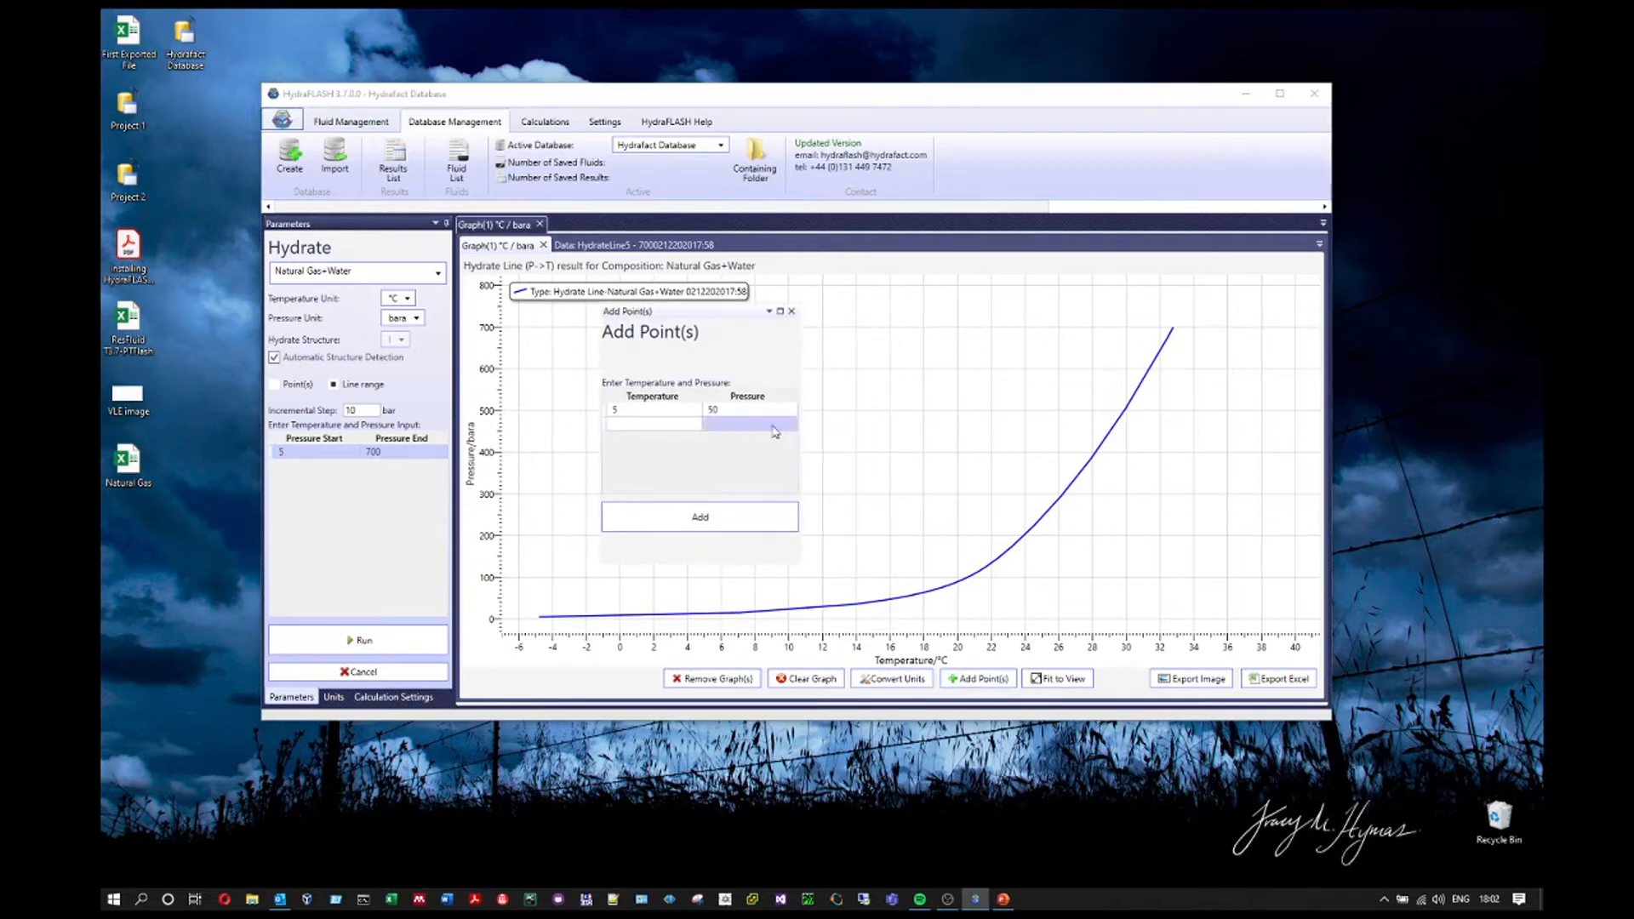
{"action": "left_click", "coordinate": [676, 411]}
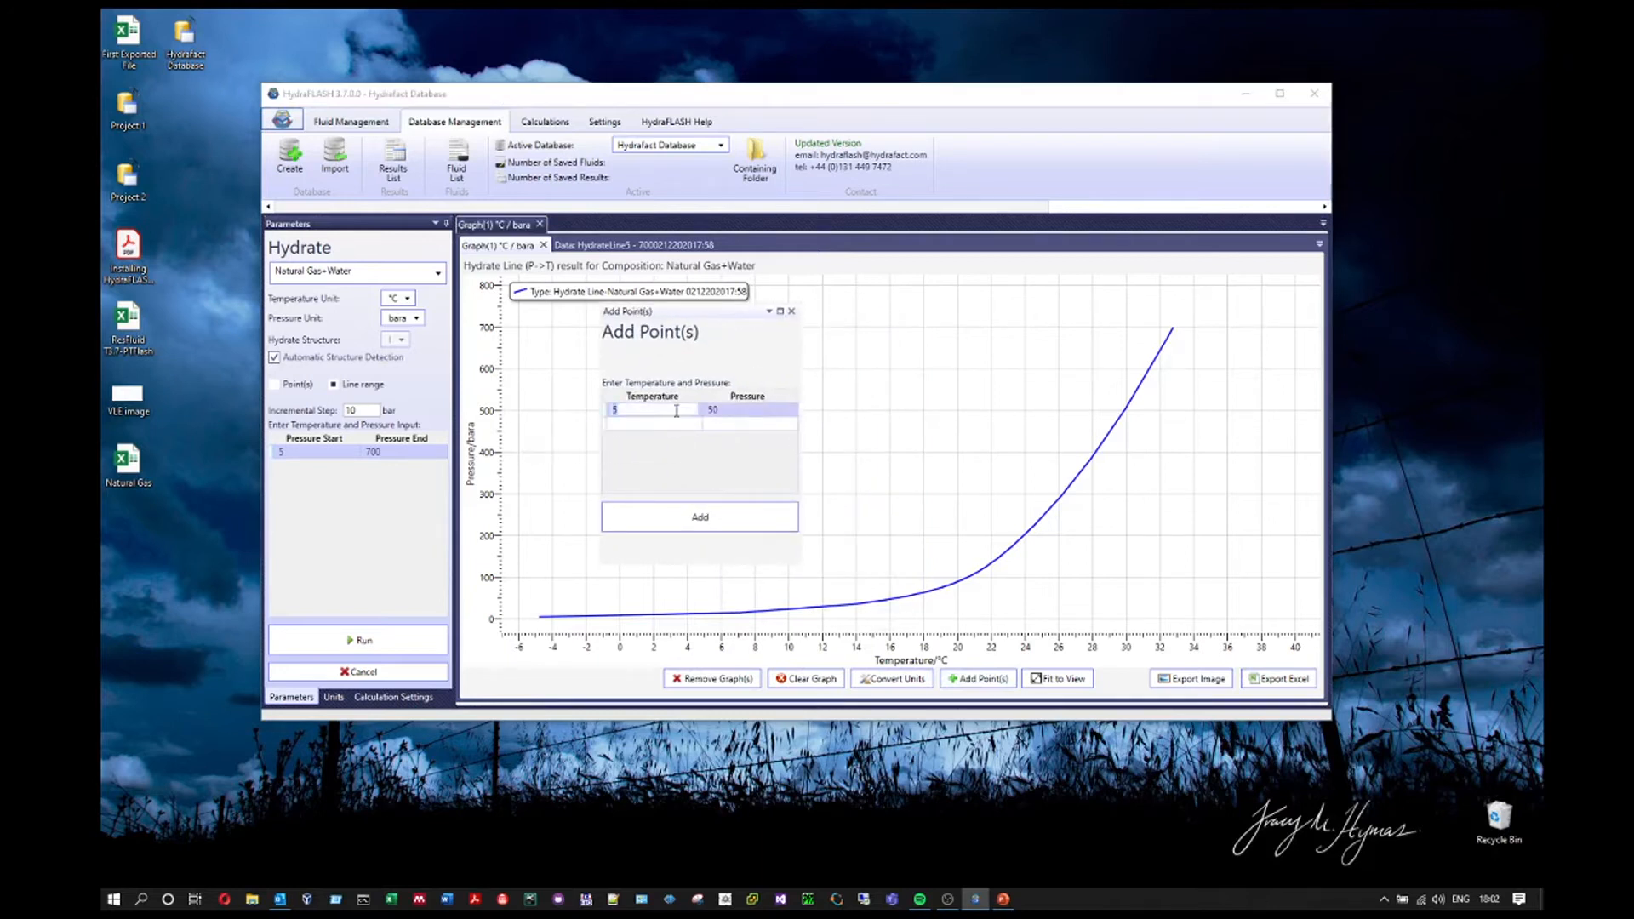
{"action": "left_click", "coordinate": [748, 411]}
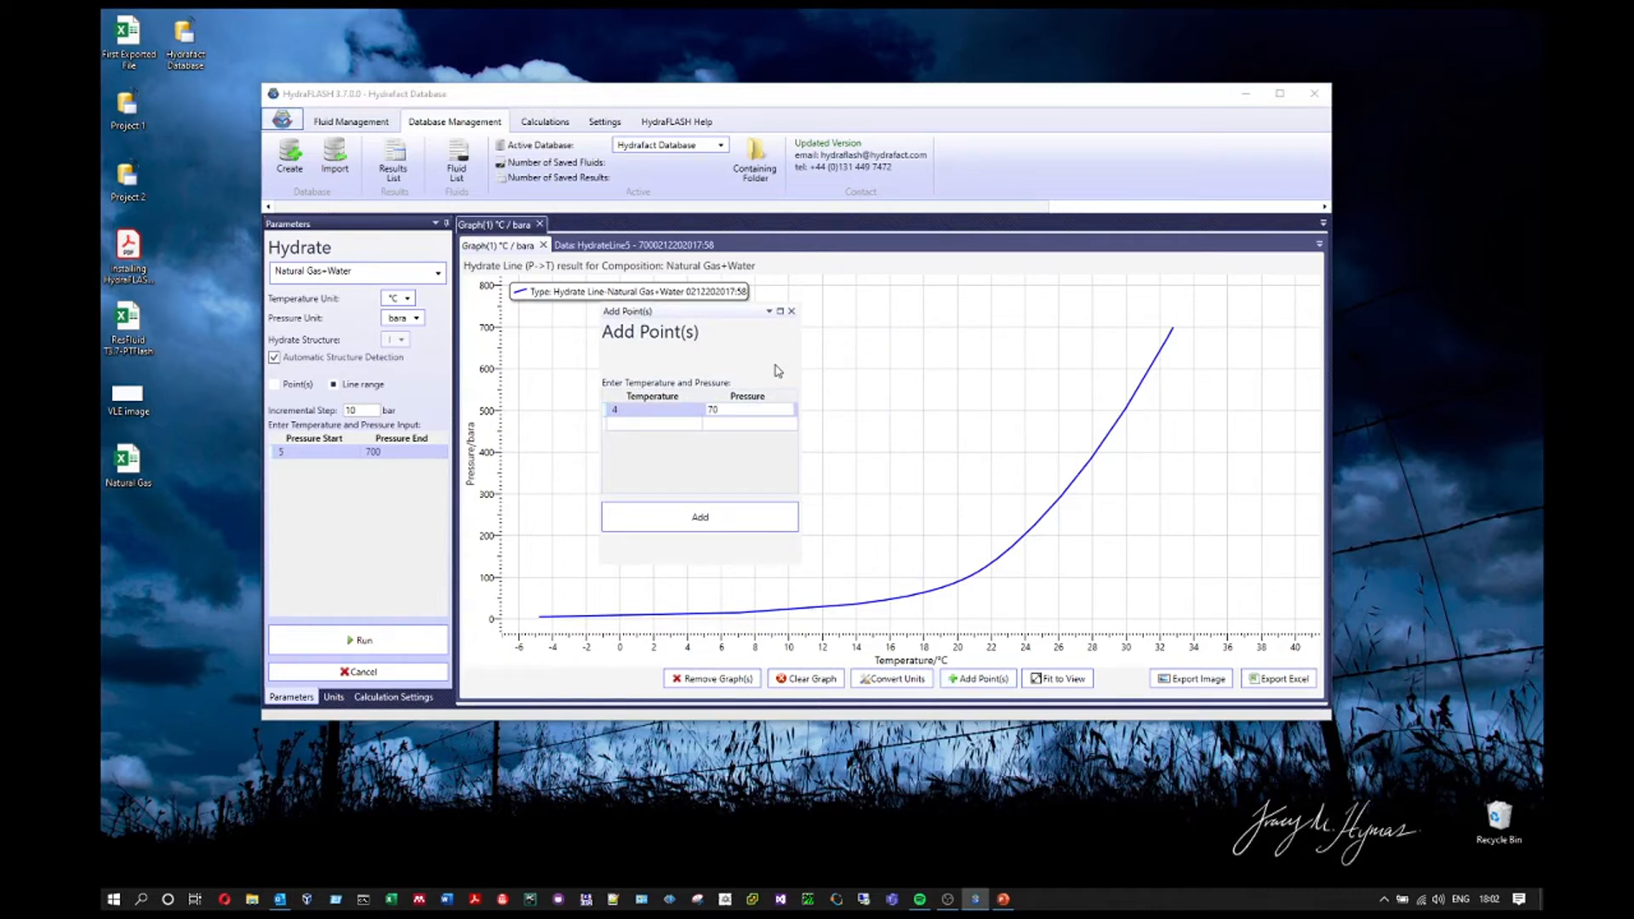
{"action": "left_click", "coordinate": [737, 516]}
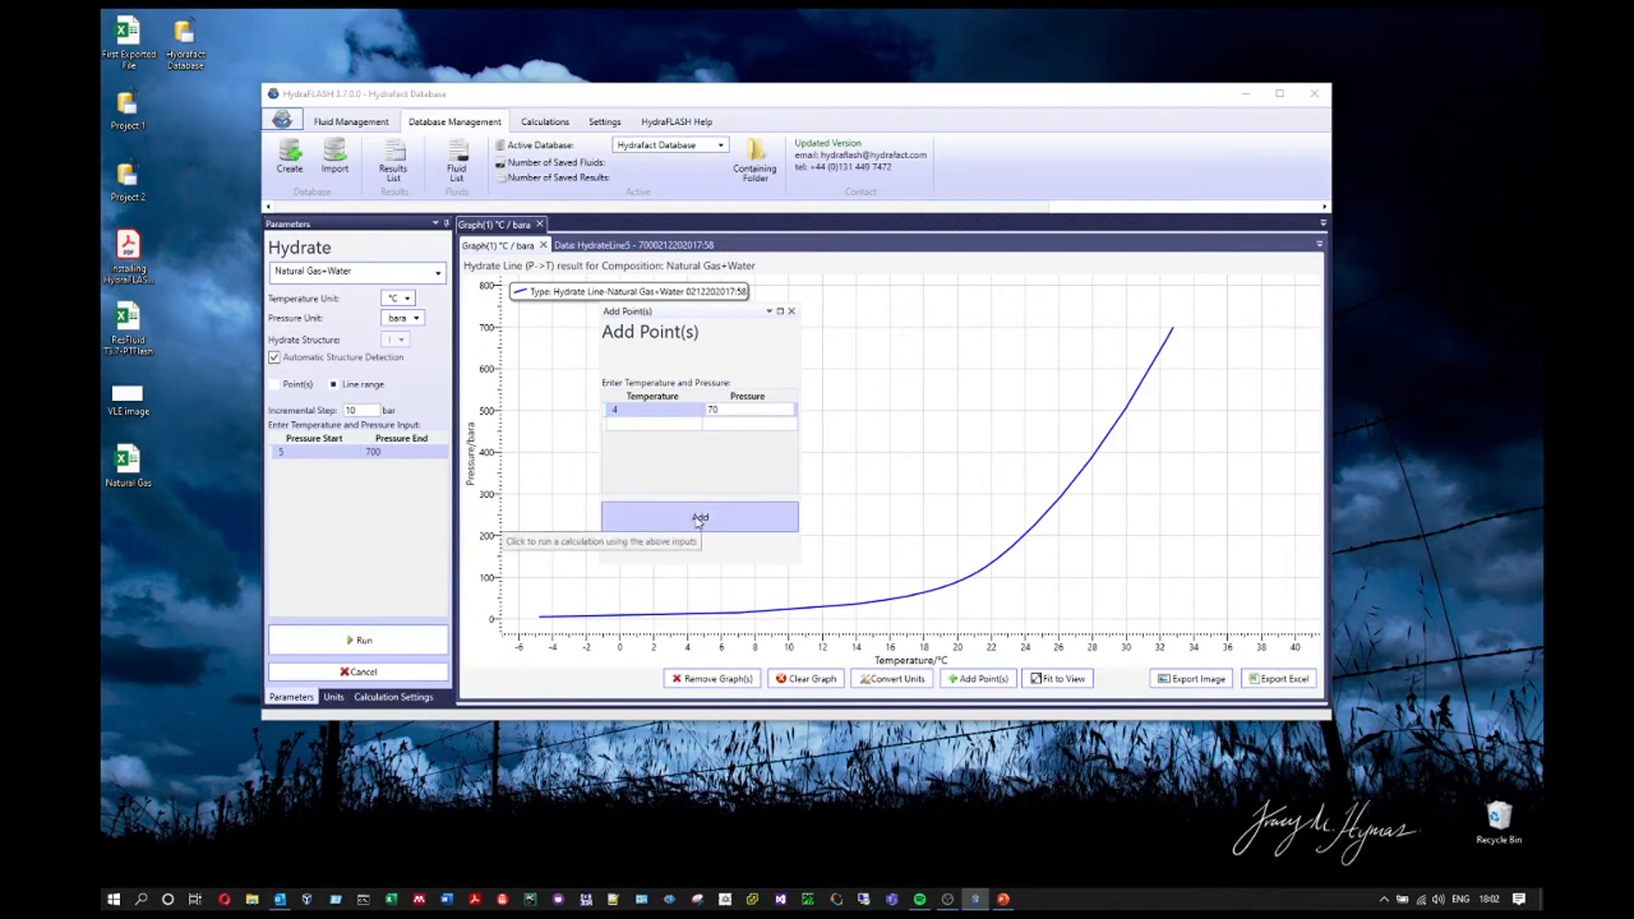
{"action": "left_click", "coordinate": [790, 312]}
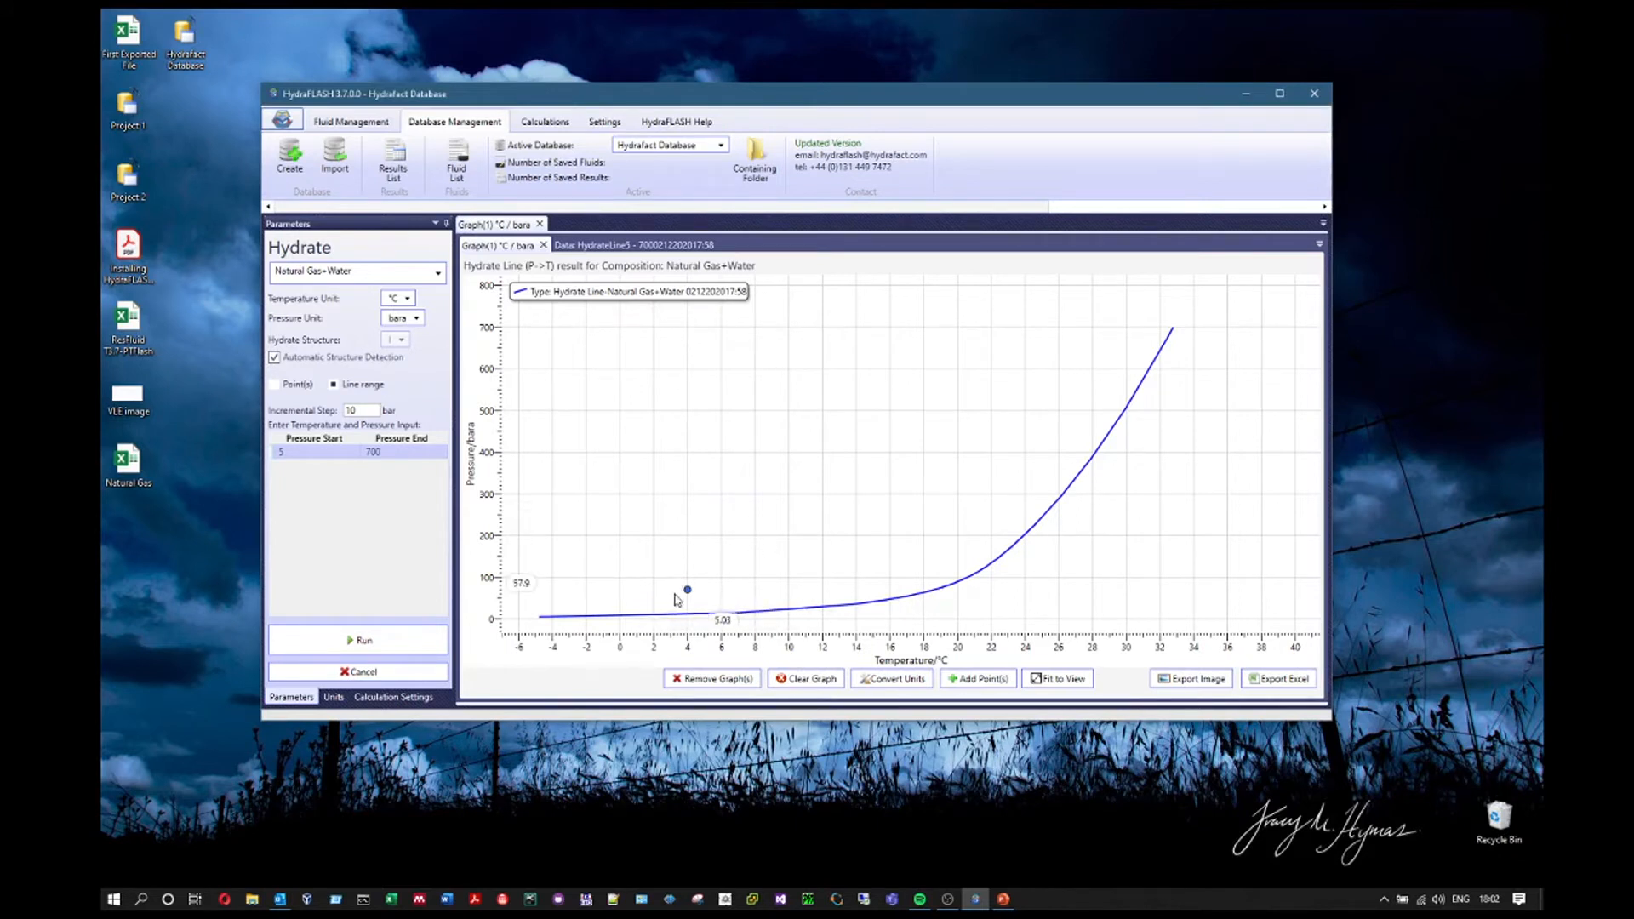
{"action": "left_click", "coordinate": [745, 681]}
{"action": "left_click", "coordinate": [798, 472]}
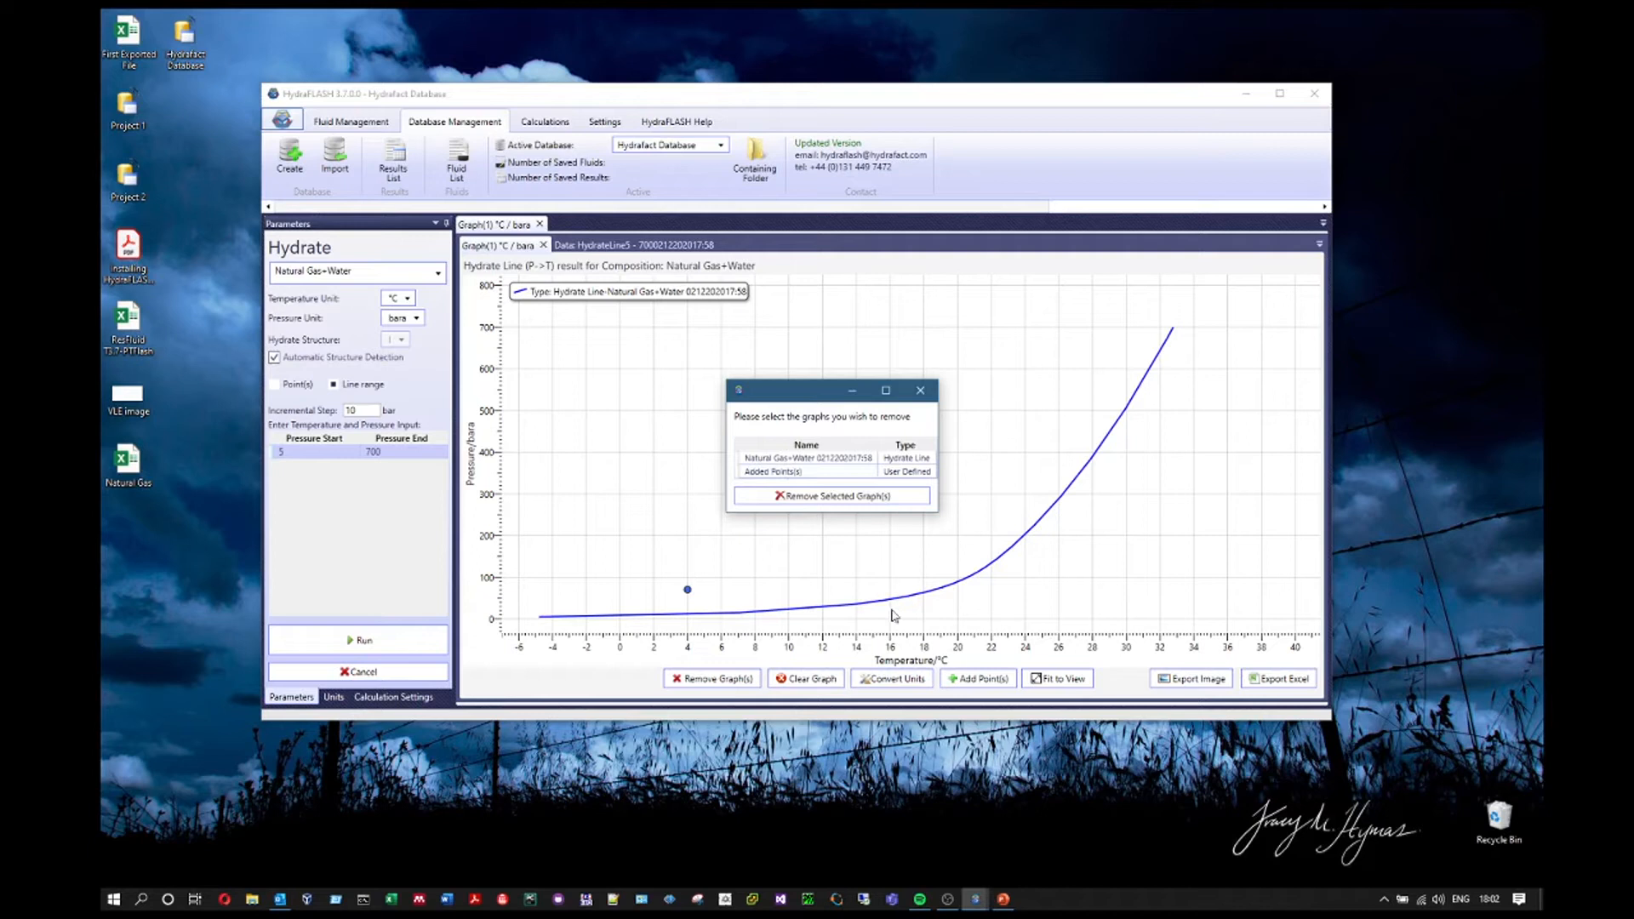
{"action": "left_click", "coordinate": [920, 389]}
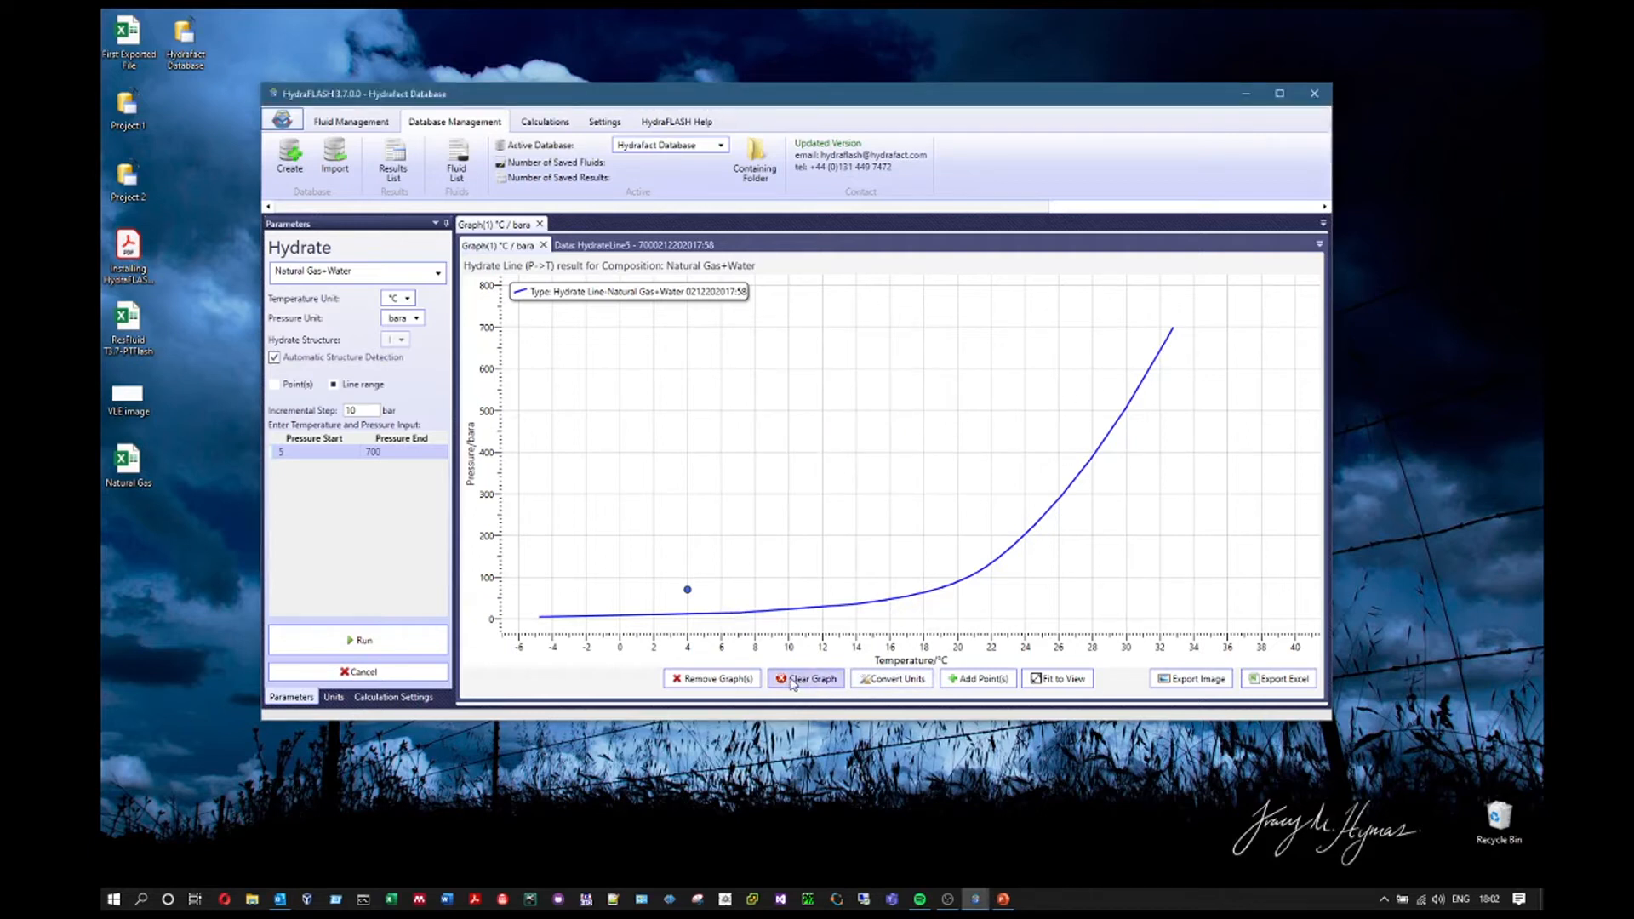
Convert the hydrate line graph's units to psig for pressure and °F for temperature, and close the unit preferences
{"action": "left_click", "coordinate": [892, 678]}
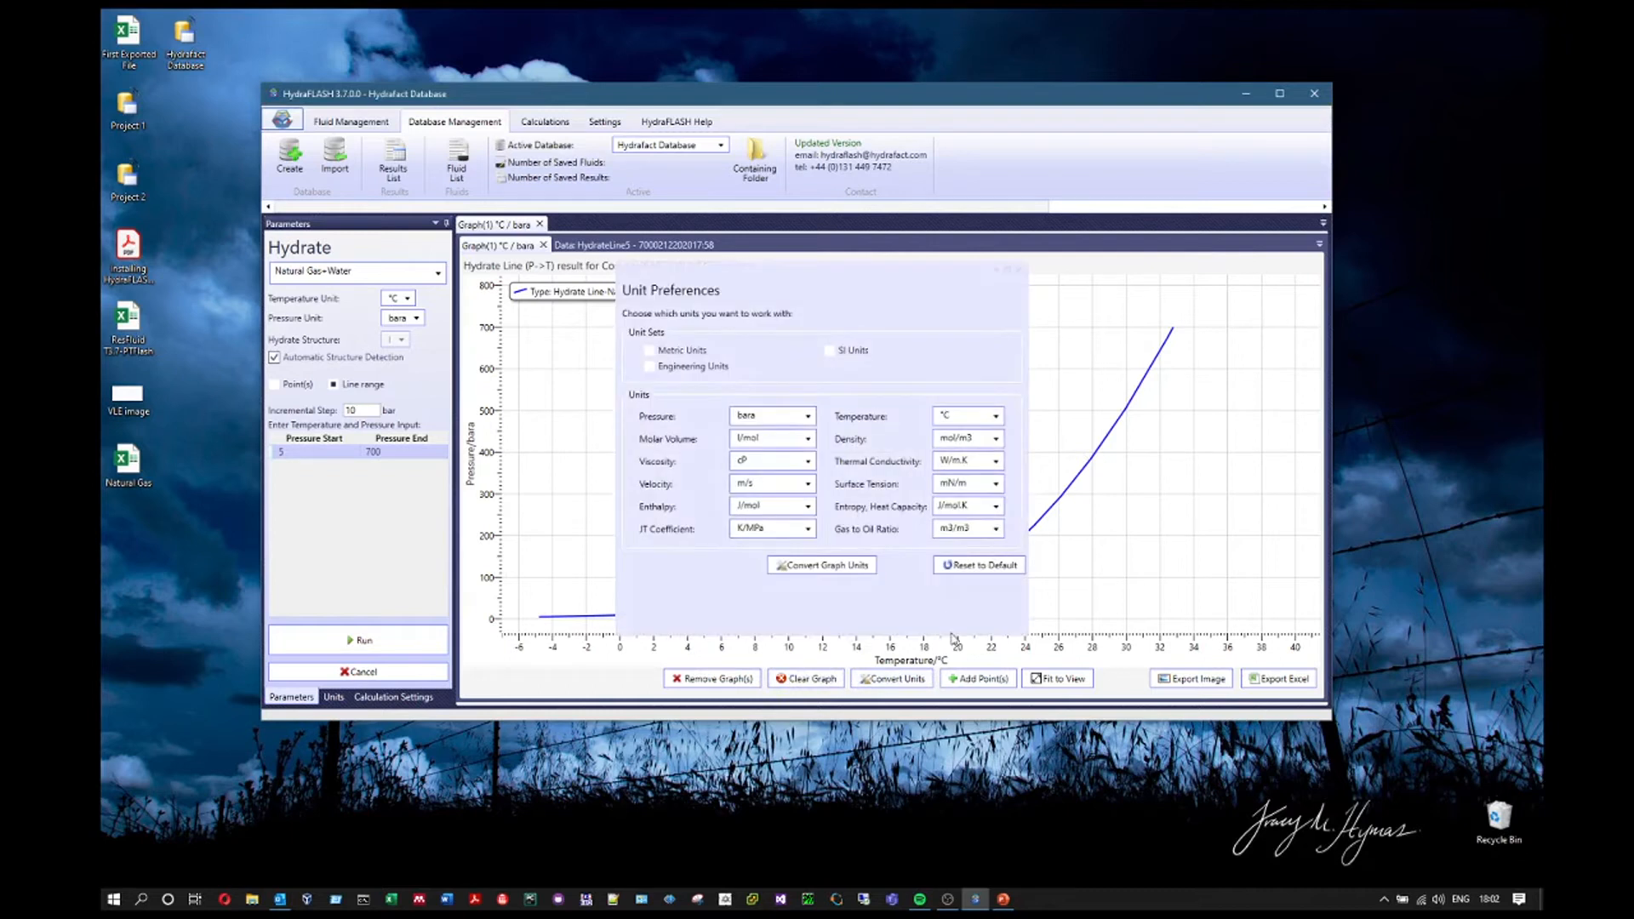
{"action": "left_click", "coordinate": [802, 417]}
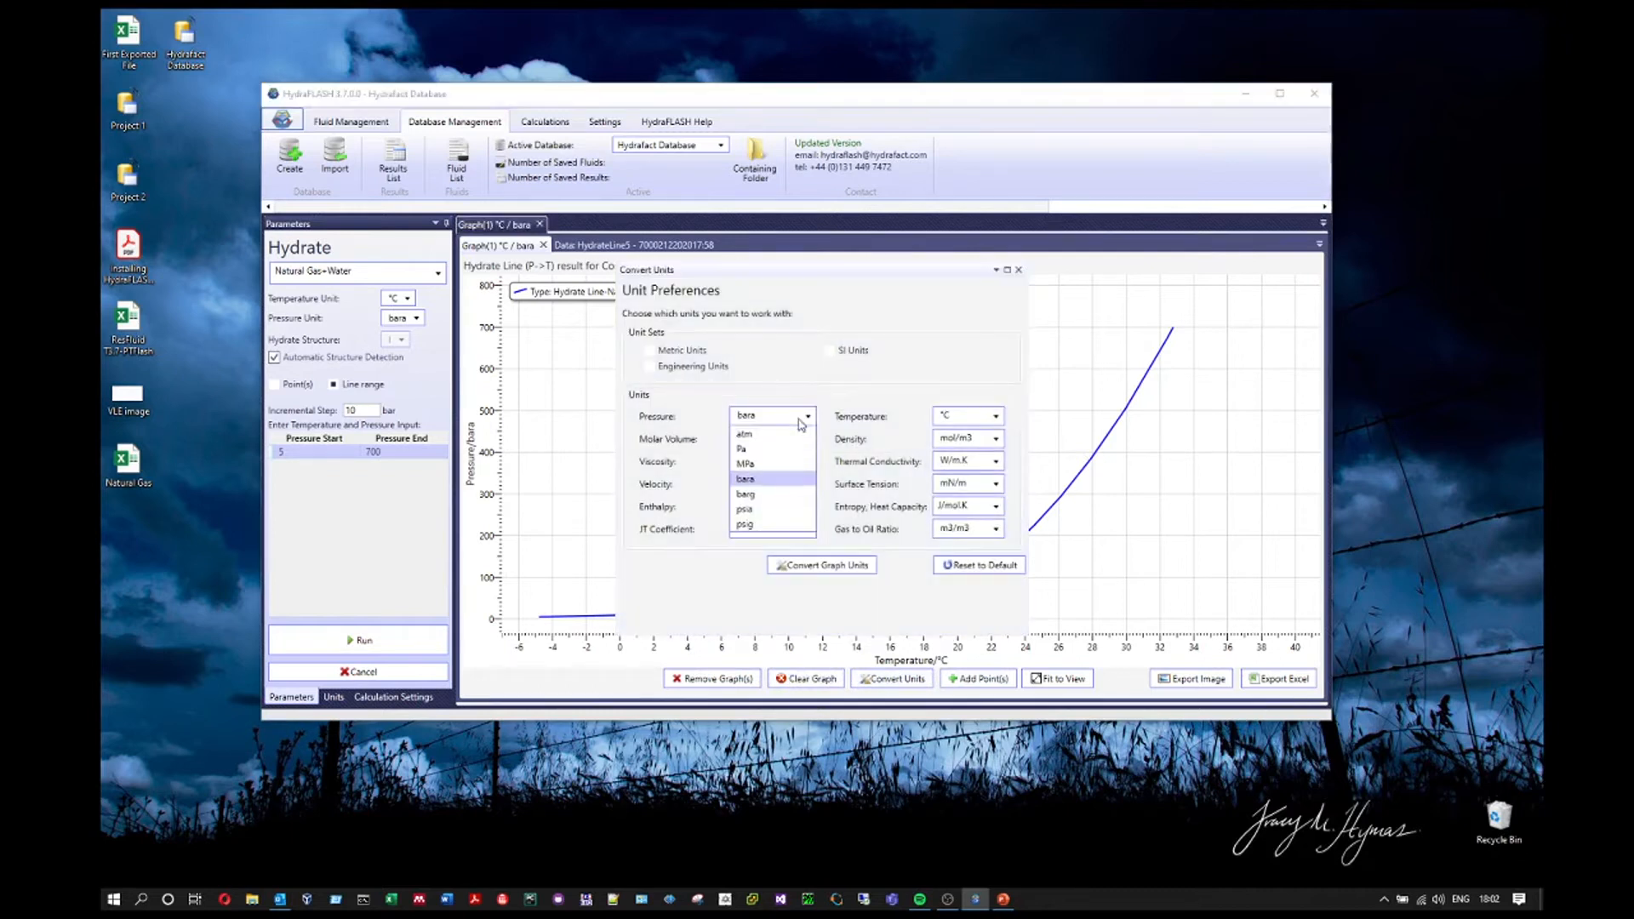
{"action": "left_click", "coordinate": [771, 510]}
{"action": "left_click", "coordinate": [995, 416]}
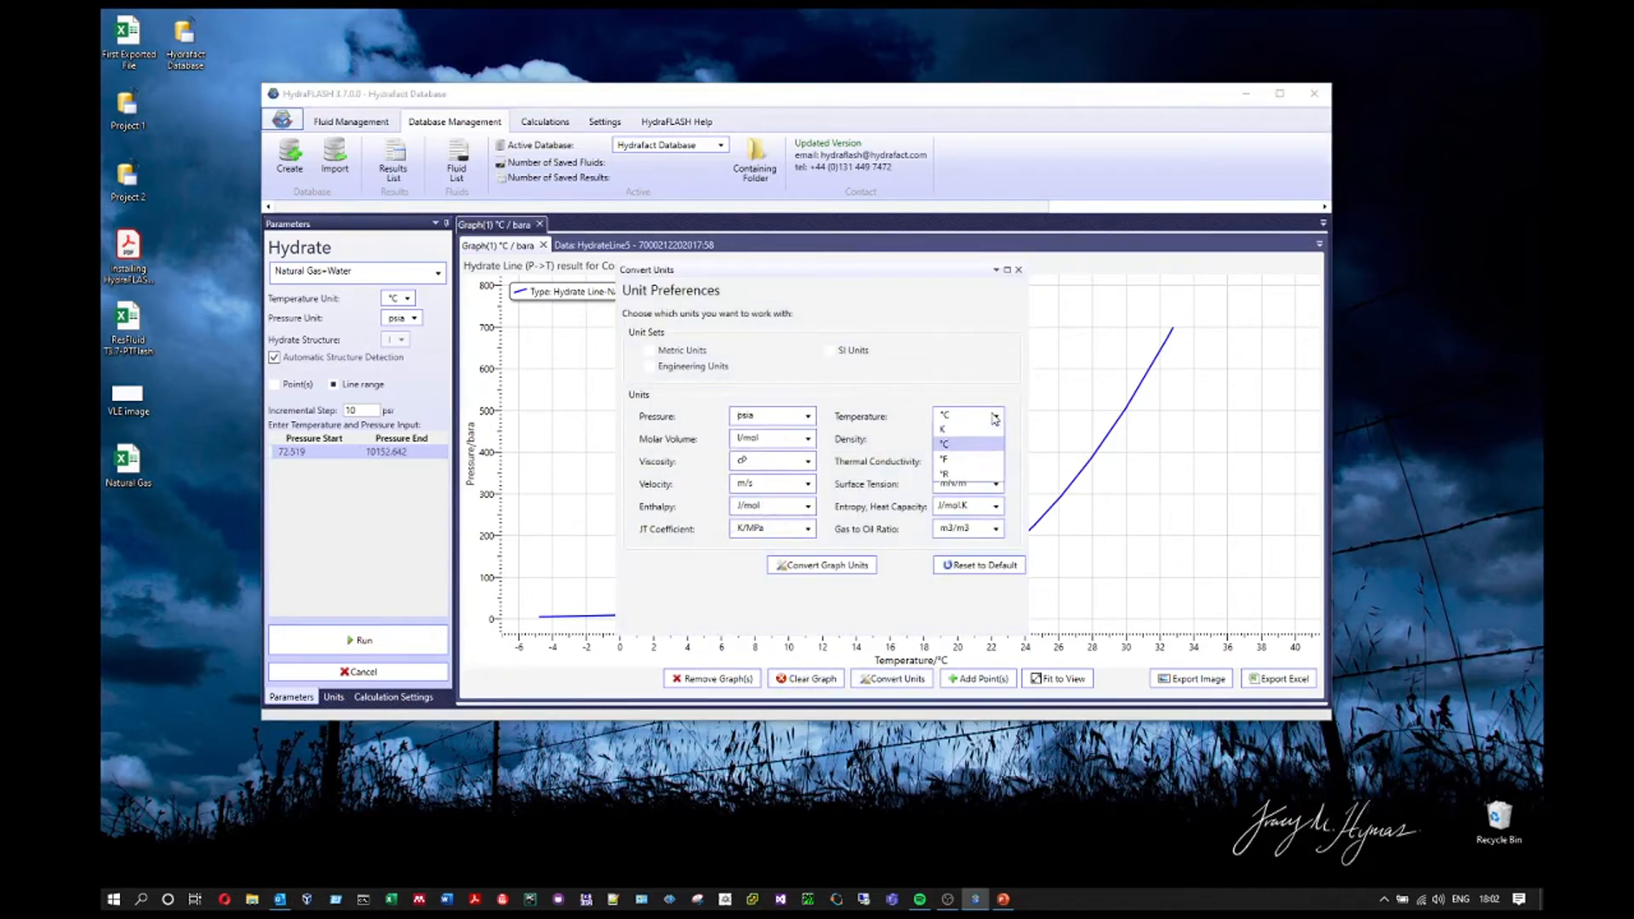
{"action": "left_click", "coordinate": [956, 471]}
{"action": "left_click", "coordinate": [764, 423]}
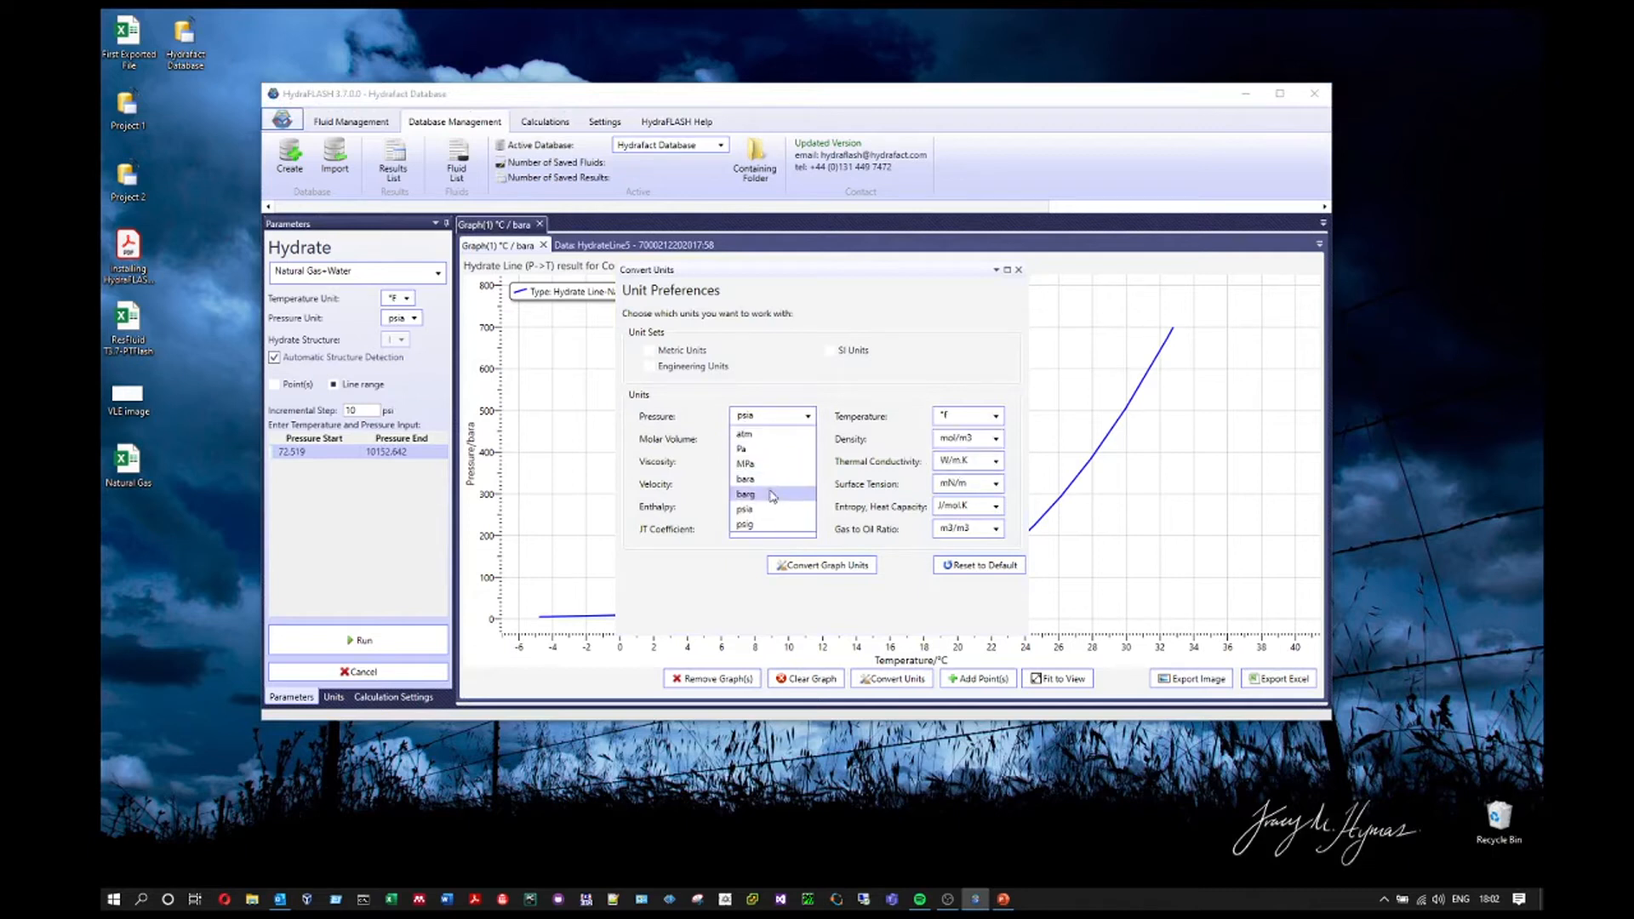
{"action": "left_click", "coordinate": [776, 521]}
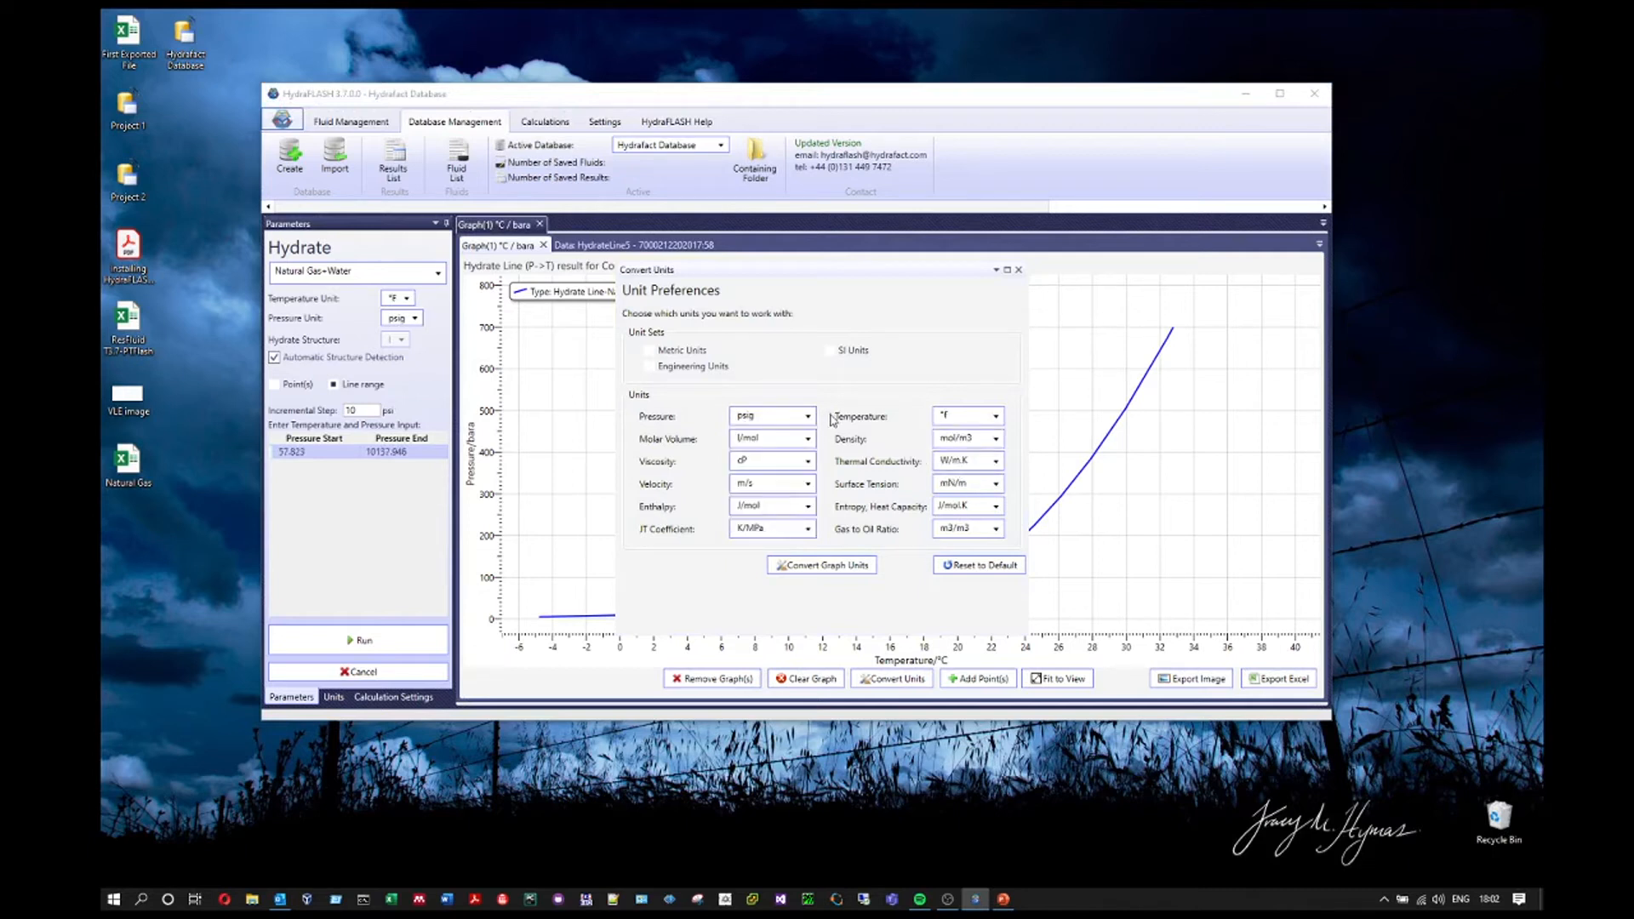
{"action": "left_click", "coordinate": [802, 569]}
{"action": "left_click", "coordinate": [873, 513]}
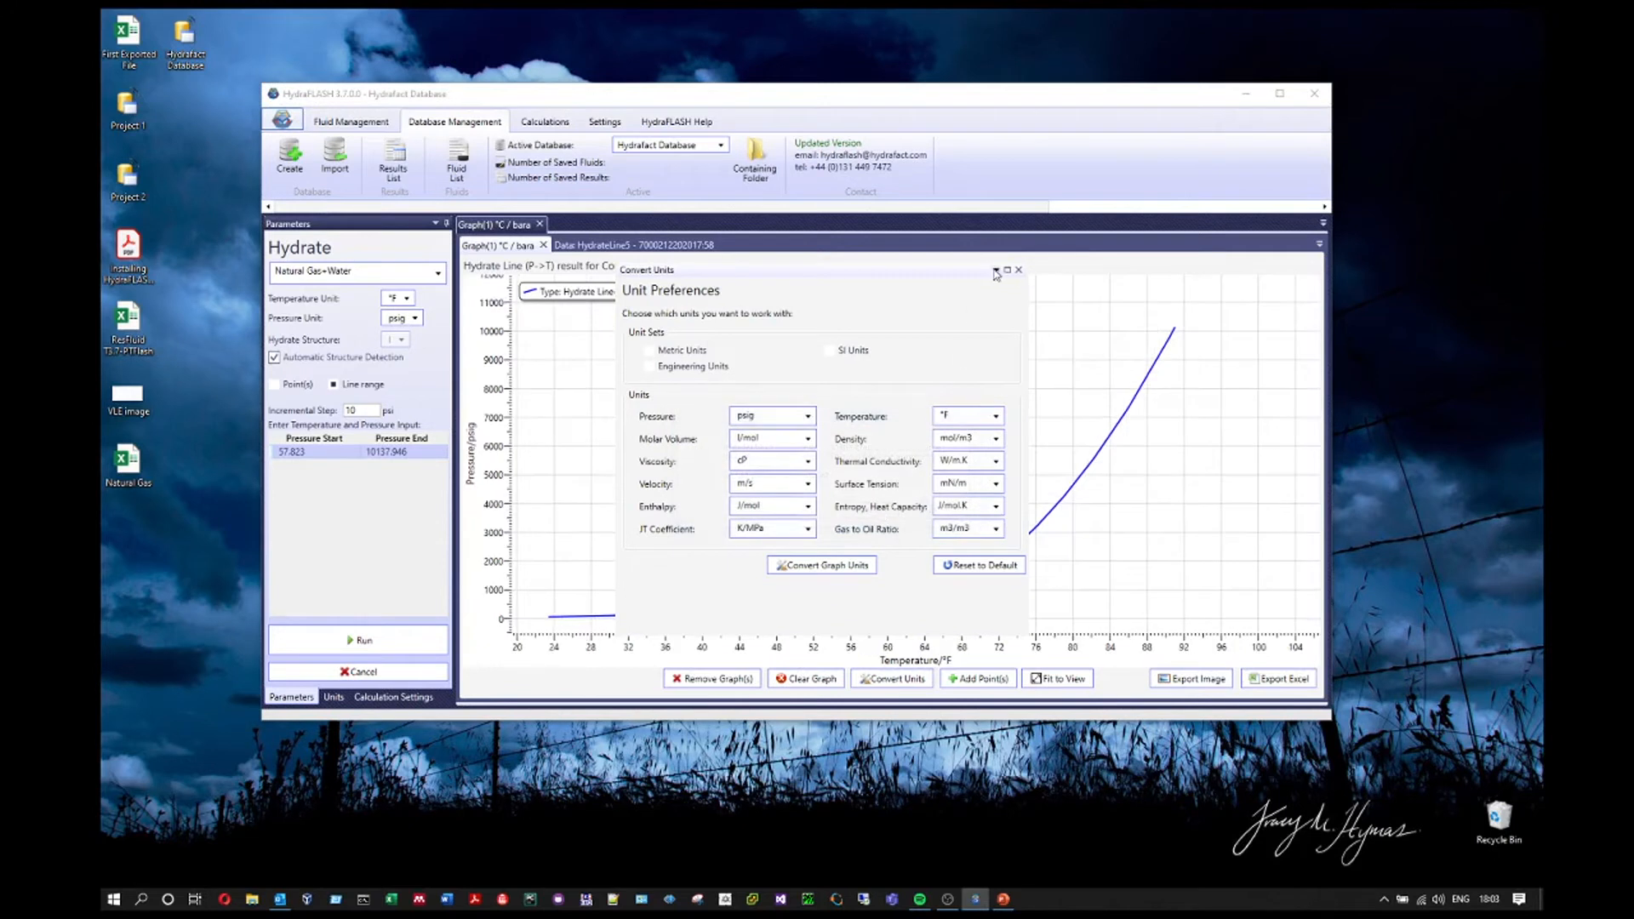
{"action": "left_click", "coordinate": [1017, 270]}
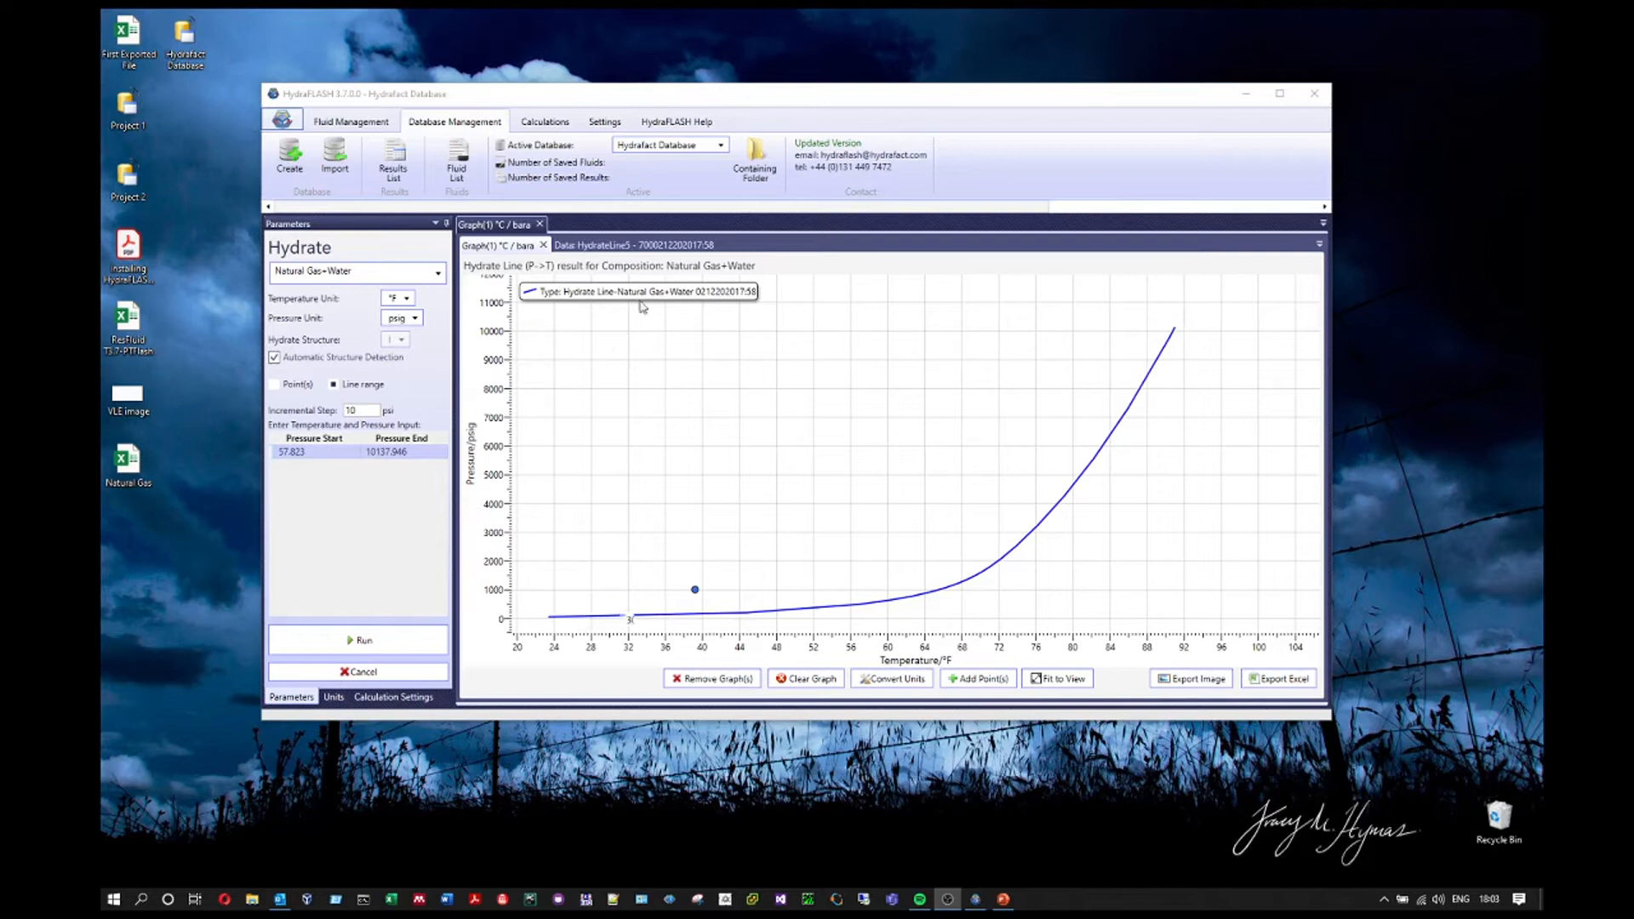
Check the hydrate line's data table against its graph, then close the hydrate line result
{"action": "left_click", "coordinate": [633, 245]}
{"action": "left_click", "coordinate": [520, 247]}
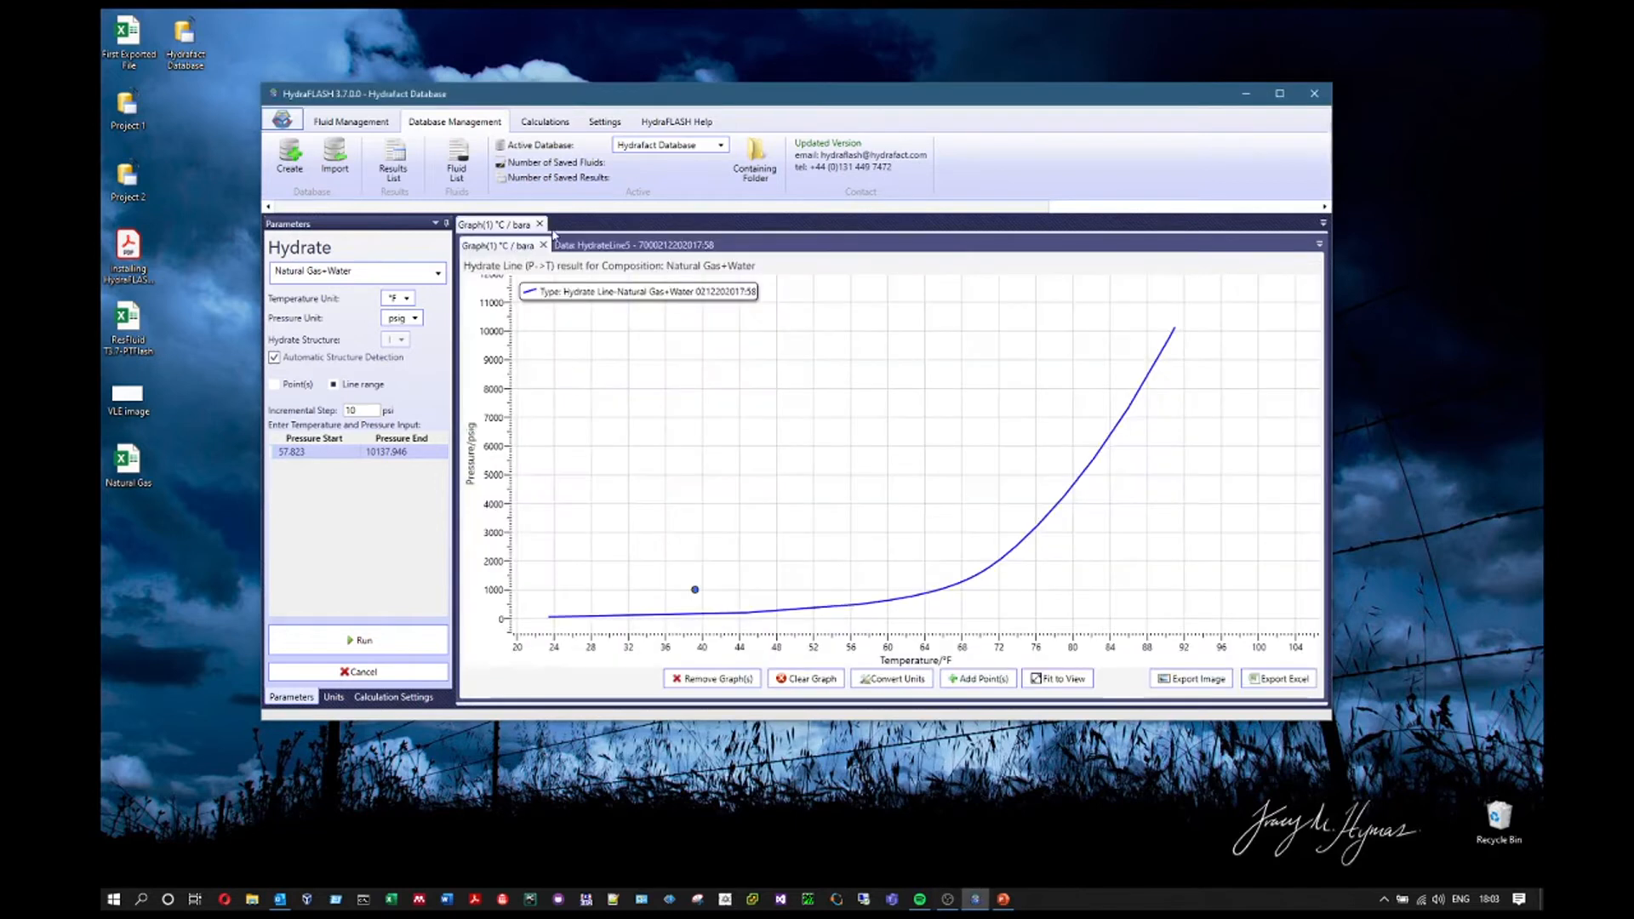
{"action": "left_click", "coordinate": [540, 224]}
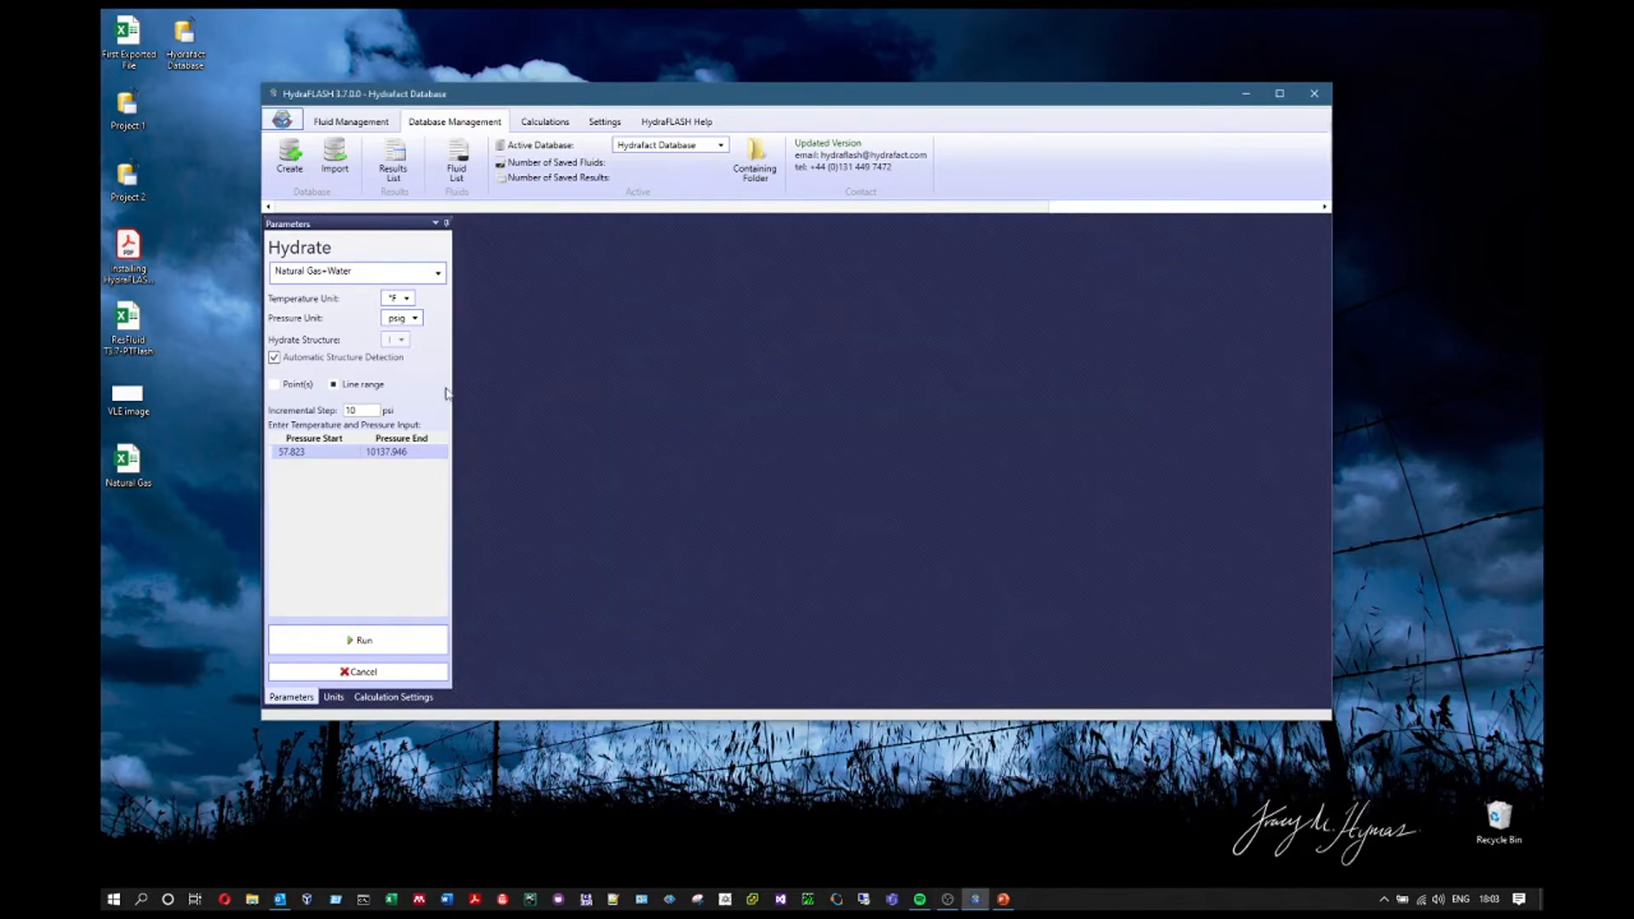
Run a hydrate point calculation for Natural Gas+Water as a pressure search at 4 °C, with units set to °C and bara
{"action": "left_click", "coordinate": [292, 387]}
{"action": "left_click", "coordinate": [407, 299]}
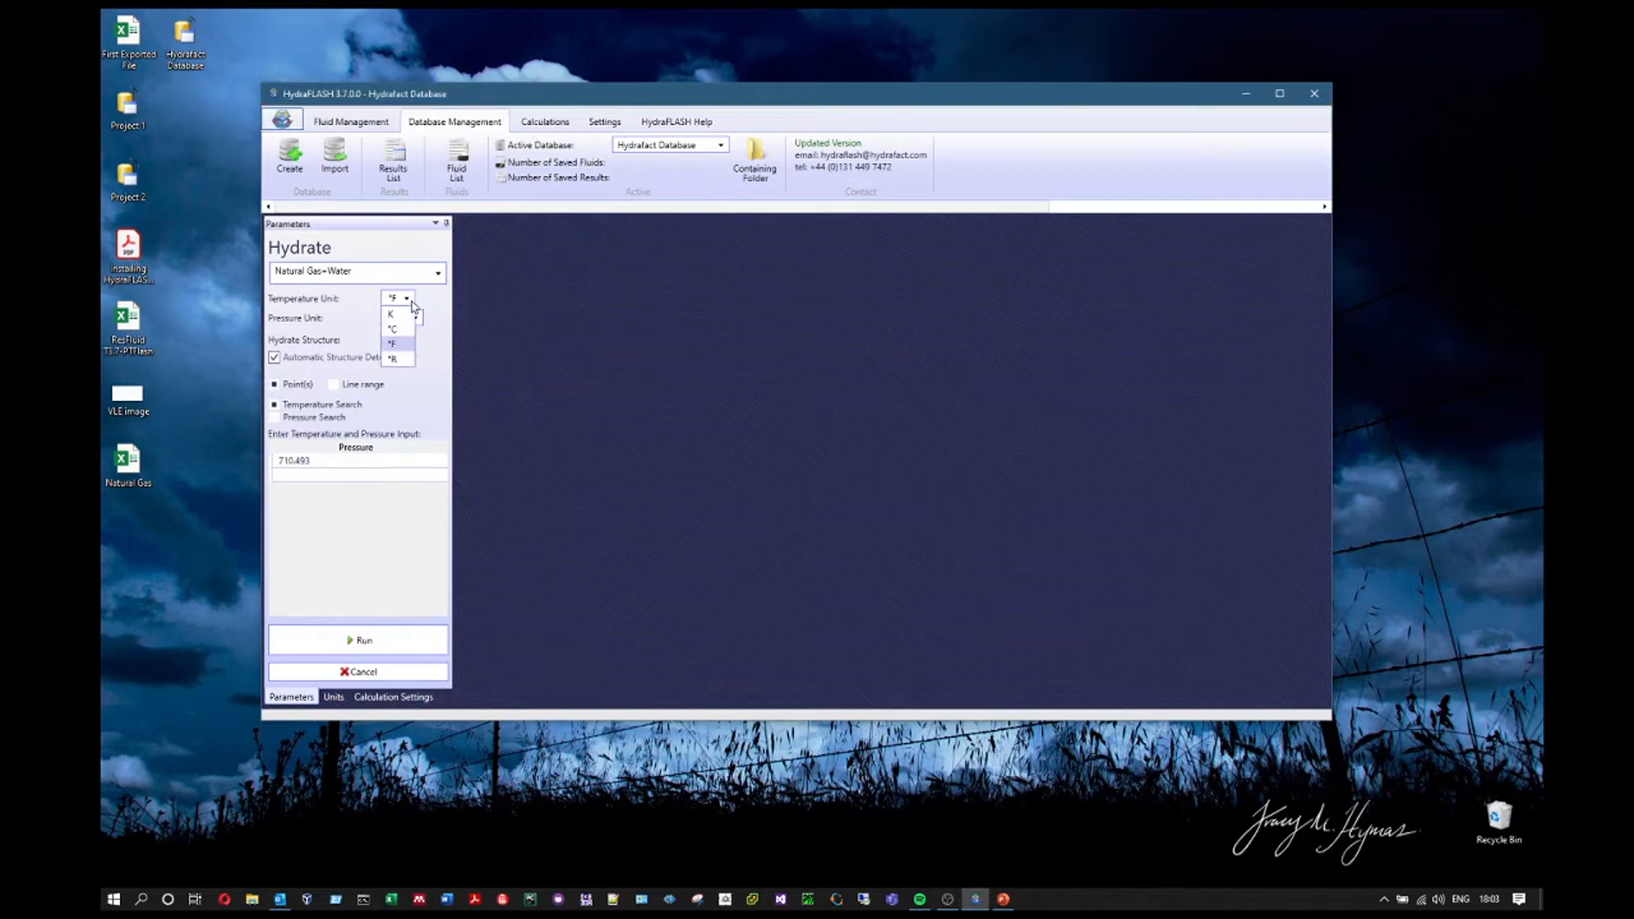
{"action": "left_click", "coordinate": [394, 315]}
{"action": "left_click", "coordinate": [415, 318]}
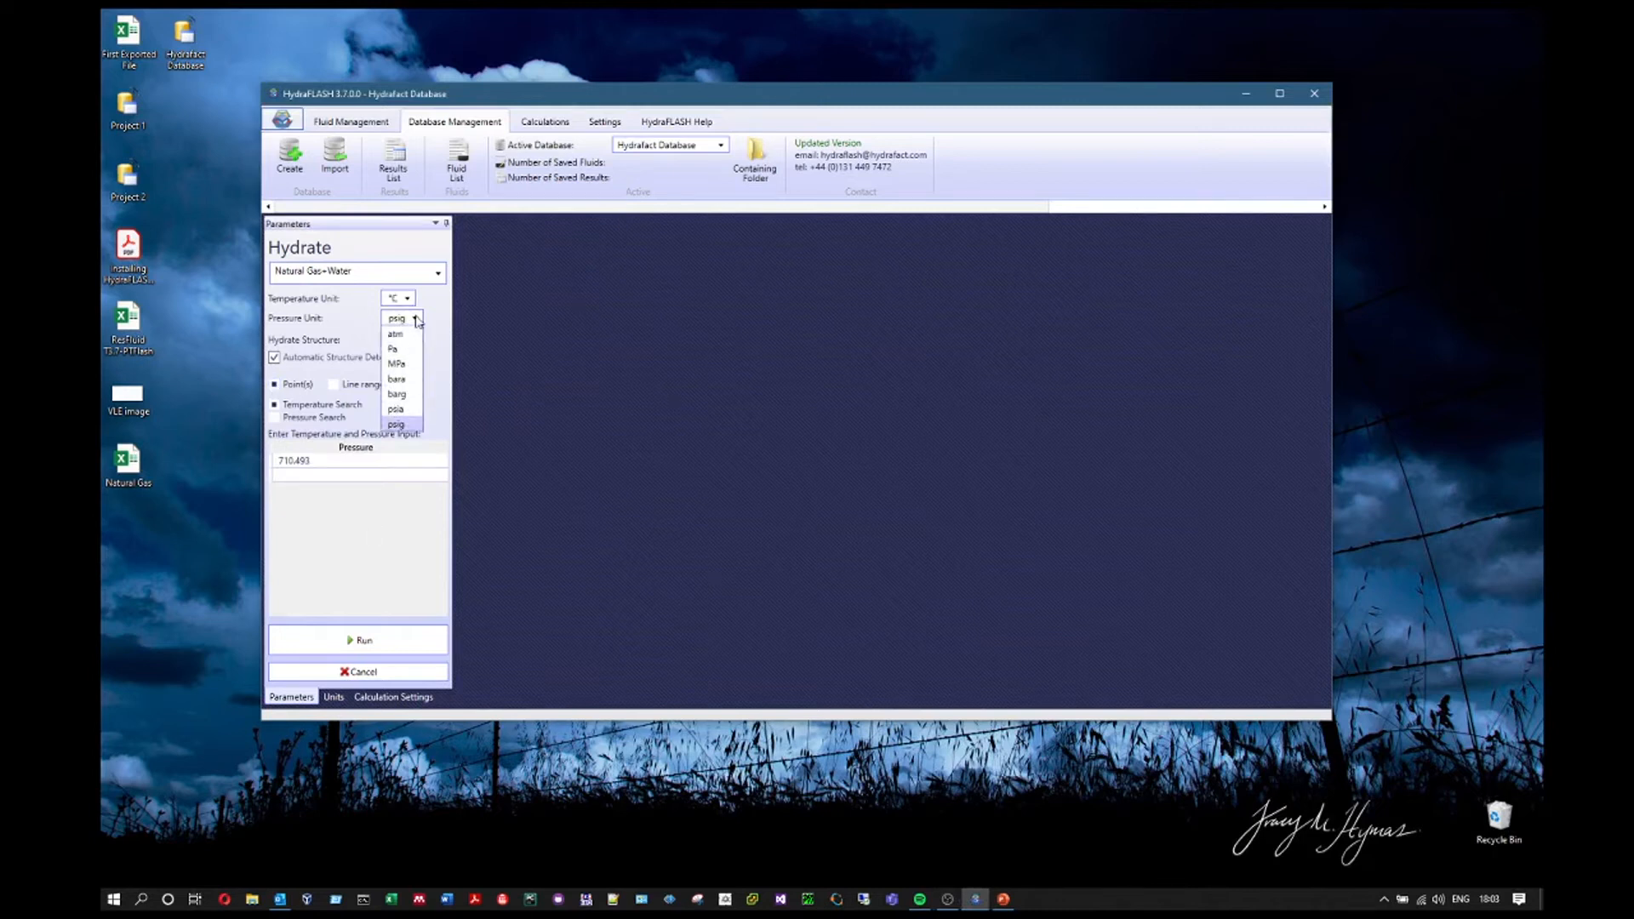
{"action": "left_click", "coordinate": [397, 379]}
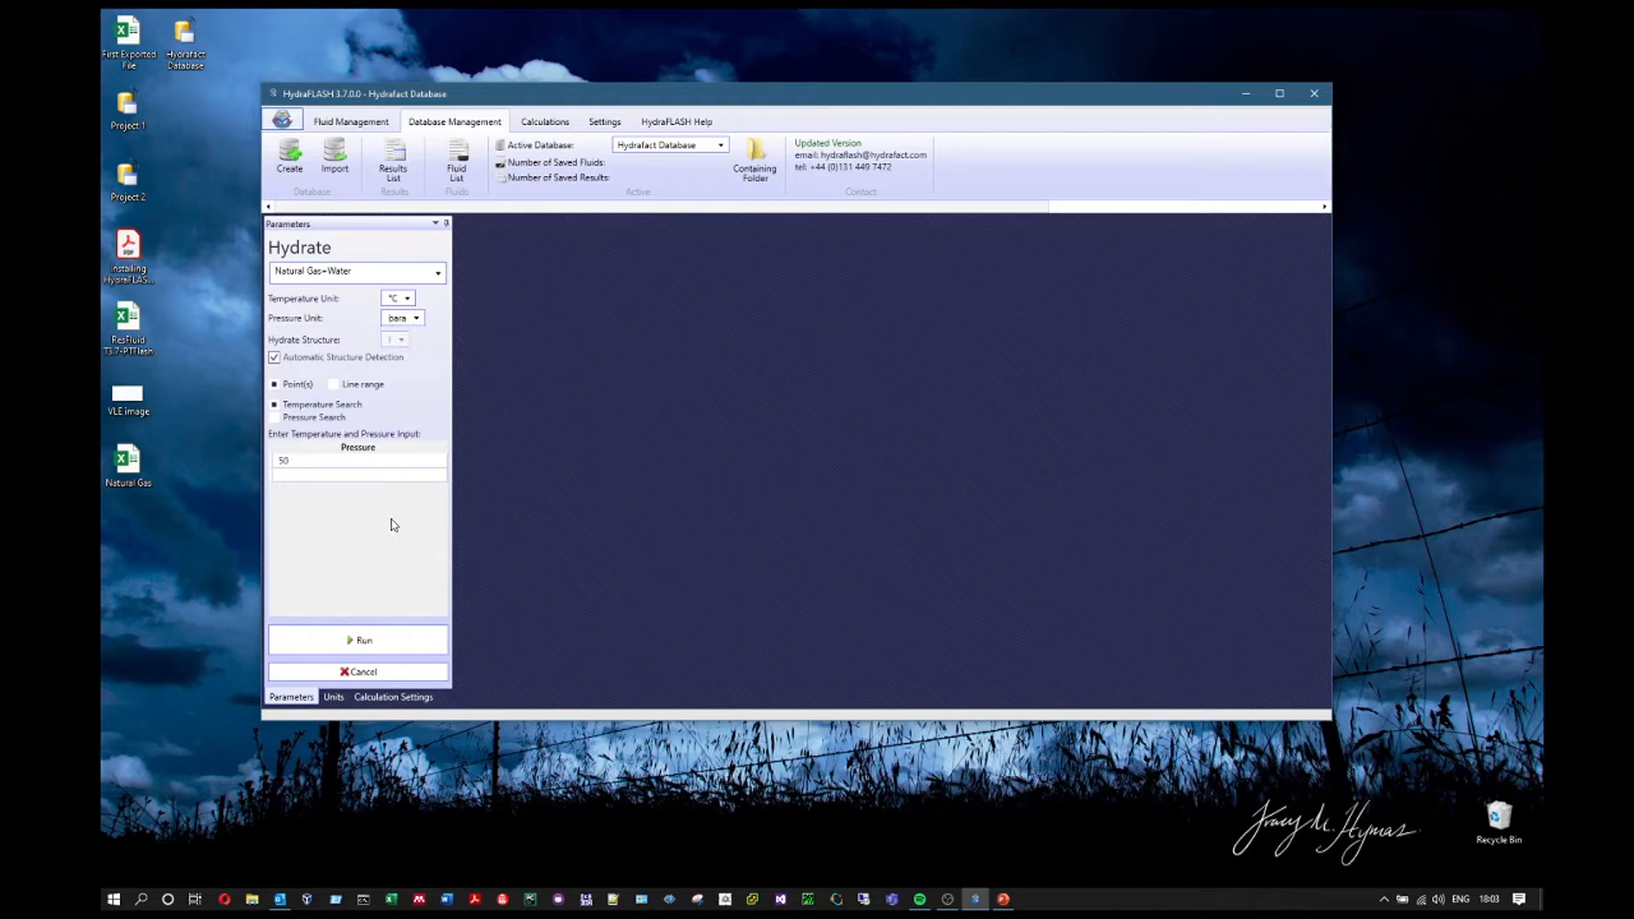
{"action": "left_click", "coordinate": [306, 420]}
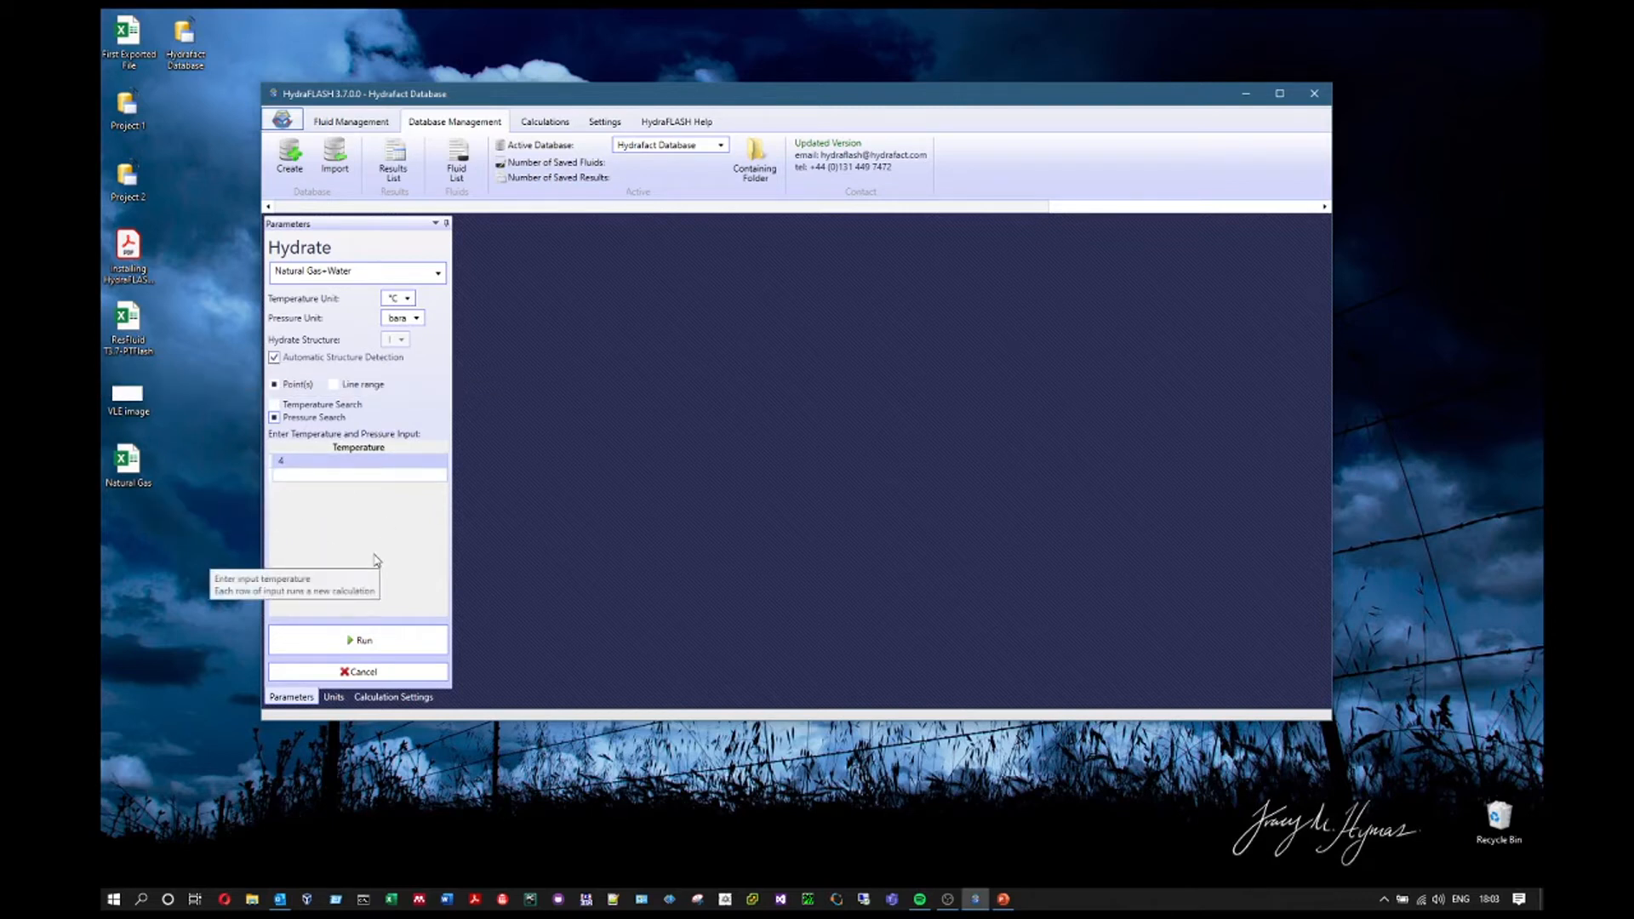
{"action": "left_click", "coordinate": [382, 640]}
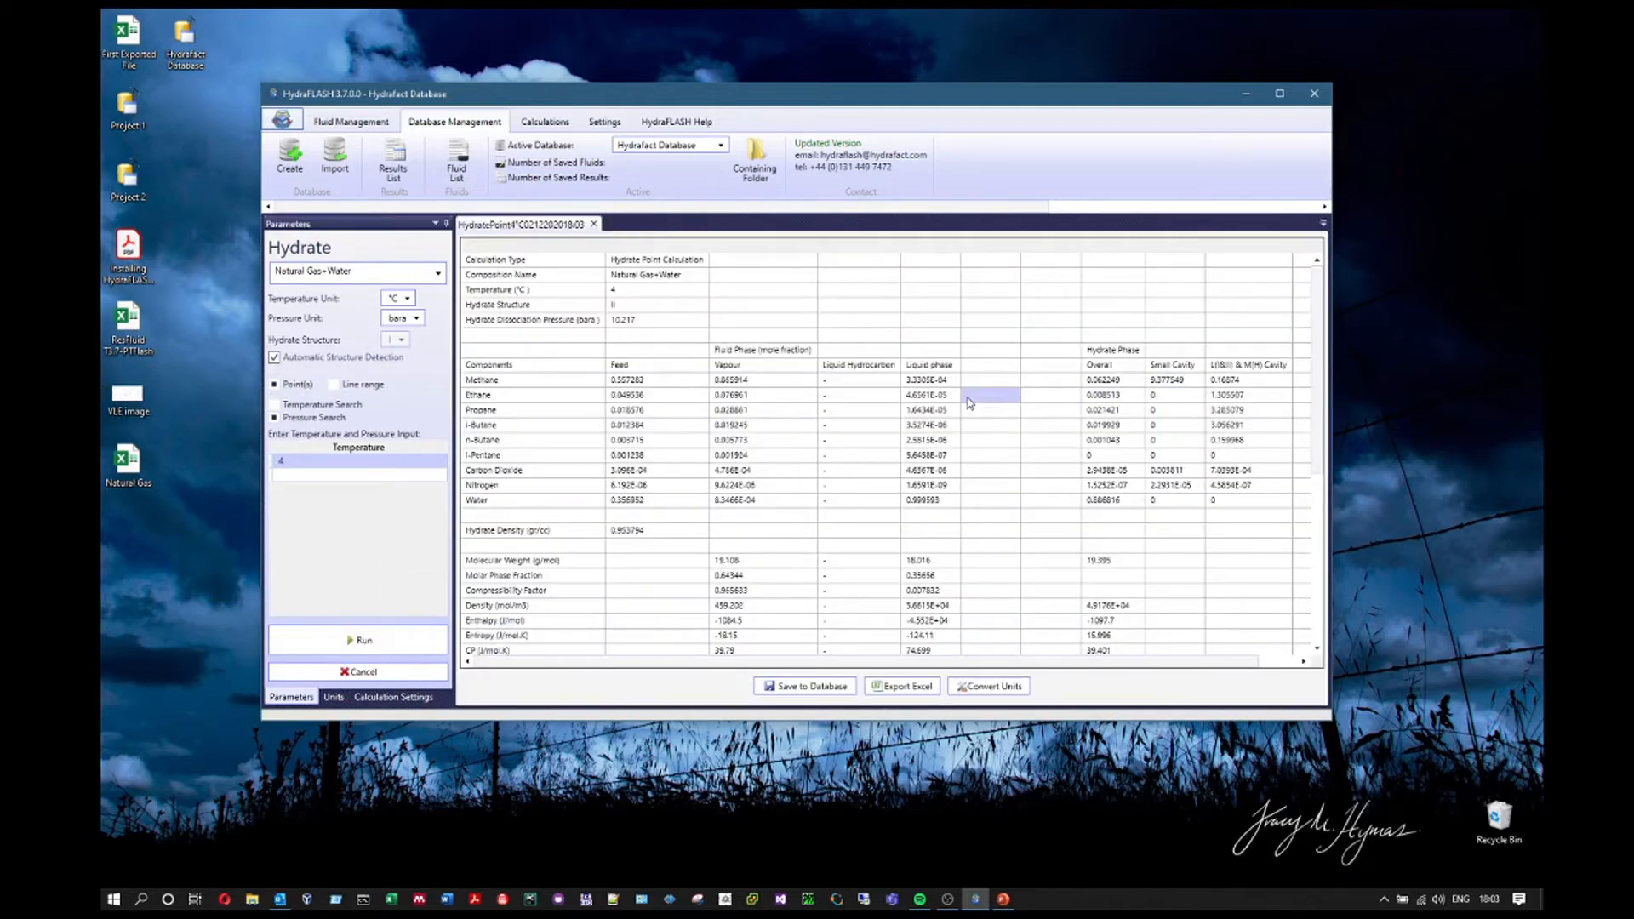
Examine the hydrate point result's summary: calculation type, composition, temperature, hydrate structure and dissociation pressure
{"action": "left_click_drag", "start_coordinate": [493, 260], "coordinate": [677, 334]}
{"action": "scroll", "coordinate": [792, 626], "scroll_direction": "down", "scroll_amount": 4}
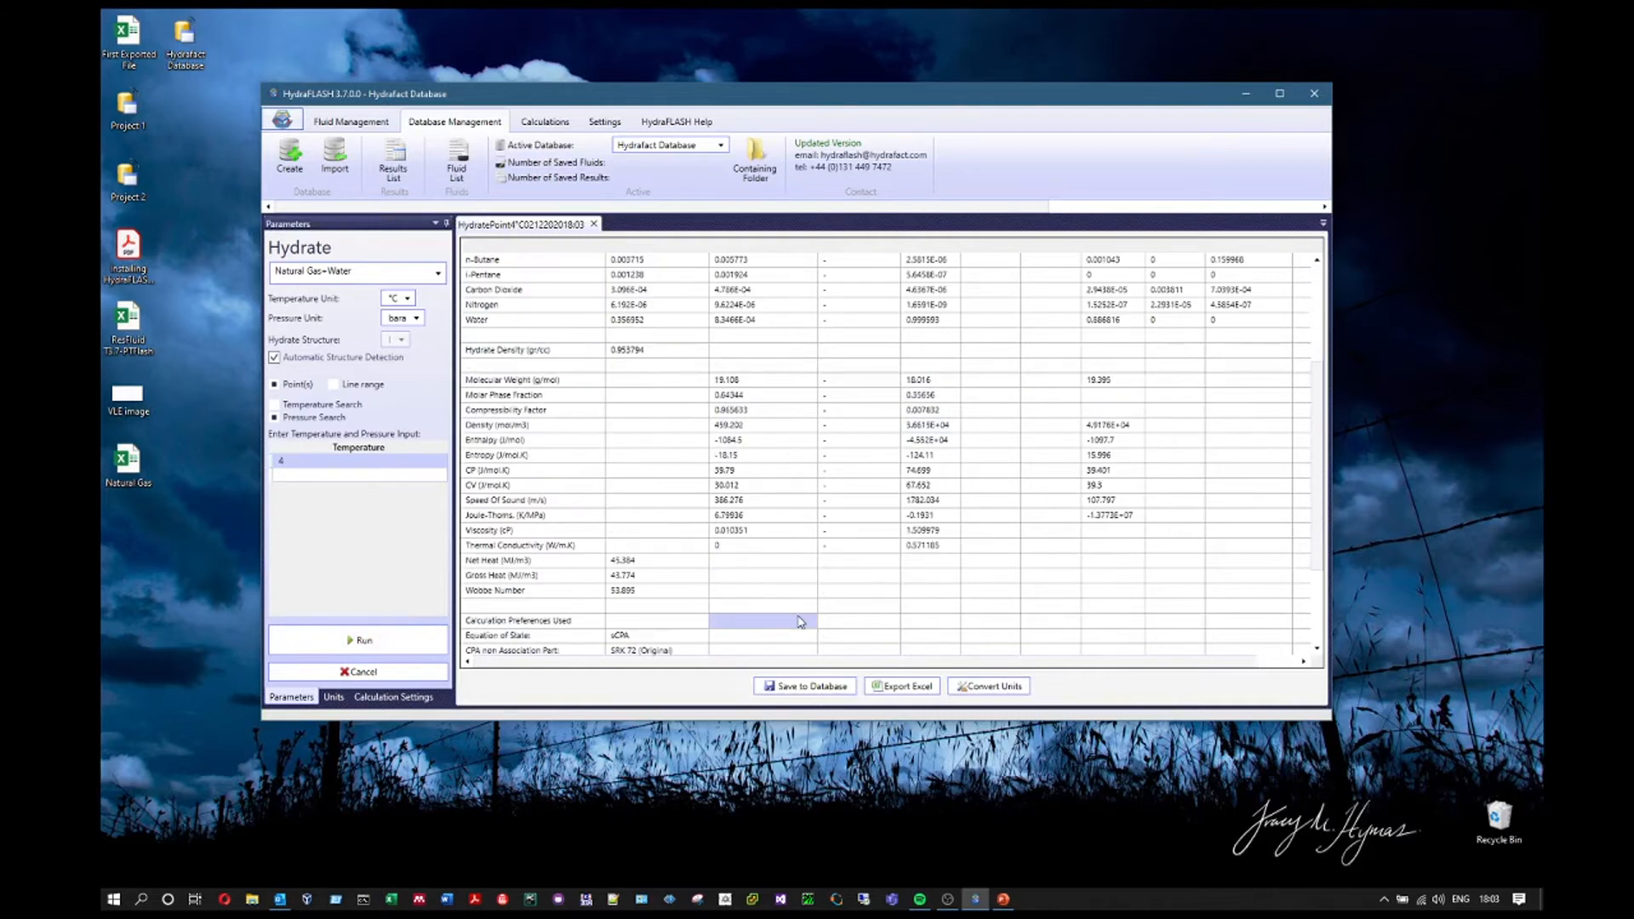
{"action": "scroll", "coordinate": [797, 622], "scroll_direction": "up", "scroll_amount": 4}
{"action": "left_click", "coordinate": [655, 377]}
{"action": "left_click", "coordinate": [501, 265]}
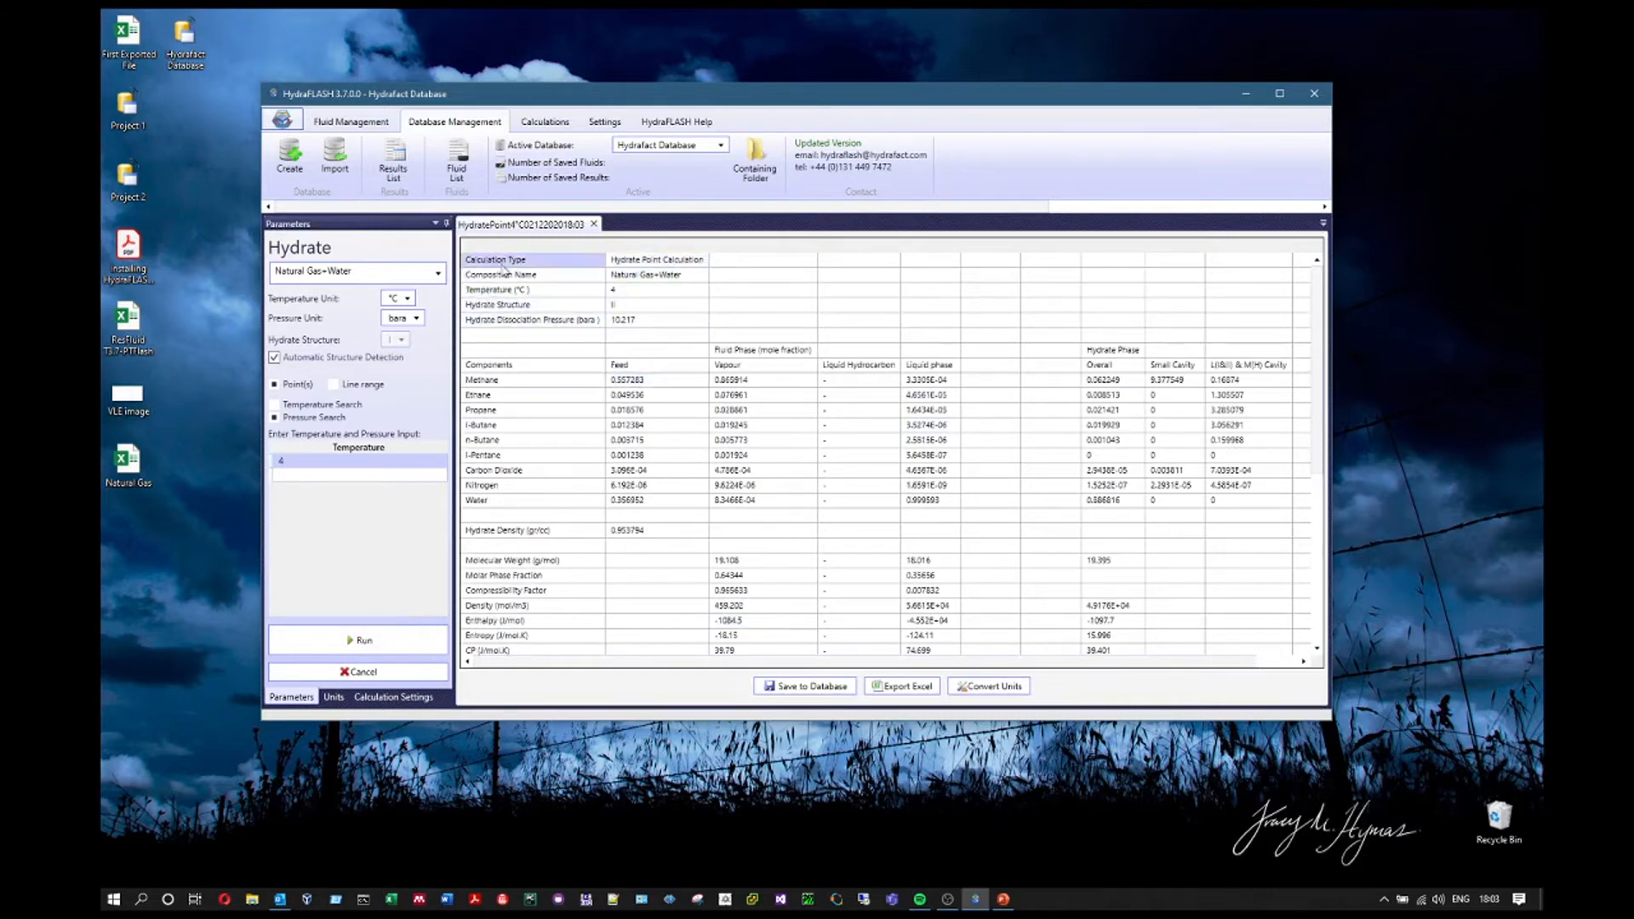
{"action": "left_click_drag", "start_coordinate": [502, 268], "coordinate": [700, 331]}
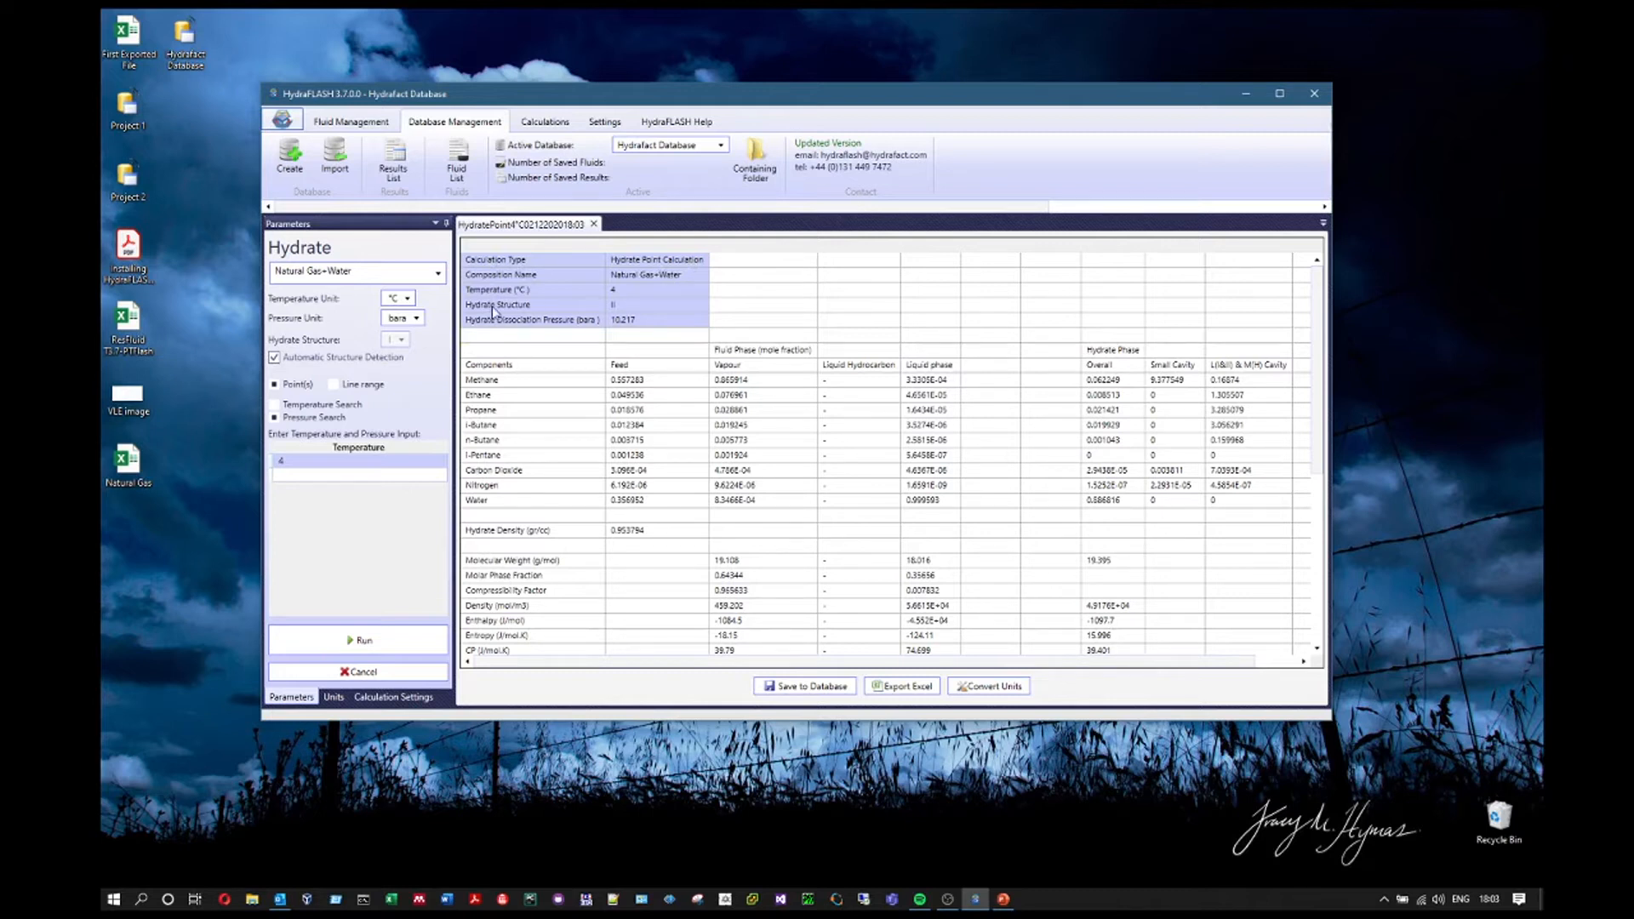
{"action": "left_click", "coordinate": [672, 306]}
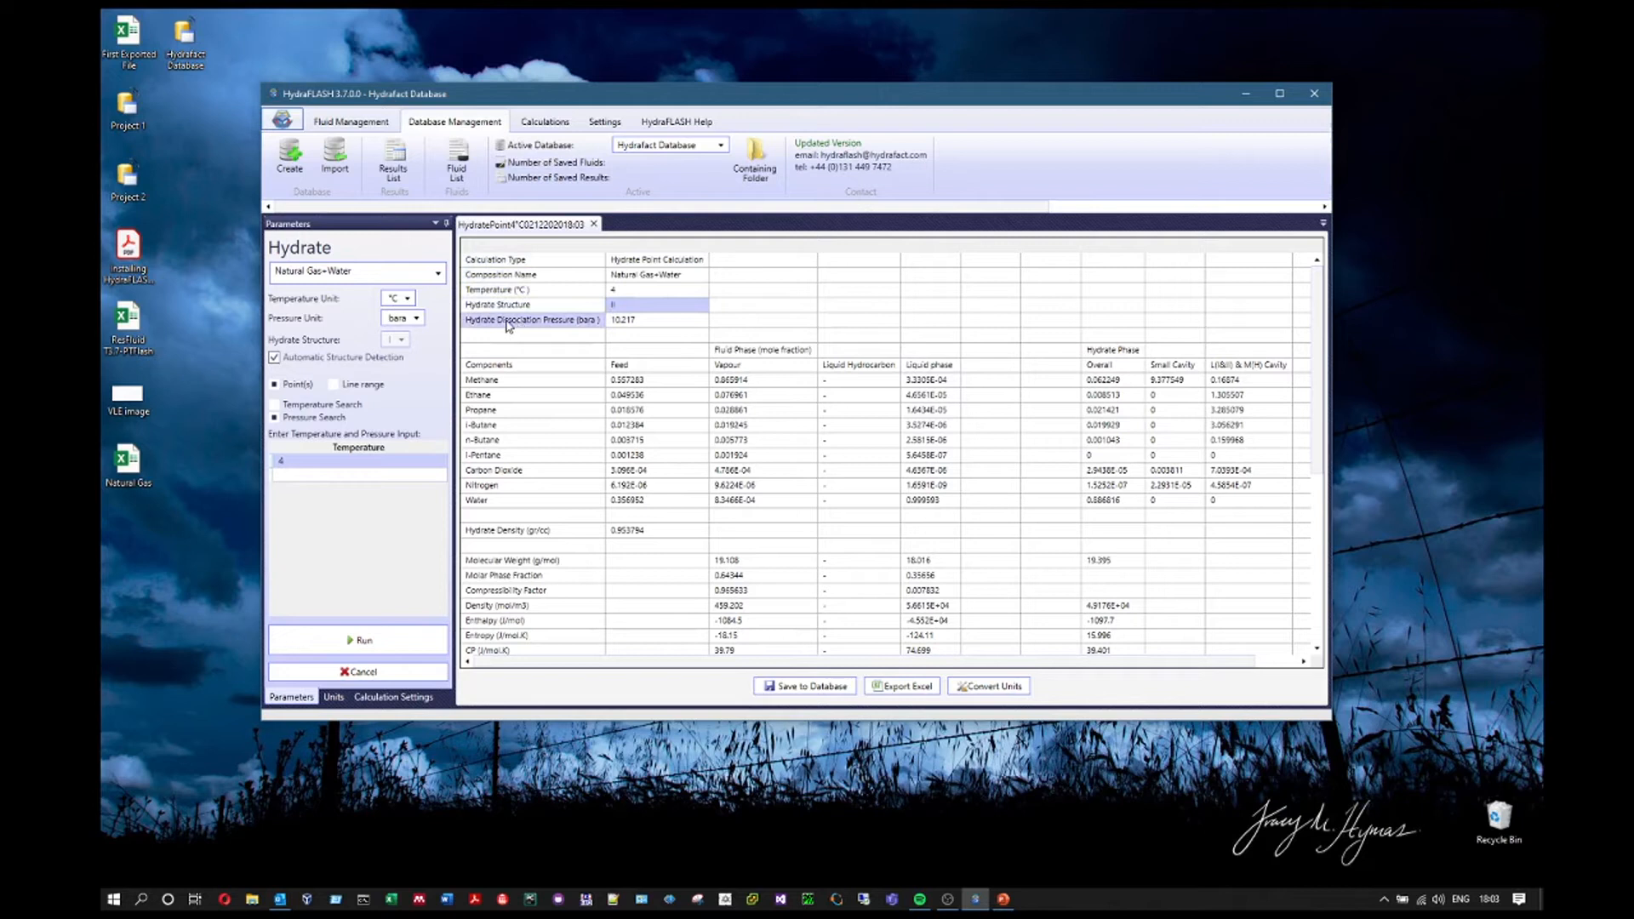
{"action": "left_click_drag", "start_coordinate": [509, 326], "coordinate": [659, 326]}
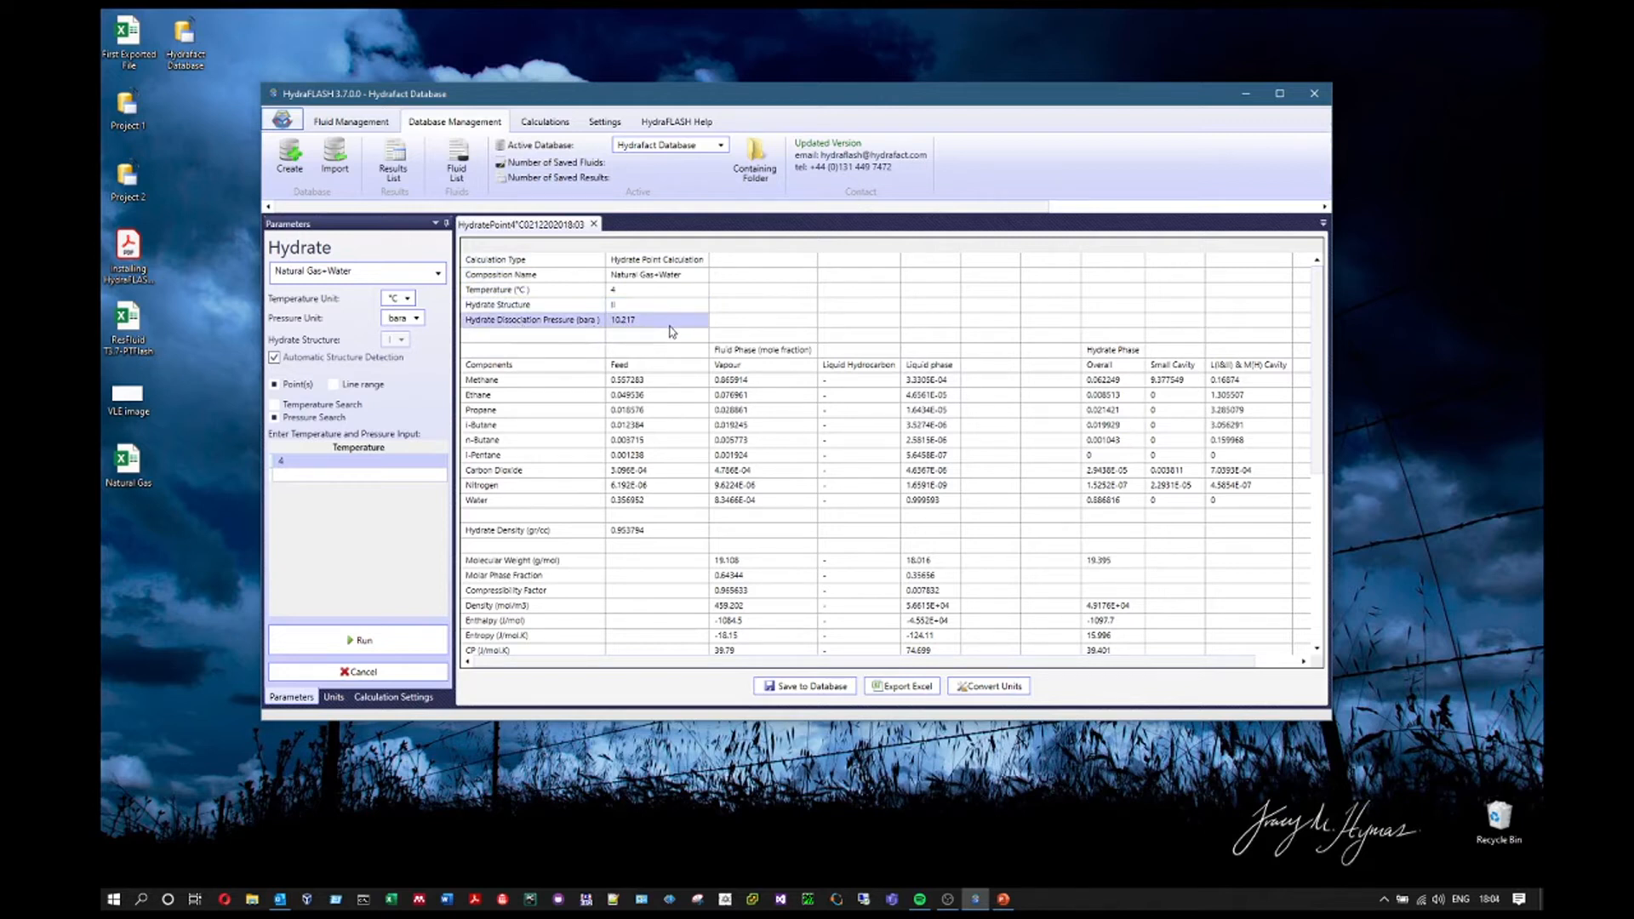
Review the component table's feed composition and the mole fractions in the vapour and liquid phases
{"action": "left_click_drag", "start_coordinate": [485, 350], "coordinate": [1265, 529]}
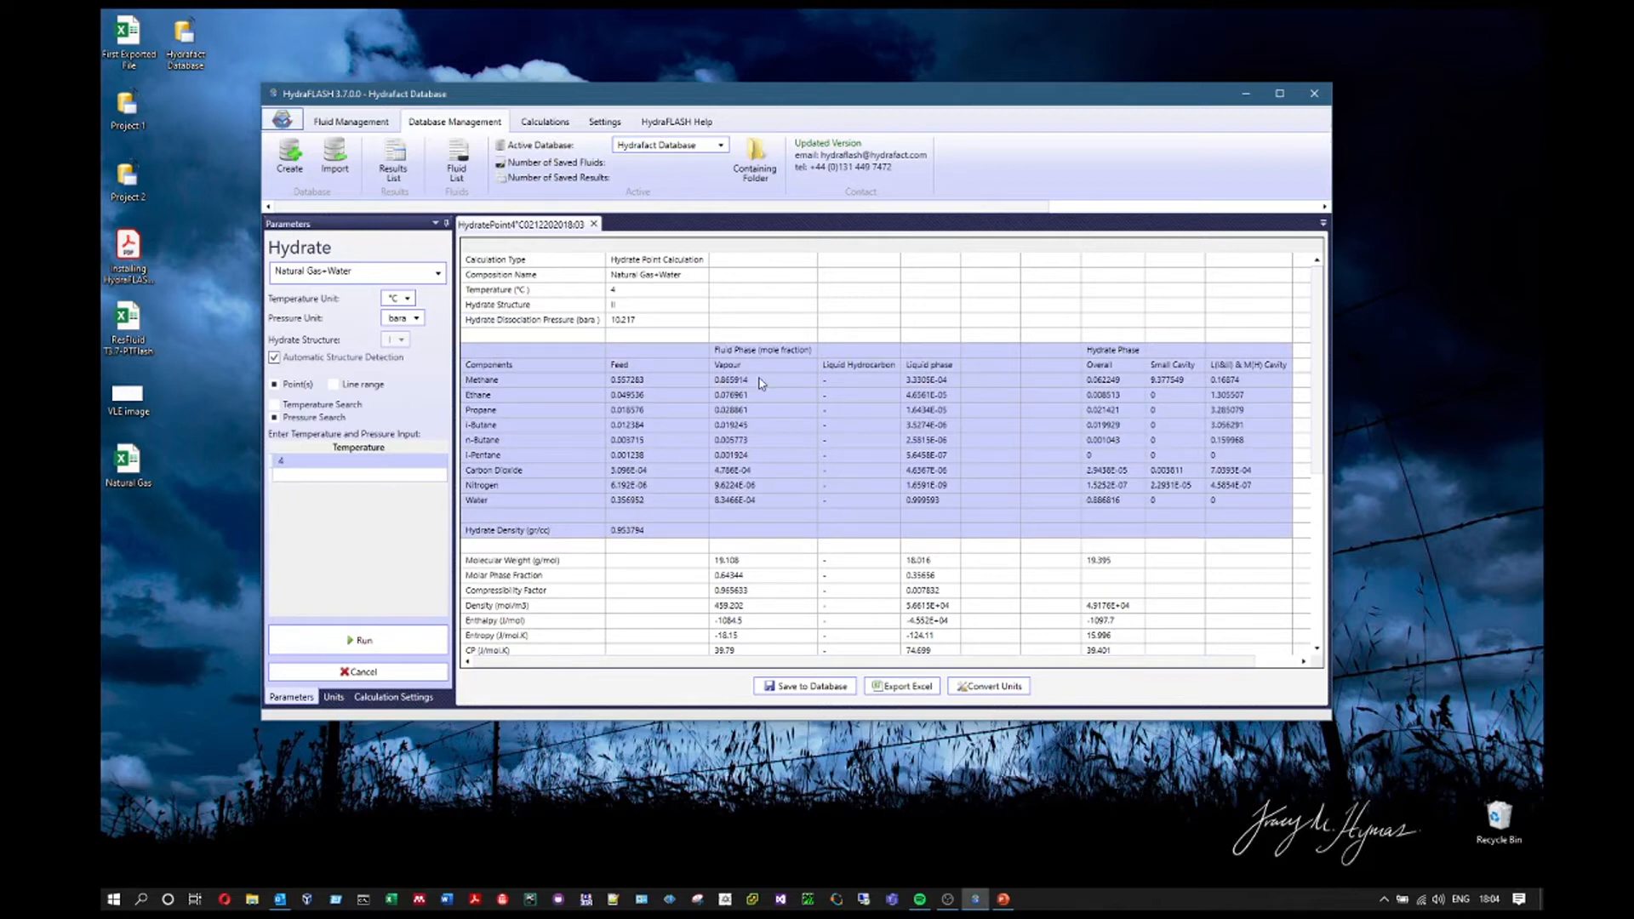
{"action": "left_click_drag", "start_coordinate": [762, 382], "coordinate": [835, 465]}
{"action": "left_click_drag", "start_coordinate": [928, 381], "coordinate": [935, 512]}
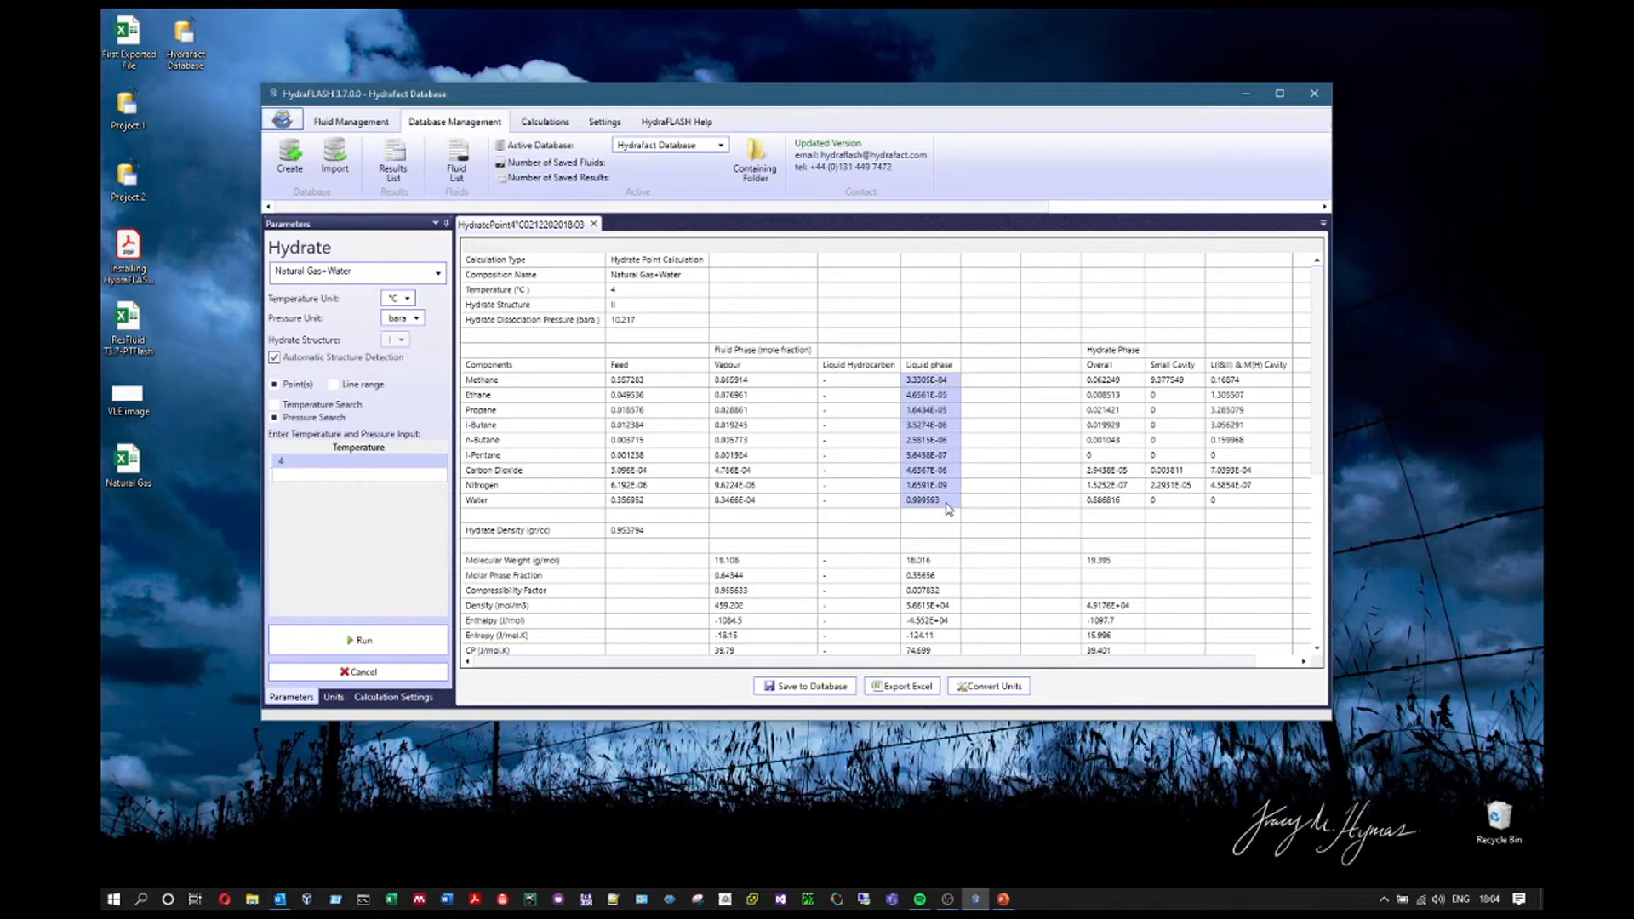
Examine the overall hydrate phase composition component by component, from methane to n-butane
{"action": "left_click_drag", "start_coordinate": [1042, 304], "coordinate": [1295, 585]}
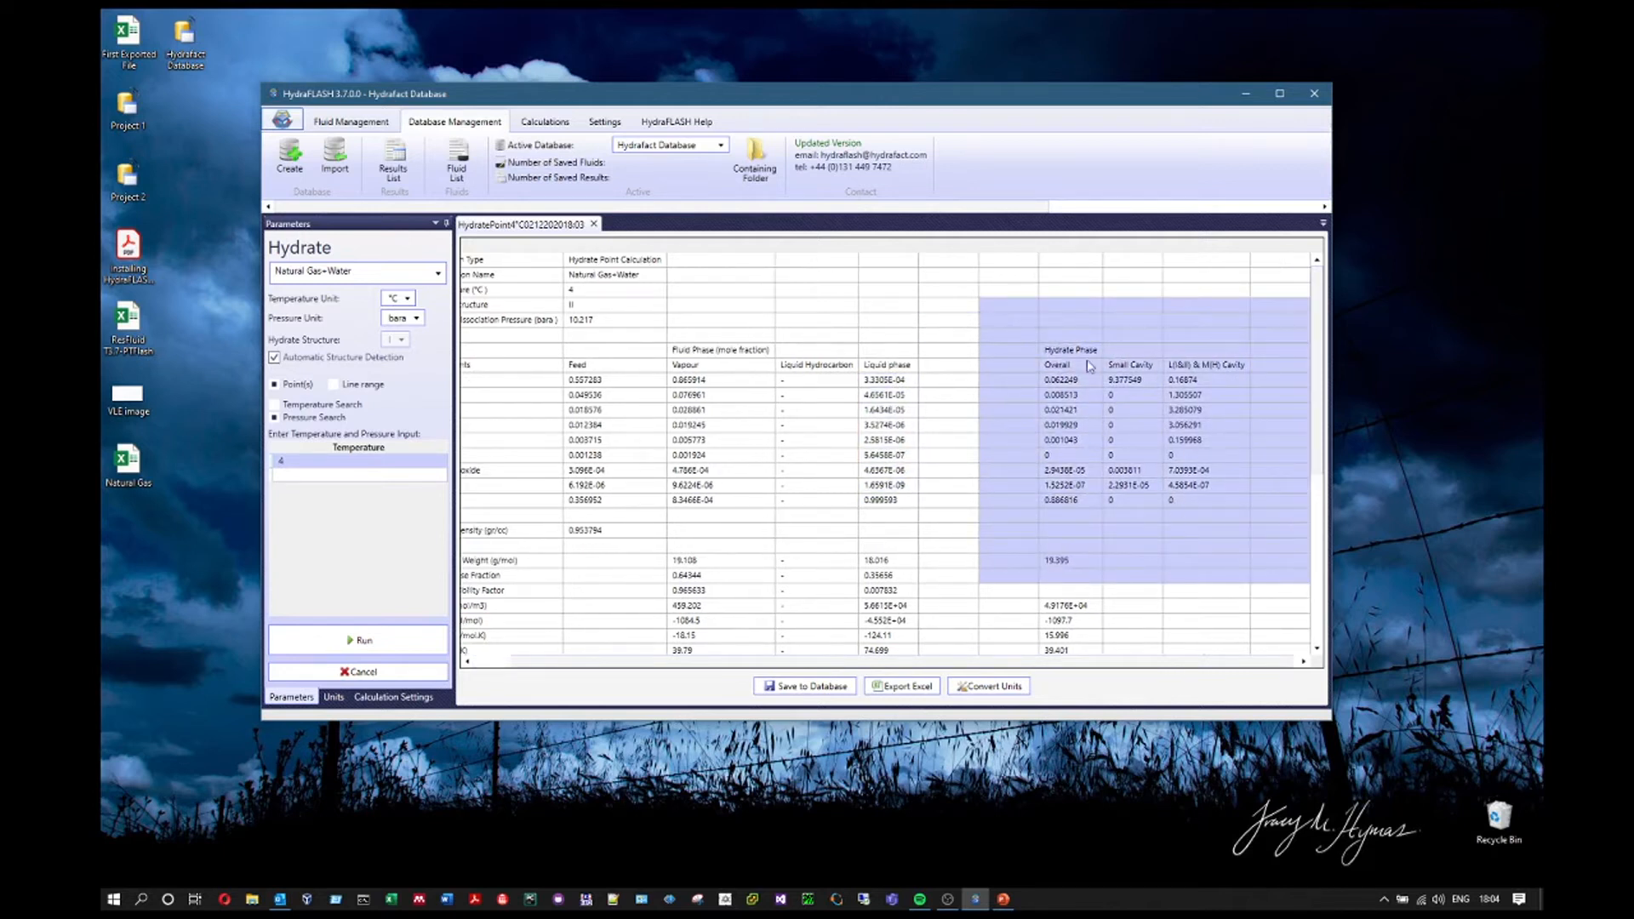
{"action": "left_click_drag", "start_coordinate": [1089, 366], "coordinate": [1079, 507]}
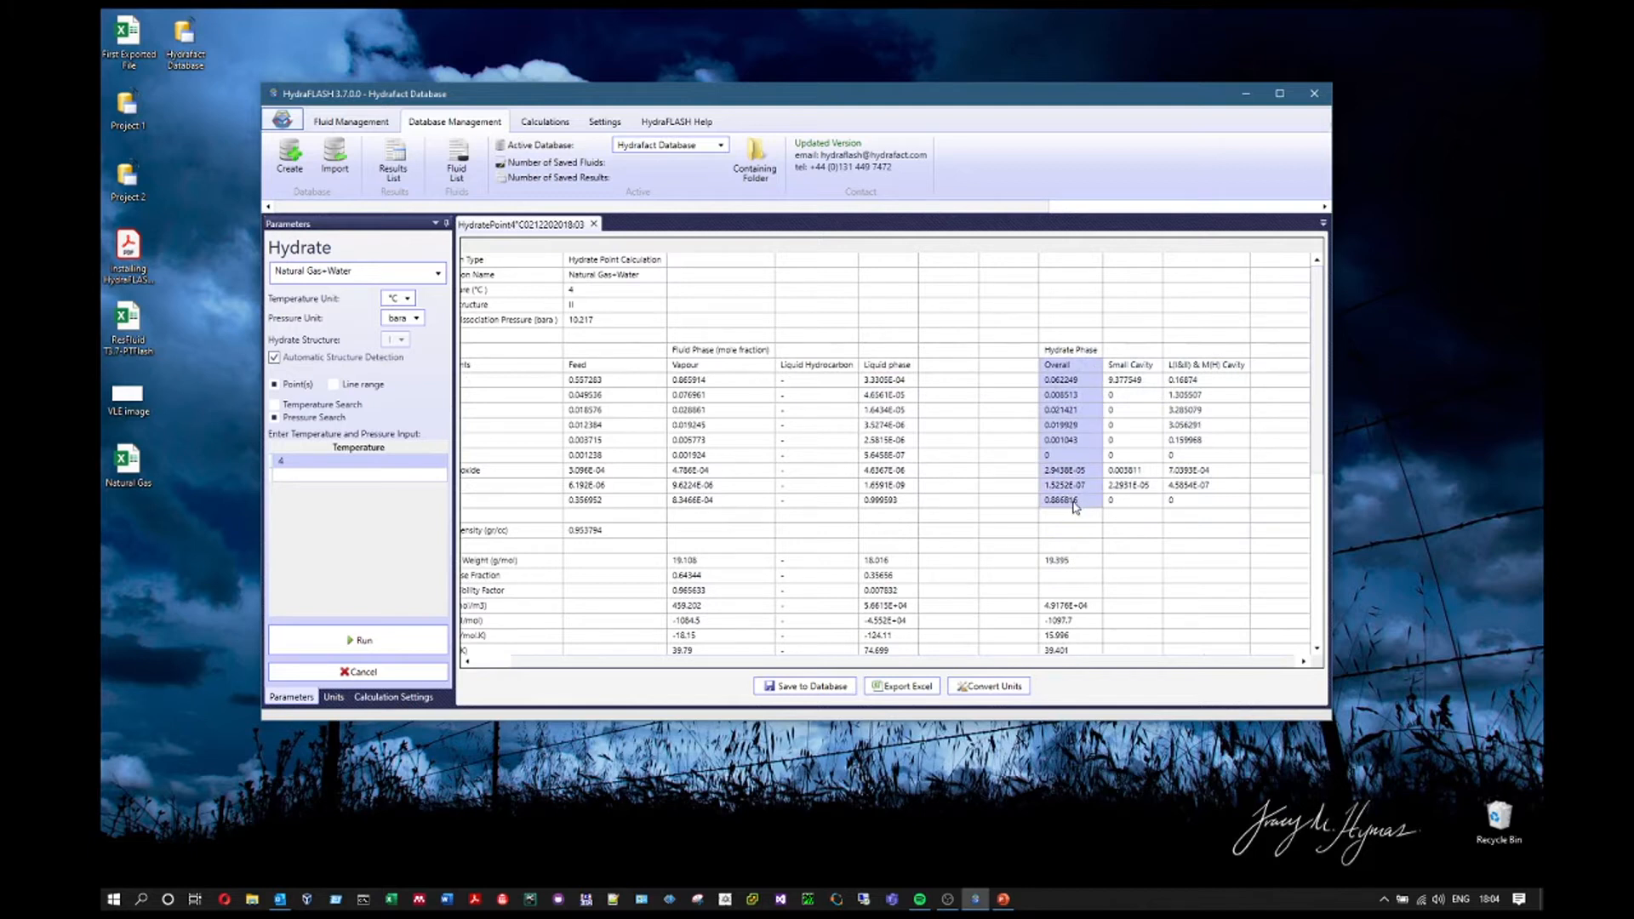
{"action": "left_click", "coordinate": [1073, 382]}
{"action": "left_click", "coordinate": [1075, 396]}
{"action": "left_click", "coordinate": [1075, 412]}
{"action": "left_click", "coordinate": [1076, 426]}
{"action": "left_click", "coordinate": [1077, 442]}
{"action": "left_click_drag", "start_coordinate": [1076, 443], "coordinate": [1079, 460]}
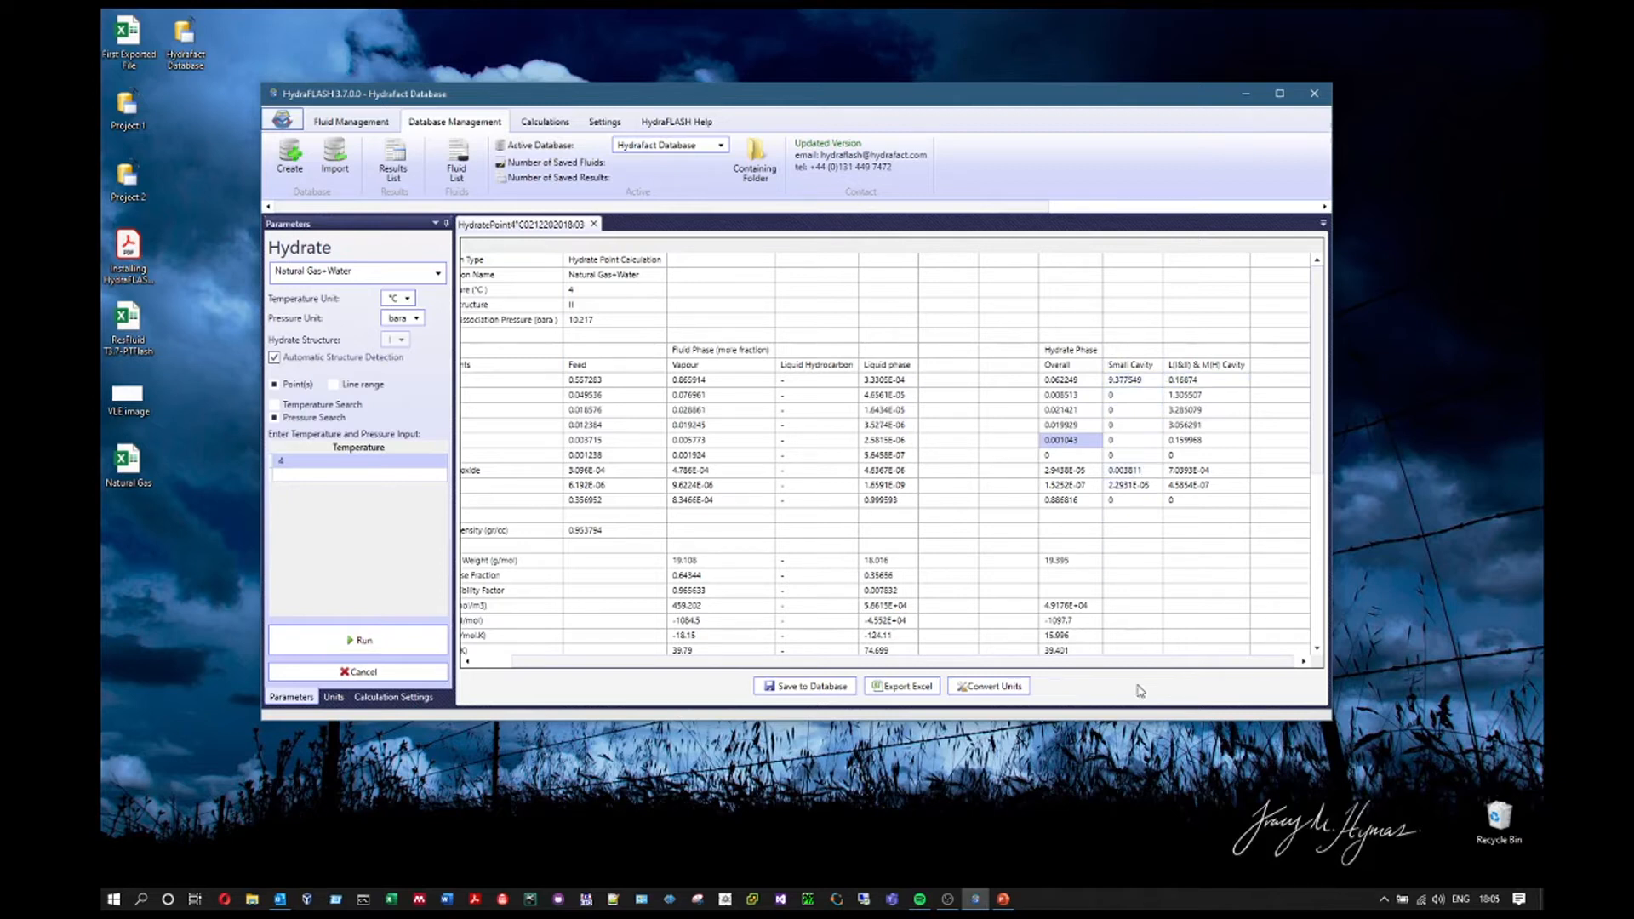
Compare how the components occupy the small and large cavities of the hydrate phase
{"action": "scroll", "coordinate": [1093, 666], "scroll_direction": "left", "scroll_amount": 2}
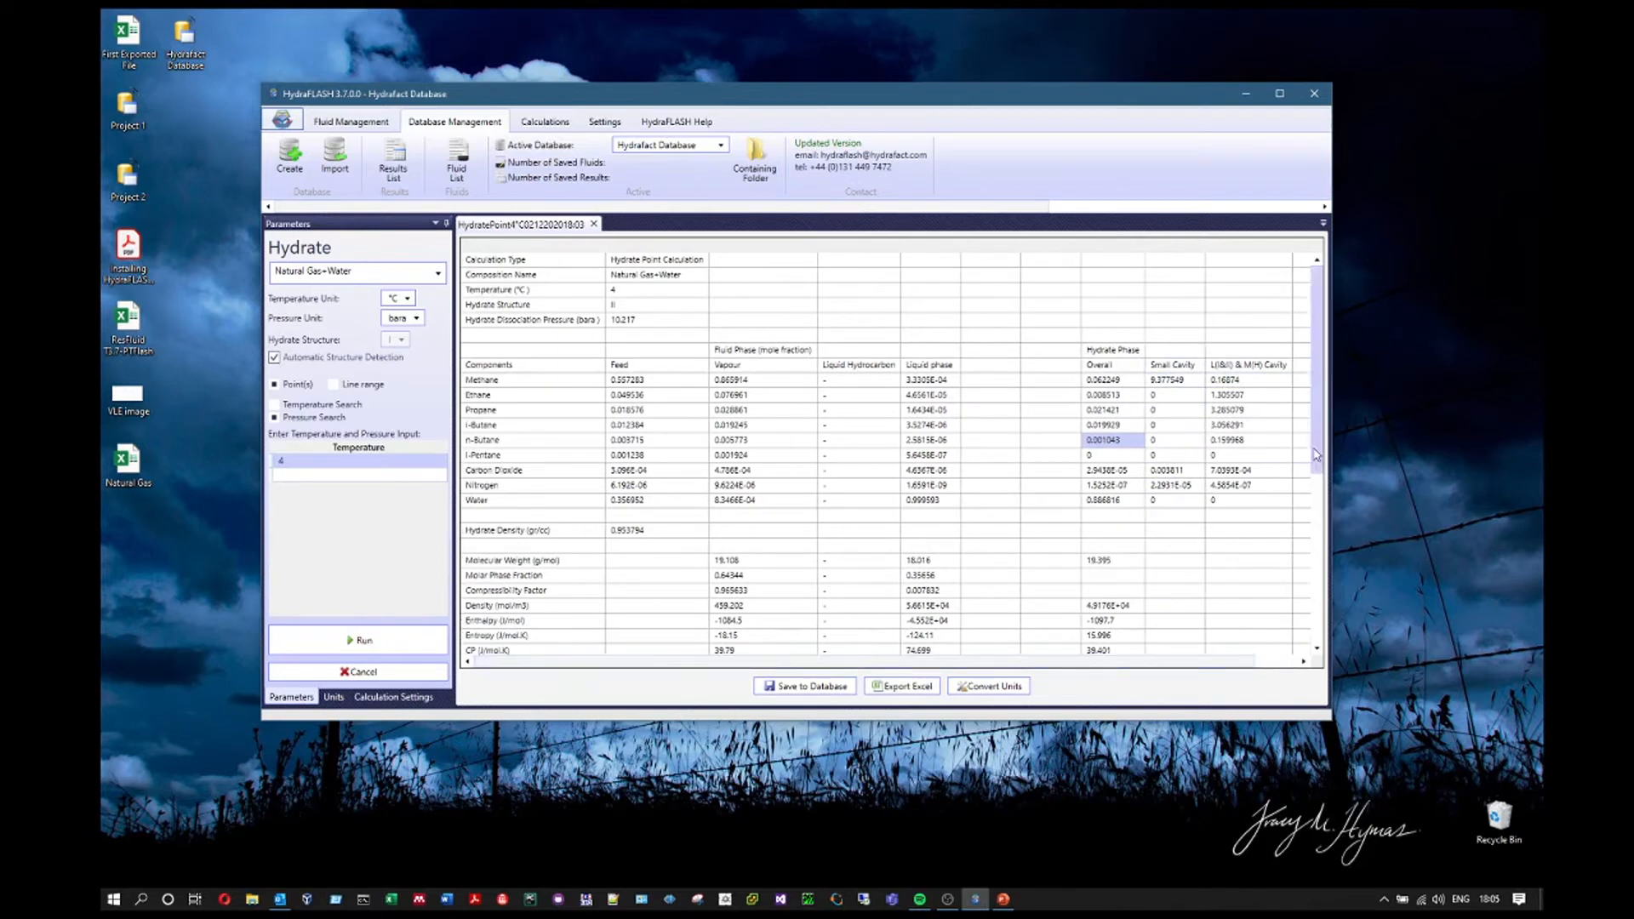
{"action": "left_click_drag", "start_coordinate": [1199, 474], "coordinate": [1198, 480]}
{"action": "left_click", "coordinate": [1185, 384]}
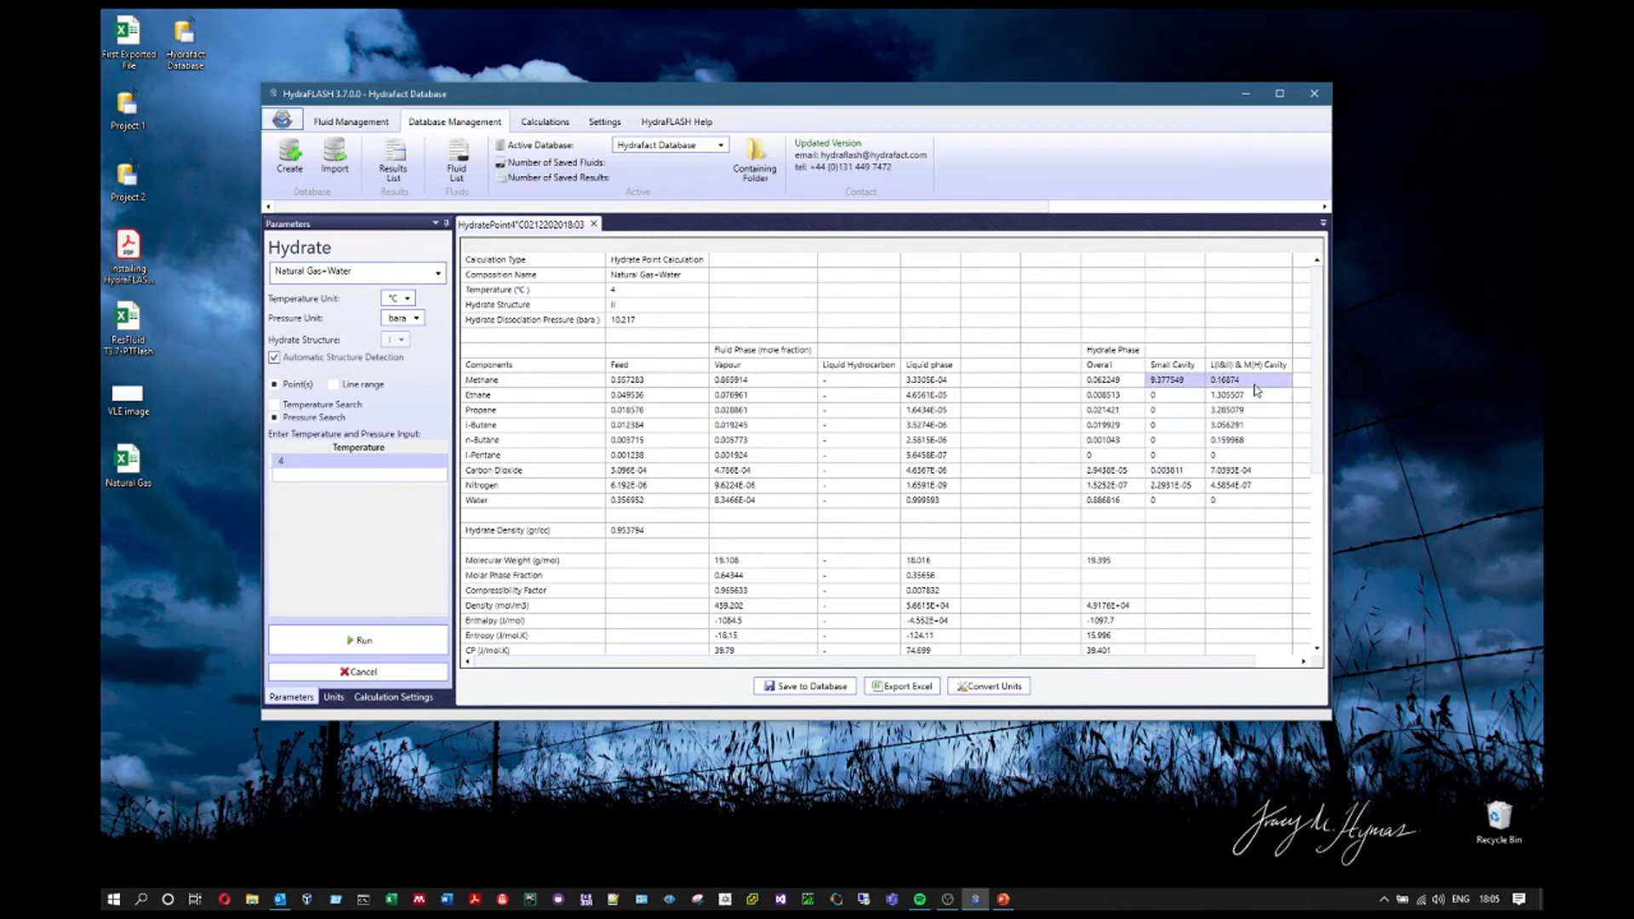
{"action": "left_click_drag", "start_coordinate": [1255, 386], "coordinate": [1261, 447]}
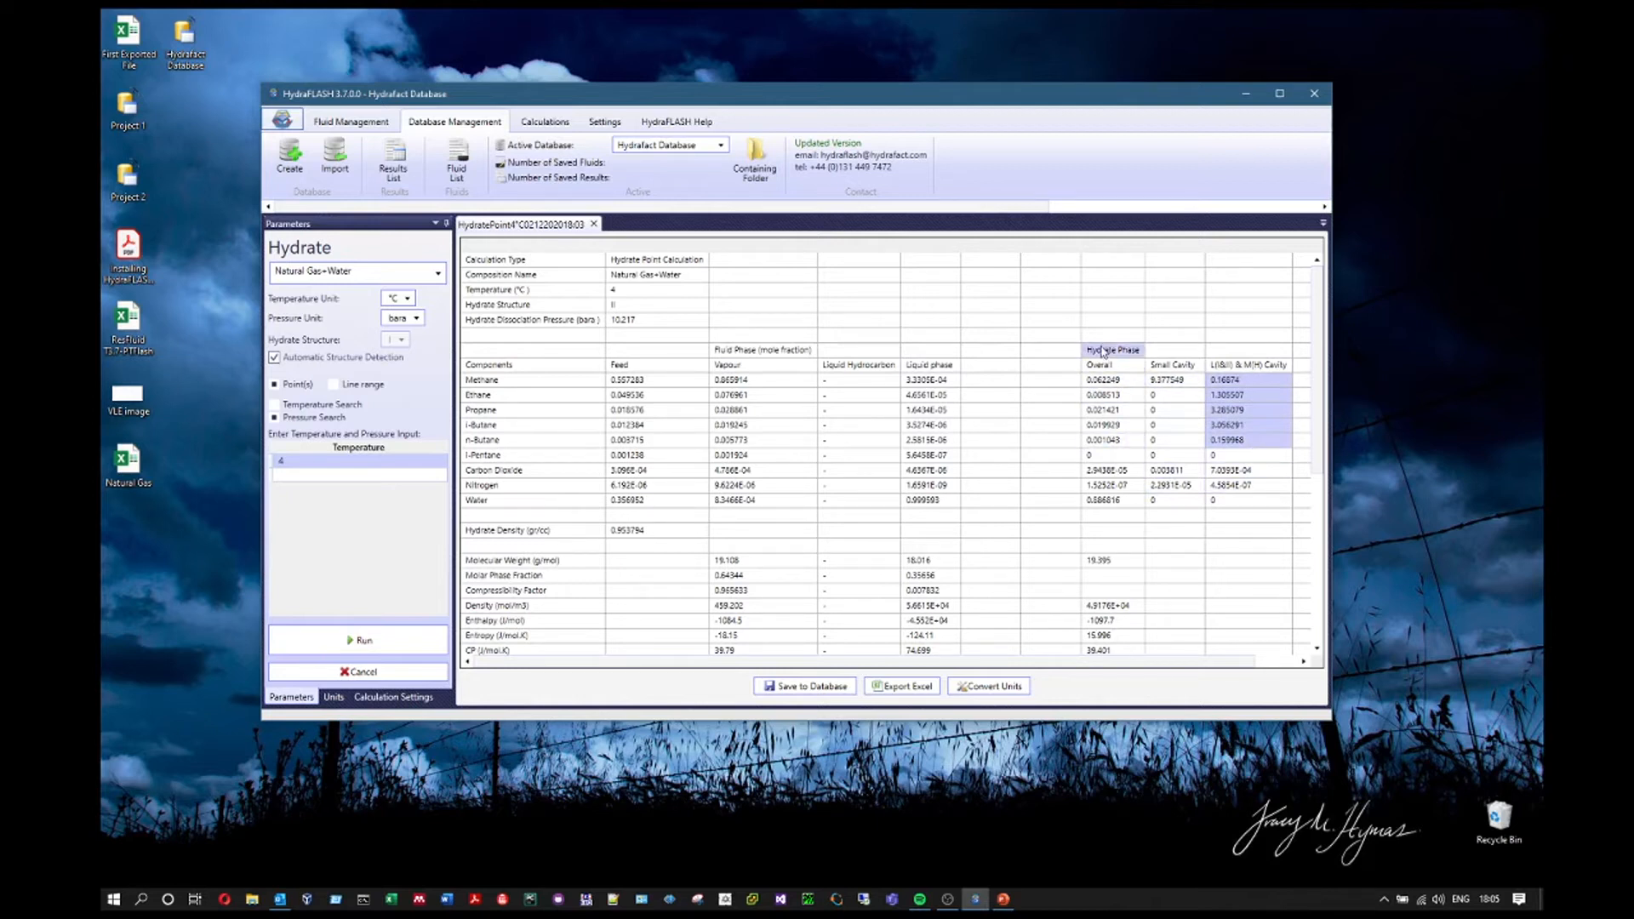
{"action": "left_click_drag", "start_coordinate": [1070, 294], "coordinate": [1261, 521]}
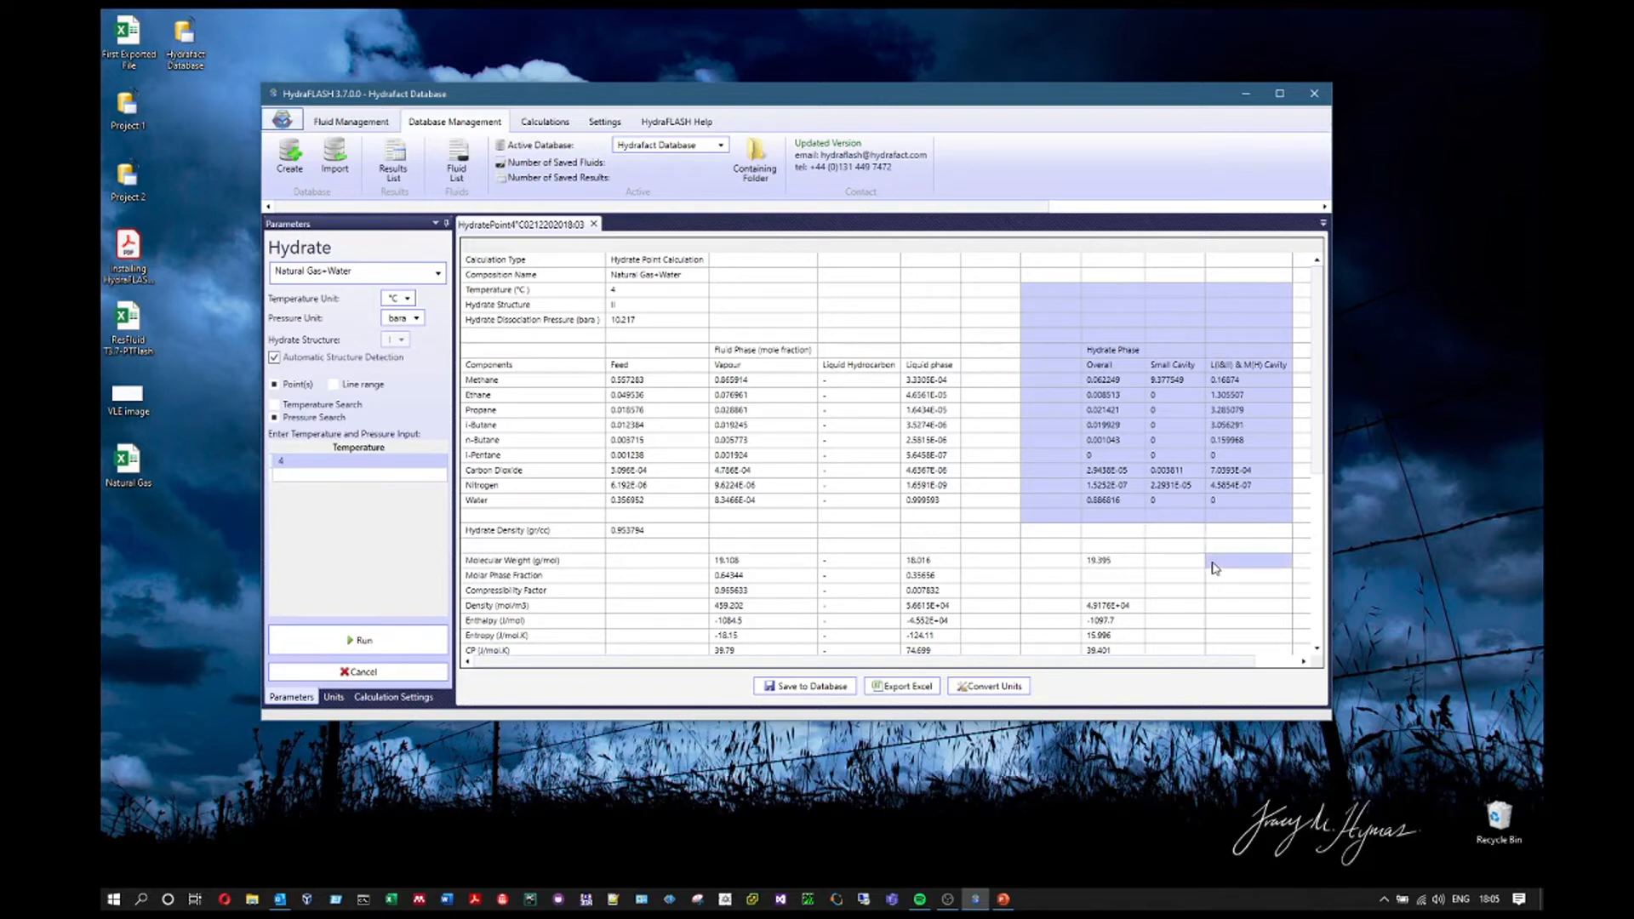
Review the physical properties of each phase, including density, heat capacity, speed of sound, viscosity and thermal conductivity
{"action": "left_click", "coordinate": [1064, 546]}
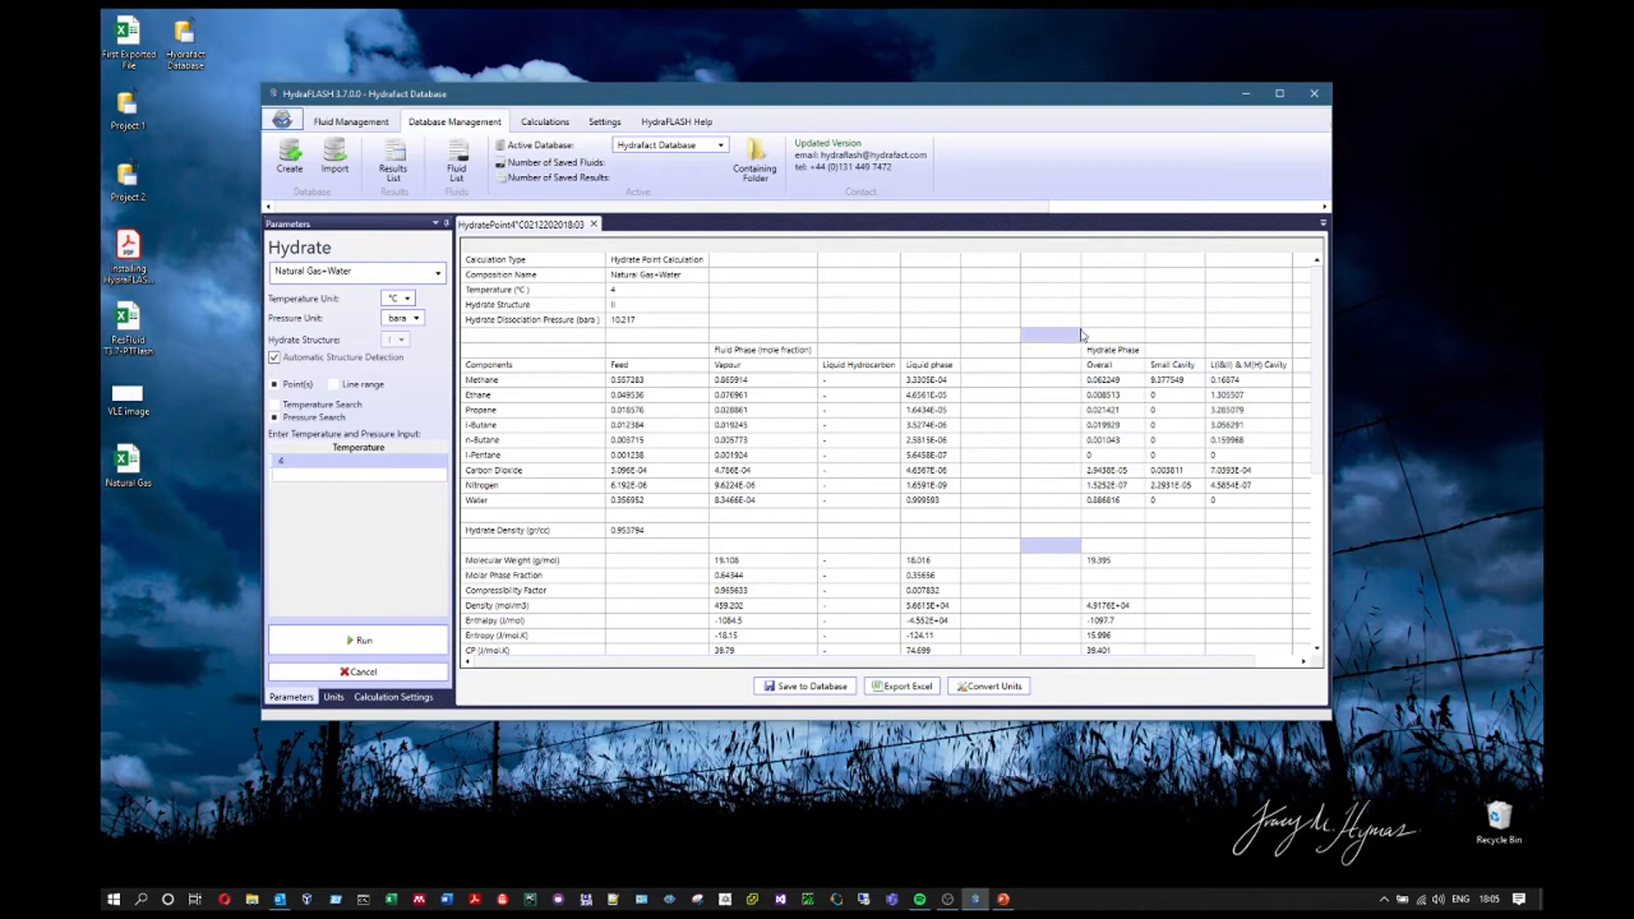
{"action": "scroll", "coordinate": [1165, 557], "scroll_direction": "down", "scroll_amount": 2}
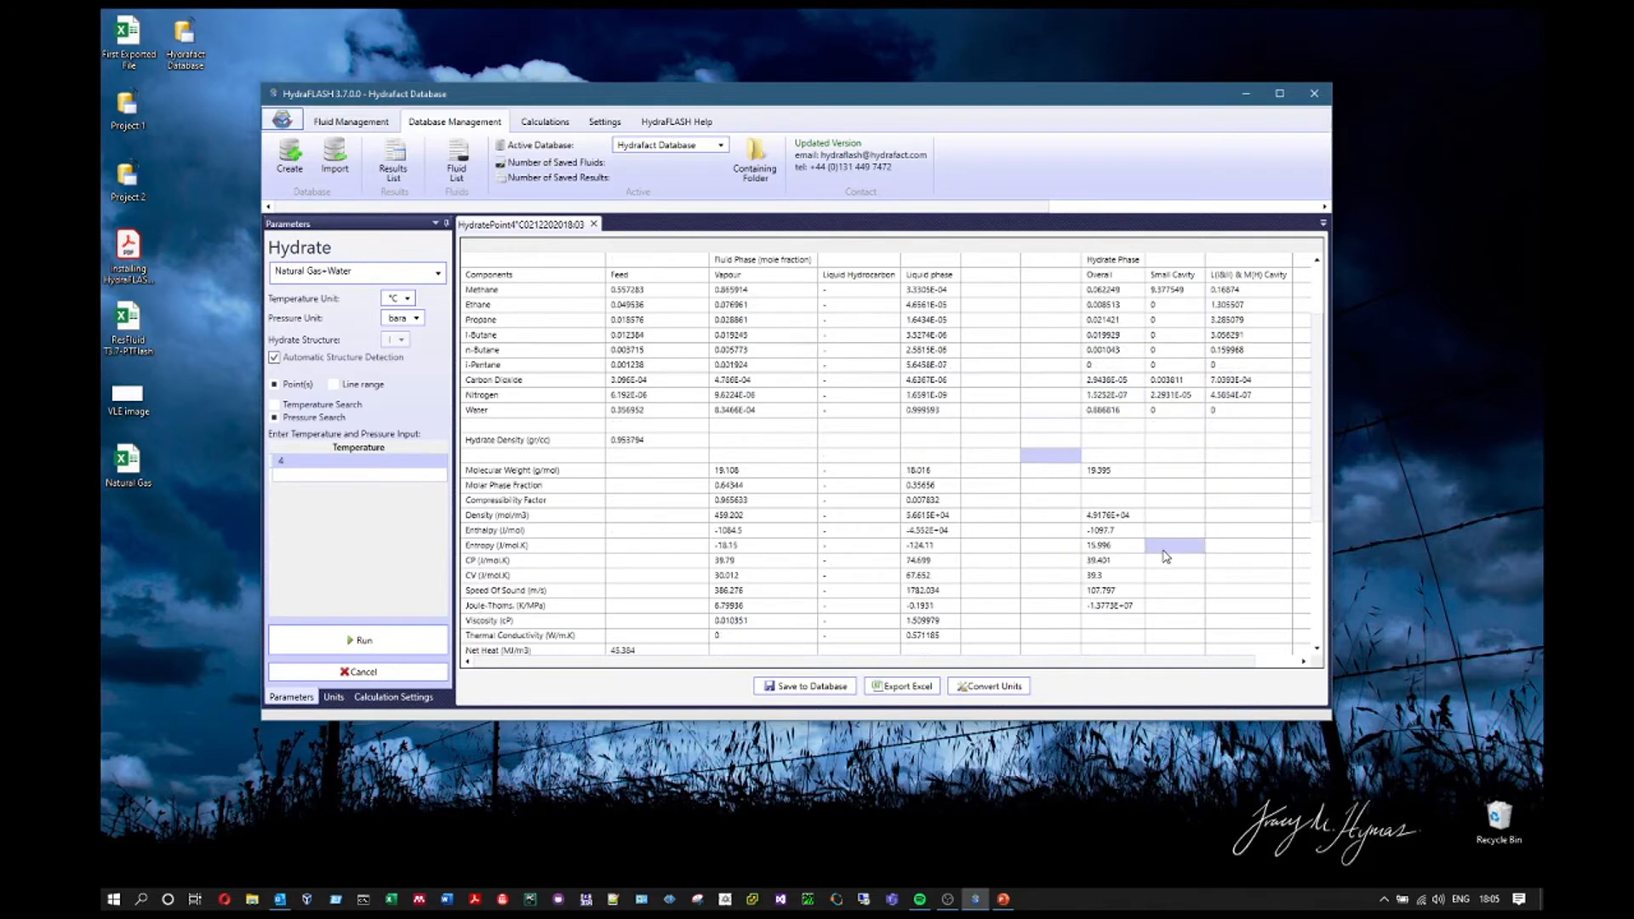
{"action": "left_click_drag", "start_coordinate": [519, 470], "coordinate": [1118, 644]}
{"action": "scroll", "coordinate": [1117, 644], "scroll_direction": "down", "scroll_amount": 2}
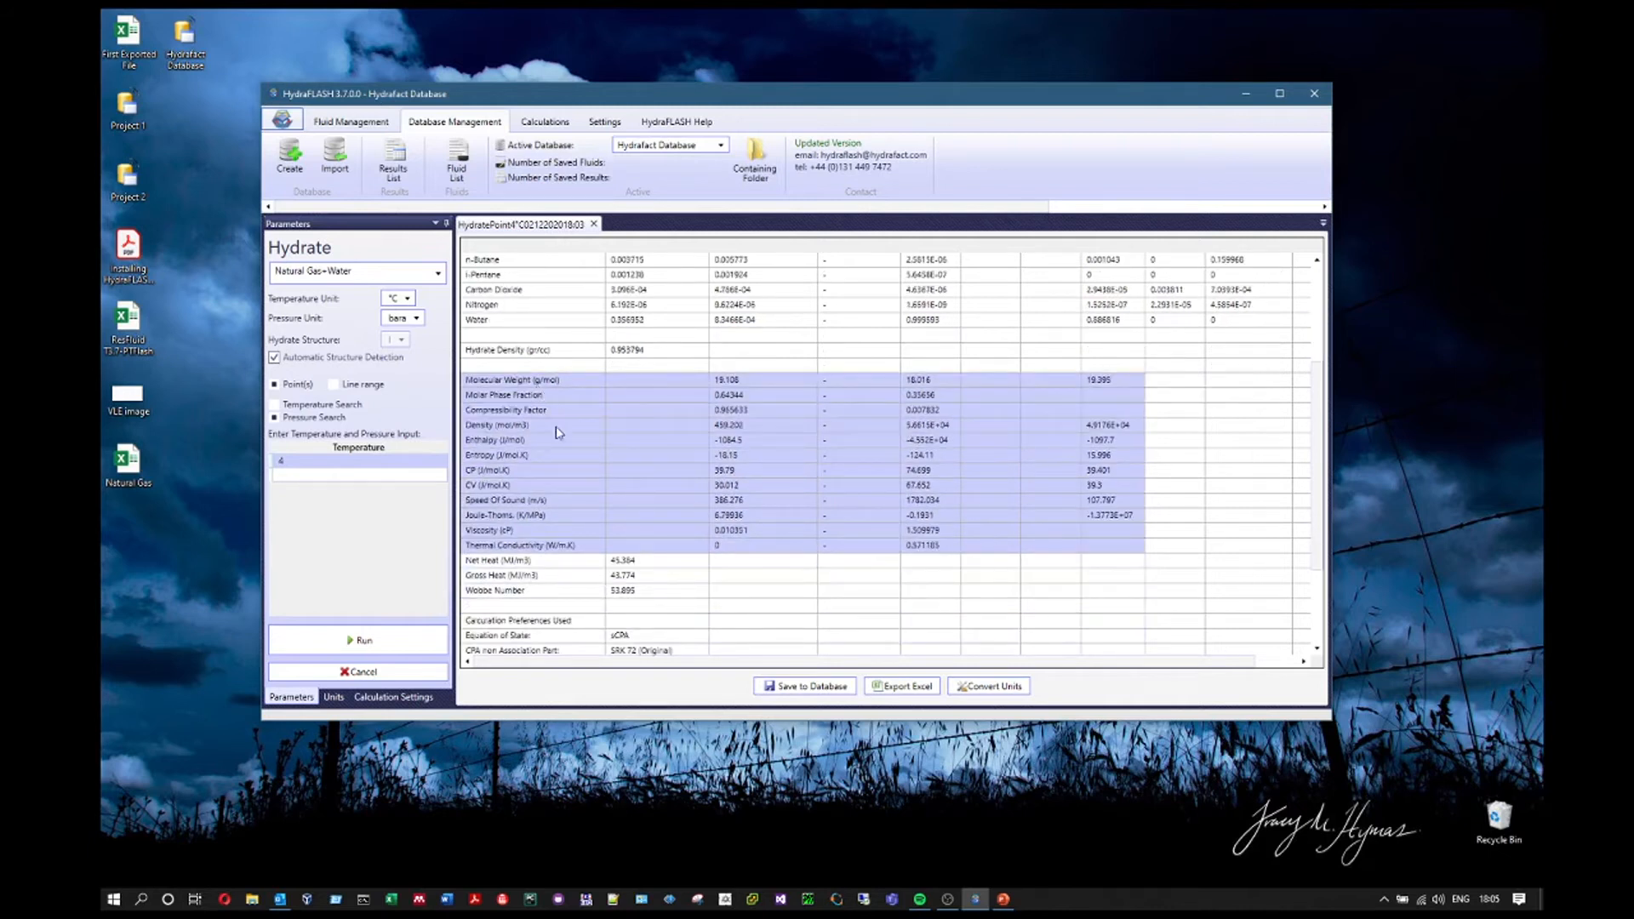
{"action": "left_click", "coordinate": [494, 427]}
{"action": "left_click", "coordinate": [512, 471], "text": "ctrl"}
{"action": "left_click", "coordinate": [512, 474]}
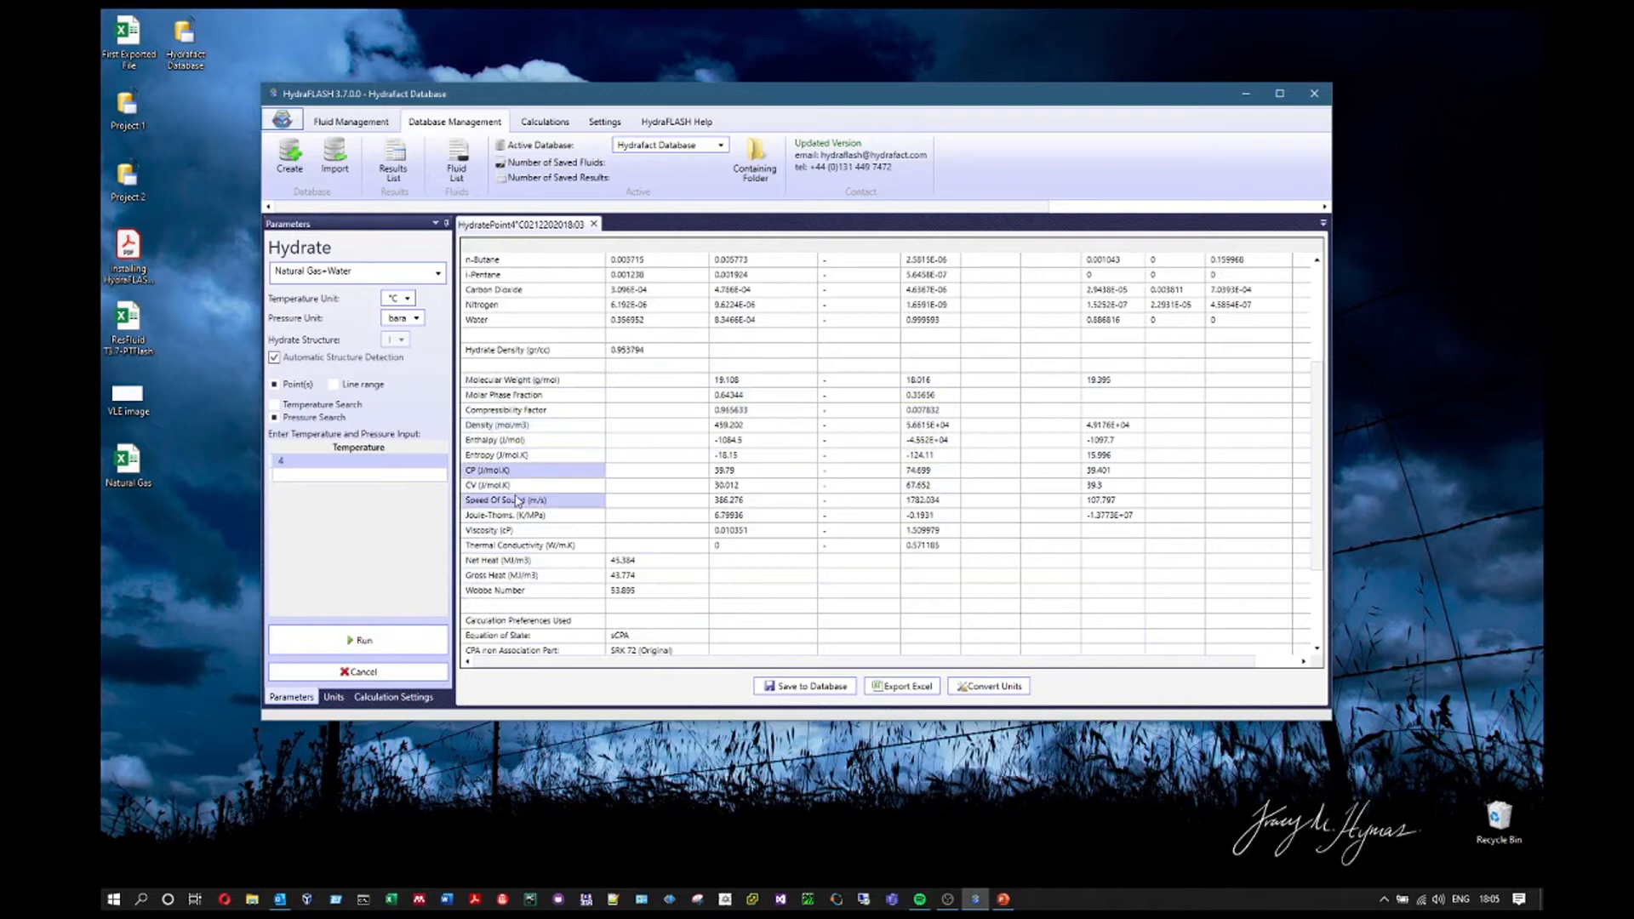
{"action": "left_click", "coordinate": [516, 500]}
{"action": "left_click", "coordinate": [521, 530]}
{"action": "left_click", "coordinate": [544, 547], "text": "ctrl"}
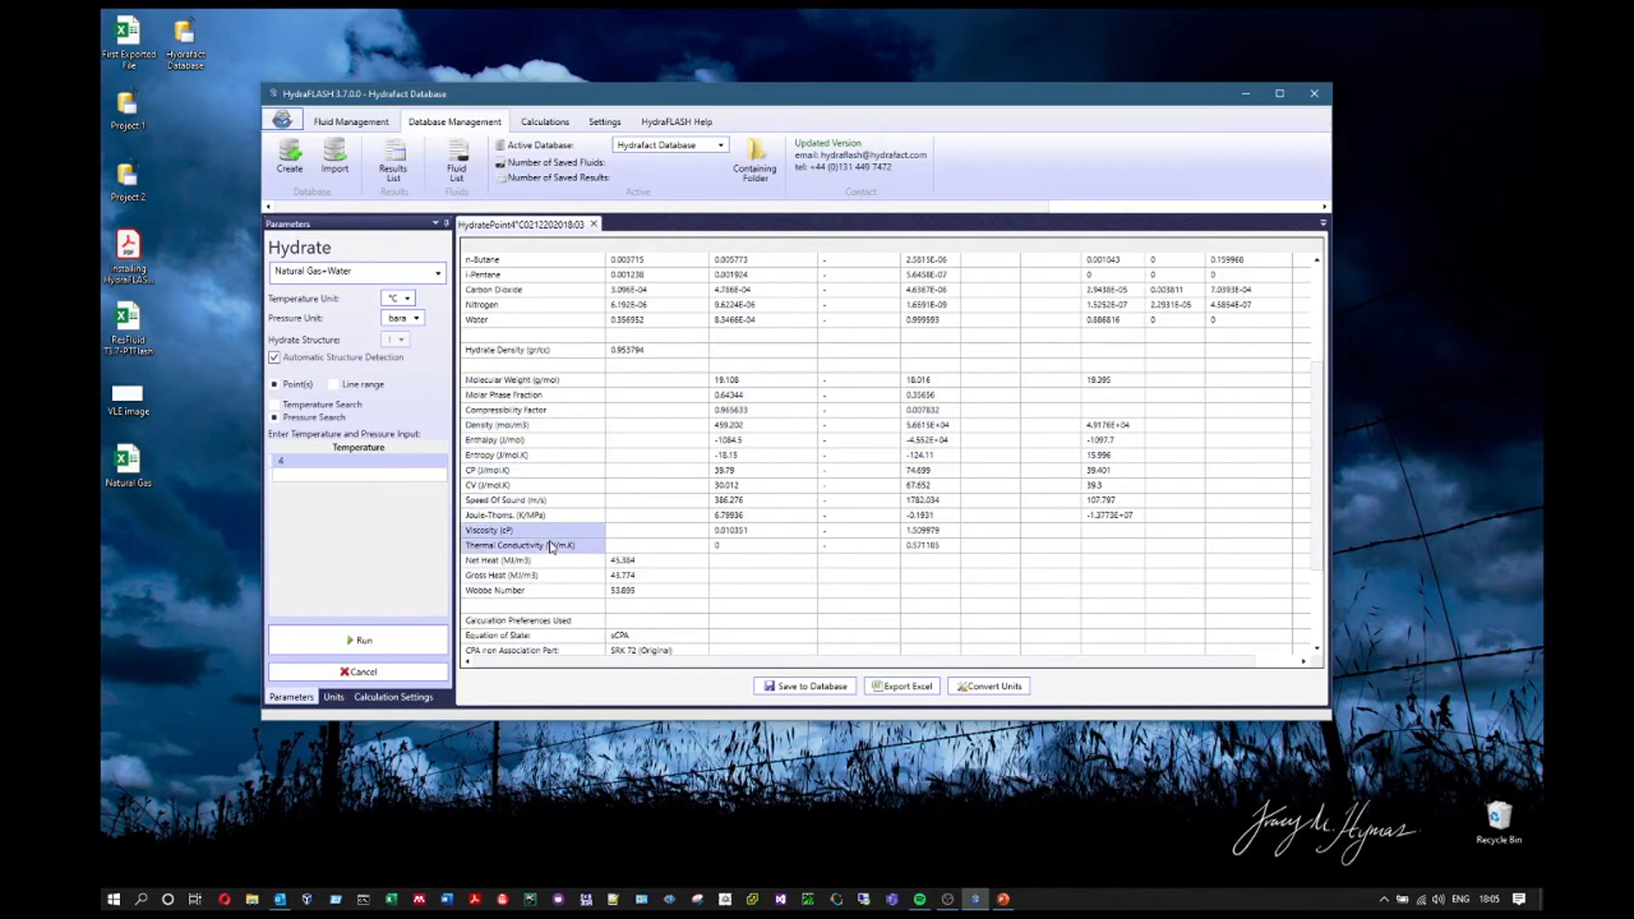
{"action": "scroll", "coordinate": [570, 496], "scroll_direction": "up", "scroll_amount": 4}
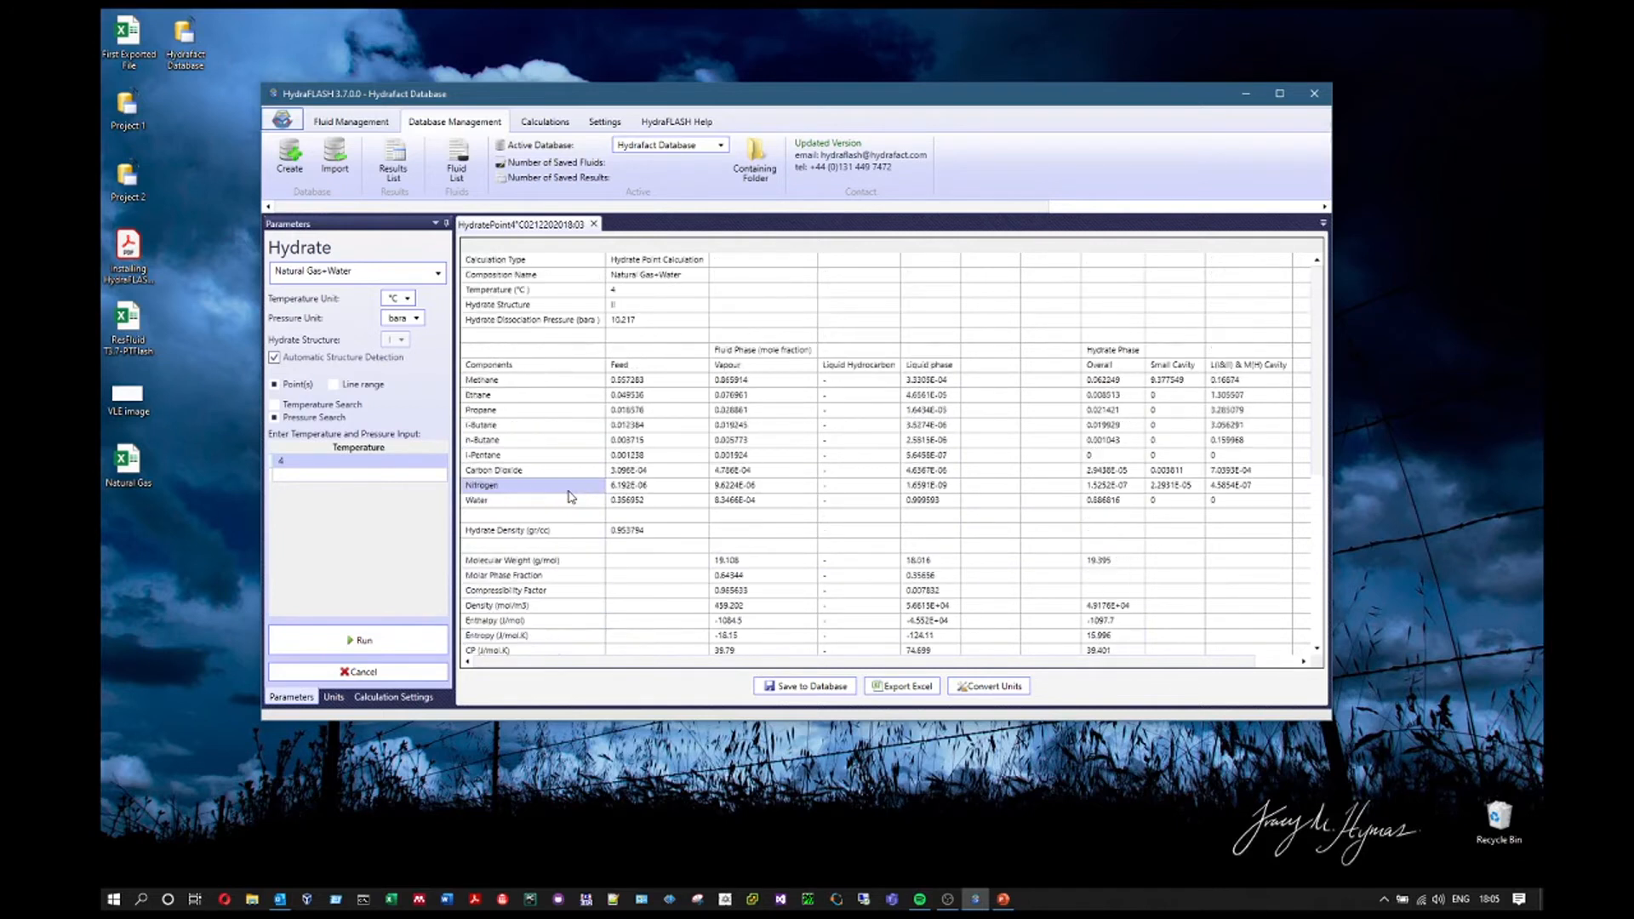
{"action": "scroll", "coordinate": [644, 561], "scroll_direction": "down", "scroll_amount": 1}
{"action": "scroll", "coordinate": [1107, 460], "scroll_direction": "down", "scroll_amount": 1}
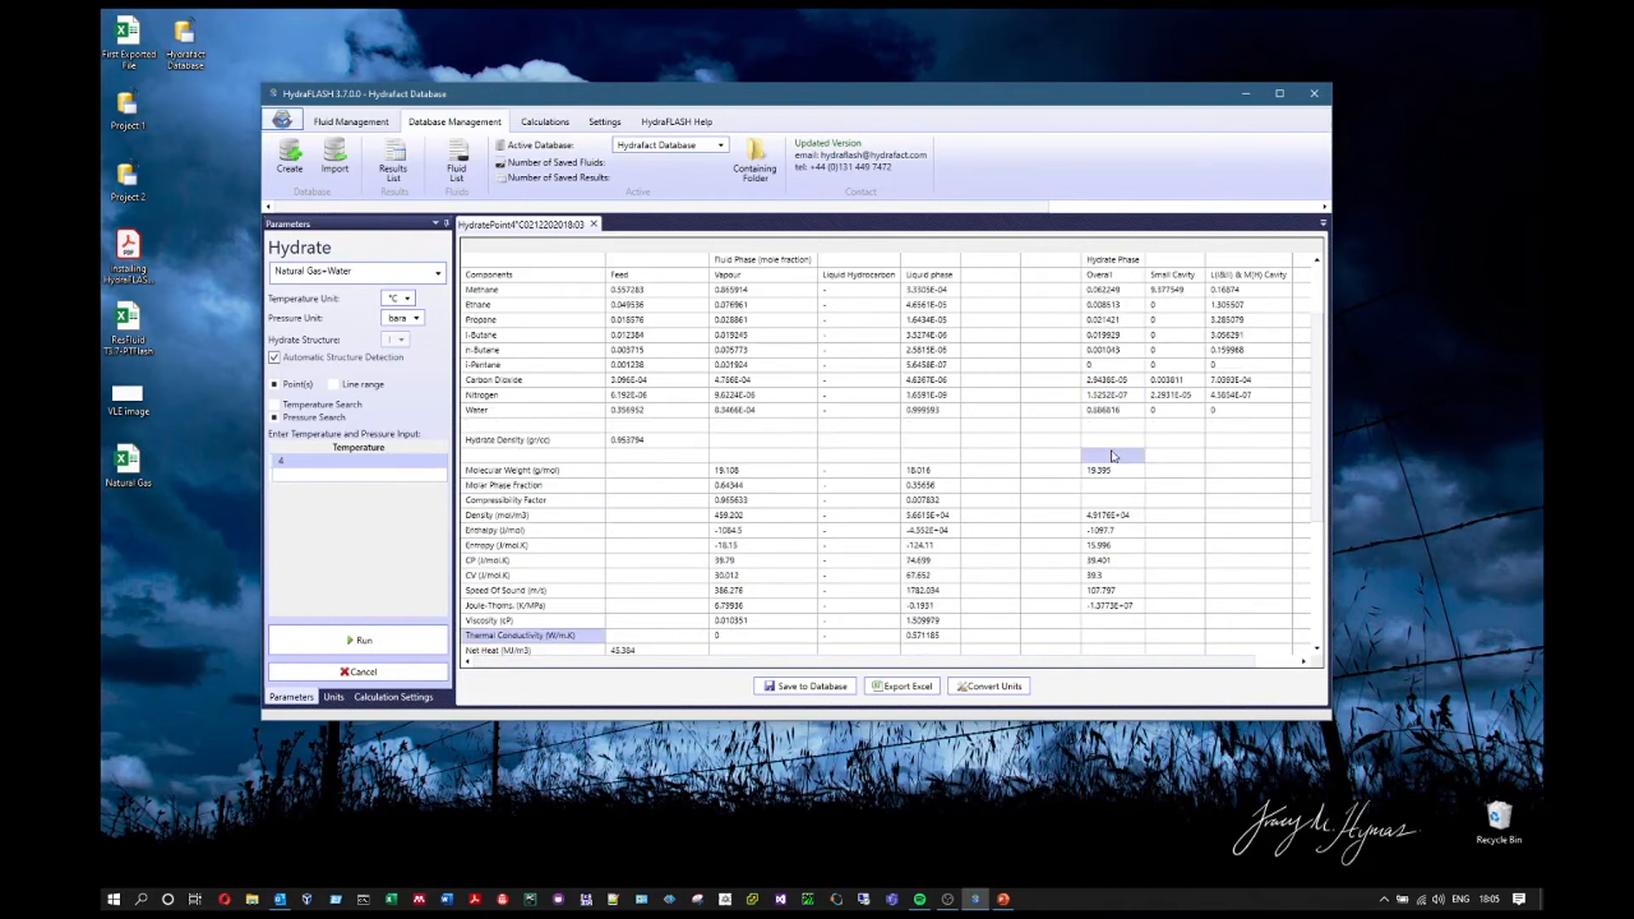
Review the hydrate phase properties and the calculation preferences used for the result
{"action": "left_click_drag", "start_coordinate": [1105, 521], "coordinate": [1129, 623]}
{"action": "scroll", "coordinate": [1115, 609], "scroll_direction": "down", "scroll_amount": 5}
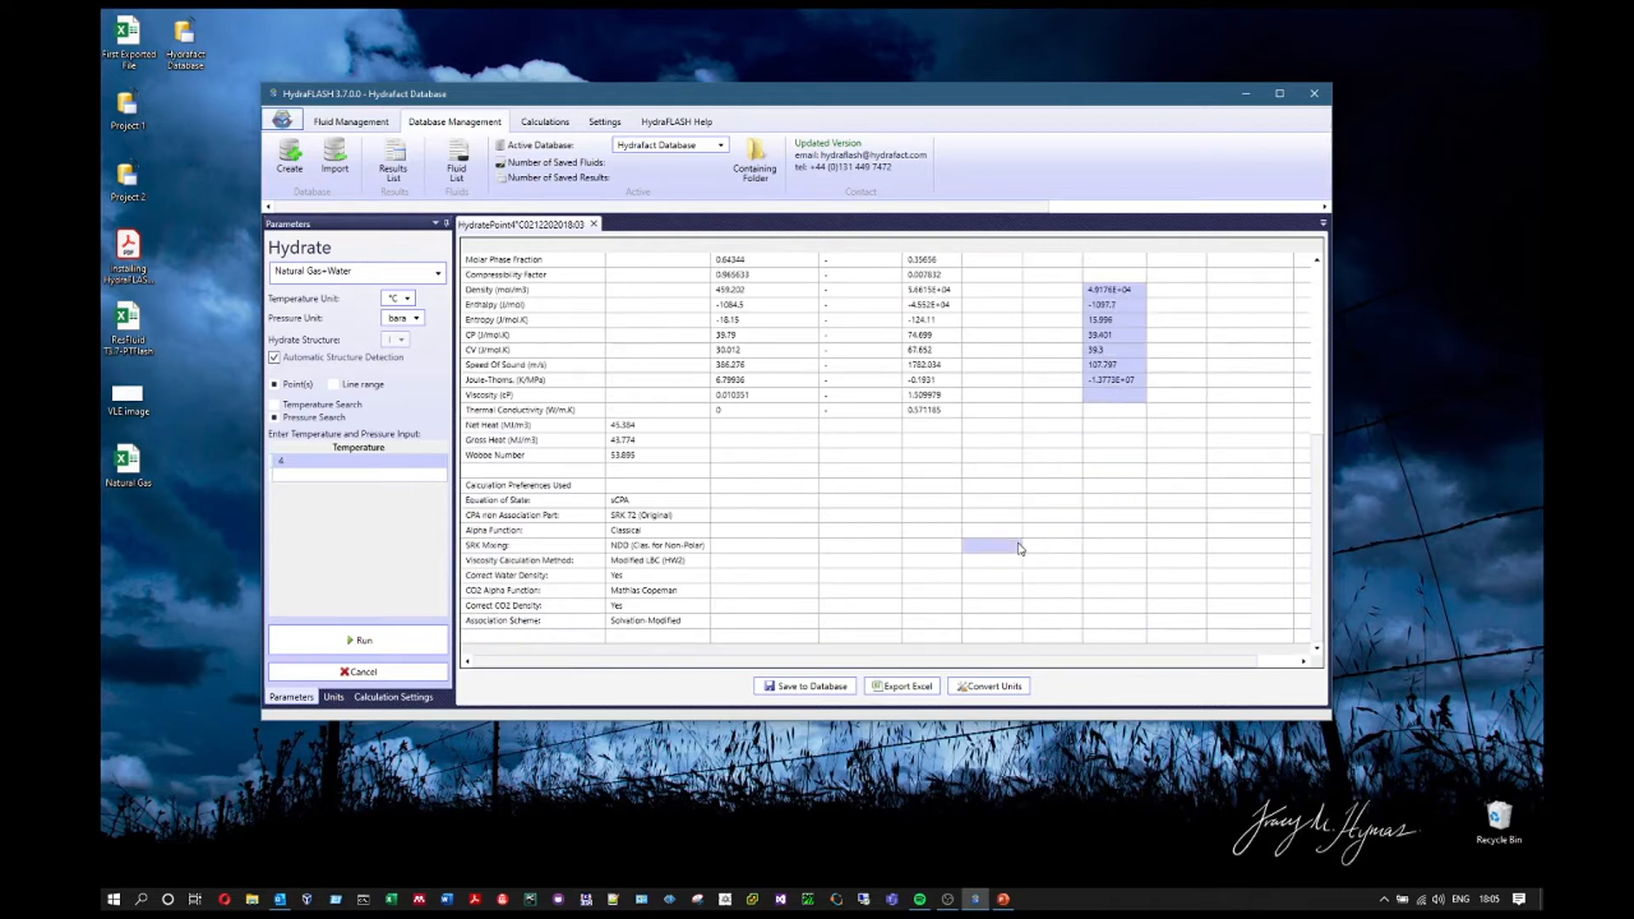
{"action": "left_click_drag", "start_coordinate": [467, 486], "coordinate": [686, 630]}
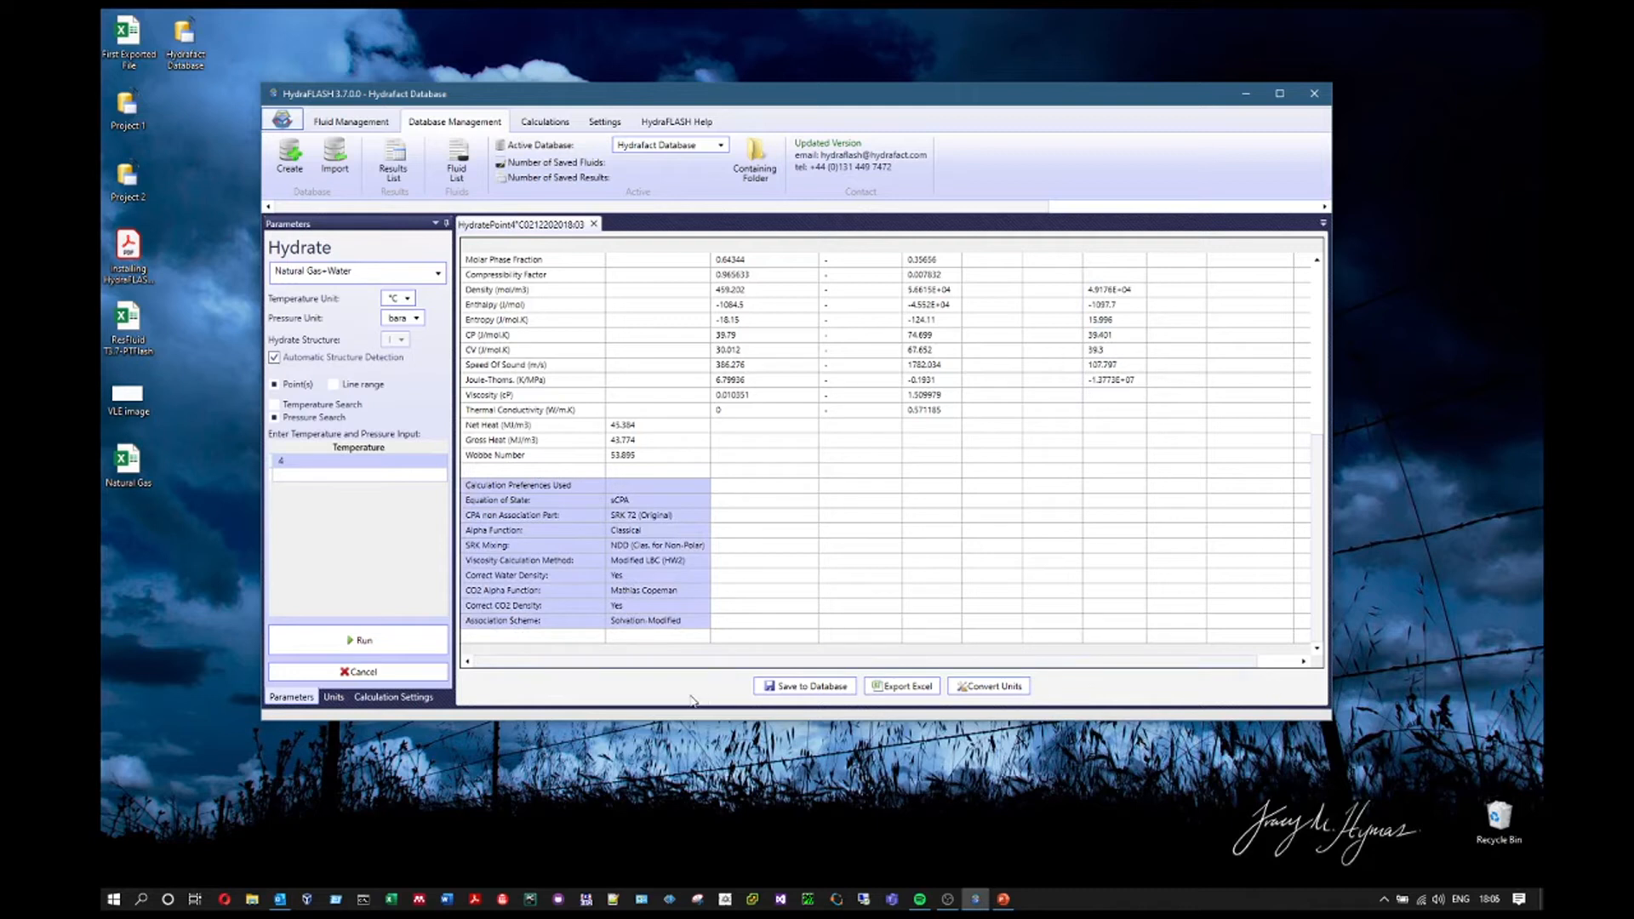
Save the 4 °C hydrate point result to the database
{"action": "left_click", "coordinate": [827, 689]}
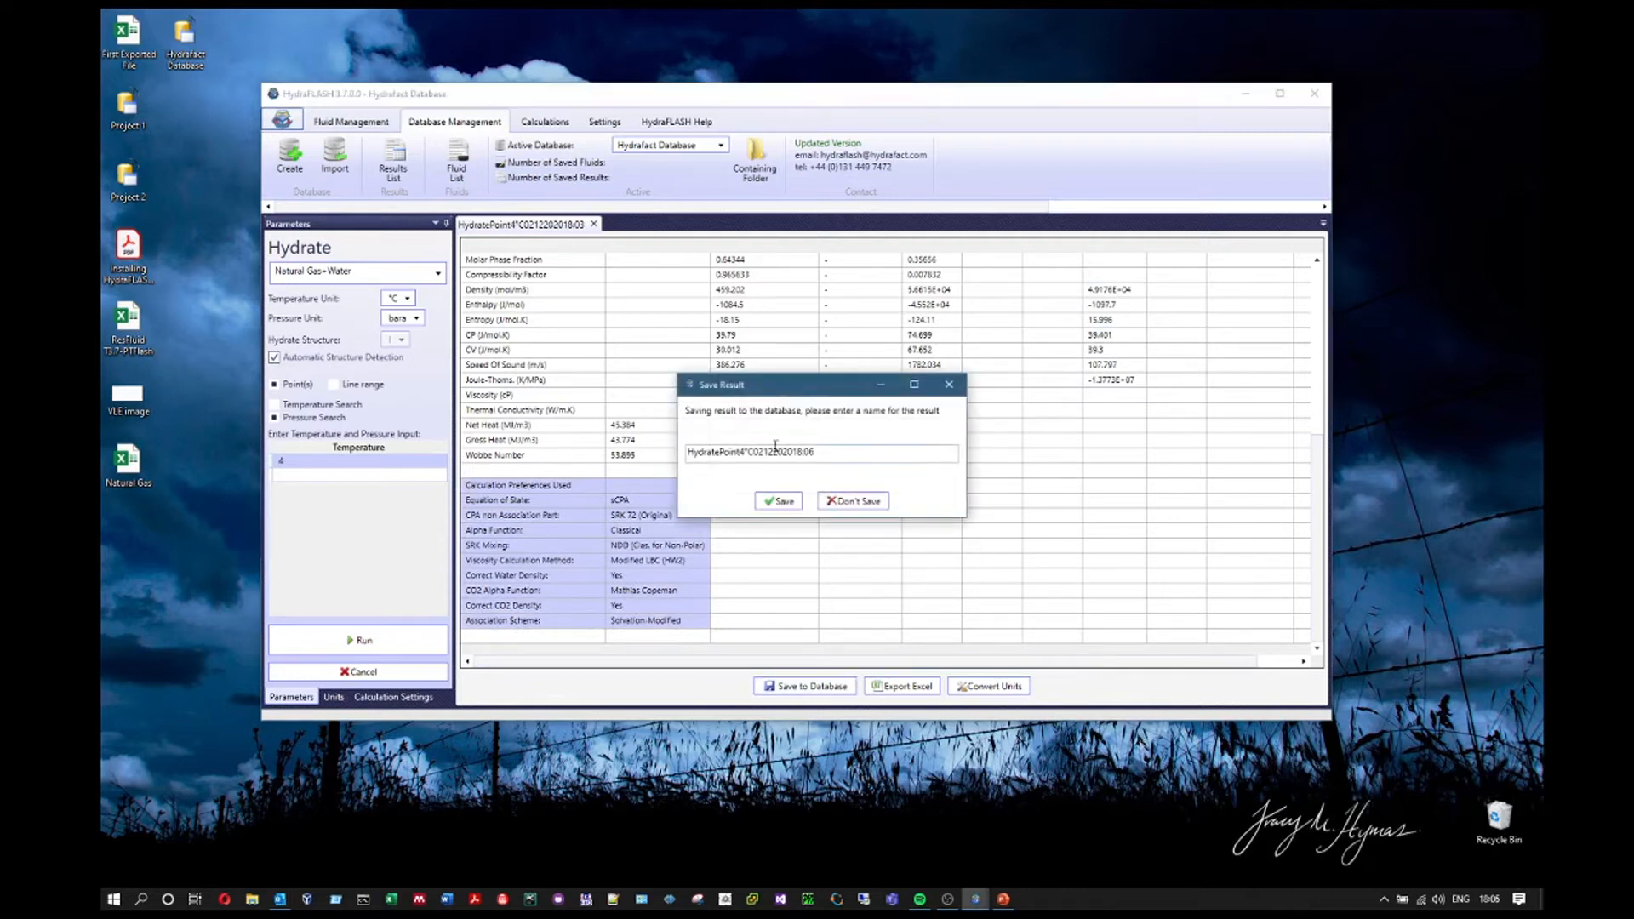
{"action": "left_click_drag", "start_coordinate": [848, 460], "coordinate": [739, 450]}
{"action": "left_click", "coordinate": [841, 502]}
{"action": "left_click", "coordinate": [832, 687]}
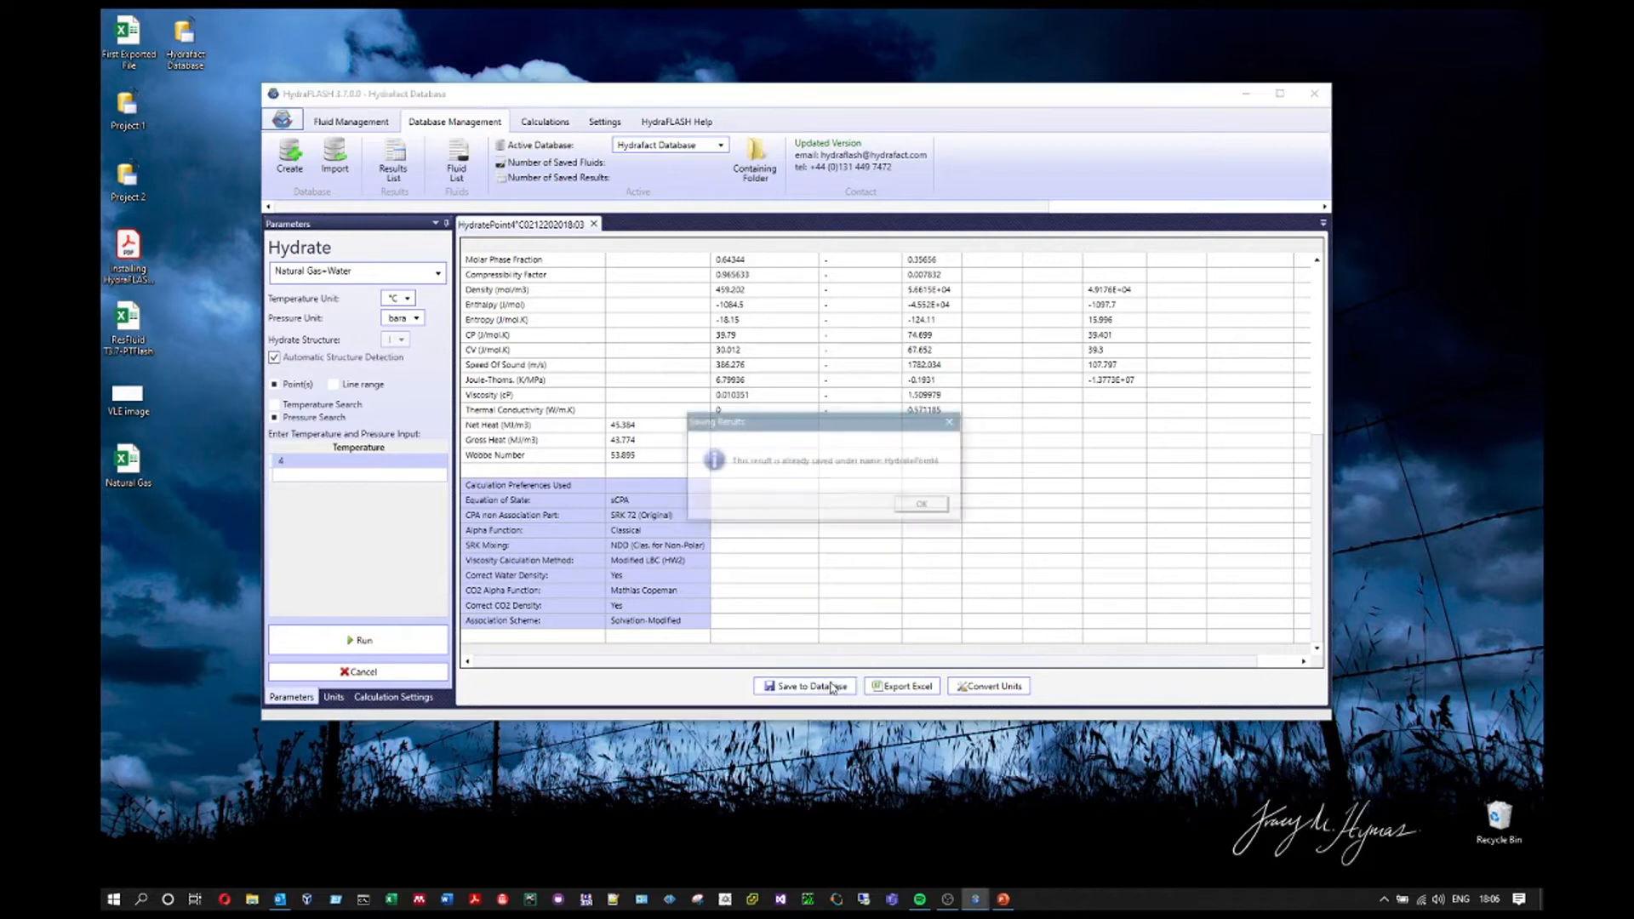
{"action": "left_click", "coordinate": [922, 504]}
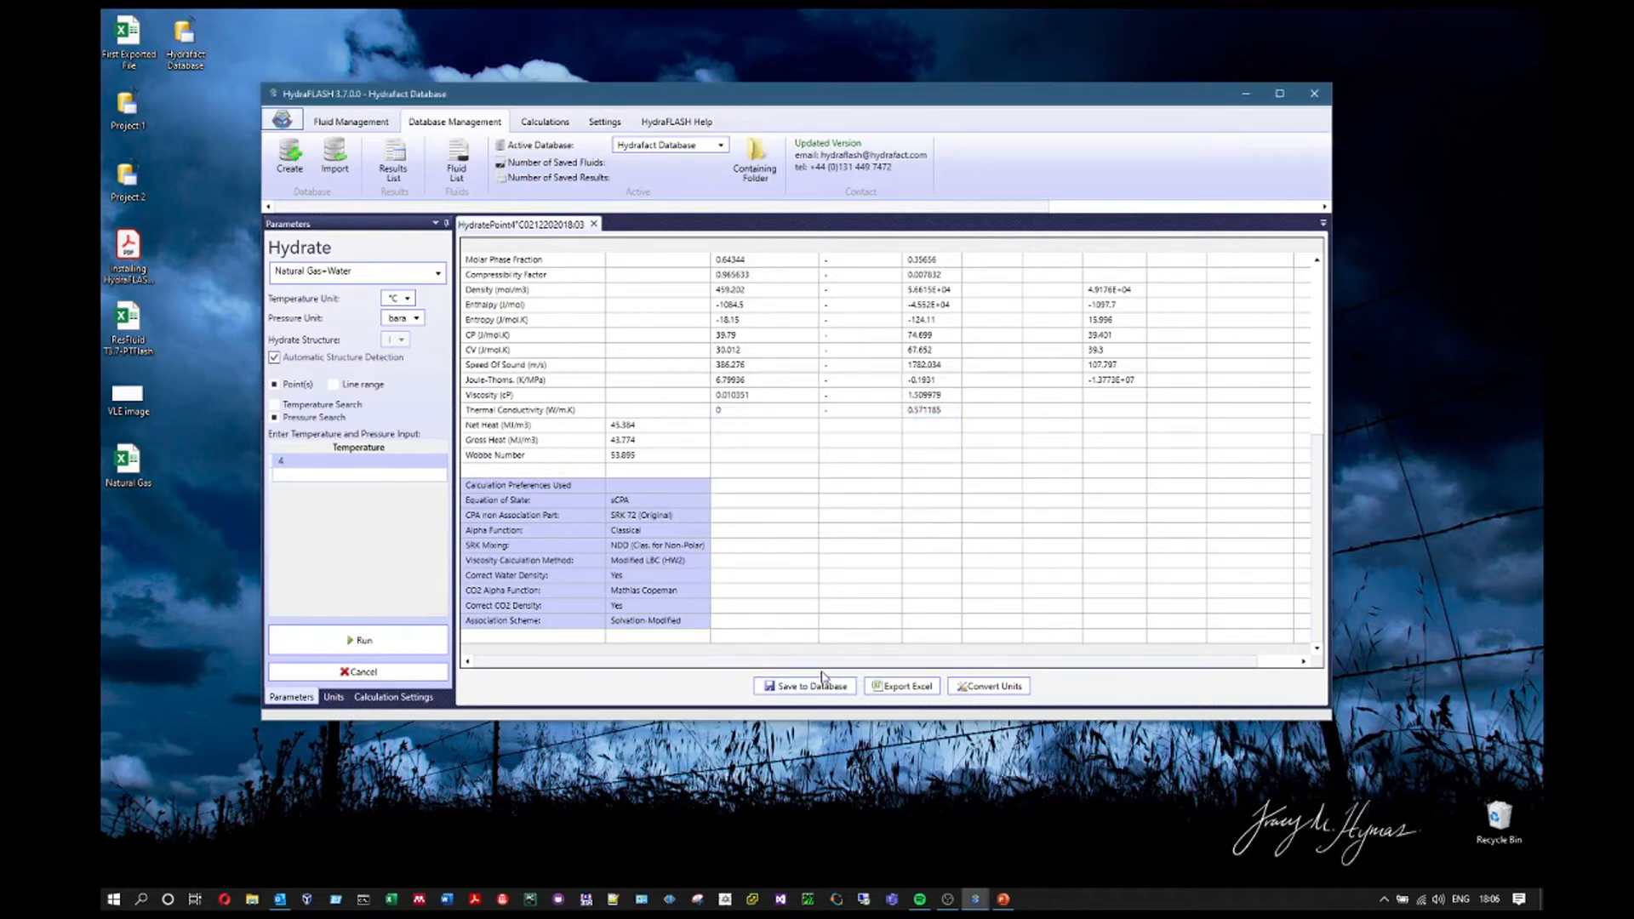
Export the hydrate point result to an Excel file named Natural Gas+Water on the Desktop
{"action": "left_click", "coordinate": [901, 686]}
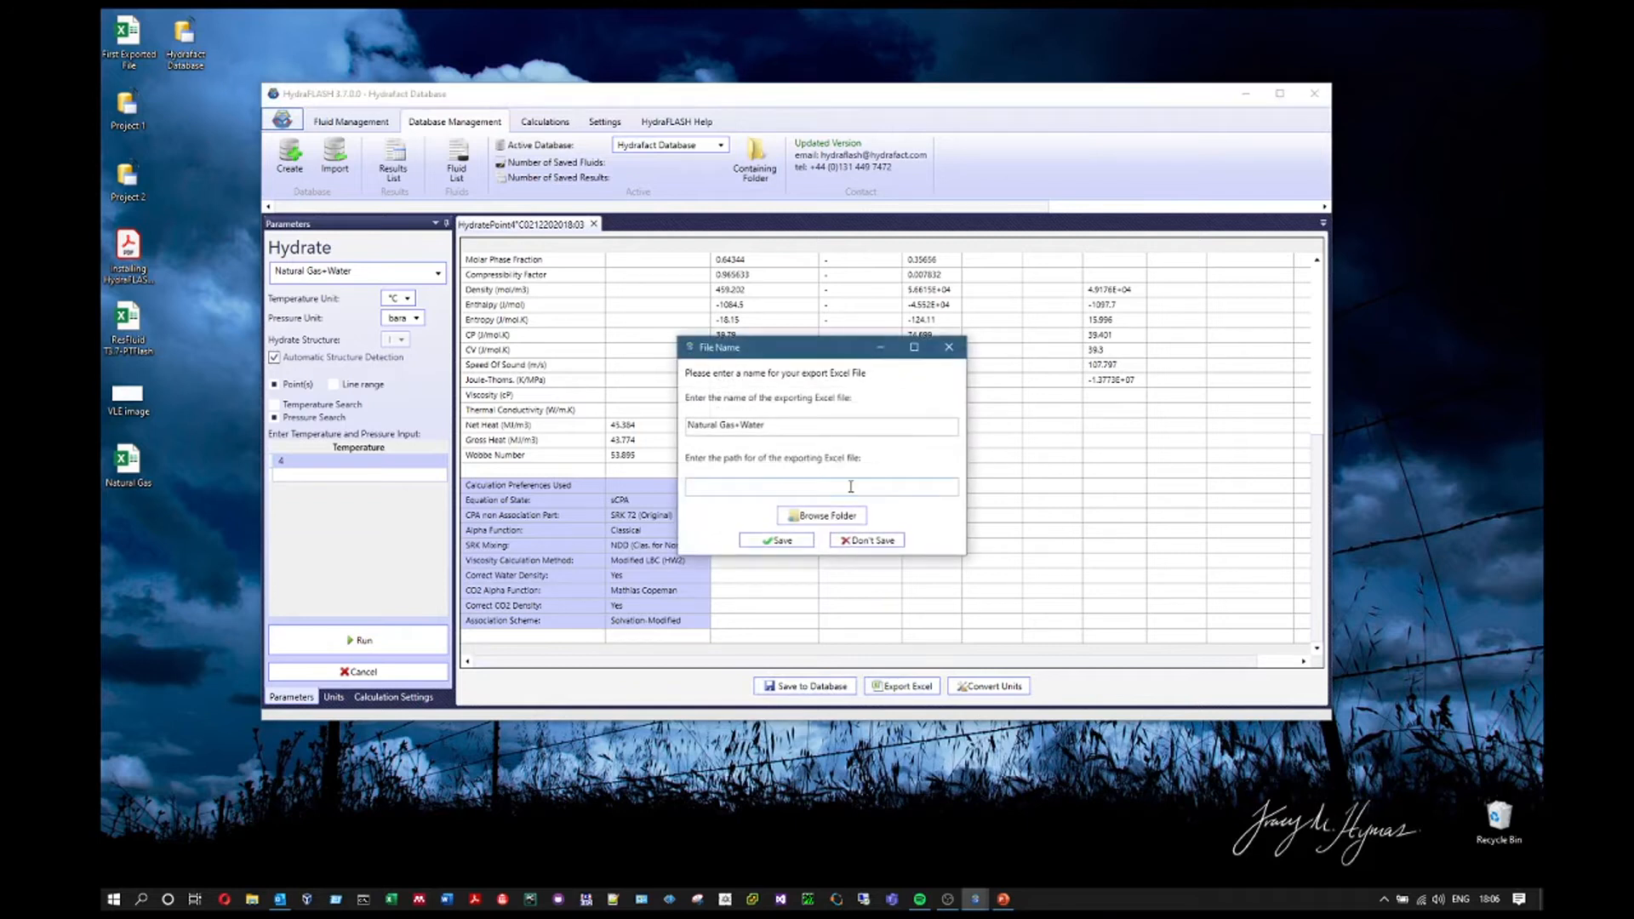
{"action": "left_click", "coordinate": [824, 515]}
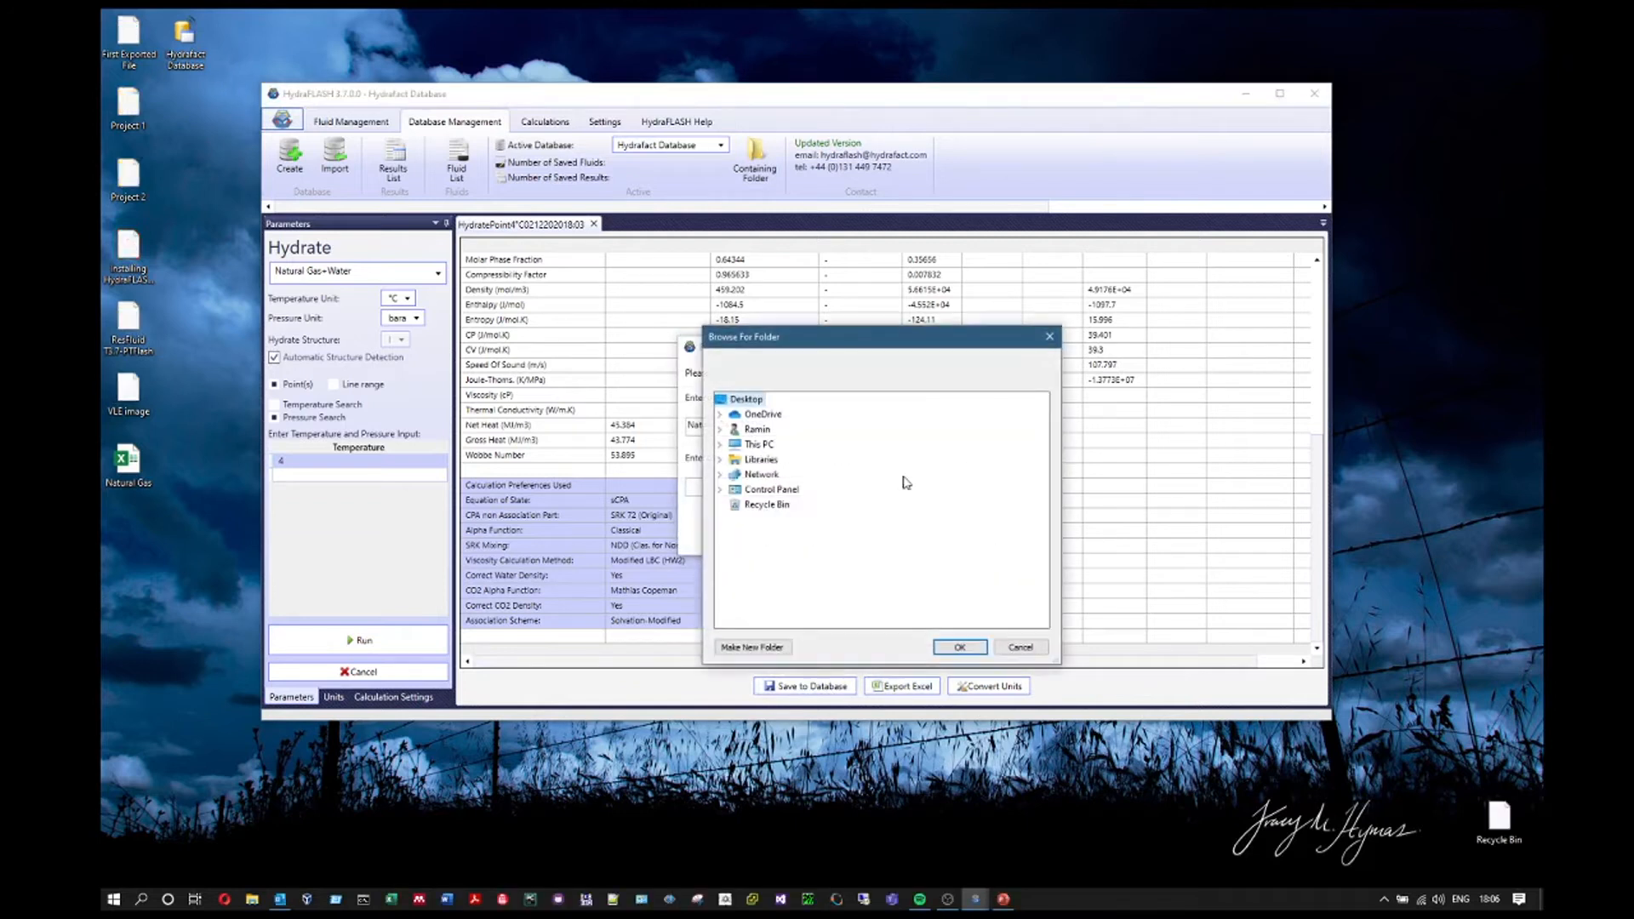
{"action": "left_click", "coordinate": [960, 646]}
{"action": "left_click_drag", "start_coordinate": [784, 484], "coordinate": [687, 484]}
{"action": "left_click_drag", "start_coordinate": [785, 424], "coordinate": [471, 425]}
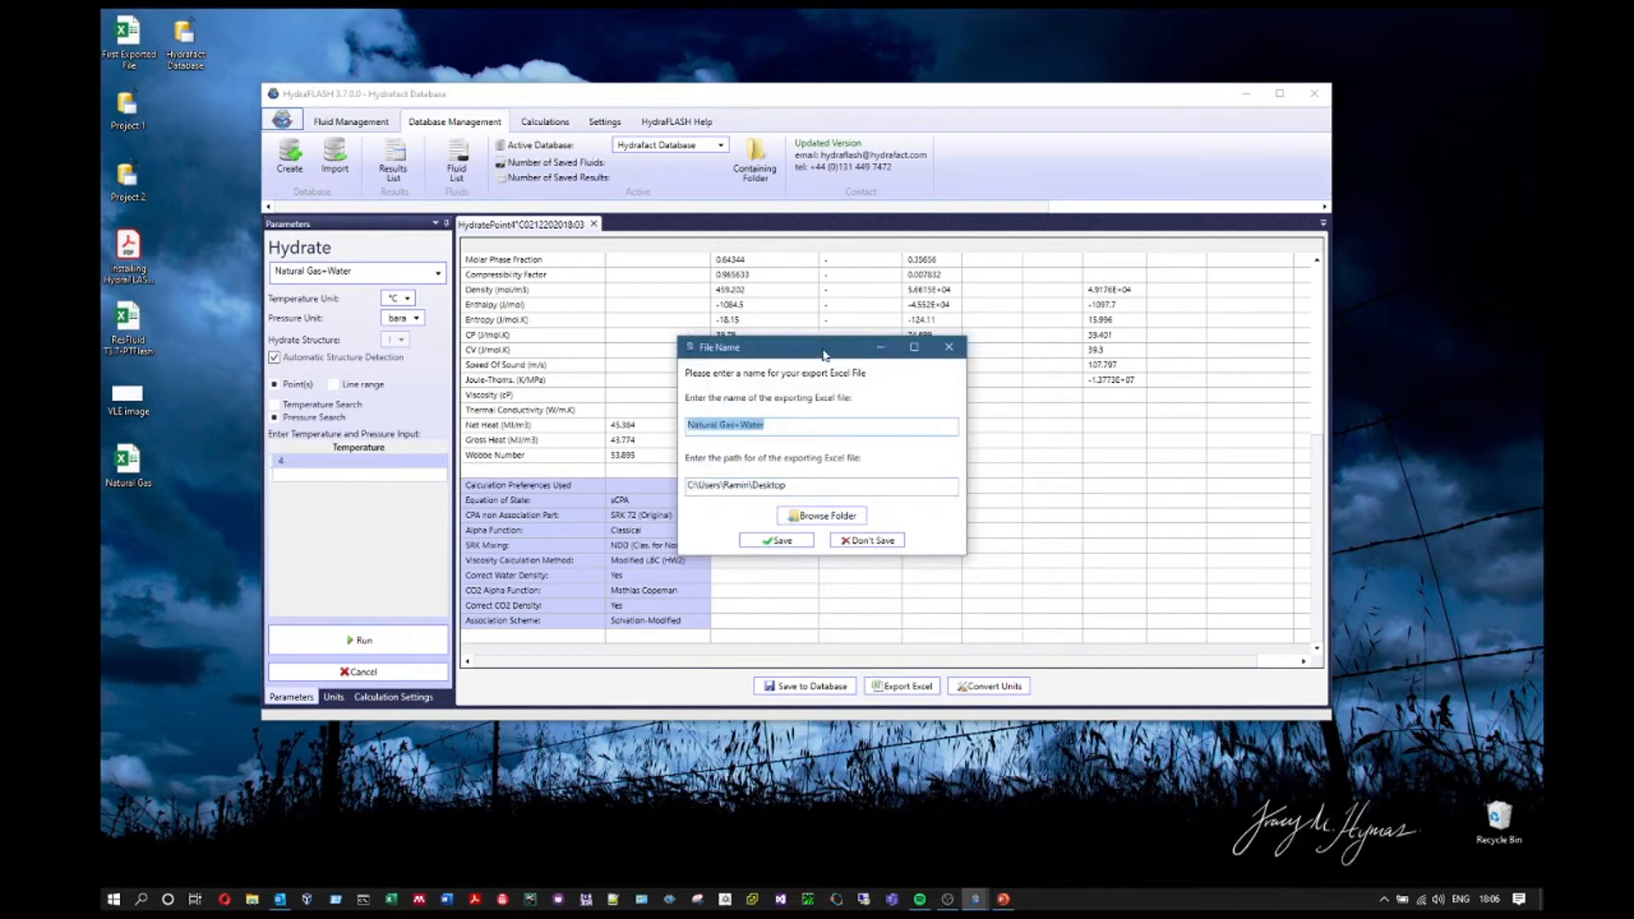
{"action": "left_click_drag", "start_coordinate": [825, 354], "coordinate": [871, 283]}
{"action": "left_click", "coordinate": [819, 470]}
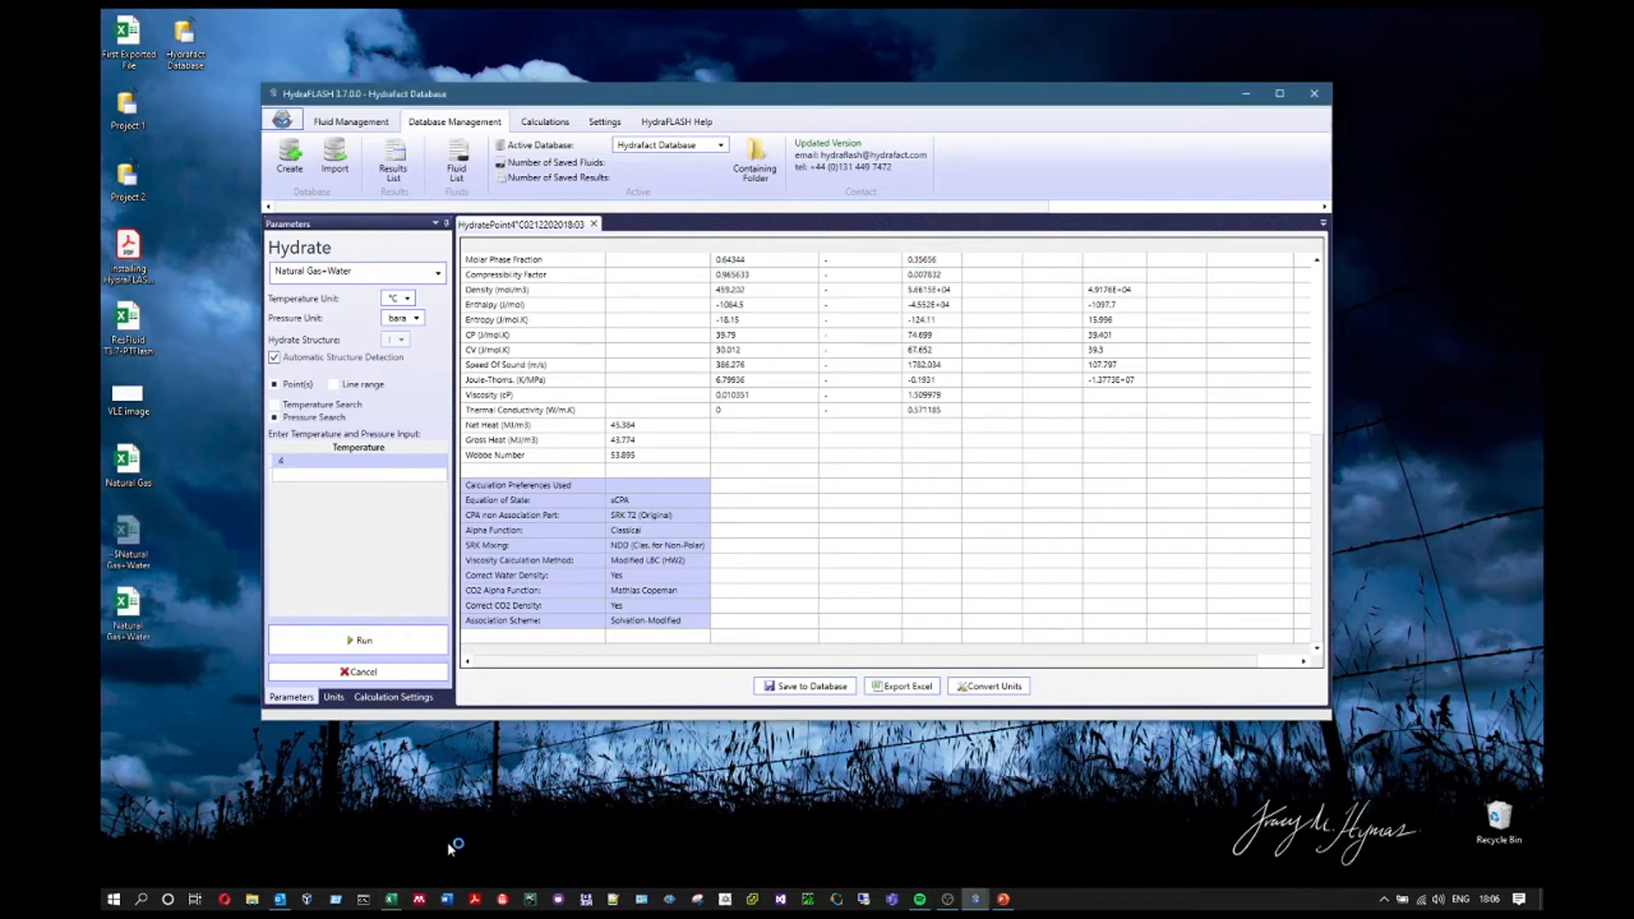
Check the exported Natural Gas+Water workbook in Excel from the header to the calculation preferences, and close it
{"action": "left_click", "coordinate": [1008, 466]}
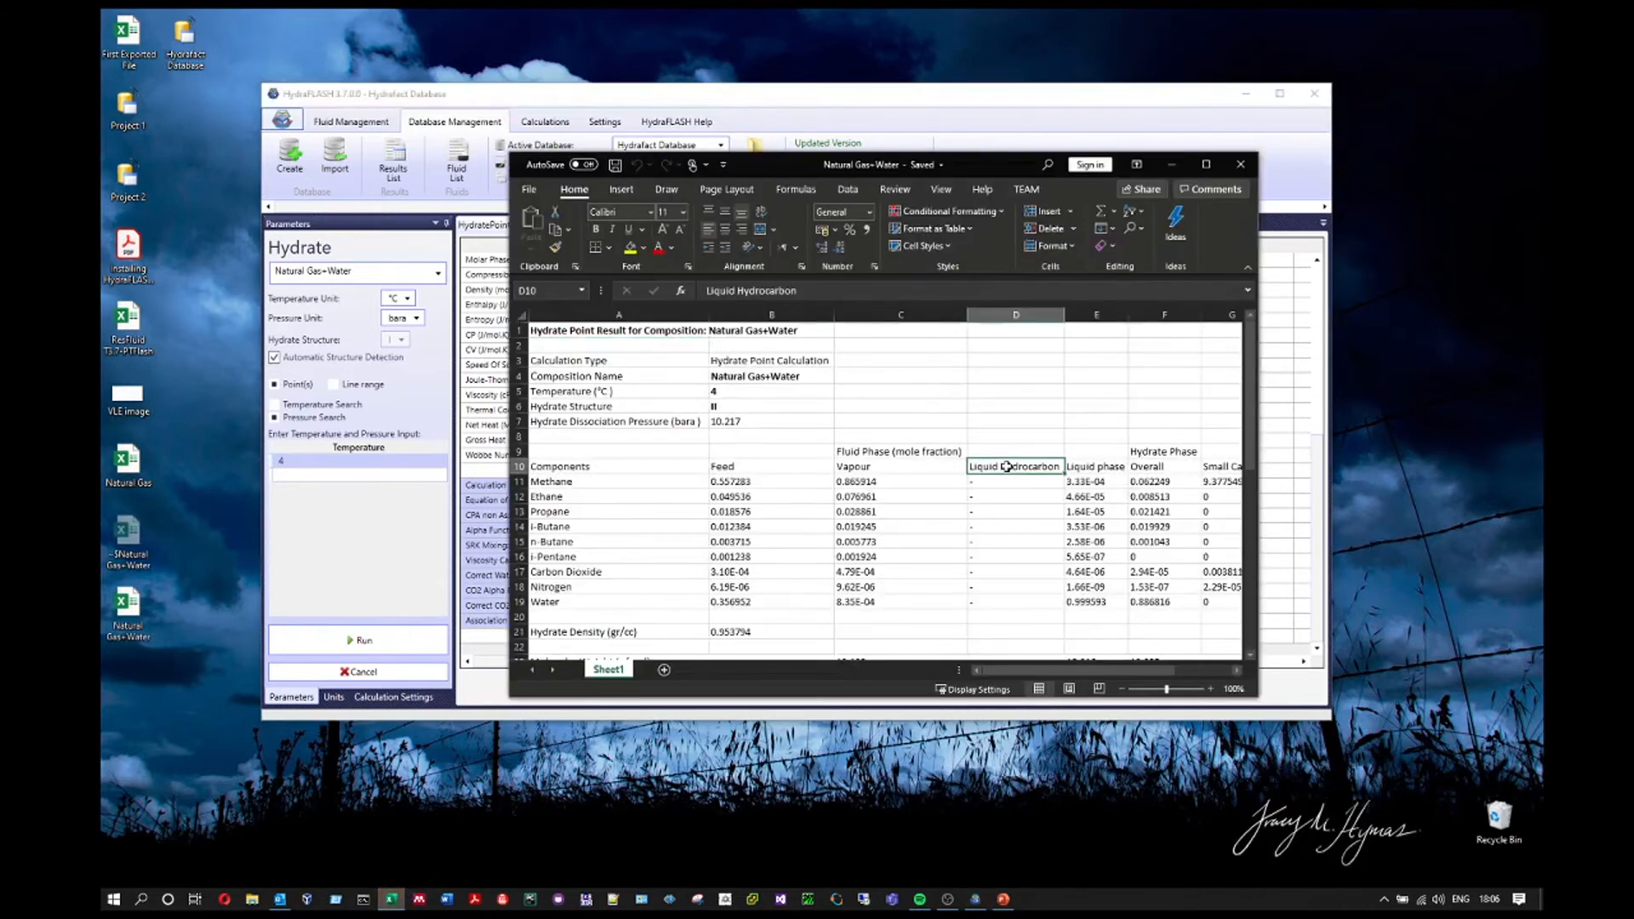
{"action": "scroll", "coordinate": [978, 535], "scroll_direction": "down", "scroll_amount": 9}
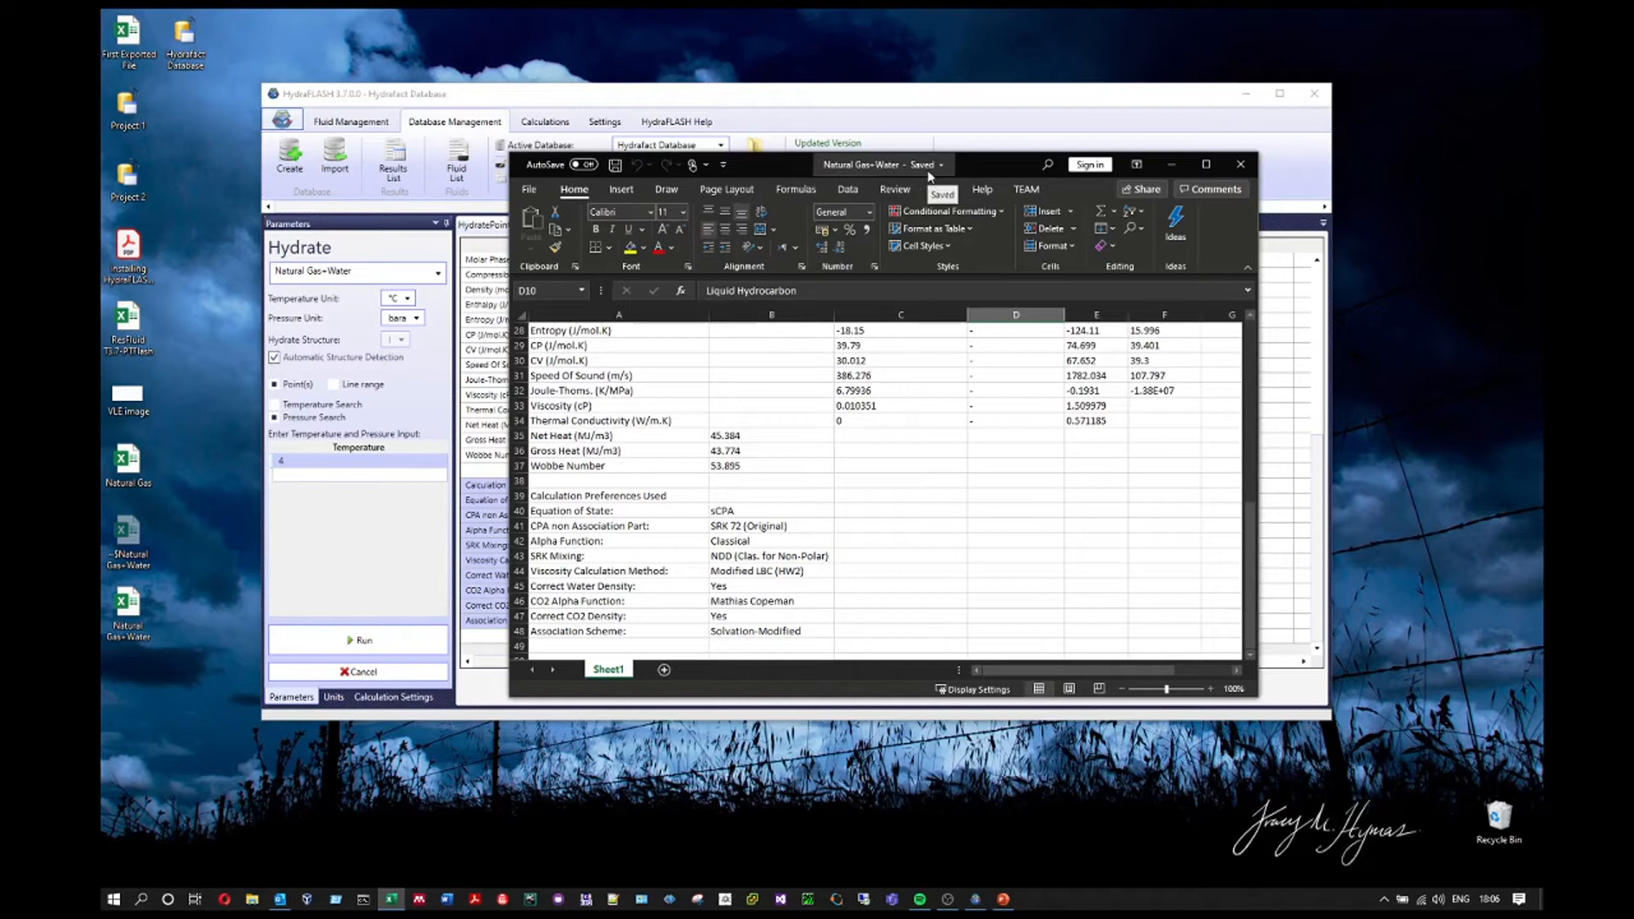
{"action": "scroll", "coordinate": [961, 449], "scroll_direction": "up", "scroll_amount": 9}
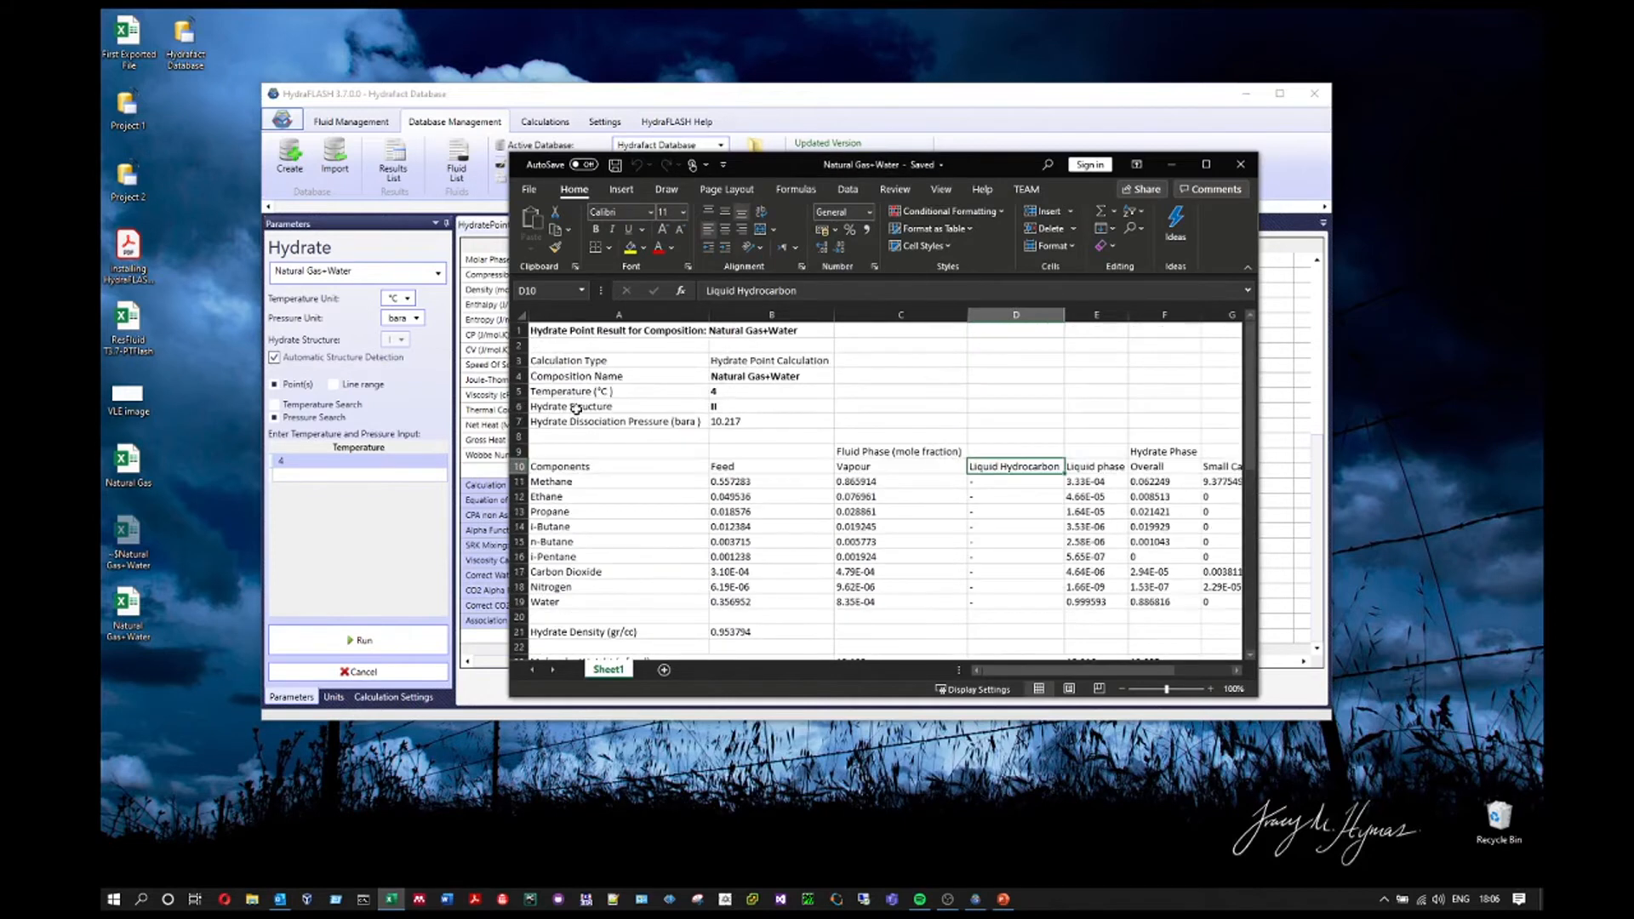
{"action": "left_click", "coordinate": [1242, 167]}
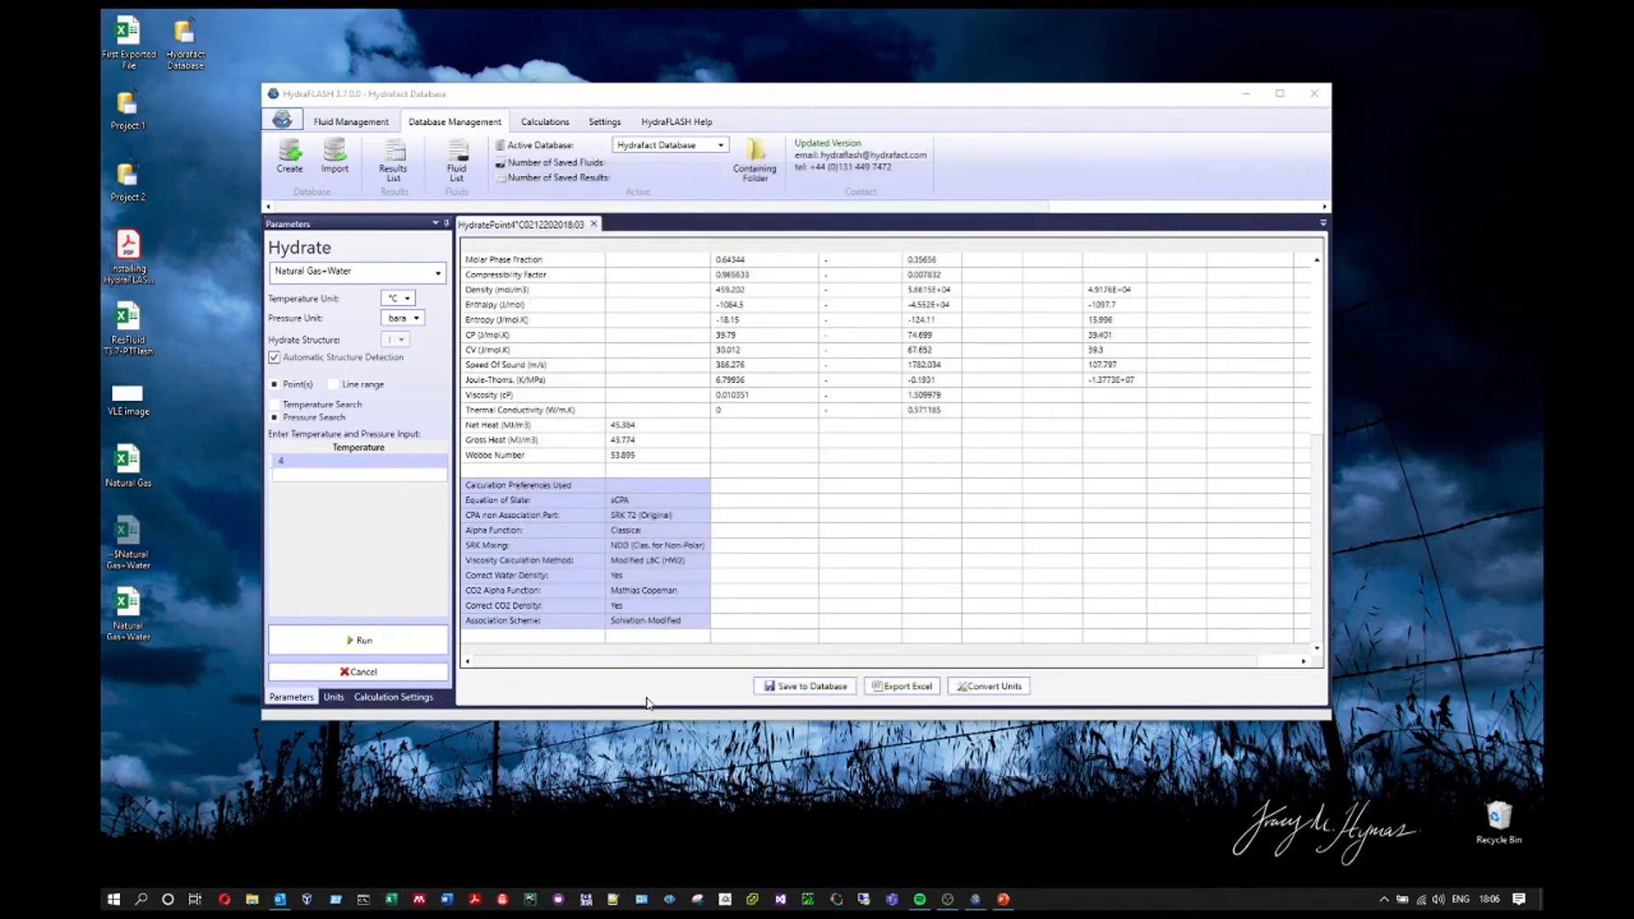
Close the exported hydrate point result in HydraFLASH
{"action": "left_click_drag", "start_coordinate": [764, 515], "coordinate": [774, 532]}
{"action": "scroll", "coordinate": [774, 531], "scroll_direction": "up", "scroll_amount": 7}
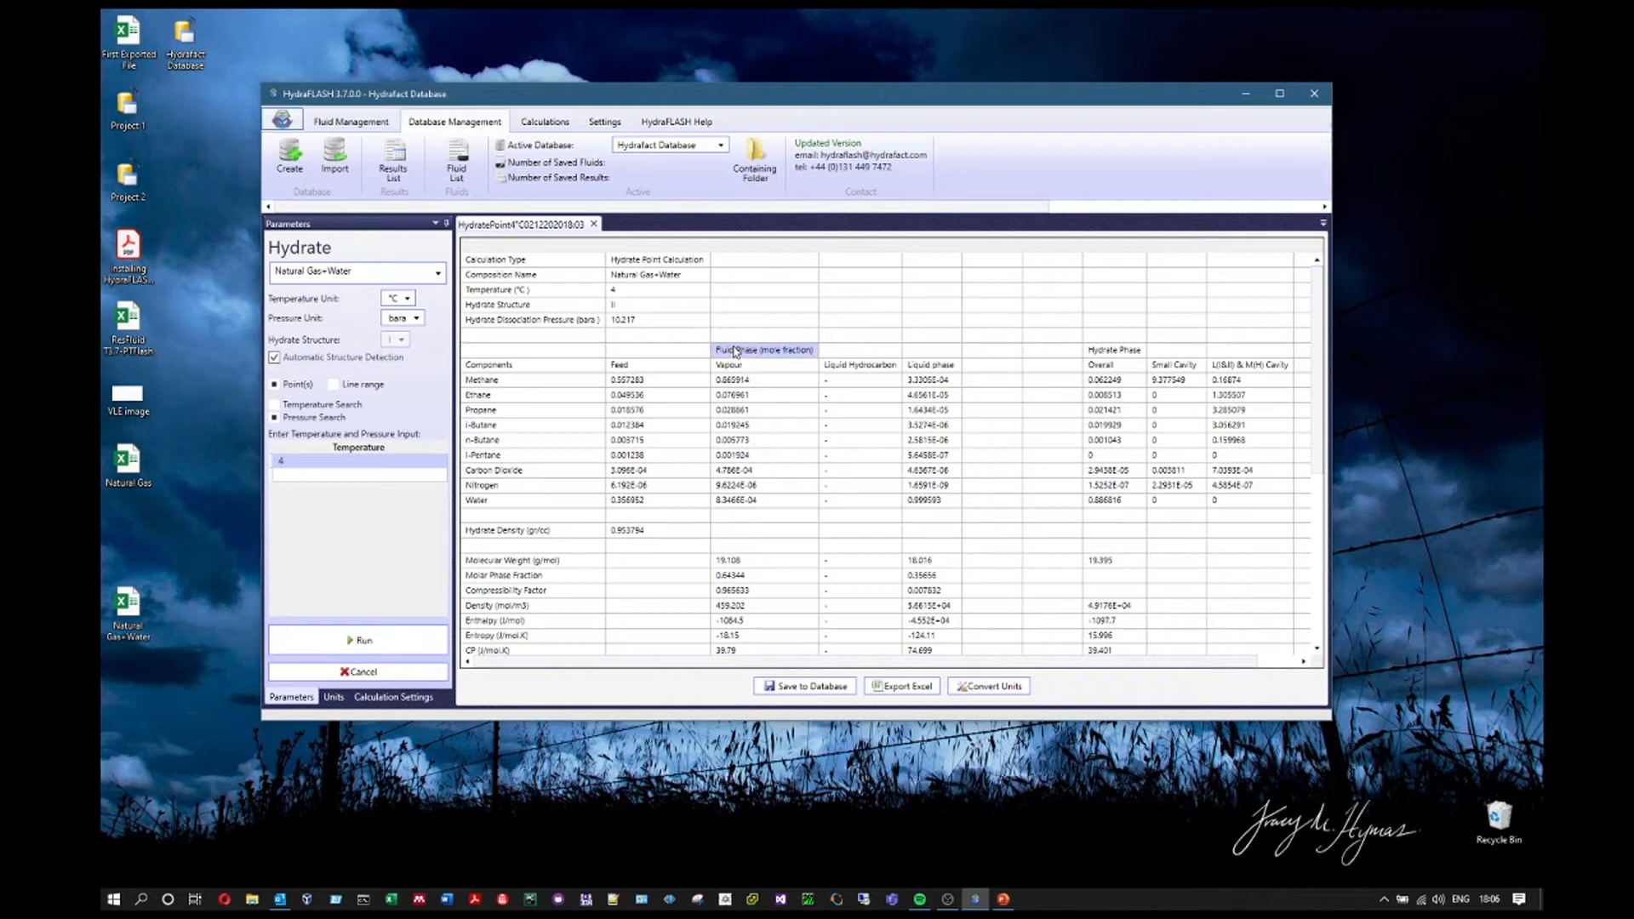
{"action": "left_click", "coordinate": [594, 223]}
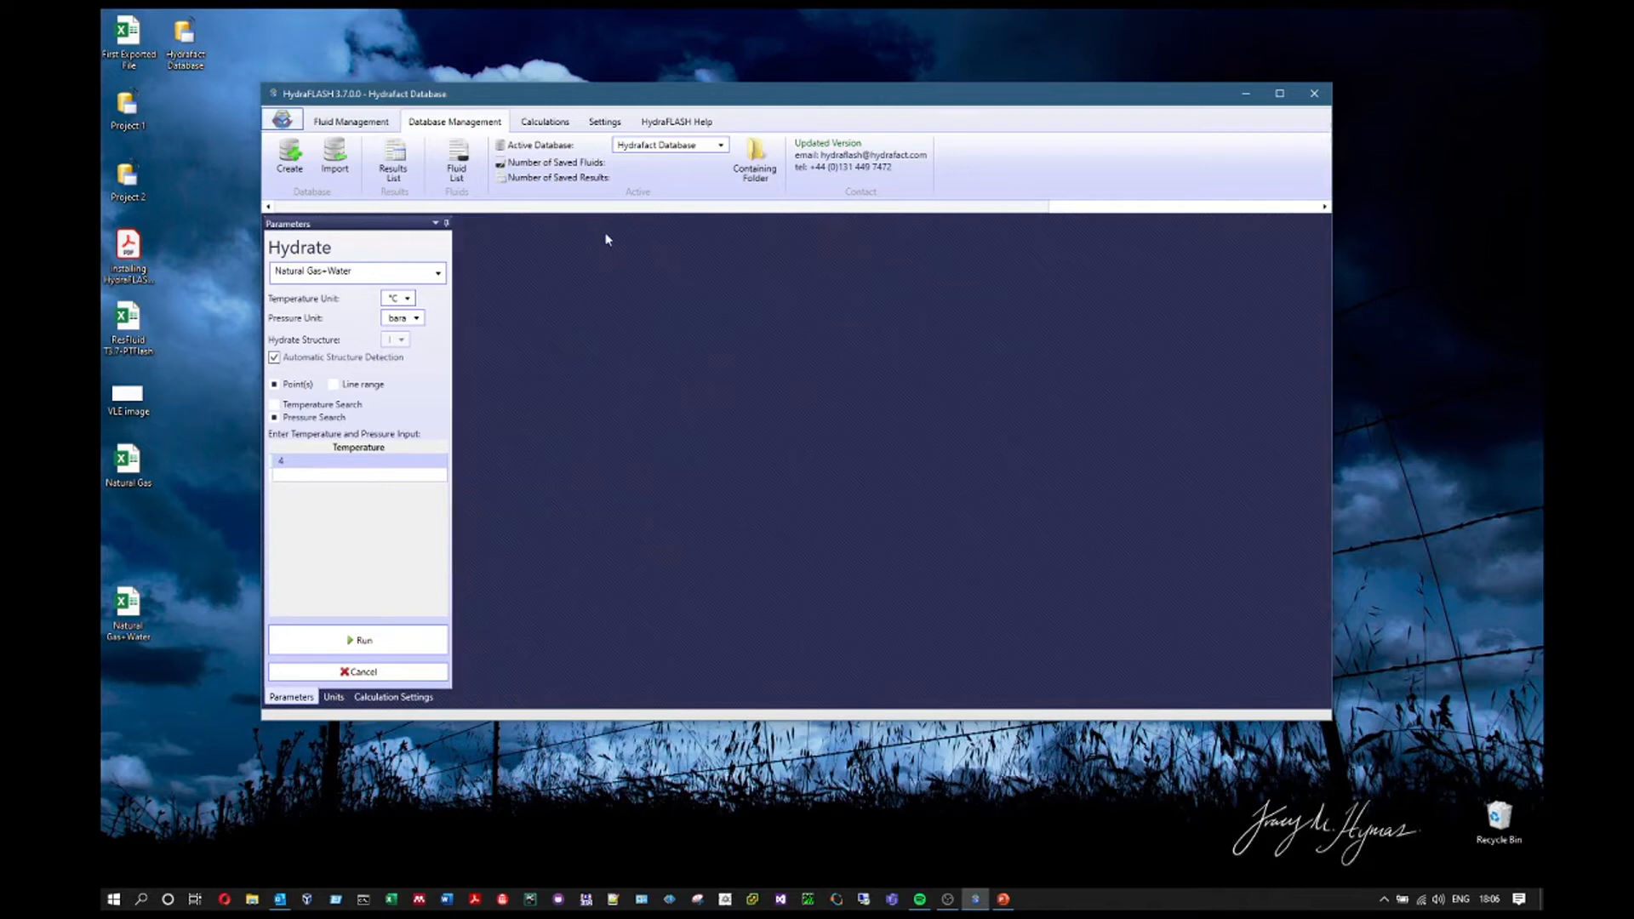
Turn off automatic structure detection, choose hydrate structure II and run the hydrate point calculation at 4 °C
{"action": "left_click", "coordinate": [275, 359]}
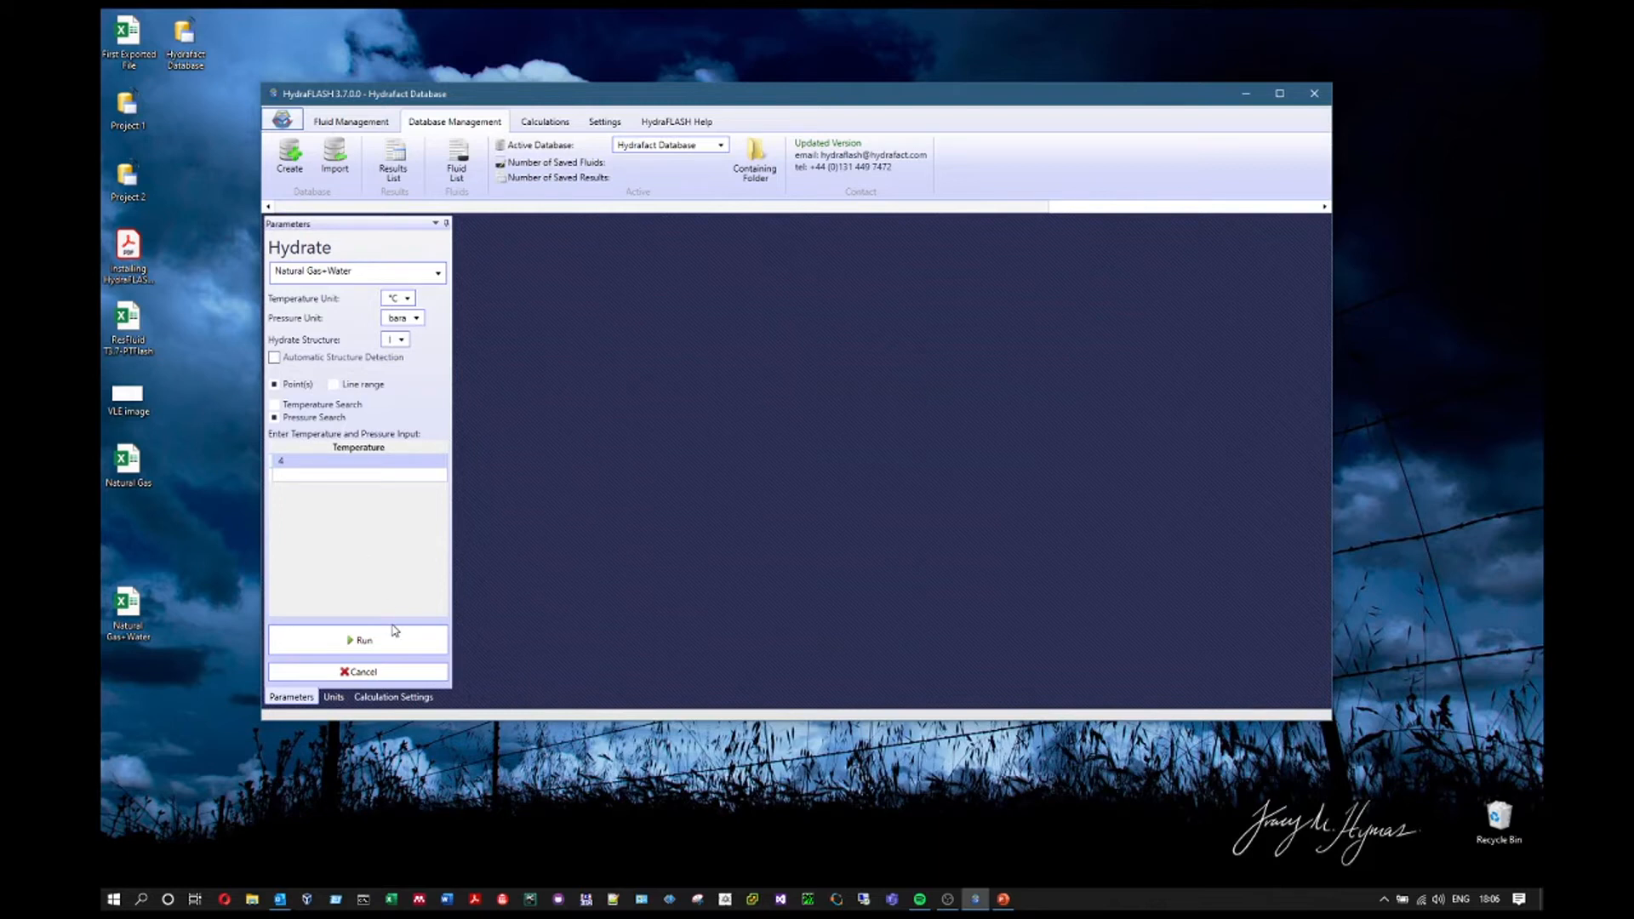
{"action": "left_click", "coordinate": [403, 341]}
{"action": "left_click", "coordinate": [393, 365]}
{"action": "left_click", "coordinate": [360, 640]}
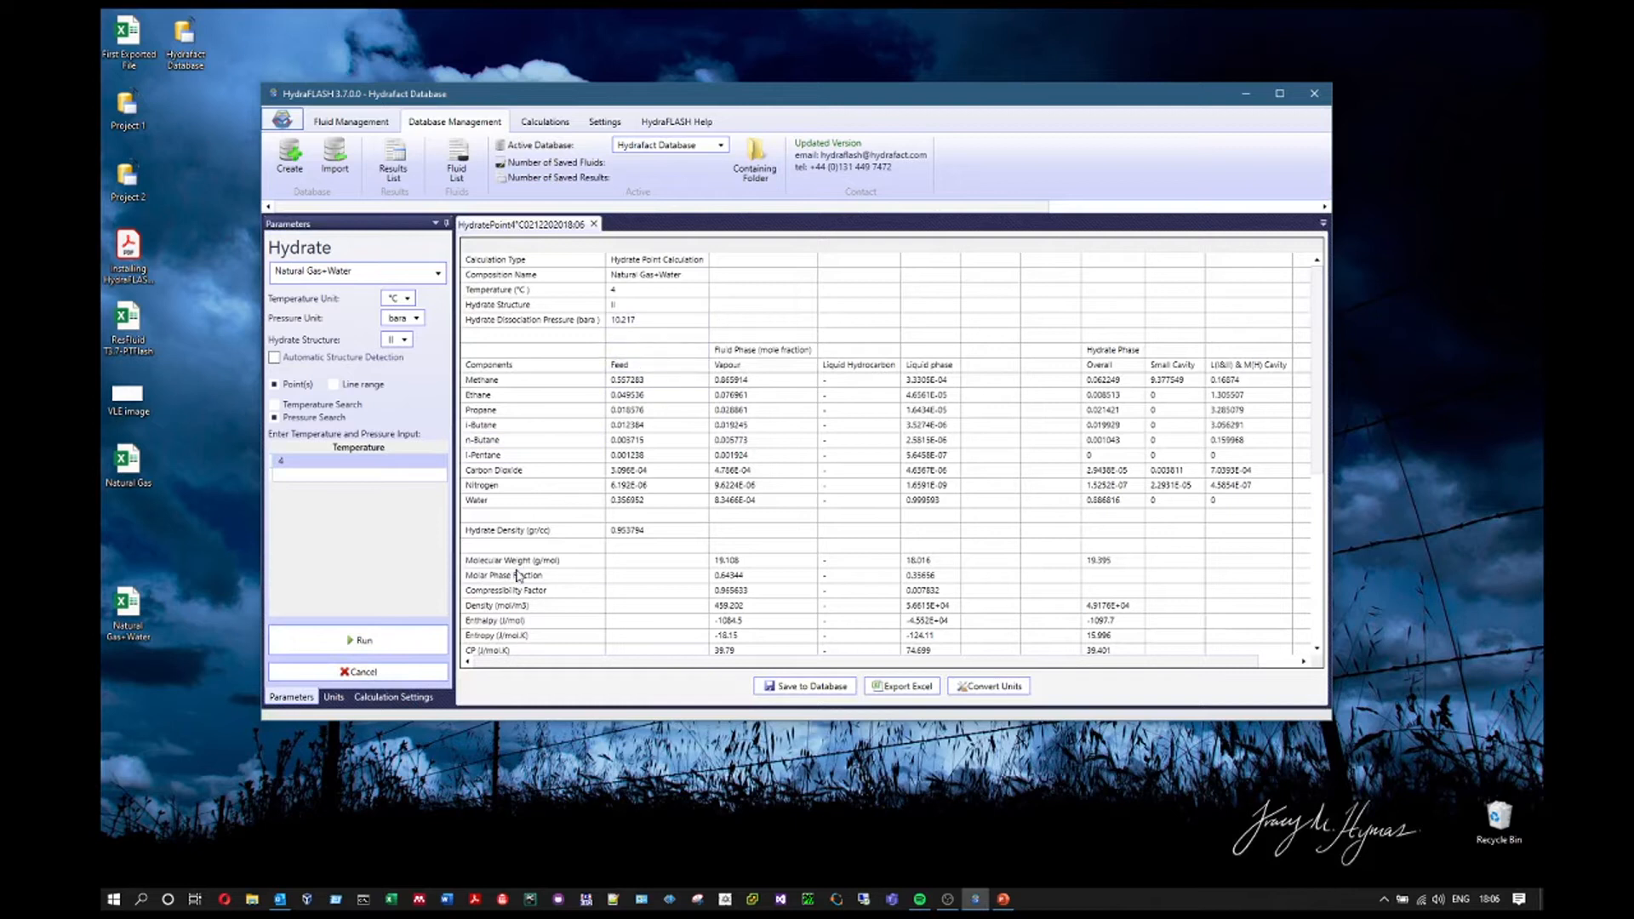
Change the hydrate structure to I and run the 4 °C calculation, agreeing to continue with Structure-I
{"action": "left_click", "coordinate": [402, 342]}
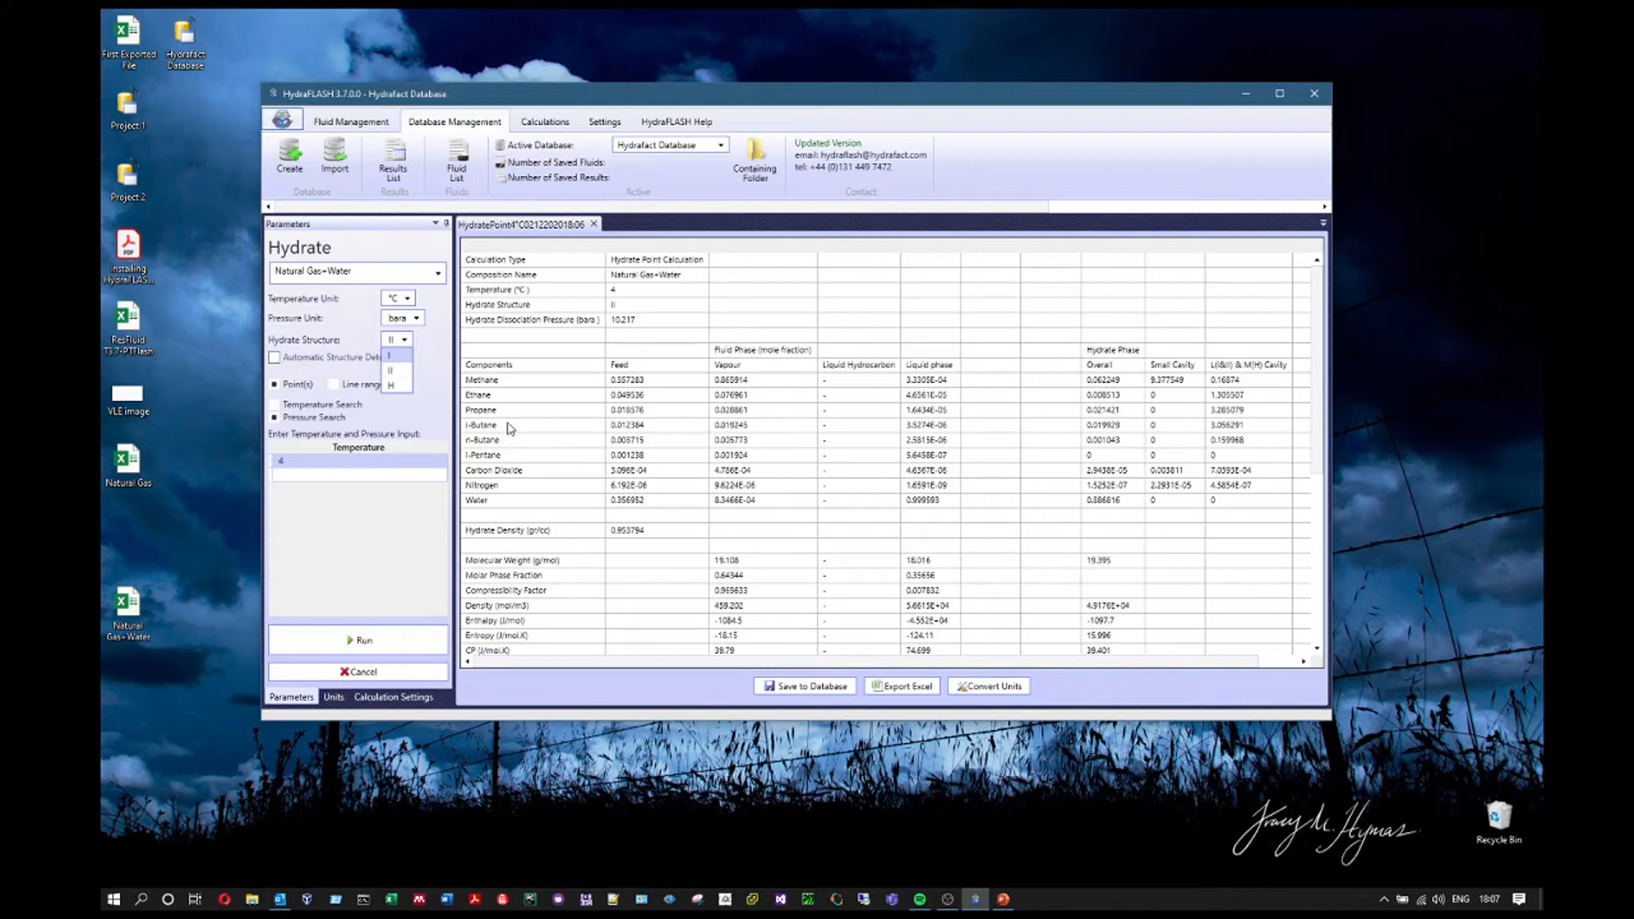
{"action": "left_click", "coordinate": [397, 355]}
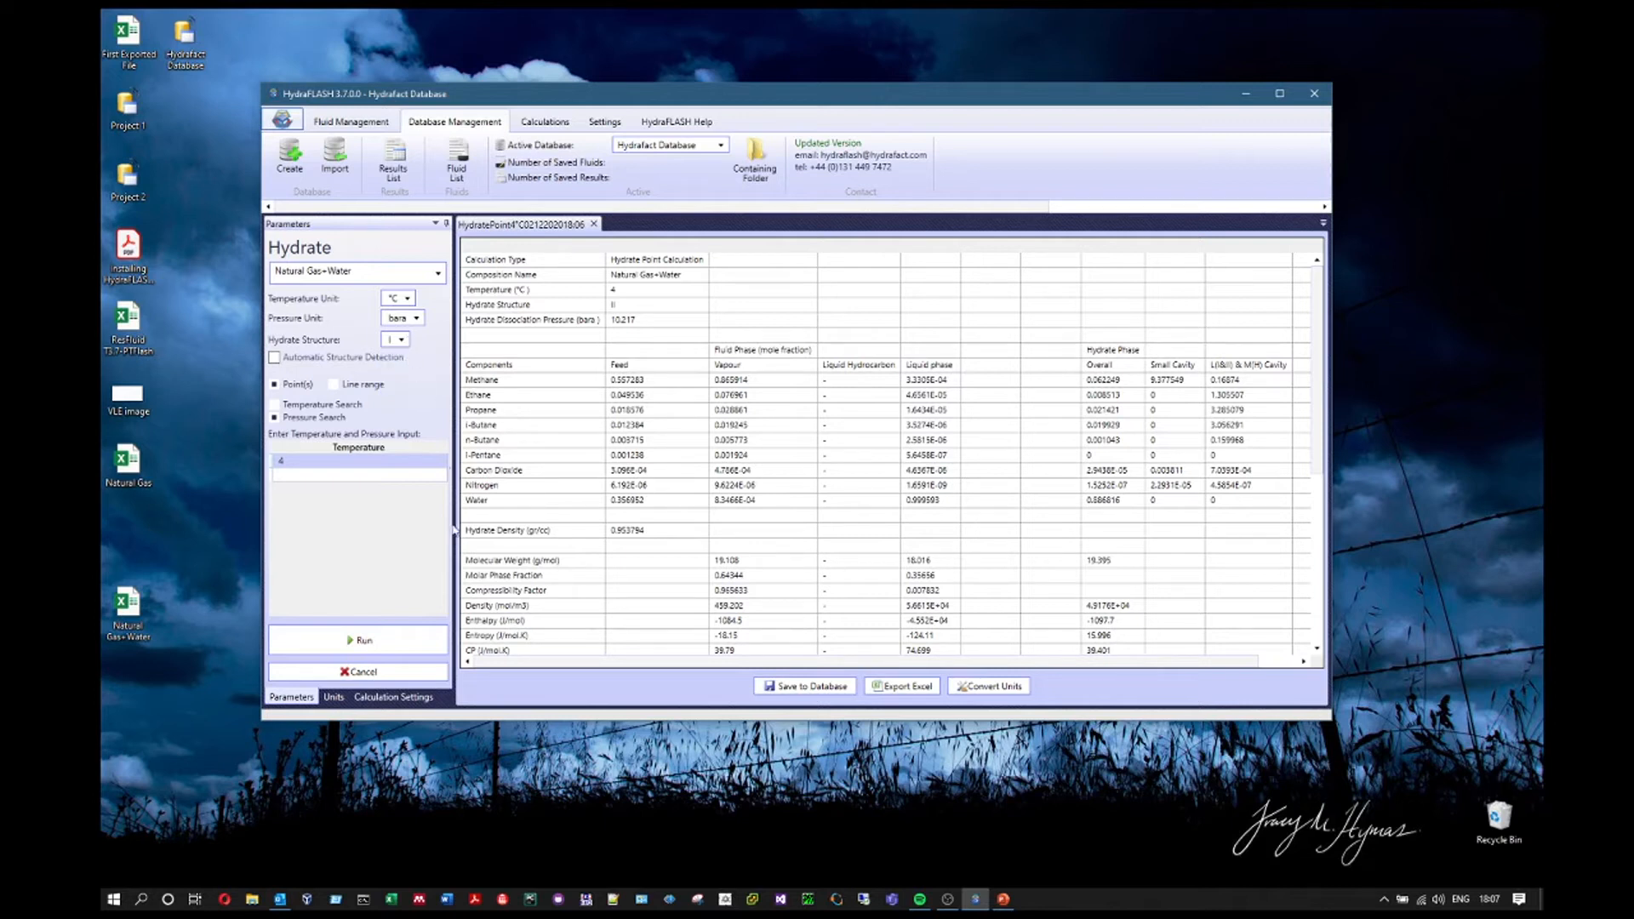
{"action": "left_click", "coordinate": [370, 648]}
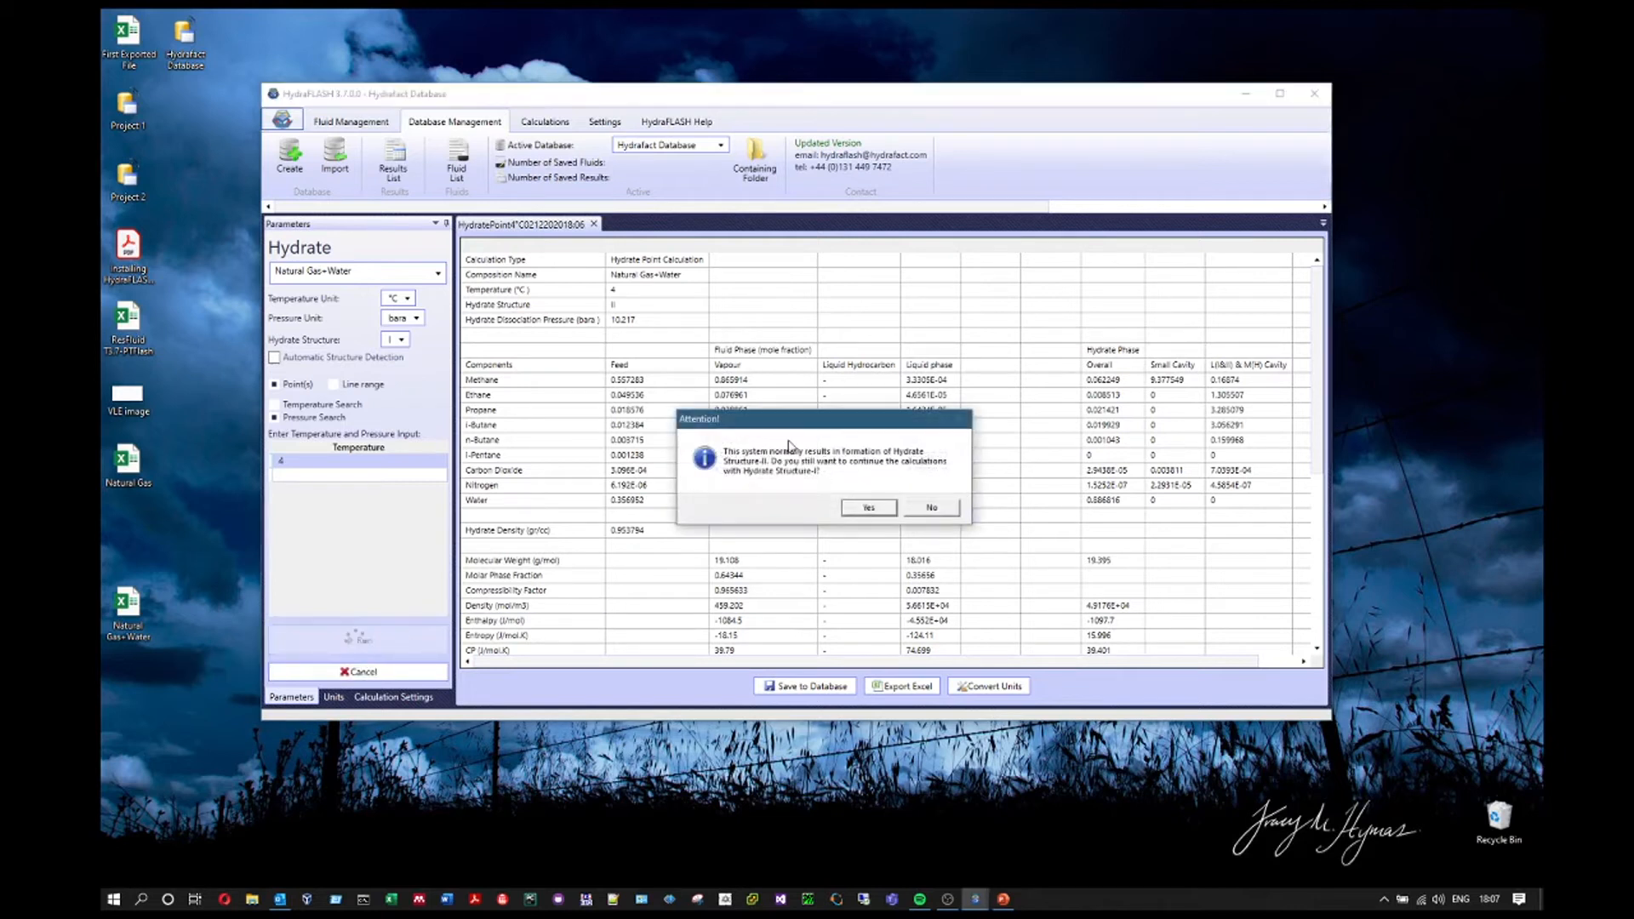
{"action": "left_click_drag", "start_coordinate": [800, 418], "coordinate": [664, 307]}
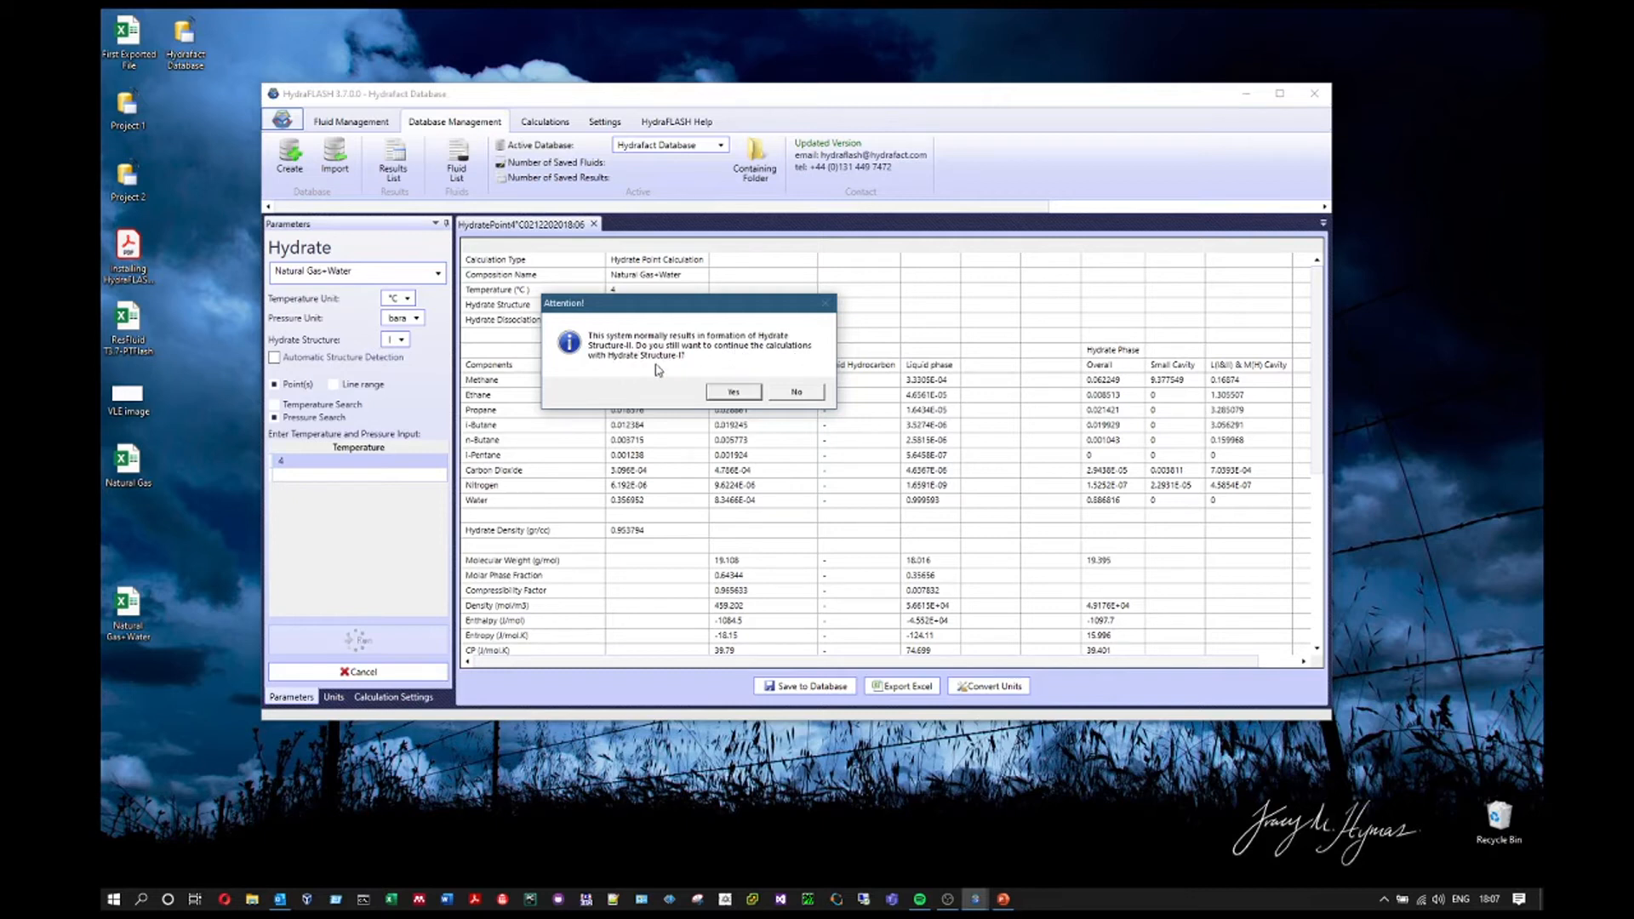
{"action": "left_click_drag", "start_coordinate": [706, 310], "coordinate": [794, 323]}
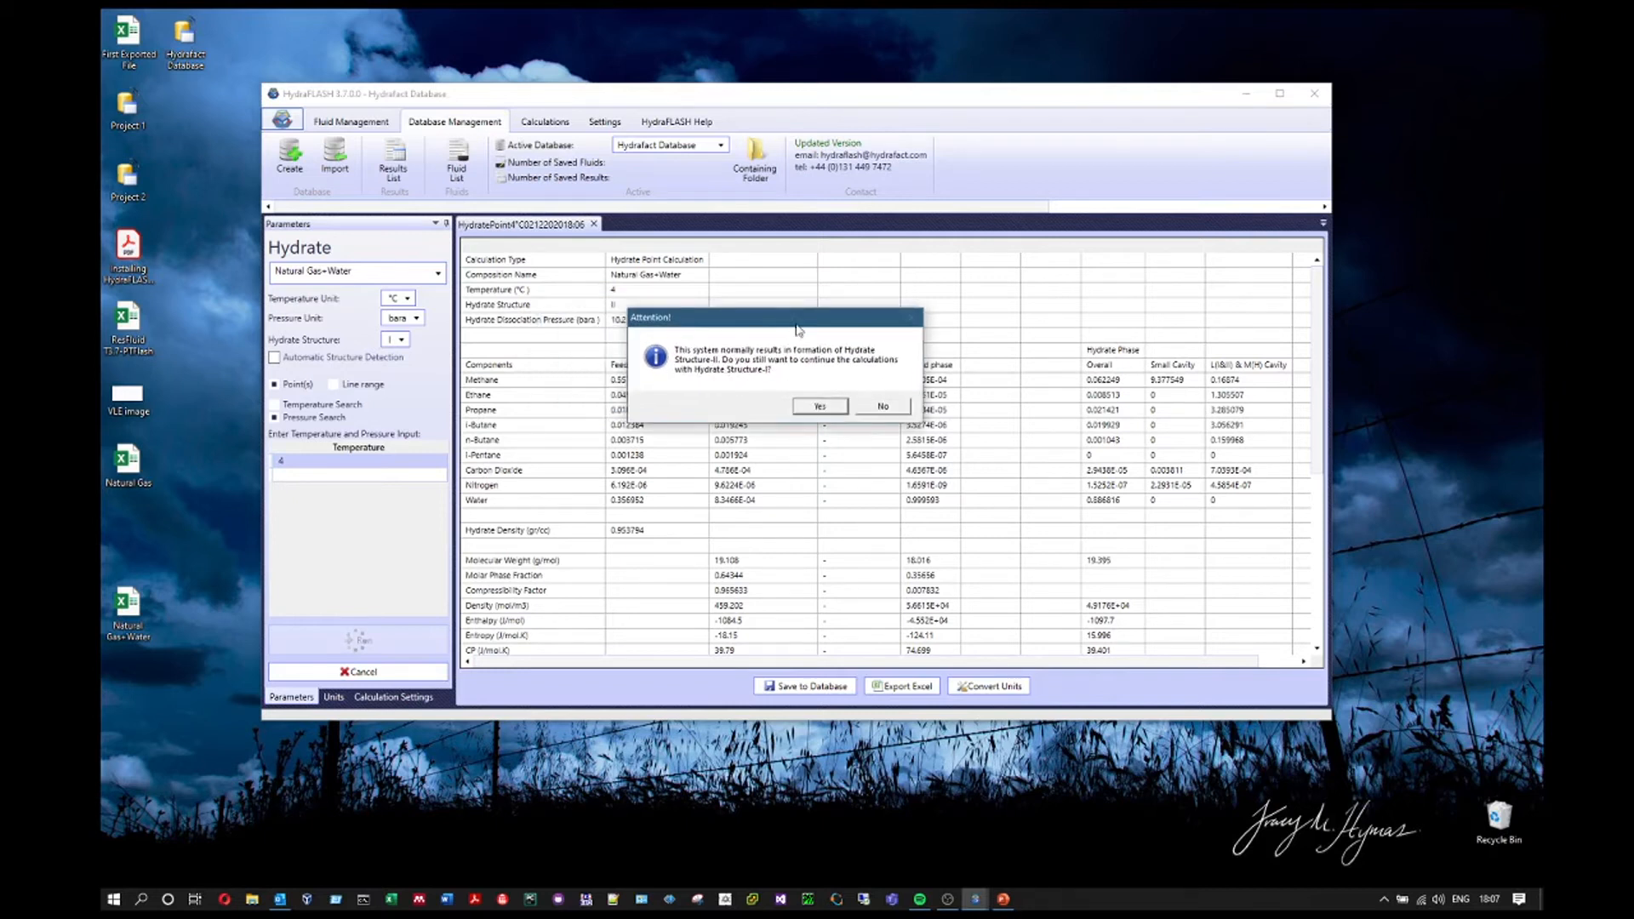
{"action": "left_click", "coordinate": [817, 403]}
Compare the hydrate dissociation pressures of the structure I and structure II results
{"action": "left_click", "coordinate": [638, 323]}
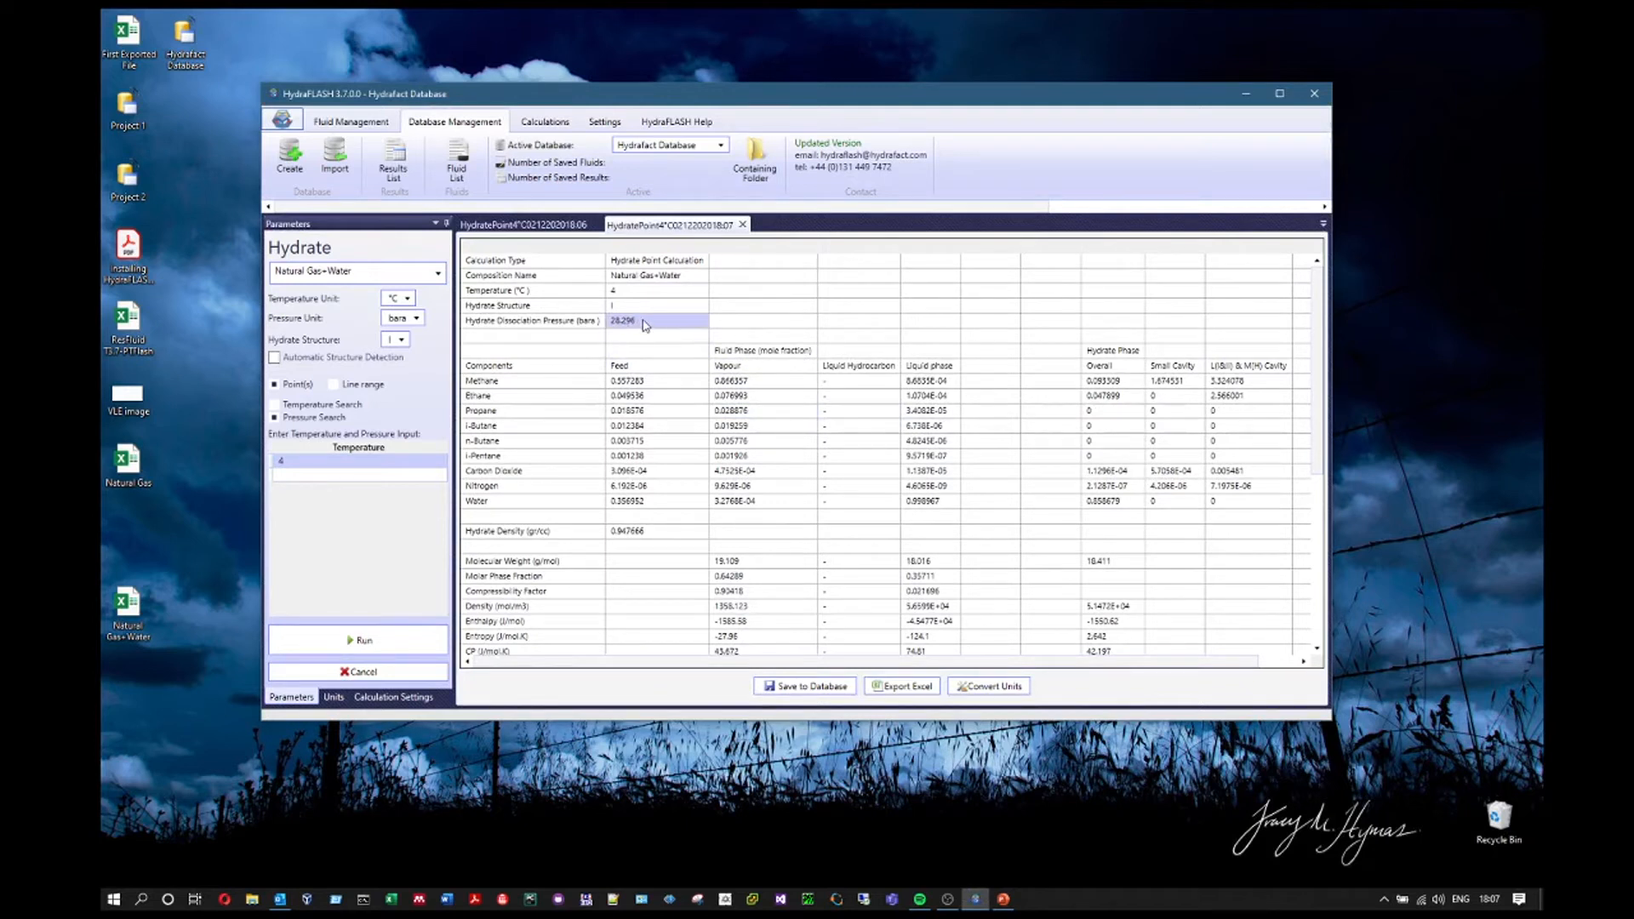
{"action": "left_click", "coordinate": [644, 324]}
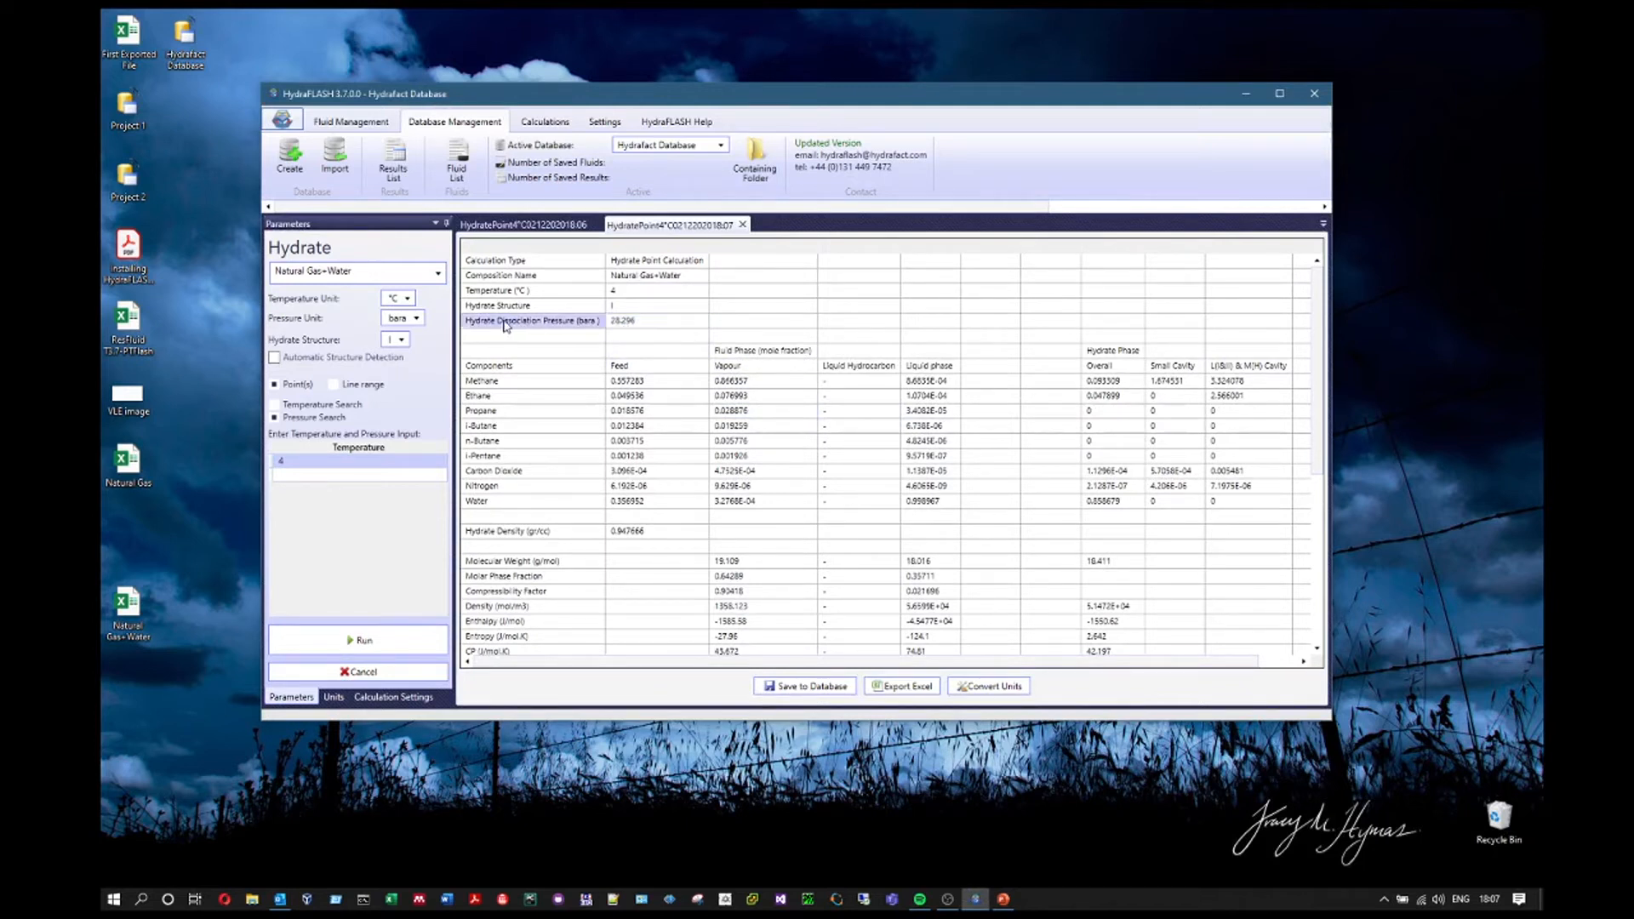
{"action": "left_click", "coordinate": [643, 308]}
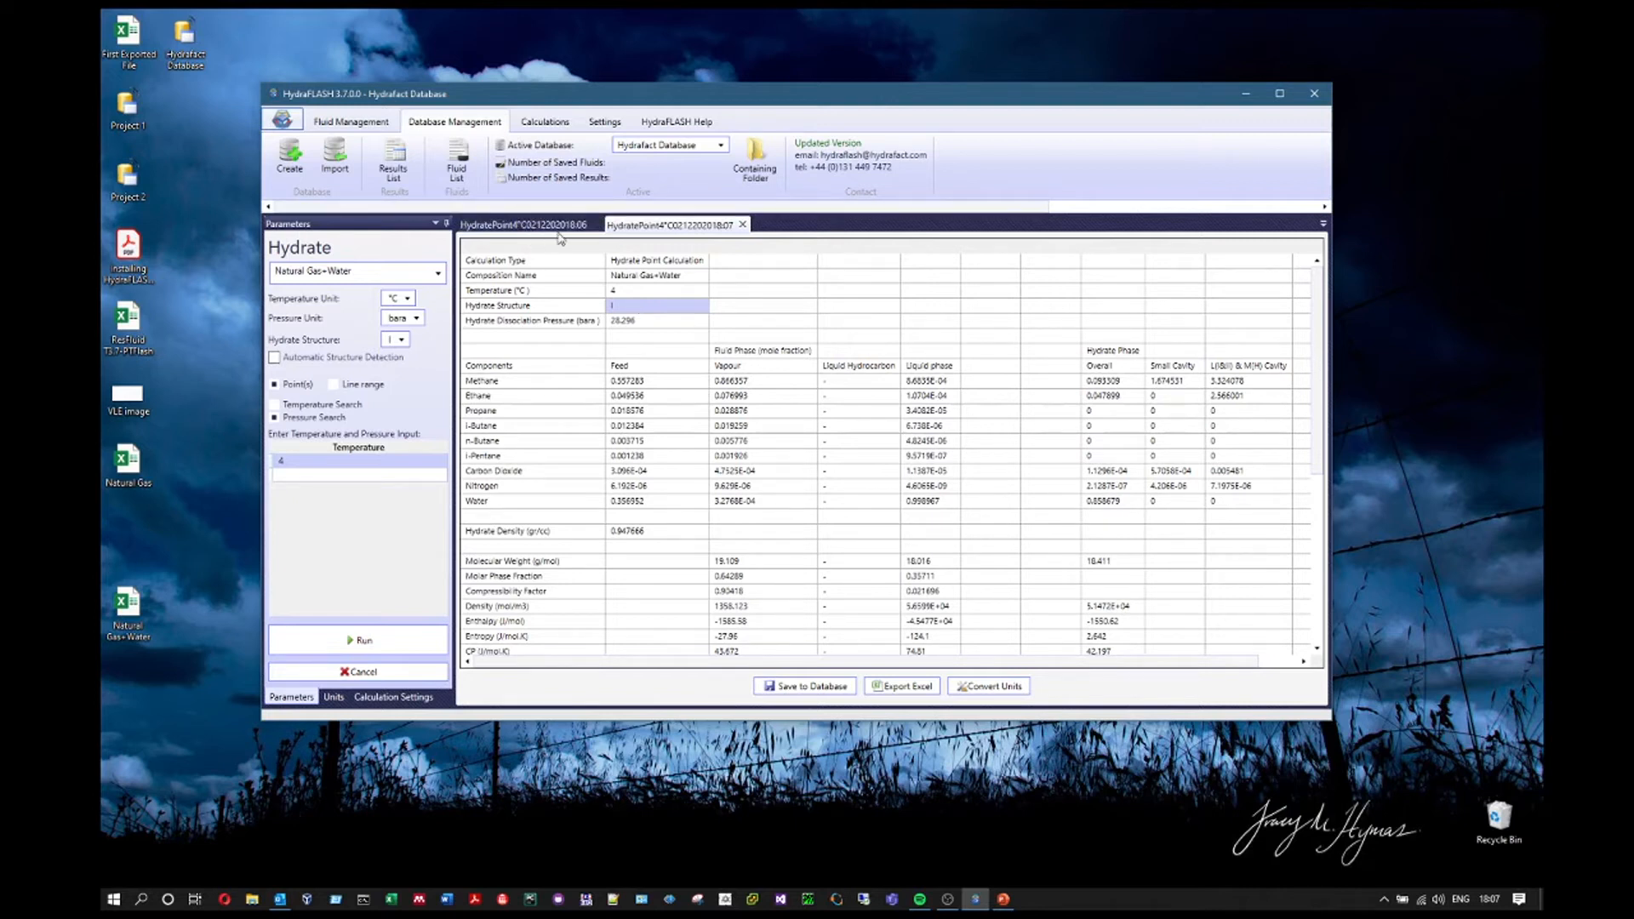
{"action": "left_click", "coordinate": [557, 226]}
{"action": "left_click", "coordinate": [668, 226]}
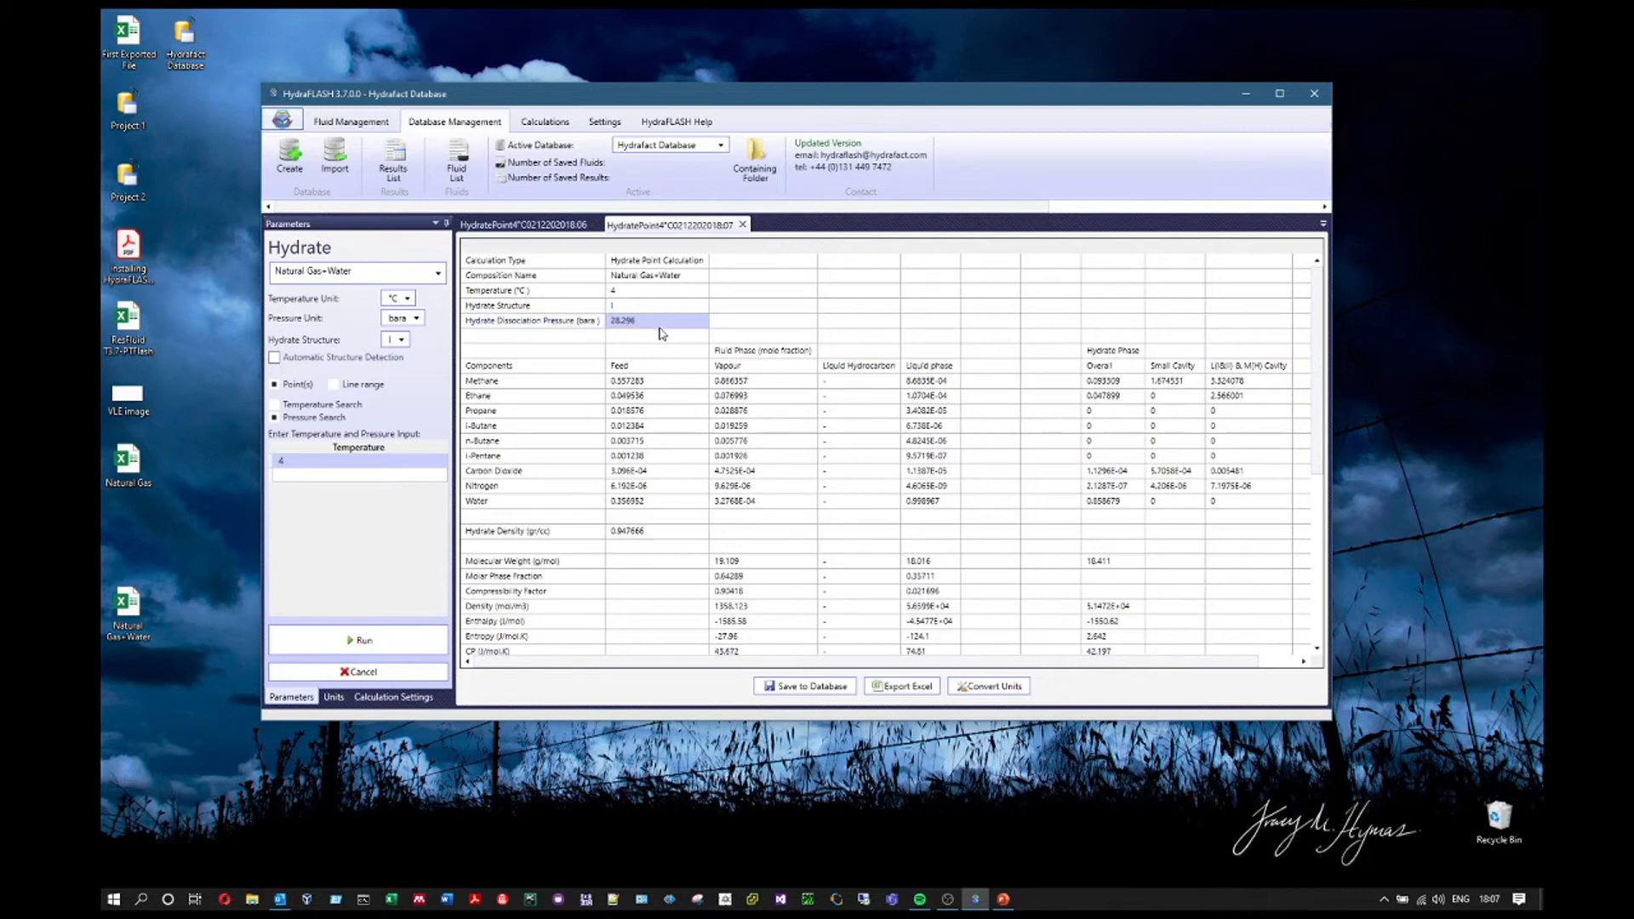
{"action": "left_click", "coordinate": [569, 225]}
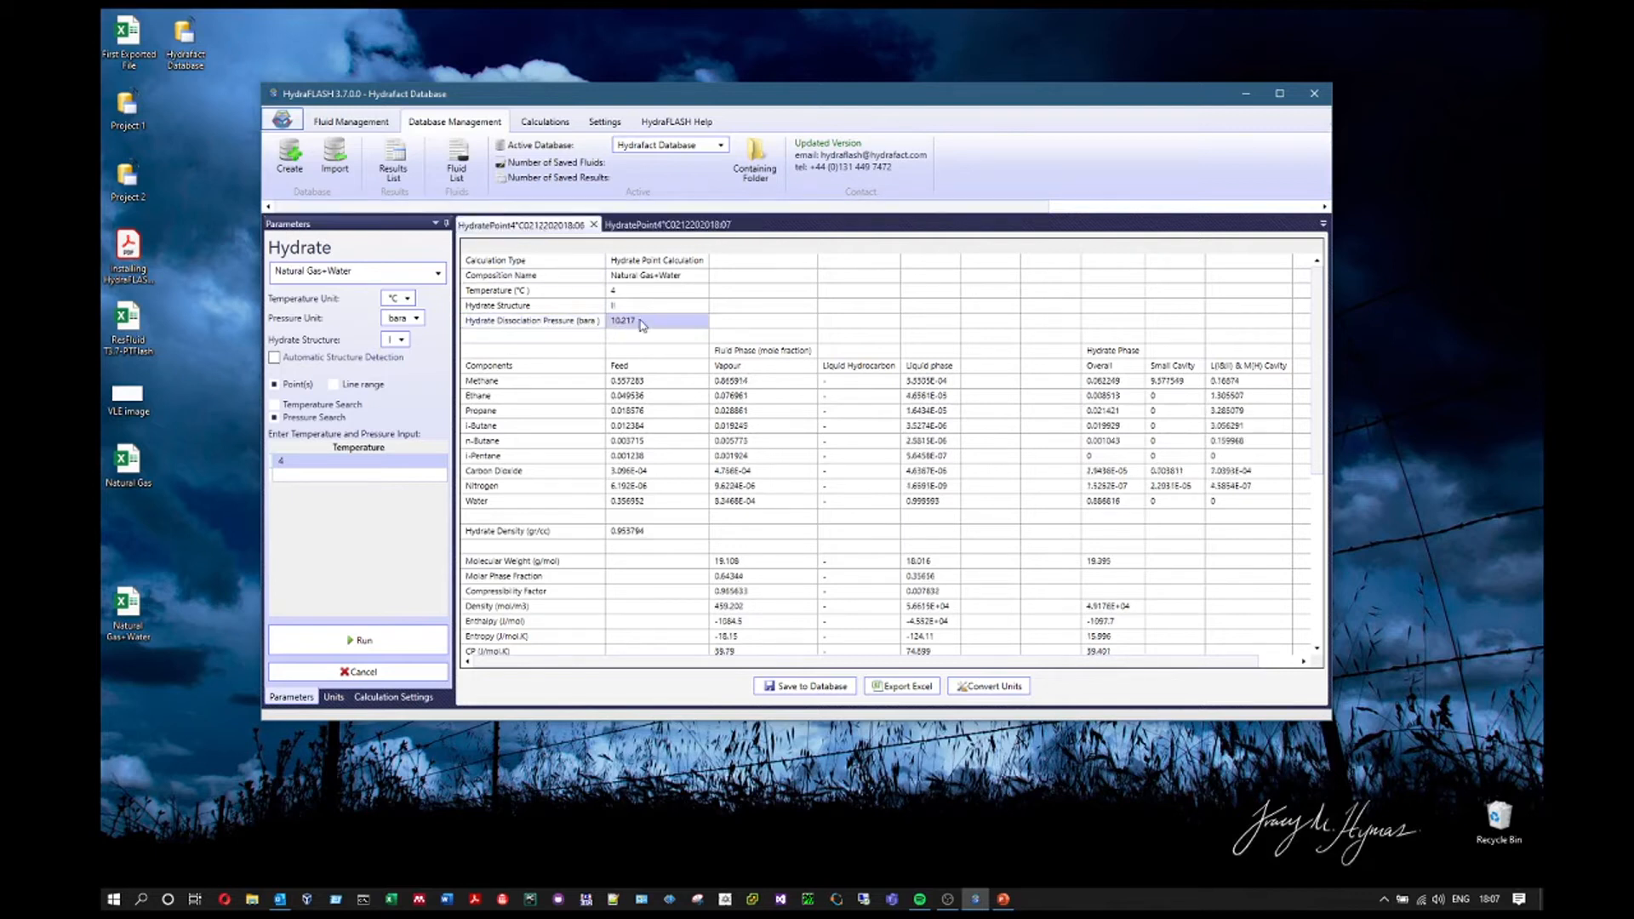
{"action": "left_click", "coordinate": [668, 224]}
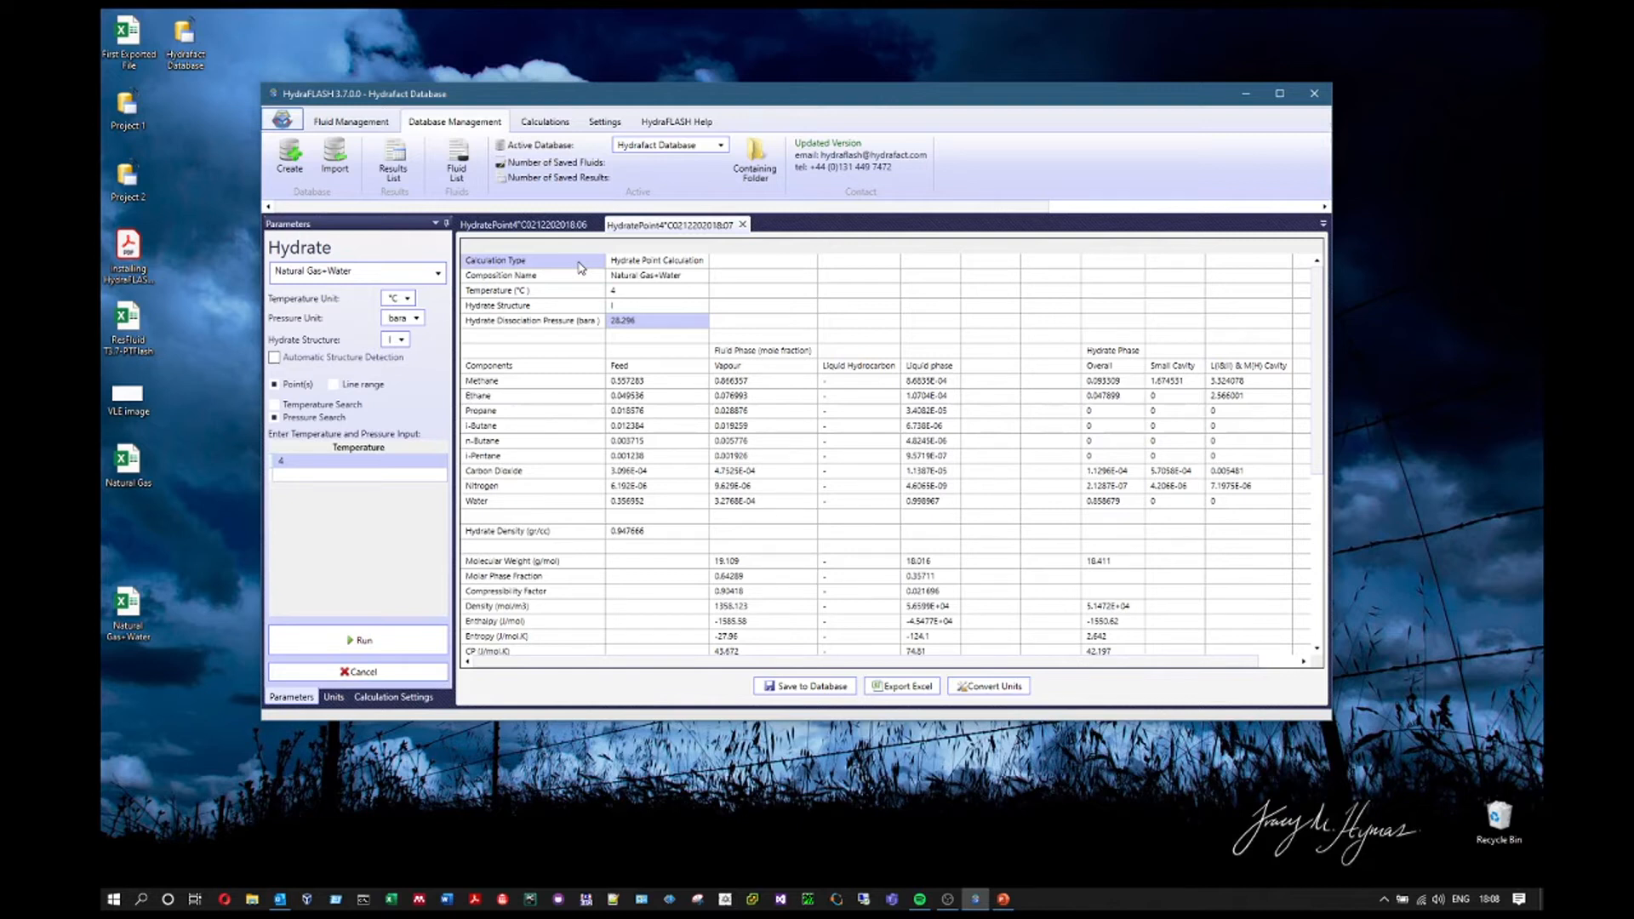
Close both hydrate point results and bring up the calculation commands
{"action": "left_click", "coordinate": [742, 224]}
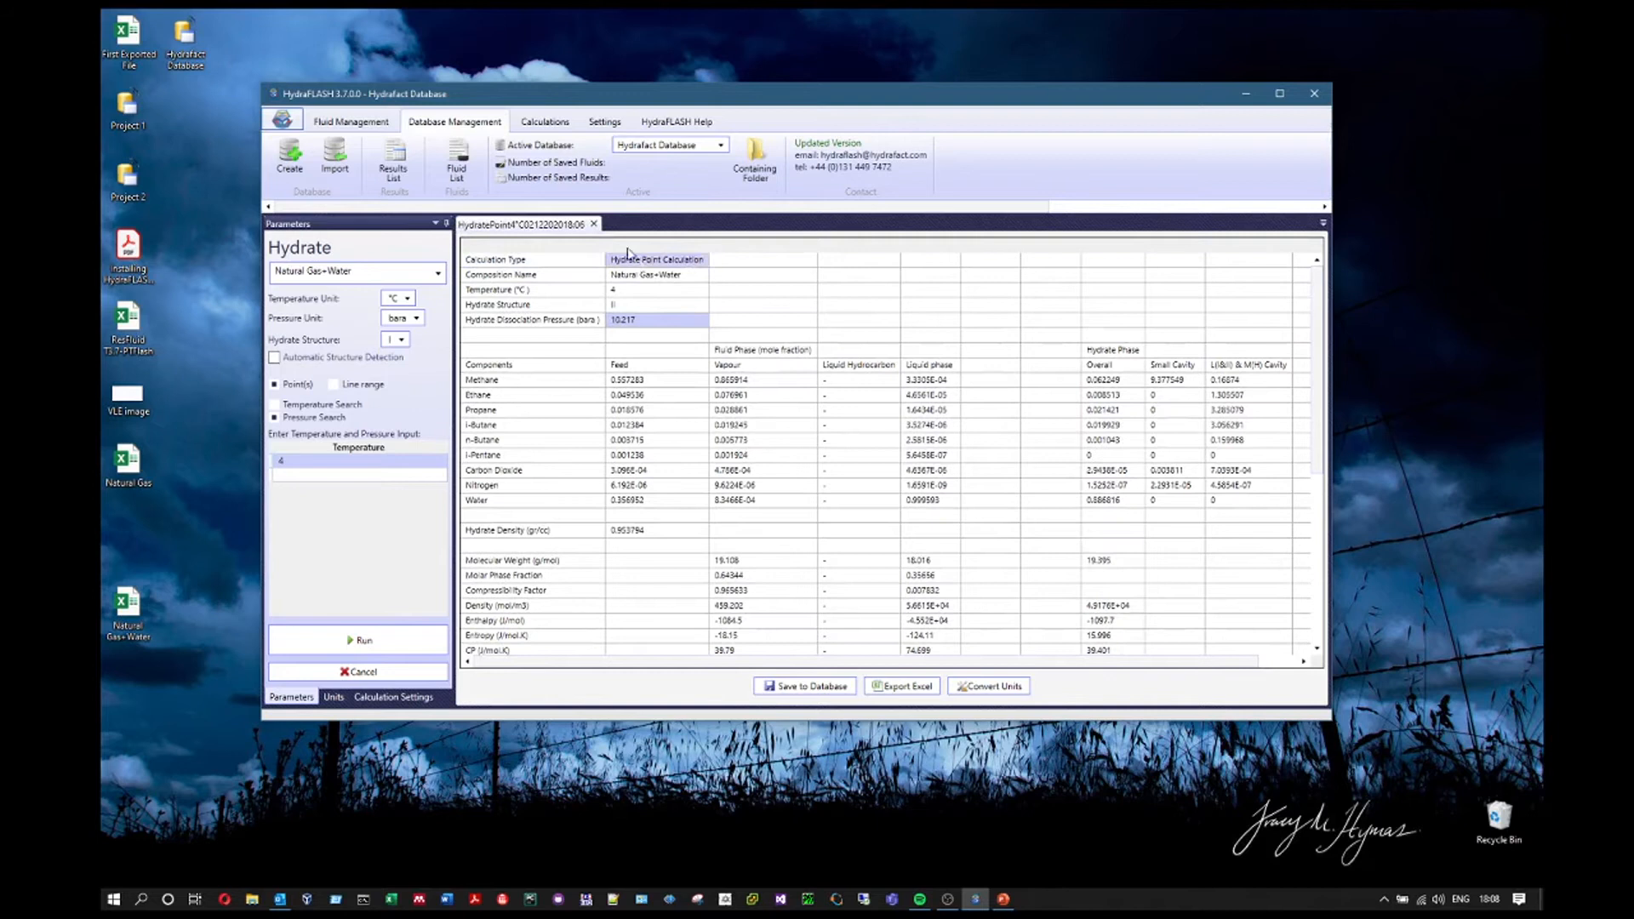
{"action": "left_click", "coordinate": [594, 225]}
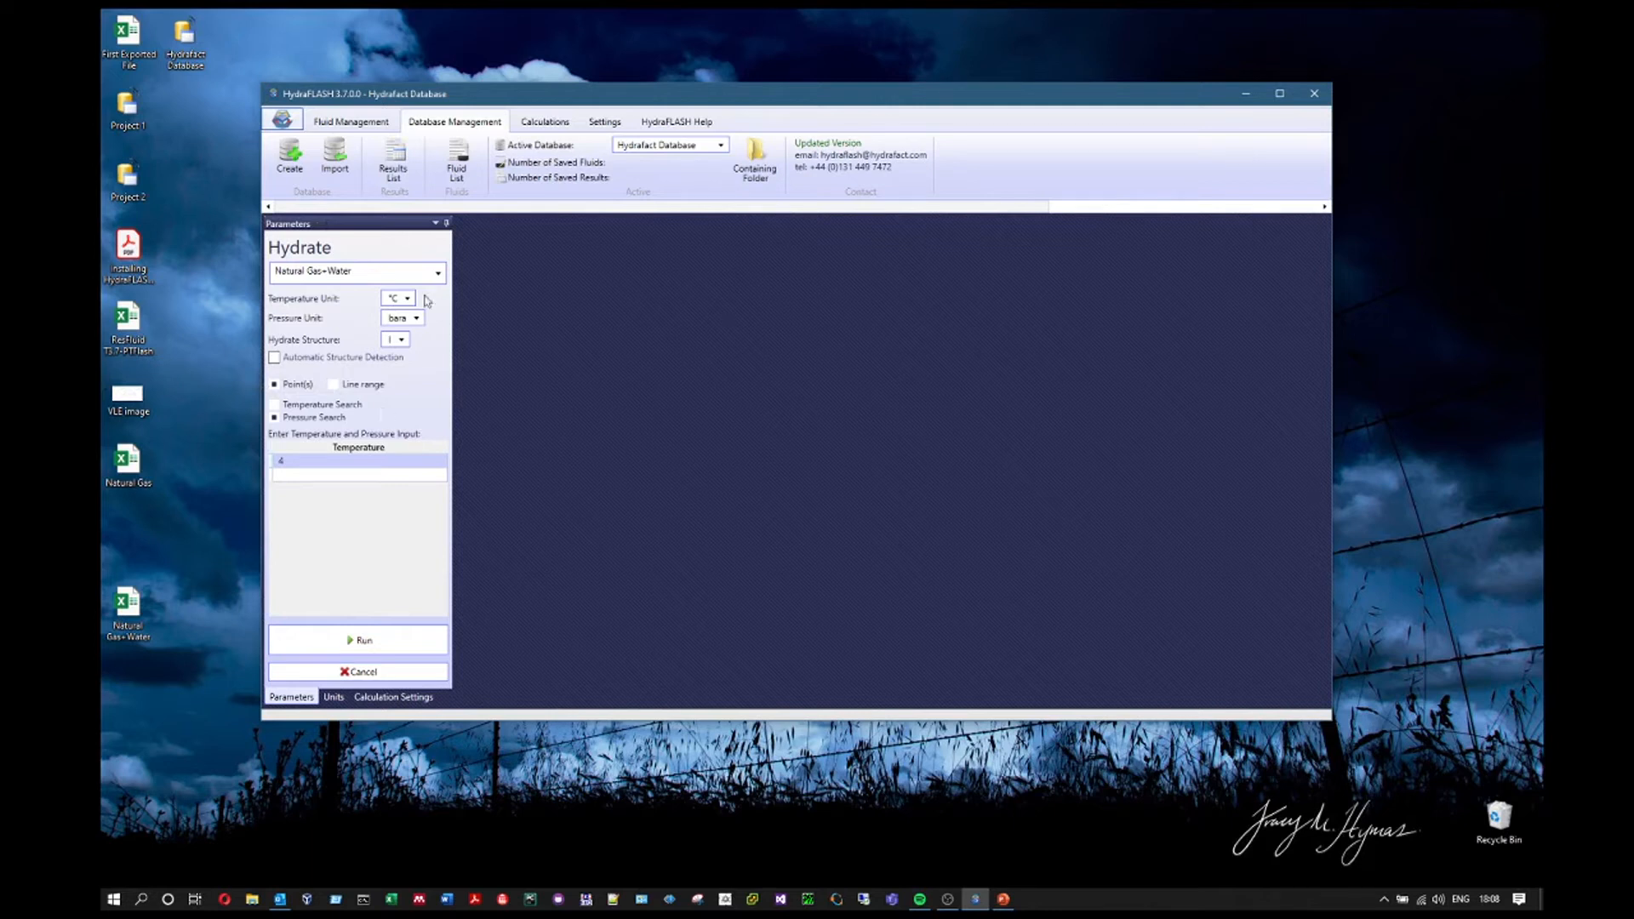
{"action": "left_click", "coordinate": [562, 121]}
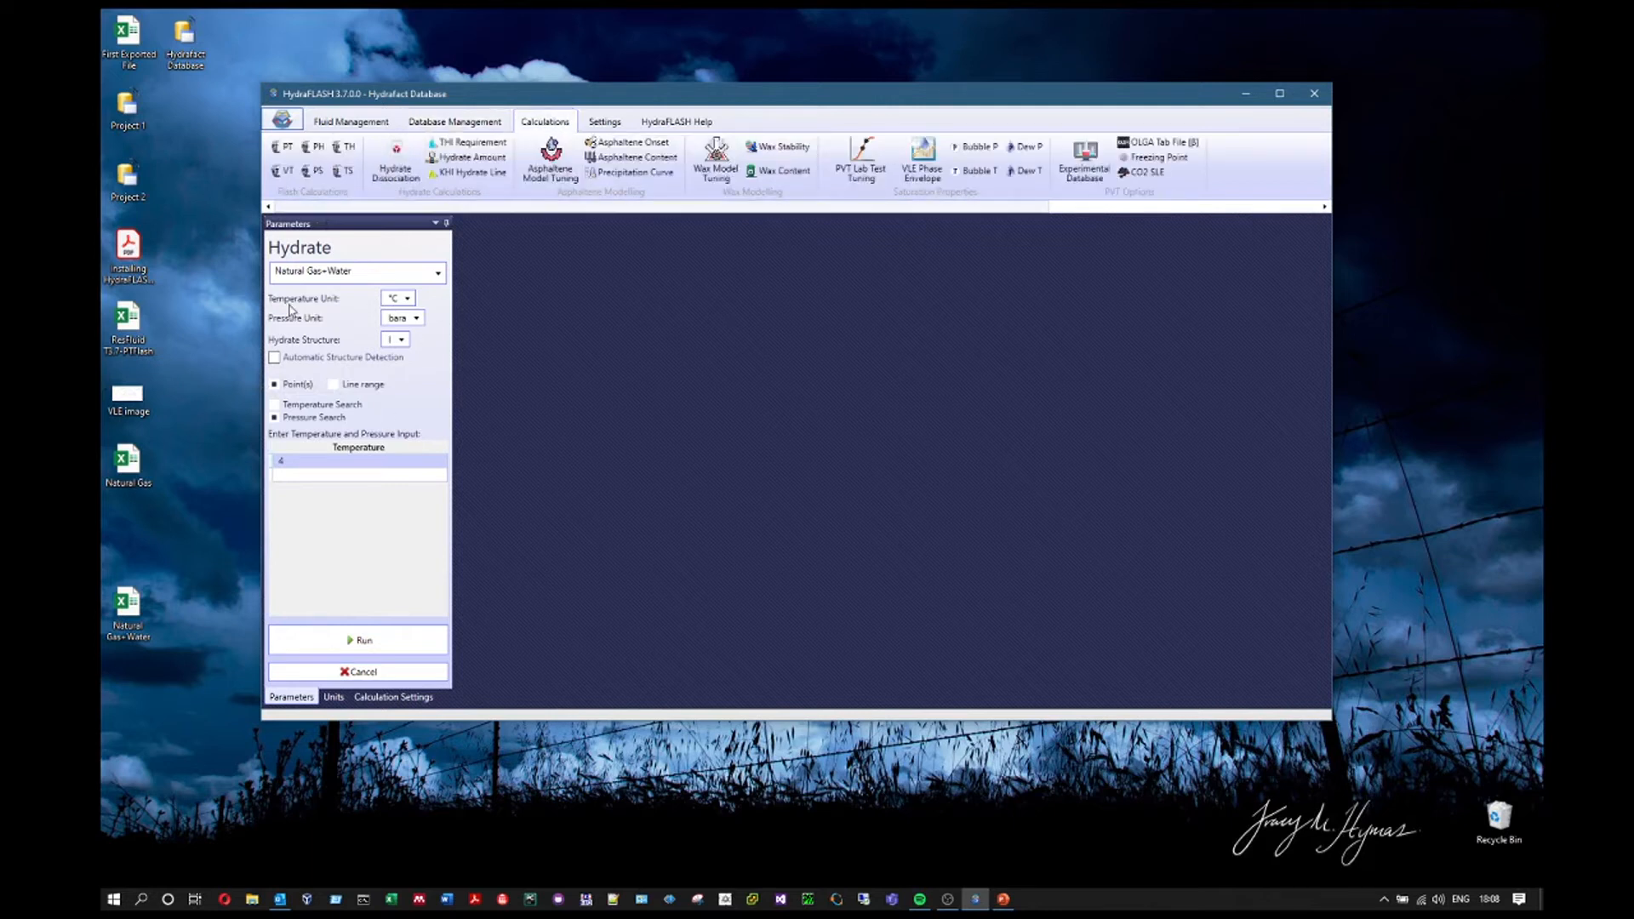
Re-enable automatic structure detection, rerun the hydrate point calculation at 4 °C and review its result
{"action": "left_click", "coordinate": [275, 358]}
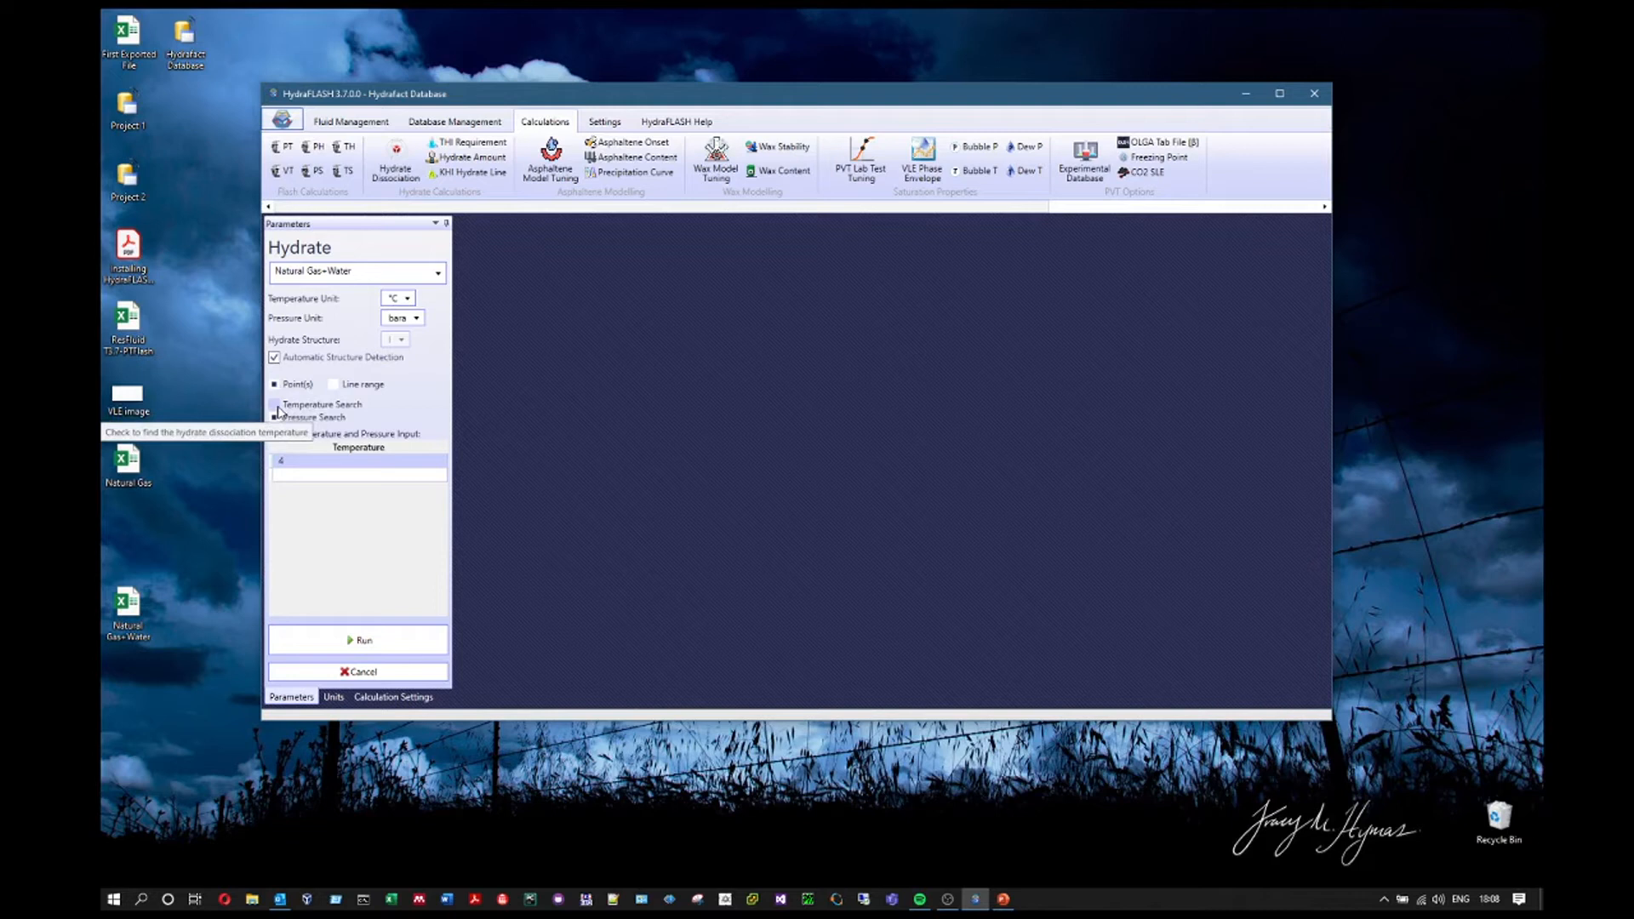
{"action": "left_click", "coordinate": [391, 646]}
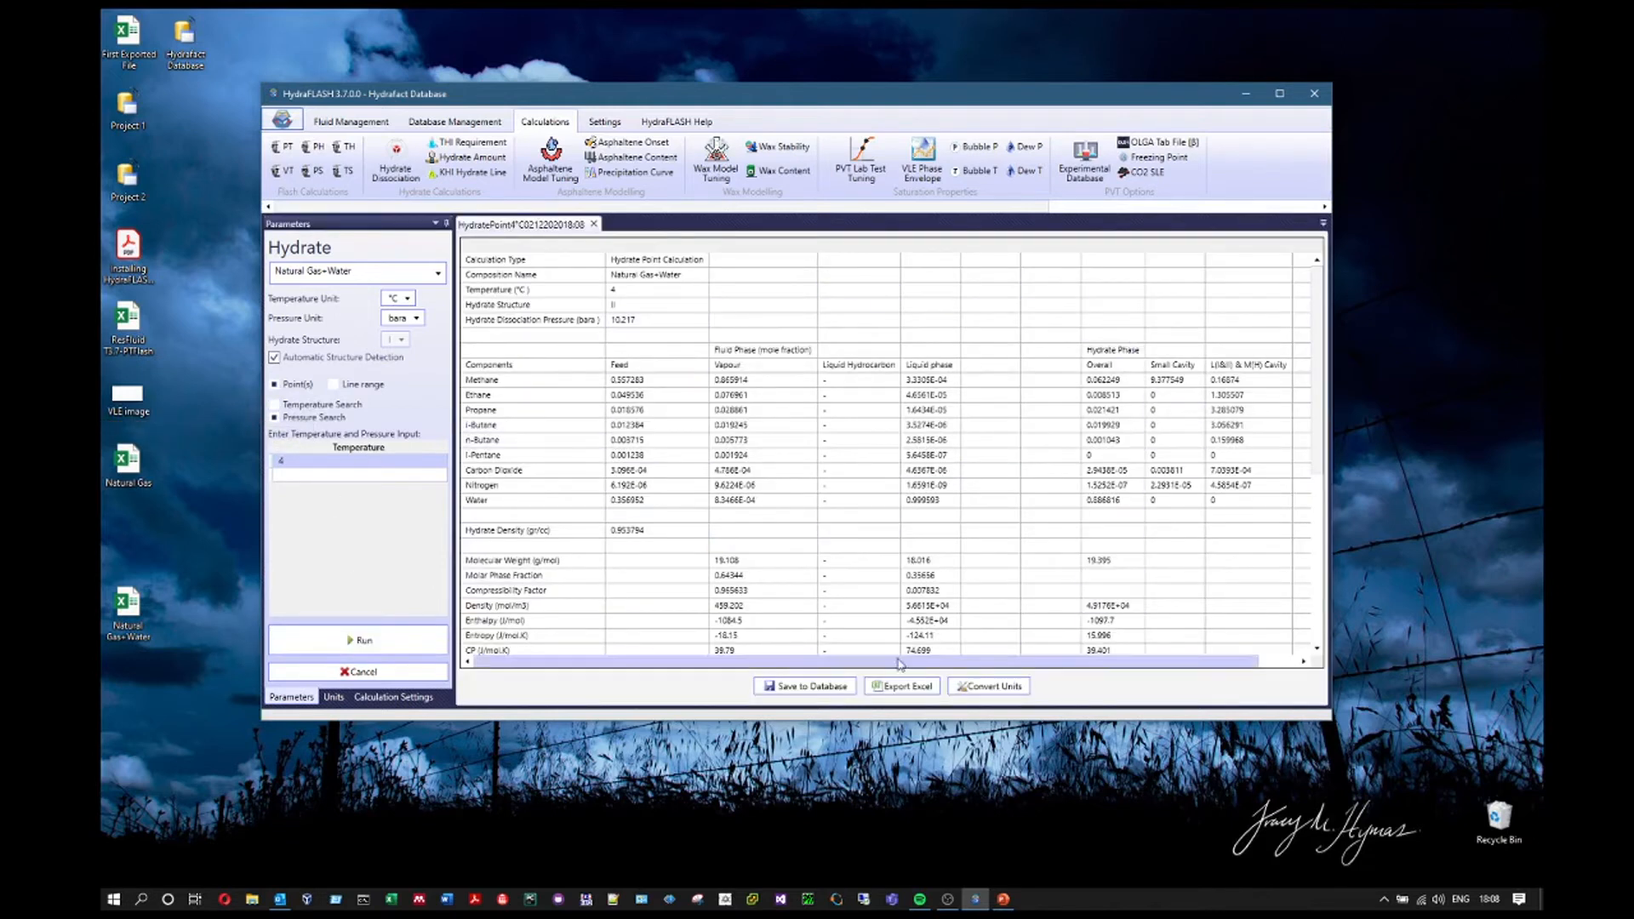
{"action": "scroll", "coordinate": [714, 443], "scroll_direction": "down", "scroll_amount": 4}
{"action": "scroll", "coordinate": [656, 519], "scroll_direction": "up", "scroll_amount": 4}
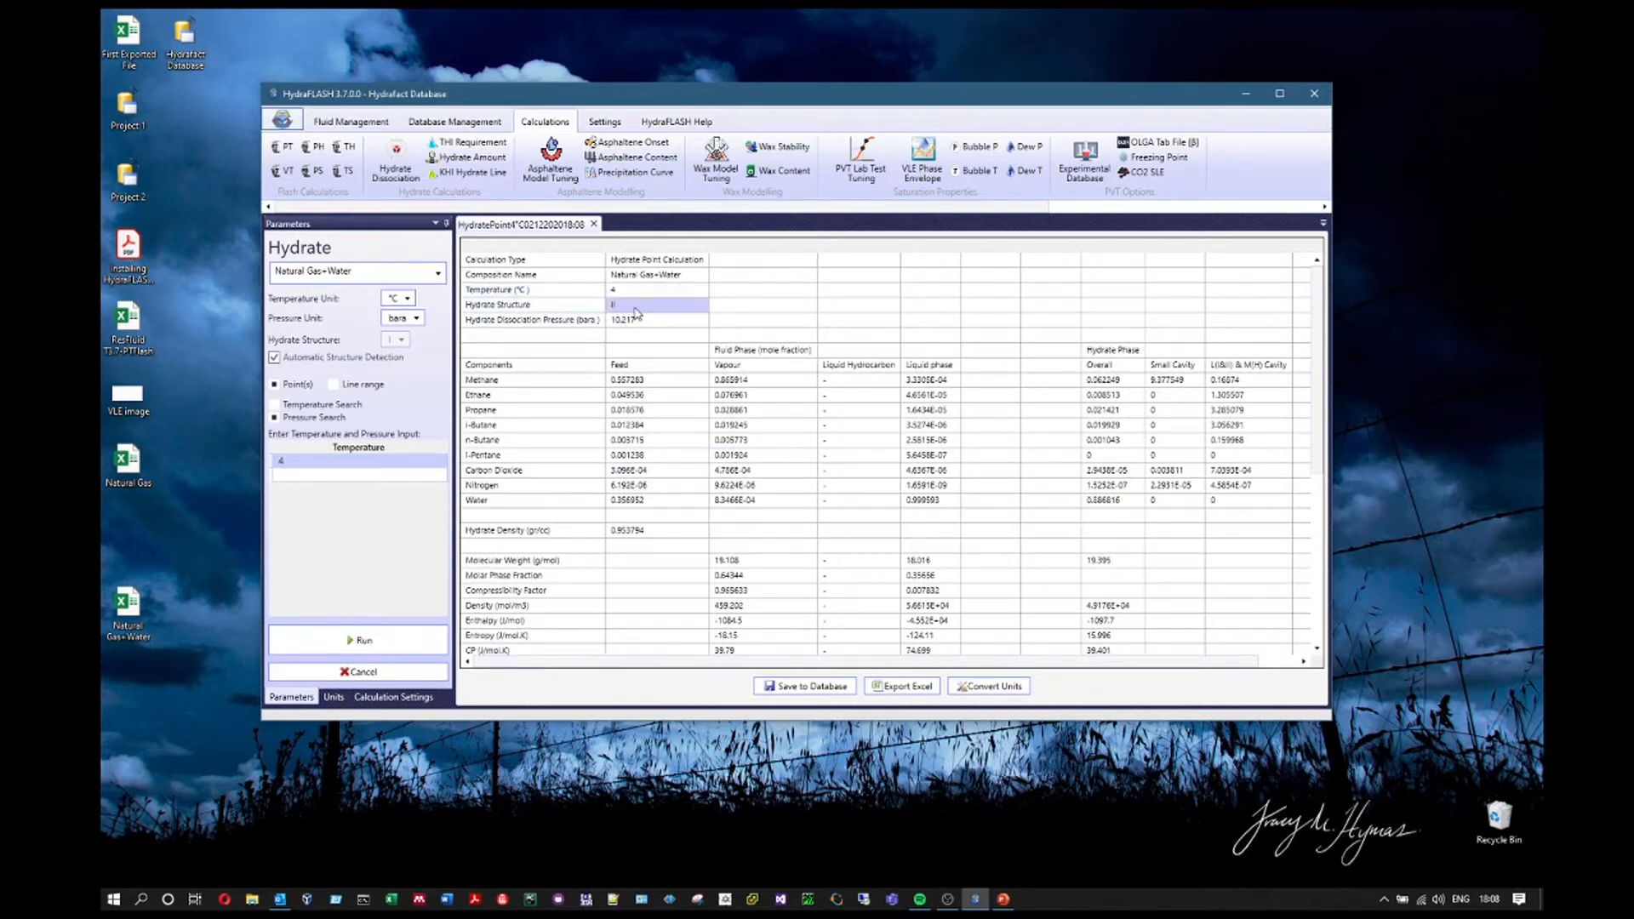
Switch the hydrate calculation to a line range and try the manual structure choice before restoring automatic structure detection
{"action": "left_click", "coordinate": [333, 383]}
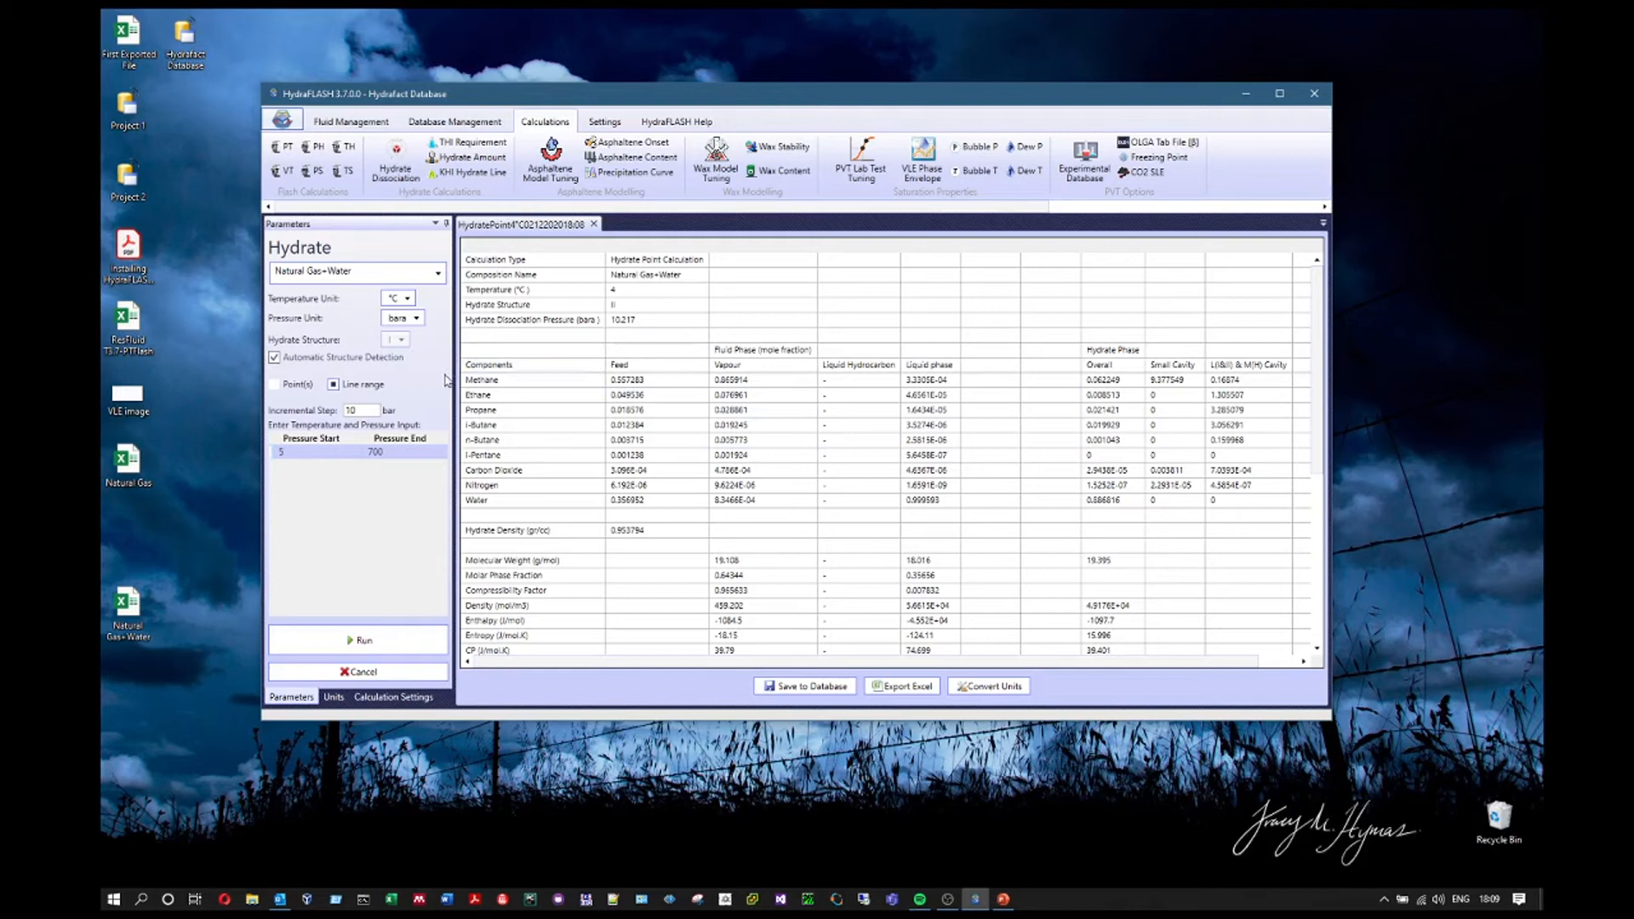
{"action": "left_click", "coordinate": [375, 358]}
{"action": "left_click", "coordinate": [402, 341]}
{"action": "left_click", "coordinate": [396, 370]}
{"action": "left_click", "coordinate": [276, 358]}
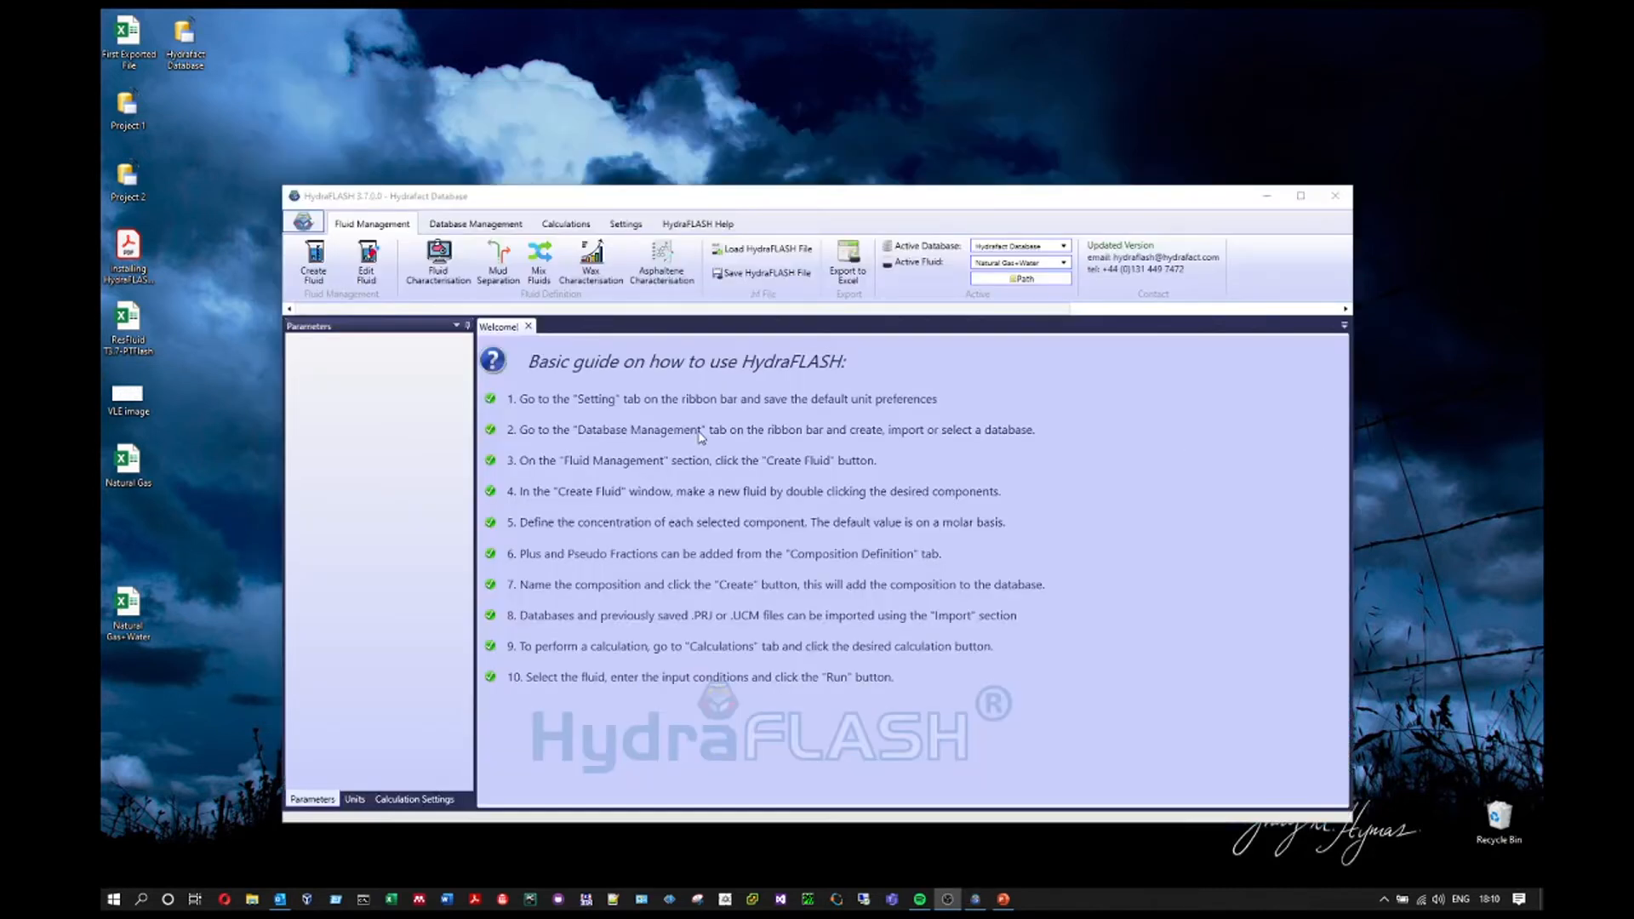
Close the welcome page and open the active fluid, Natural Gas+Water, for editing
{"action": "left_click_drag", "start_coordinate": [637, 197], "coordinate": [596, 129]}
{"action": "left_click", "coordinate": [525, 156]}
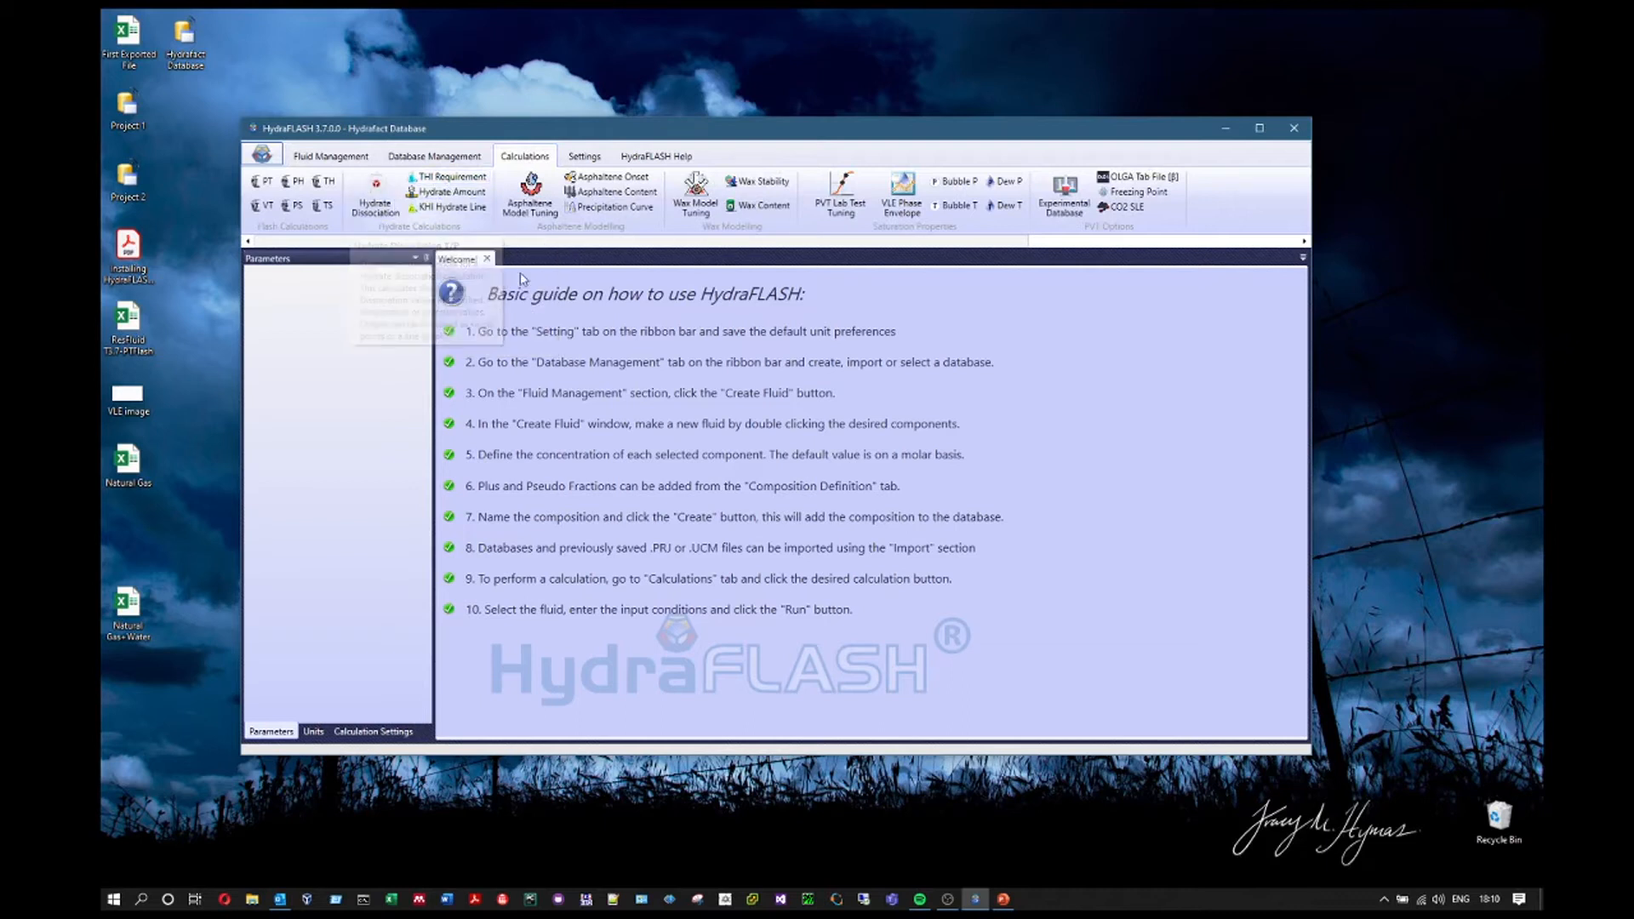
{"action": "left_click", "coordinate": [486, 258]}
{"action": "left_click", "coordinate": [331, 156]}
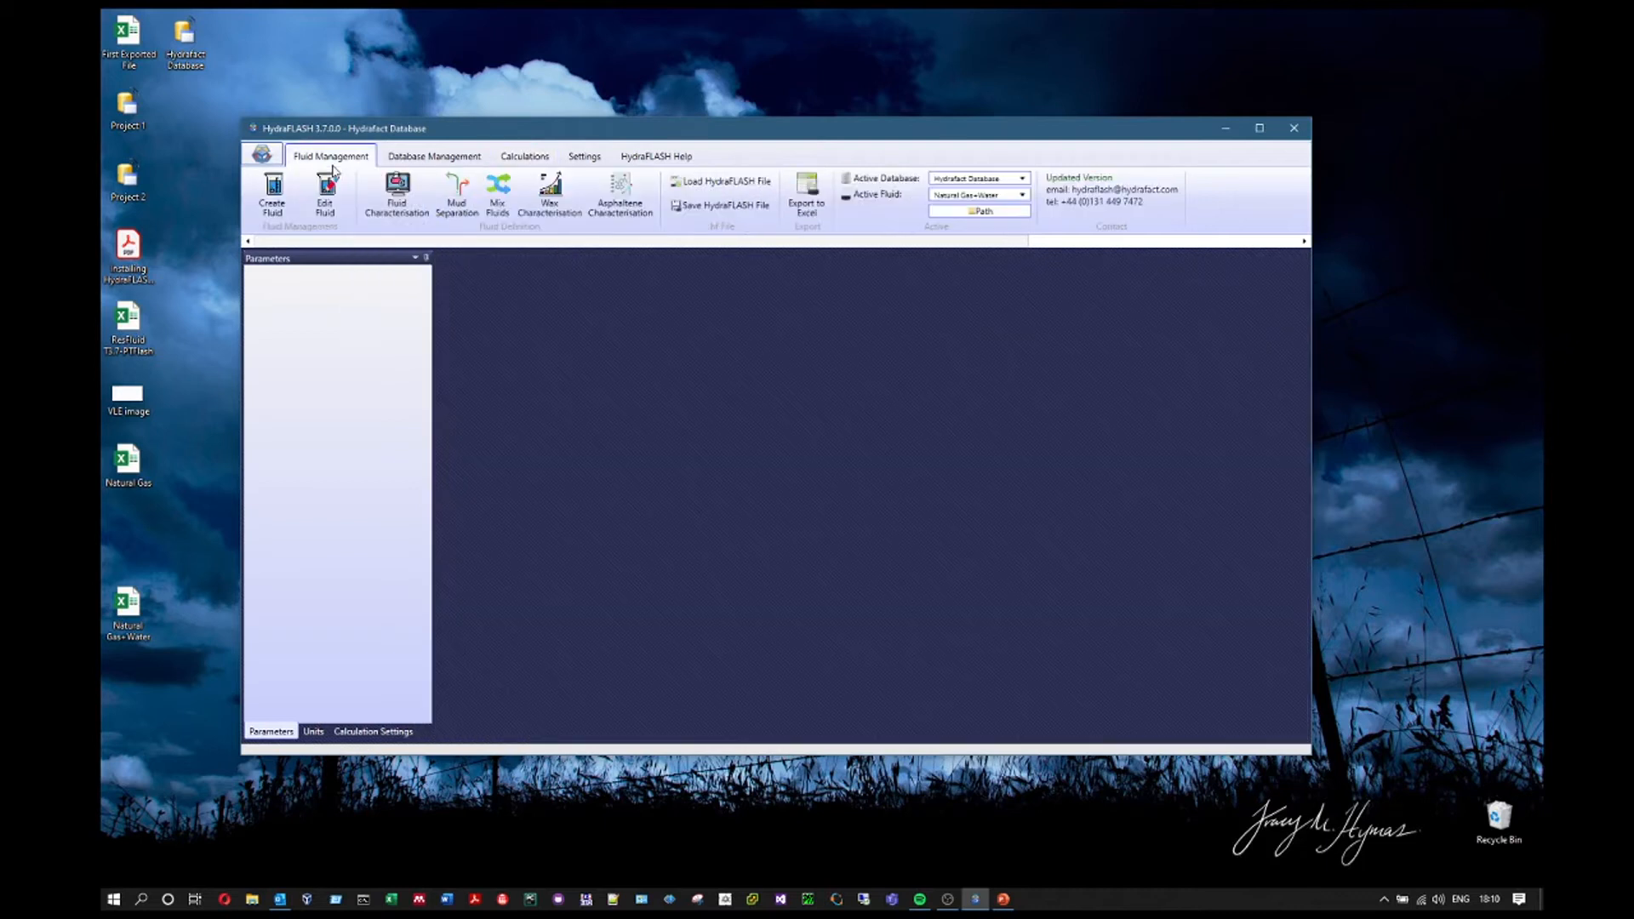
{"action": "left_click", "coordinate": [325, 194]}
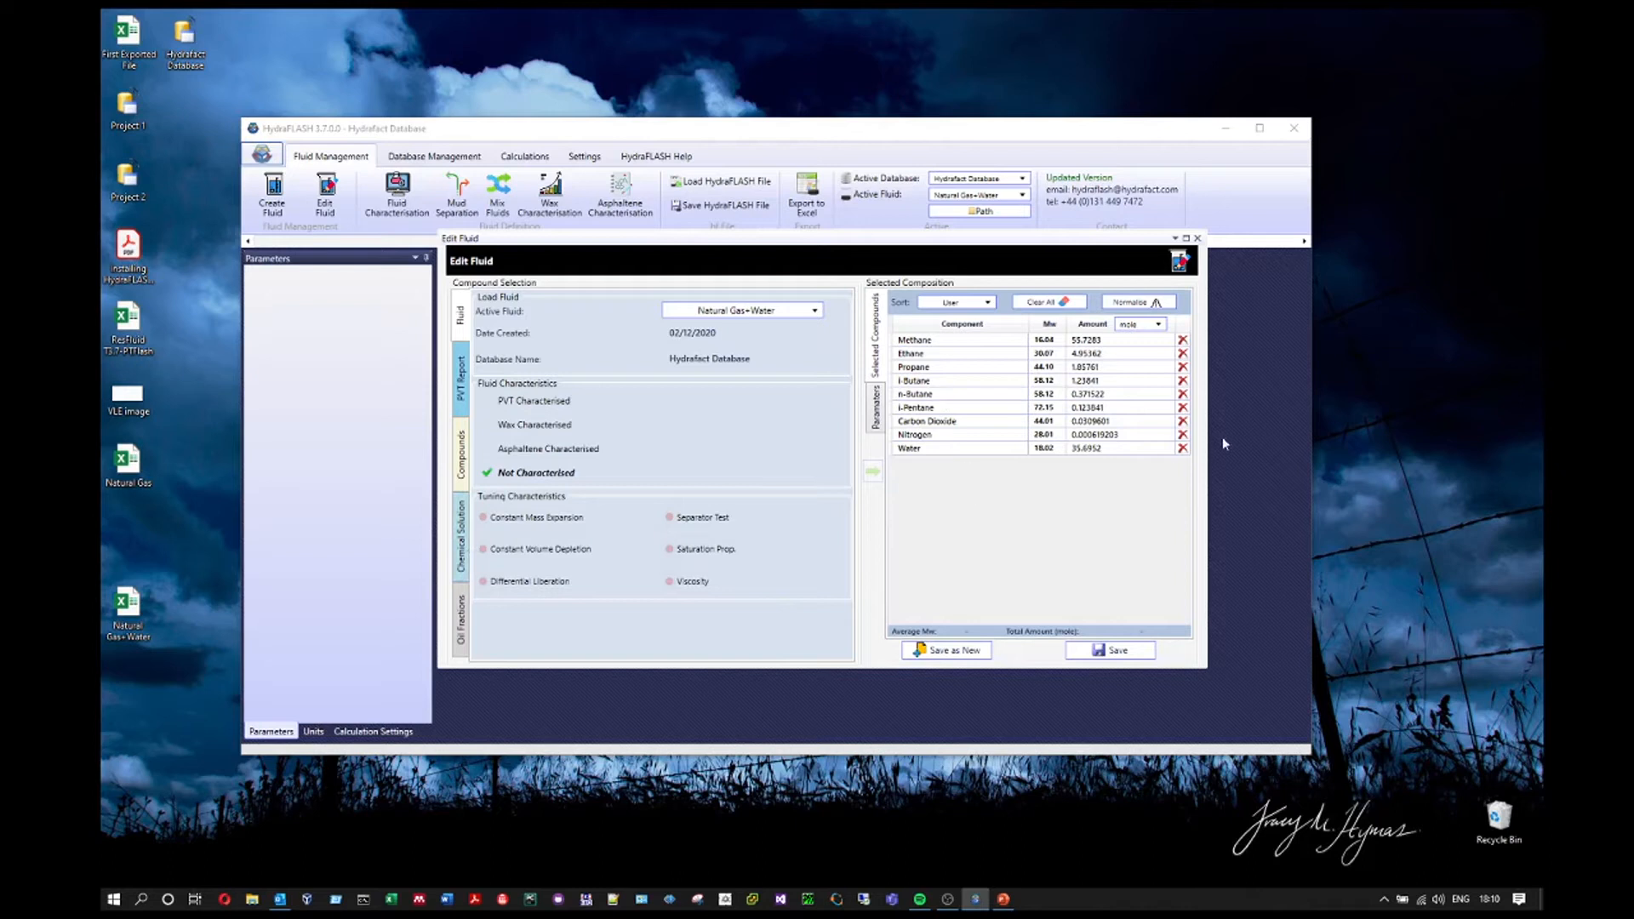
Remove water from the Natural Gas+Water composition and look through its chemical solution and PVT report sections
{"action": "left_click", "coordinate": [1181, 447]}
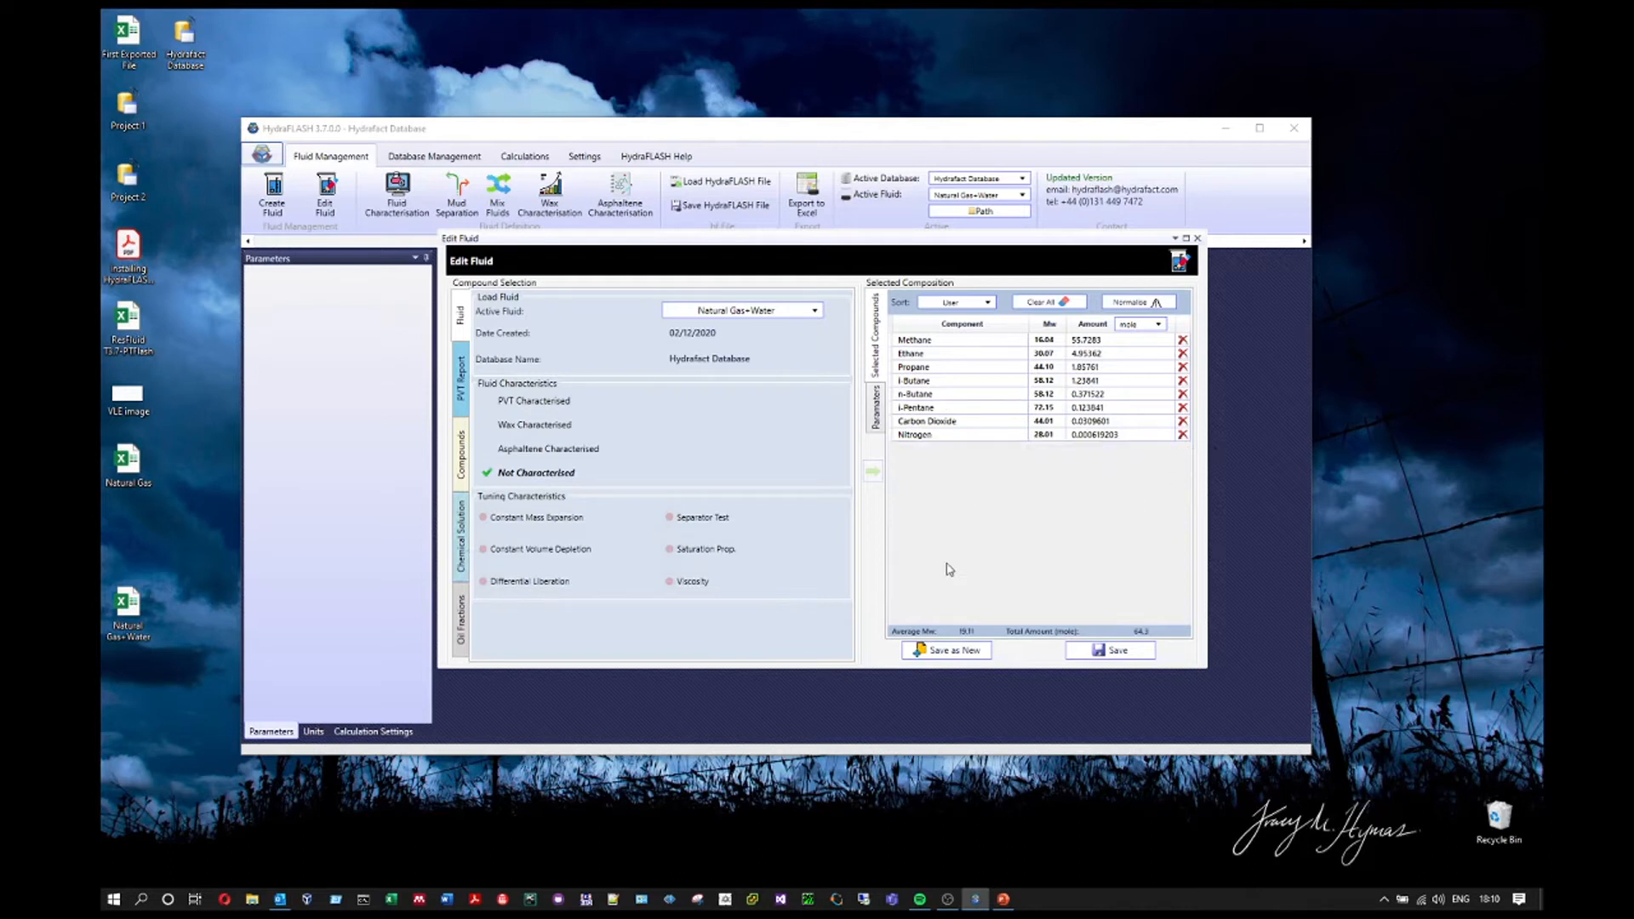
{"action": "left_click", "coordinate": [457, 528]}
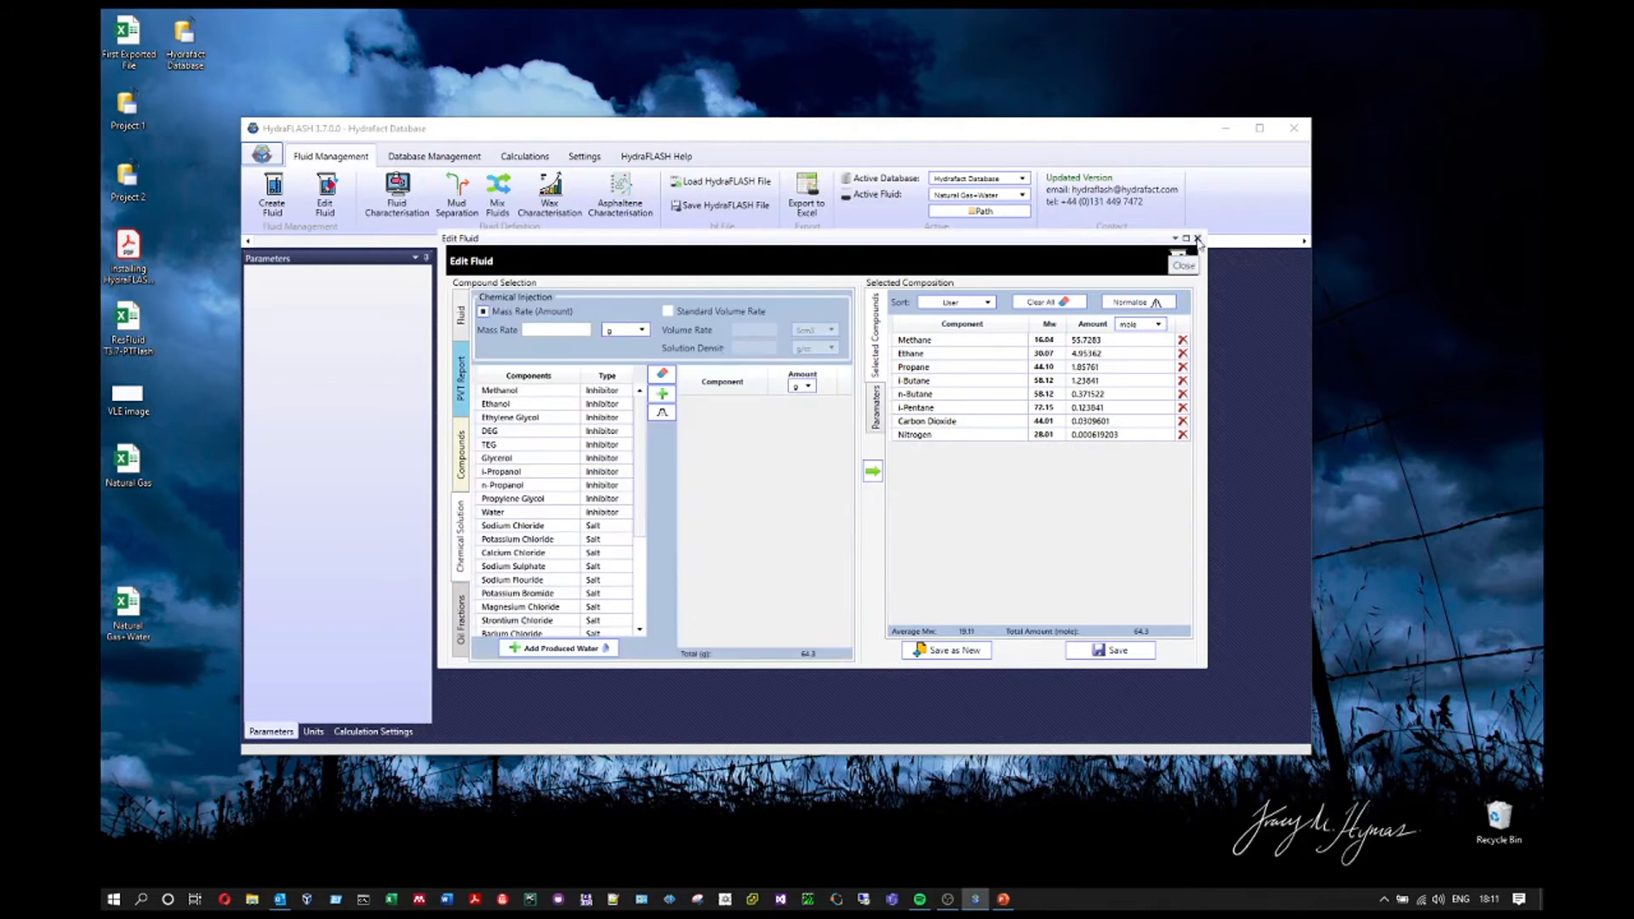
{"action": "left_click", "coordinate": [461, 387]}
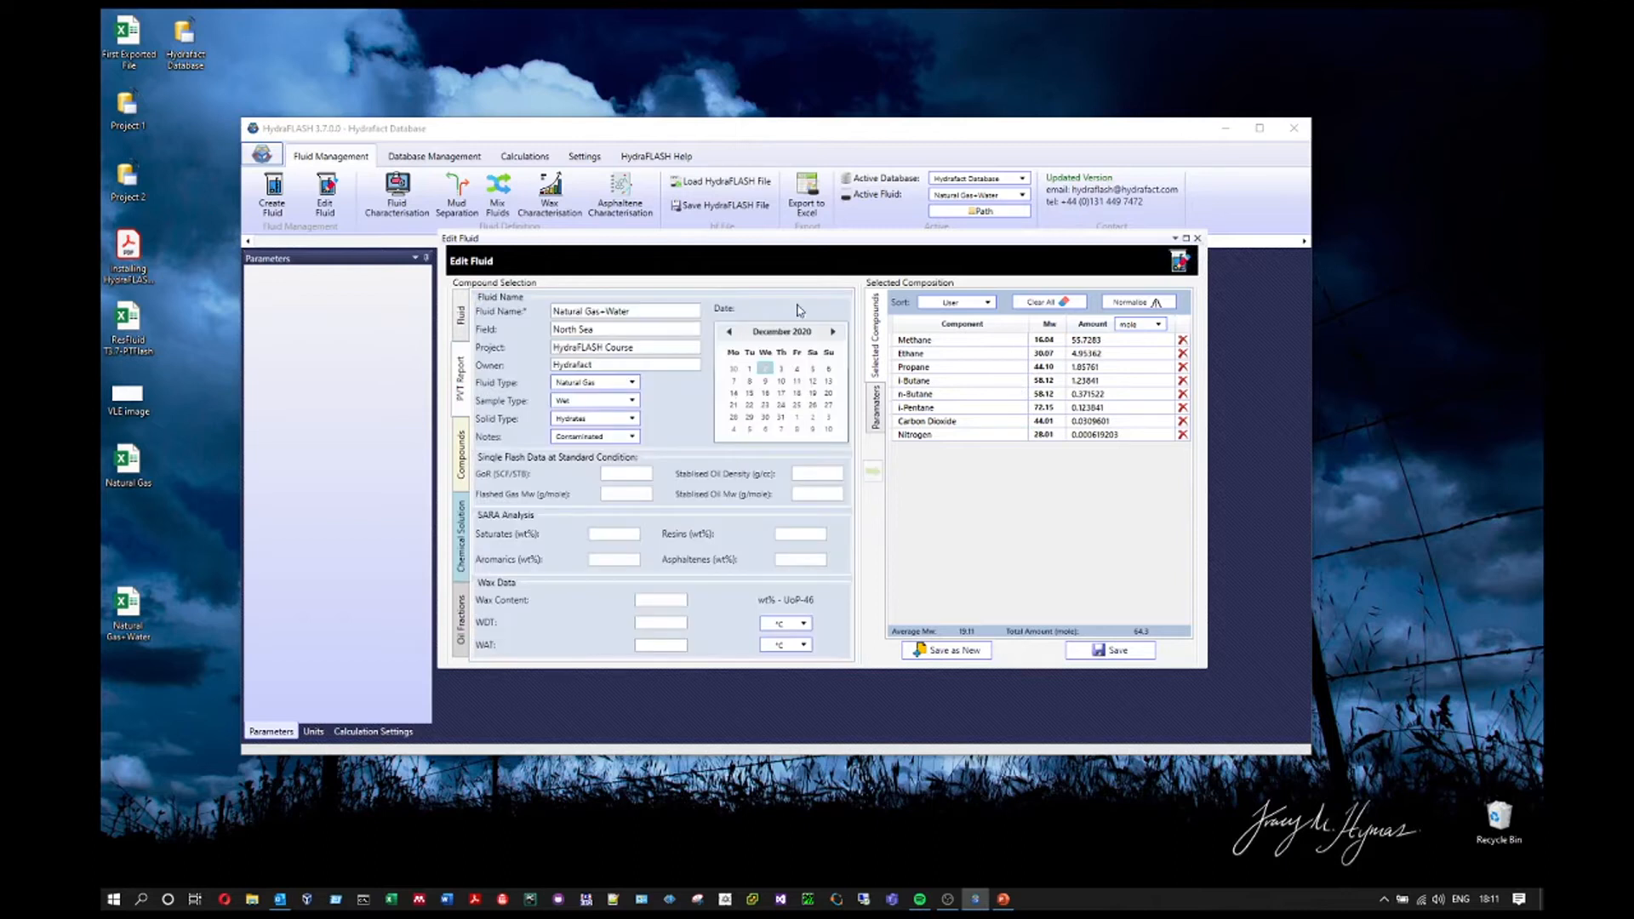
{"action": "left_click", "coordinate": [466, 320]}
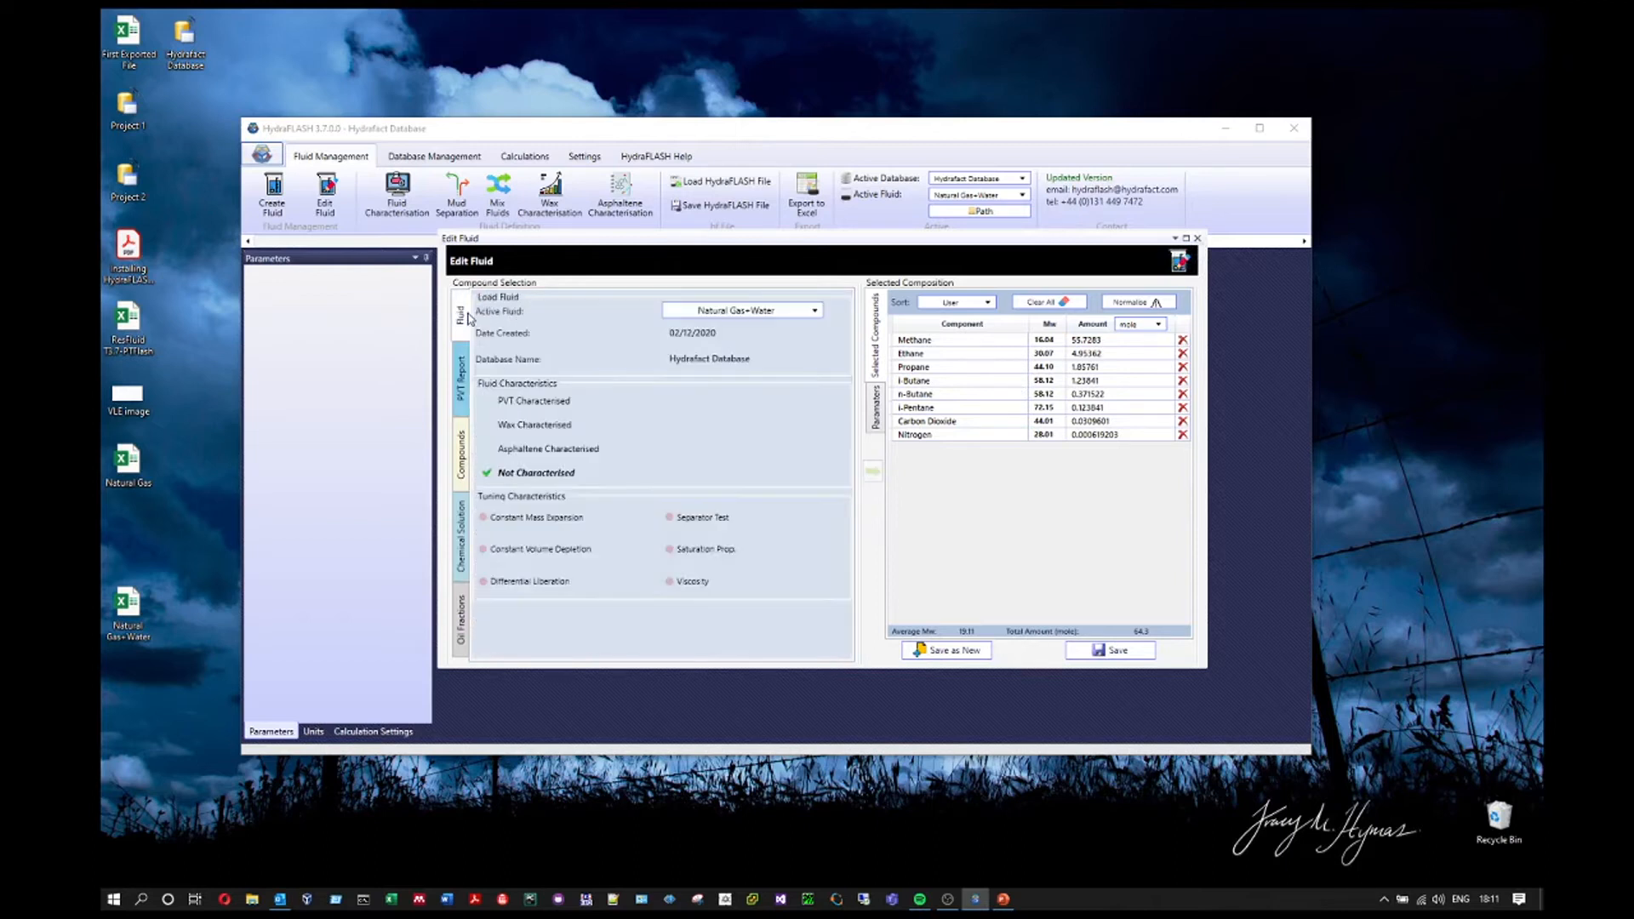
Load the Natural Gas fluid created on 24/11/2020 into the fluid editor and check its component amounts
{"action": "left_click", "coordinate": [783, 311]}
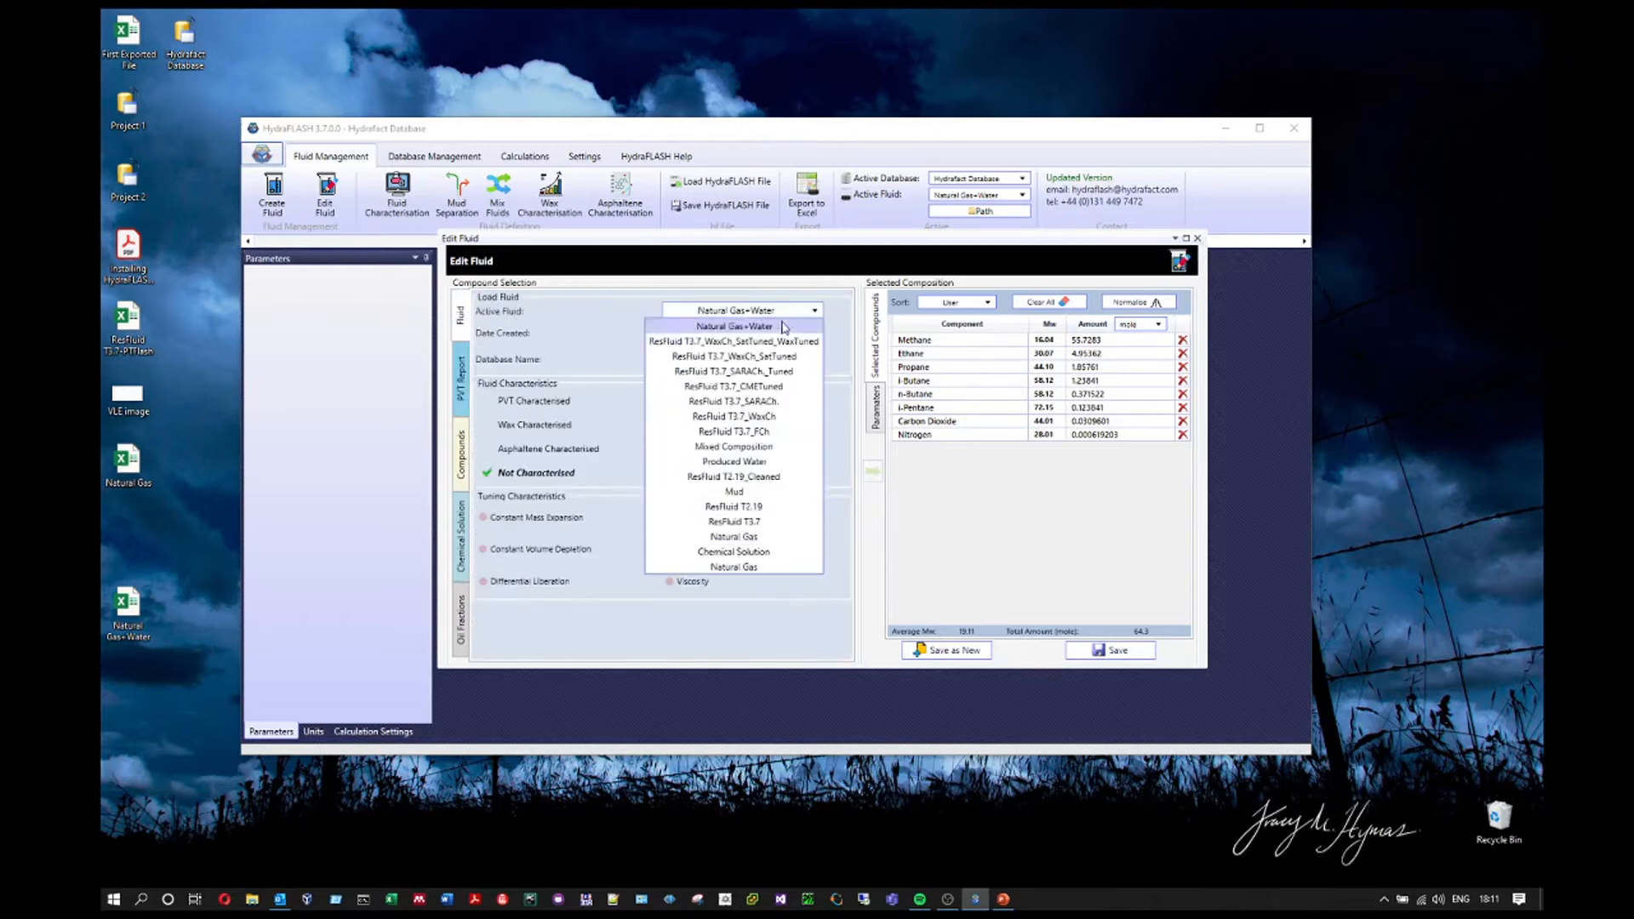
{"action": "left_click", "coordinate": [767, 538]}
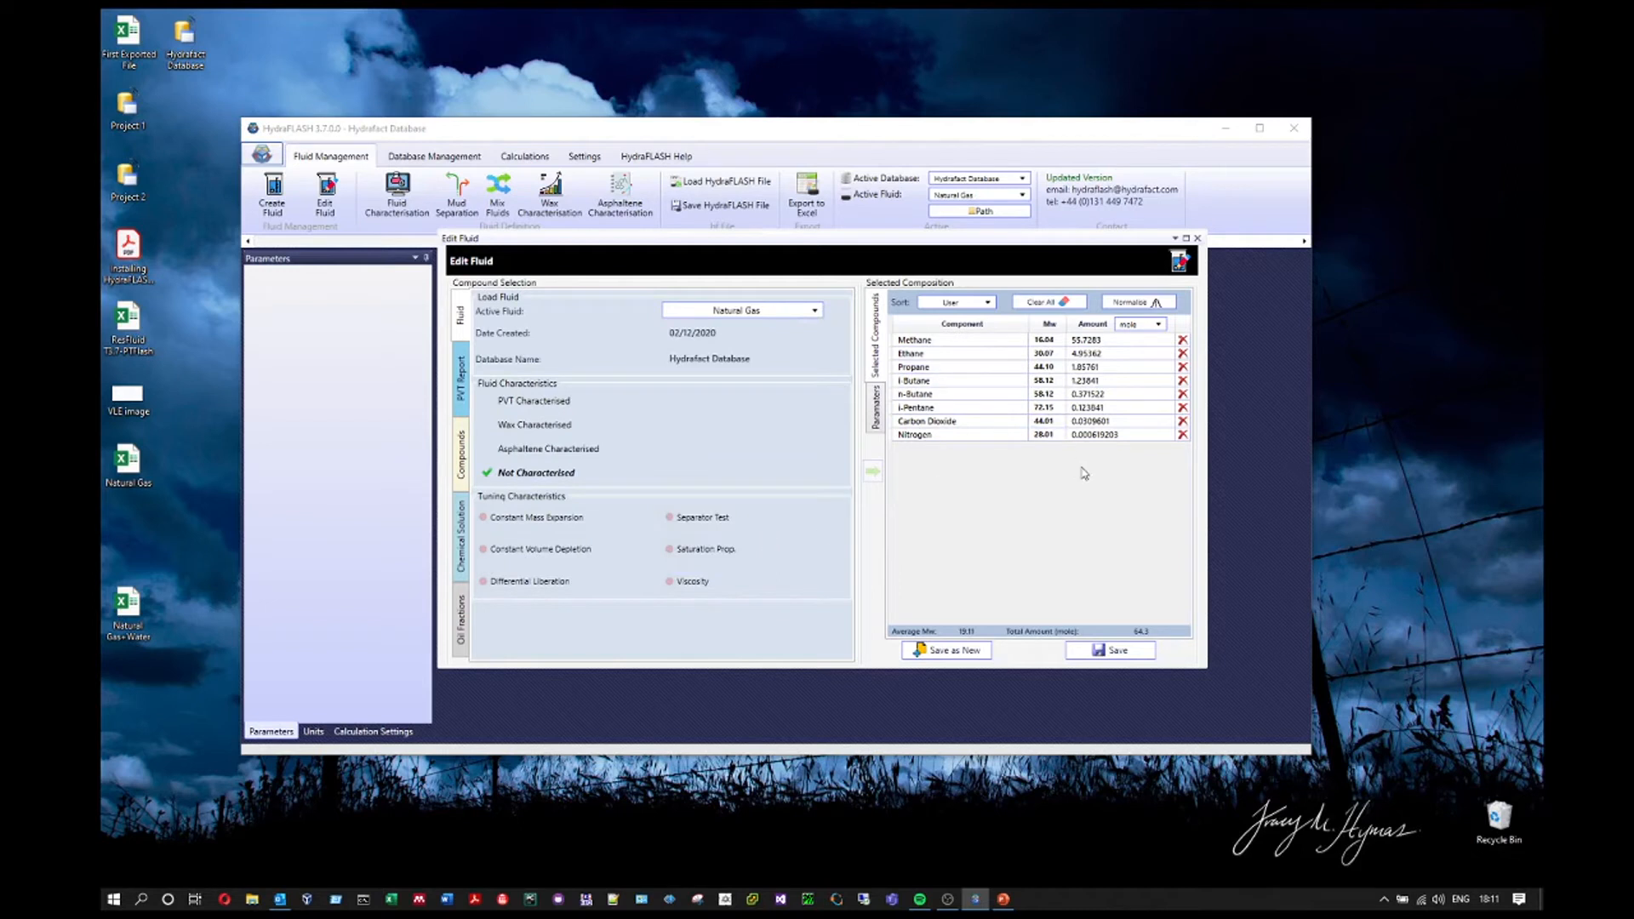
{"action": "left_click", "coordinate": [787, 311]}
{"action": "left_click", "coordinate": [752, 576]}
{"action": "left_click_drag", "start_coordinate": [1113, 341], "coordinate": [1129, 440]}
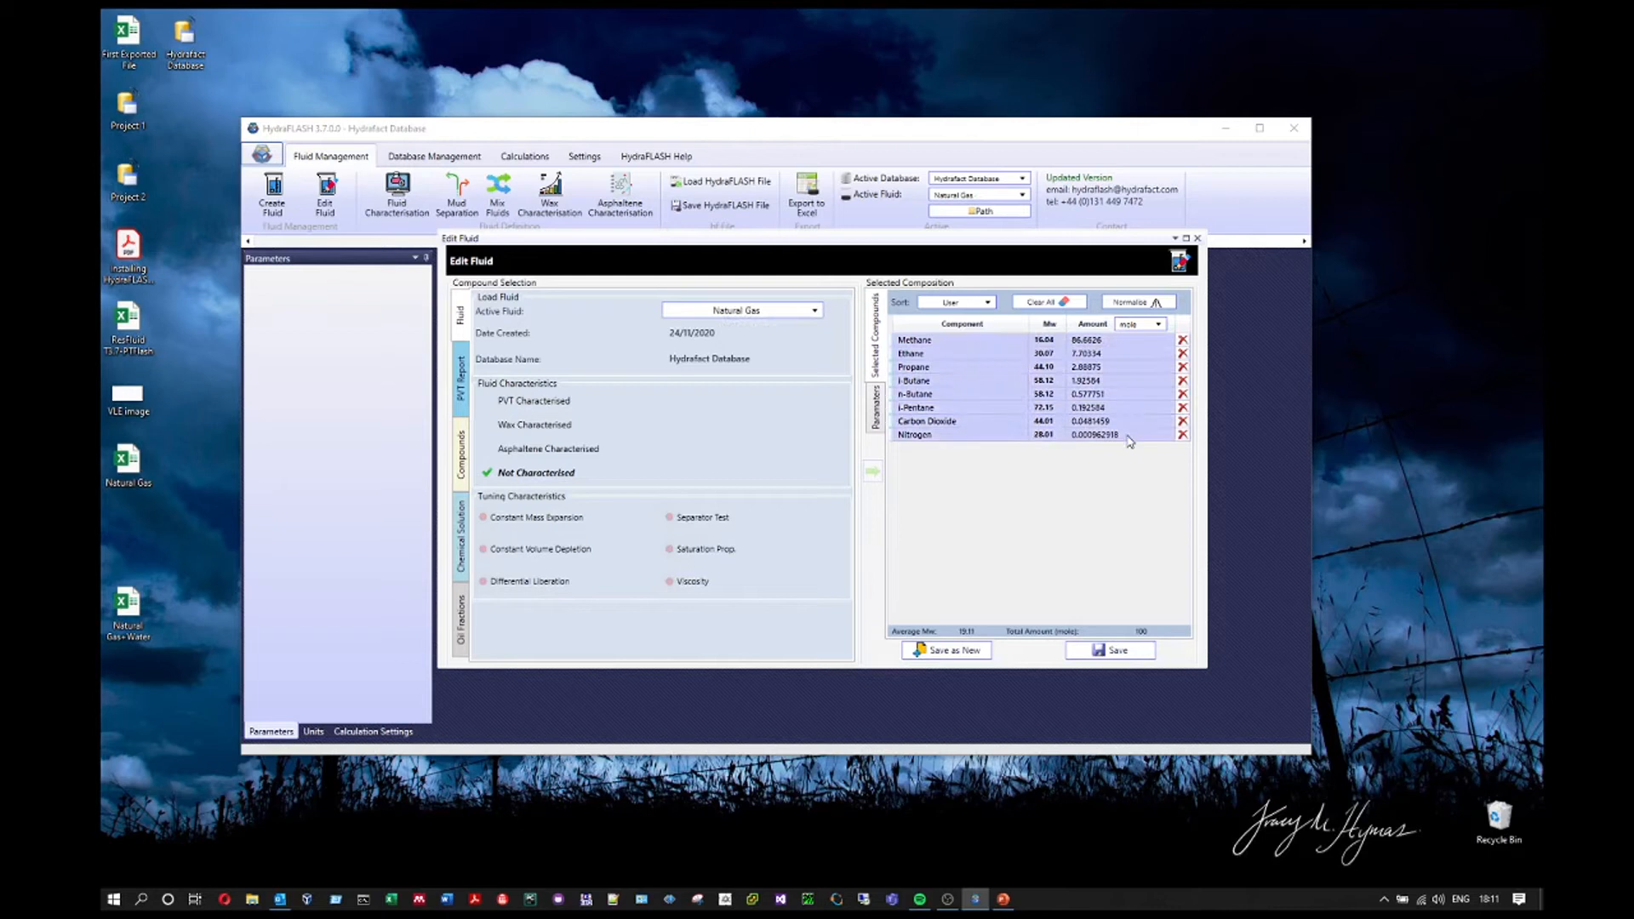
{"action": "left_click", "coordinate": [1097, 353]}
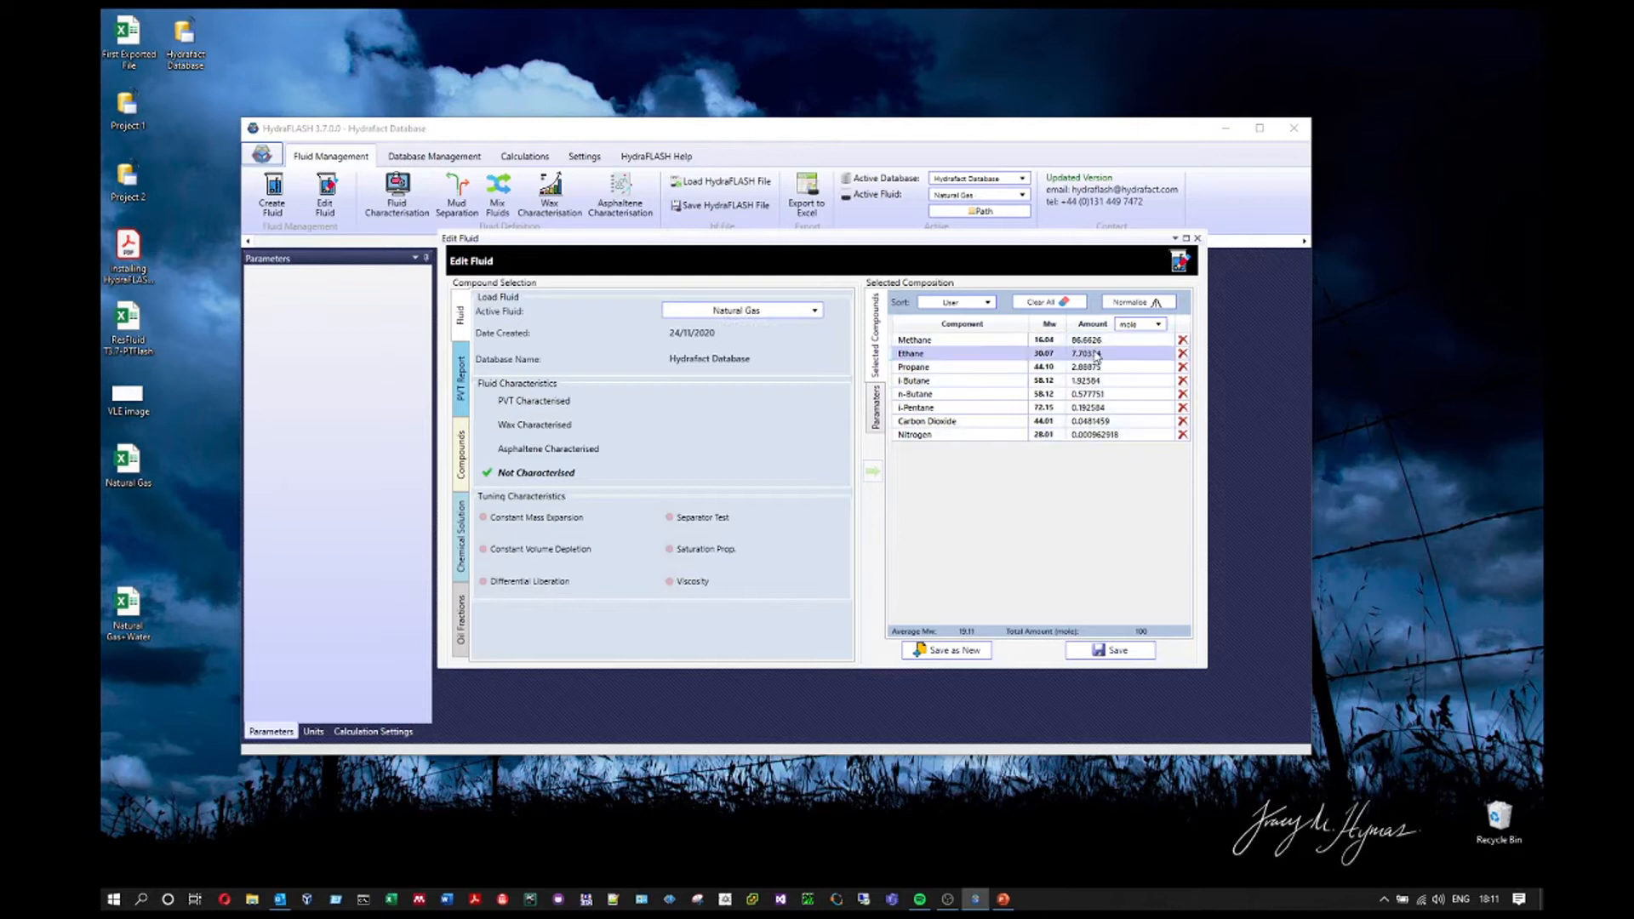
Define a chemical solution of 70 g water and 30 g ethylene glycol for the Natural Gas fluid
{"action": "left_click", "coordinate": [461, 536]}
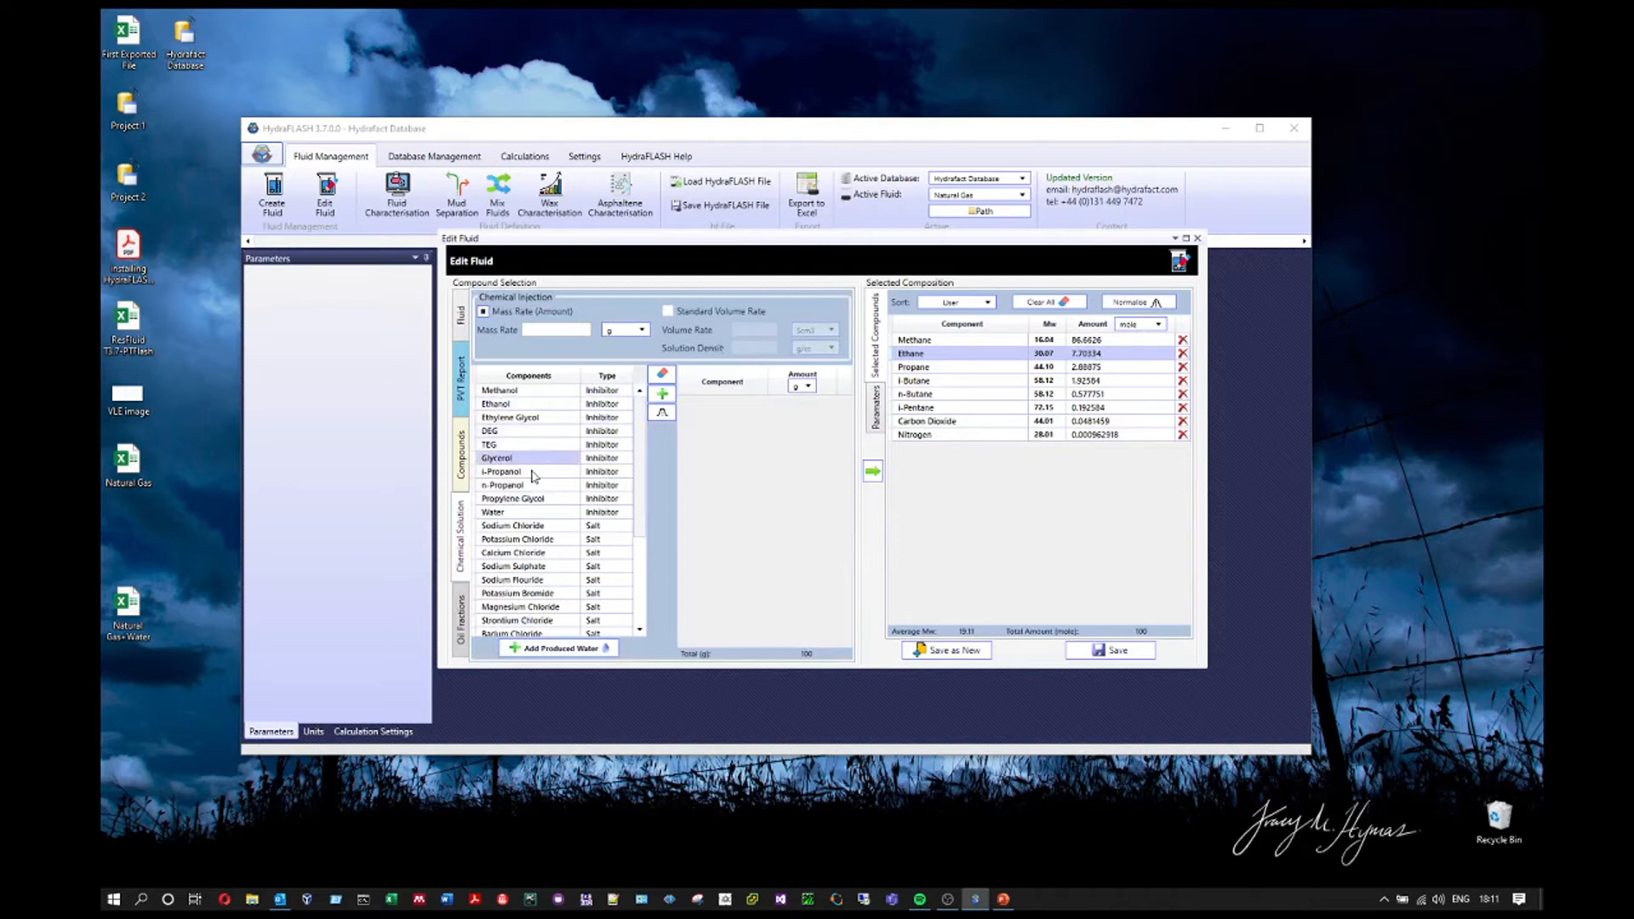
{"action": "double_click", "coordinate": [528, 513]}
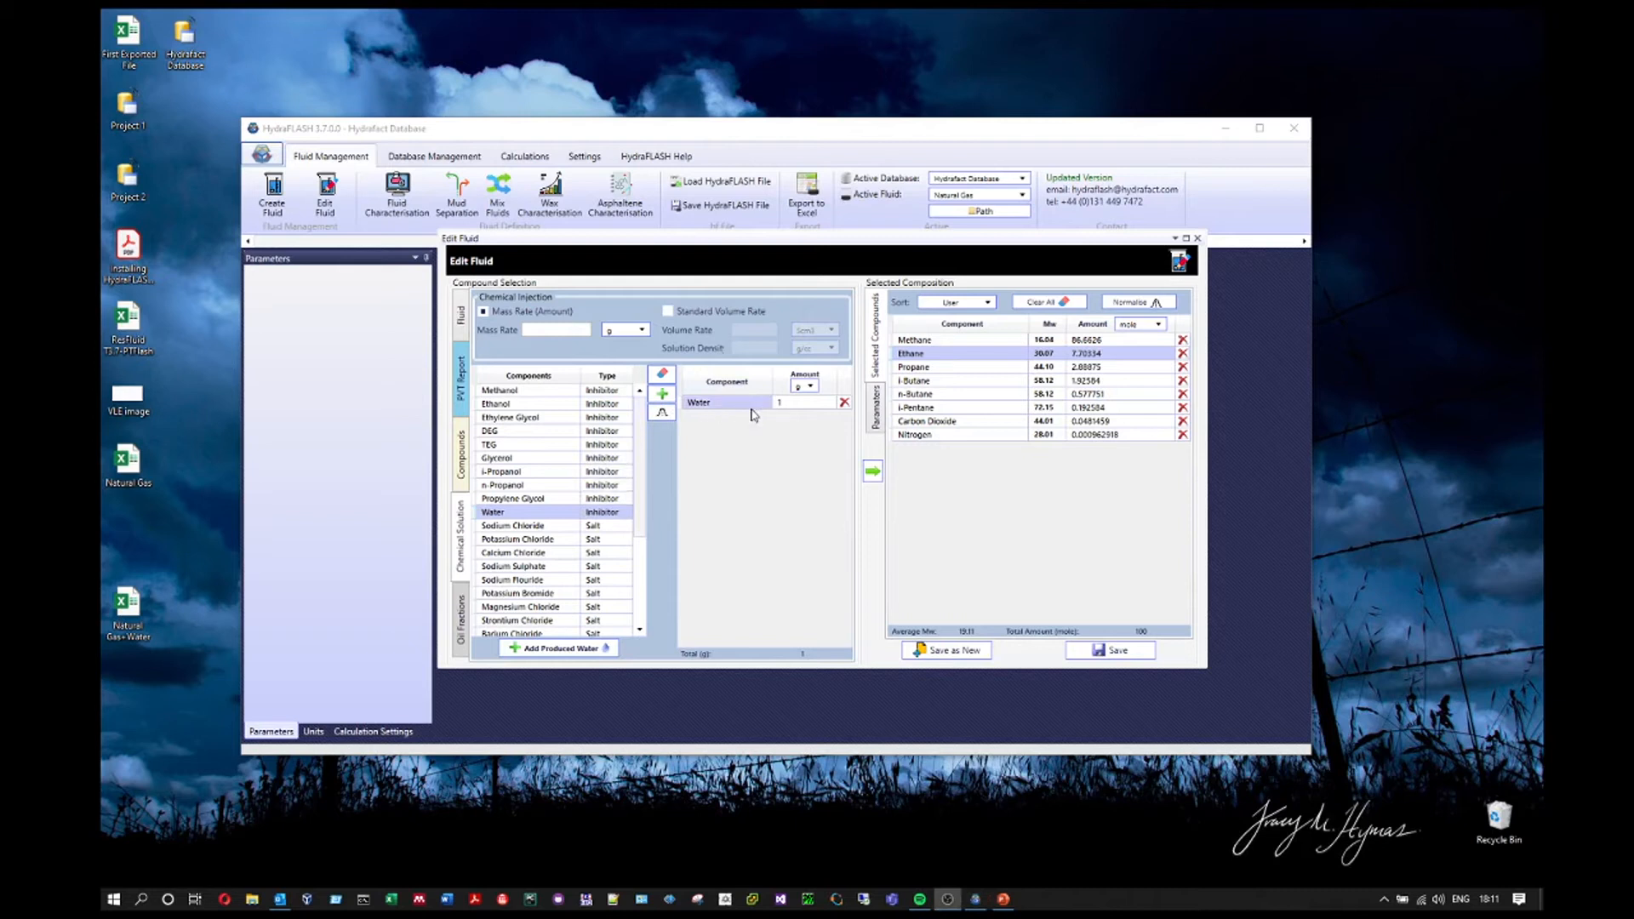
{"action": "double_click", "coordinate": [531, 417]}
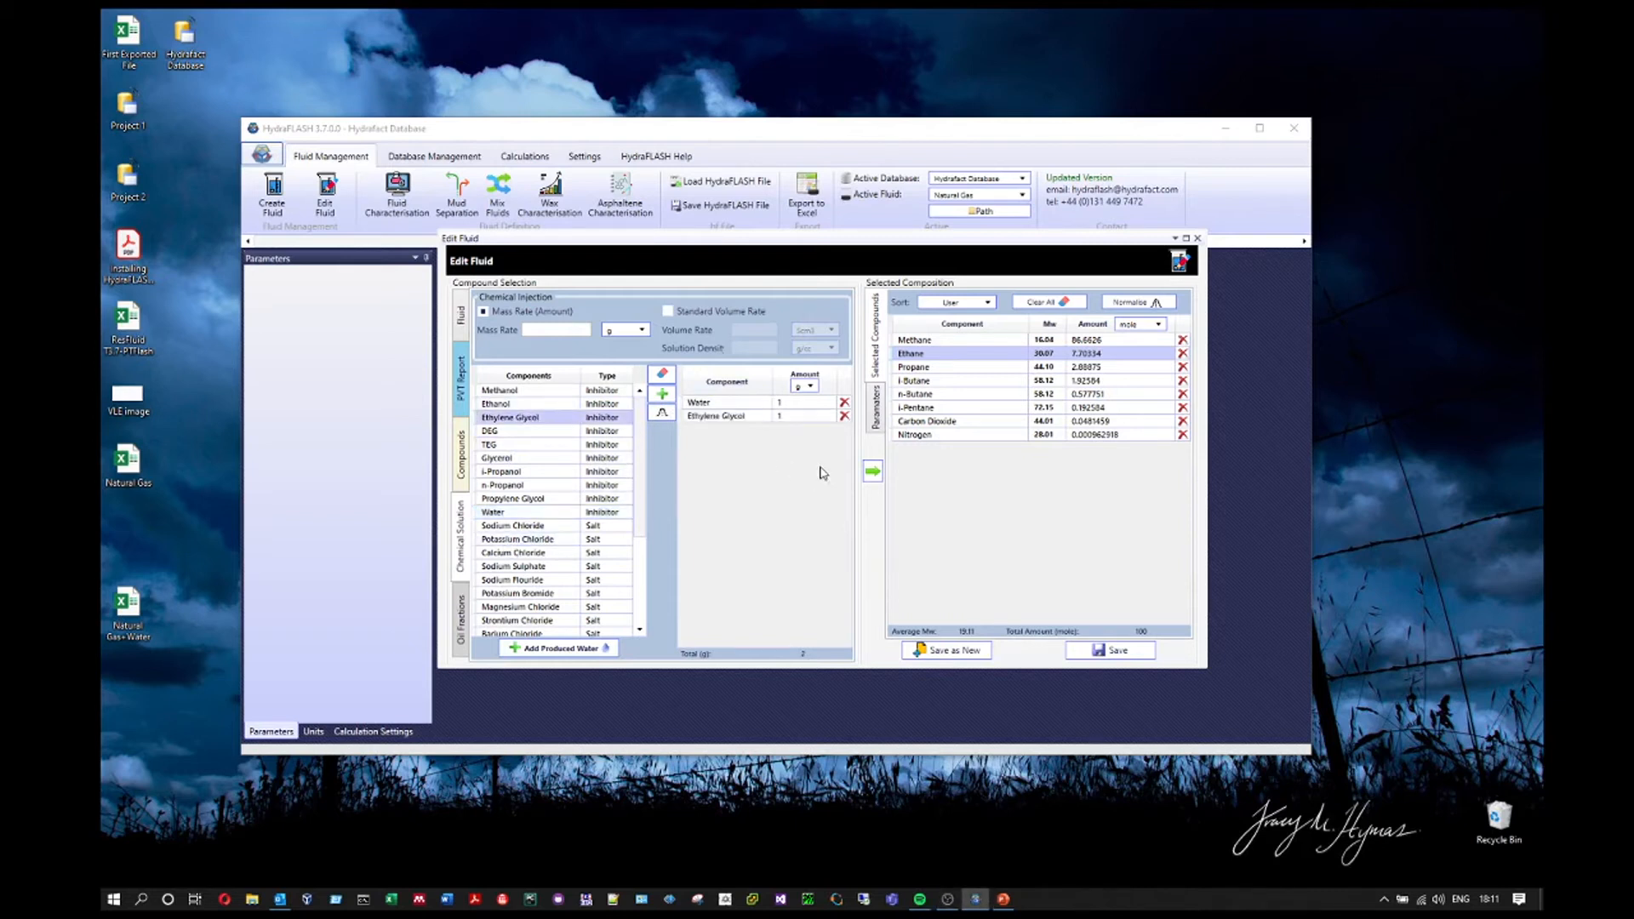
{"action": "left_click", "coordinate": [801, 401]}
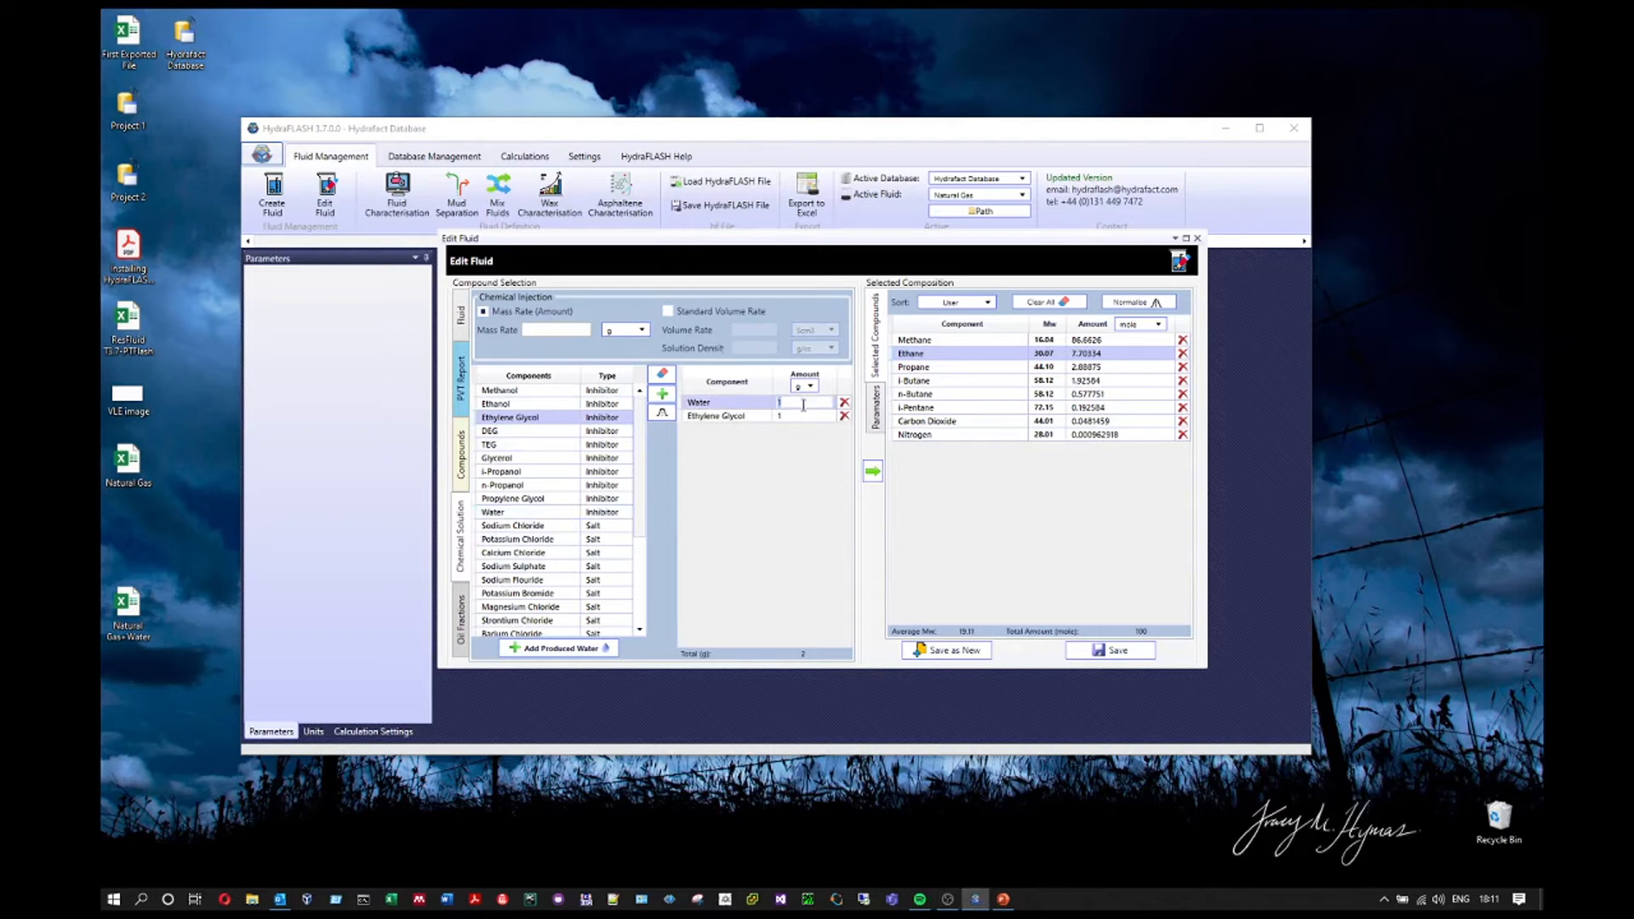
{"action": "left_click", "coordinate": [805, 415]}
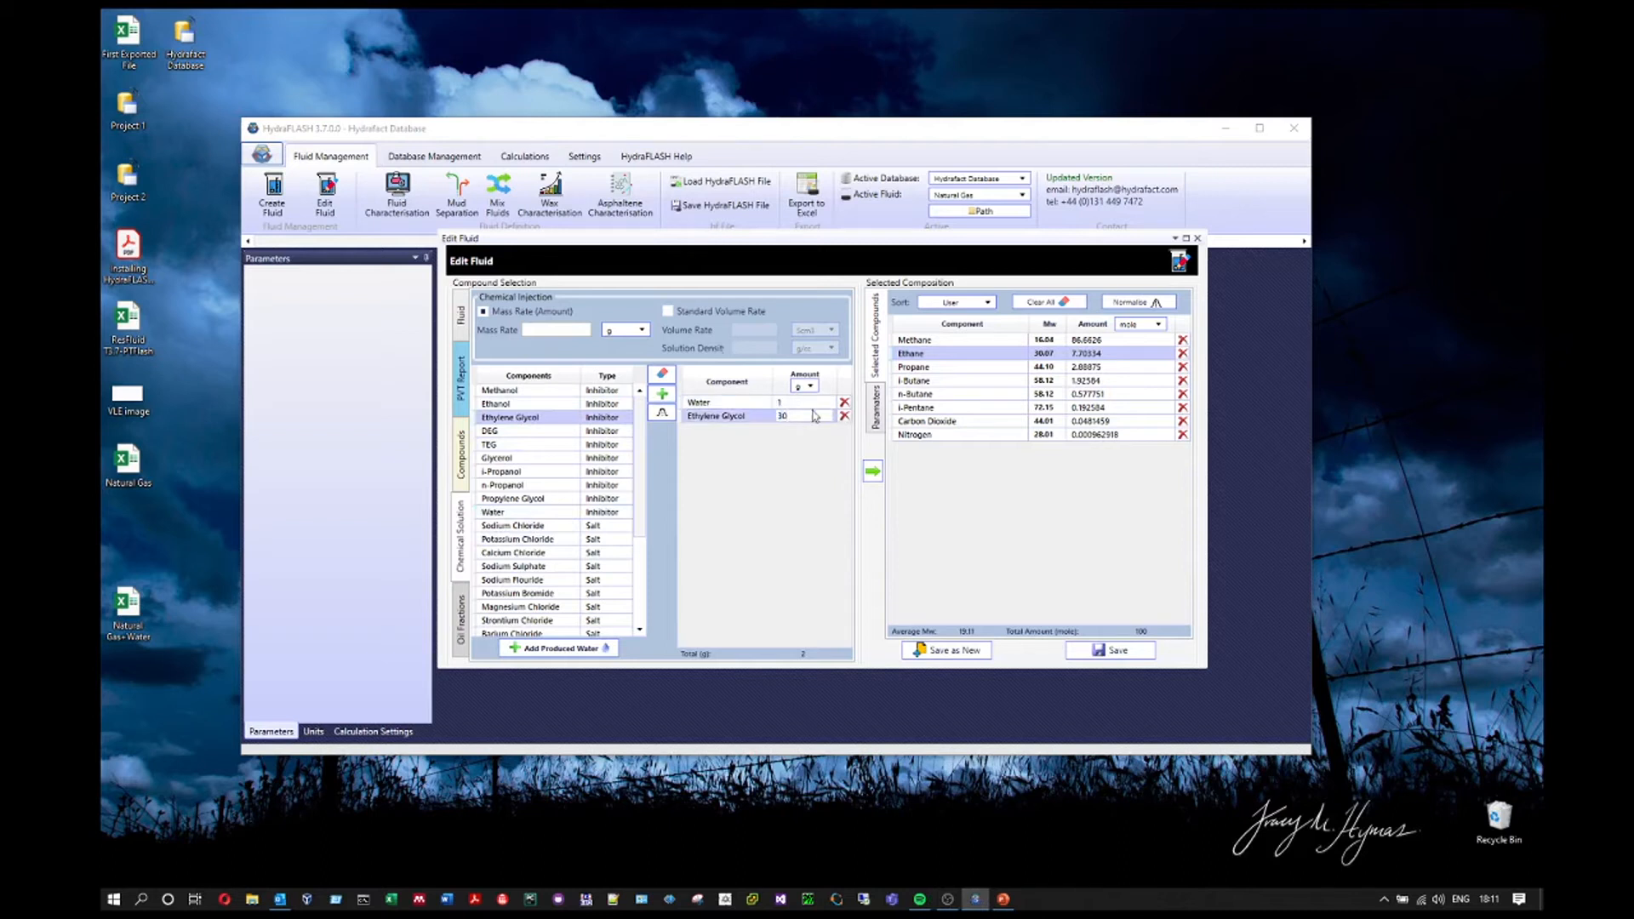
{"action": "left_click", "coordinate": [813, 404]}
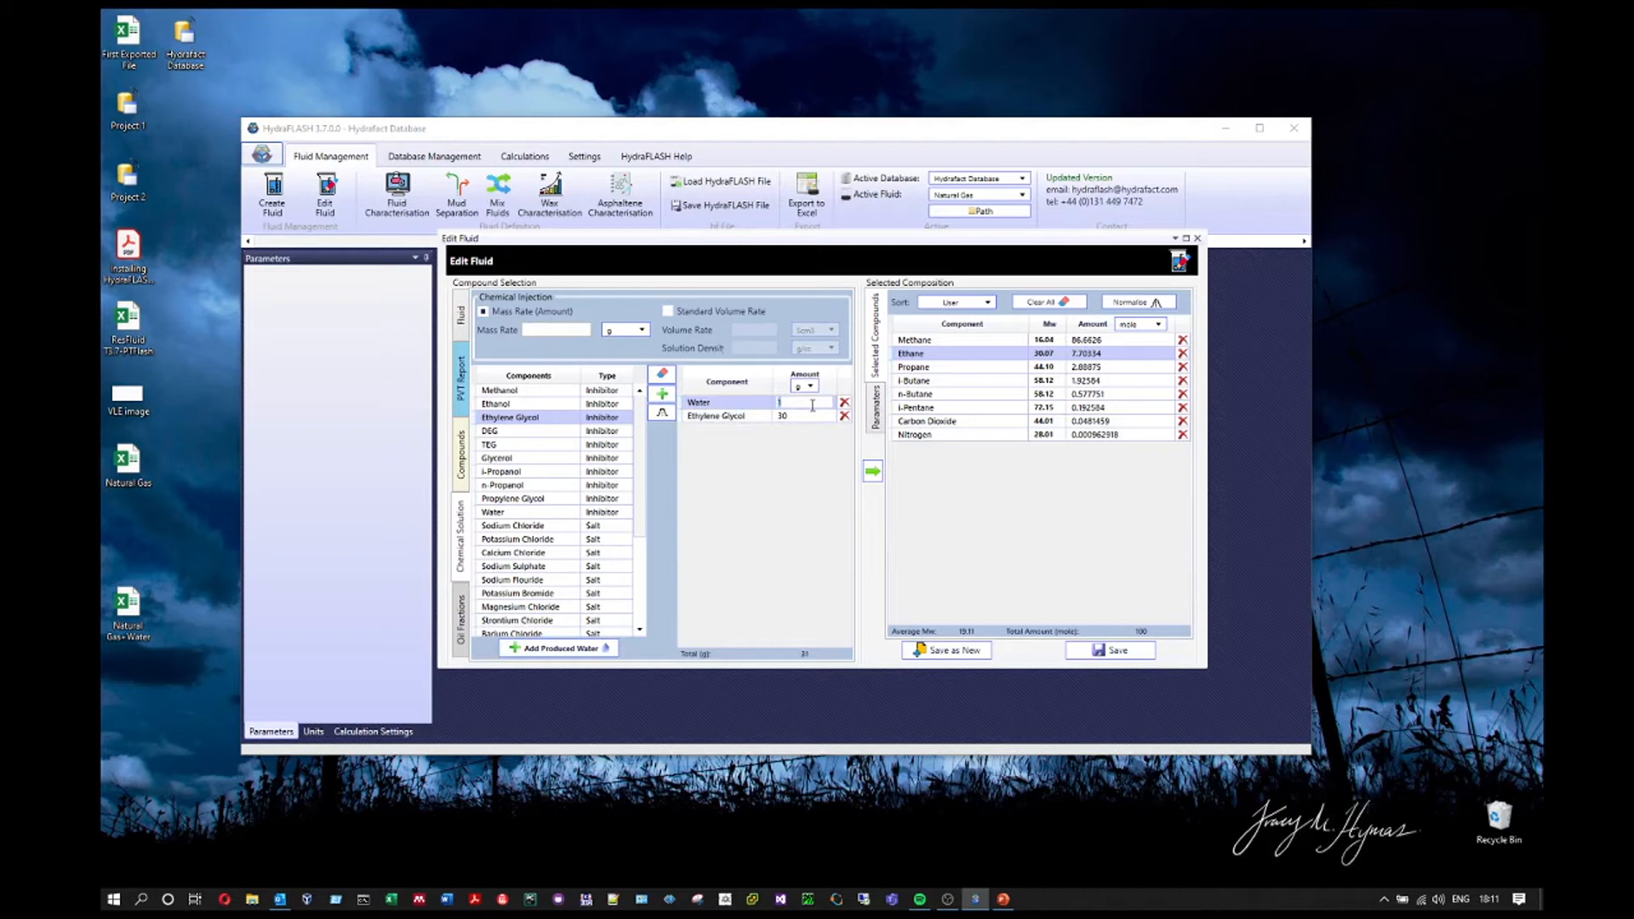
{"action": "key", "text": "Return"}
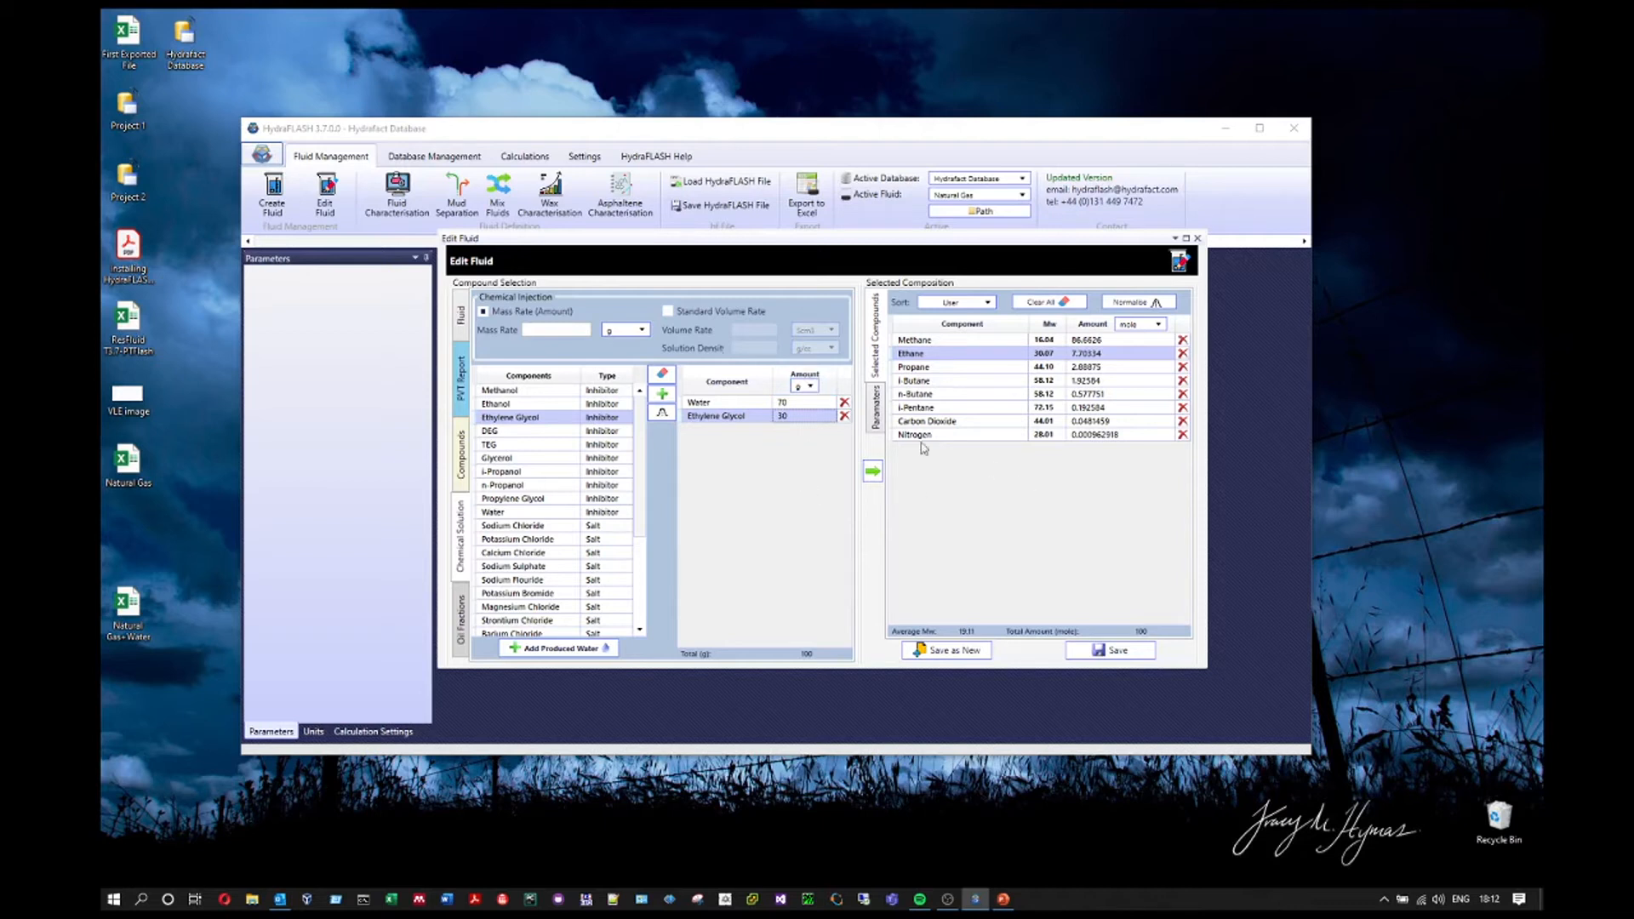
Set the solution's mass rate to 1 kg, add it to the gas composition and normalise the total composition
{"action": "left_click", "coordinate": [640, 331]}
{"action": "left_click", "coordinate": [629, 384]}
{"action": "left_click", "coordinate": [553, 334]}
{"action": "type", "text": "1"}
{"action": "left_click", "coordinate": [872, 471]}
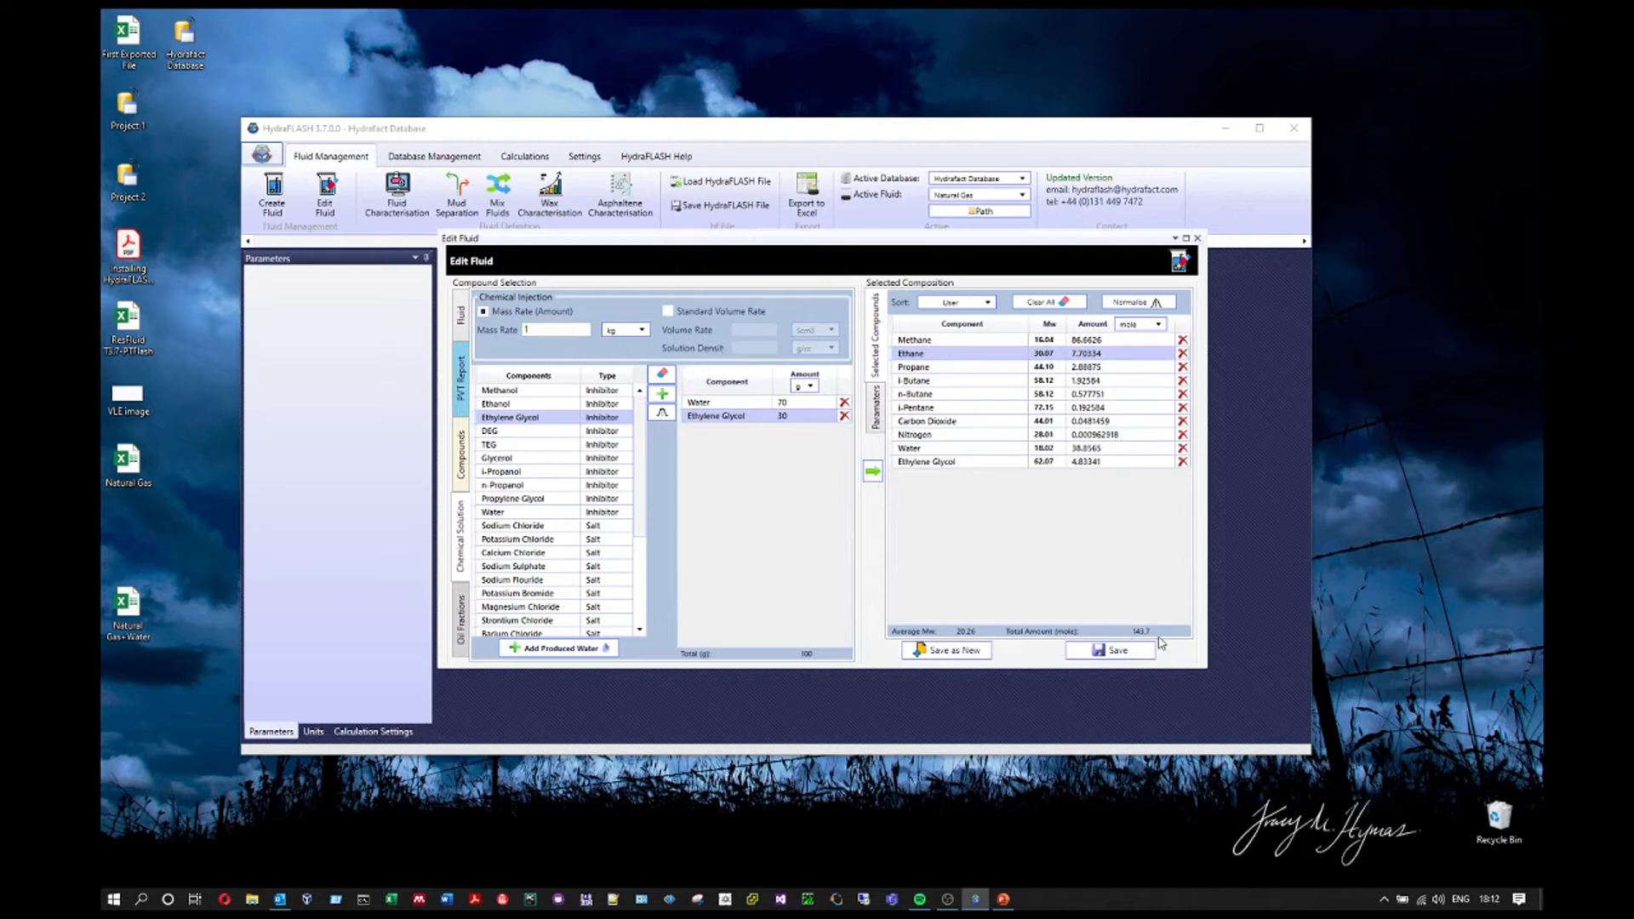
{"action": "left_click", "coordinate": [1140, 302]}
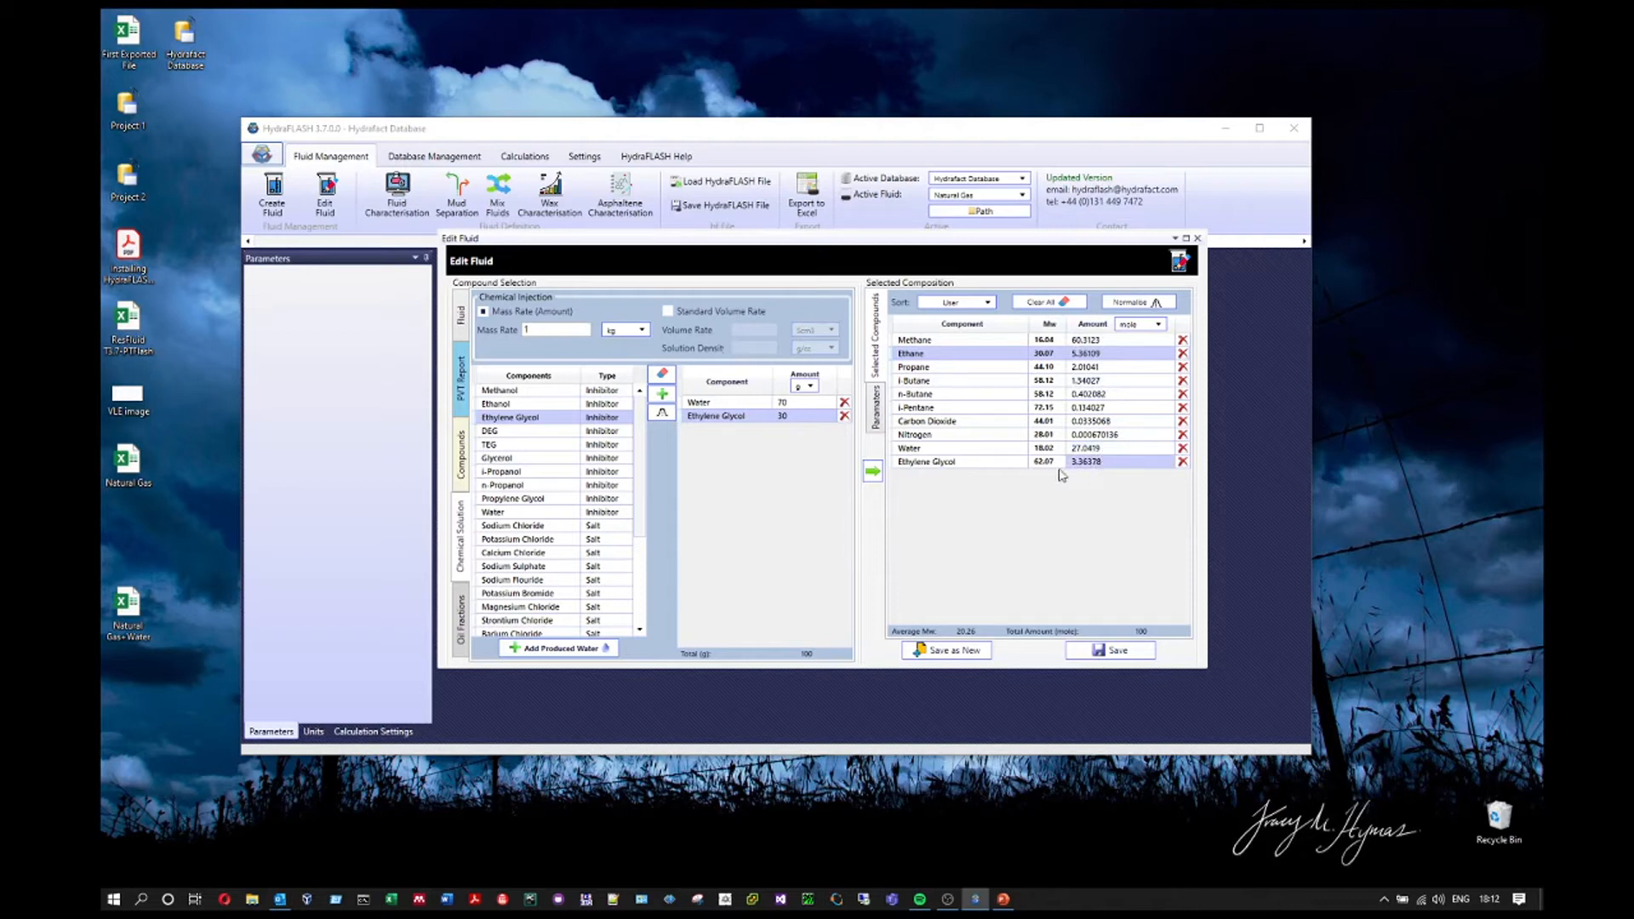
Name the fluid Natural Gas+Water 30wtMEG, set its sample type to Wet and notes to Uncontaminated, and save it as a new fluid
{"action": "left_click", "coordinate": [460, 383]}
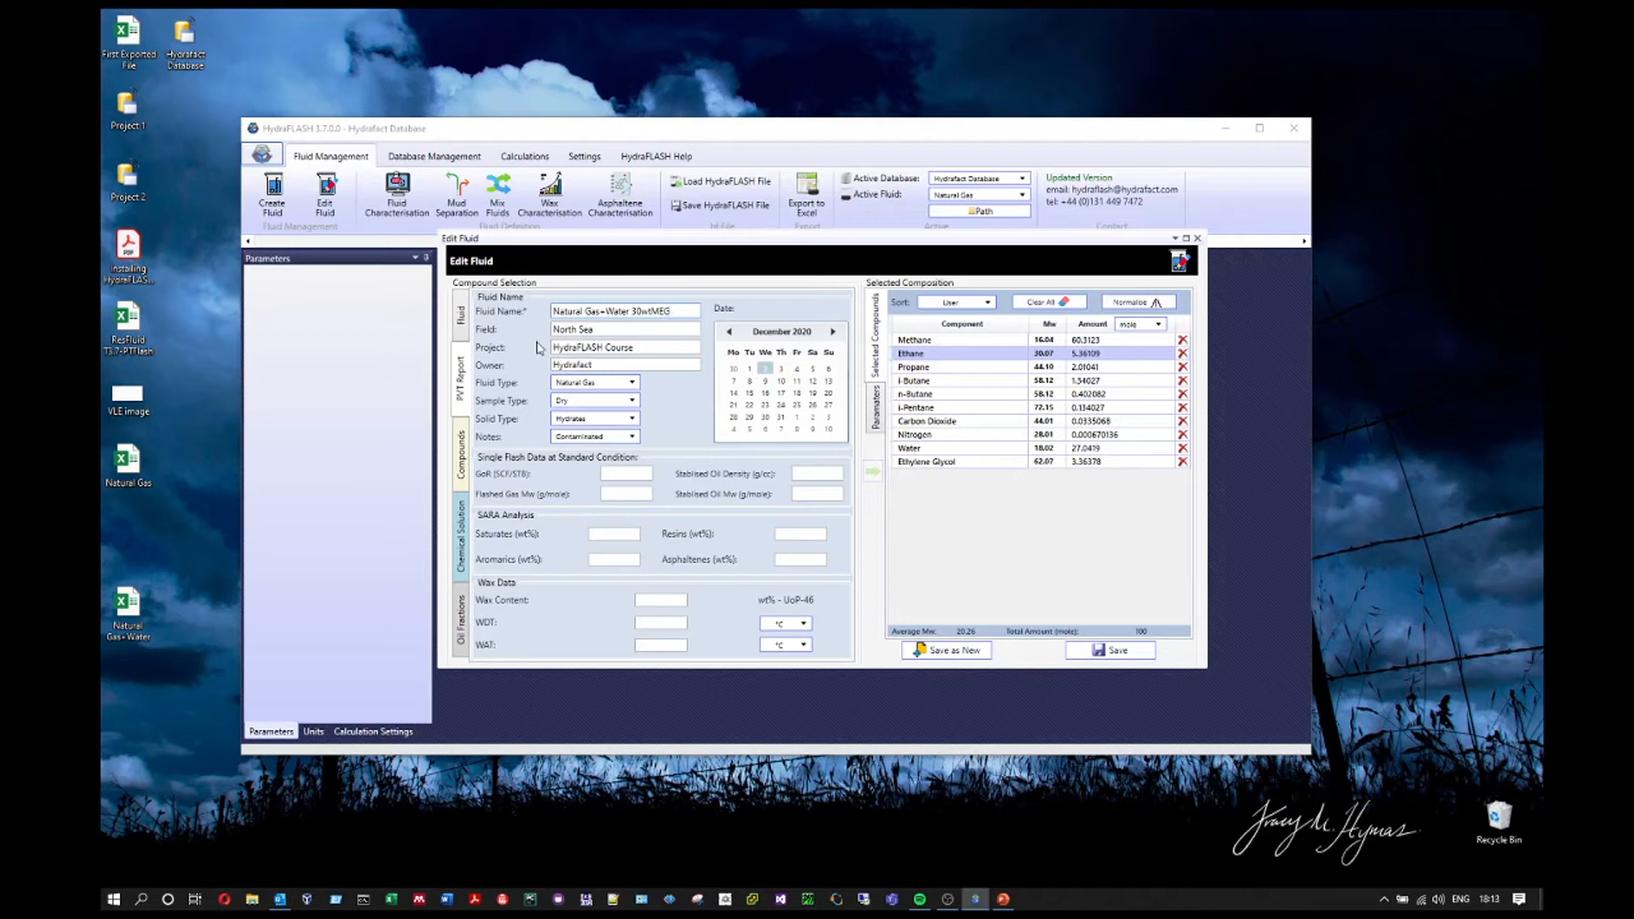
{"action": "left_click", "coordinate": [614, 401]}
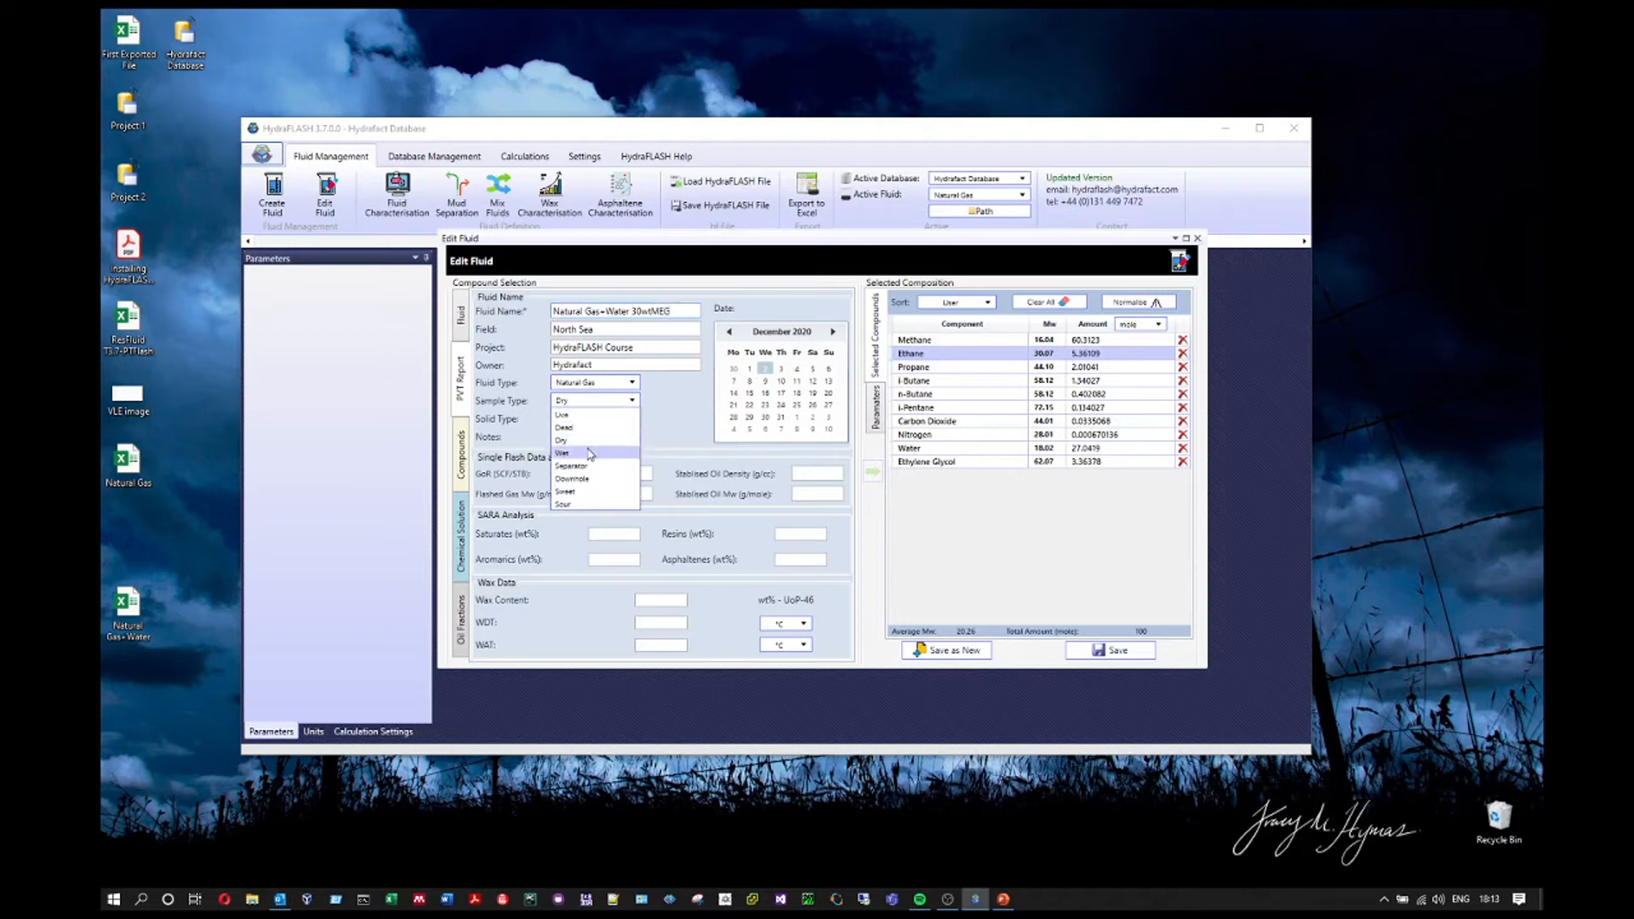
{"action": "left_click", "coordinate": [589, 453]}
{"action": "left_click", "coordinate": [622, 421]}
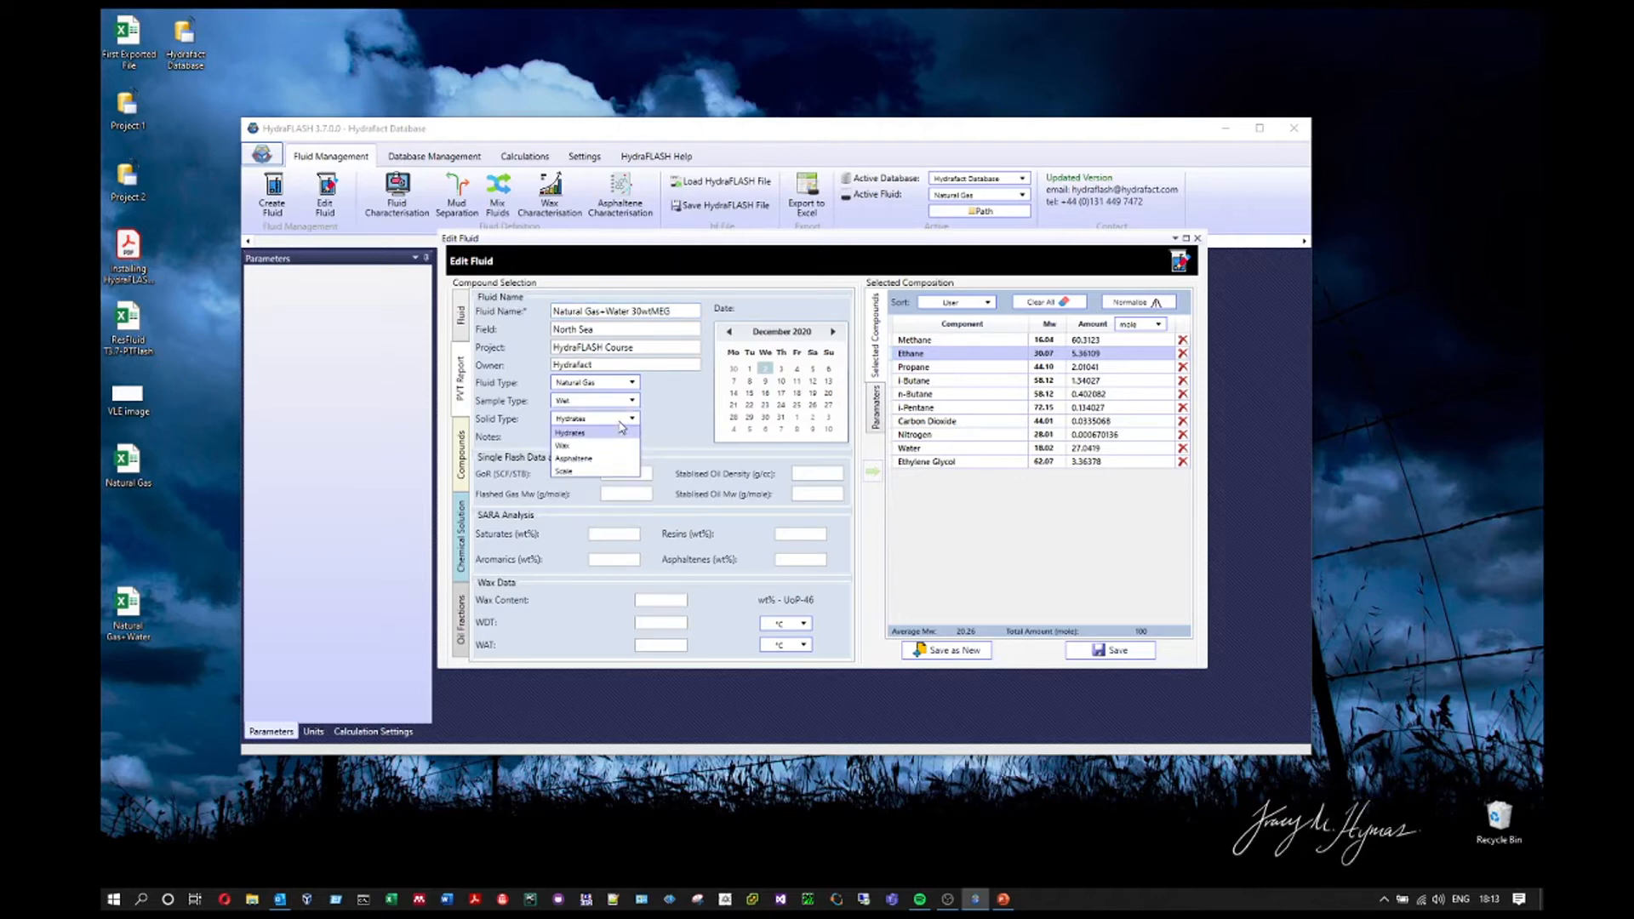
{"action": "left_click", "coordinate": [620, 424]}
{"action": "left_click", "coordinate": [610, 382]}
{"action": "left_click", "coordinate": [610, 382]}
{"action": "left_click", "coordinate": [625, 437]}
{"action": "left_click", "coordinate": [596, 464]}
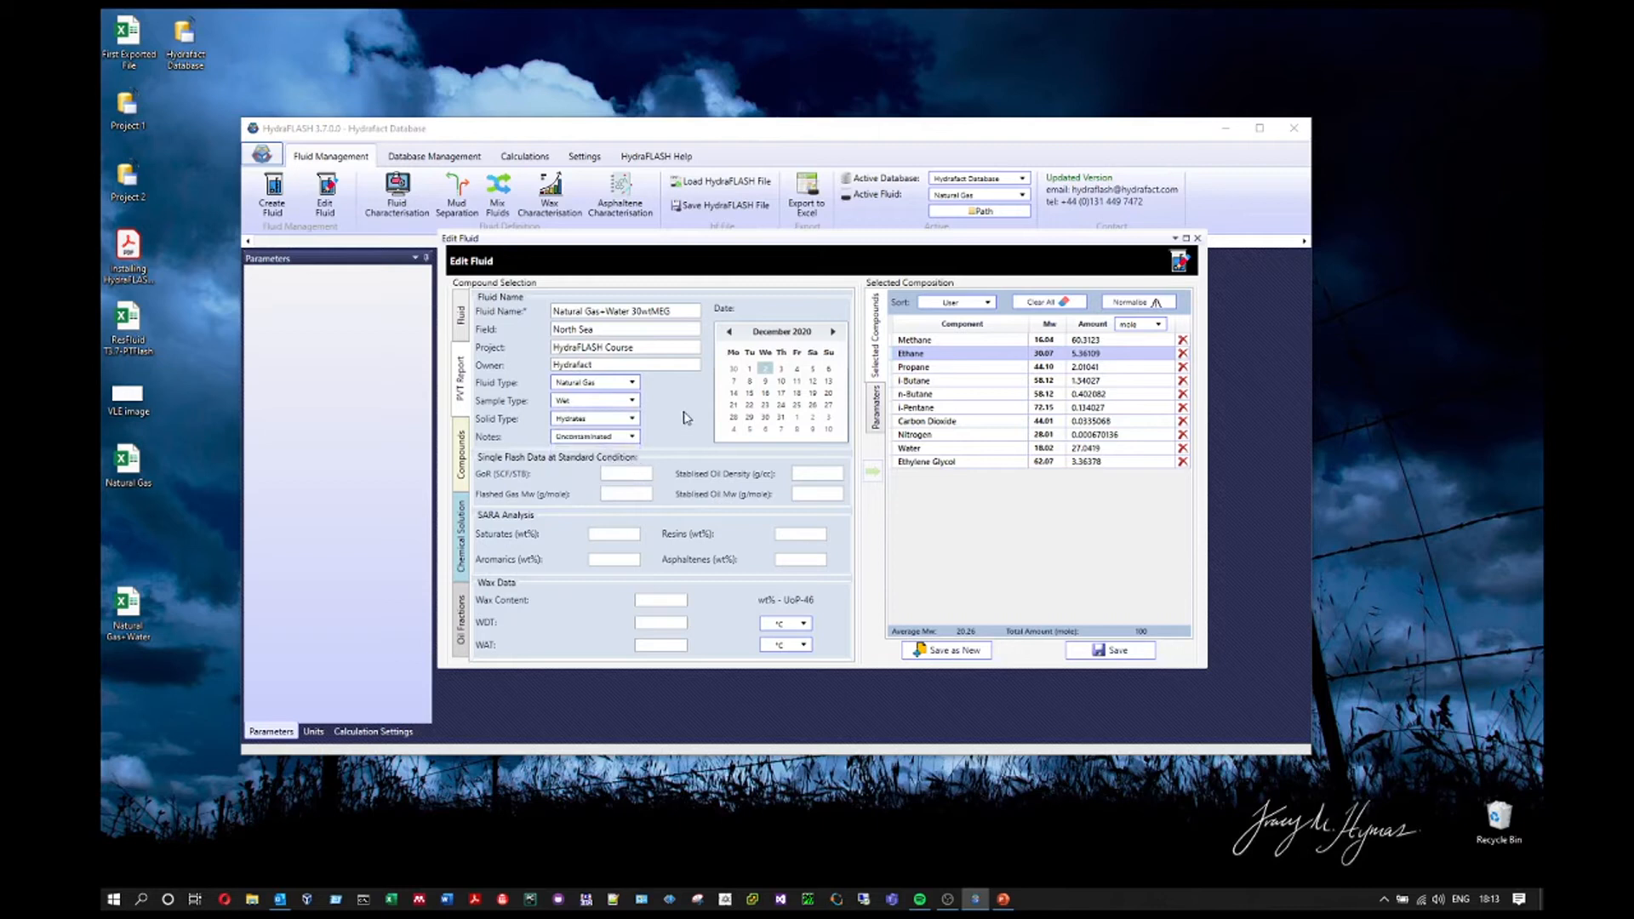
{"action": "left_click", "coordinate": [970, 652]}
{"action": "left_click", "coordinate": [919, 507]}
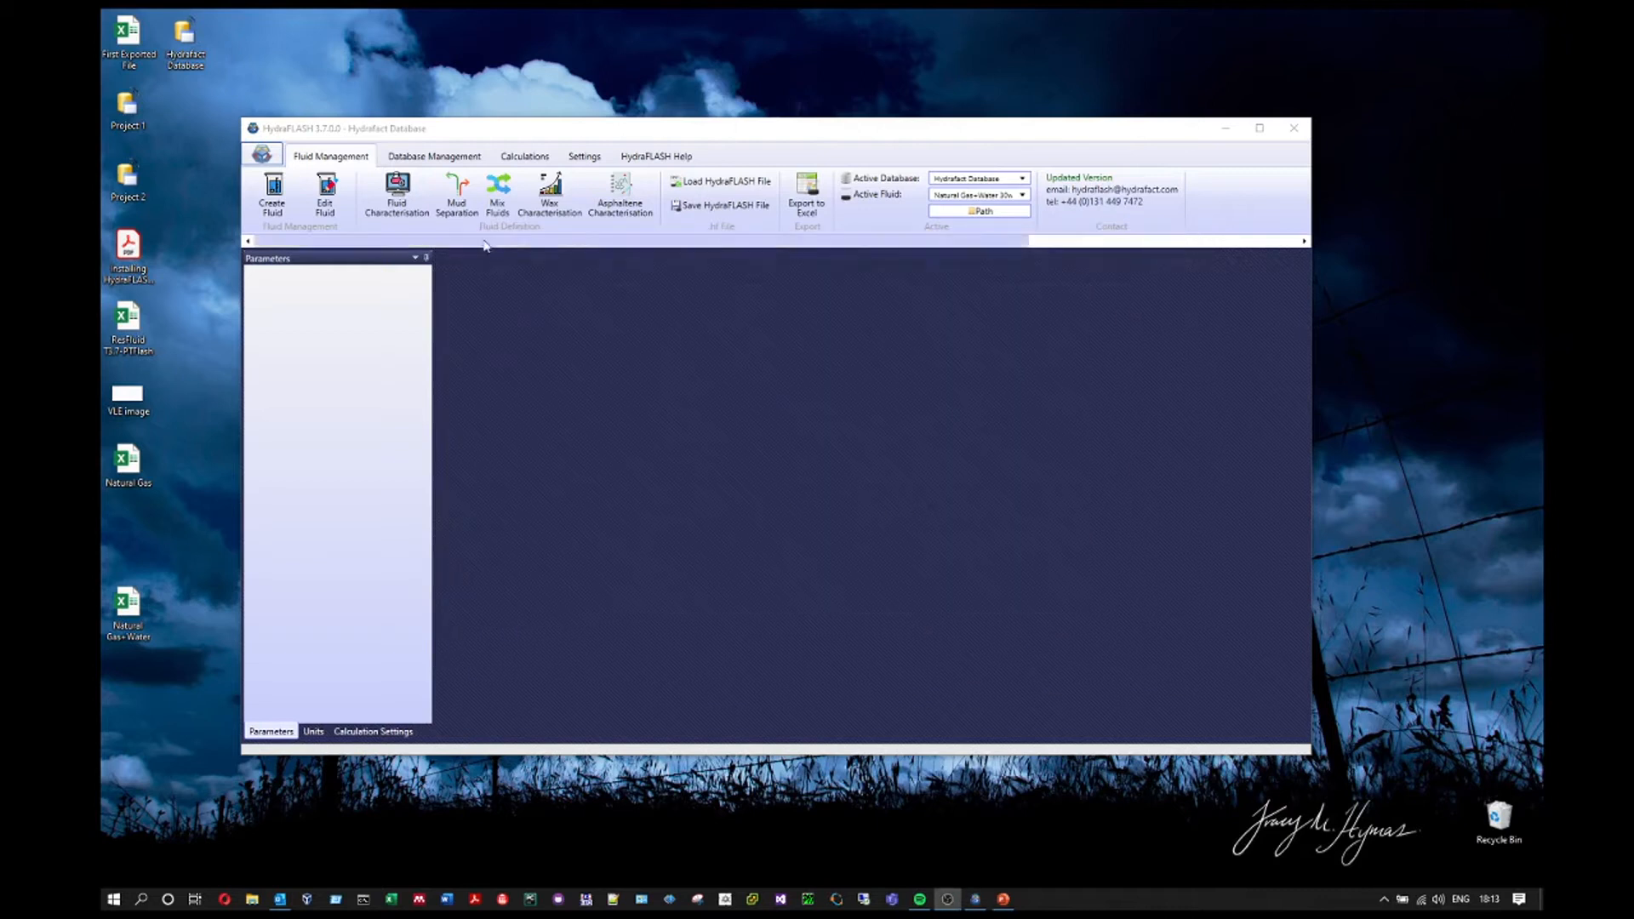
Set up a hydrate dissociation line-range calculation for Natural Gas+Water 30wtMEG, with temperature in °F and pressure in psig
{"action": "left_click", "coordinate": [524, 156]}
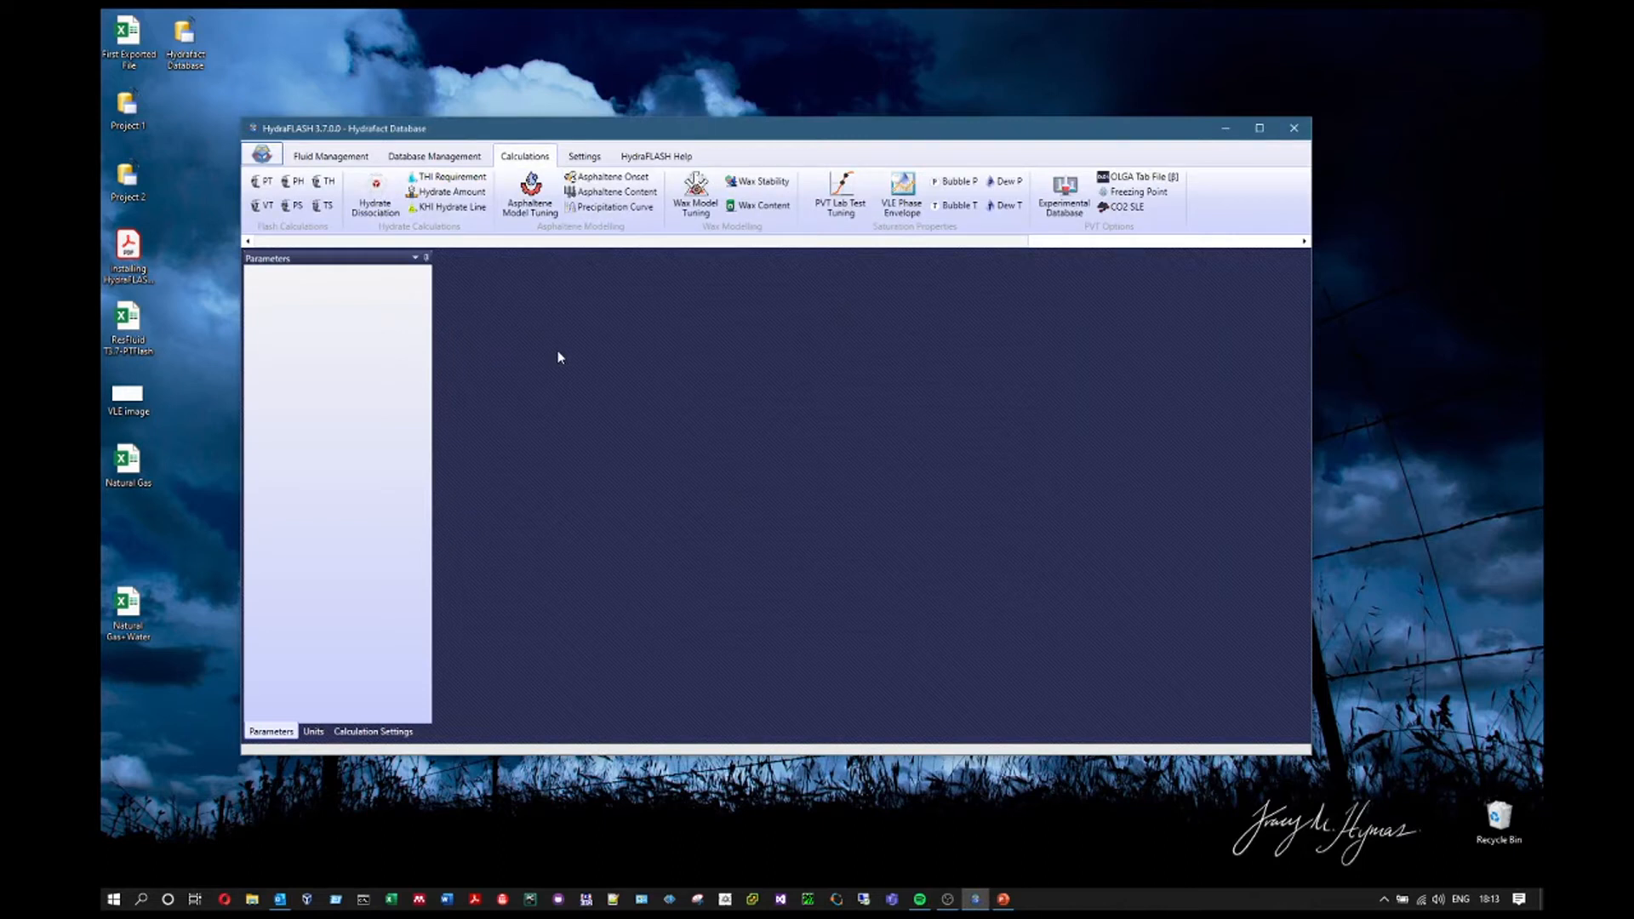
{"action": "left_click", "coordinate": [375, 194]}
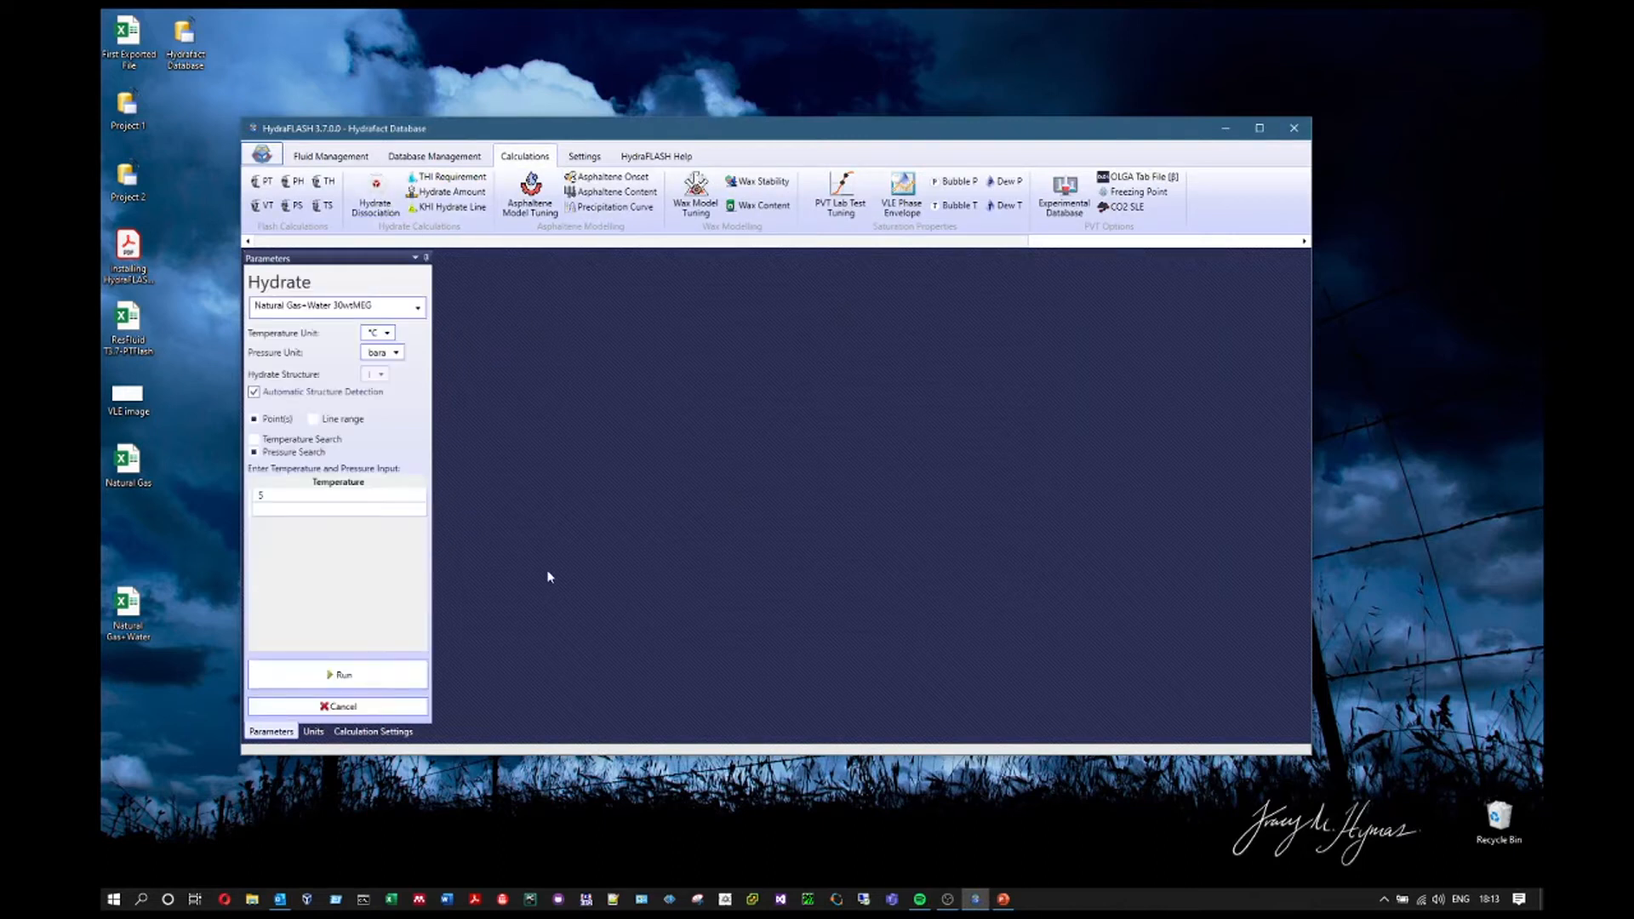
{"action": "left_click", "coordinate": [312, 421]}
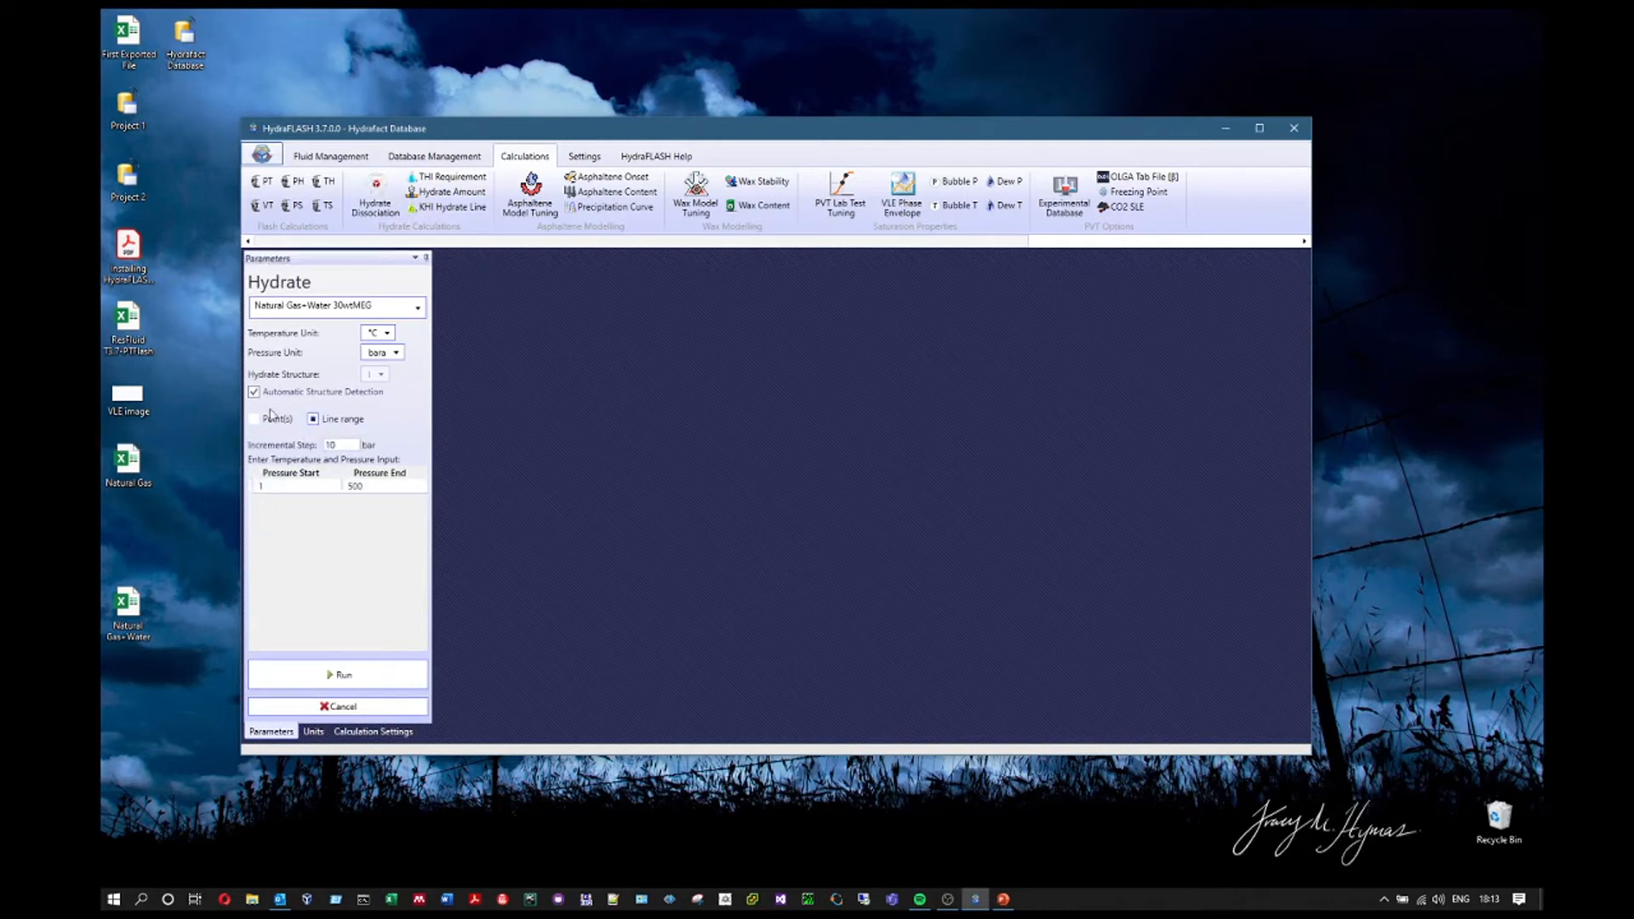
{"action": "left_click", "coordinate": [385, 489]}
{"action": "left_click", "coordinate": [294, 487]}
{"action": "left_click", "coordinate": [390, 489]}
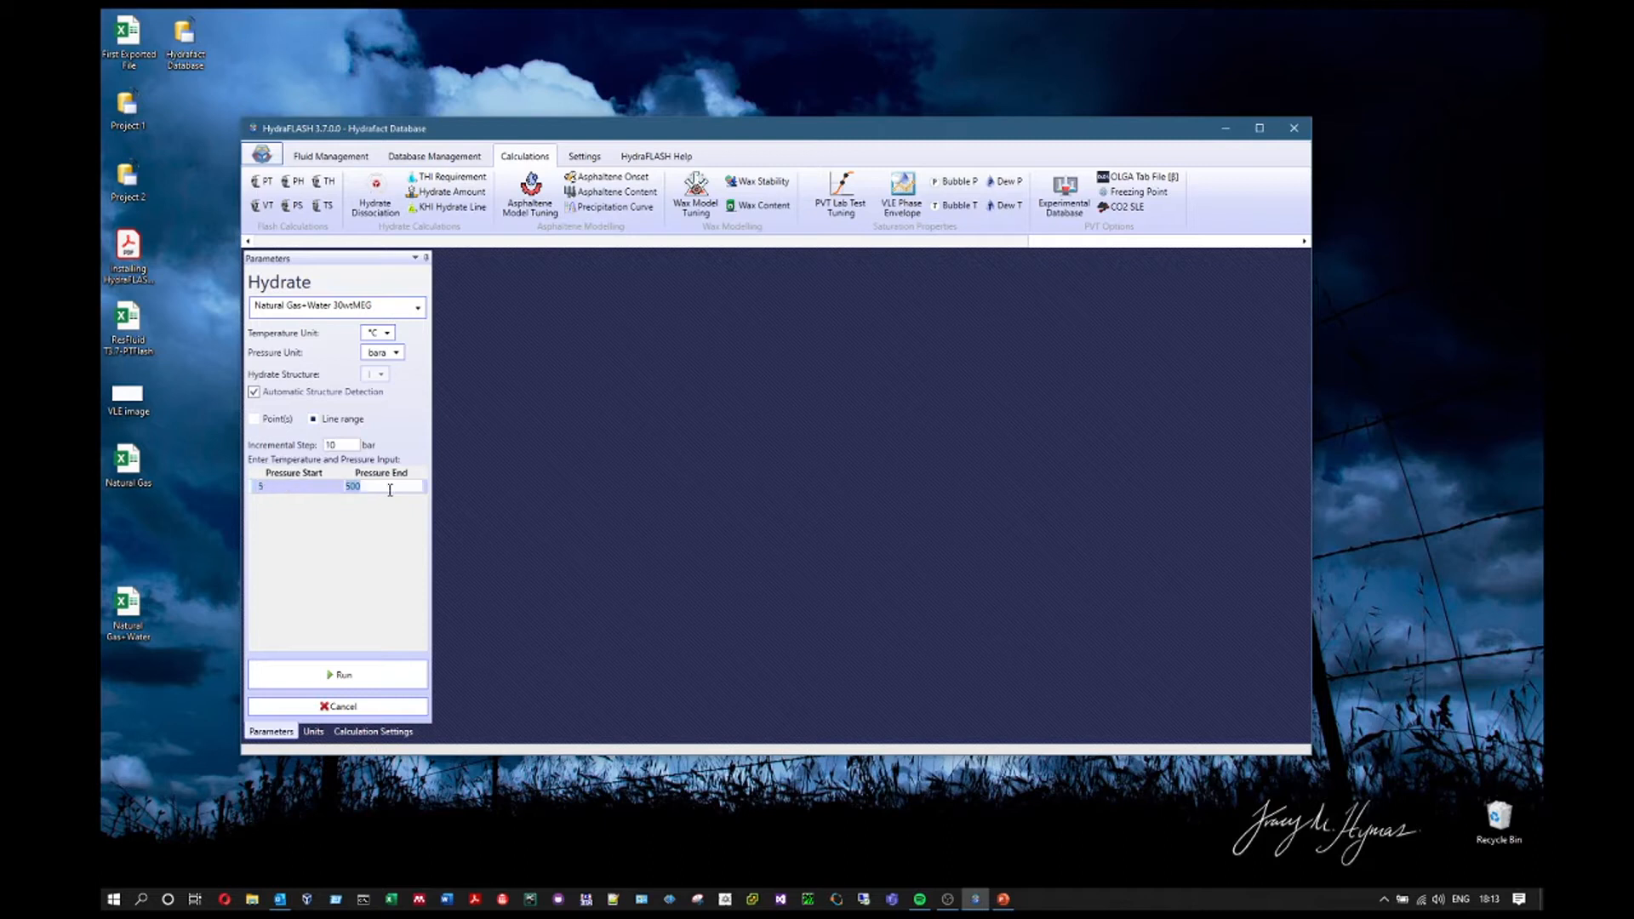
{"action": "left_click", "coordinate": [396, 352]}
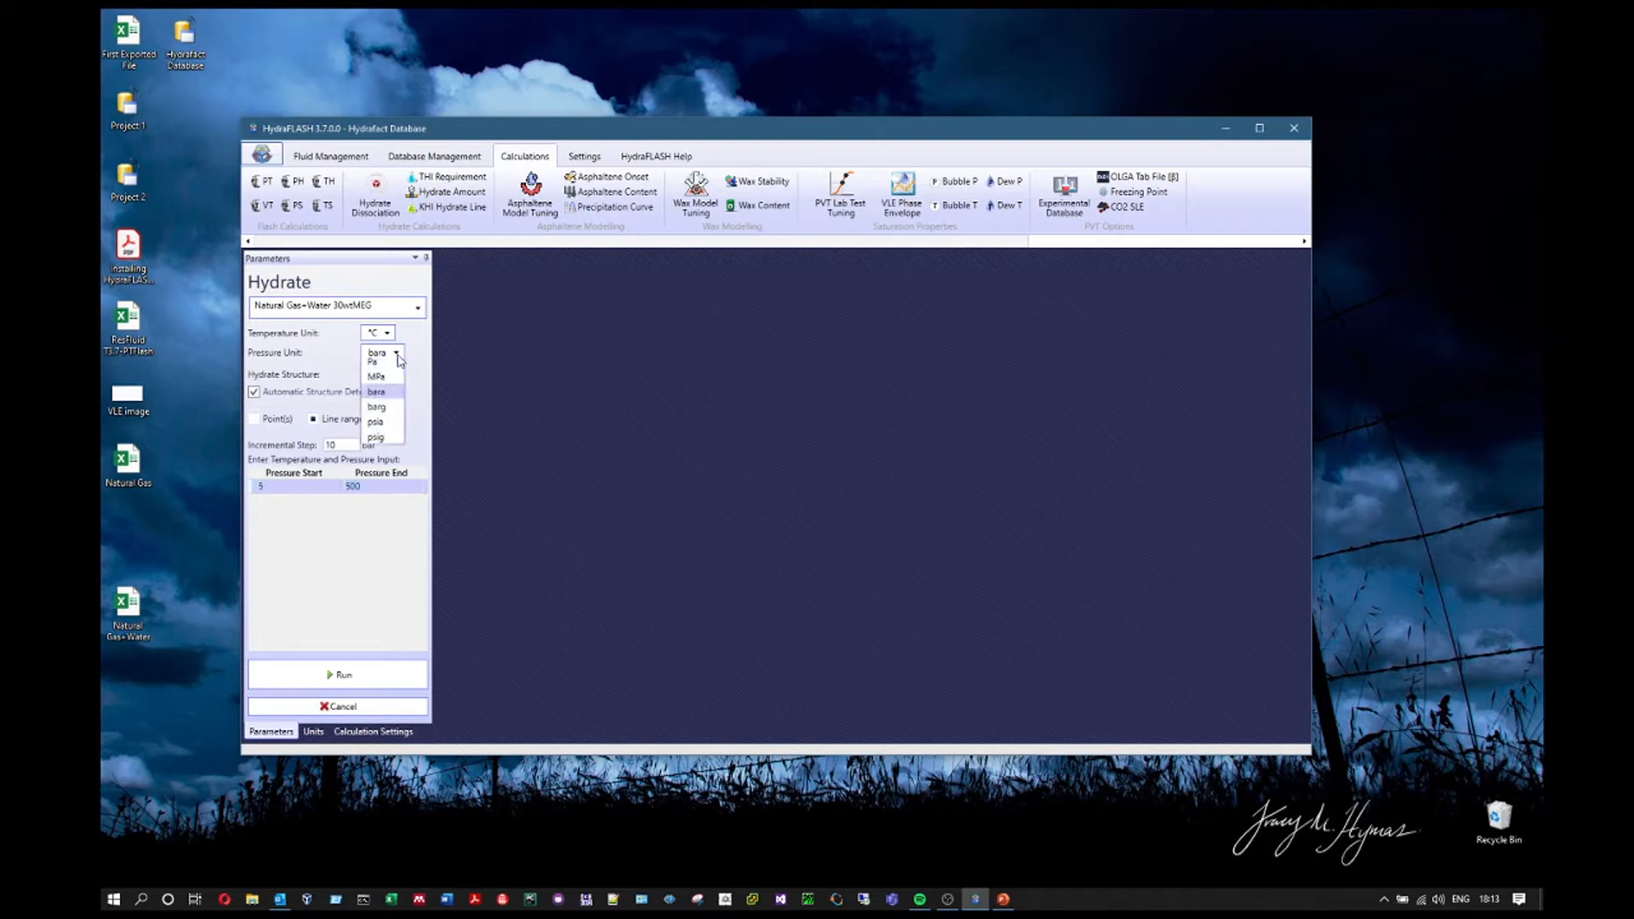
{"action": "left_click", "coordinate": [377, 460]}
{"action": "left_click", "coordinate": [390, 334]}
{"action": "left_click", "coordinate": [378, 378]}
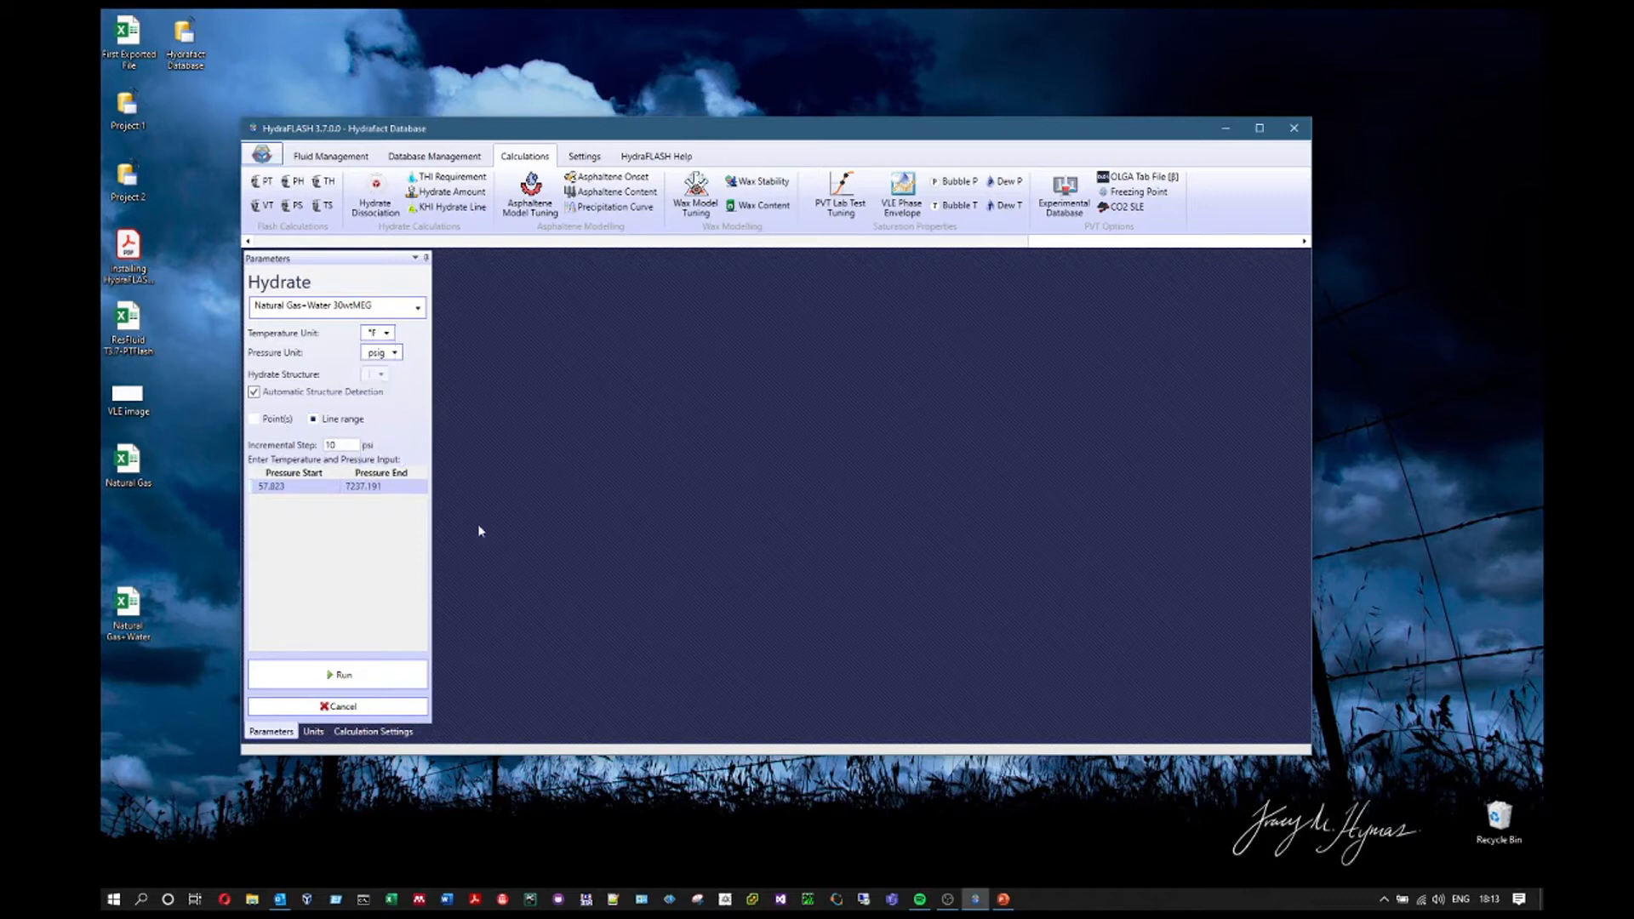
Set the pressure range from 100 to 10000 psig with an incremental step of 100 psi and run the hydrate line calculation
{"action": "left_click", "coordinate": [304, 490]}
{"action": "type", "text": "100"}
{"action": "left_click", "coordinate": [395, 486]}
{"action": "type", "text": "1"}
{"action": "left_click", "coordinate": [349, 443]}
{"action": "type", "text": "0"}
{"action": "left_click", "coordinate": [340, 674]}
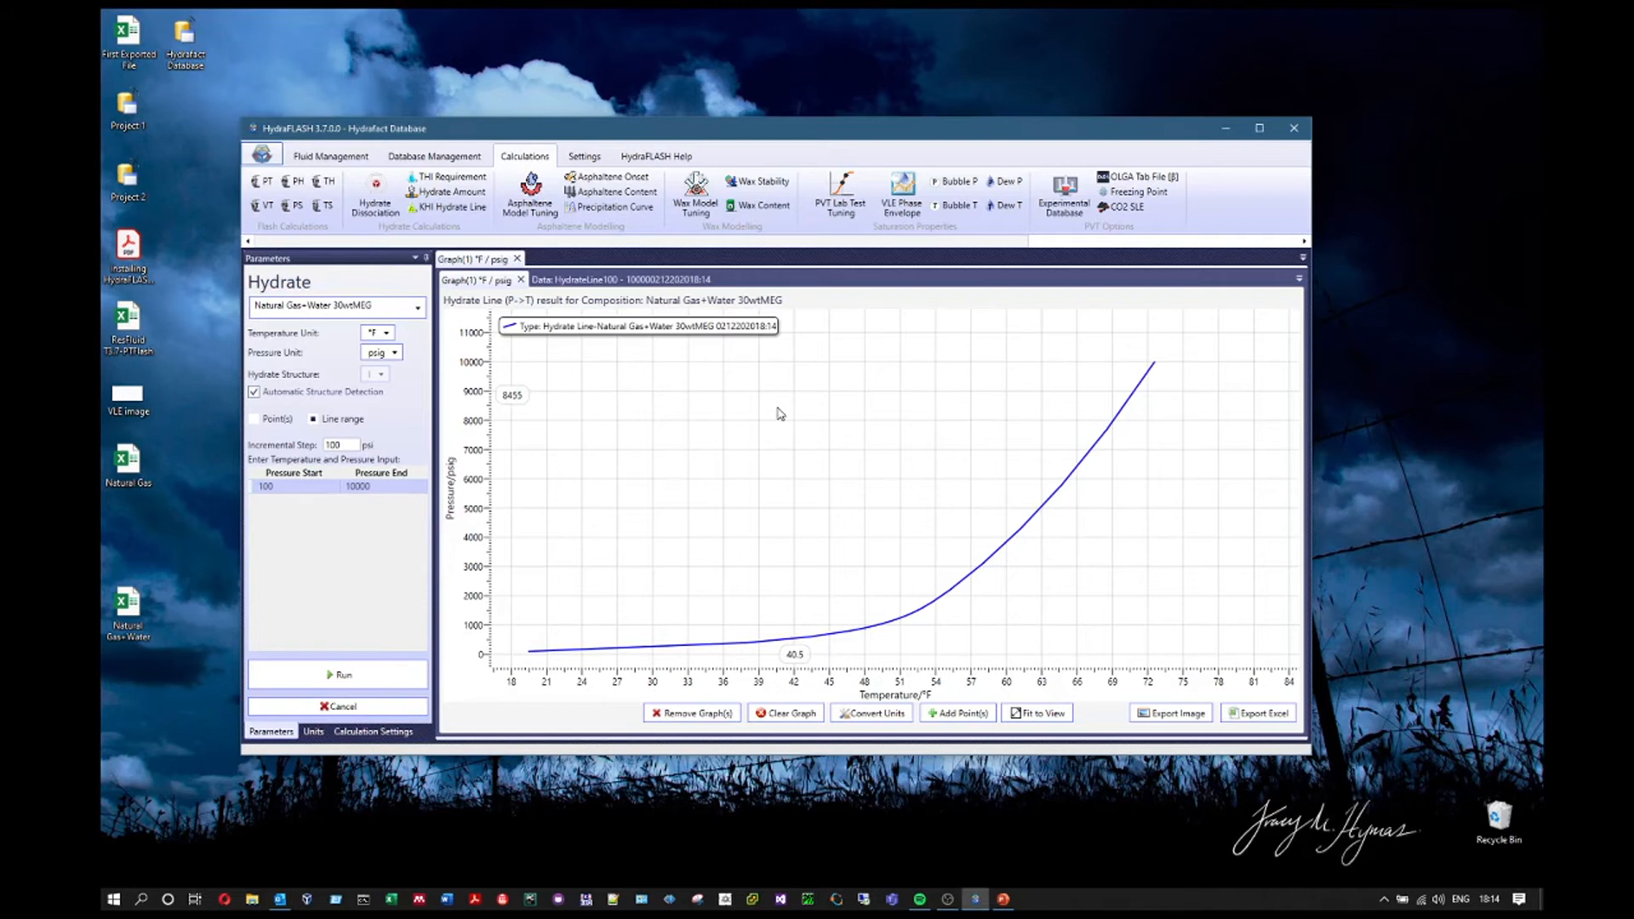
Run the hydrate line calculation for Natural Gas+Water over the same pressure range and add the result to the existing graph
{"action": "left_click", "coordinate": [380, 313]}
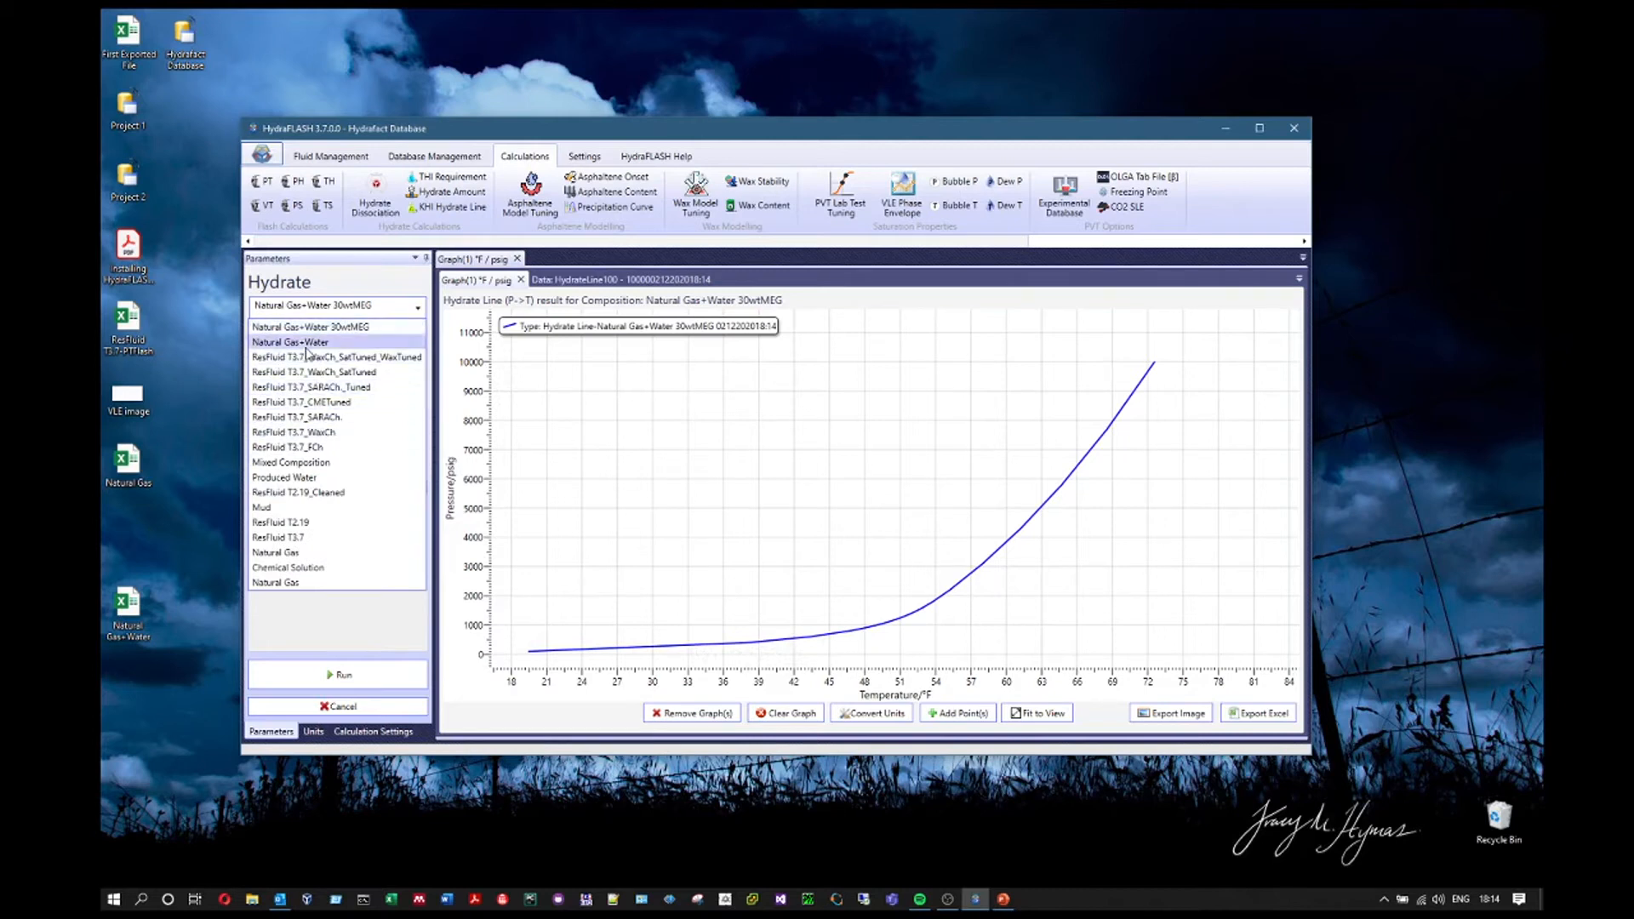
{"action": "left_click", "coordinate": [357, 341]}
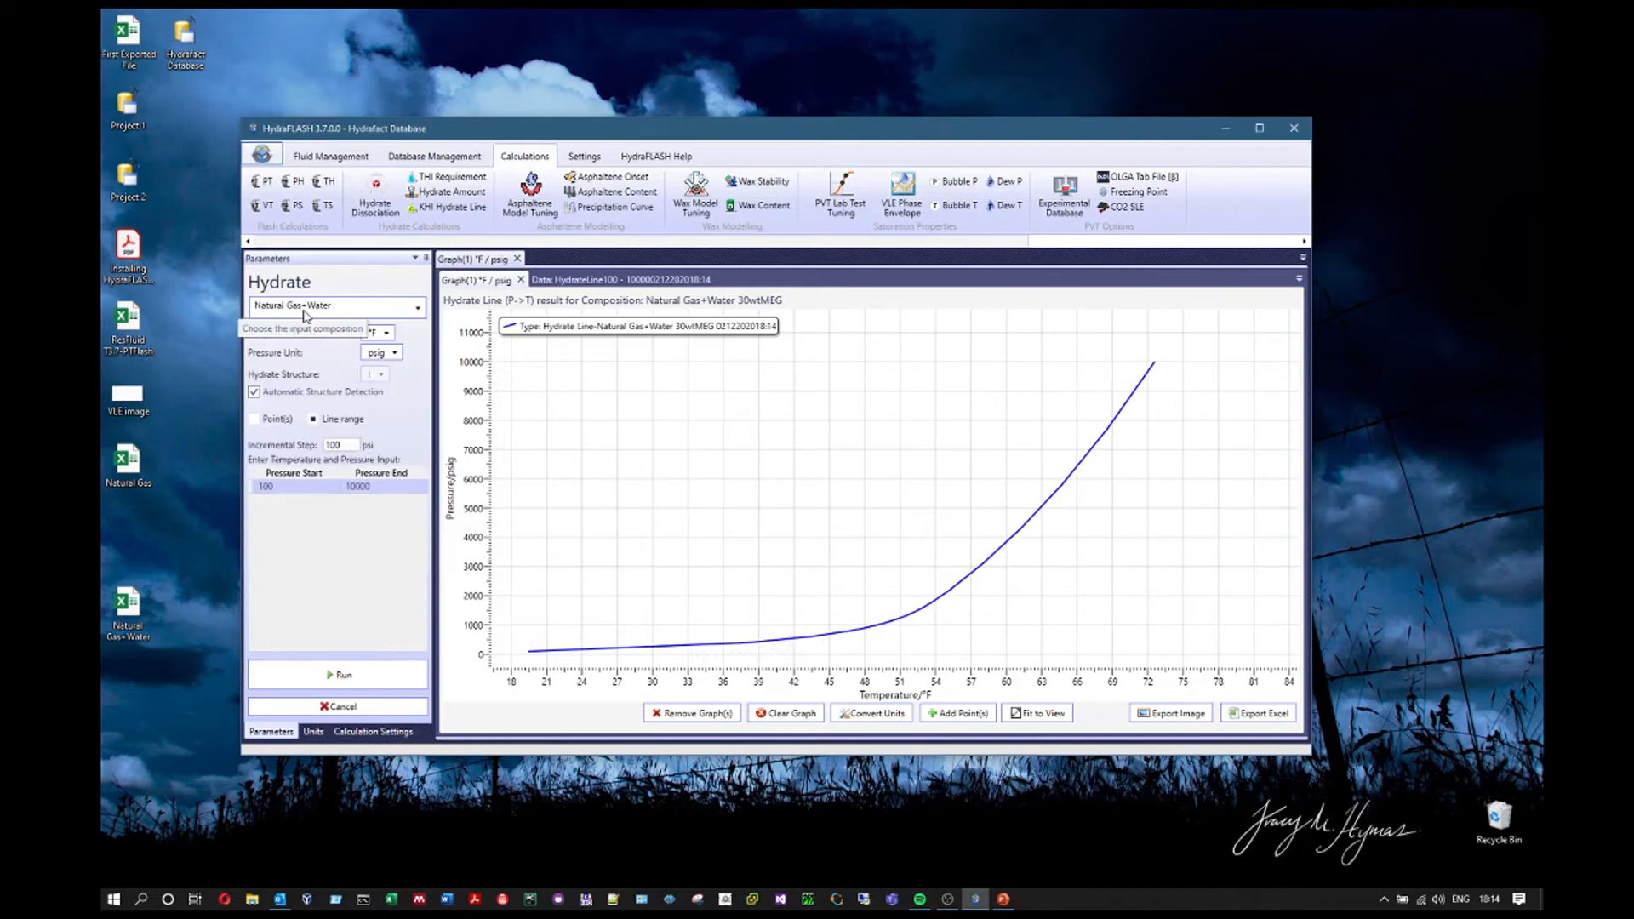
{"action": "left_click", "coordinate": [339, 674]}
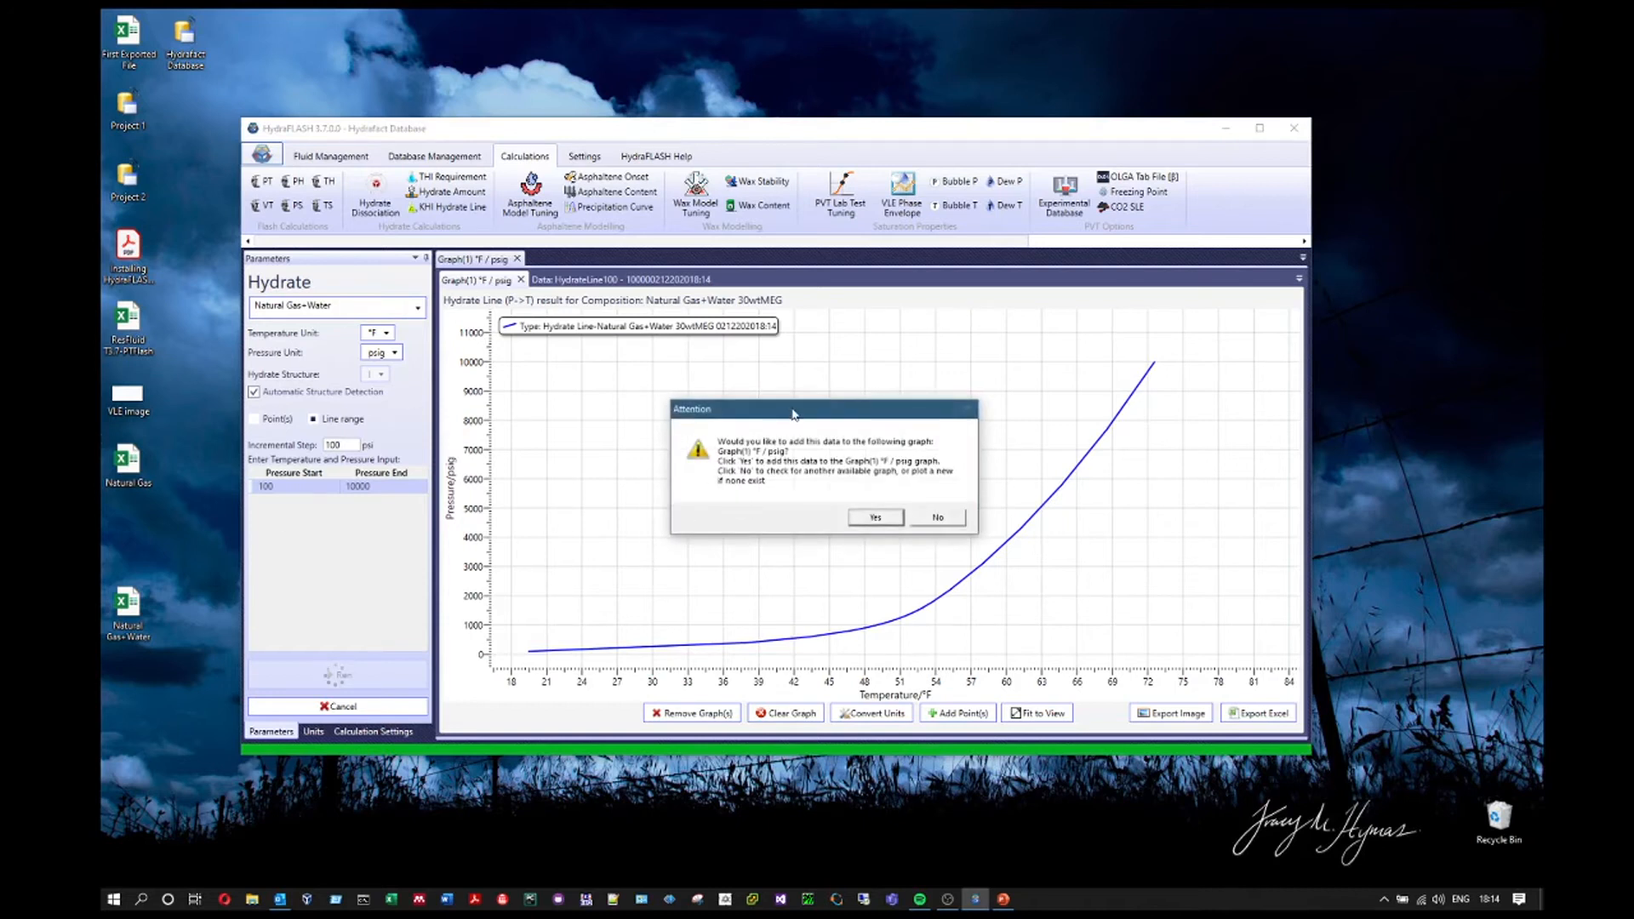
{"action": "left_click_drag", "start_coordinate": [793, 415], "coordinate": [649, 373]}
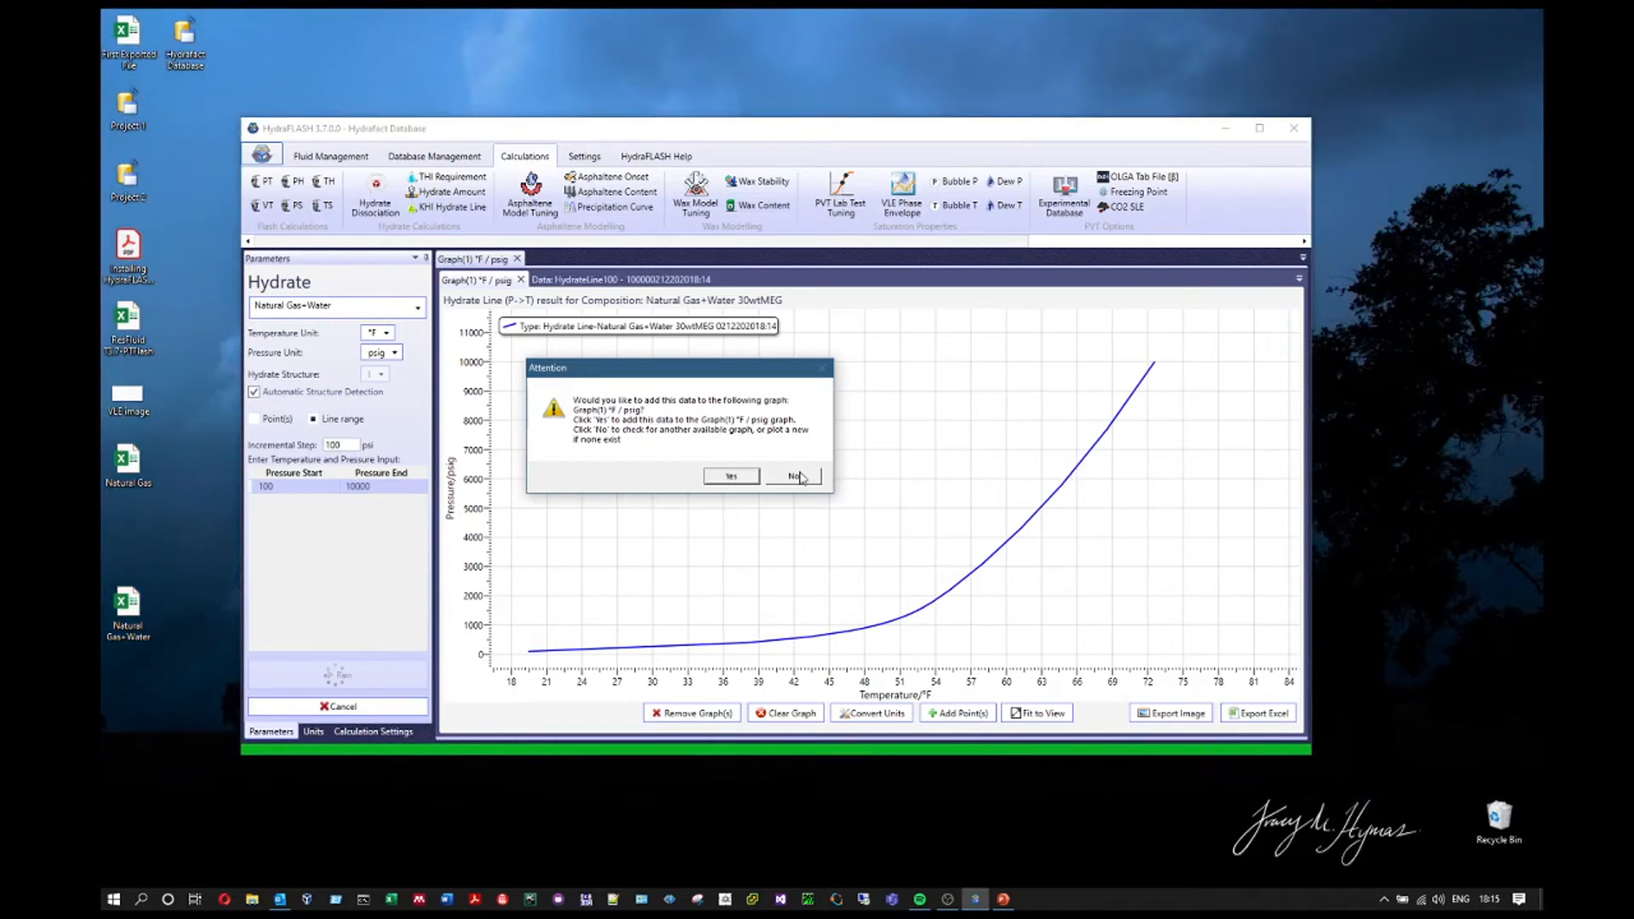
{"action": "left_click", "coordinate": [731, 477]}
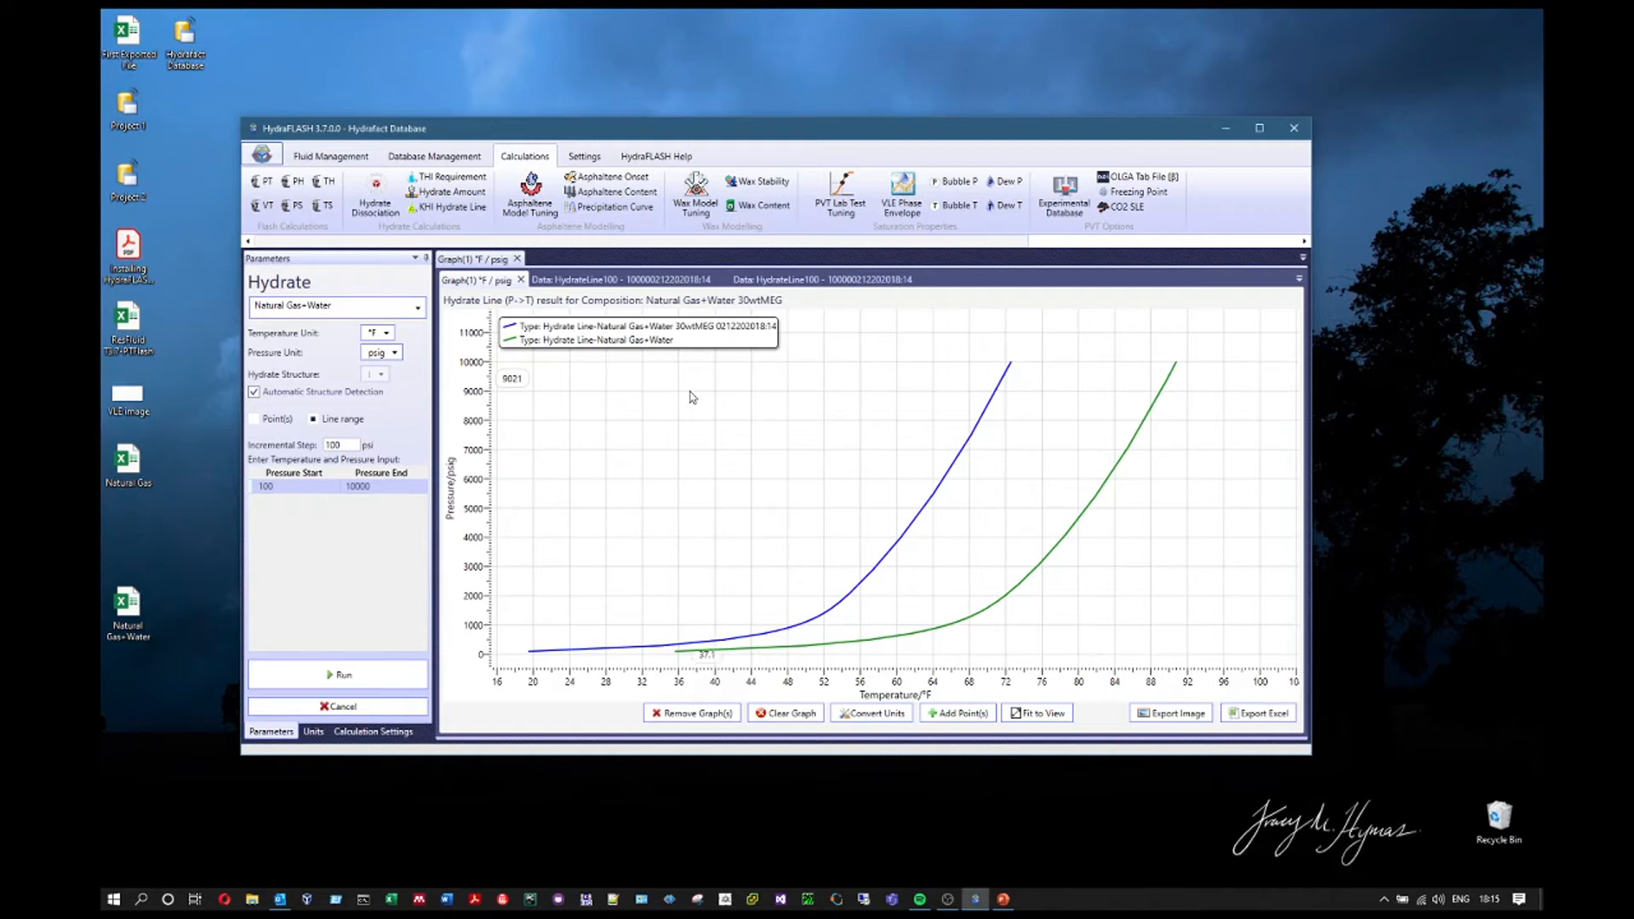
Convert the graph's units to °C for temperature and bara for pressure
{"action": "left_click", "coordinate": [870, 715]}
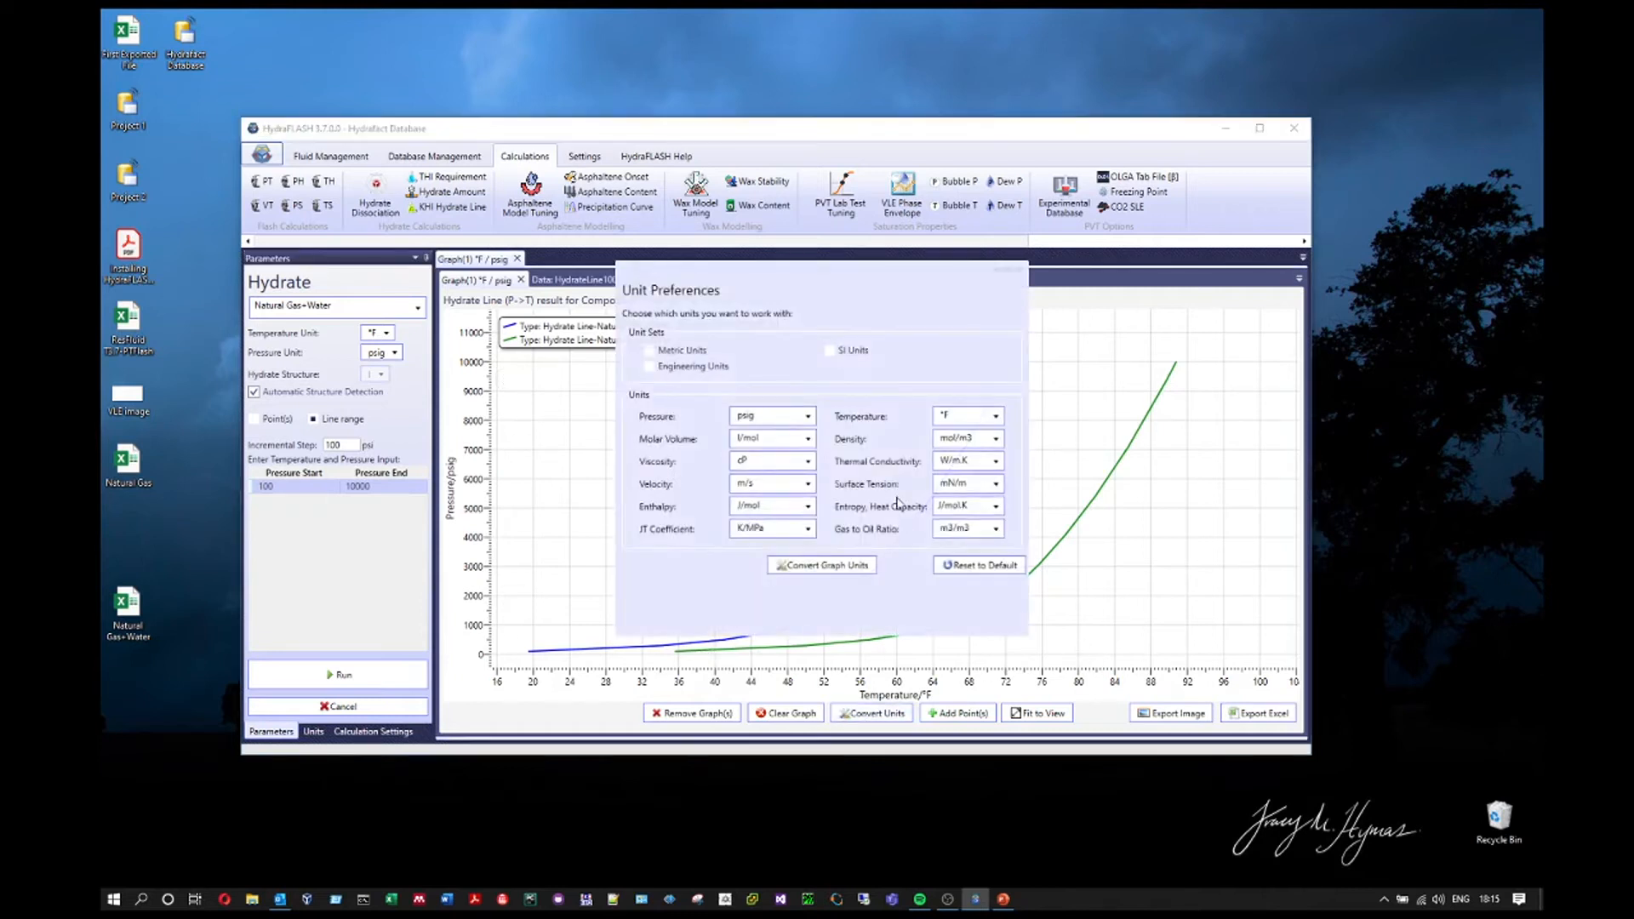
{"action": "left_click", "coordinate": [970, 415]}
{"action": "left_click", "coordinate": [957, 451]}
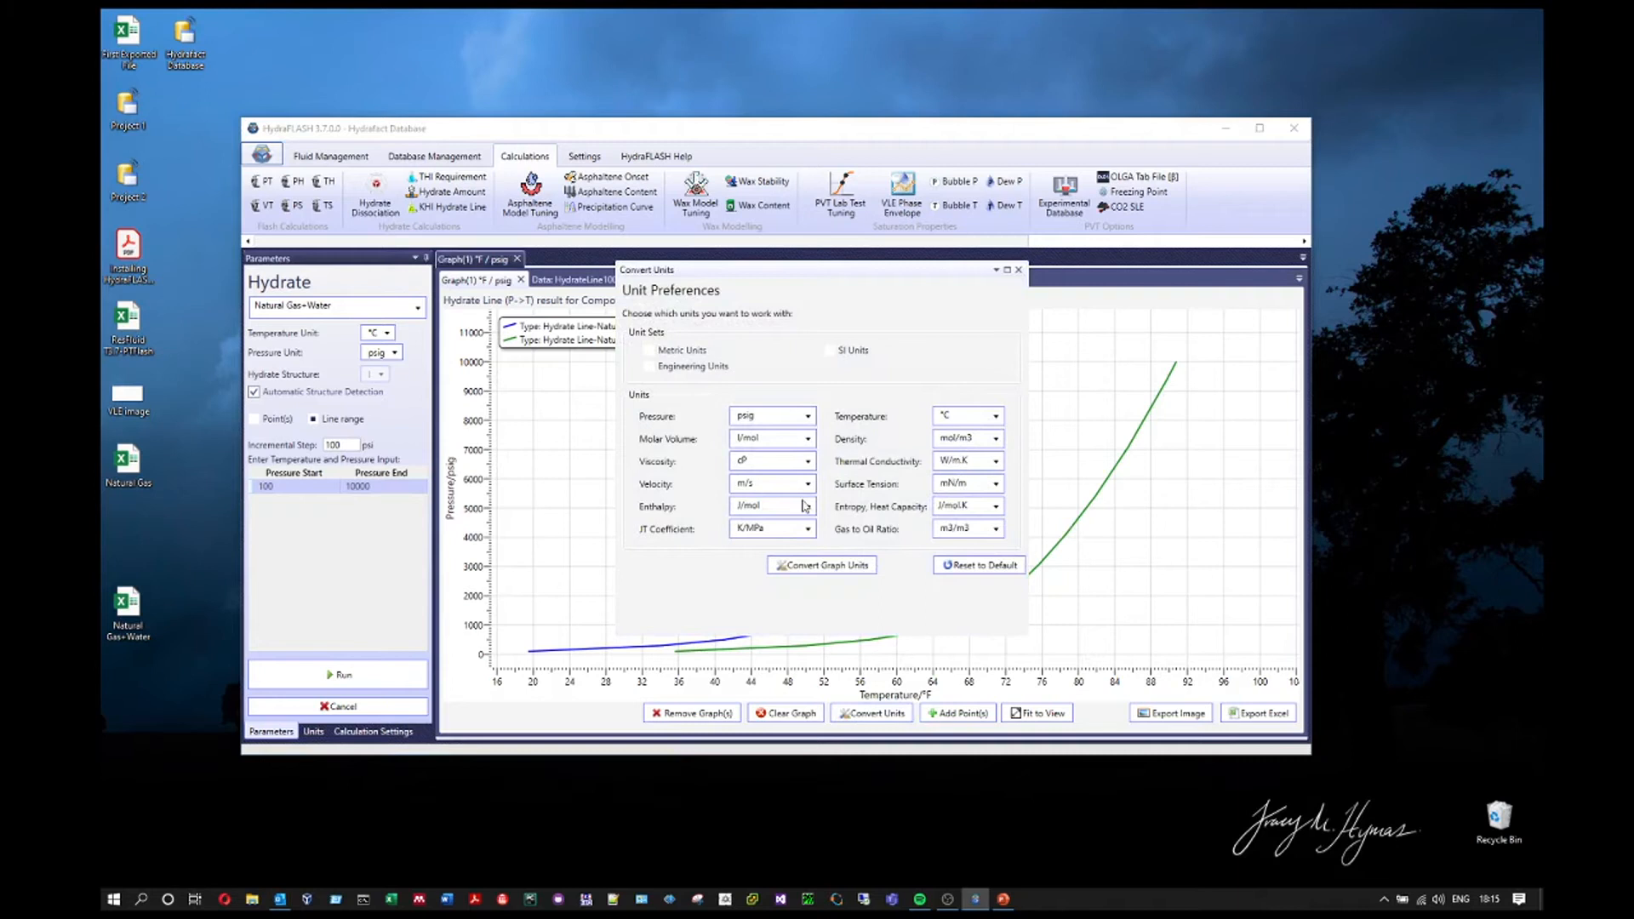
{"action": "left_click", "coordinate": [785, 417]}
{"action": "left_click", "coordinate": [781, 474]}
{"action": "left_click", "coordinate": [838, 566]}
{"action": "left_click", "coordinate": [885, 513]}
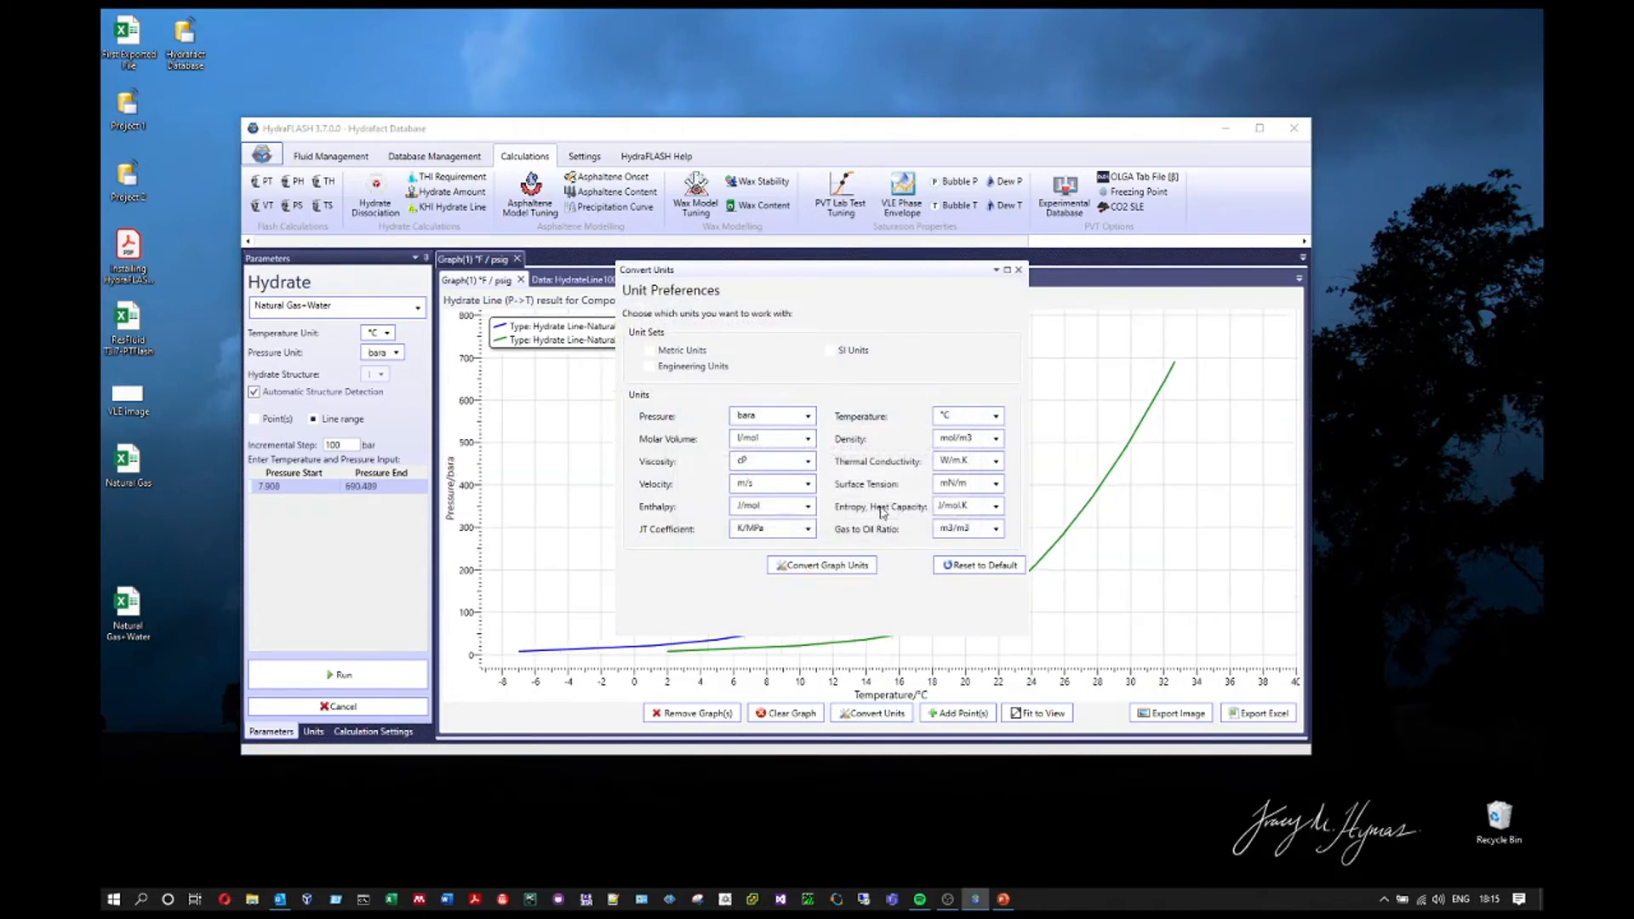
{"action": "left_click", "coordinate": [1018, 270]}
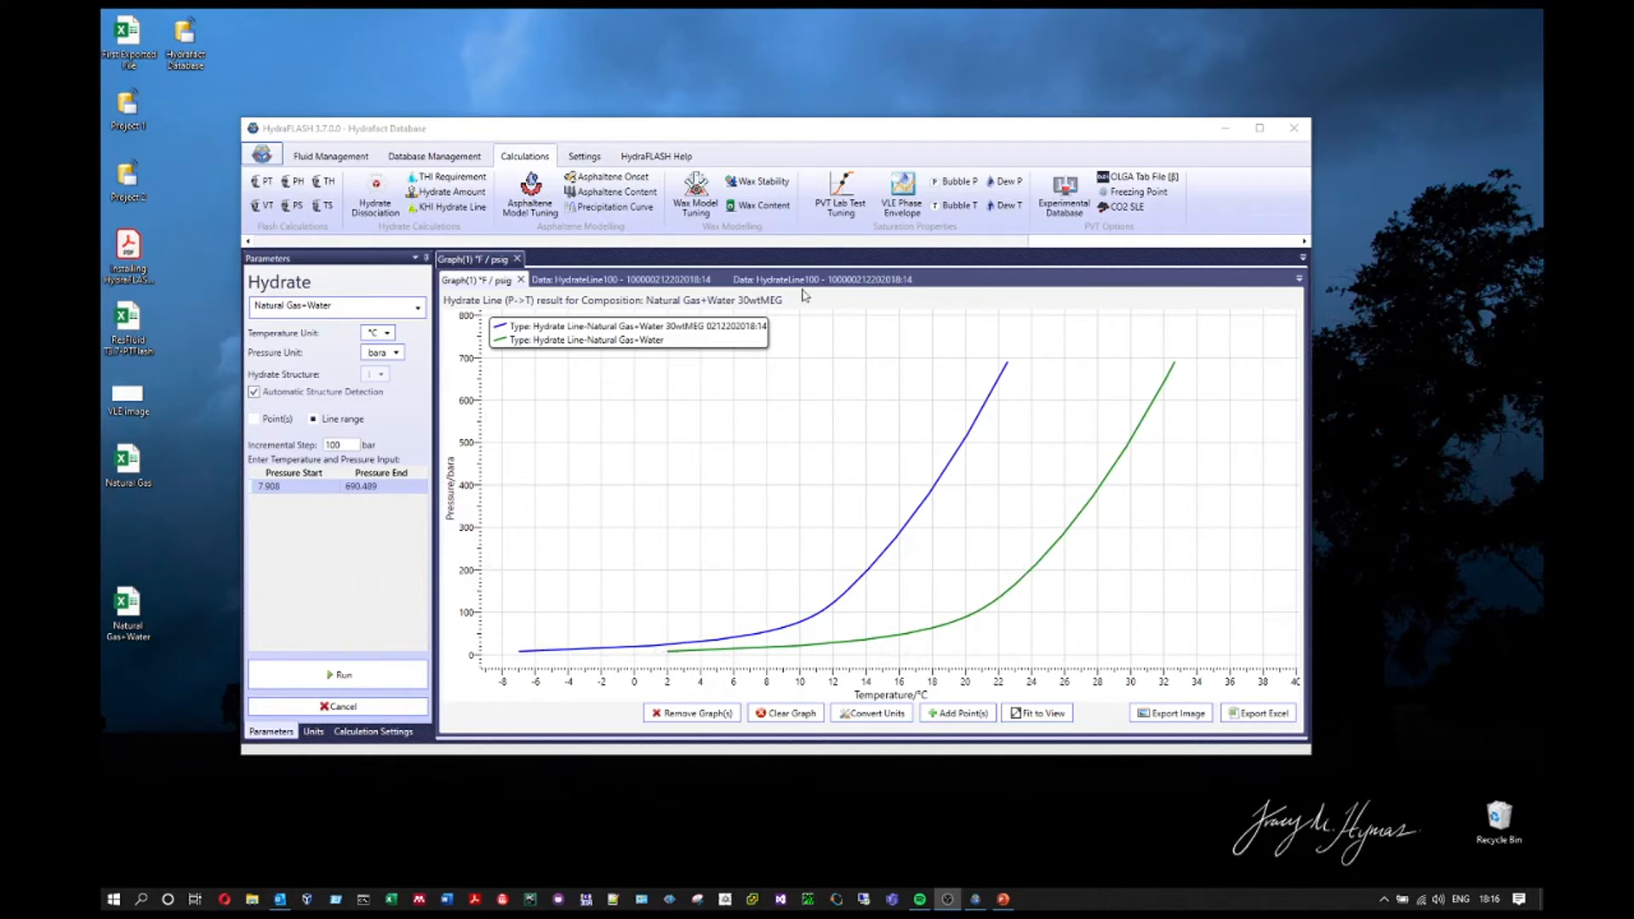
Examine the hydrate line data tables of both fluids for composition, temperatures, phase fractions and hydrate structure, and return to the graph
{"action": "left_click", "coordinate": [770, 281]}
{"action": "scroll", "coordinate": [916, 595], "scroll_direction": "down", "scroll_amount": 5}
{"action": "scroll", "coordinate": [916, 596], "scroll_direction": "down", "scroll_amount": 3}
{"action": "scroll", "coordinate": [916, 595], "scroll_direction": "up", "scroll_amount": 3}
{"action": "left_click", "coordinate": [630, 281]}
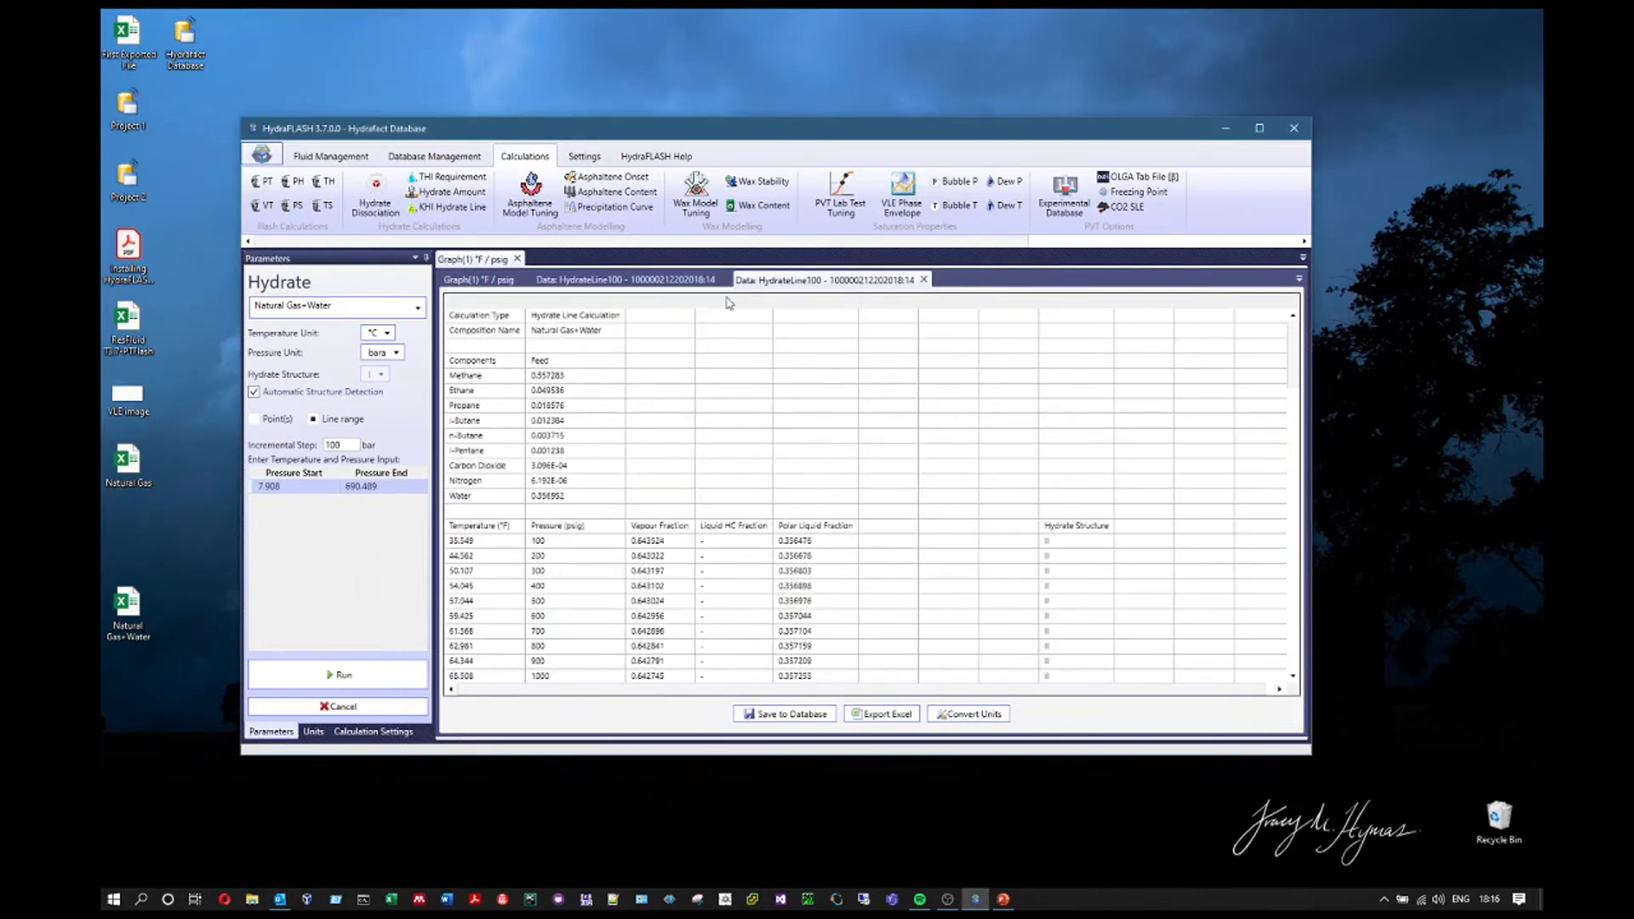
{"action": "left_click", "coordinate": [619, 282]}
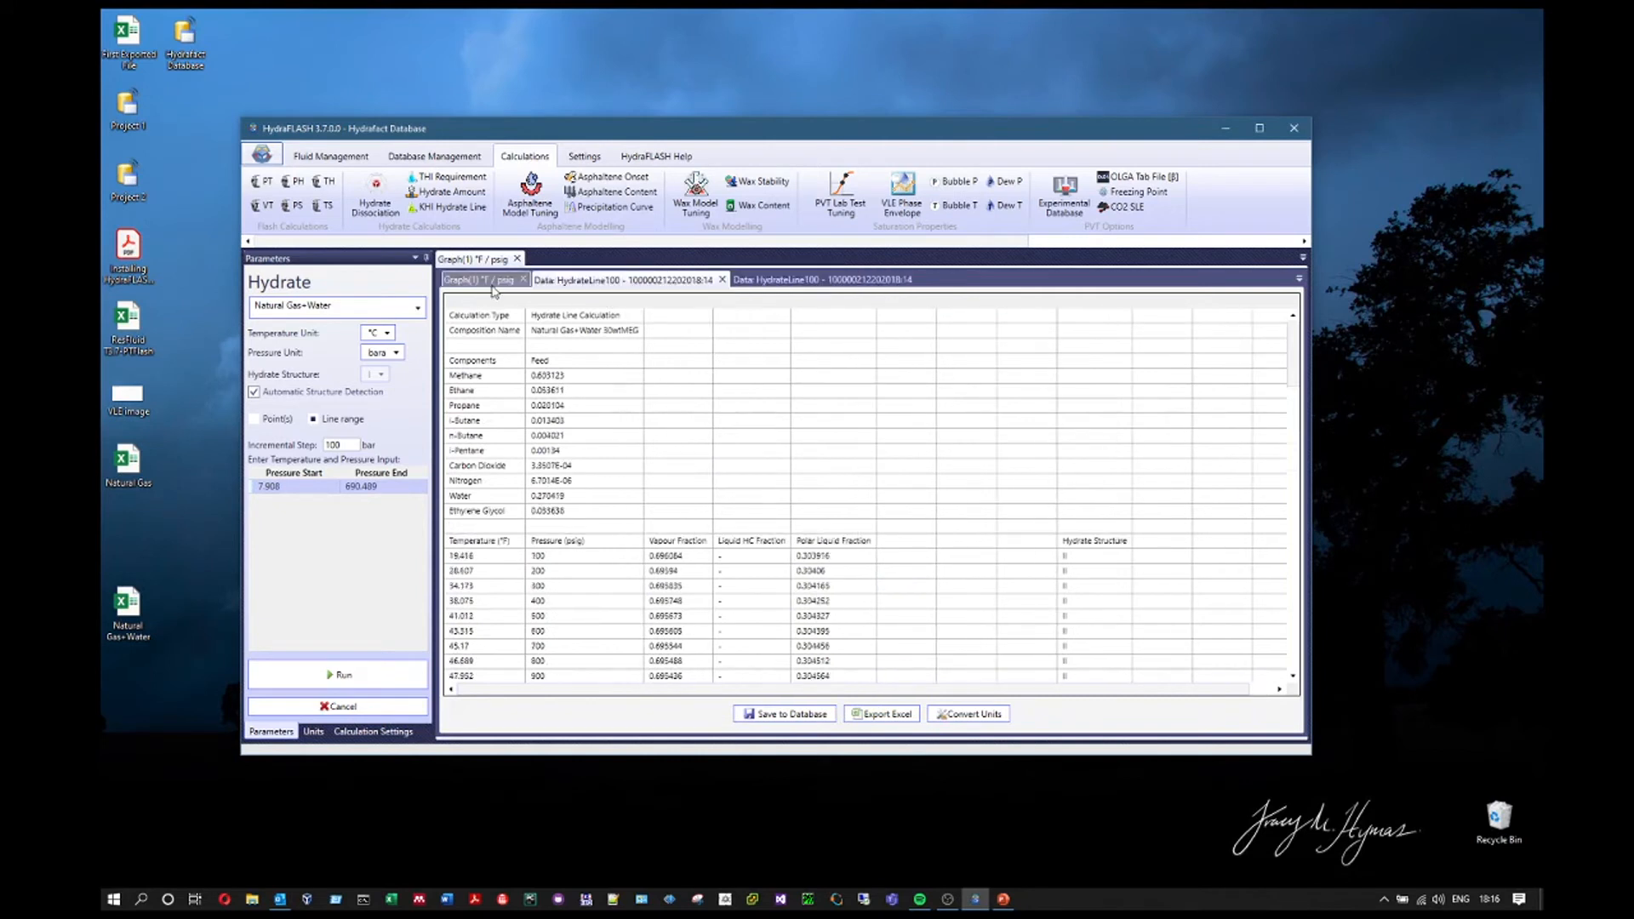
{"action": "left_click", "coordinate": [493, 283]}
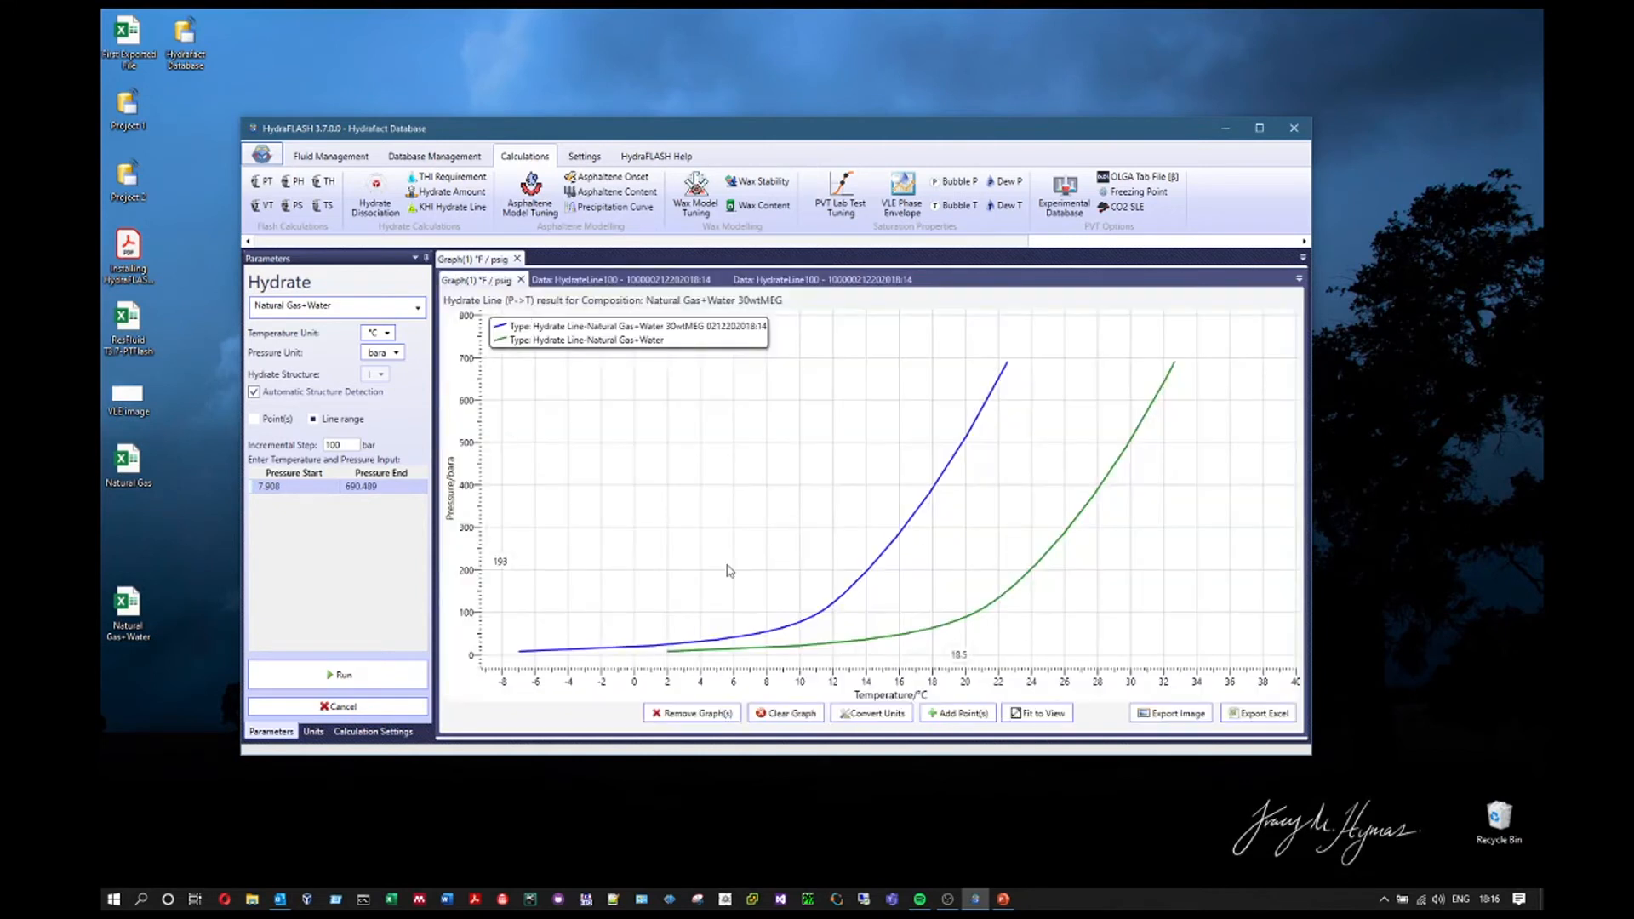
{"action": "left_click", "coordinate": [661, 284]}
{"action": "left_click", "coordinate": [886, 284]}
{"action": "scroll", "coordinate": [768, 465], "scroll_direction": "down", "scroll_amount": 5}
{"action": "left_click_drag", "start_coordinate": [647, 390], "coordinate": [1121, 672]}
{"action": "left_click", "coordinate": [629, 280]}
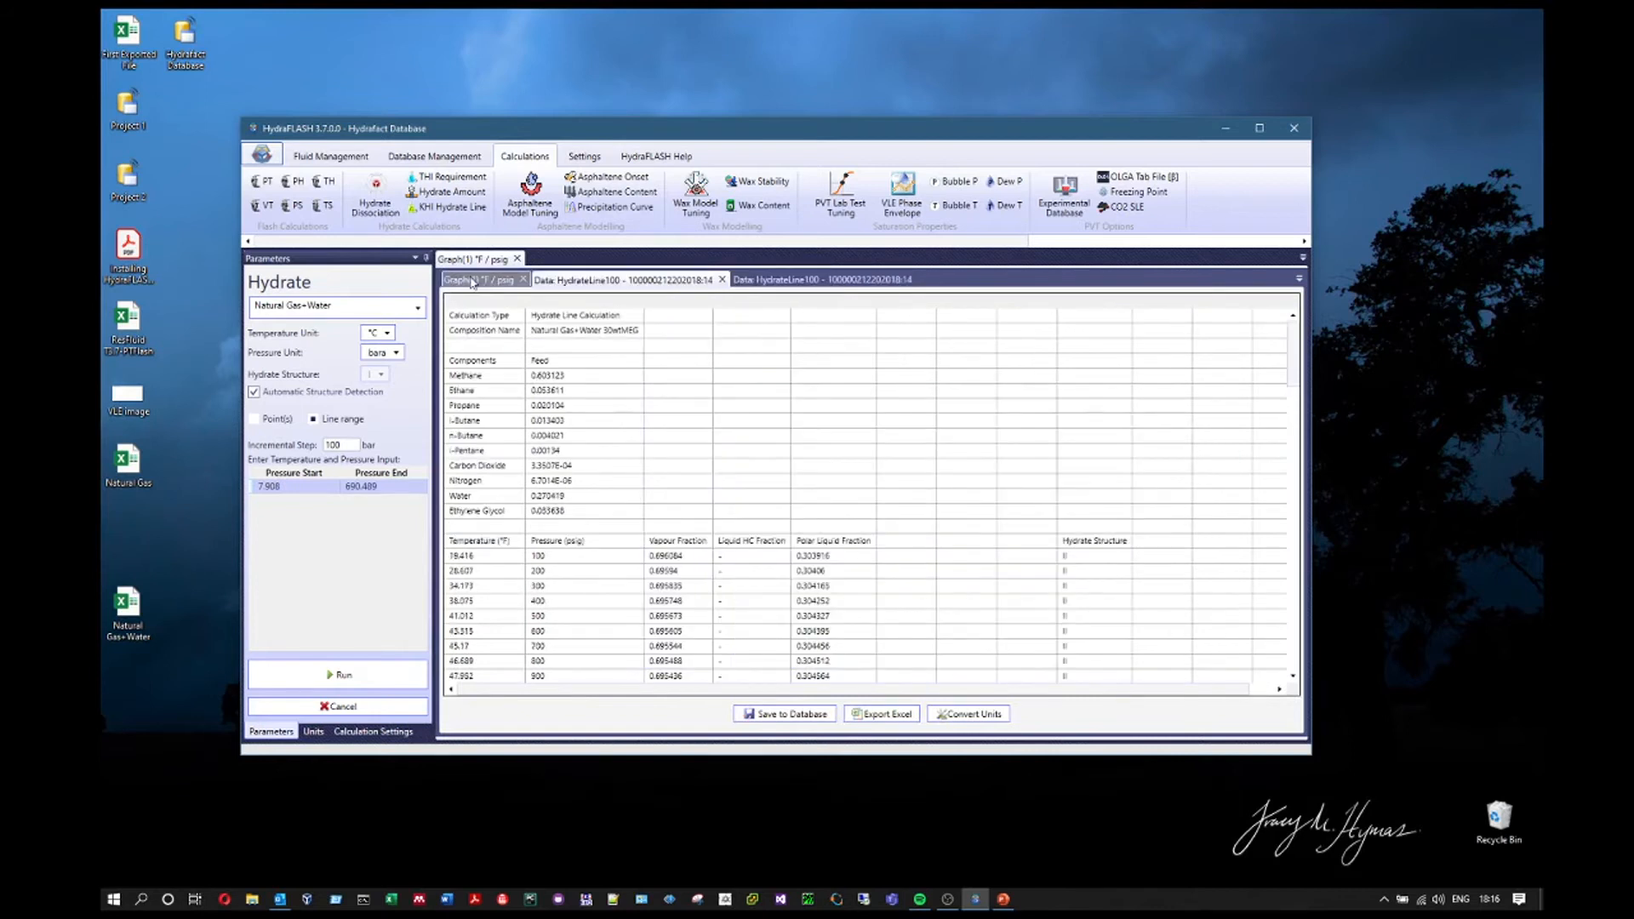
{"action": "left_click", "coordinate": [474, 281]}
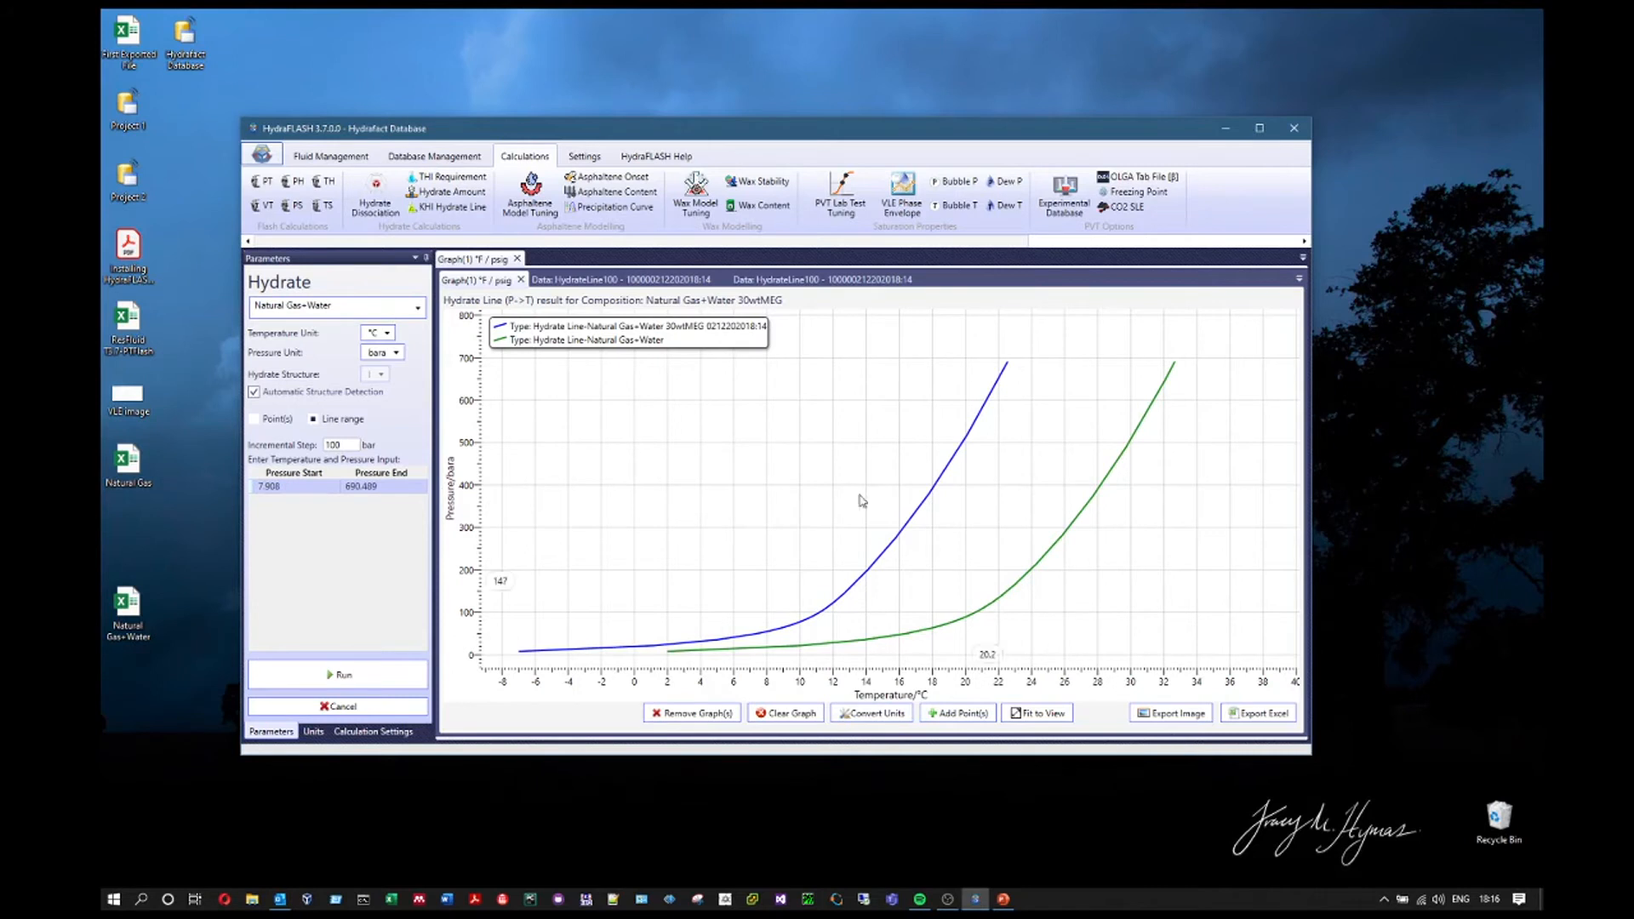
Close the hydrate line graph, restore the window to its smaller size and close the welcome page
{"action": "left_click", "coordinate": [518, 258]}
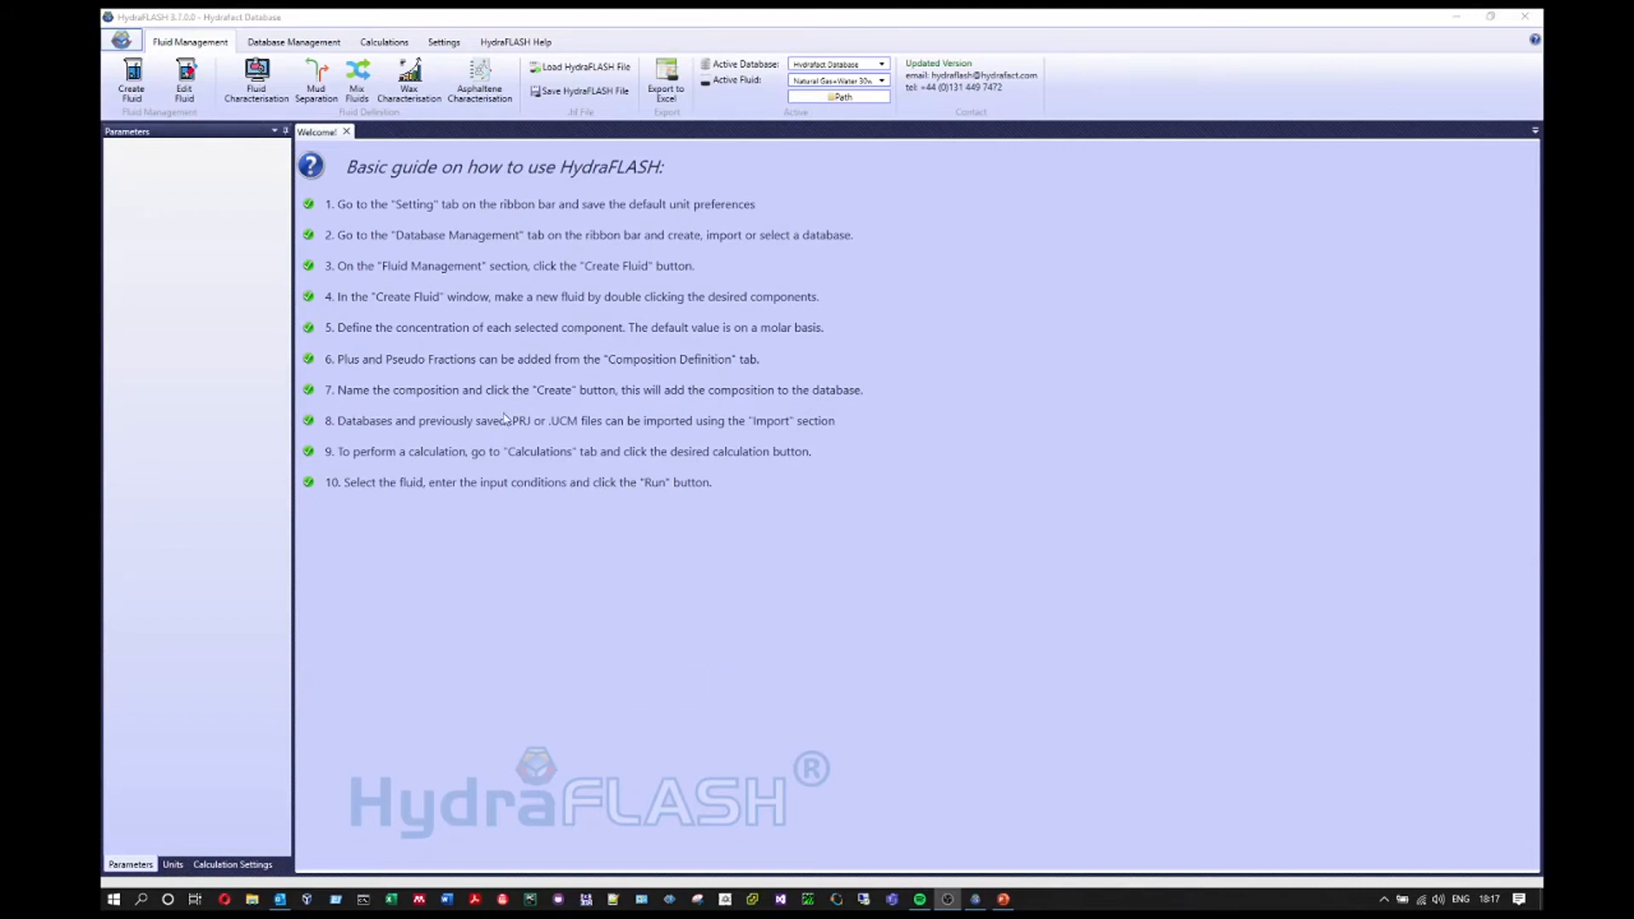
{"action": "left_click", "coordinate": [1489, 15]}
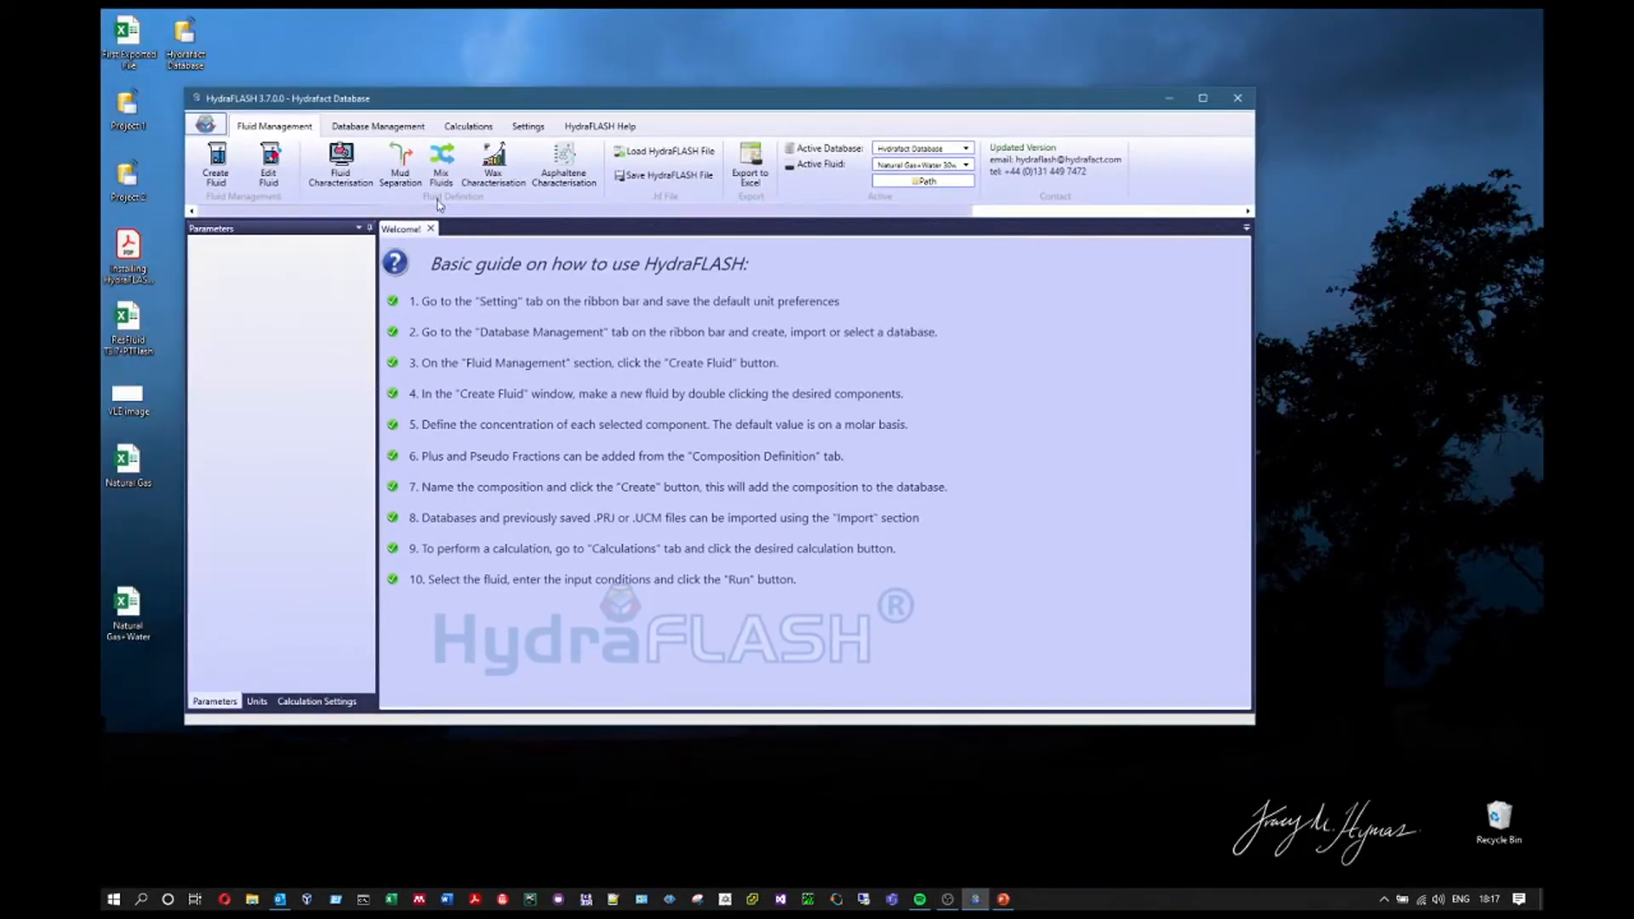
{"action": "left_click", "coordinate": [497, 134]}
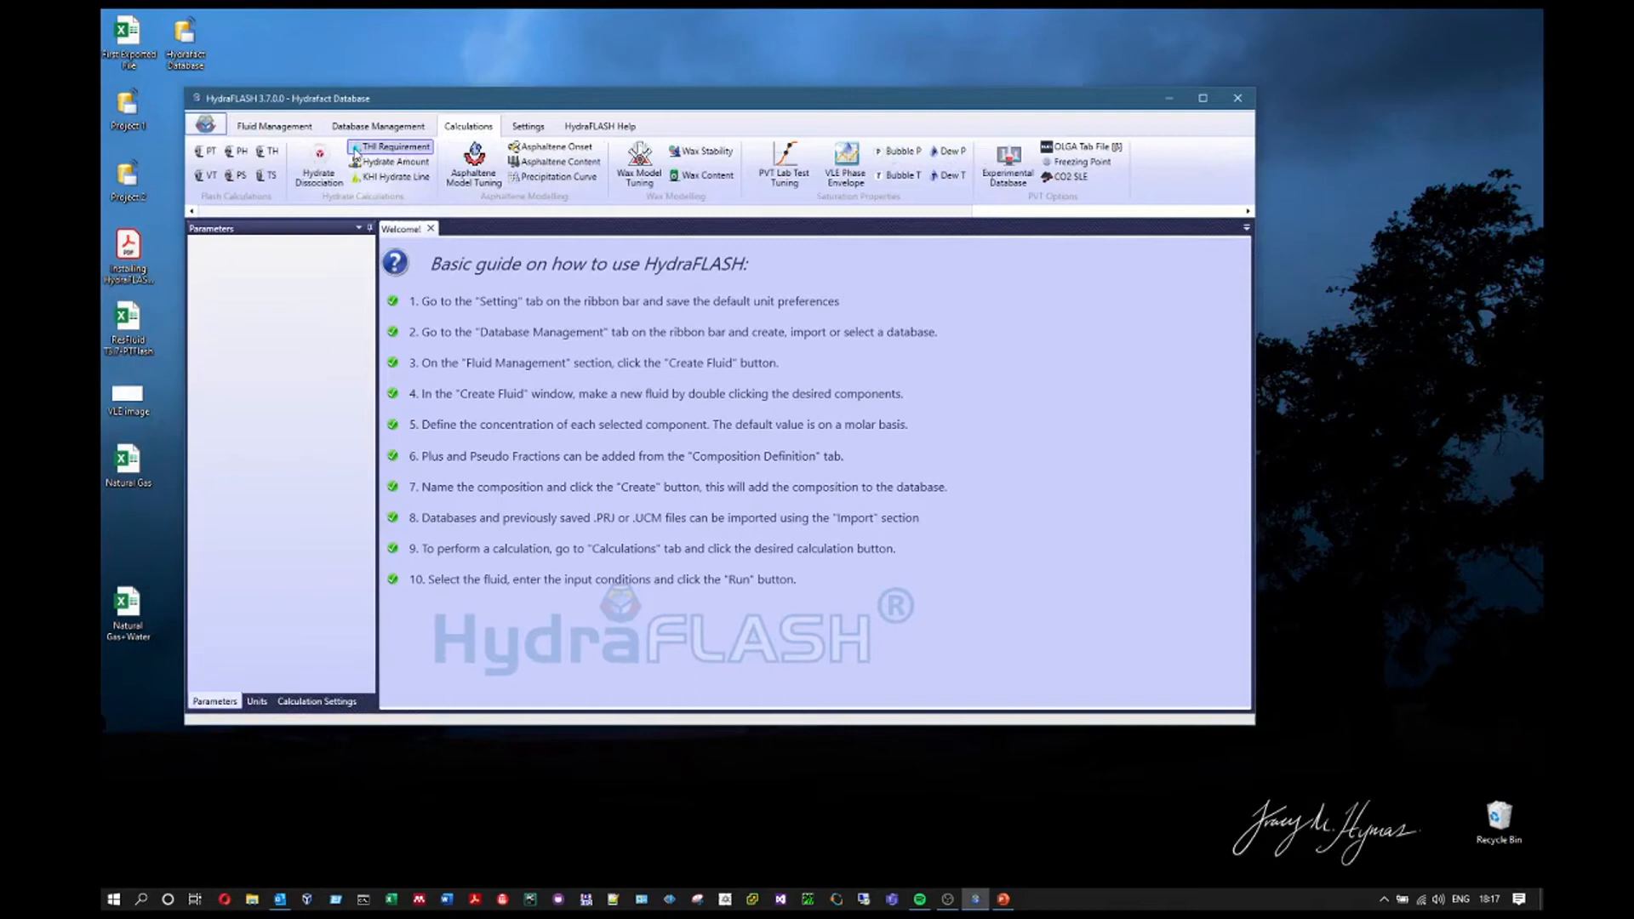
{"action": "left_click", "coordinate": [431, 229]}
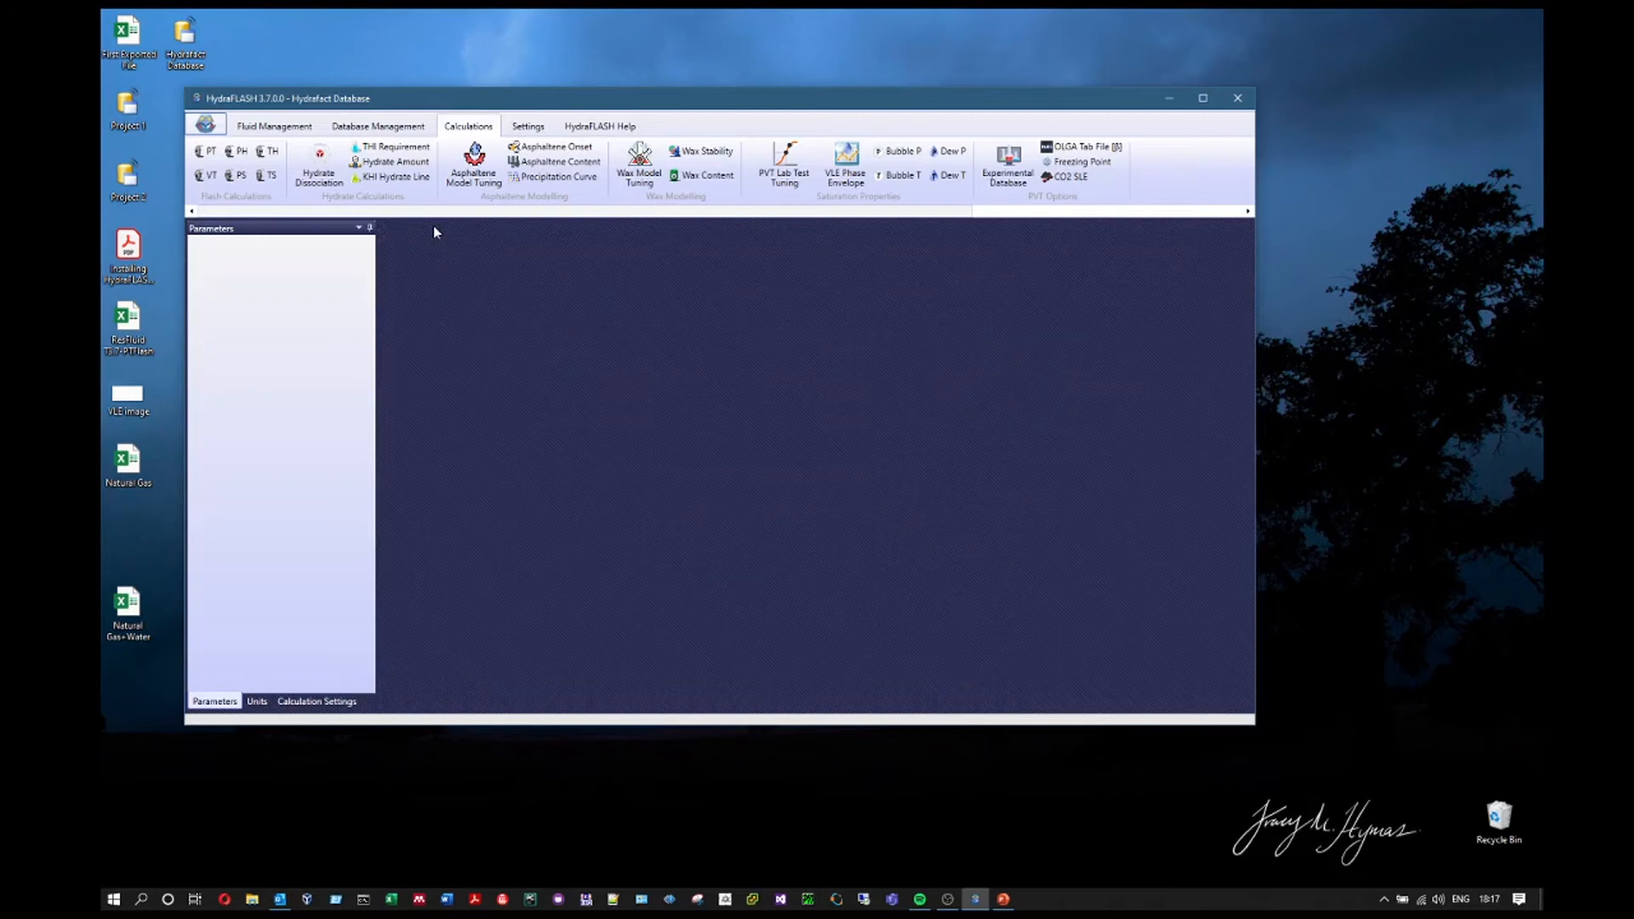
Set up a hydrate dissociation line-range calculation for Natural Gas+Water with the default pressure range and run it
{"action": "left_click", "coordinate": [306, 166]}
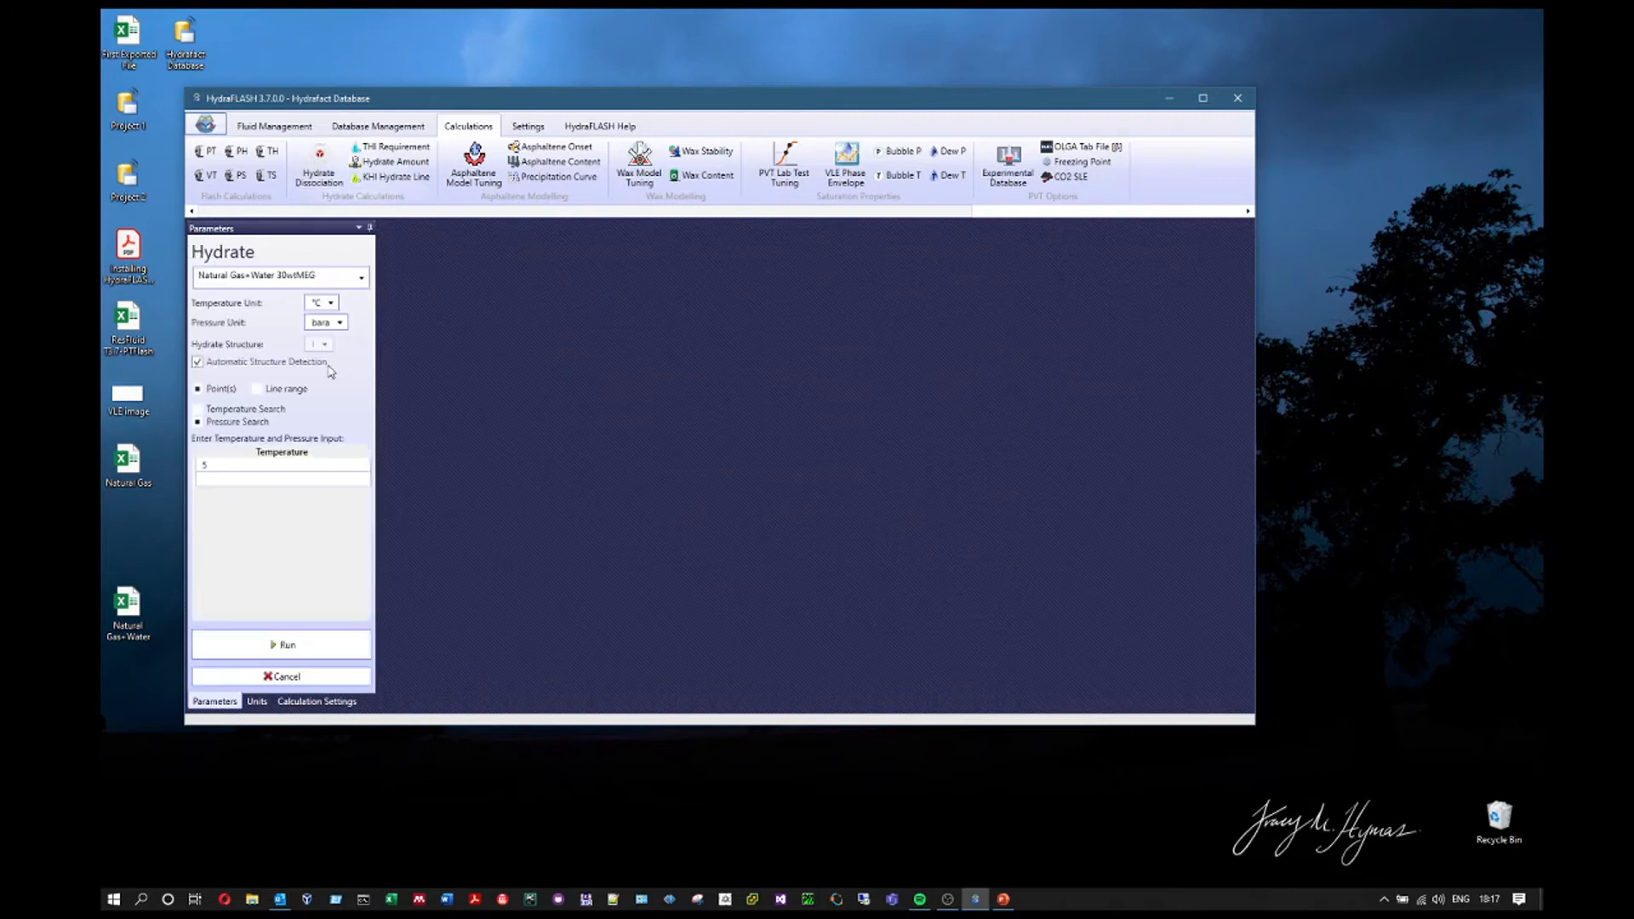
{"action": "left_click", "coordinate": [281, 277]}
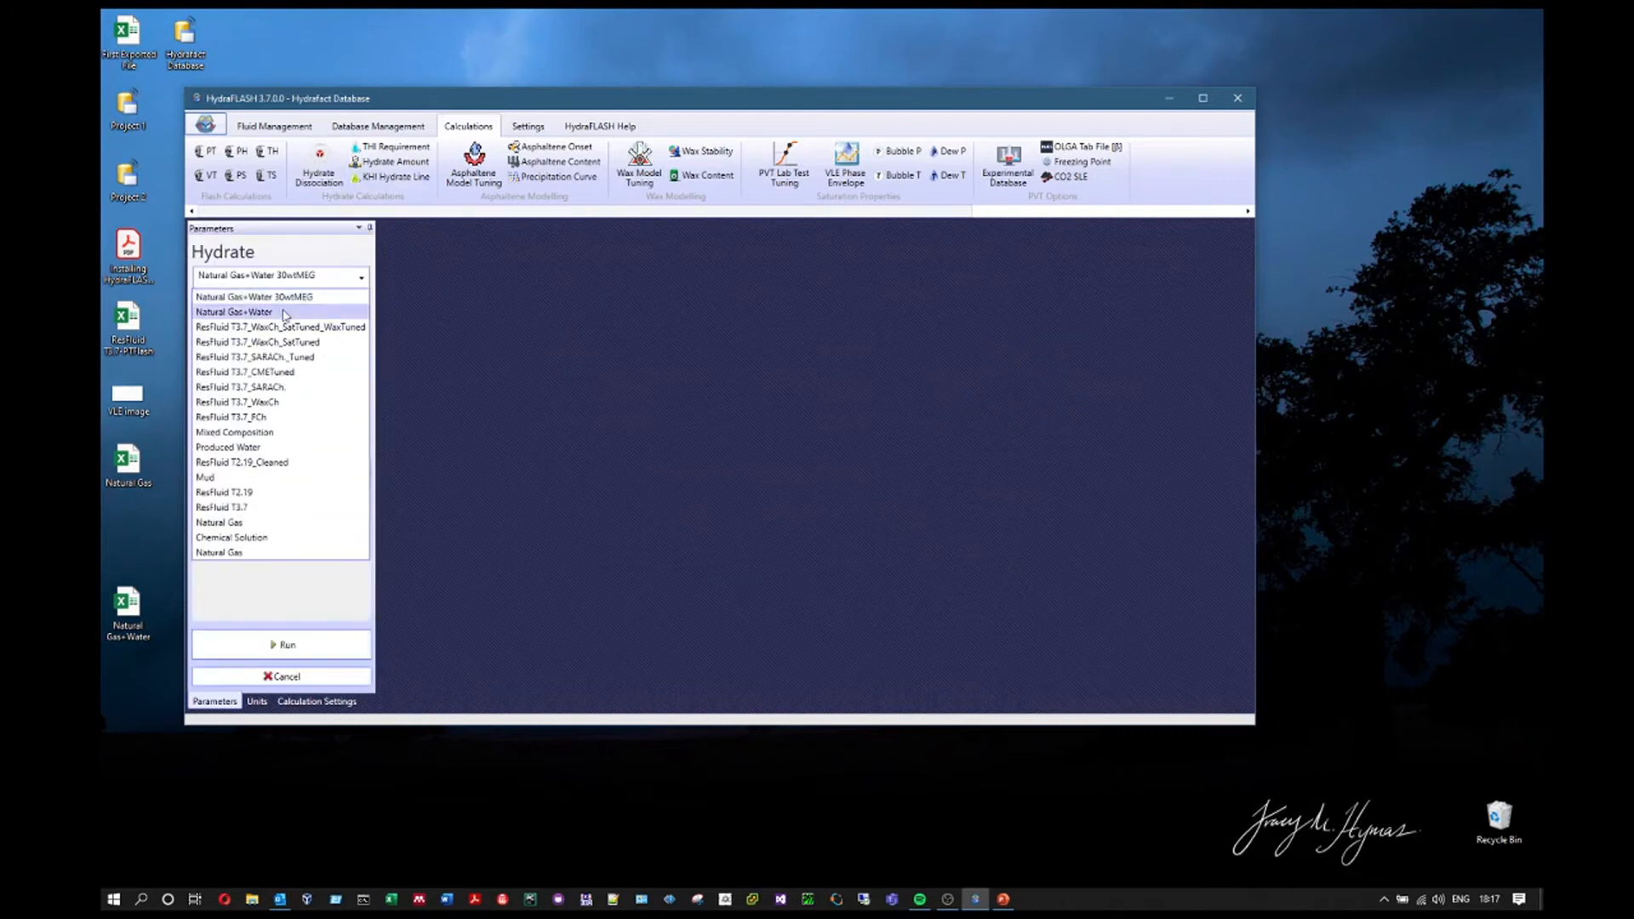
{"action": "left_click", "coordinate": [284, 315]}
{"action": "left_click", "coordinate": [257, 389]}
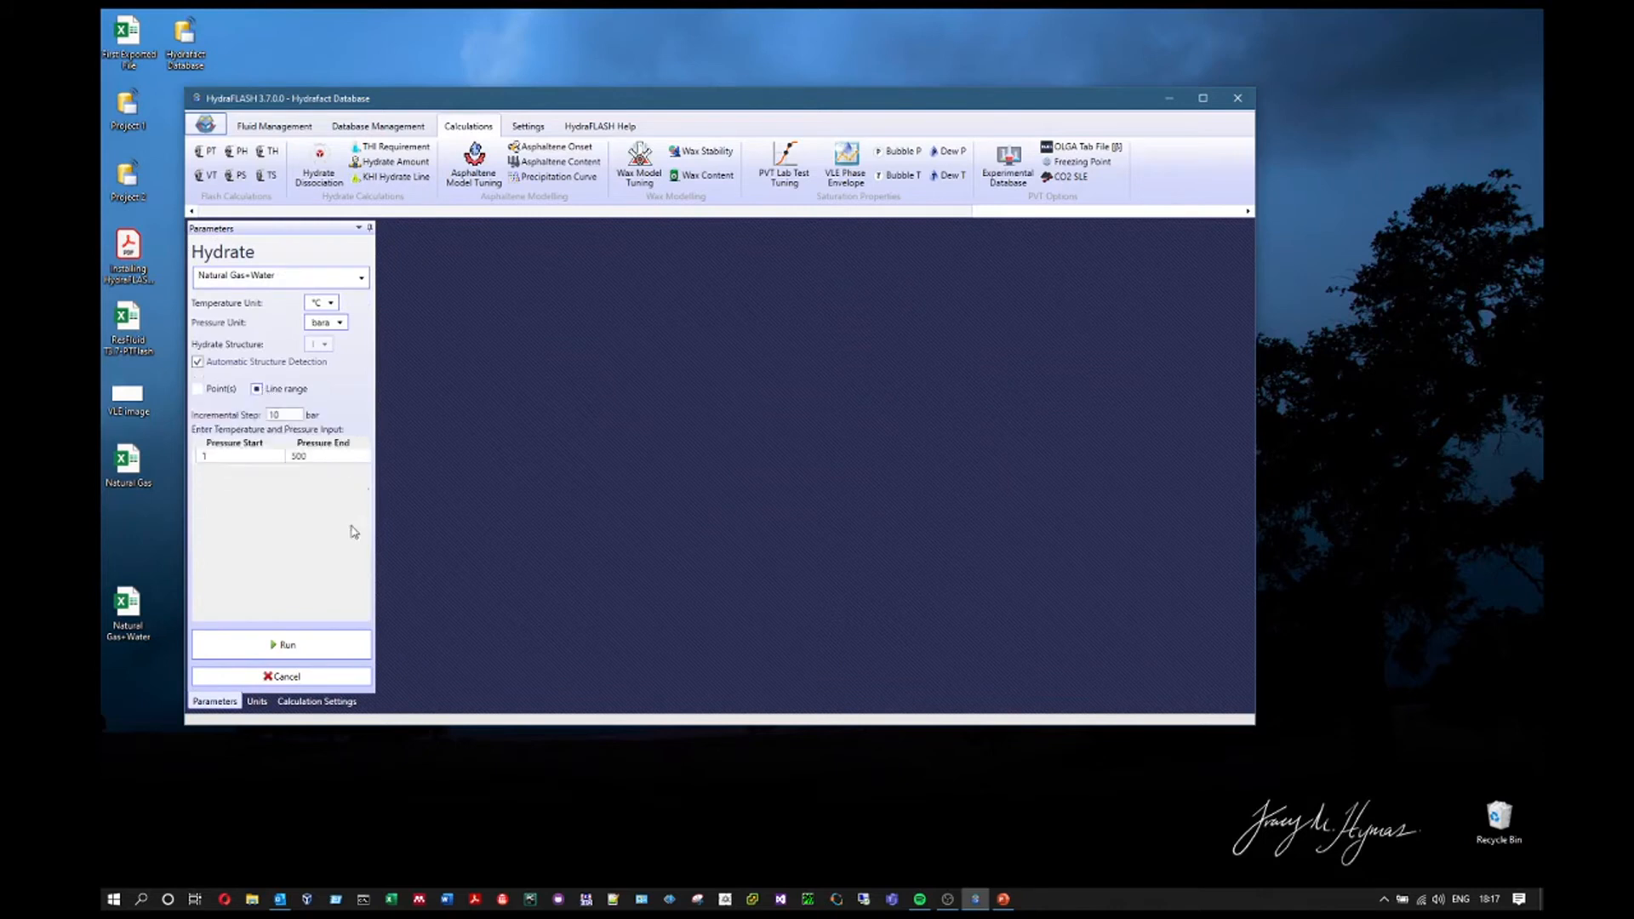
{"action": "left_click", "coordinate": [319, 640]}
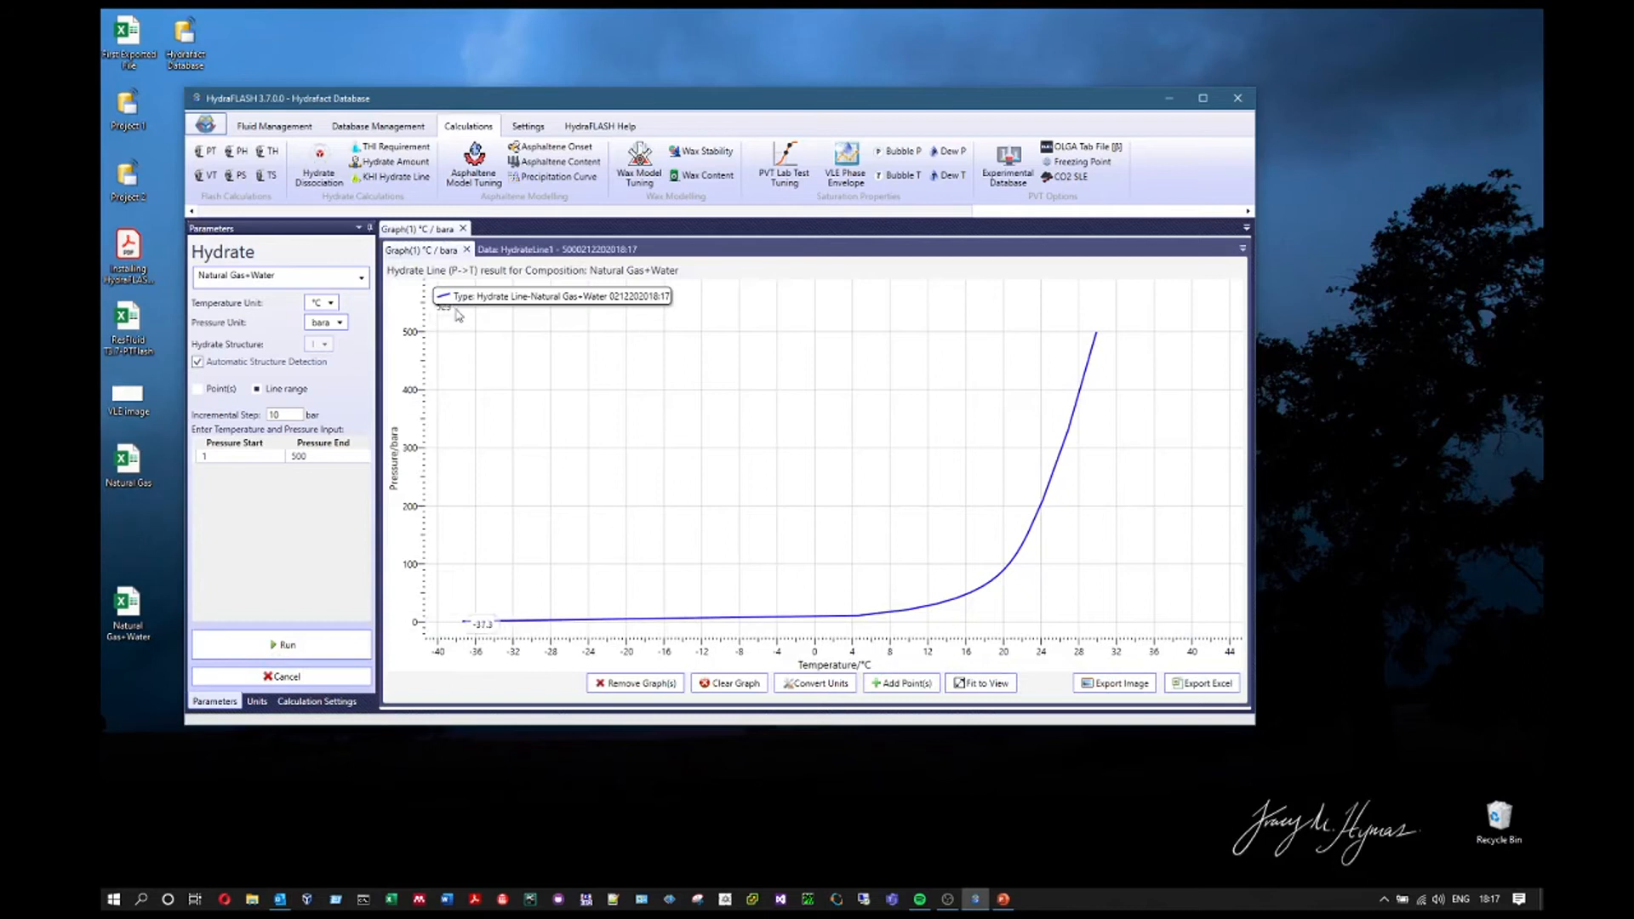
Discard the resulting graph, set the starting pressure to 5 bara and rerun the hydrate line calculation
{"action": "left_click", "coordinate": [463, 228]}
{"action": "left_click", "coordinate": [272, 455]}
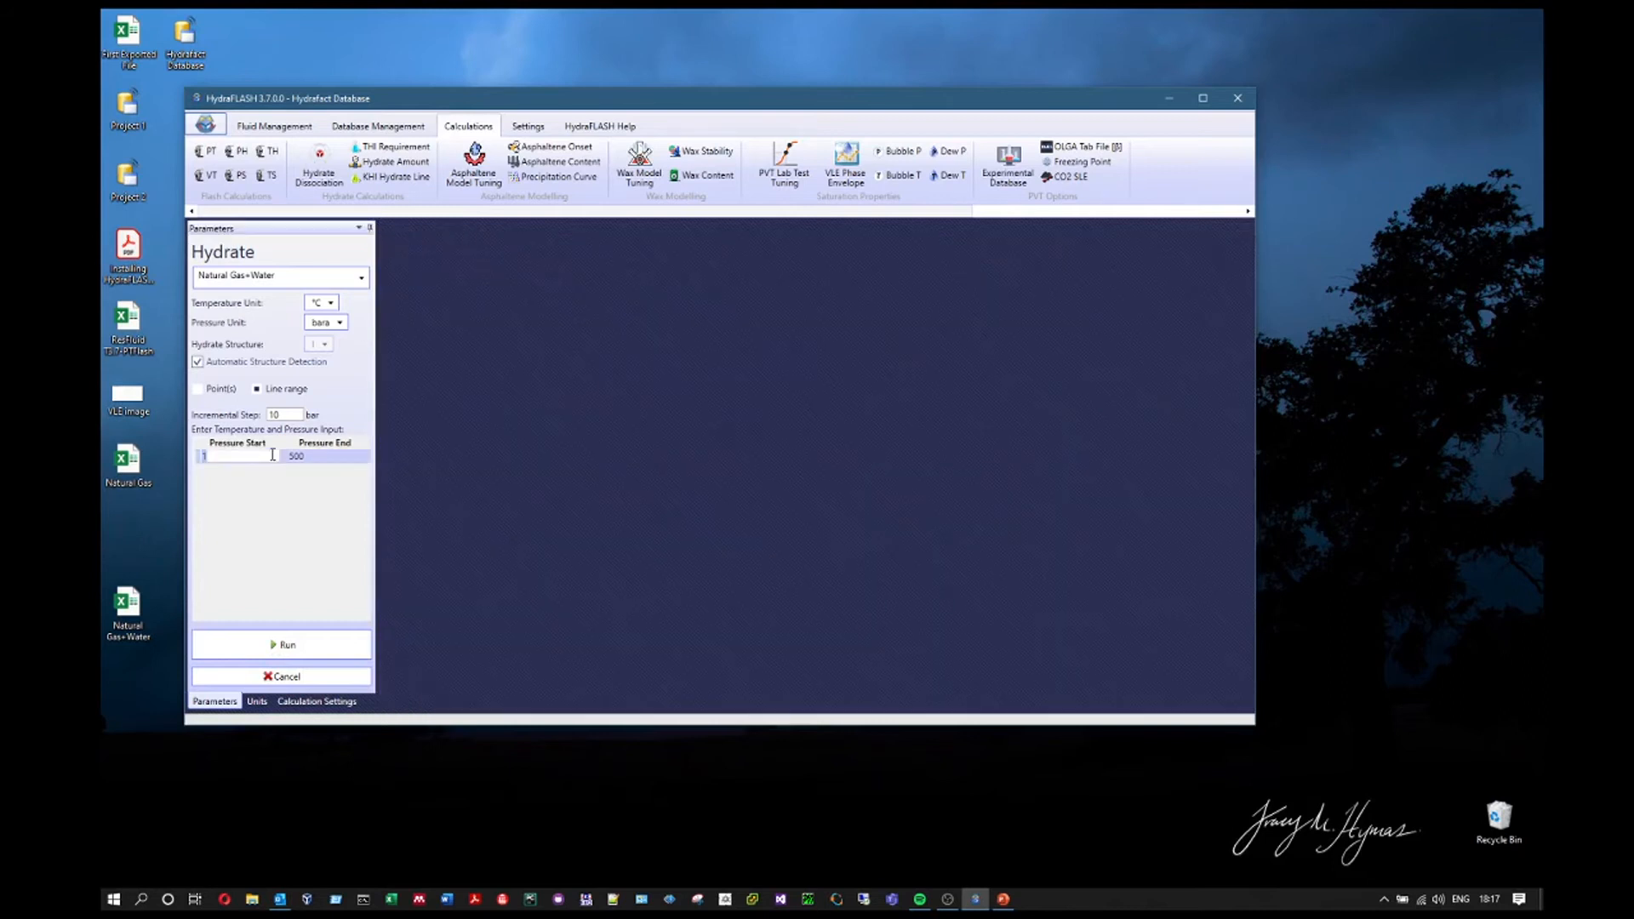
{"action": "type", "text": "5"}
{"action": "left_click", "coordinate": [285, 644]}
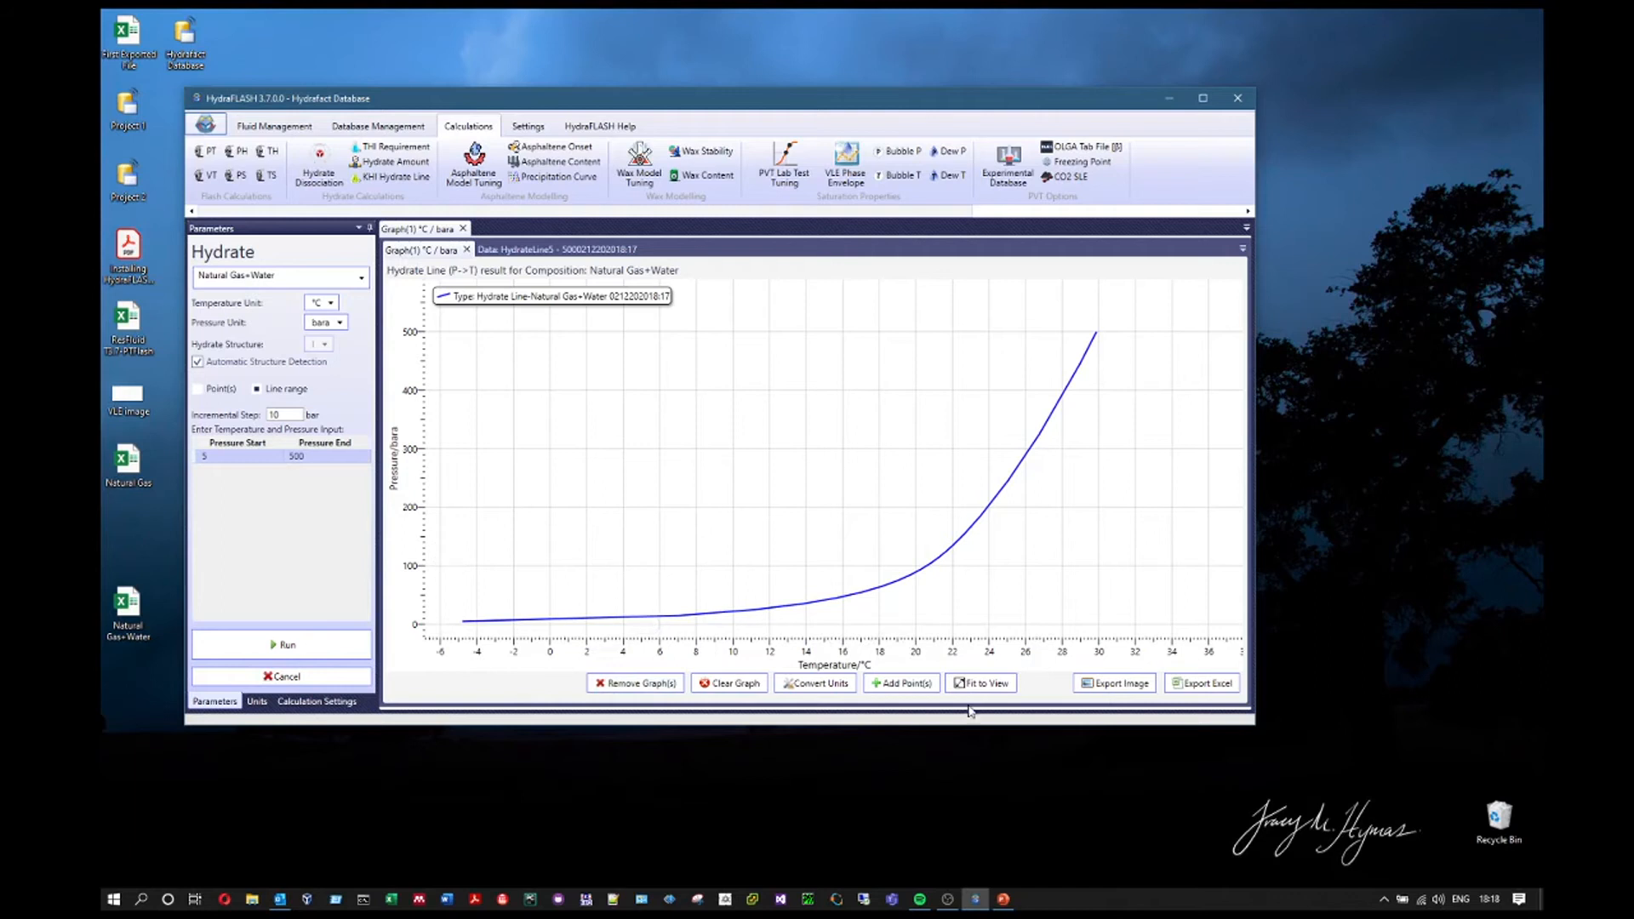
Add a point at 4 °C and 120 bara to the hydrate line graph
{"action": "left_click", "coordinate": [900, 683]}
{"action": "left_click", "coordinate": [772, 425]}
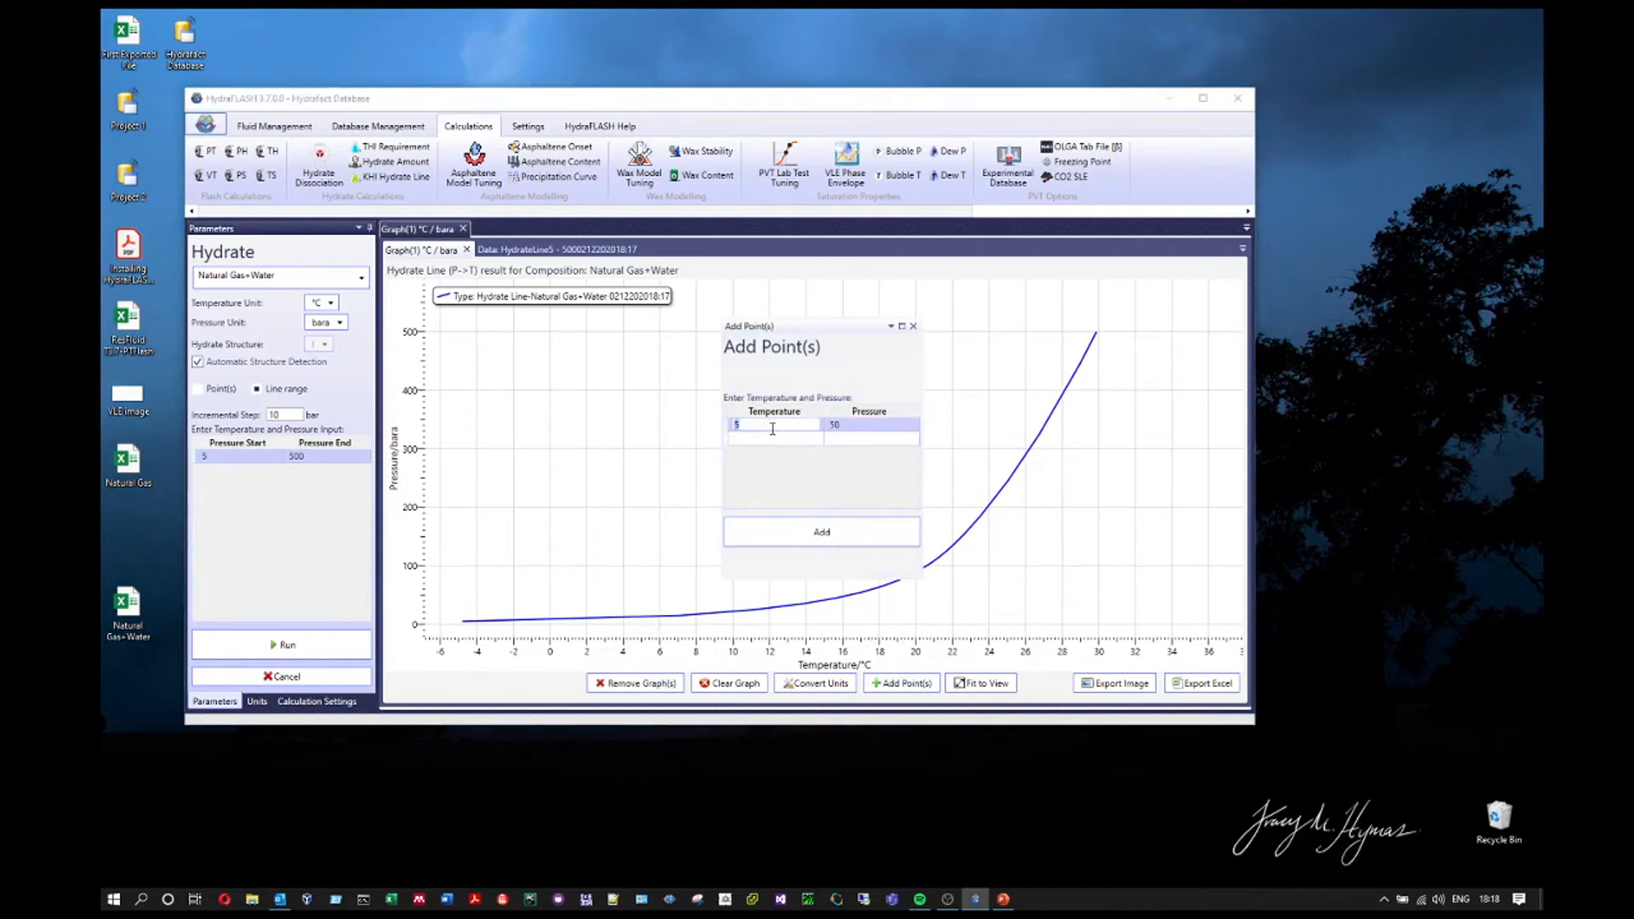
{"action": "left_click", "coordinate": [883, 429]}
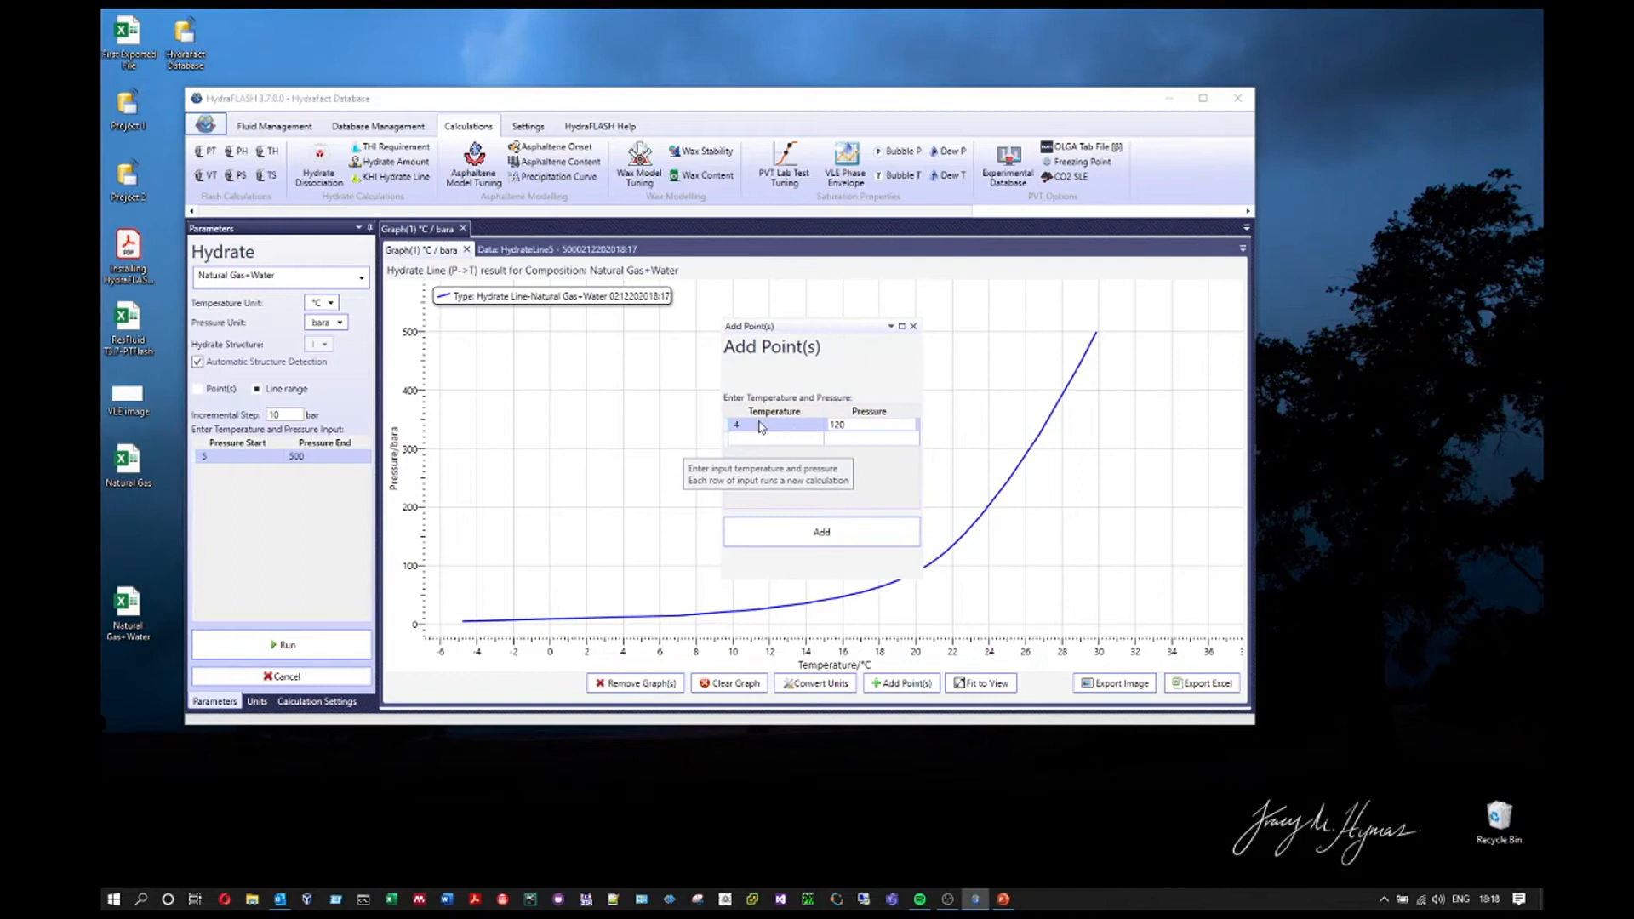
{"action": "left_click", "coordinate": [864, 538]}
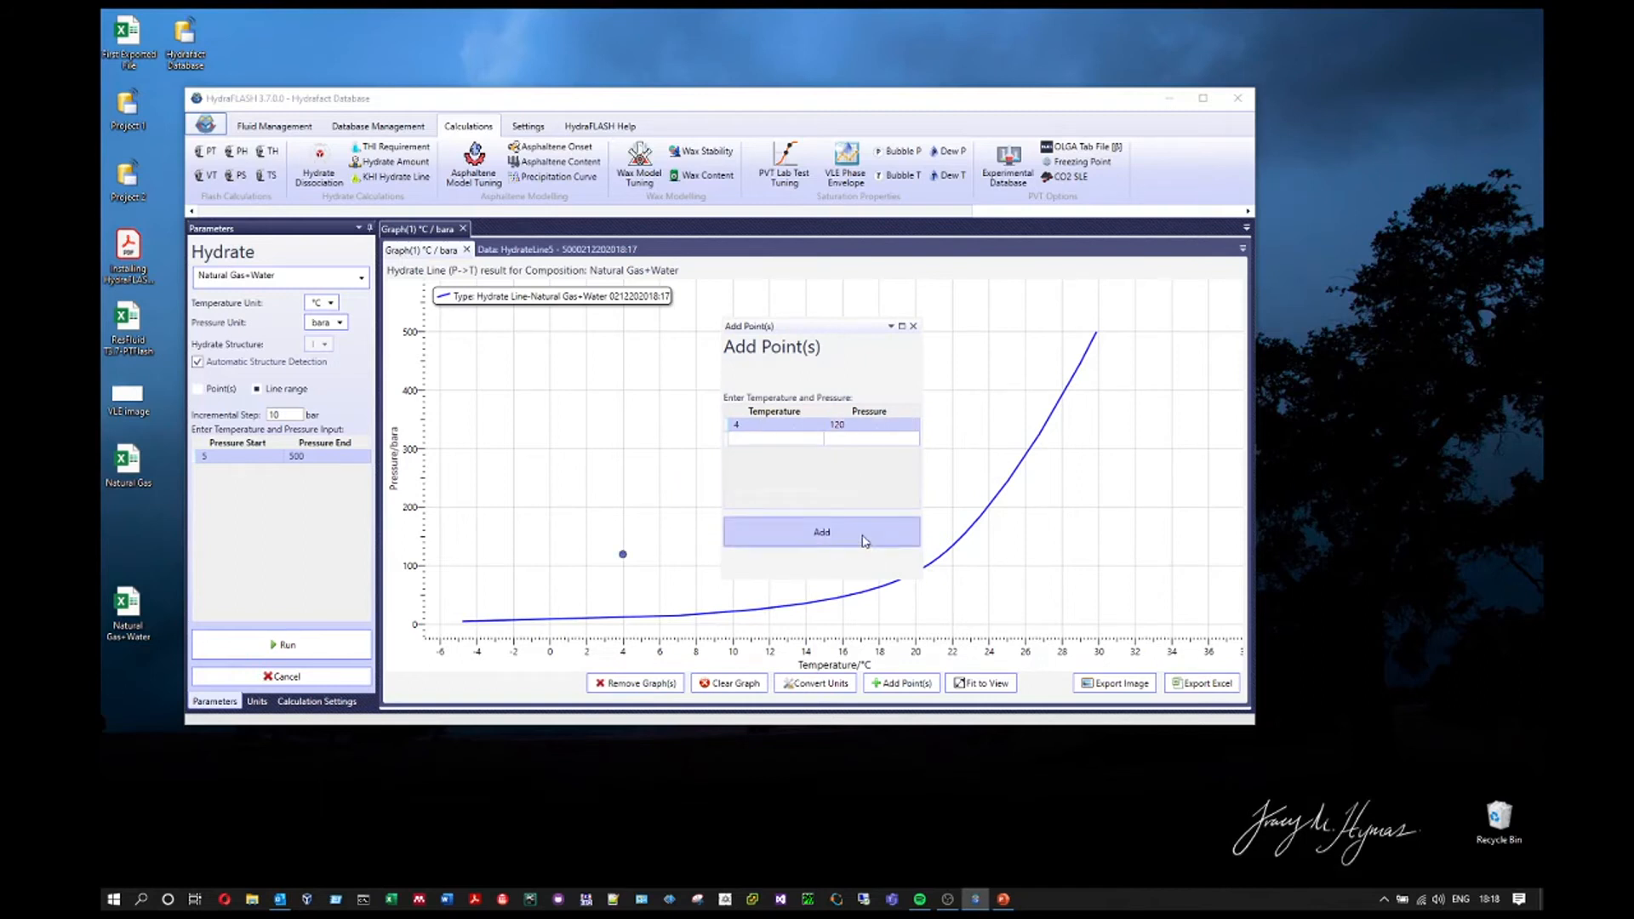
{"action": "left_click", "coordinate": [902, 329]}
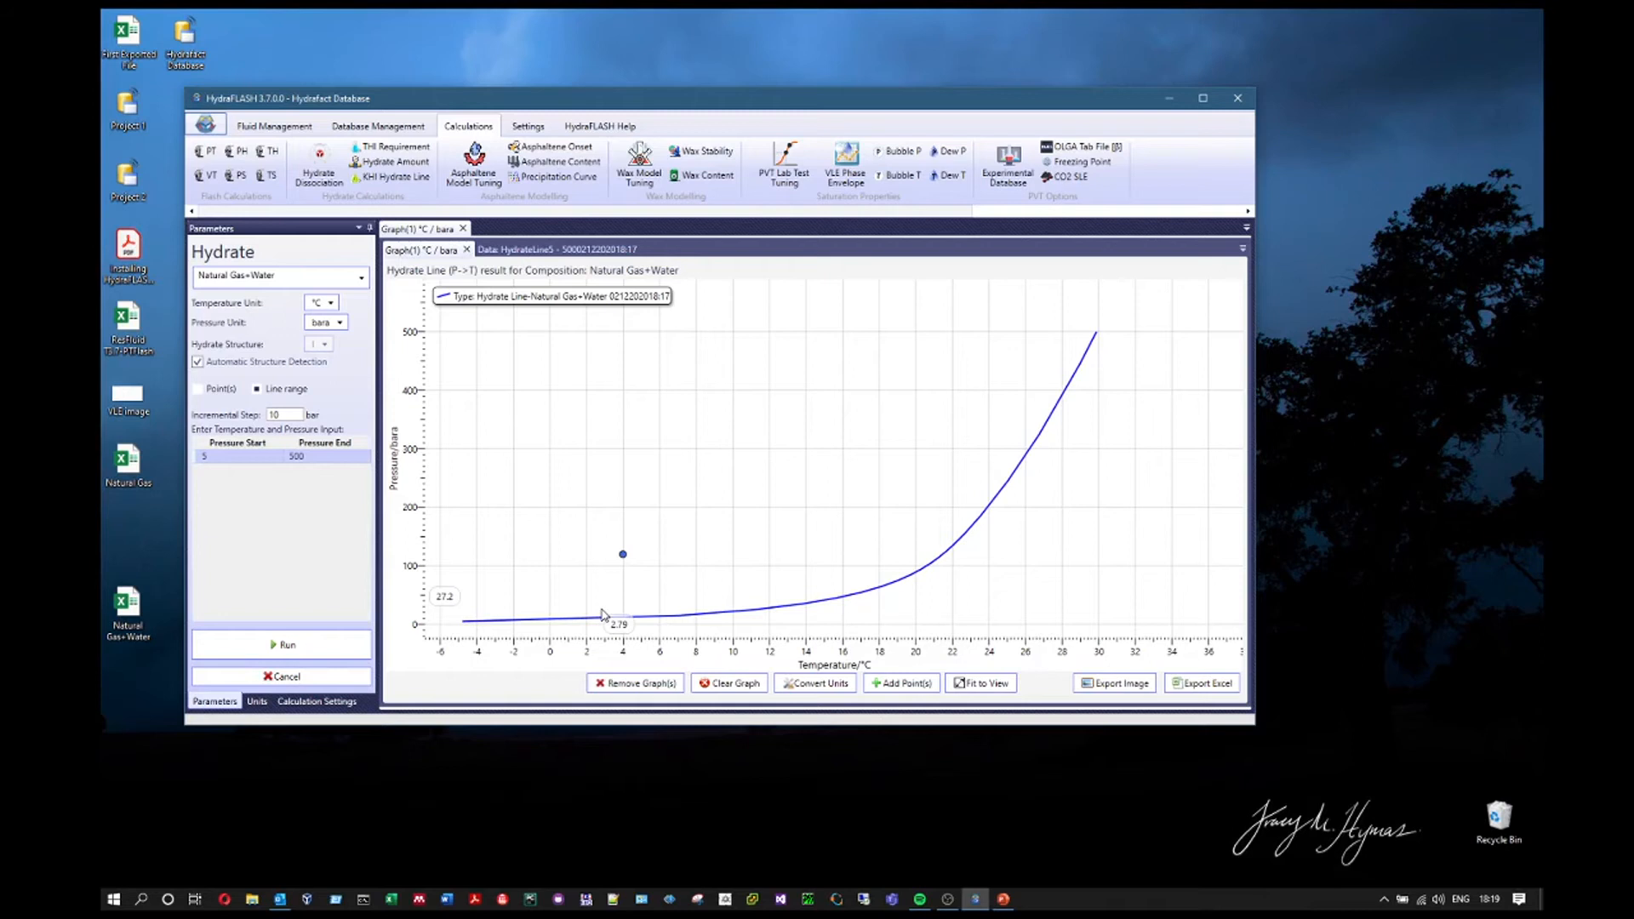
Run the hydrate line calculation for Natural Gas+Water 30wtMEG and add it to the graph containing the operating point
{"action": "left_click", "coordinate": [327, 279]}
{"action": "left_click", "coordinate": [307, 295]}
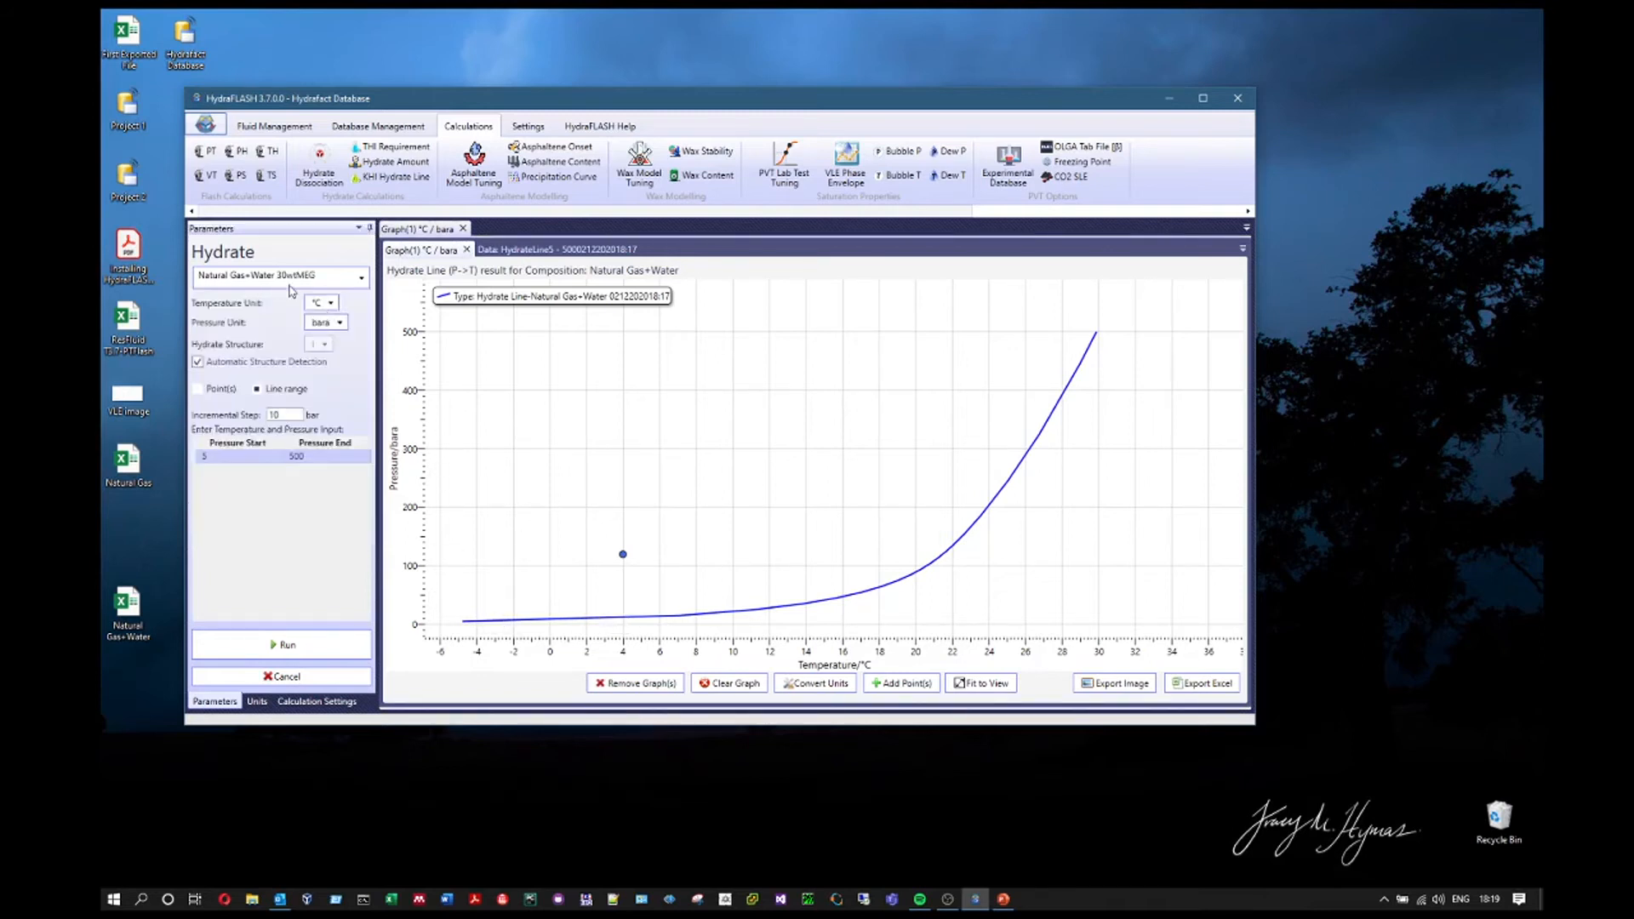
{"action": "left_click", "coordinate": [281, 646]}
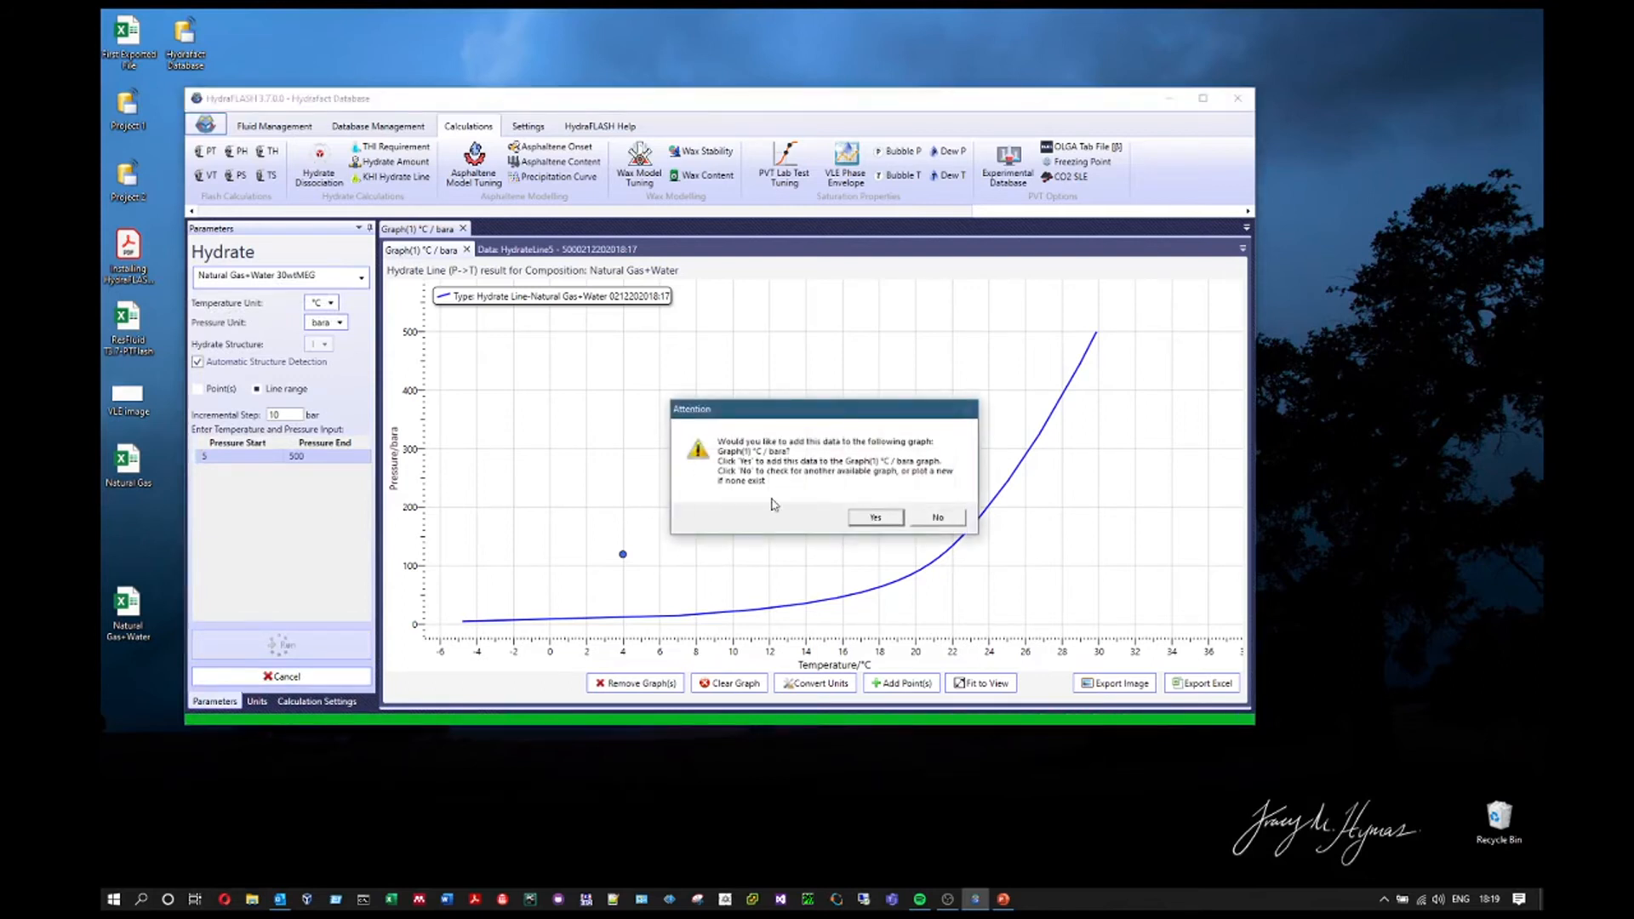
{"action": "left_click", "coordinate": [870, 517]}
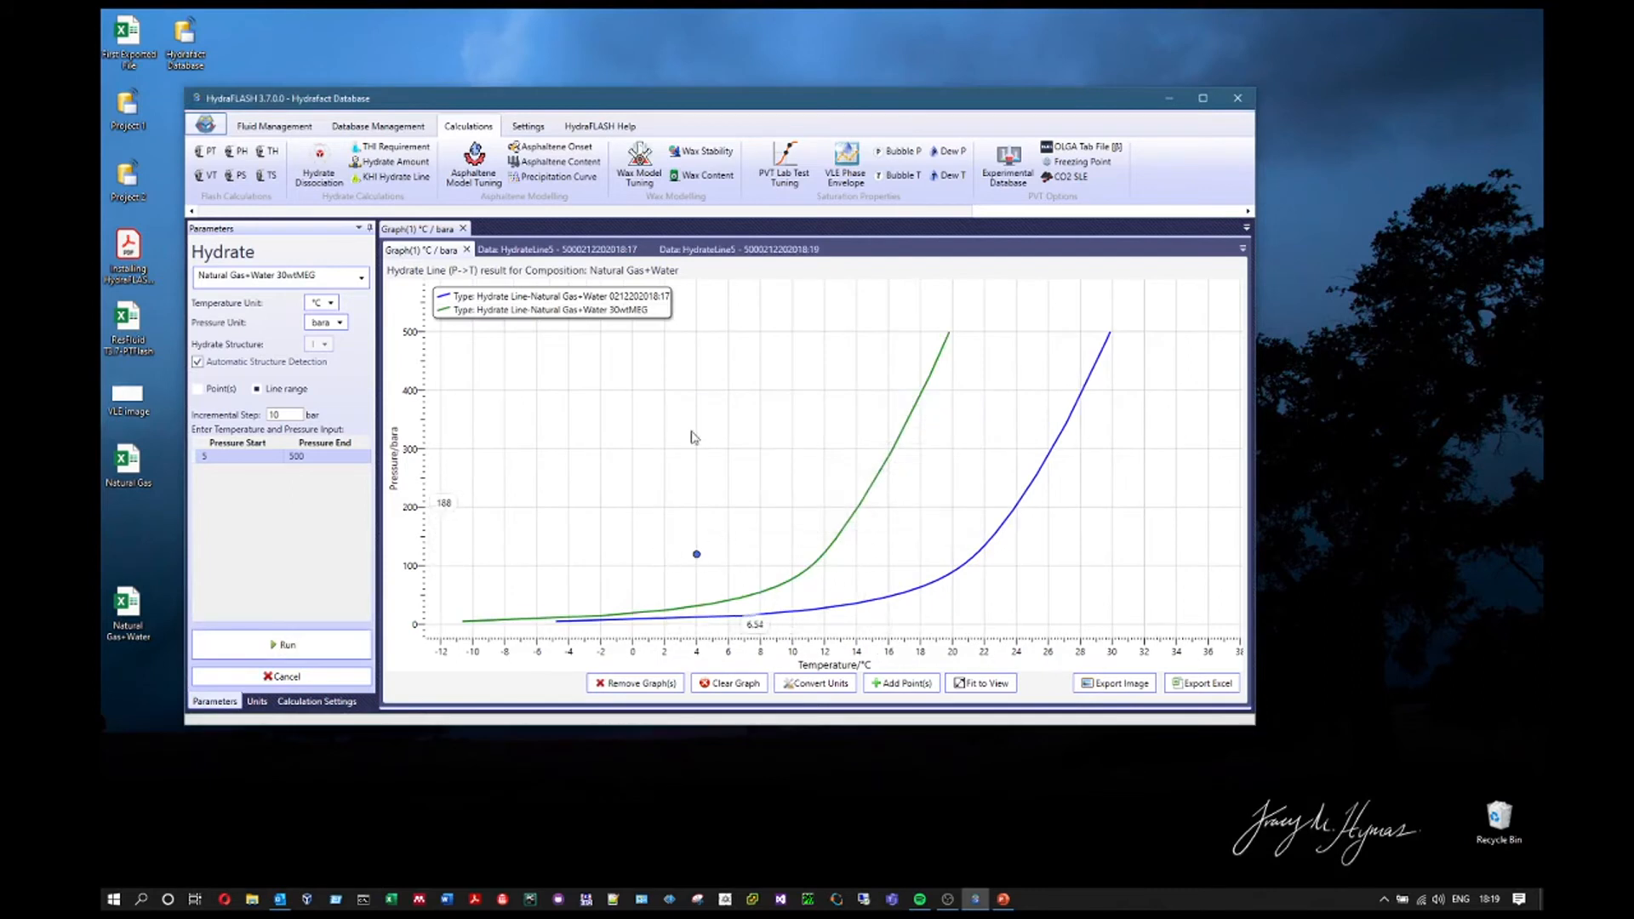
{"action": "left_click", "coordinate": [274, 126]}
{"action": "left_click", "coordinate": [269, 163]}
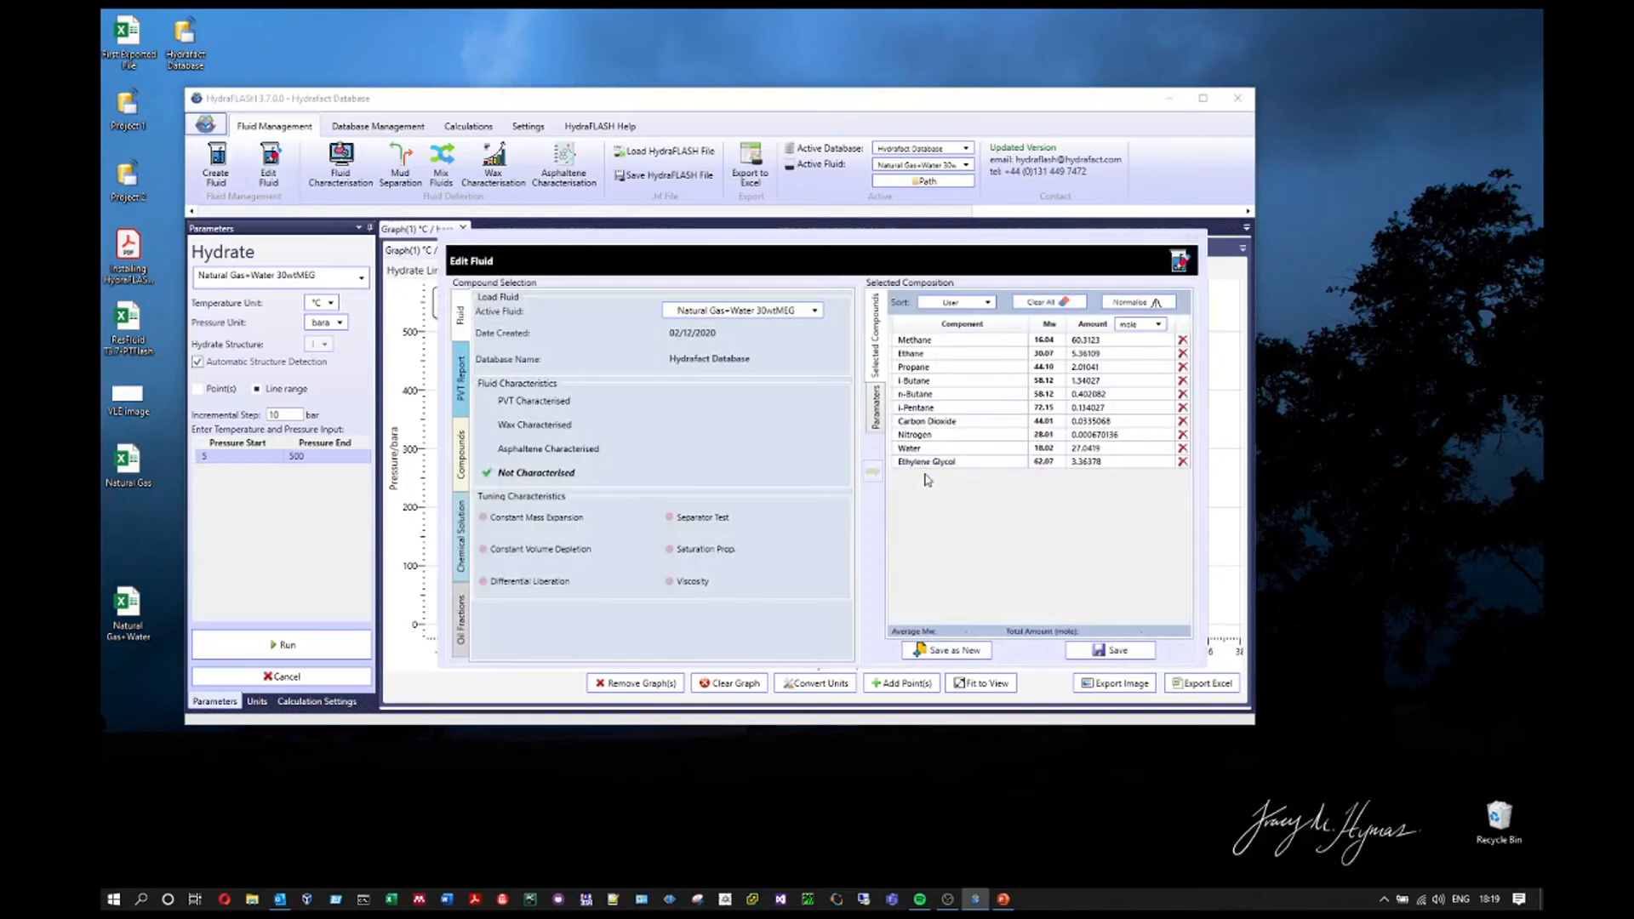
{"action": "left_click", "coordinate": [1182, 447]}
{"action": "left_click", "coordinate": [1182, 448]}
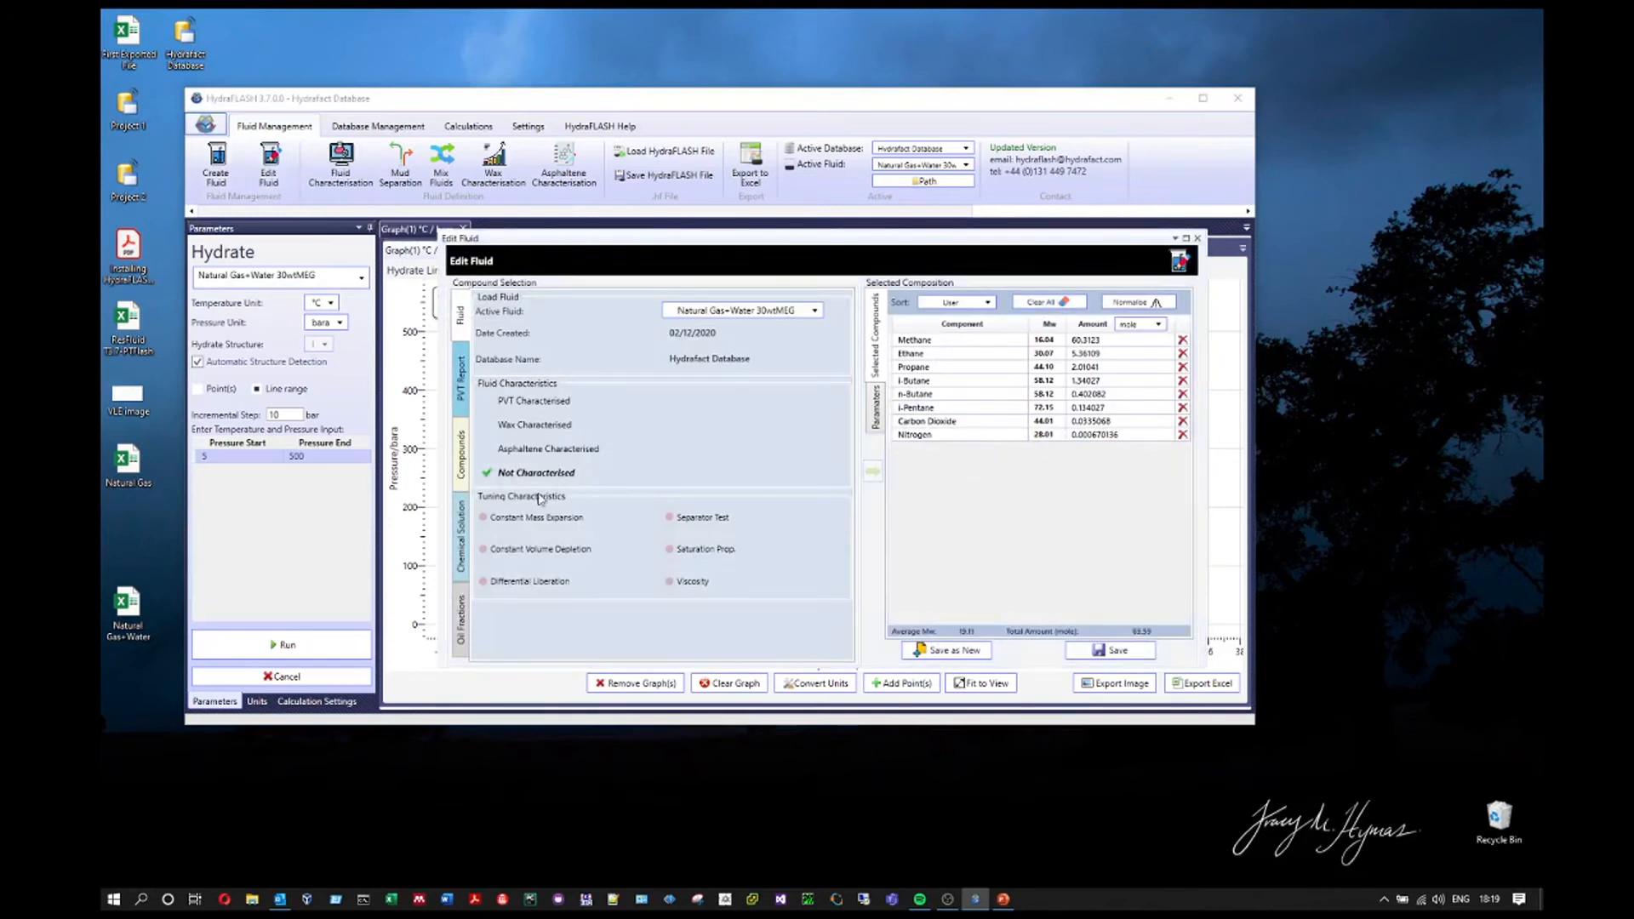
{"action": "left_click", "coordinate": [467, 537]}
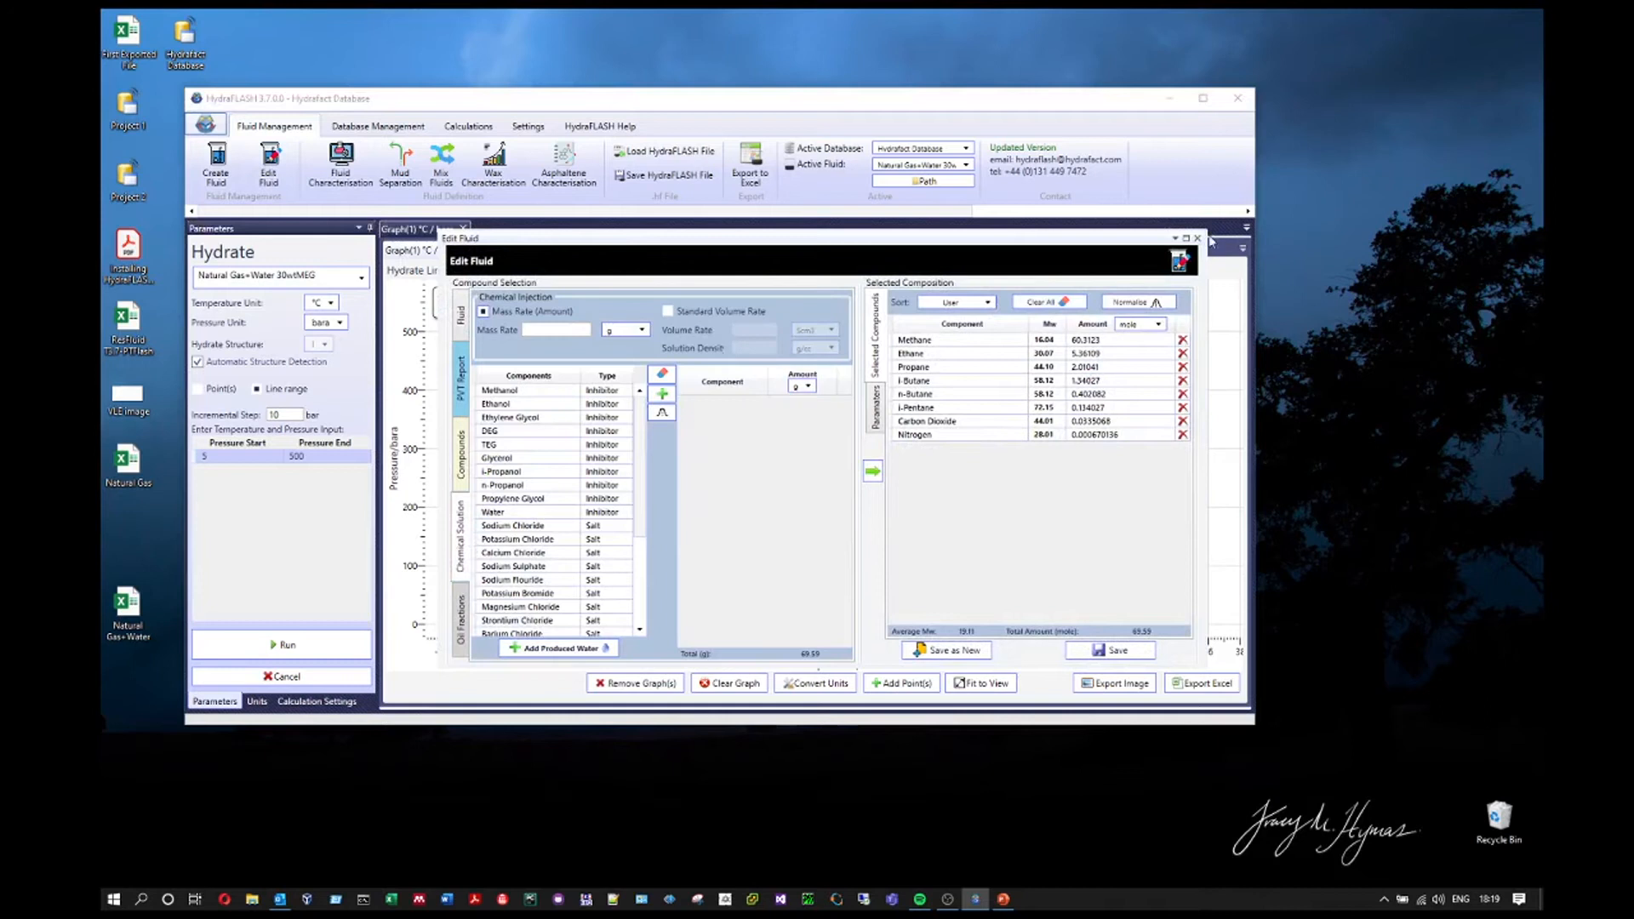
{"action": "left_click", "coordinate": [1180, 260]}
Open the fluid editor and load the last-listed Natural Gas fluid, the one without water or glycol
{"action": "left_click", "coordinate": [268, 162]}
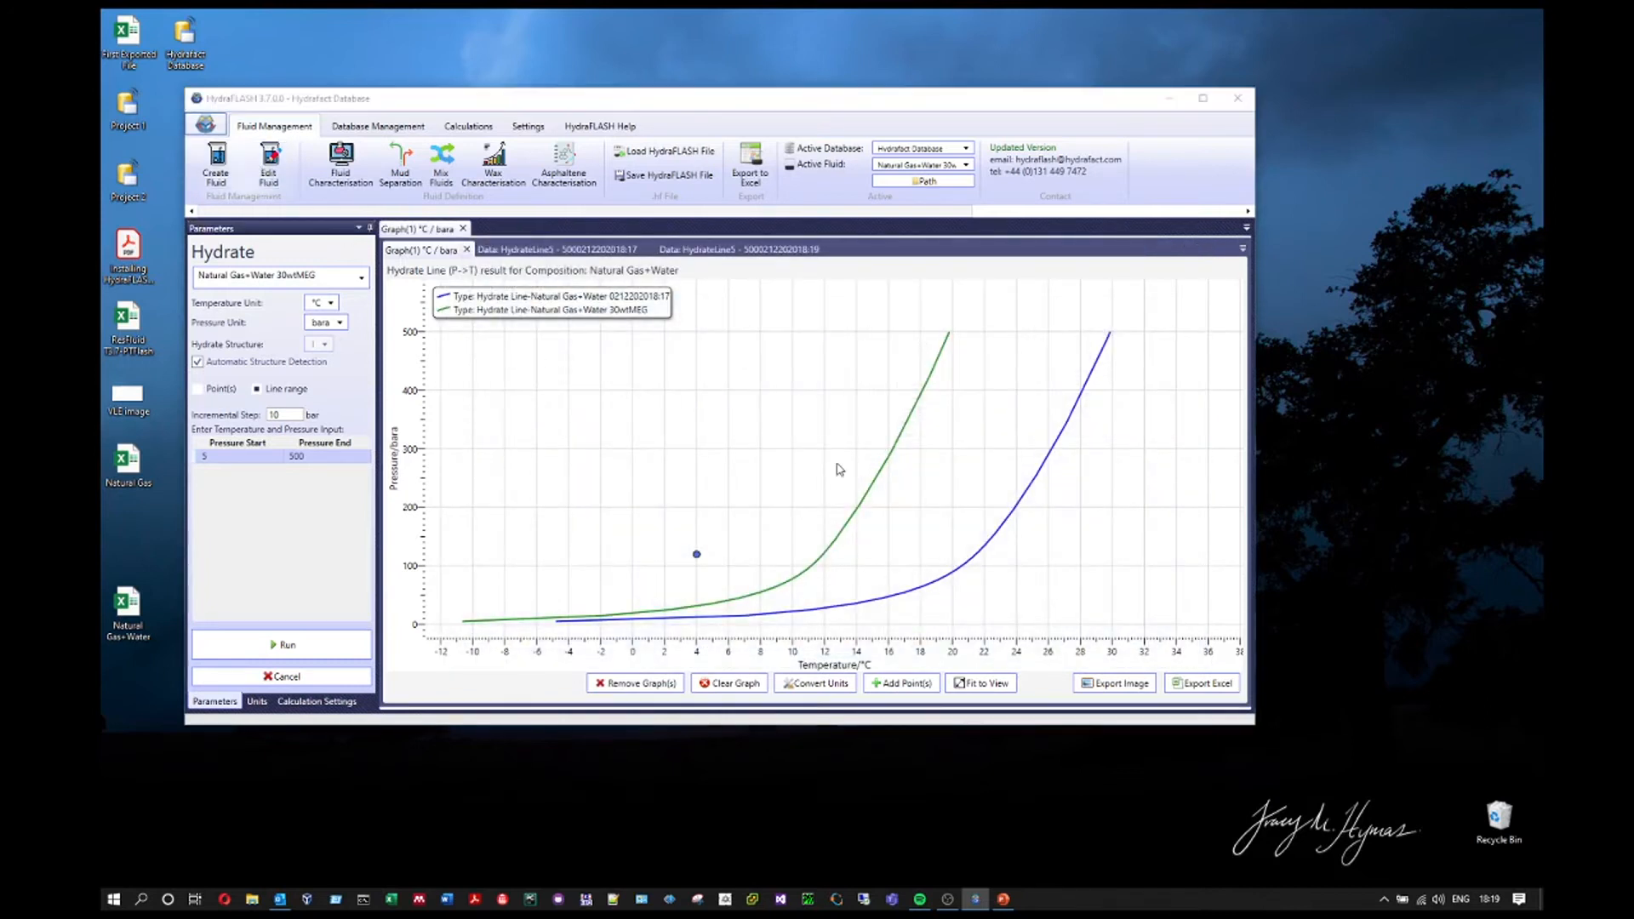
{"action": "left_click", "coordinate": [785, 311]}
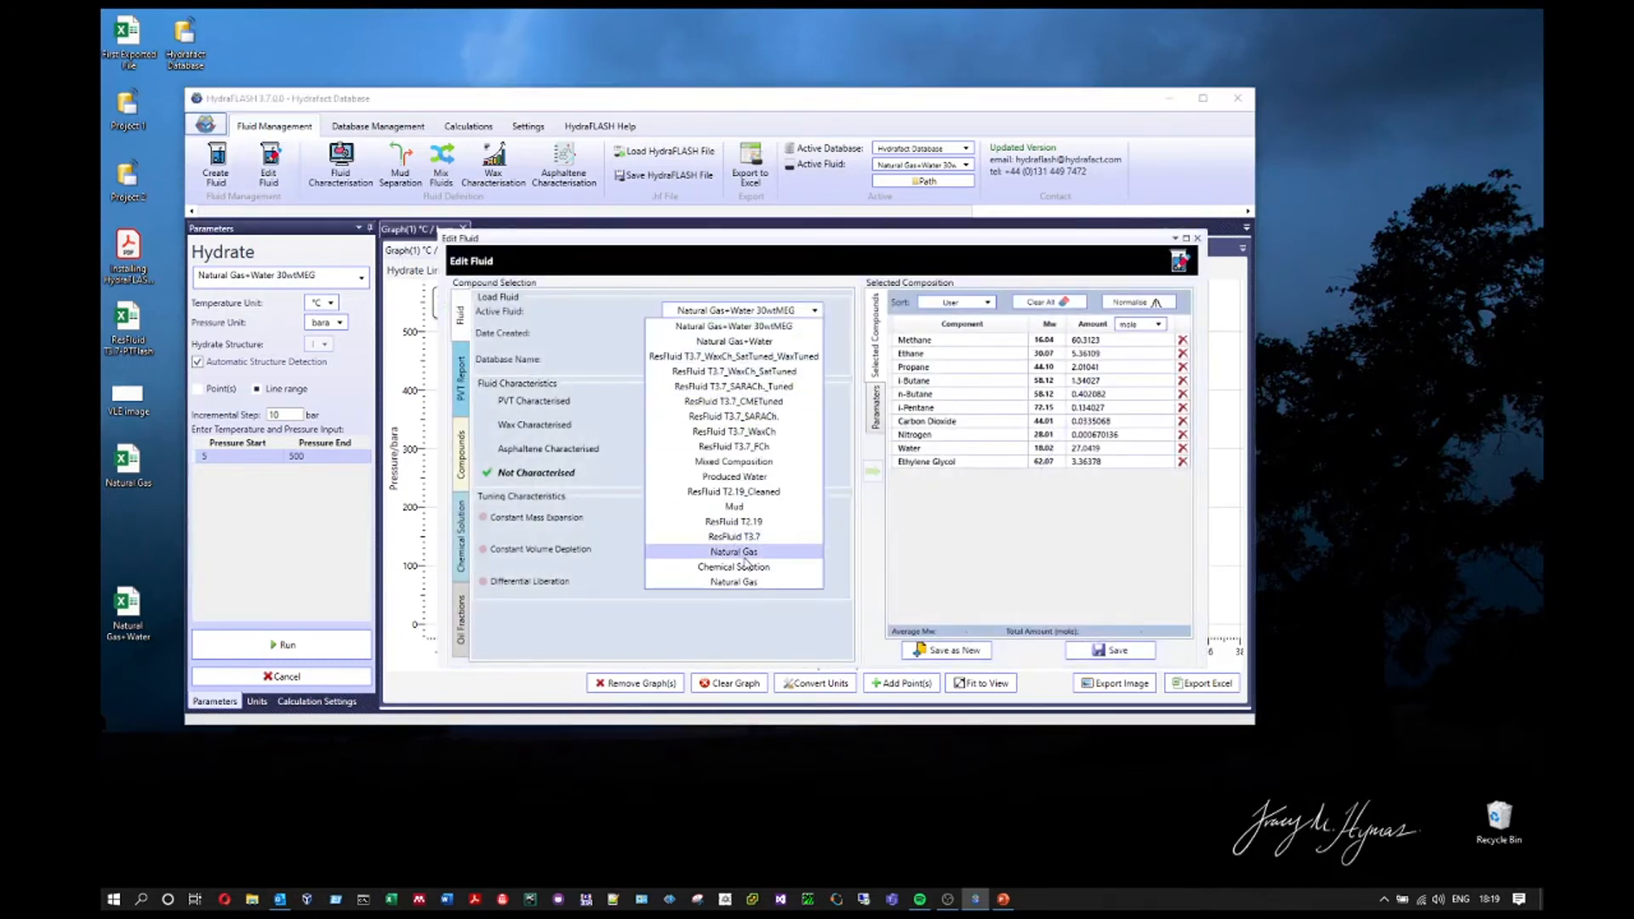
{"action": "left_click", "coordinate": [746, 561]}
{"action": "left_click", "coordinate": [749, 315]}
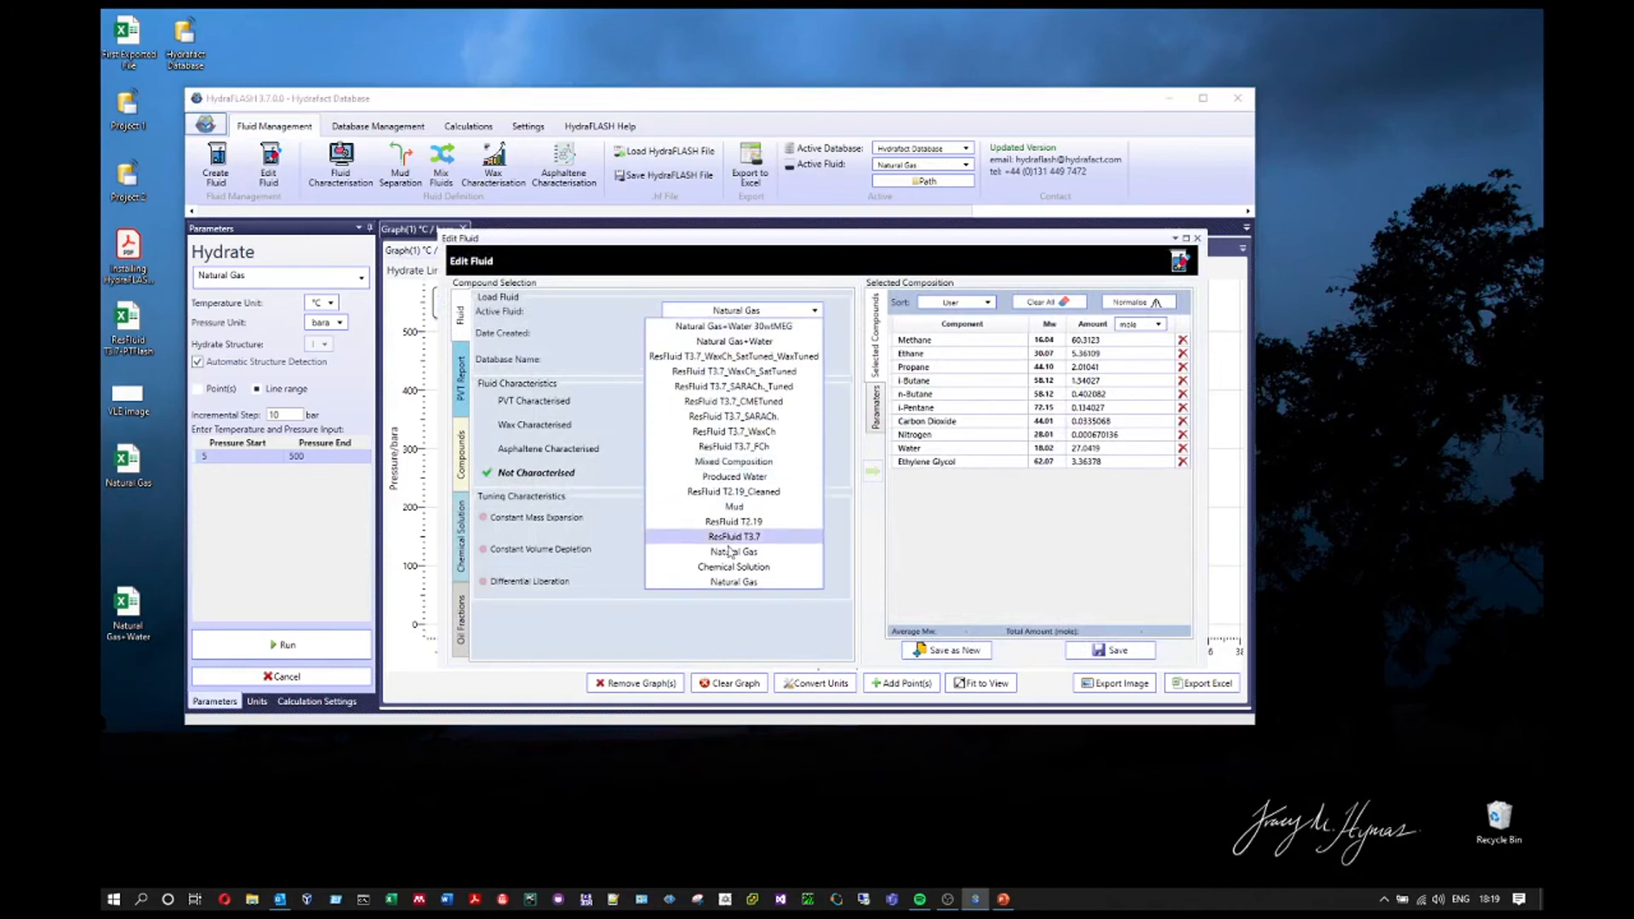
{"action": "left_click", "coordinate": [743, 583]}
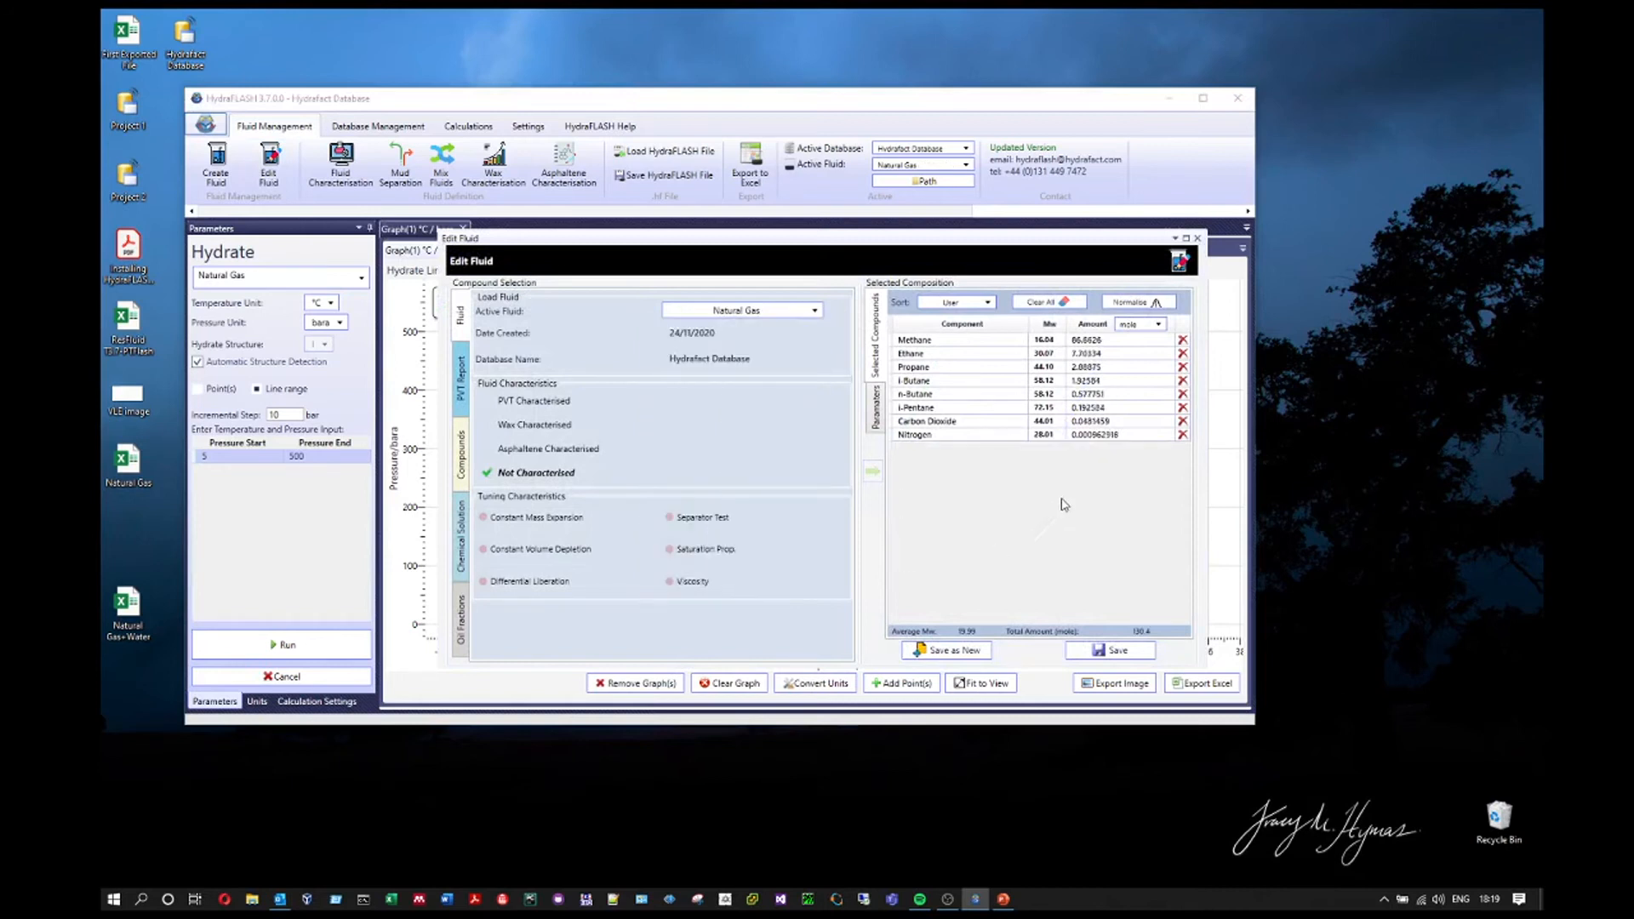
Define a chemical solution for the Natural Gas fluid with 60 g of Water and 40 g of Ethylene Glycol
{"action": "left_click", "coordinate": [461, 536]}
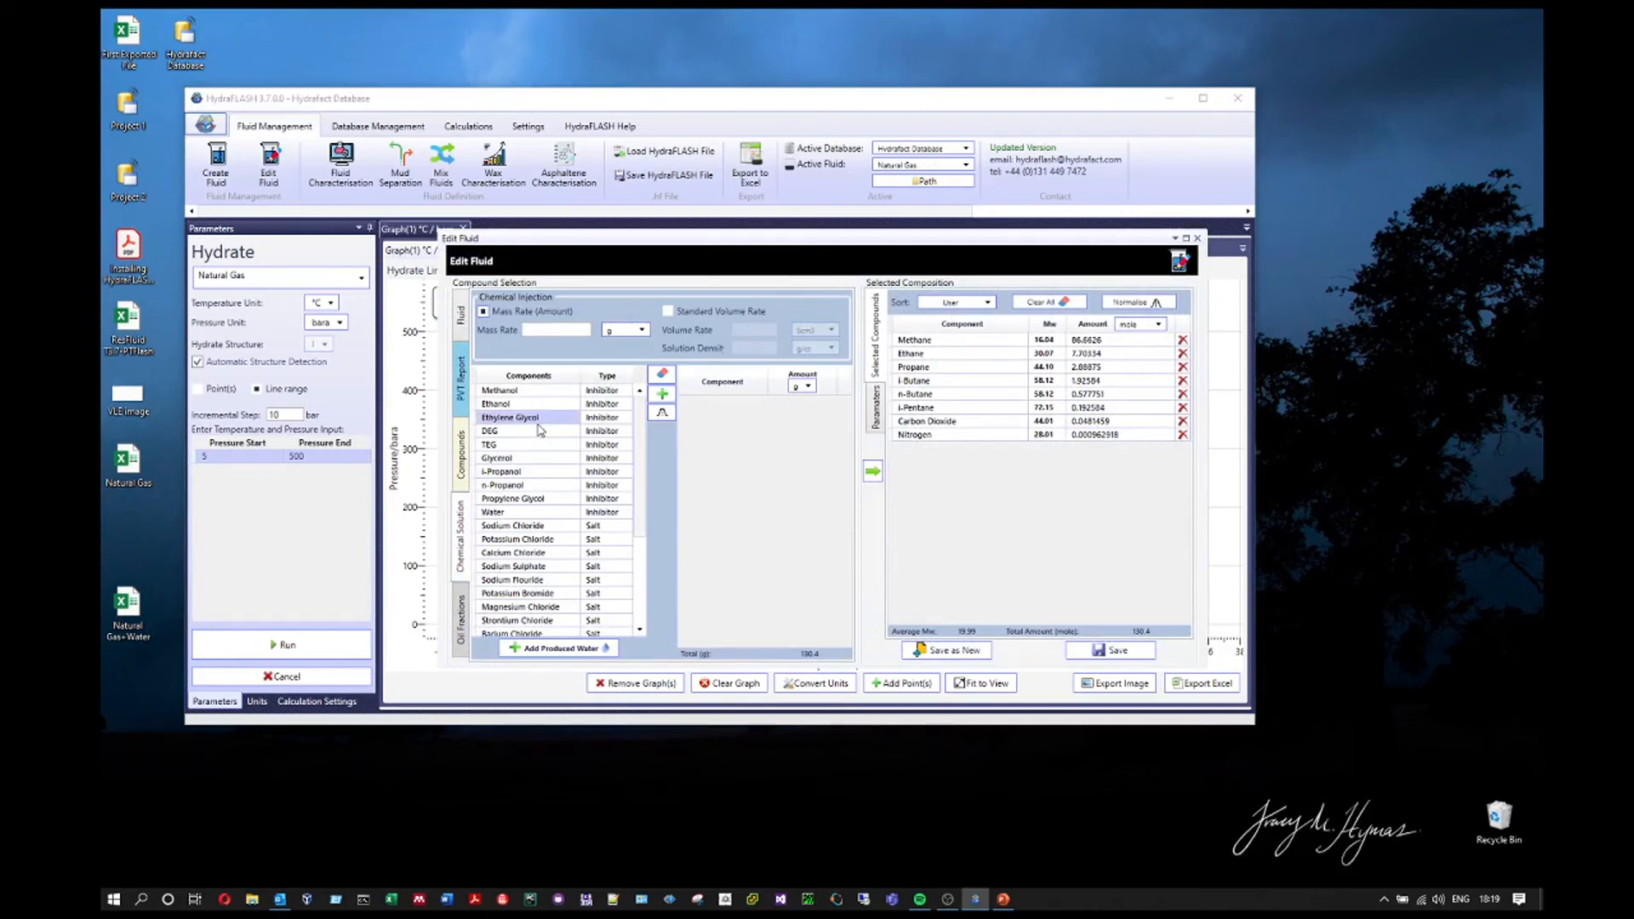
{"action": "mouse_move", "coordinate": [751, 243]}
{"action": "left_mouse_down"}
{"action": "mouse_move", "coordinate": [1124, 512]}
{"action": "mouse_move", "coordinate": [1211, 597]}
{"action": "mouse_move", "coordinate": [608, 105]}
{"action": "mouse_move", "coordinate": [745, 244]}
{"action": "left_mouse_up"}
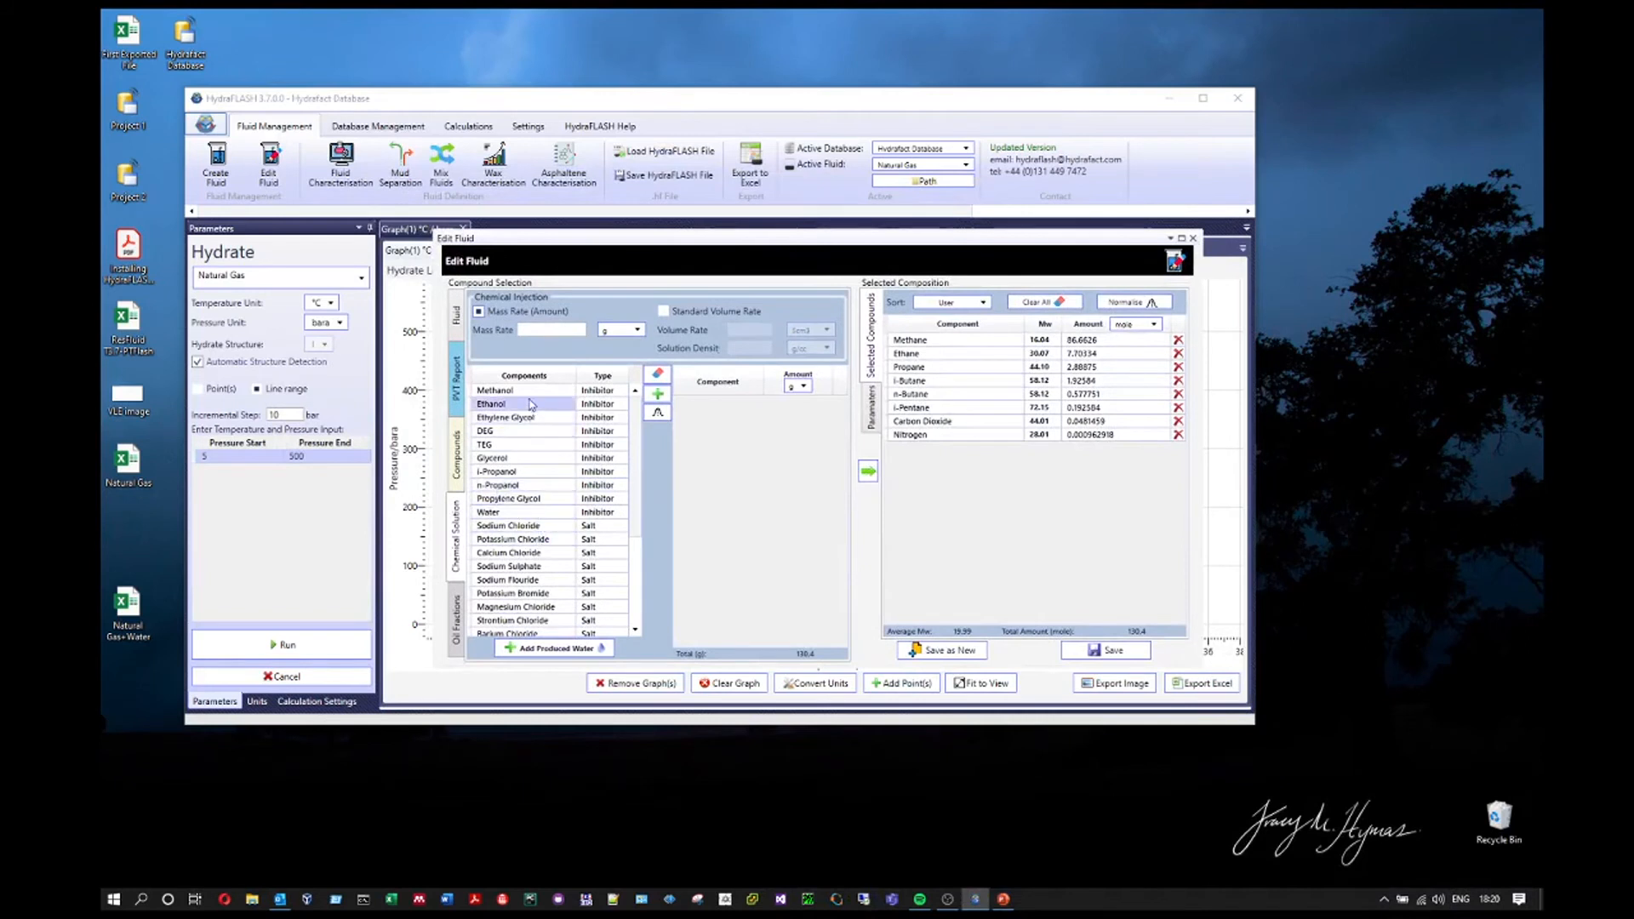
{"action": "double_click", "coordinate": [515, 512]}
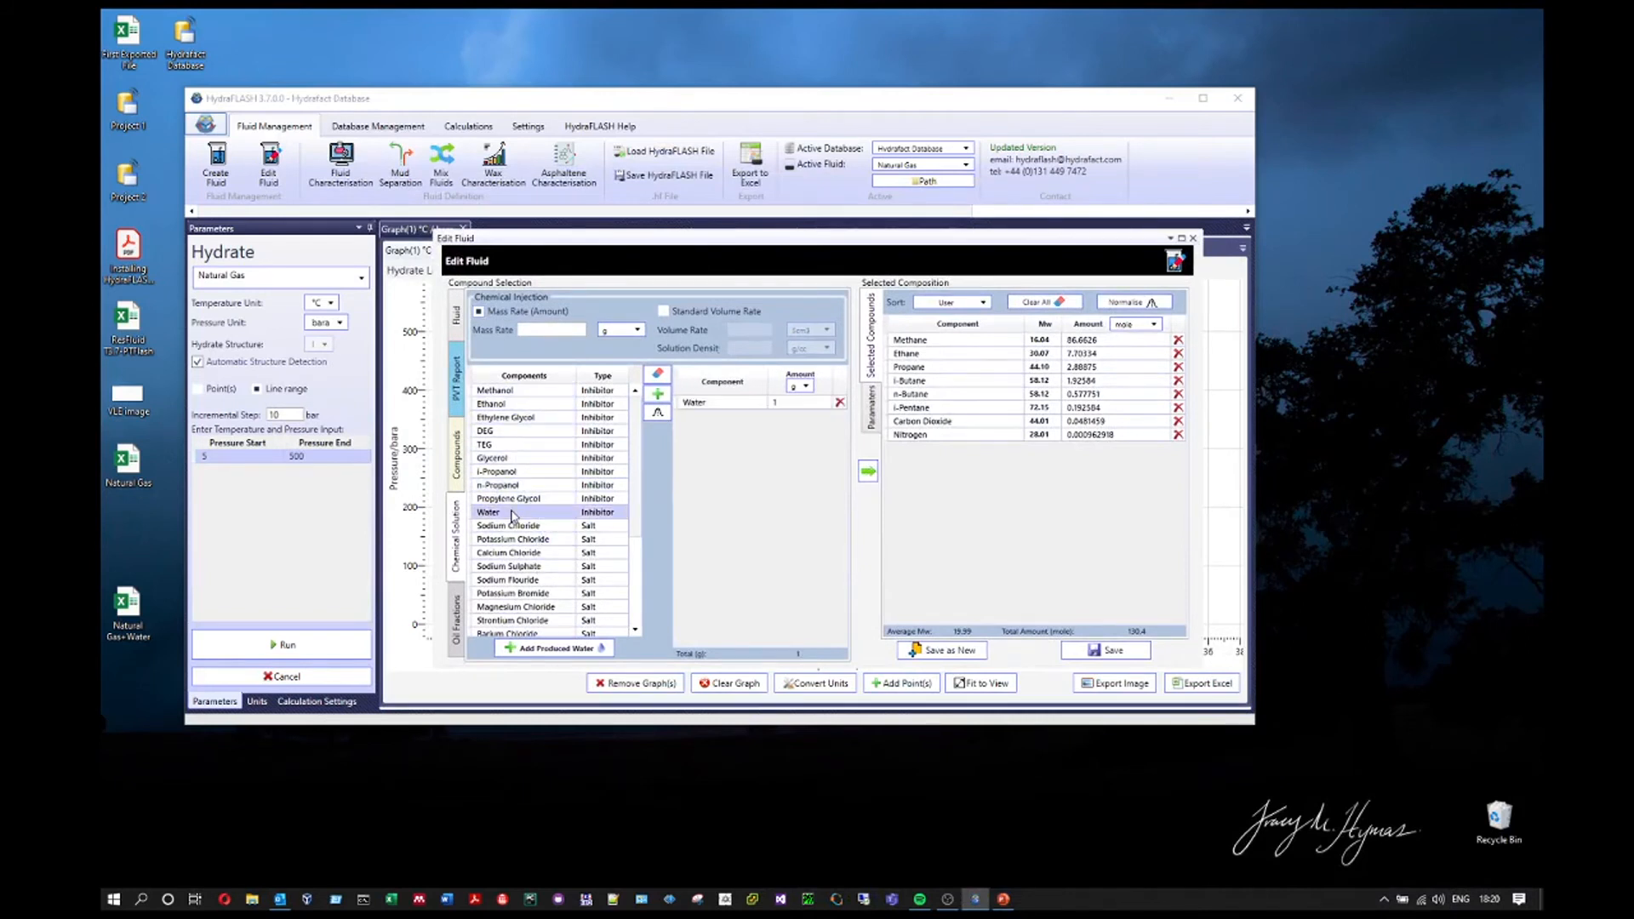
{"action": "double_click", "coordinate": [515, 418]}
{"action": "double_click", "coordinate": [798, 405]}
{"action": "type", "text": "60"}
{"action": "double_click", "coordinate": [791, 416]}
{"action": "type", "text": "40"}
{"action": "key", "text": "Return"}
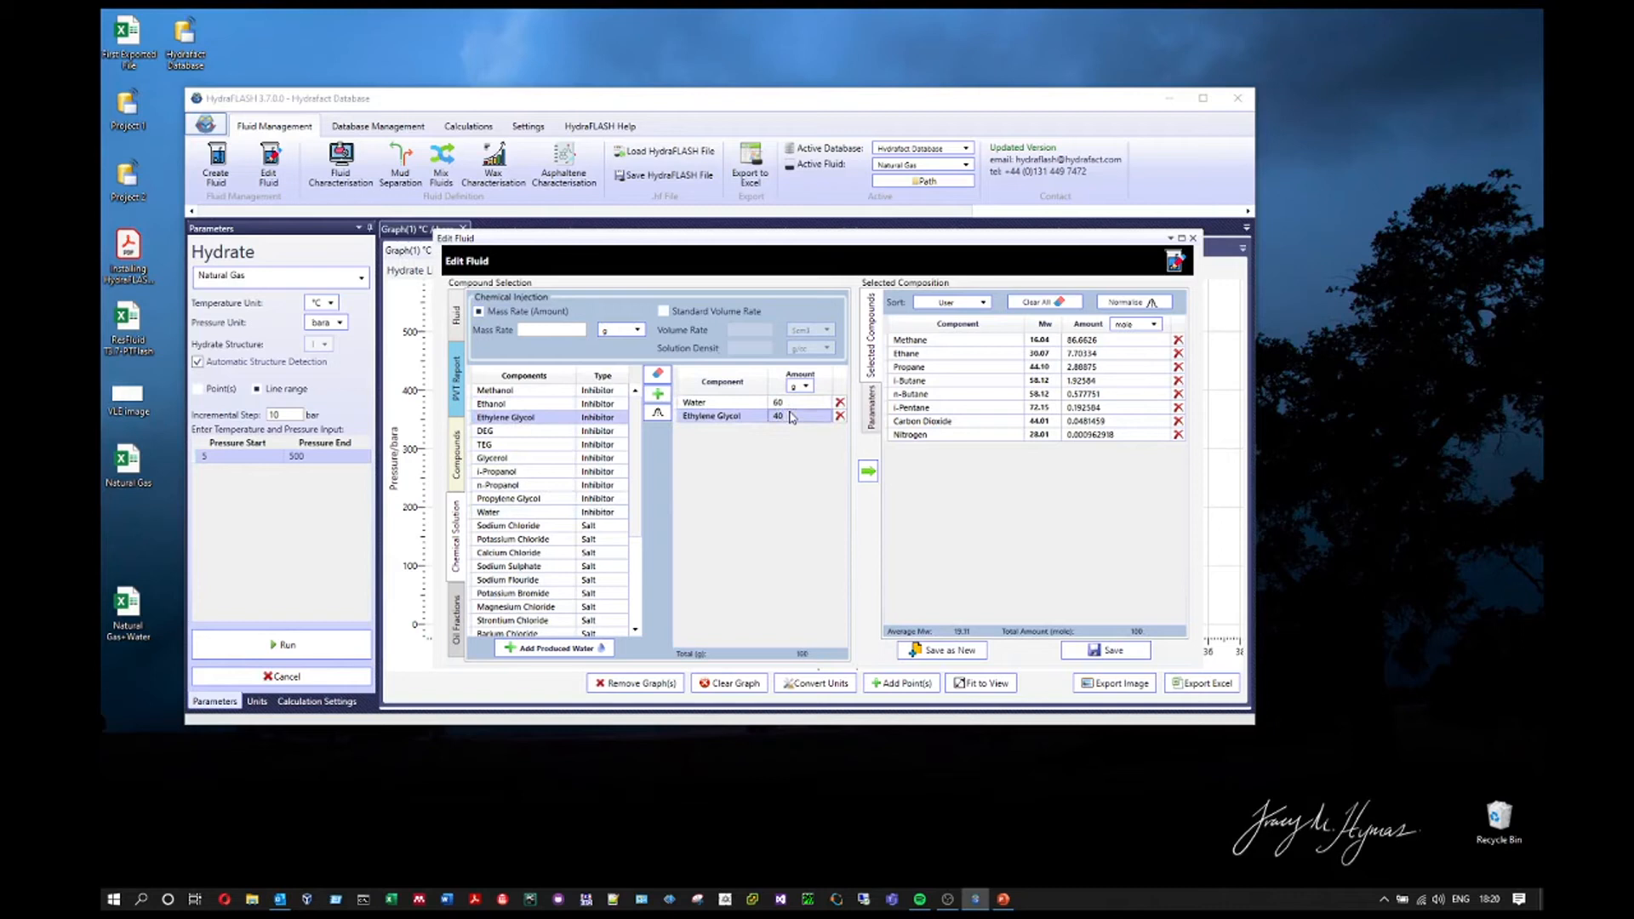
Set the chemical injection mass rate to 1 kg and add the water and glycol solution to the selected composition
{"action": "left_click", "coordinate": [621, 330]}
{"action": "left_click", "coordinate": [614, 387]}
{"action": "left_click", "coordinate": [555, 330]}
{"action": "type", "text": "1"}
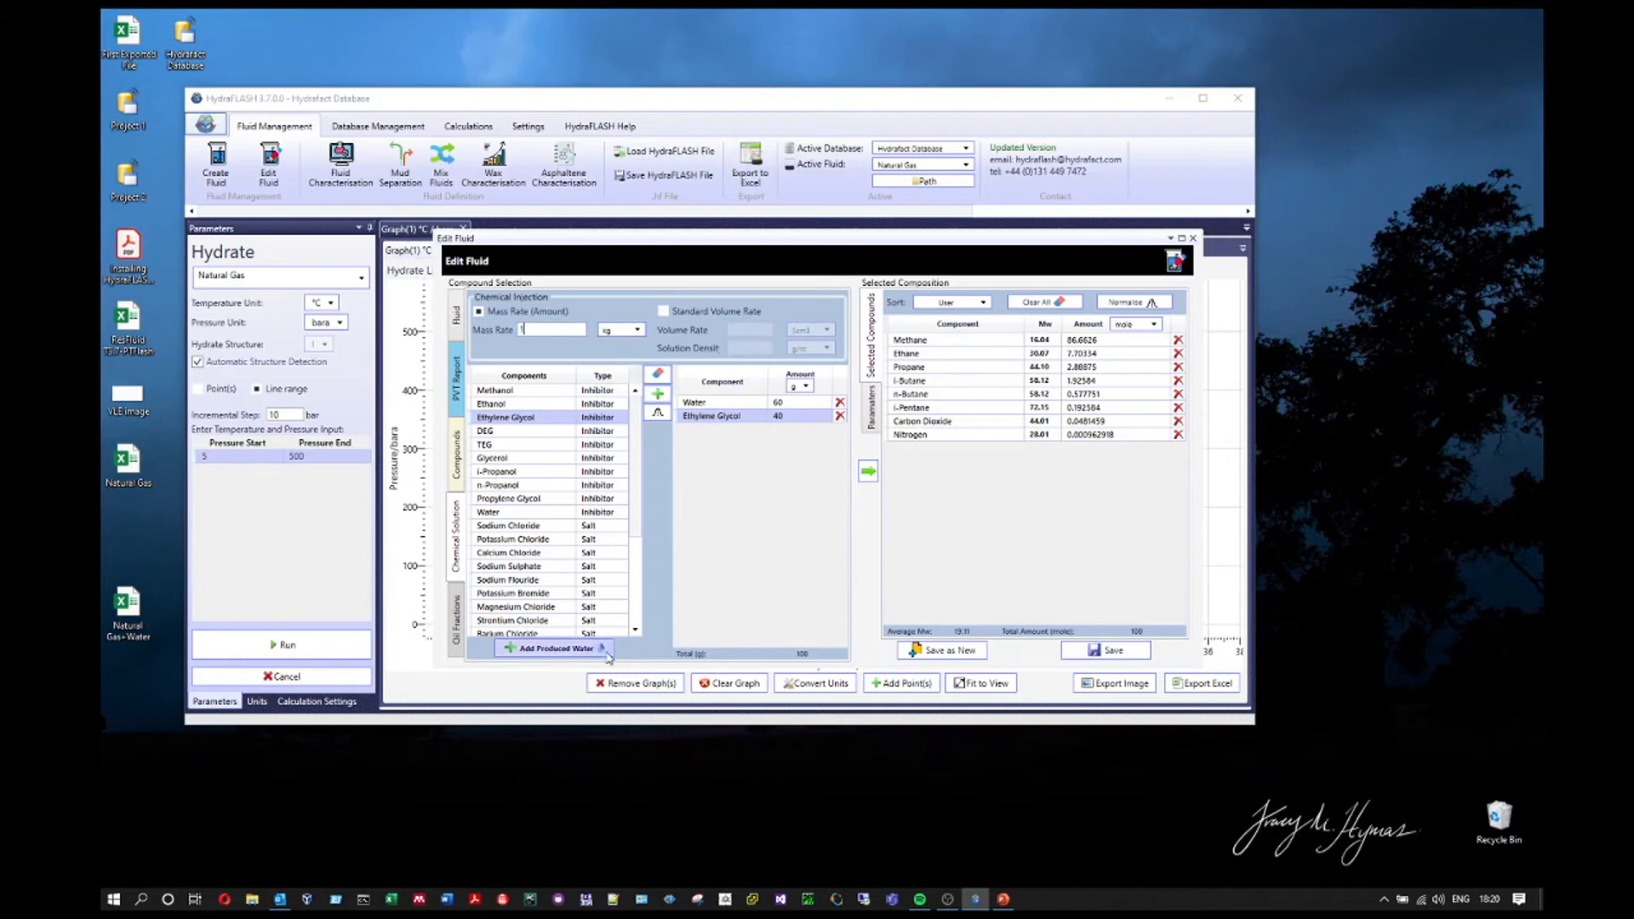
{"action": "left_click", "coordinate": [868, 470]}
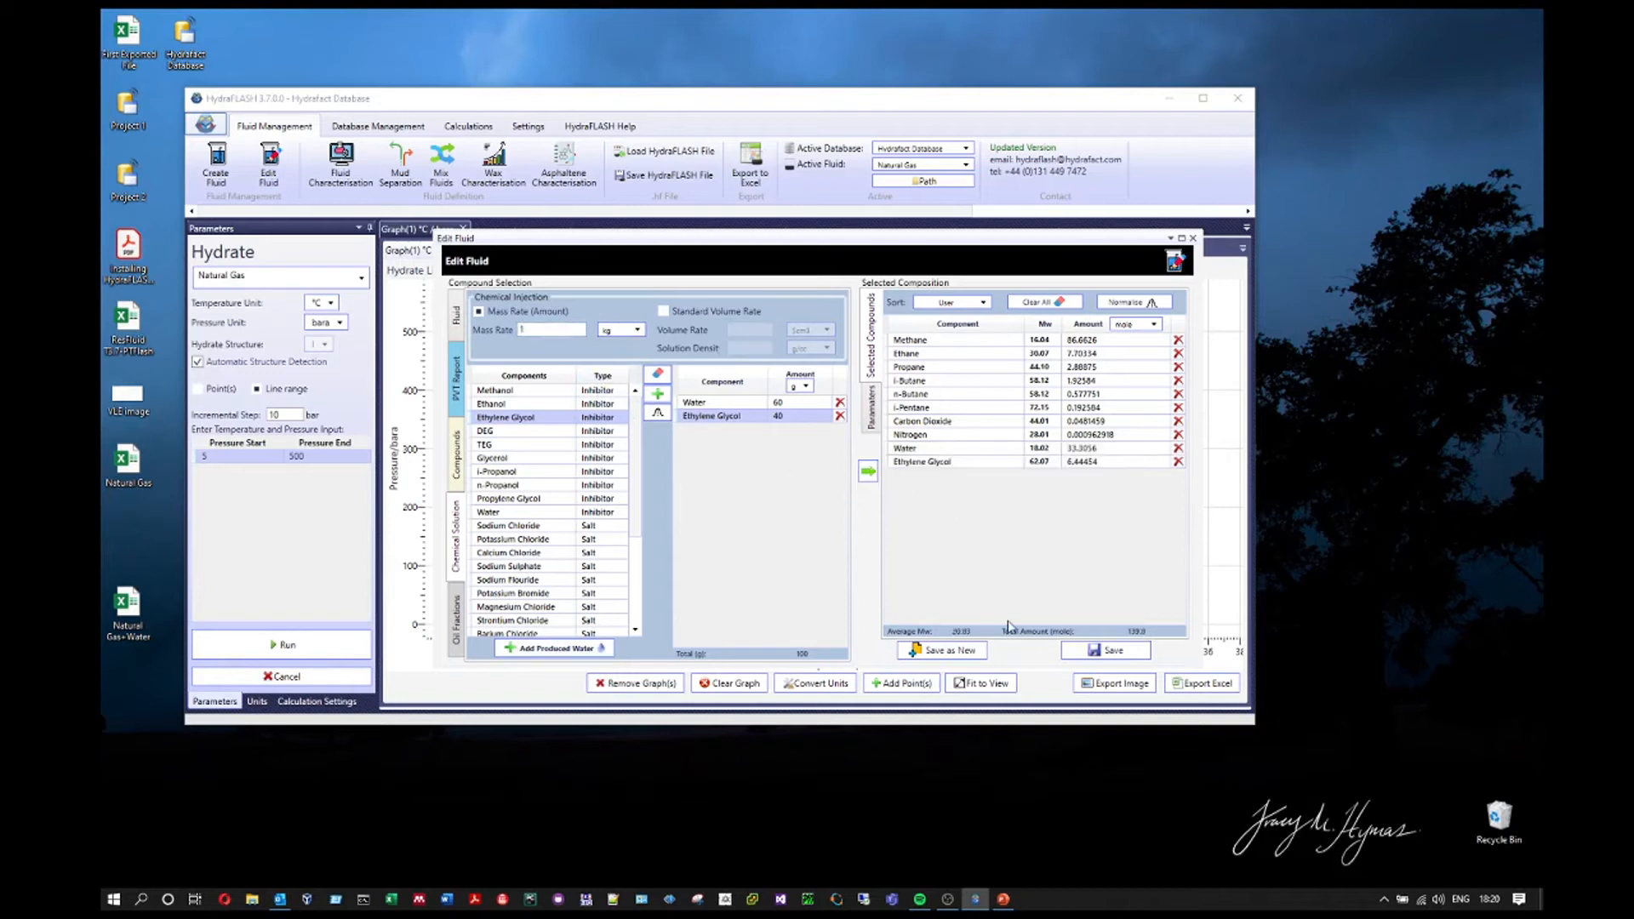
Normalise the selected composition, and set the fluid name to Natural Gas+Water 40 wtMEG with sample type Wet
{"action": "left_click", "coordinate": [1131, 302]}
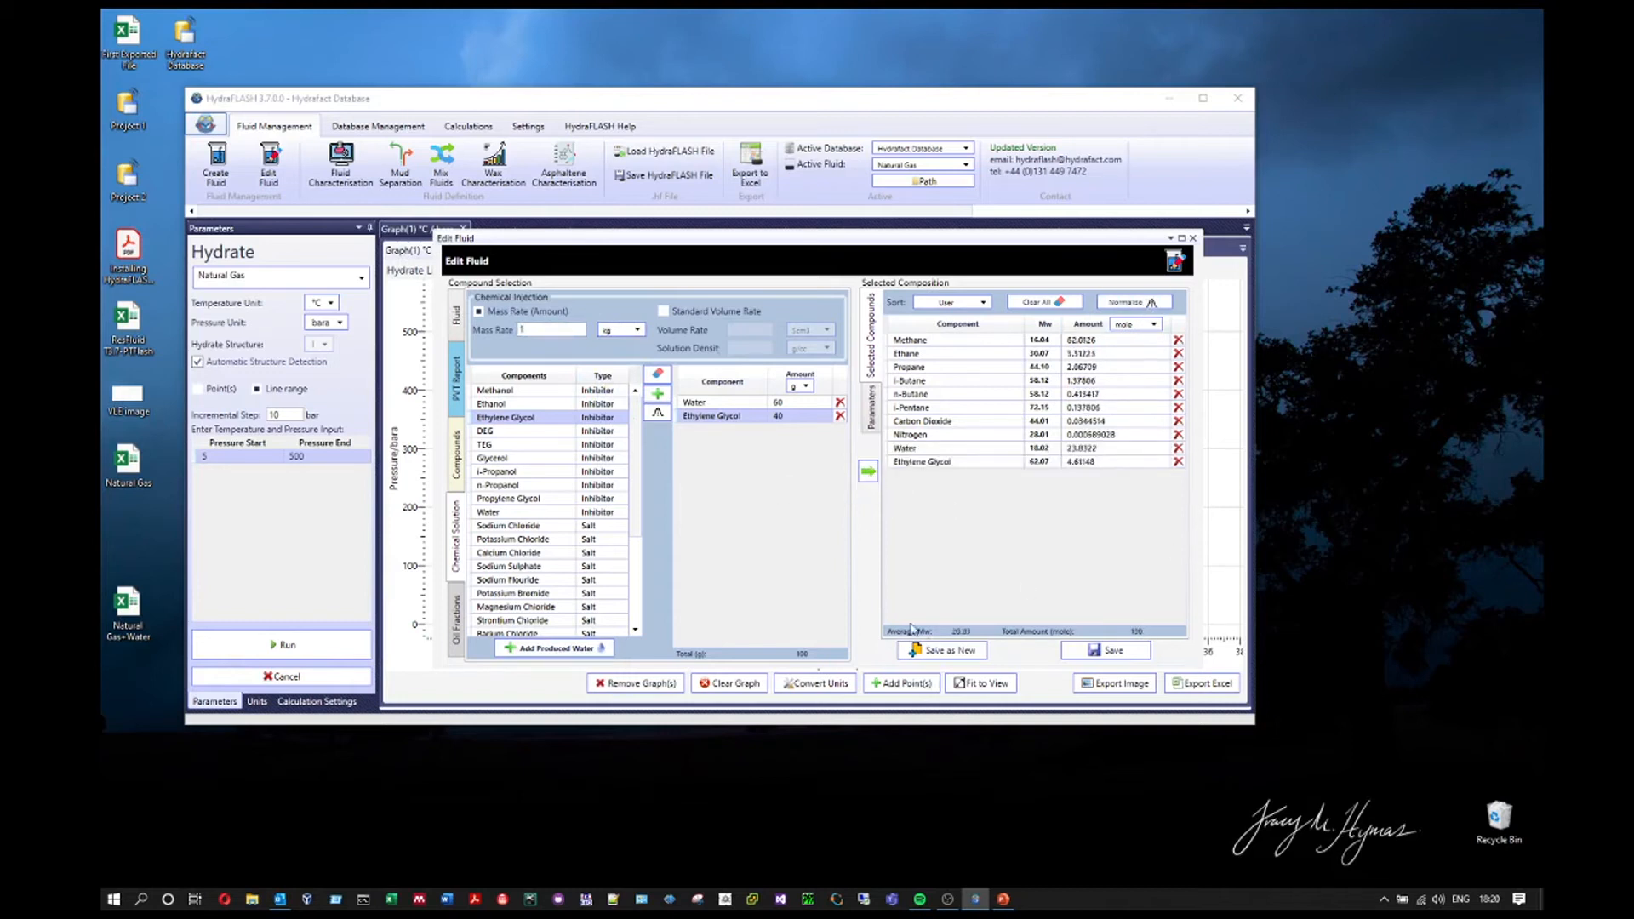
{"action": "left_click", "coordinate": [455, 379]}
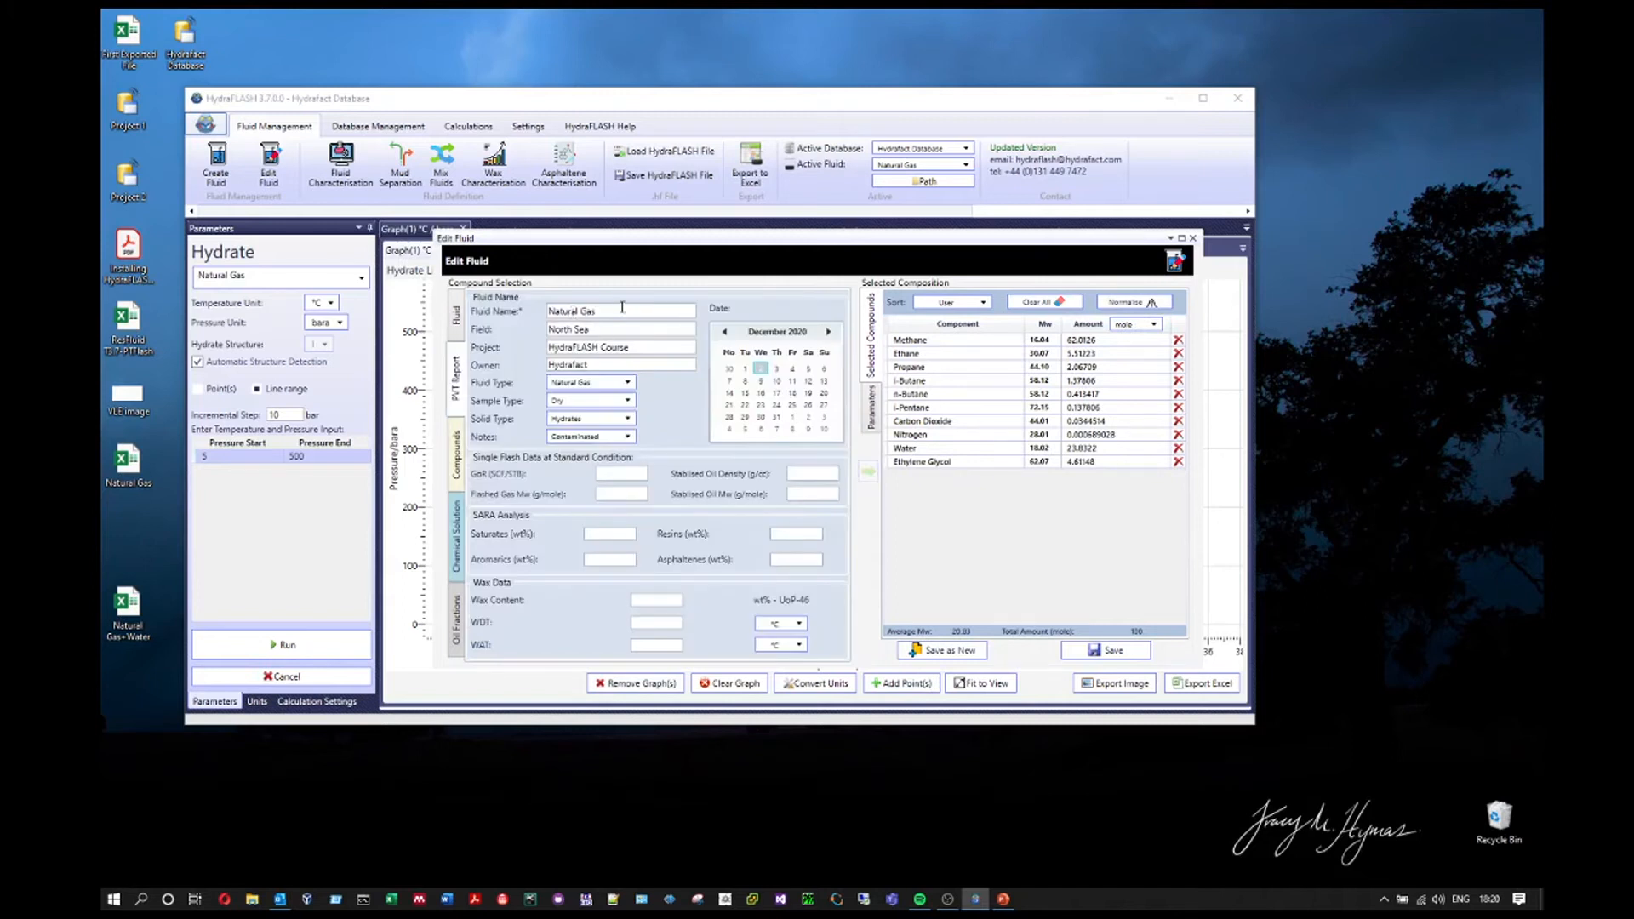
{"action": "type", "text": "+Water 40 wtMEG"}
{"action": "left_click", "coordinate": [593, 404]}
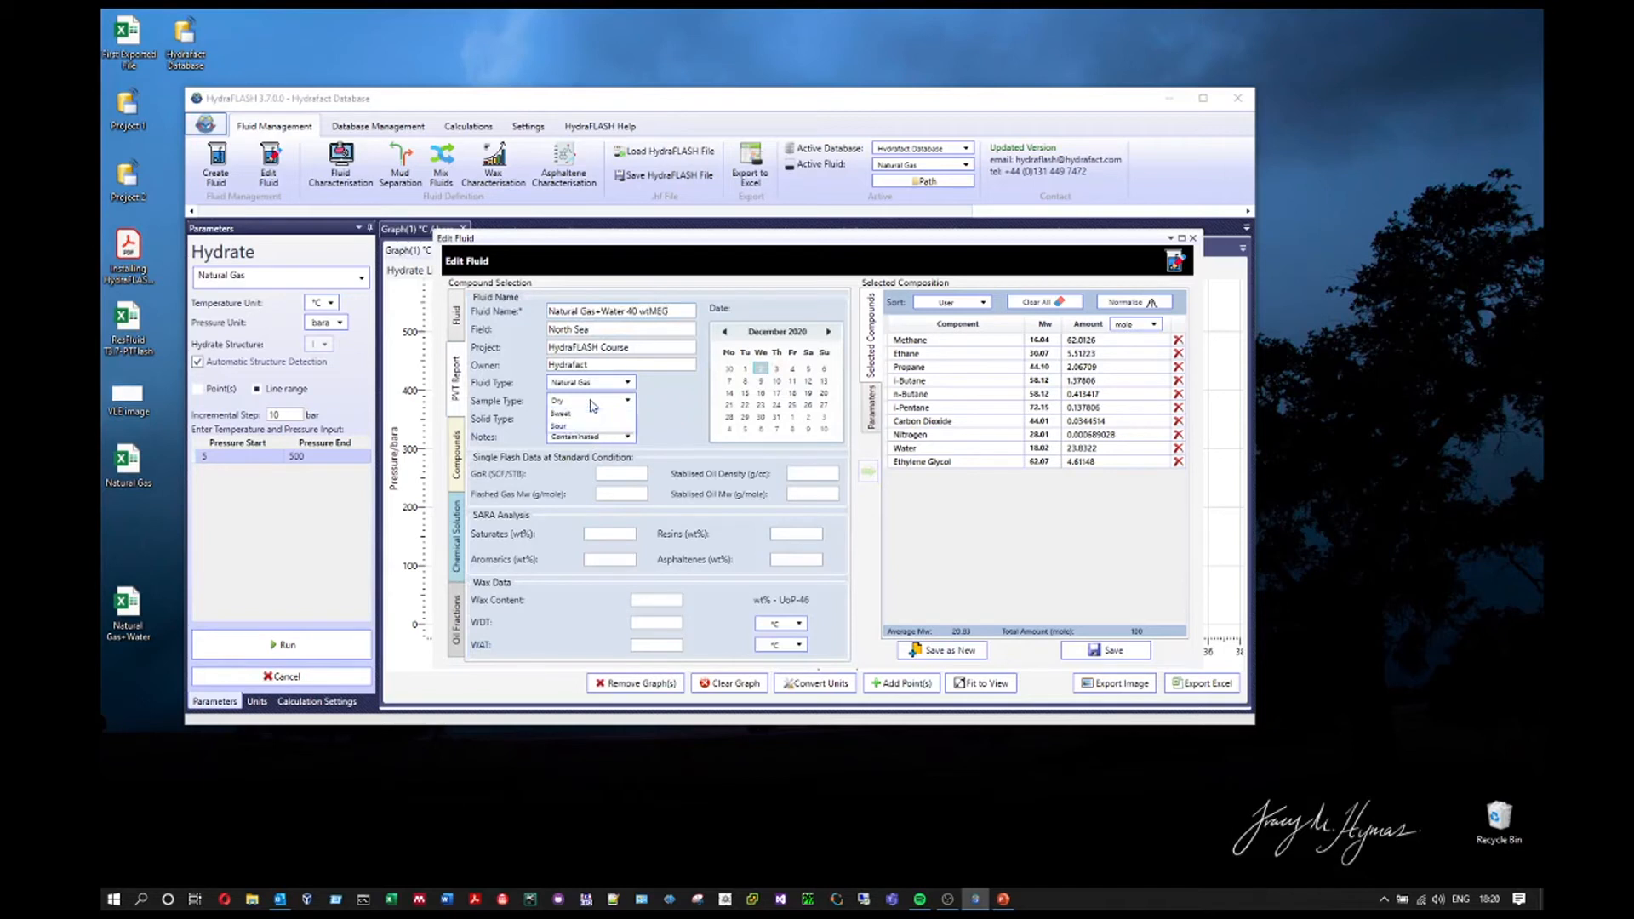
{"action": "left_click", "coordinate": [587, 451]}
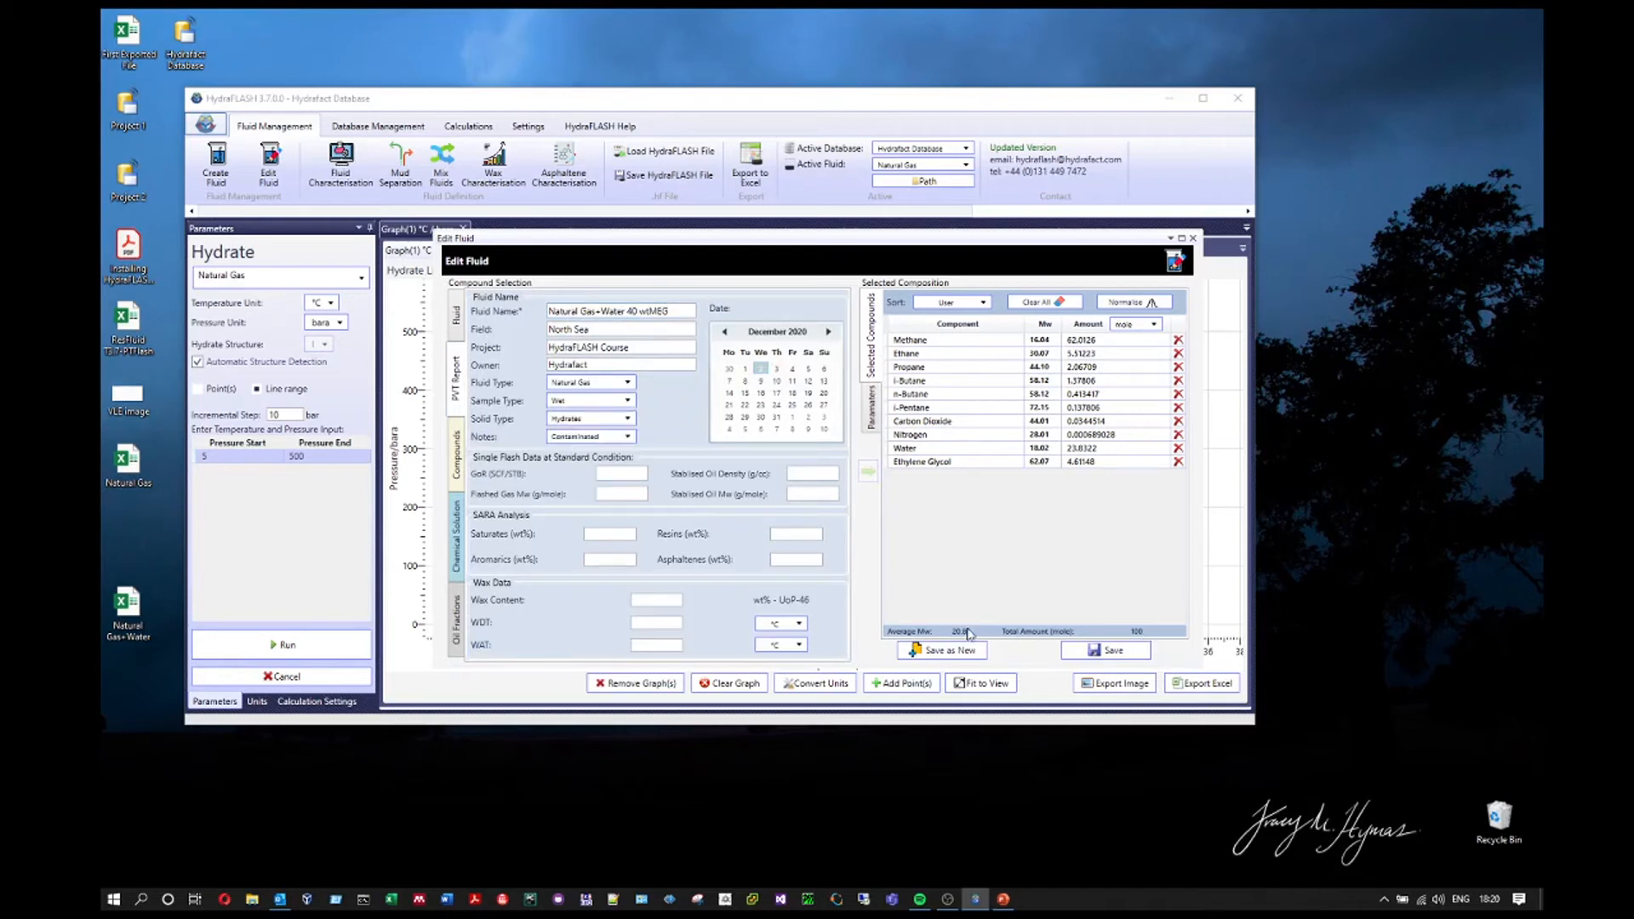
Save the composition as a new fluid and run its hydrate line, adding the curve to the existing graph
{"action": "left_click", "coordinate": [913, 652]}
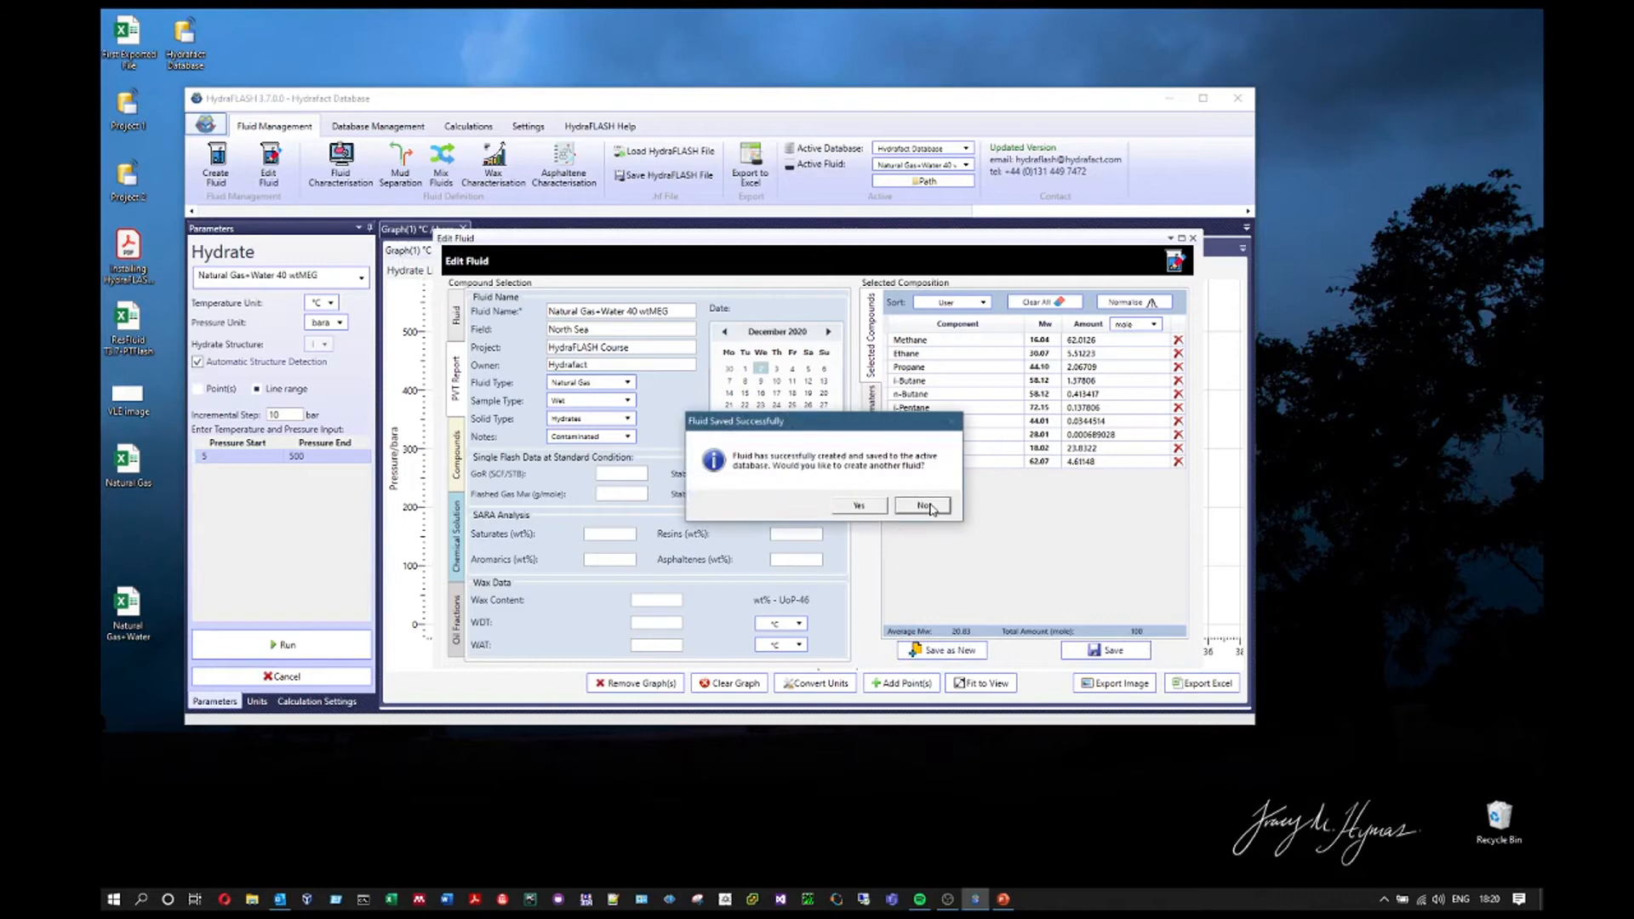
{"action": "left_click", "coordinate": [923, 507]}
{"action": "left_click", "coordinate": [283, 644]}
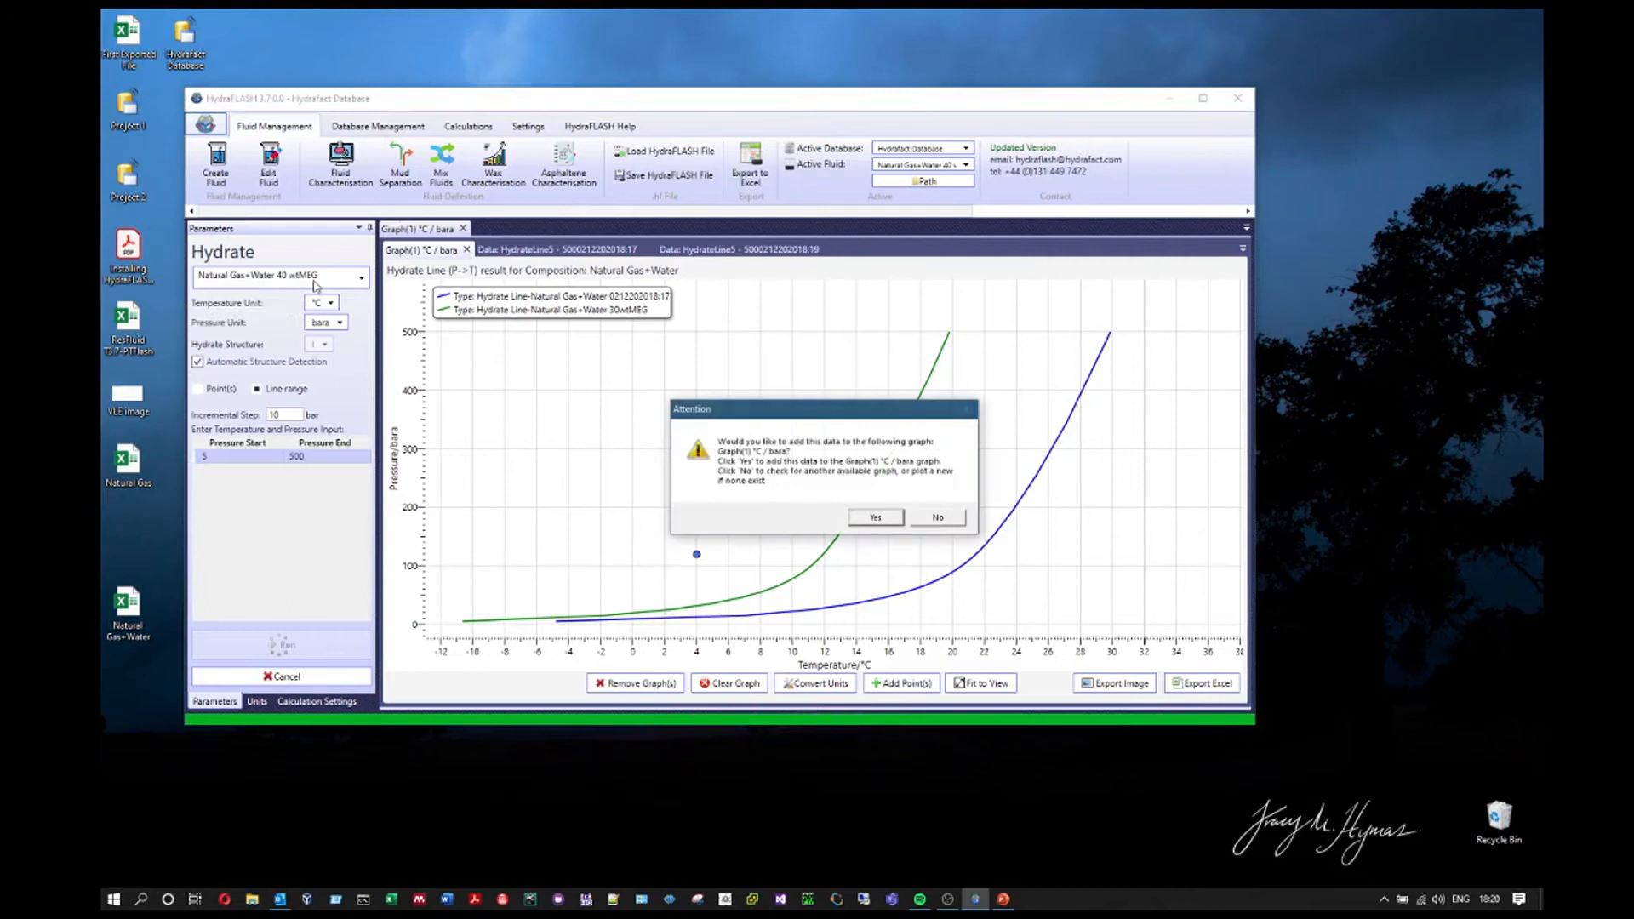
{"action": "left_click", "coordinate": [871, 513]}
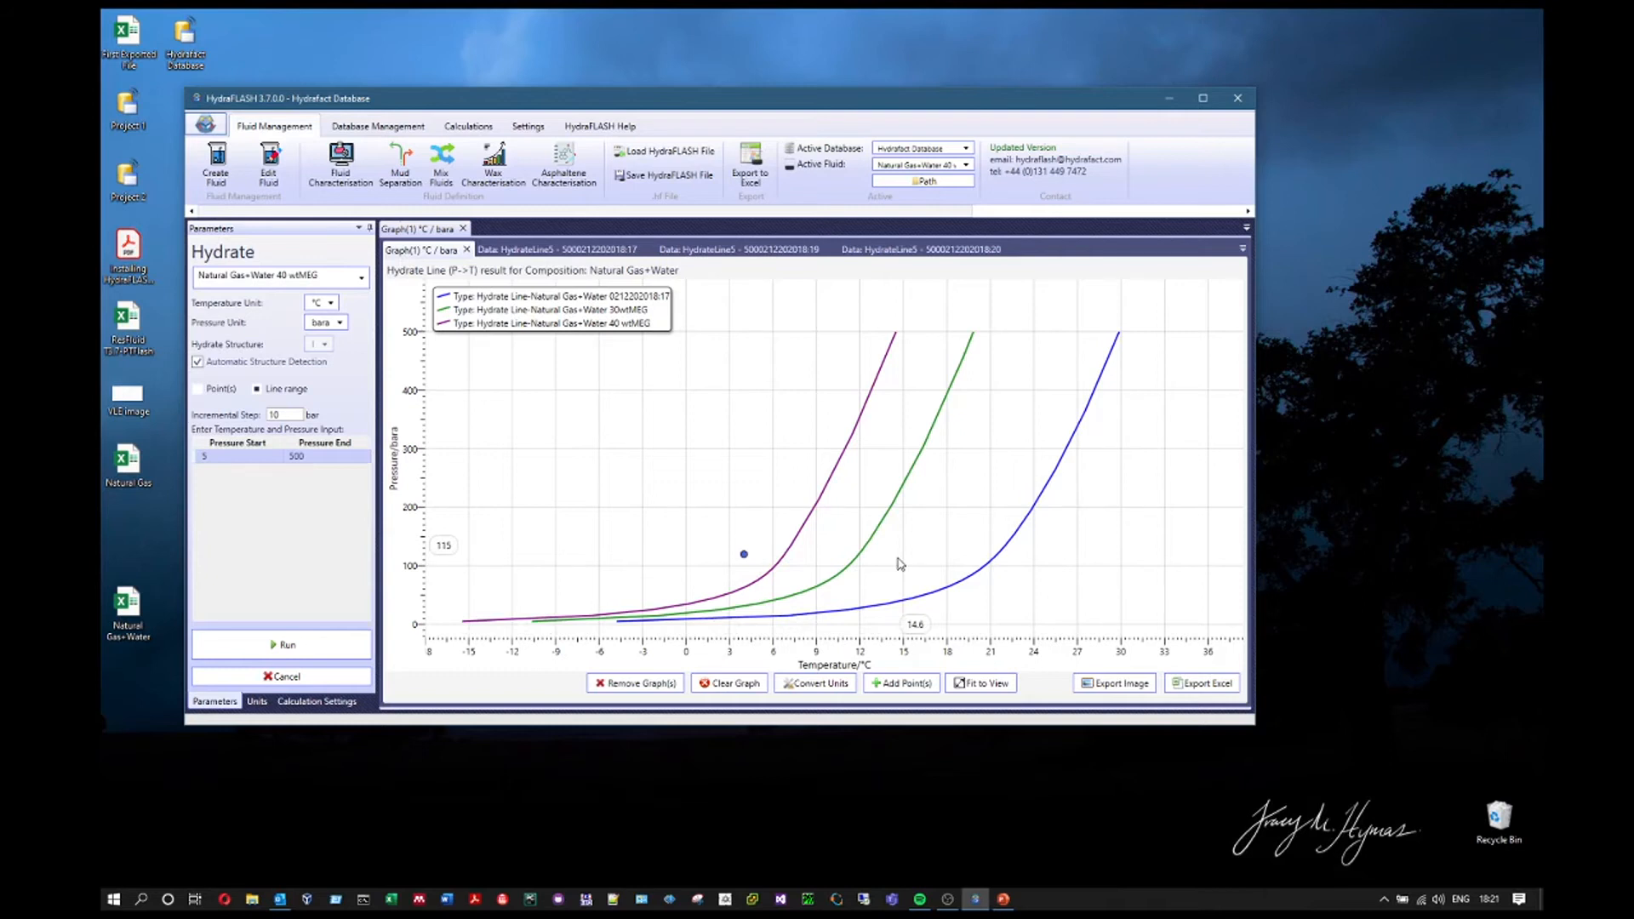
Open the THI Requirement calculation for the Natural Gas+Water 30wtMEG fluid
{"action": "left_click", "coordinate": [467, 126]}
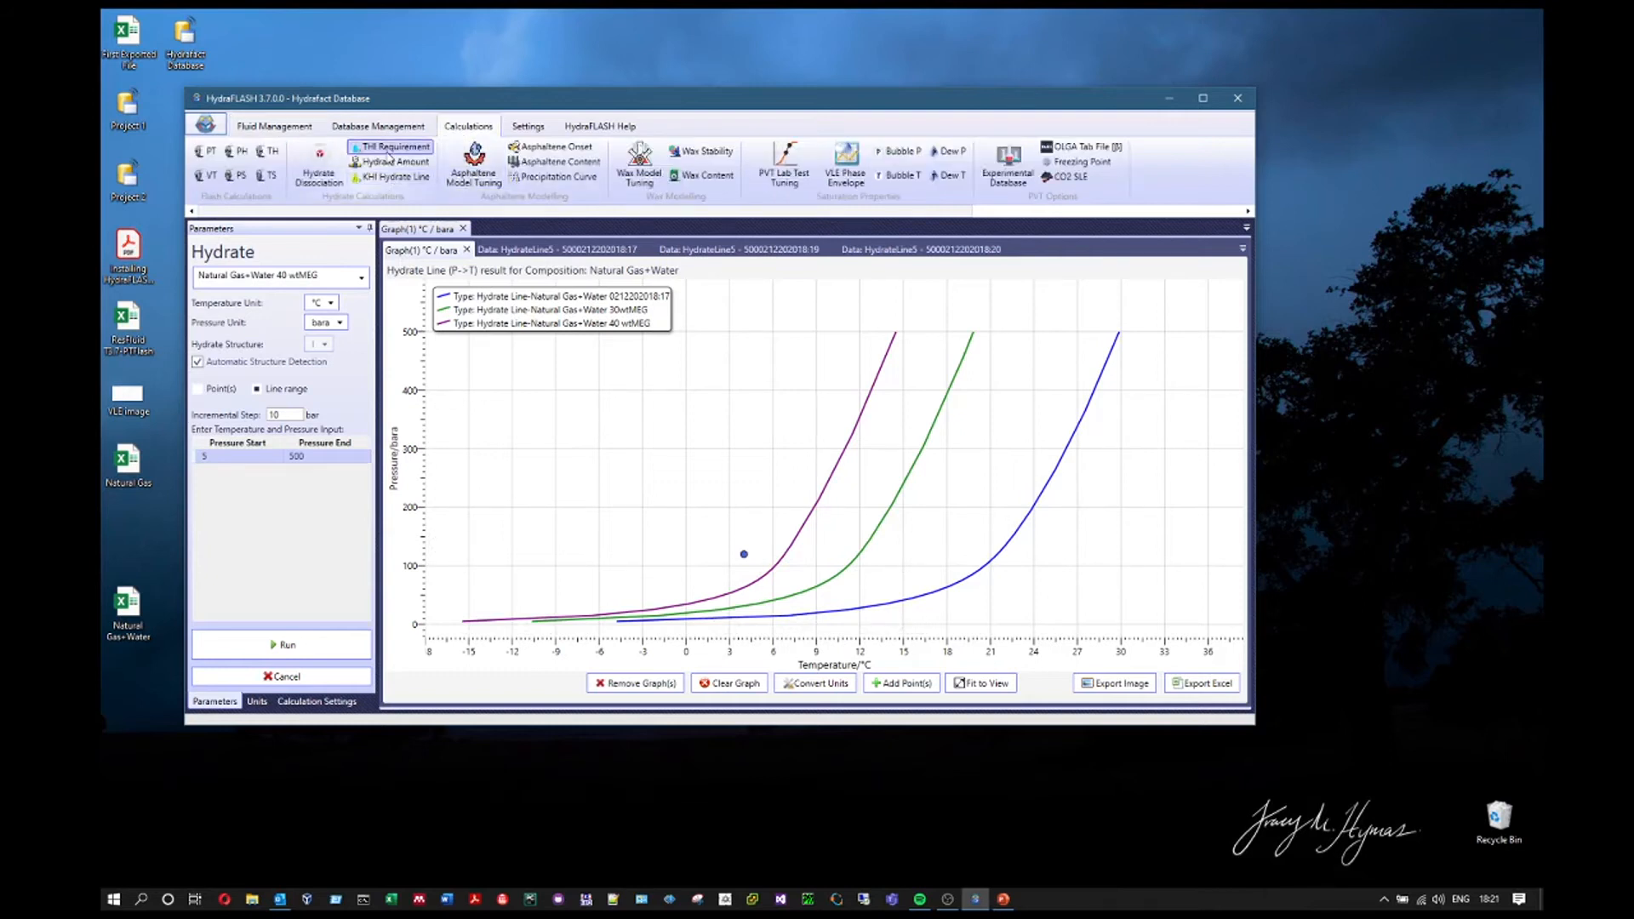
{"action": "left_click", "coordinate": [389, 150]}
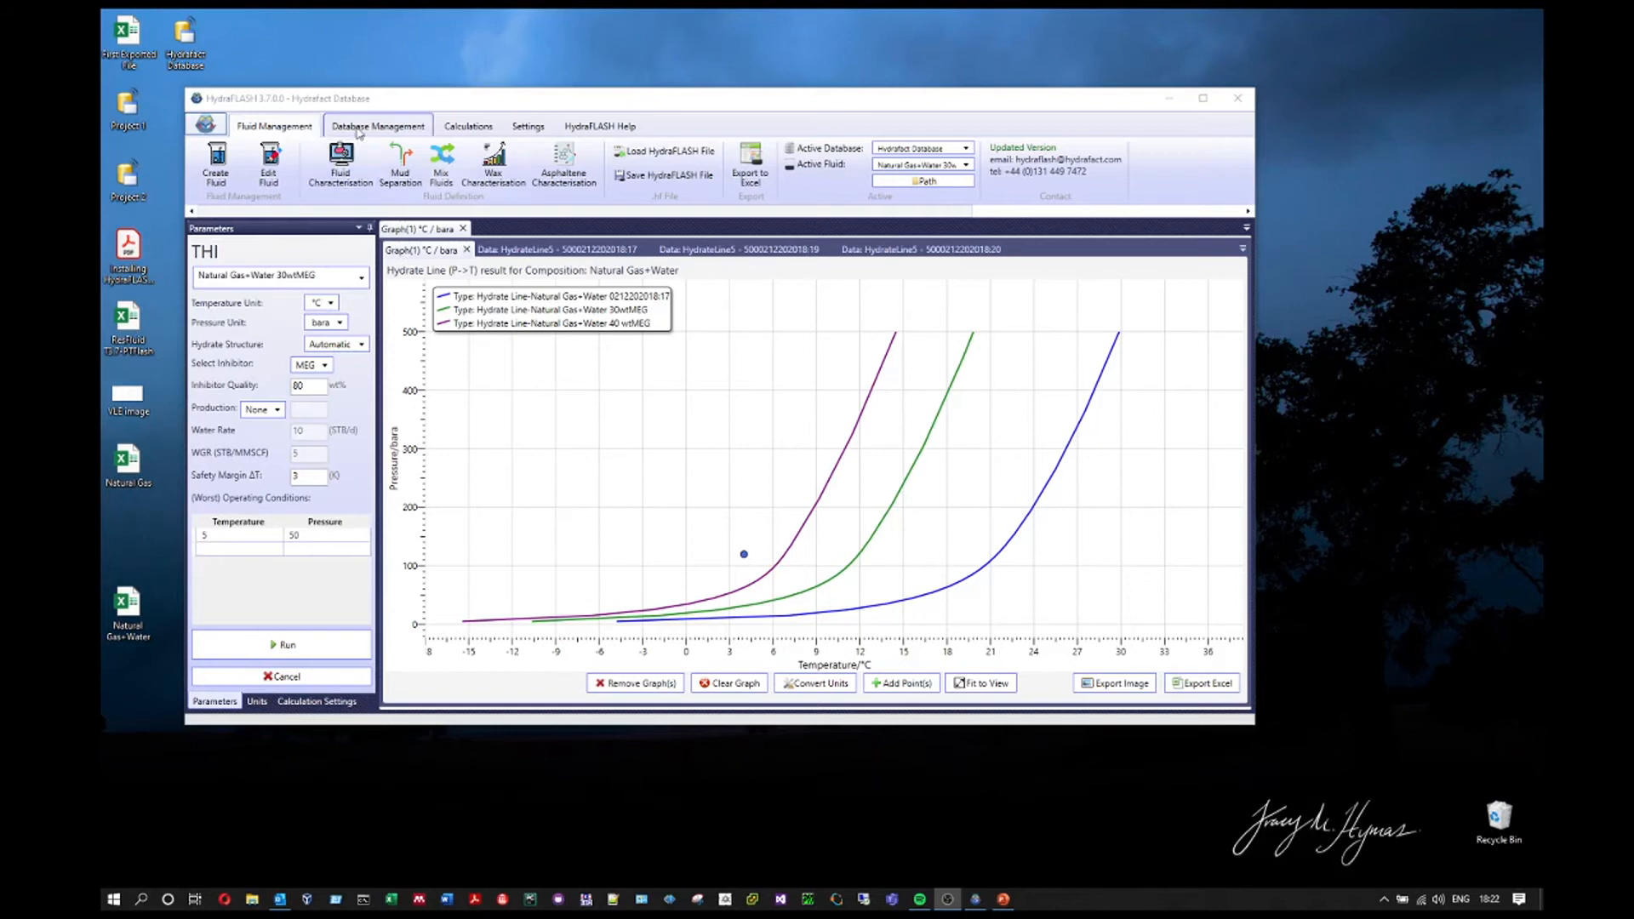
{"action": "left_click", "coordinate": [466, 126]}
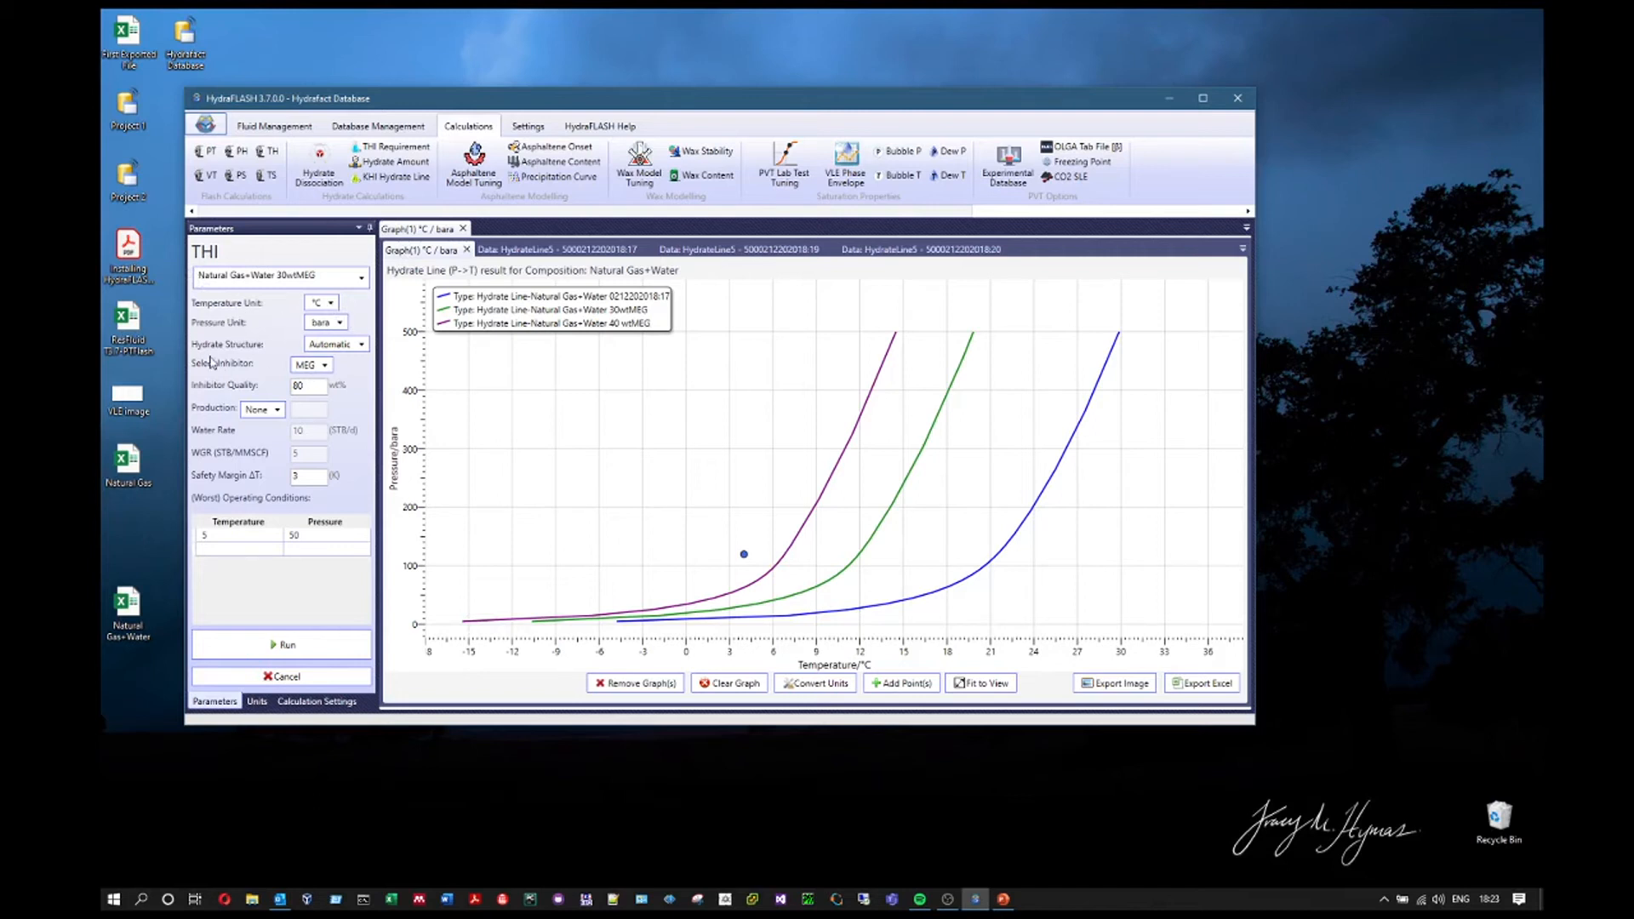
Keep the hydrate structure on Automatic and MEG as inhibitor, and set the inhibitor quality to 100 wt%
{"action": "left_click", "coordinate": [361, 345]}
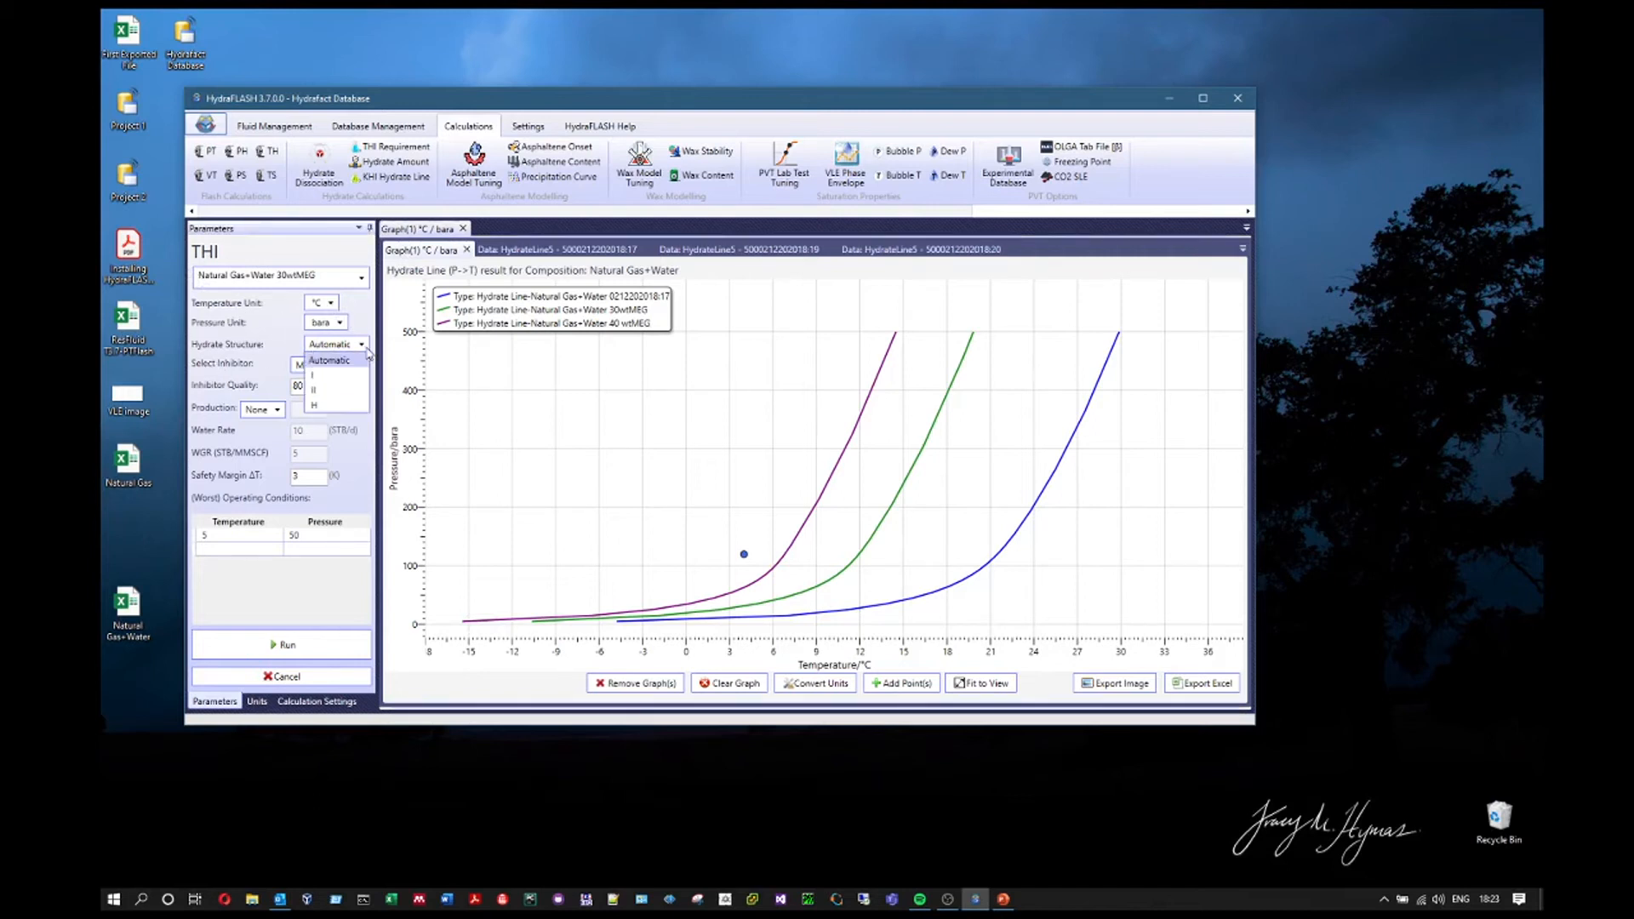
{"action": "left_click", "coordinate": [361, 364]}
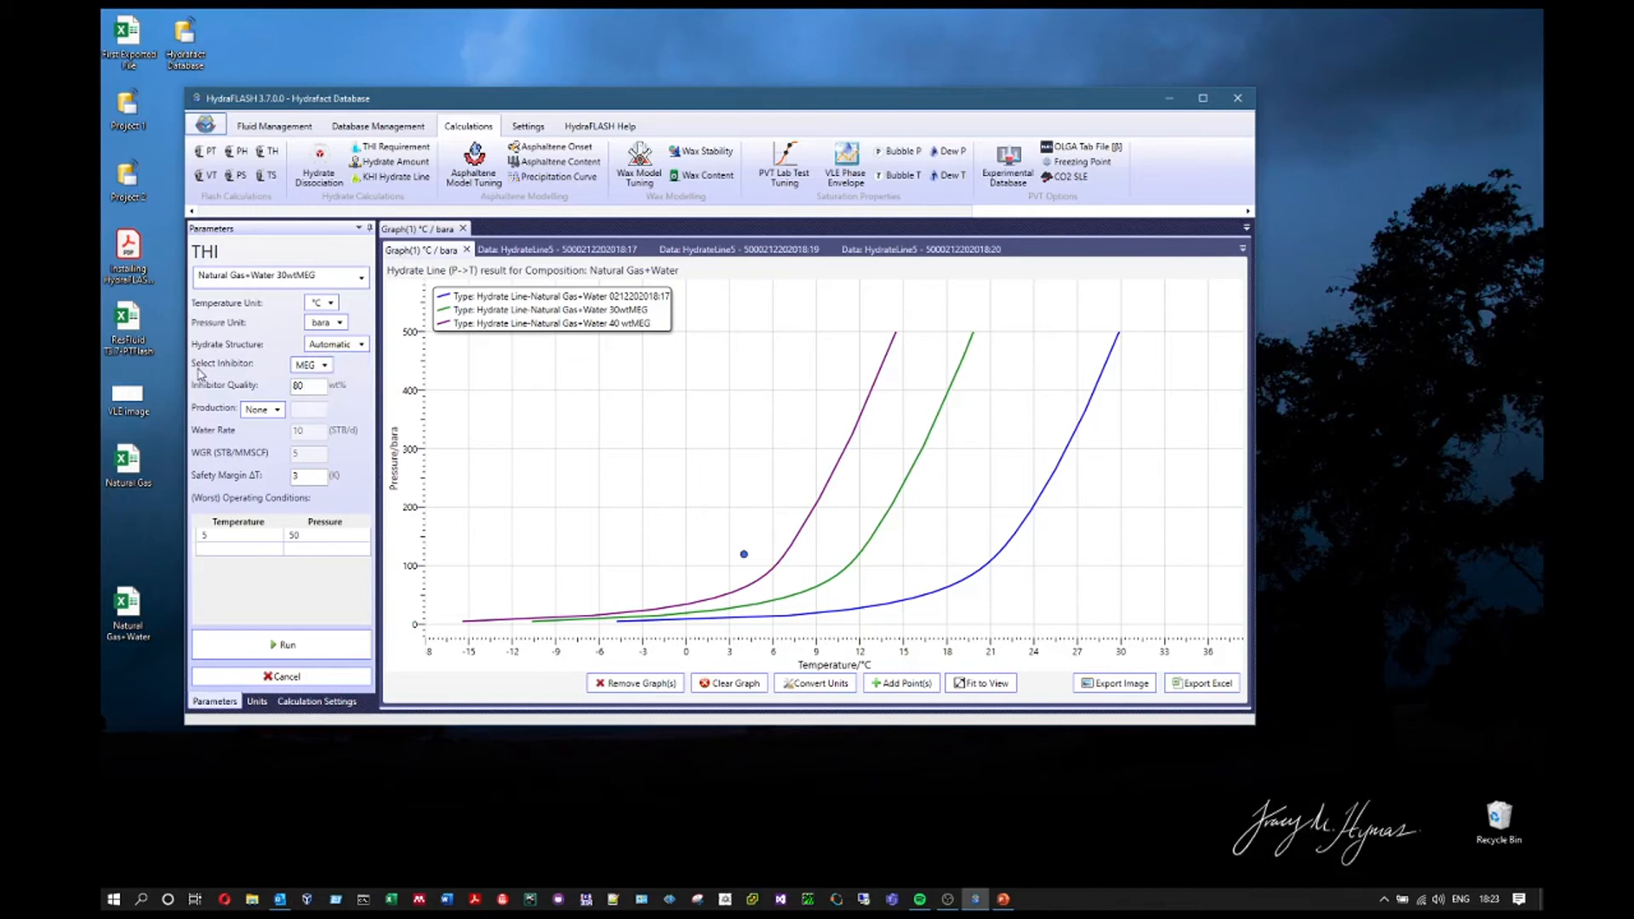
{"action": "left_click", "coordinate": [325, 366]}
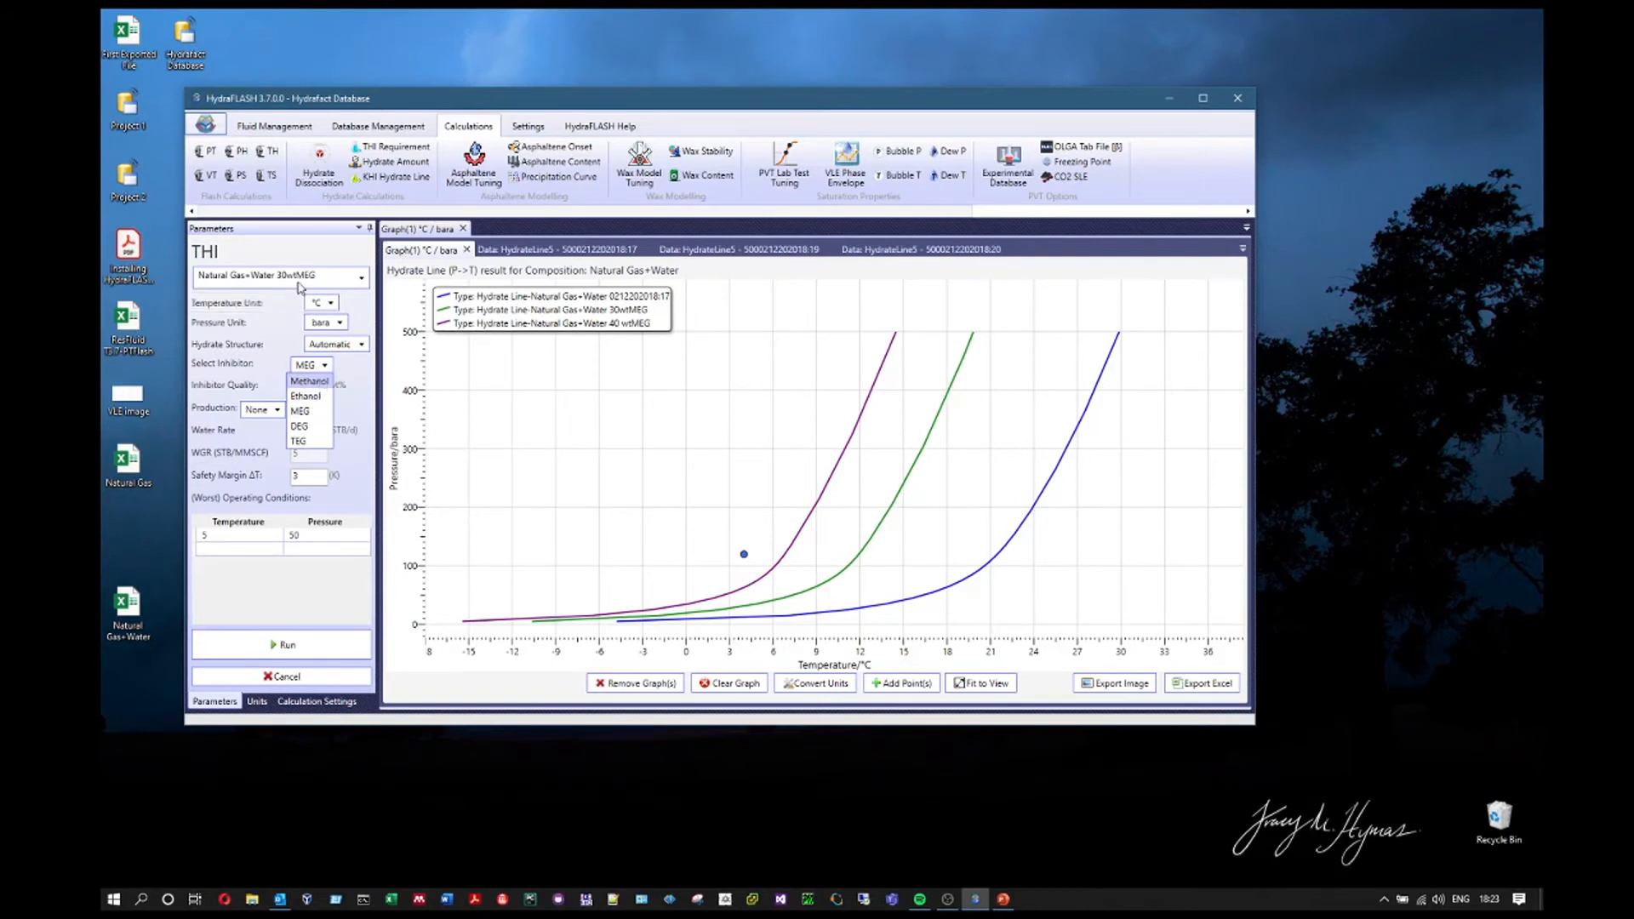
{"action": "left_click", "coordinate": [316, 370]}
{"action": "left_click_drag", "start_coordinate": [316, 390], "coordinate": [239, 386]}
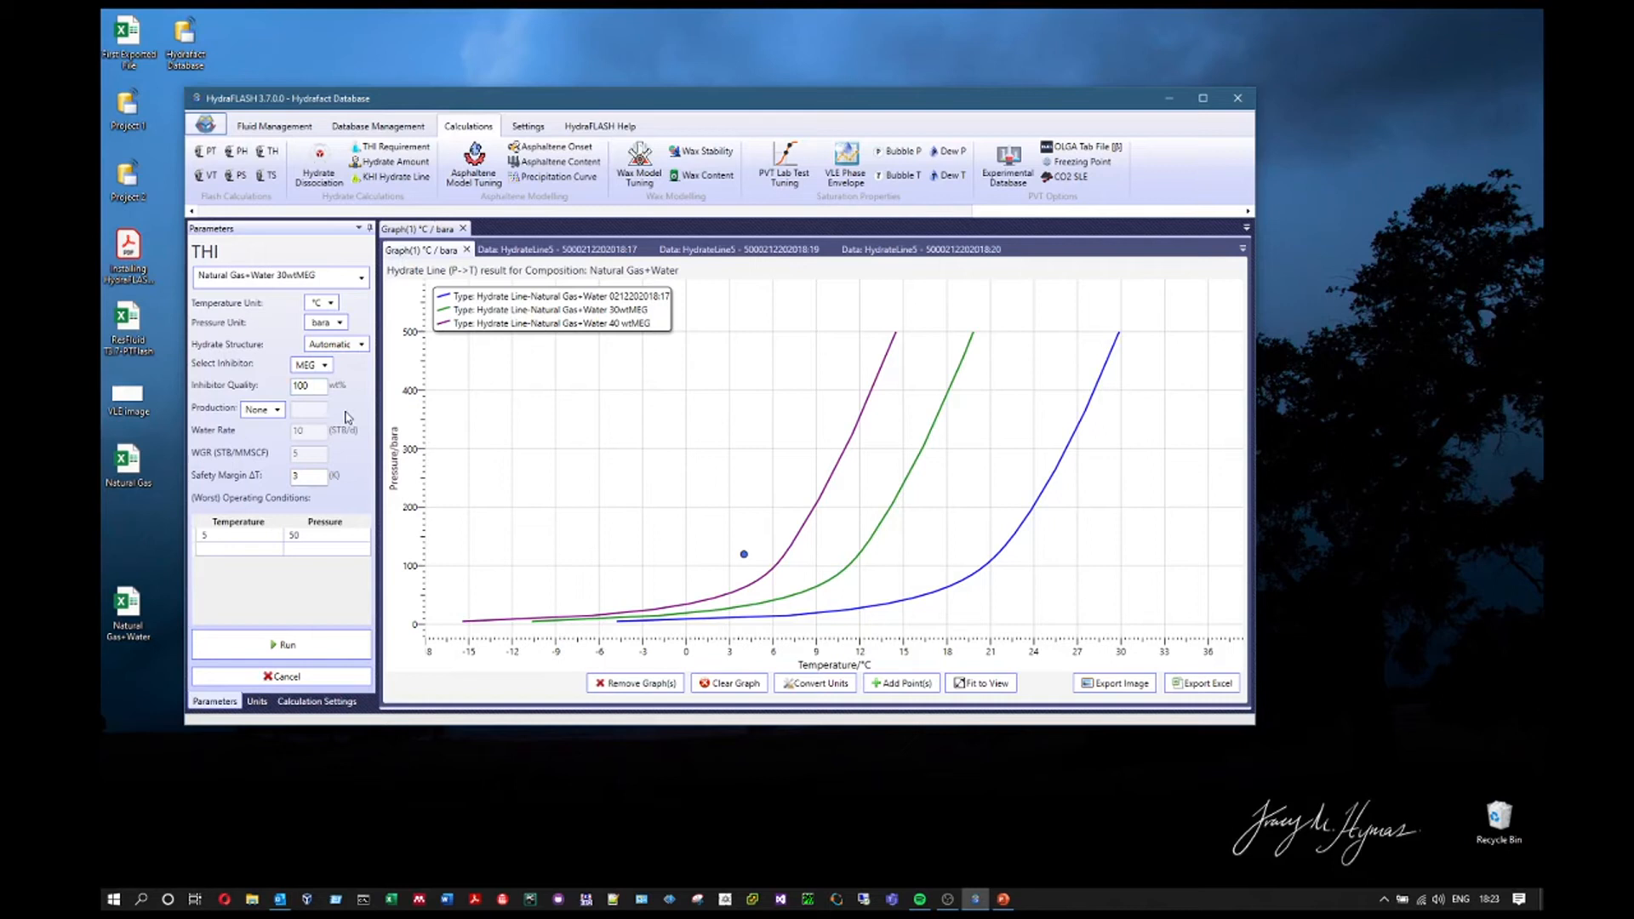
Leave the production option at None and set the safety margin ΔT to 0 K
{"action": "left_click", "coordinate": [277, 415]}
{"action": "left_click", "coordinate": [278, 415]}
{"action": "left_click_drag", "start_coordinate": [320, 474], "coordinate": [204, 479]}
{"action": "left_click_drag", "start_coordinate": [307, 479], "coordinate": [258, 477]}
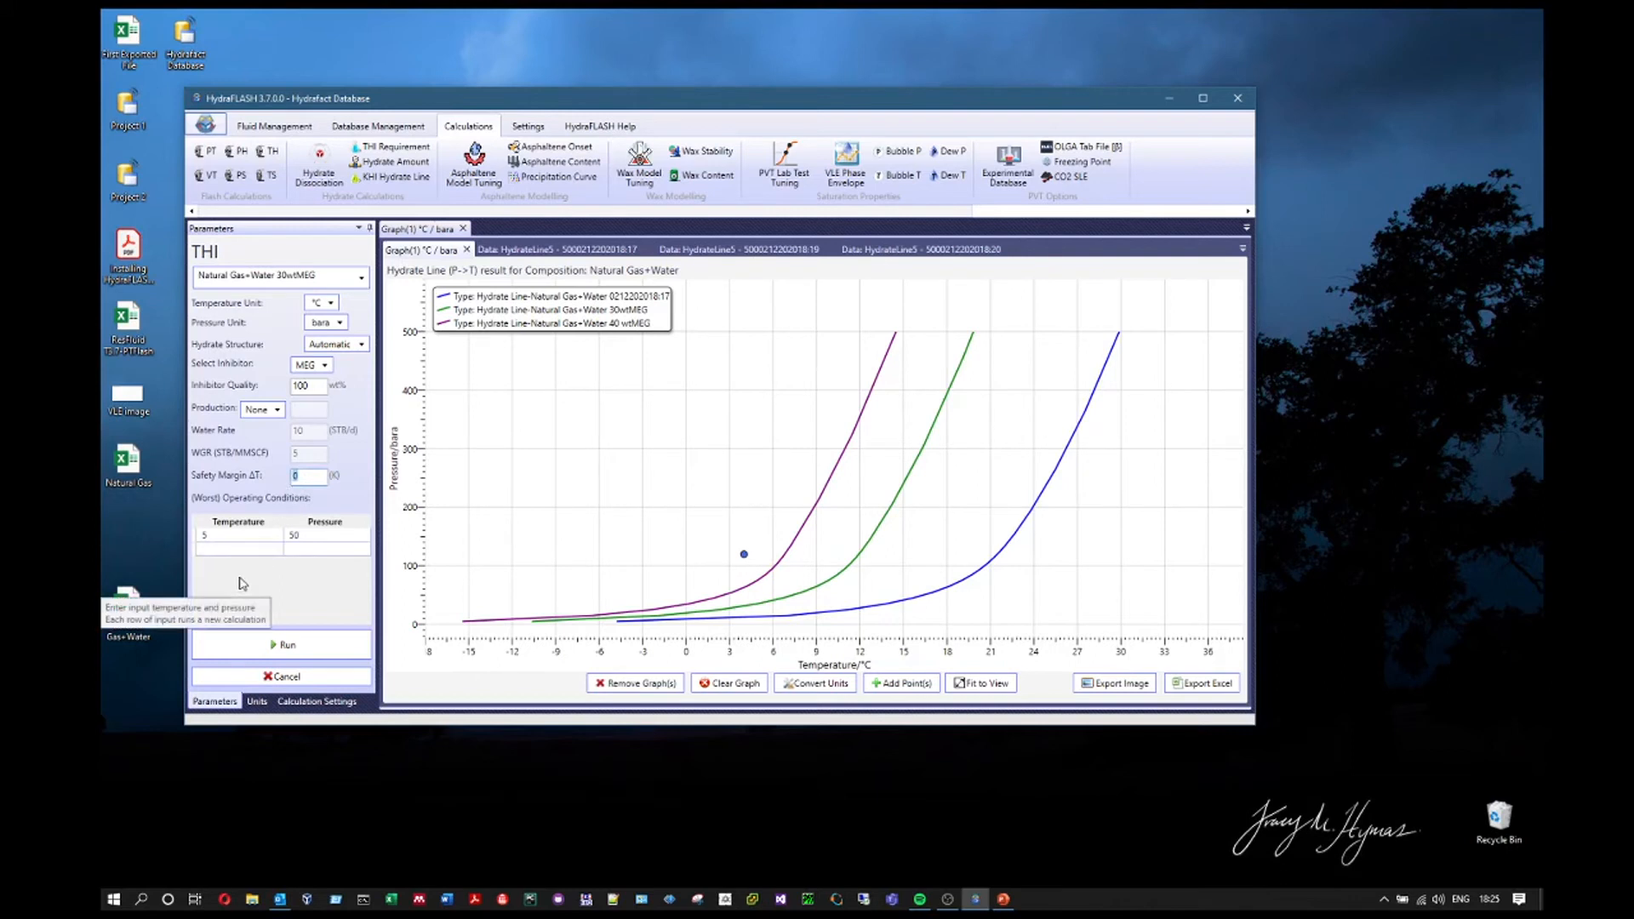
Set the worst operating conditions to 4 °C and 120 bara, and run the THI calculation
{"action": "left_click", "coordinate": [234, 533]}
{"action": "type", "text": "4"}
{"action": "key", "text": "Tab"}
{"action": "type", "text": "1"}
{"action": "left_click", "coordinate": [356, 593]}
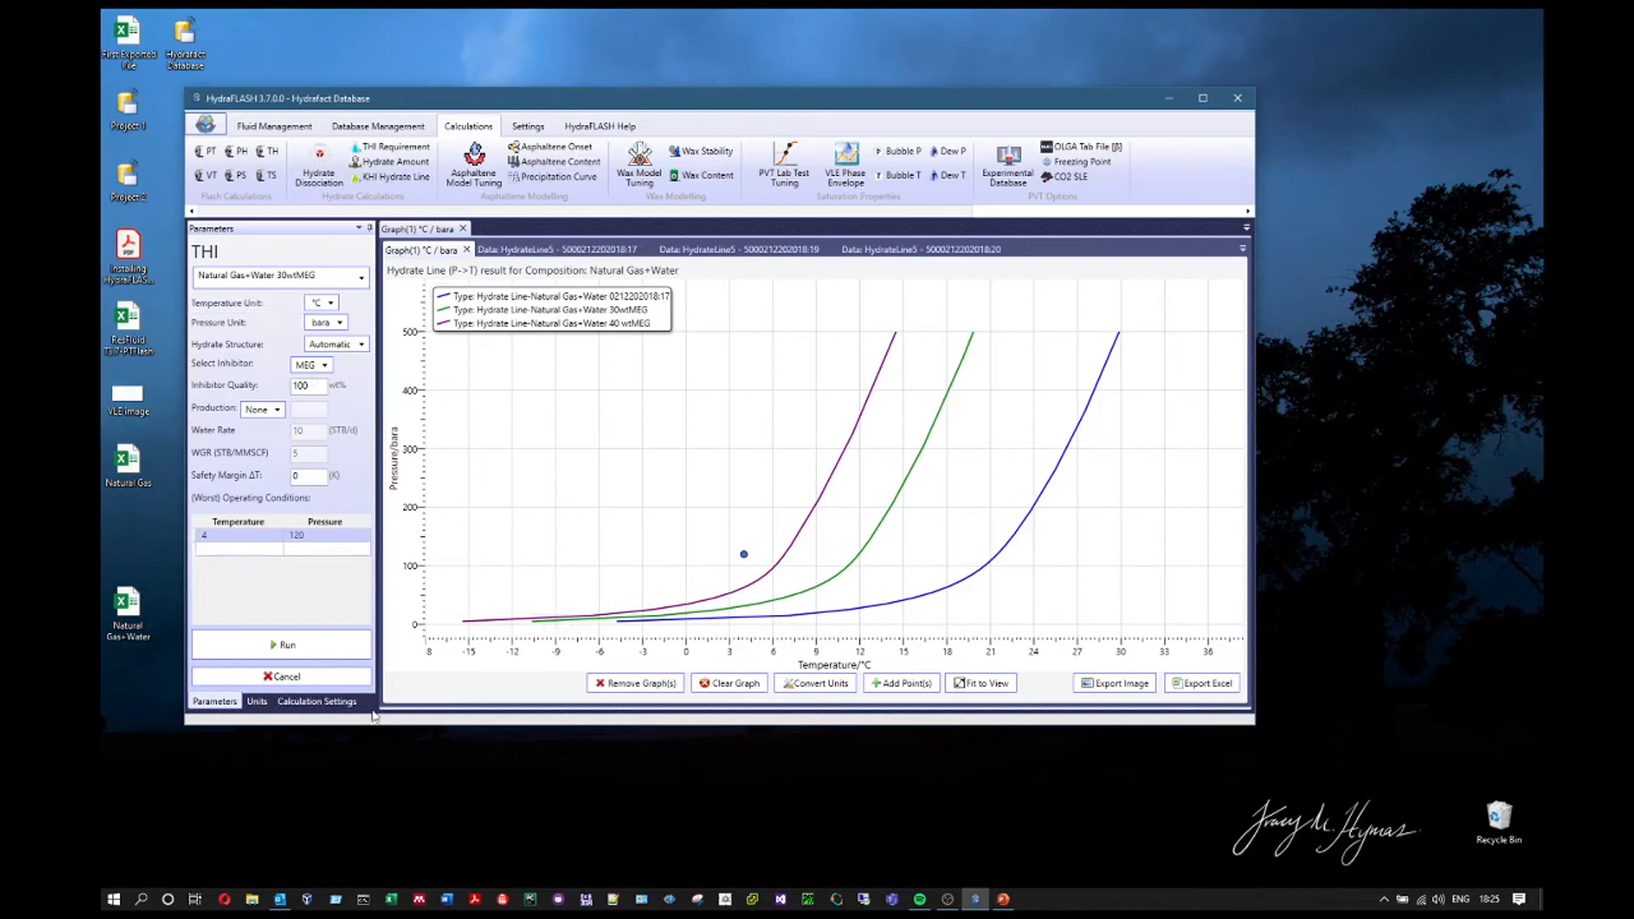
{"action": "left_click", "coordinate": [282, 647]}
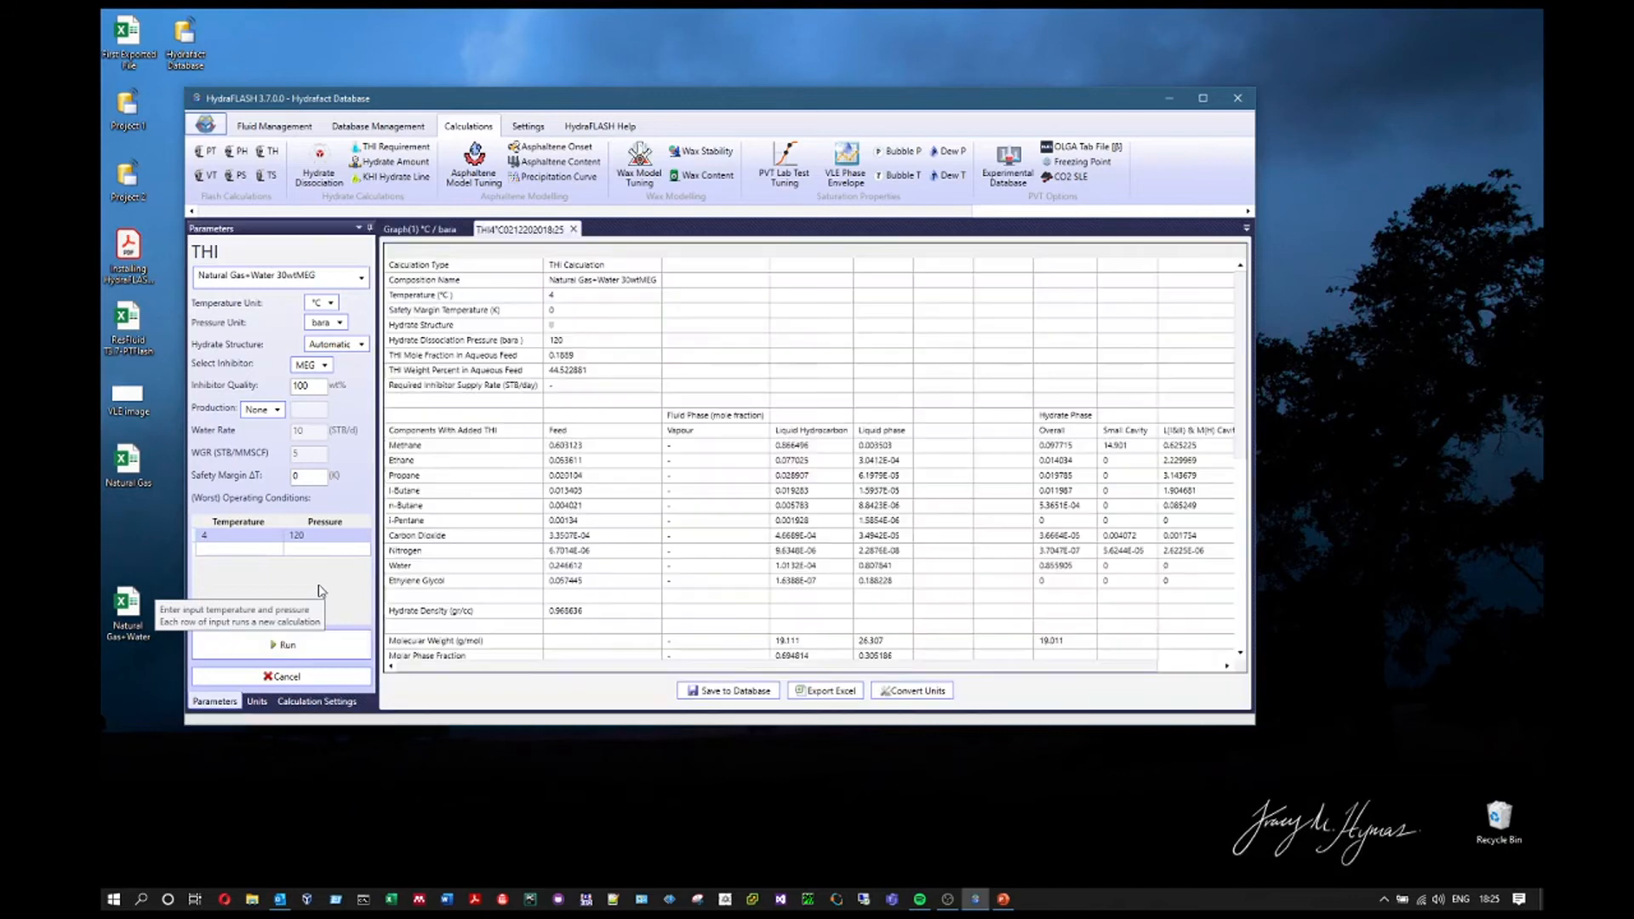
Review the THI results and copy the THI weight percent in aqueous feed
{"action": "scroll", "coordinate": [690, 468], "scroll_direction": "down", "scroll_amount": 8}
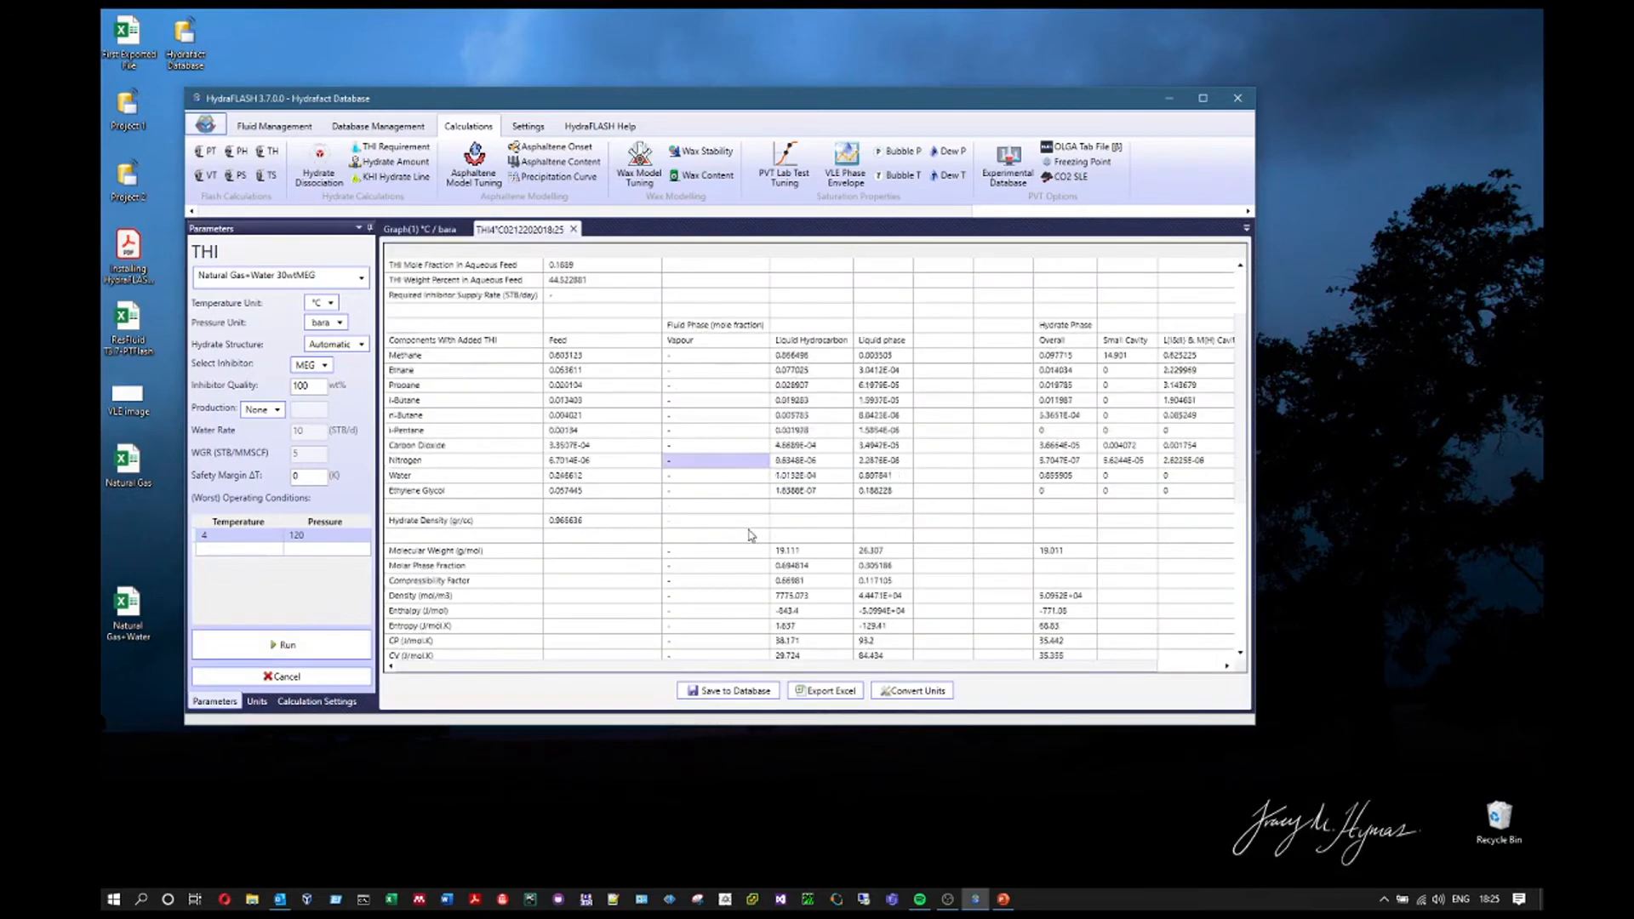
{"action": "scroll", "coordinate": [803, 644], "scroll_direction": "up", "scroll_amount": 8}
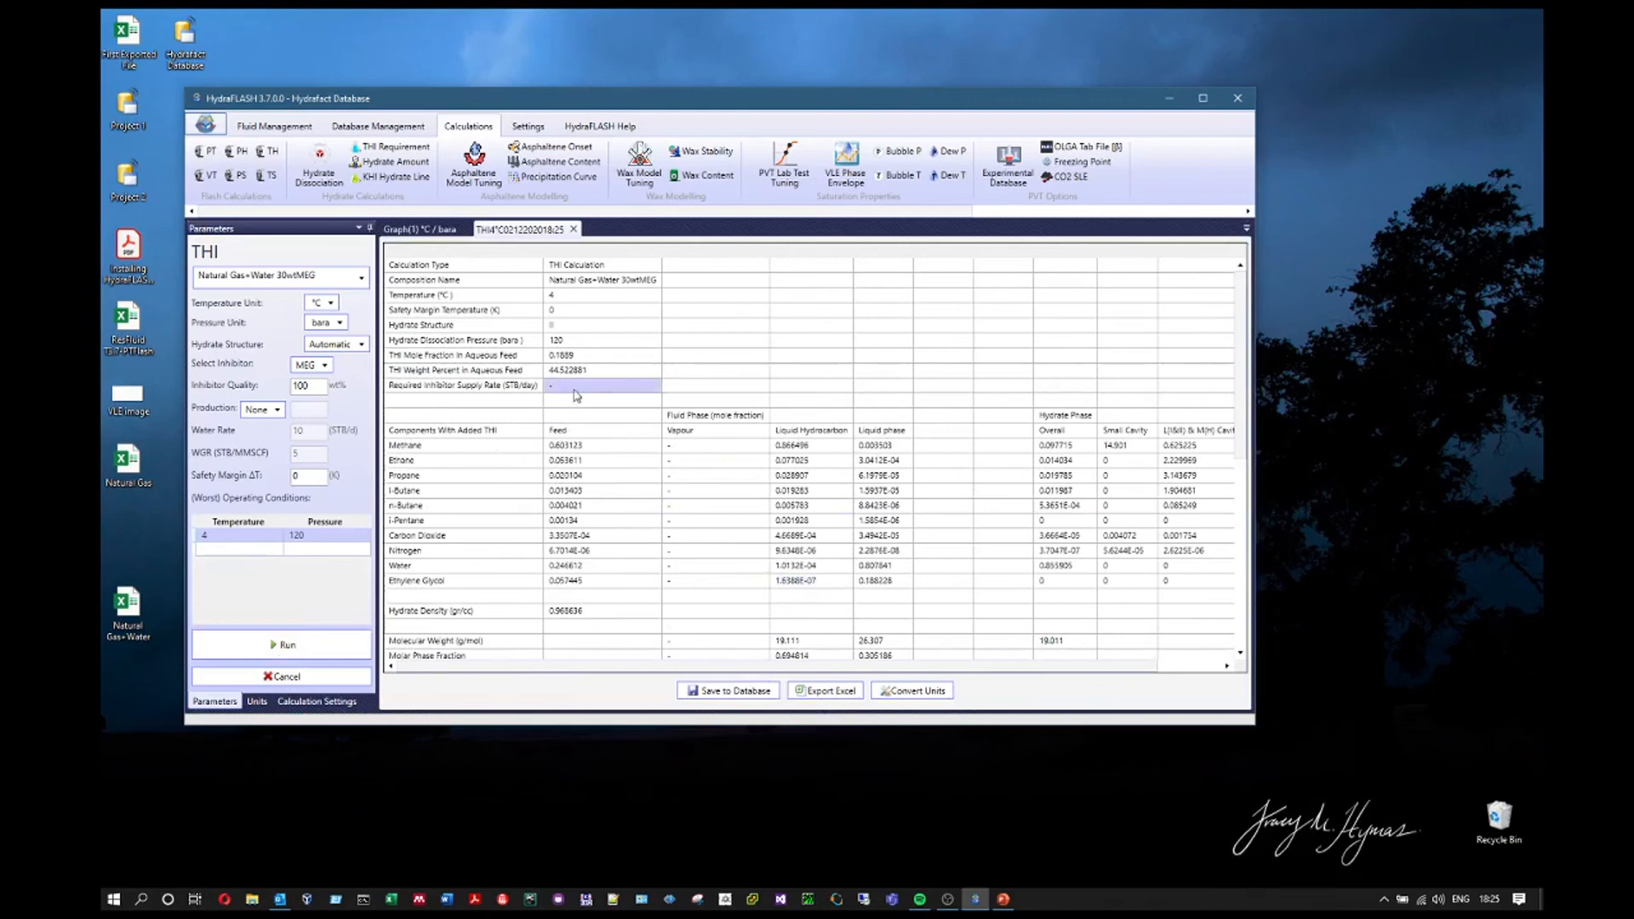
{"action": "left_click", "coordinate": [597, 371]}
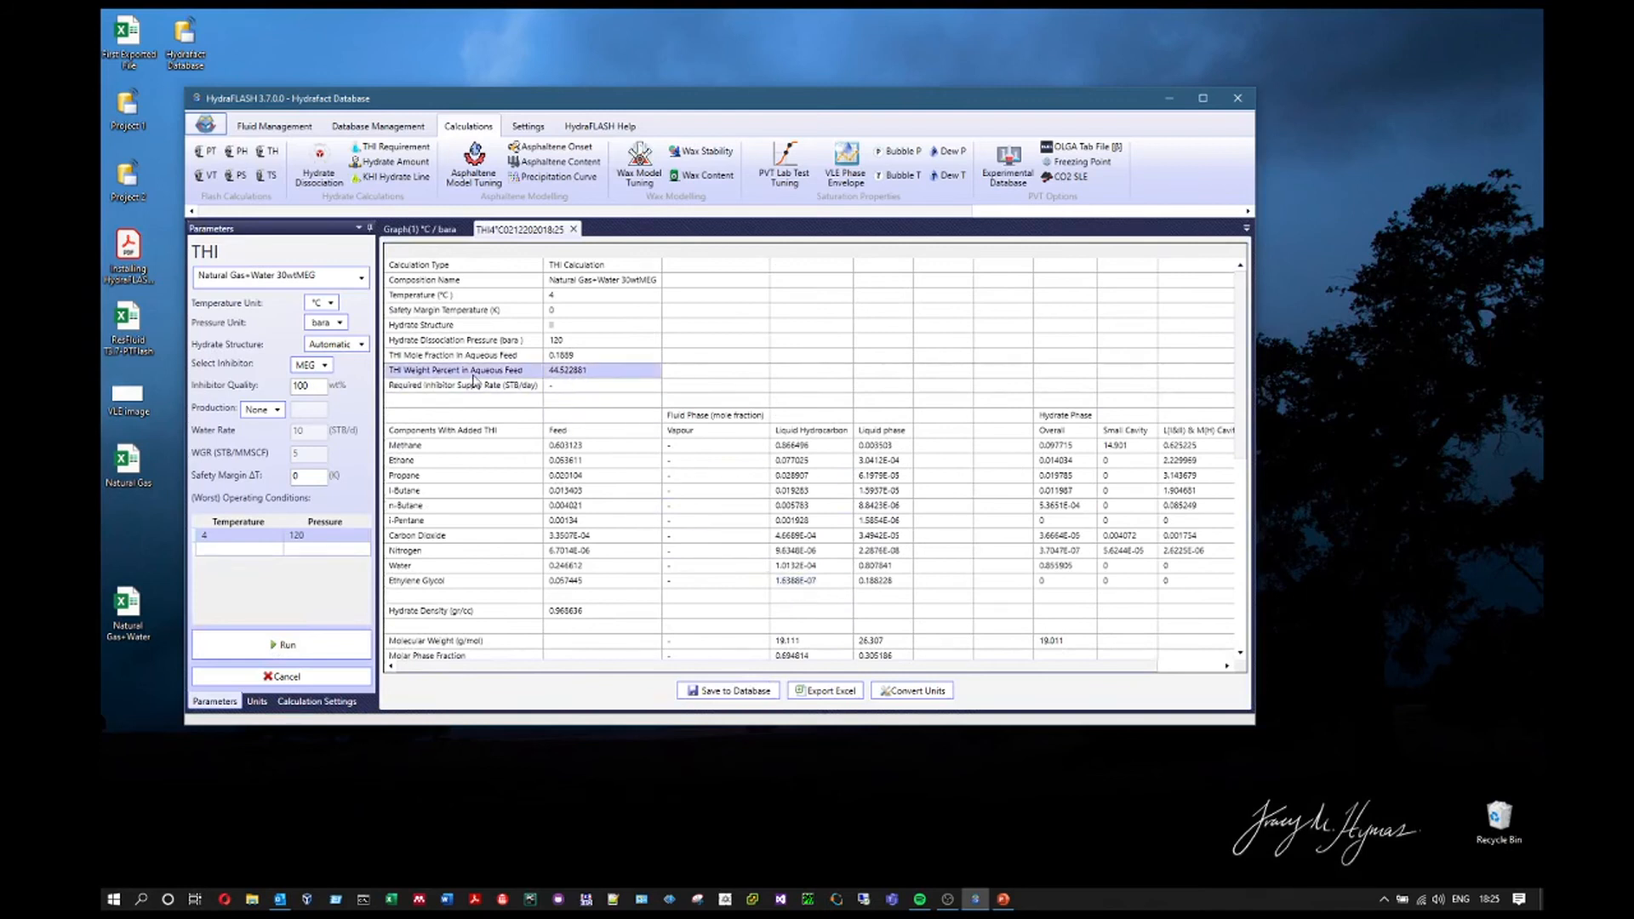
{"action": "right_click", "coordinate": [580, 374]}
{"action": "left_click", "coordinate": [533, 383]}
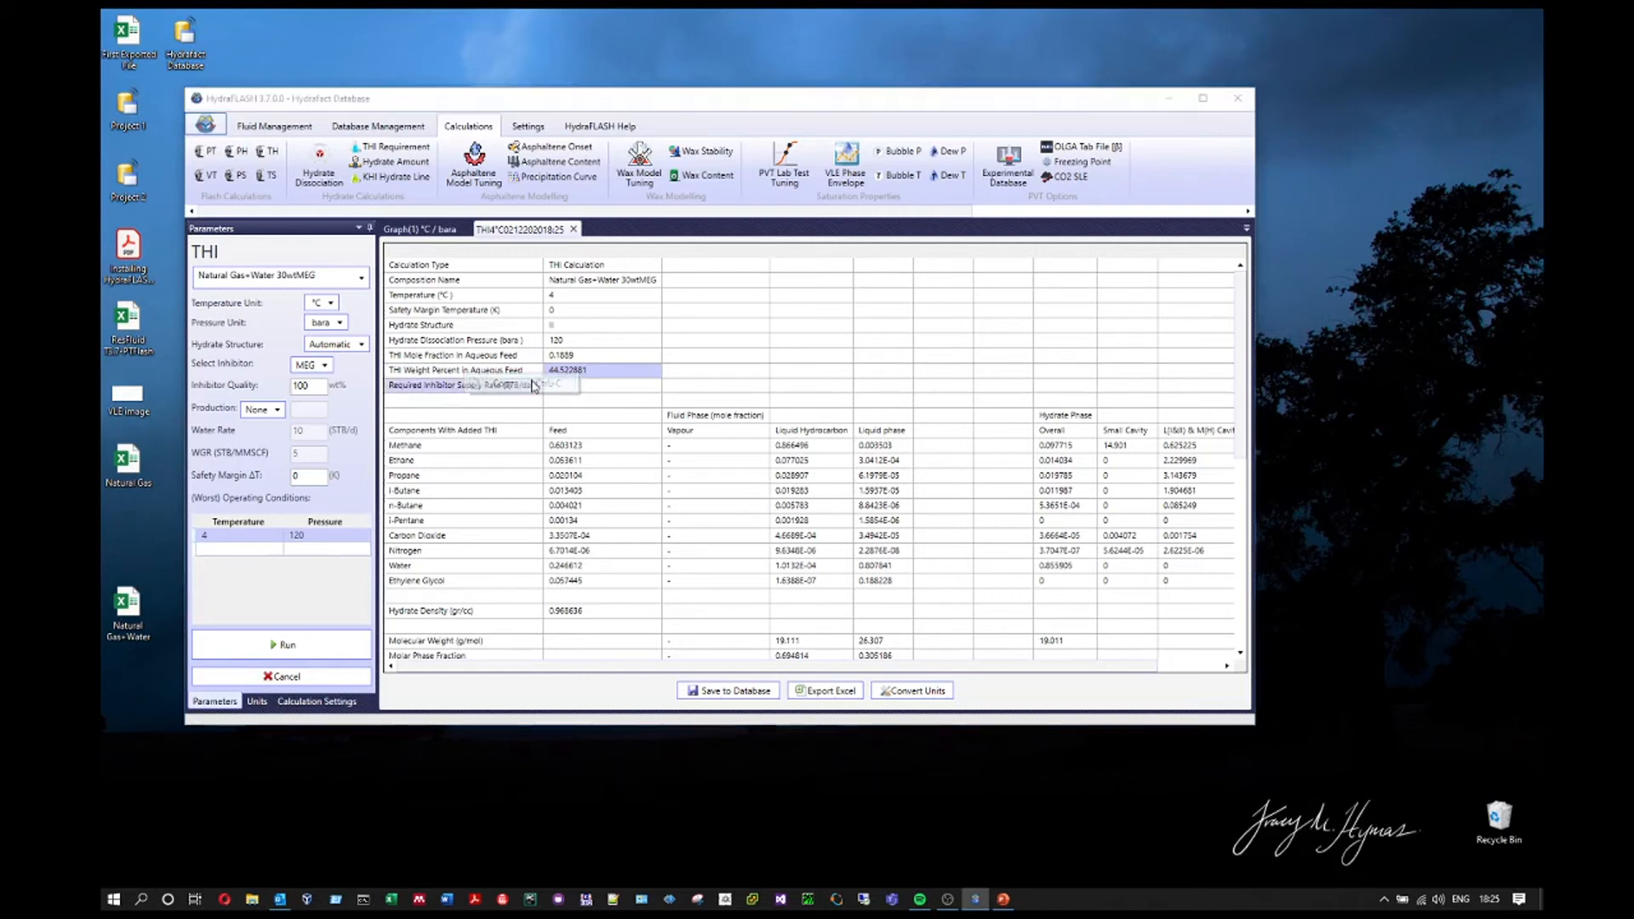
{"action": "left_click", "coordinate": [861, 508]}
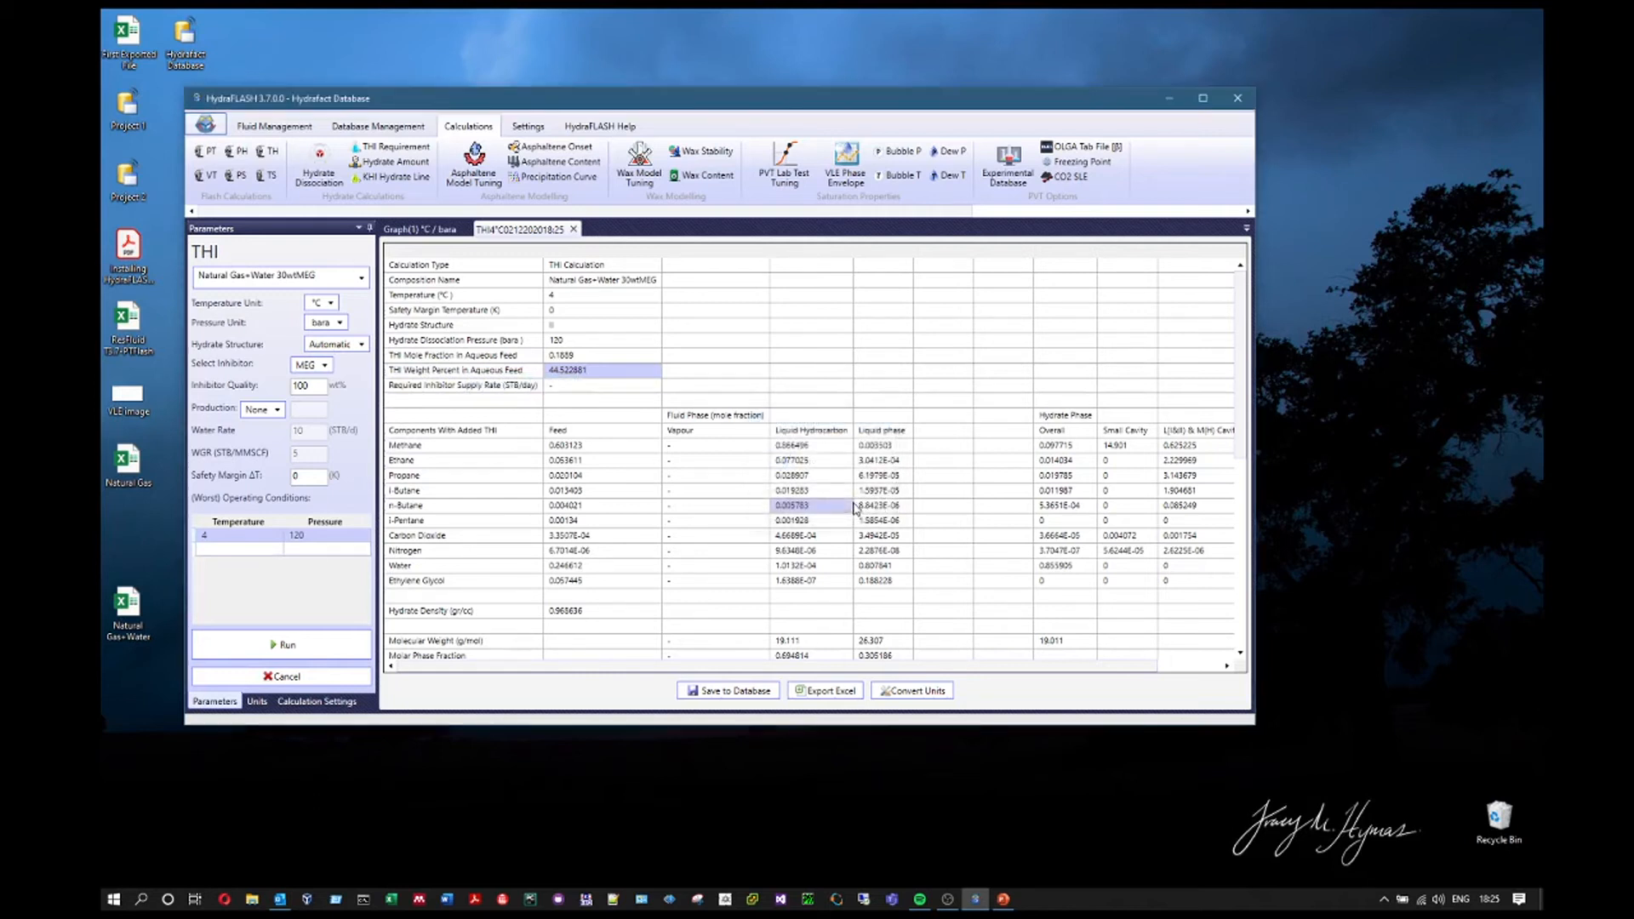
{"action": "right_click", "coordinate": [600, 383]}
{"action": "left_click", "coordinate": [568, 389]}
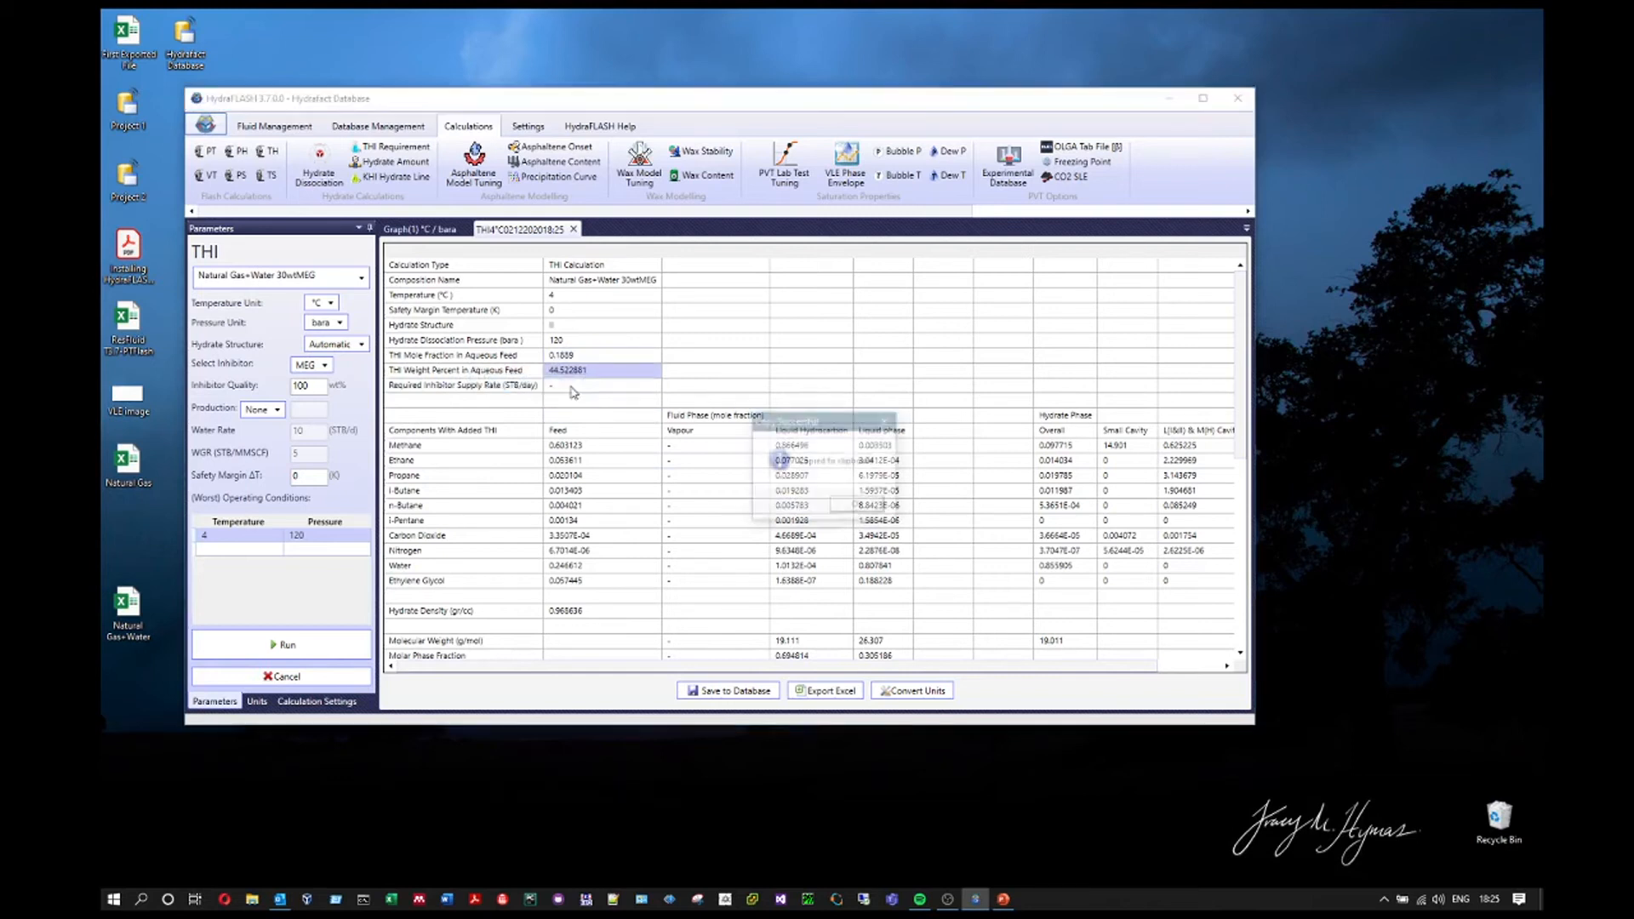
{"action": "left_click", "coordinate": [857, 507]}
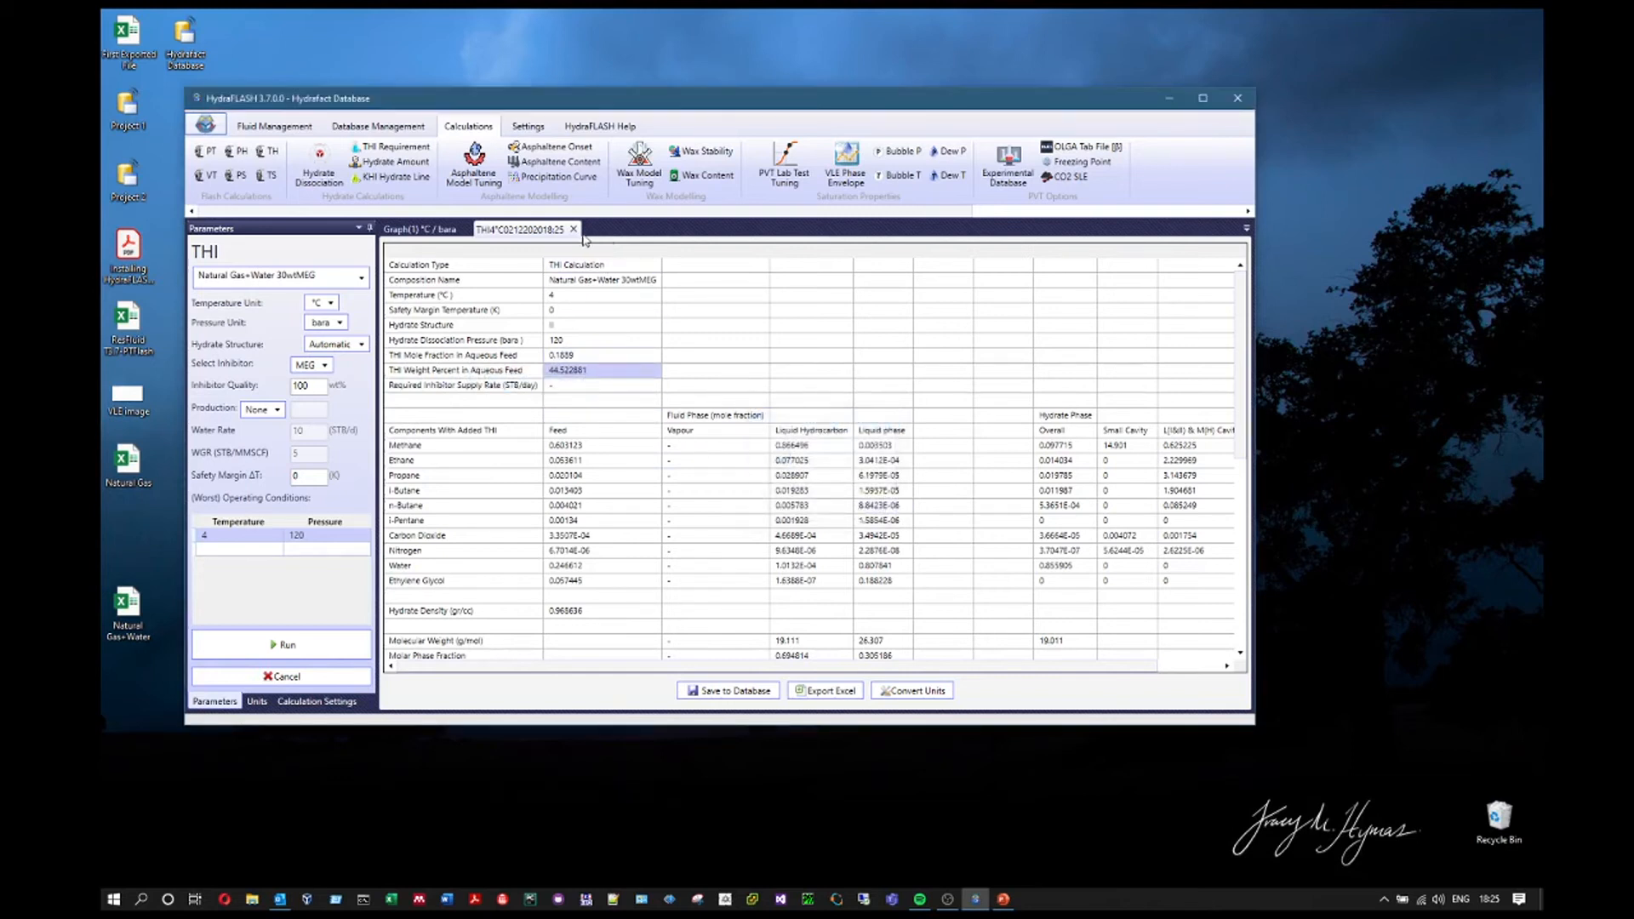
Edit the Natural Gas+Water 30wtMEG fluid and remove water and ethylene glycol from its composition
{"action": "left_click", "coordinate": [274, 126]}
{"action": "left_click", "coordinate": [269, 166]}
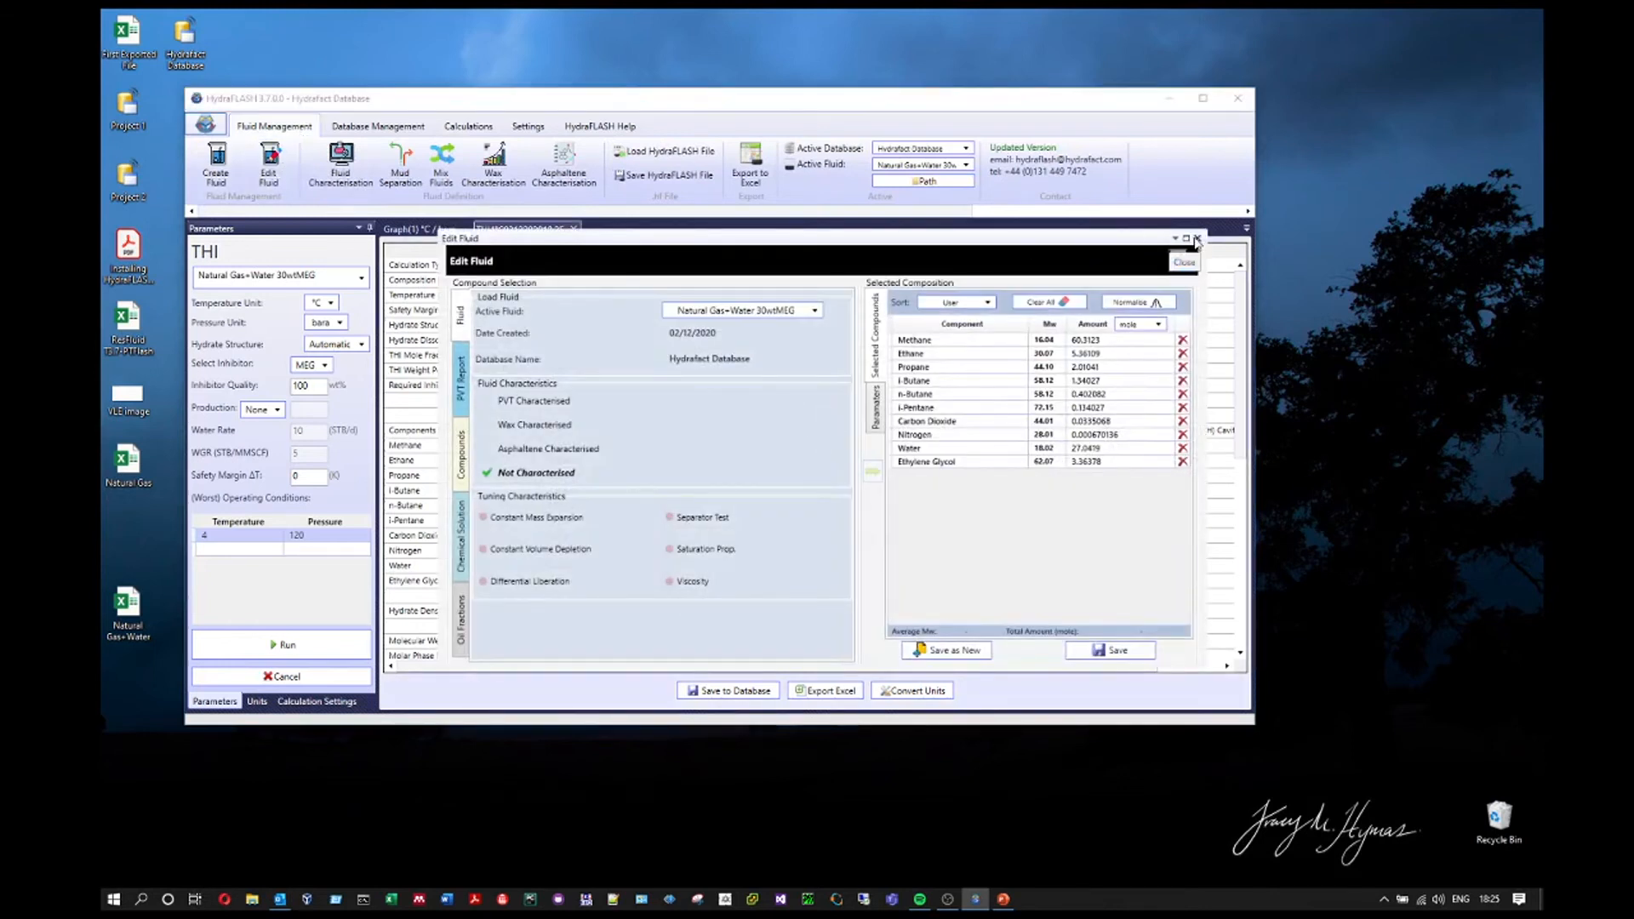
{"action": "left_click", "coordinate": [1182, 449]}
{"action": "left_click", "coordinate": [1182, 449]}
{"action": "mouse_move", "coordinate": [705, 240]}
{"action": "left_mouse_down"}
{"action": "mouse_move", "coordinate": [959, 383]}
{"action": "mouse_move", "coordinate": [703, 272]}
{"action": "left_mouse_up"}
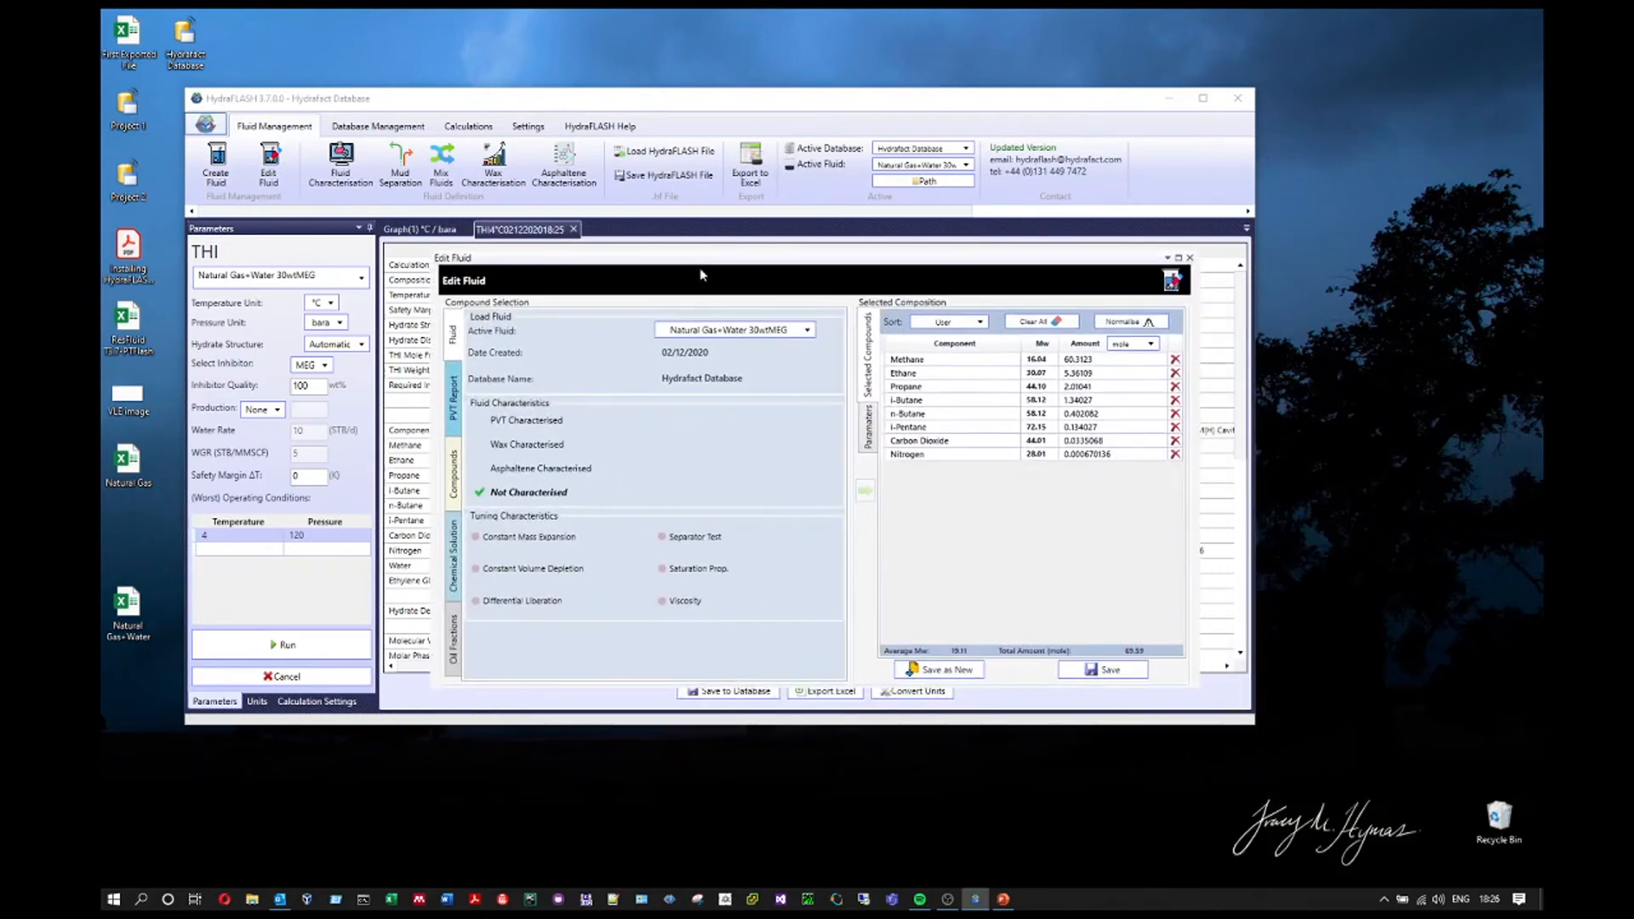
Add water and ethylene glycol as components of the chemical solution
{"action": "left_click", "coordinate": [460, 551]}
{"action": "double_click", "coordinate": [521, 532]}
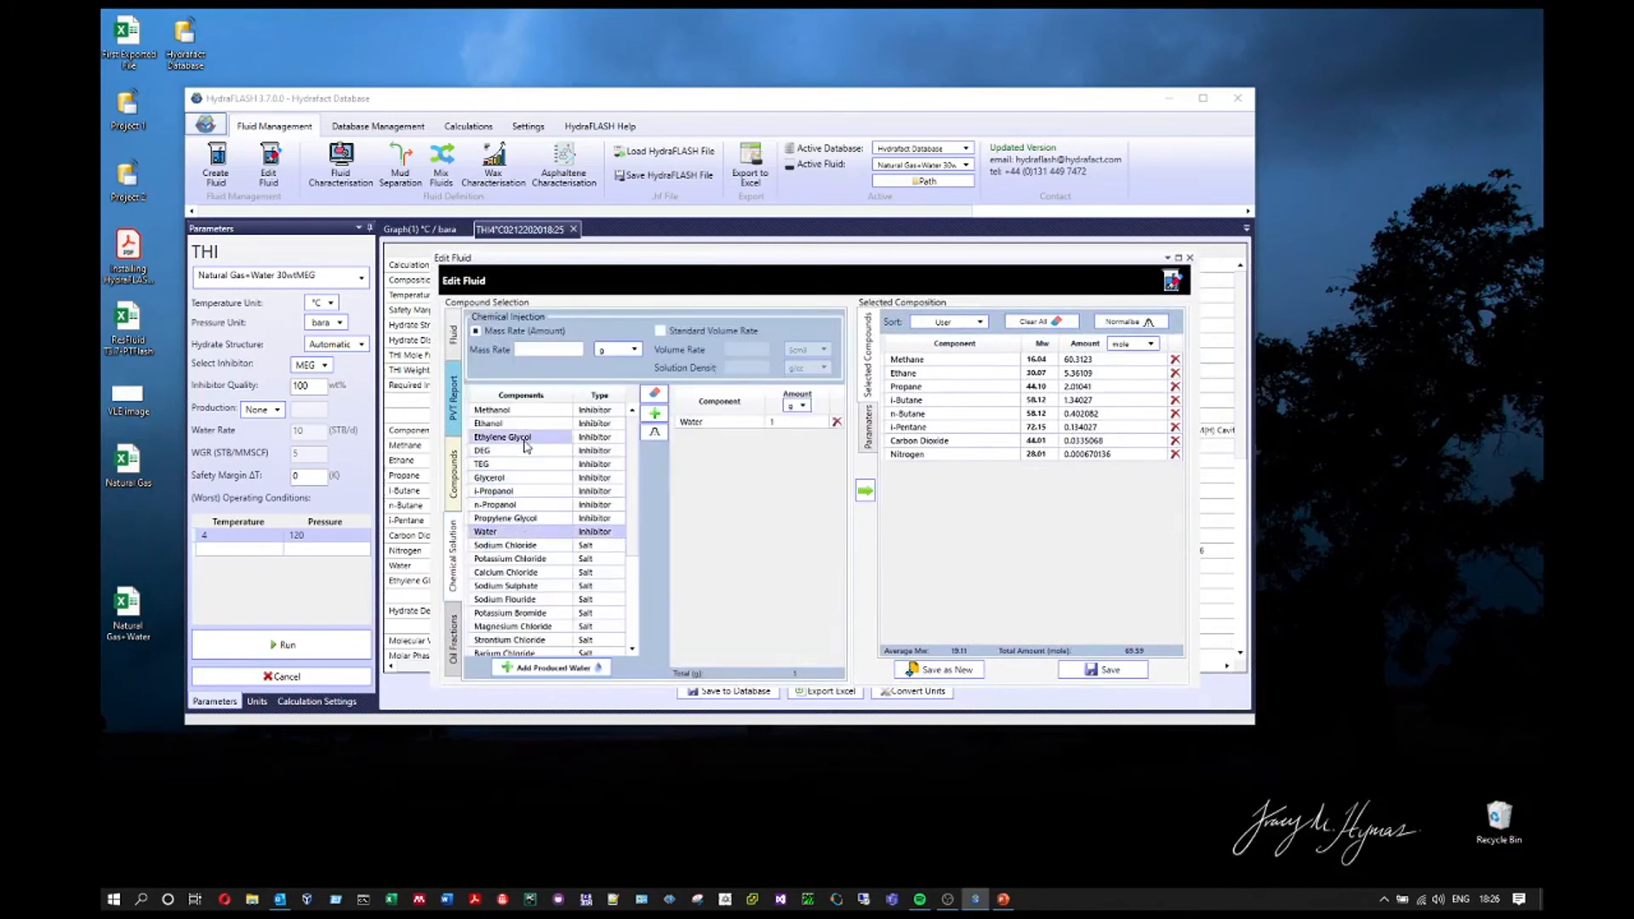
{"action": "double_click", "coordinate": [556, 438]}
Try to paste the copied weight percent as the ethylene glycol amount in the chemical solution
{"action": "left_click", "coordinate": [798, 434]}
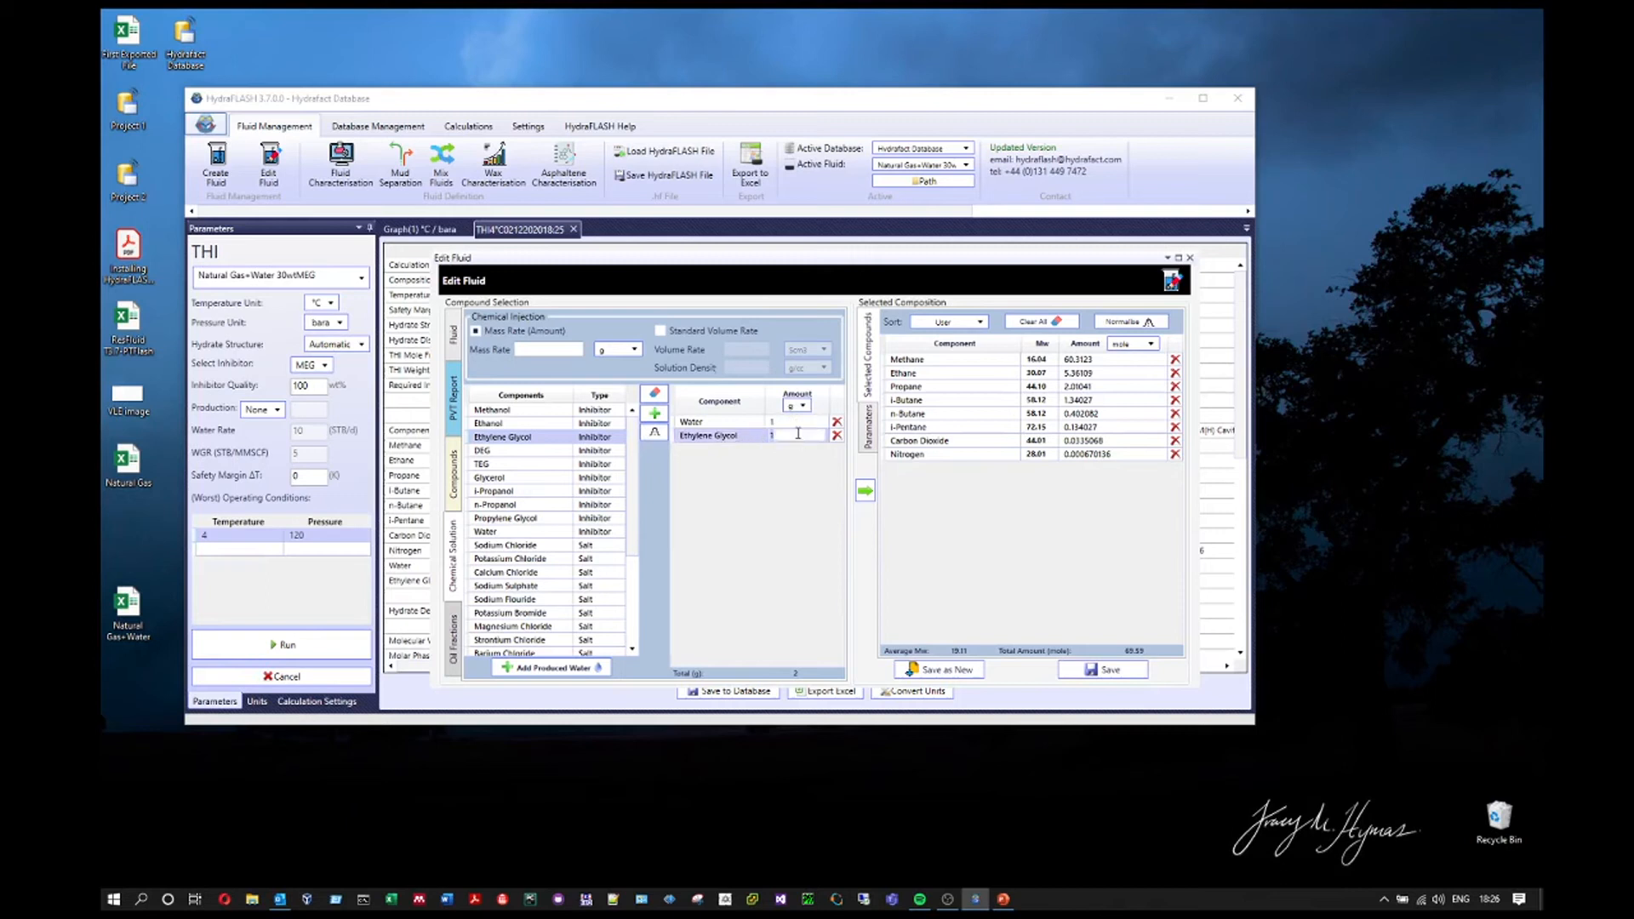
{"action": "right_click", "coordinate": [786, 437]}
{"action": "left_click", "coordinate": [726, 486]}
{"action": "right_click", "coordinate": [779, 437]}
{"action": "left_click", "coordinate": [739, 439]}
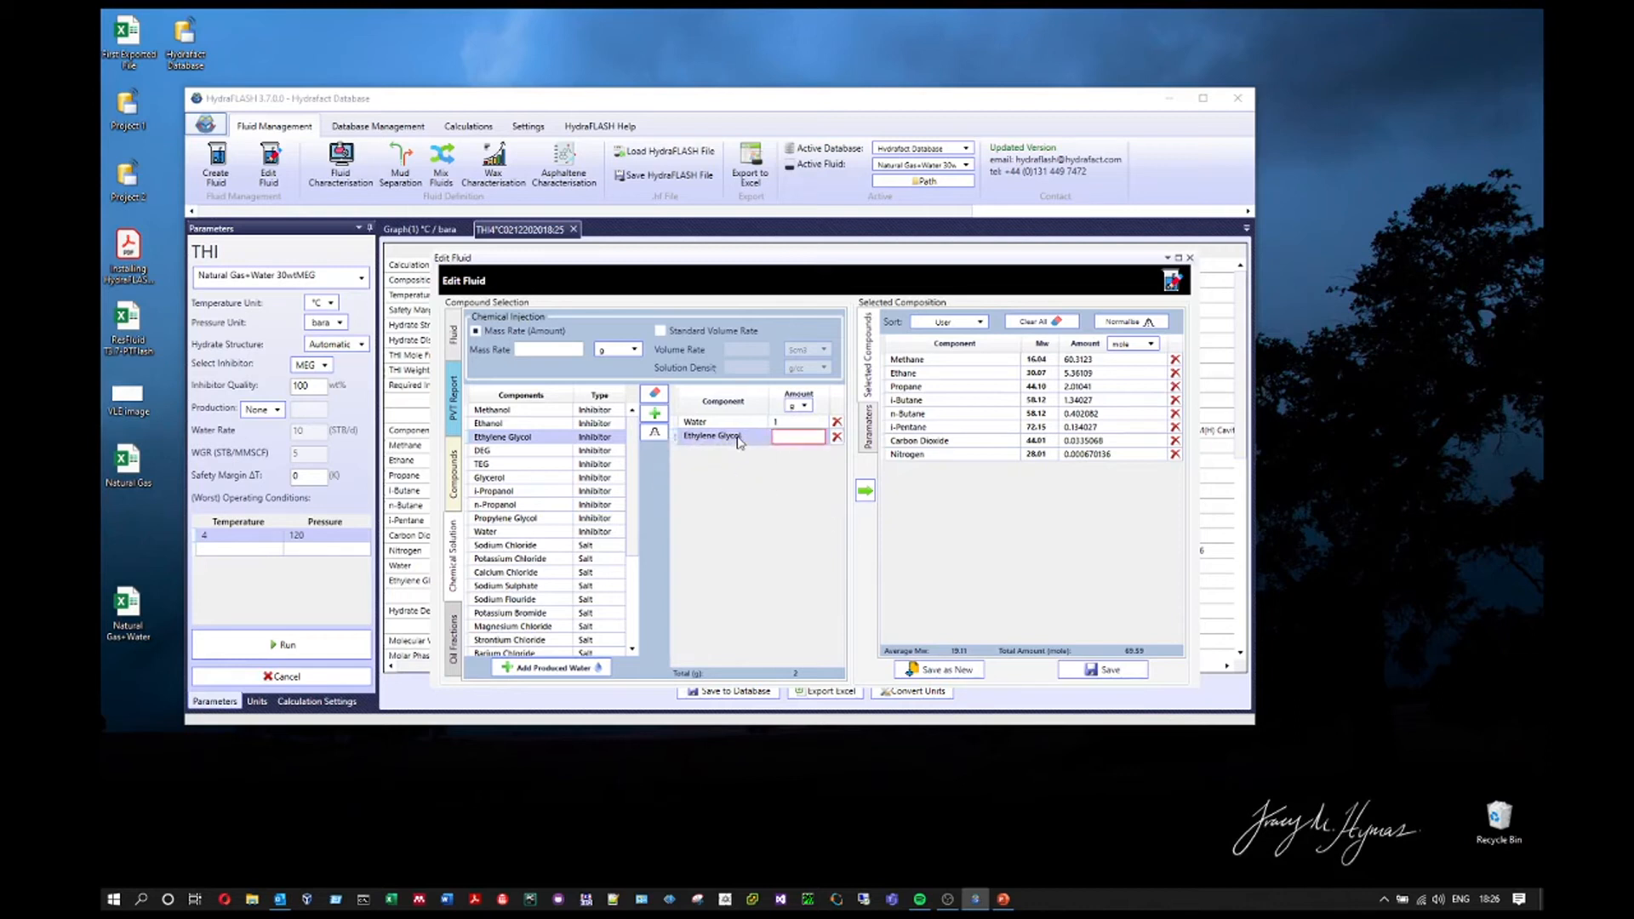
{"action": "left_click", "coordinate": [732, 441]}
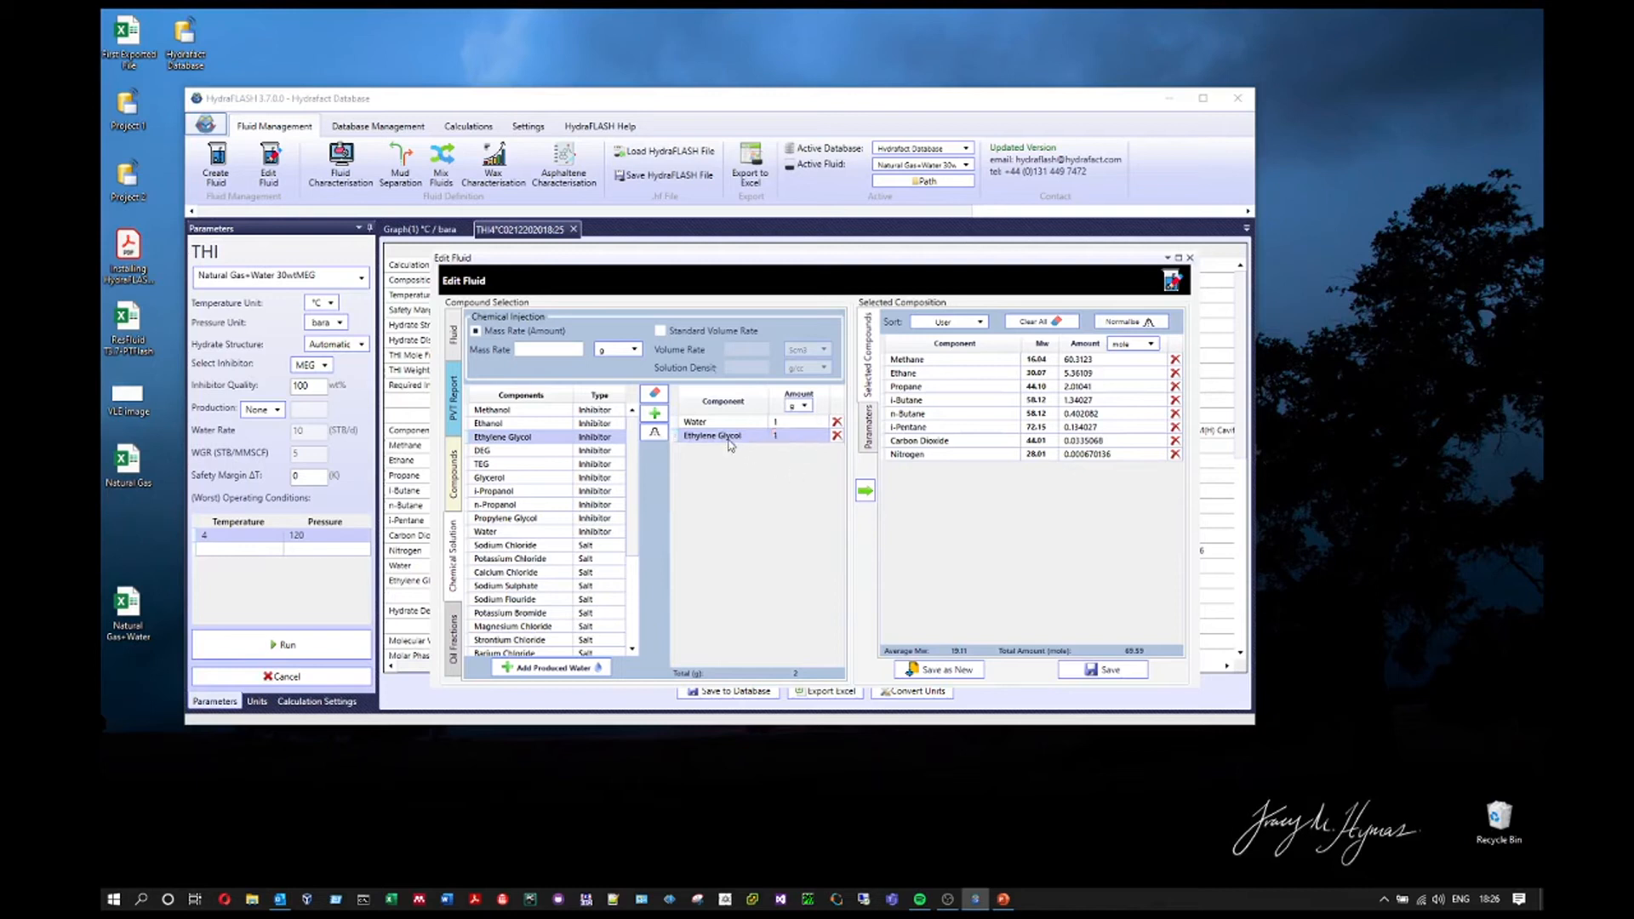
{"action": "right_click", "coordinate": [784, 438]}
{"action": "left_click", "coordinate": [731, 448]}
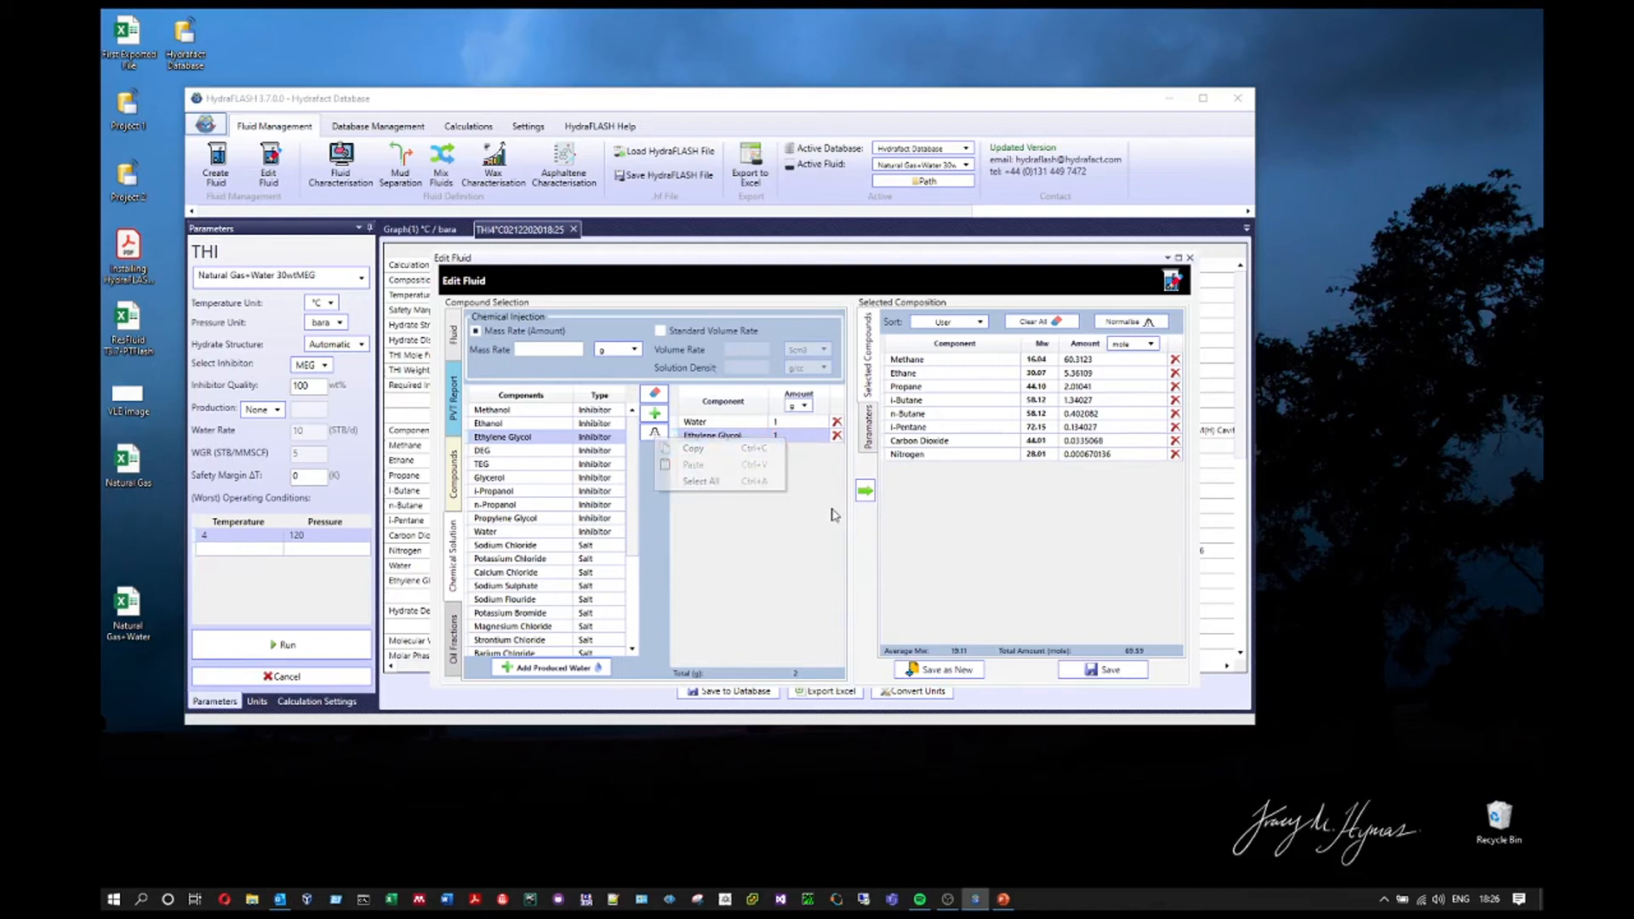
Uncover the THI results beside the fluid editor and set the ethylene glycol amount to 44.5229 g
{"action": "left_click_drag", "start_coordinate": [621, 255], "coordinate": [813, 229]}
{"action": "left_click", "coordinate": [998, 409]}
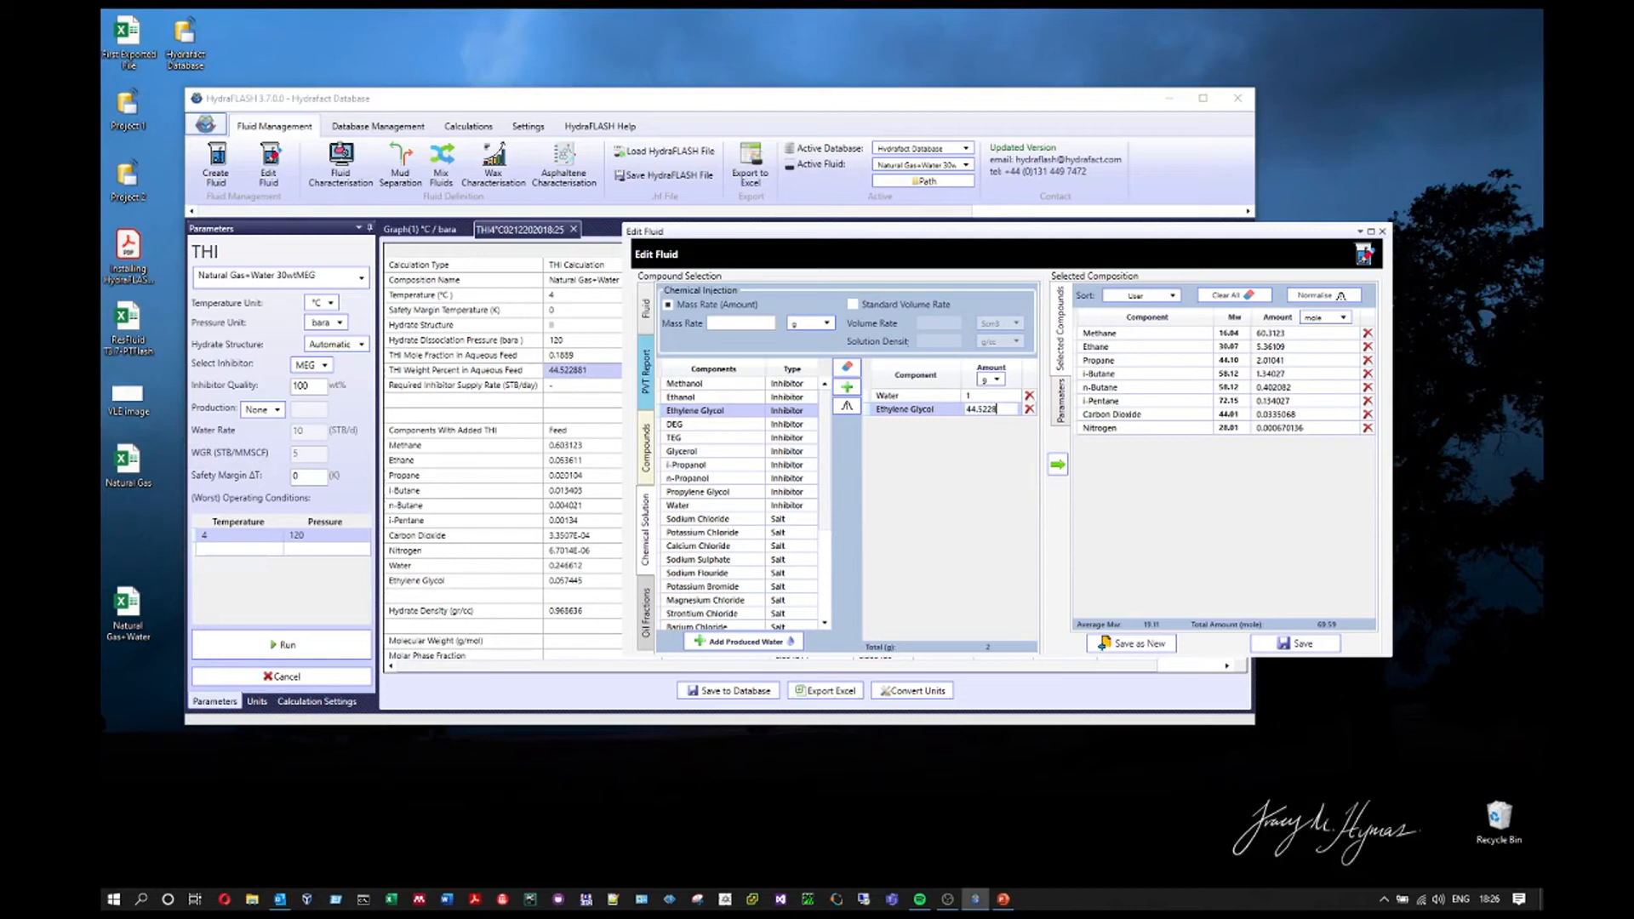
{"action": "left_click", "coordinate": [997, 397]}
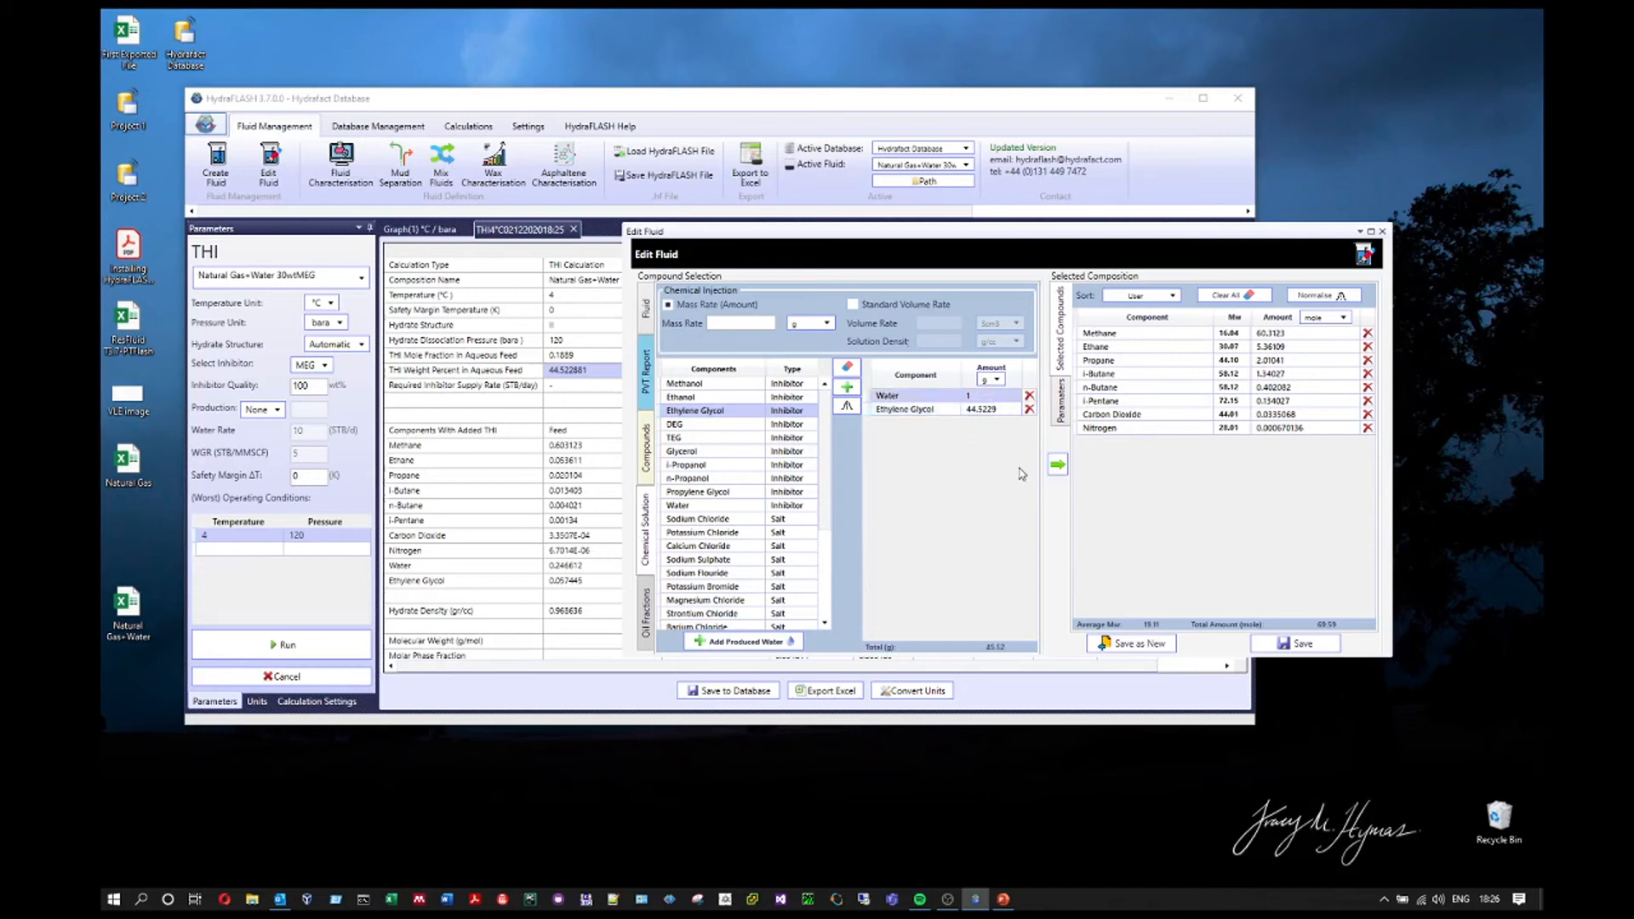
{"action": "left_click", "coordinate": [991, 396]}
{"action": "key", "text": "Return"}
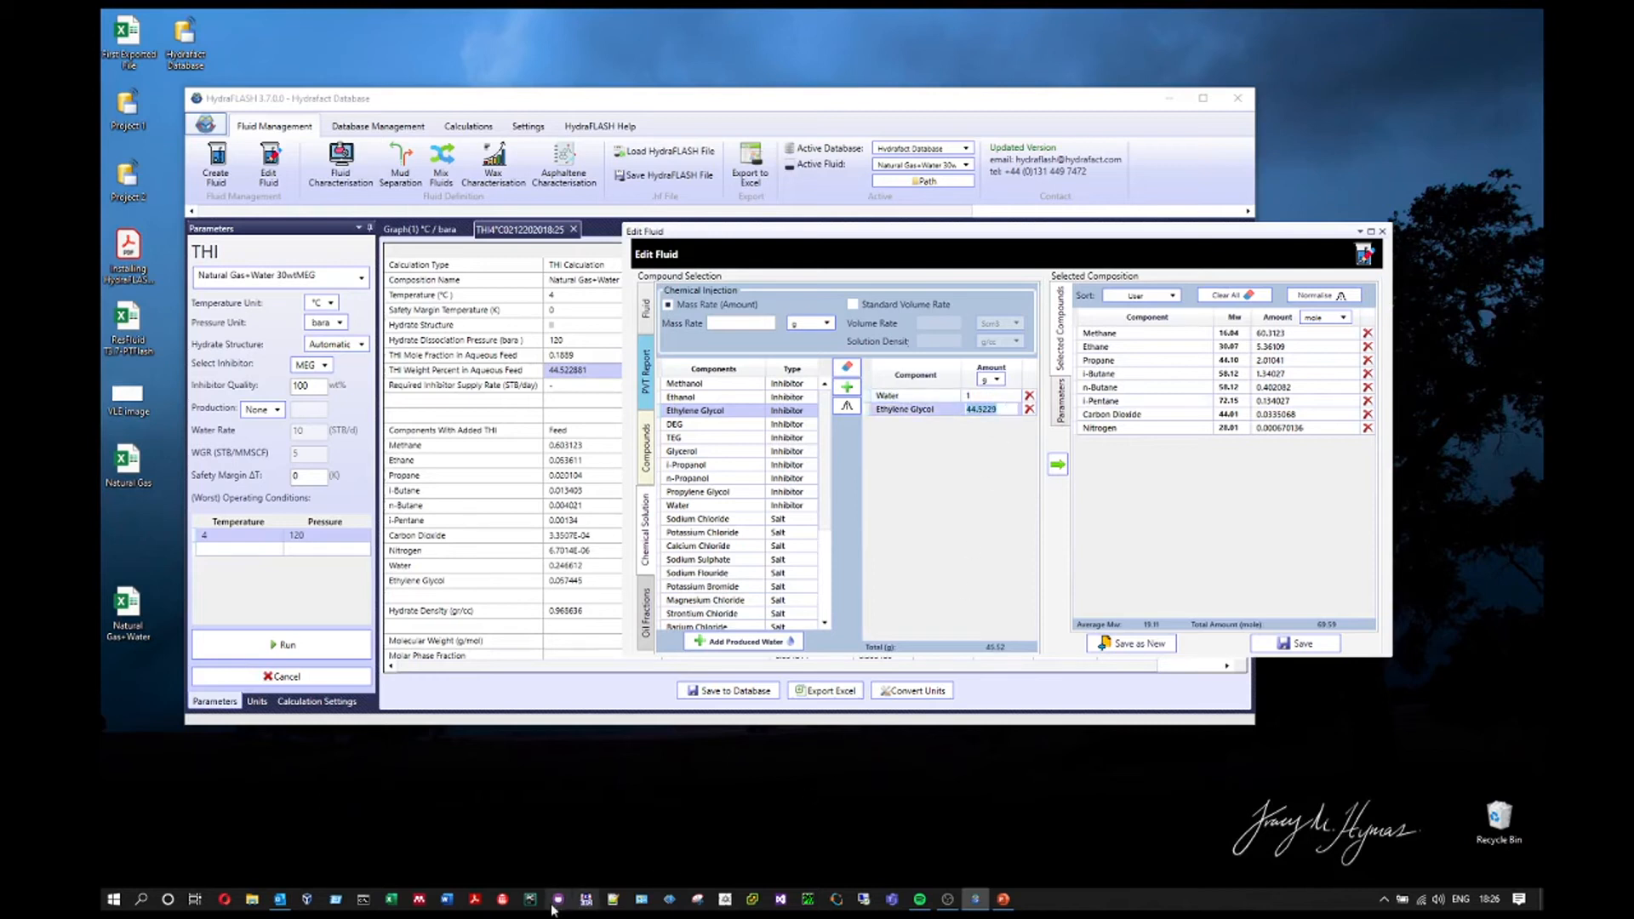
In a blank Excel workbook, calculate =100-44.5229 in cell I10 and copy the result
{"action": "left_click", "coordinate": [391, 899]}
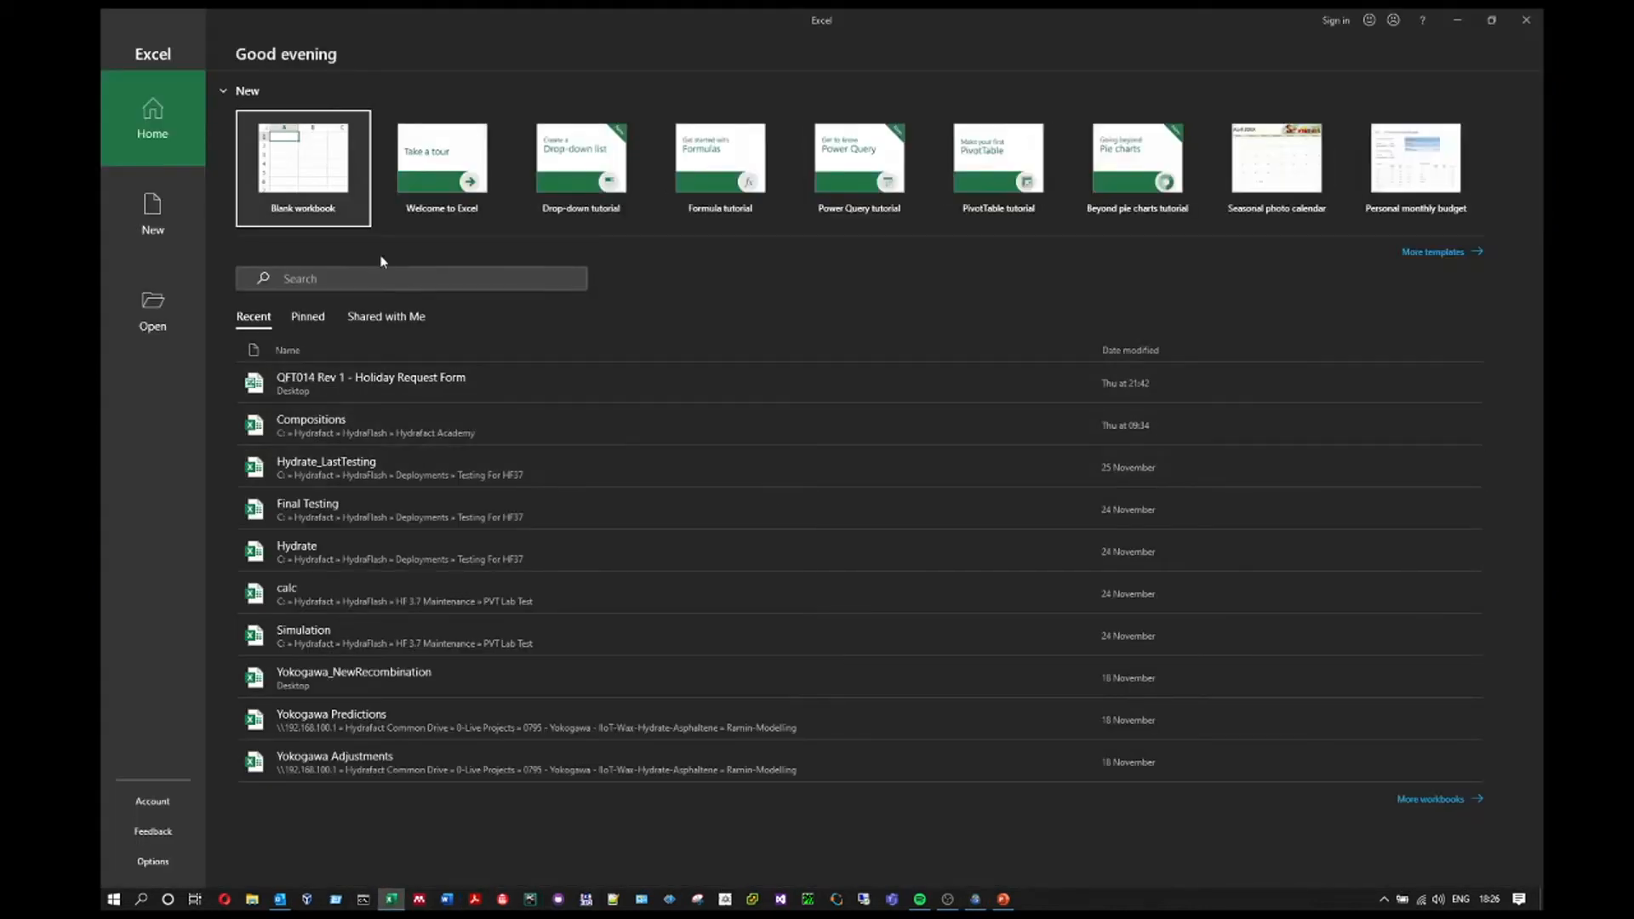
{"action": "left_click", "coordinate": [321, 173]}
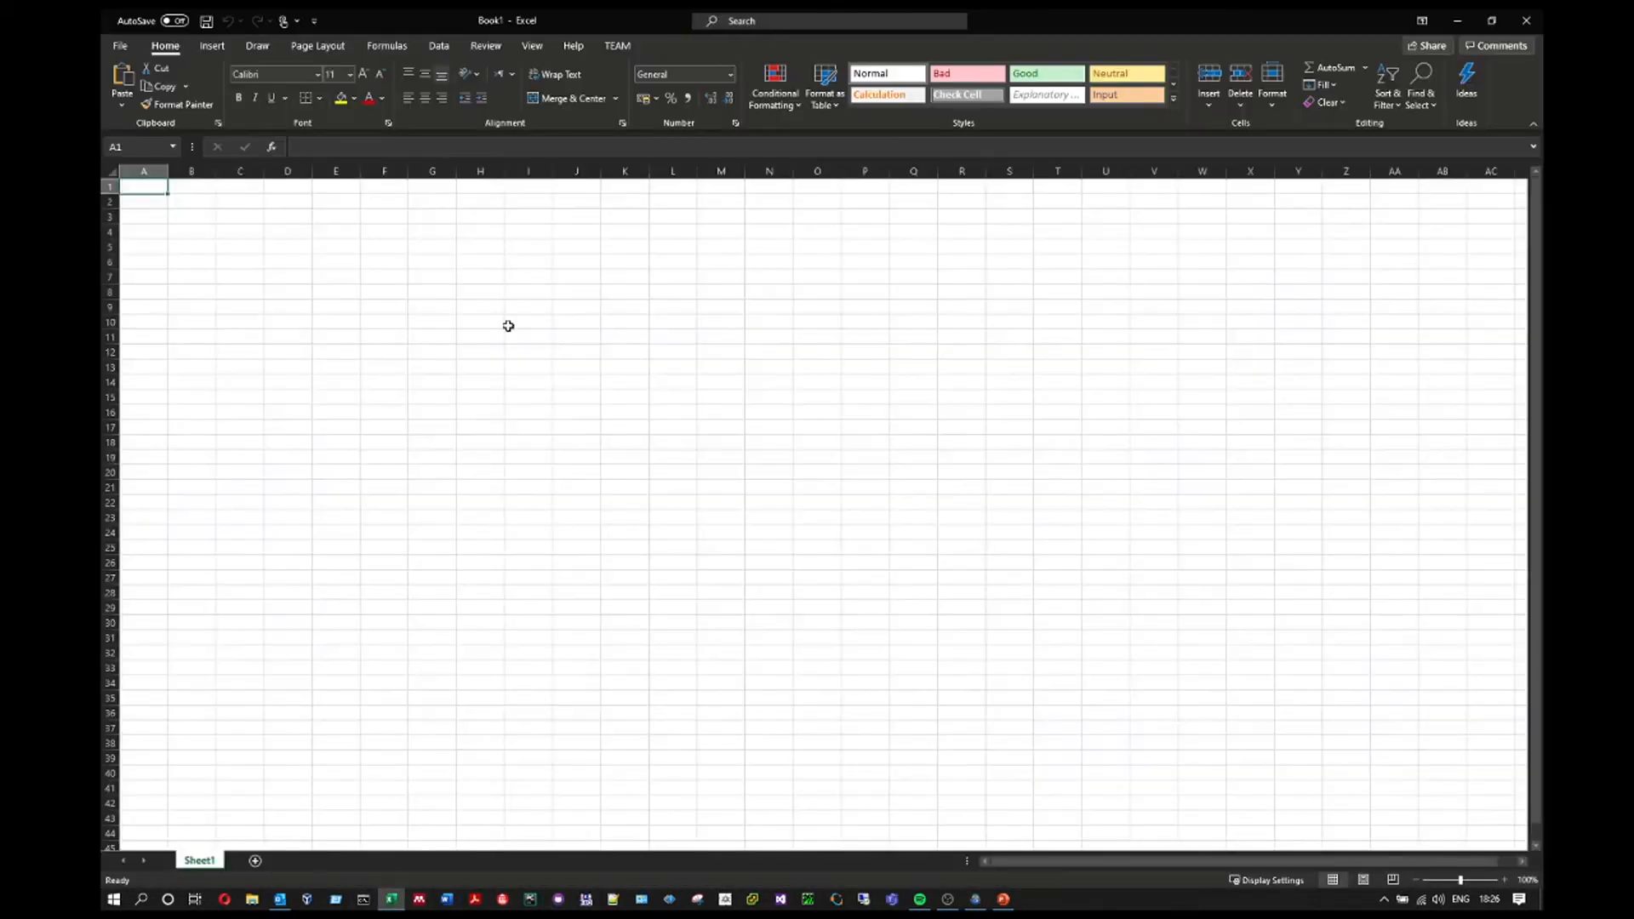
{"action": "left_click", "coordinate": [508, 324]}
{"action": "type", "text": "=100-44.5229"}
{"action": "key", "text": "Return"}
{"action": "left_click", "coordinate": [531, 324]}
{"action": "key", "text": "ctrl+c"}
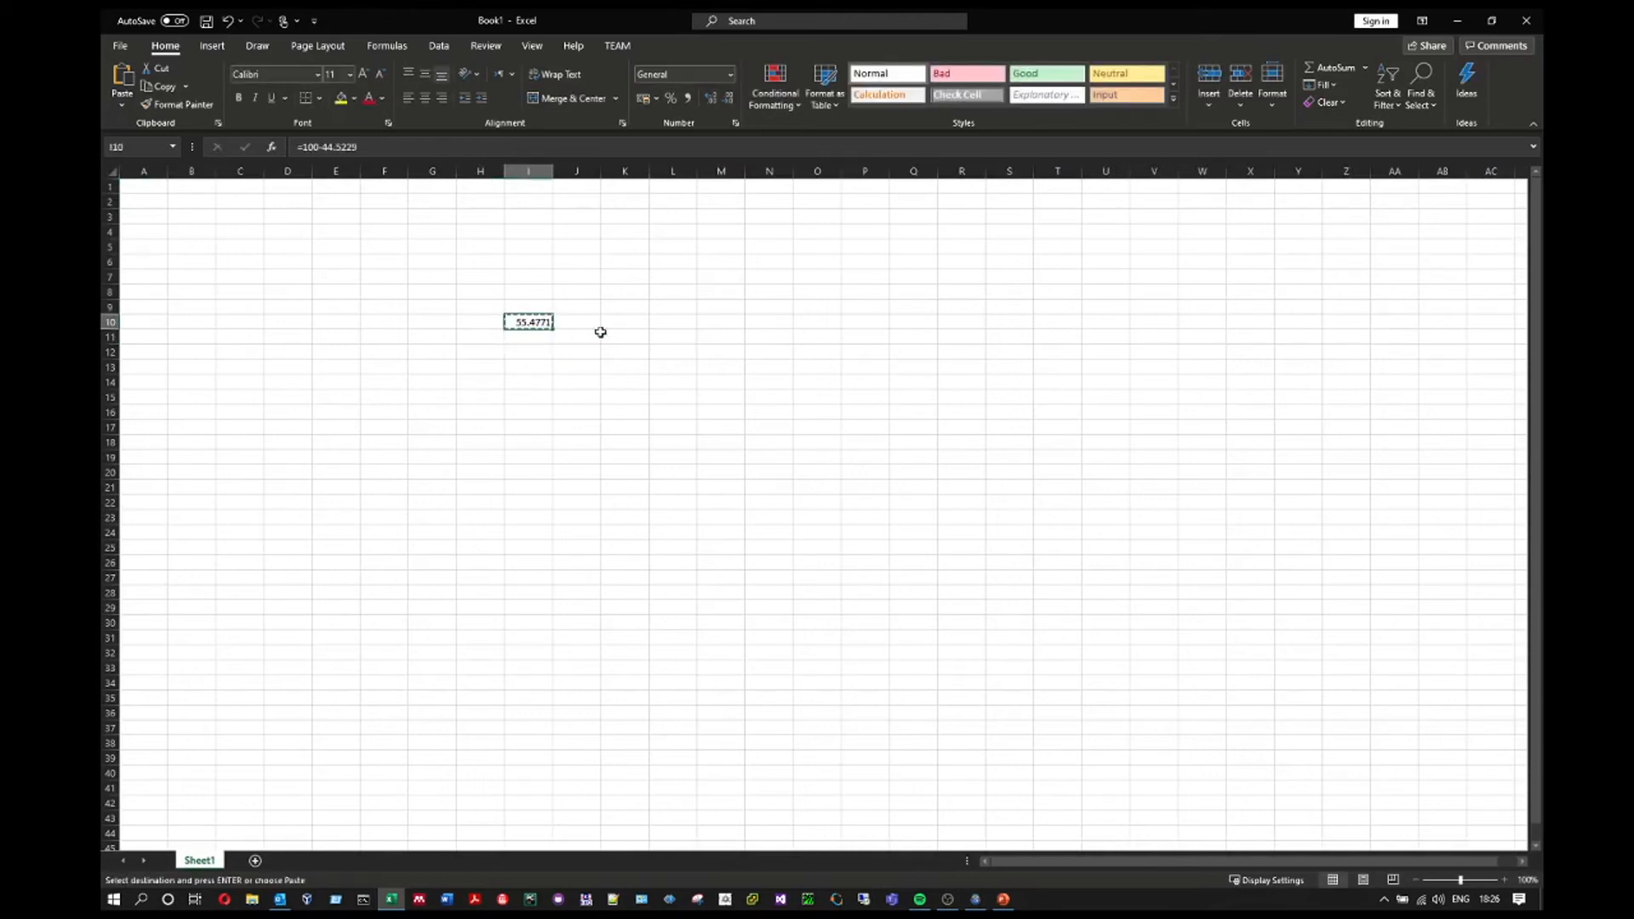
Return to the HydraFLASH fluid editor and set the water amount in the chemical solution to 55.4771 g
{"action": "left_click", "coordinate": [1457, 20]}
{"action": "left_click", "coordinate": [980, 395]}
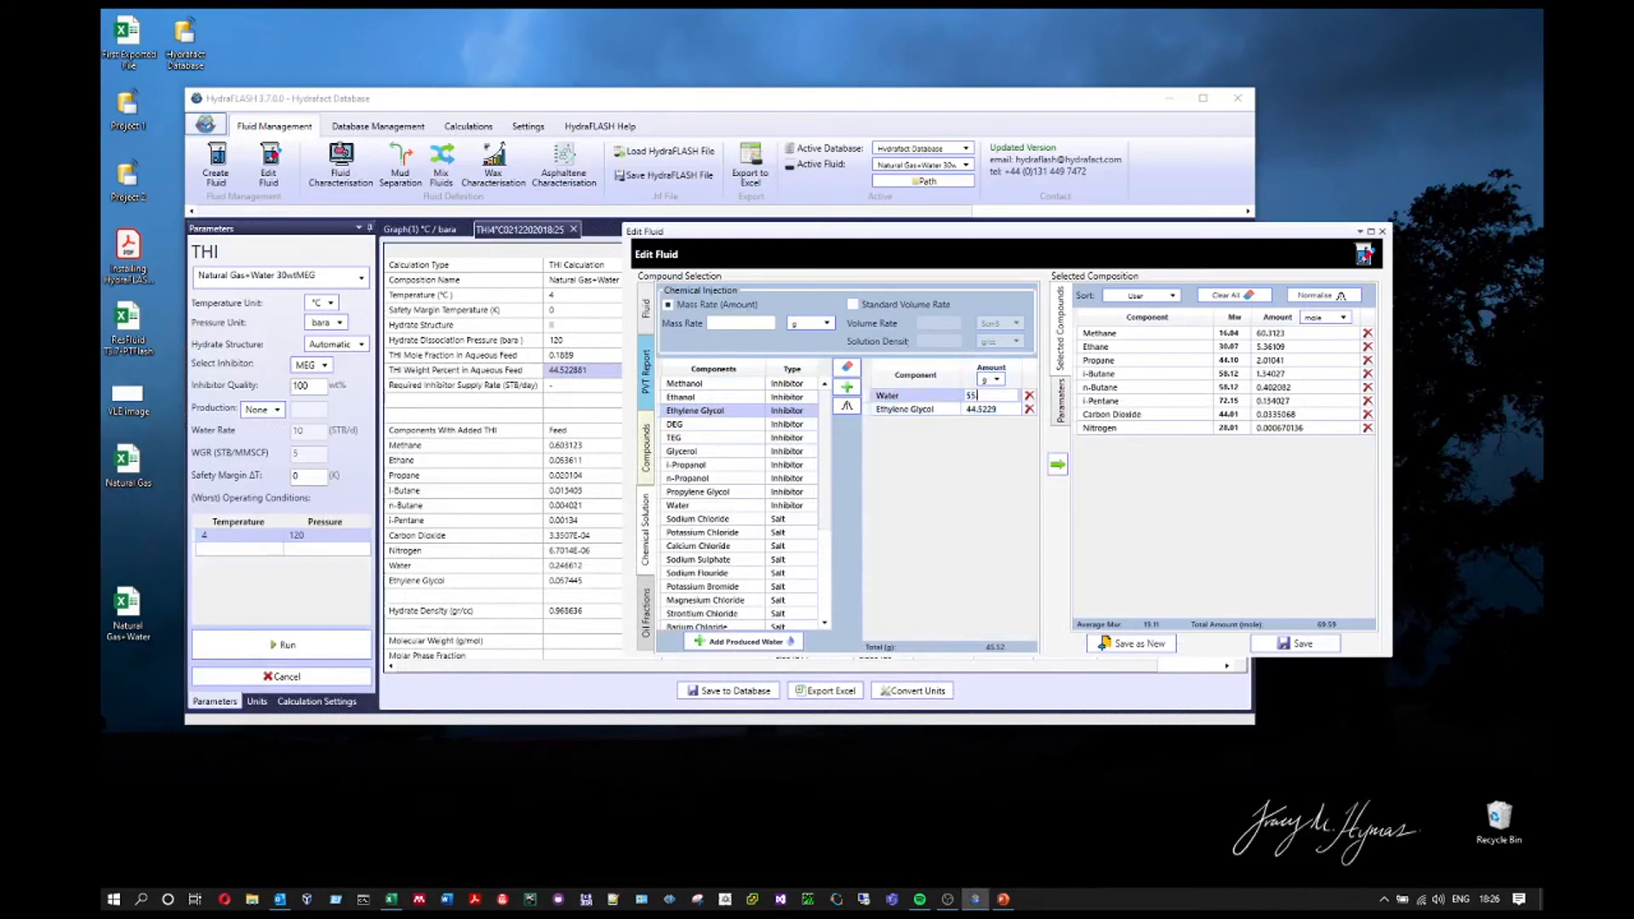
{"action": "left_click", "coordinate": [388, 899]}
{"action": "left_click", "coordinate": [387, 900]}
{"action": "key", "text": "Return"}
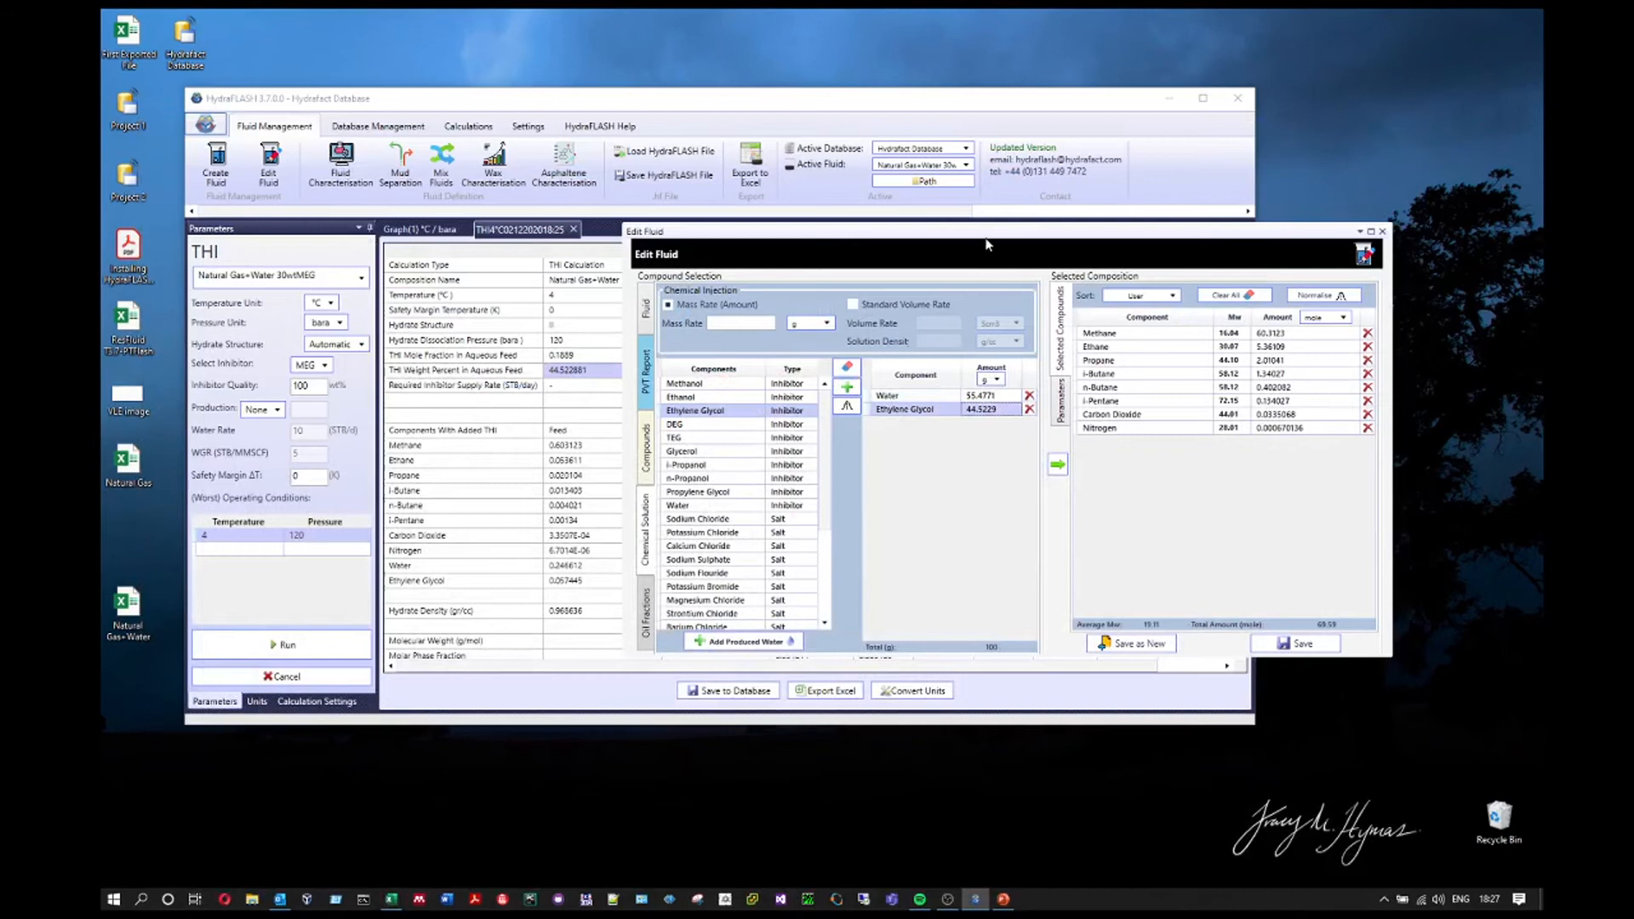
Set the chemical injection mass rate to 1 kg and add the solution to the selected composition
{"action": "left_click_drag", "start_coordinate": [987, 245], "coordinate": [839, 252]}
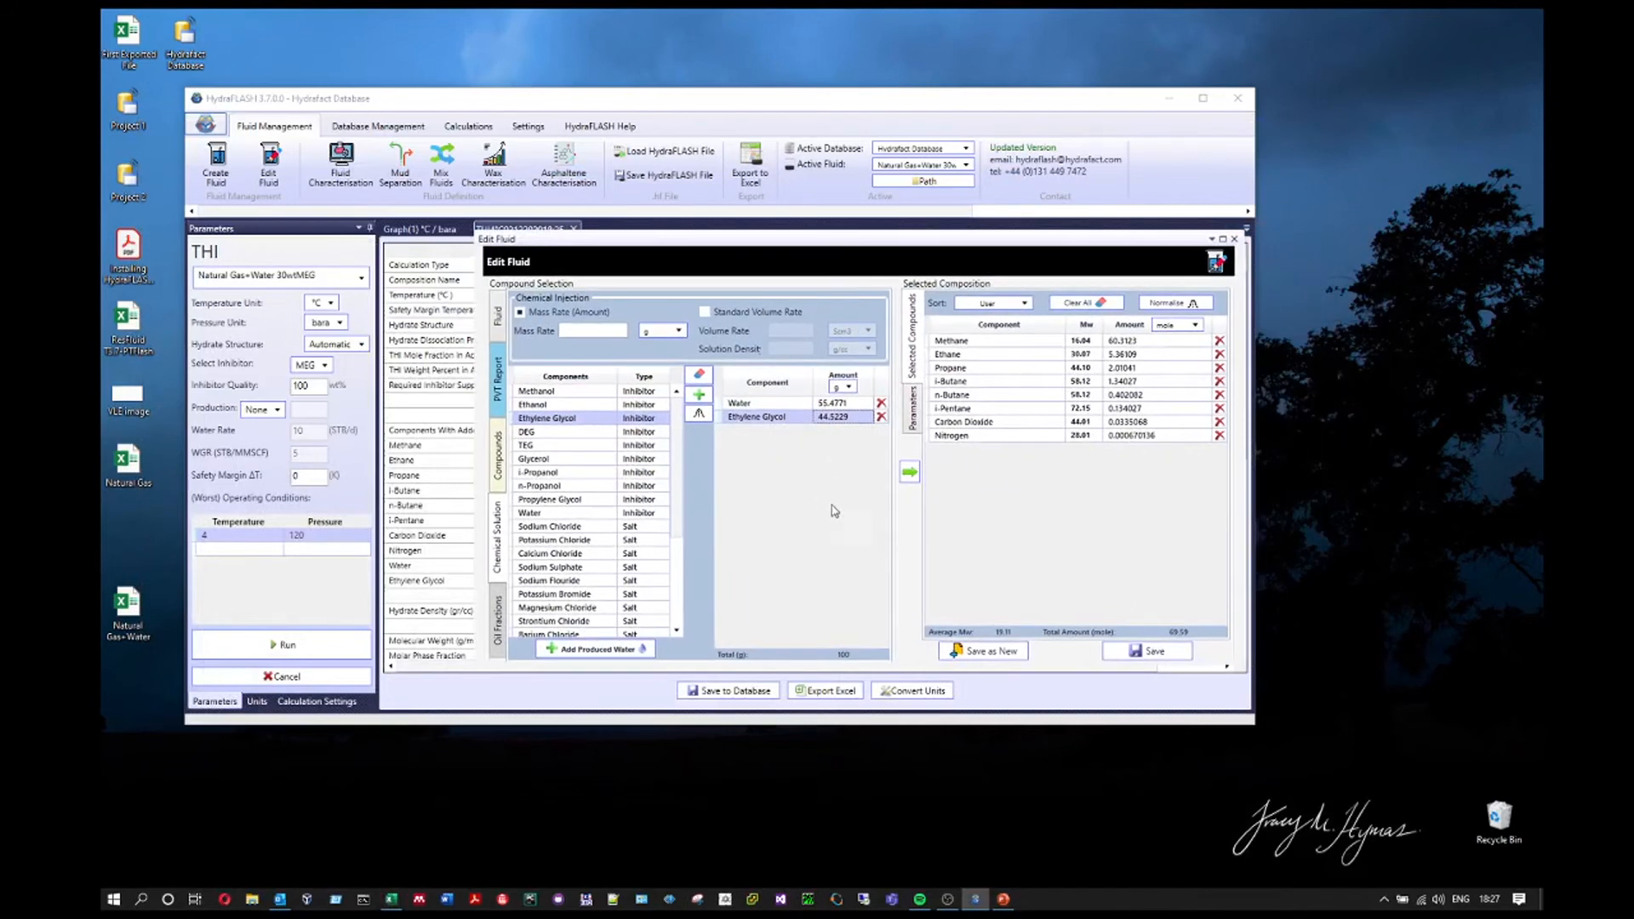
{"action": "left_click", "coordinate": [674, 331]}
{"action": "left_click", "coordinate": [655, 352]}
{"action": "type", "text": "1"}
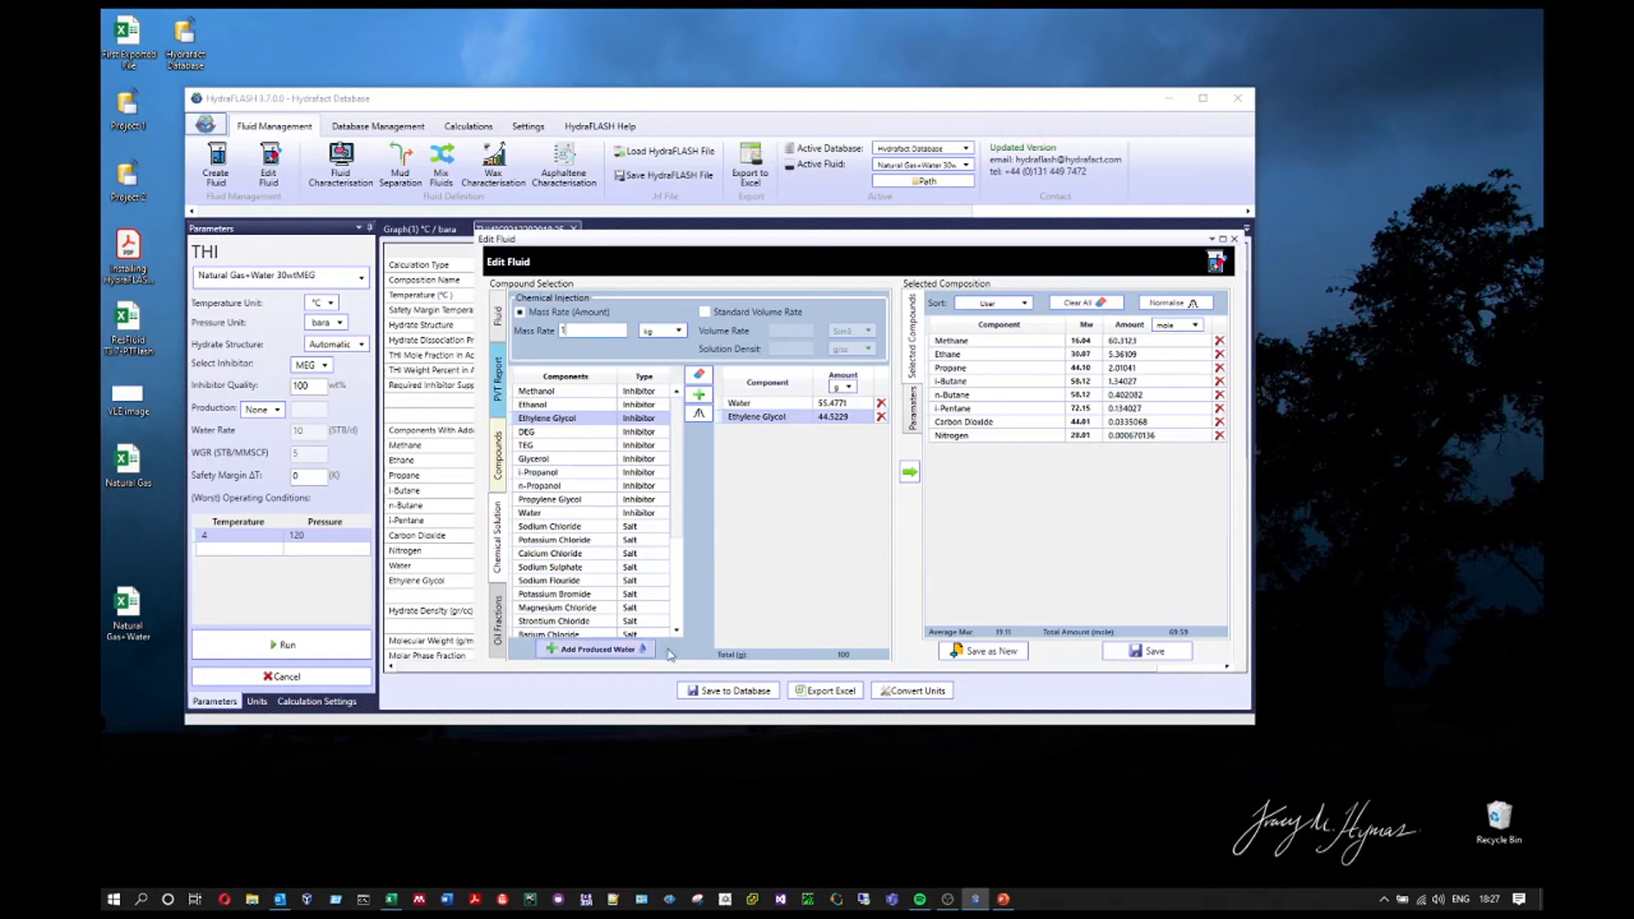
{"action": "left_click", "coordinate": [908, 471]}
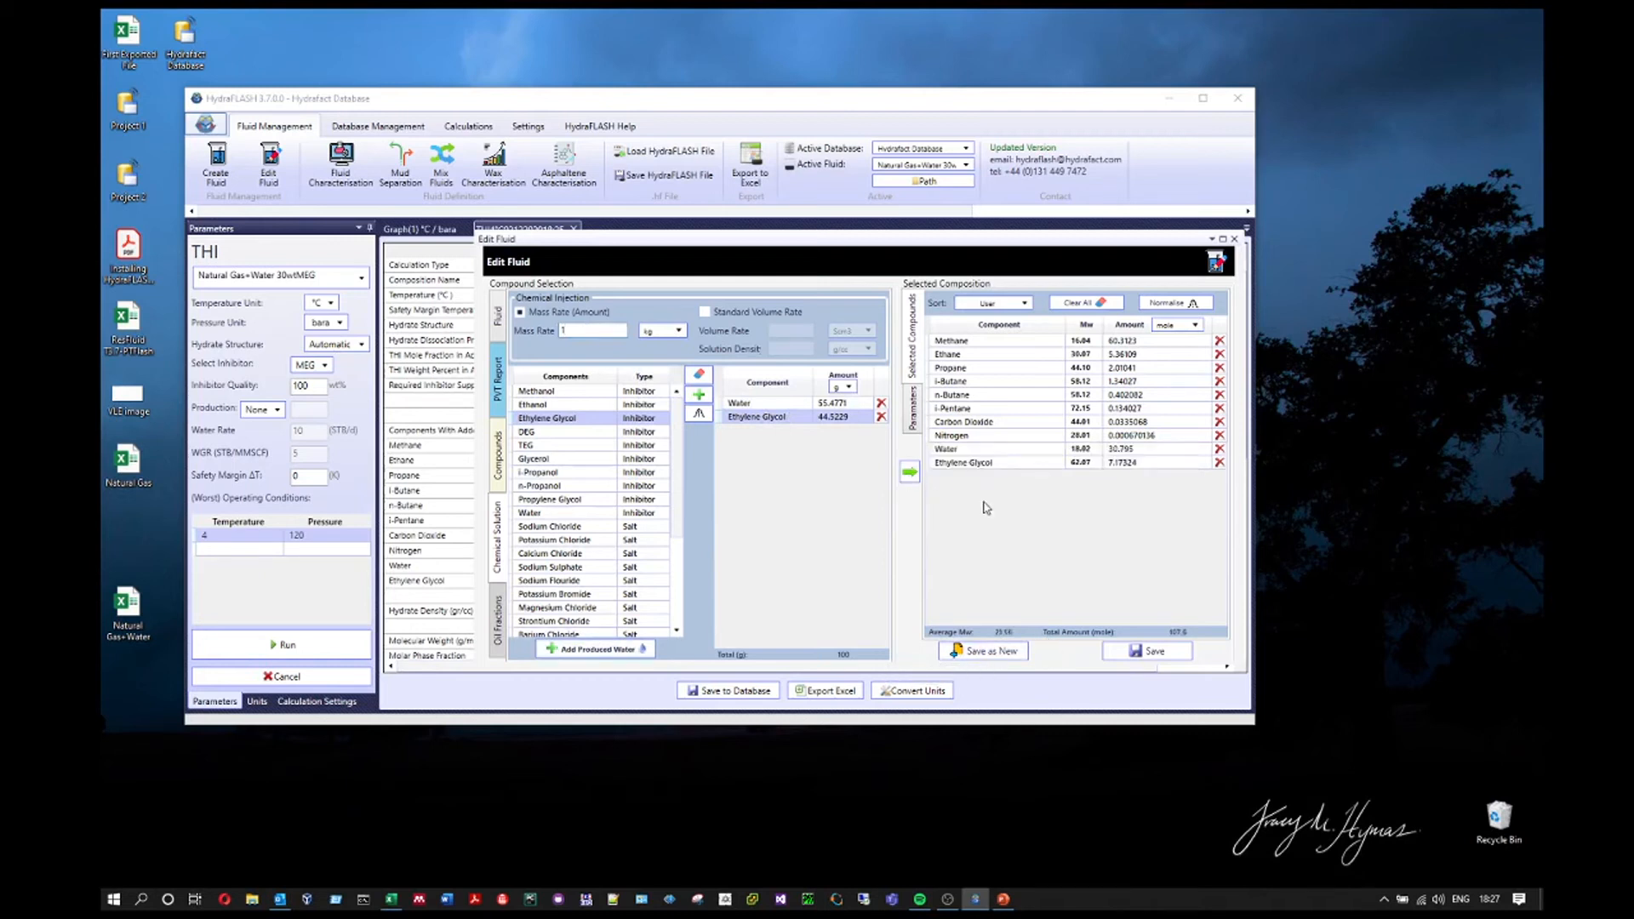
Name the fluid Natural Gas+Water AdjustedwtMEG and save it as a new fluid, declining to create another
{"action": "left_click", "coordinate": [498, 316]}
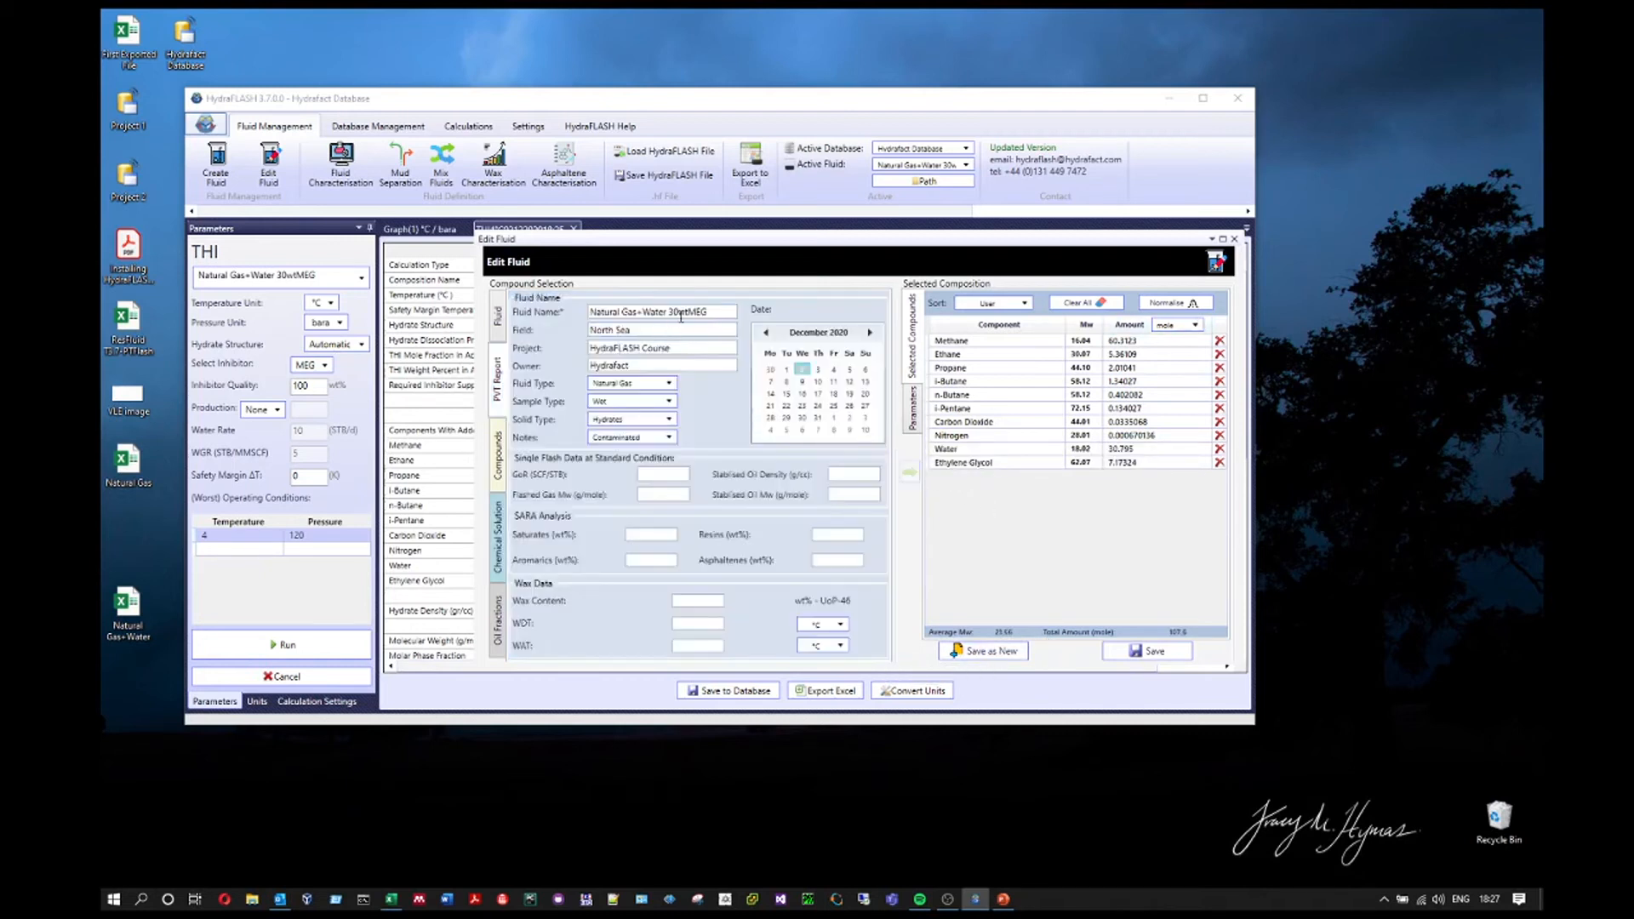
{"action": "key", "text": "BackSpace"}
{"action": "key", "text": "BackSpace"}
{"action": "type", "text": "Adjusted"}
{"action": "left_click", "coordinate": [997, 652]}
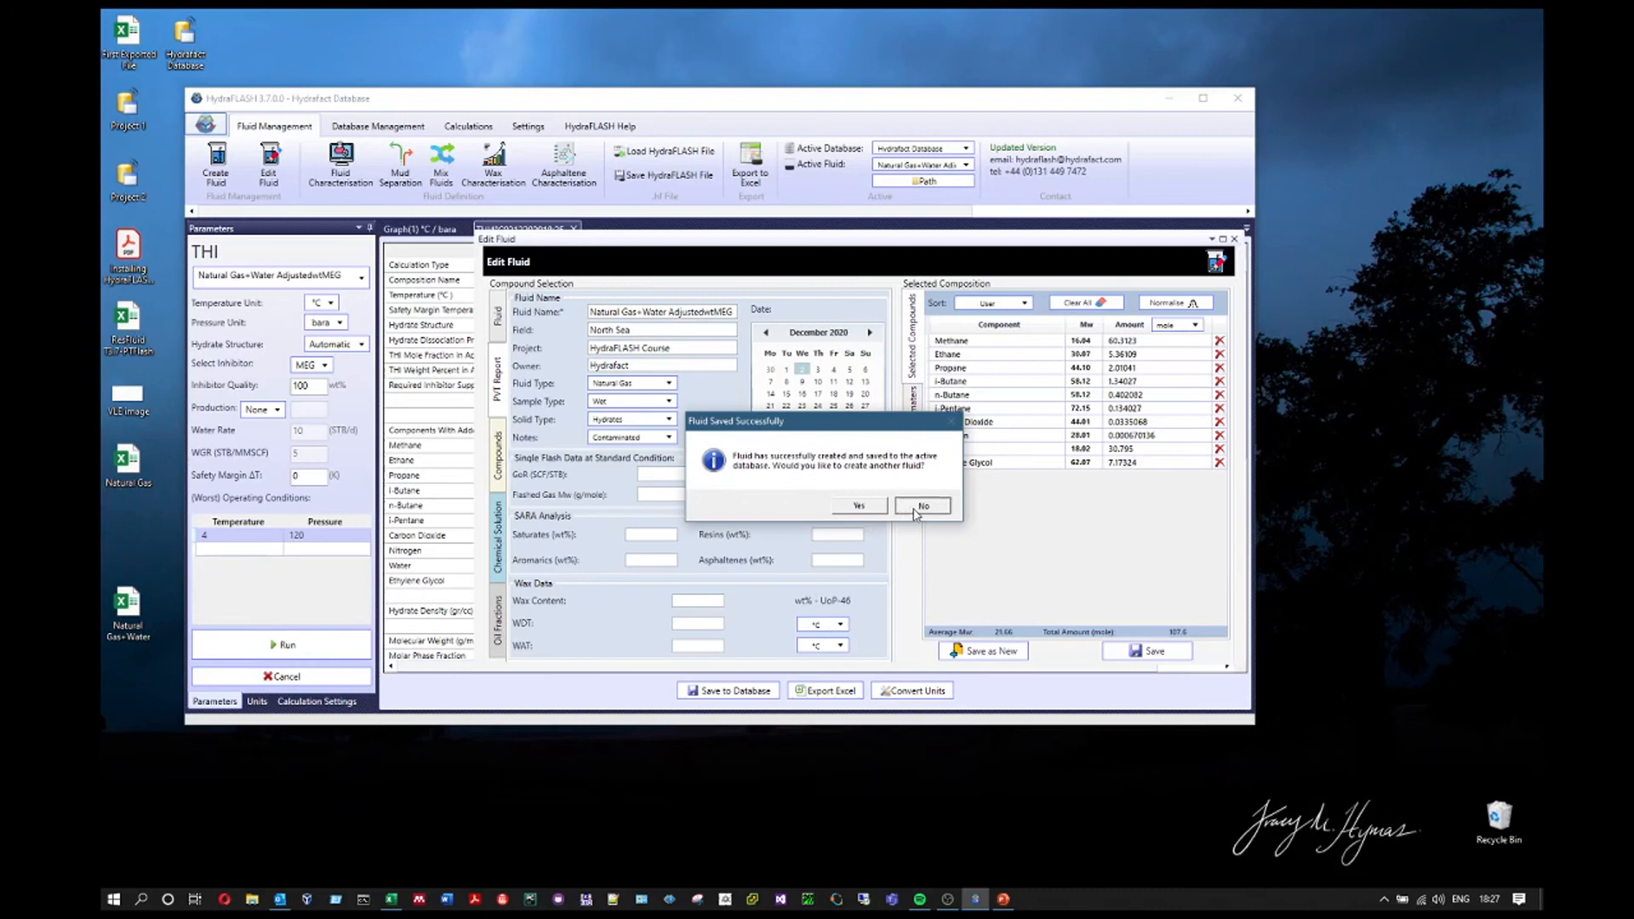
{"action": "left_click", "coordinate": [922, 506]}
Set up a hydrate dissociation calculation for the adjusted MEG fluid as a line range, with the hydrate graph displayed
{"action": "left_click", "coordinate": [401, 229]}
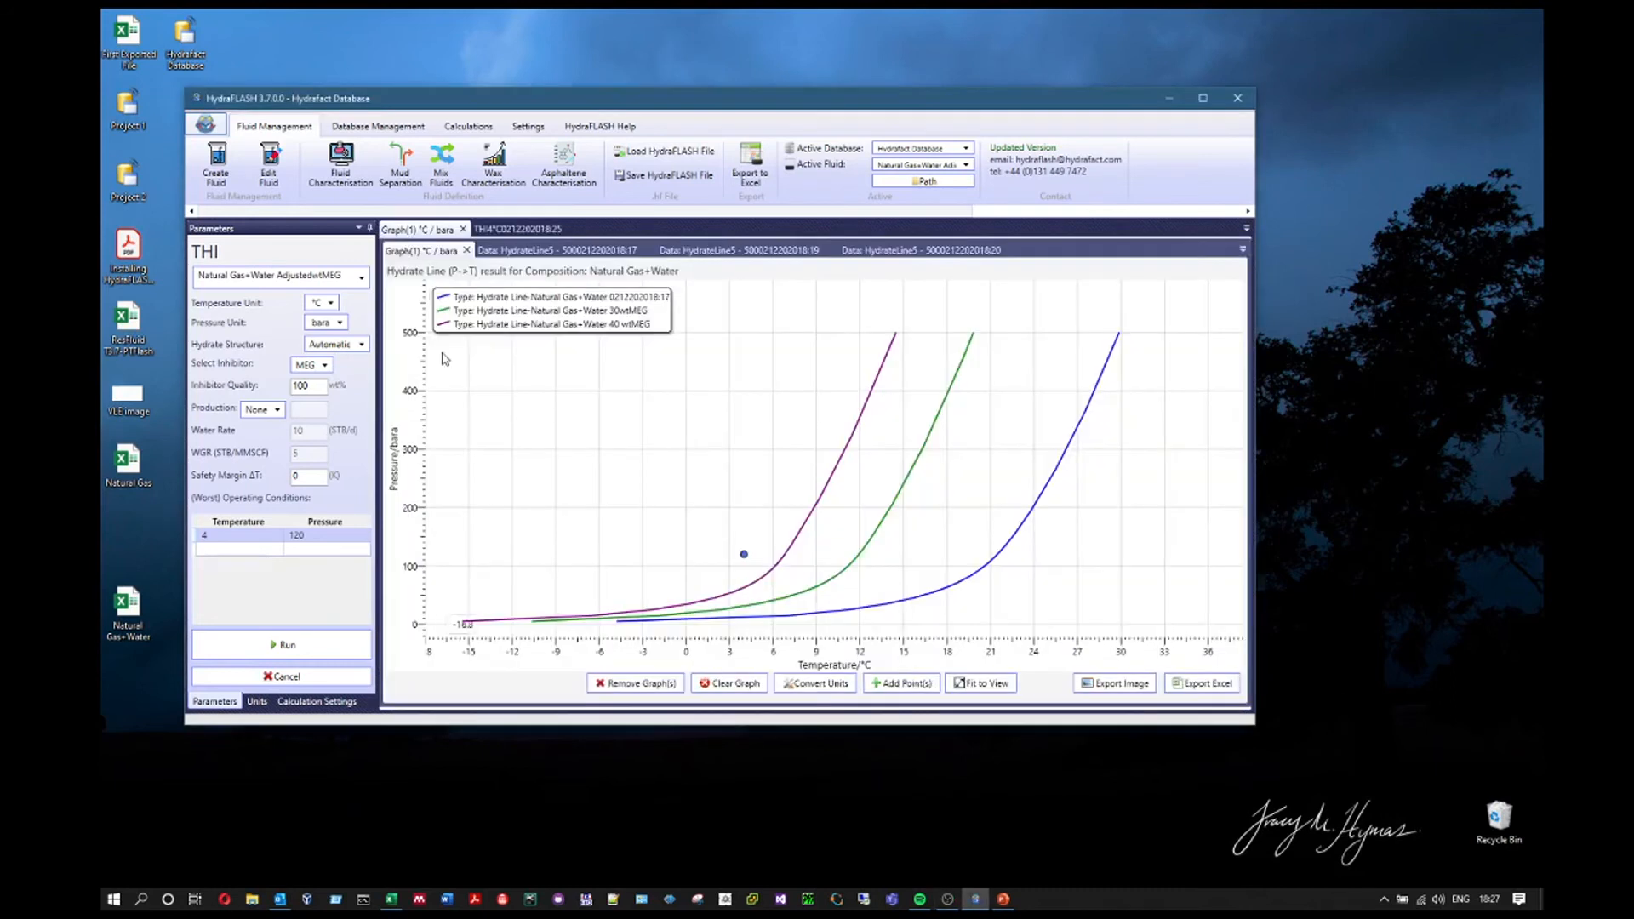
{"action": "left_click", "coordinate": [450, 128]}
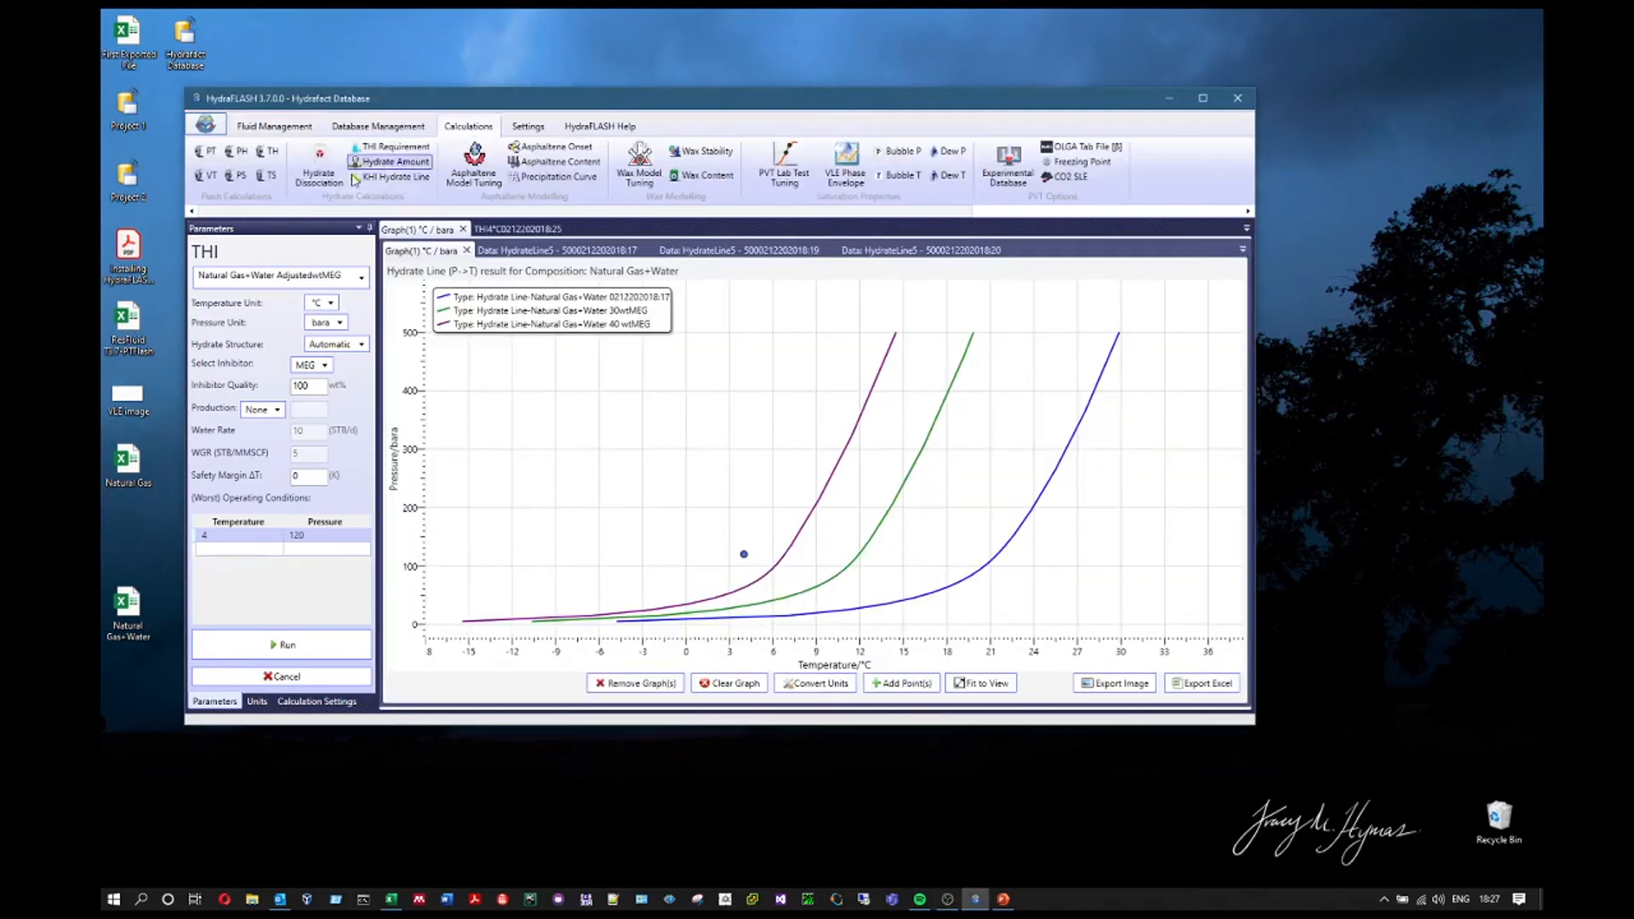
{"action": "left_click", "coordinate": [319, 166]}
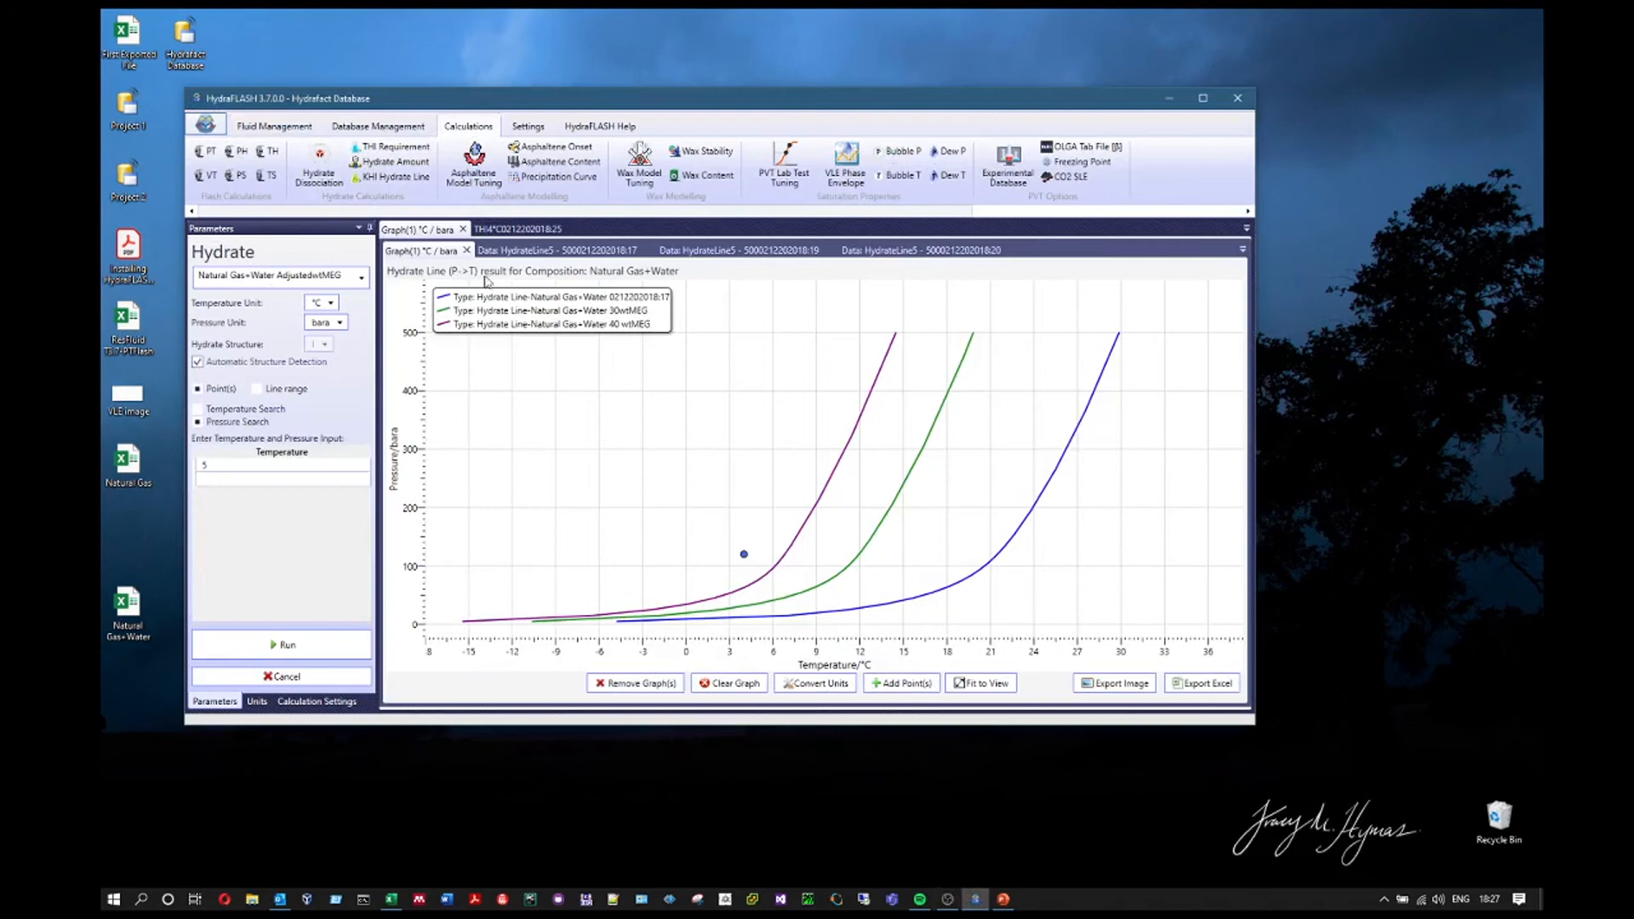
{"action": "left_click", "coordinate": [519, 229]}
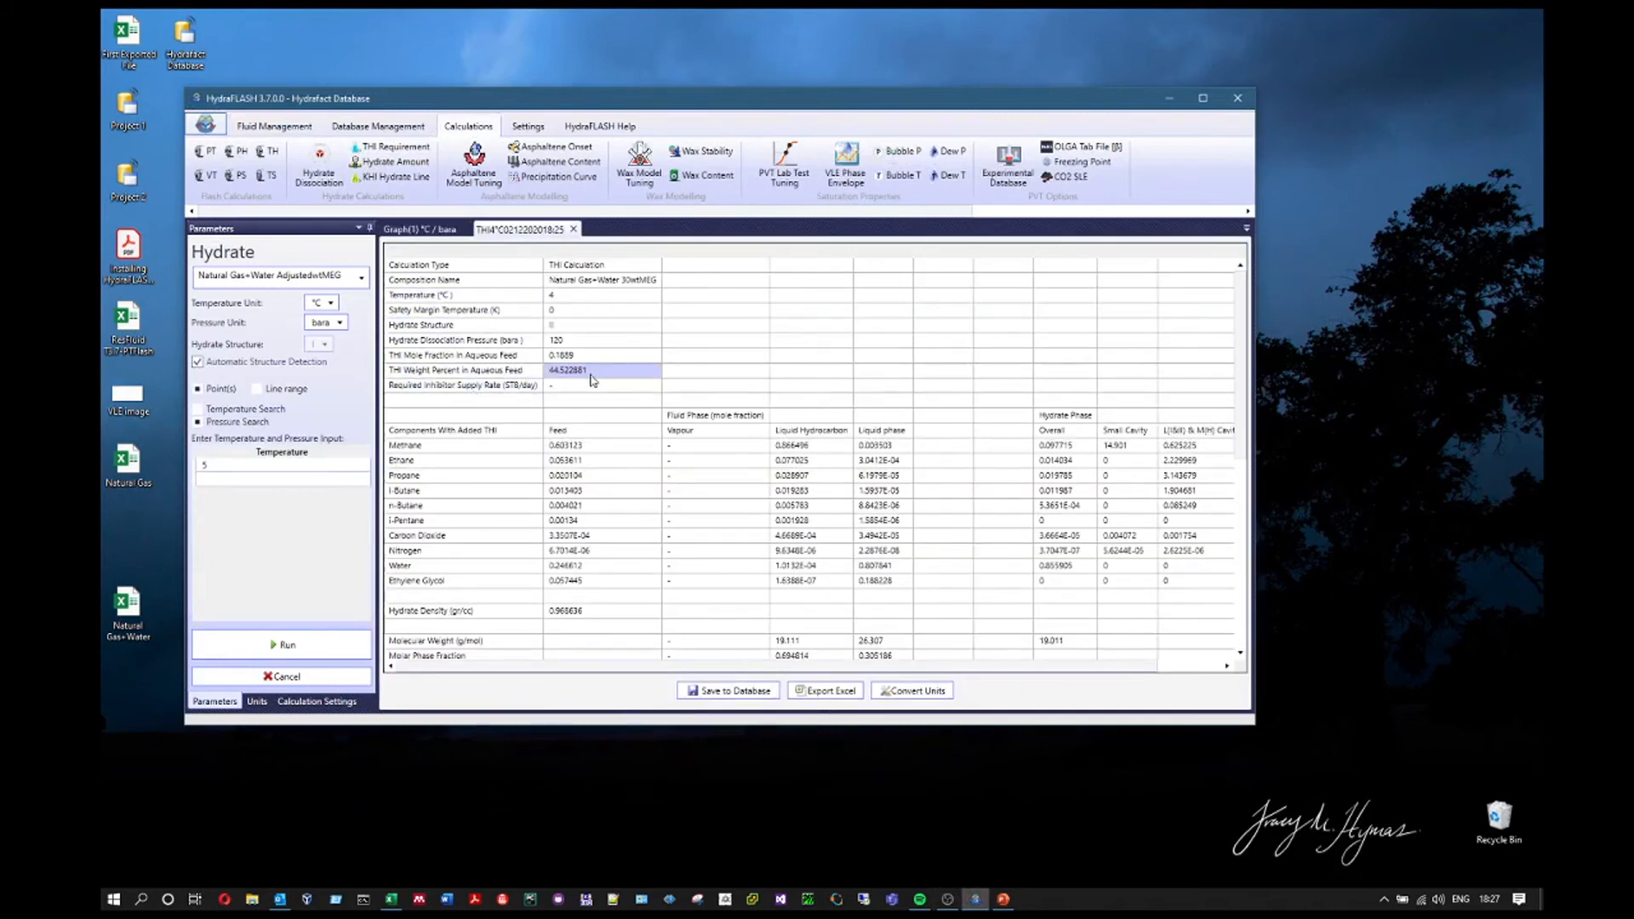
{"action": "left_click", "coordinate": [256, 389]}
{"action": "left_click", "coordinate": [416, 229]}
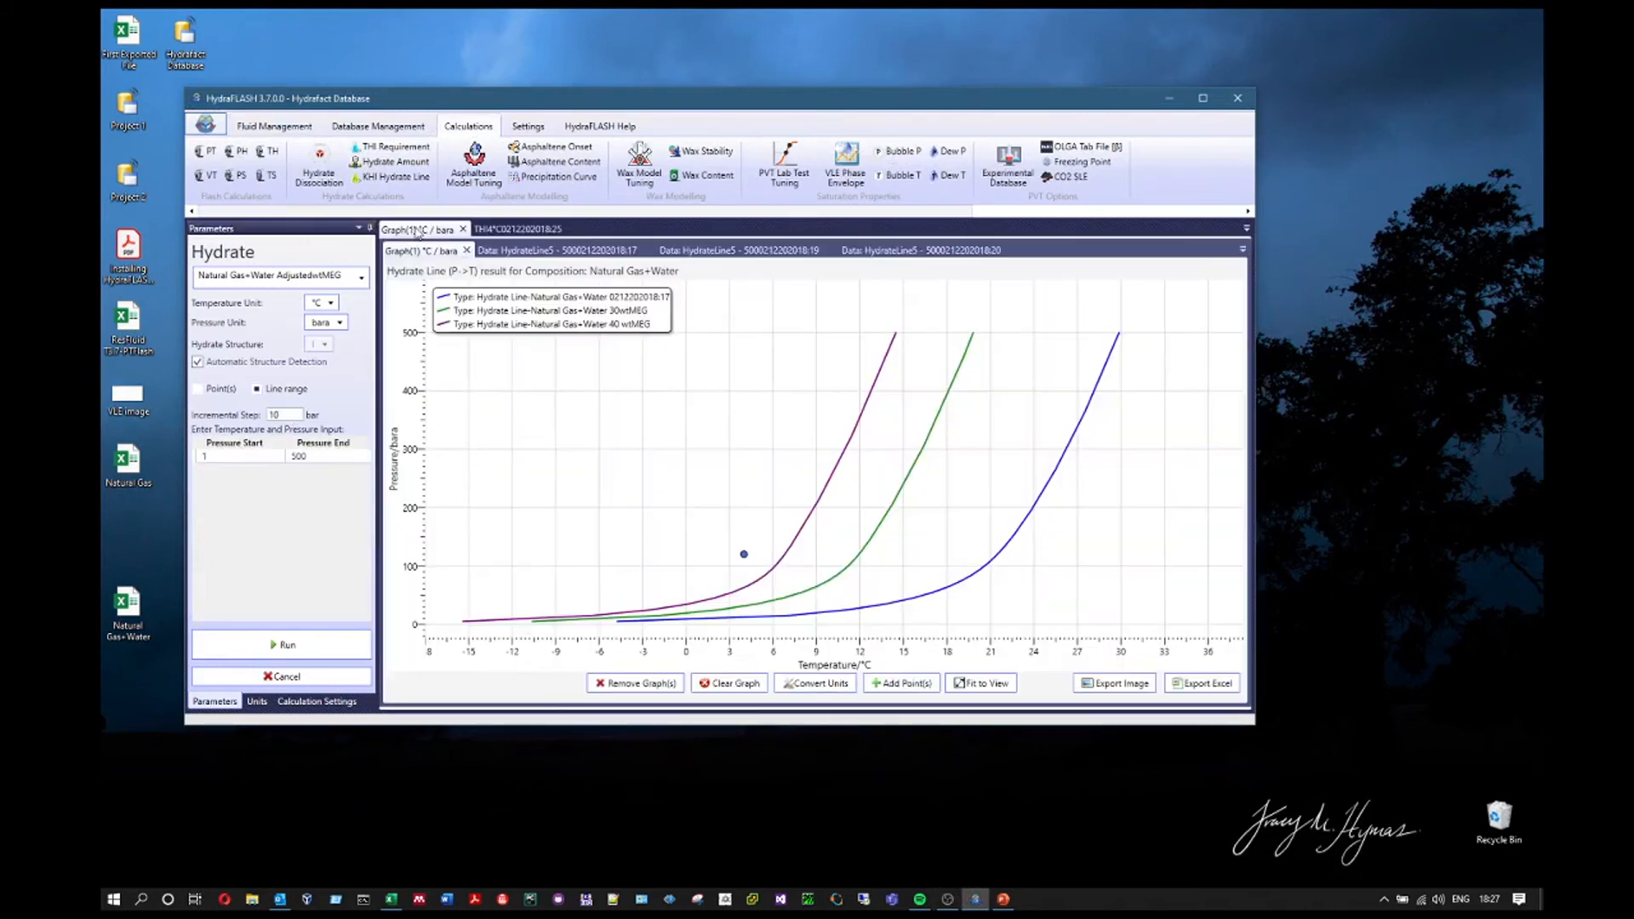
Set the starting pressure to 5 bara, run the hydrate line, and add its data to the existing graph
{"action": "left_click", "coordinate": [262, 469]}
{"action": "left_click", "coordinate": [259, 463]}
{"action": "key", "text": "Return"}
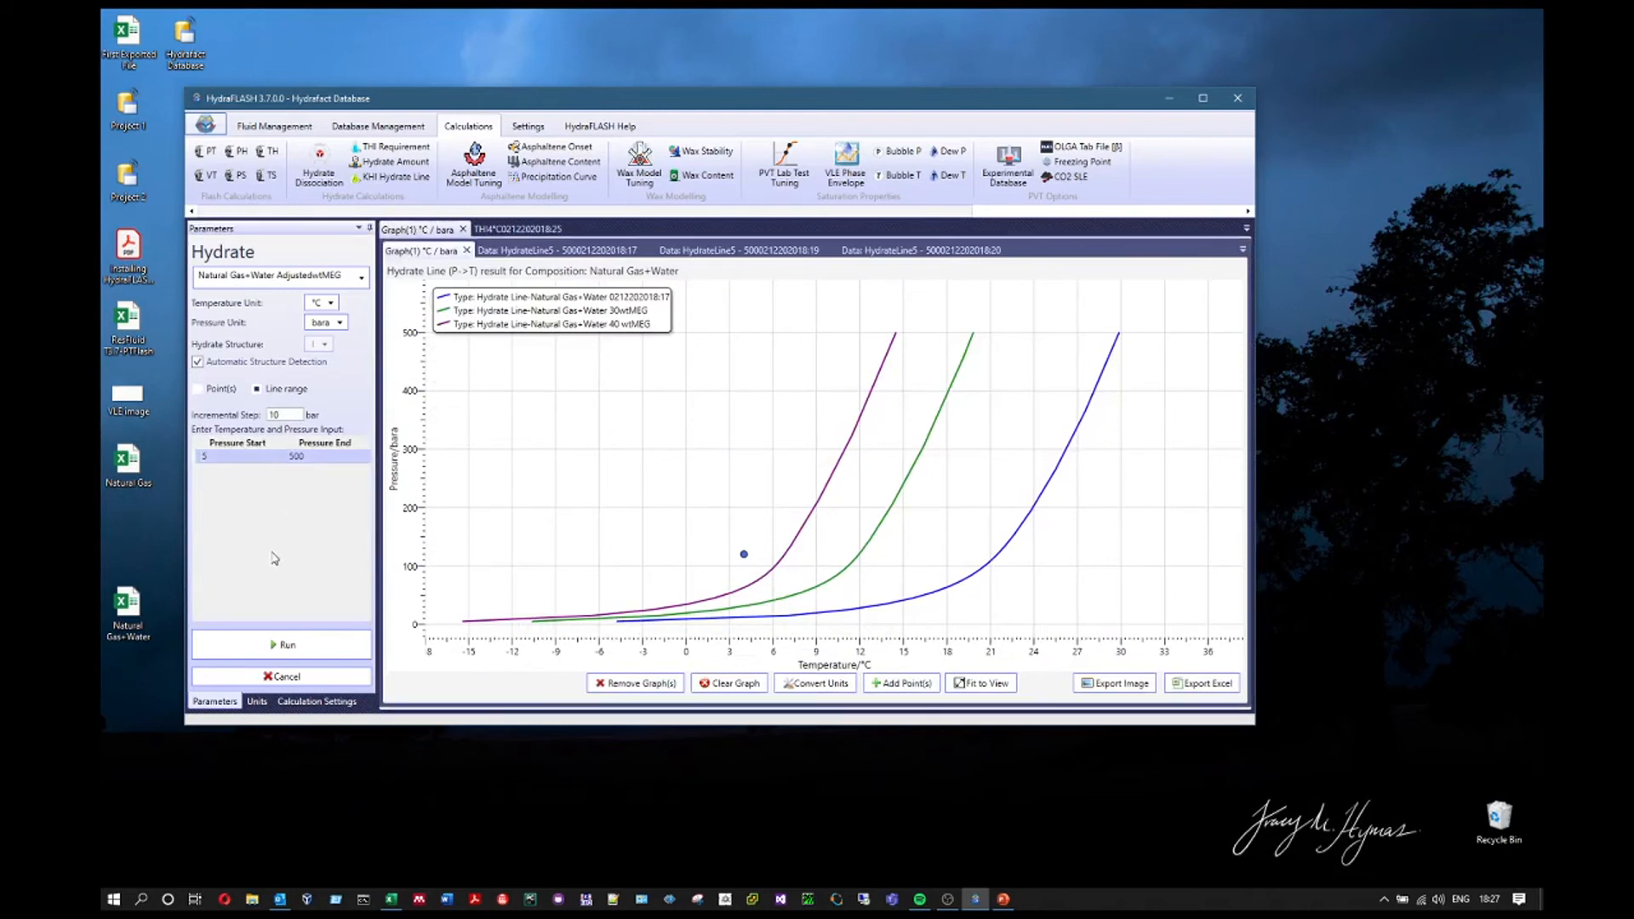
{"action": "left_click", "coordinate": [361, 634]}
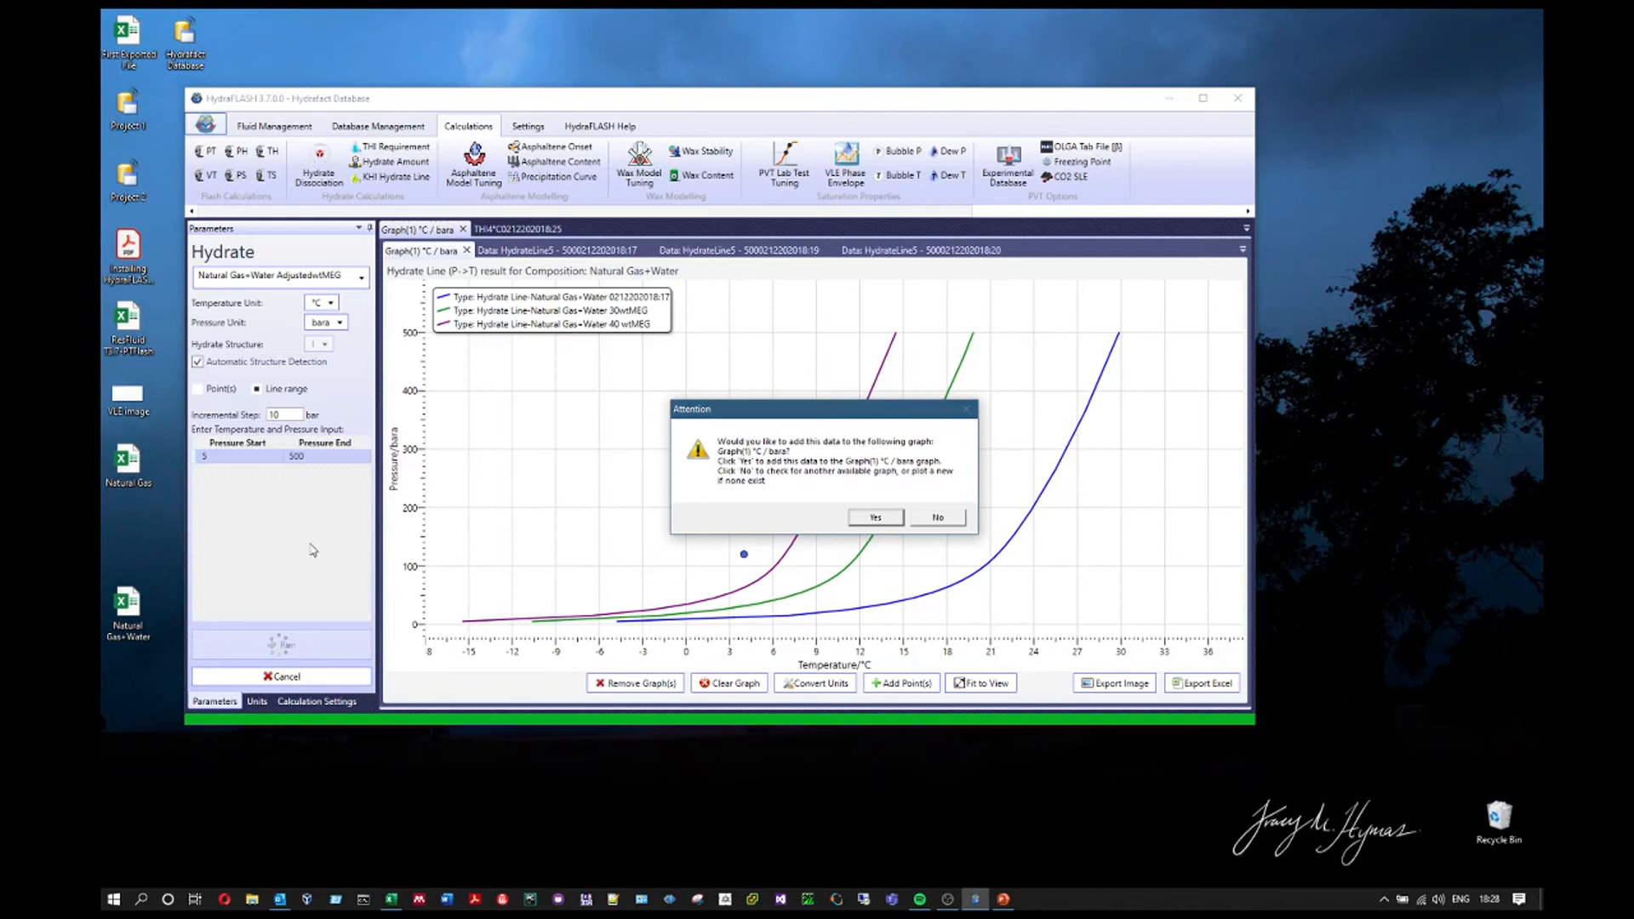
{"action": "left_click", "coordinate": [885, 517]}
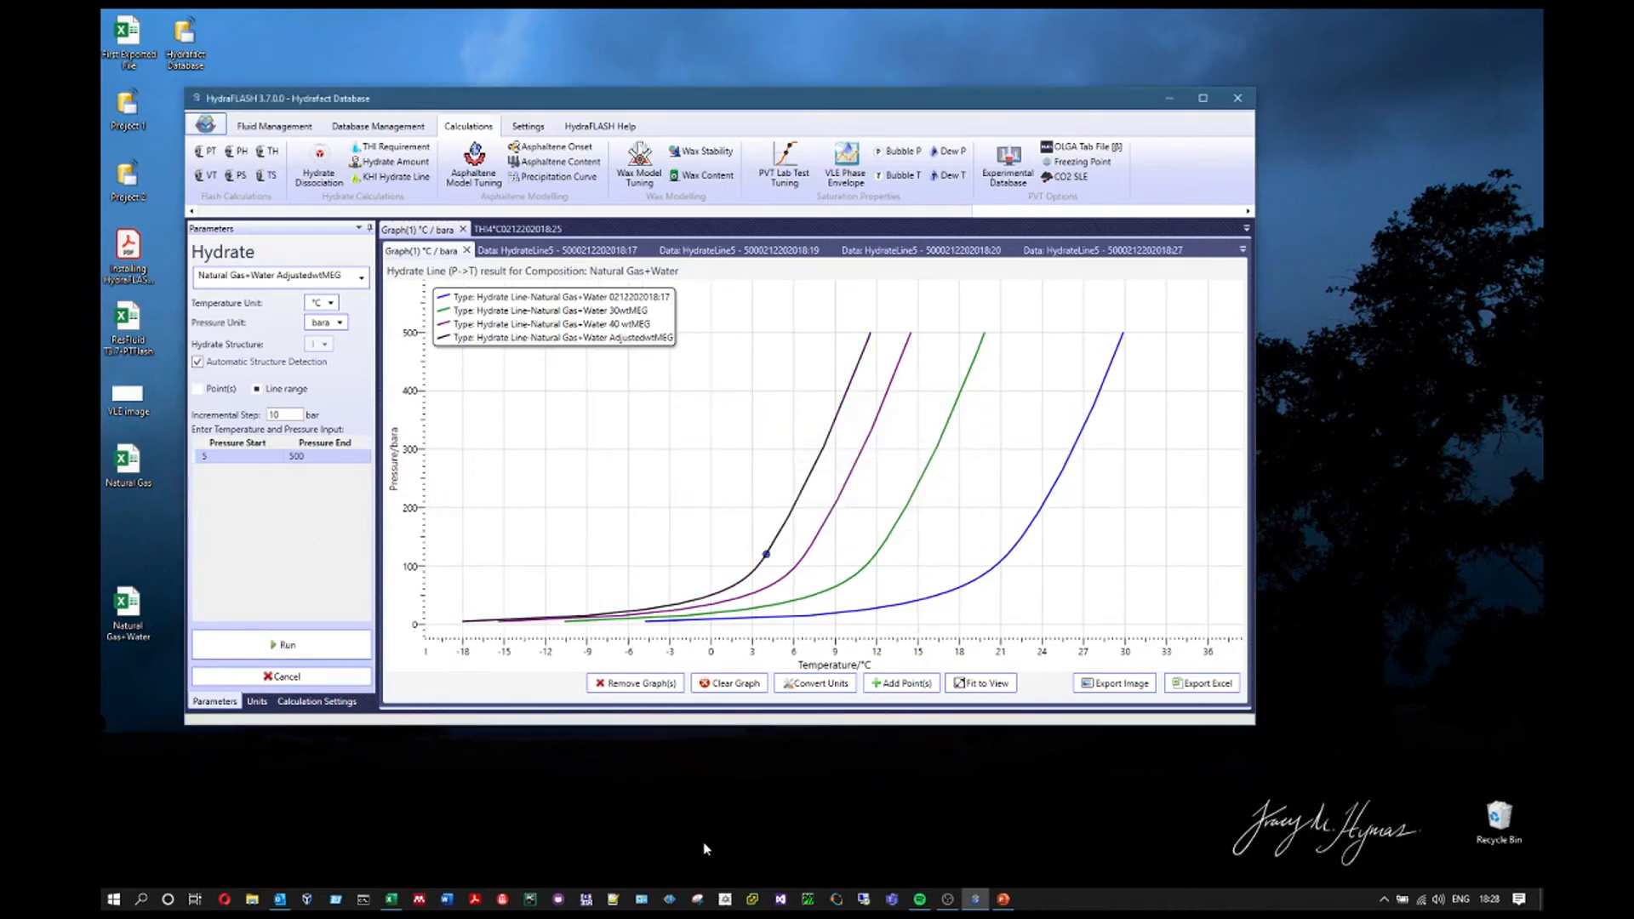
Compare the adjusted fluid's hydrate curve at the 4 °C, 120 bara point with the THI weight percent results
{"action": "mouse_move", "coordinate": [767, 555]}
{"action": "left_click", "coordinate": [532, 230]}
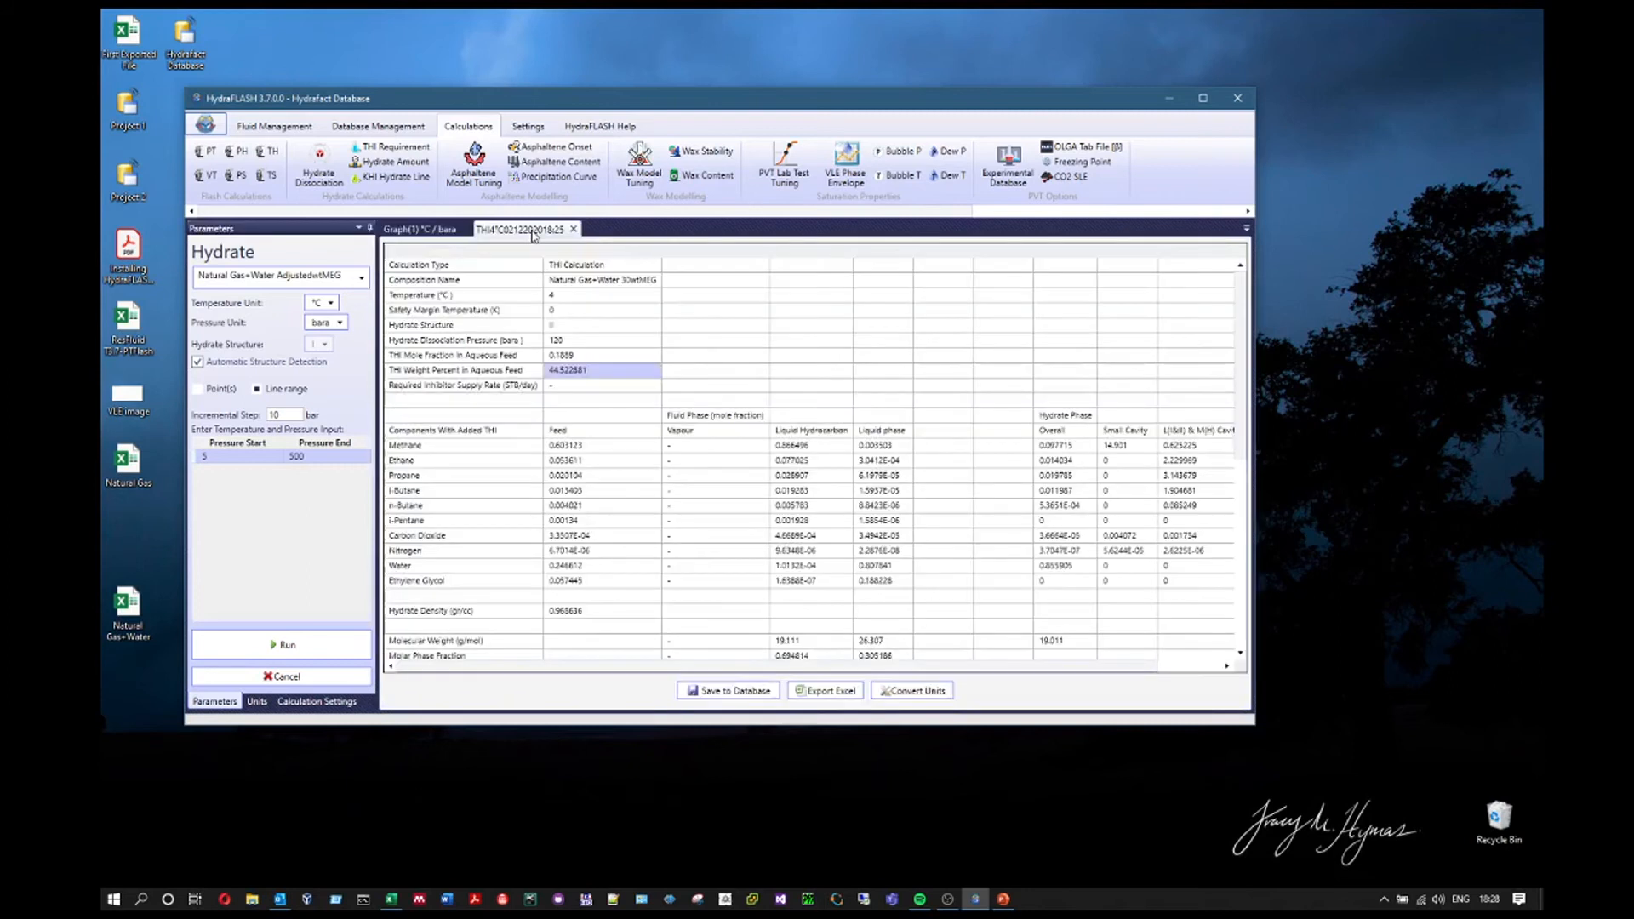
{"action": "left_click", "coordinate": [442, 230]}
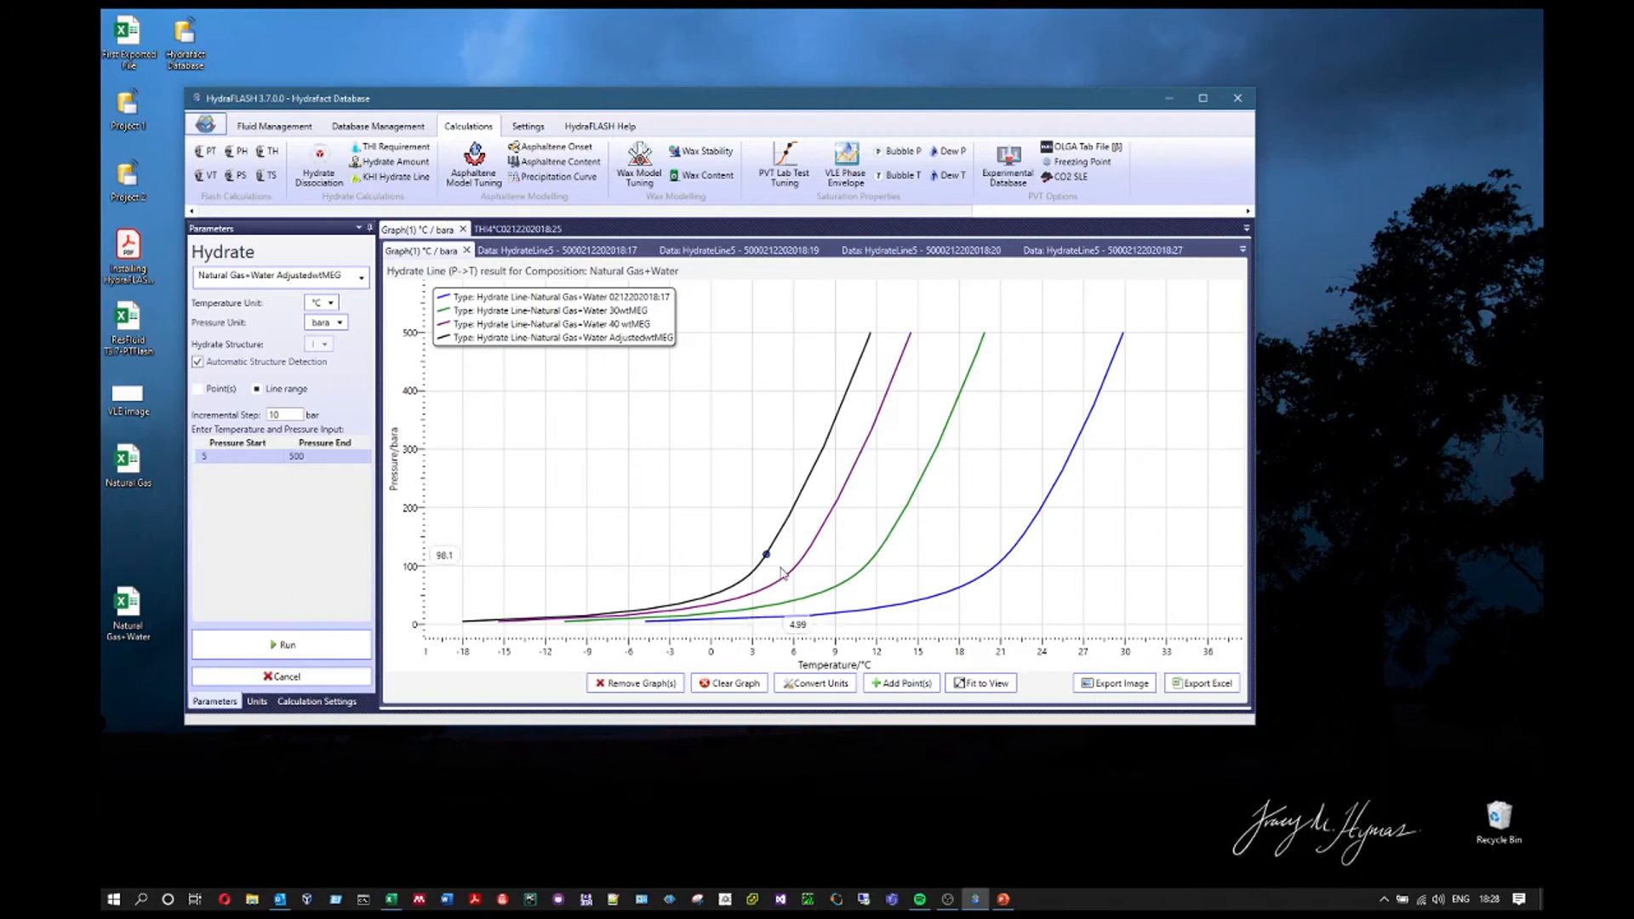
{"action": "left_click", "coordinate": [517, 229]}
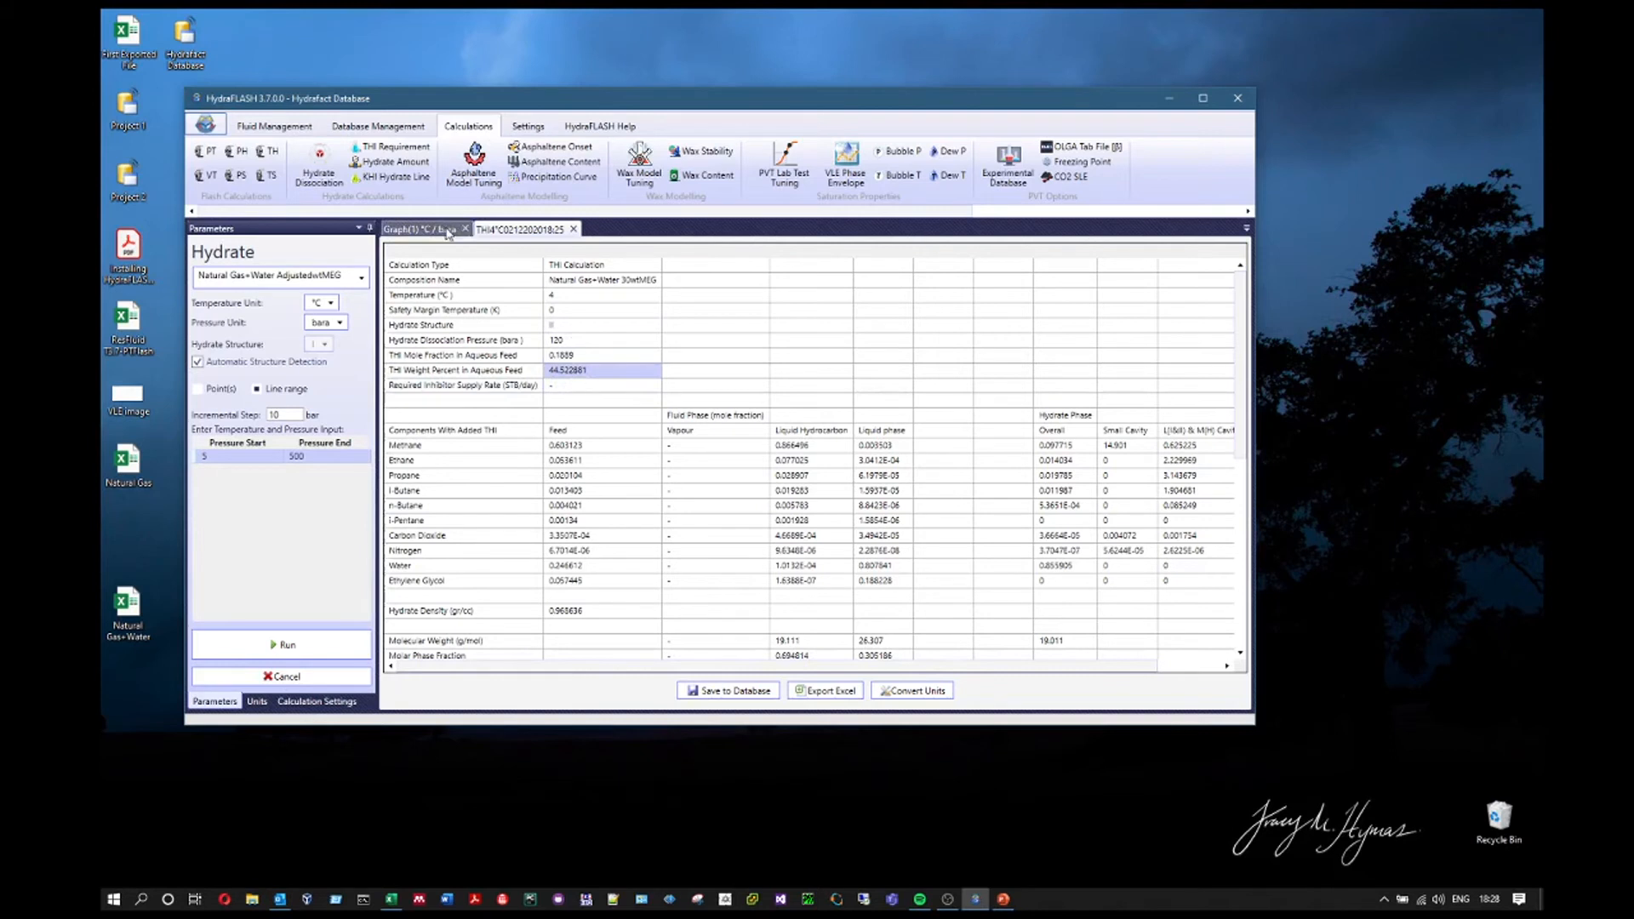
{"action": "left_click", "coordinate": [420, 230]}
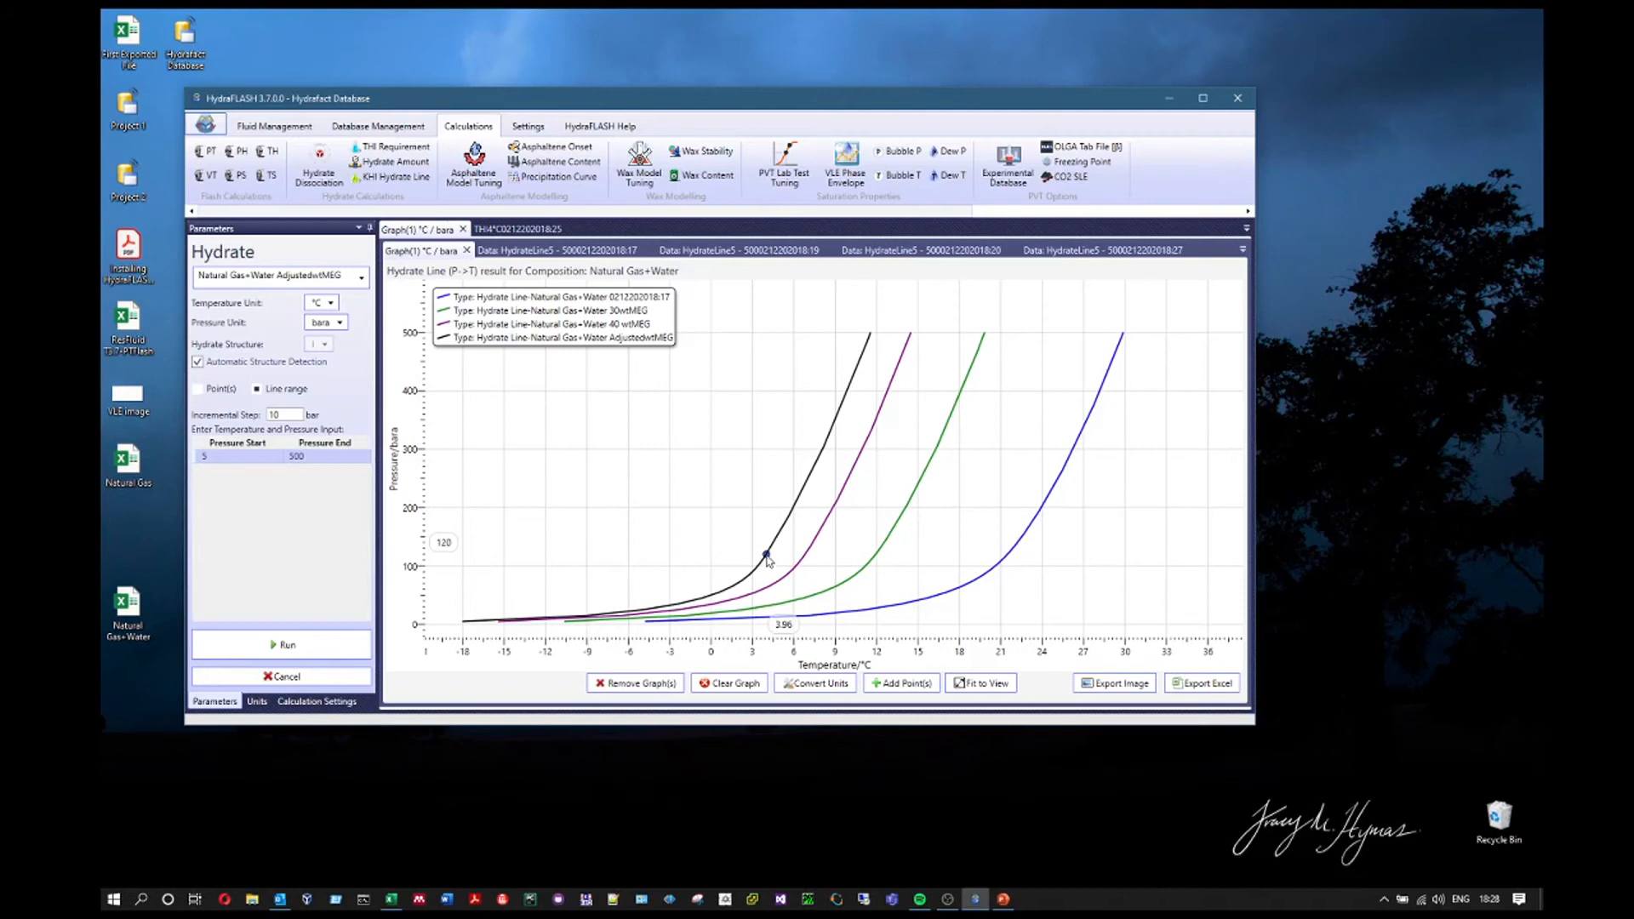
Set up a THI requirement calculation for Natural Gas+Water 30wtMEG with 100 wt% inhibitor quality and a 5 K safety margin
{"action": "left_click", "coordinate": [393, 146]}
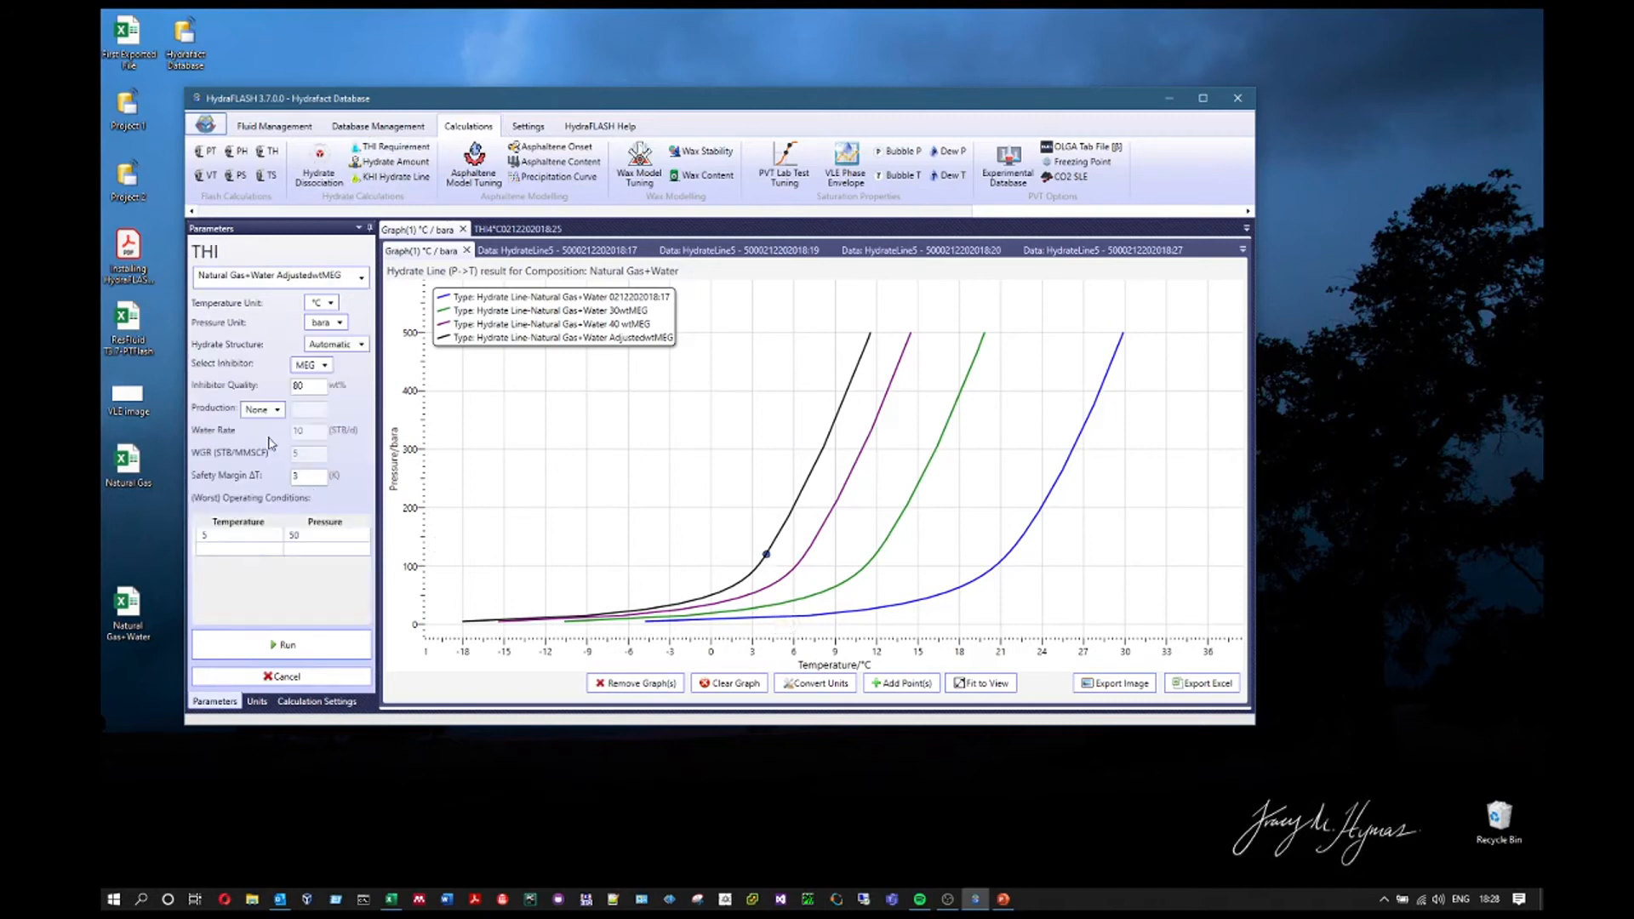
{"action": "double_click", "coordinate": [309, 385]}
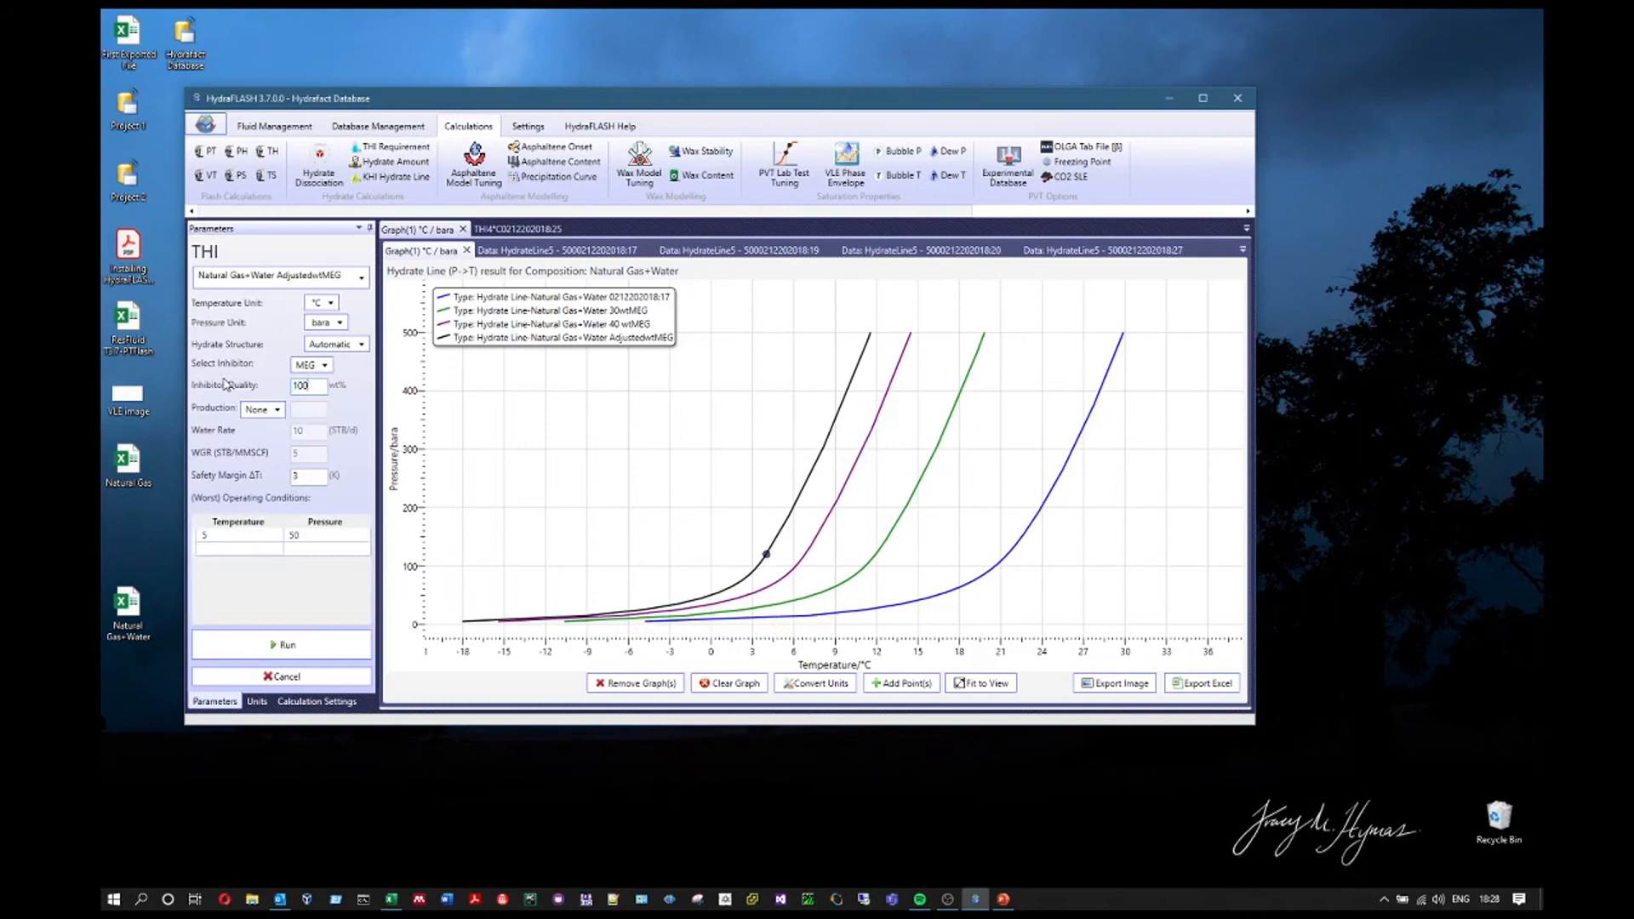
{"action": "left_click", "coordinate": [308, 279]}
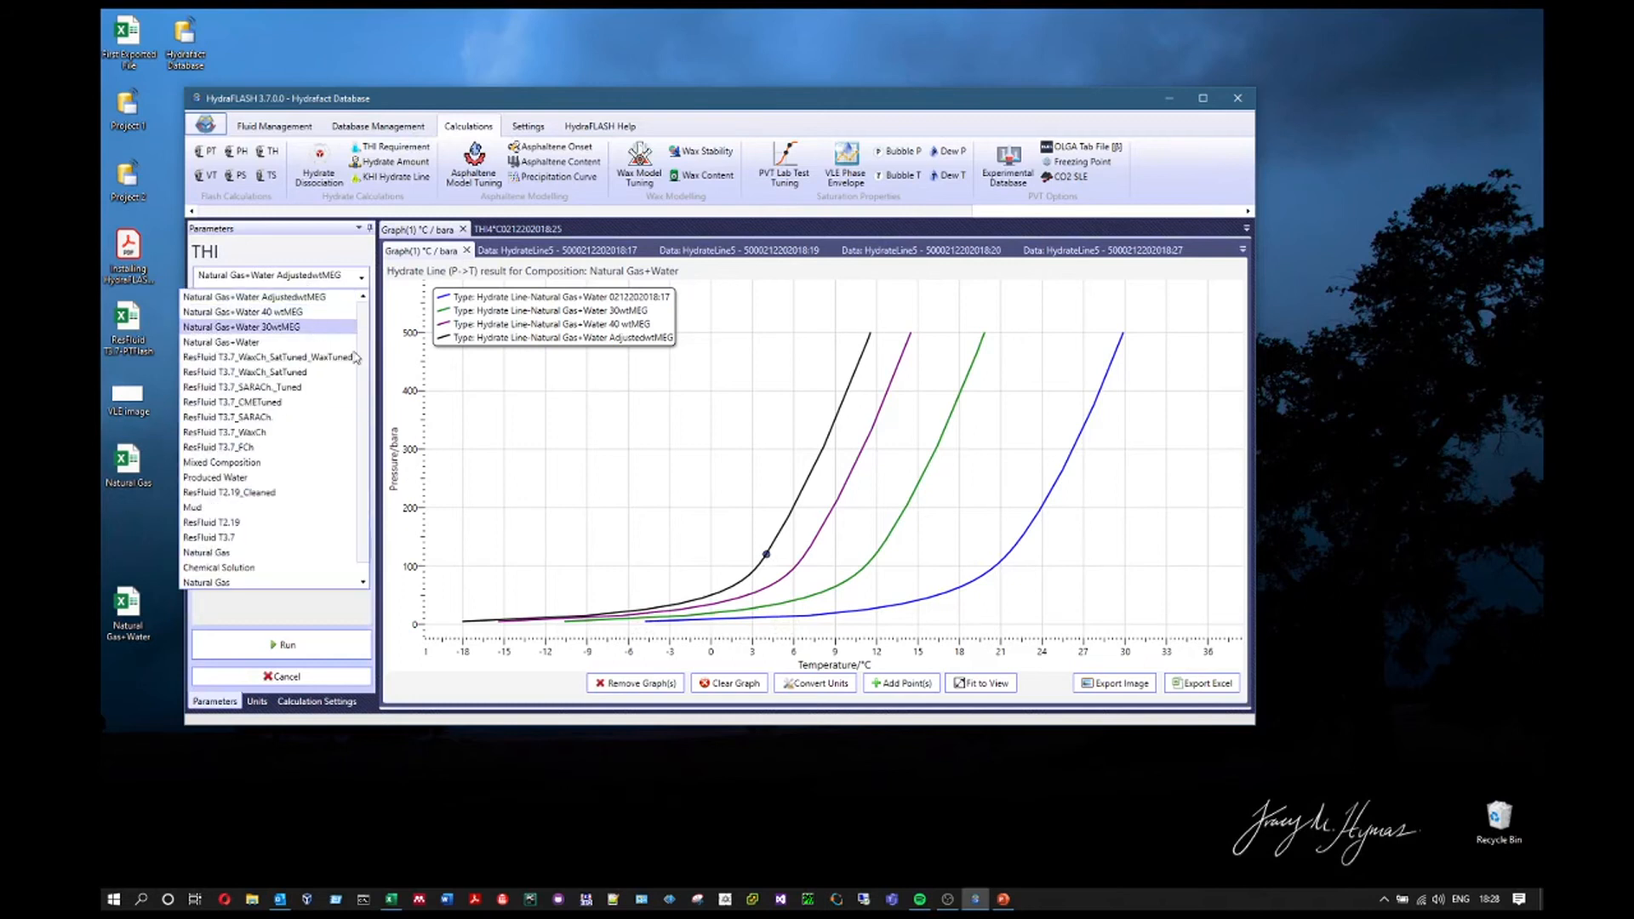
{"action": "left_click", "coordinate": [340, 327]}
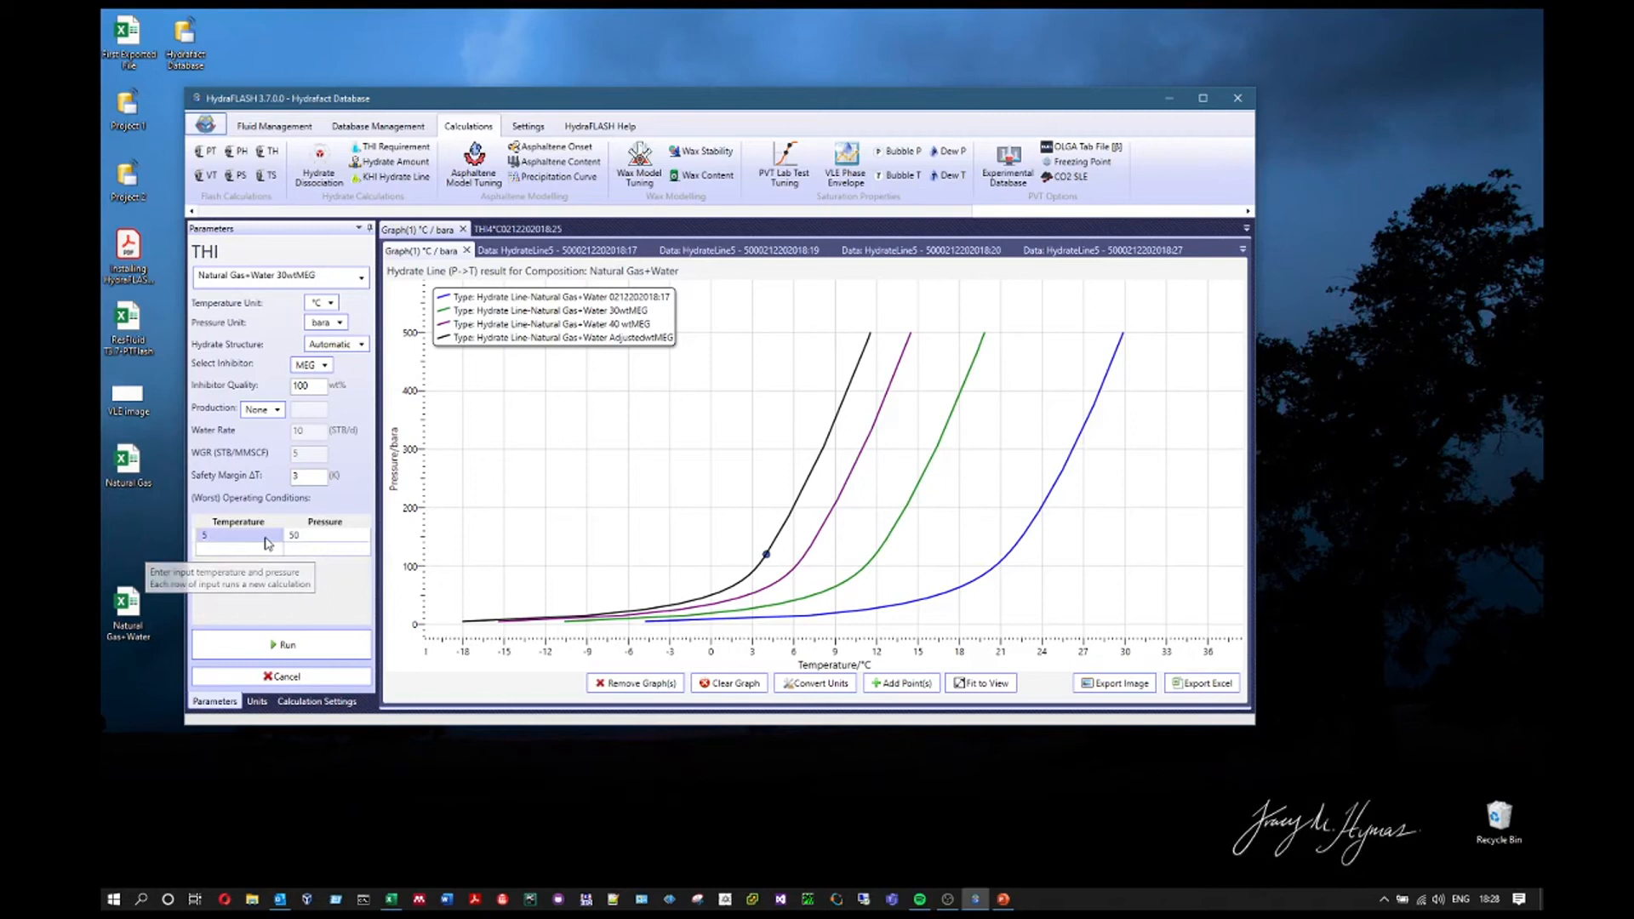
{"action": "left_click_drag", "start_coordinate": [312, 477], "coordinate": [245, 478]}
{"action": "type", "text": "5"}
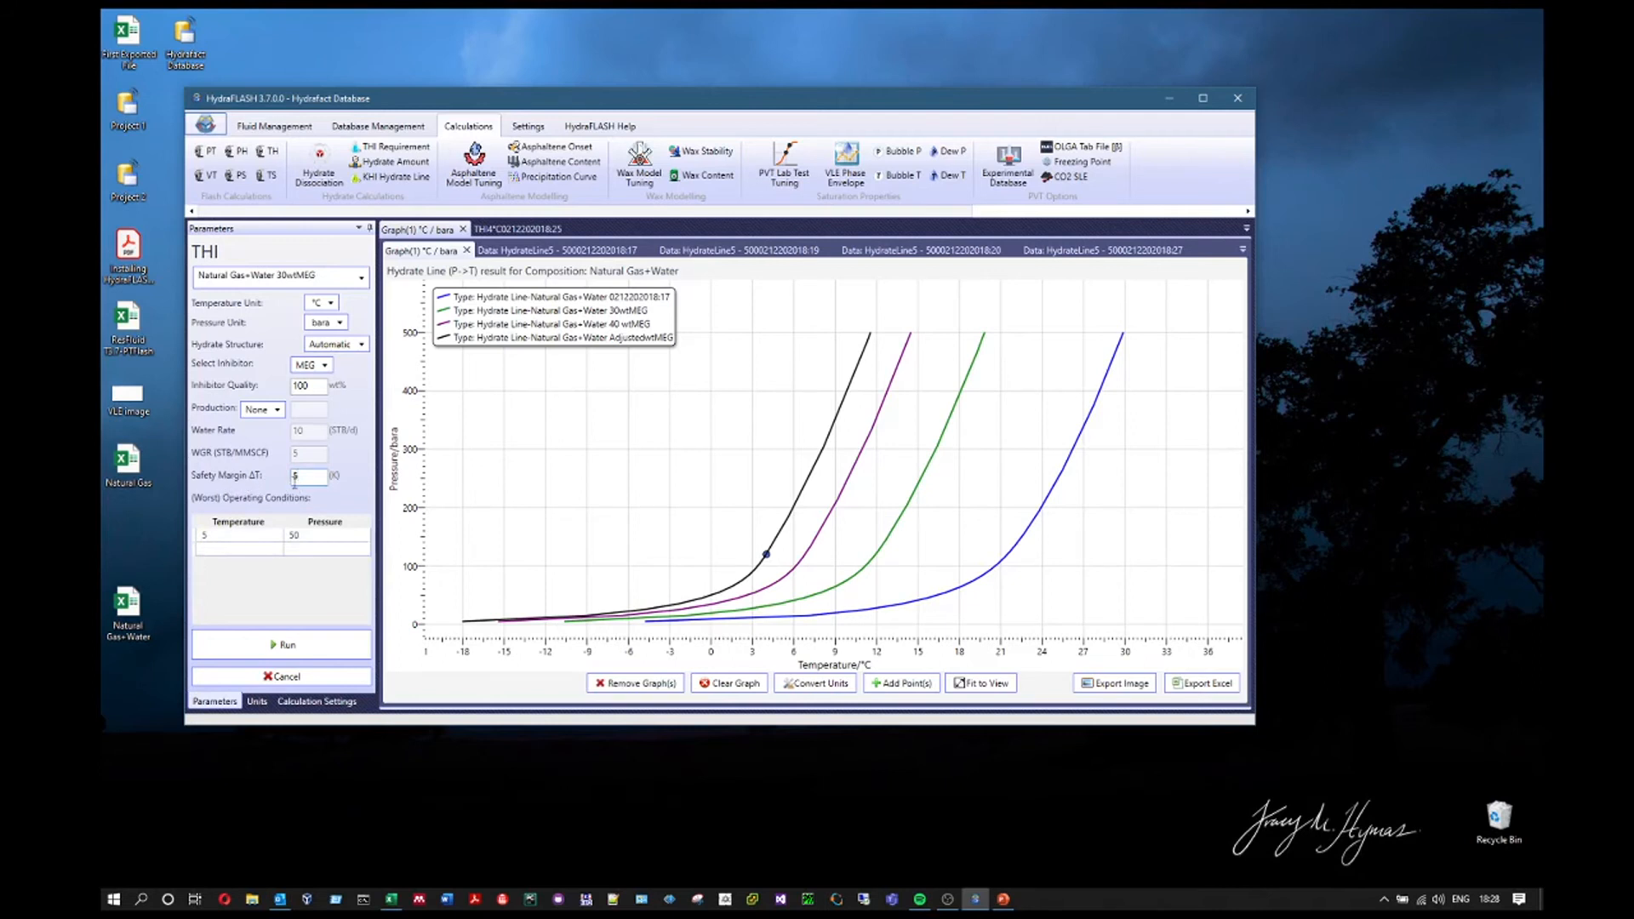
Set the worst operating conditions to 4 °C and 120 bara and run the THI calculation
{"action": "double_click", "coordinate": [243, 537]}
{"action": "type", "text": "4"}
{"action": "left_click", "coordinate": [366, 535]}
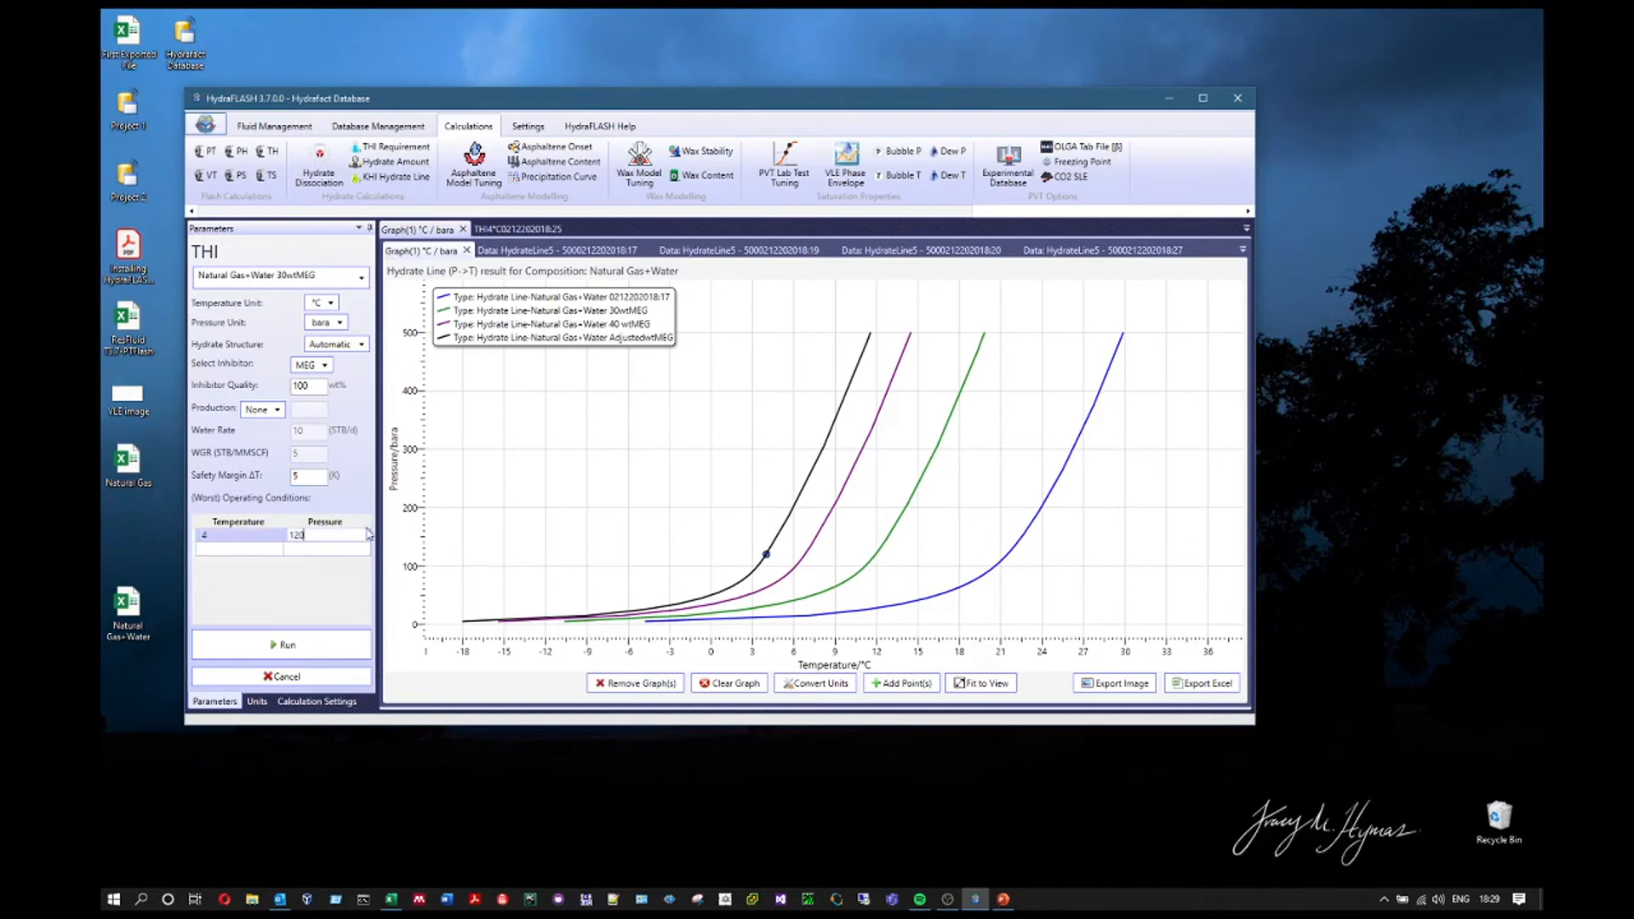
{"action": "type", "text": "120"}
{"action": "key", "text": "Return"}
{"action": "left_click", "coordinate": [317, 653]}
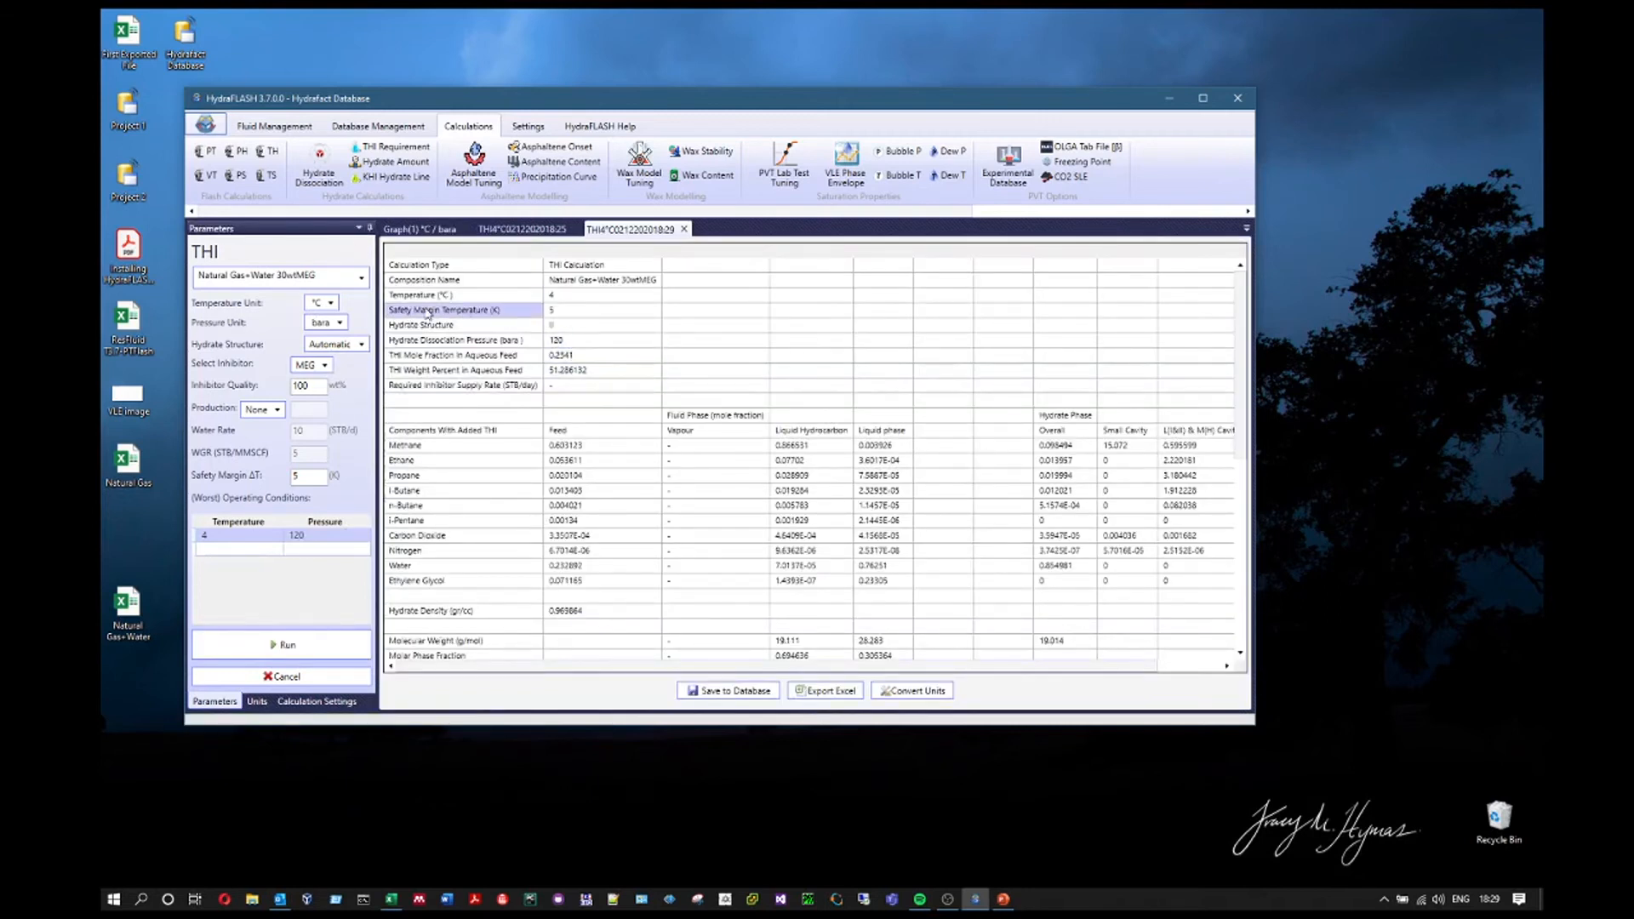
Check the safety margin in the new THI results and copy the THI weight percent in the aqueous feed
{"action": "left_click_drag", "start_coordinate": [572, 312], "coordinate": [537, 313]}
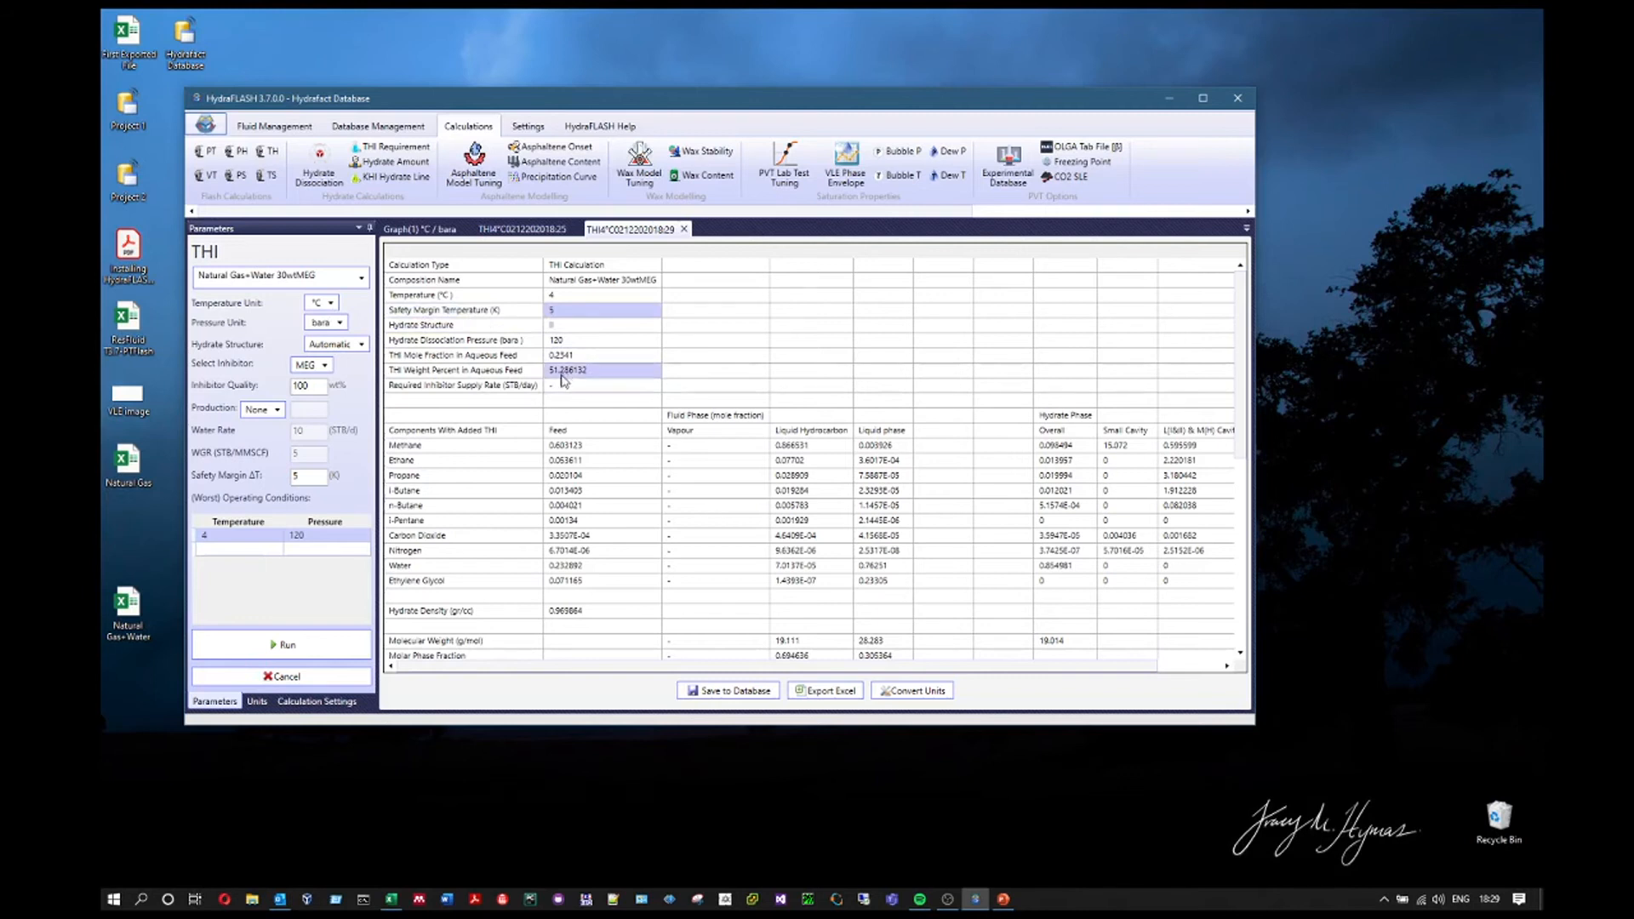
{"action": "left_click", "coordinate": [591, 376]}
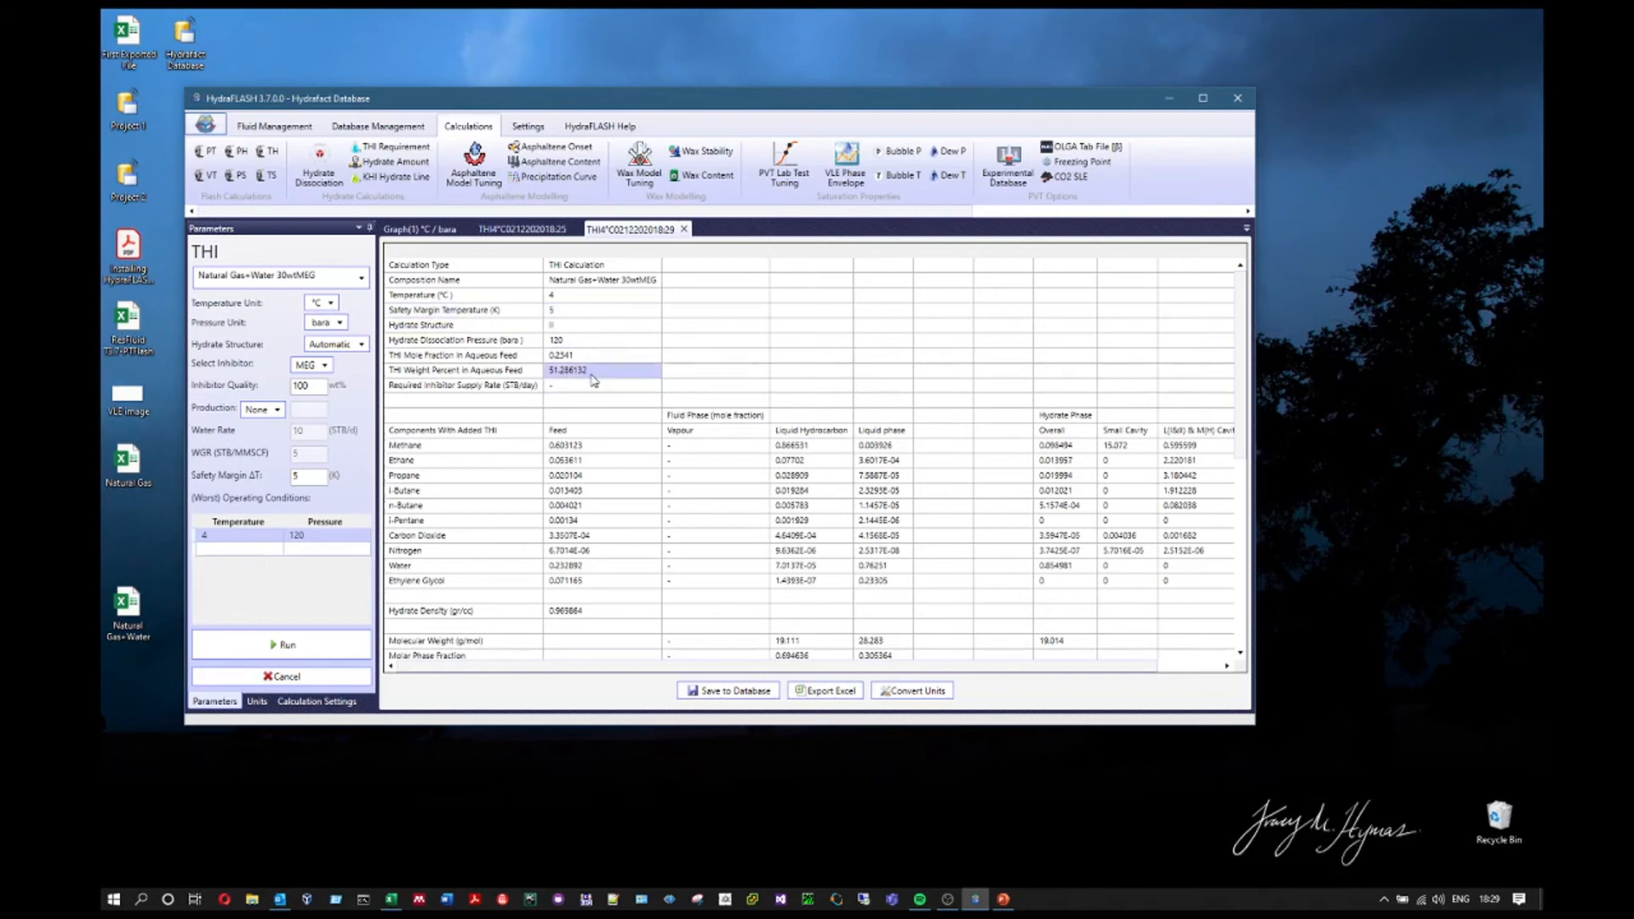
{"action": "right_click", "coordinate": [593, 380]}
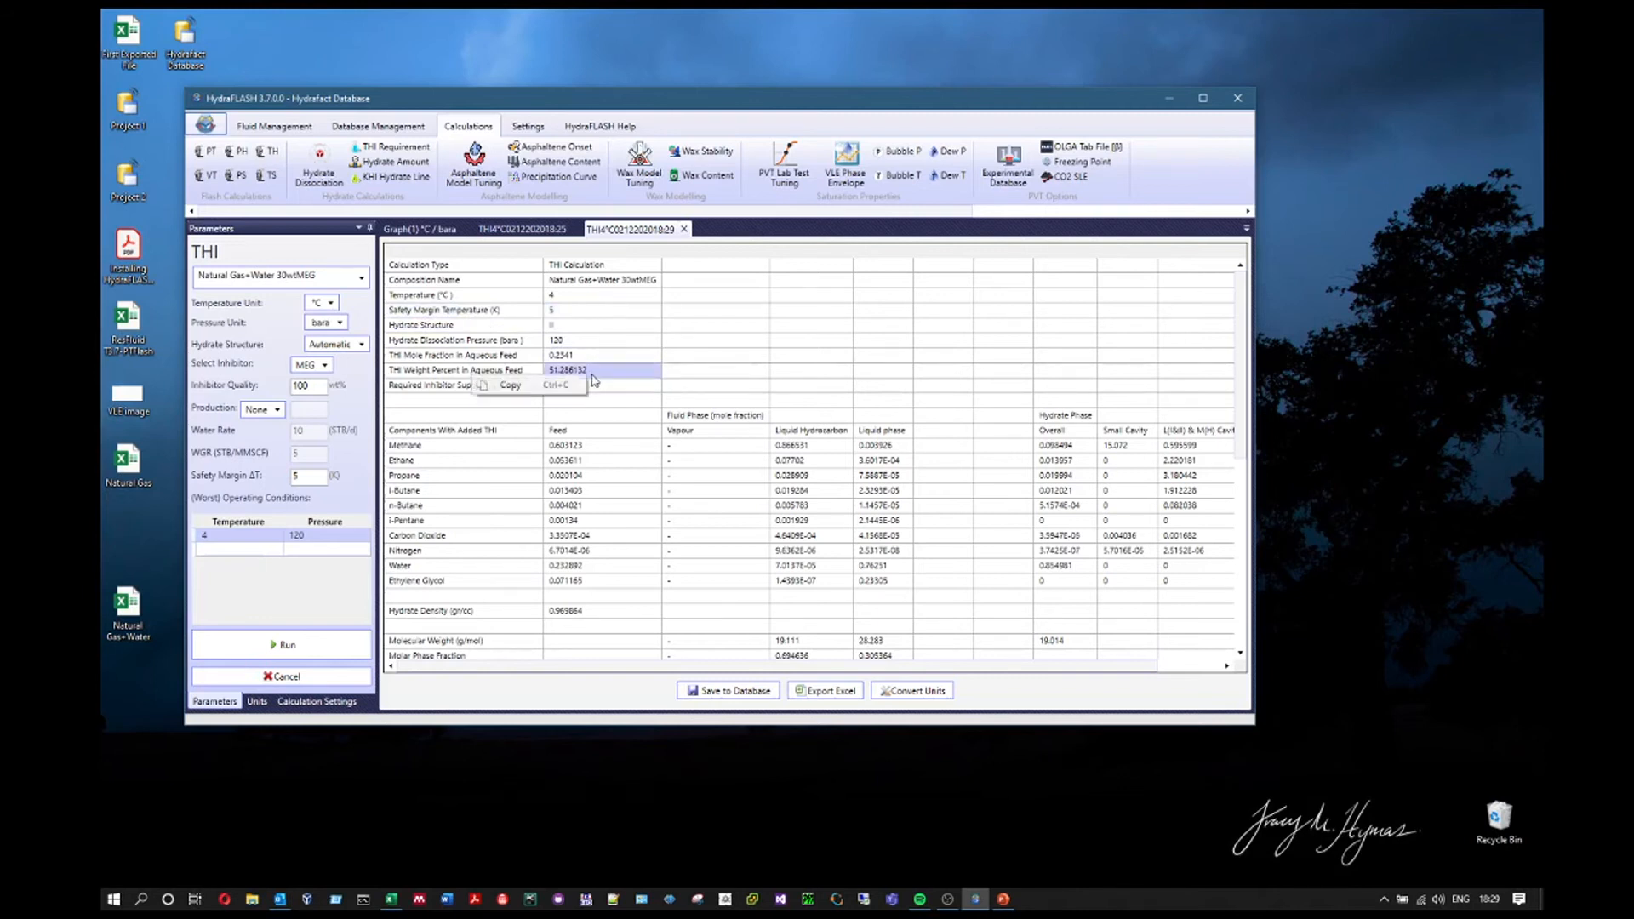
{"action": "left_click", "coordinate": [545, 393]}
{"action": "left_click", "coordinate": [858, 505]}
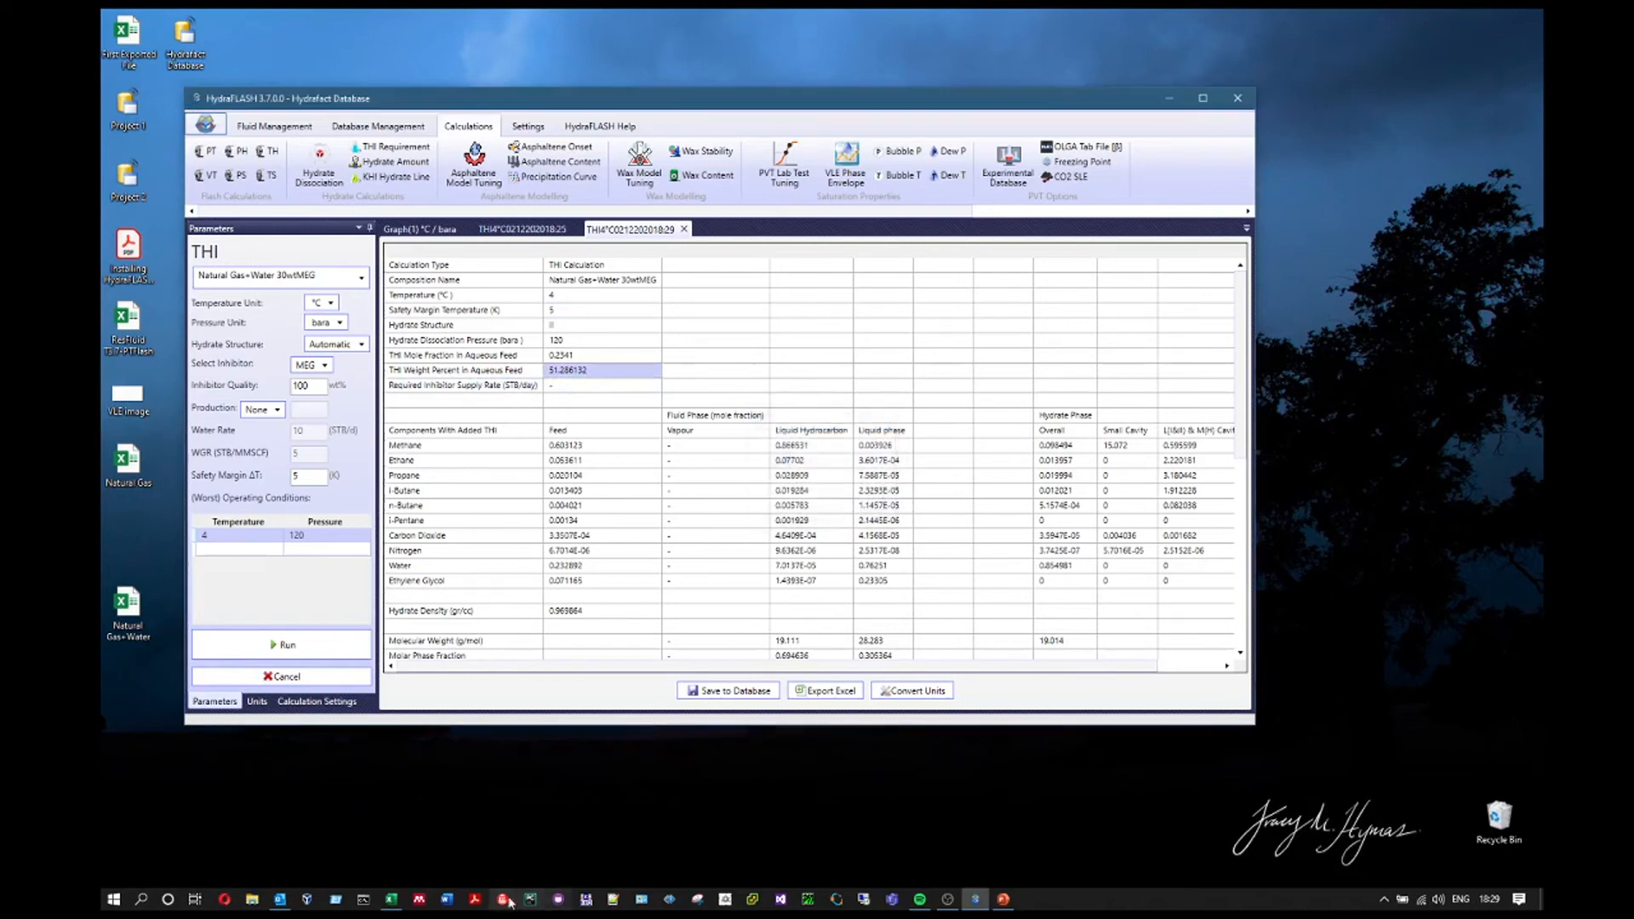
Switch to Excel and paste the copied THI weight percent as an unwrapped value, starting at cell J14
{"action": "left_click", "coordinate": [391, 898]}
{"action": "left_click", "coordinate": [571, 377]}
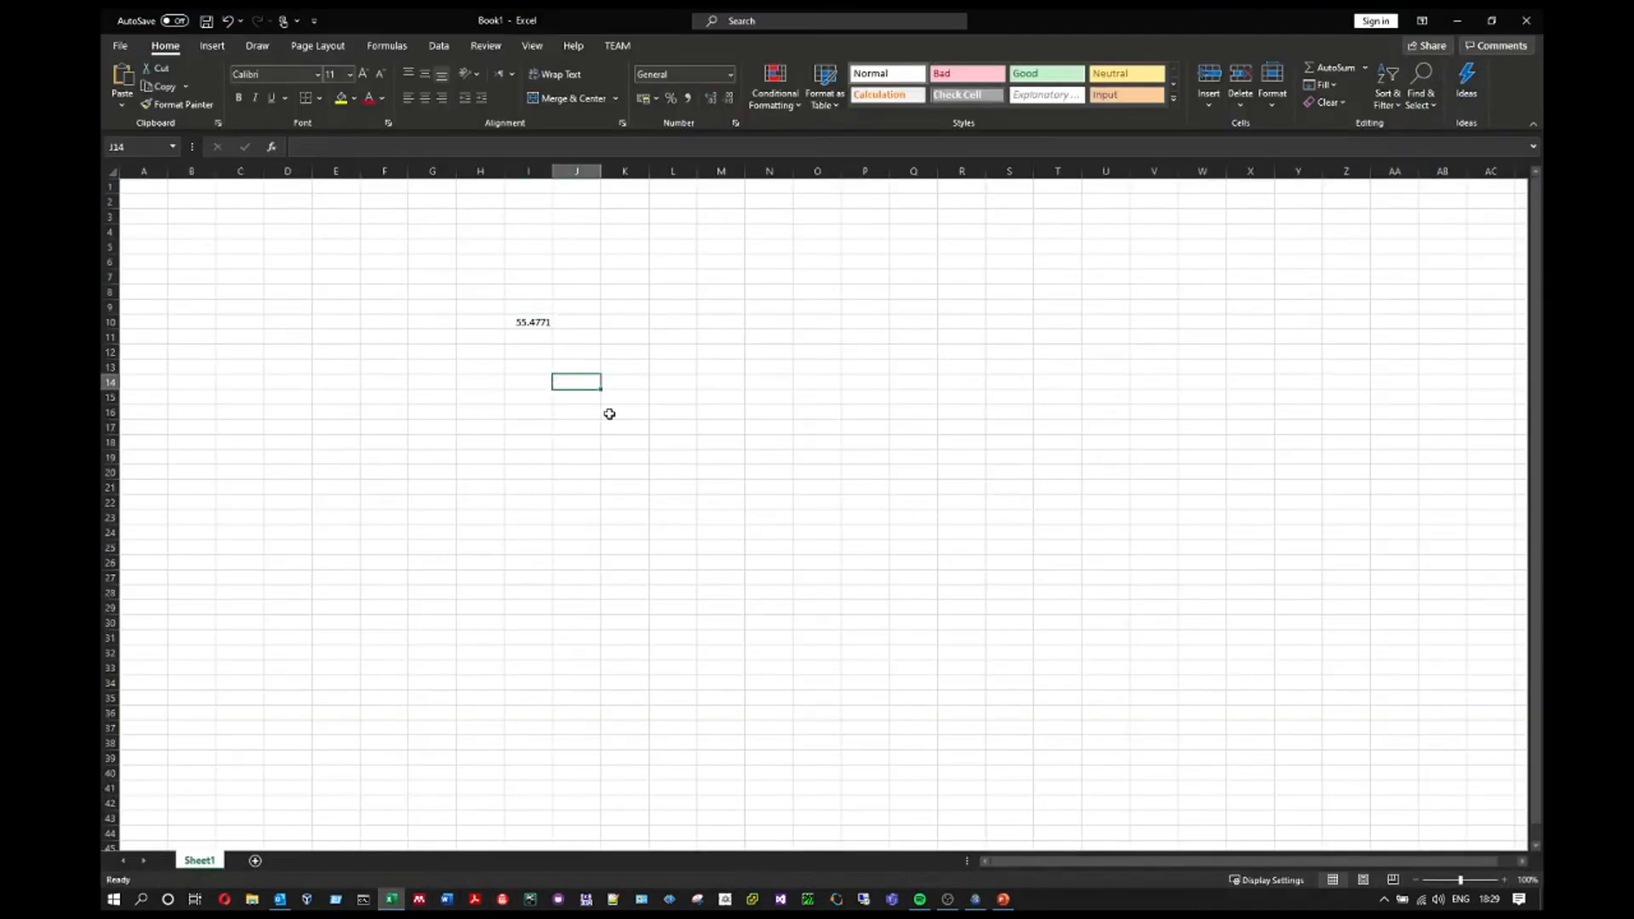
{"action": "type", "text": "="}
{"action": "key", "text": "ctrl+v"}
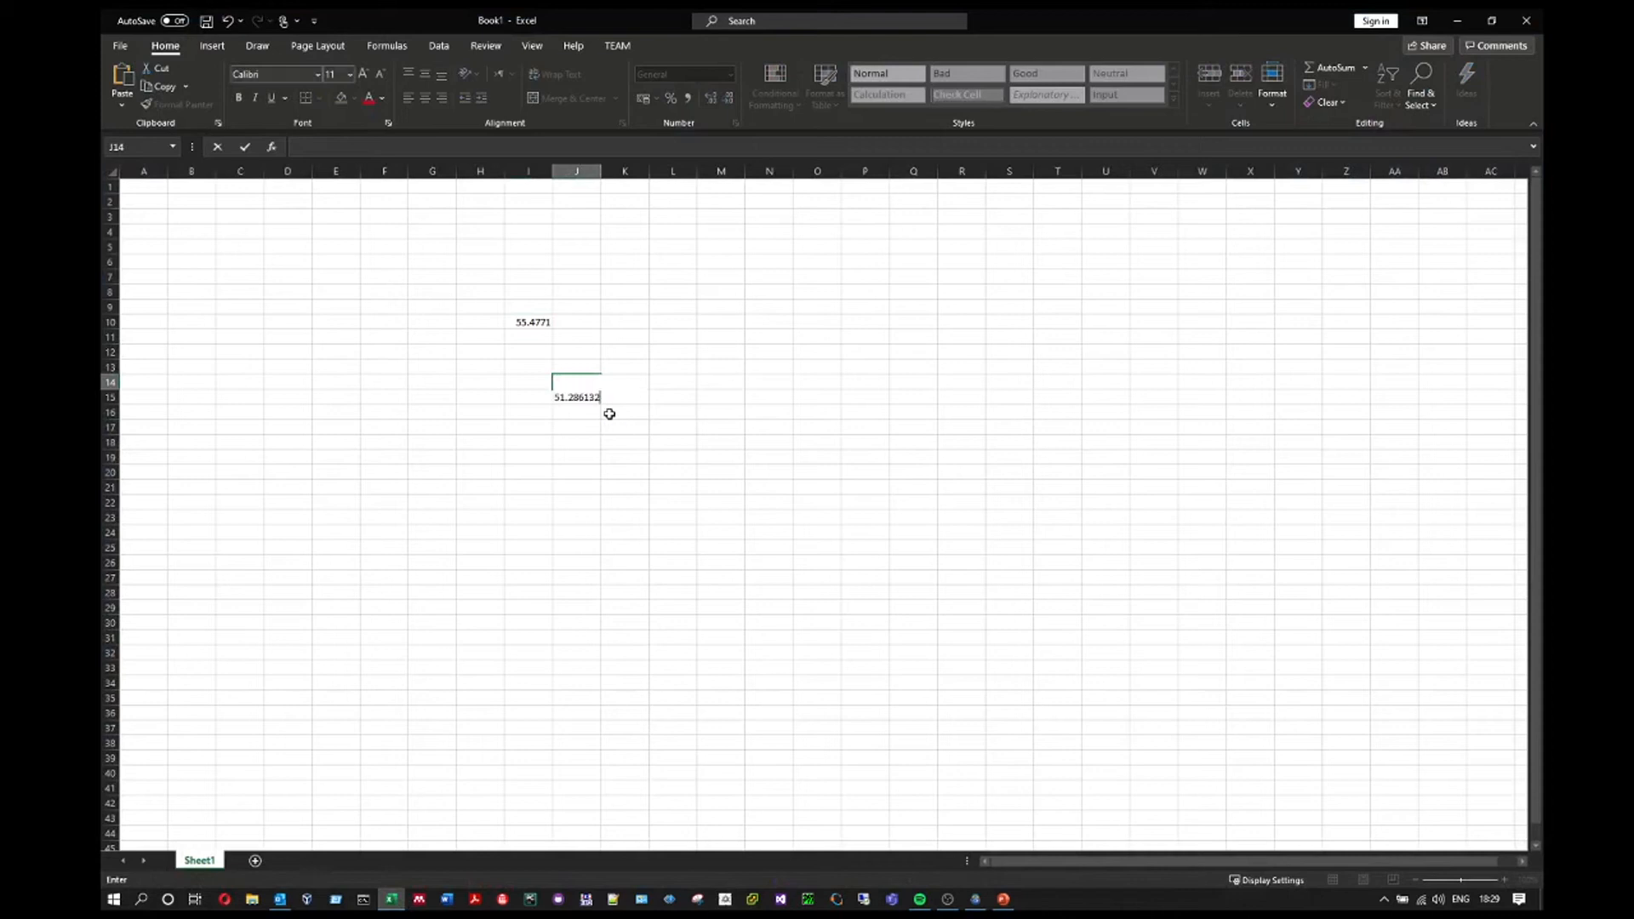
{"action": "key", "text": "Return"}
{"action": "left_click", "coordinate": [576, 402]}
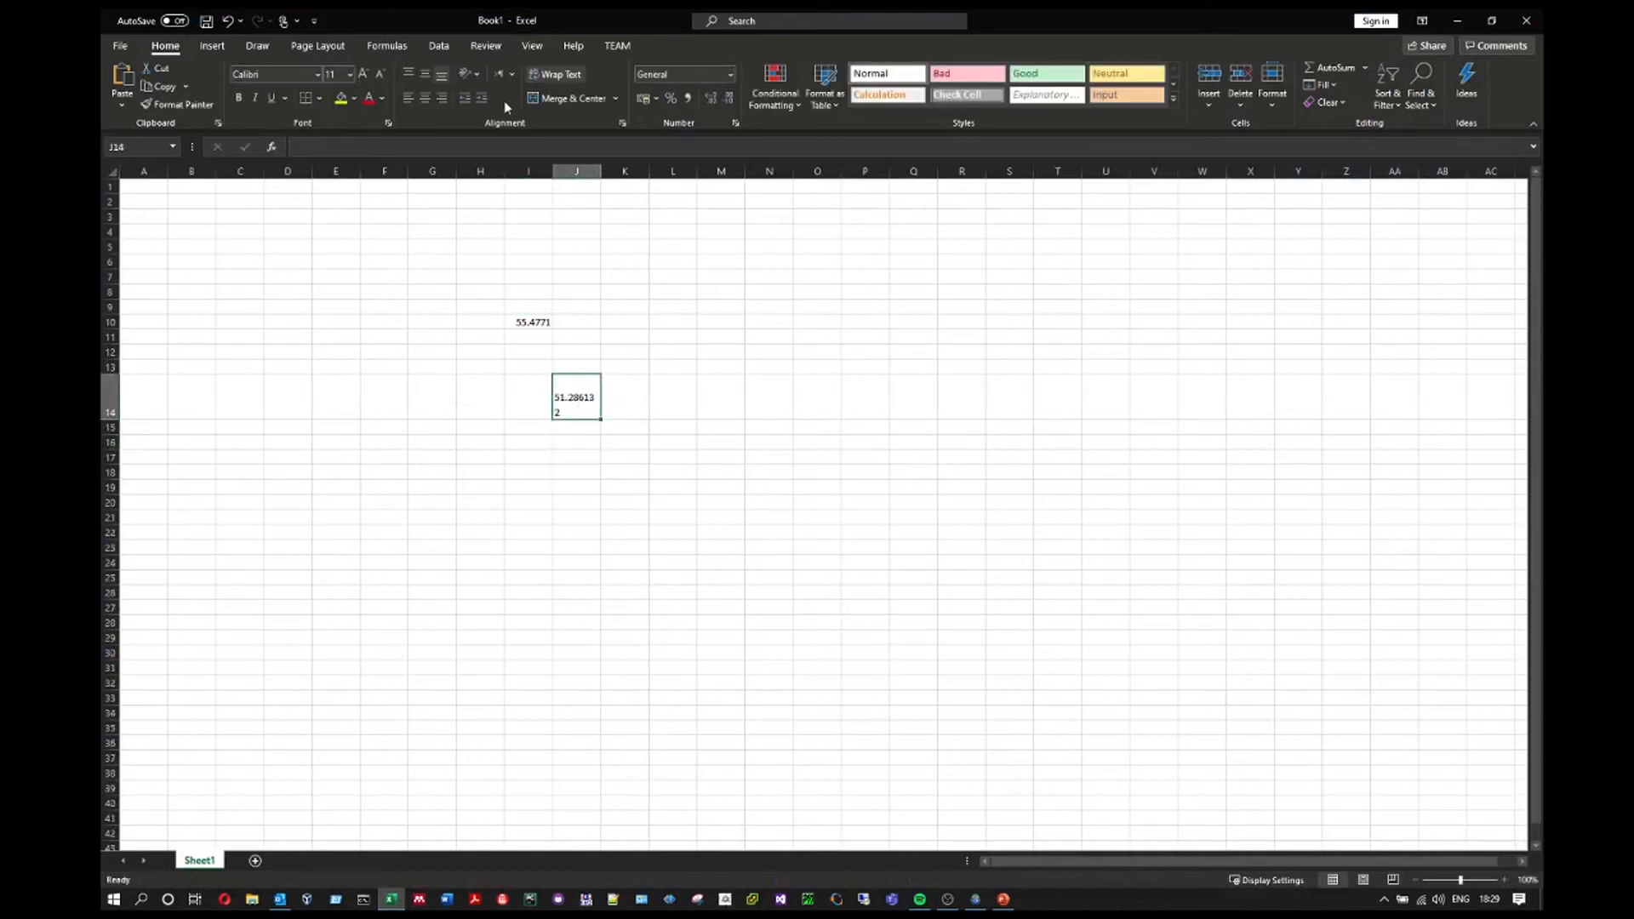
{"action": "left_click", "coordinate": [578, 409]}
{"action": "left_click", "coordinate": [573, 385]}
{"action": "right_click", "coordinate": [573, 381]}
{"action": "left_click", "coordinate": [633, 457]}
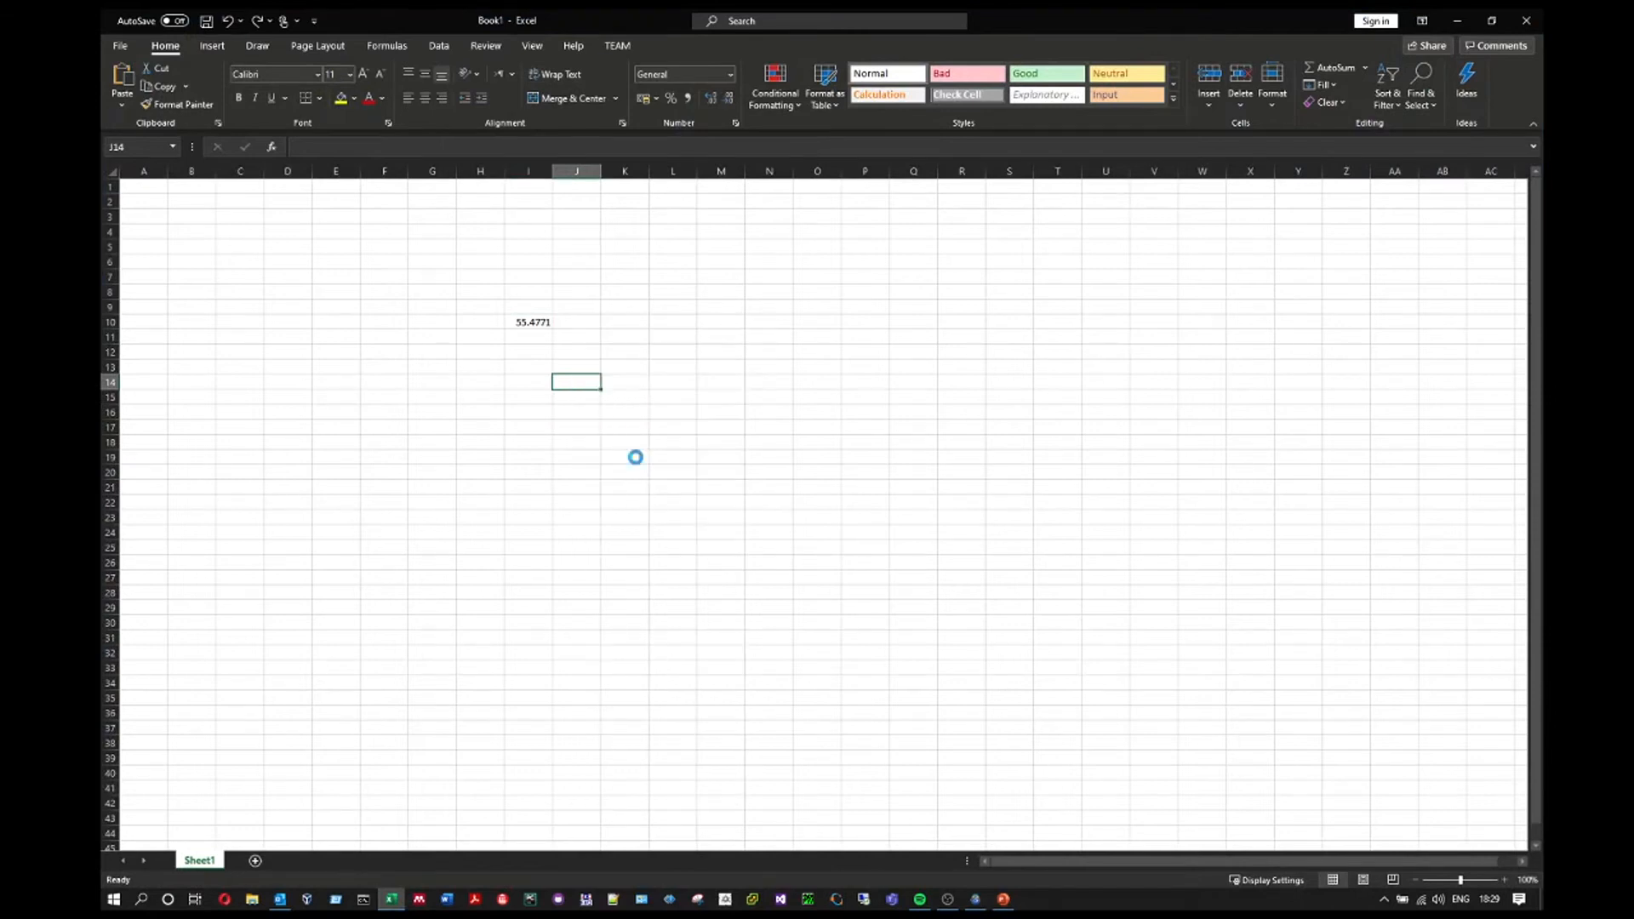
Calculate the water weight percent in cell I15 with the formula =100-J15
{"action": "left_click", "coordinate": [544, 398]}
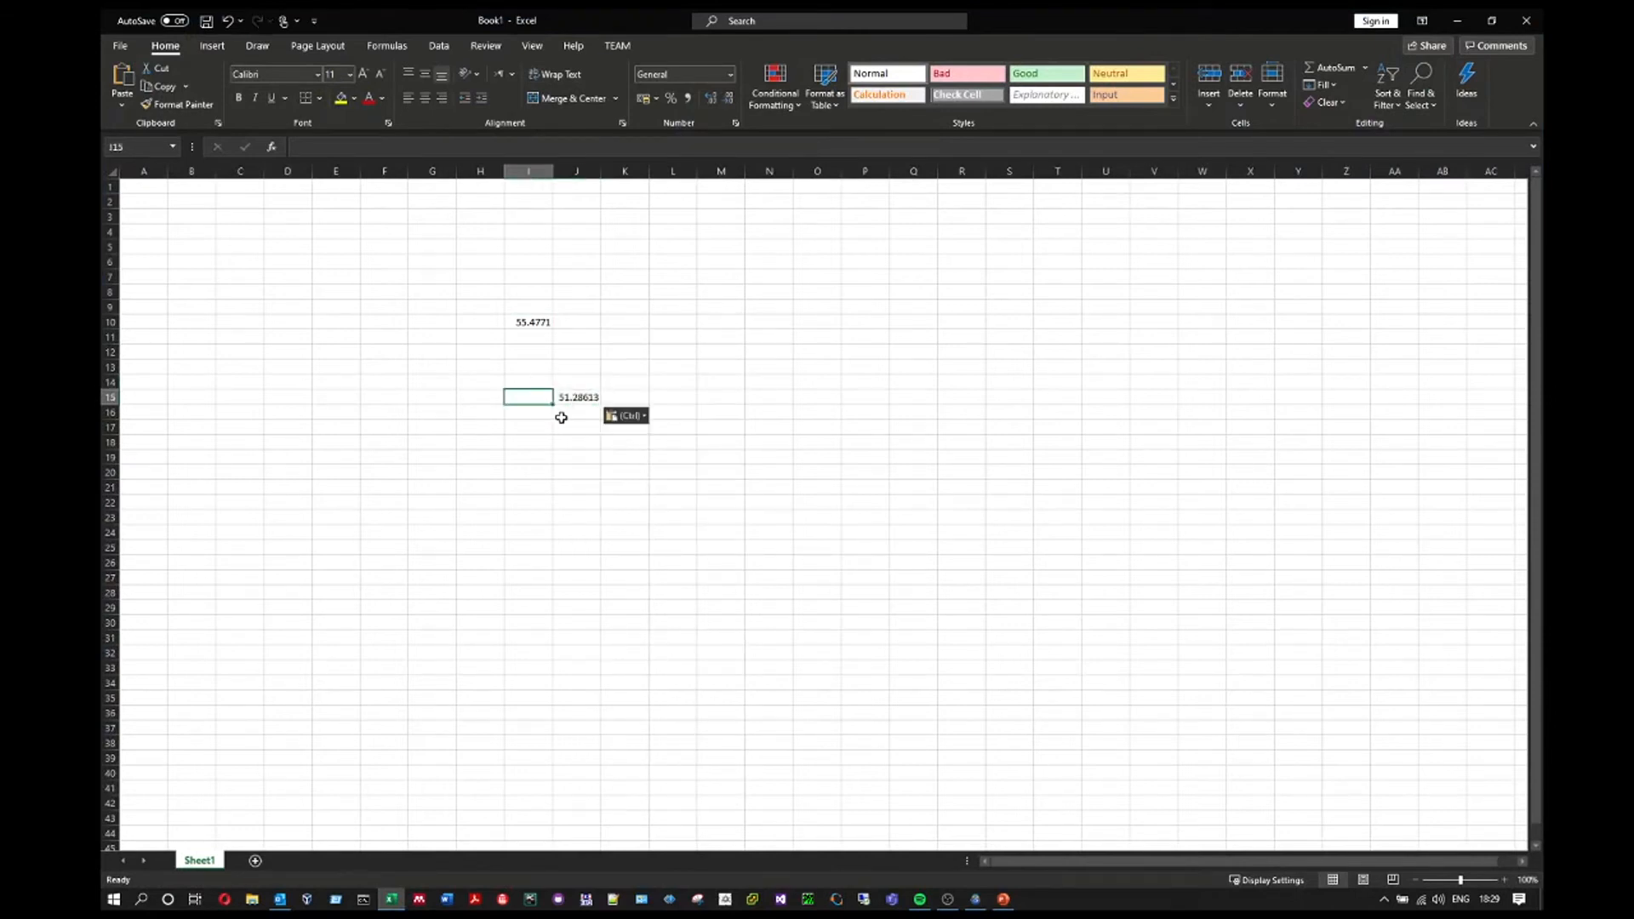
{"action": "type", "text": "=1"}
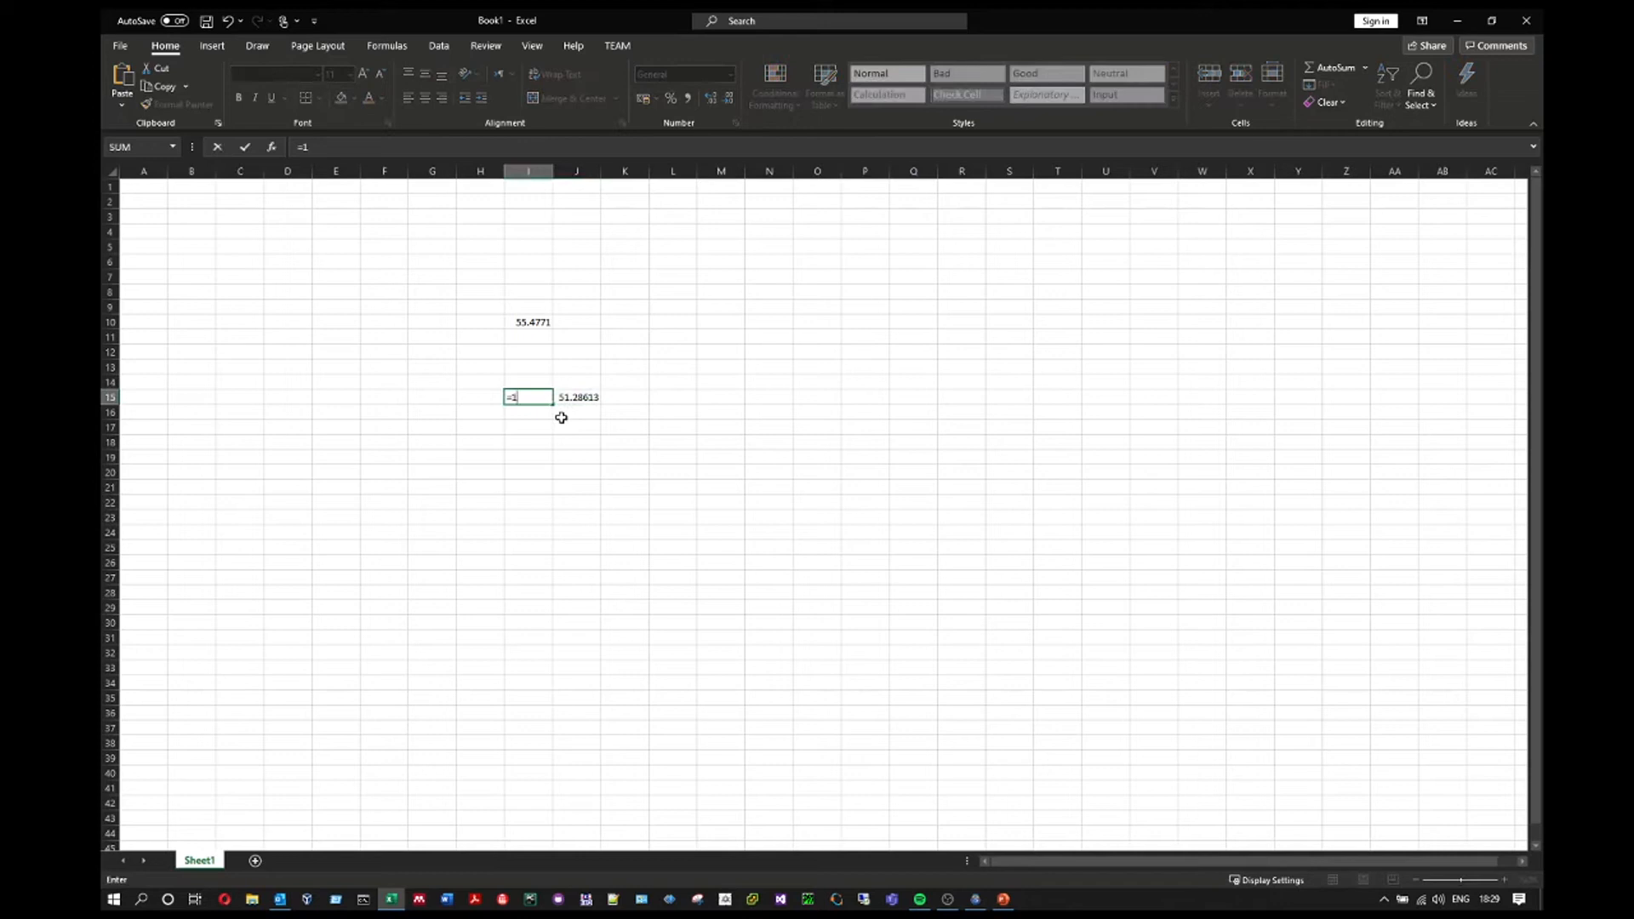
{"action": "type", "text": "00-"}
{"action": "left_click", "coordinate": [591, 398]}
{"action": "key", "text": "Return"}
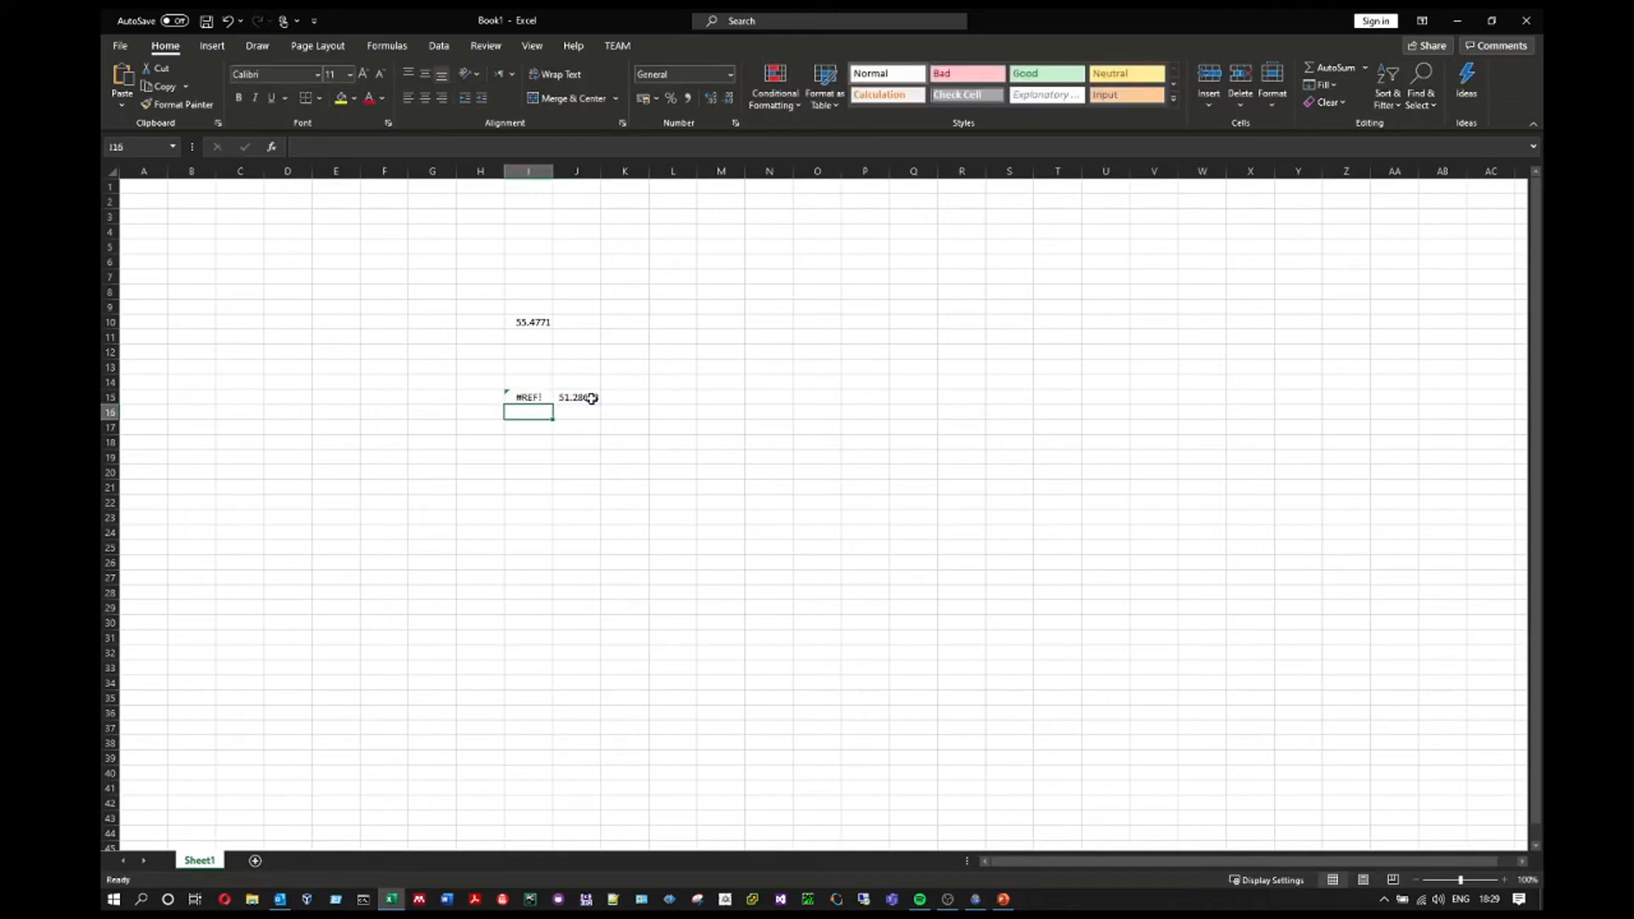
{"action": "double_click", "coordinate": [529, 398]}
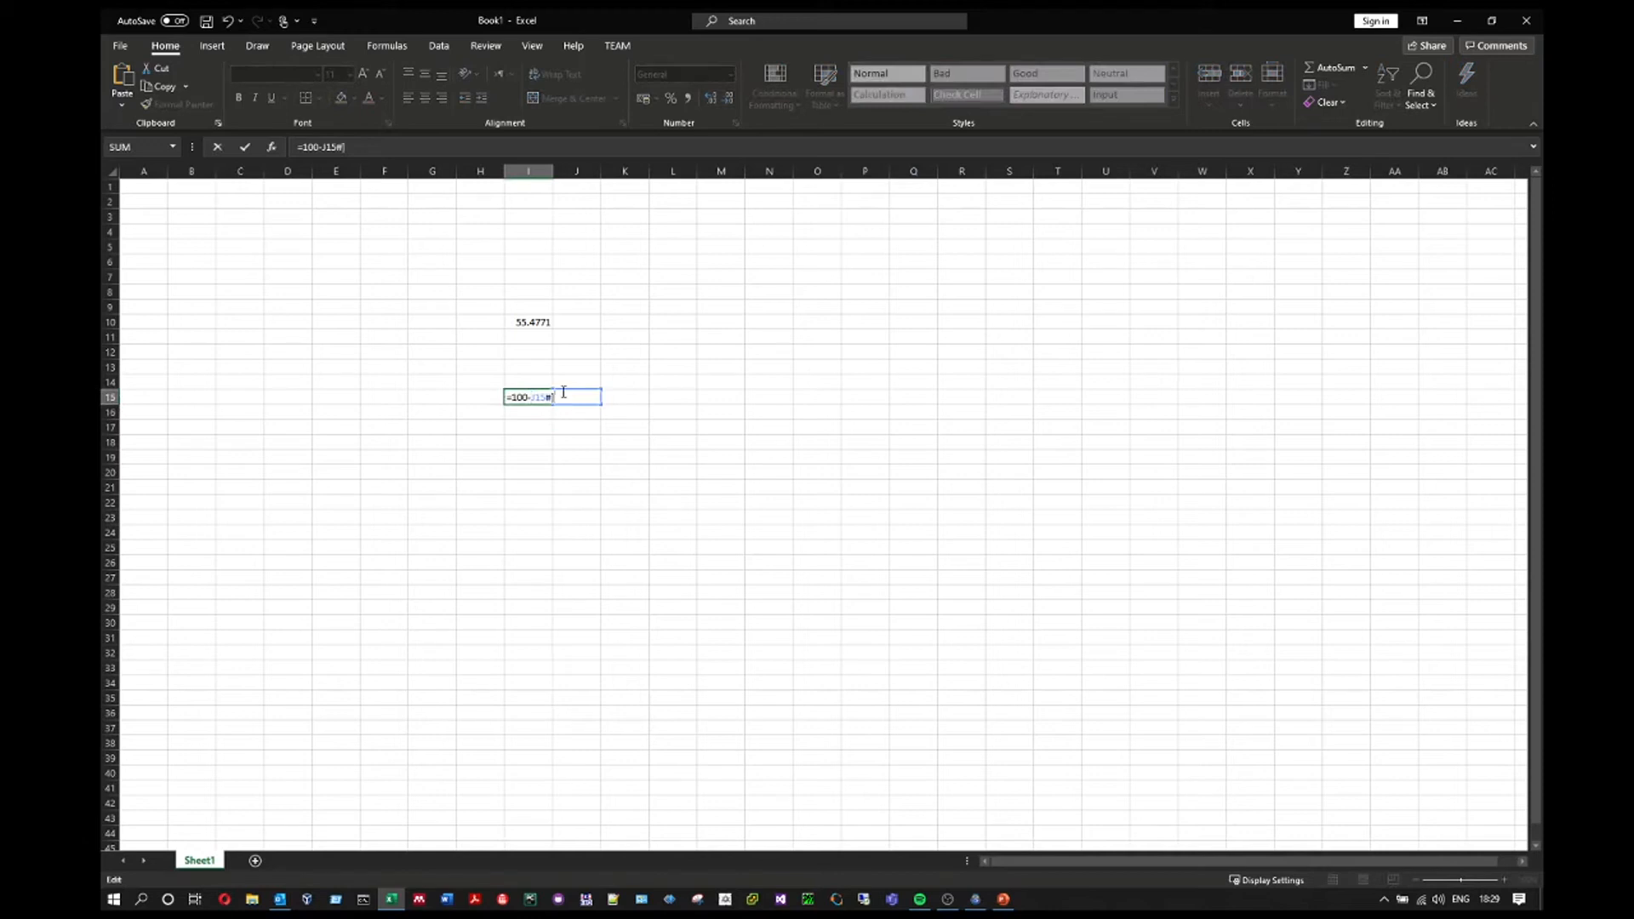
{"action": "key", "text": "Return"}
{"action": "left_click", "coordinate": [617, 454]}
Copy the MEG weight percent in J15 and arrange the Excel and HydraFLASH windows side by side
{"action": "left_click", "coordinate": [593, 398]}
{"action": "key", "text": "ctrl+c"}
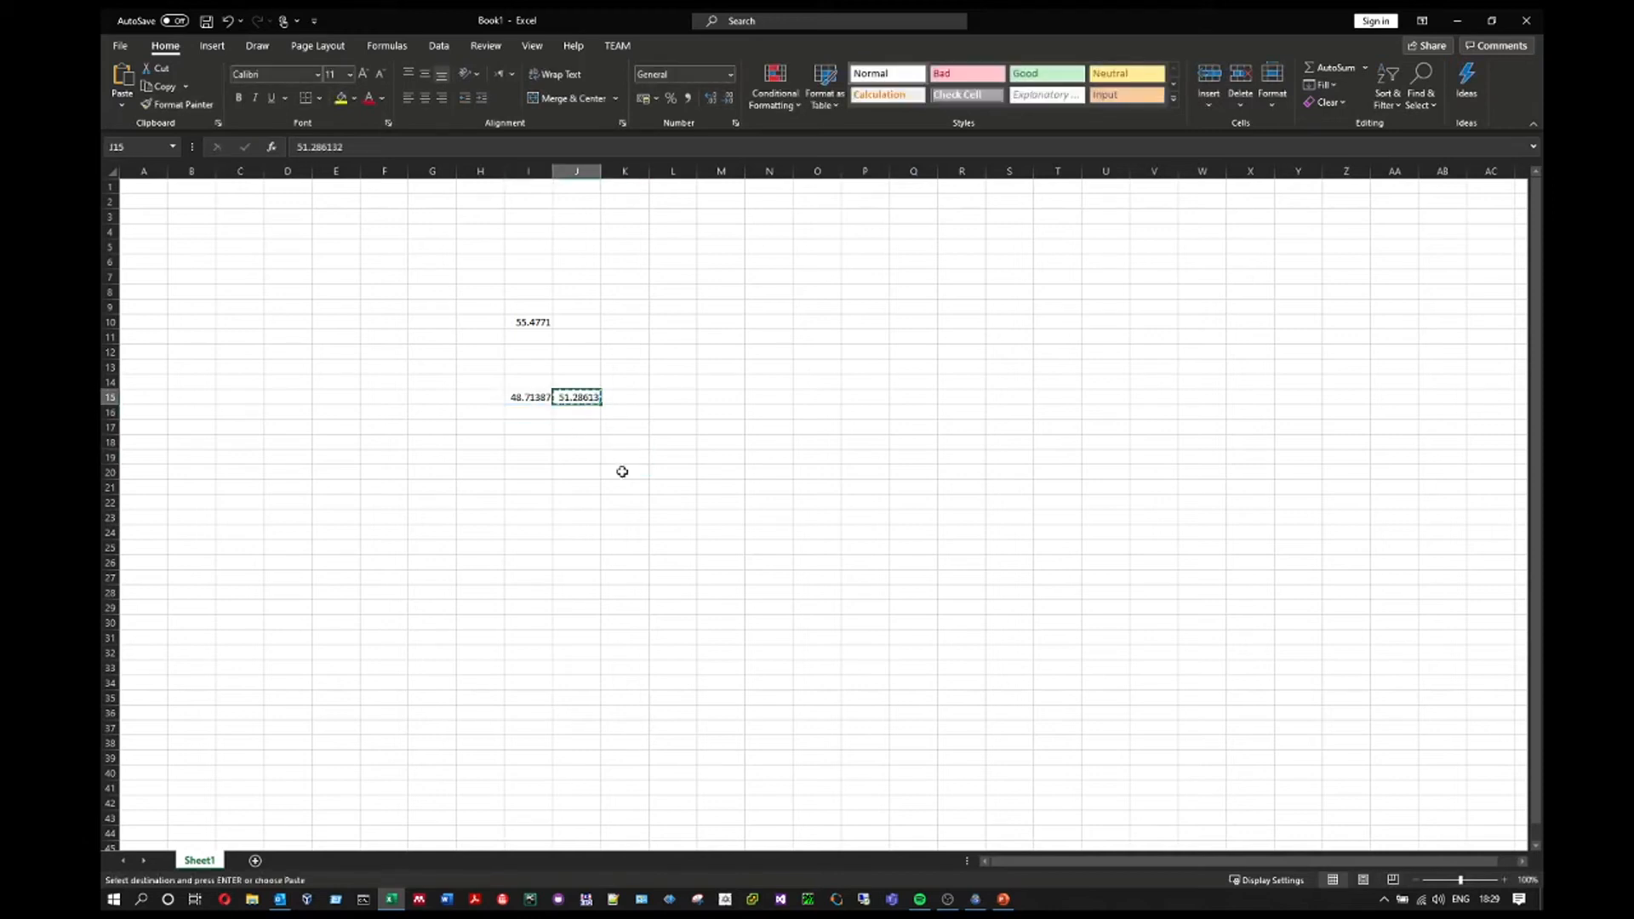
{"action": "double_click", "coordinate": [791, 17]}
{"action": "left_click_drag", "start_coordinate": [1072, 22], "coordinate": [104, 349]}
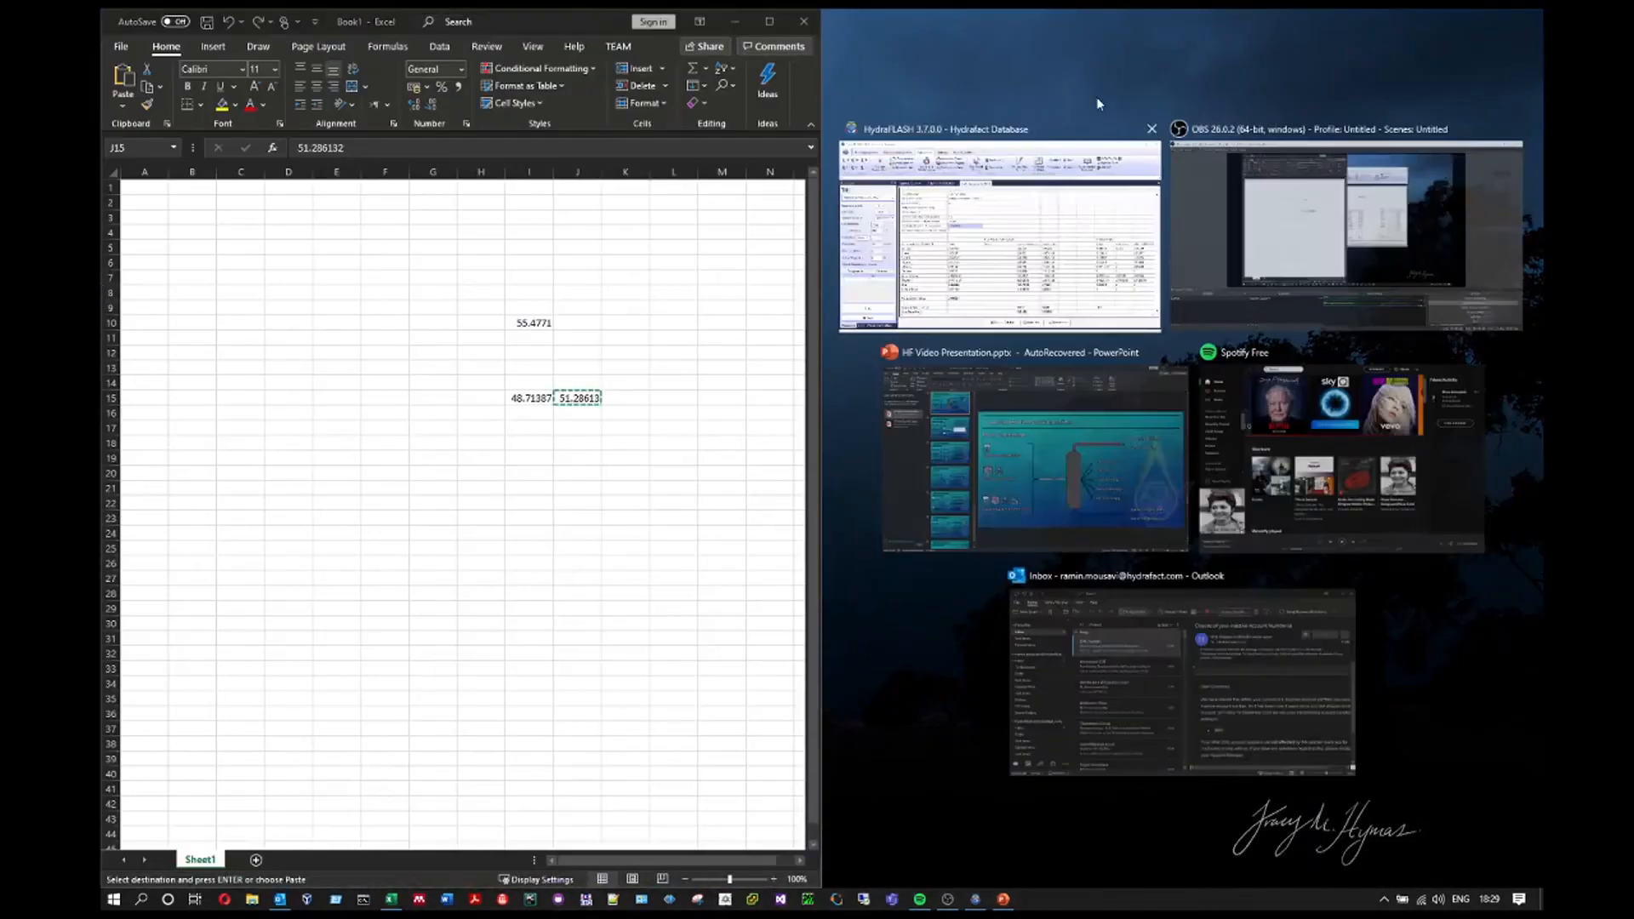
{"action": "left_click", "coordinate": [1060, 182]}
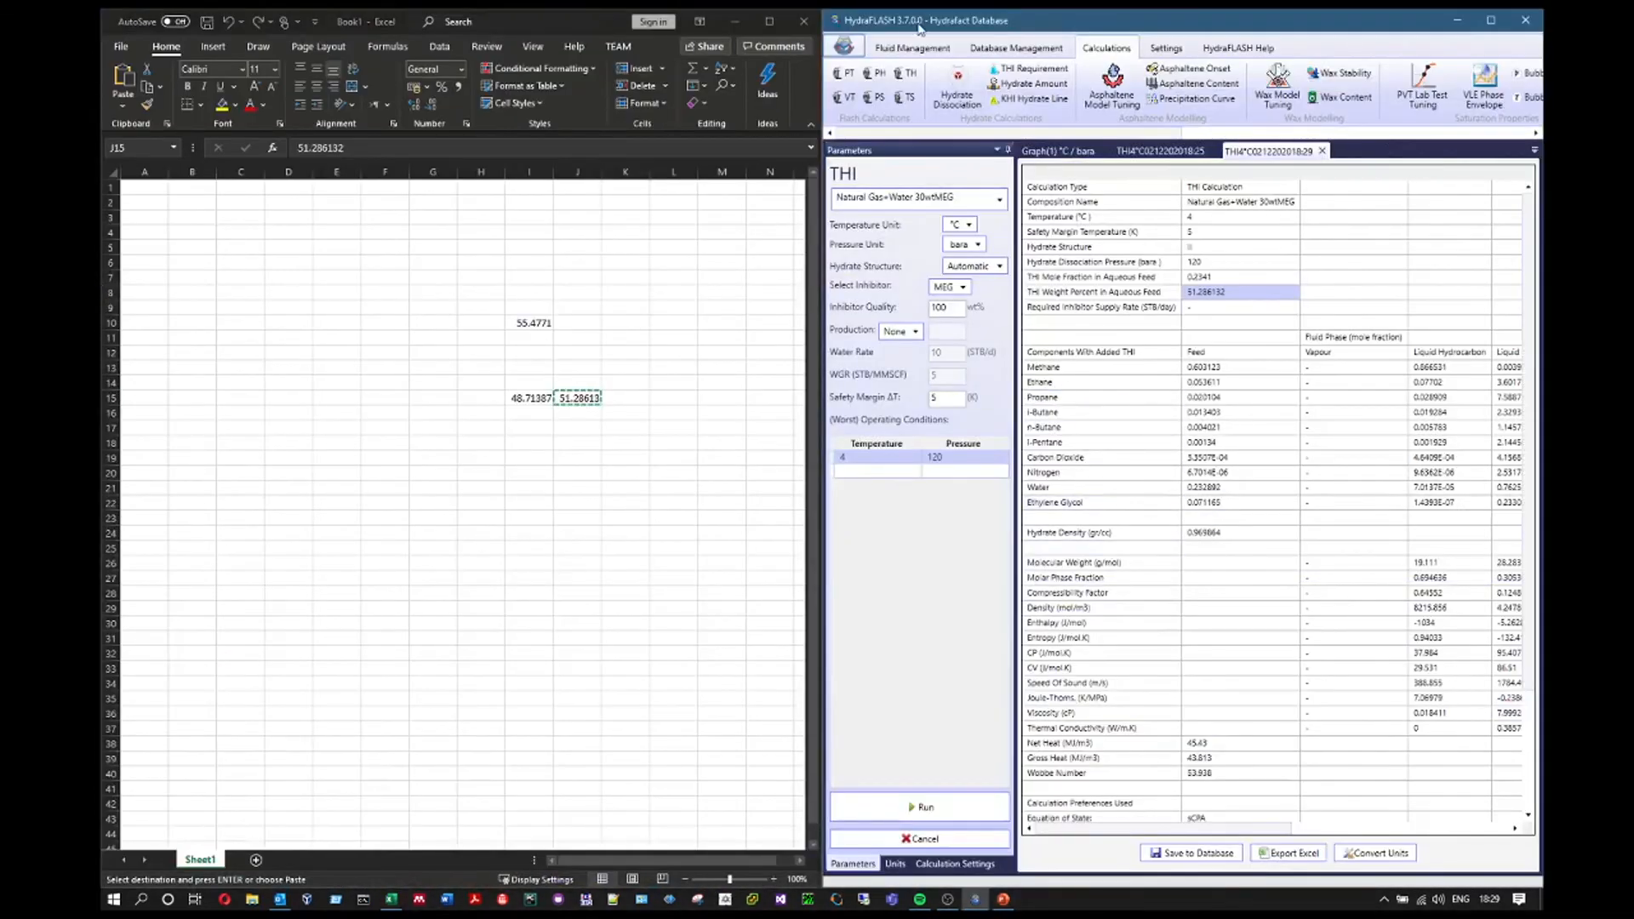
Open the Natural Gas+Water 30wtMEG fluid for editing and remove Water and Ethylene Glycol from its composition
{"action": "left_click", "coordinate": [921, 51]}
{"action": "left_click", "coordinate": [907, 90]}
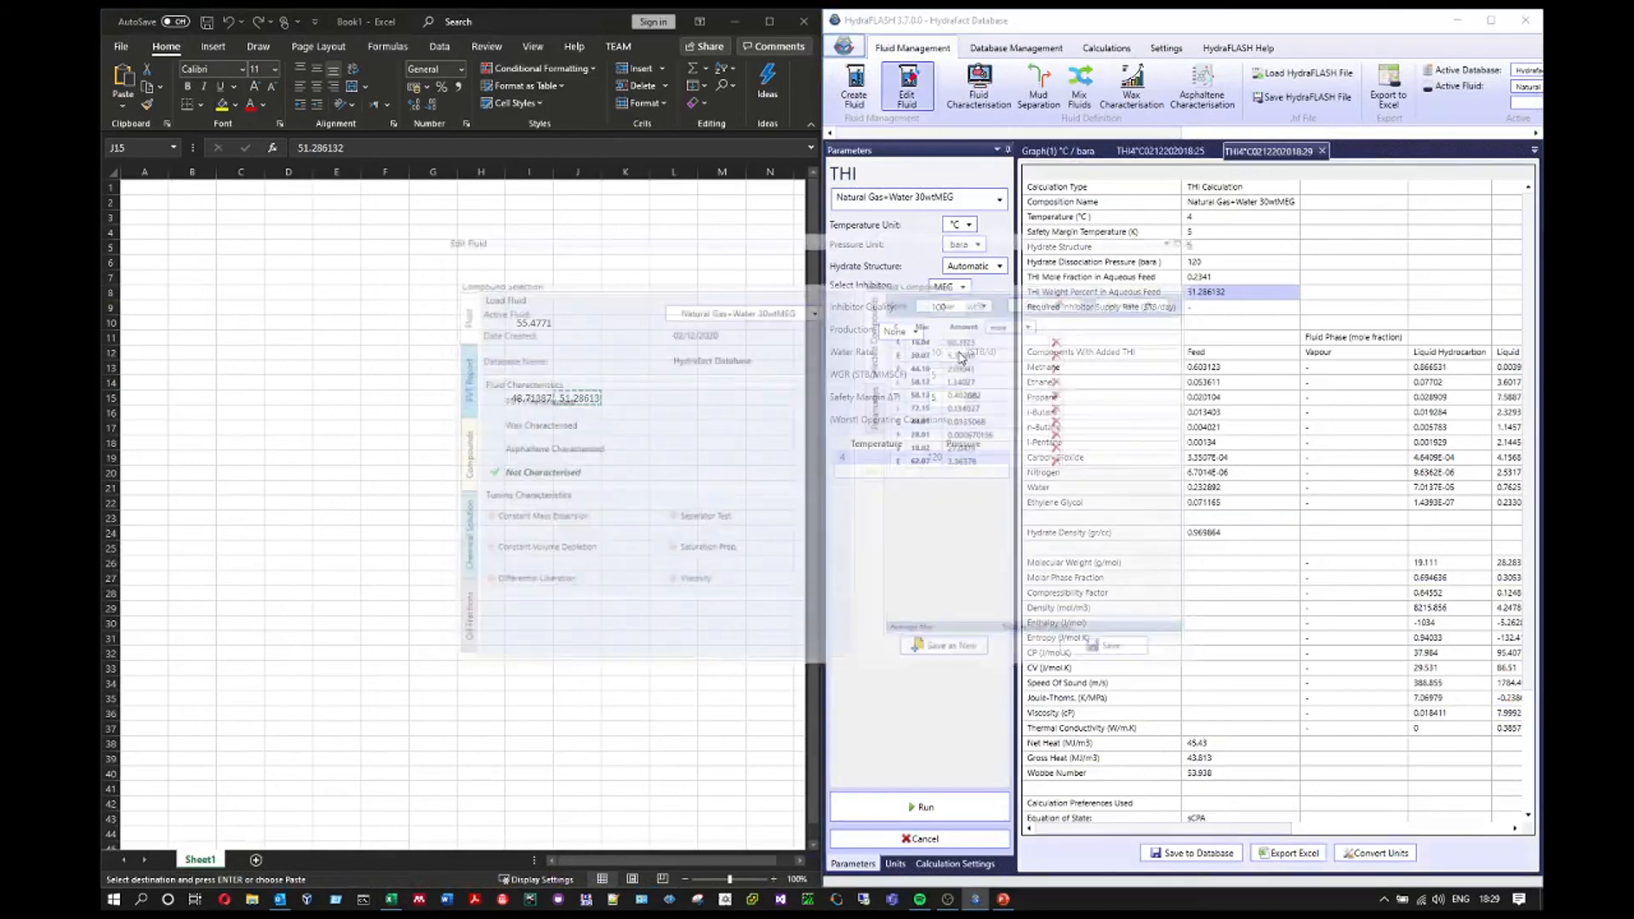
{"action": "left_click_drag", "start_coordinate": [952, 253], "coordinate": [1113, 264]}
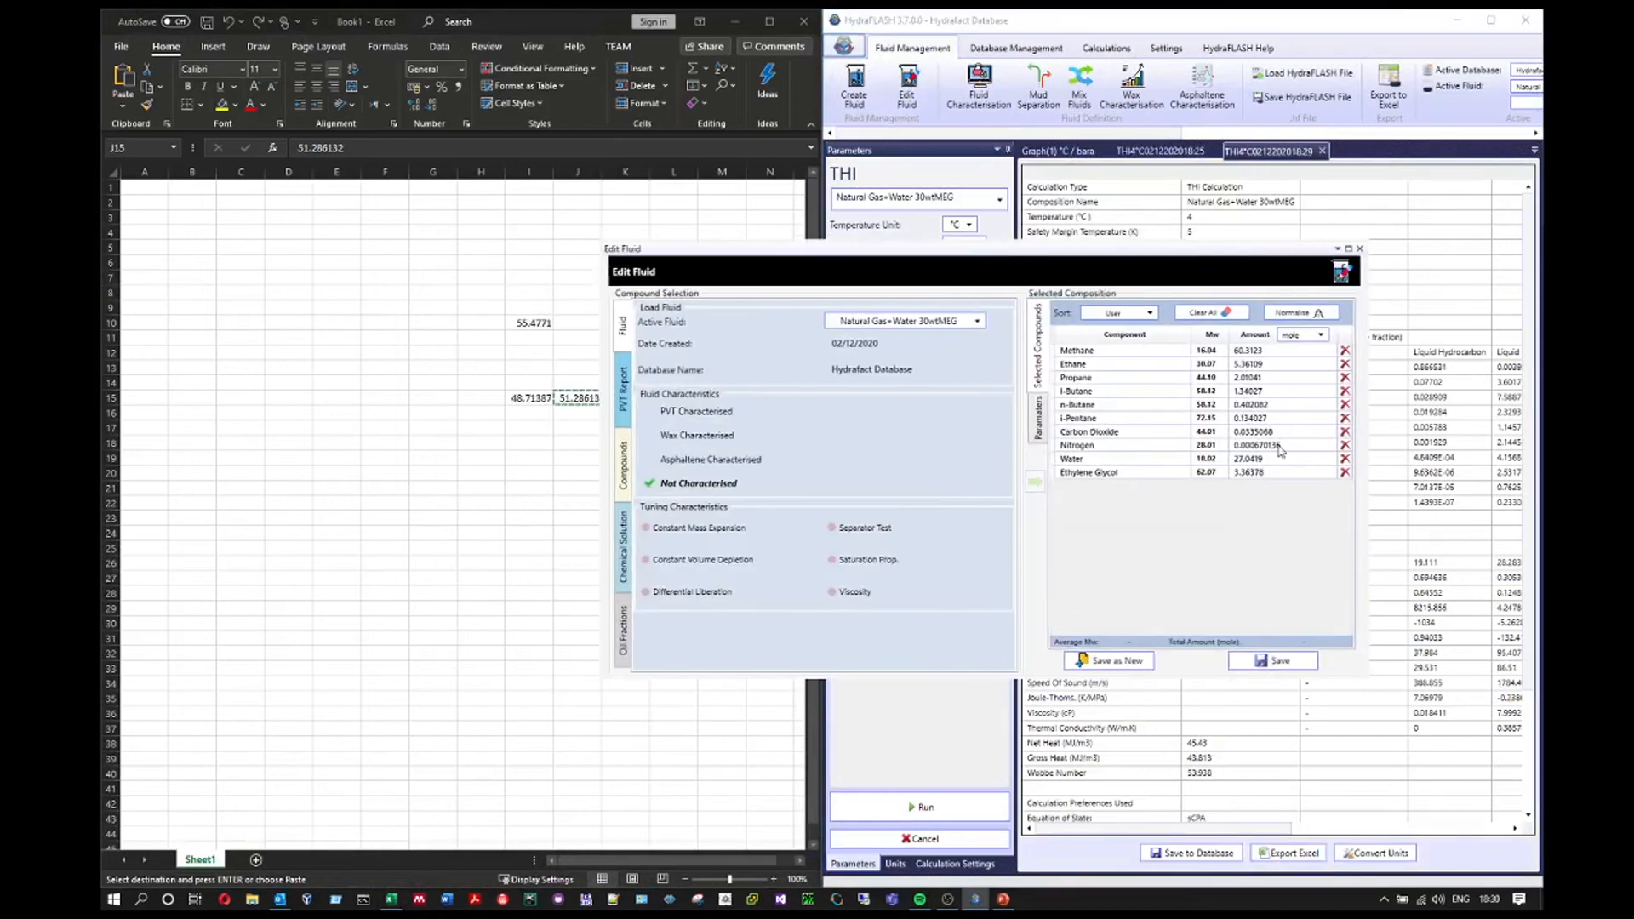
{"action": "left_click", "coordinate": [1344, 458]}
{"action": "left_click", "coordinate": [1345, 459]}
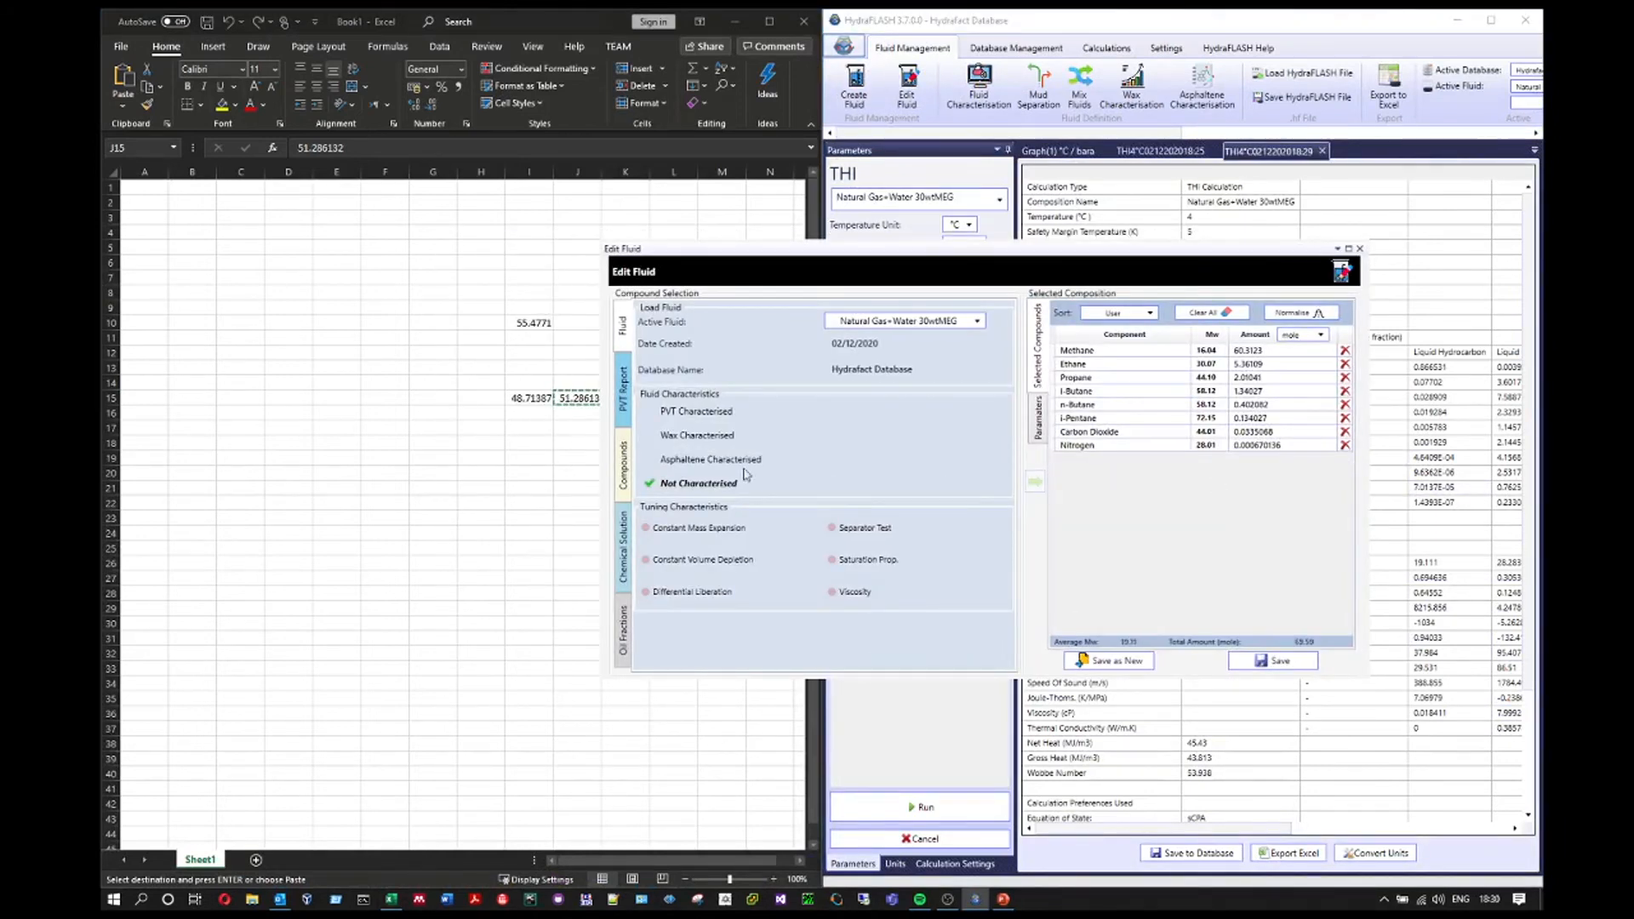
Add Ethylene Glycol and Water to the chemical solution and set the Ethylene Glycol amount to 51.286132 g
{"action": "left_click", "coordinate": [631, 549]}
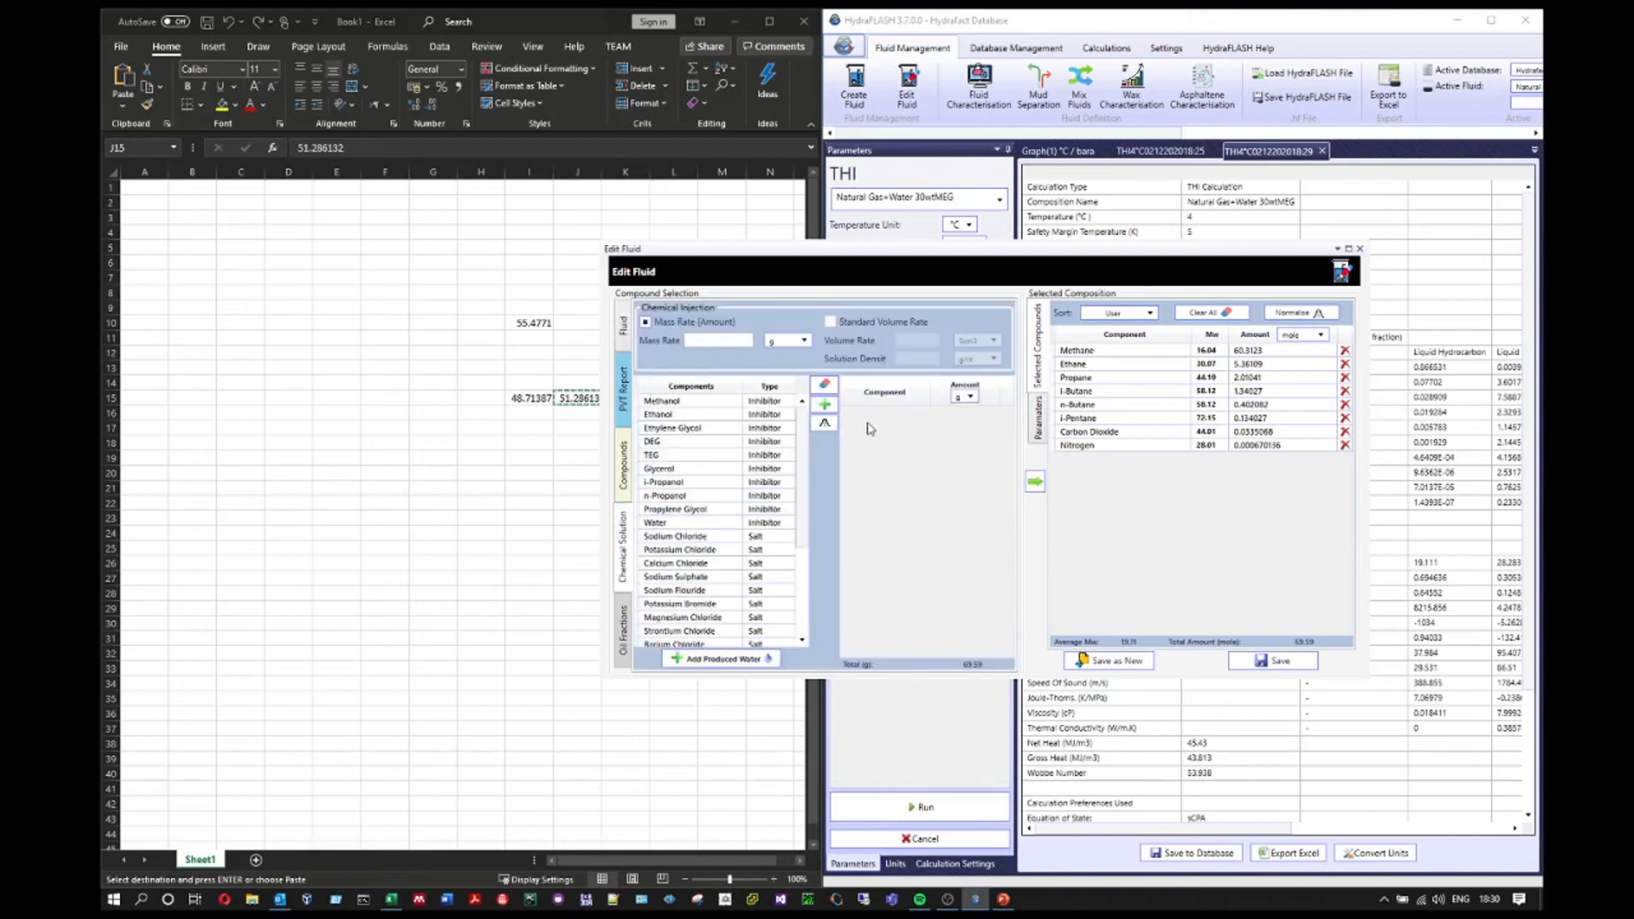
{"action": "double_click", "coordinate": [690, 428]}
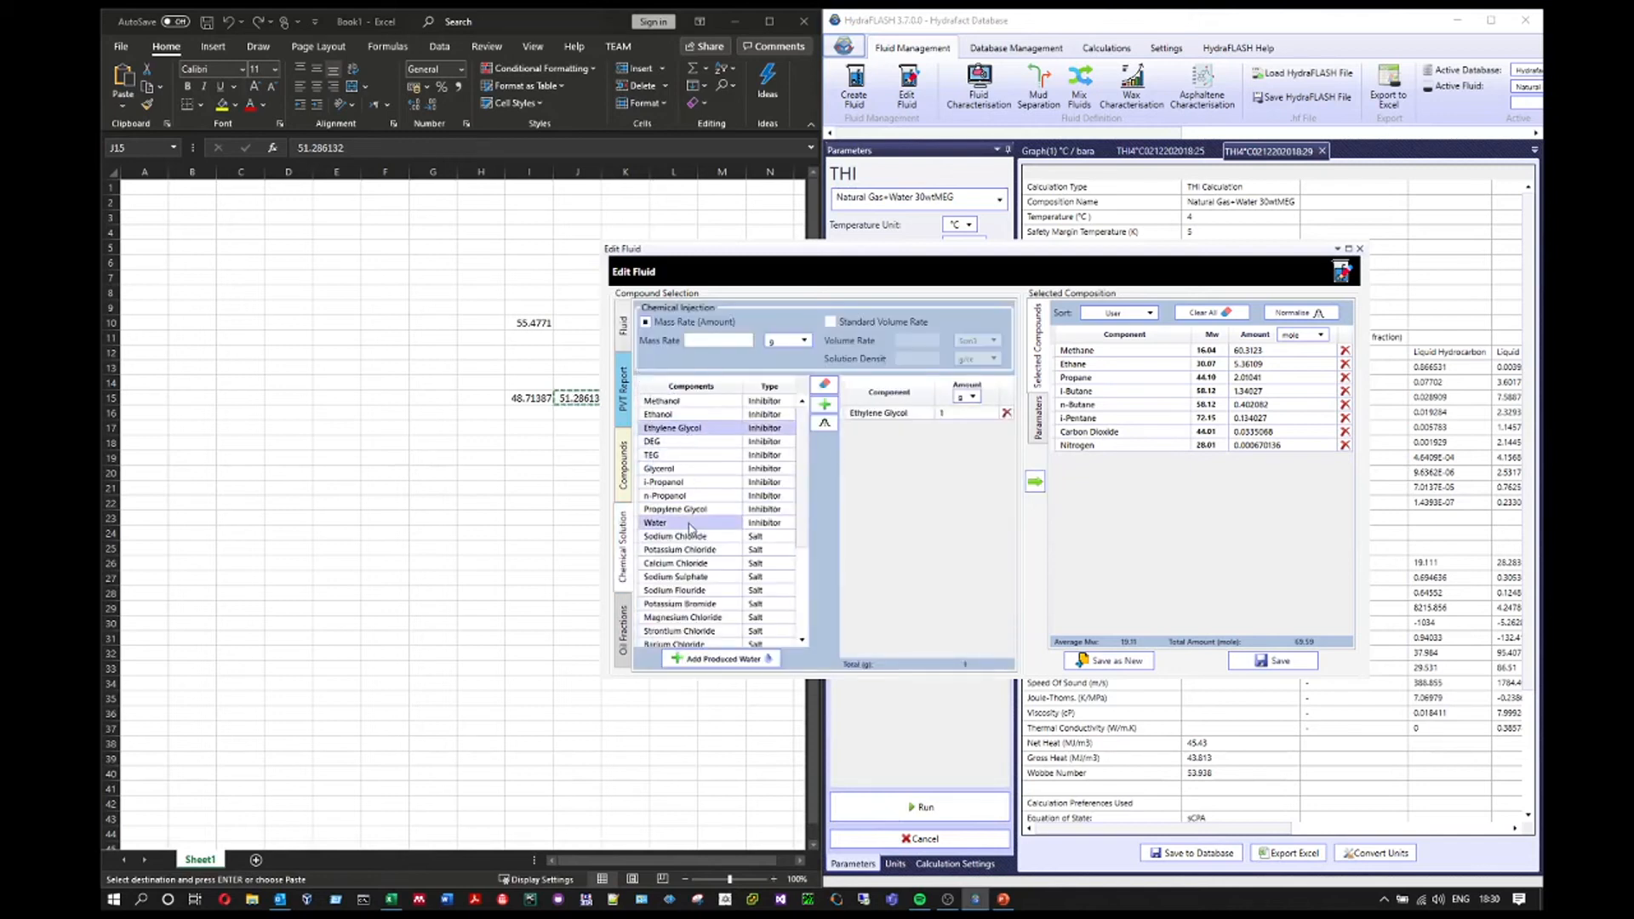
{"action": "double_click", "coordinate": [672, 522]}
{"action": "left_click", "coordinate": [978, 416]}
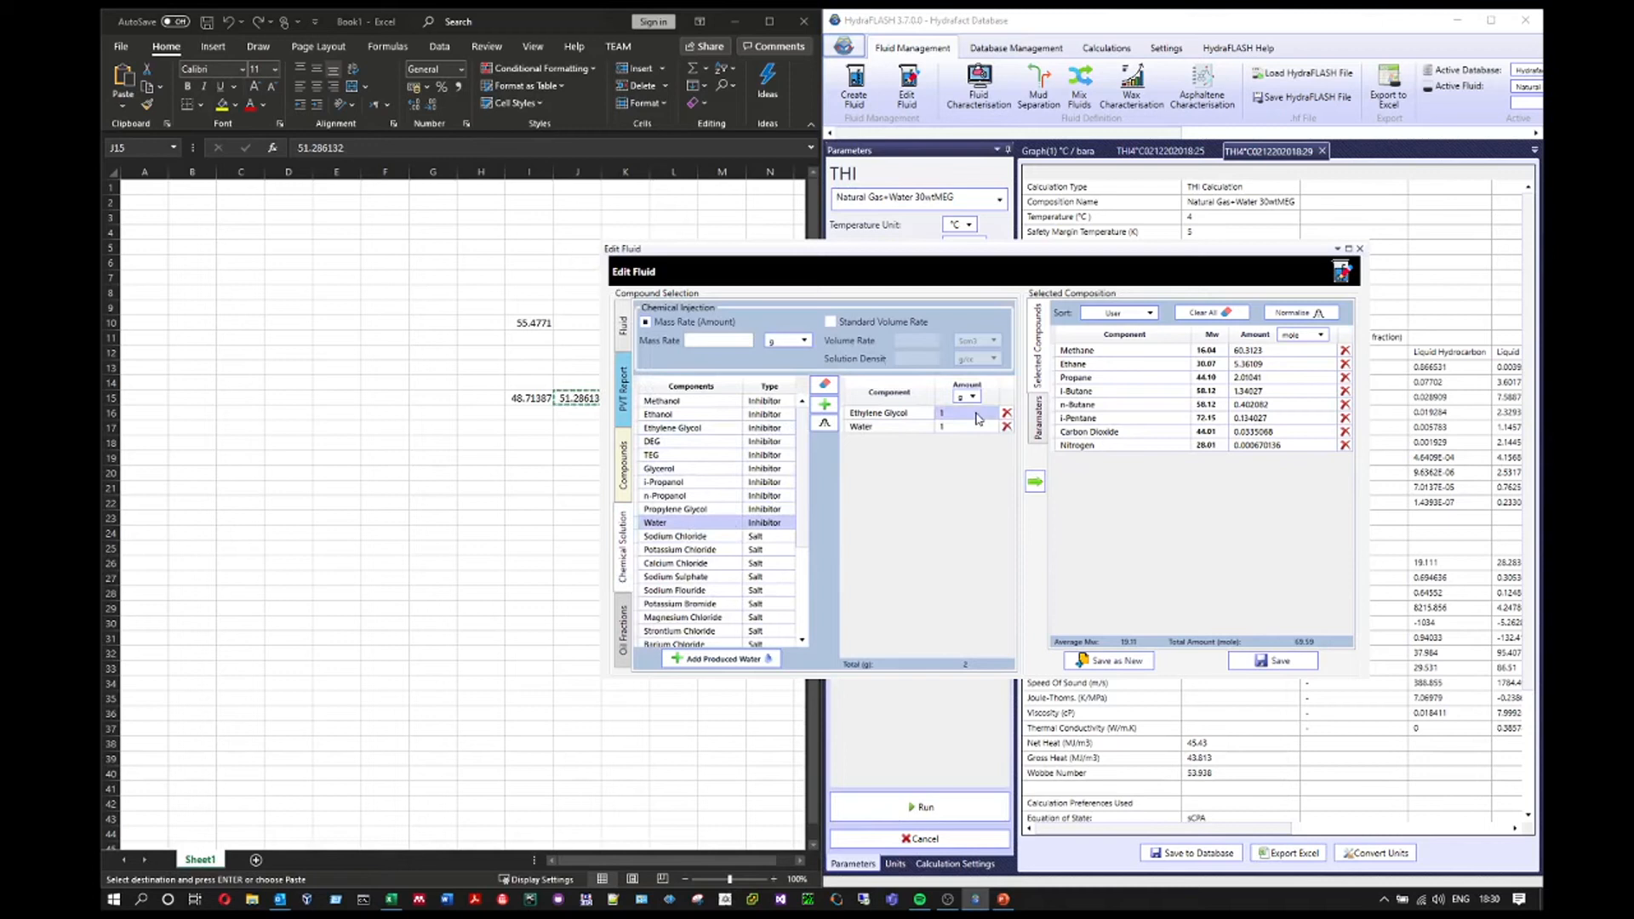
{"action": "left_click", "coordinate": [972, 415]}
{"action": "key", "text": "ctrl+v"}
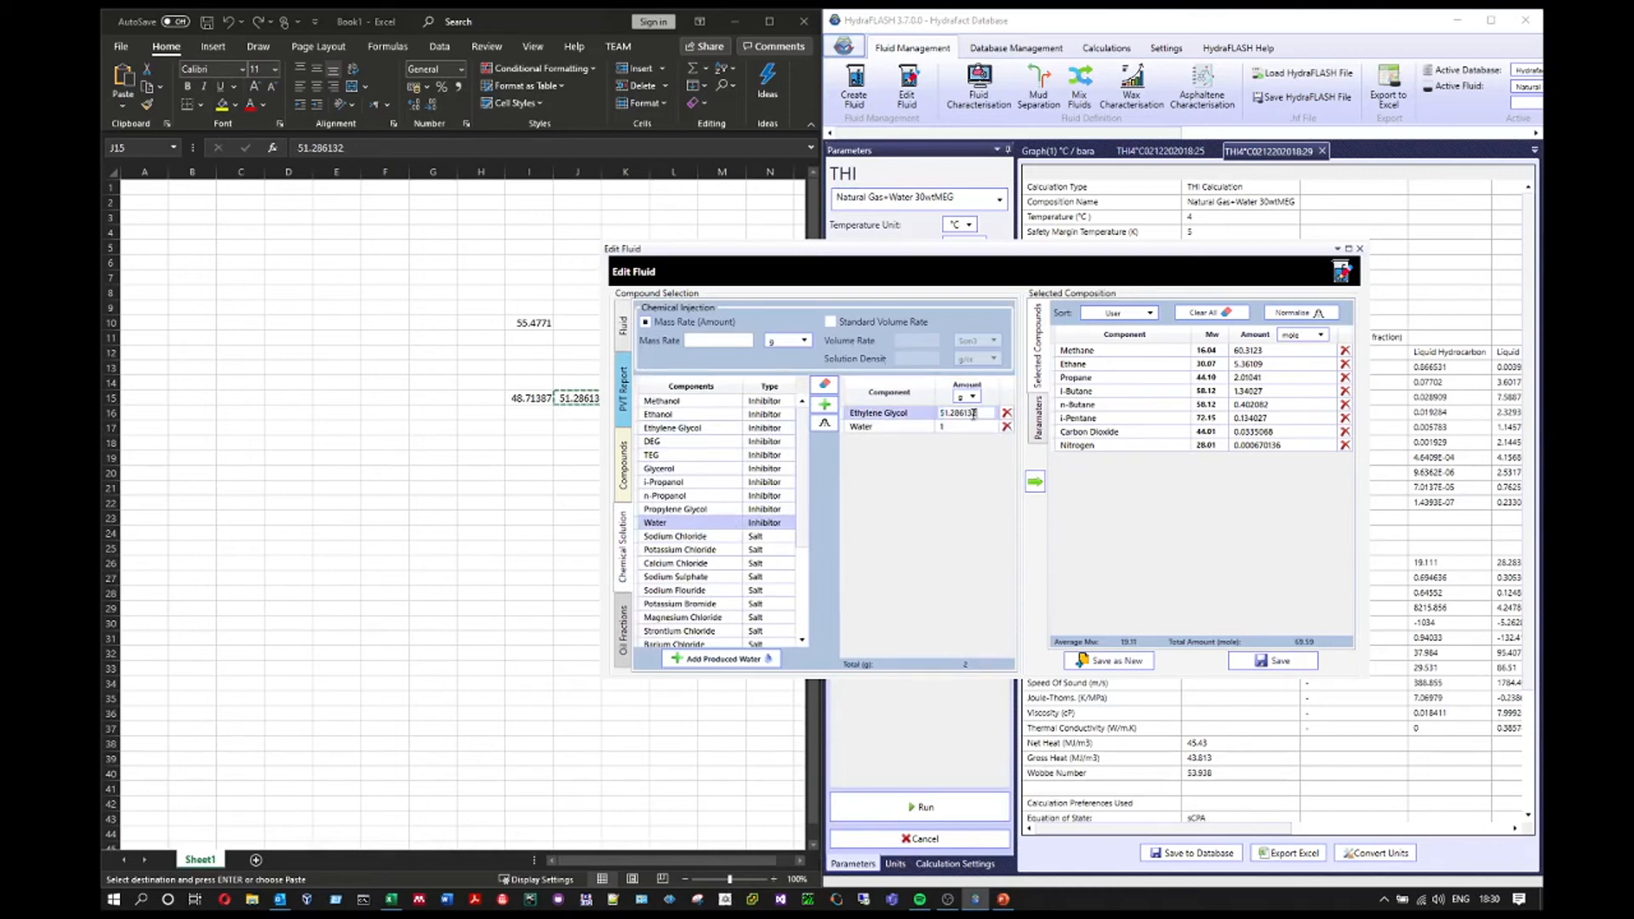
Copy the calculated water percentage from cell I15 in Excel and paste it as the solution's Water amount in grams
{"action": "left_click", "coordinate": [543, 463]}
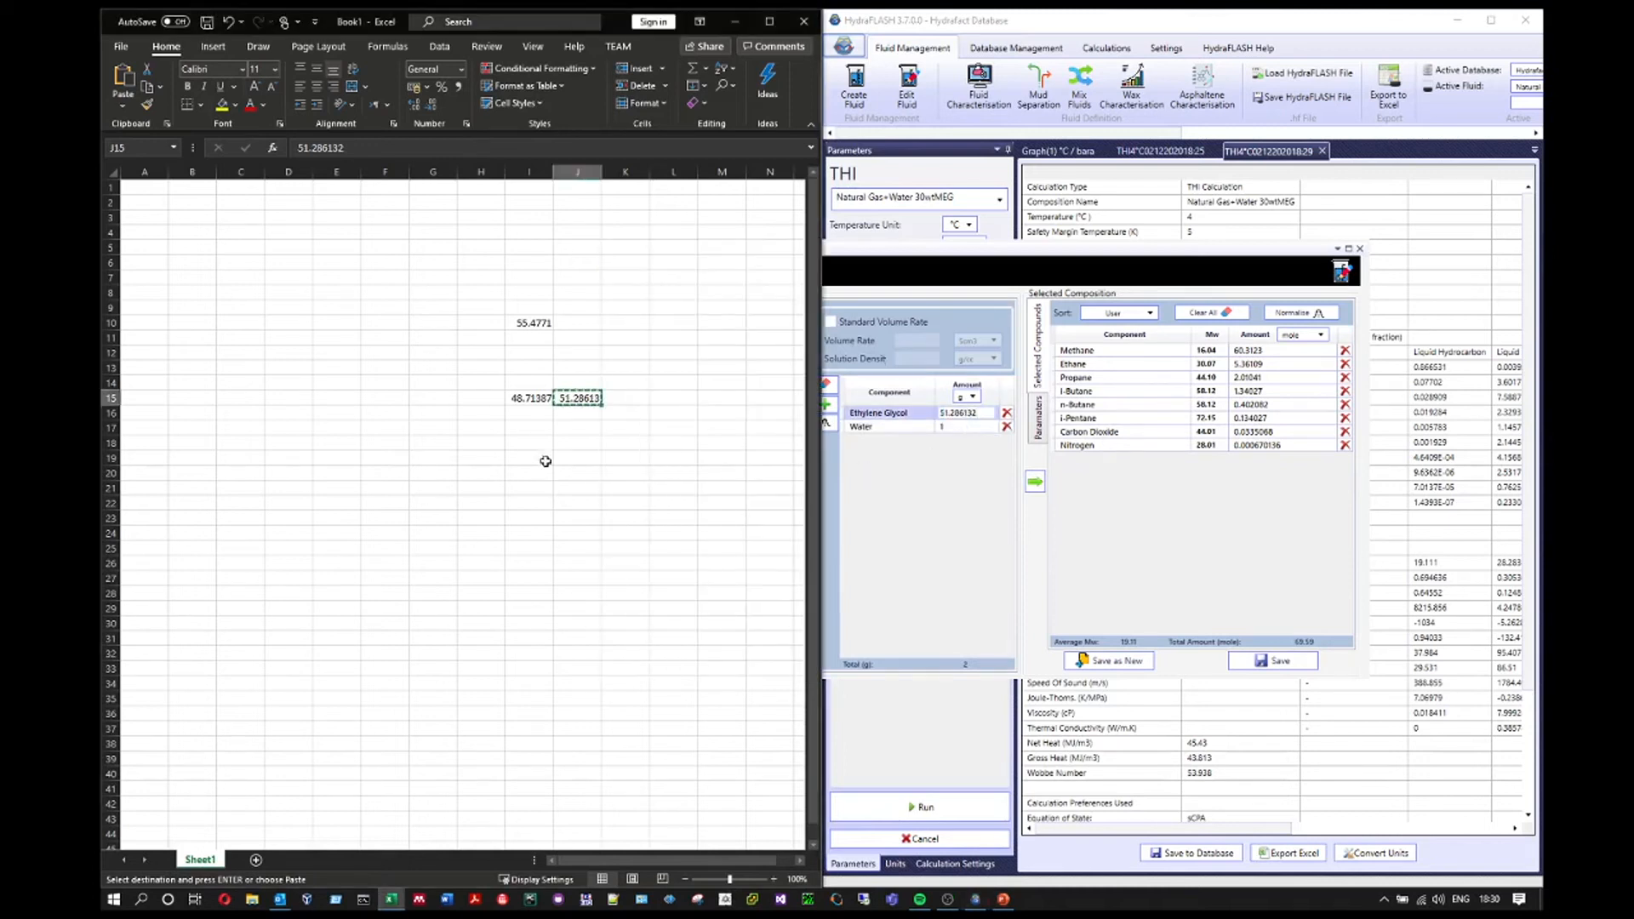
{"action": "left_click", "coordinate": [536, 400]}
{"action": "key", "text": "ctrl+c"}
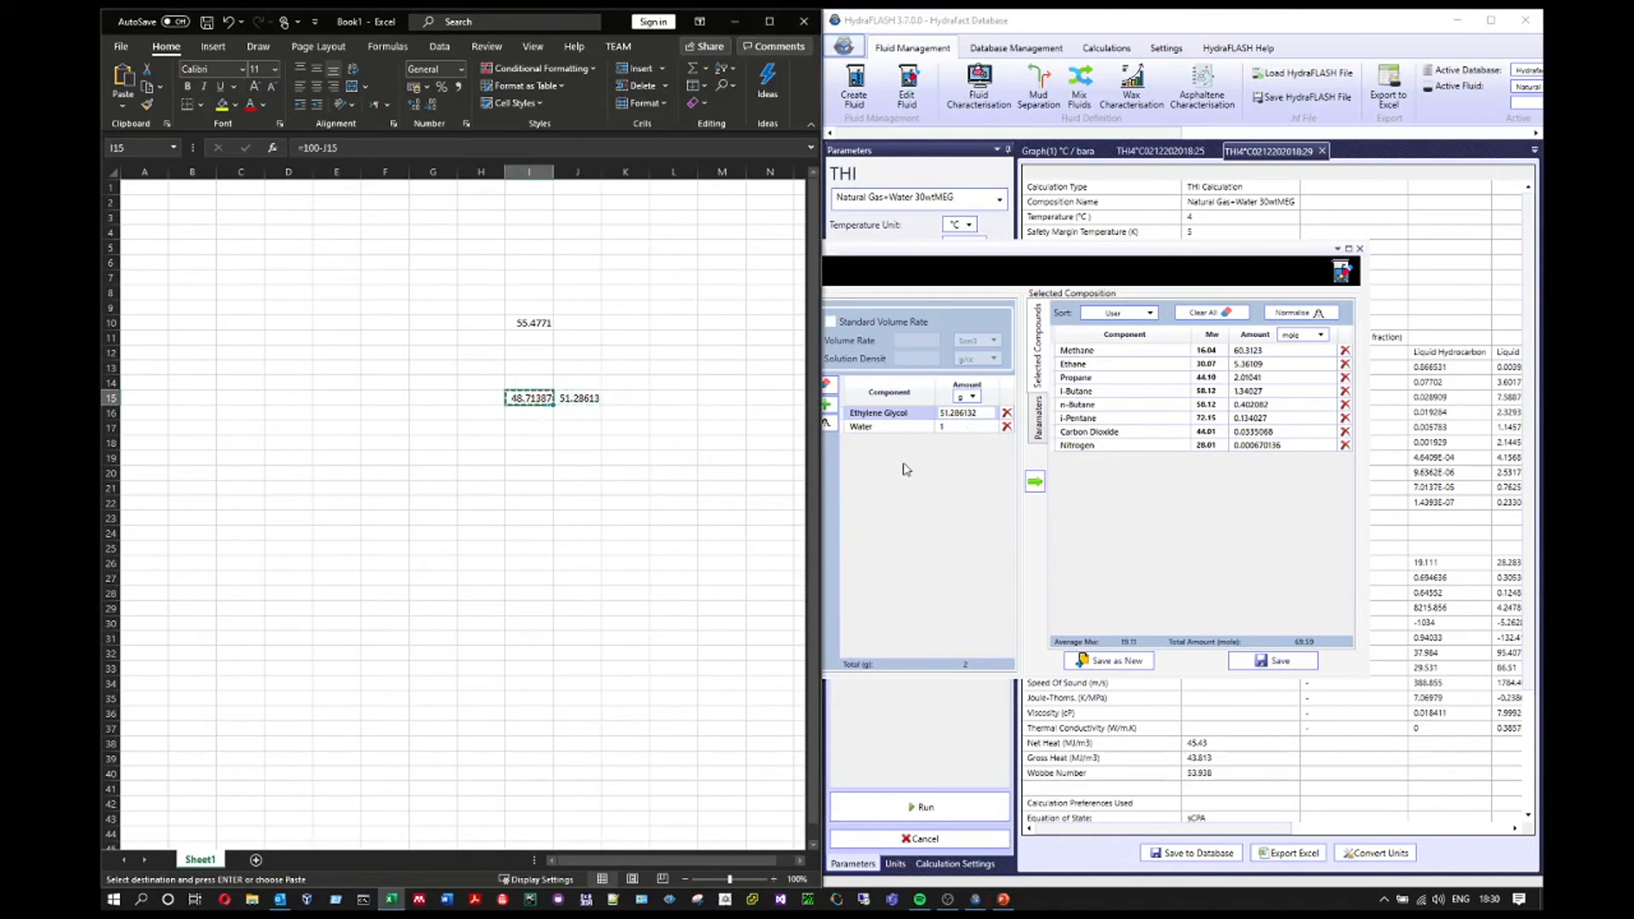
{"action": "left_click", "coordinate": [910, 470]}
{"action": "left_click", "coordinate": [959, 428]}
{"action": "key", "text": "ctrl+v"}
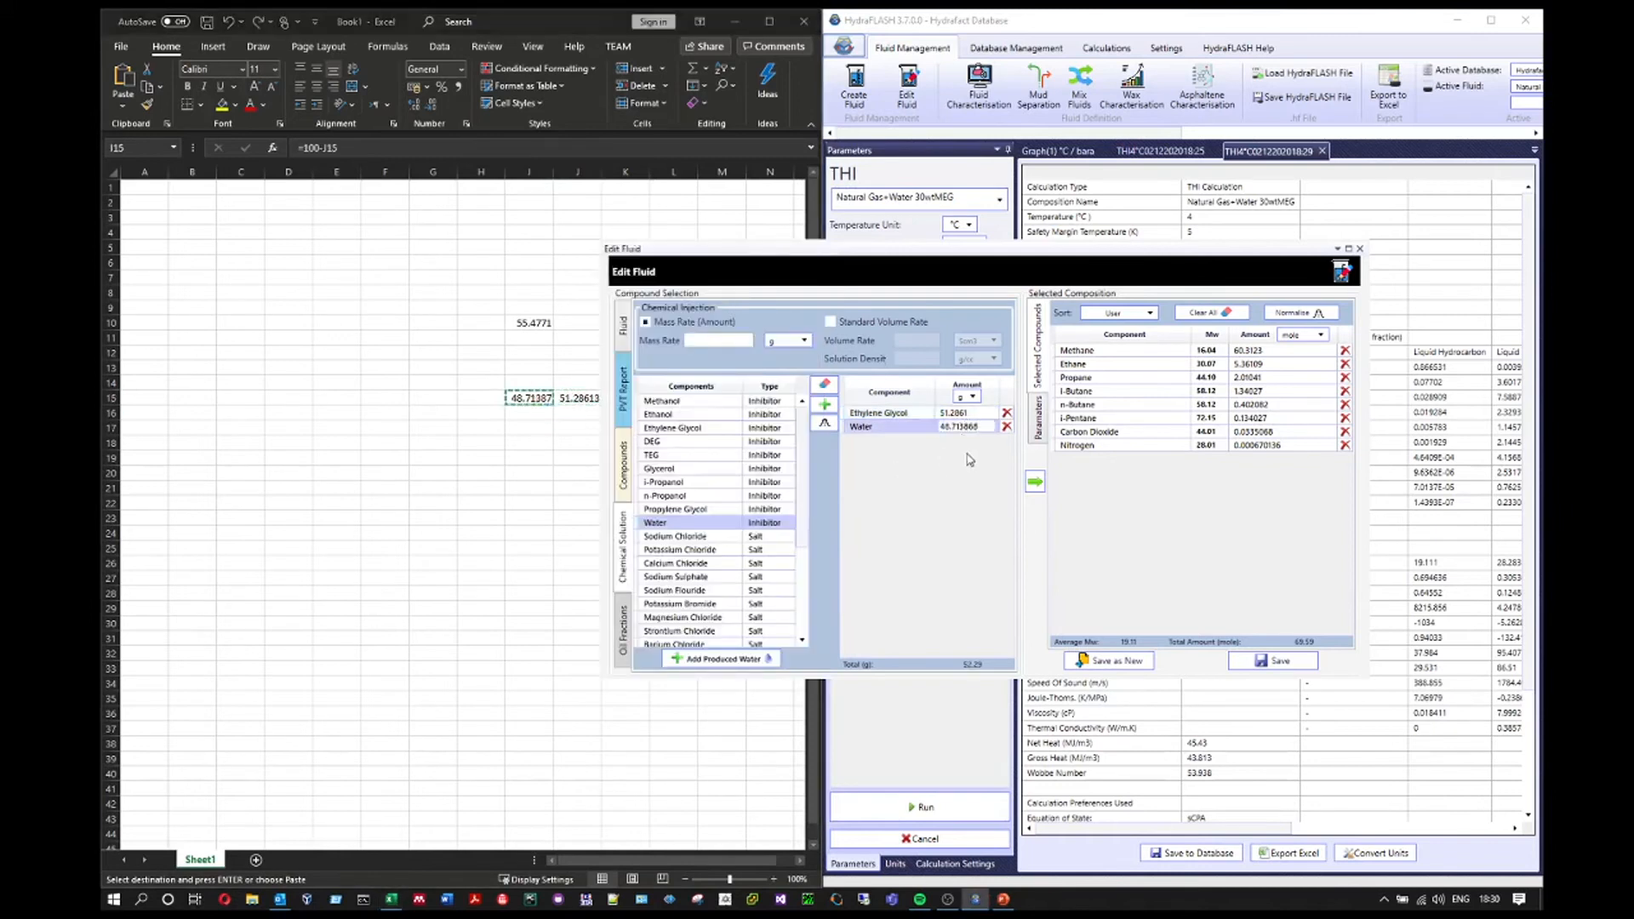
{"action": "left_click", "coordinate": [913, 414]}
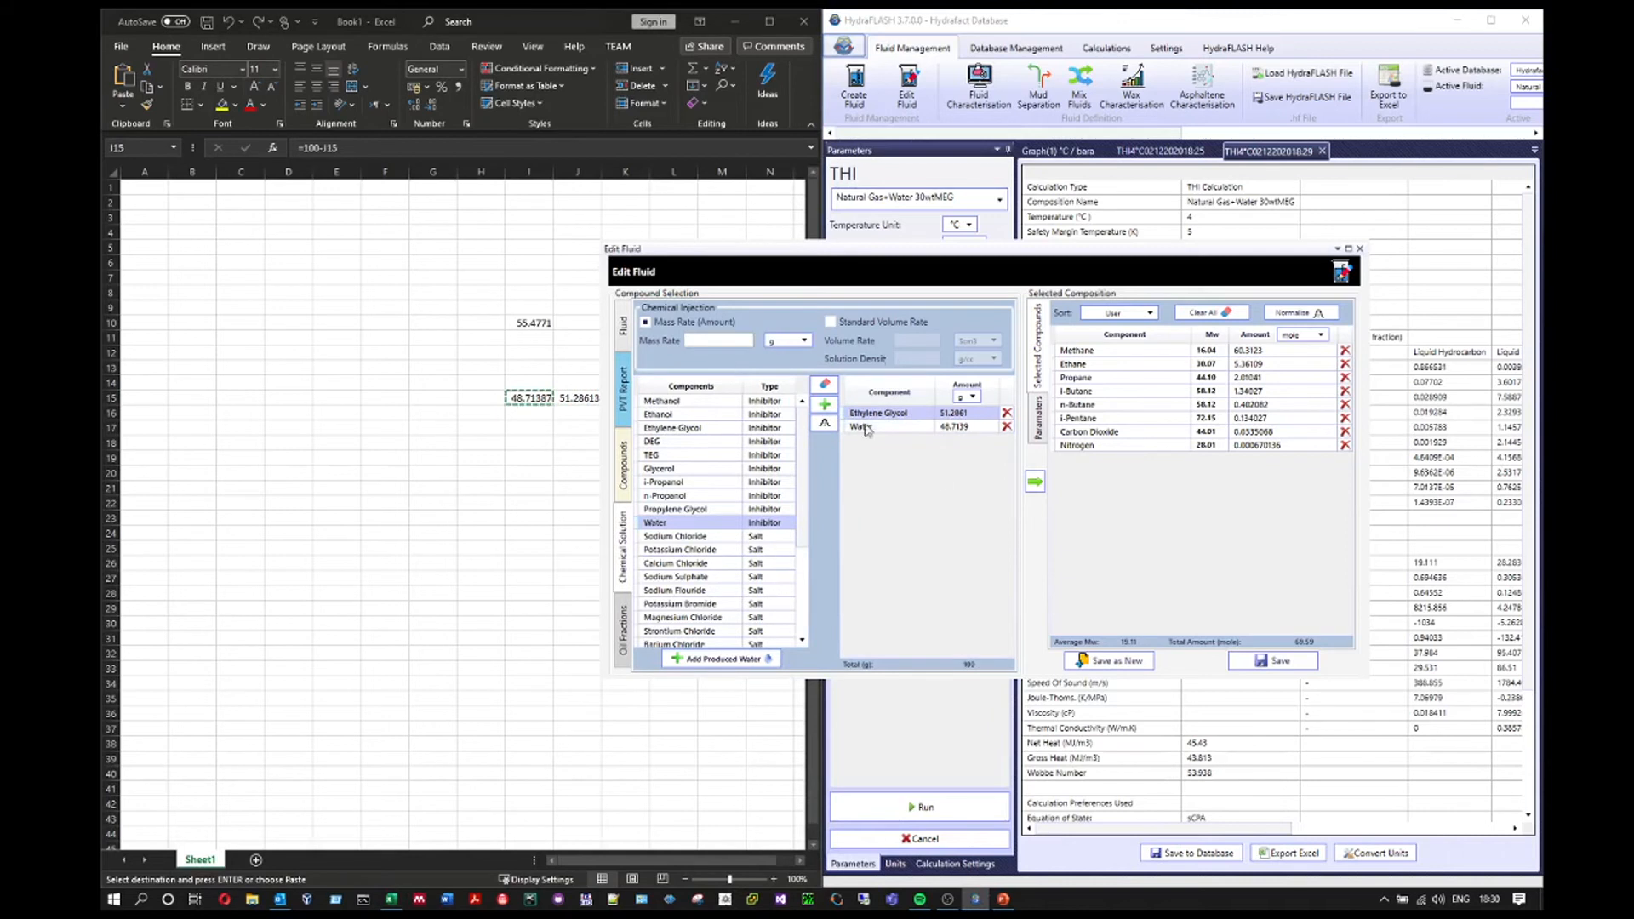
Set the chemical injection mass rate to 1 kg and add the glycol-water solution to the fluid composition
{"action": "left_click", "coordinate": [803, 340]}
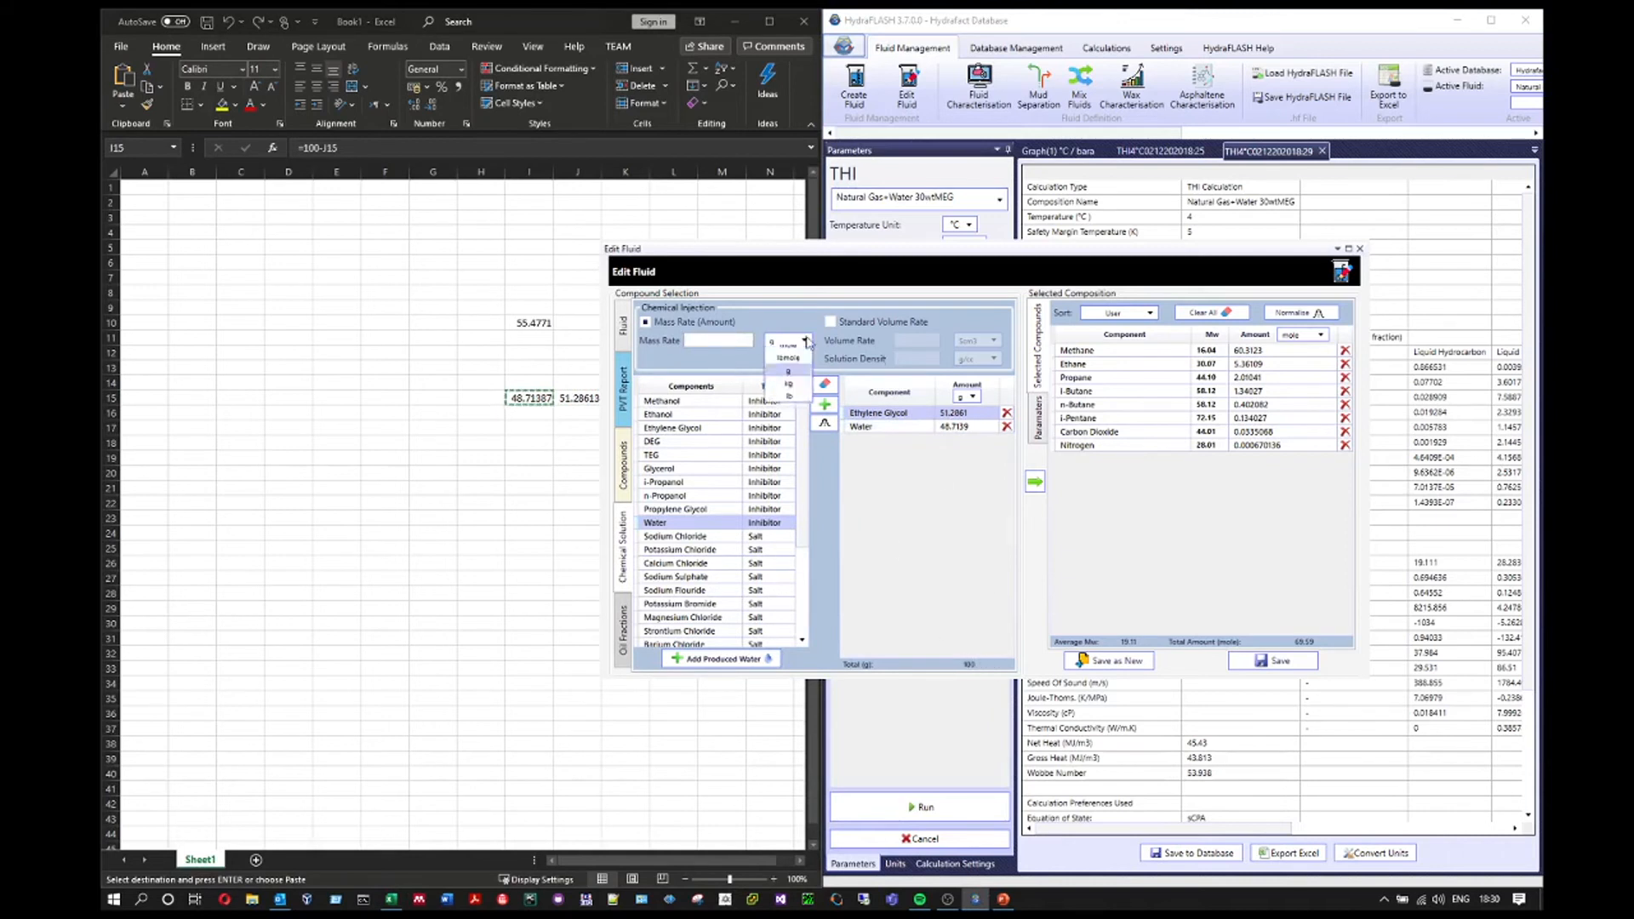
{"action": "left_click", "coordinate": [800, 395]}
{"action": "left_click", "coordinate": [722, 342]}
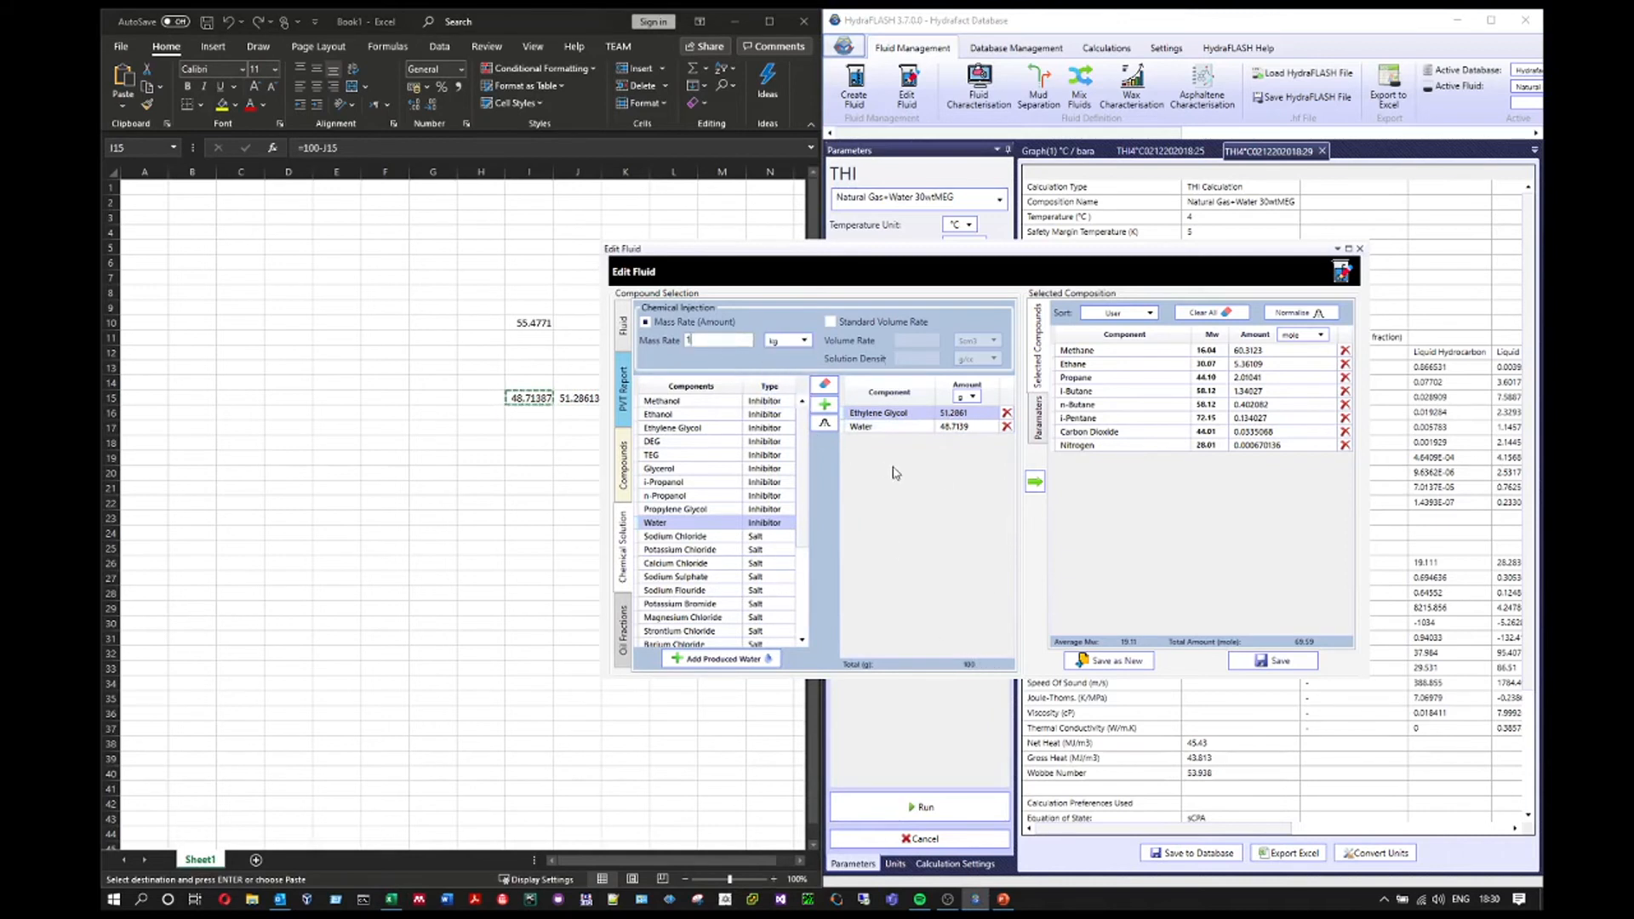
{"action": "left_click", "coordinate": [929, 426]}
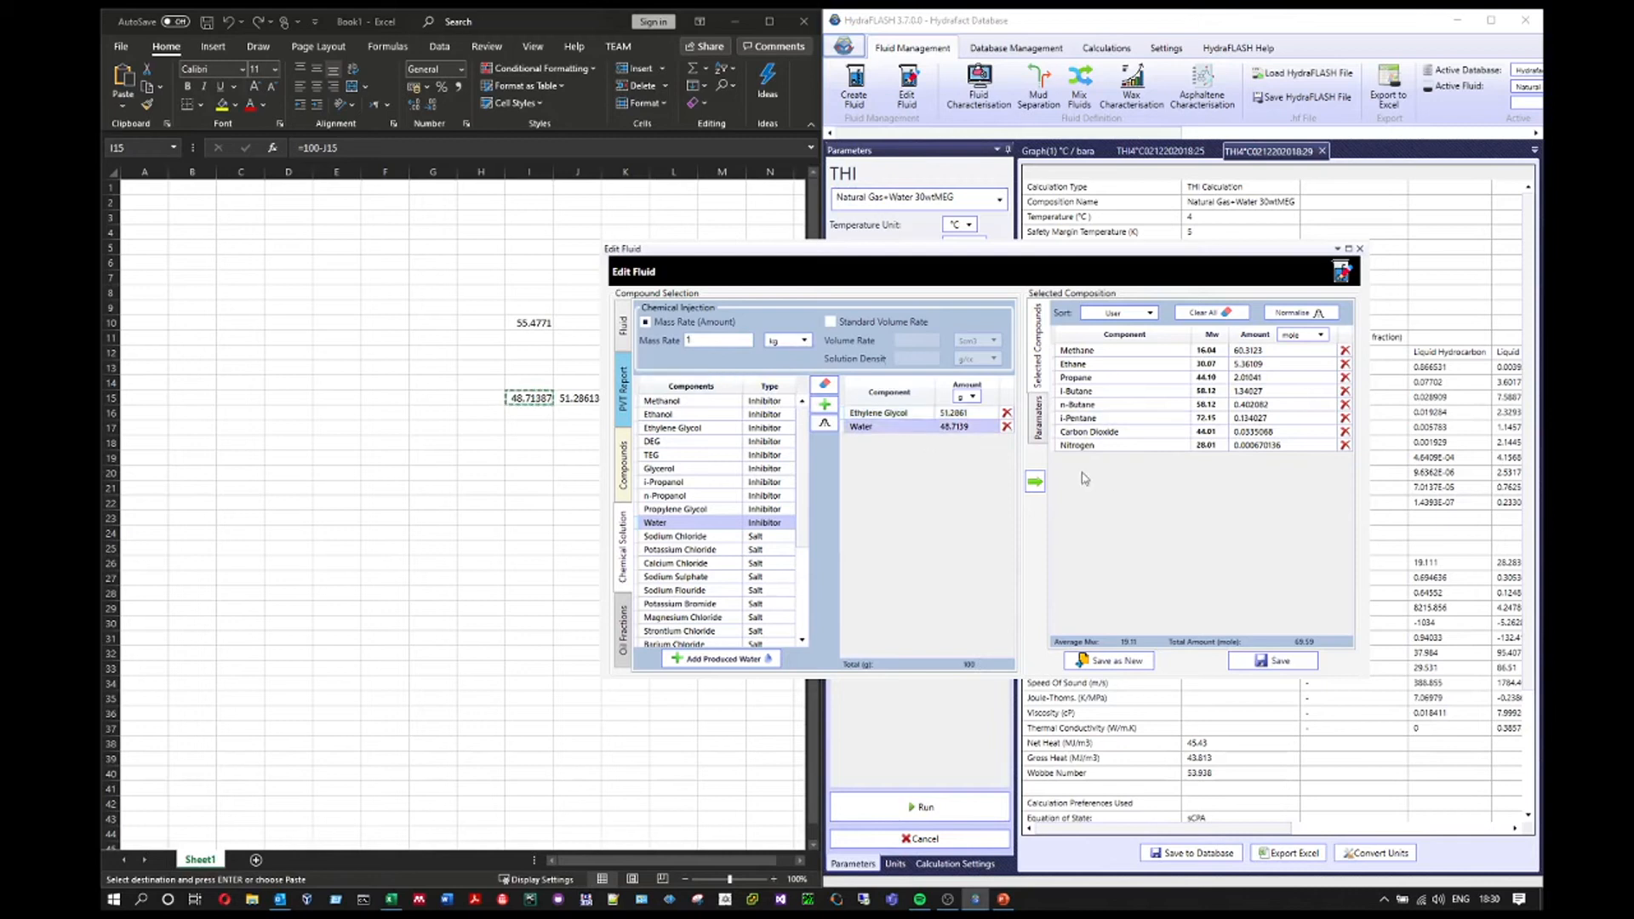
{"action": "left_click", "coordinate": [1035, 482]}
Rename the fluid as Natural Gas+Water 5 SM wtMEG and save it as a new fluid
{"action": "left_click", "coordinate": [623, 389]}
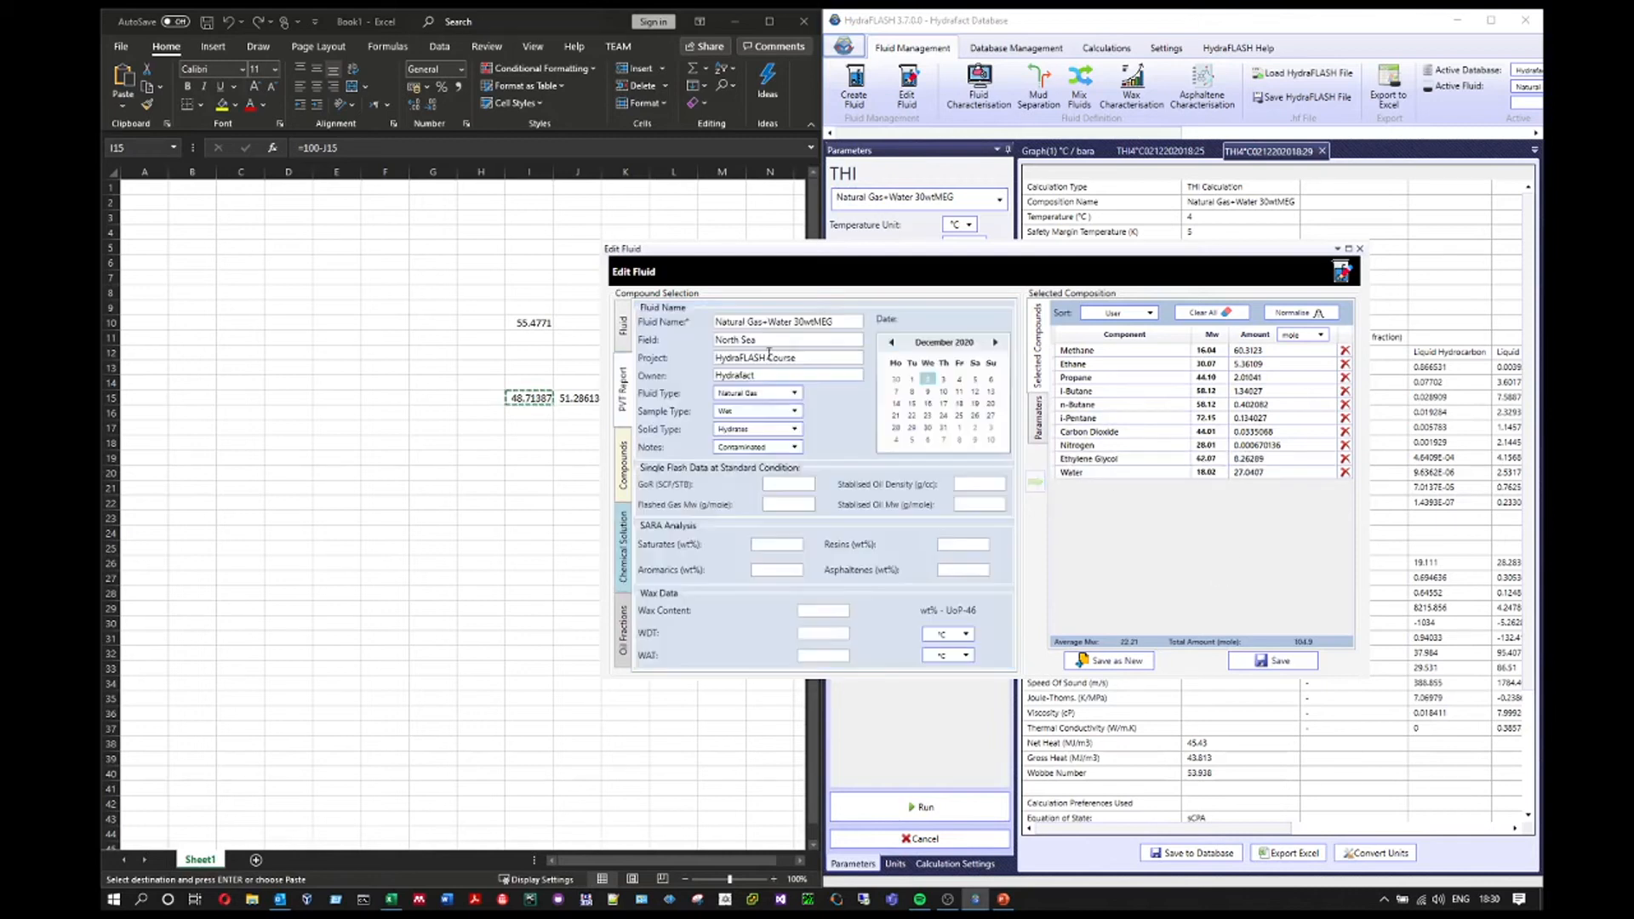
{"action": "left_click", "coordinate": [802, 321]}
{"action": "key", "text": "BackSpace"}
{"action": "key", "text": "BackSpace"}
{"action": "type", "text": "5"}
{"action": "type", "text": "6"}
{"action": "type", "text": "M"}
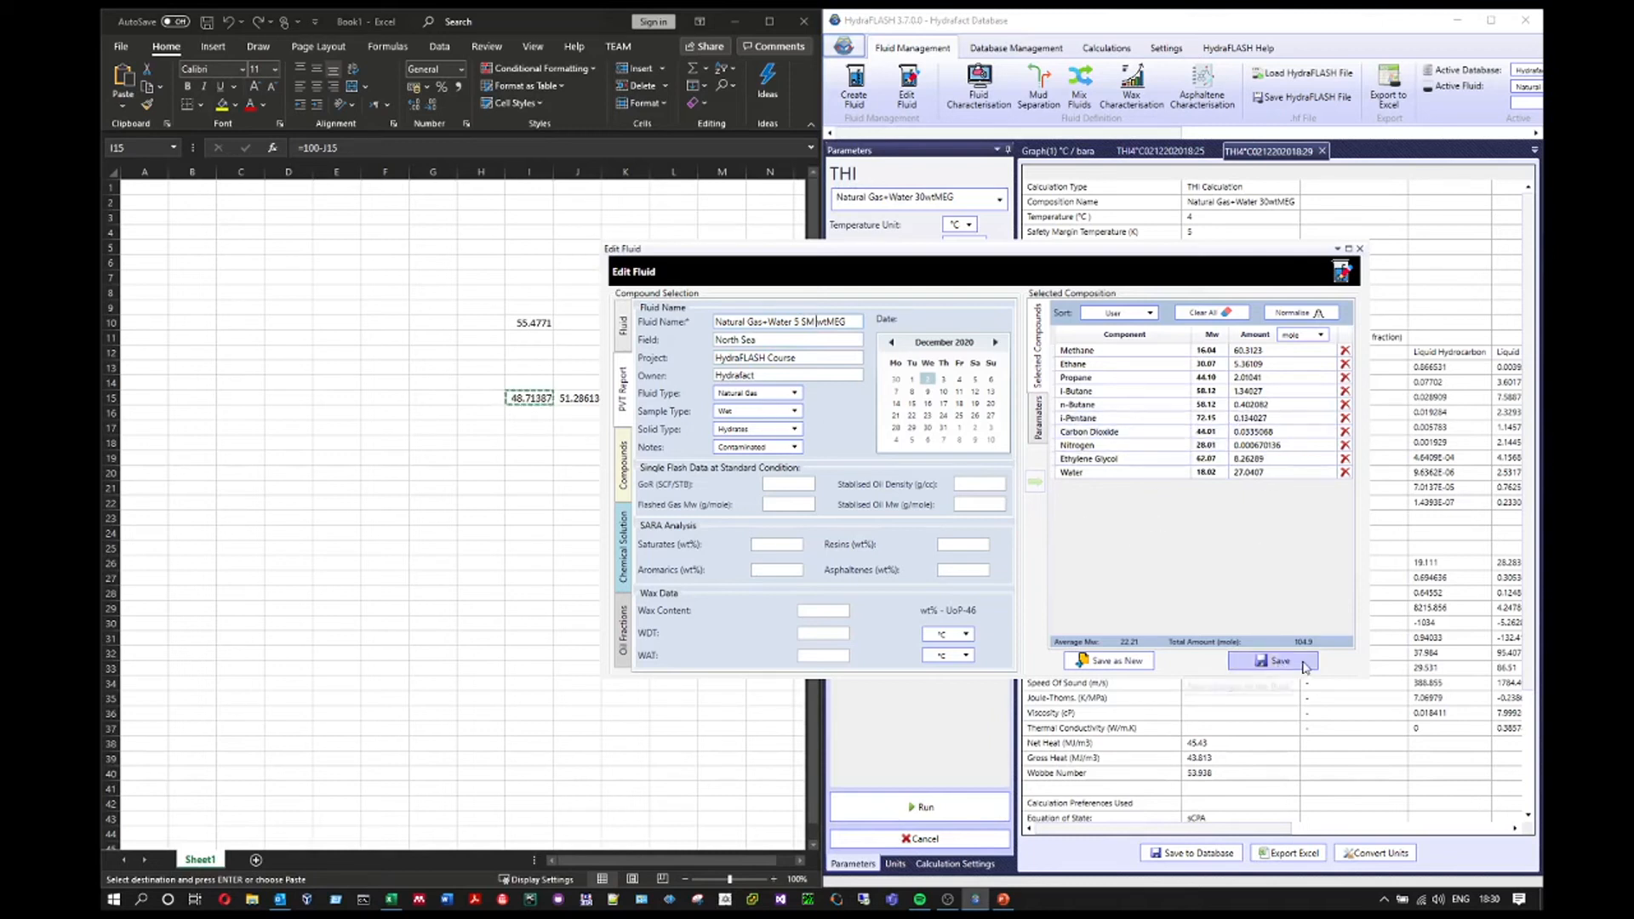
{"action": "left_click", "coordinate": [1118, 669]}
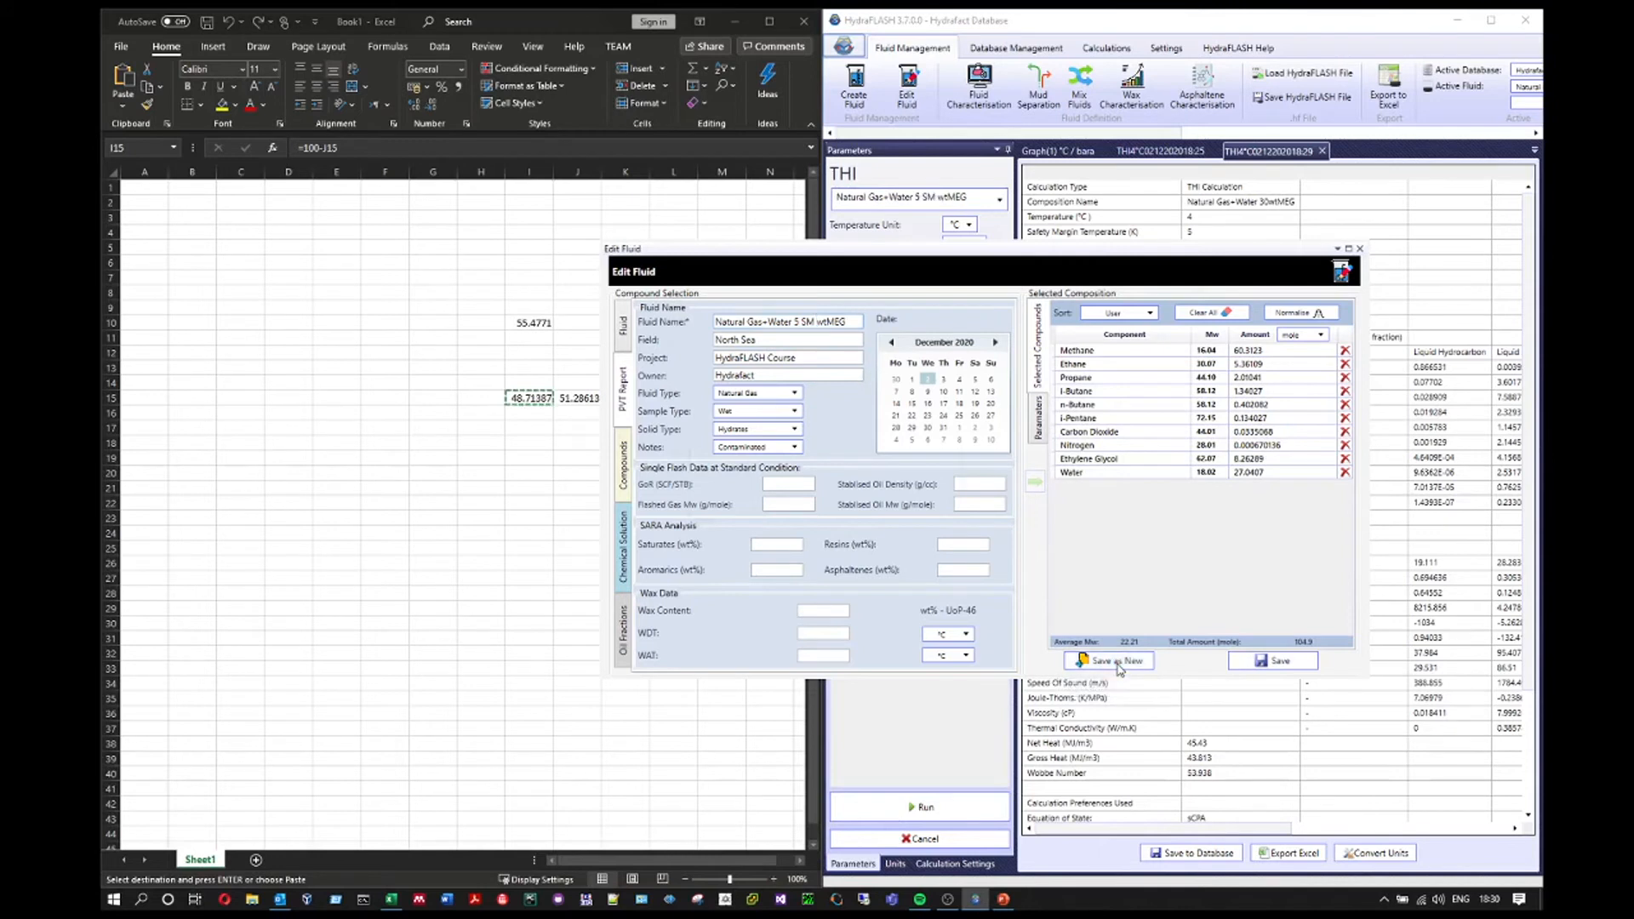
{"action": "left_click", "coordinate": [919, 503]}
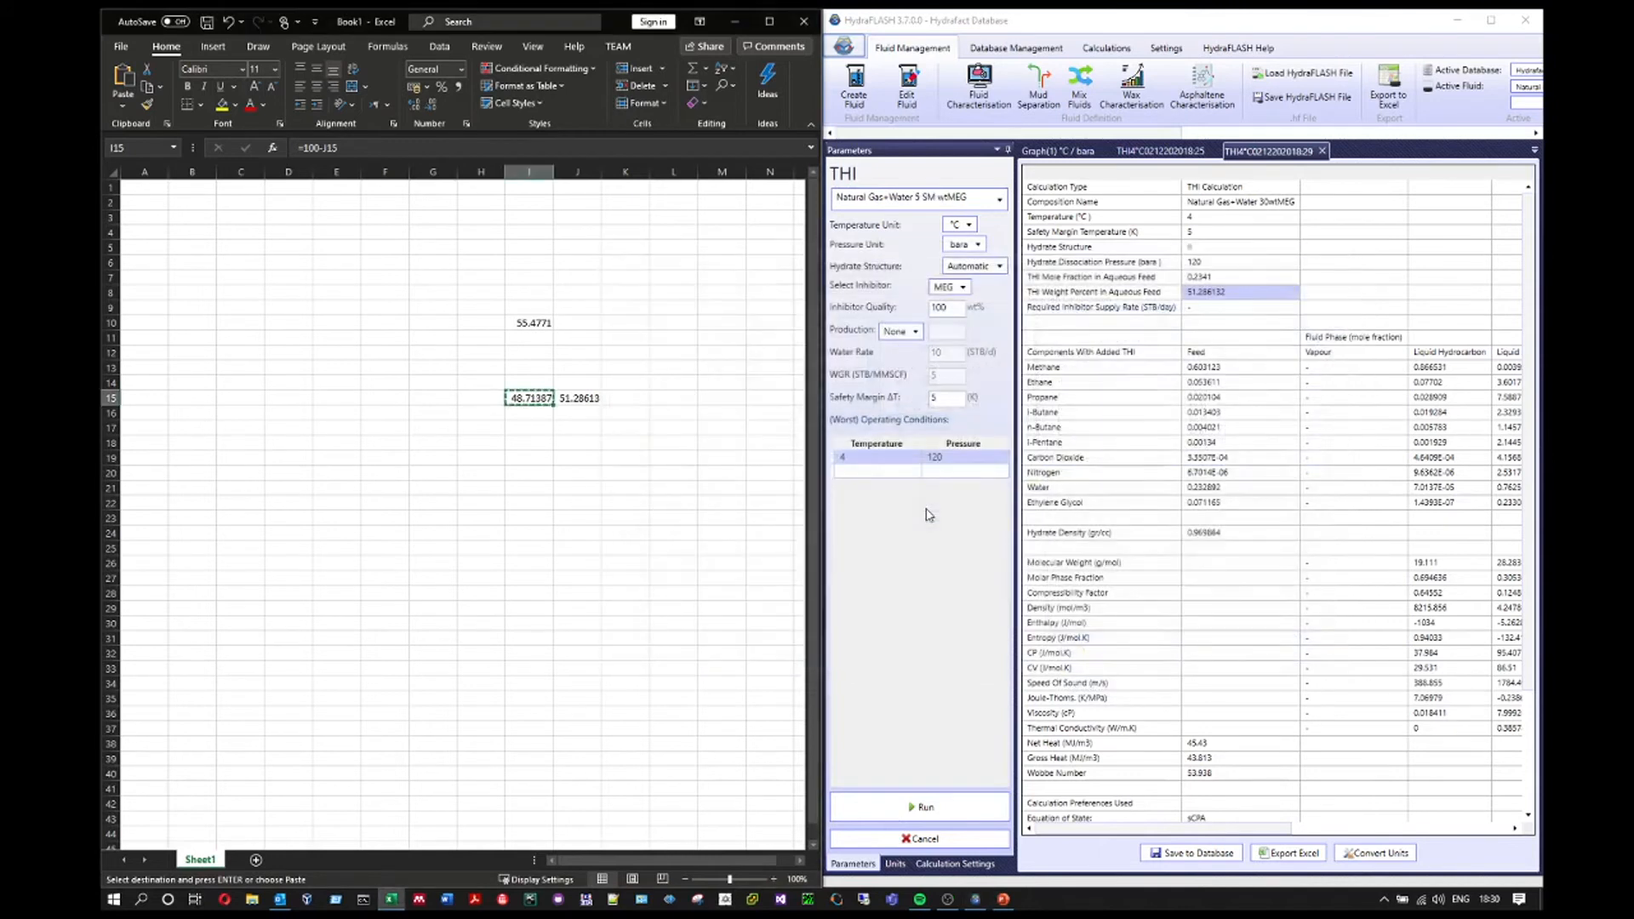
Calculate the hydrate dissociation line for Natural Gas+Water 5 SM wtMEG from 5 to 500 bara and add it to the existing graph
{"action": "left_click", "coordinate": [1489, 20]}
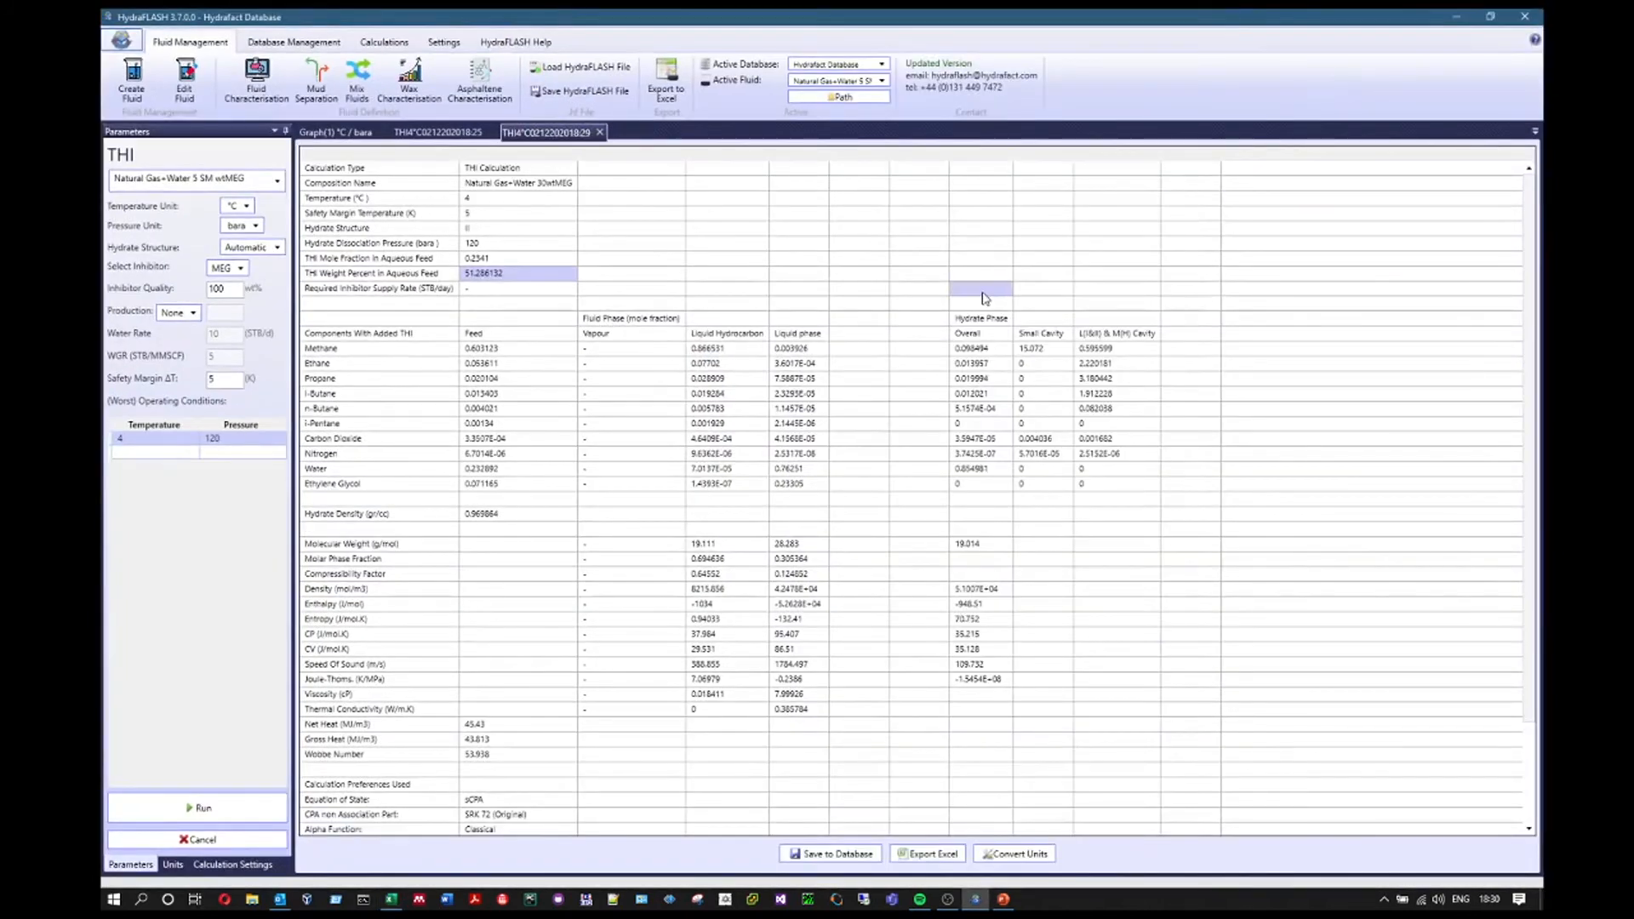
{"action": "left_click", "coordinate": [436, 132]}
{"action": "left_click", "coordinate": [336, 134]}
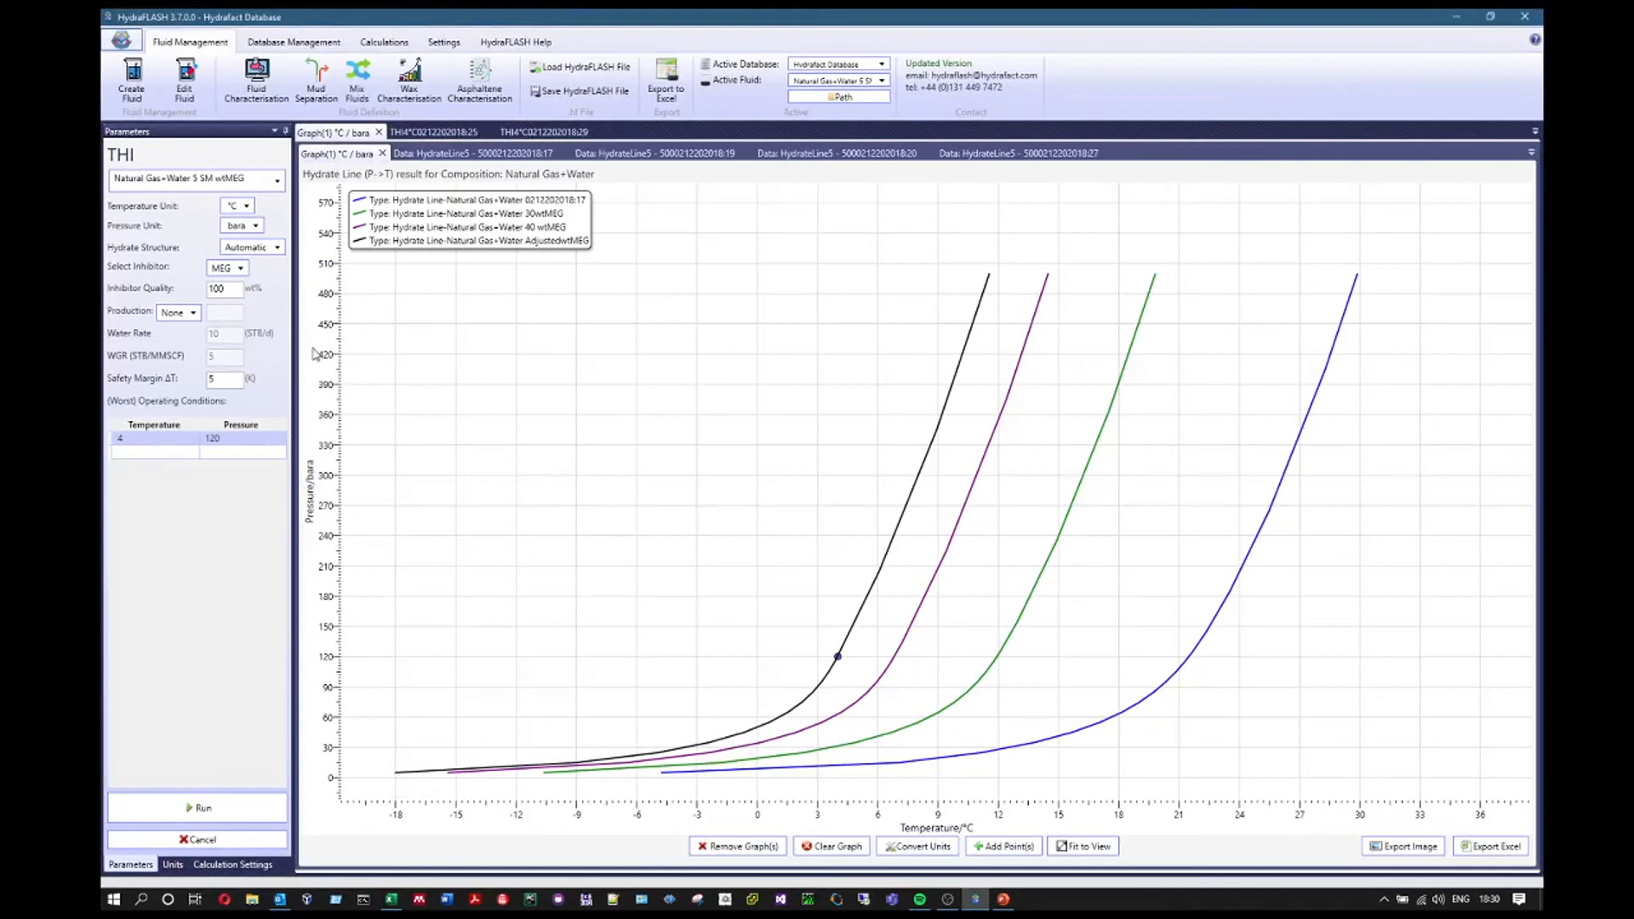
{"action": "left_click", "coordinate": [380, 47]}
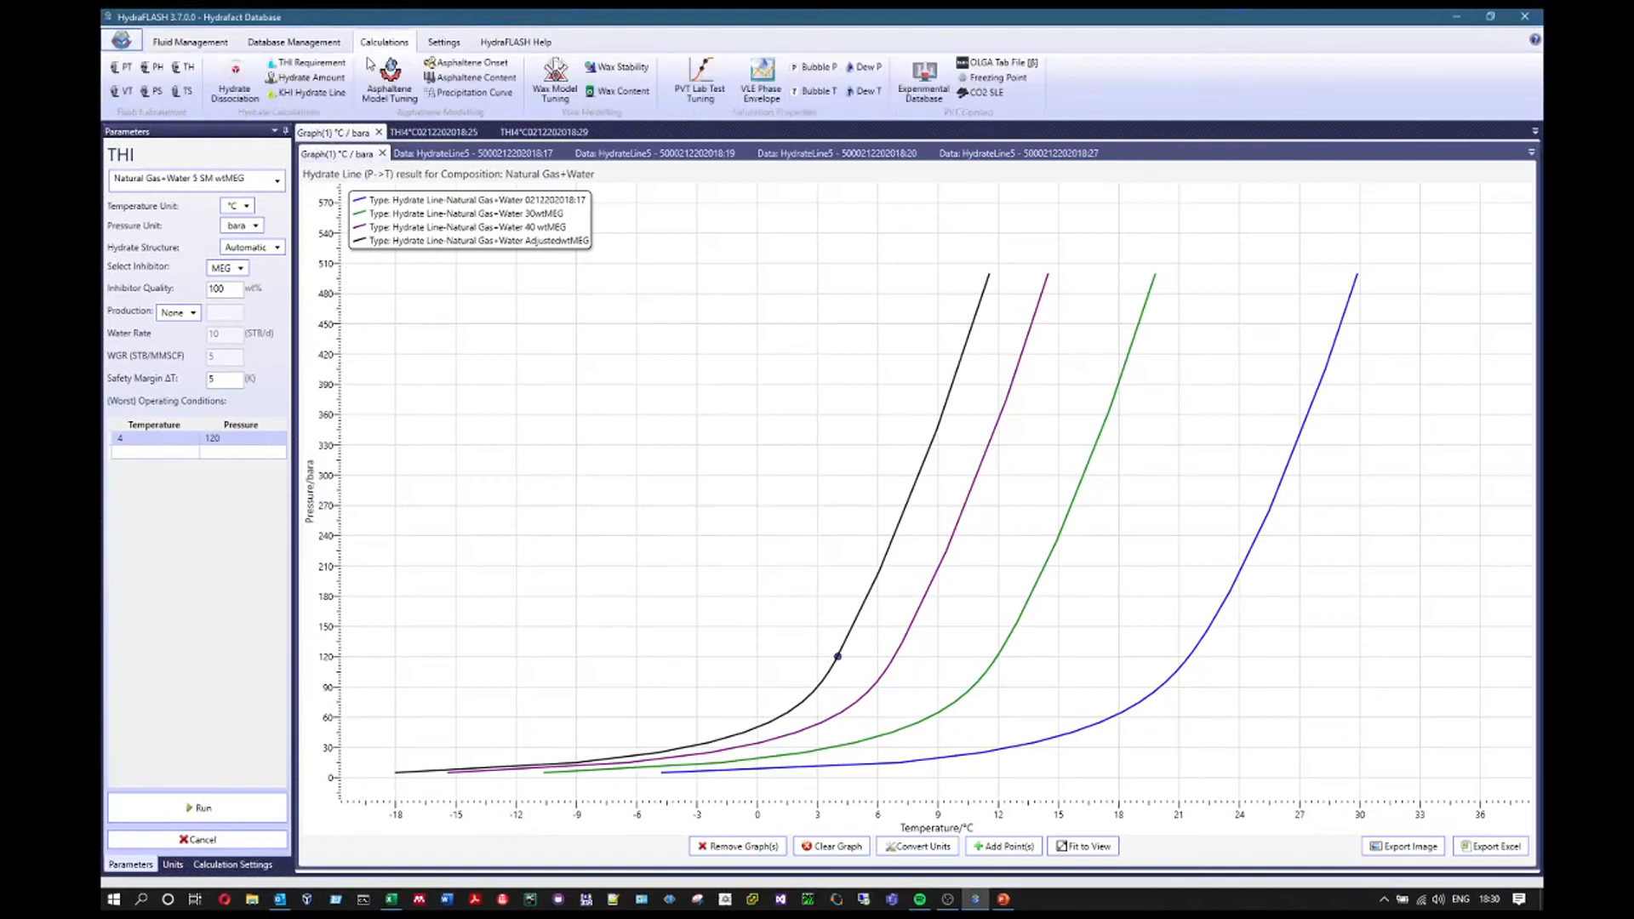
{"action": "left_click", "coordinate": [246, 97]}
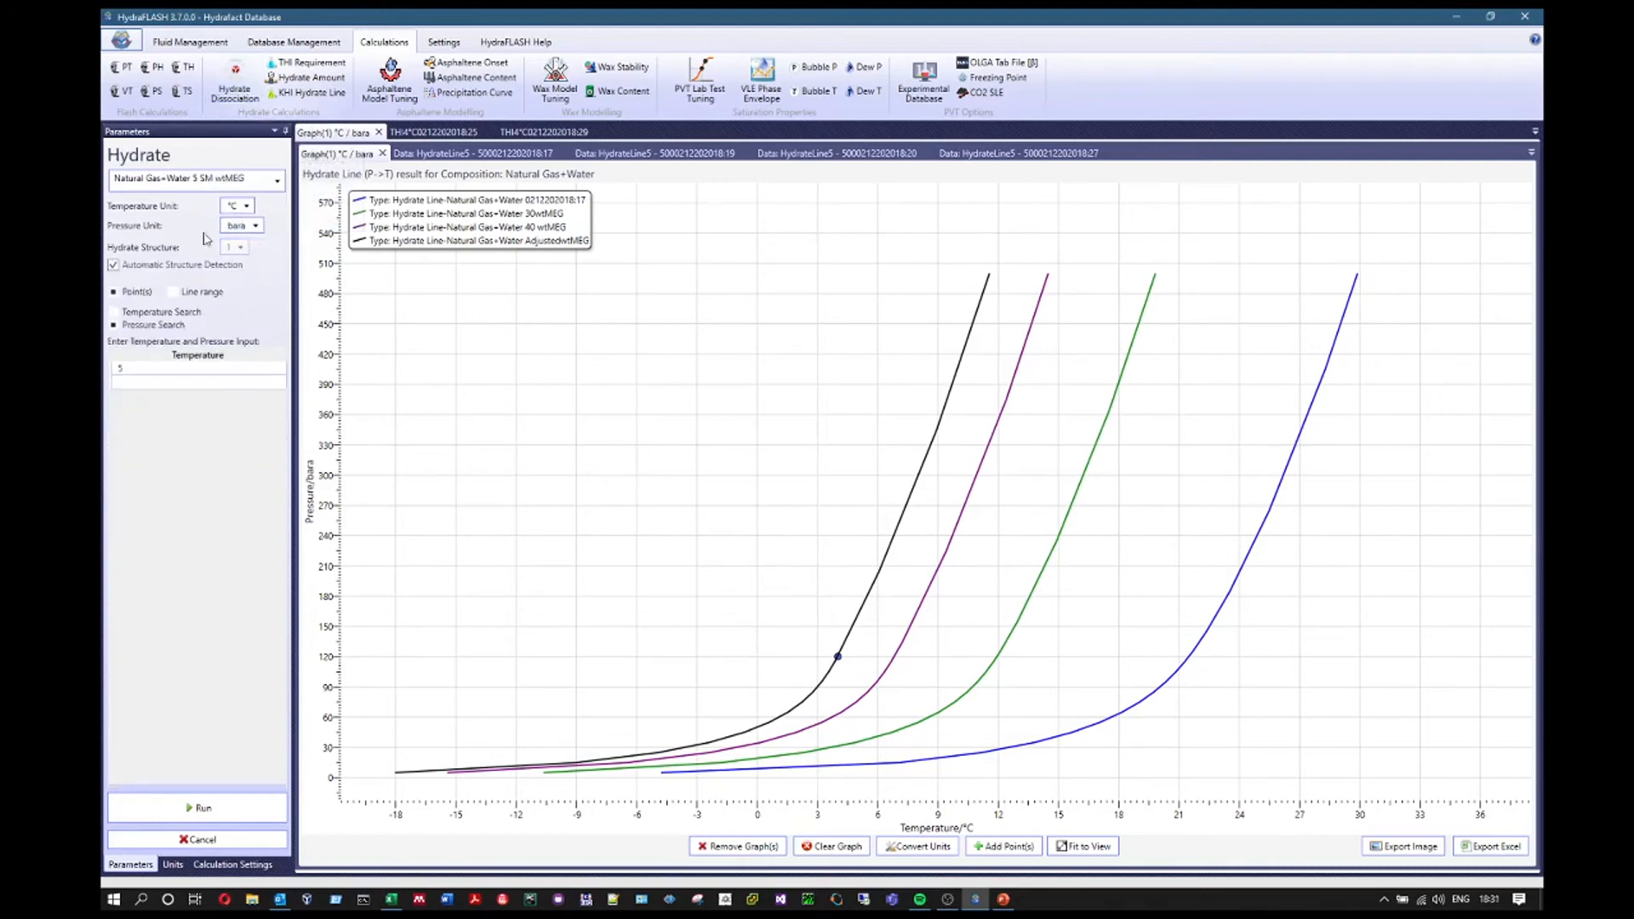
{"action": "left_click", "coordinate": [173, 292]}
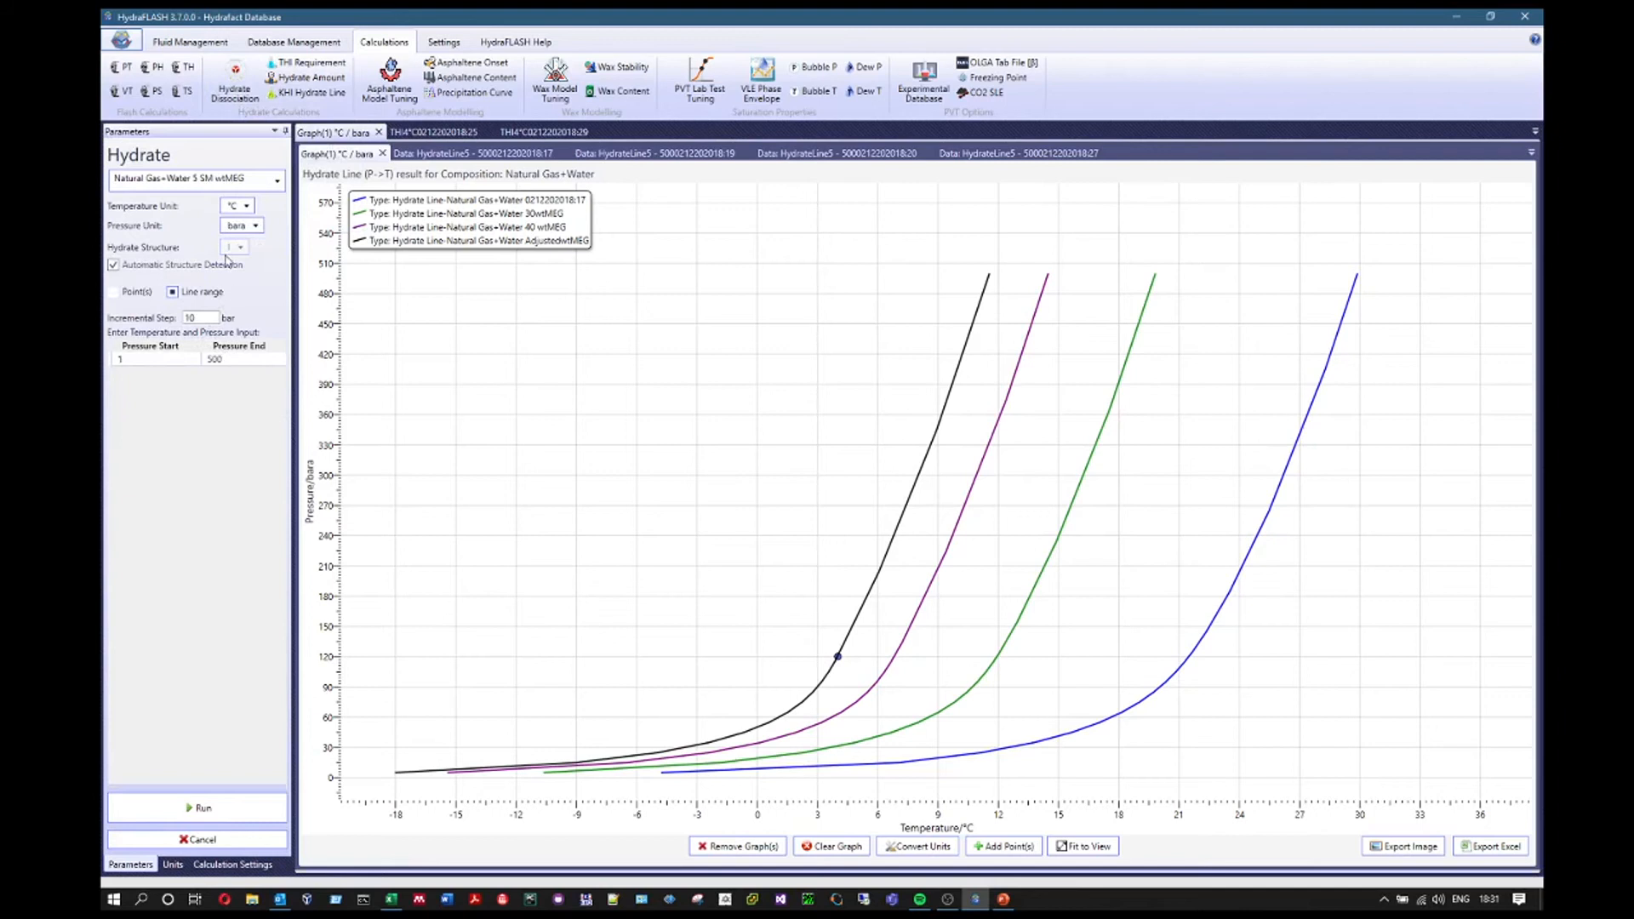
{"action": "left_click", "coordinate": [171, 359]}
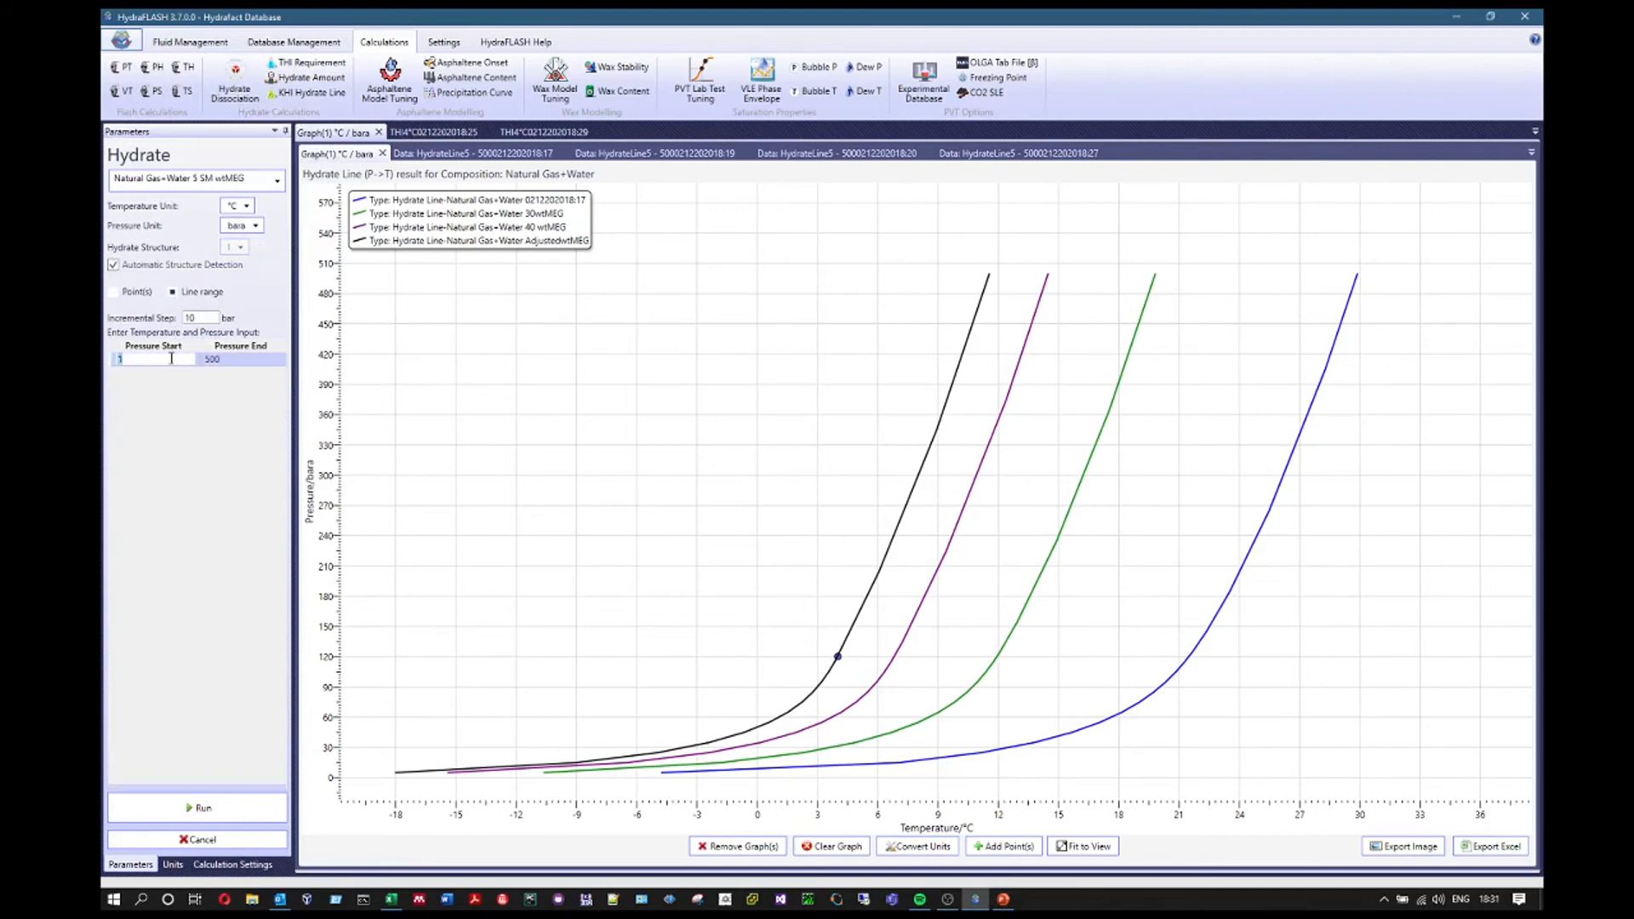
{"action": "key", "text": "Return"}
{"action": "left_click", "coordinate": [223, 807]}
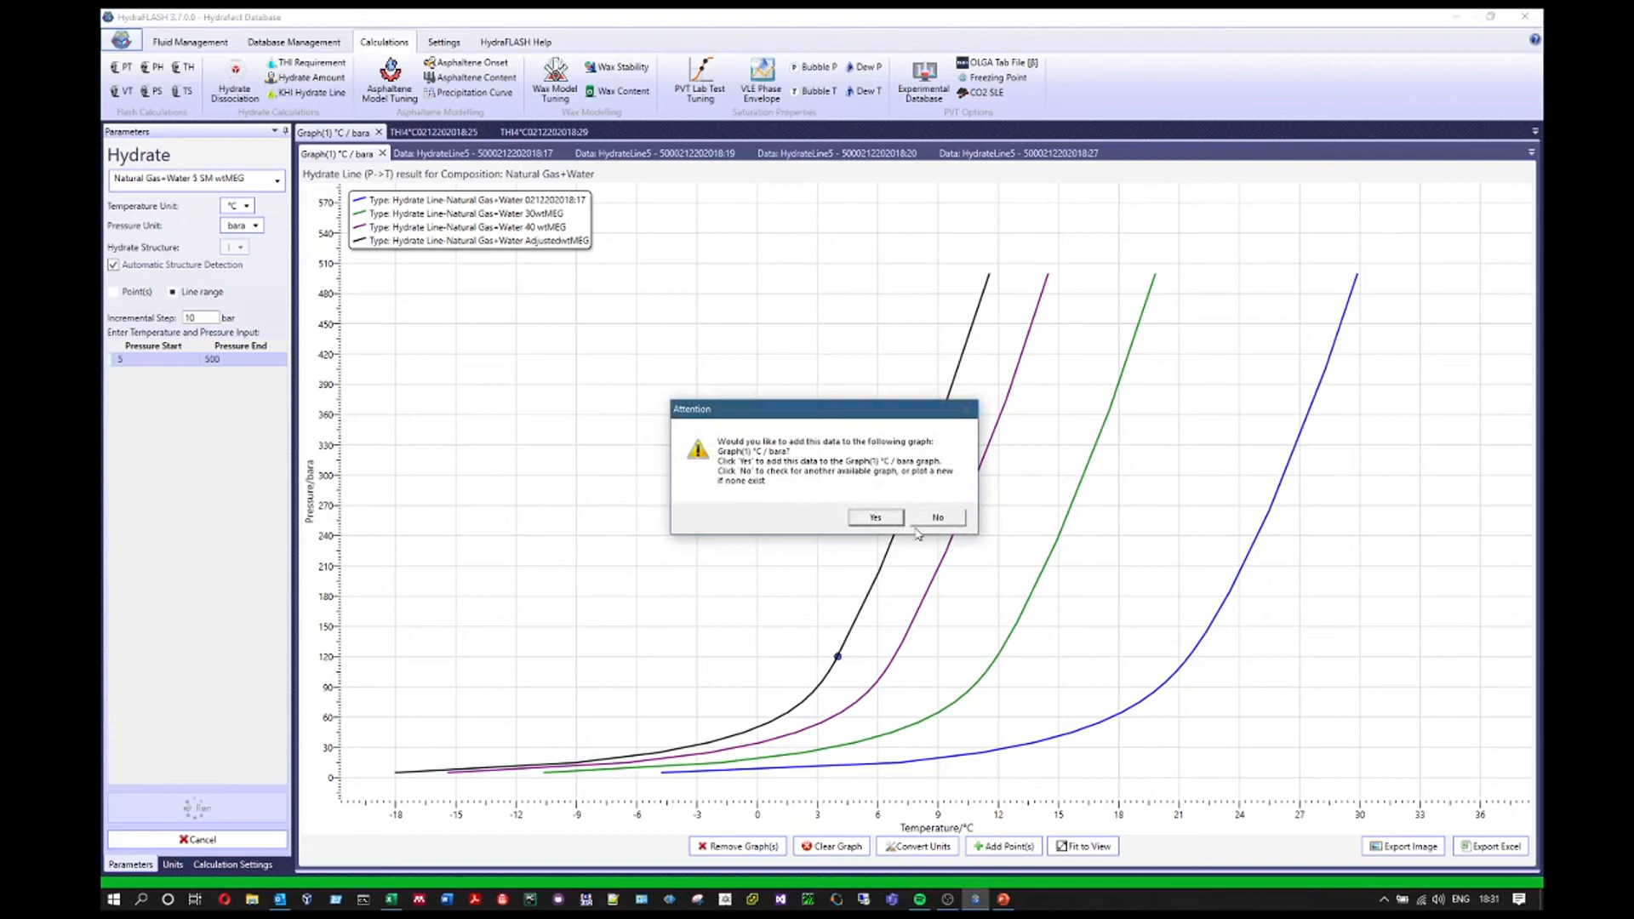
{"action": "left_click", "coordinate": [876, 517]}
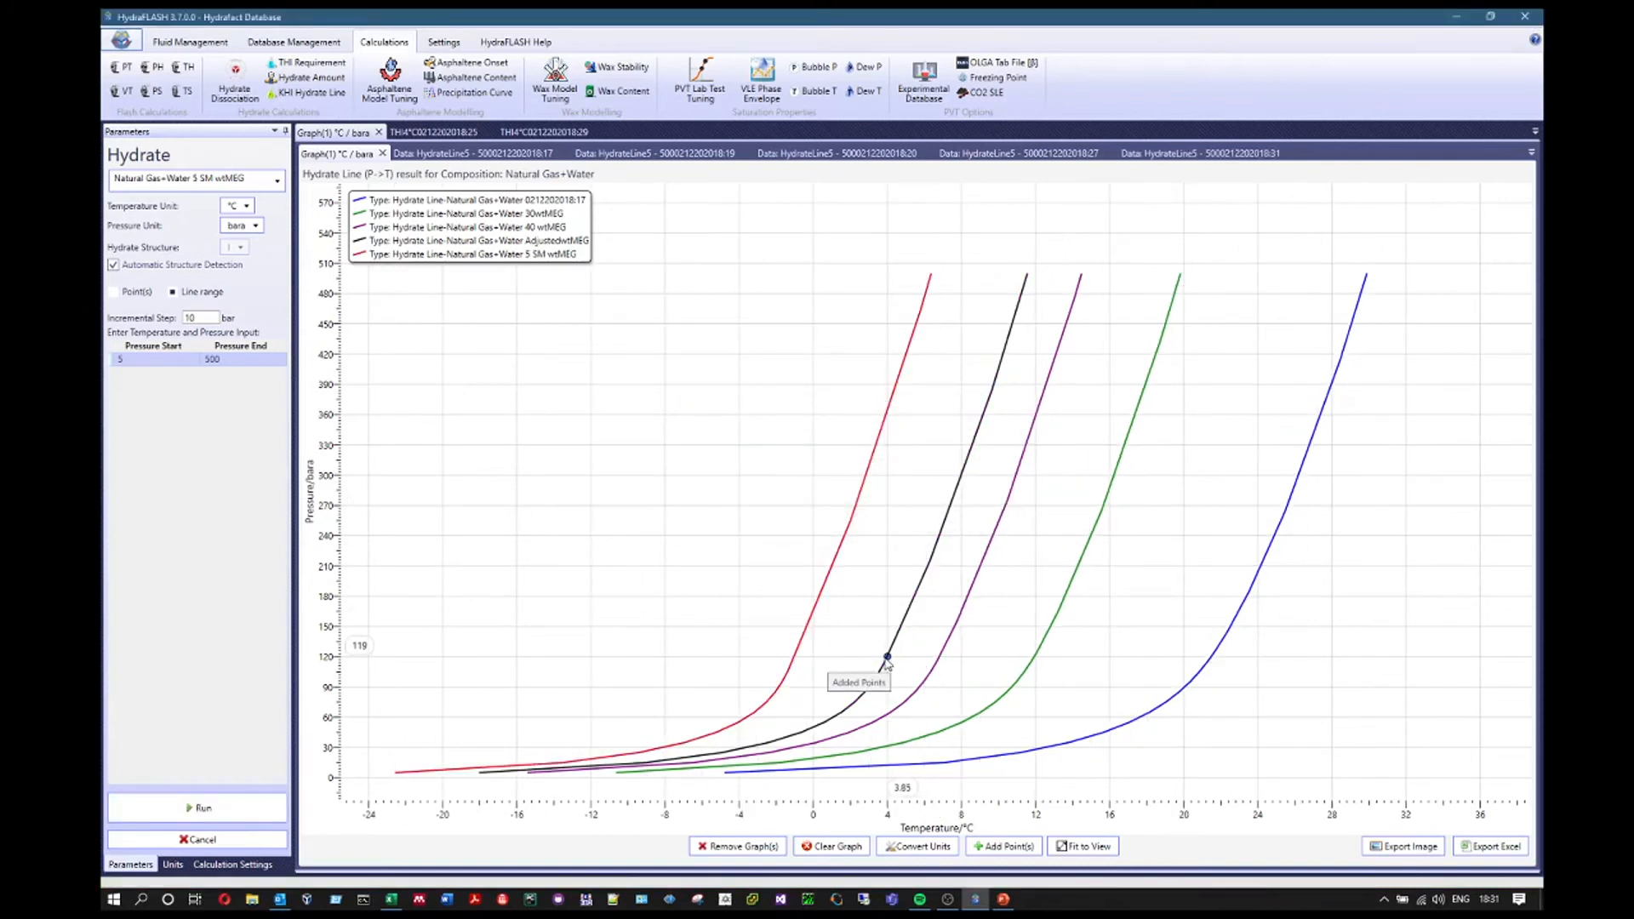
Compare the added hydrate curve with the safety margin and MEG weight percent in the latest THI results
{"action": "left_click", "coordinate": [544, 131]}
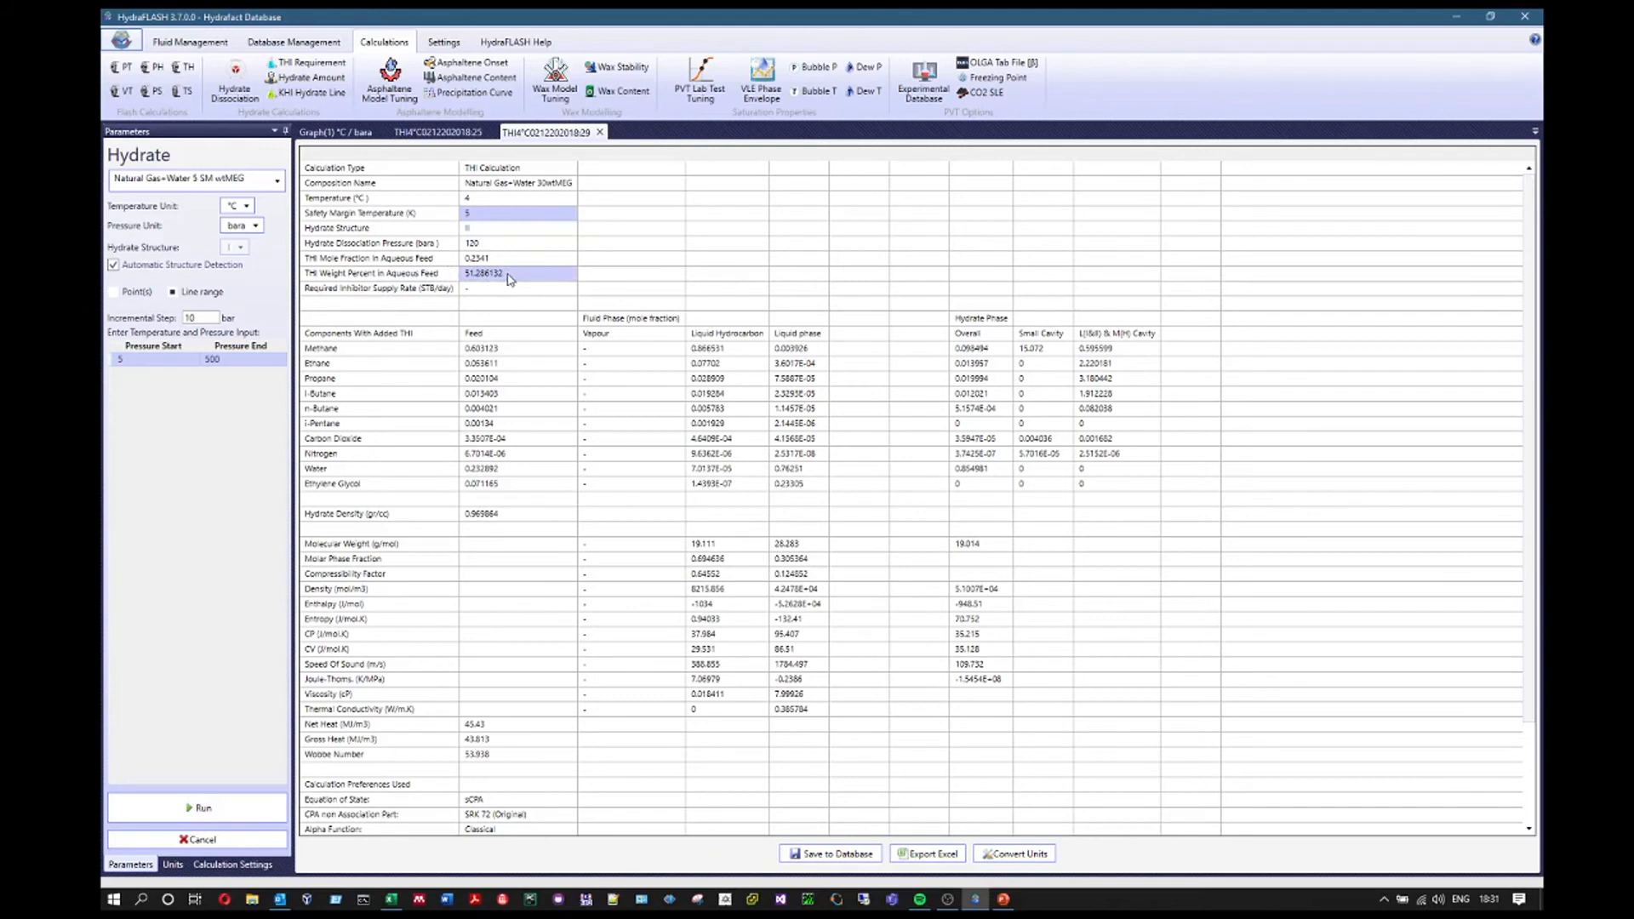
{"action": "left_click", "coordinate": [336, 132]}
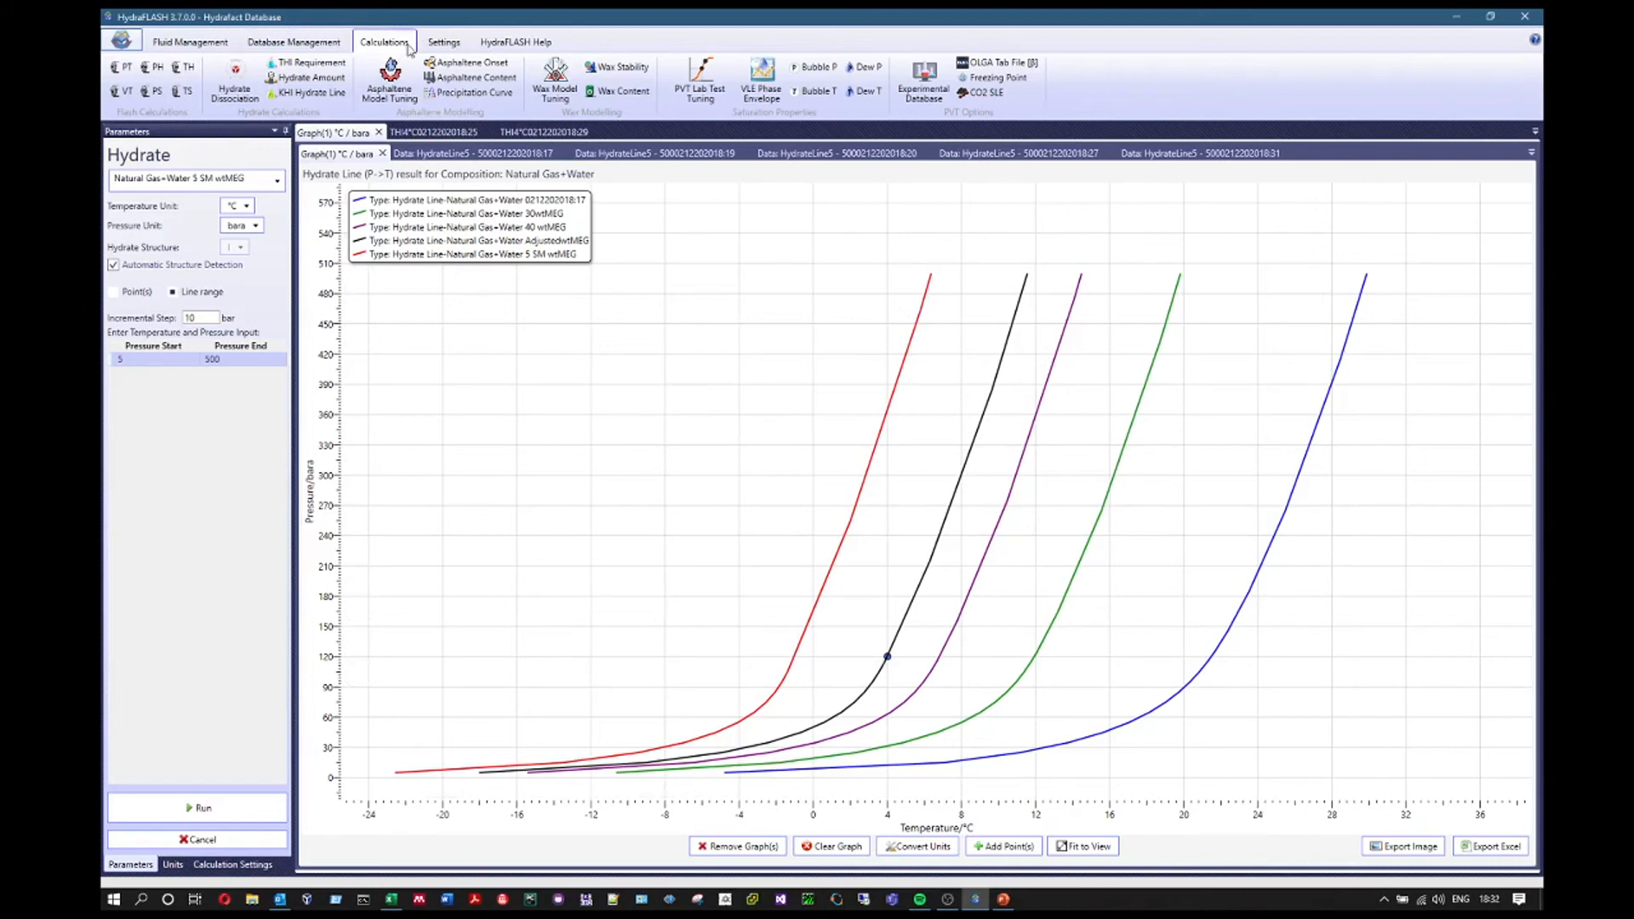
Start a new THI requirement calculation and close the hydrate graph and both earlier THI results
{"action": "left_click", "coordinate": [312, 63]}
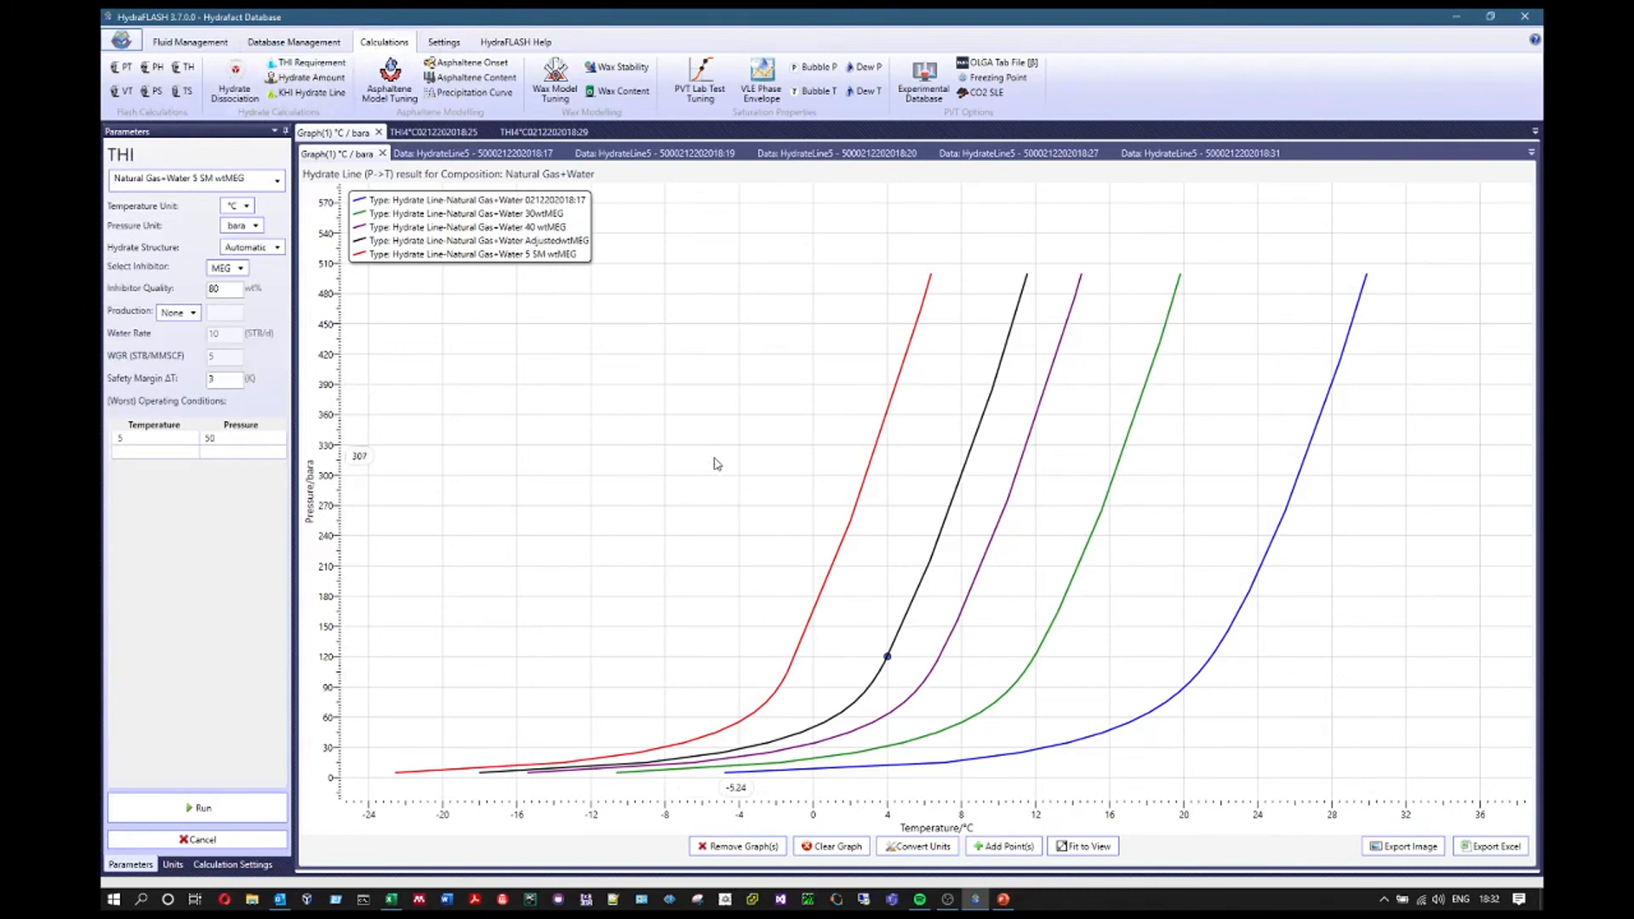
{"action": "left_click", "coordinate": [378, 132]}
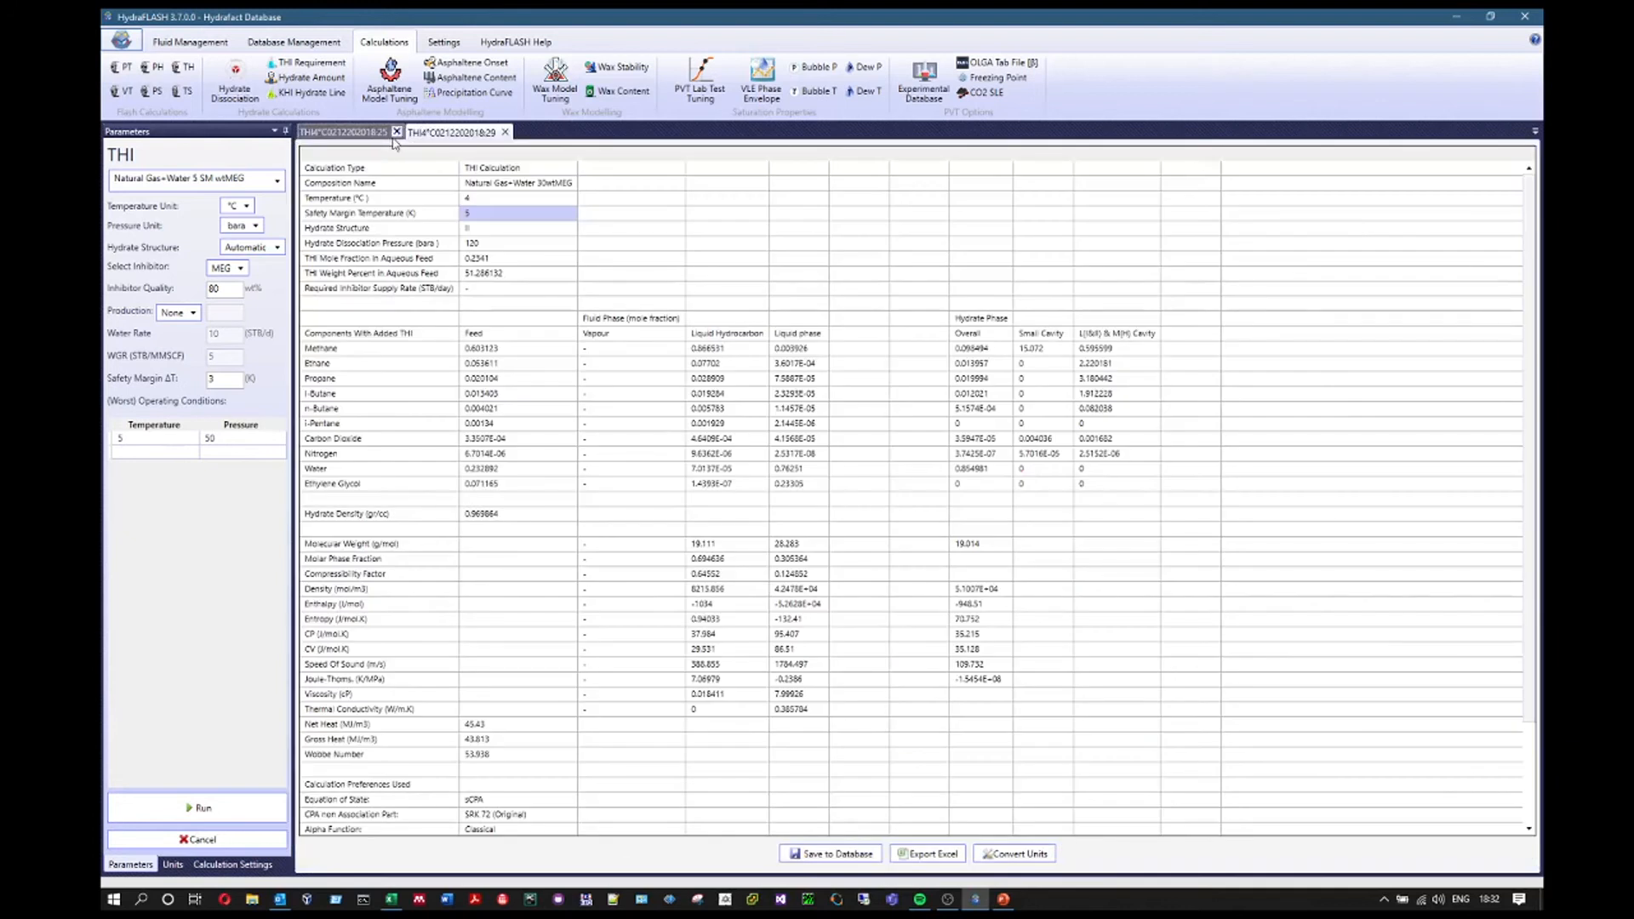
{"action": "left_click", "coordinate": [396, 132]}
{"action": "left_click", "coordinate": [397, 131]}
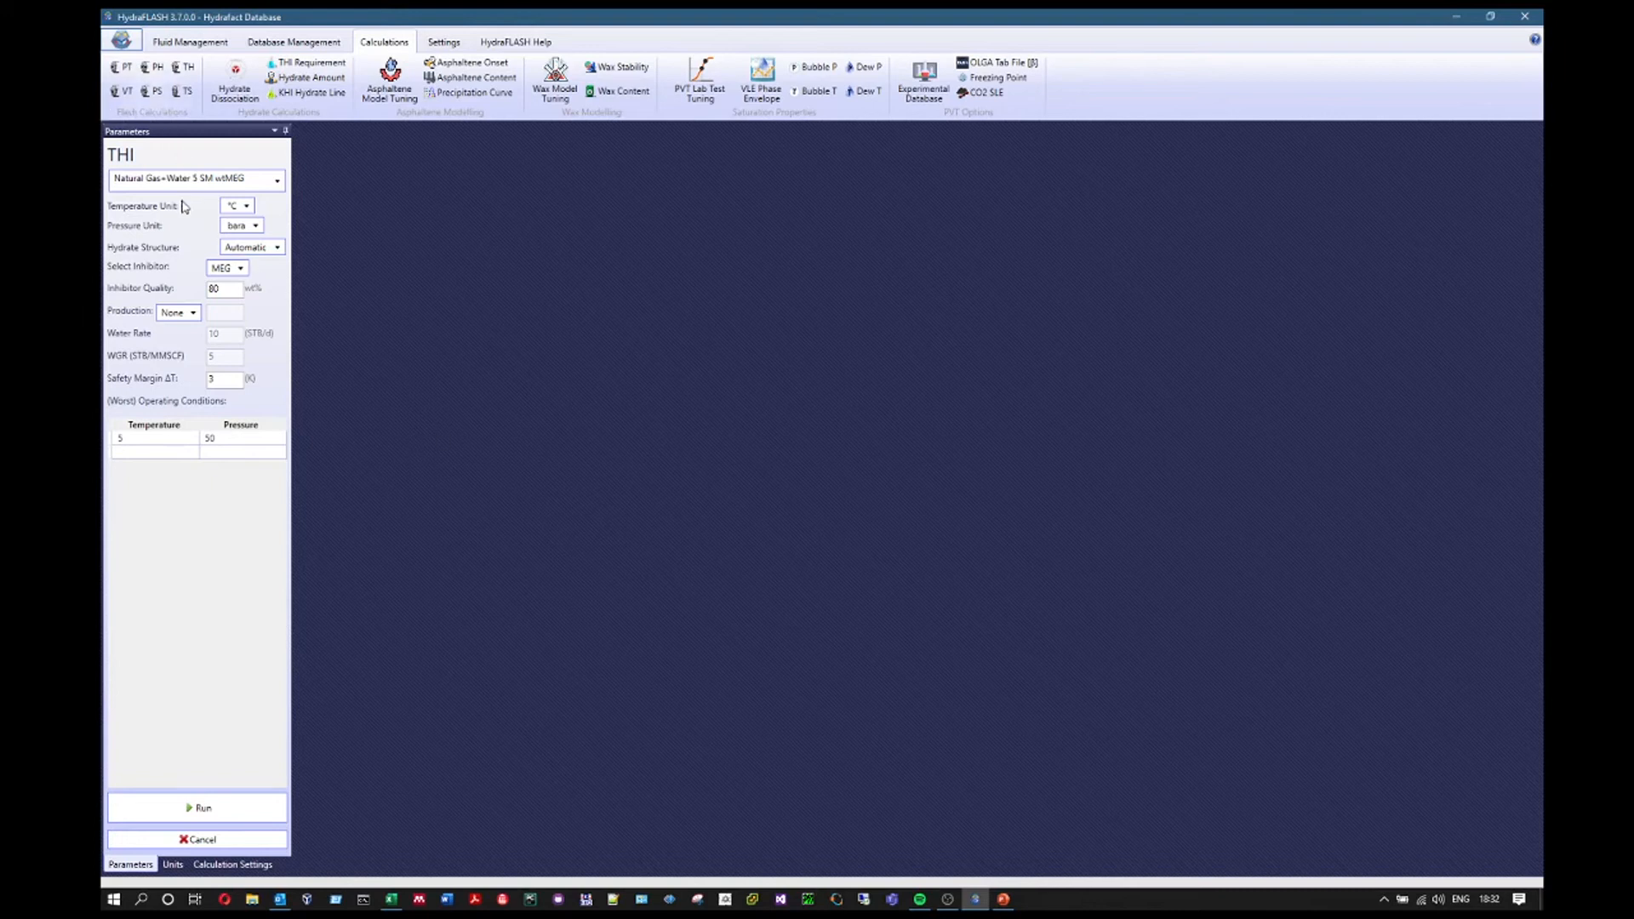
Close the Excel workbook Book1 without saving and reposition the reduced HydraFLASH window on the desktop
{"action": "double_click", "coordinate": [860, 19]}
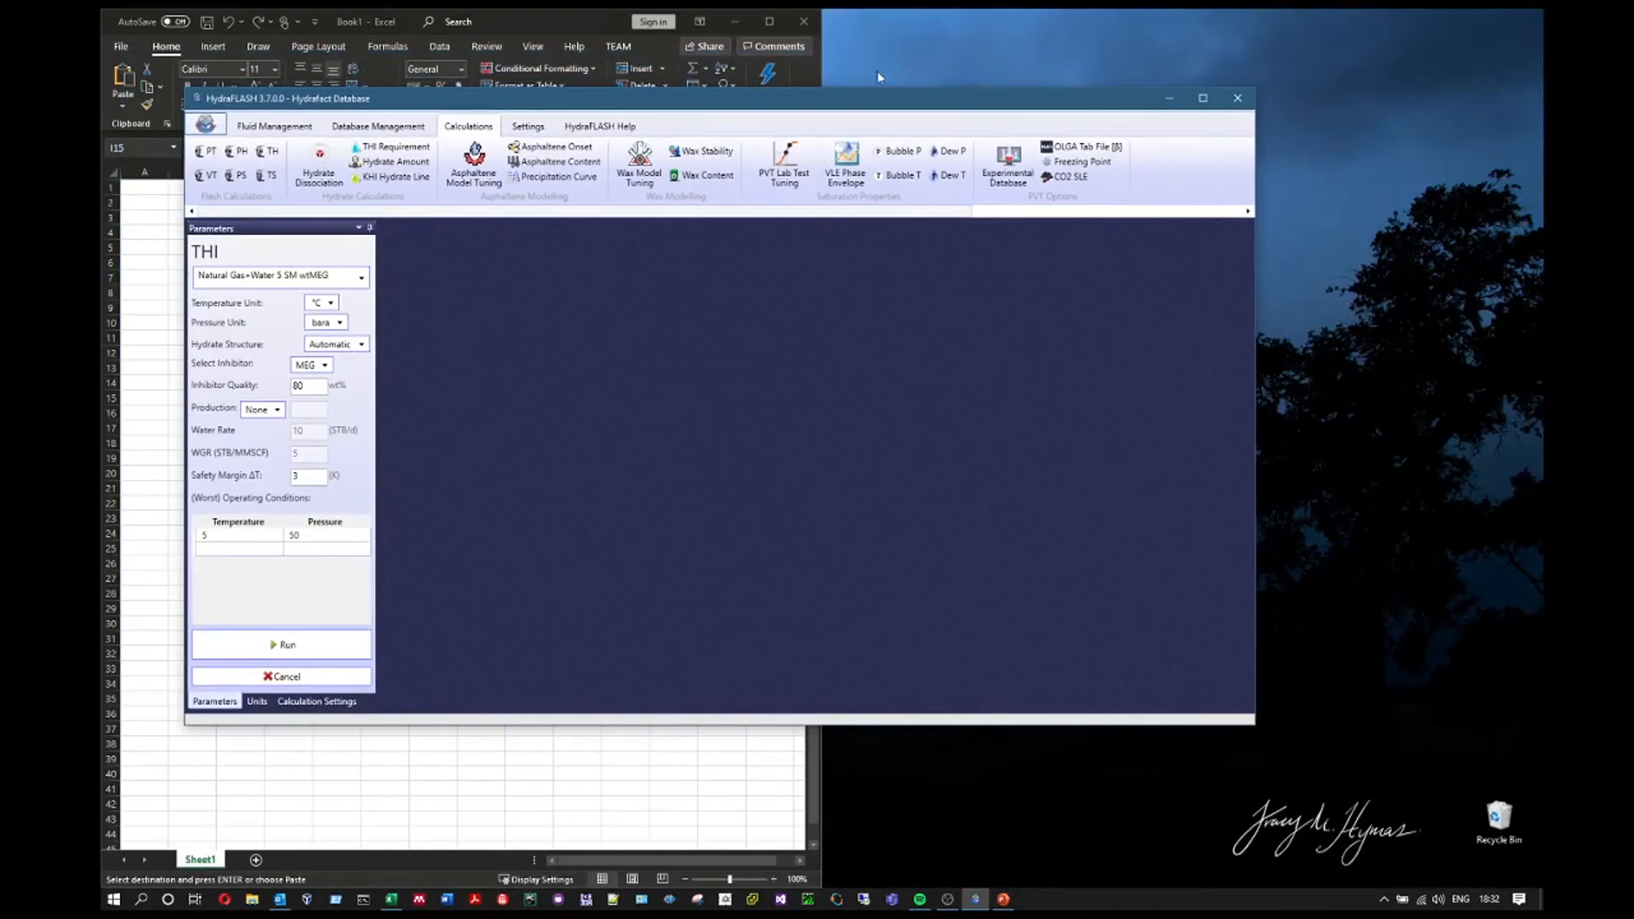
{"action": "left_click", "coordinate": [798, 27]}
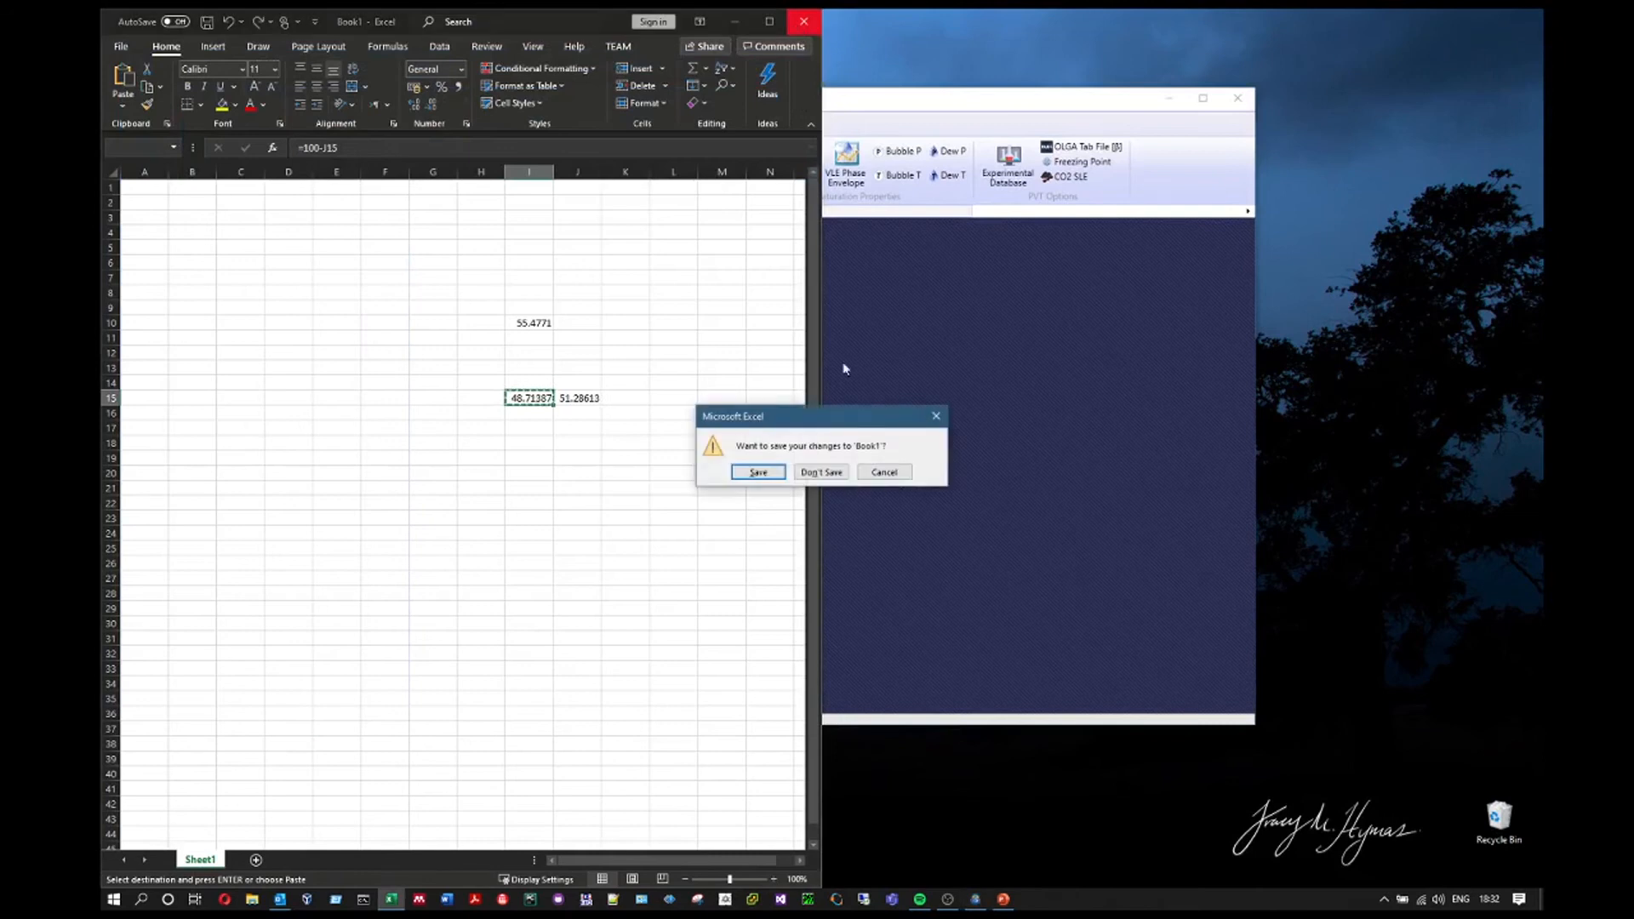
{"action": "left_click", "coordinate": [827, 473]}
{"action": "left_click_drag", "start_coordinate": [842, 98], "coordinate": [927, 84]}
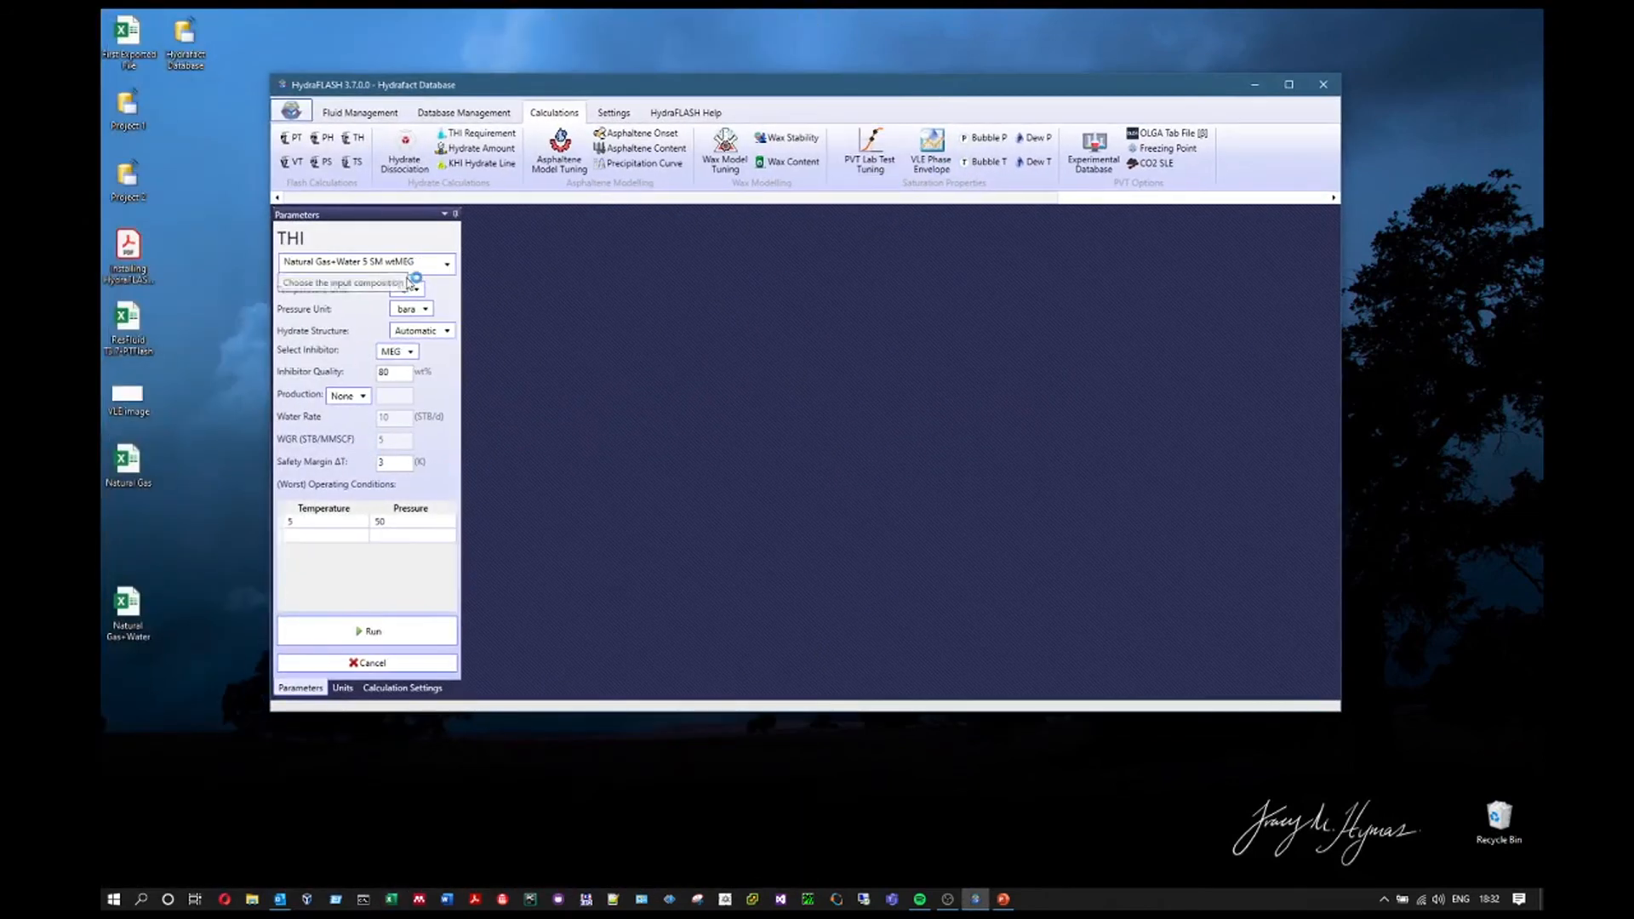
Select Natural Gas+Water 5 SM wtMEG as the THI calculation's fluid and MEG as its inhibitor
{"action": "left_click", "coordinate": [355, 263]}
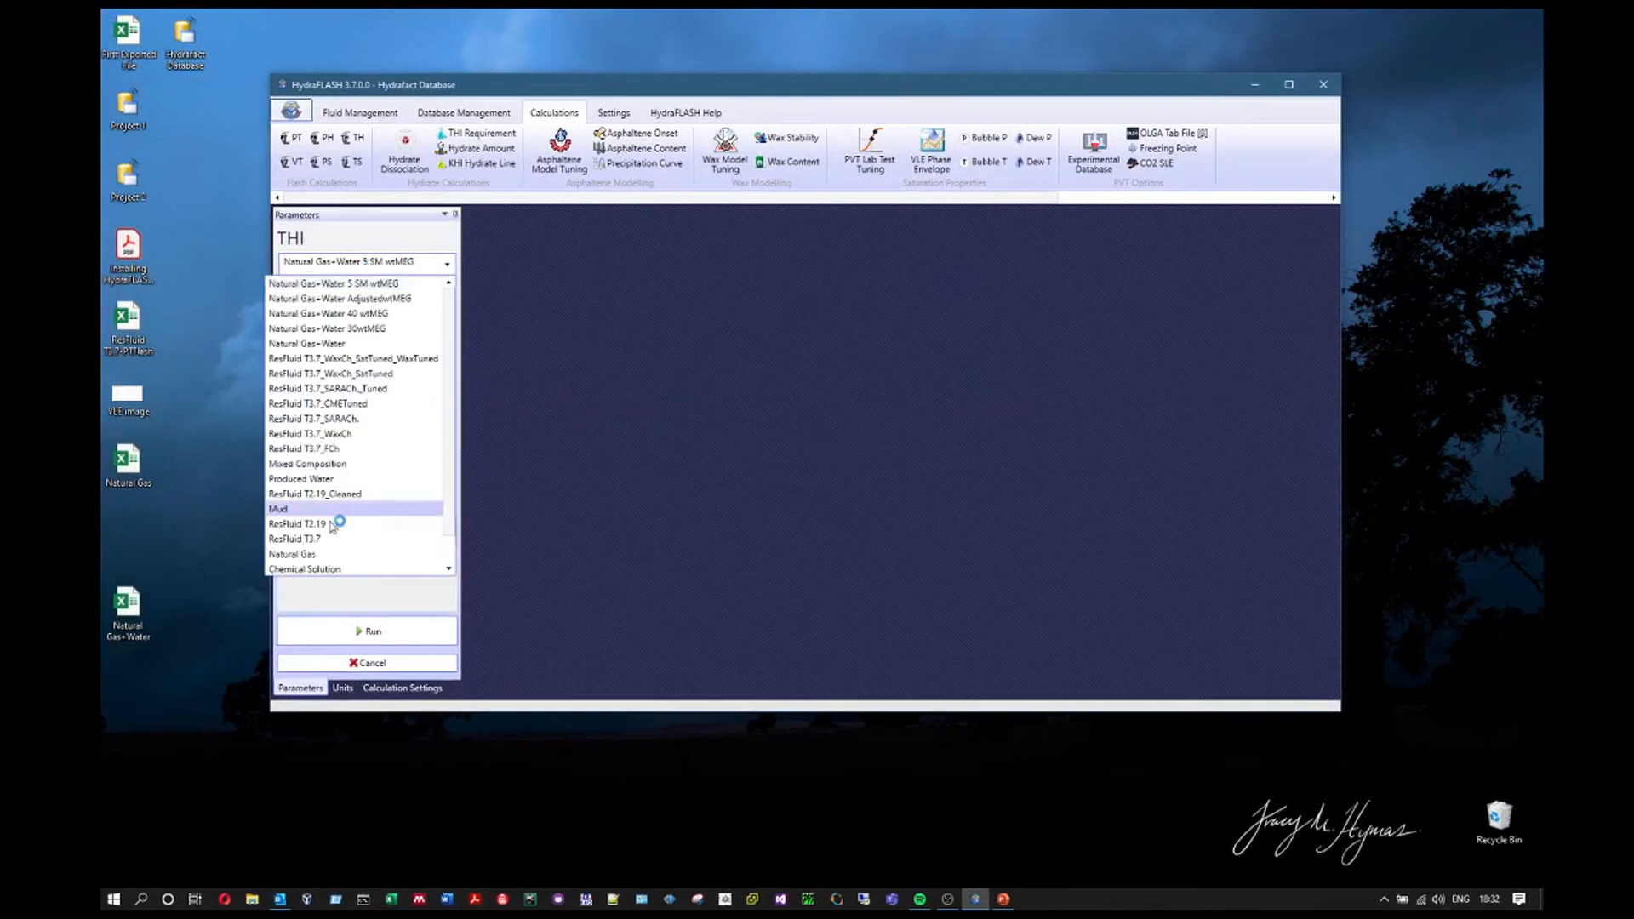
{"action": "left_click", "coordinate": [405, 286]}
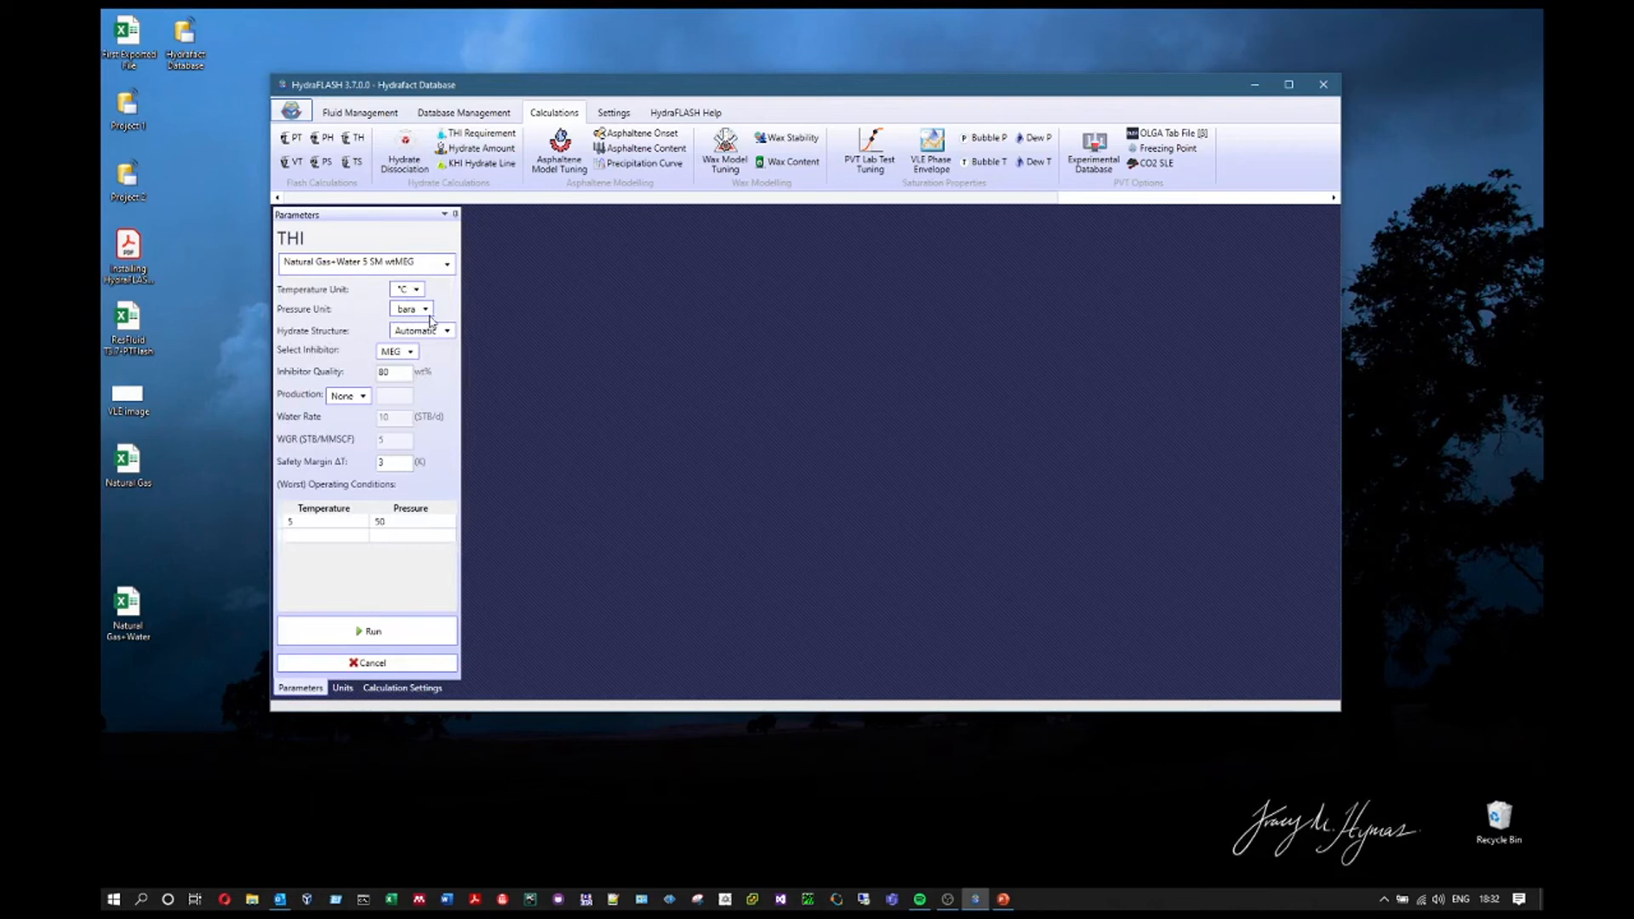
{"action": "left_click", "coordinate": [410, 355]}
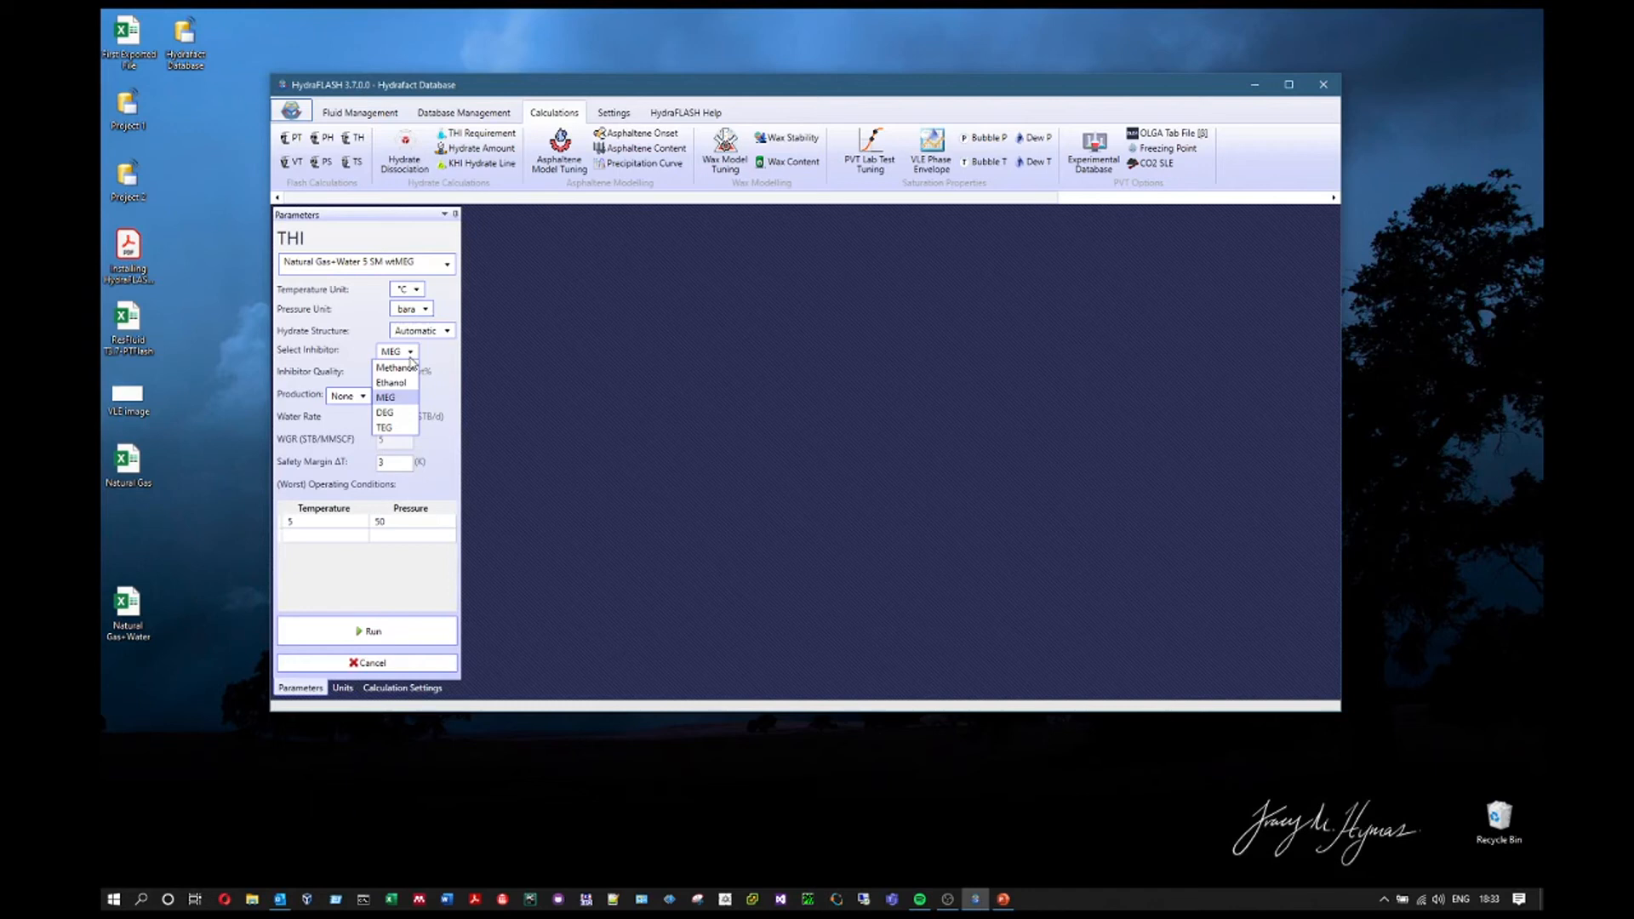
{"action": "left_click", "coordinate": [387, 396]}
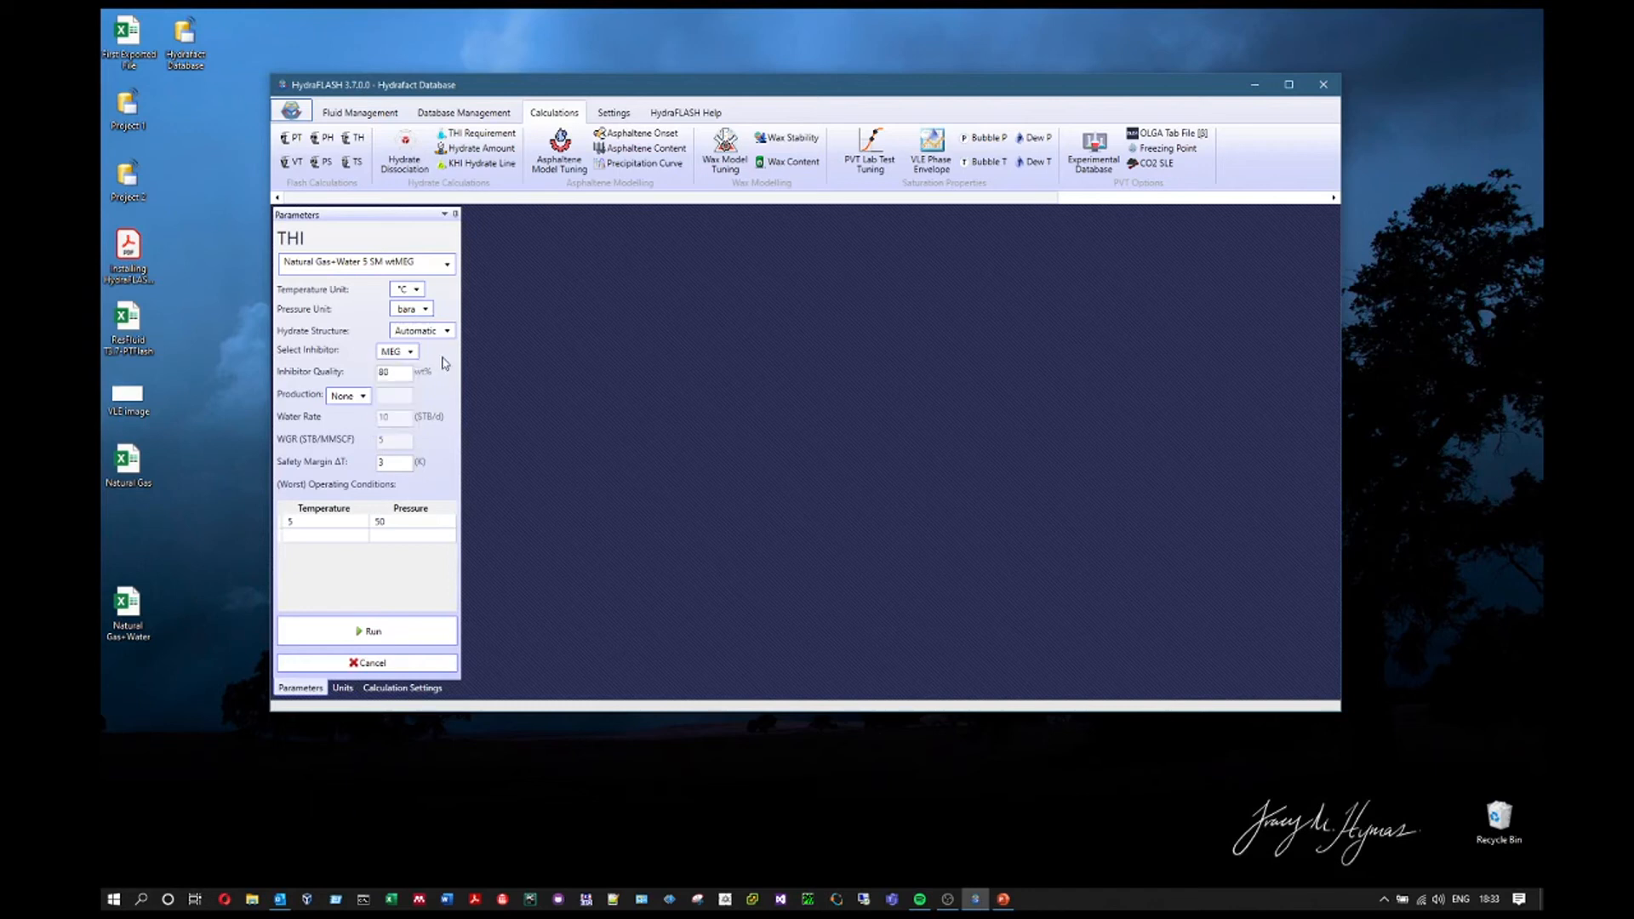
Set the inhibitor quality to 99 wt% with MEG kept as the selected inhibitor
{"action": "double_click", "coordinate": [393, 375]}
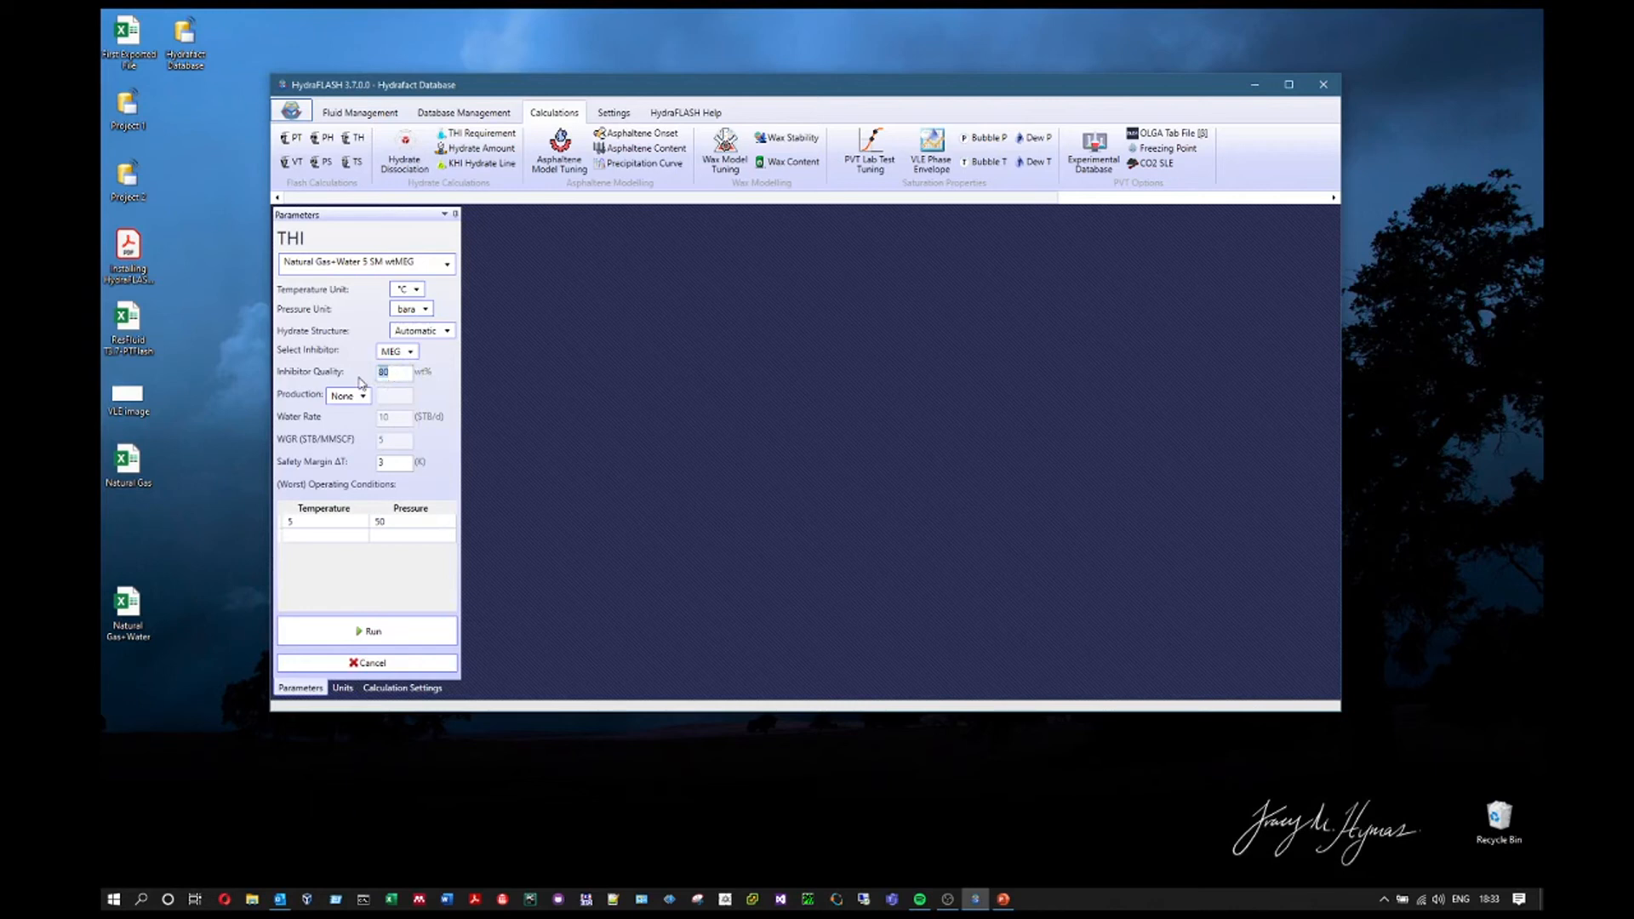
{"action": "left_click", "coordinate": [430, 388]}
{"action": "left_click_drag", "start_coordinate": [394, 374], "coordinate": [299, 391]}
{"action": "type", "text": "99"}
{"action": "left_click", "coordinate": [410, 352]}
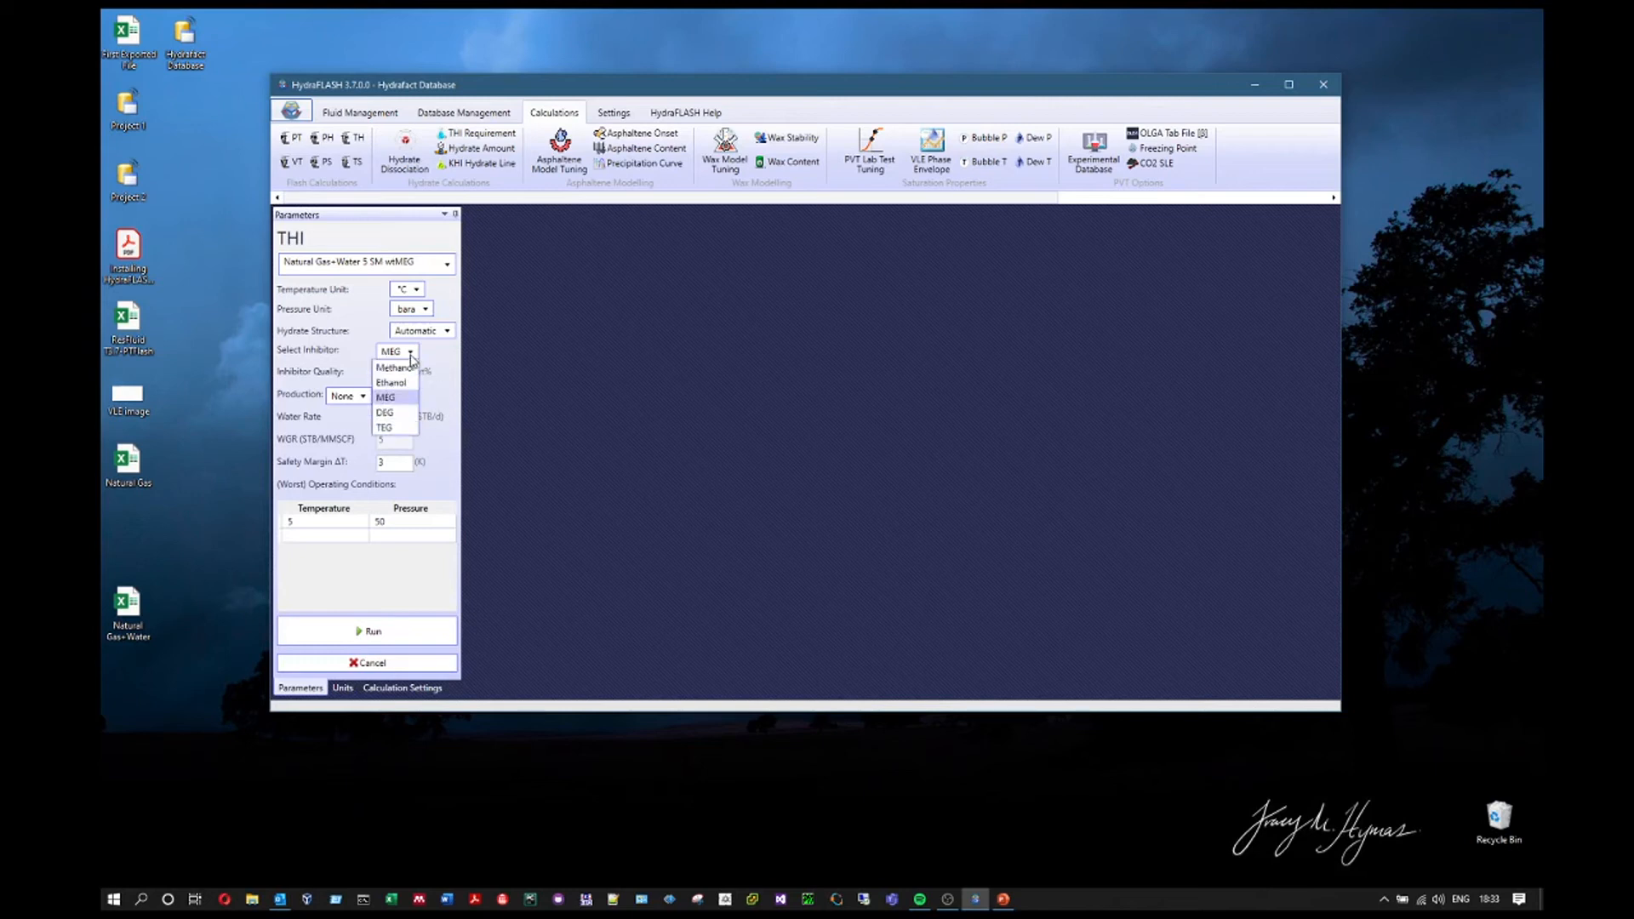
{"action": "left_click", "coordinate": [395, 397]}
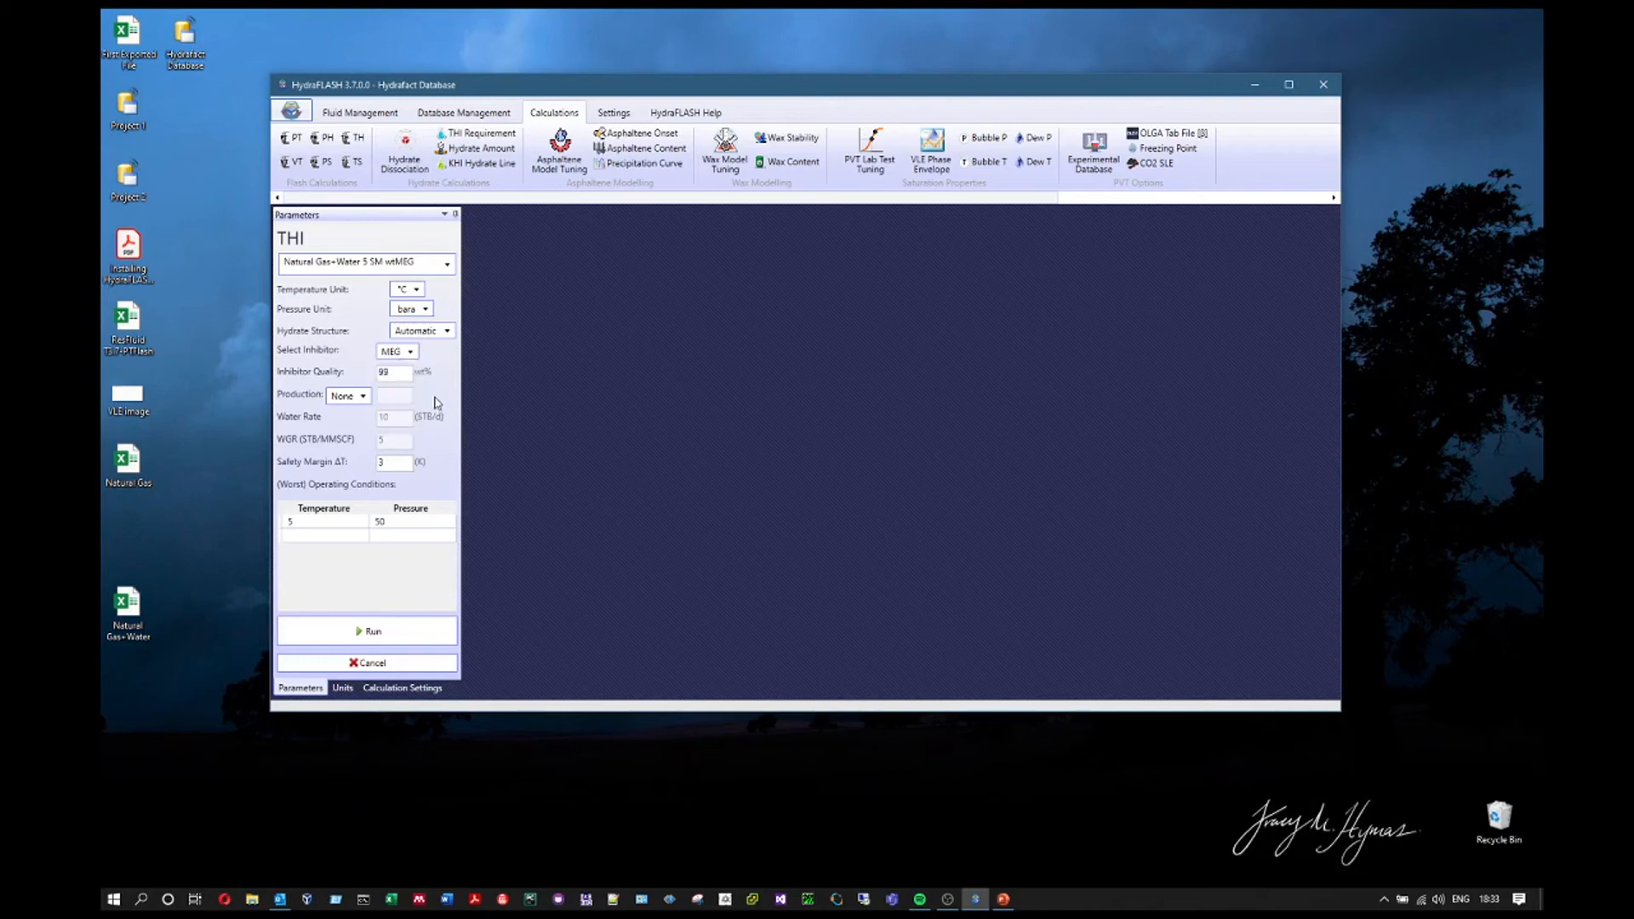
Base the THI calculation on gas production and set the production rate to 10 MMSCF/d
{"action": "left_click", "coordinate": [364, 397]}
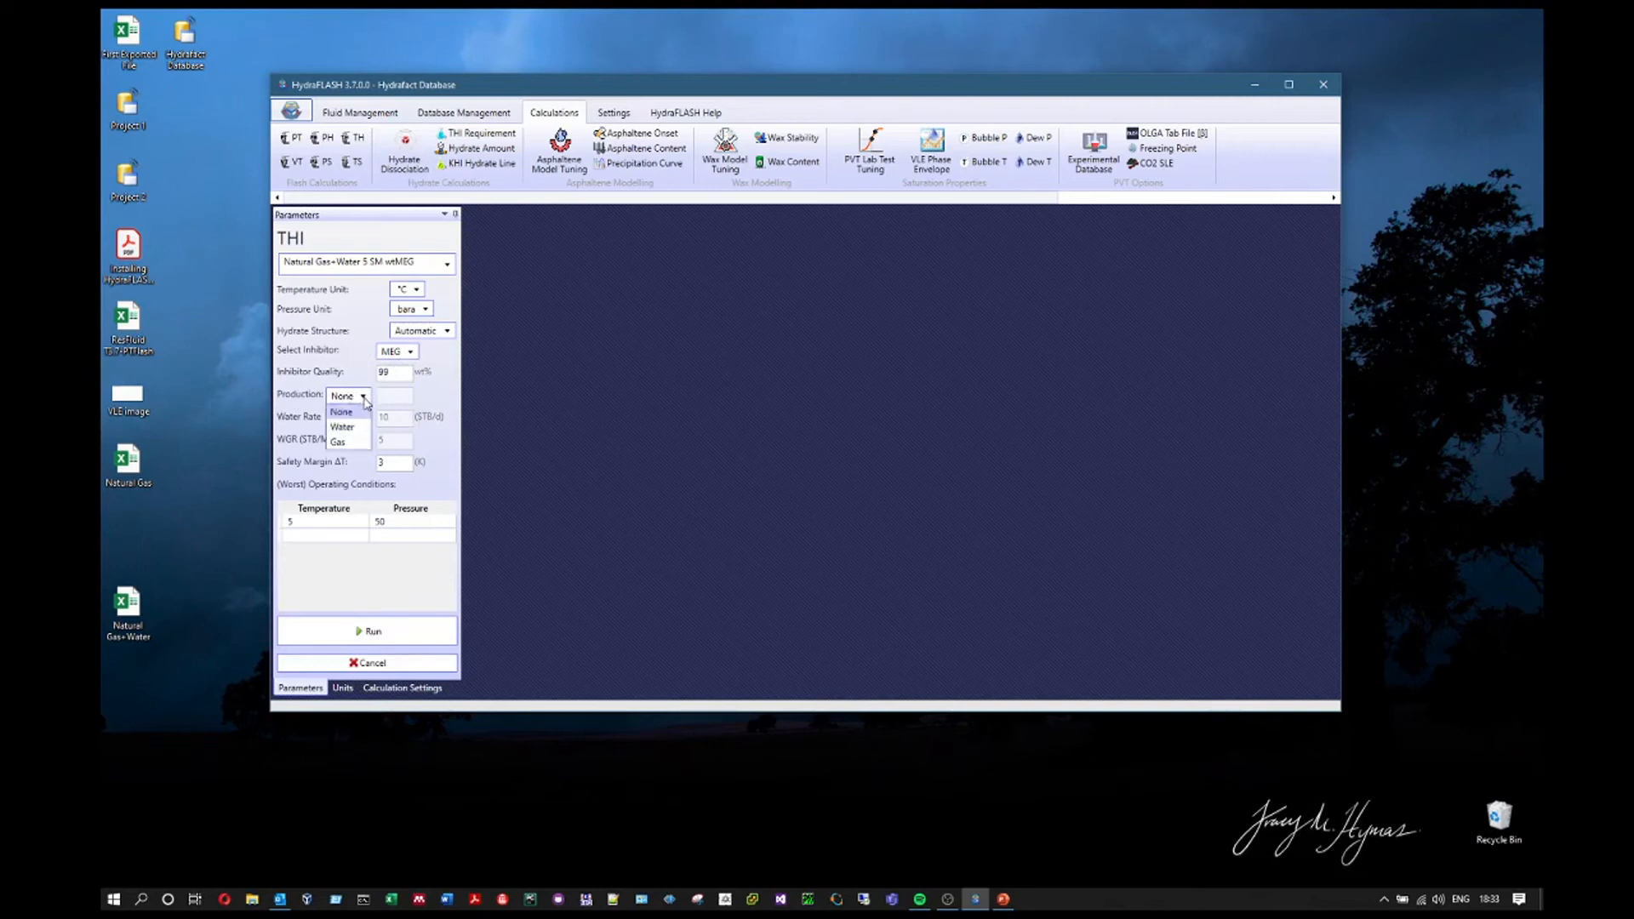
{"action": "left_click", "coordinate": [364, 444]}
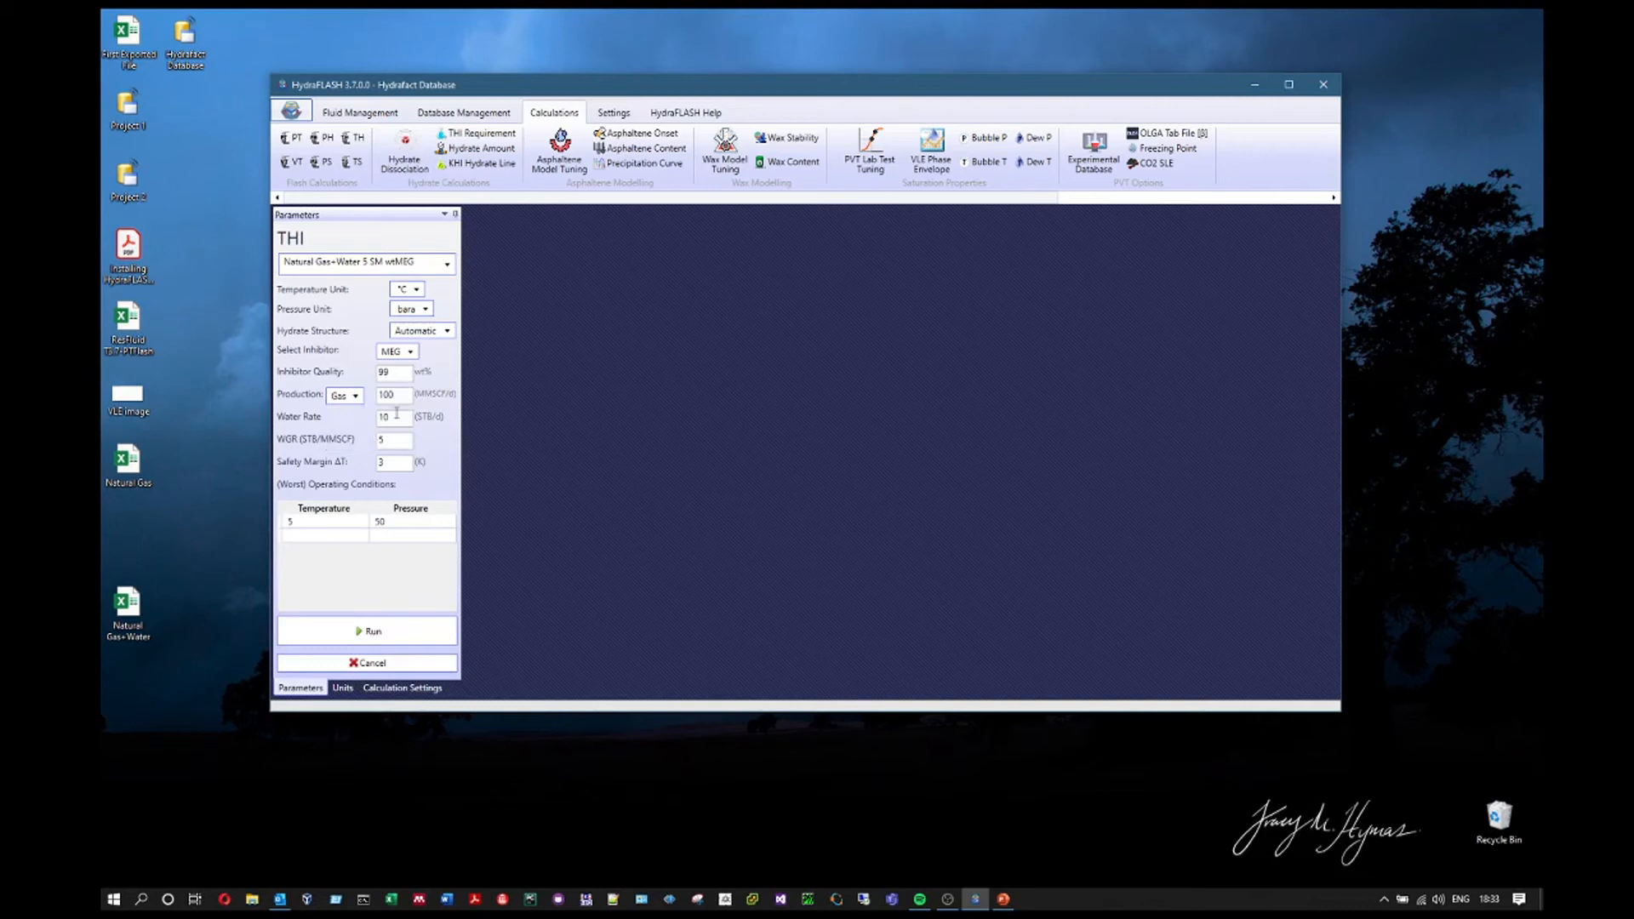
{"action": "left_click", "coordinate": [355, 396]}
{"action": "left_click", "coordinate": [345, 430]}
{"action": "left_click", "coordinate": [357, 396]}
{"action": "left_click", "coordinate": [365, 443]}
{"action": "double_click", "coordinate": [411, 395]}
{"action": "type", "text": "10"}
Set the water rate of the THI calculation to 2 STB/d
{"action": "key", "text": "BackSpace"}
{"action": "key", "text": "BackSpace"}
{"action": "left_click", "coordinate": [878, 508]}
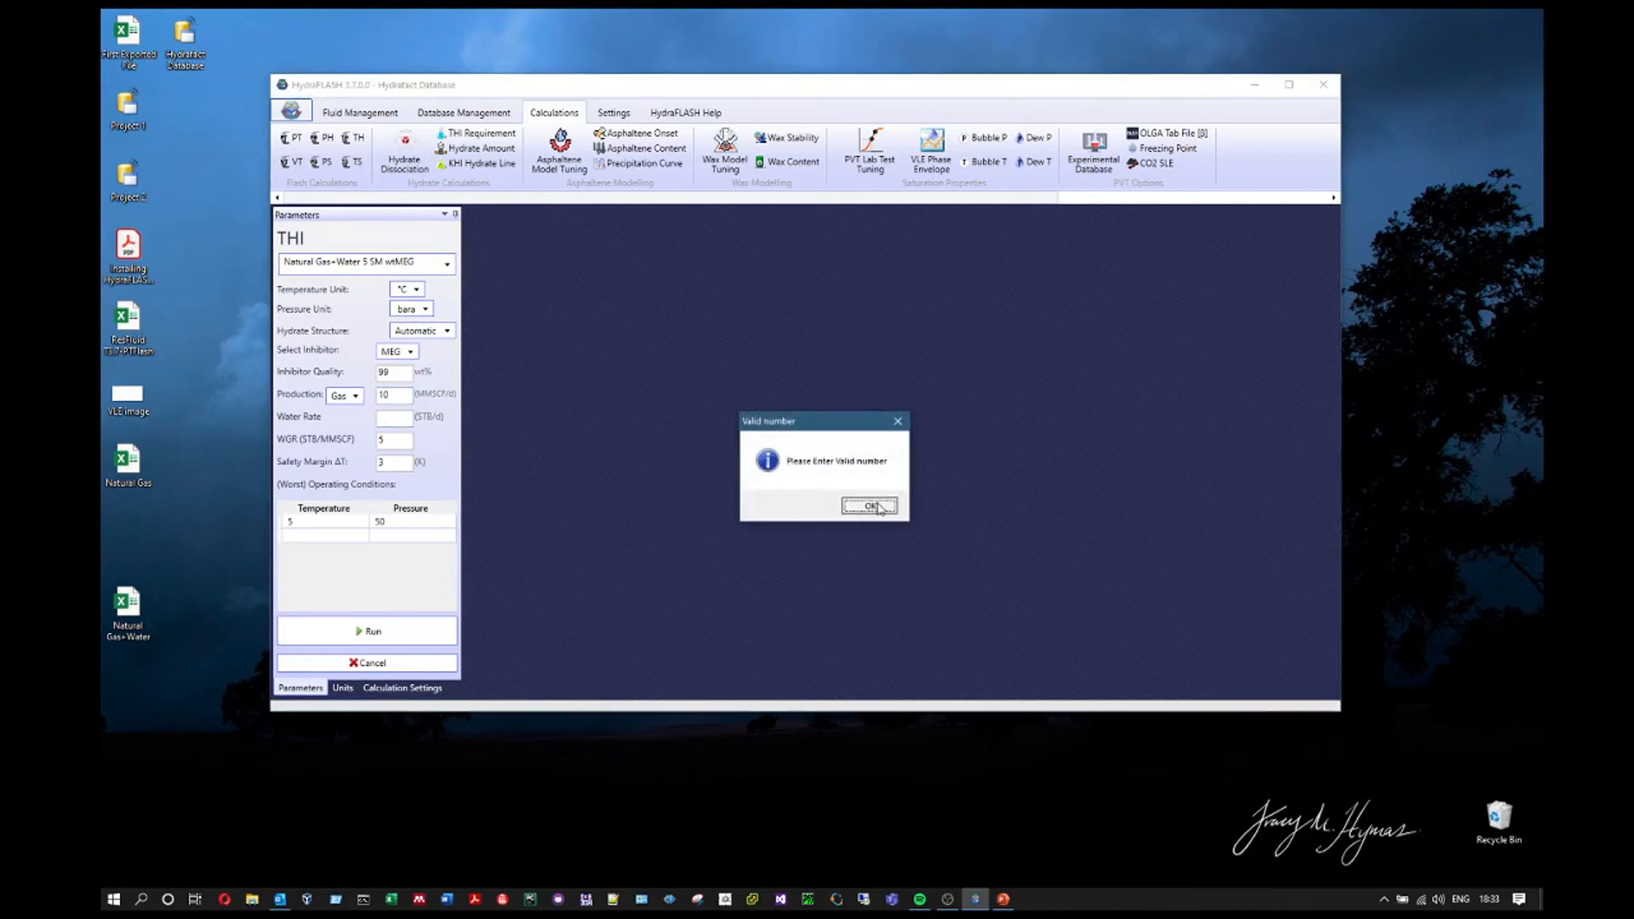
{"action": "type", "text": "2"}
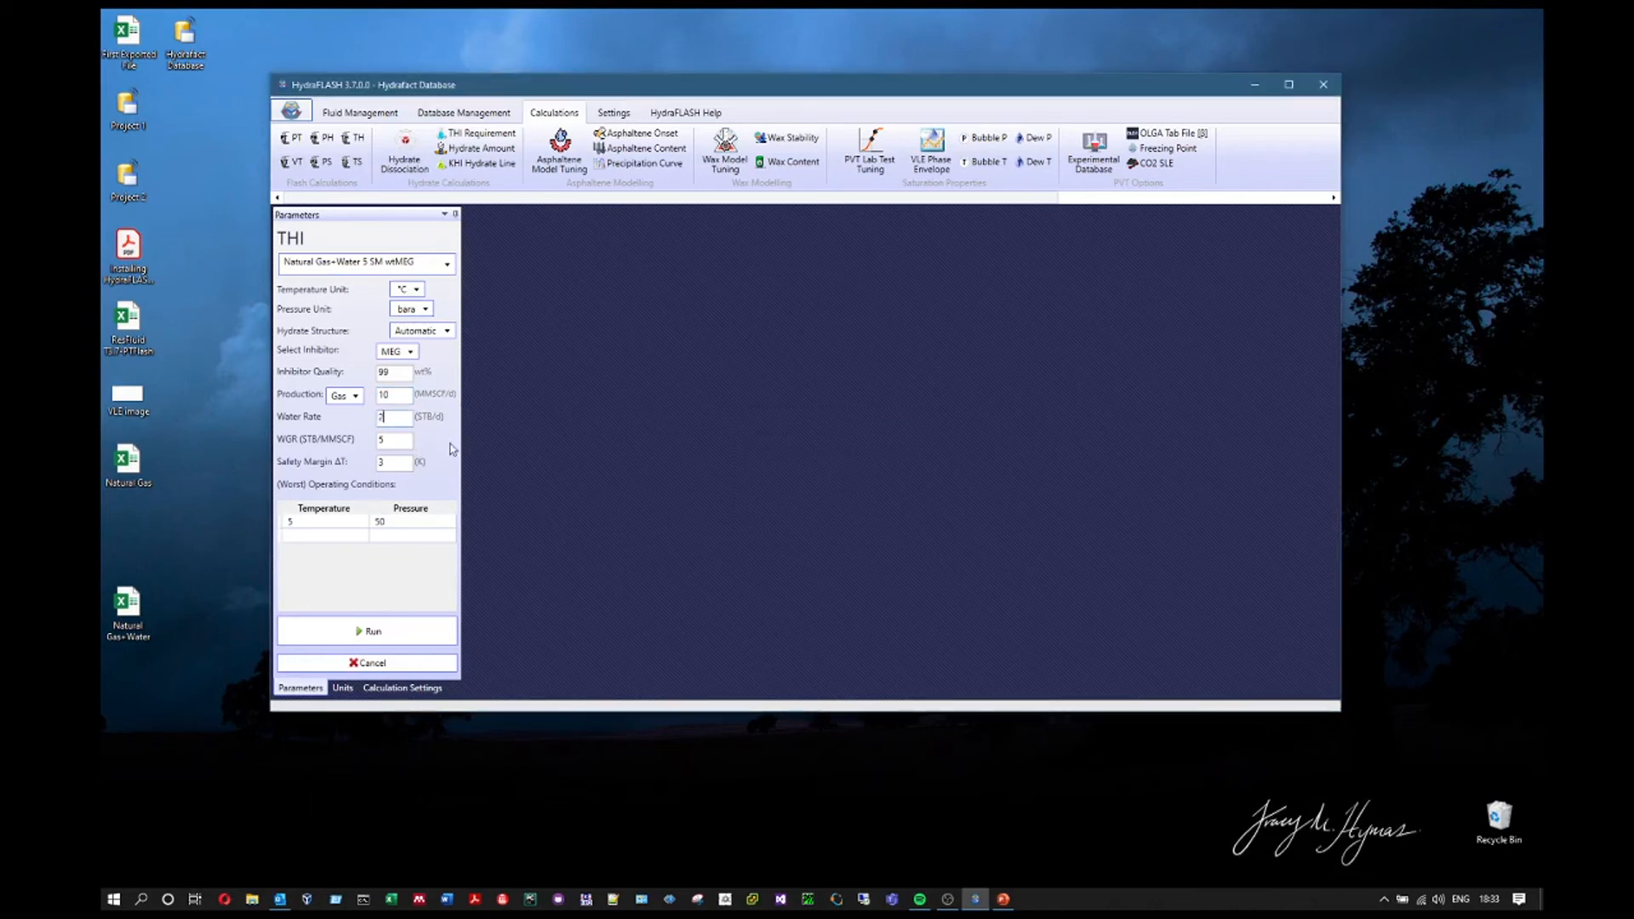
{"action": "double_click", "coordinate": [406, 440]}
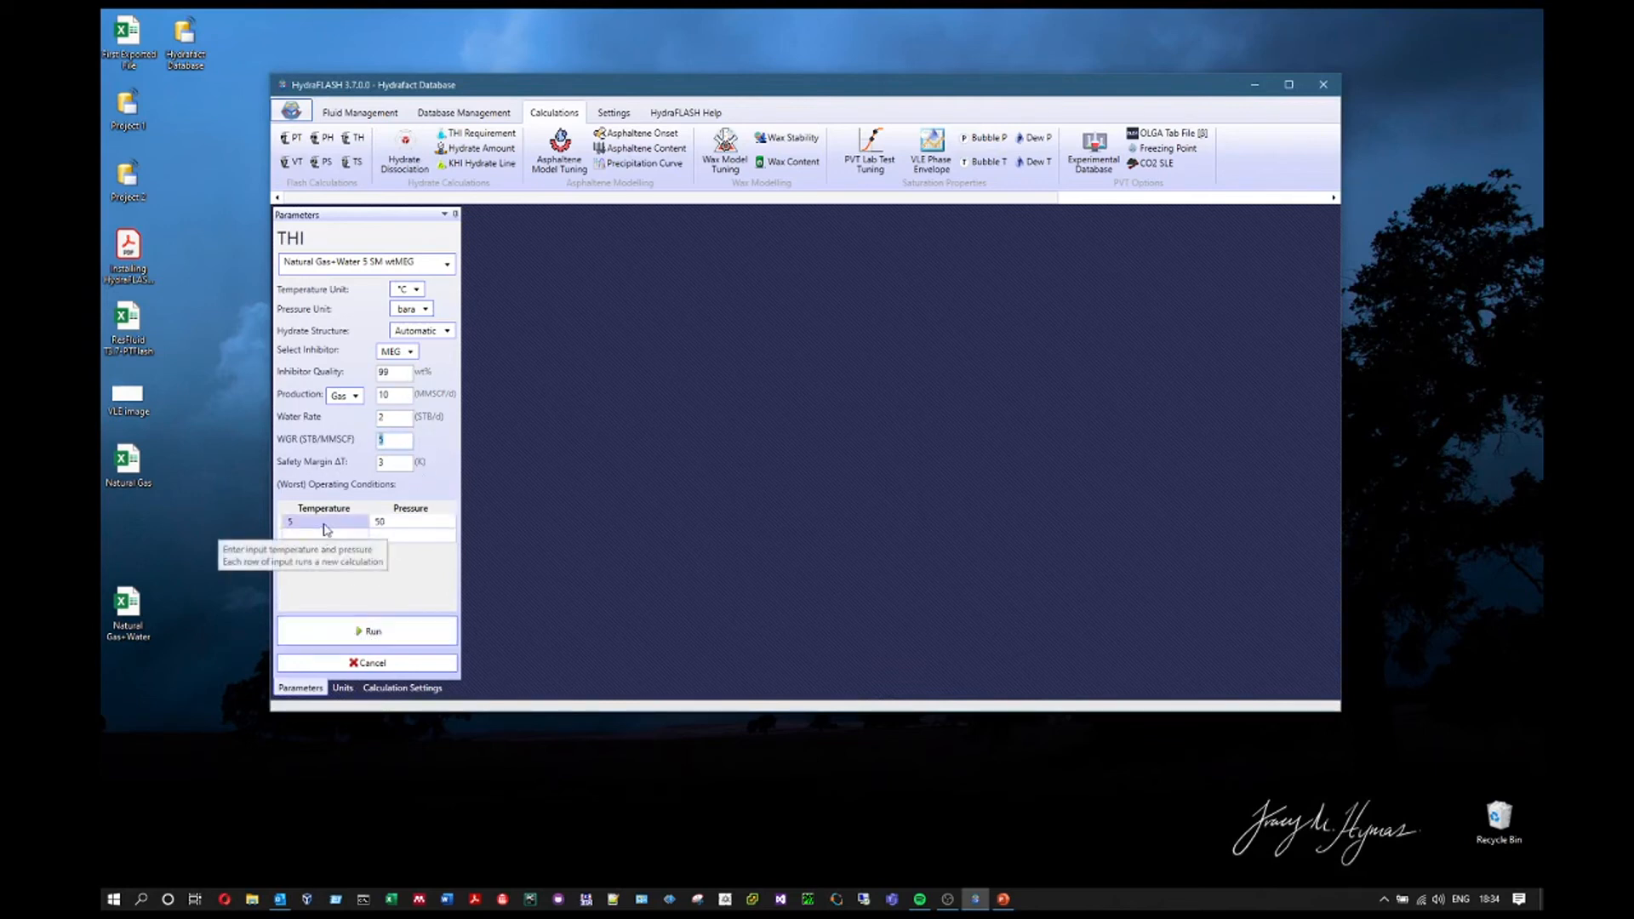
{"action": "left_click", "coordinate": [384, 633]}
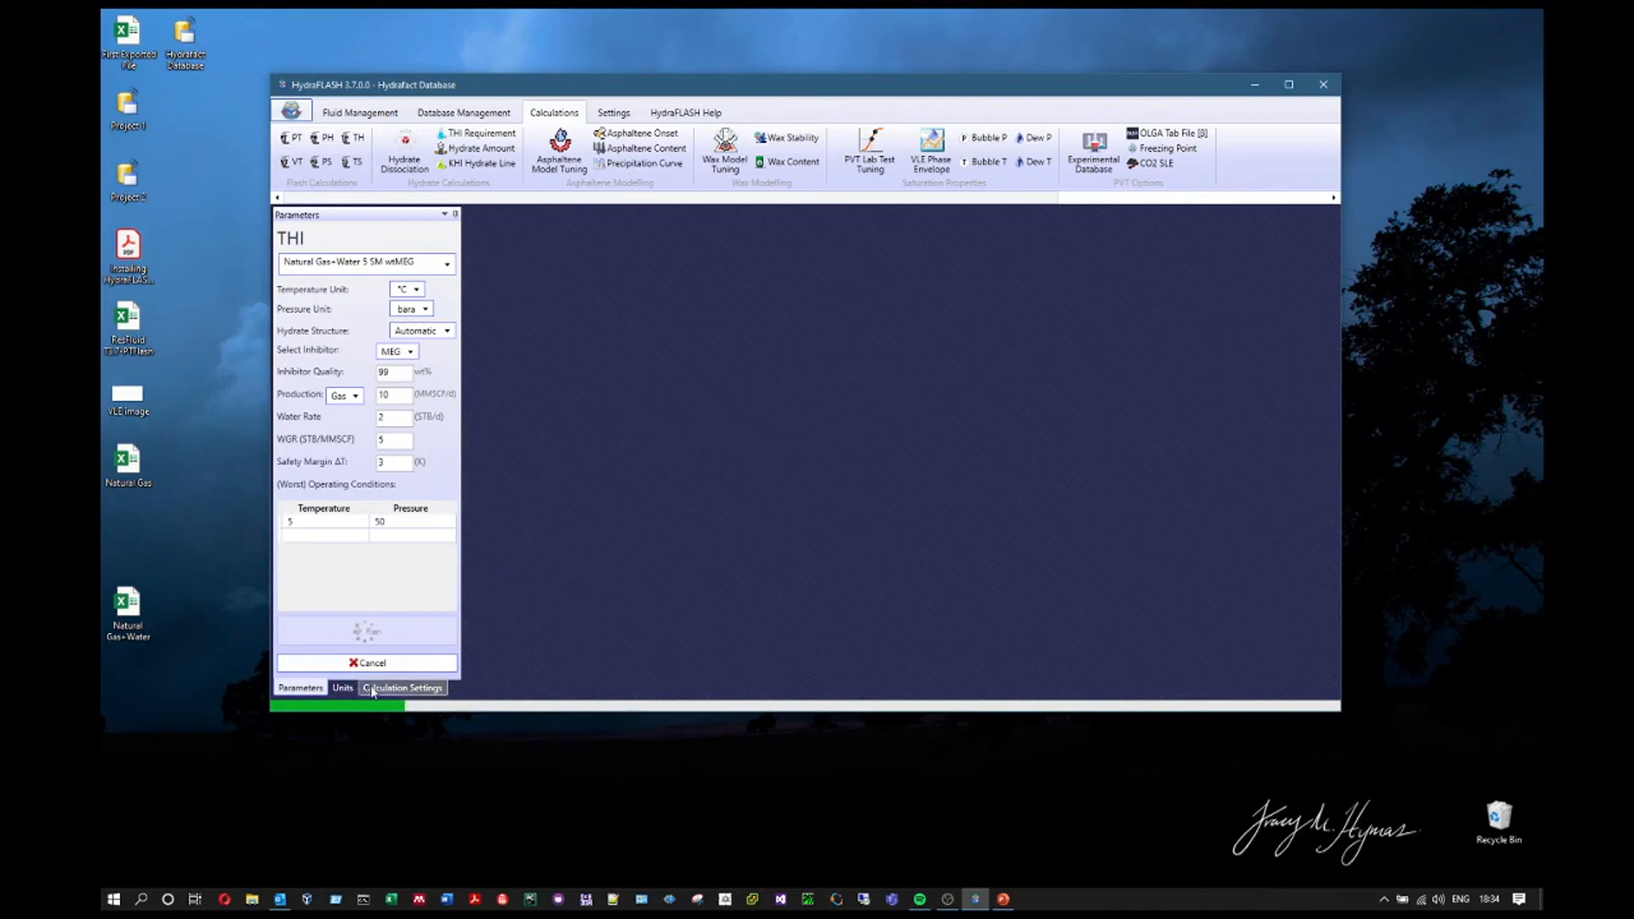
{"action": "left_click", "coordinate": [372, 662]}
{"action": "left_click", "coordinate": [877, 507]}
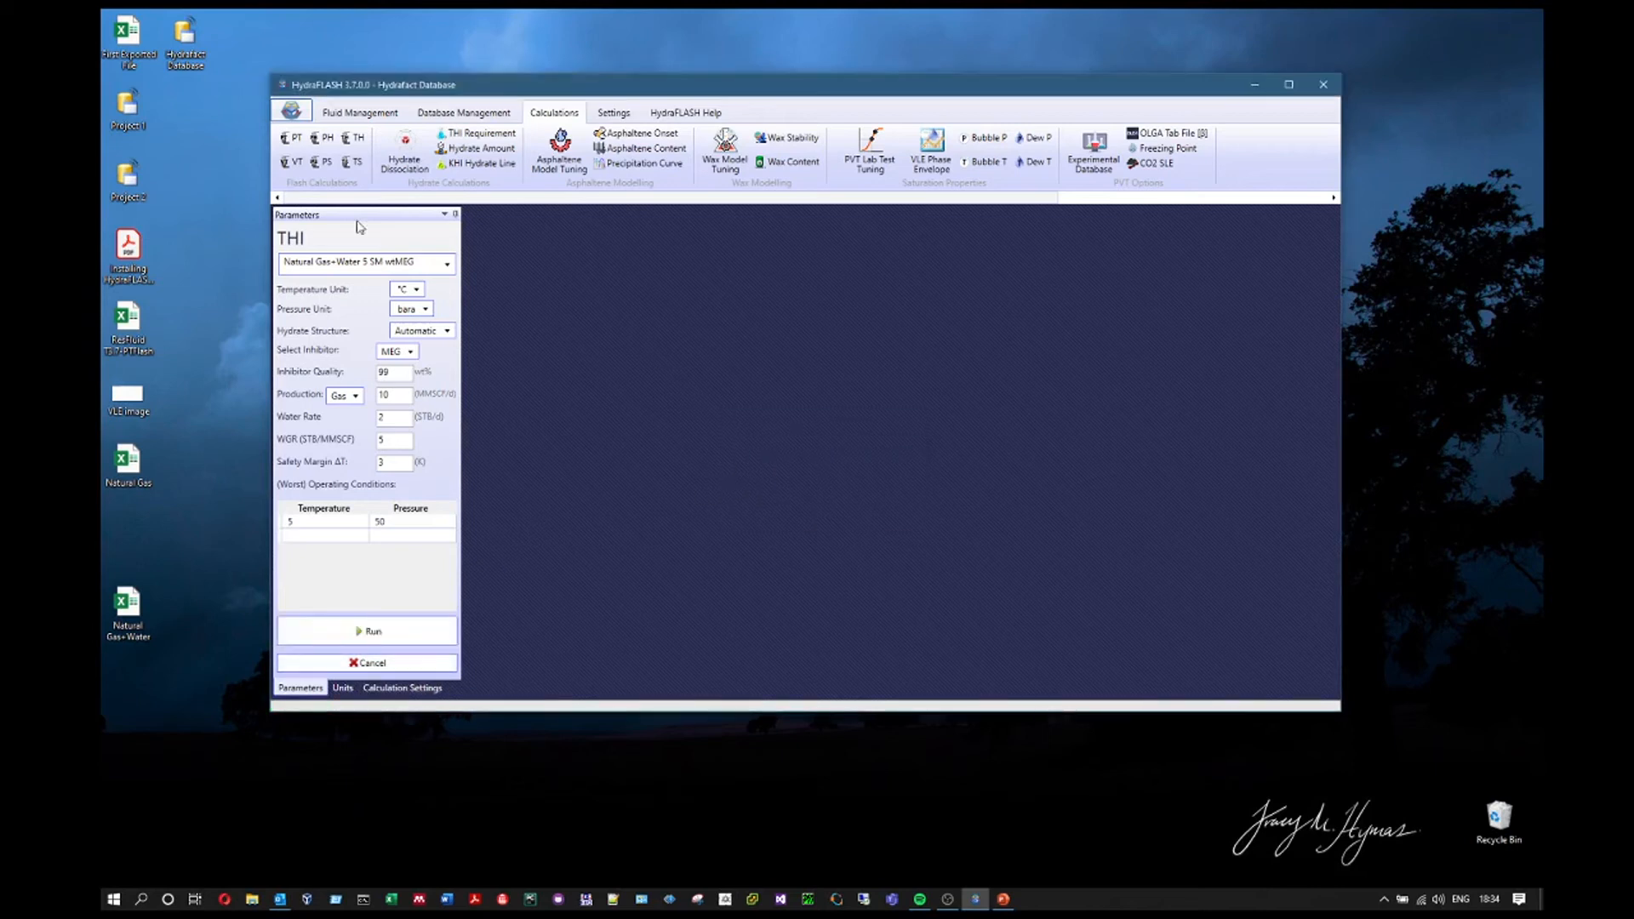
Switch the fluid to Natural Gas+Water 30wtMEG and run the THI requirement calculation at 5 °C and 50 bara
{"action": "left_click", "coordinate": [391, 264]}
{"action": "left_click", "coordinate": [382, 328]}
{"action": "left_click", "coordinate": [400, 630]}
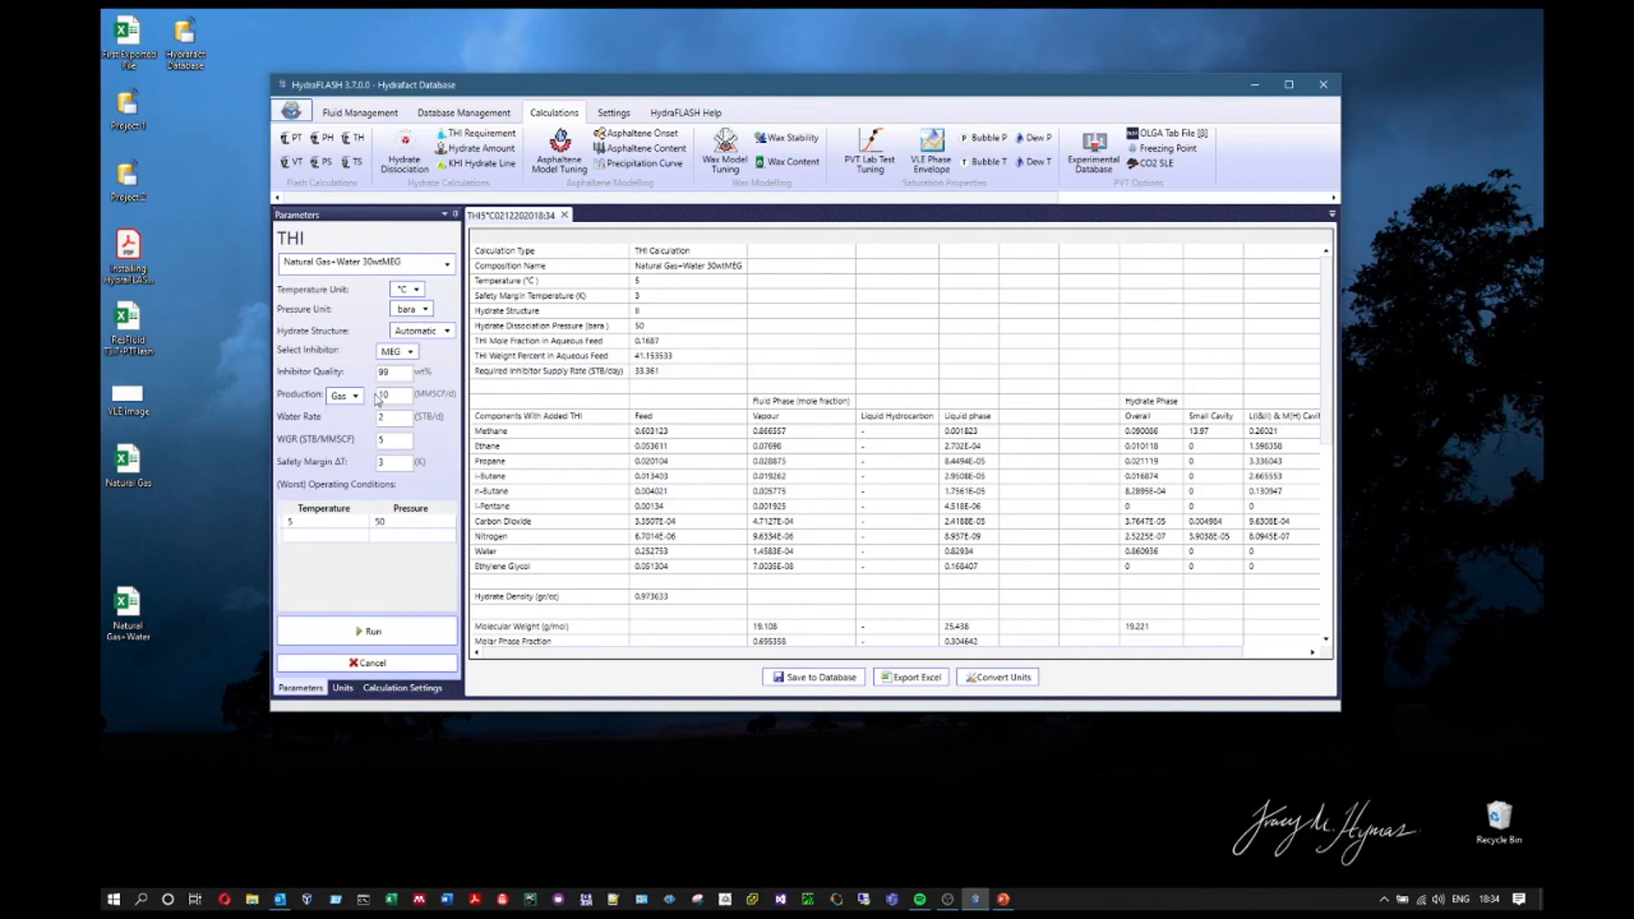
Review the entered production, water rate and safety margin against the calculated THI weight percent and required inhibitor supply rate
{"action": "double_click", "coordinate": [401, 394]}
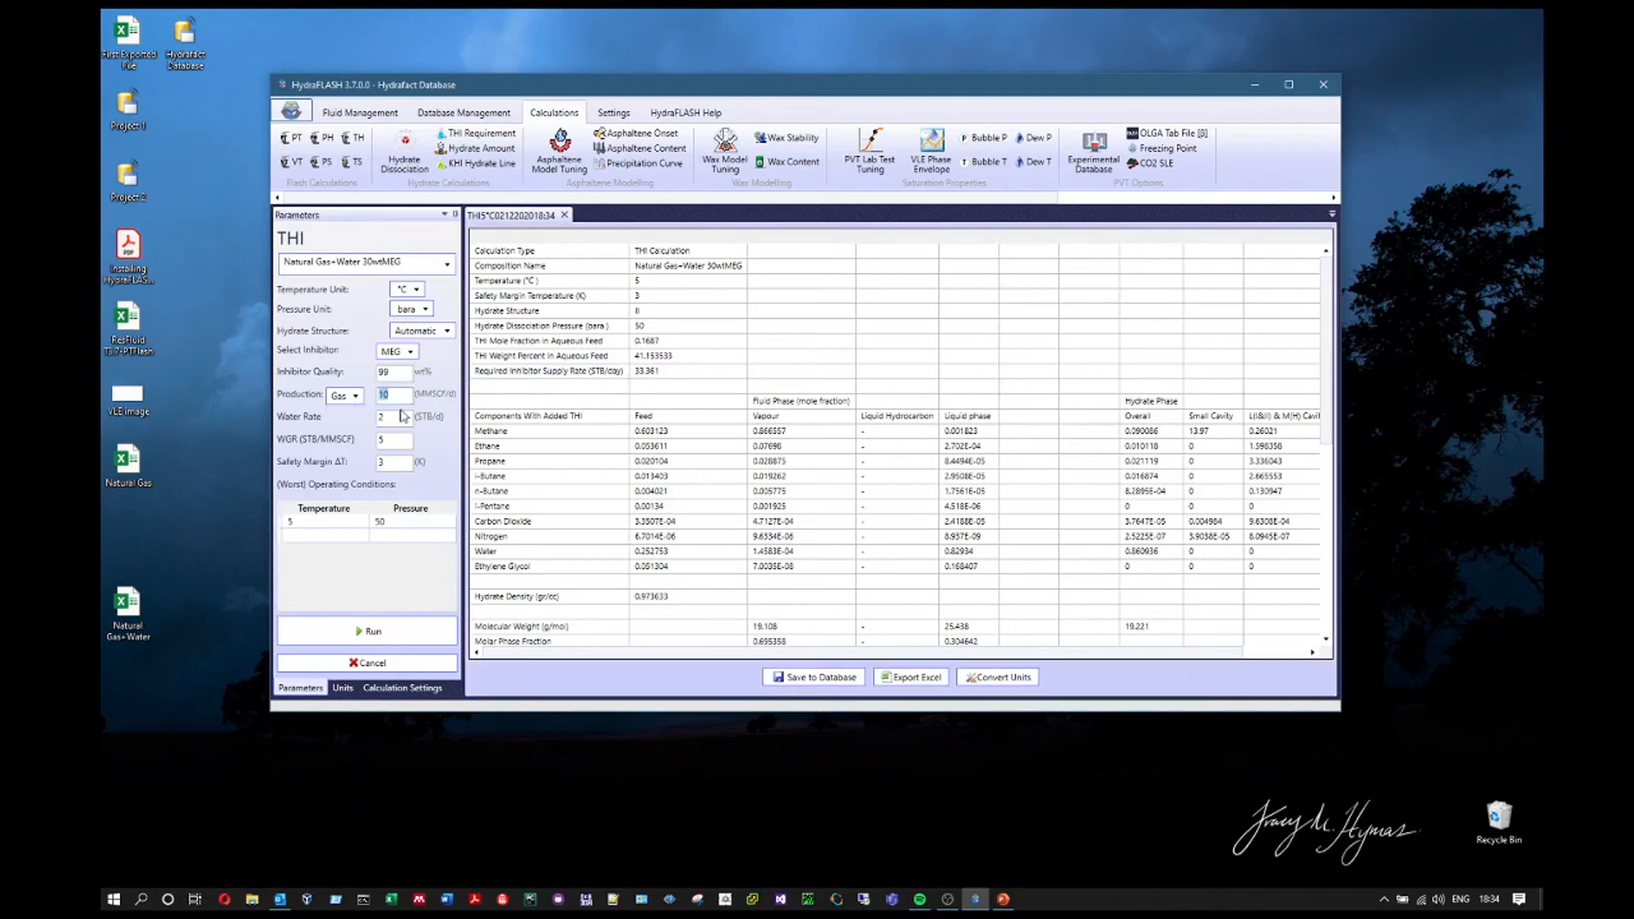
{"action": "double_click", "coordinate": [384, 418]}
{"action": "key", "text": "Tab"}
{"action": "double_click", "coordinate": [383, 462]}
{"action": "left_click", "coordinate": [685, 360]}
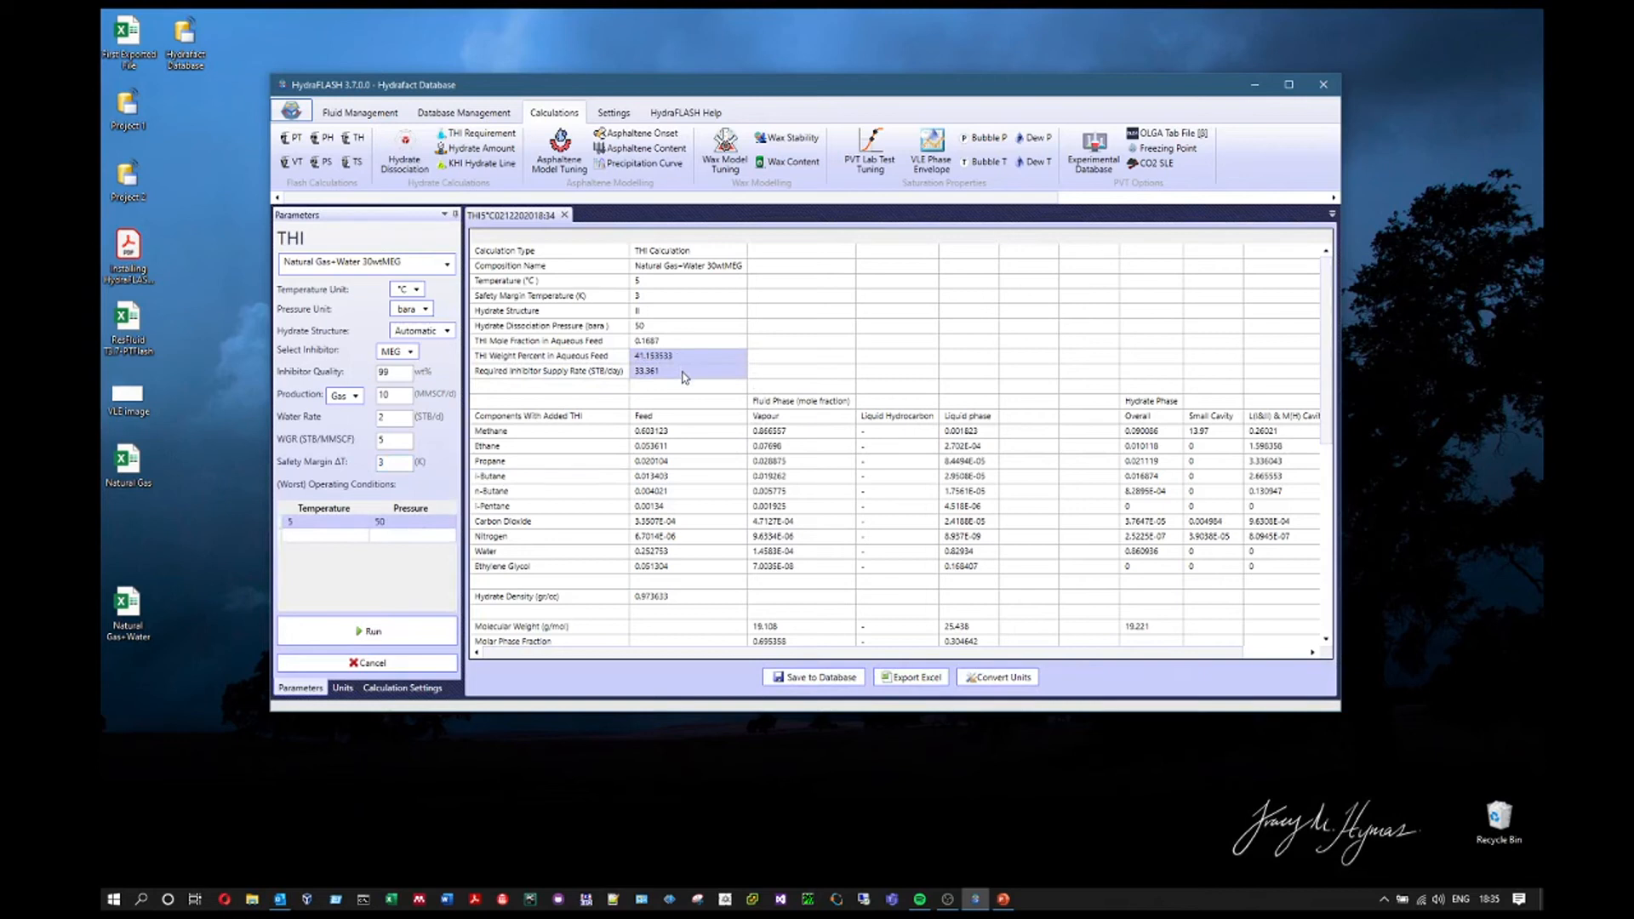
{"action": "left_click", "coordinate": [681, 377]}
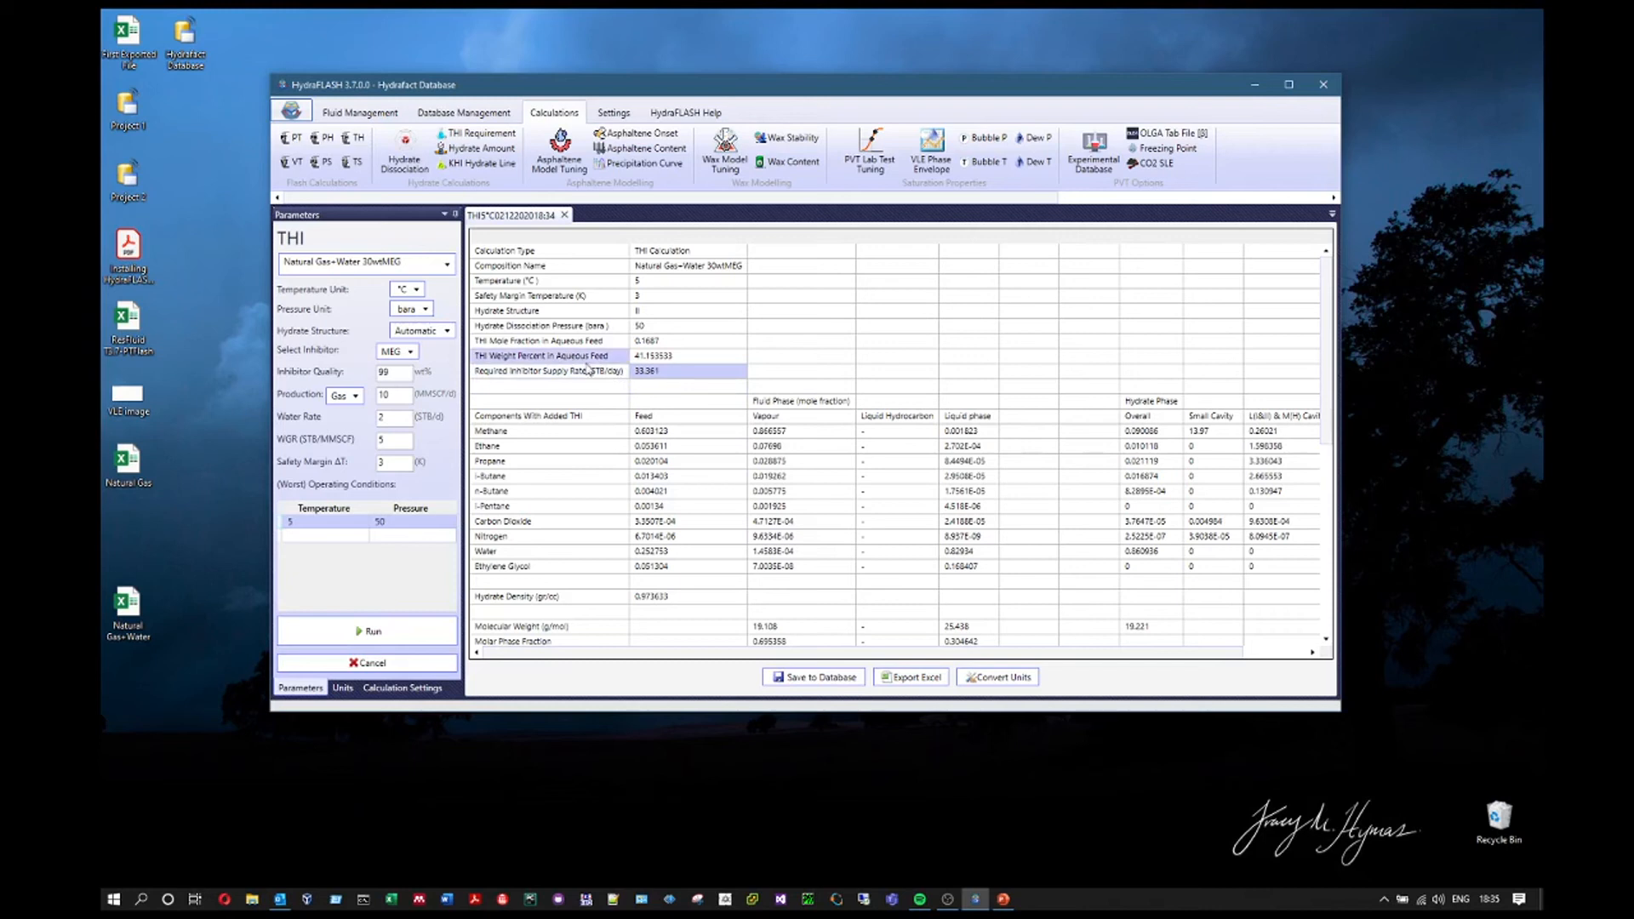
{"action": "left_click", "coordinate": [554, 375]}
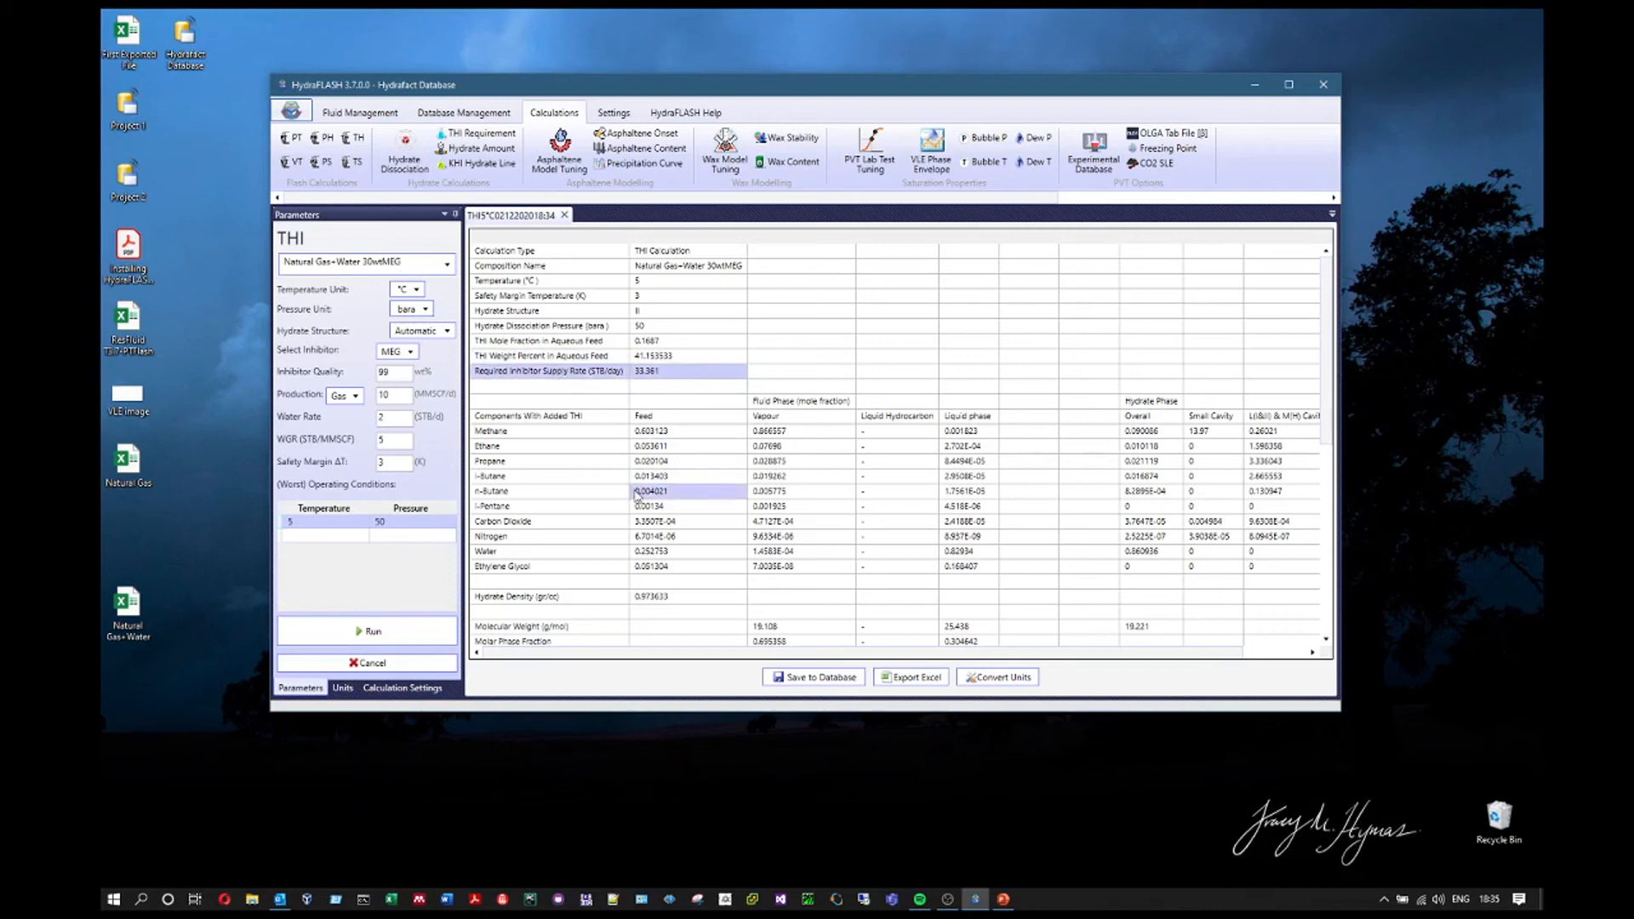
Examine the THI weight percent, required inhibitor supply rate, and the component compositions of the fluid and hydrate phases in the results
{"action": "left_click", "coordinate": [610, 358]}
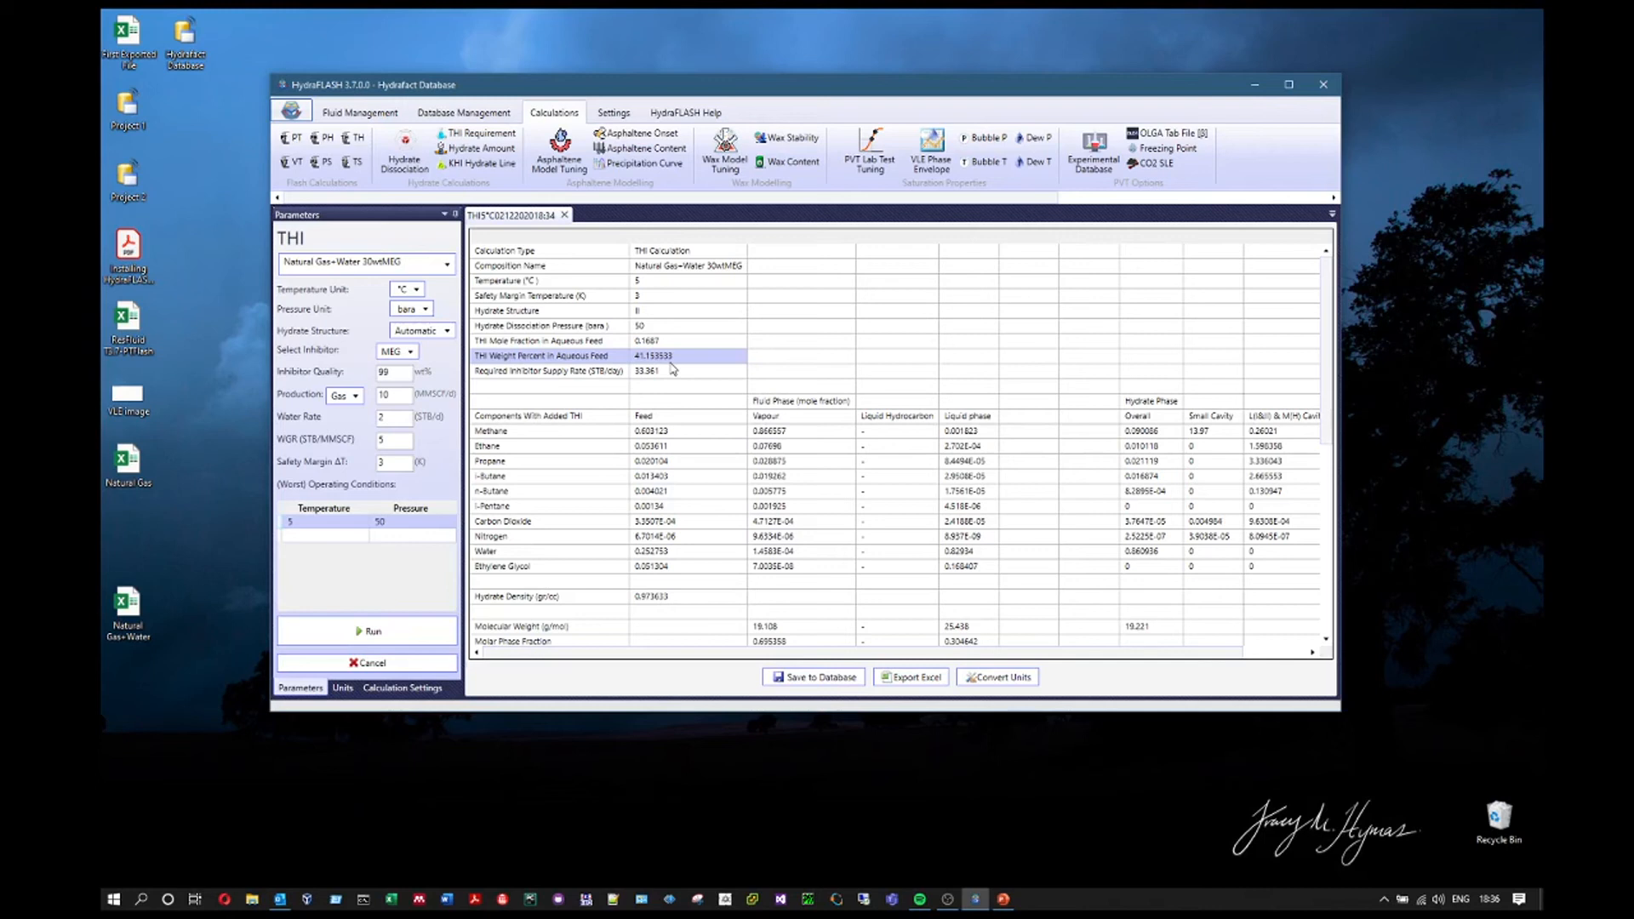
{"action": "left_click", "coordinate": [673, 372]}
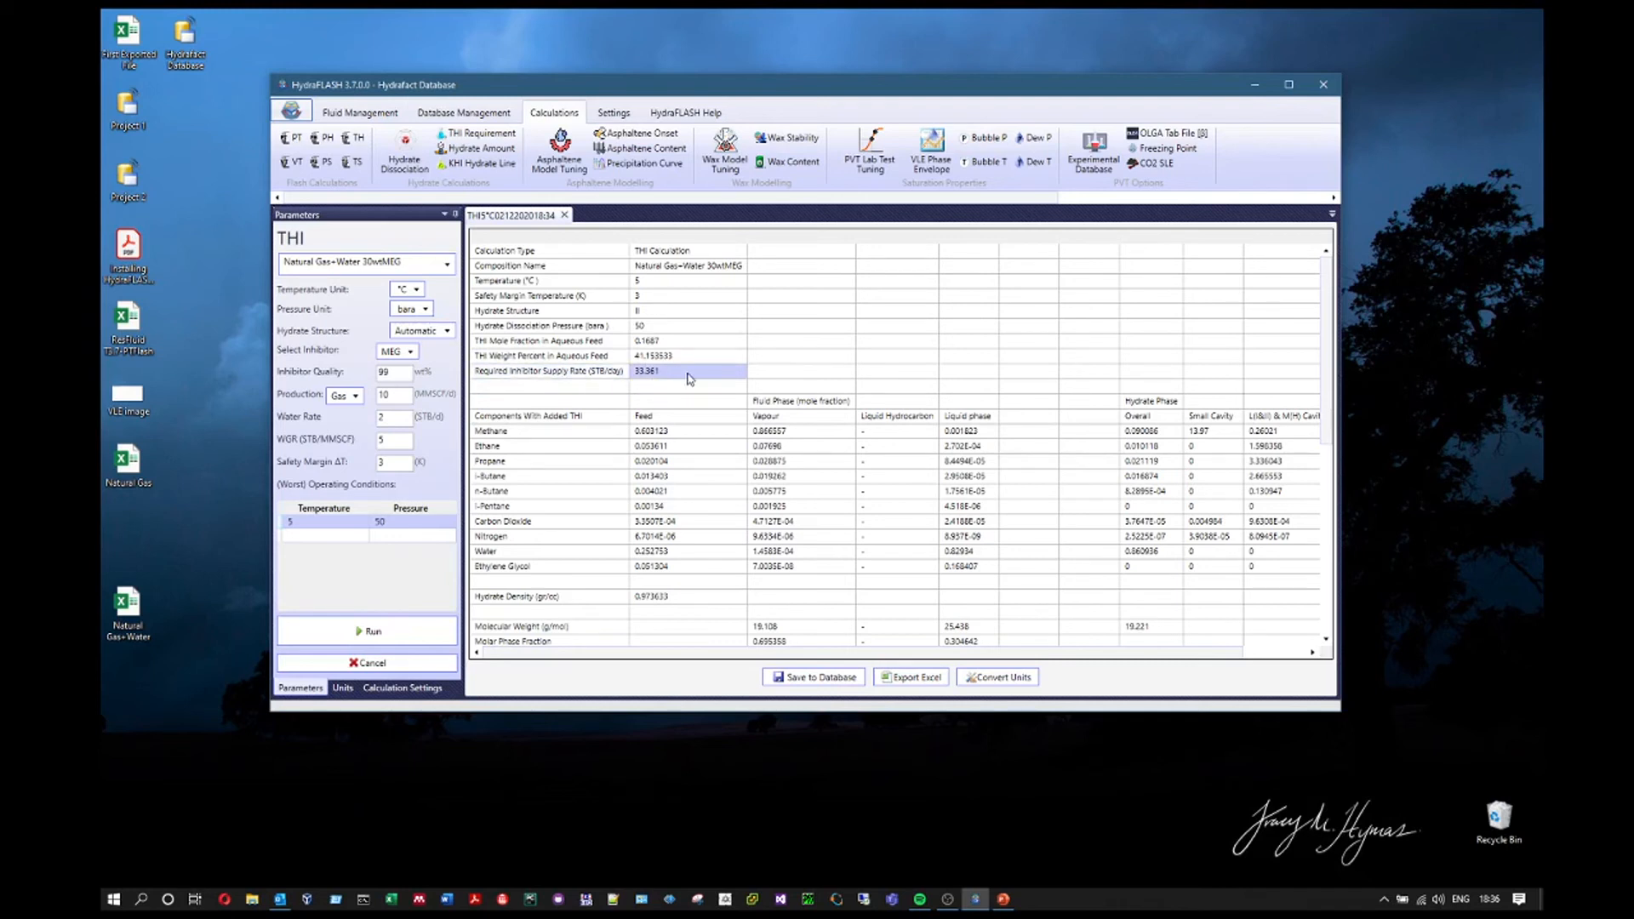
{"action": "scroll", "coordinate": [685, 439], "scroll_direction": "down", "scroll_amount": 1}
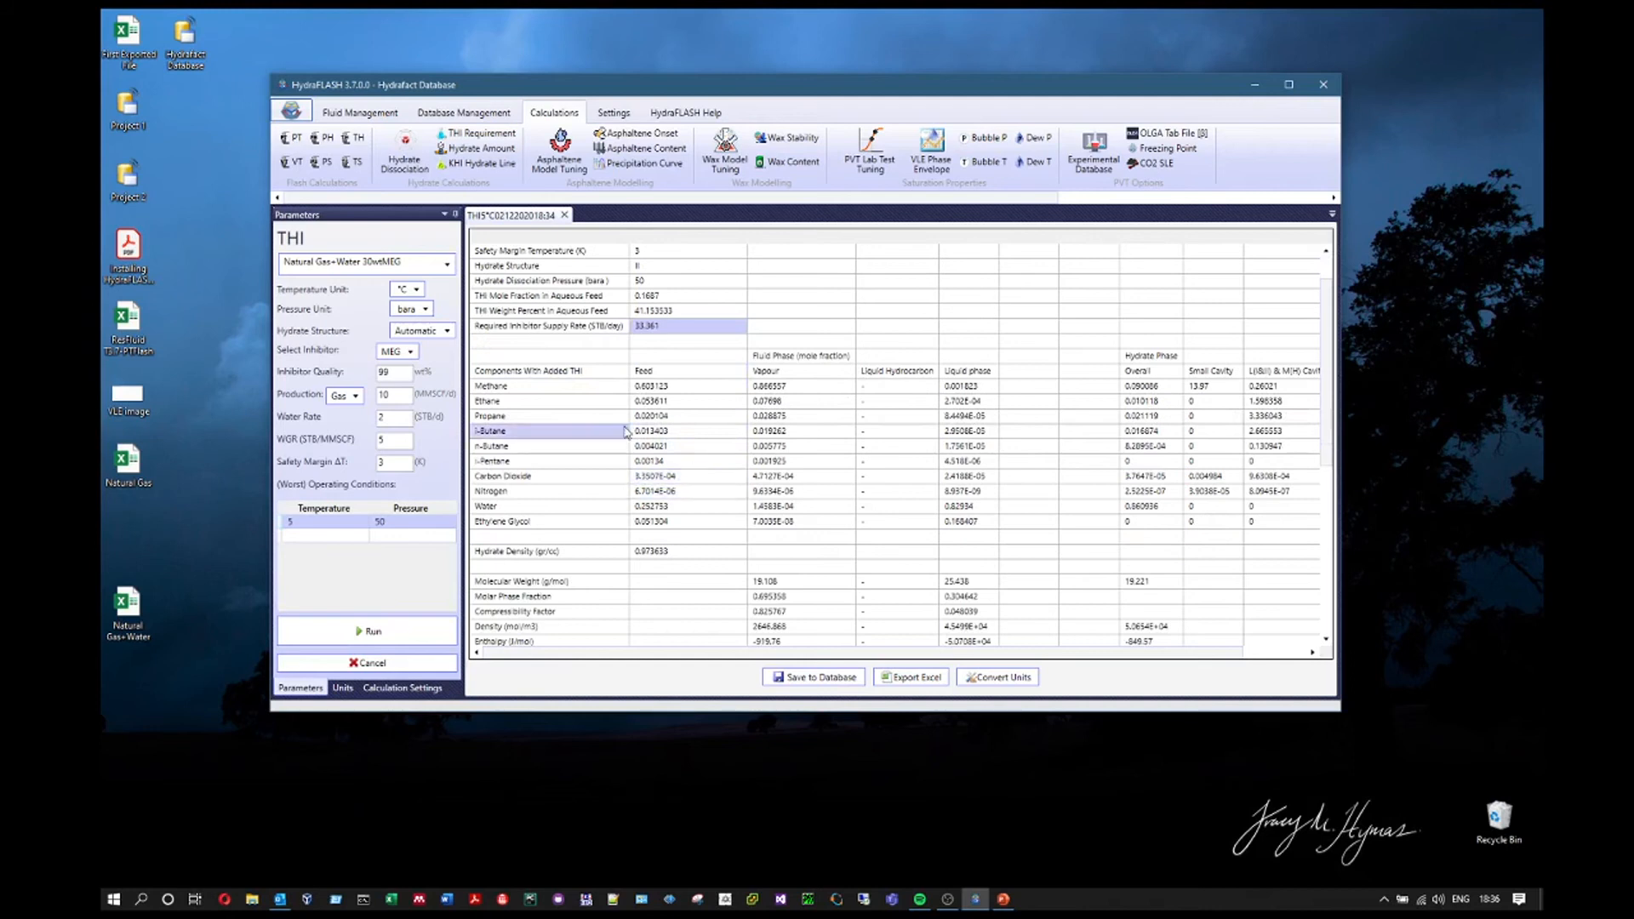
{"action": "left_click_drag", "start_coordinate": [538, 353], "coordinate": [1295, 542]}
{"action": "left_click_drag", "start_coordinate": [987, 656], "coordinate": [807, 656]}
{"action": "scroll", "coordinate": [668, 340], "scroll_direction": "up", "scroll_amount": 1}
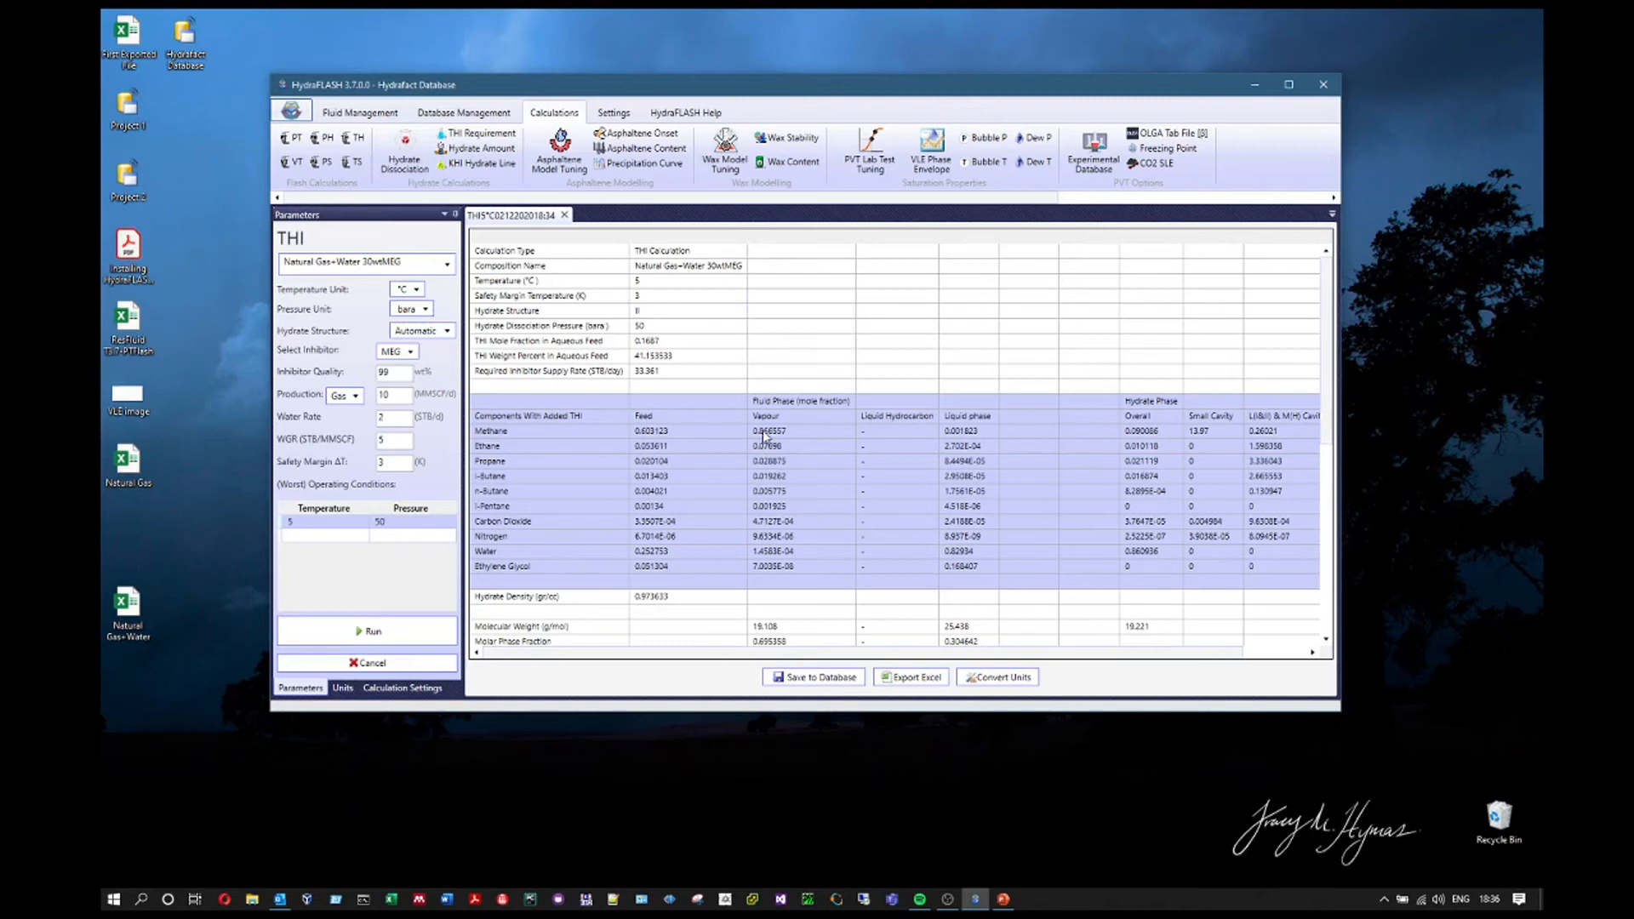
{"action": "left_click_drag", "start_coordinate": [969, 430], "coordinate": [968, 566]}
{"action": "left_click_drag", "start_coordinate": [1136, 401], "coordinate": [1297, 568]}
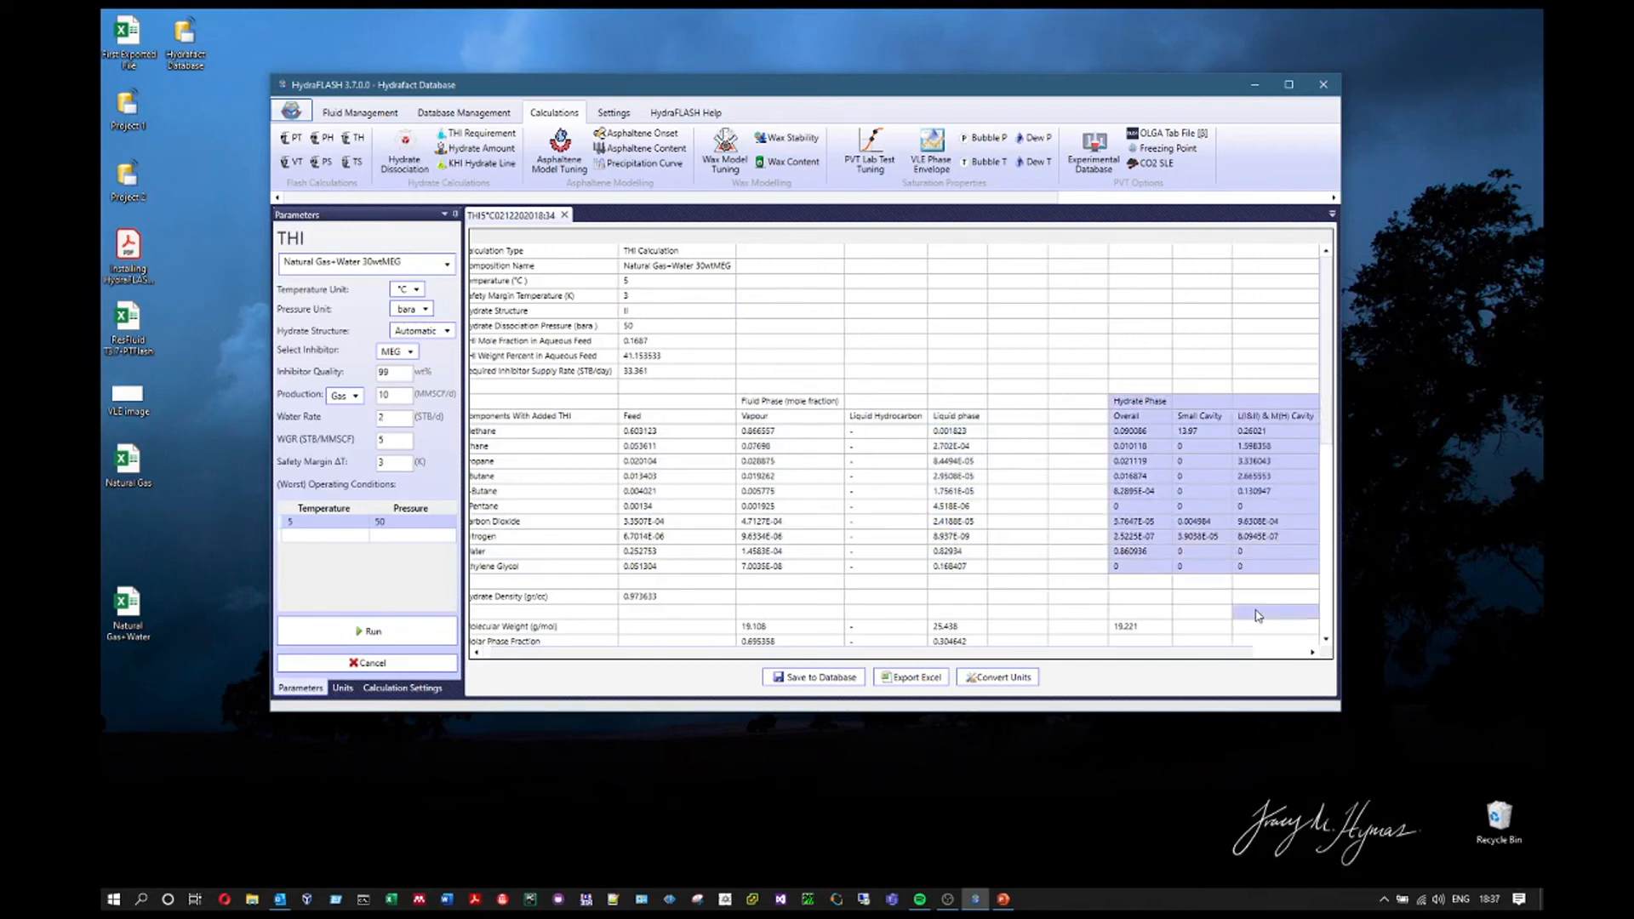
{"action": "left_click_drag", "start_coordinate": [1131, 404], "coordinate": [1130, 588]}
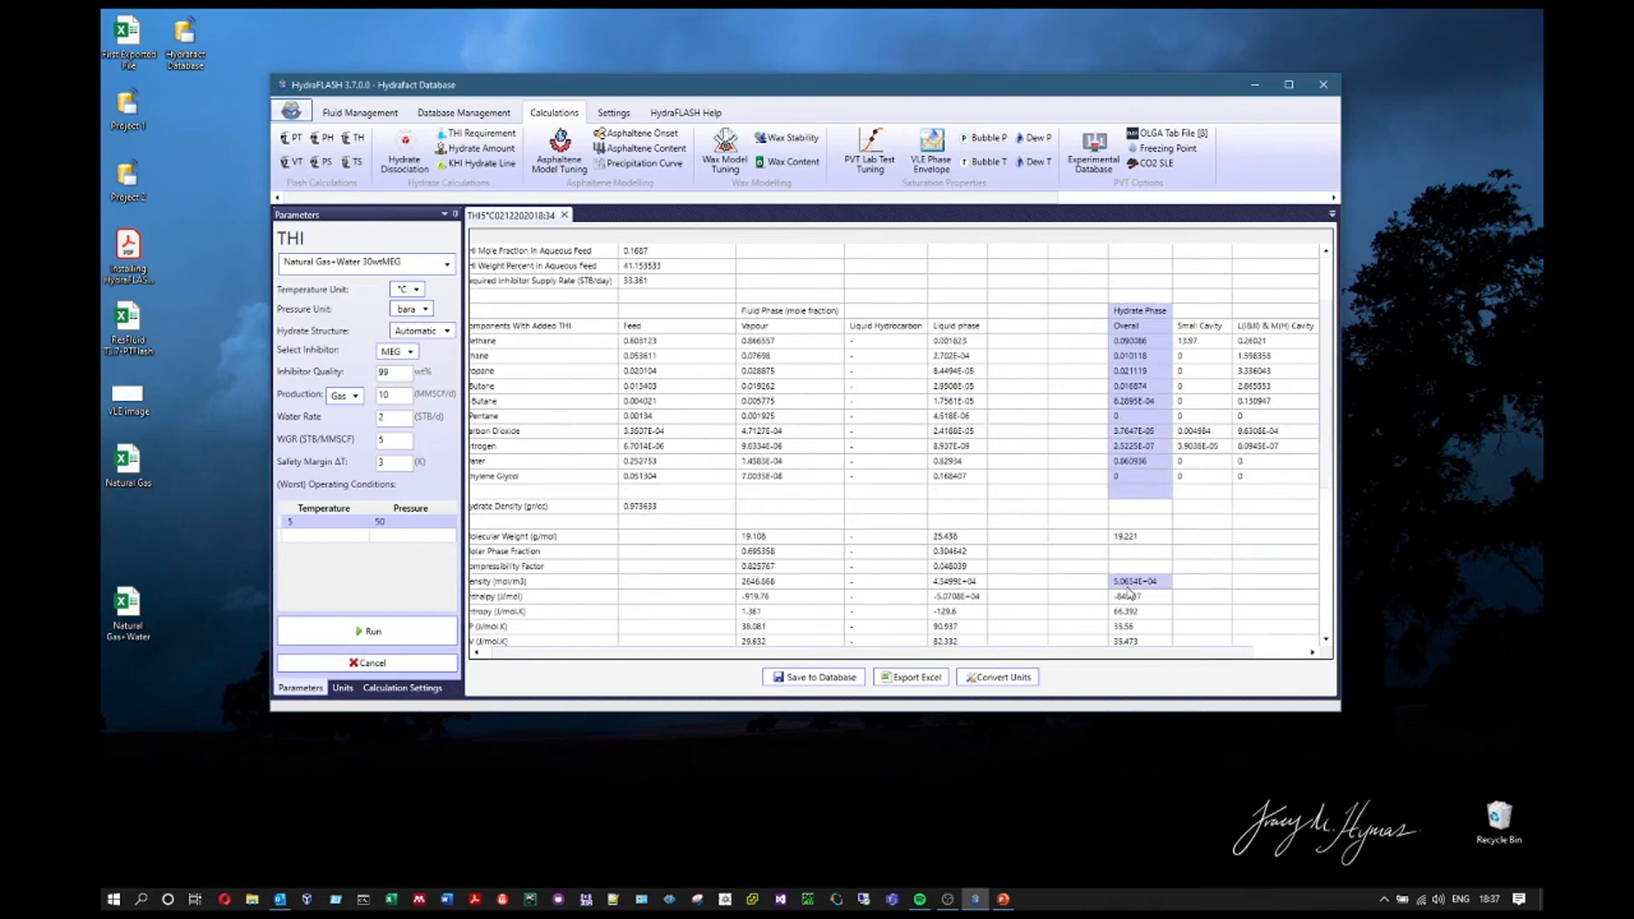
{"action": "scroll", "coordinate": [1131, 593], "scroll_direction": "down", "scroll_amount": 4}
{"action": "left_click_drag", "start_coordinate": [969, 654], "coordinate": [956, 654]}
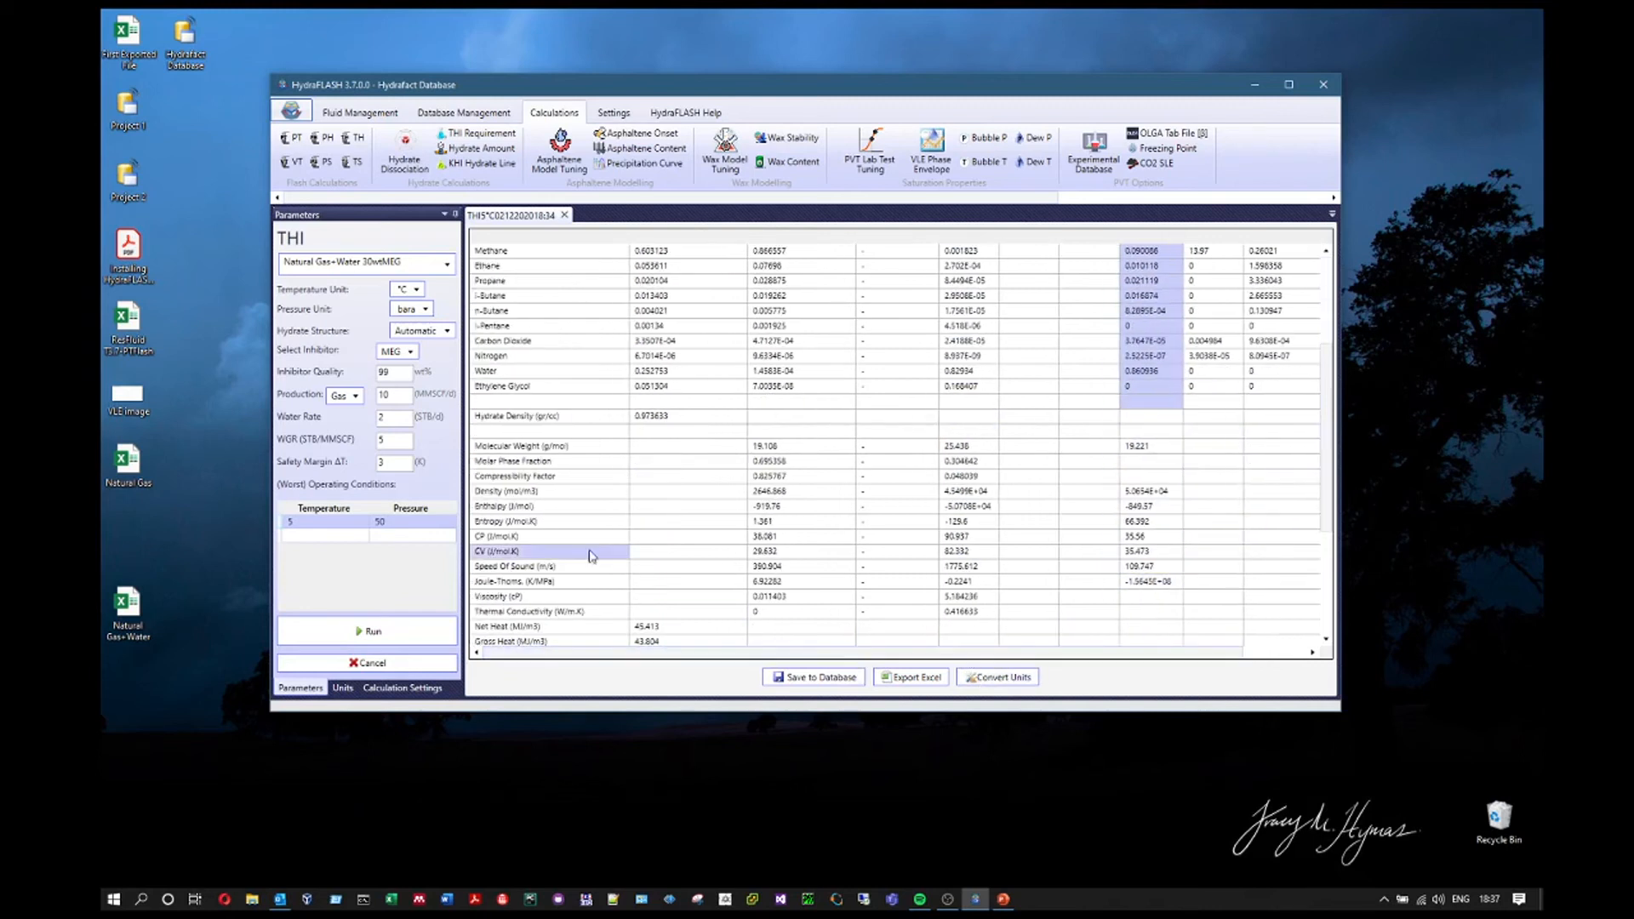
Examine the phase physical properties and the calculation preferences used for the THI result
{"action": "left_click_drag", "start_coordinate": [511, 449], "coordinate": [1149, 655]}
{"action": "scroll", "coordinate": [1019, 588], "scroll_direction": "down", "scroll_amount": 2}
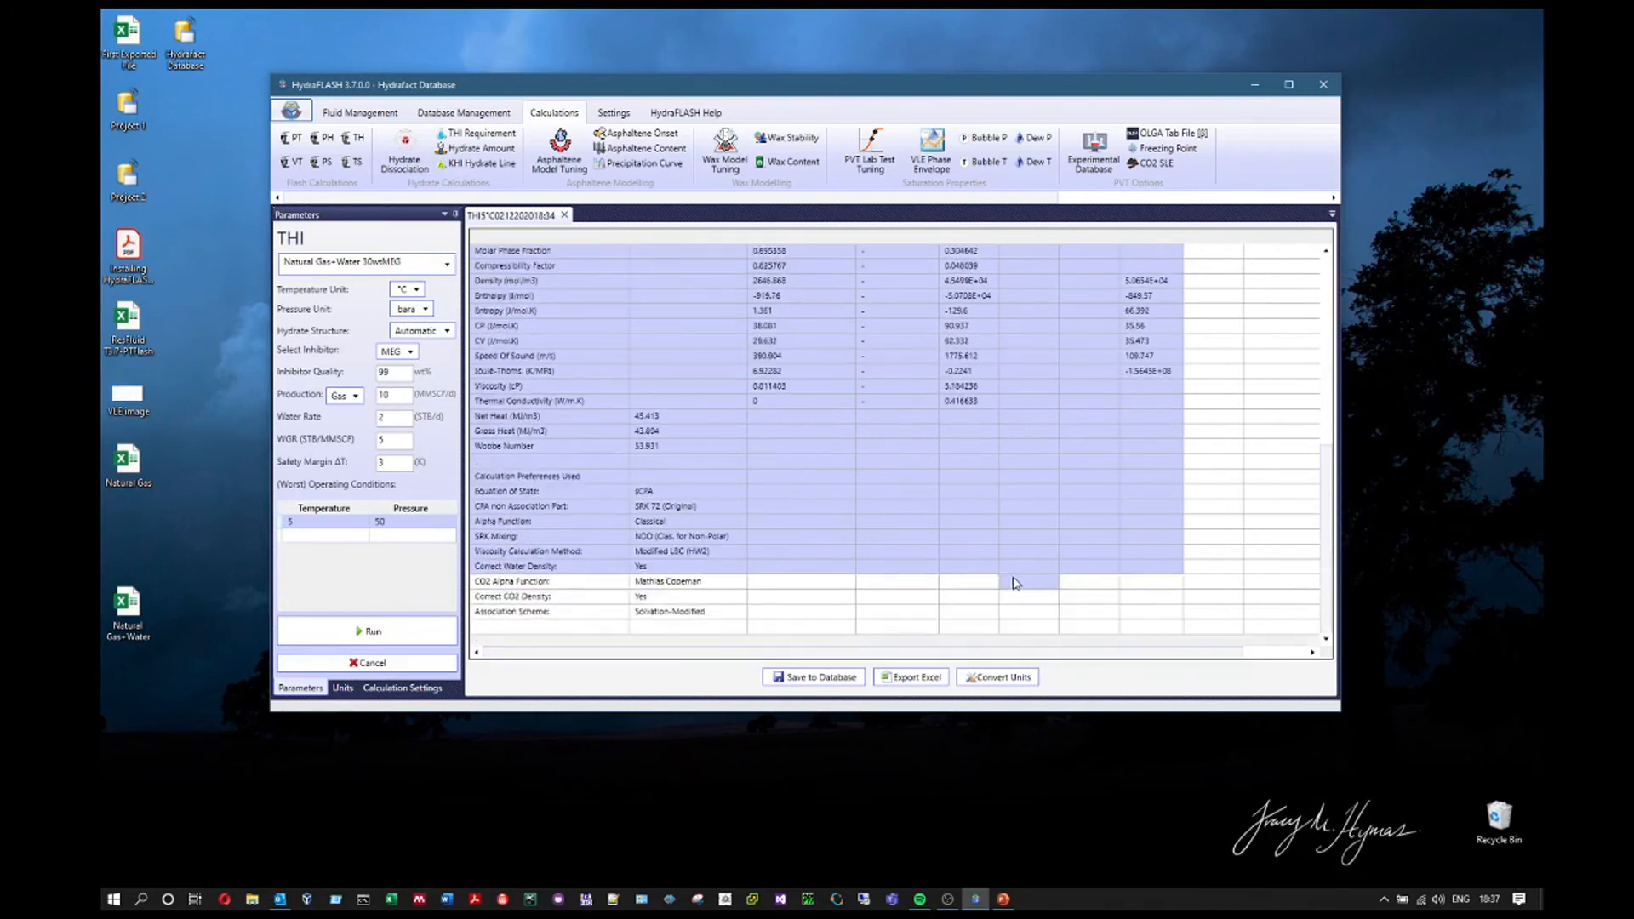
{"action": "left_click", "coordinate": [548, 521]}
{"action": "left_click", "coordinate": [499, 479]}
{"action": "left_click_drag", "start_coordinate": [499, 479], "coordinate": [731, 619]}
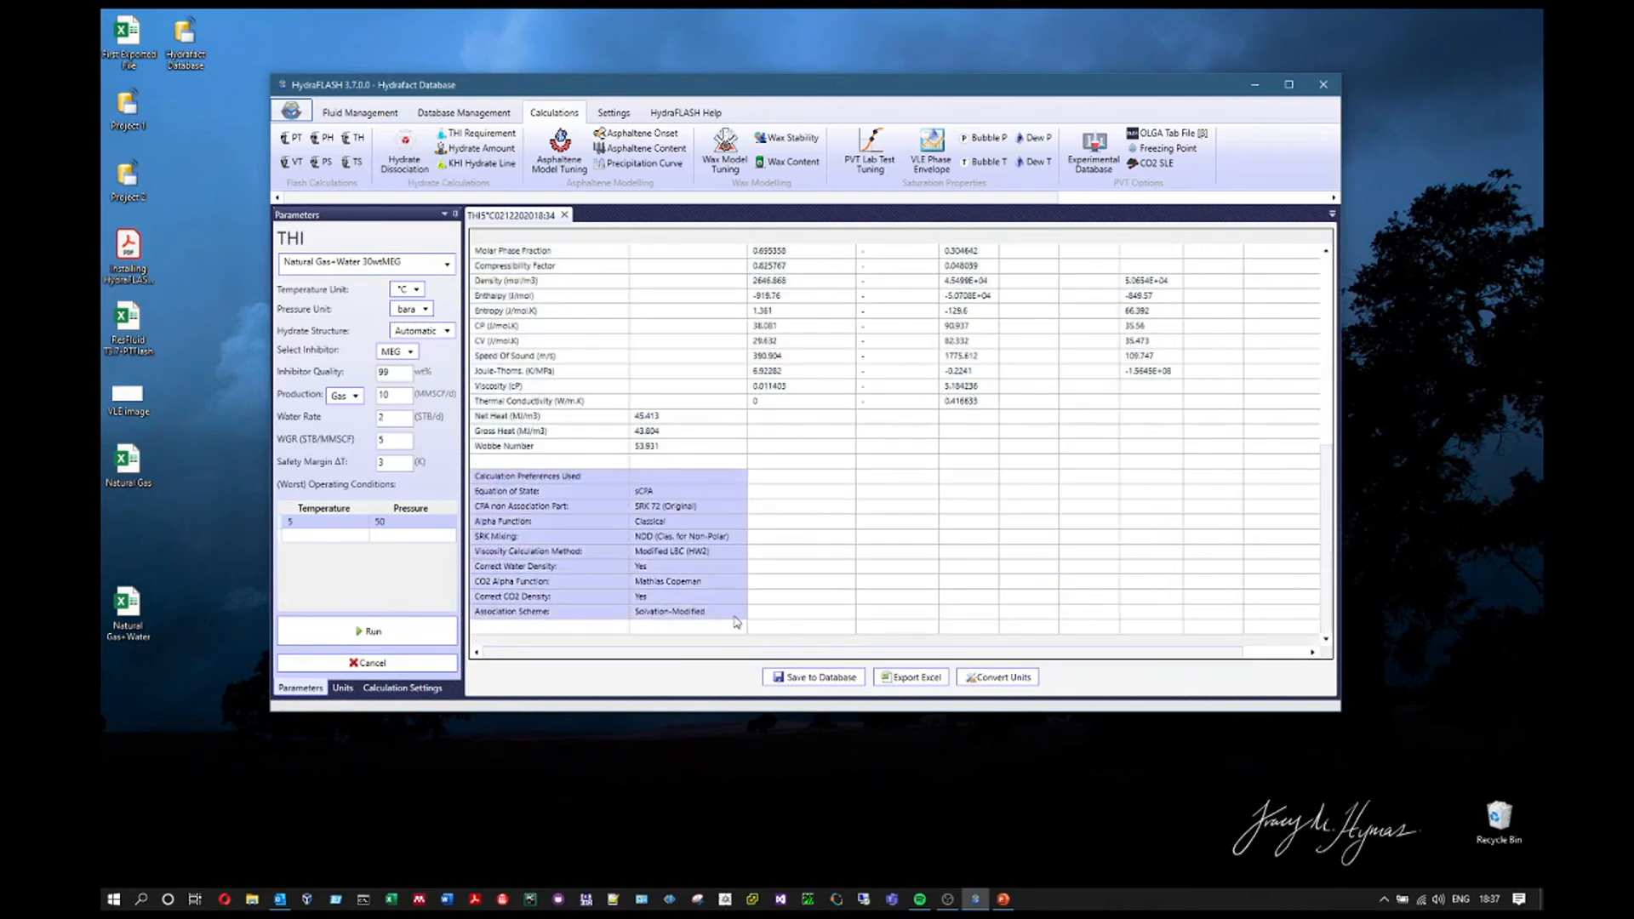
{"action": "left_click", "coordinate": [900, 567]}
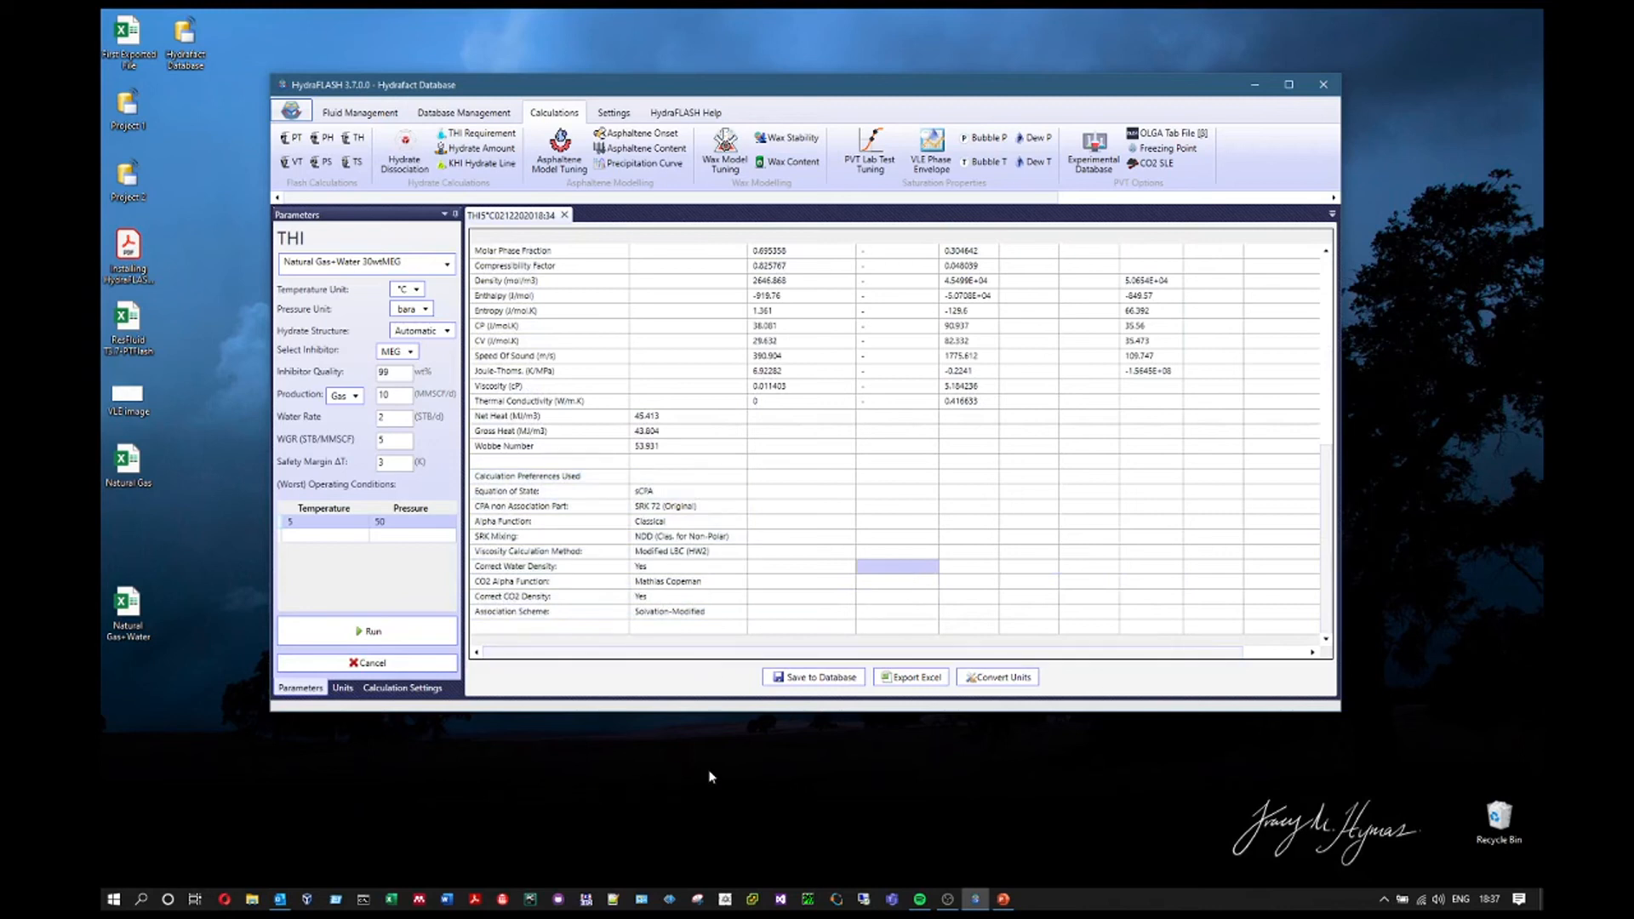
Export the THI results to an Excel file named THI Results on the desktop, then check and close the workbook
{"action": "left_click", "coordinate": [916, 677]}
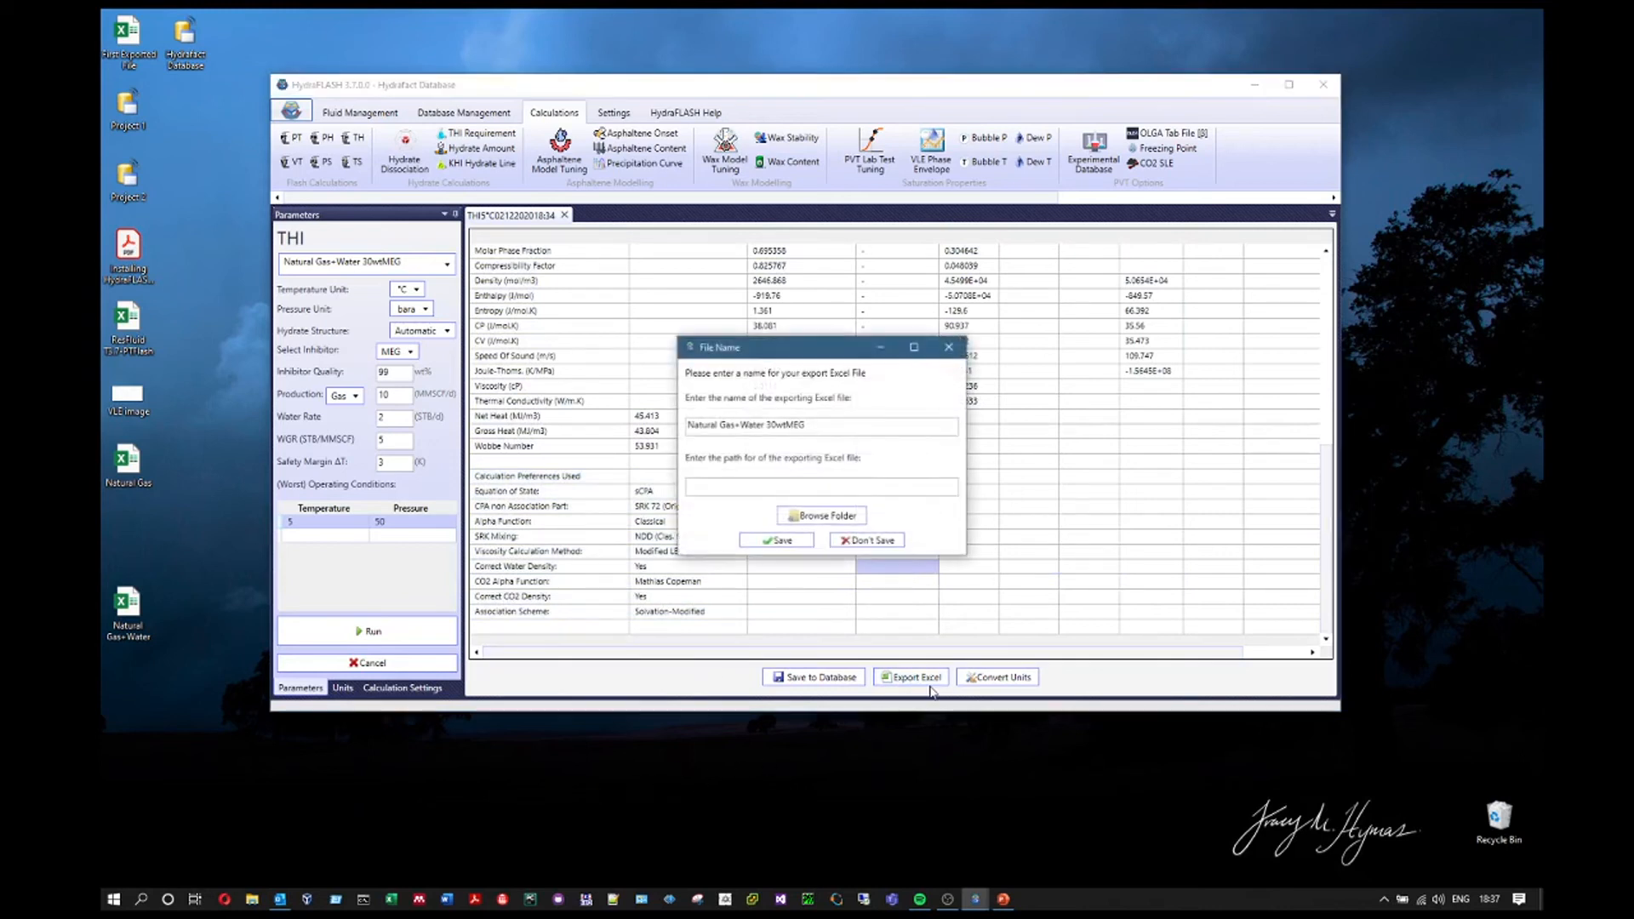
{"action": "left_click", "coordinate": [830, 516]}
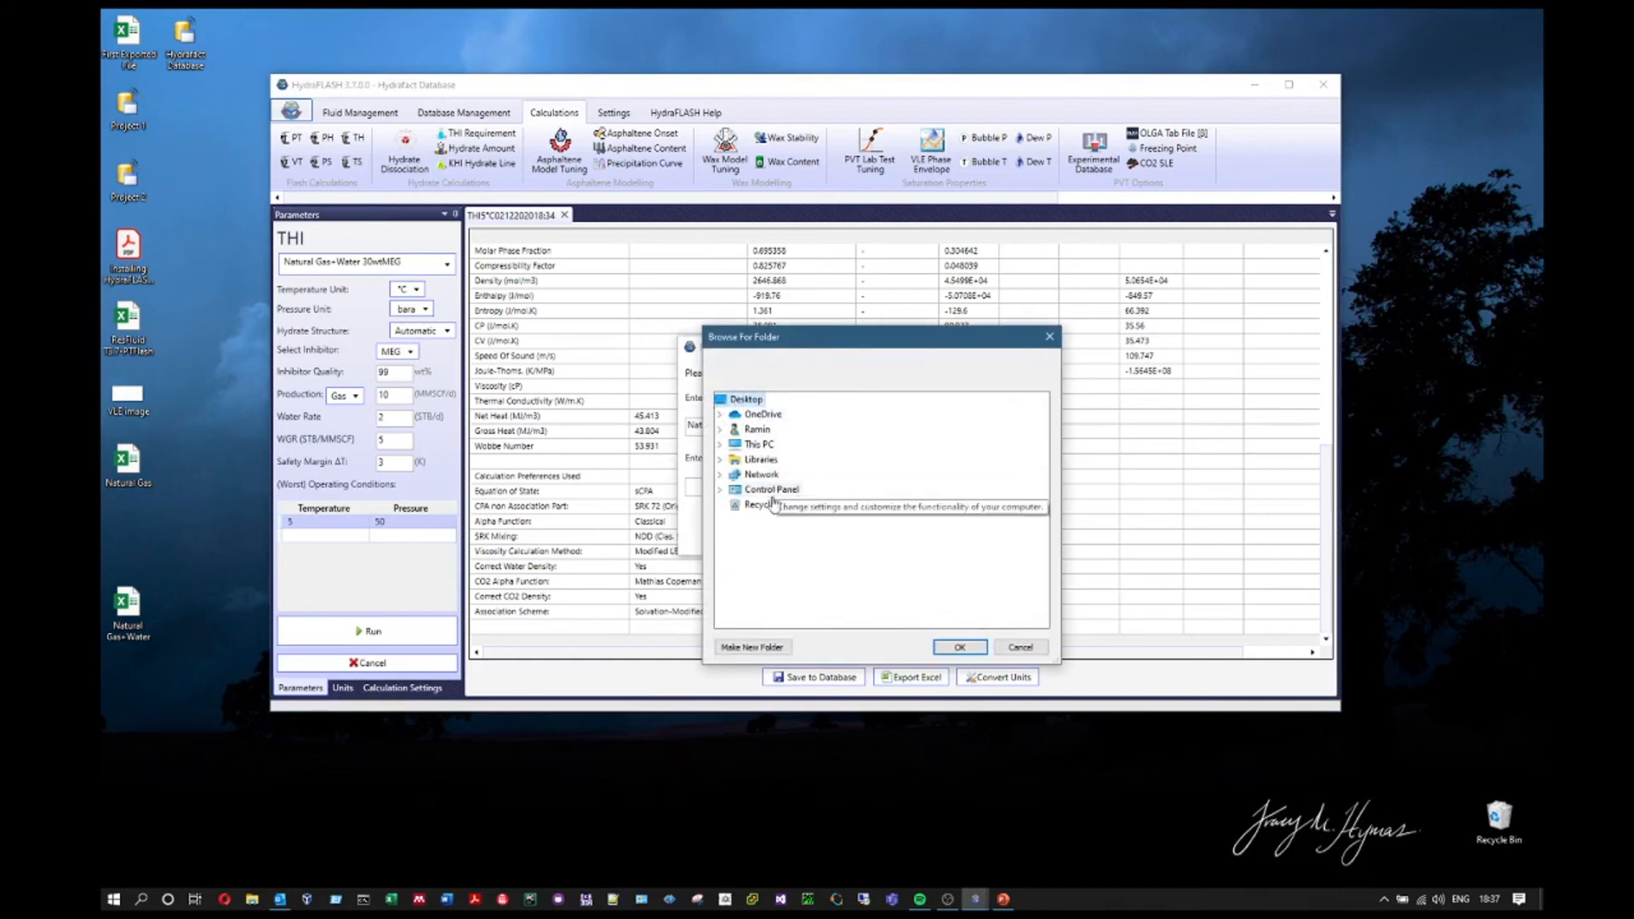
{"action": "left_click", "coordinate": [959, 647]}
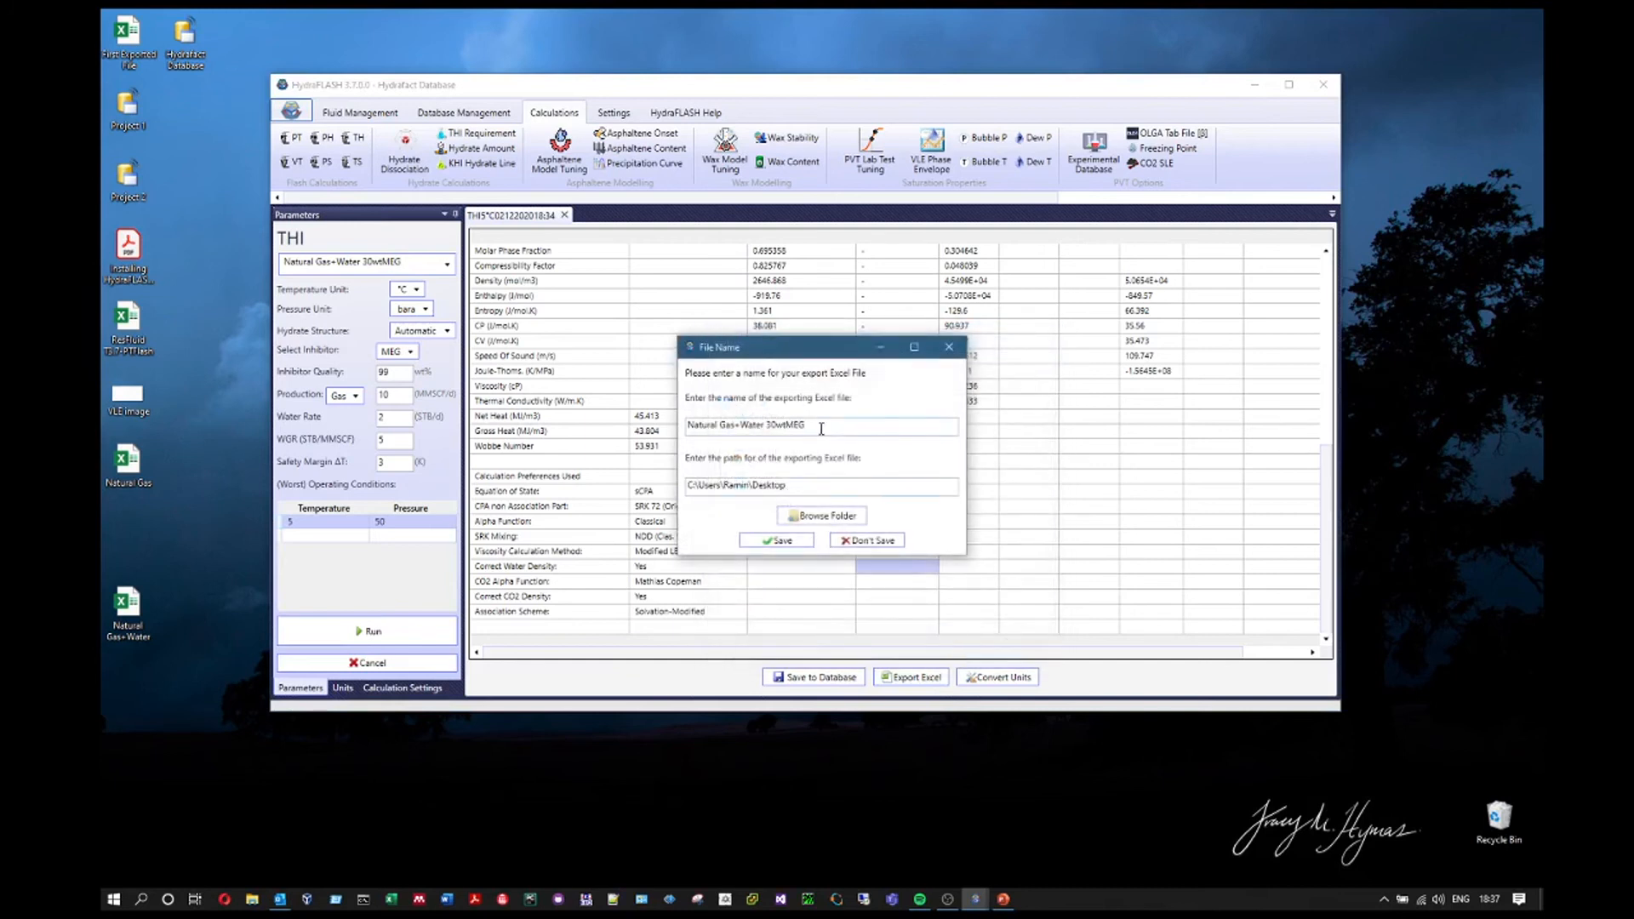
{"action": "left_click_drag", "start_coordinate": [821, 428], "coordinate": [653, 422]}
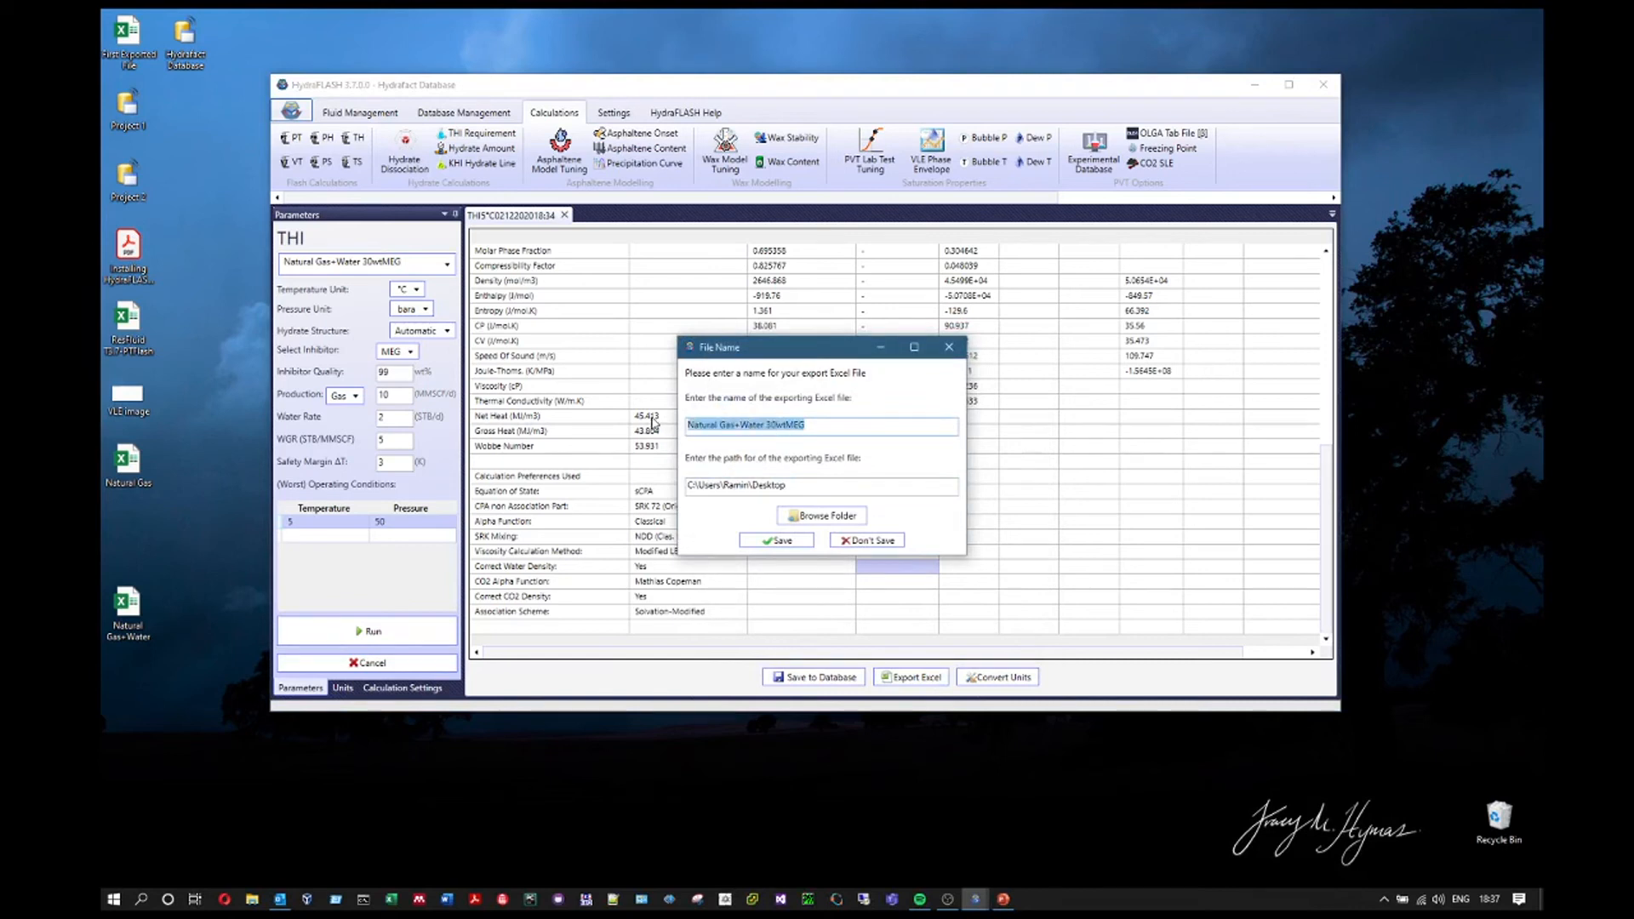
{"action": "type", "text": "THI Results"}
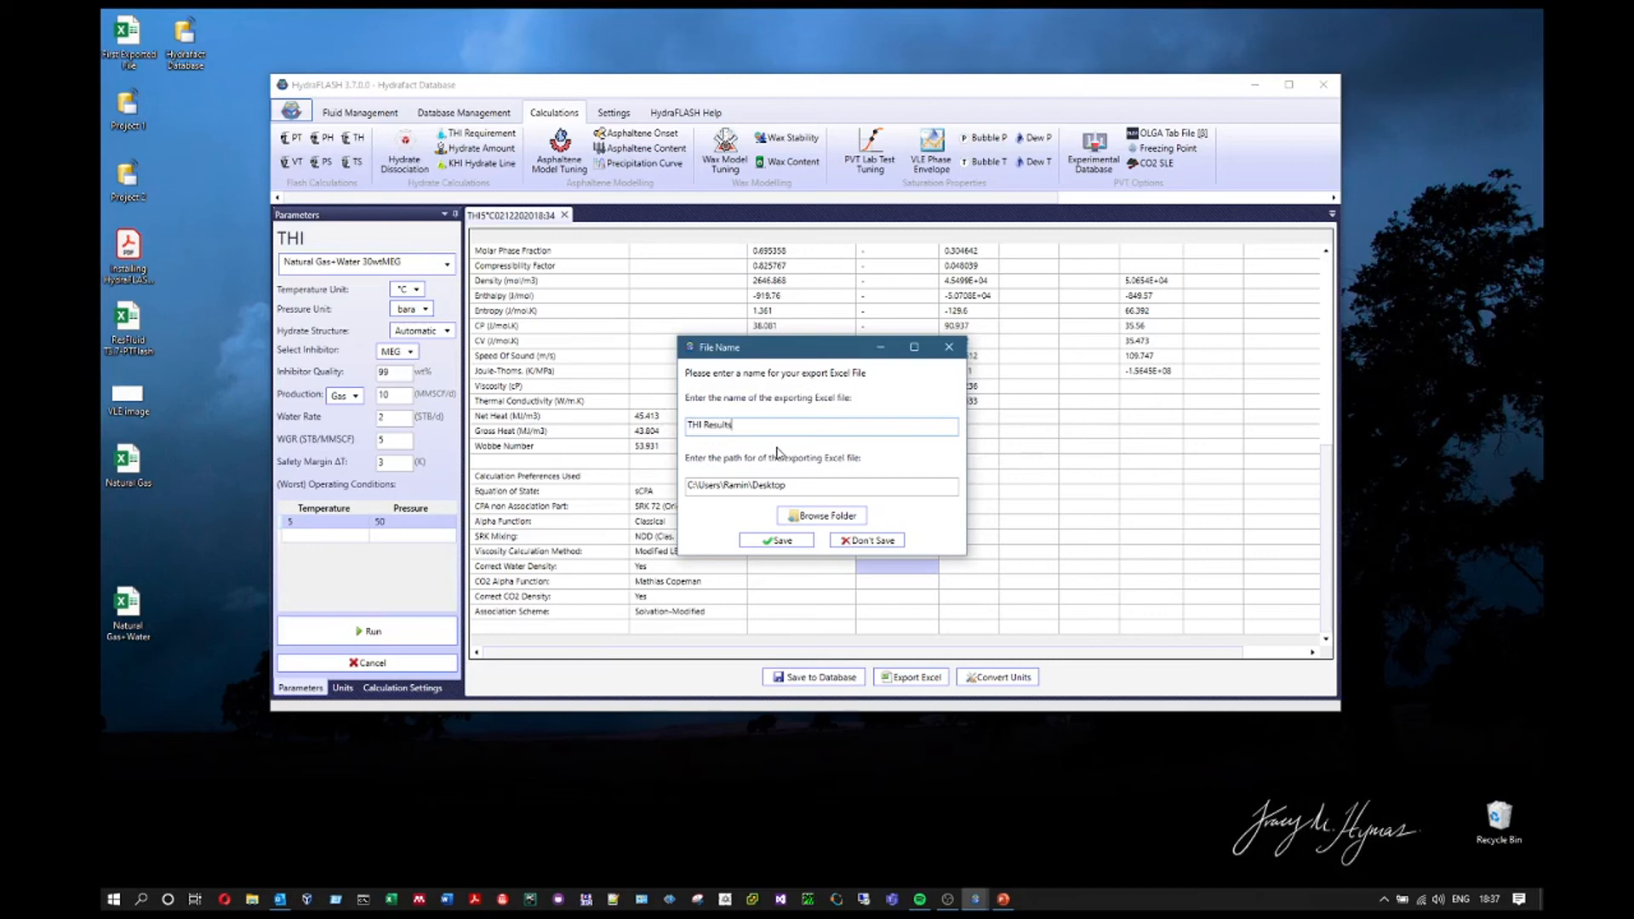
{"action": "left_click", "coordinate": [775, 540]}
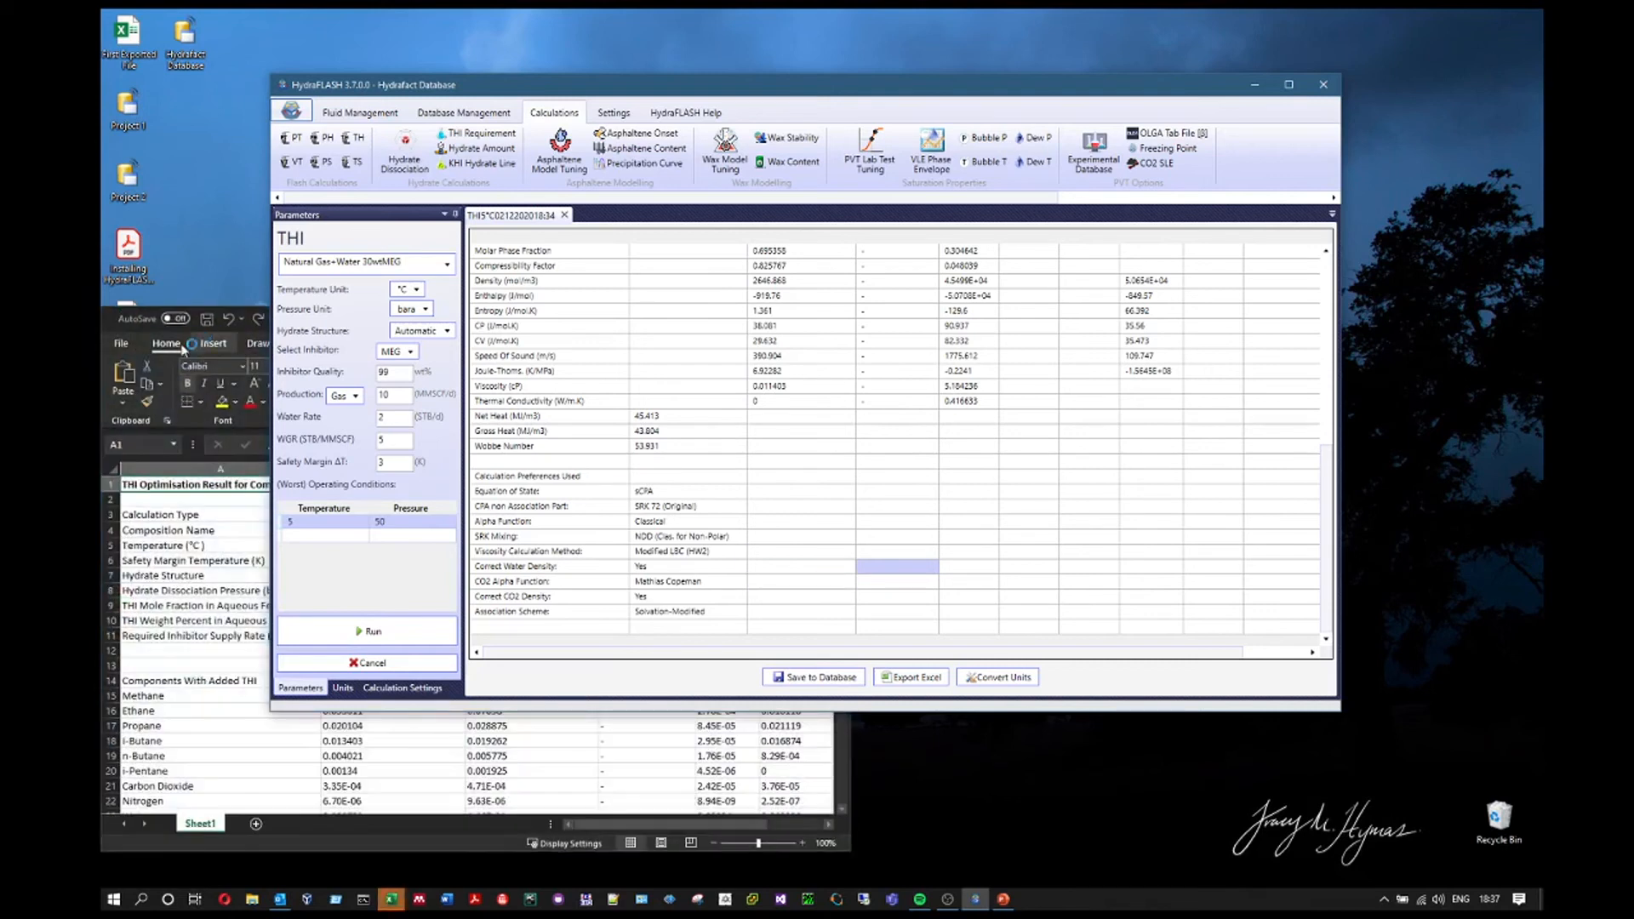
{"action": "left_click", "coordinate": [234, 605]}
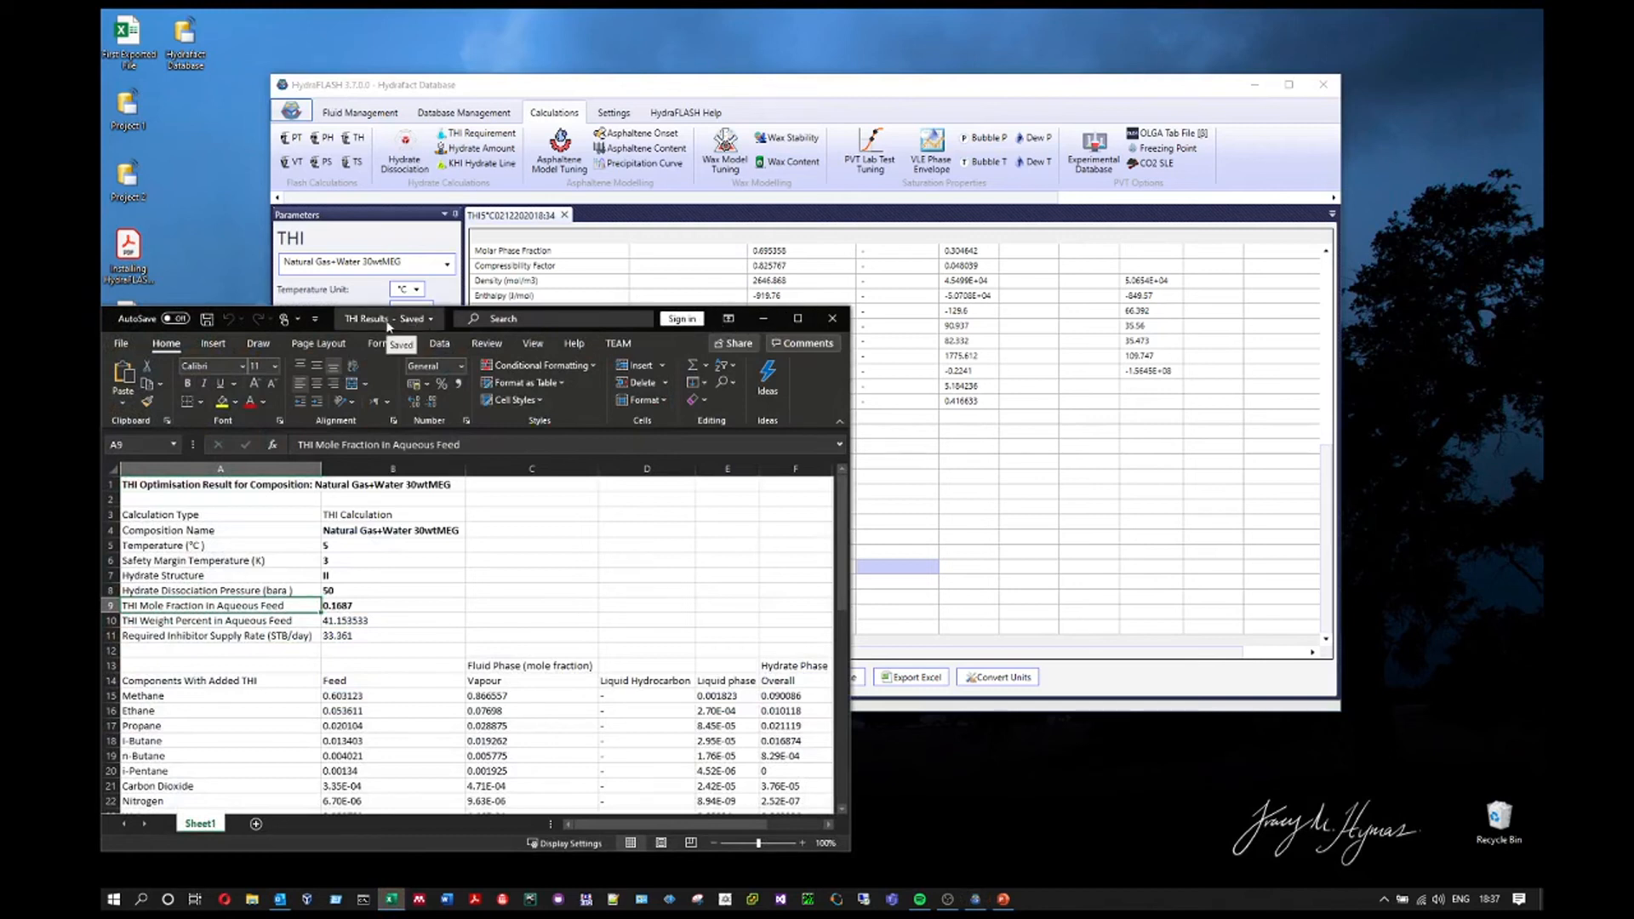
{"action": "left_click", "coordinate": [832, 318]}
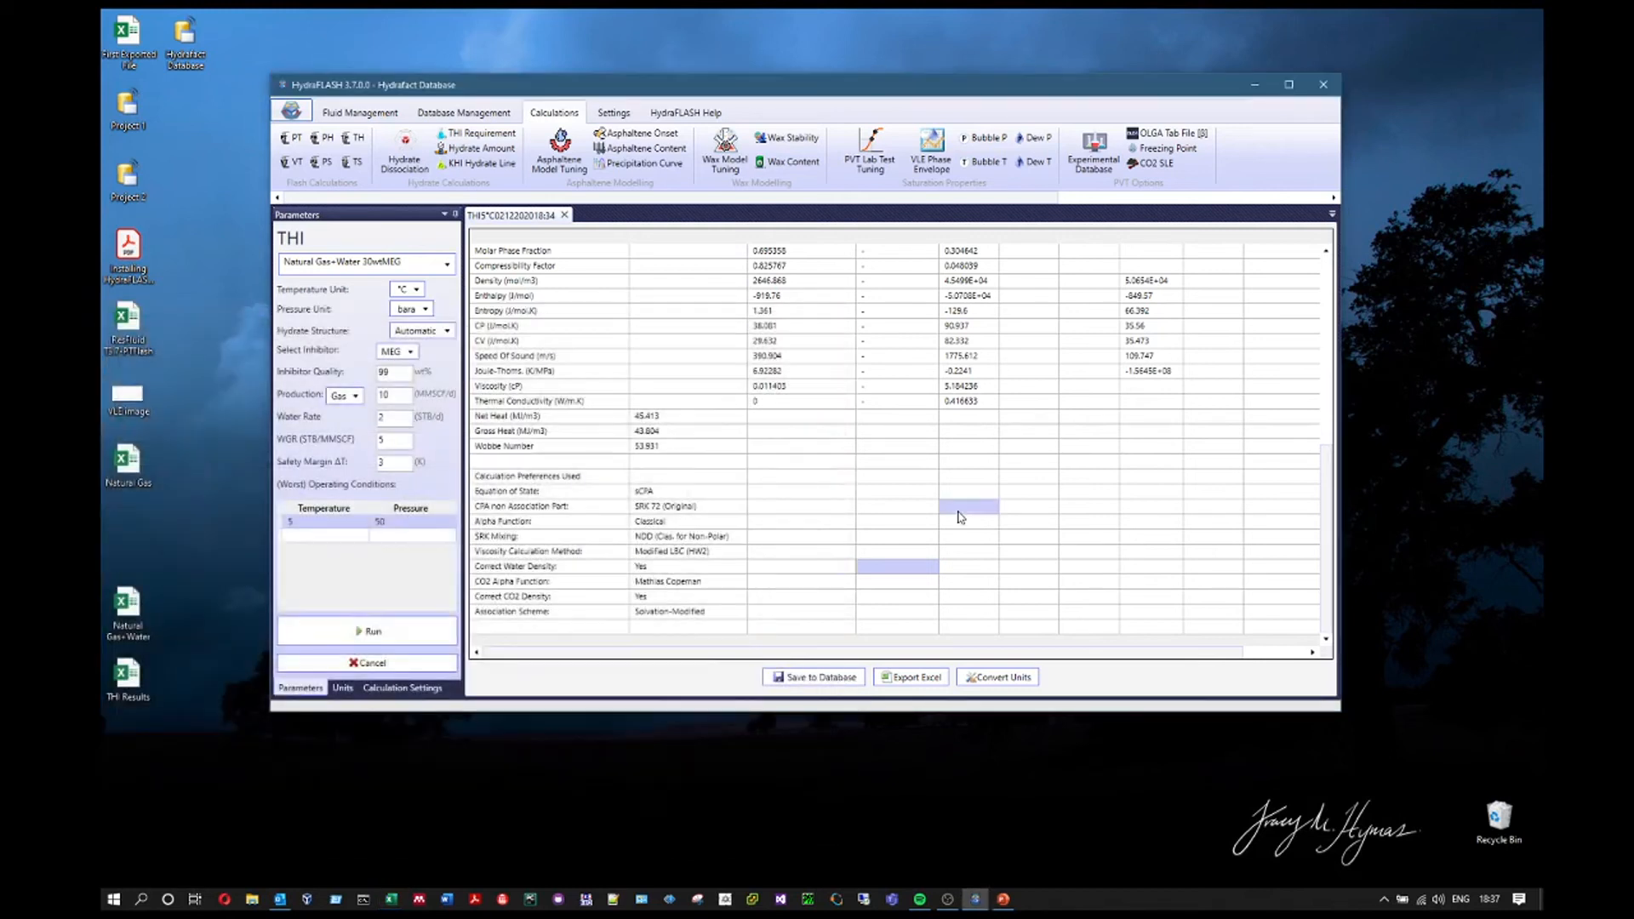
Save the THI result to the database under a shortened name and close the result
{"action": "left_click", "coordinate": [815, 677]}
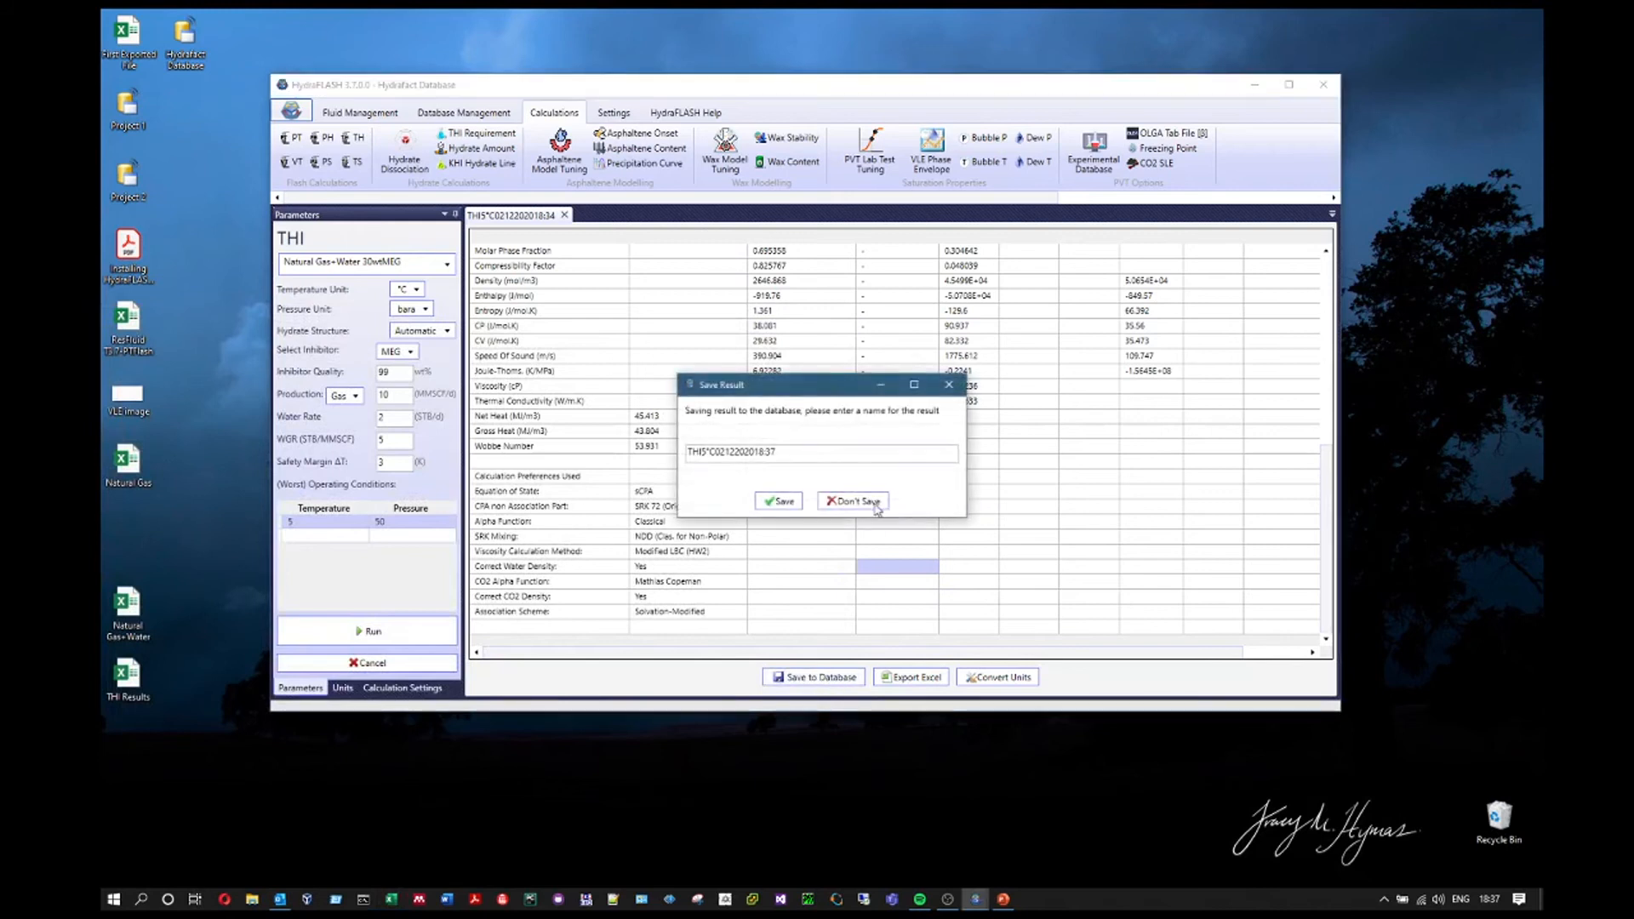
{"action": "left_click", "coordinate": [787, 452]}
{"action": "key", "text": "BackSpace"}
{"action": "key", "text": "BackSpace"}
{"action": "key", "text": "BackSpace"}
{"action": "key", "text": "BackSpace"}
{"action": "key", "text": "BackSpace"}
{"action": "key", "text": "BackSpace"}
{"action": "key", "text": "BackSpace"}
{"action": "key", "text": "BackSpace"}
{"action": "key", "text": "BackSpace"}
{"action": "key", "text": "BackSpace"}
{"action": "key", "text": "BackSpace"}
{"action": "key", "text": "BackSpace"}
{"action": "key", "text": "BackSpace"}
{"action": "key", "text": "BackSpace"}
{"action": "key", "text": "BackSpace"}
{"action": "left_click", "coordinate": [776, 501]}
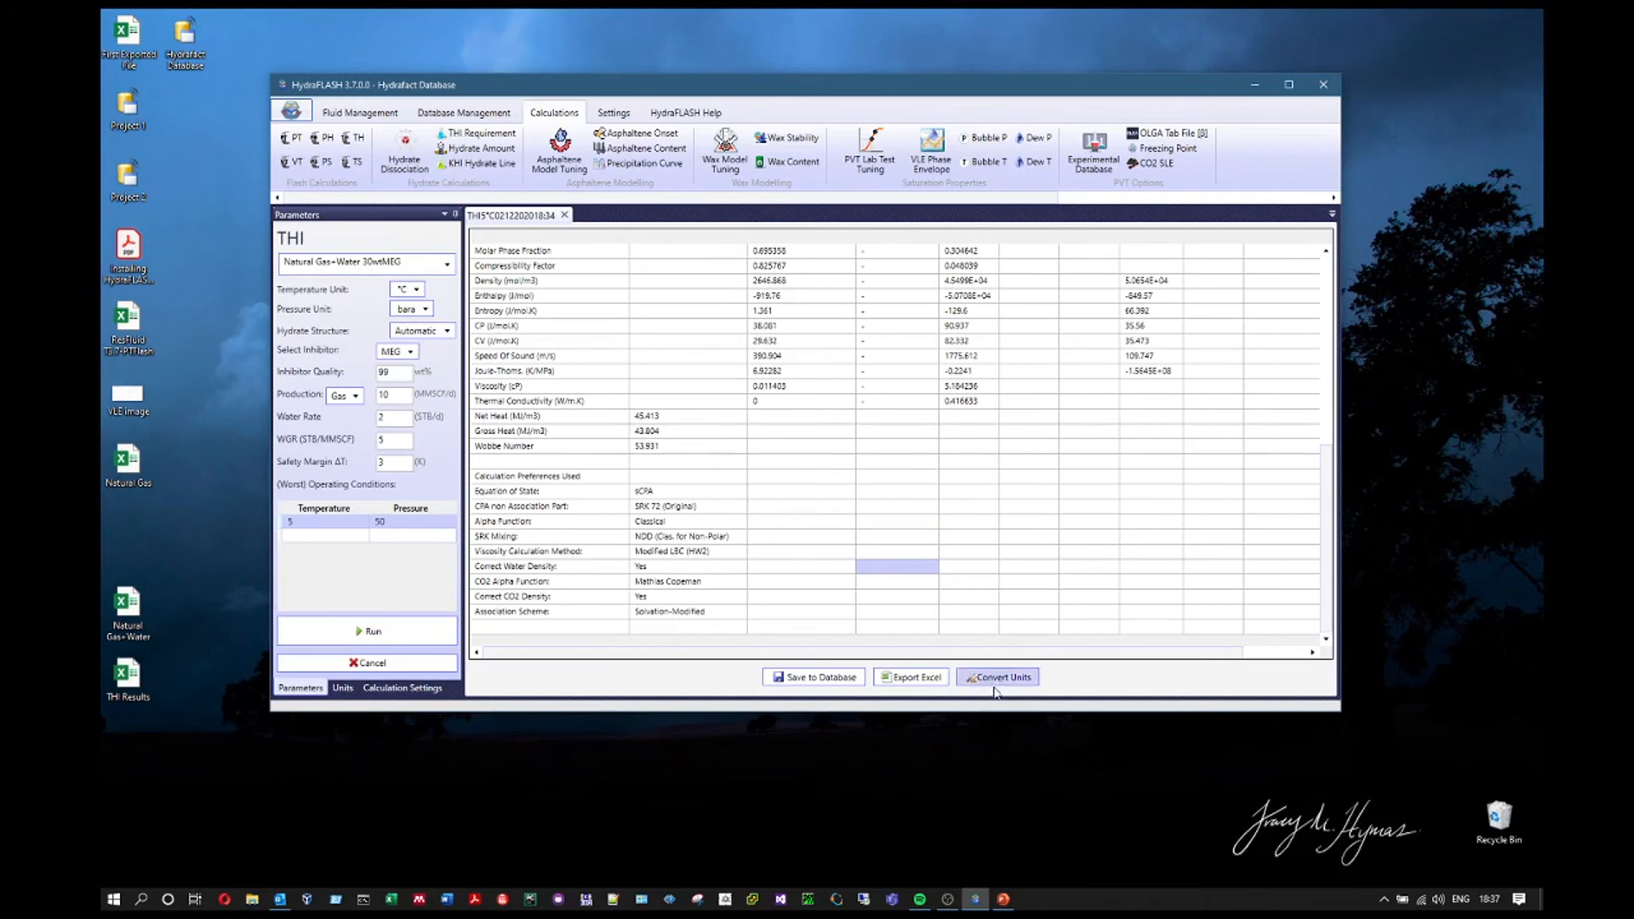
{"action": "scroll", "coordinate": [936, 553], "scroll_direction": "up", "scroll_amount": 8}
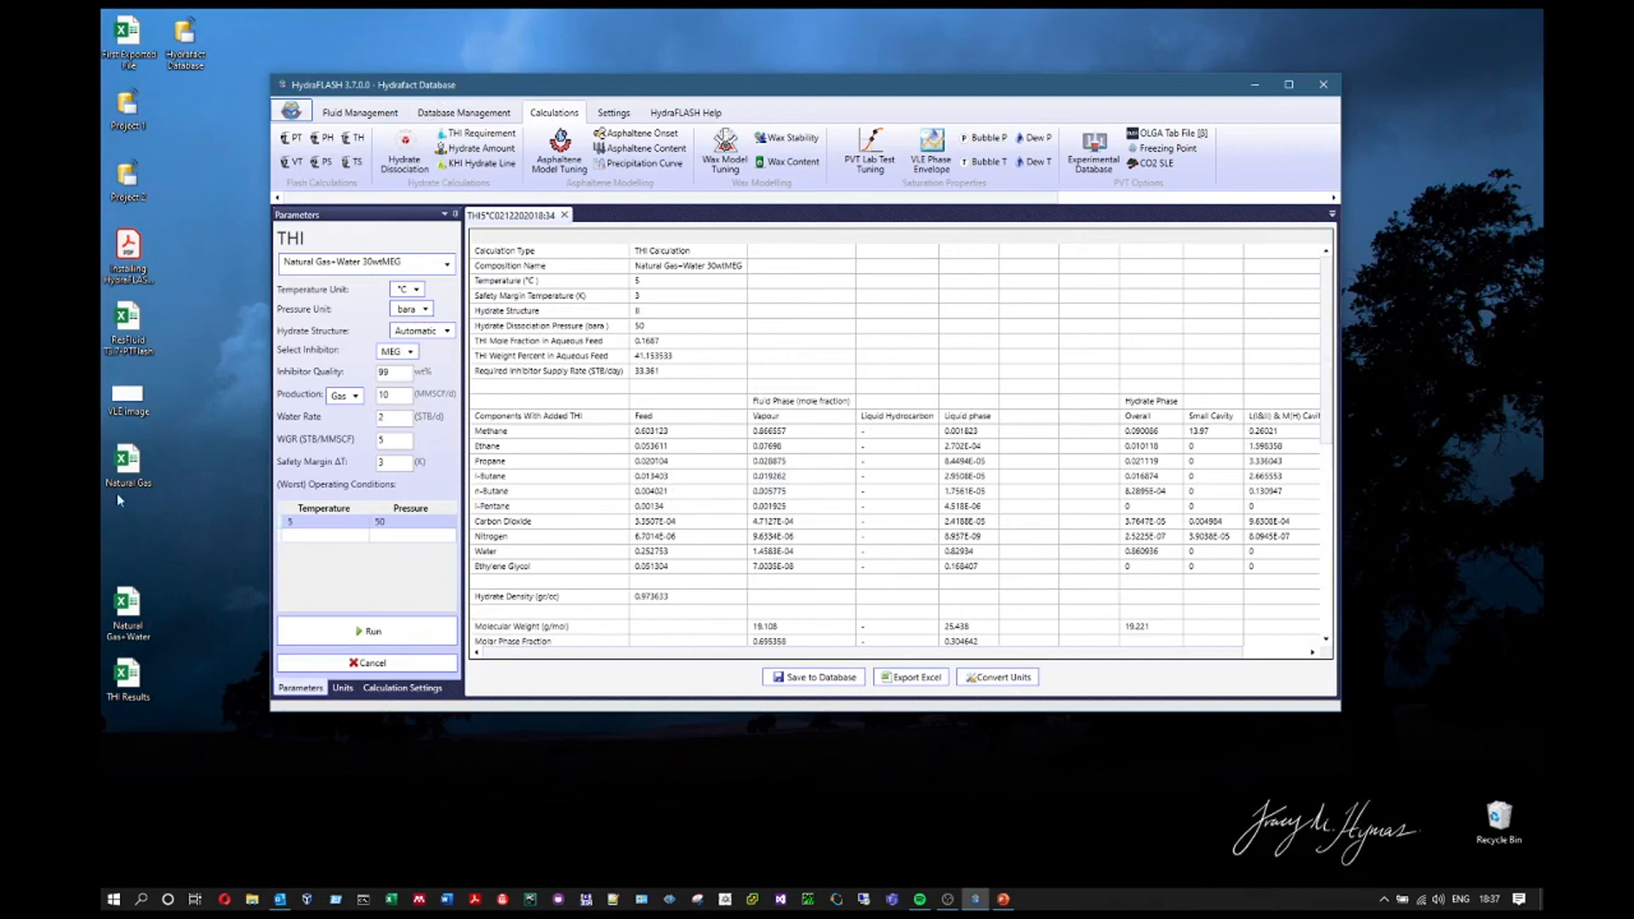
{"action": "left_click", "coordinate": [564, 215]}
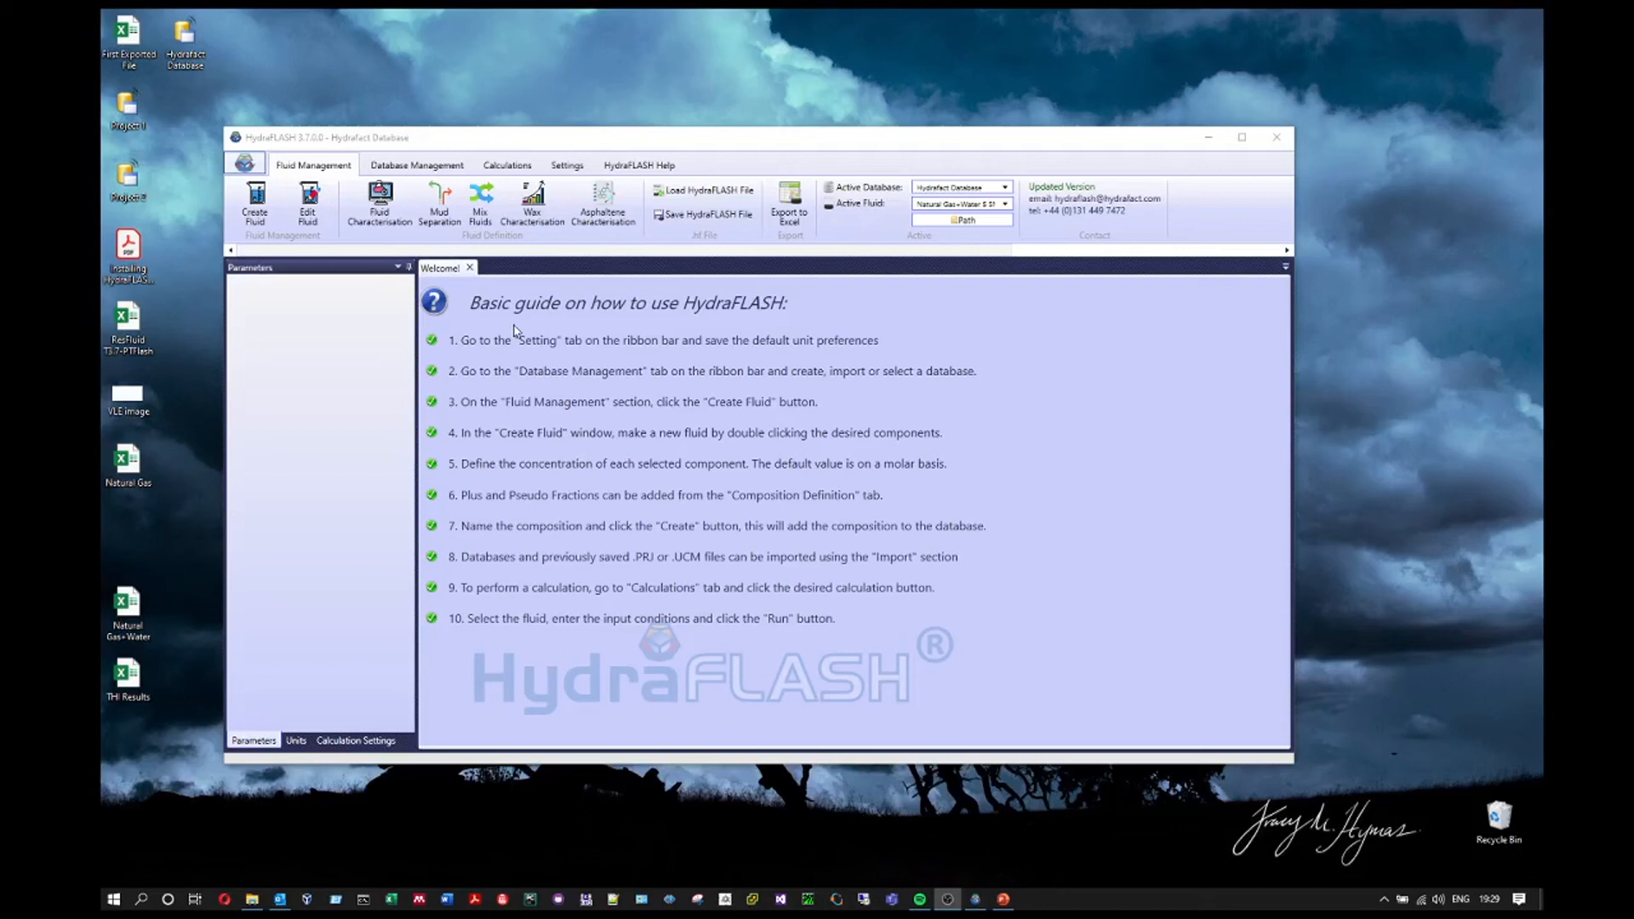
Calculate the hydrate dissociation line of Natural Gas+Water 30wtMEG over a pressure range of 5 to 500 bara
{"action": "left_click", "coordinate": [507, 165]}
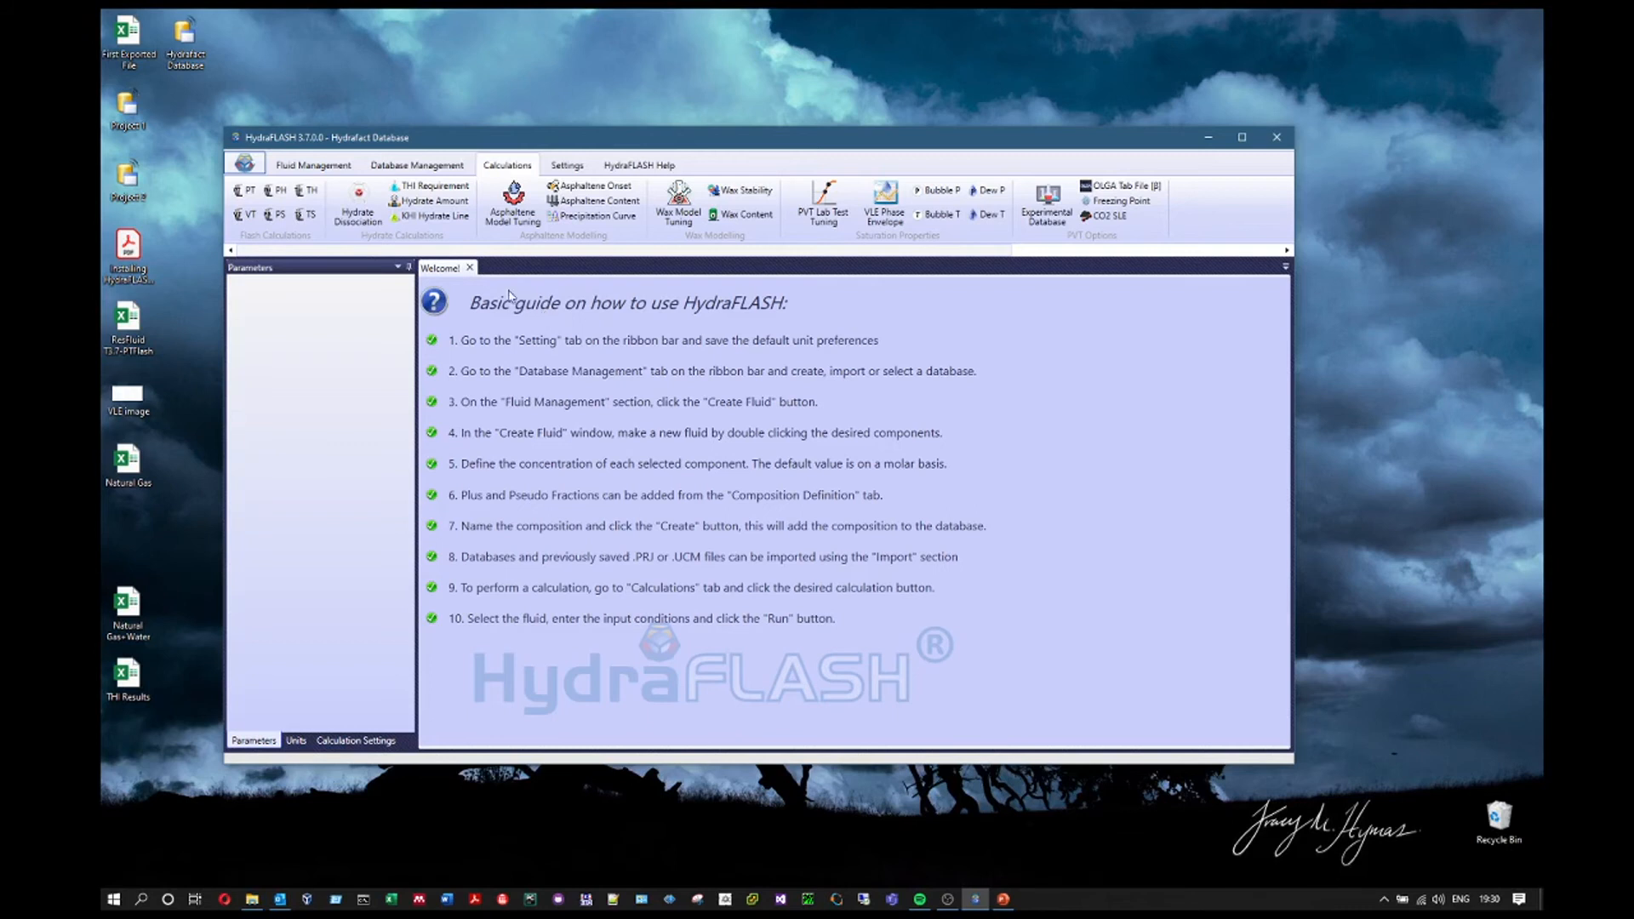
{"action": "left_click", "coordinate": [469, 268]}
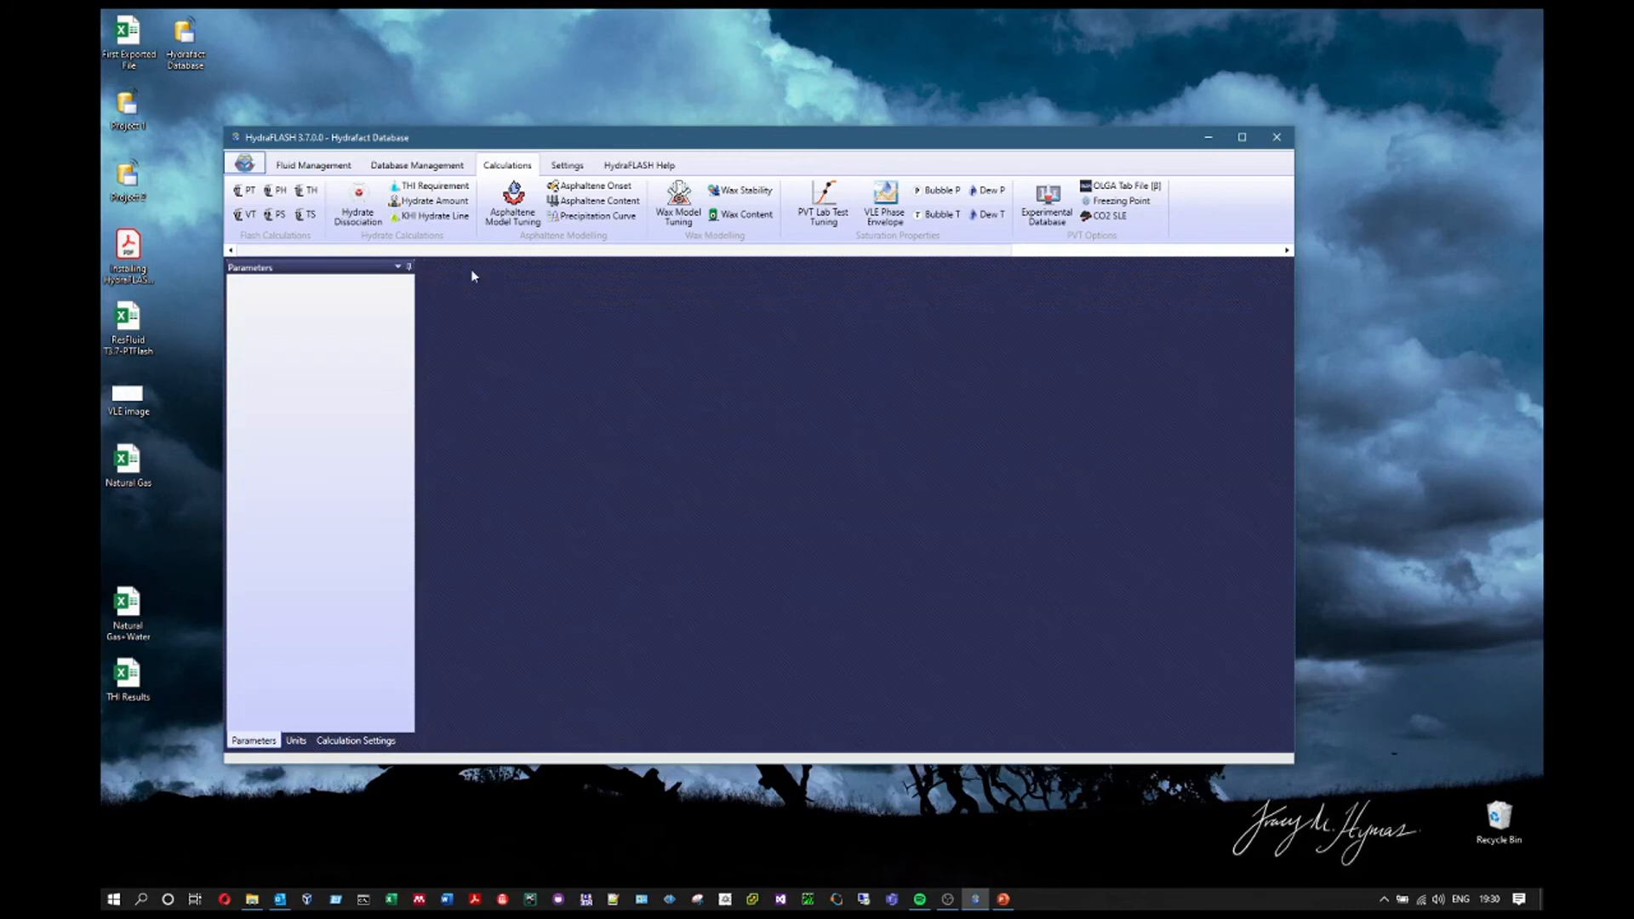
{"action": "left_click", "coordinate": [435, 202]}
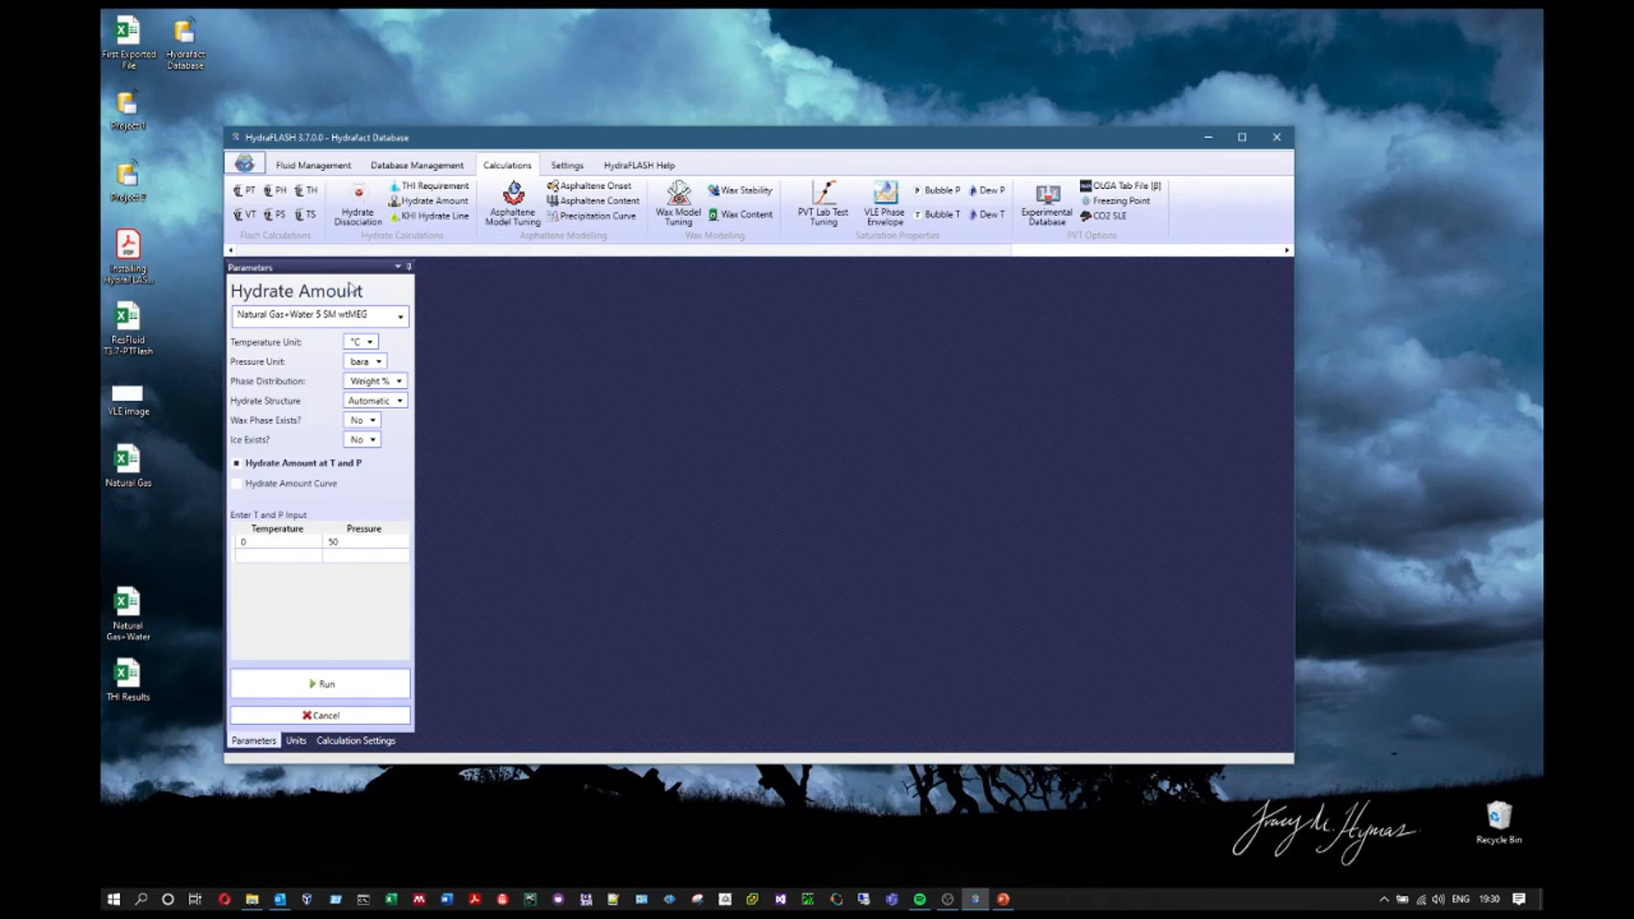
{"action": "left_click", "coordinate": [358, 214]}
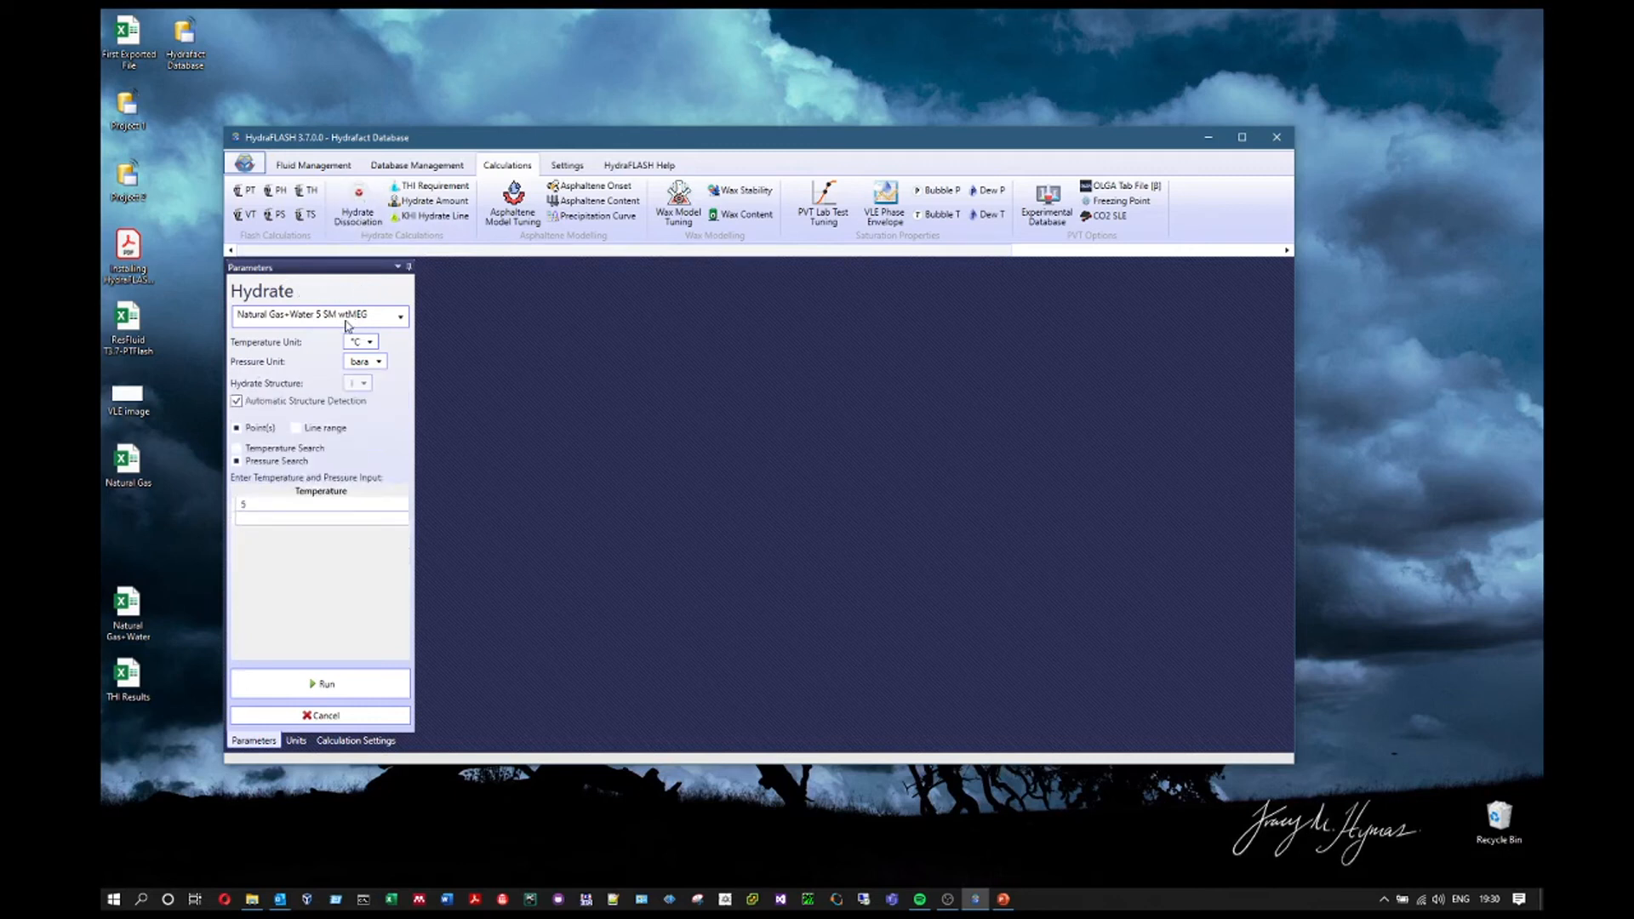
{"action": "left_click", "coordinate": [295, 428]}
{"action": "left_click", "coordinate": [330, 316]}
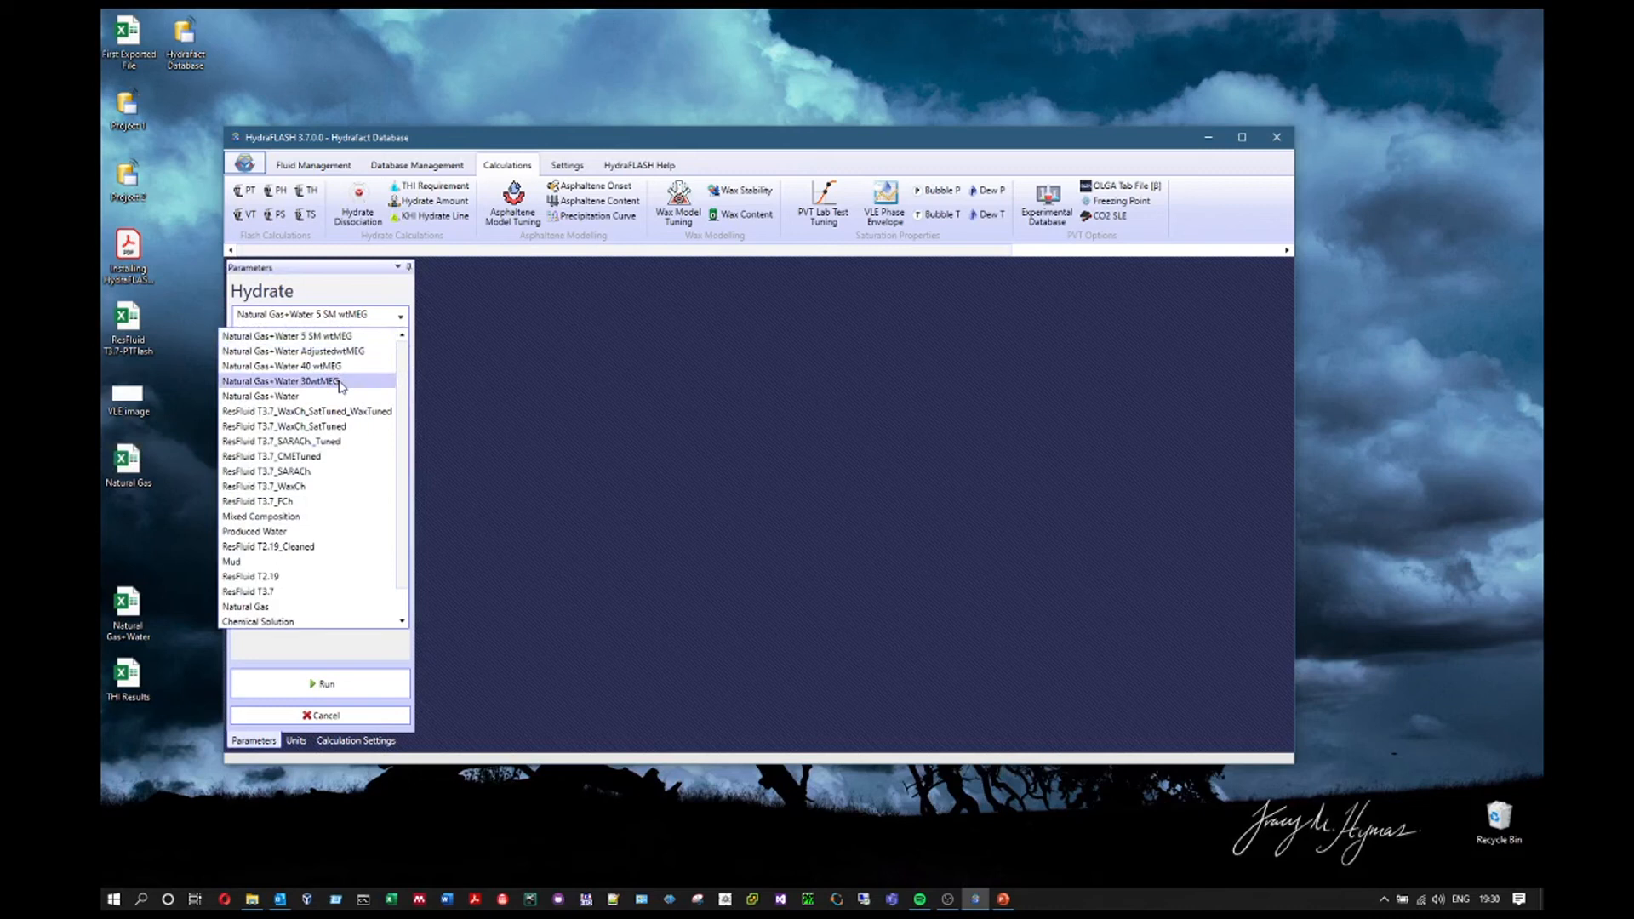
{"action": "left_click", "coordinate": [342, 384]}
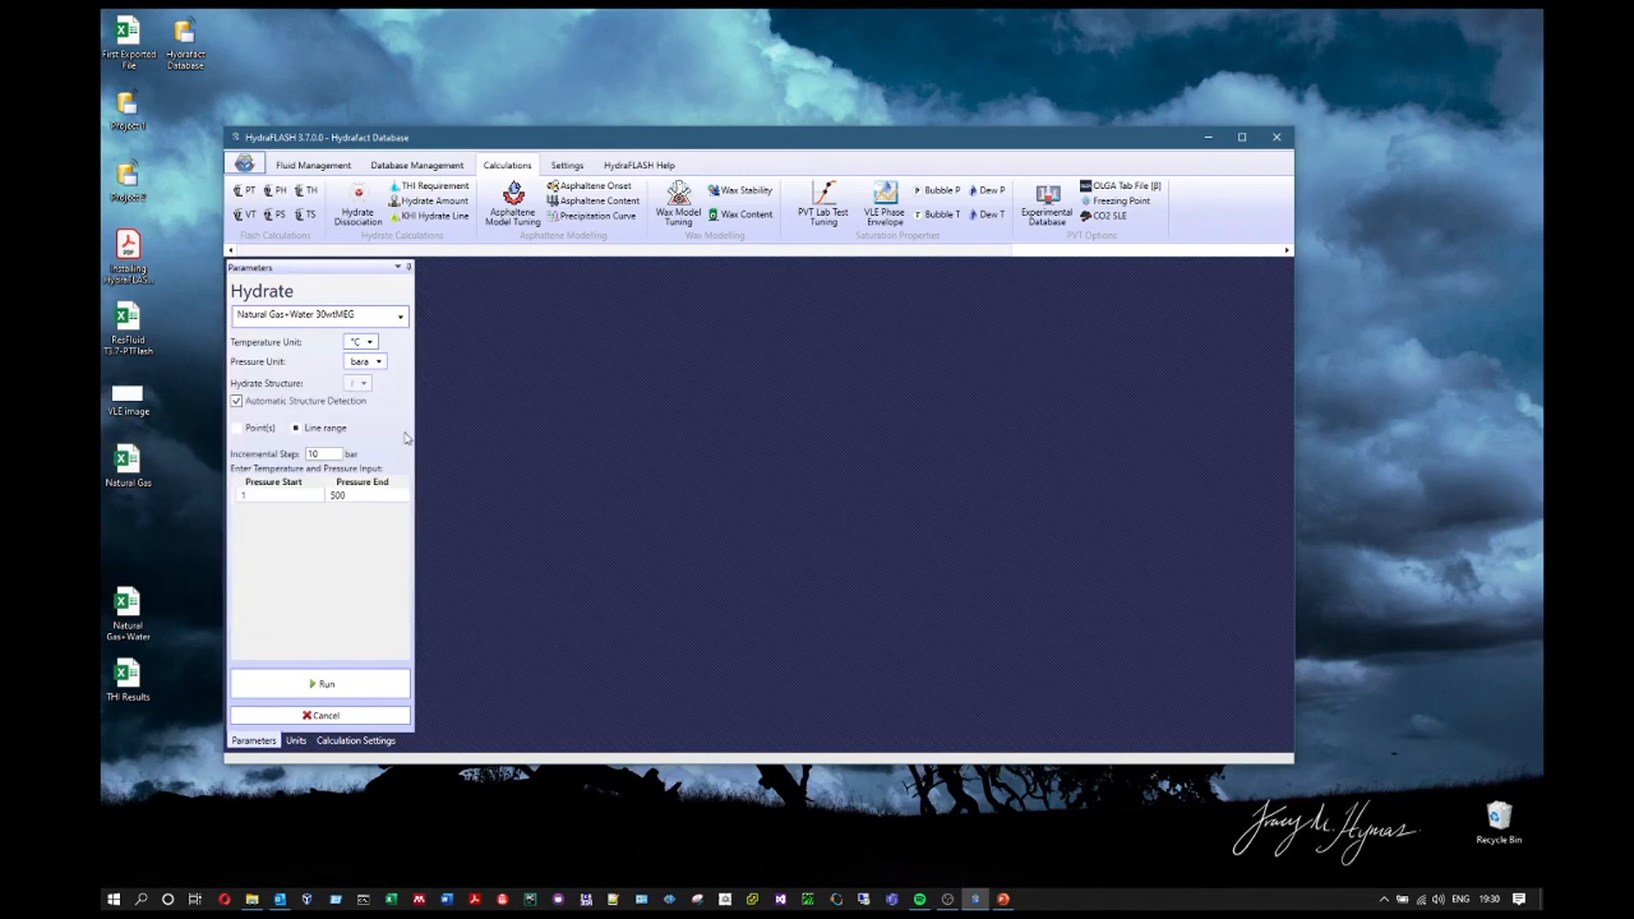
{"action": "left_click", "coordinate": [266, 494]}
{"action": "type", "text": "5"}
{"action": "left_click", "coordinate": [355, 678]}
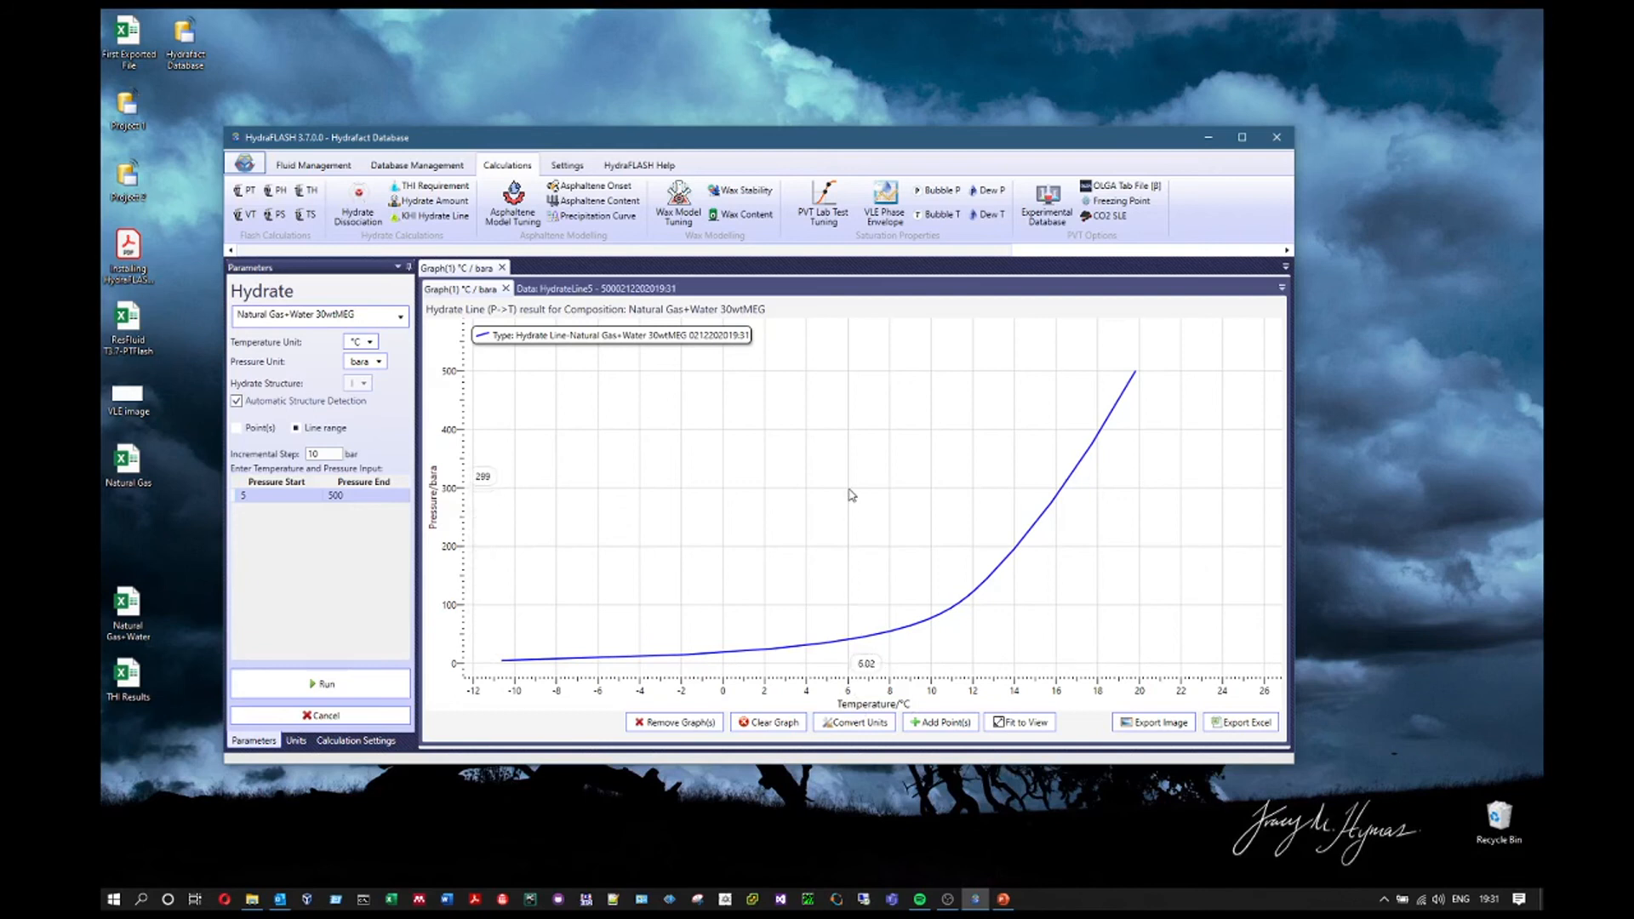
Add an operating point at 4 °C and 100 bara to the hydrate line graph
{"action": "left_click", "coordinate": [940, 722]}
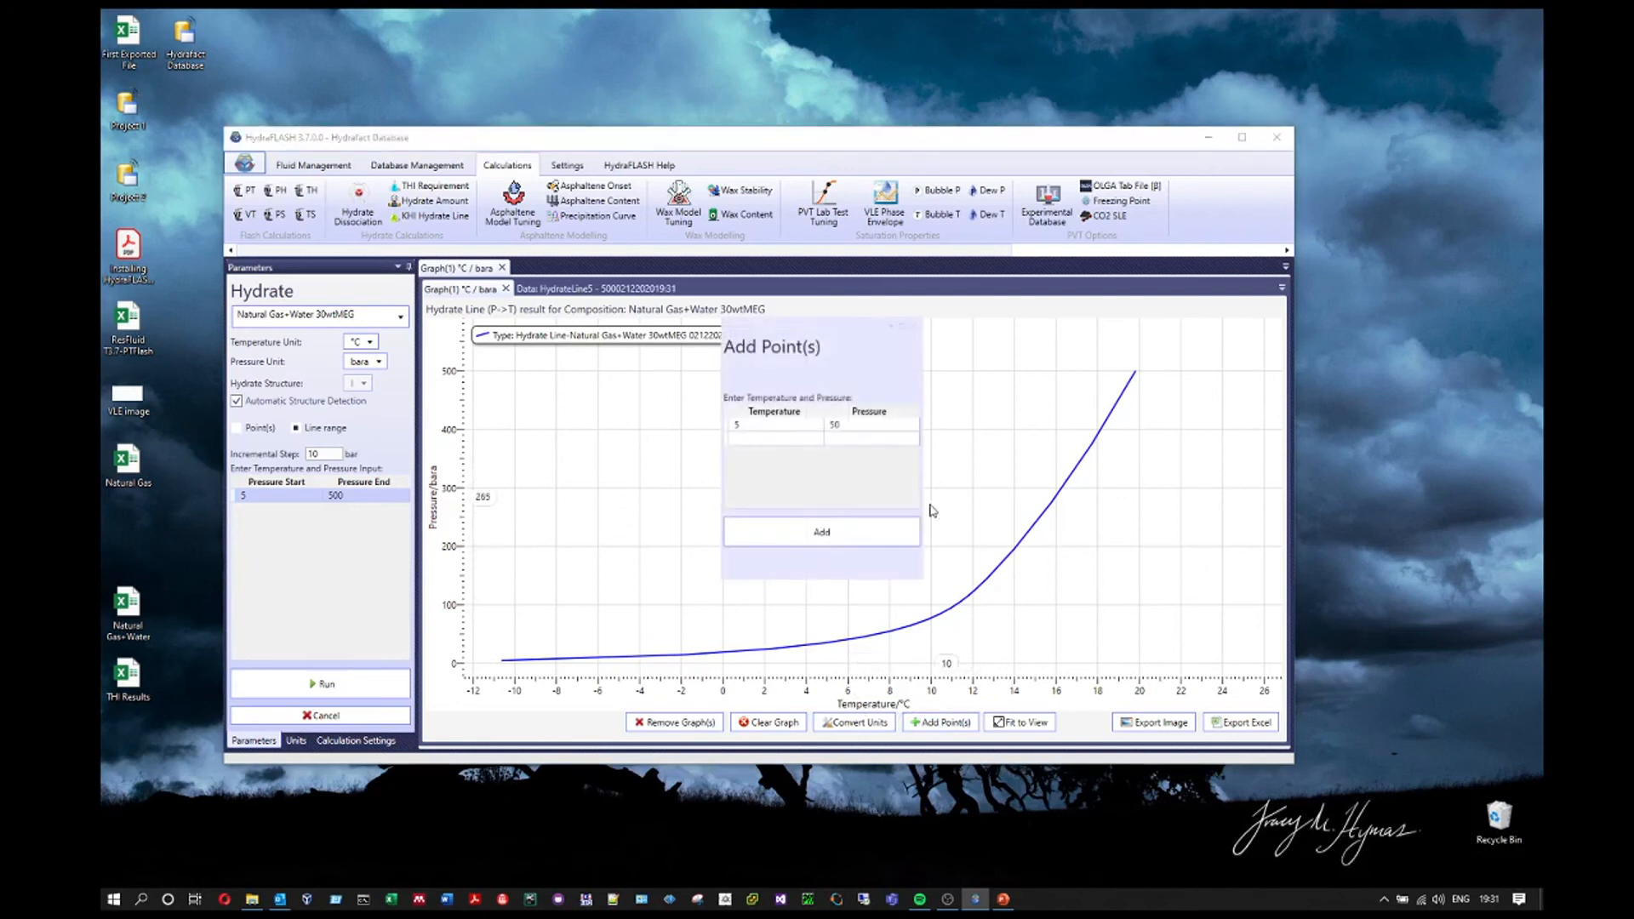
{"action": "left_click", "coordinate": [792, 424]}
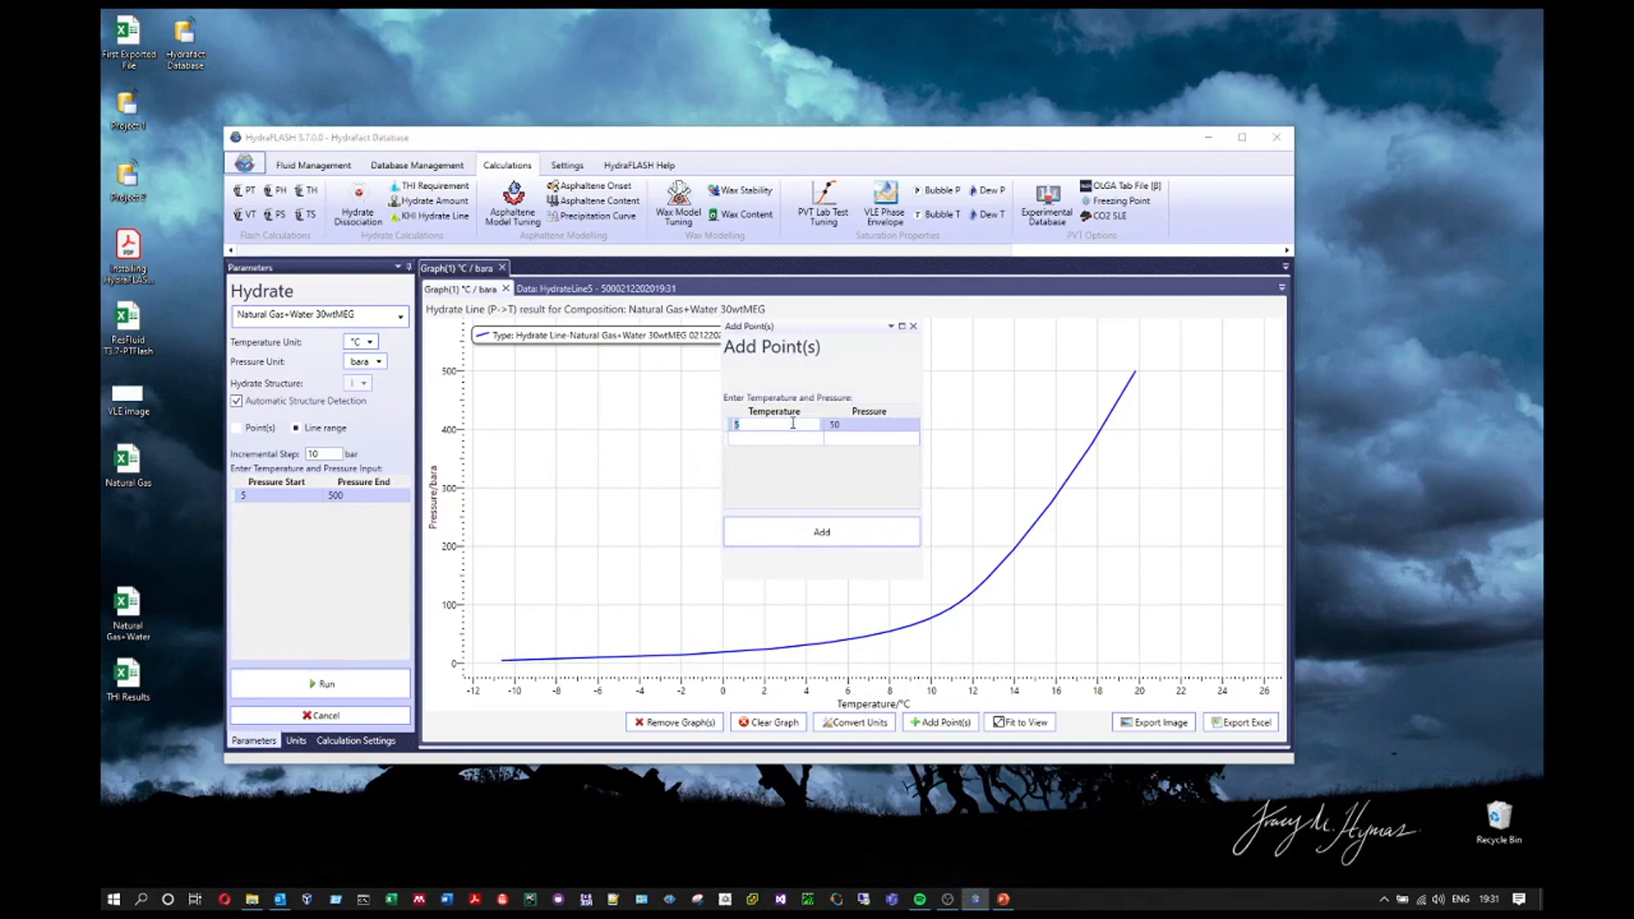
{"action": "type", "text": "4"}
{"action": "left_click", "coordinate": [871, 424]}
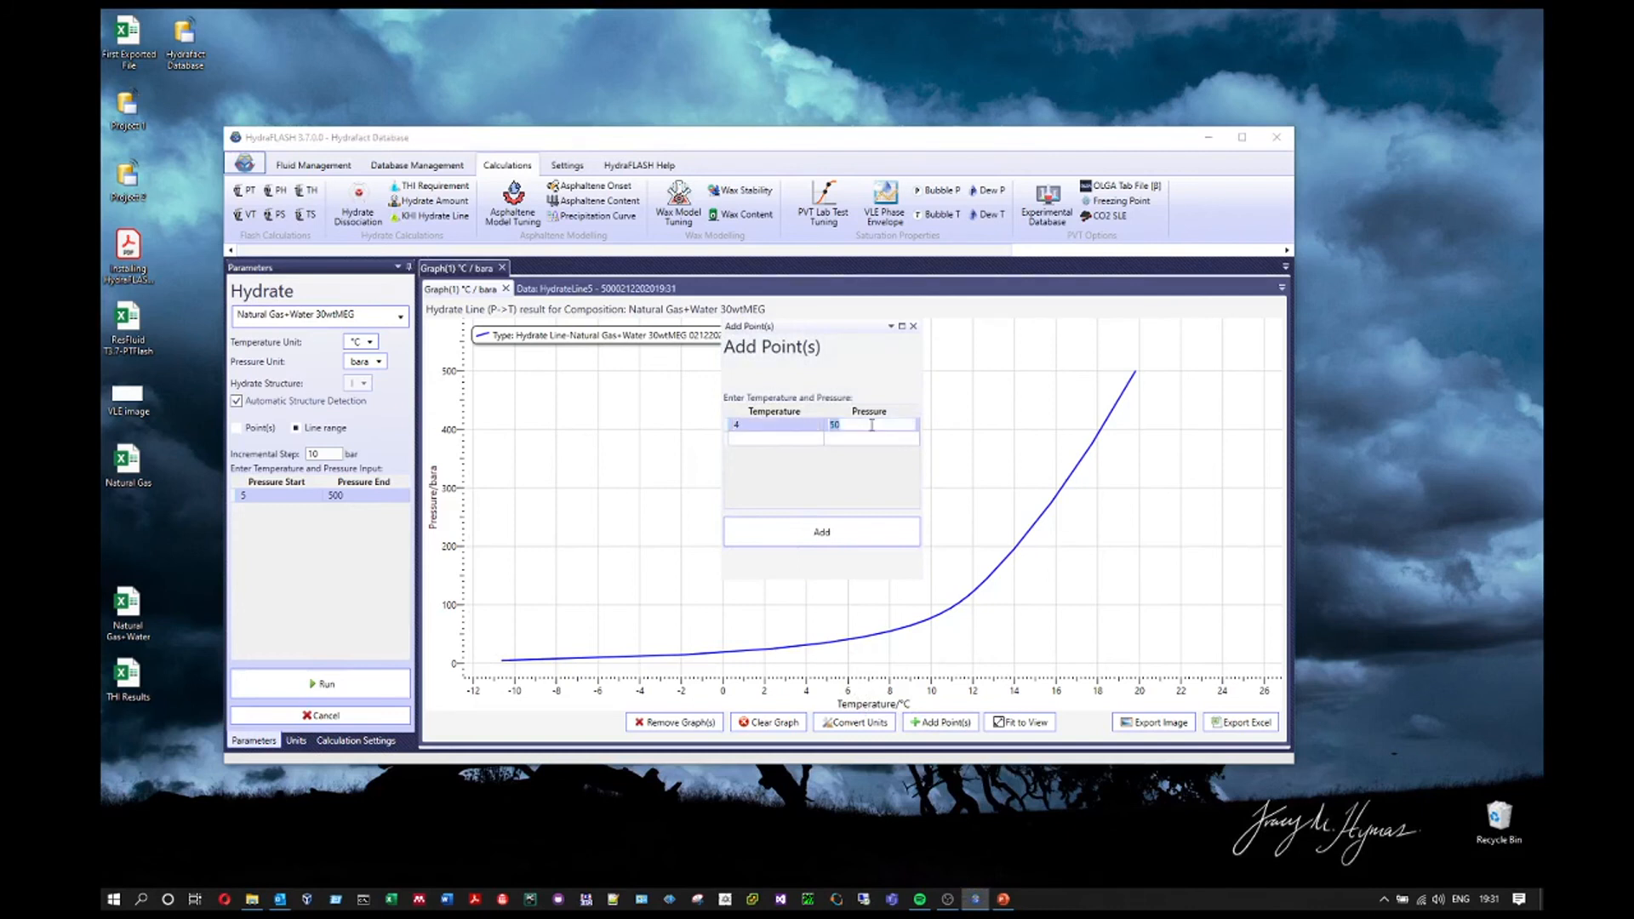
{"action": "type", "text": "100"}
{"action": "left_click", "coordinate": [821, 533]}
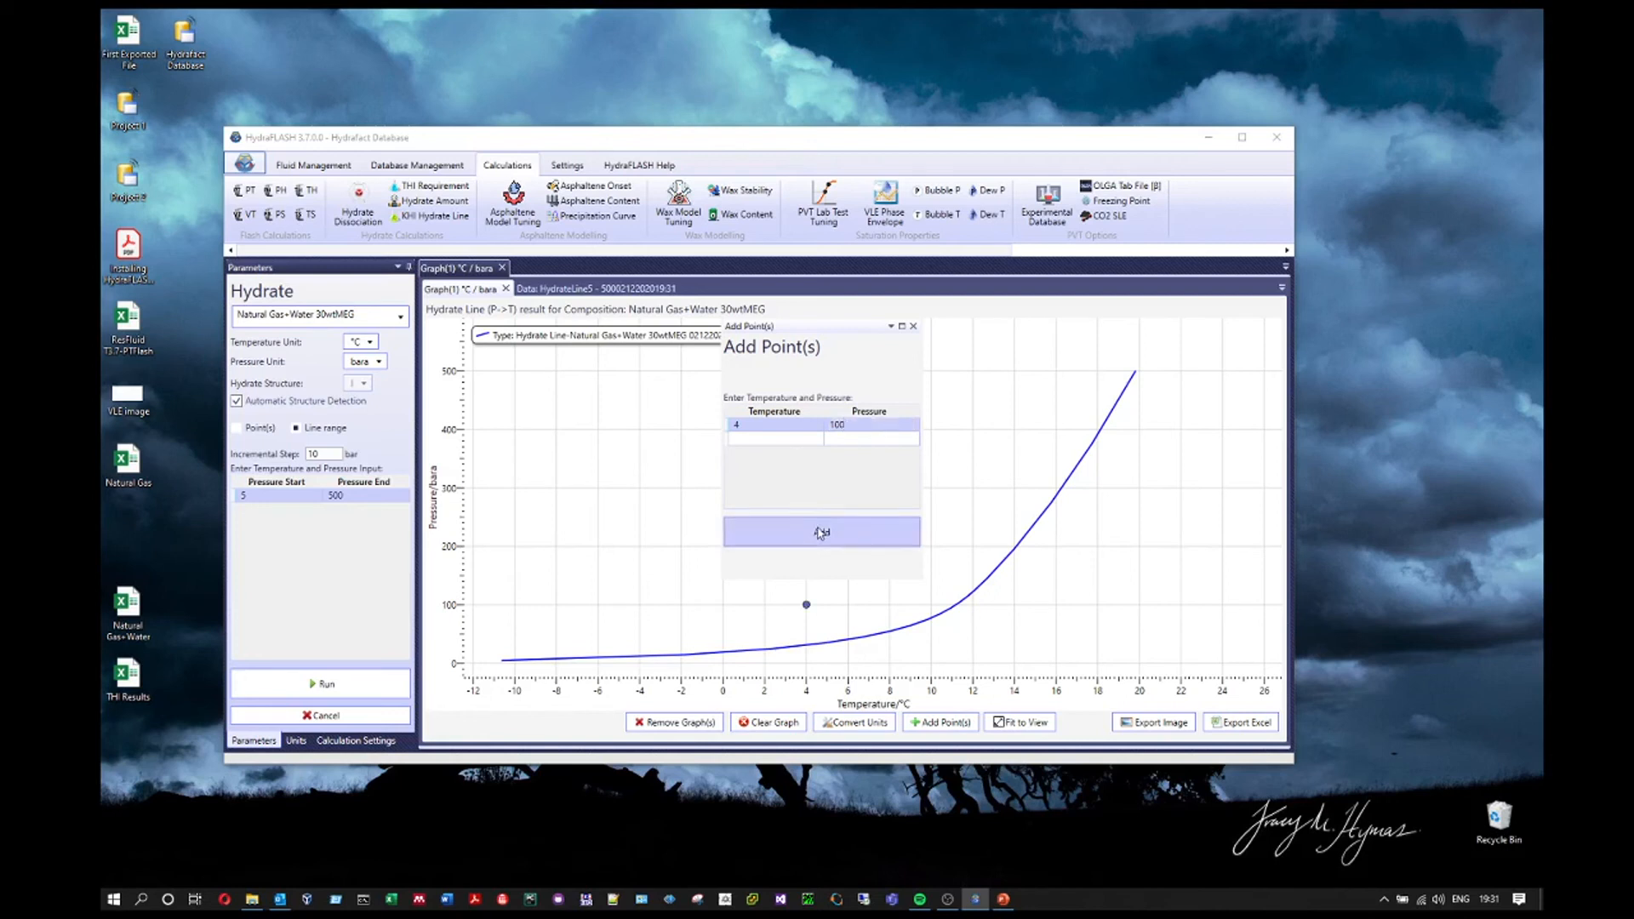
{"action": "left_click", "coordinate": [912, 326]}
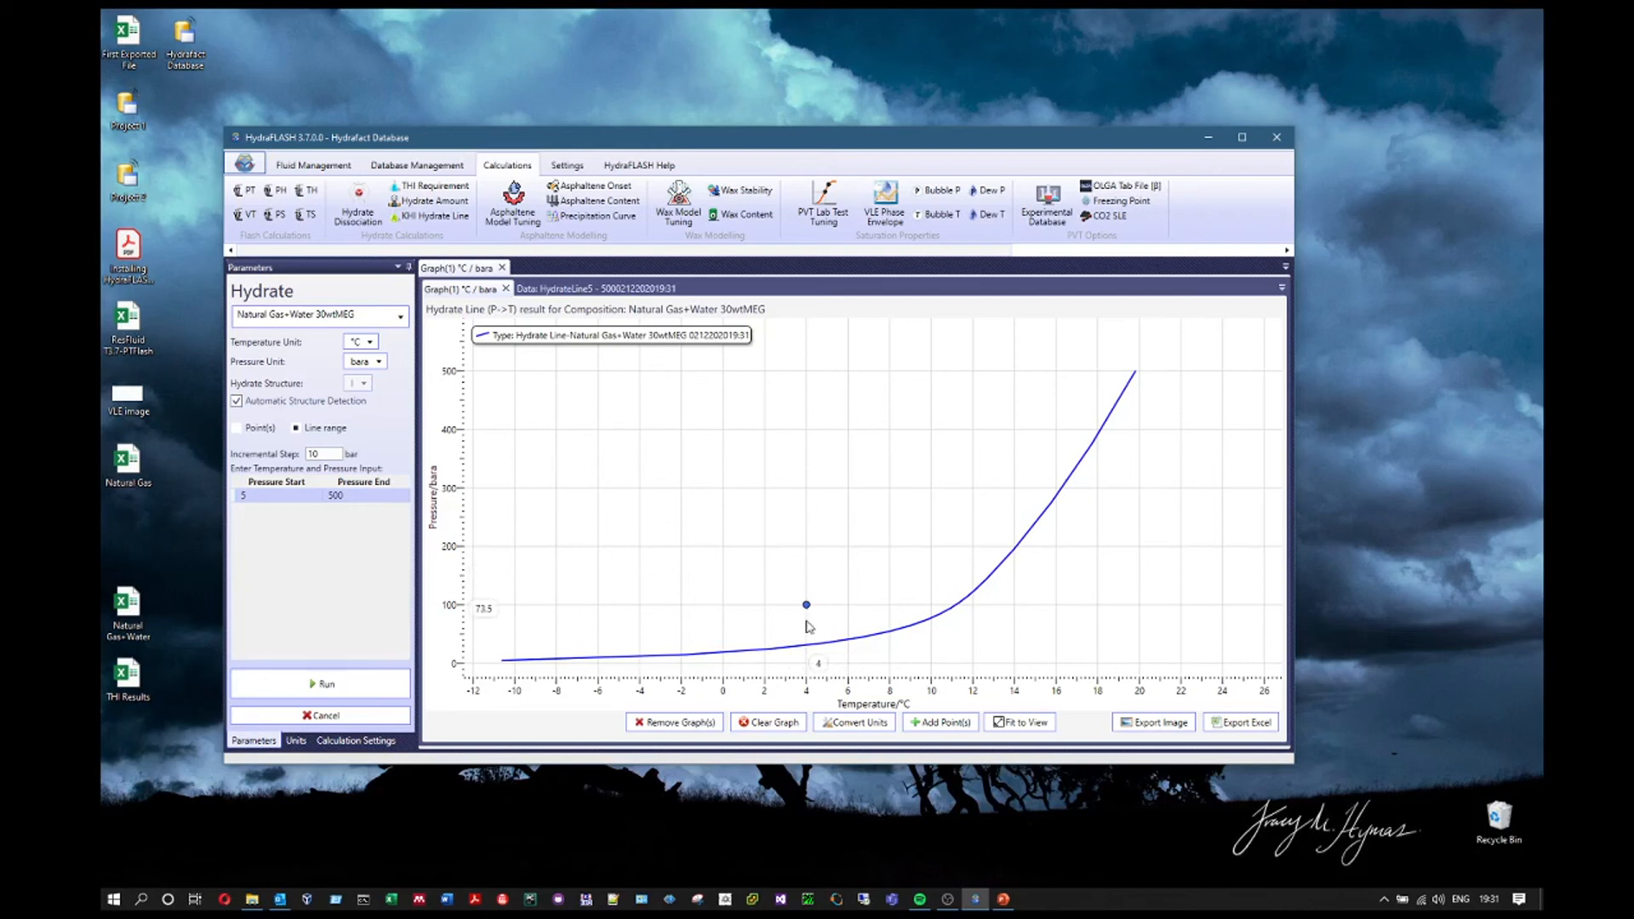
Set up a hydrate amount calculation for Natural Gas+Water 30wtMEG with weight % phase distribution and automatic hydrate structure
{"action": "left_click", "coordinate": [434, 202]}
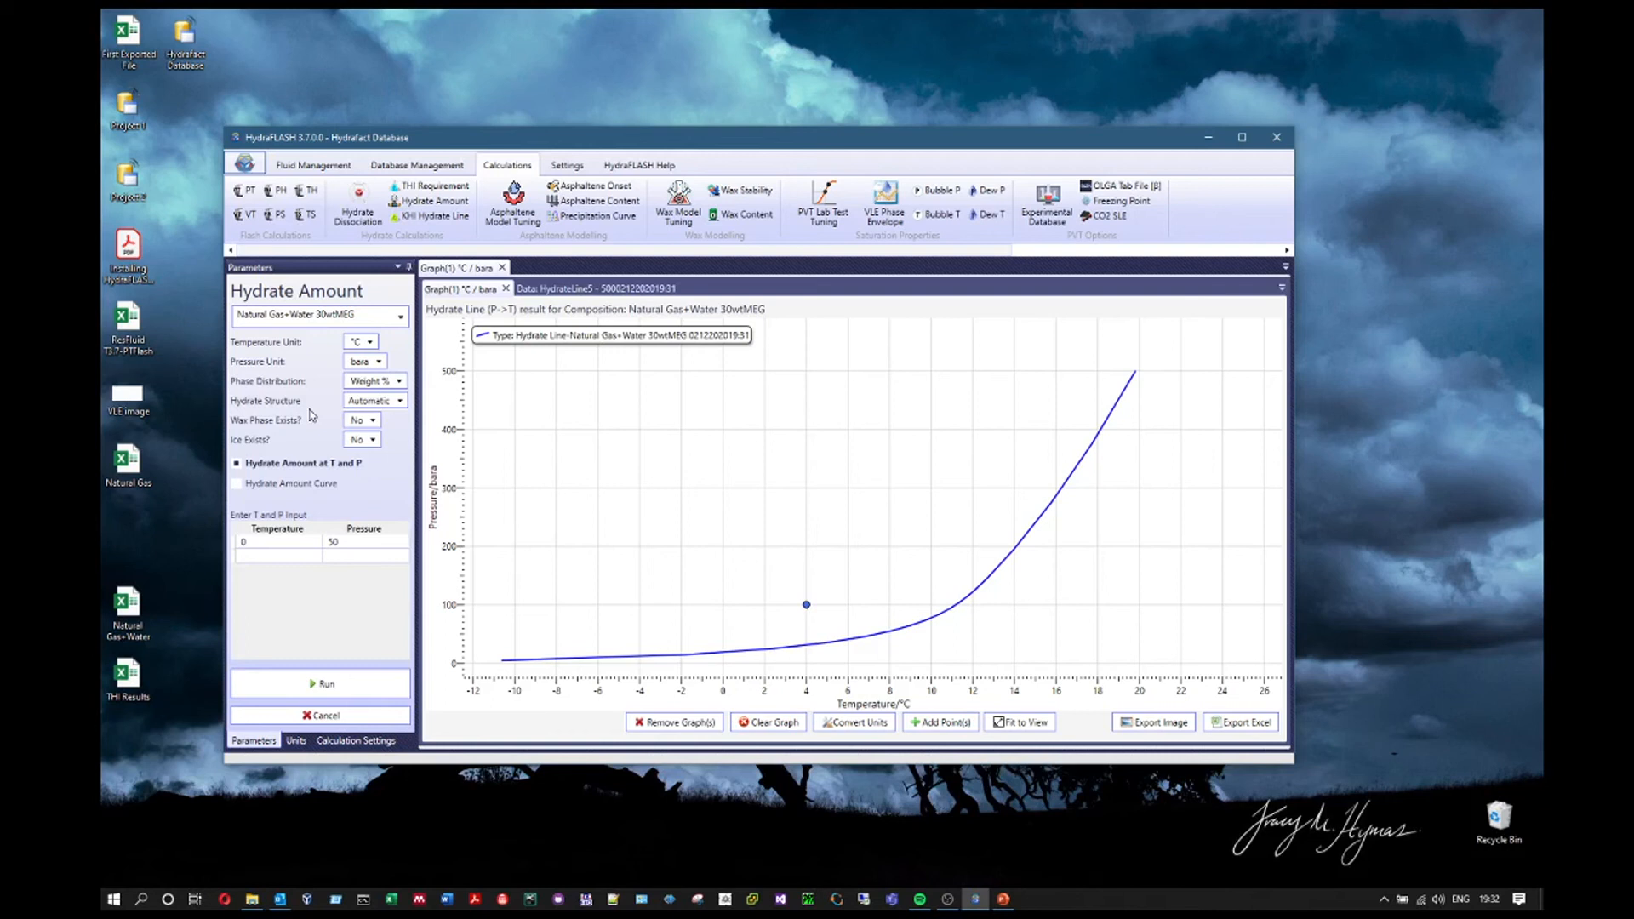
{"action": "left_click", "coordinate": [330, 318]}
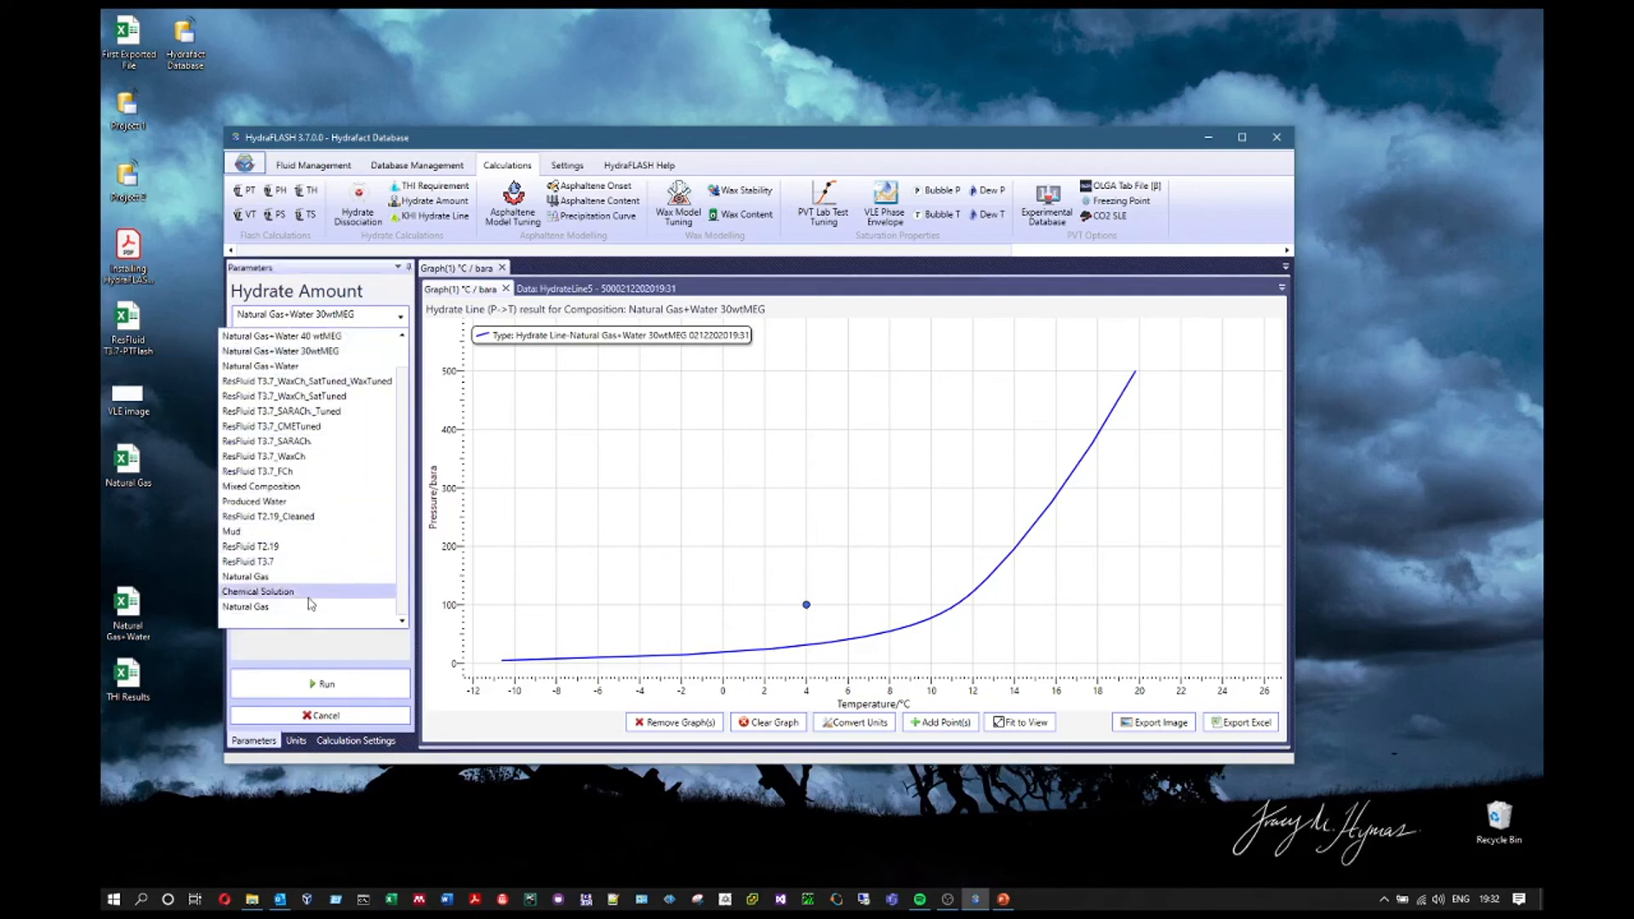
{"action": "left_click", "coordinate": [323, 352]}
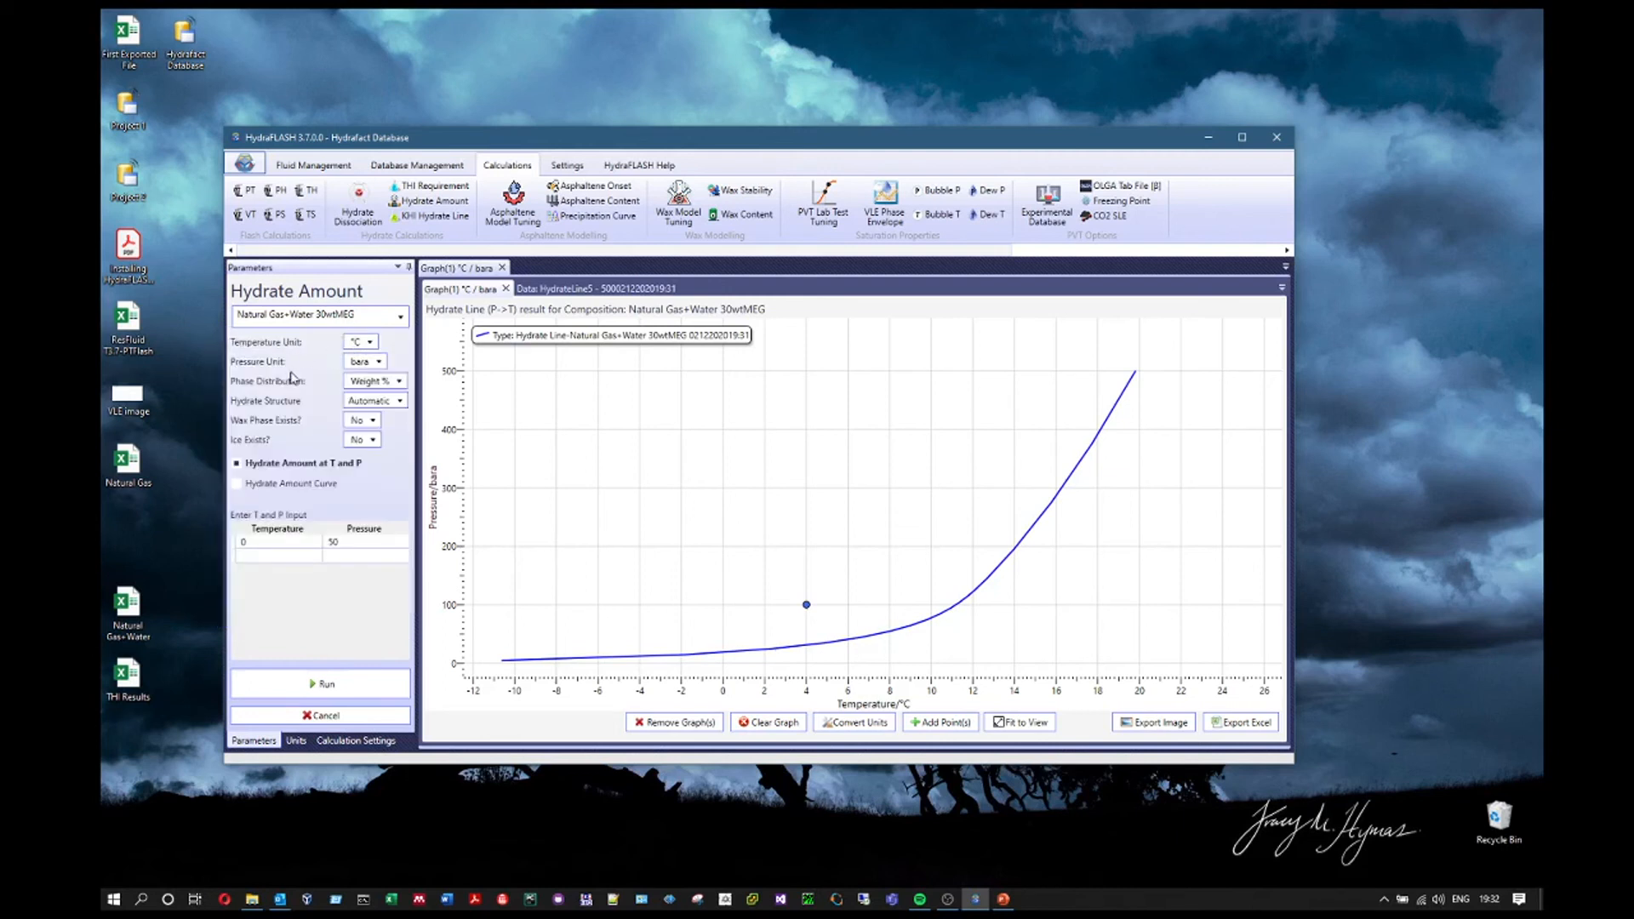
{"action": "left_click", "coordinate": [398, 383]}
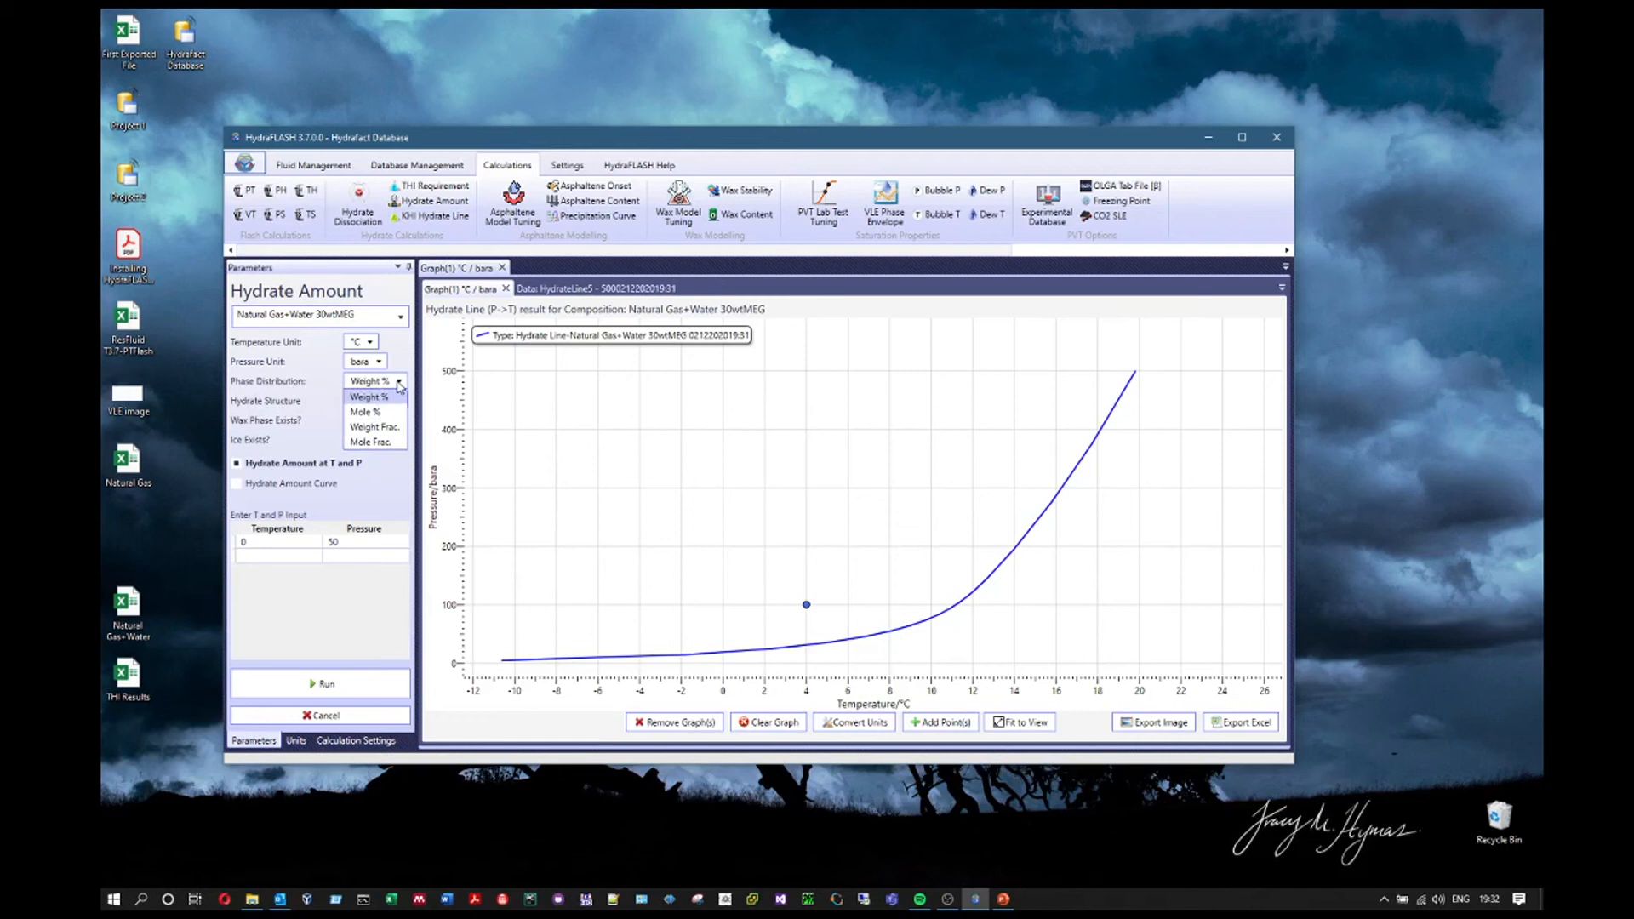
{"action": "left_click", "coordinate": [395, 395]}
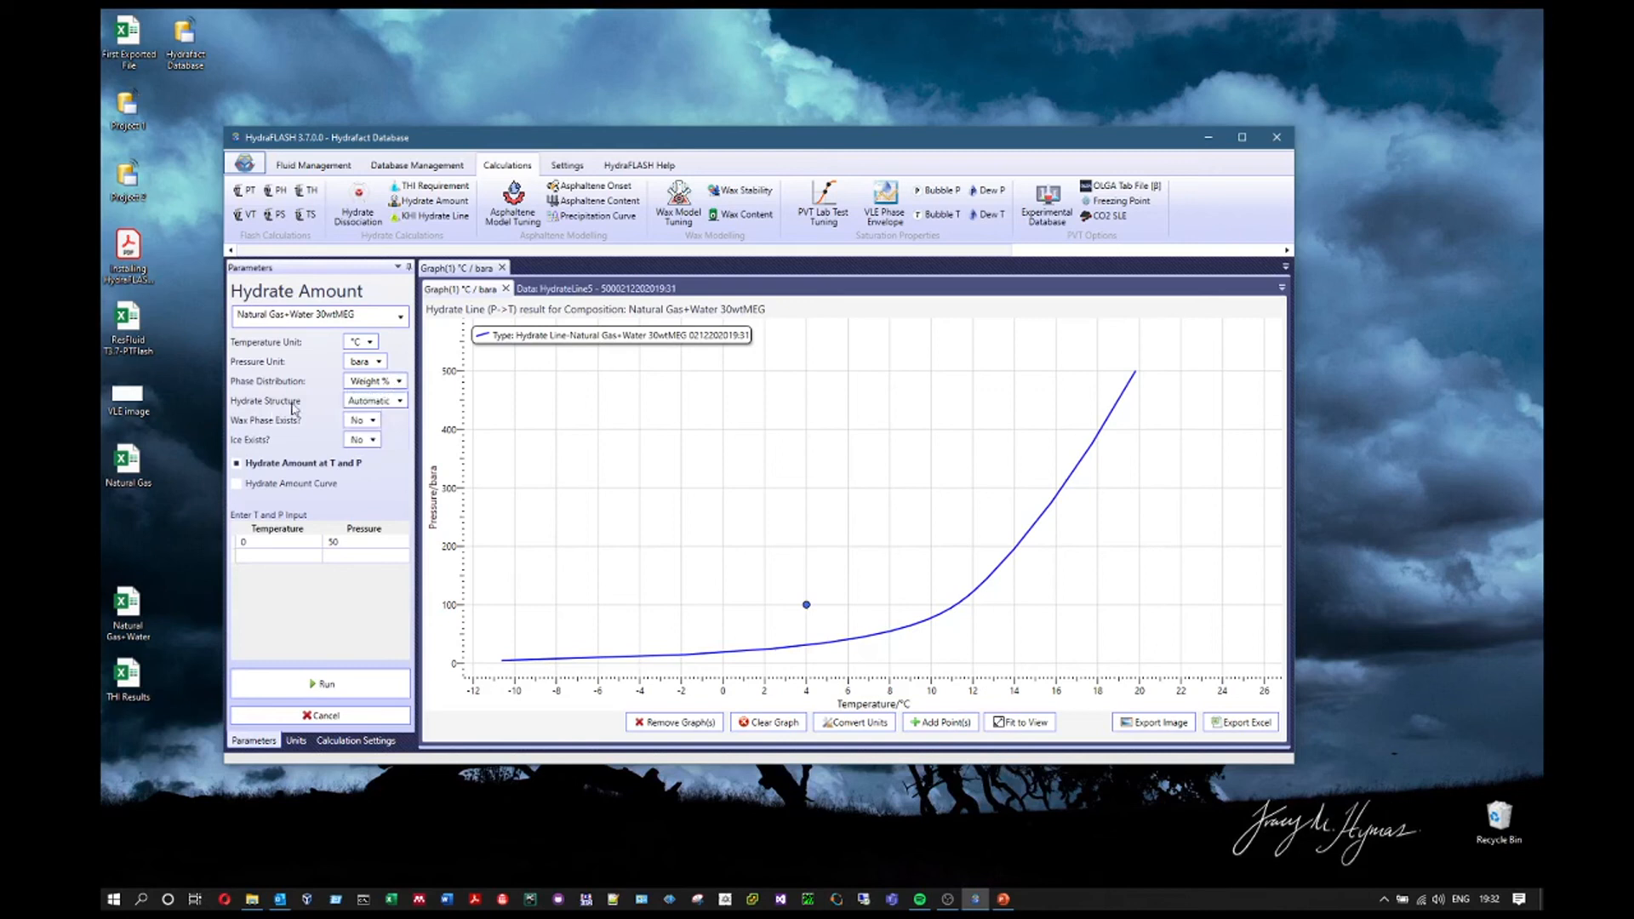
{"action": "left_click", "coordinate": [396, 403]}
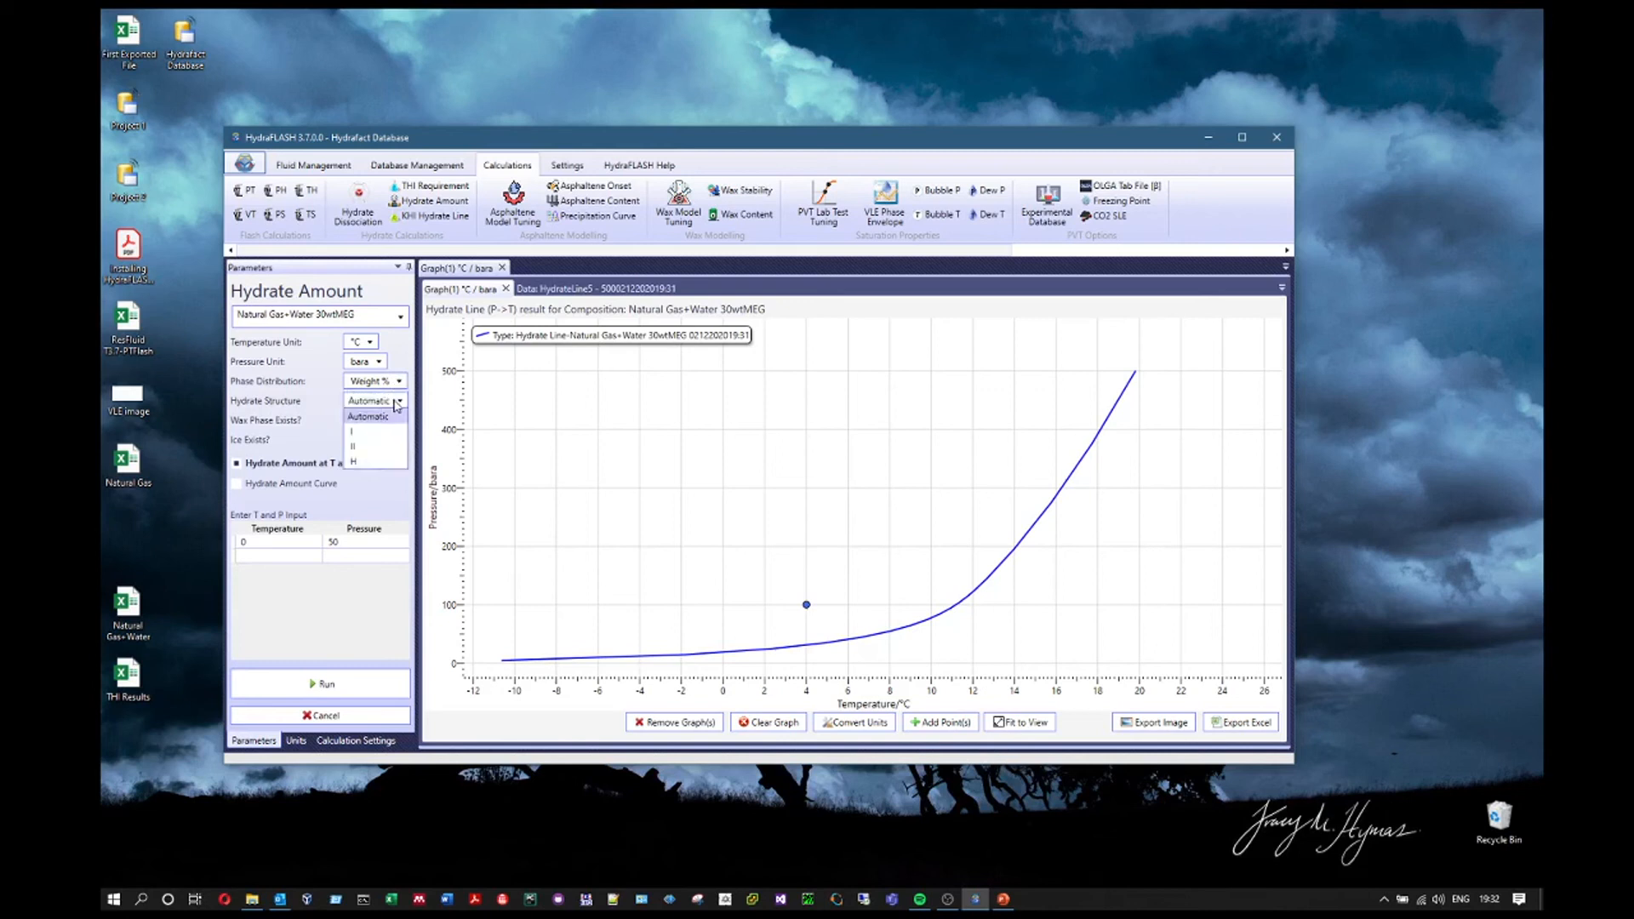
{"action": "left_click", "coordinate": [396, 404]}
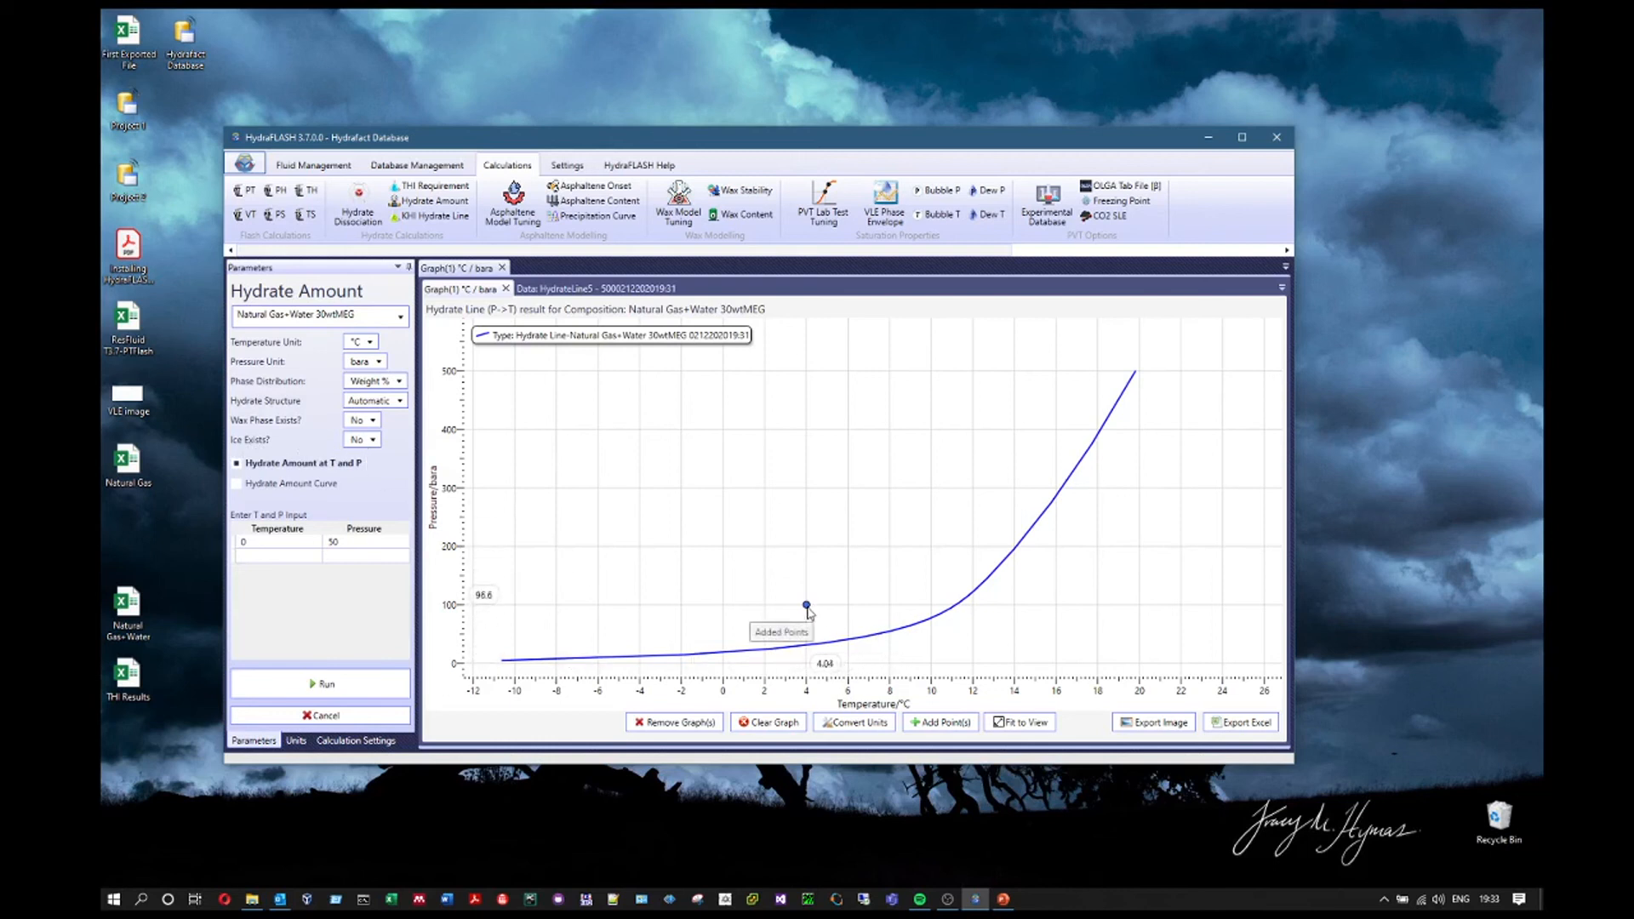
Calculate the hydrate amount at a temperature of 4 °C and a pressure of 100 bara
{"action": "left_click", "coordinate": [276, 545]}
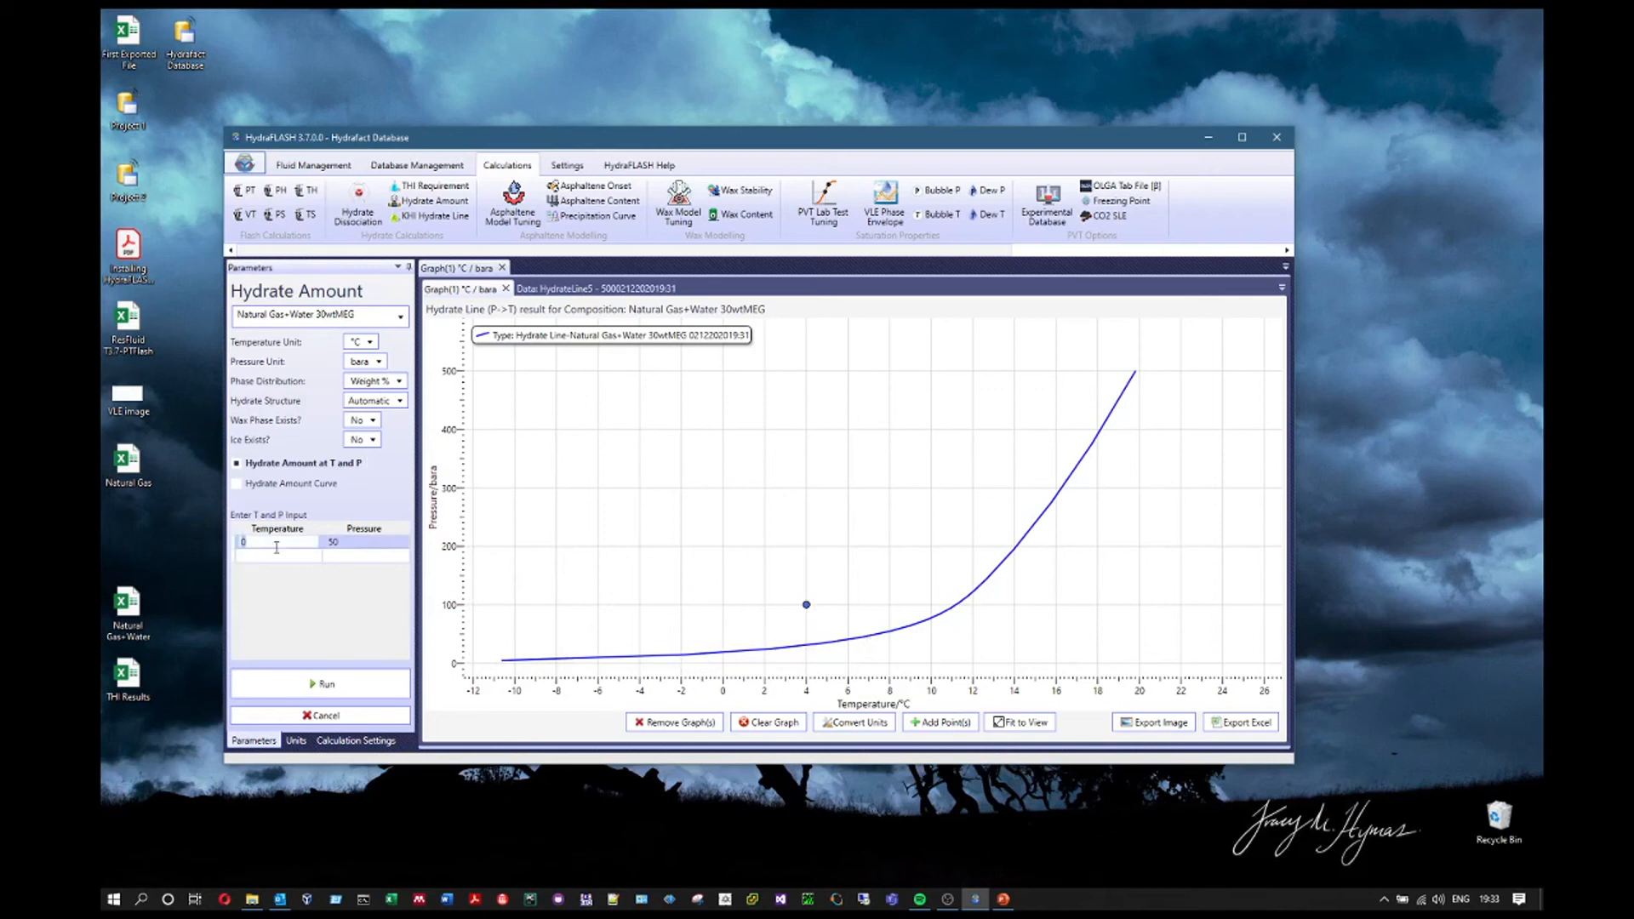
{"action": "type", "text": "4"}
{"action": "left_click", "coordinate": [372, 541]}
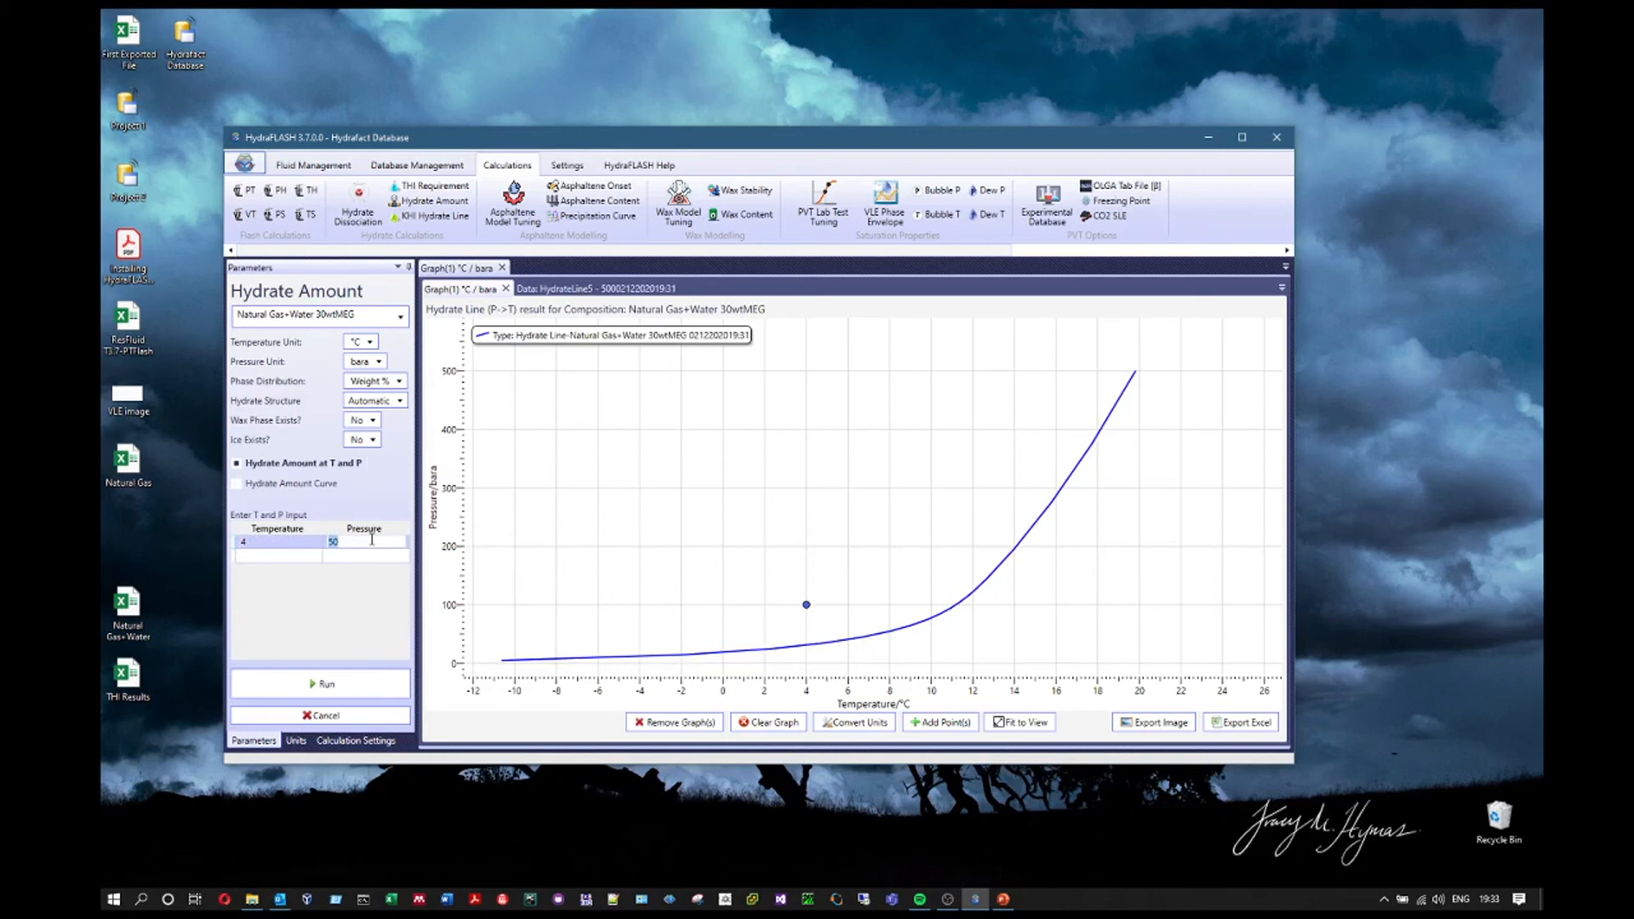
{"action": "type", "text": "100"}
{"action": "left_click", "coordinate": [379, 611]}
{"action": "left_click", "coordinate": [340, 687]}
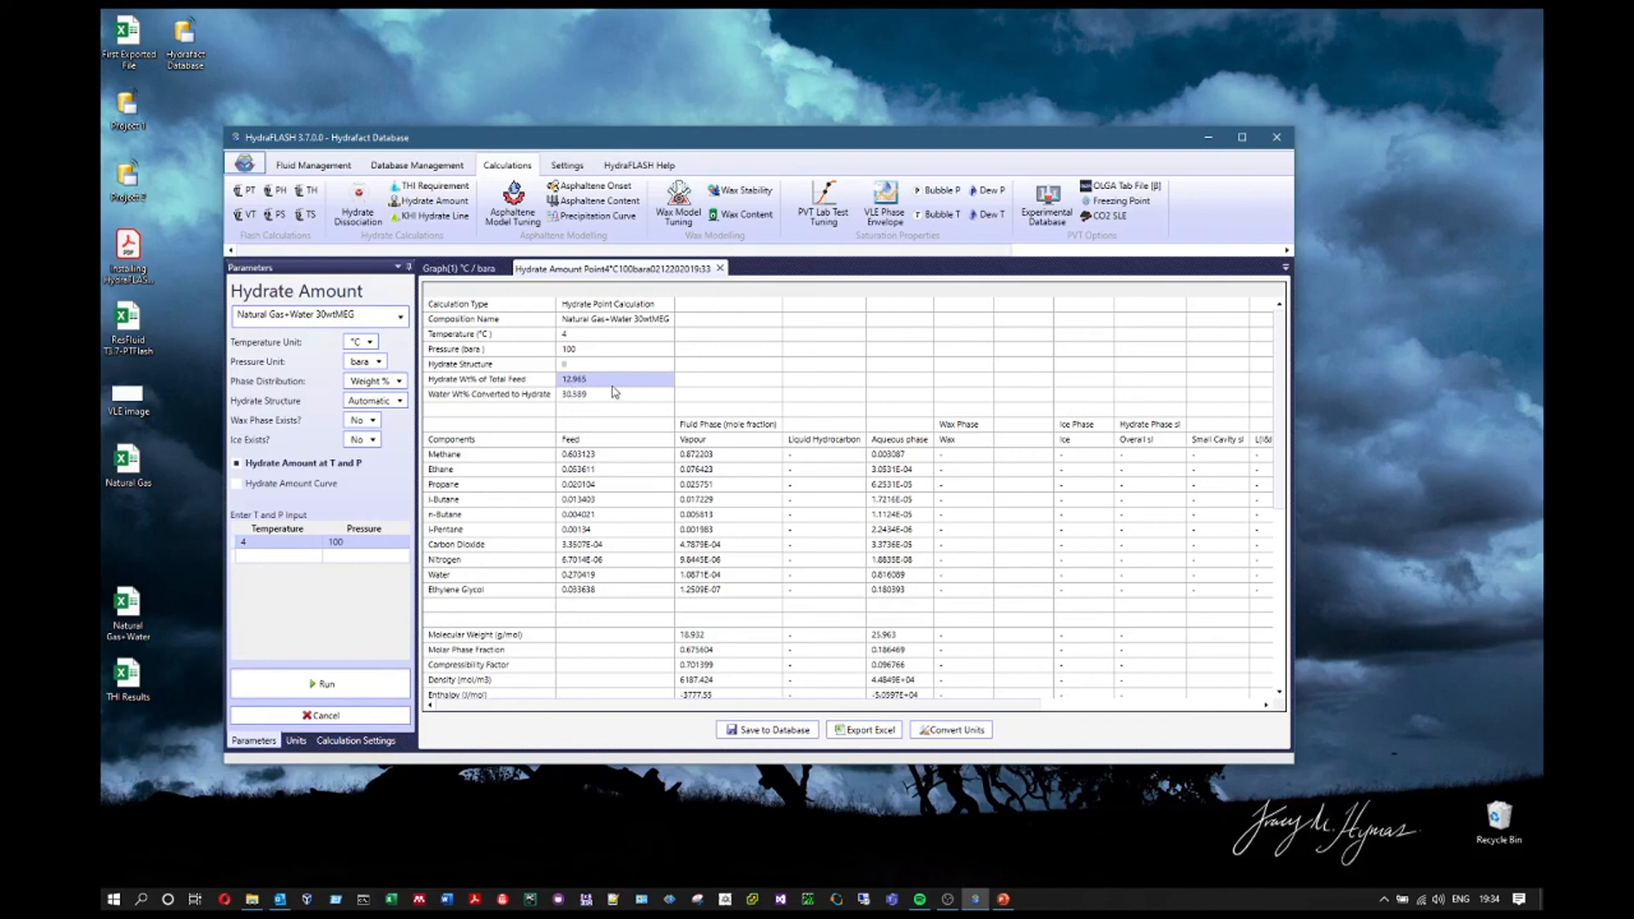
Compare the operating point on the hydrate line graph with the calculated hydrate wt% of total feed and water conversion to hydrate
{"action": "left_click", "coordinate": [458, 268]}
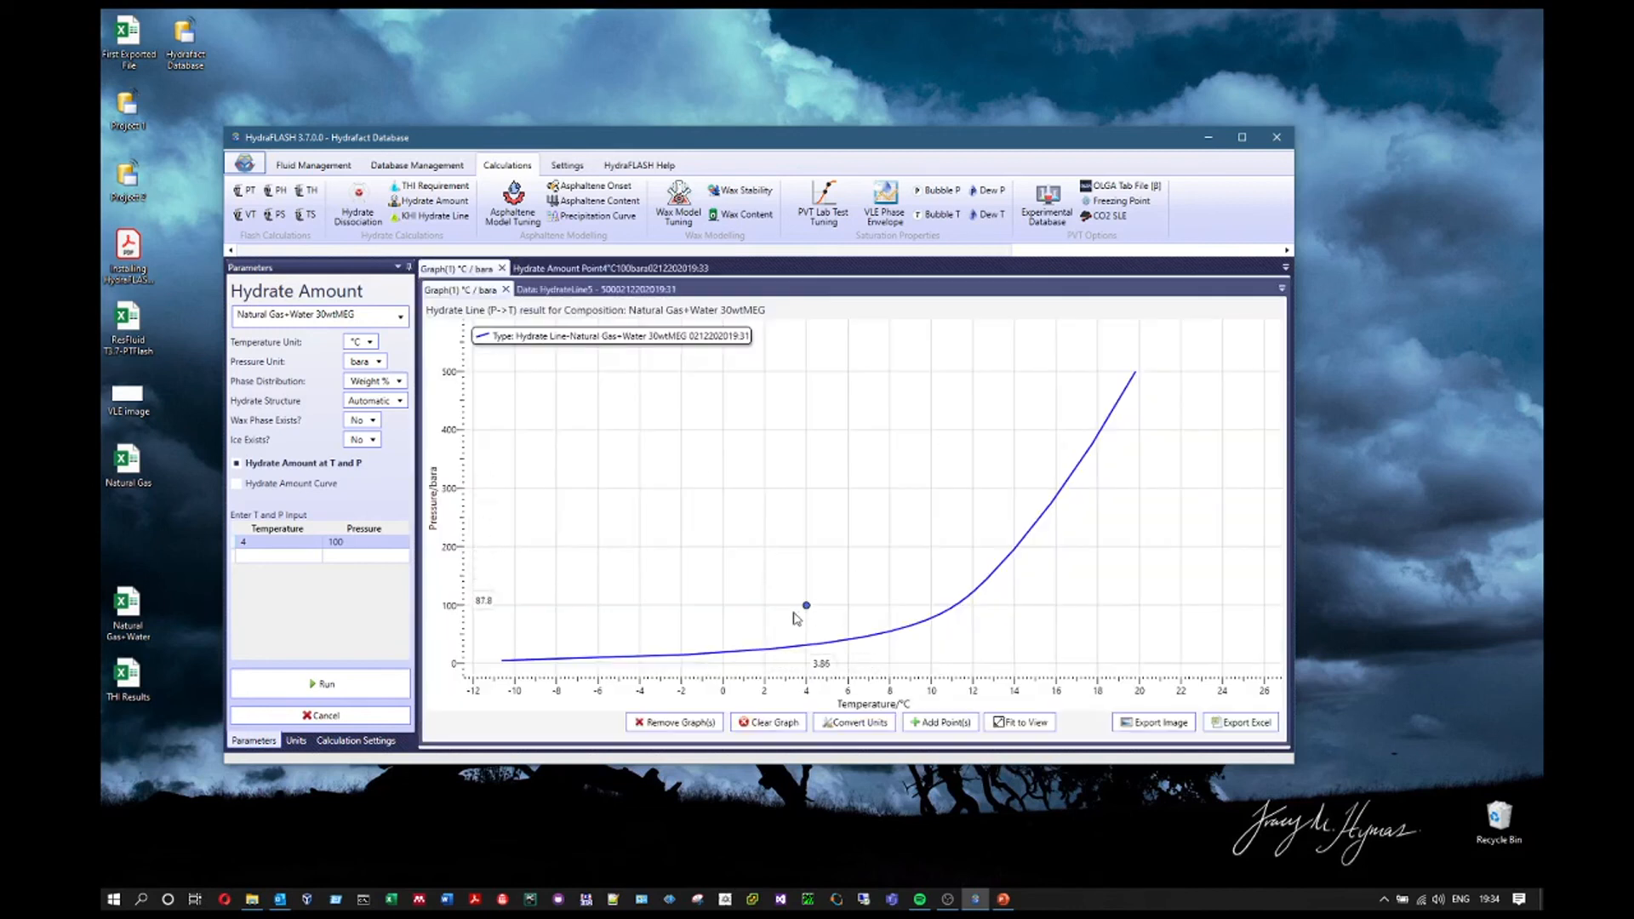
{"action": "left_click", "coordinate": [586, 269]}
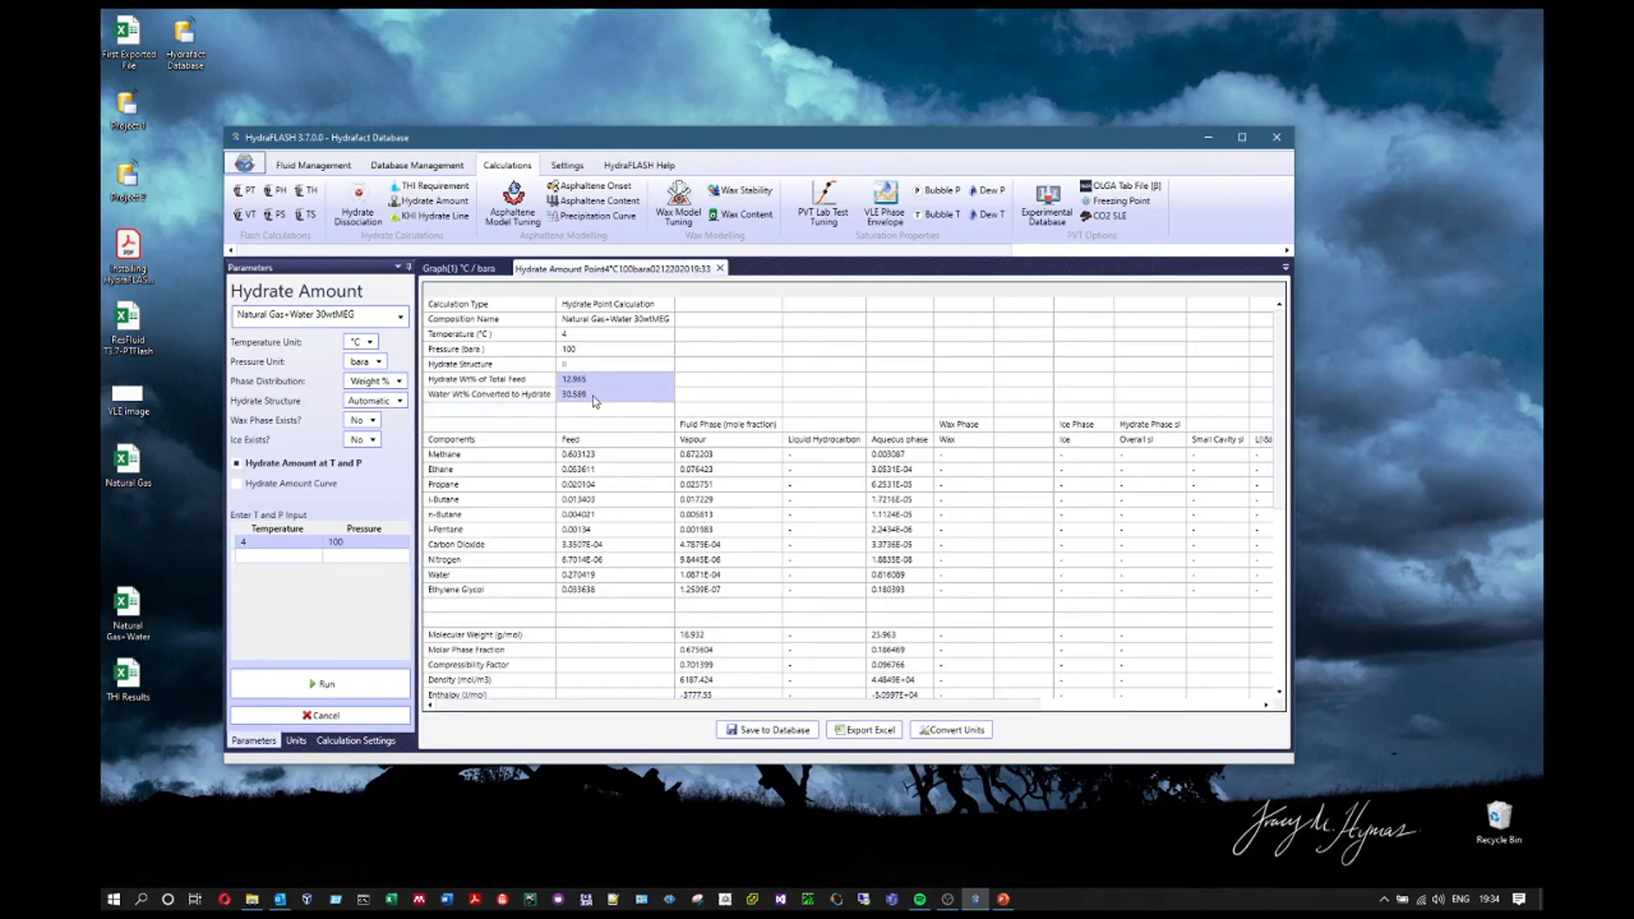
{"action": "left_click", "coordinate": [449, 396]}
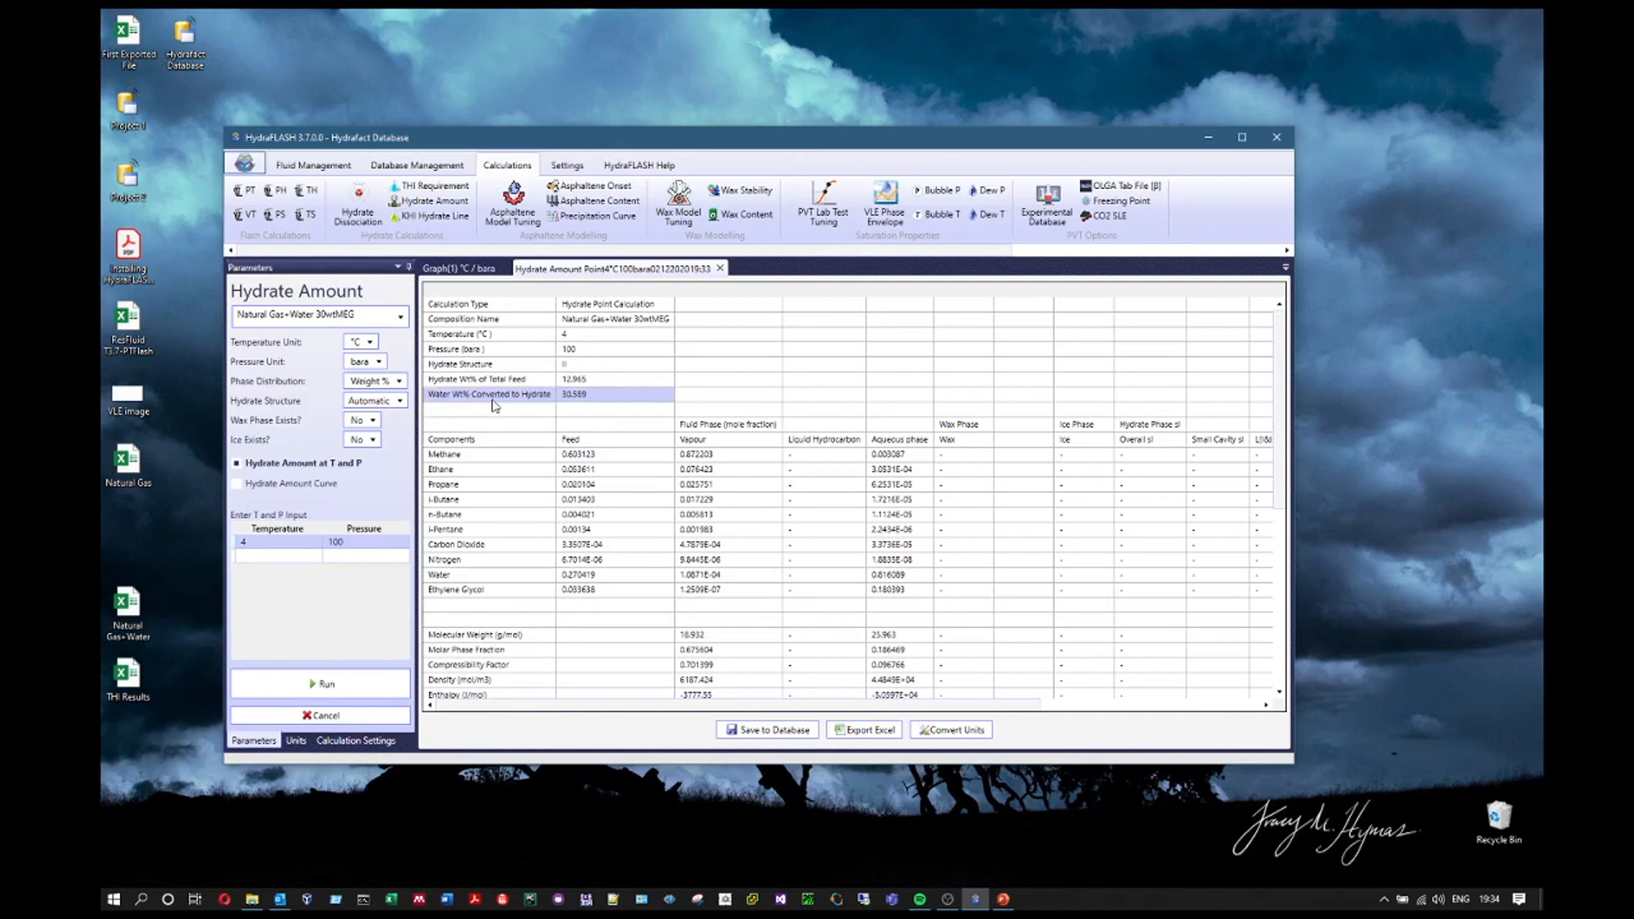
{"action": "left_click", "coordinate": [614, 397]}
Examine the component compositions of each phase, including the structure II hydrate phase, in the 100 bara result
{"action": "left_click_drag", "start_coordinate": [472, 431], "coordinate": [1279, 602]}
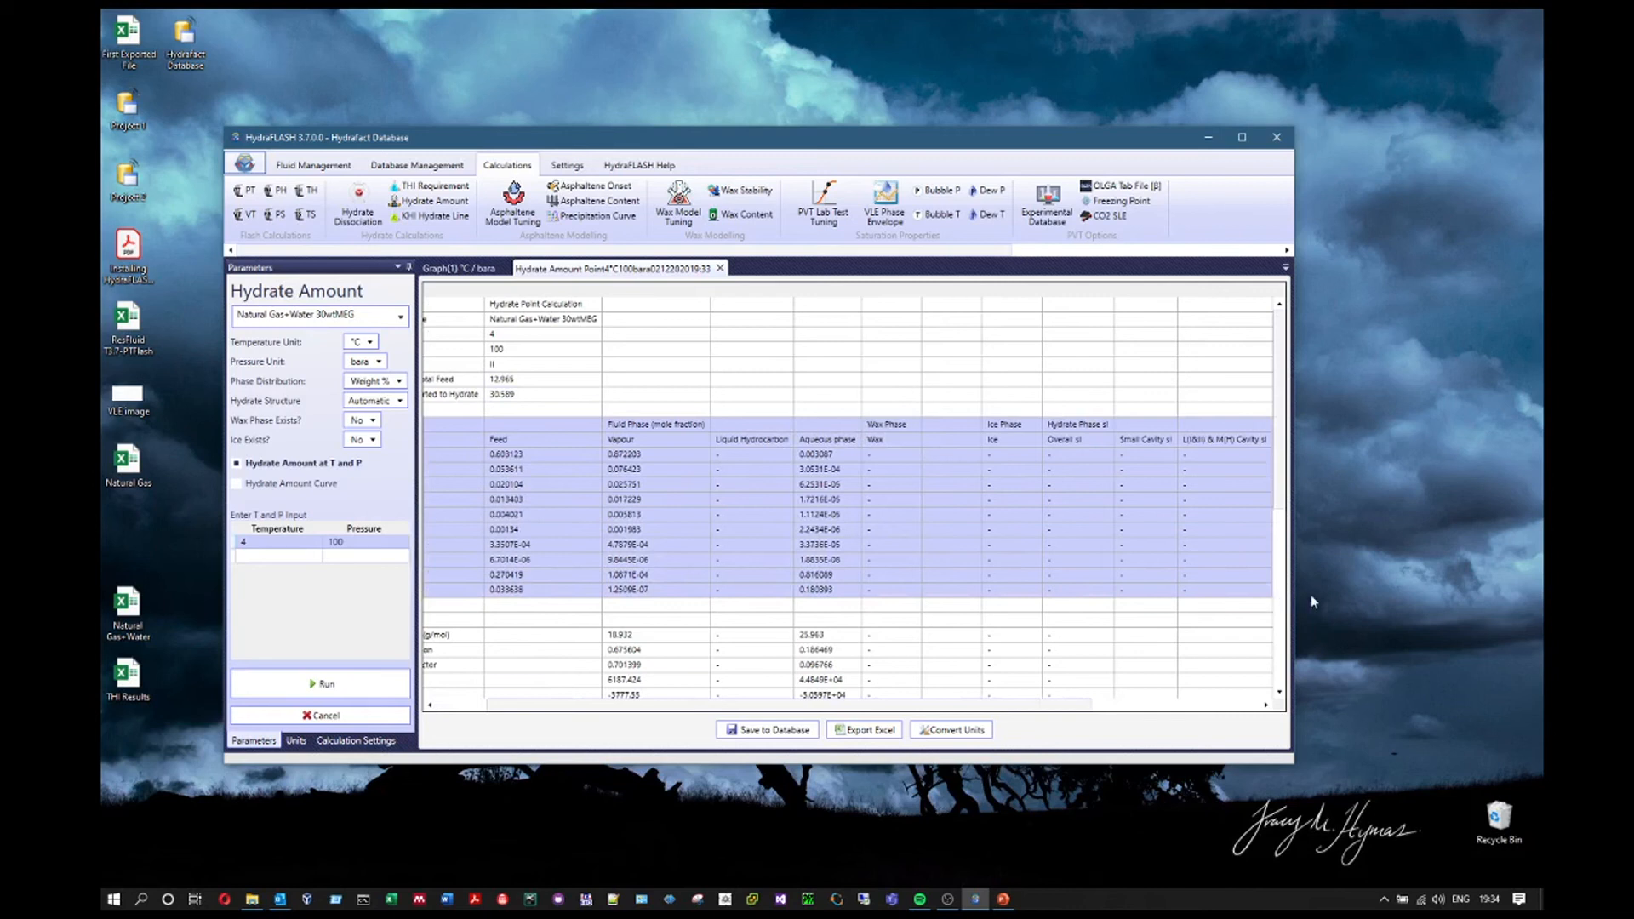
{"action": "left_click_drag", "start_coordinate": [932, 715], "coordinate": [754, 713]}
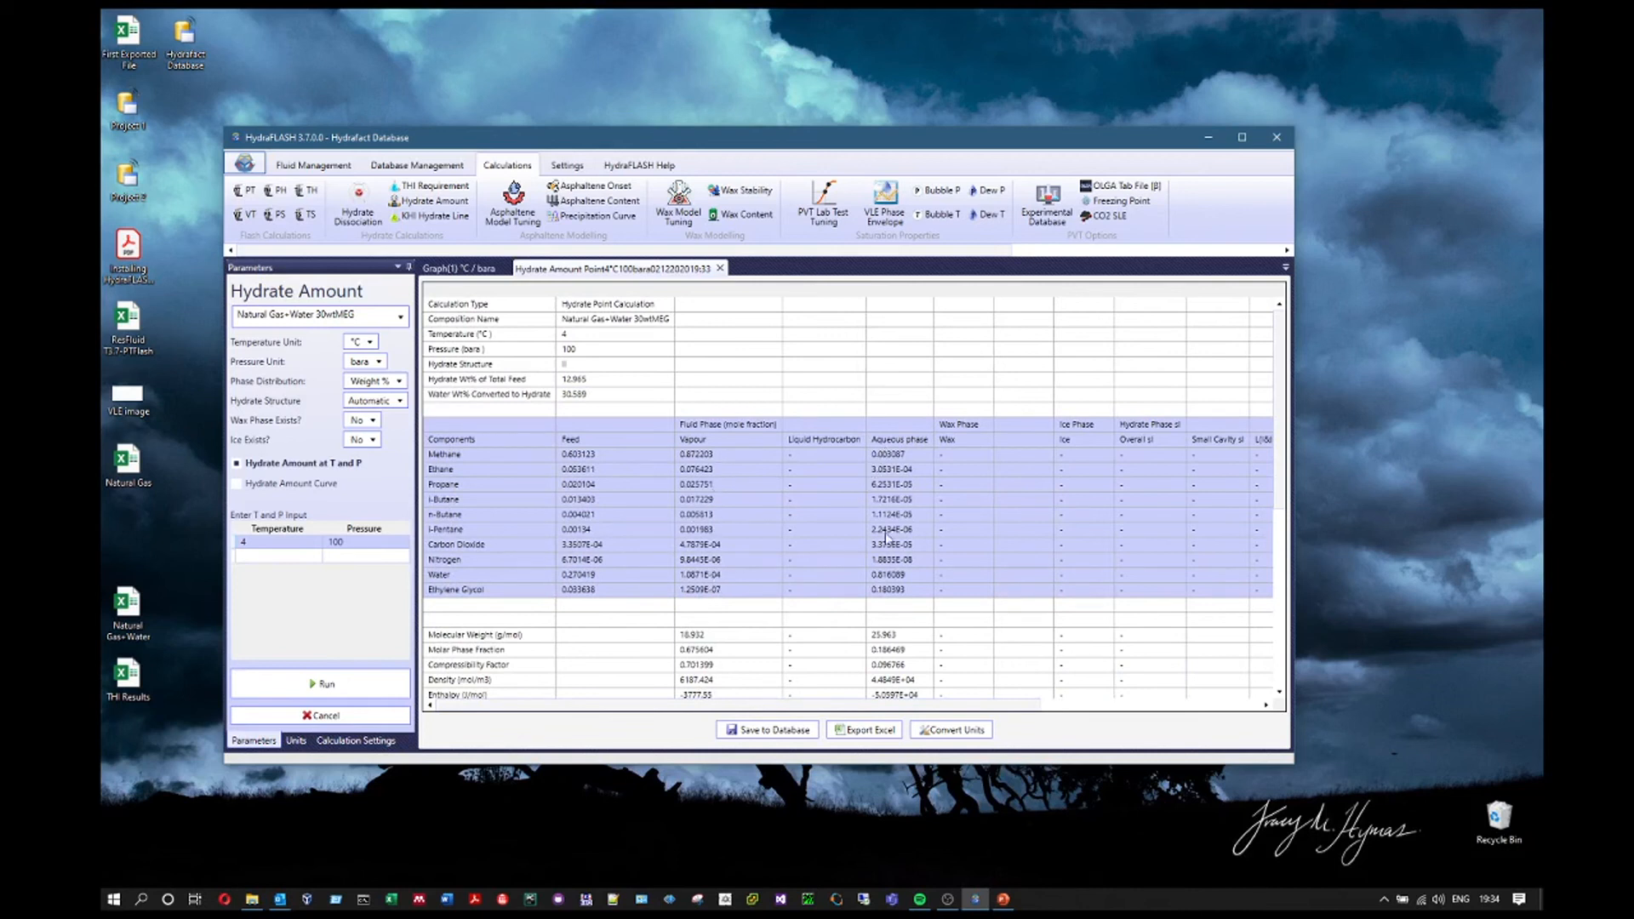
{"action": "left_click_drag", "start_coordinate": [855, 709], "coordinate": [1046, 704]}
{"action": "left_click_drag", "start_coordinate": [1106, 424], "coordinate": [1106, 595]}
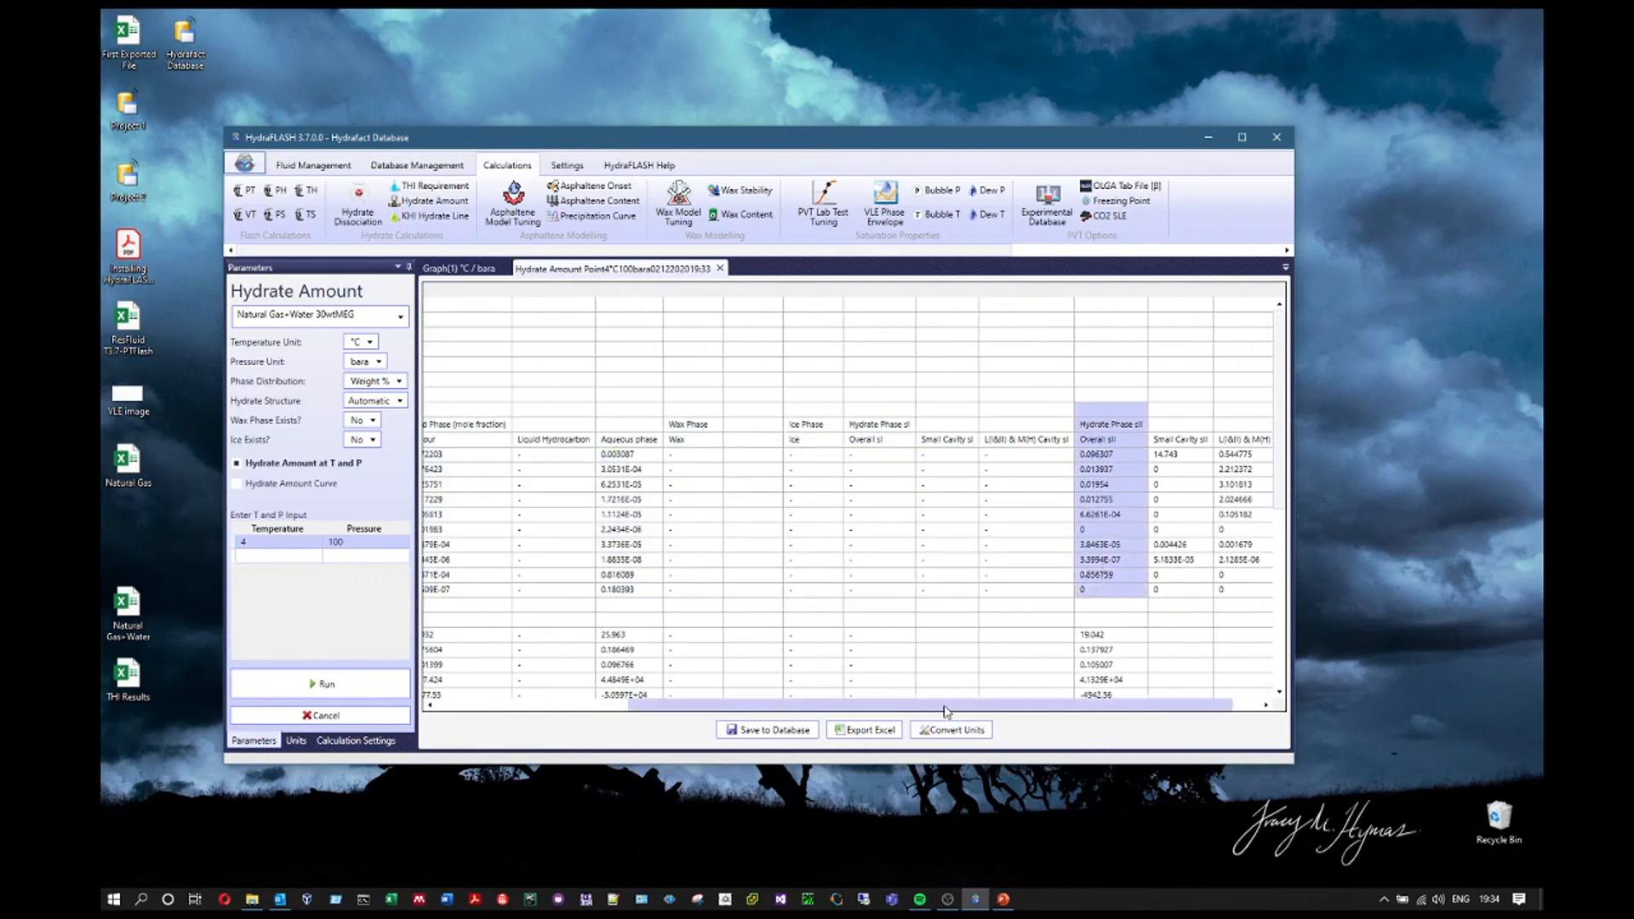
{"action": "left_click_drag", "start_coordinate": [944, 712], "coordinate": [861, 710]}
Check the molar phase fractions of the vapour, aqueous and structure II hydrate phases
{"action": "scroll", "coordinate": [873, 639], "scroll_direction": "down", "scroll_amount": 2}
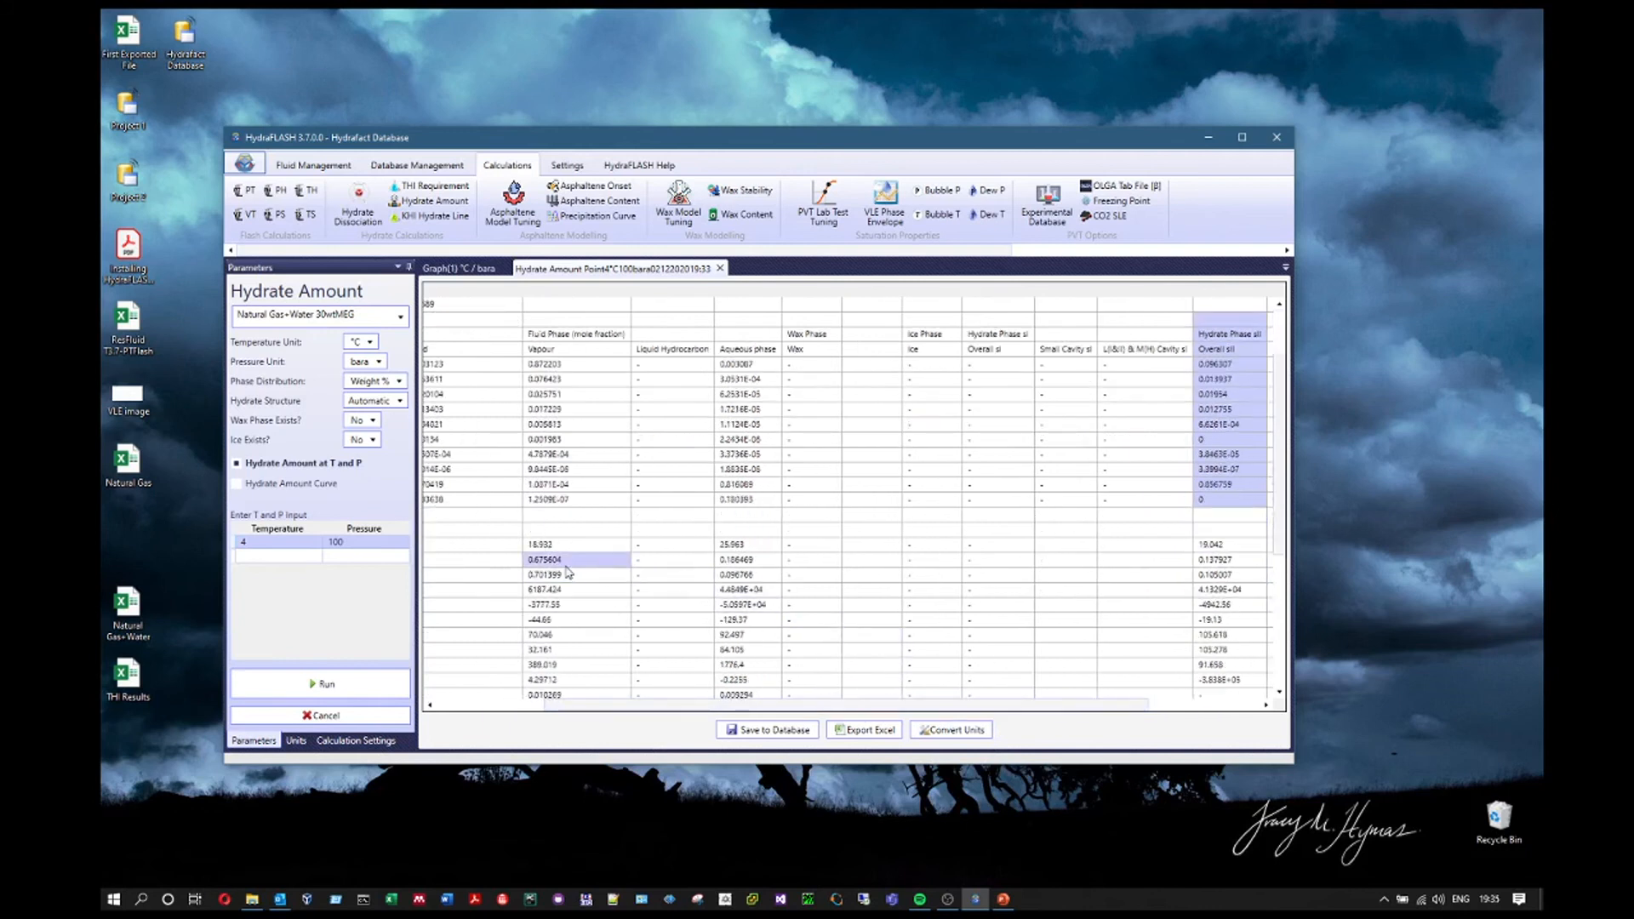
{"action": "left_click_drag", "start_coordinate": [894, 706], "coordinate": [779, 713]}
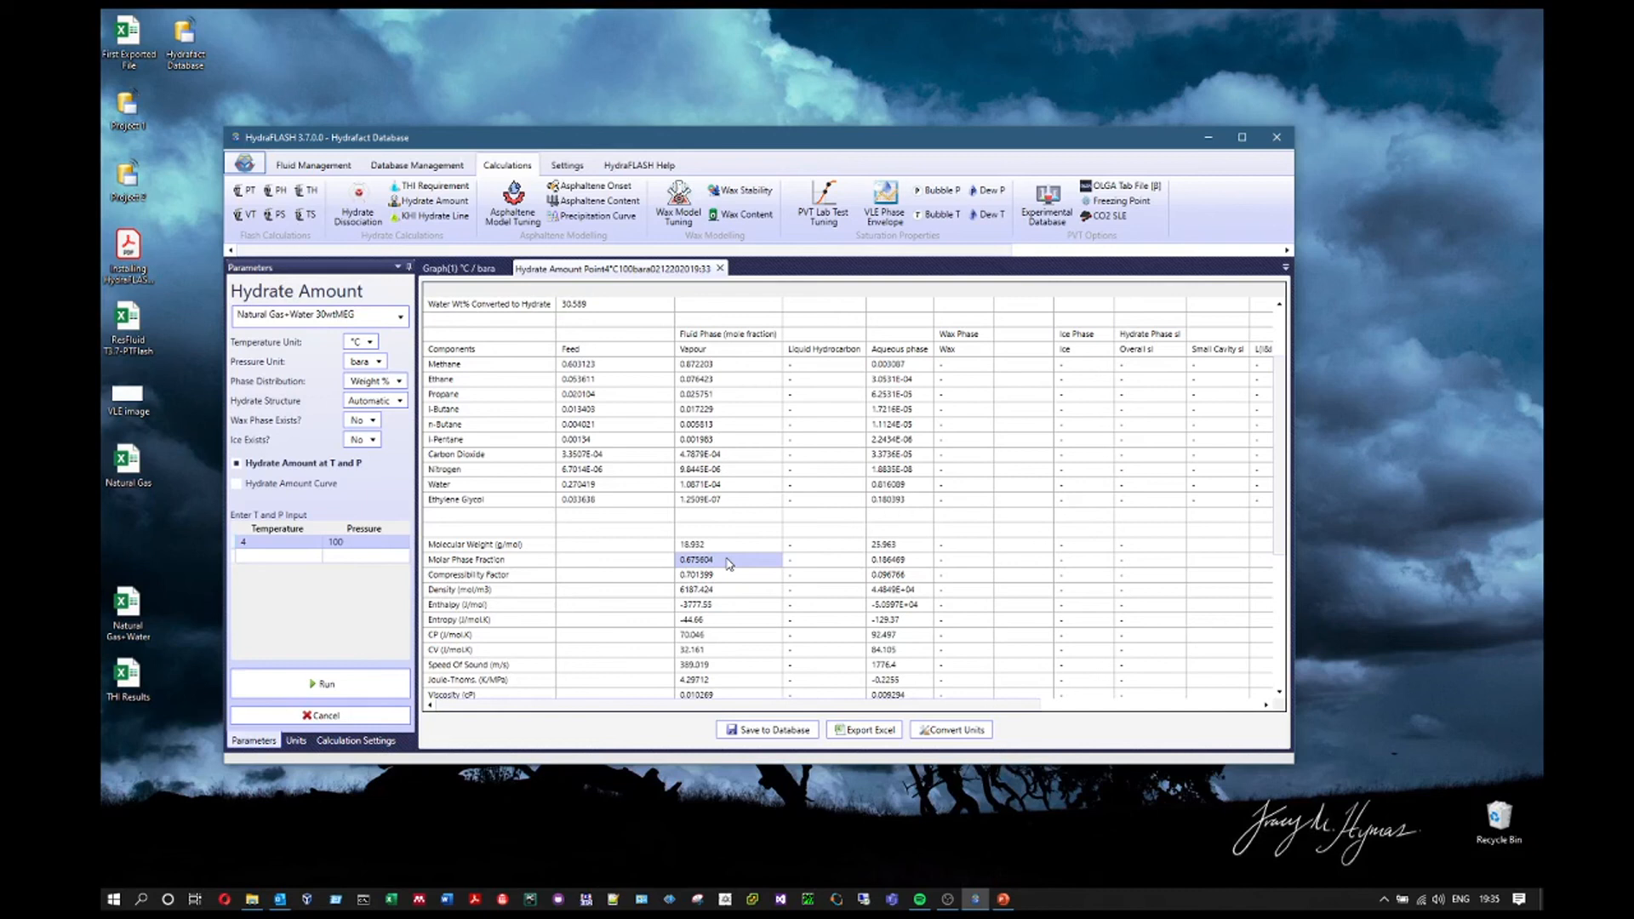
{"action": "left_click", "coordinate": [917, 564]}
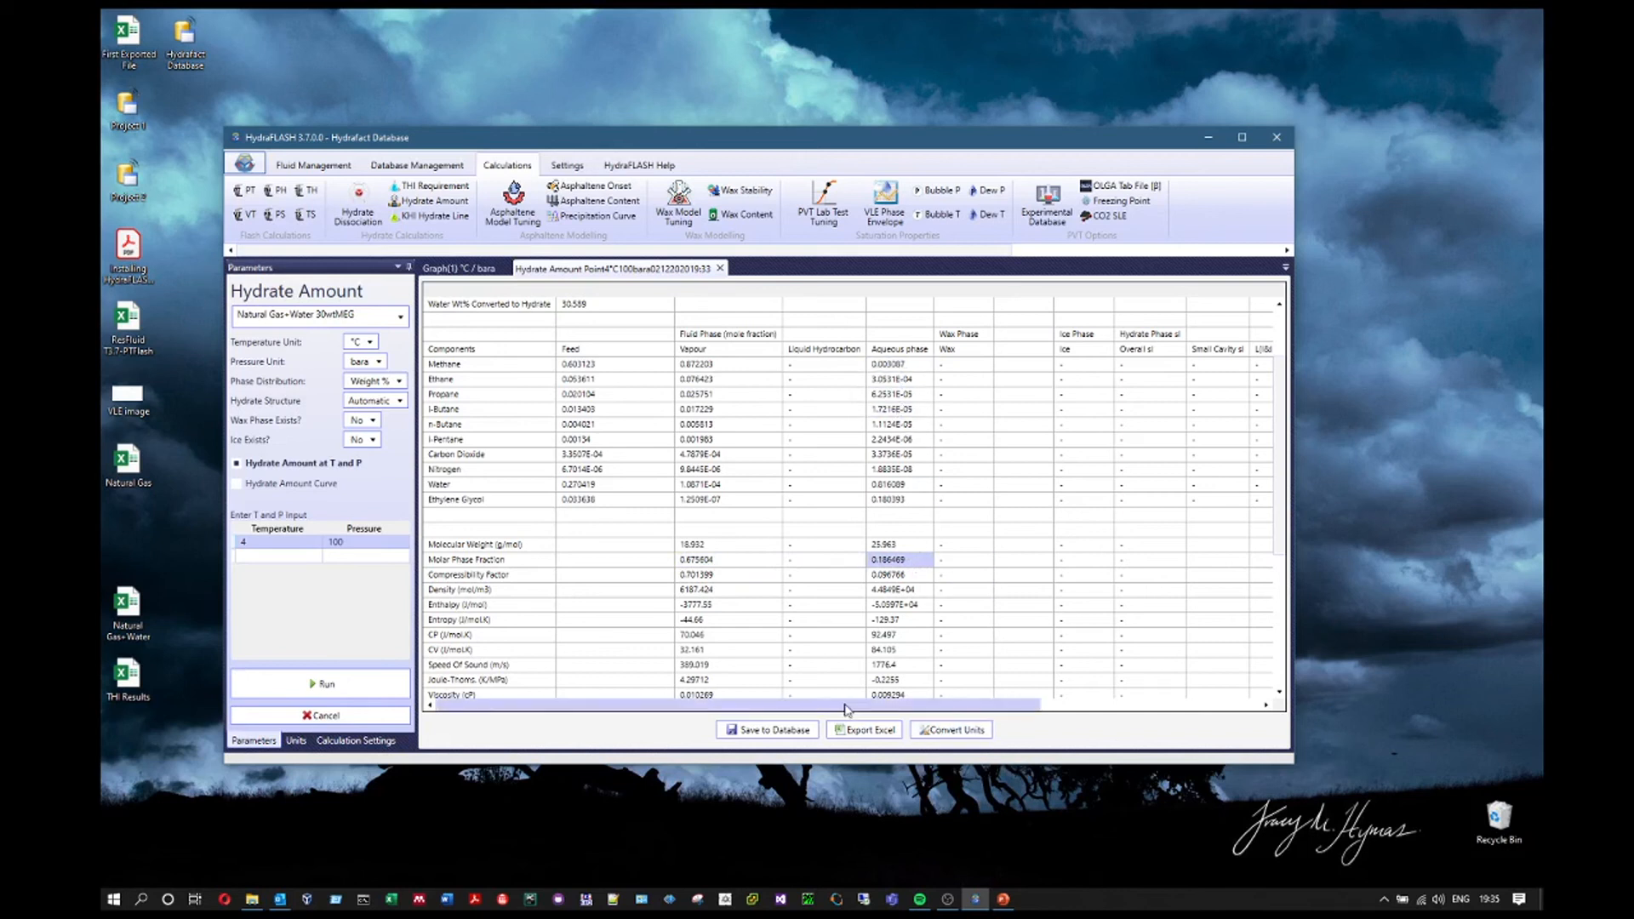
{"action": "left_click_drag", "start_coordinate": [853, 711], "coordinate": [1059, 713]}
{"action": "left_click", "coordinate": [1074, 605]}
{"action": "left_click", "coordinate": [1081, 563]}
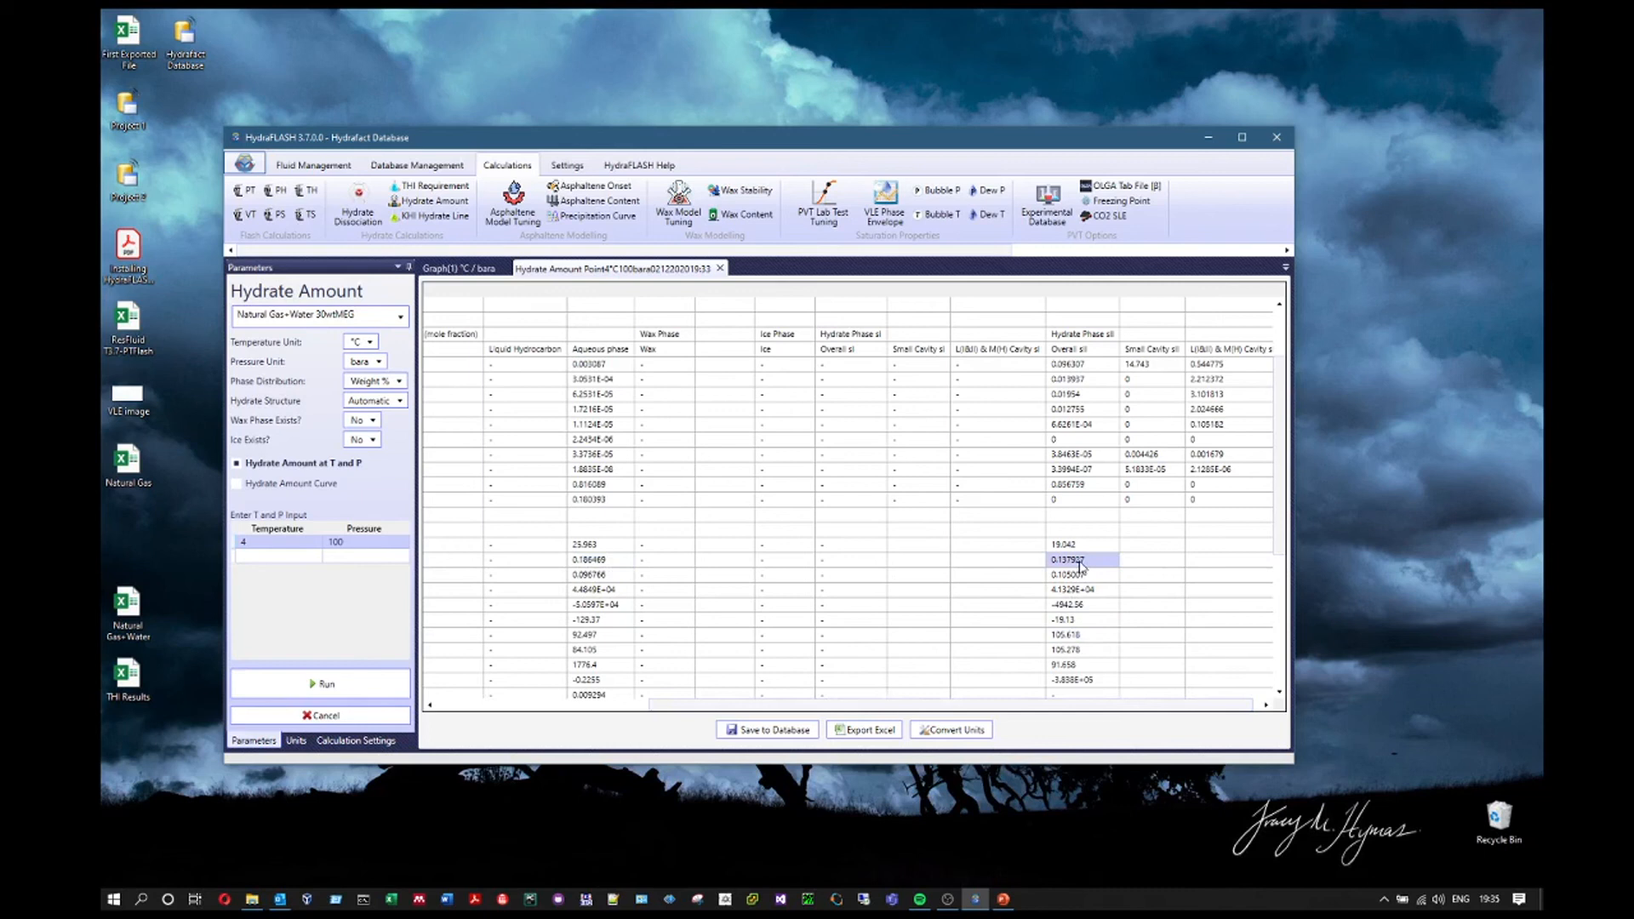
Review the phase properties and the calculation preferences used in the 100 bara result, then close it
{"action": "scroll", "coordinate": [1082, 655], "scroll_direction": "down", "scroll_amount": 1}
{"action": "left_click_drag", "start_coordinate": [1028, 706], "coordinate": [686, 706]}
{"action": "left_click_drag", "start_coordinate": [489, 532], "coordinate": [1081, 654]}
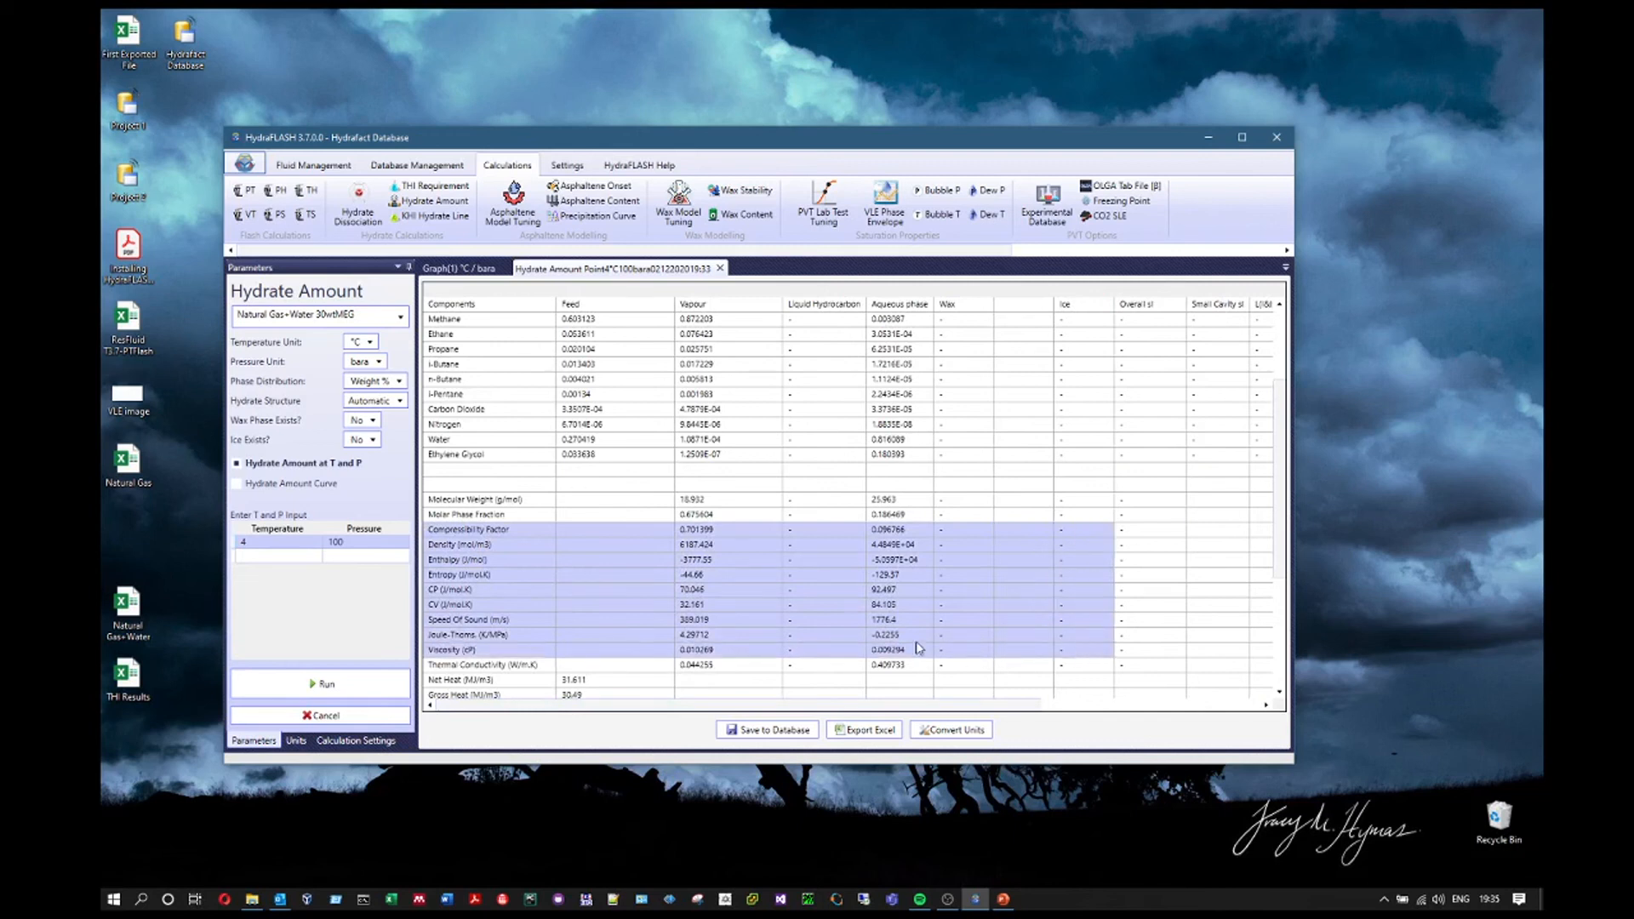
{"action": "scroll", "coordinate": [918, 648], "scroll_direction": "down", "scroll_amount": 5}
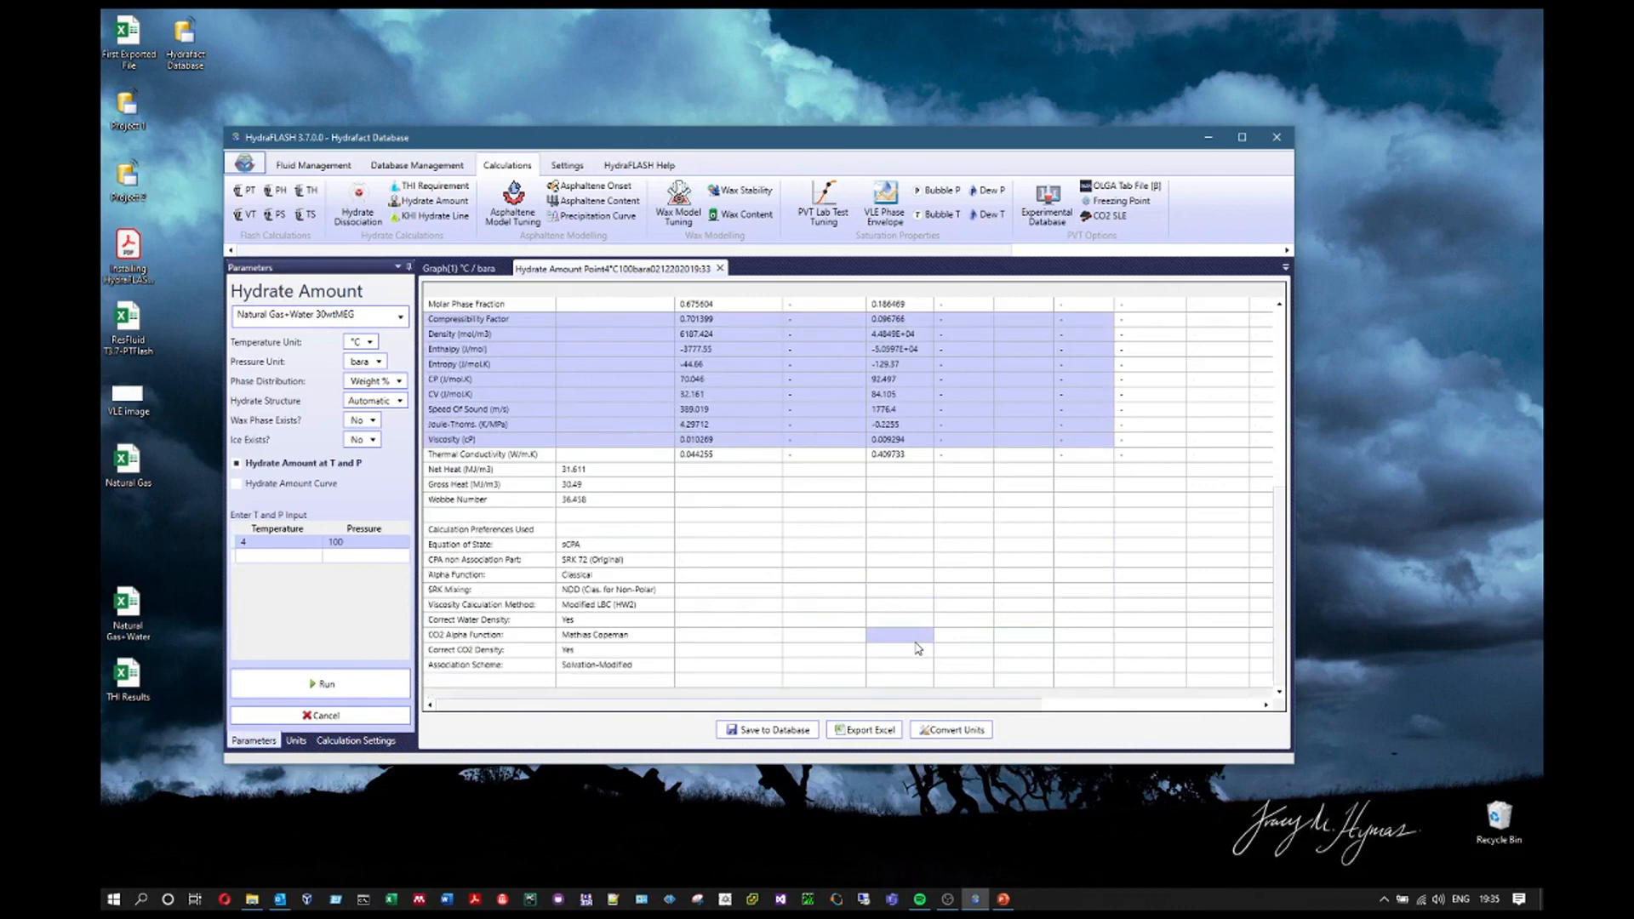
{"action": "left_click_drag", "start_coordinate": [468, 533], "coordinate": [824, 672]}
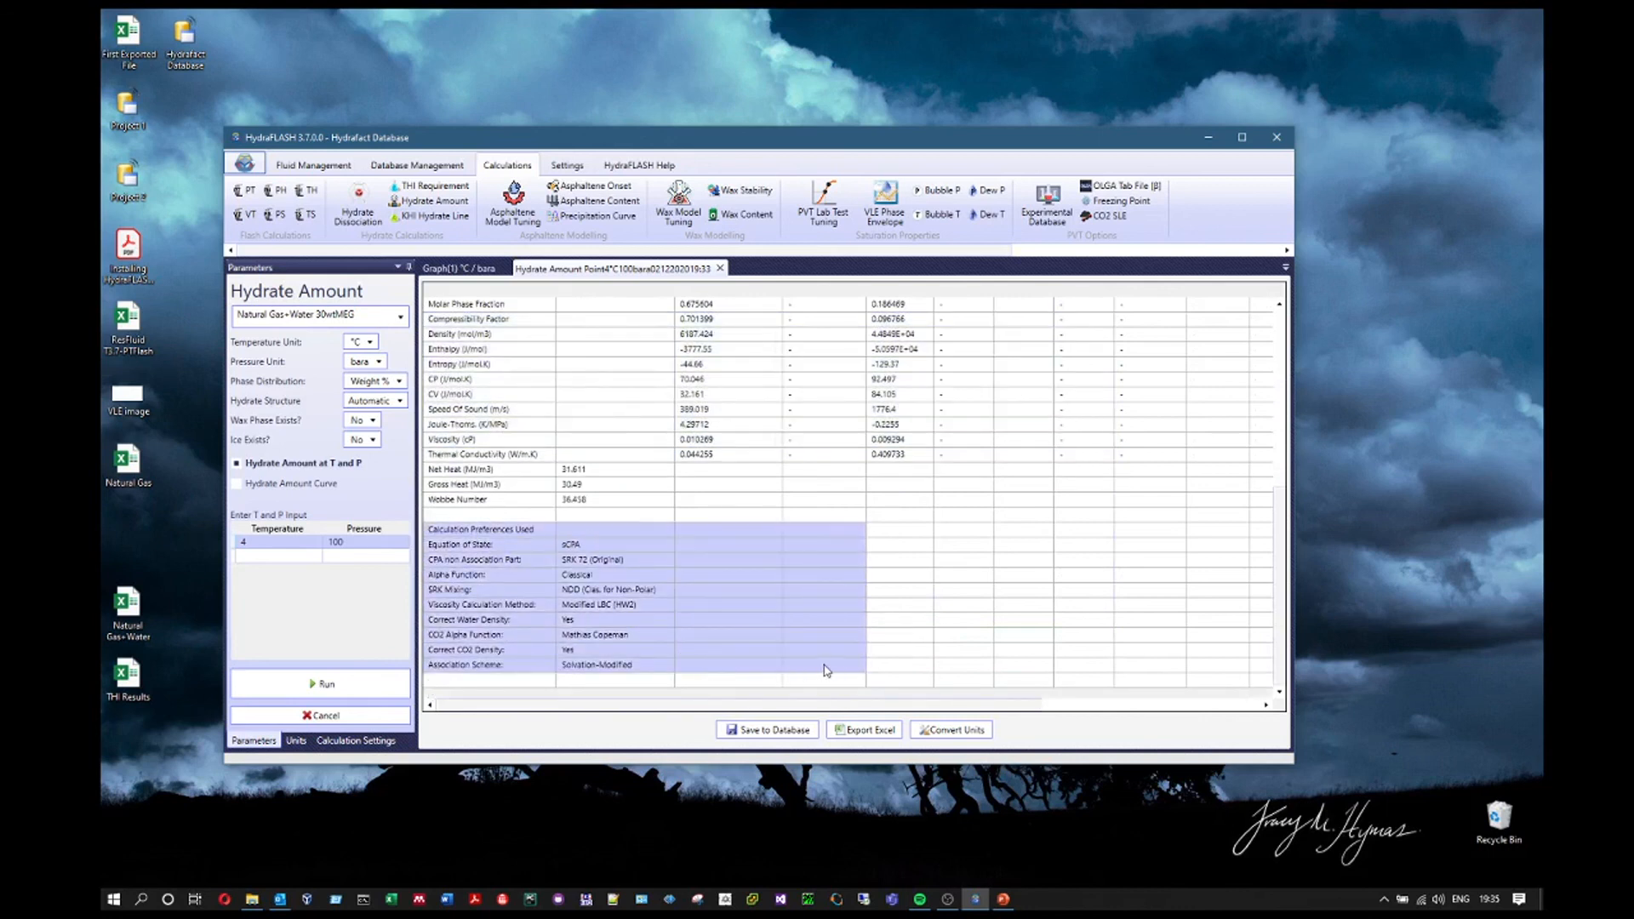
{"action": "scroll", "coordinate": [792, 646], "scroll_direction": "up", "scroll_amount": 8}
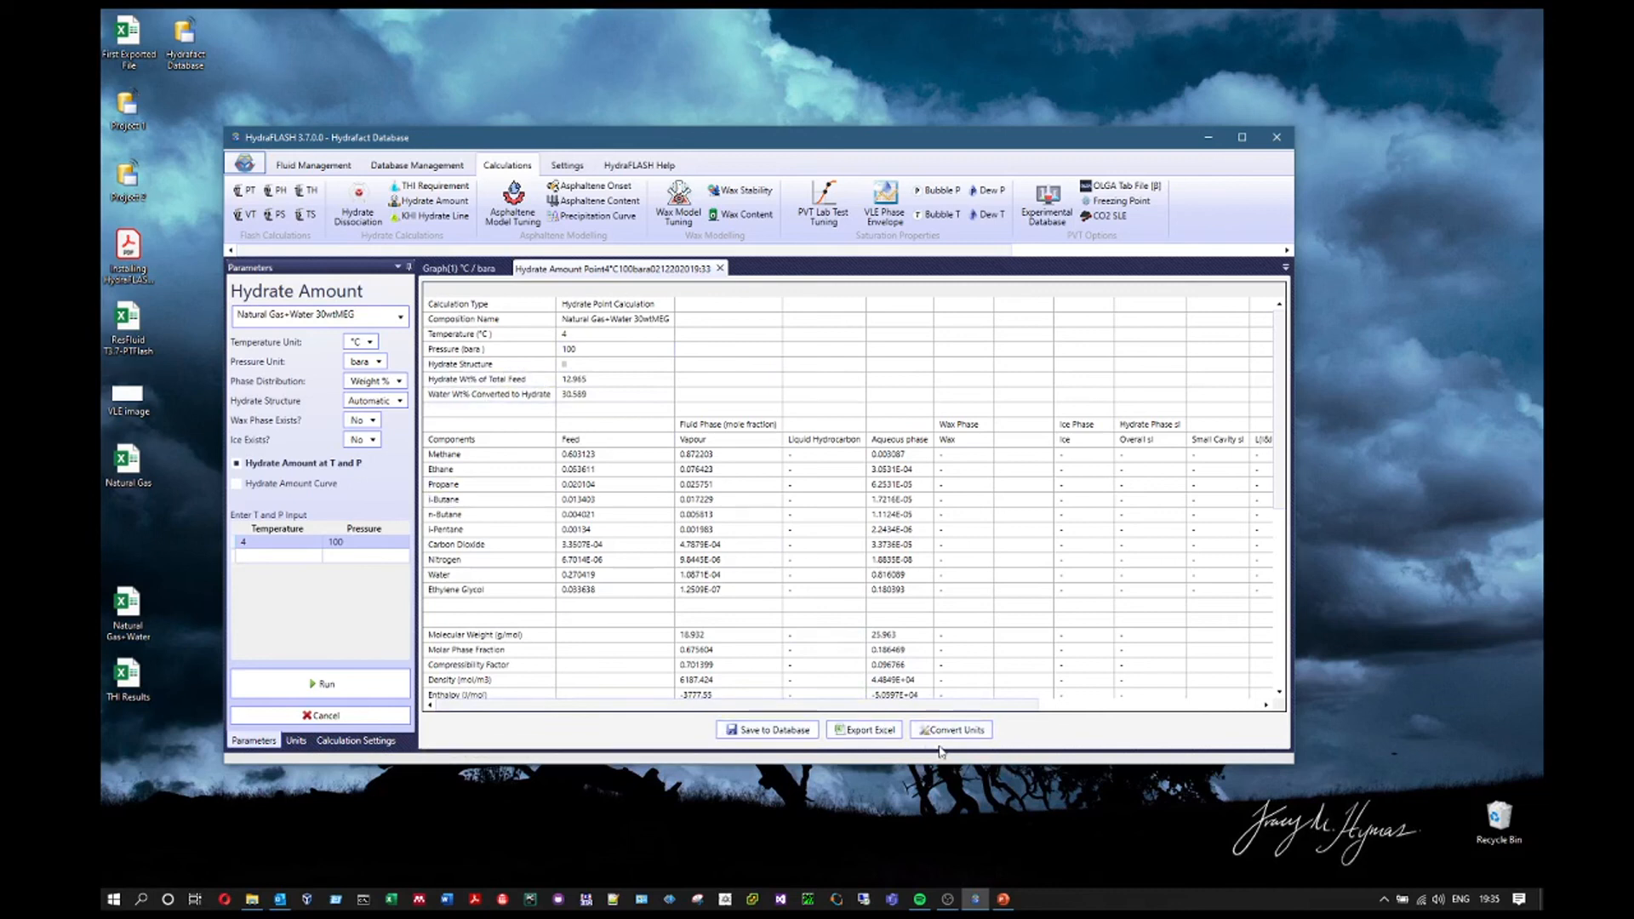
{"action": "left_click", "coordinate": [720, 269]}
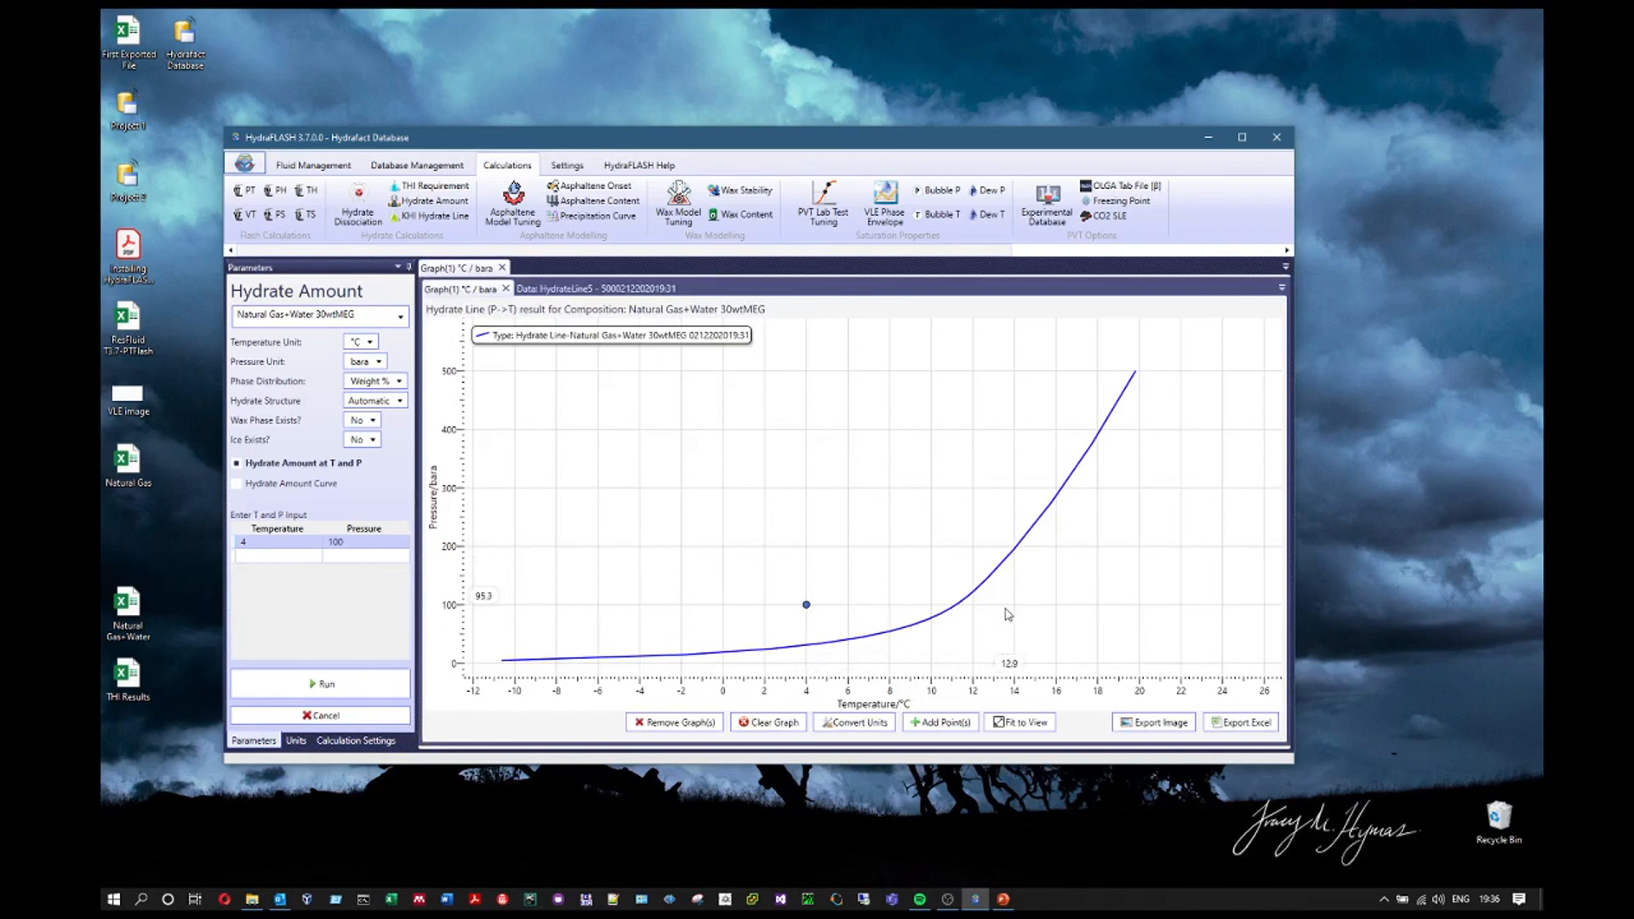
Add a second operating point at 4 °C and 20 bara to the hydrate line graph
{"action": "left_click", "coordinate": [941, 721]}
{"action": "left_click", "coordinate": [788, 425]}
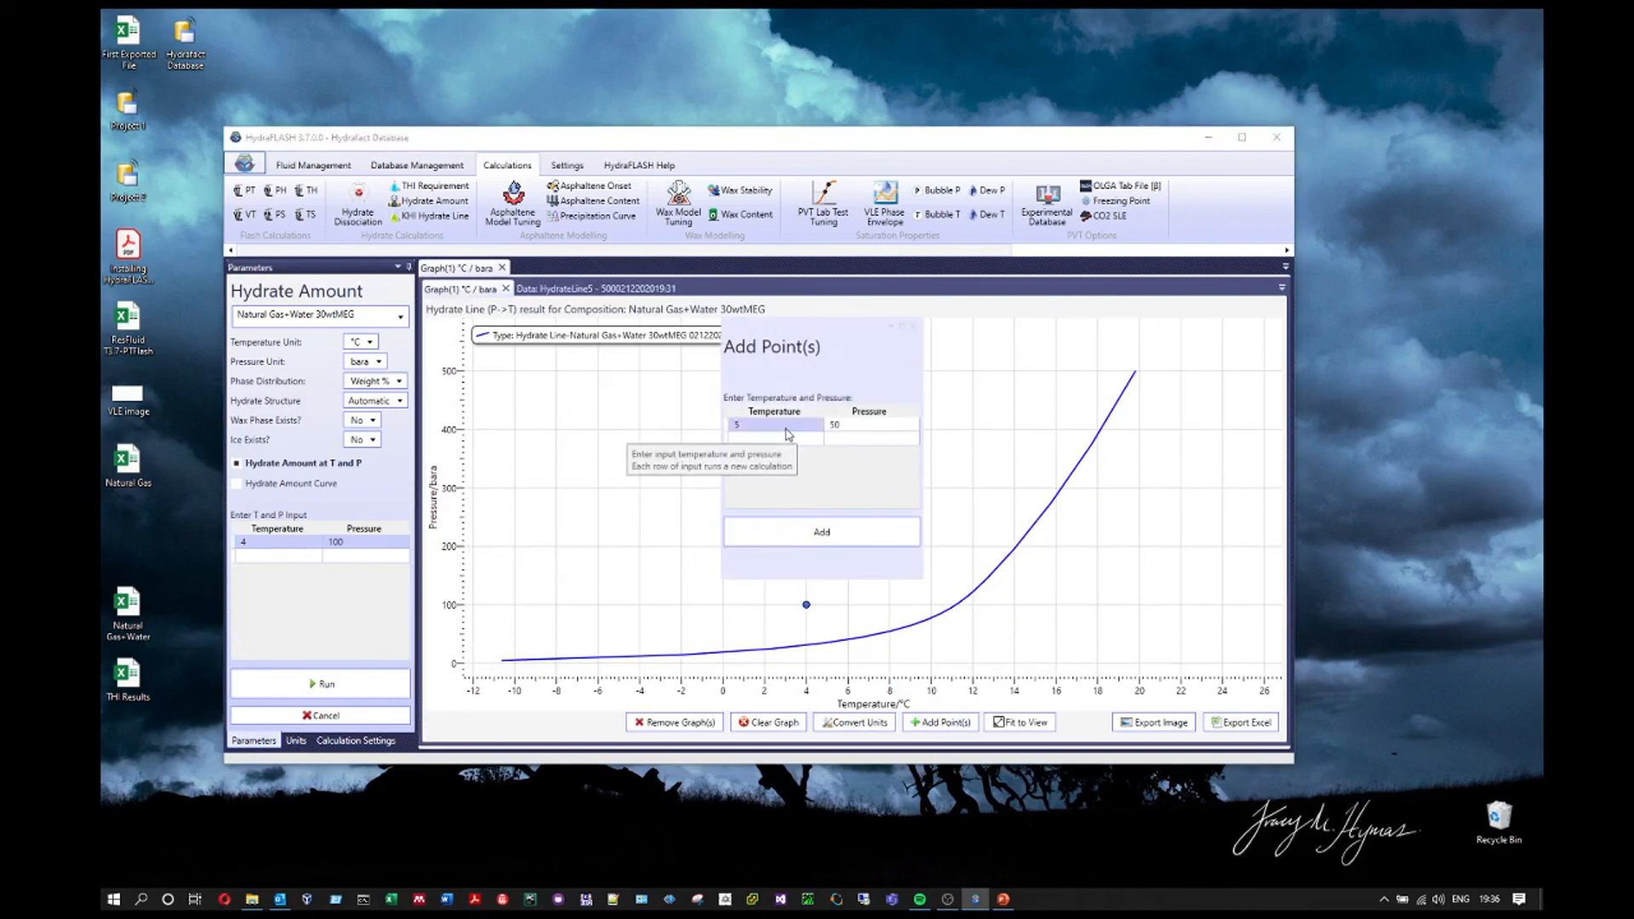
{"action": "left_click", "coordinate": [787, 429]}
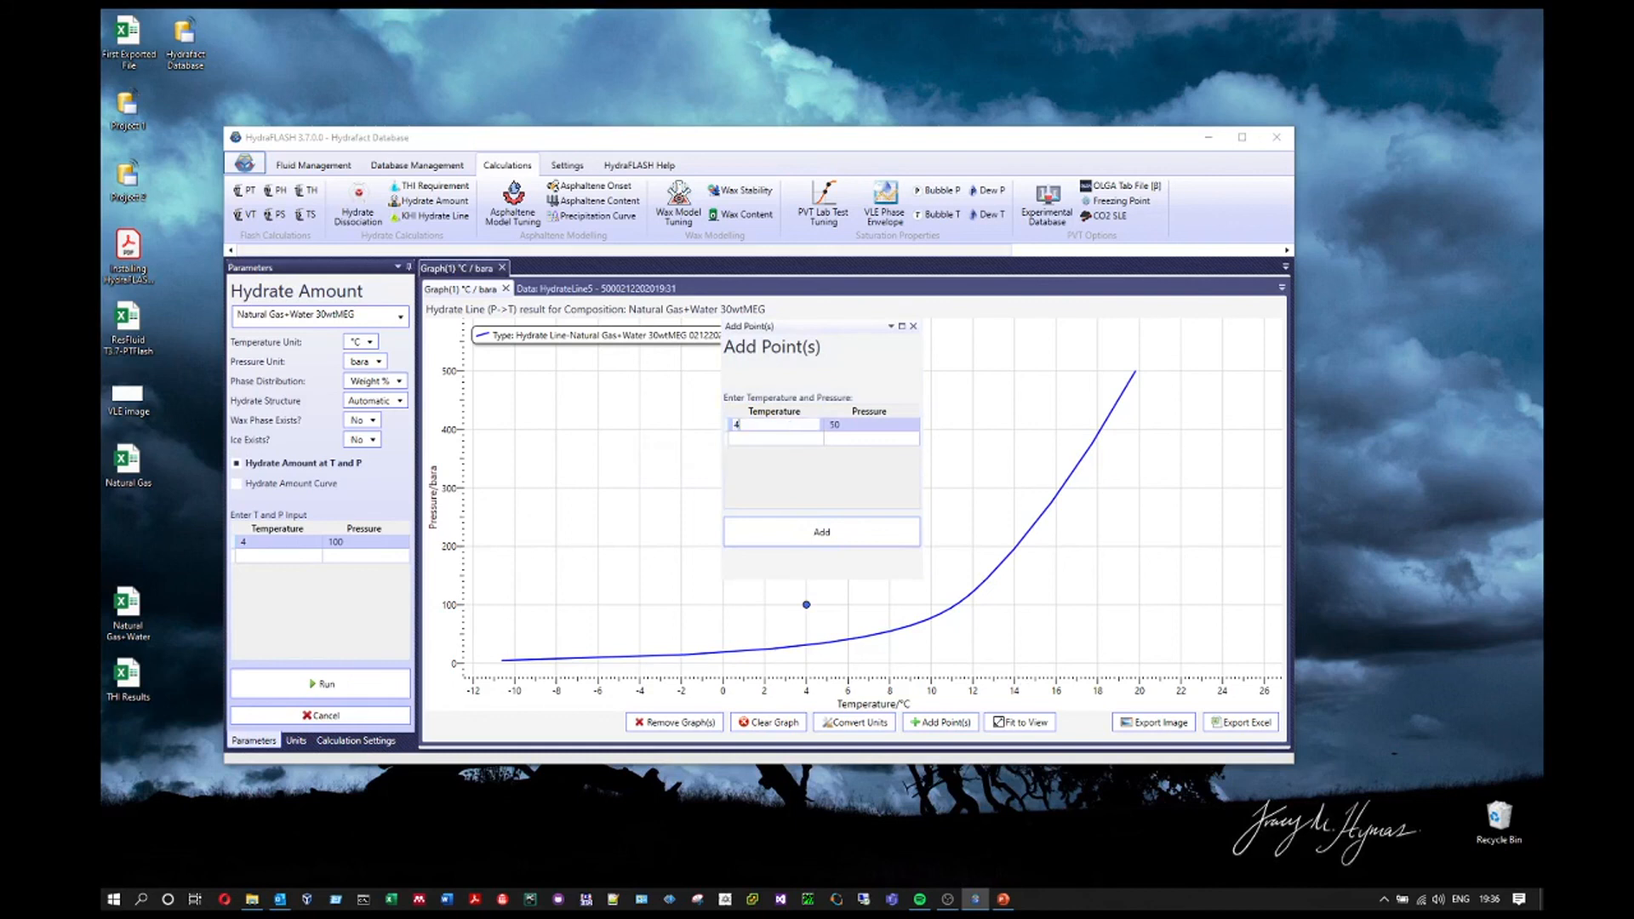
{"action": "left_click", "coordinate": [851, 431]}
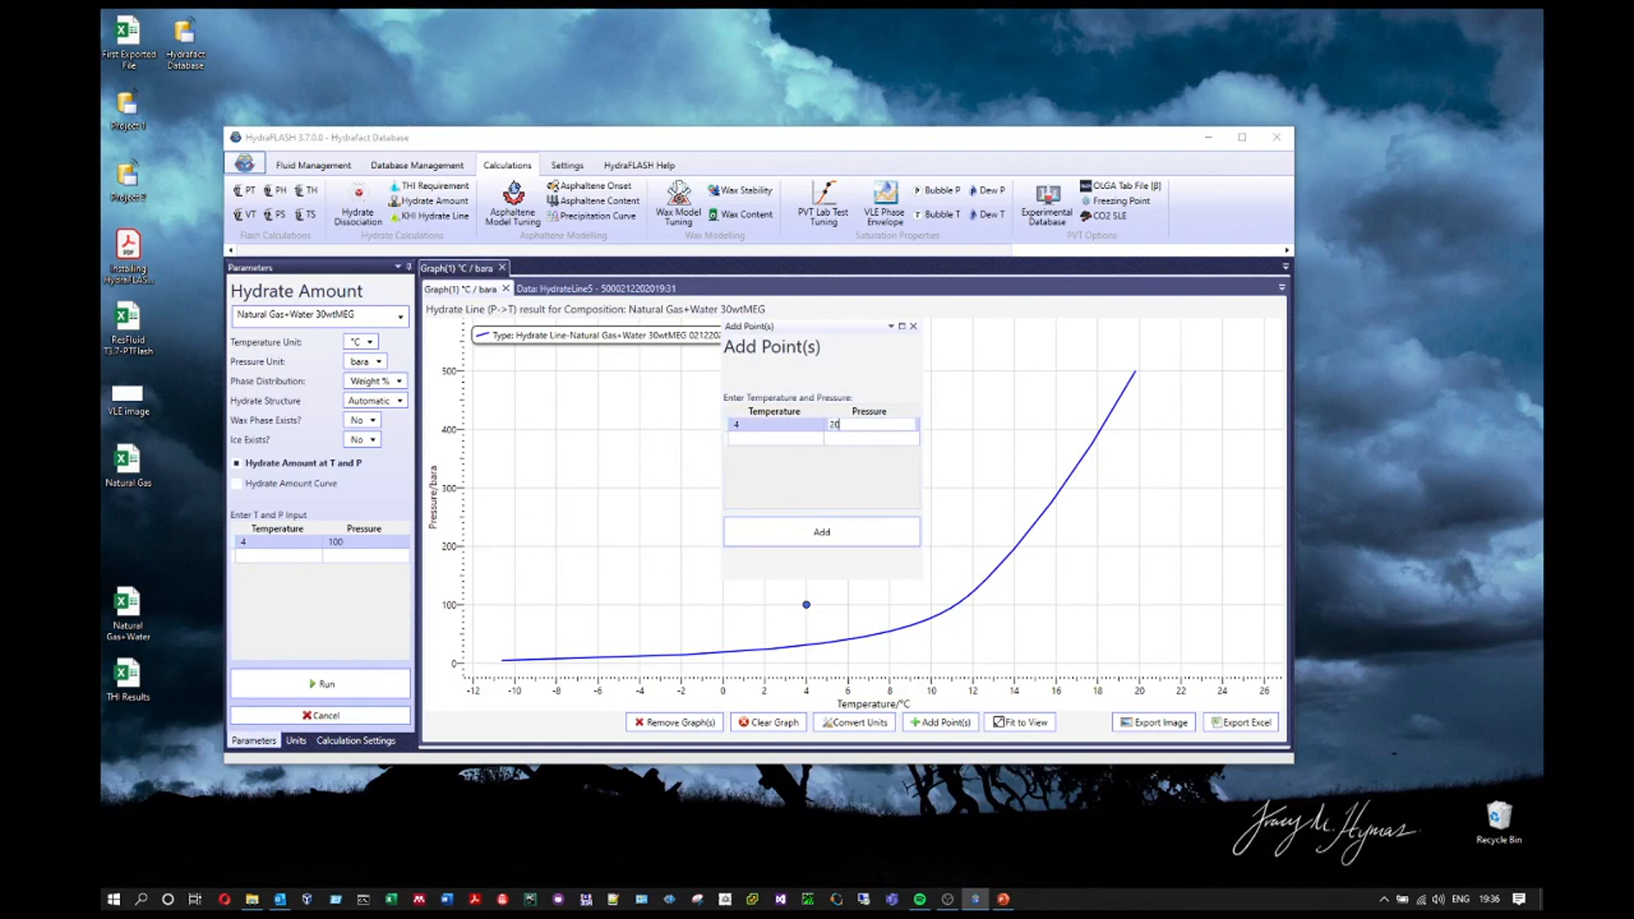
{"action": "left_click", "coordinate": [841, 545]}
{"action": "left_click", "coordinate": [806, 657]}
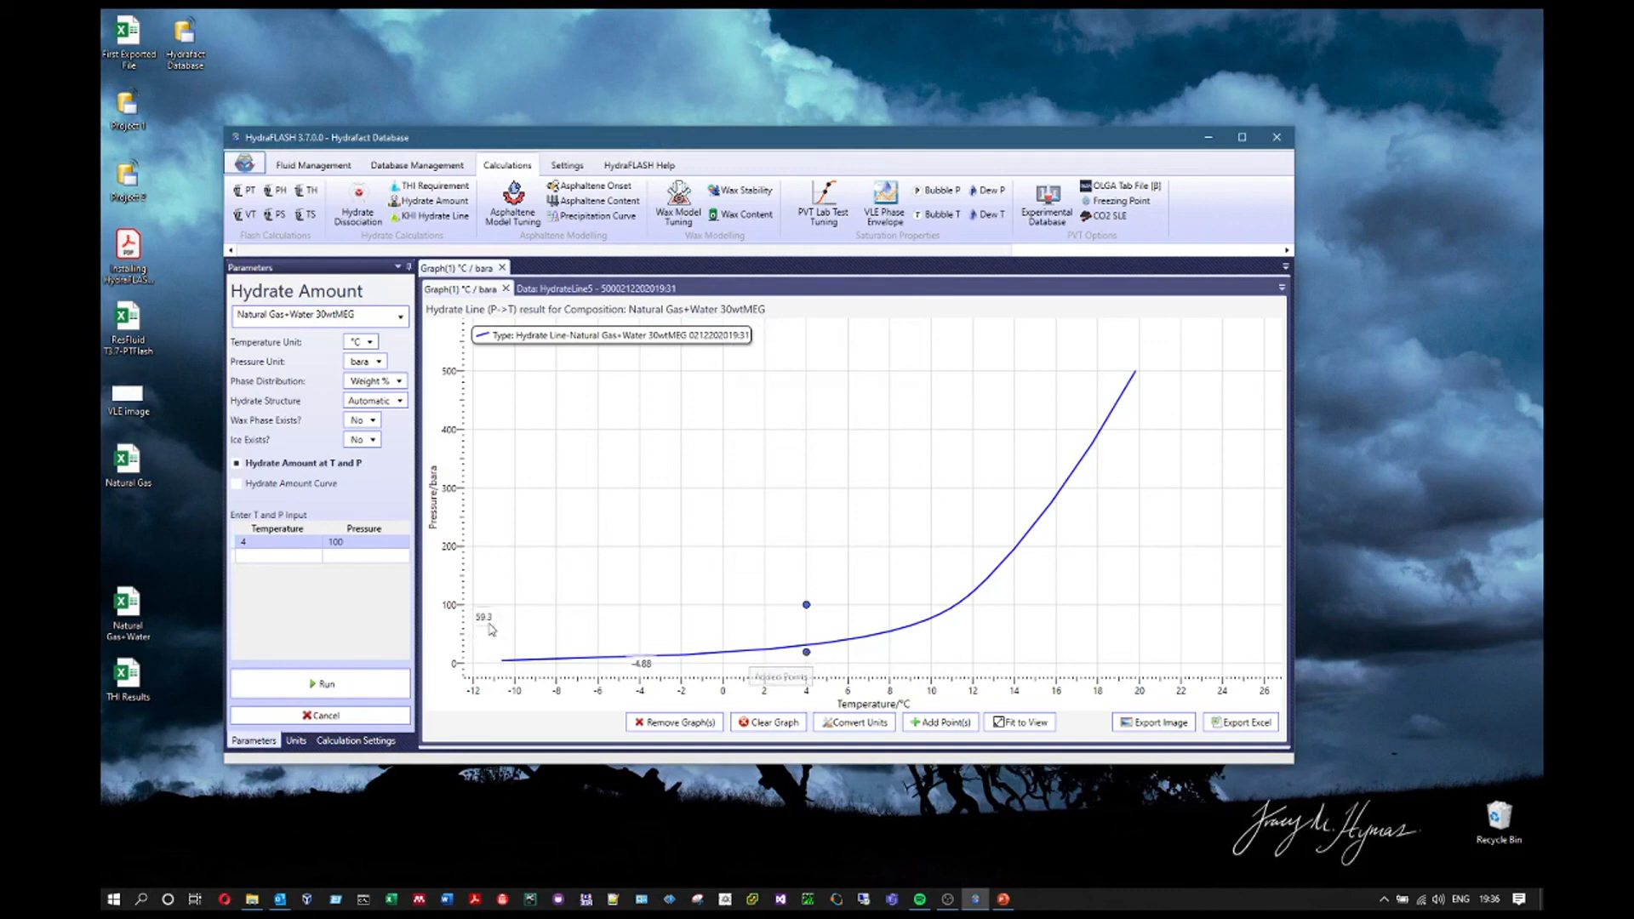
Calculate the hydrate amount at 4 °C with the pressure set to 20 bara
{"action": "left_click", "coordinate": [350, 542]}
{"action": "type", "text": "20"}
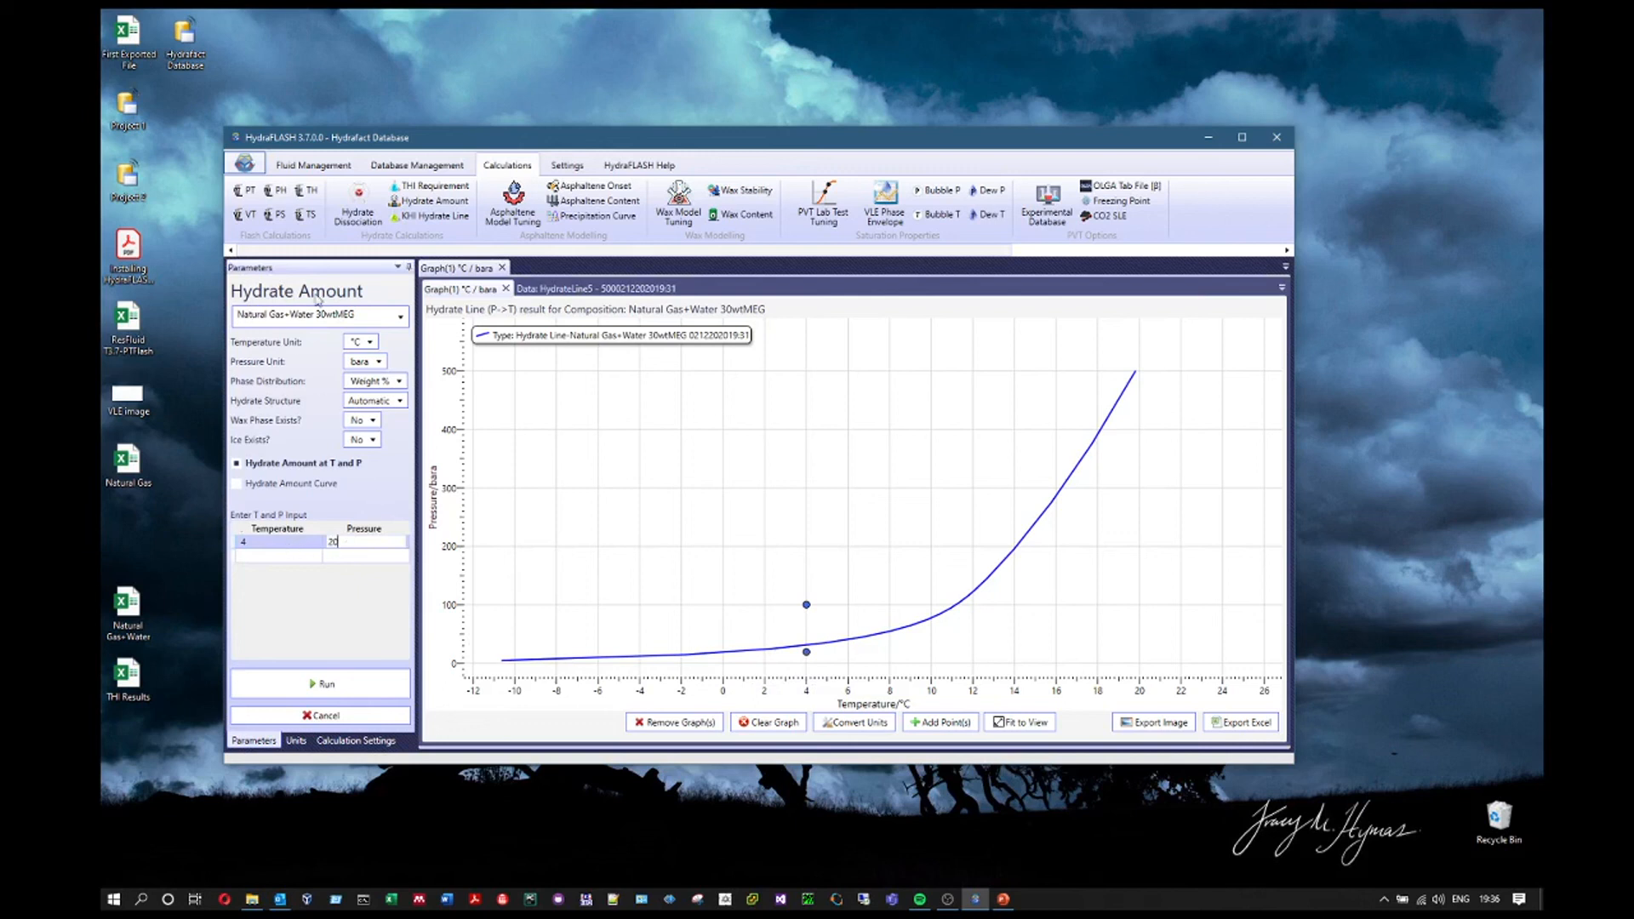
{"action": "left_click", "coordinate": [324, 684]}
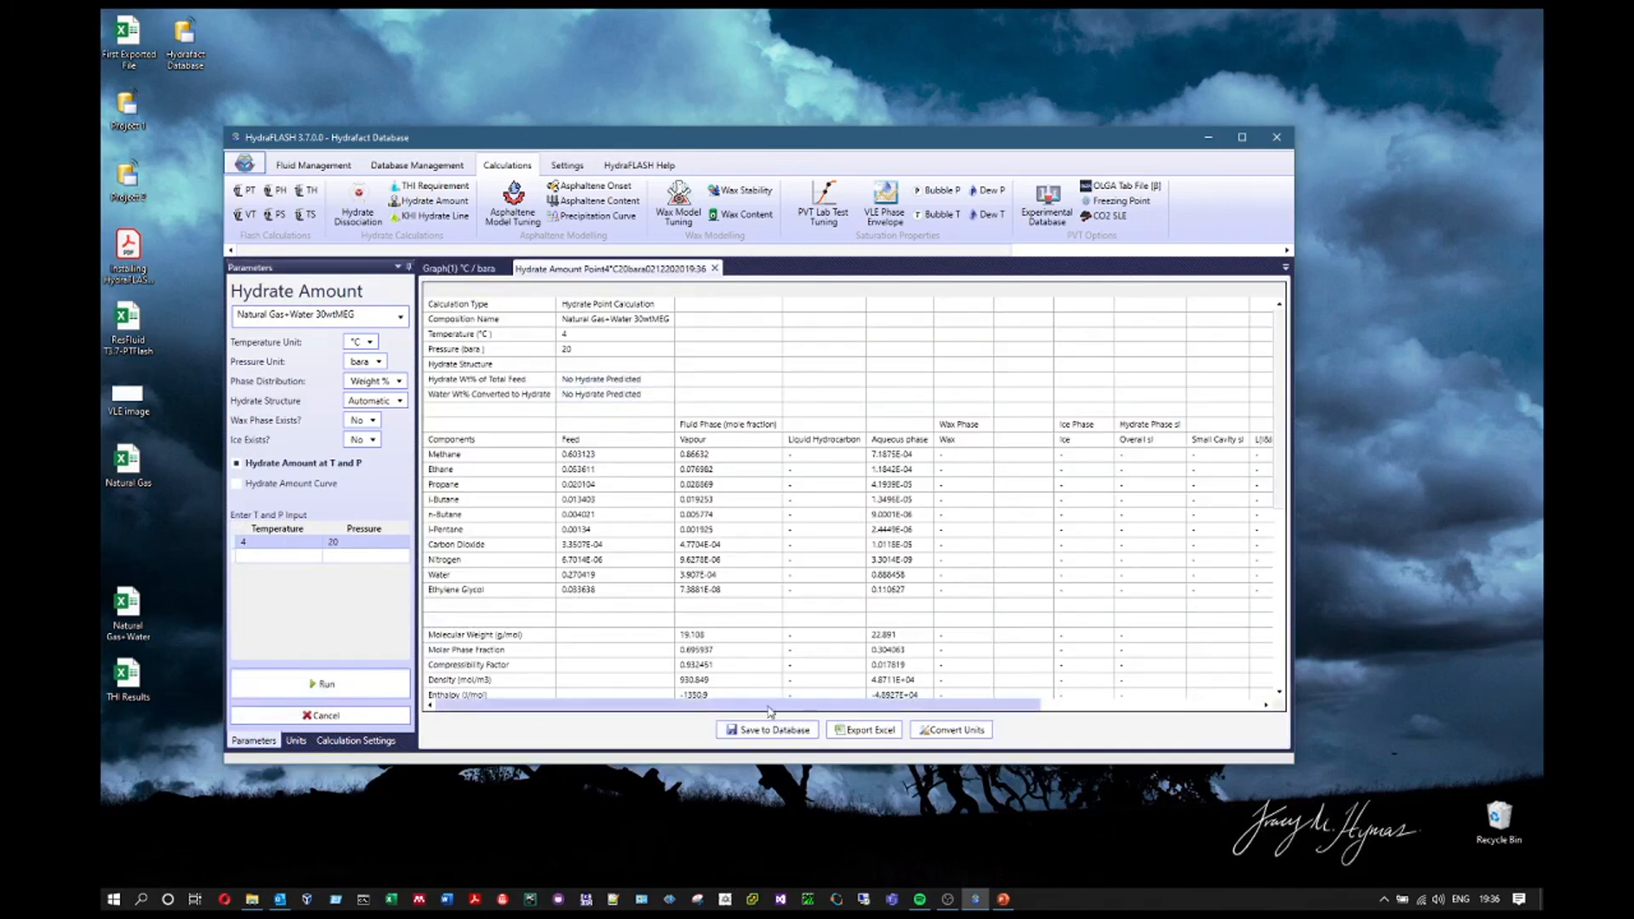
Check the hydrate phase columns and summary of the 20 bara result, then close it
{"action": "left_click_drag", "start_coordinate": [817, 707], "coordinate": [1042, 708]}
{"action": "left_click_drag", "start_coordinate": [1071, 453], "coordinate": [699, 713]}
{"action": "scroll", "coordinate": [724, 658], "scroll_direction": "up", "scroll_amount": 2}
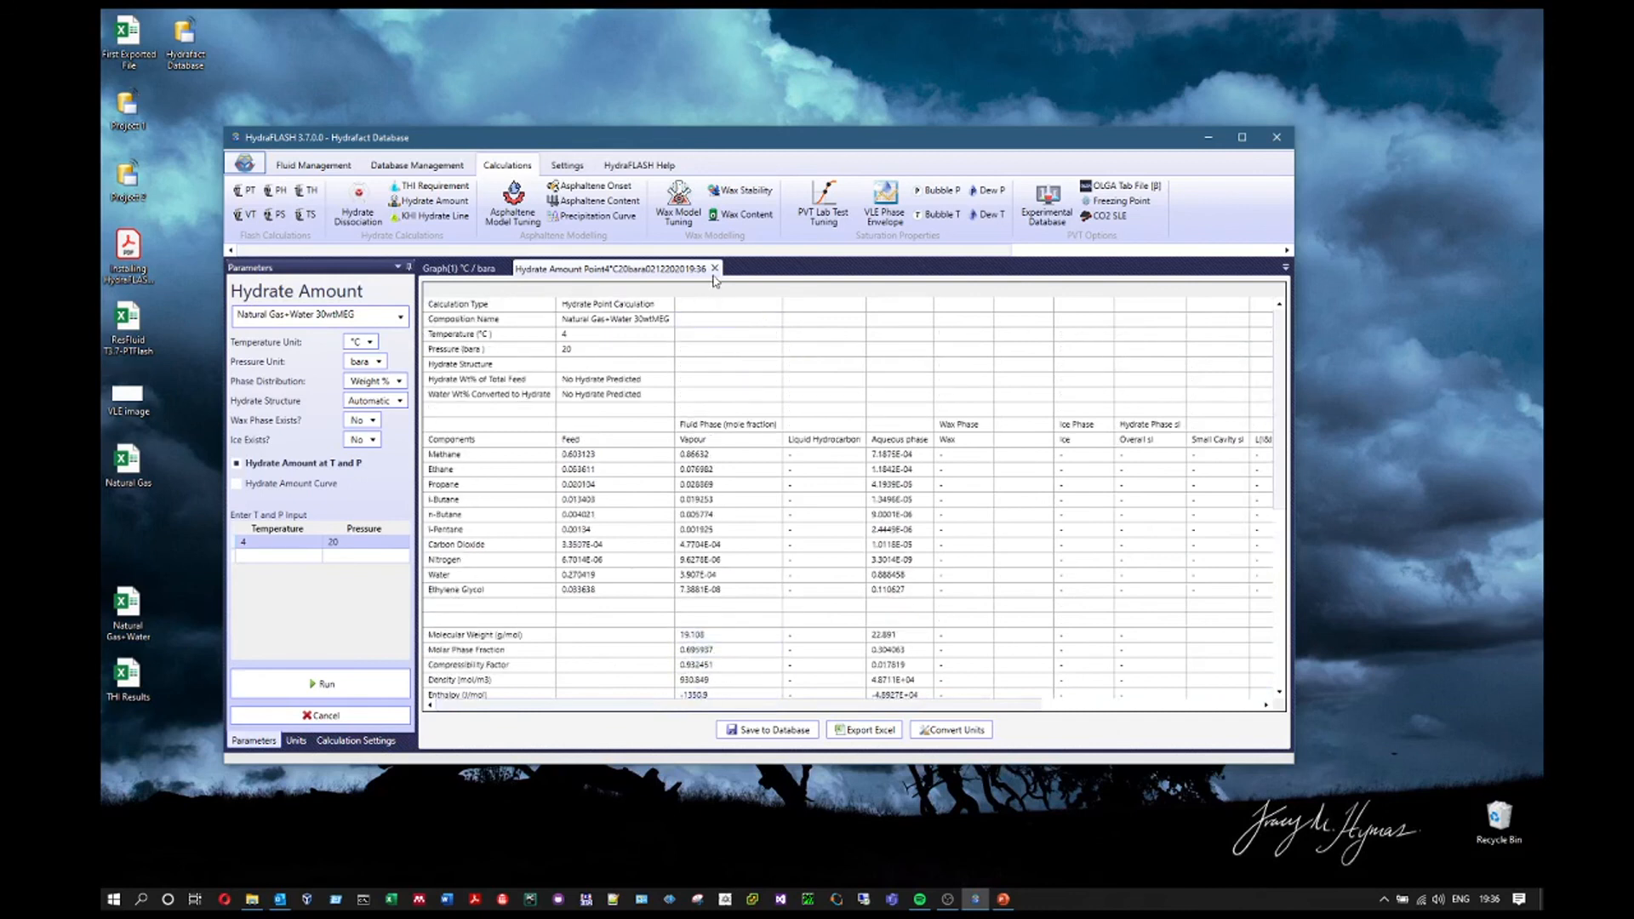
{"action": "left_click", "coordinate": [714, 268]}
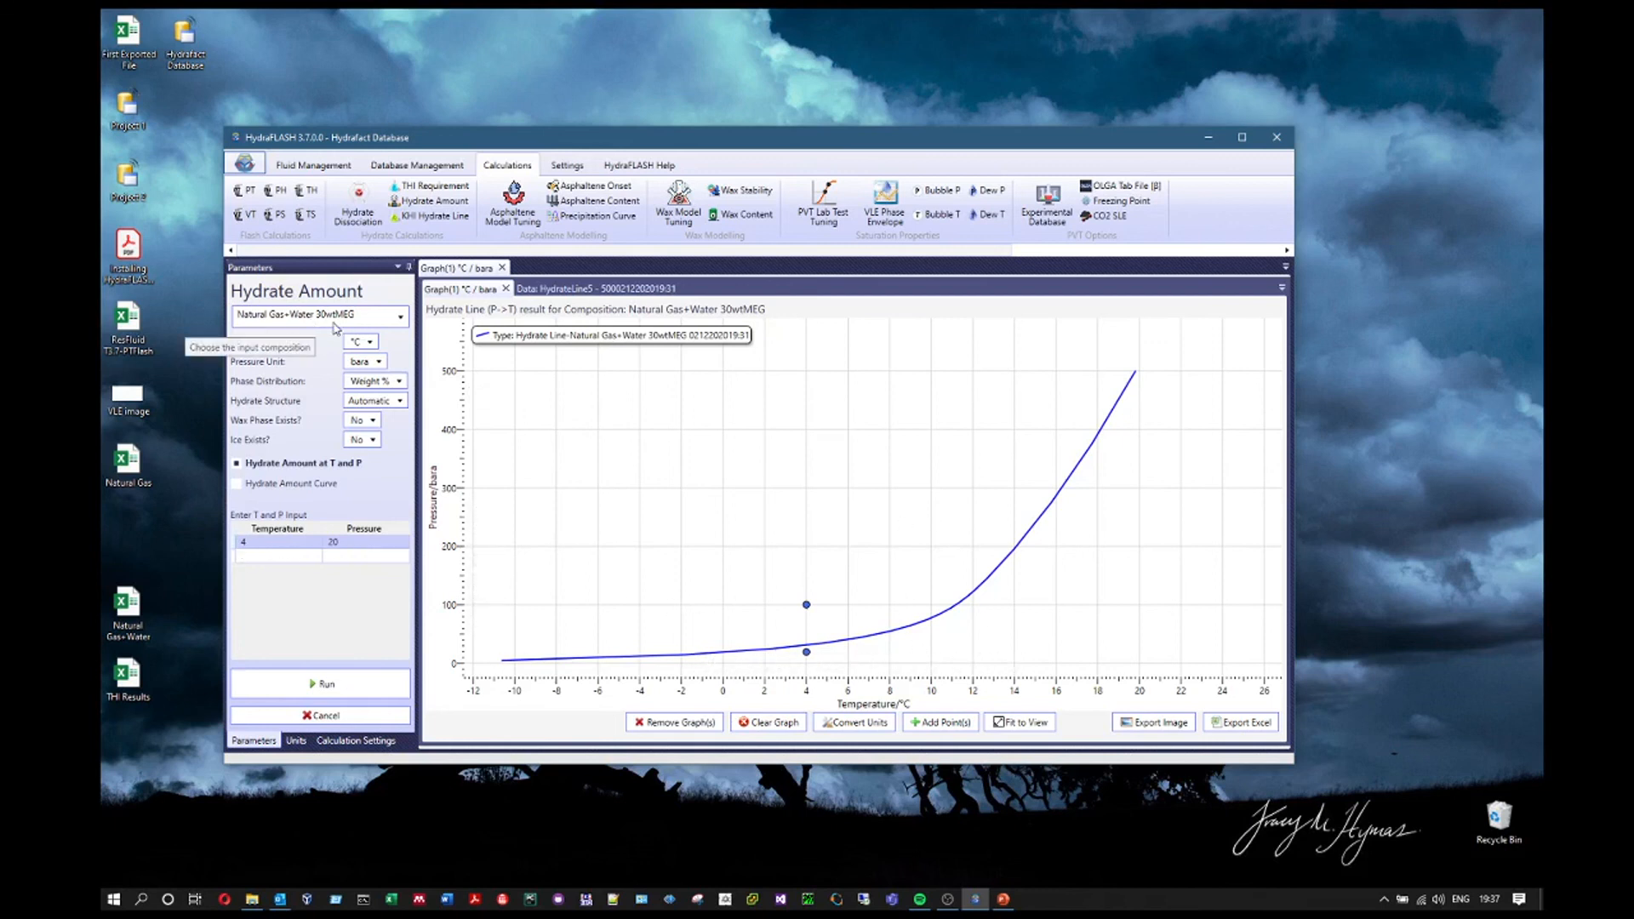
Switch the calculation to a hydrate amount curve at a fixed pressure of 100 bar
{"action": "left_click", "coordinate": [336, 328]}
{"action": "left_click", "coordinate": [337, 327]}
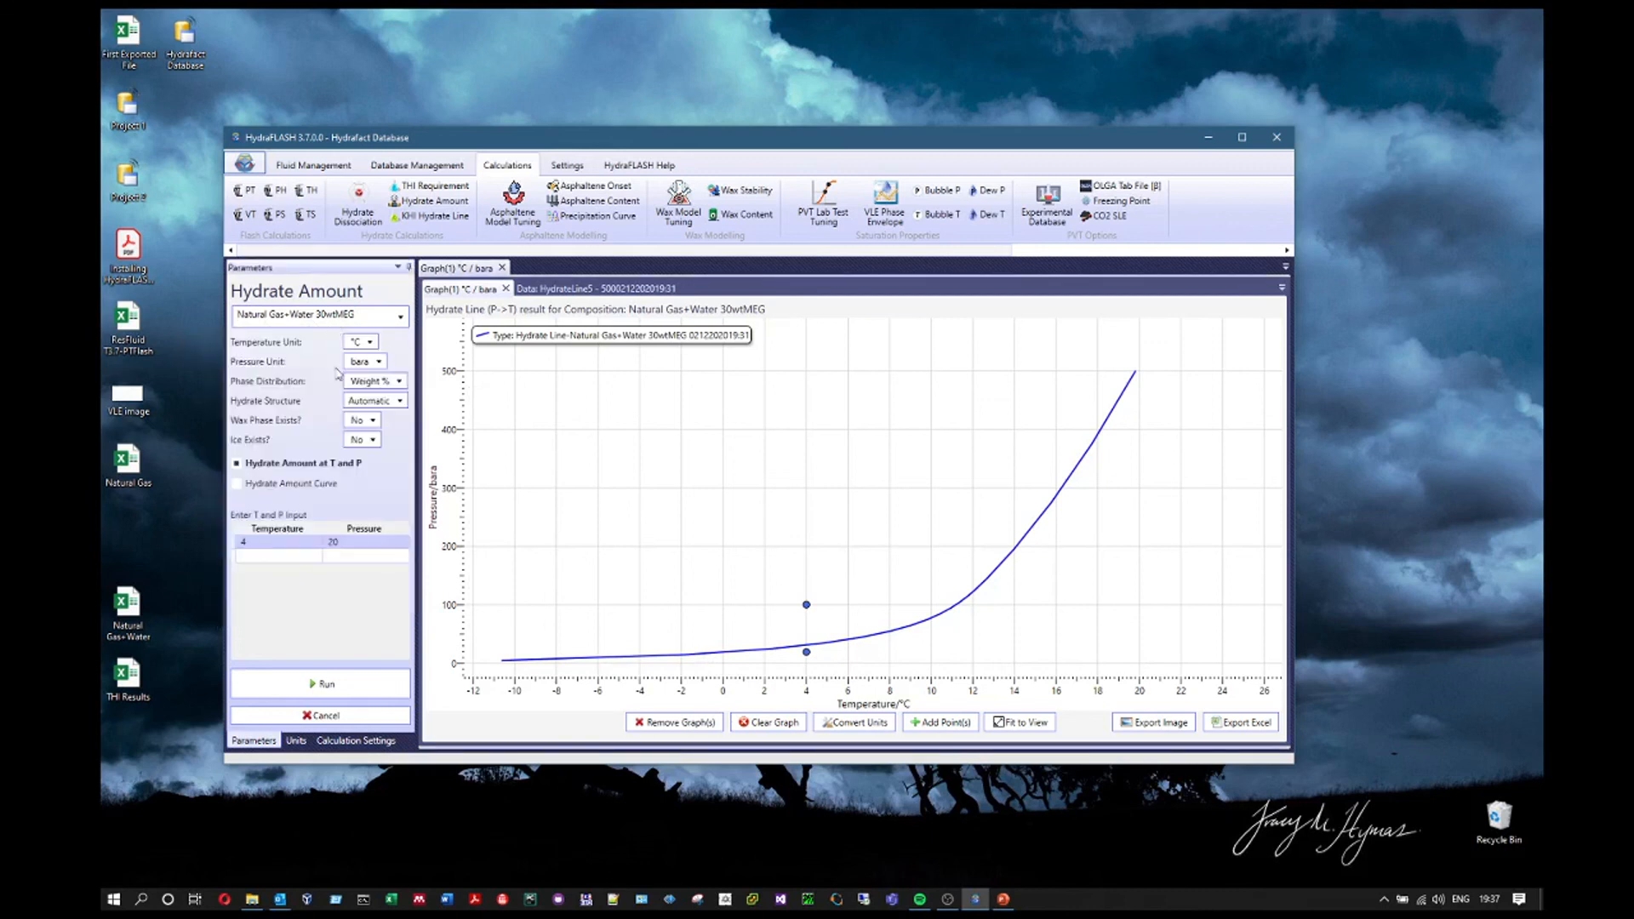
{"action": "left_click", "coordinate": [284, 486]}
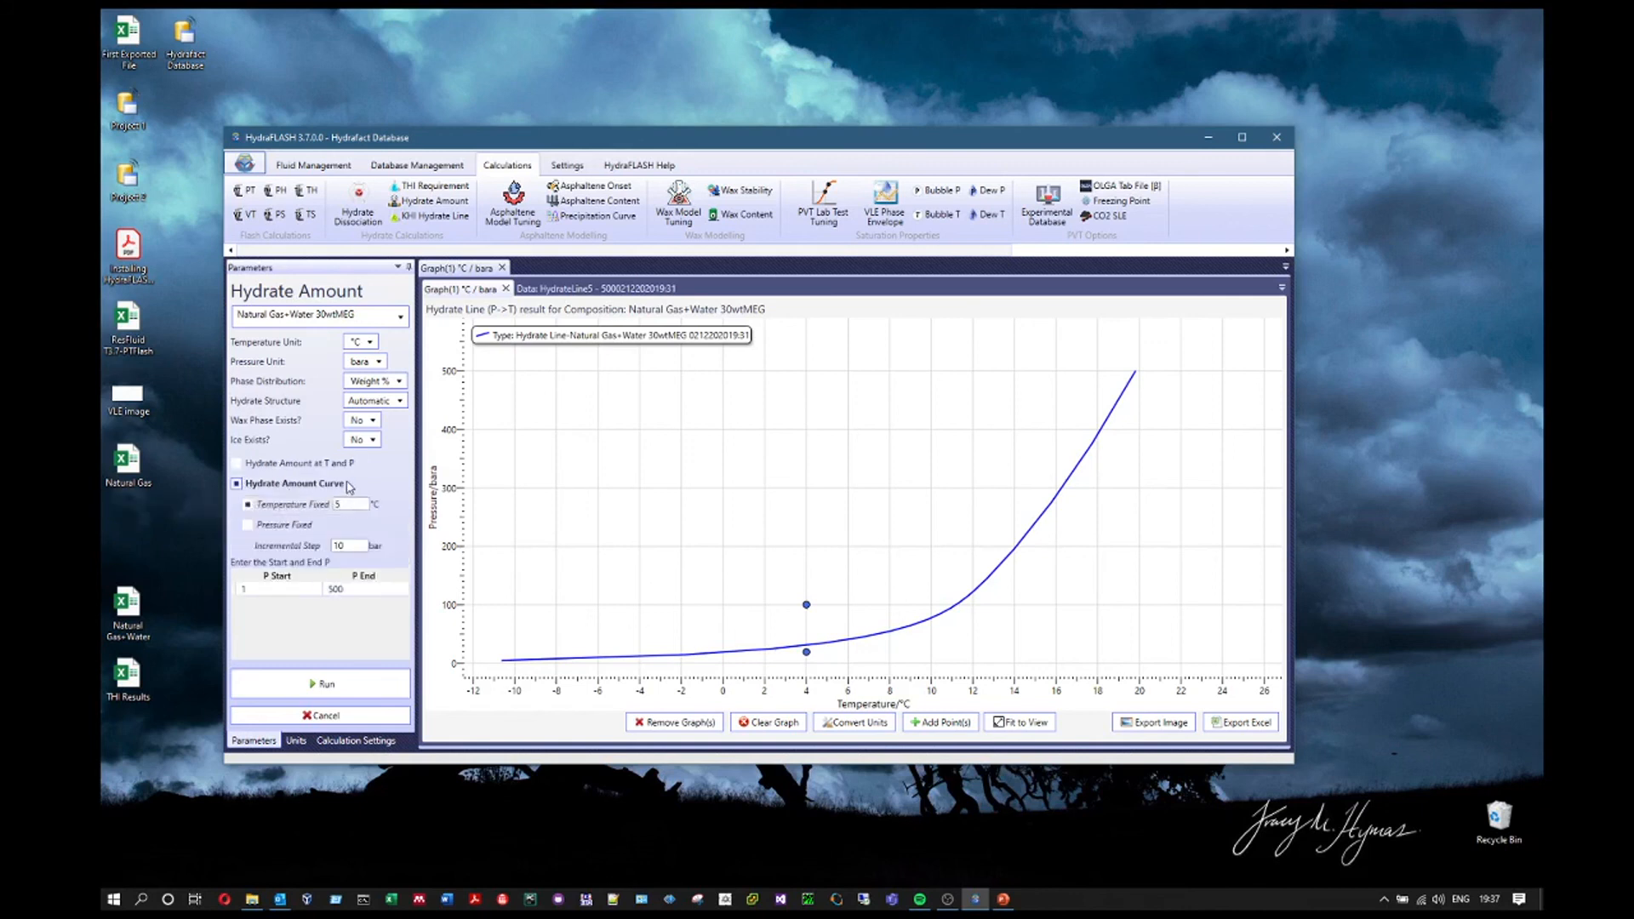
{"action": "left_click", "coordinate": [247, 524]}
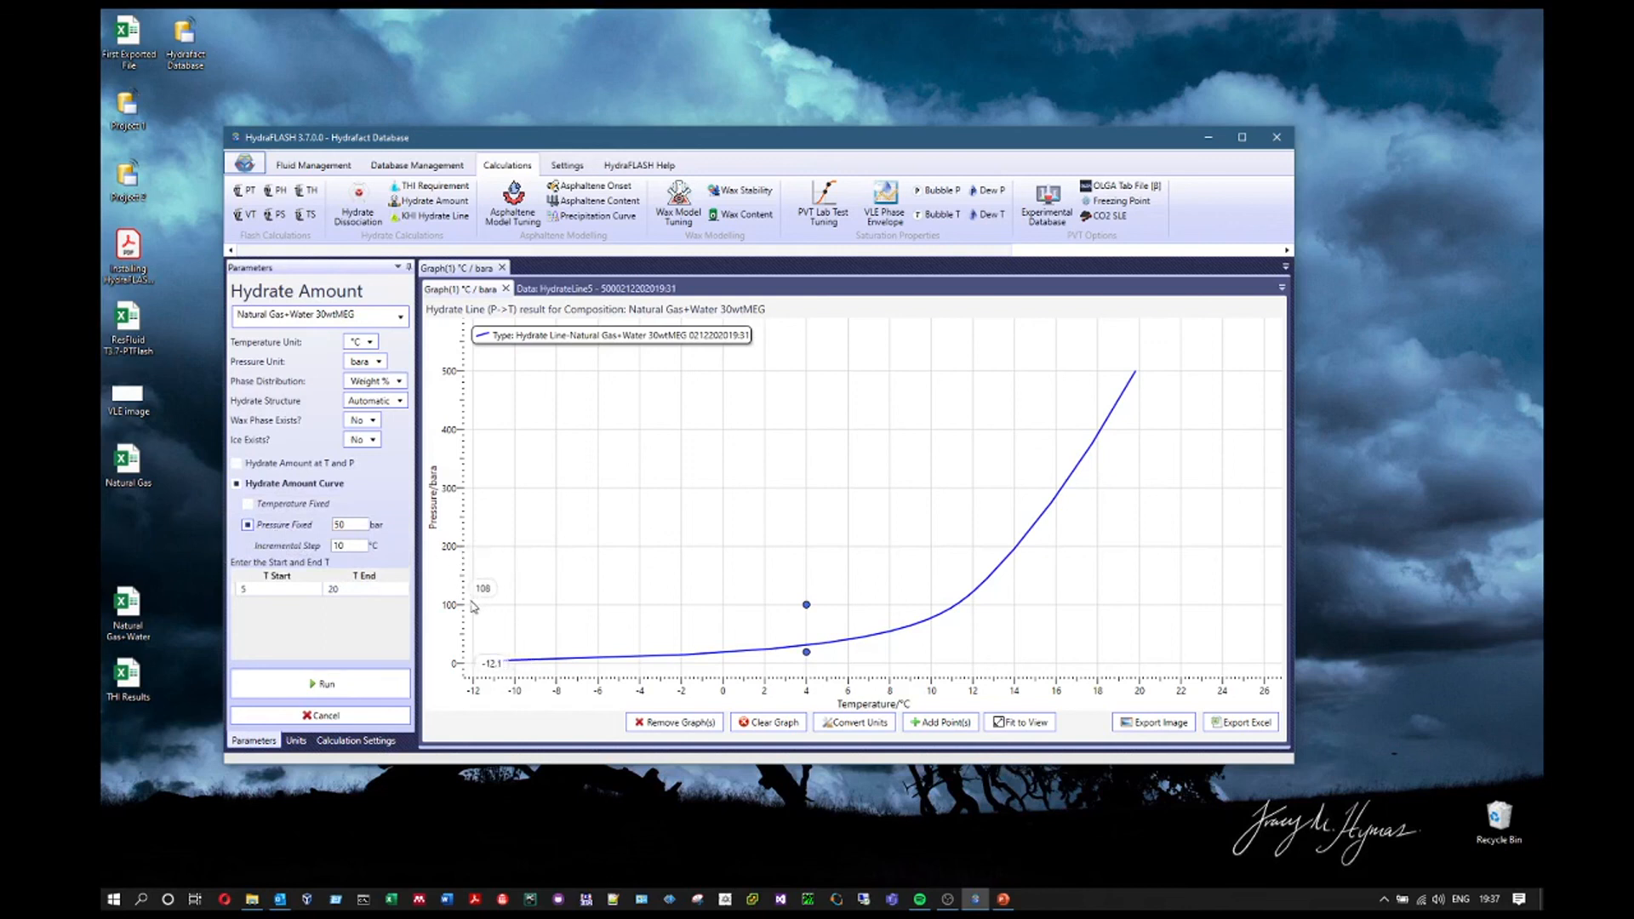
{"action": "double_click", "coordinate": [353, 524]}
{"action": "type", "text": "100"}
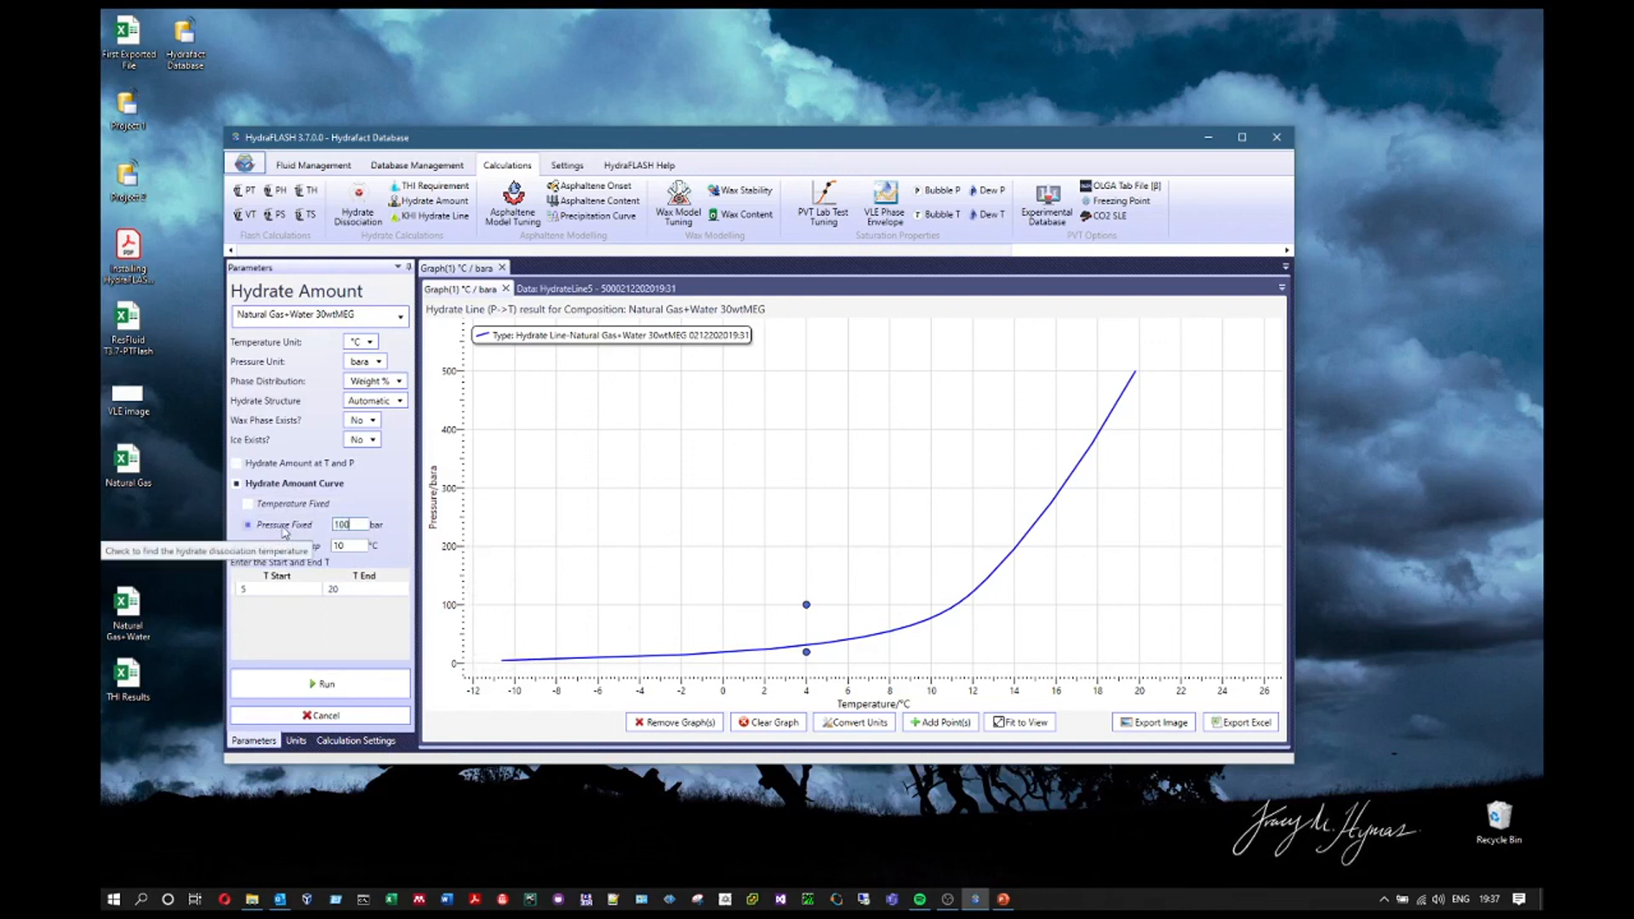
Set the curve's temperature range from -10 to 30 °C with an incremental step of 1 °C and run it
{"action": "left_click", "coordinate": [271, 590]}
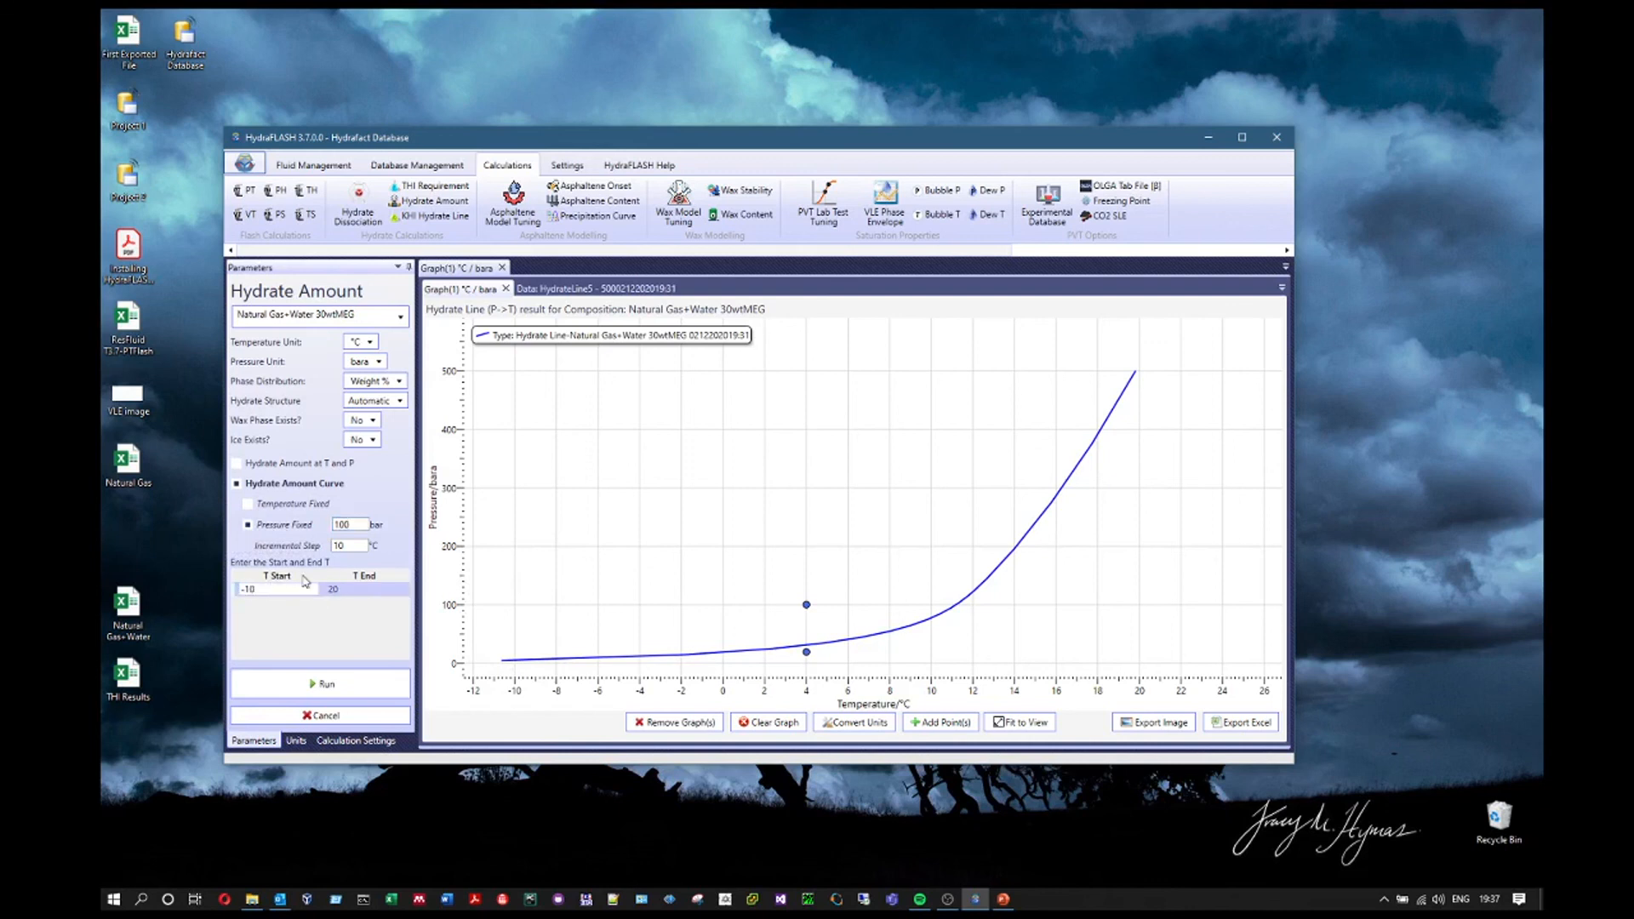
{"action": "left_click", "coordinate": [375, 590]}
{"action": "type", "text": "30"}
{"action": "left_click", "coordinate": [354, 547]}
{"action": "type", "text": "1"}
{"action": "left_click", "coordinate": [372, 686]}
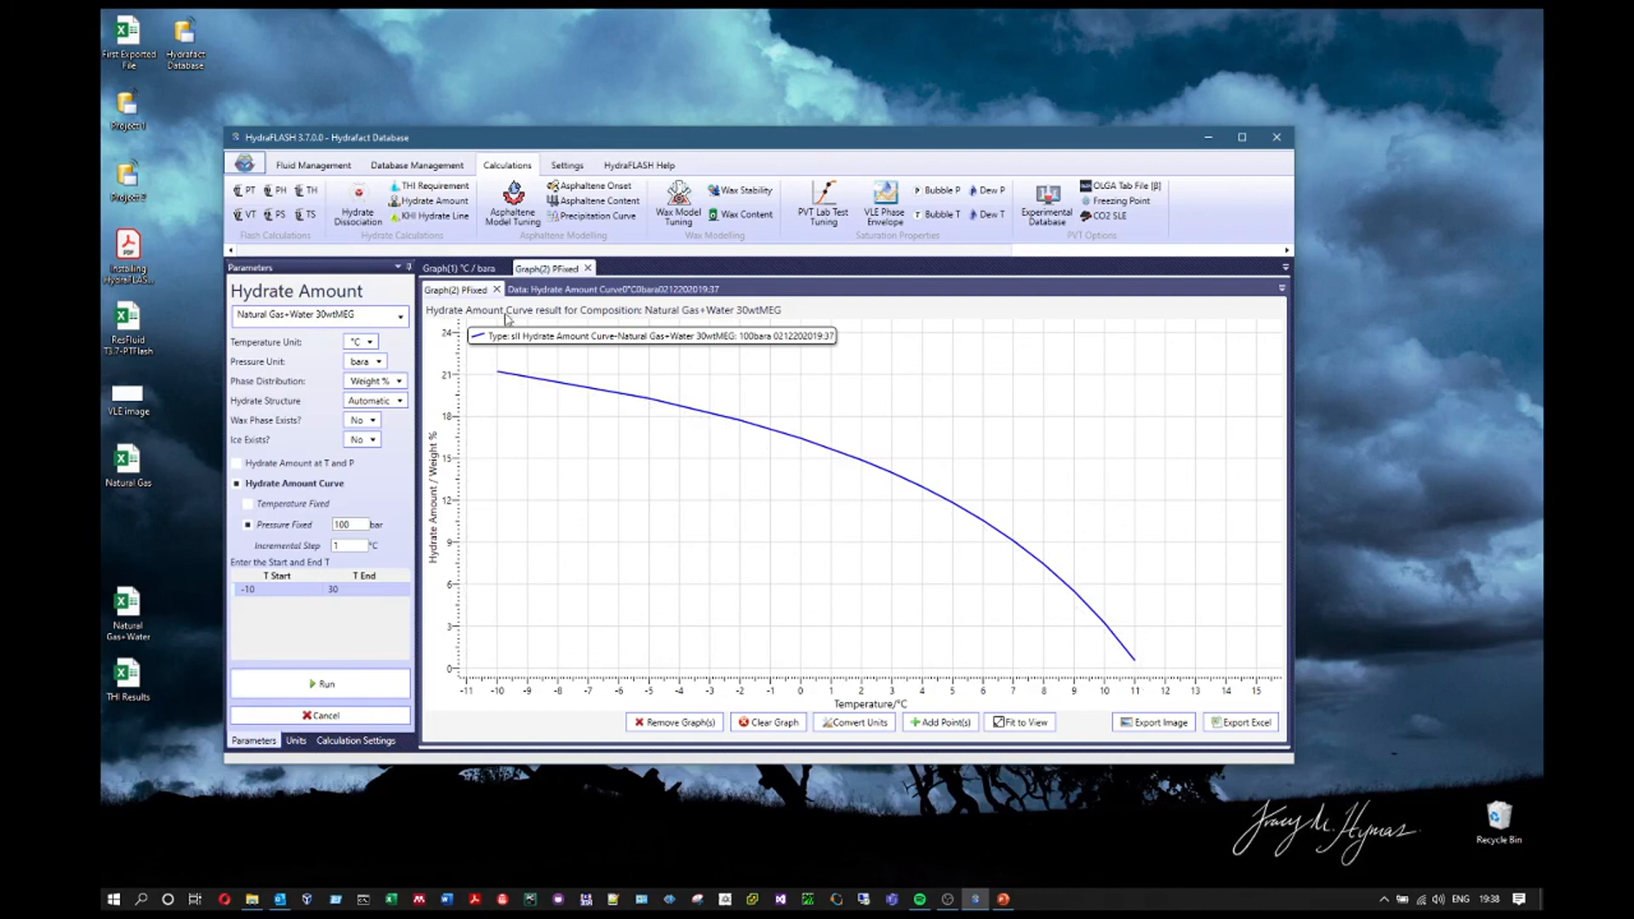
Compare the fixed-pressure curve with the hydrate line graph and review its tabulated phase amounts and calculation preferences
{"action": "left_click", "coordinate": [472, 269]}
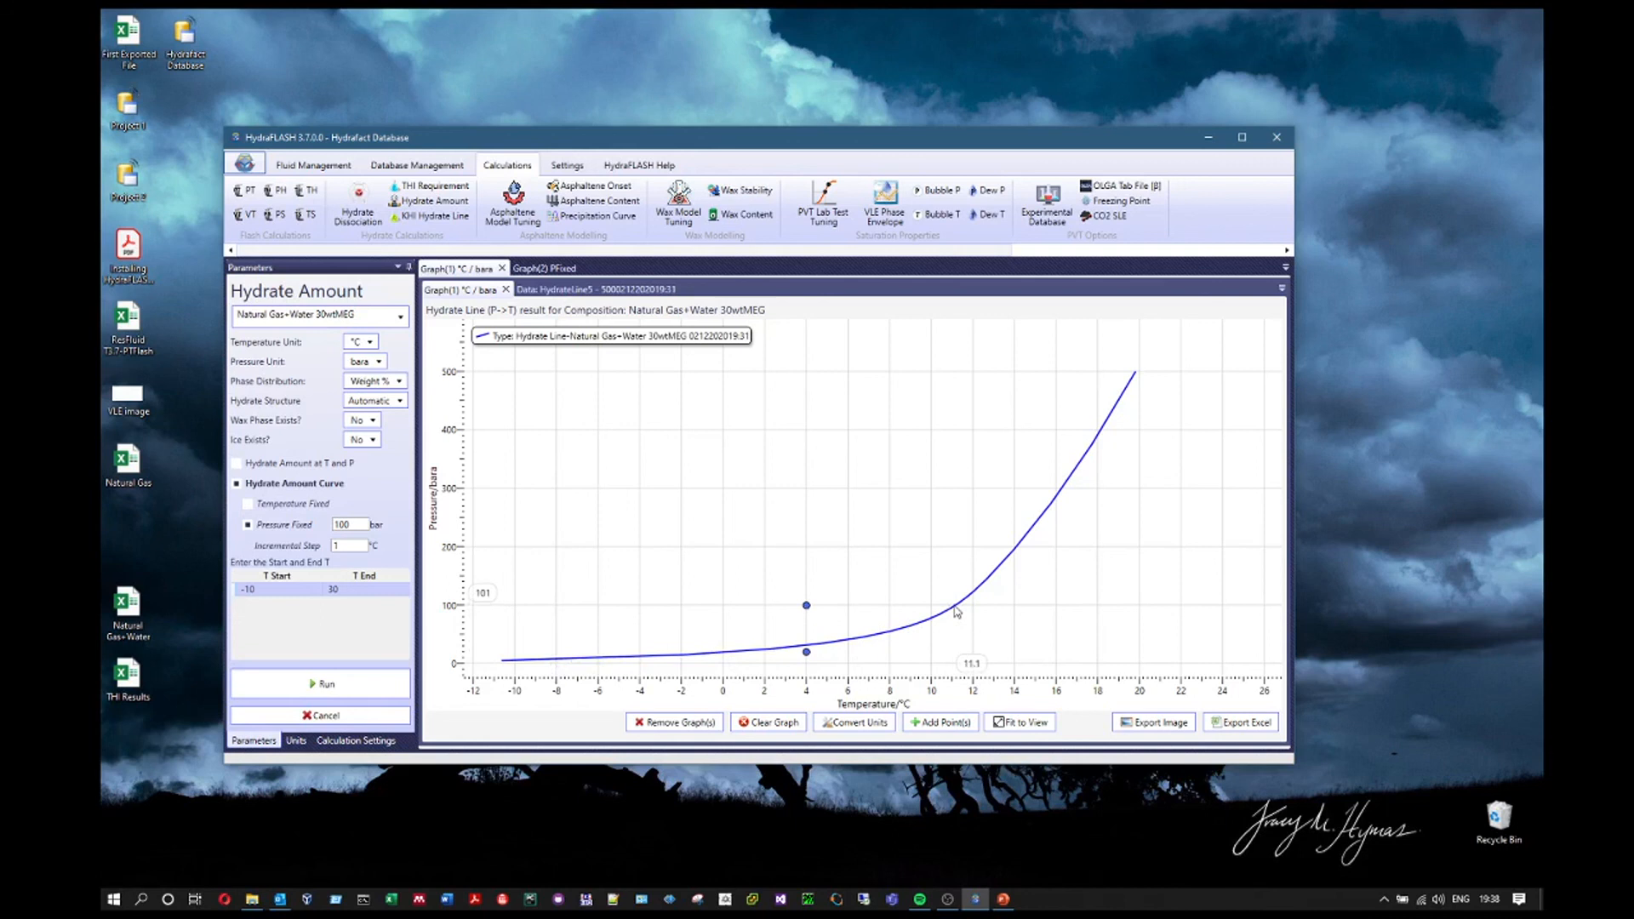
{"action": "left_click", "coordinate": [549, 269]}
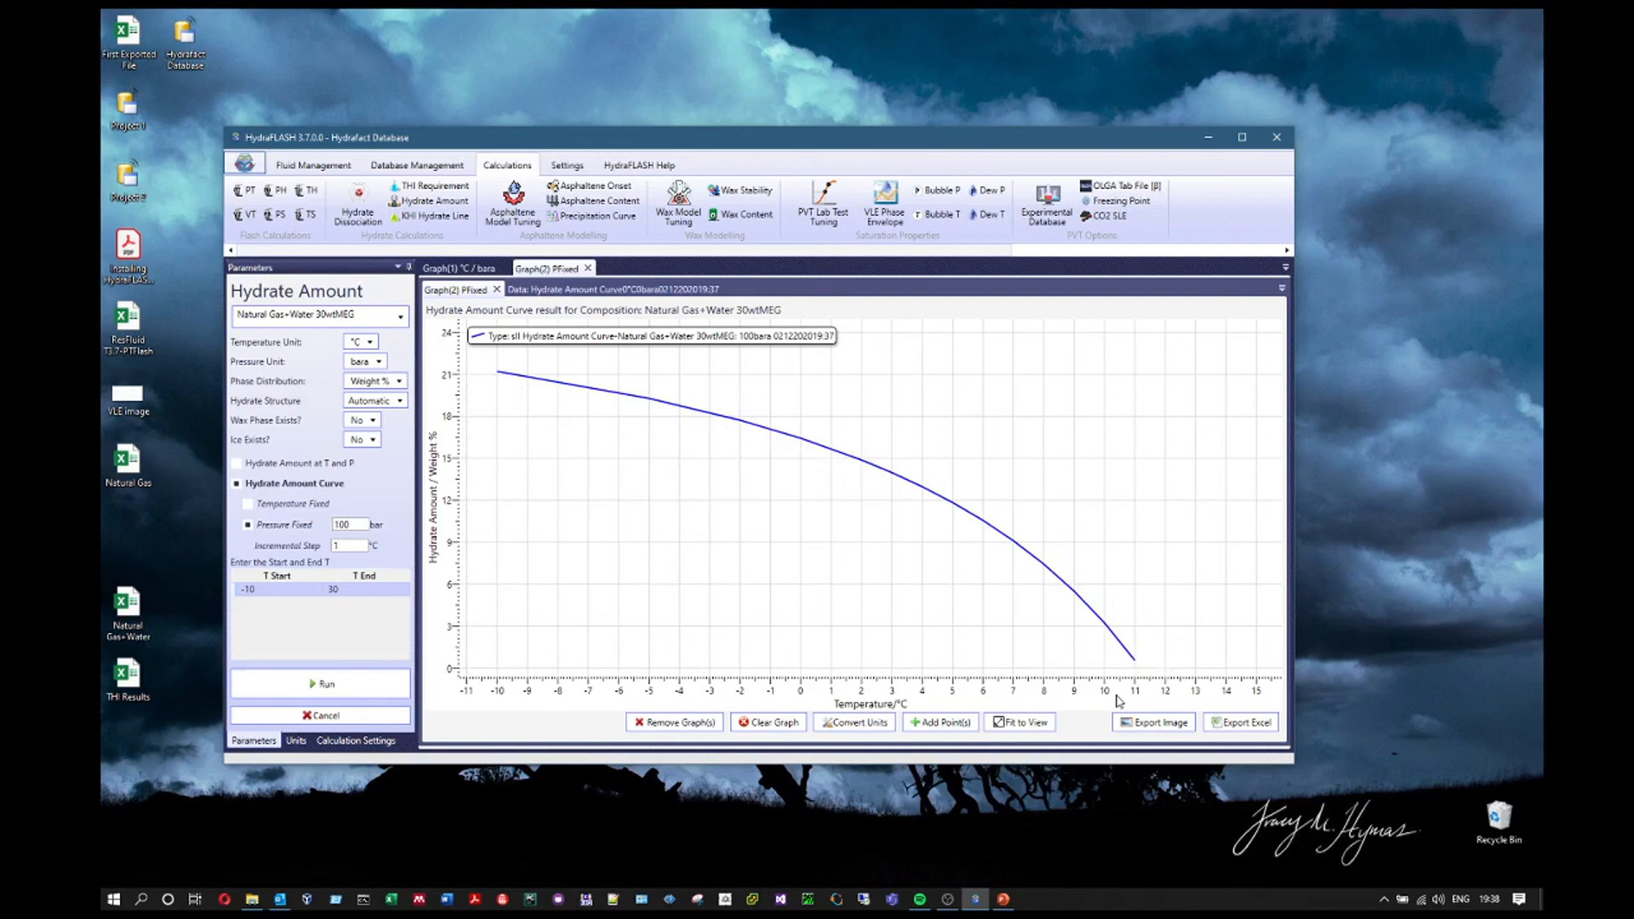
{"action": "left_click", "coordinate": [612, 289]}
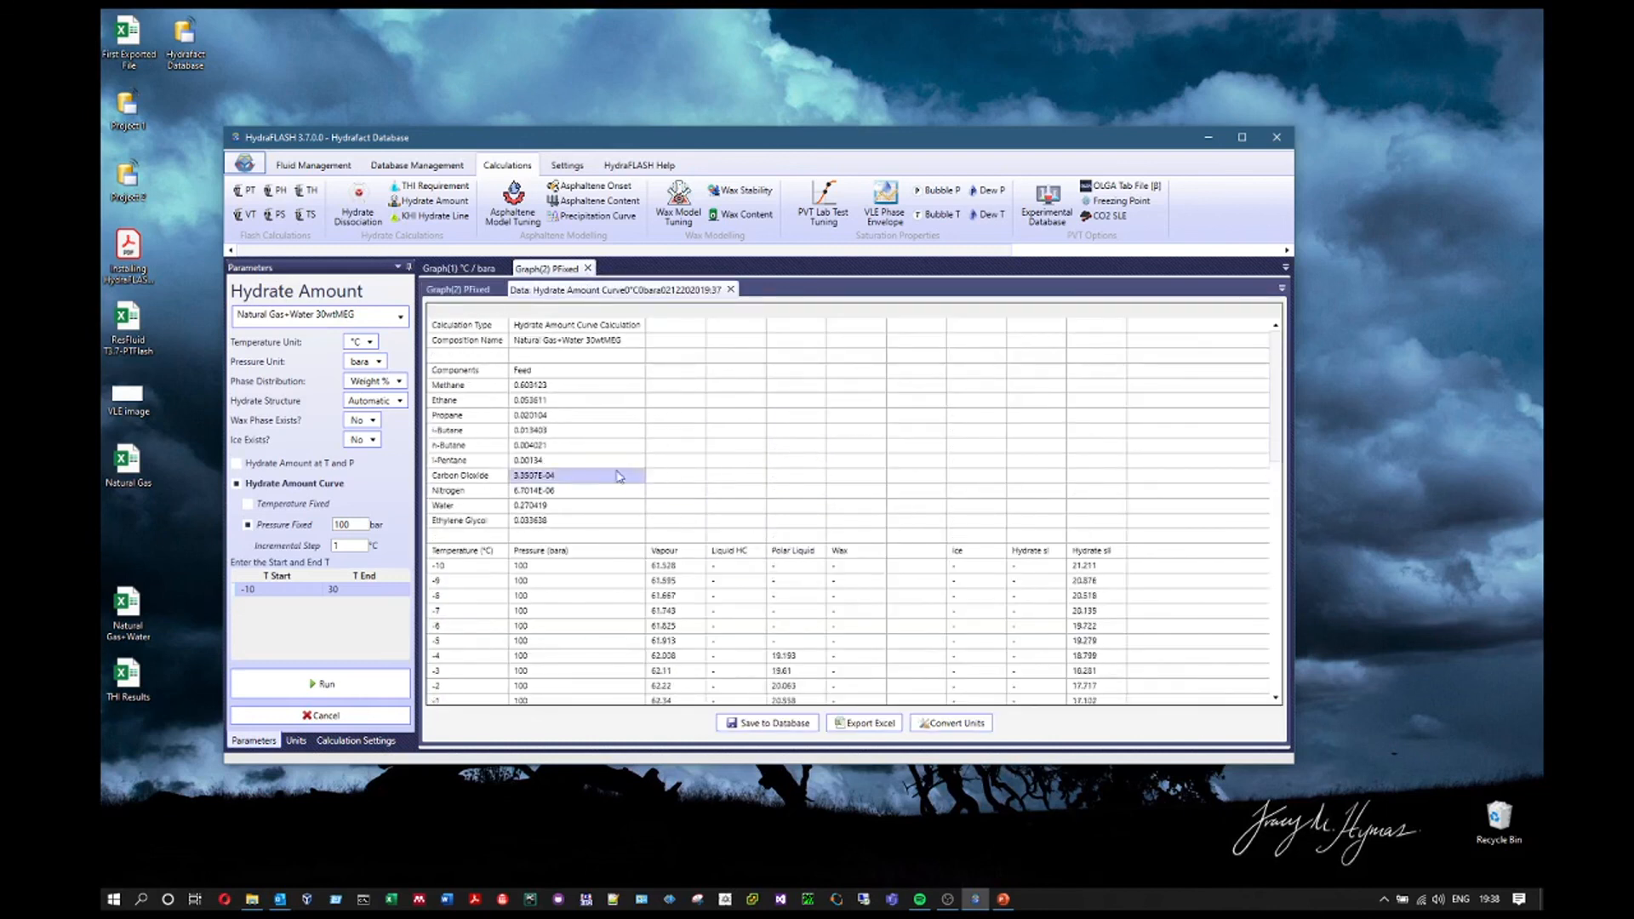
{"action": "left_click", "coordinate": [458, 289]}
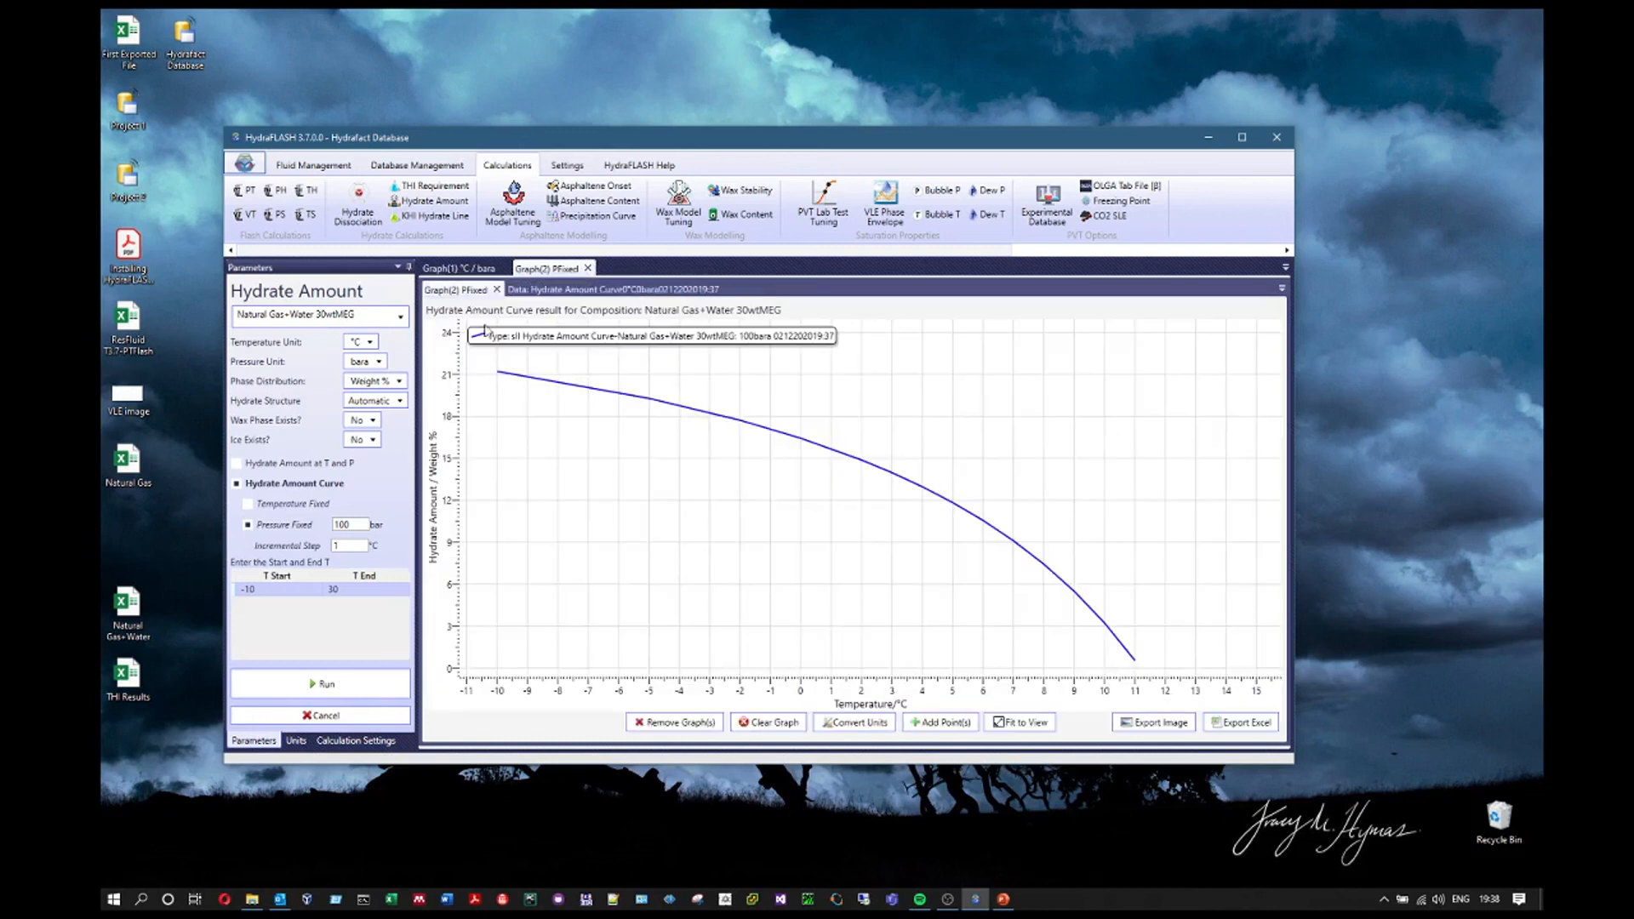
{"action": "left_click", "coordinate": [613, 289]}
{"action": "scroll", "coordinate": [911, 540], "scroll_direction": "down", "scroll_amount": 3}
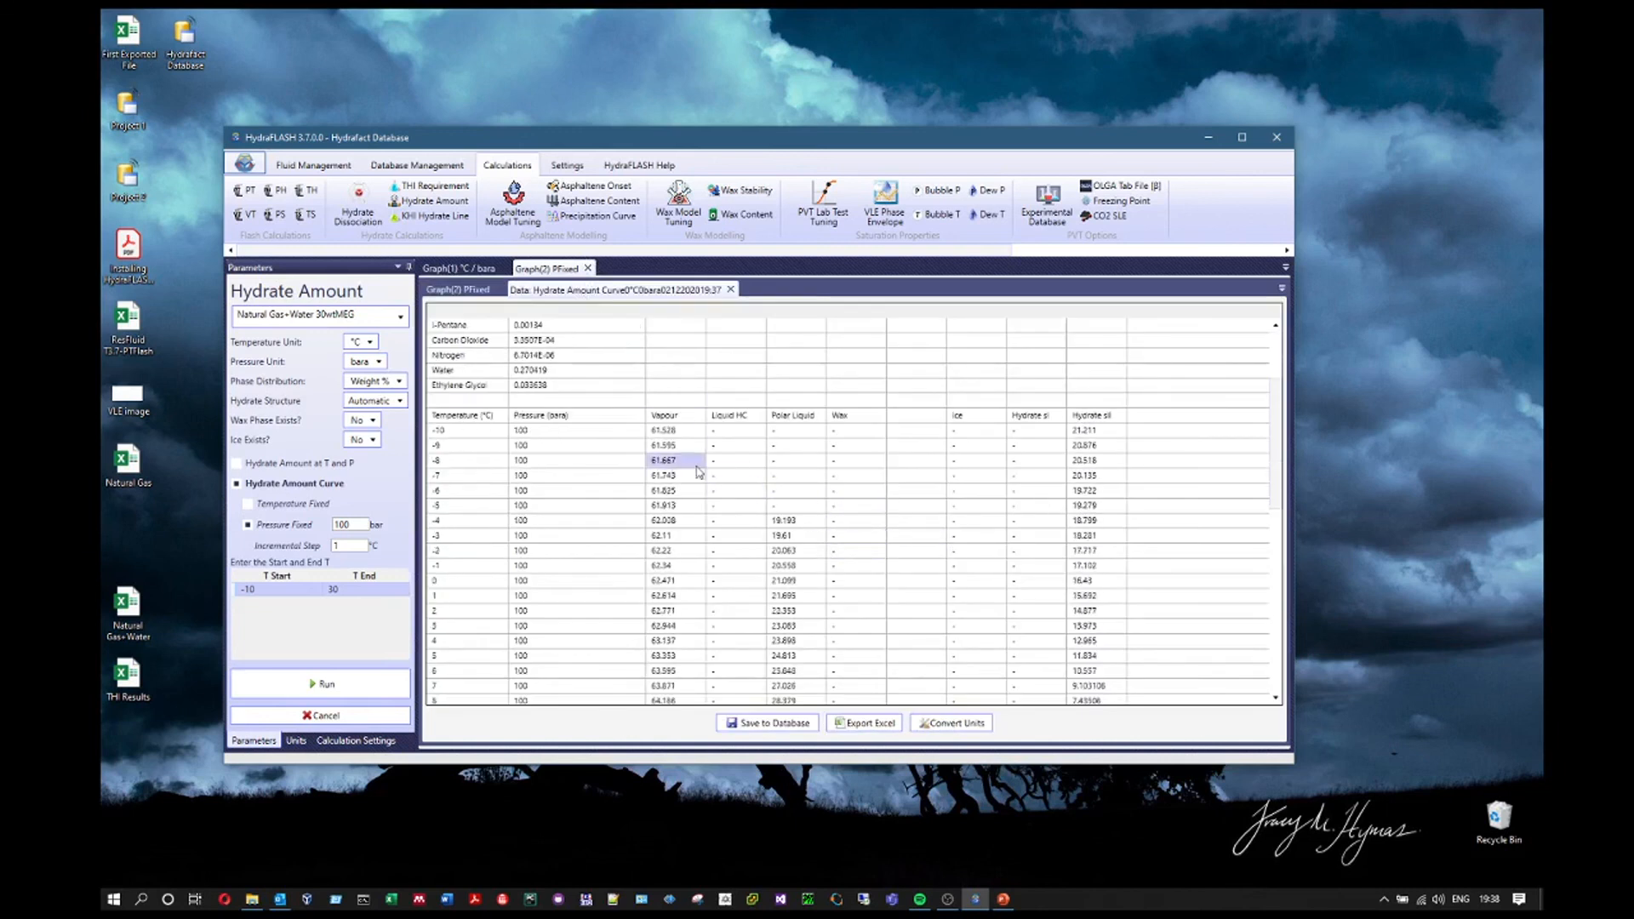
{"action": "scroll", "coordinate": [800, 553], "scroll_direction": "up", "scroll_amount": 3}
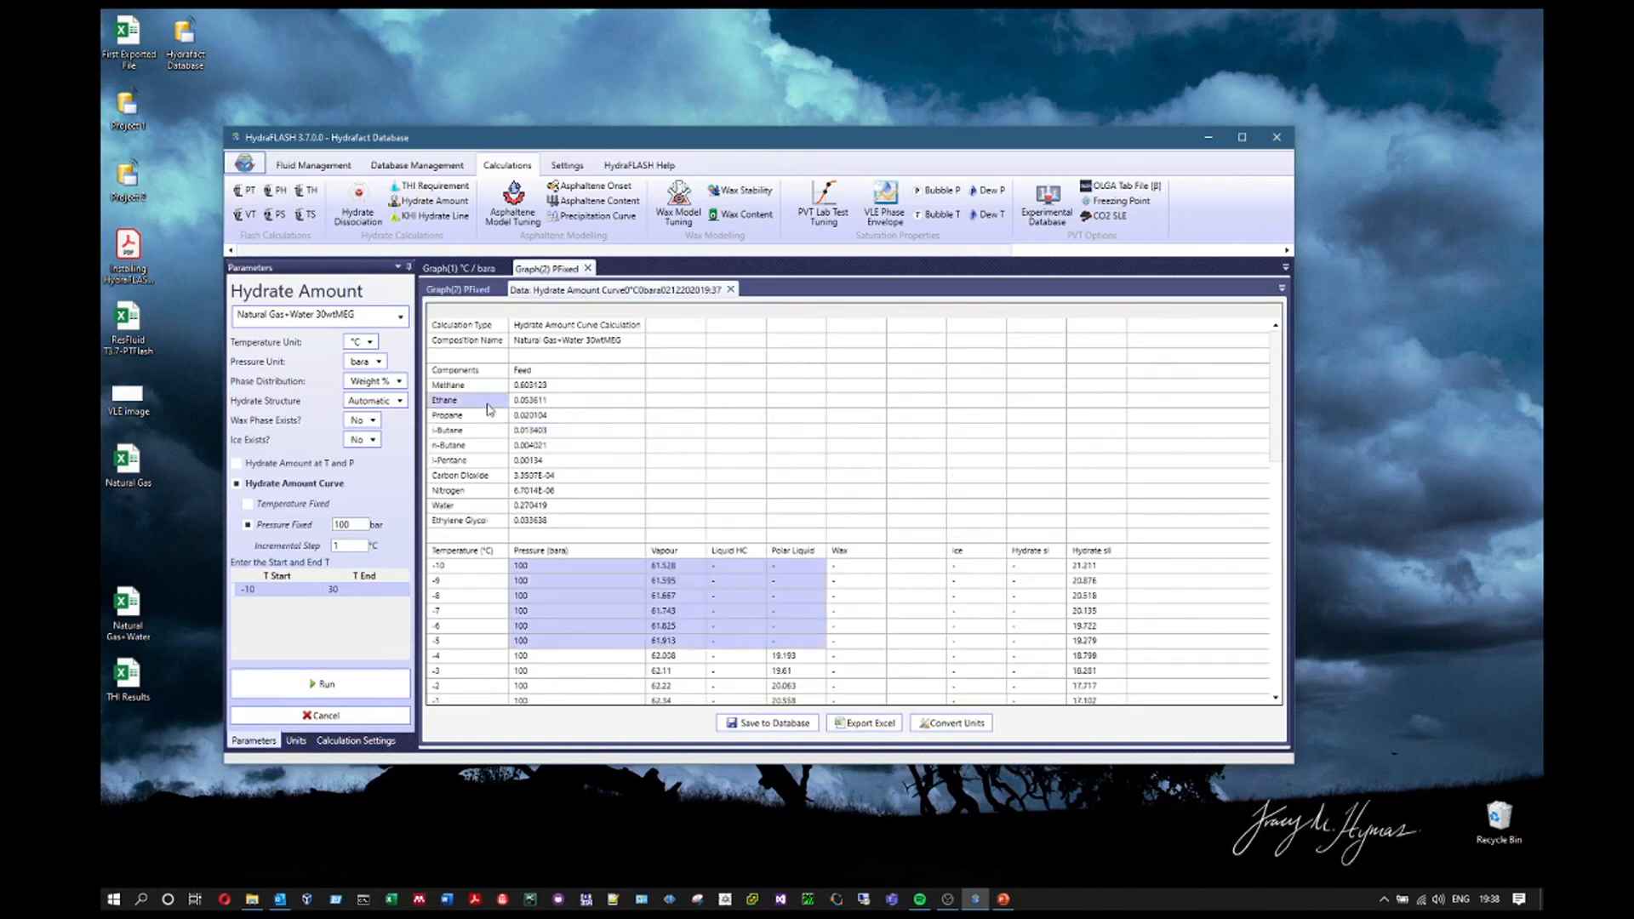
{"action": "scroll", "coordinate": [802, 602], "scroll_direction": "down", "scroll_amount": 10}
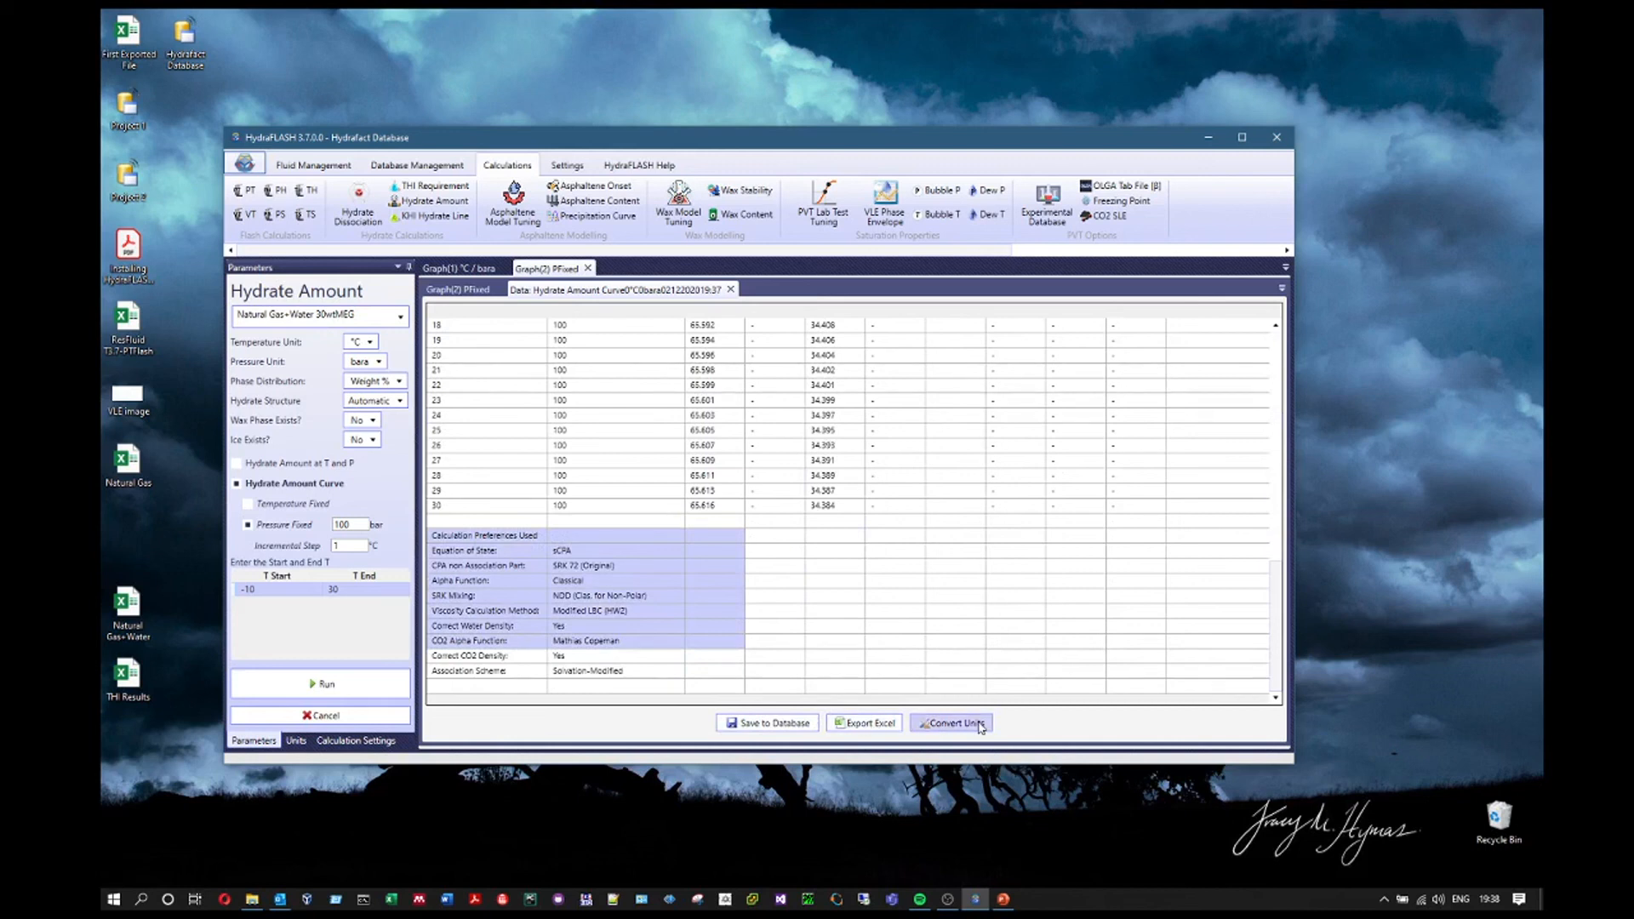
{"action": "left_click", "coordinate": [457, 291]}
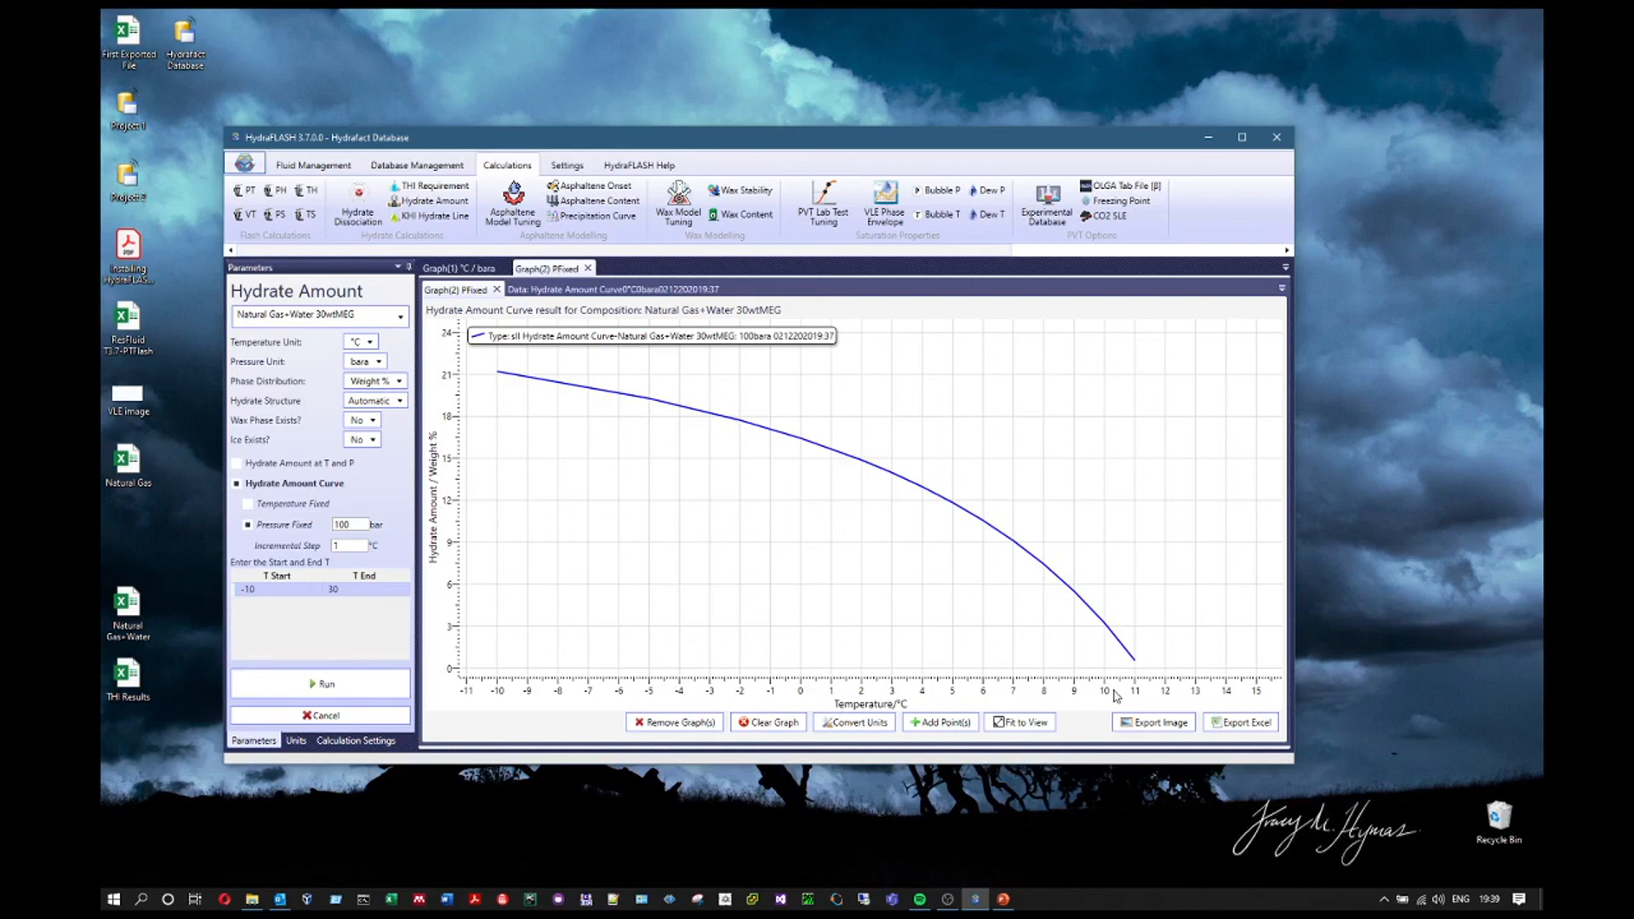
Switch the hydrate amount curve to a fixed temperature of 4 °C, matching the points on the hydrate line graph
{"action": "left_click", "coordinate": [248, 503]}
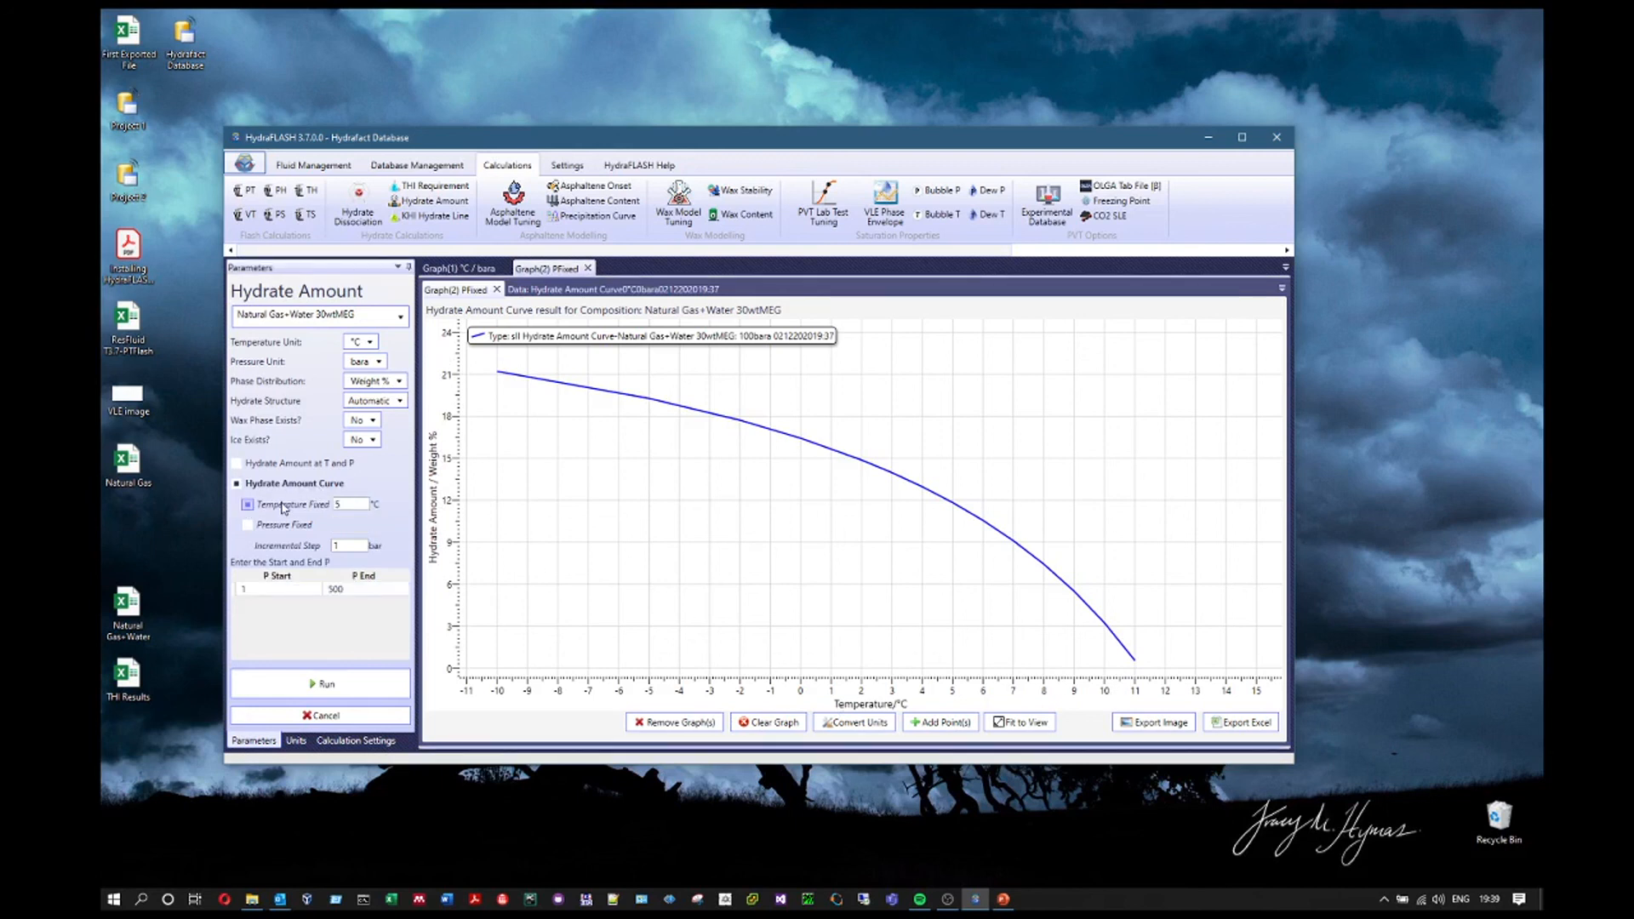
{"action": "left_click", "coordinate": [459, 268]}
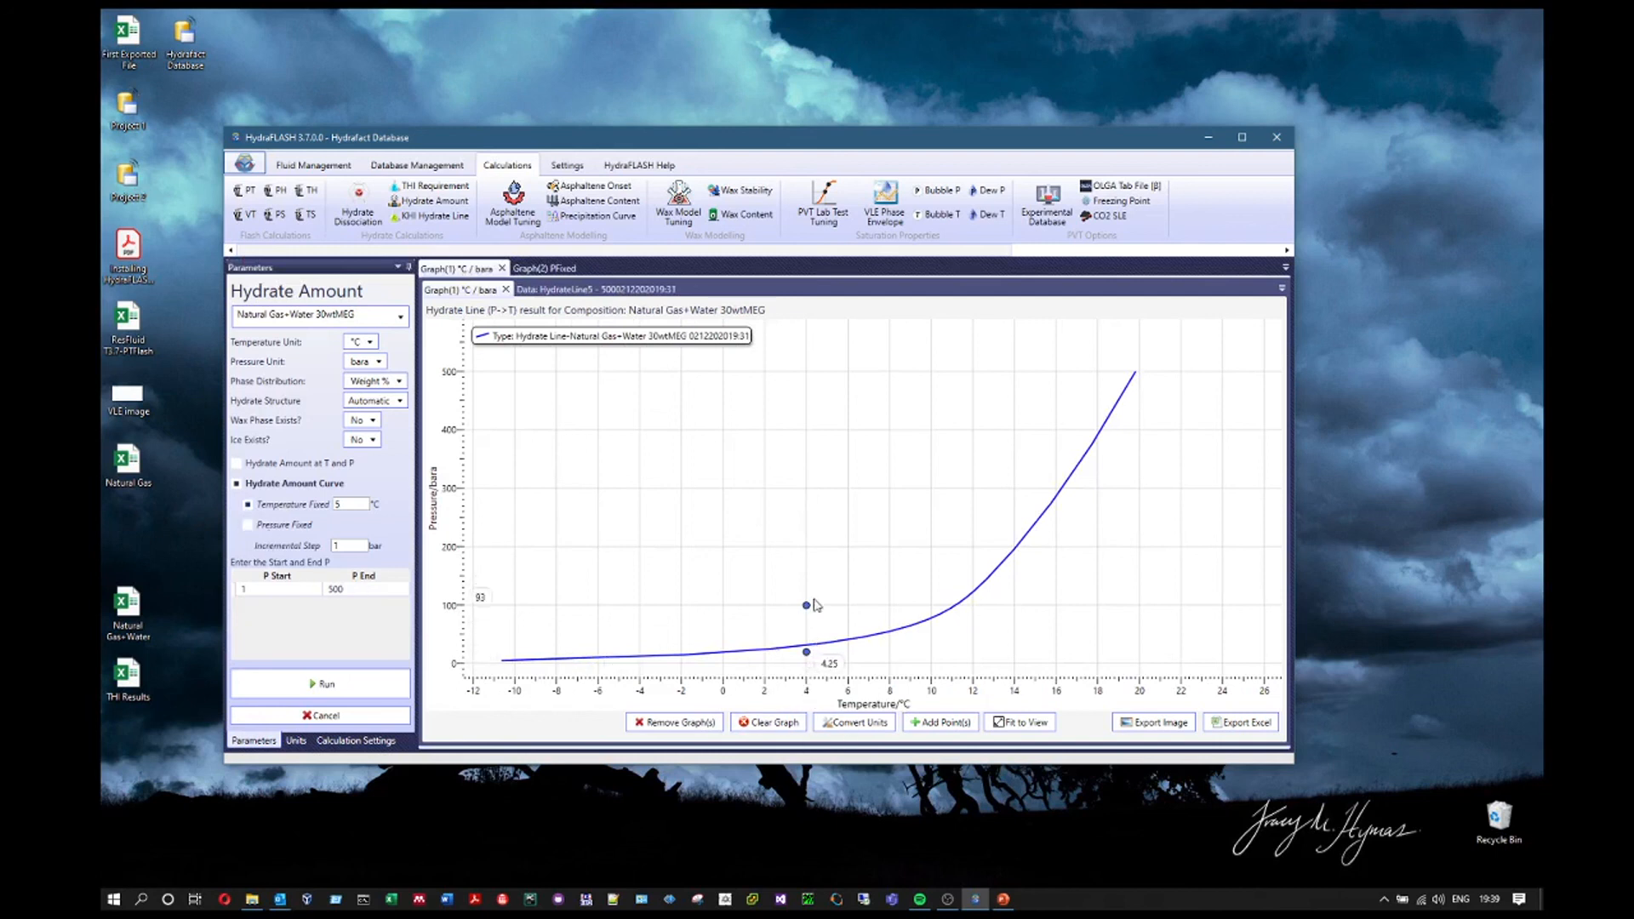
{"action": "left_click_drag", "start_coordinate": [343, 502], "coordinate": [317, 508]}
{"action": "type", "text": "4"}
Run the curve from 1 to 200 bara with a 10 bar incremental step and plot it in a new graph tab
{"action": "left_click", "coordinate": [287, 591]}
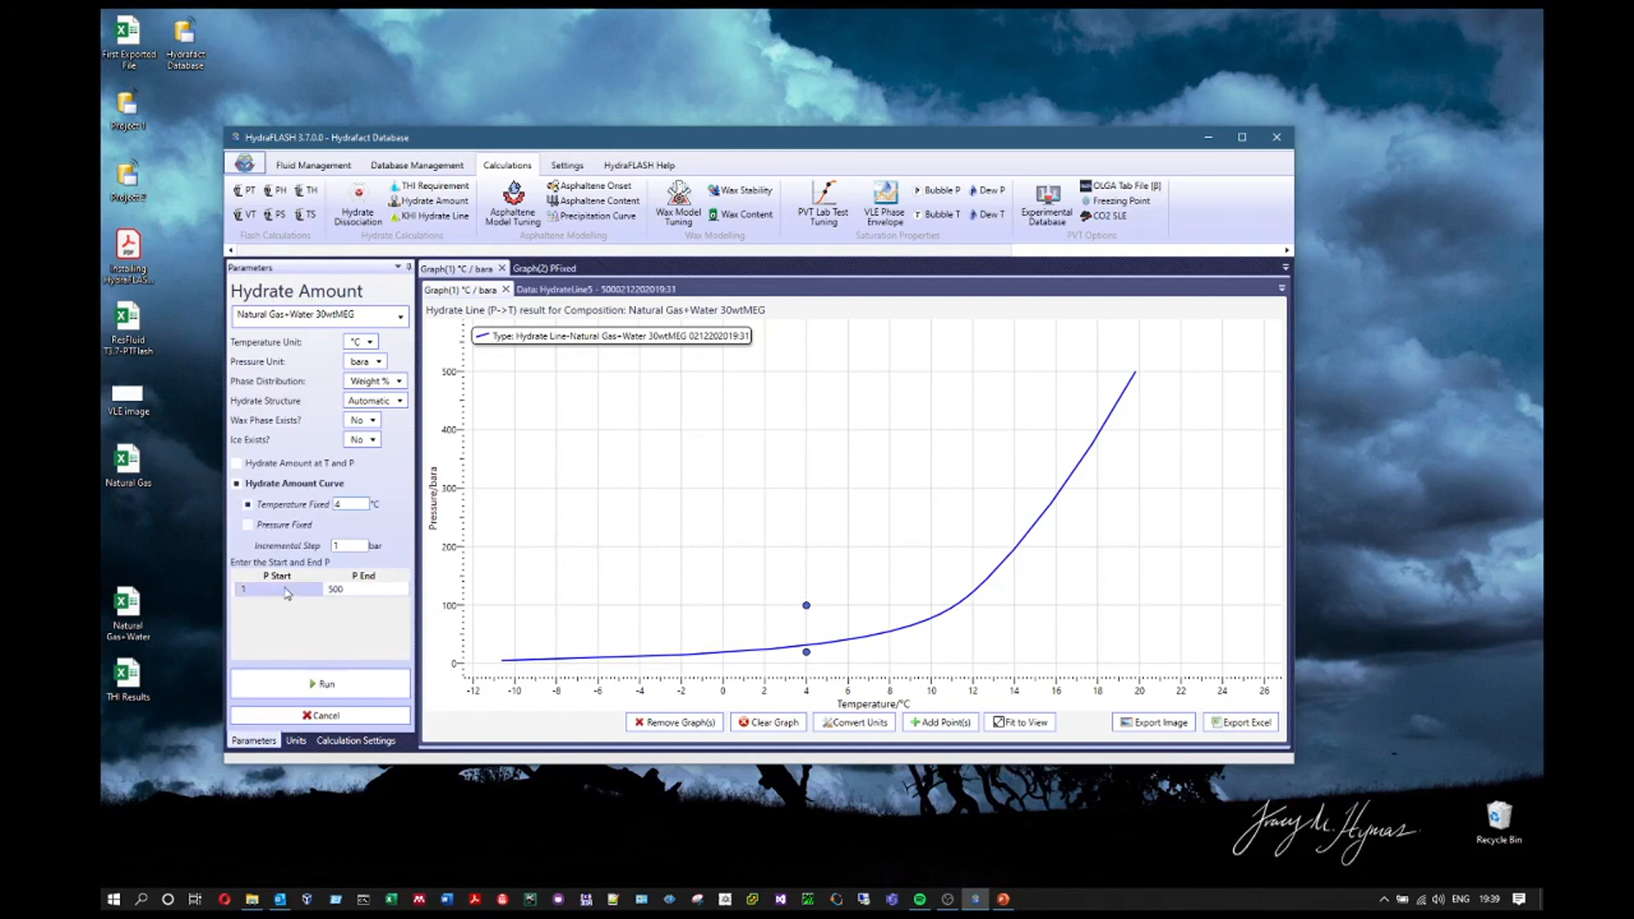
{"action": "double_click", "coordinate": [357, 588]}
{"action": "left_click", "coordinate": [350, 545]}
{"action": "left_click", "coordinate": [327, 686]}
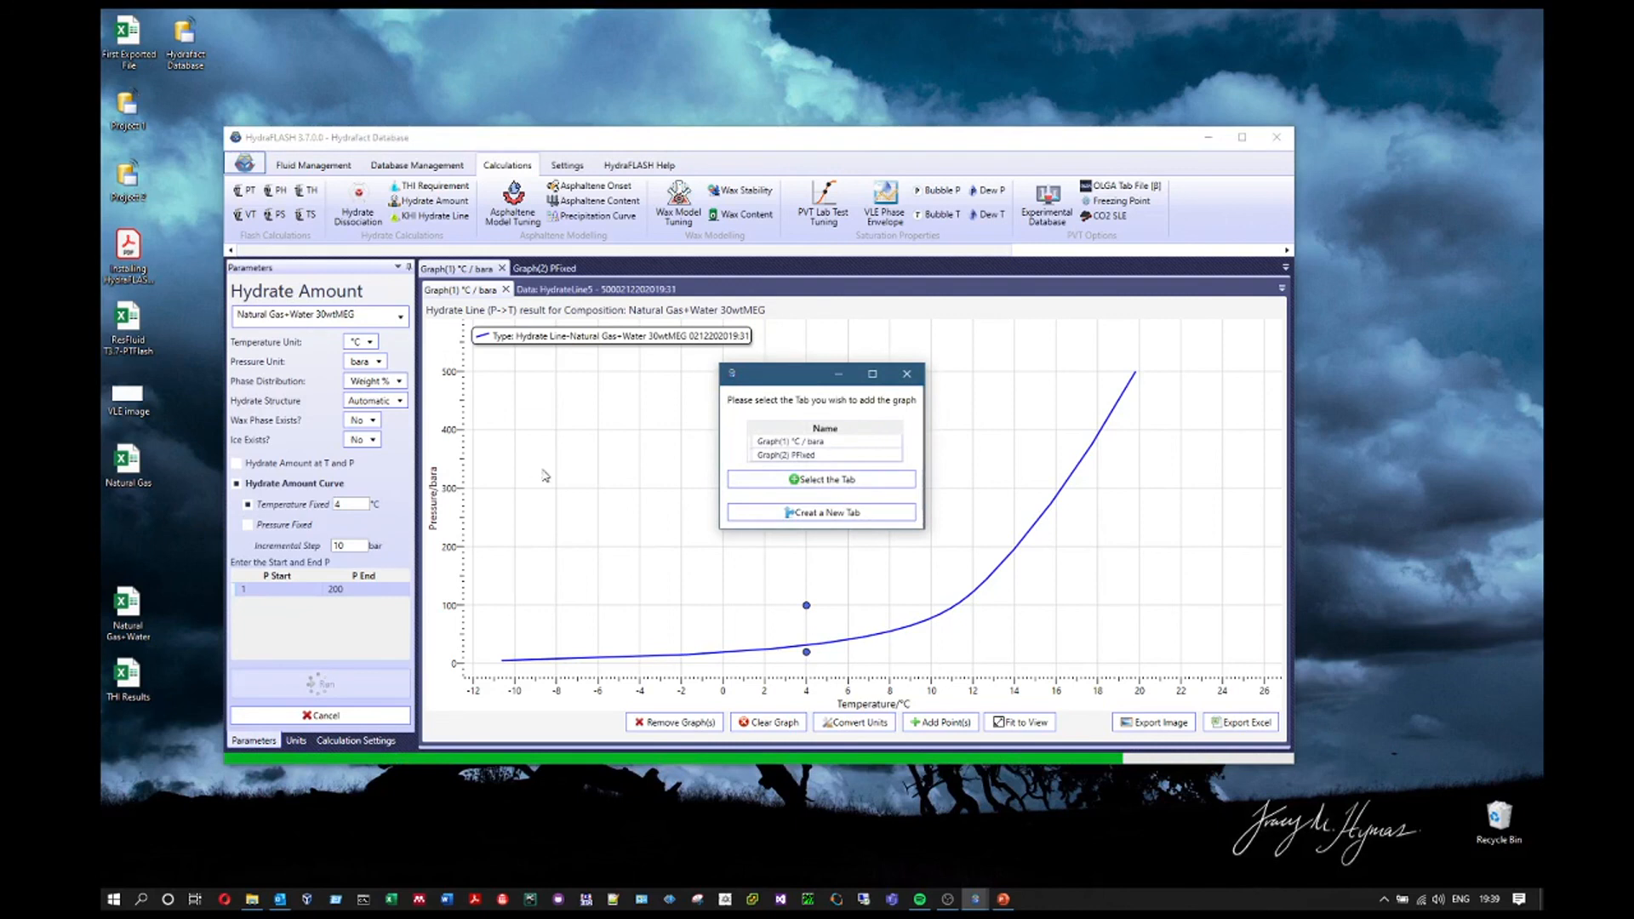
{"action": "left_click", "coordinate": [831, 512]}
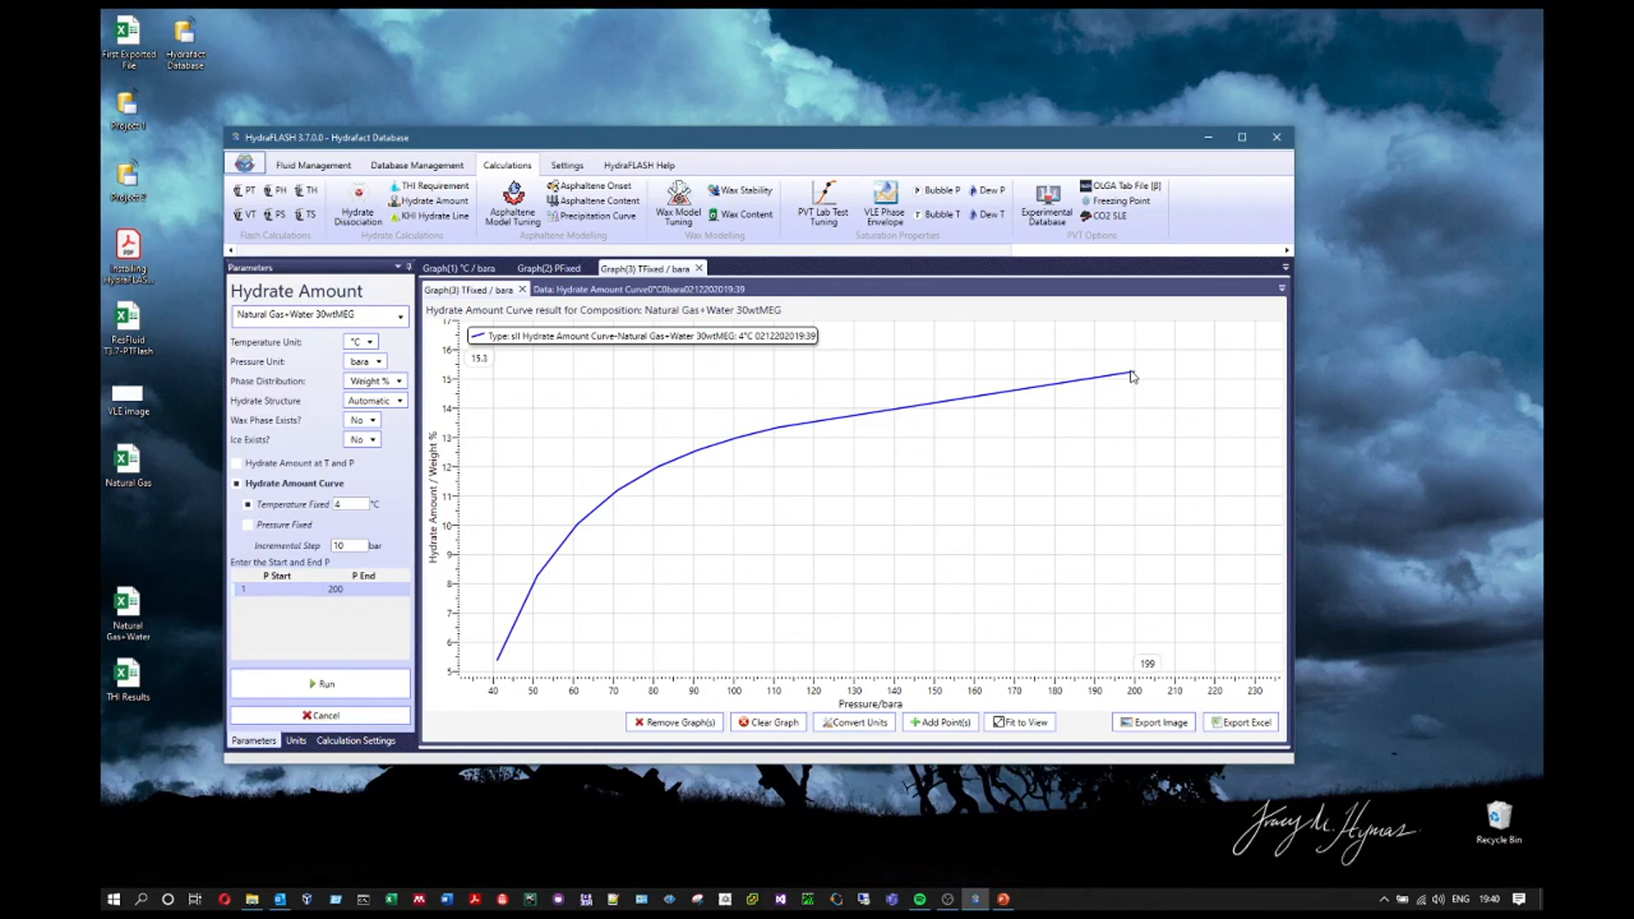
Compare the fixed-temperature curve with the fixed-pressure curve and the hydrate line graph
{"action": "left_click", "coordinate": [547, 269]}
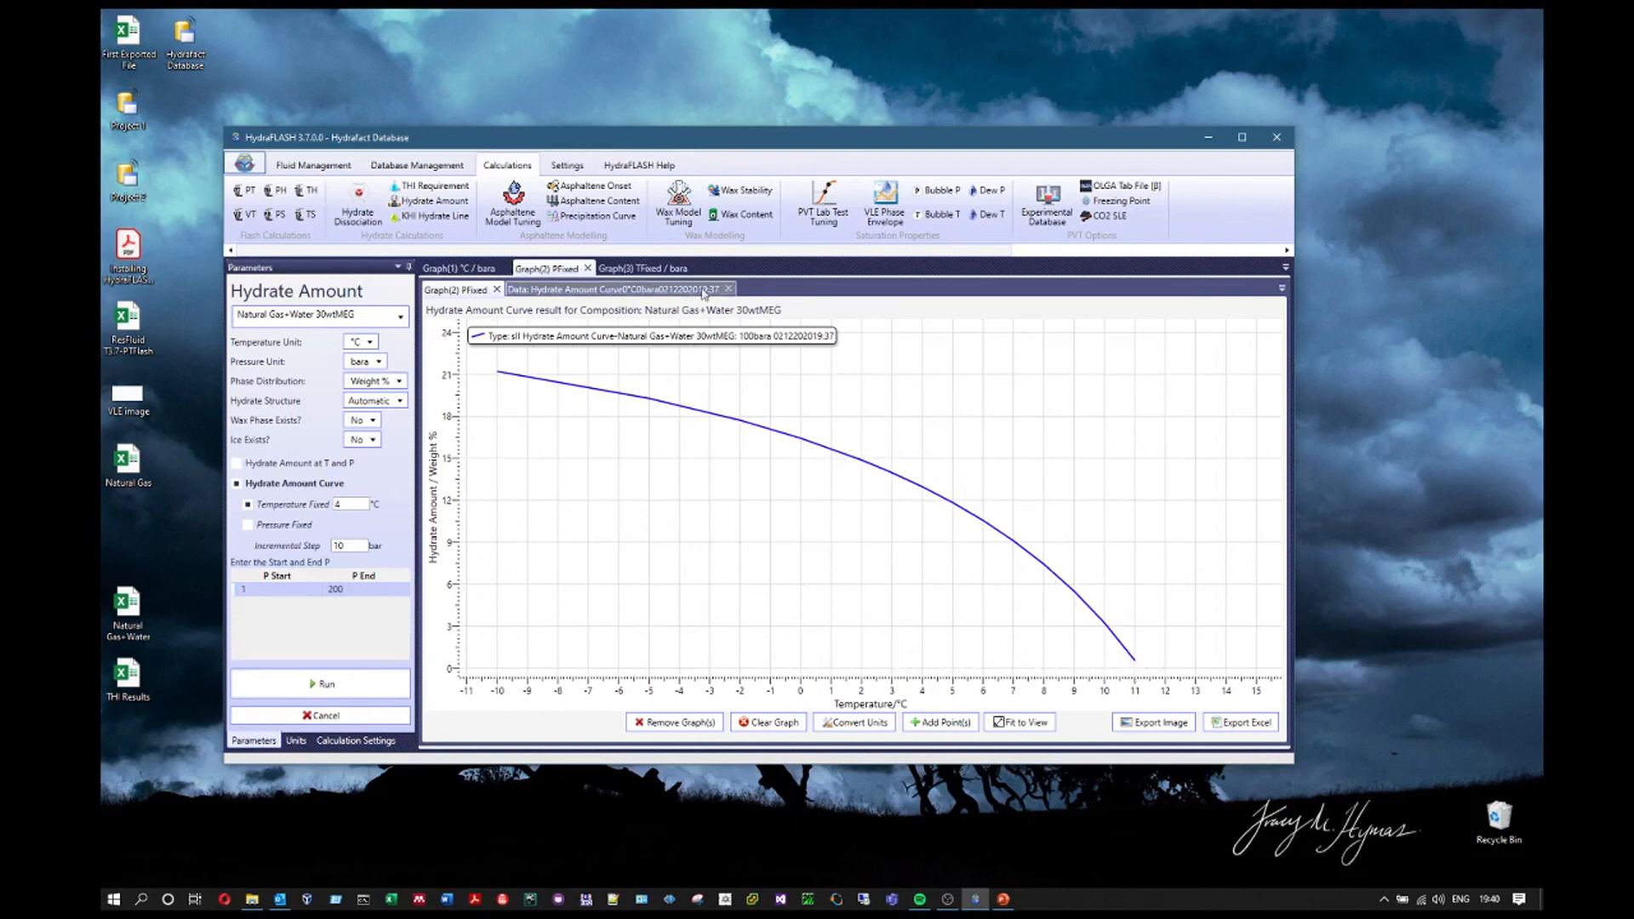
{"action": "left_click", "coordinate": [644, 269]}
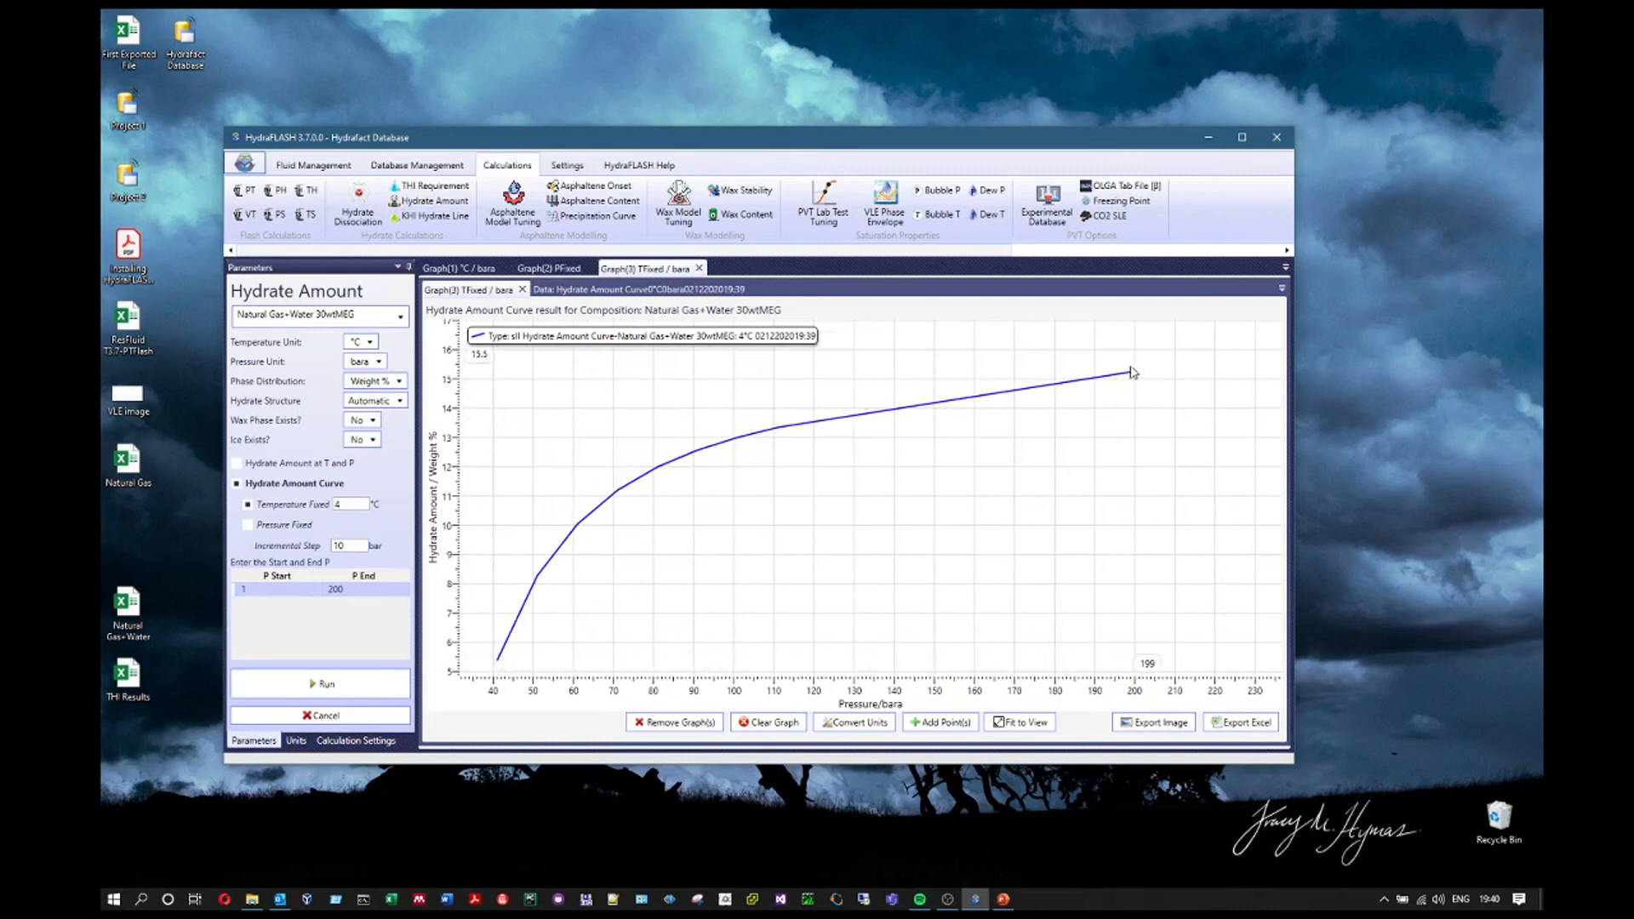
{"action": "left_click", "coordinate": [547, 270]}
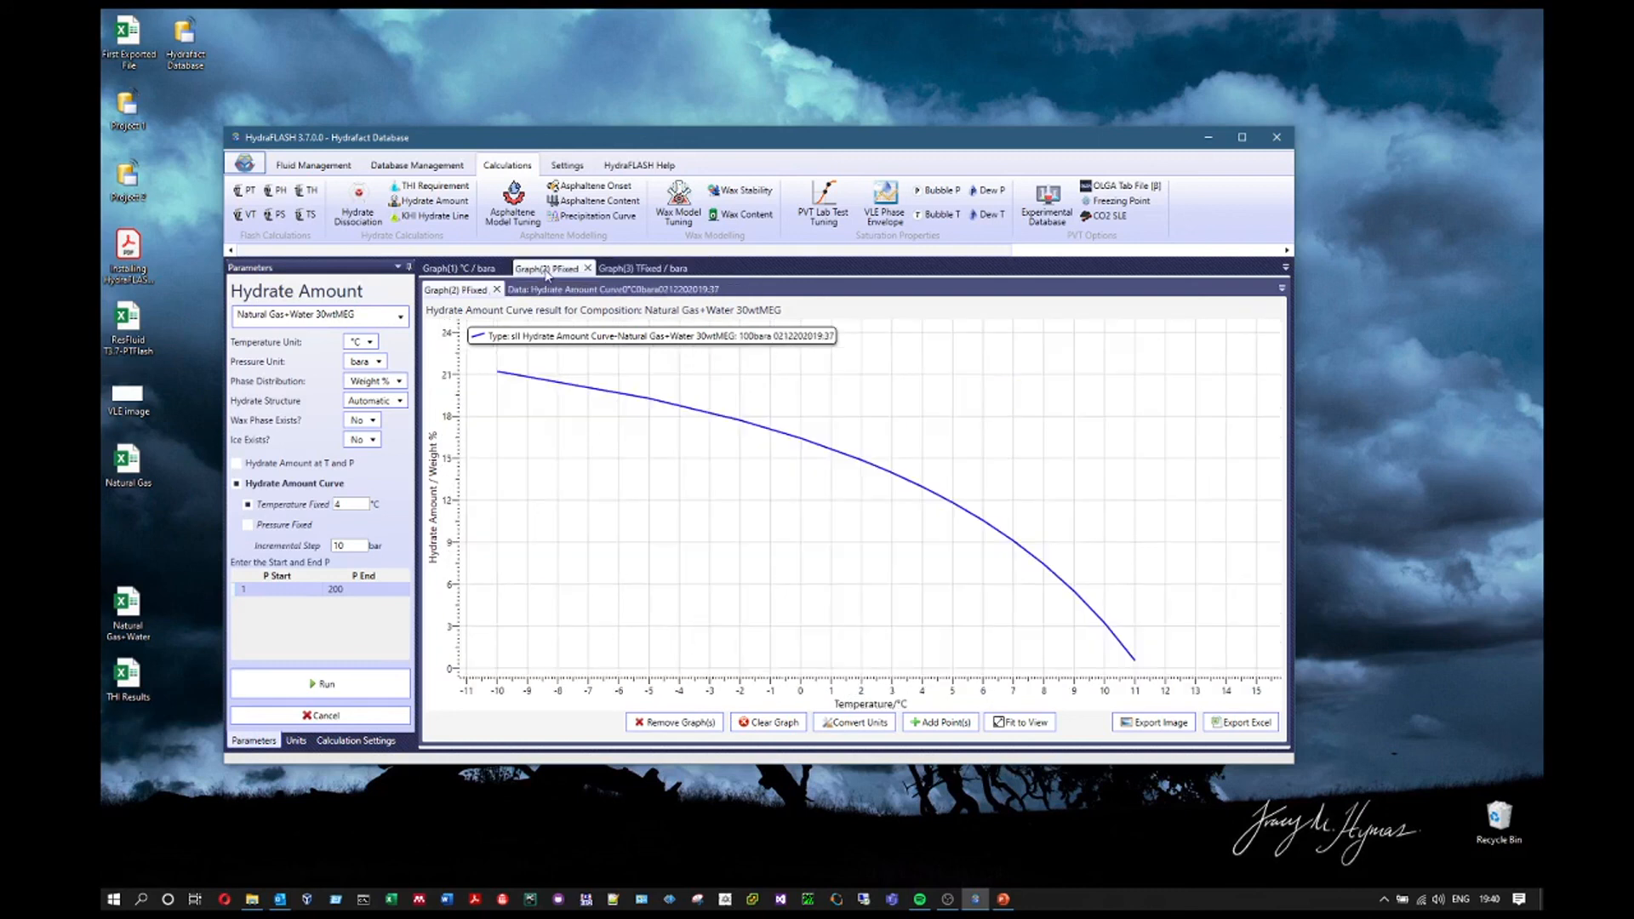
{"action": "left_click", "coordinate": [467, 271]}
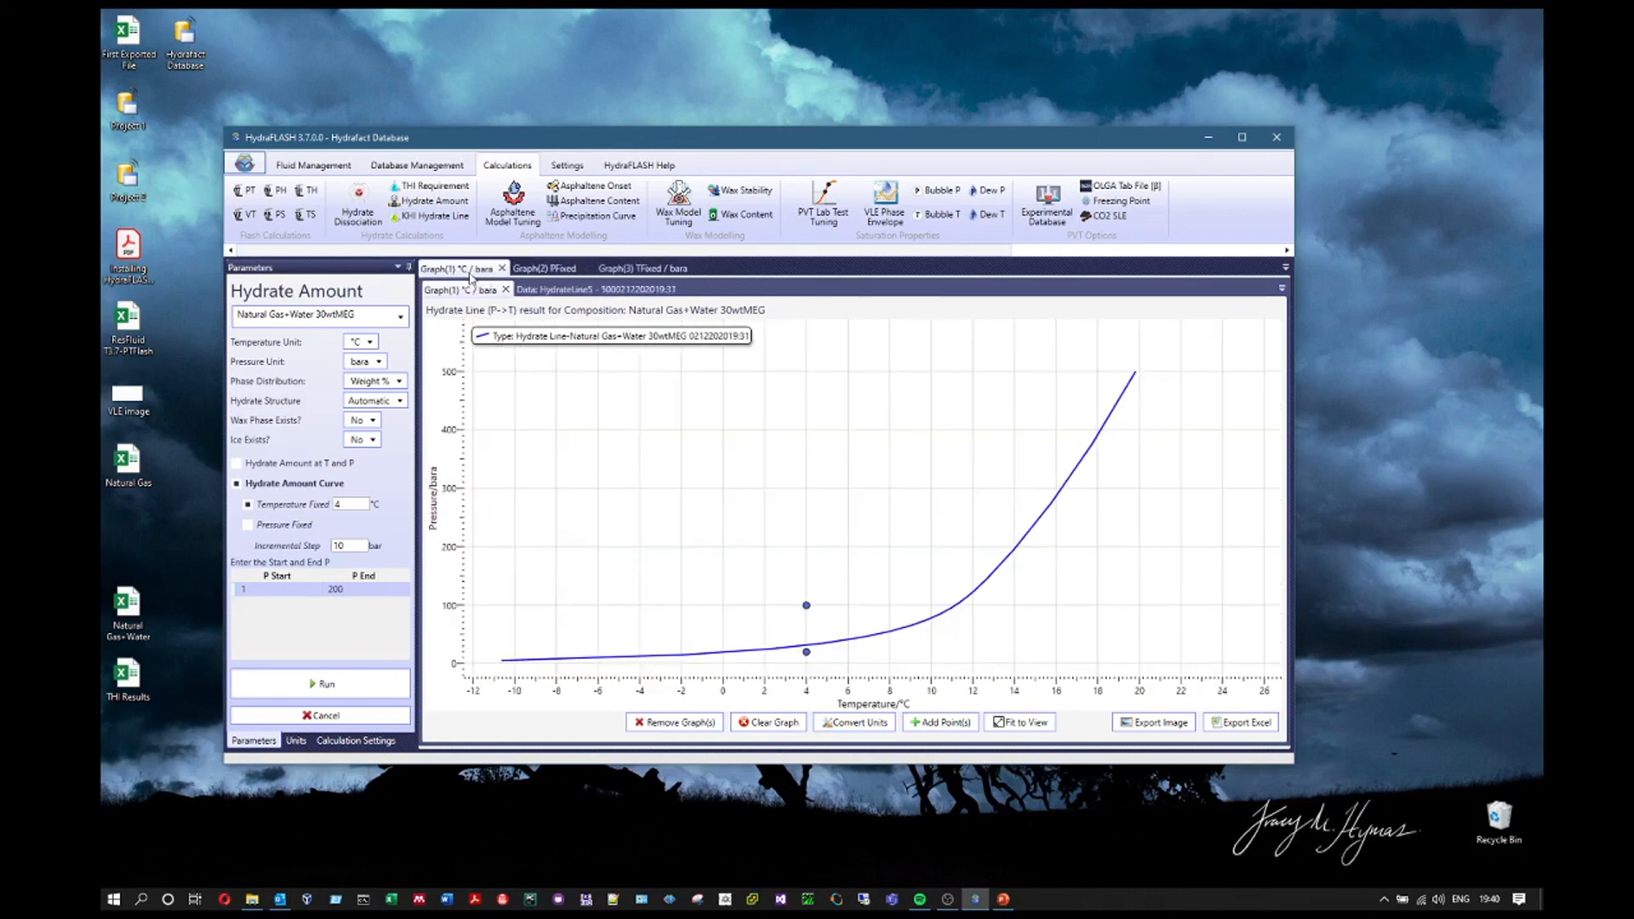
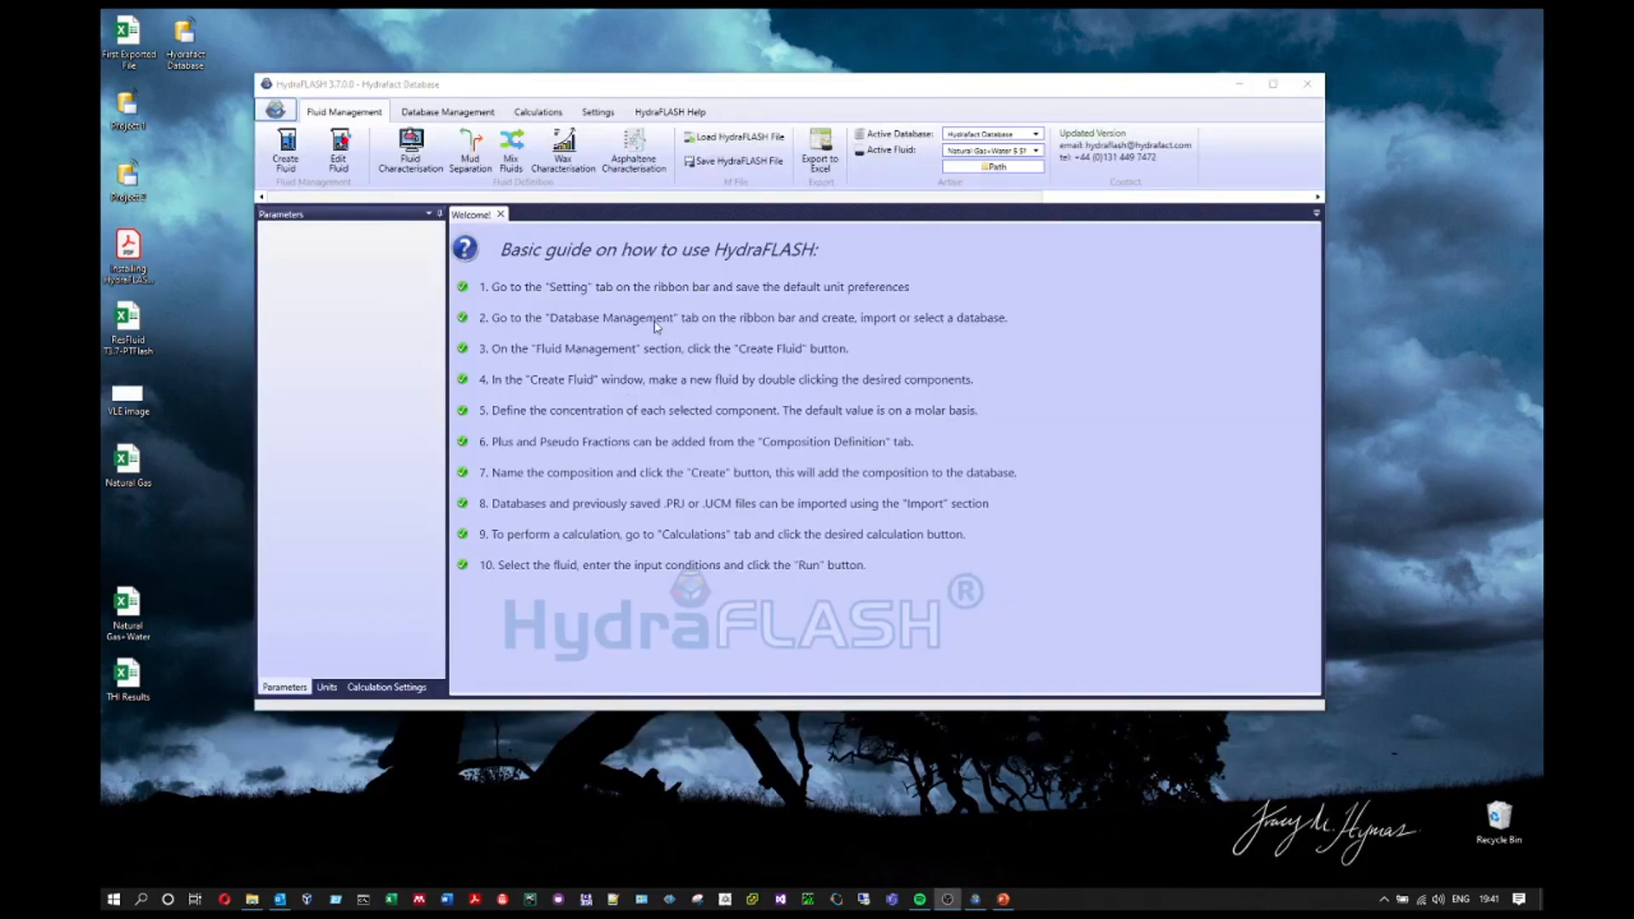
Open the KHI Hydrate Line calculation and close the Welcome page
{"action": "left_click", "coordinate": [520, 116]}
{"action": "left_click", "coordinate": [519, 115]}
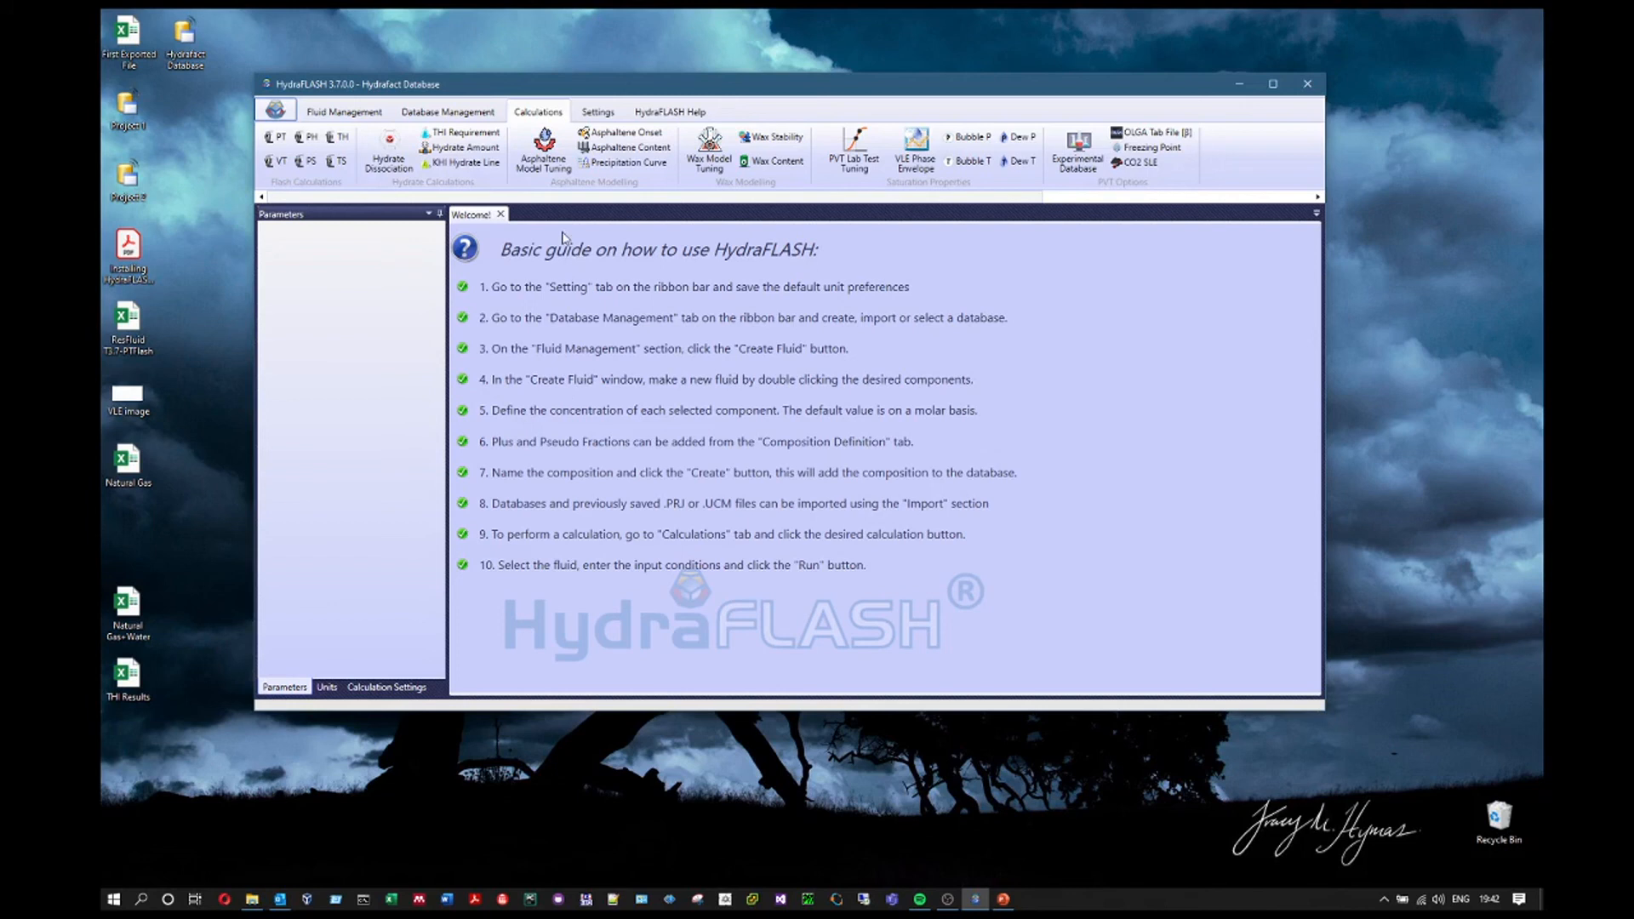
{"action": "left_click", "coordinate": [460, 162]}
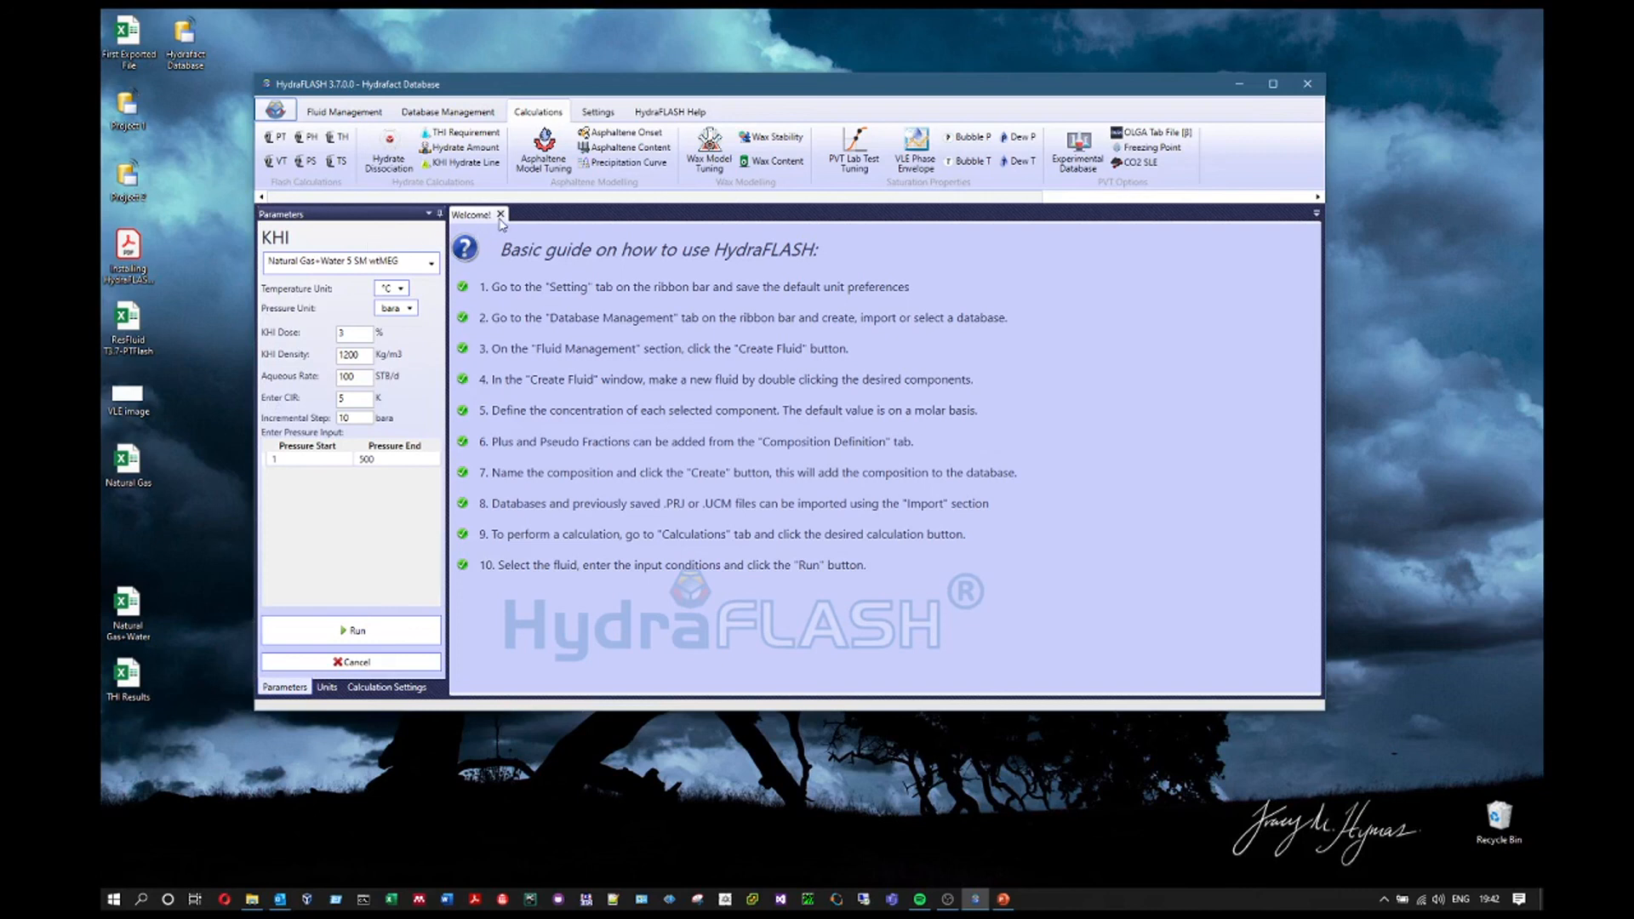
{"action": "left_click", "coordinate": [501, 214]}
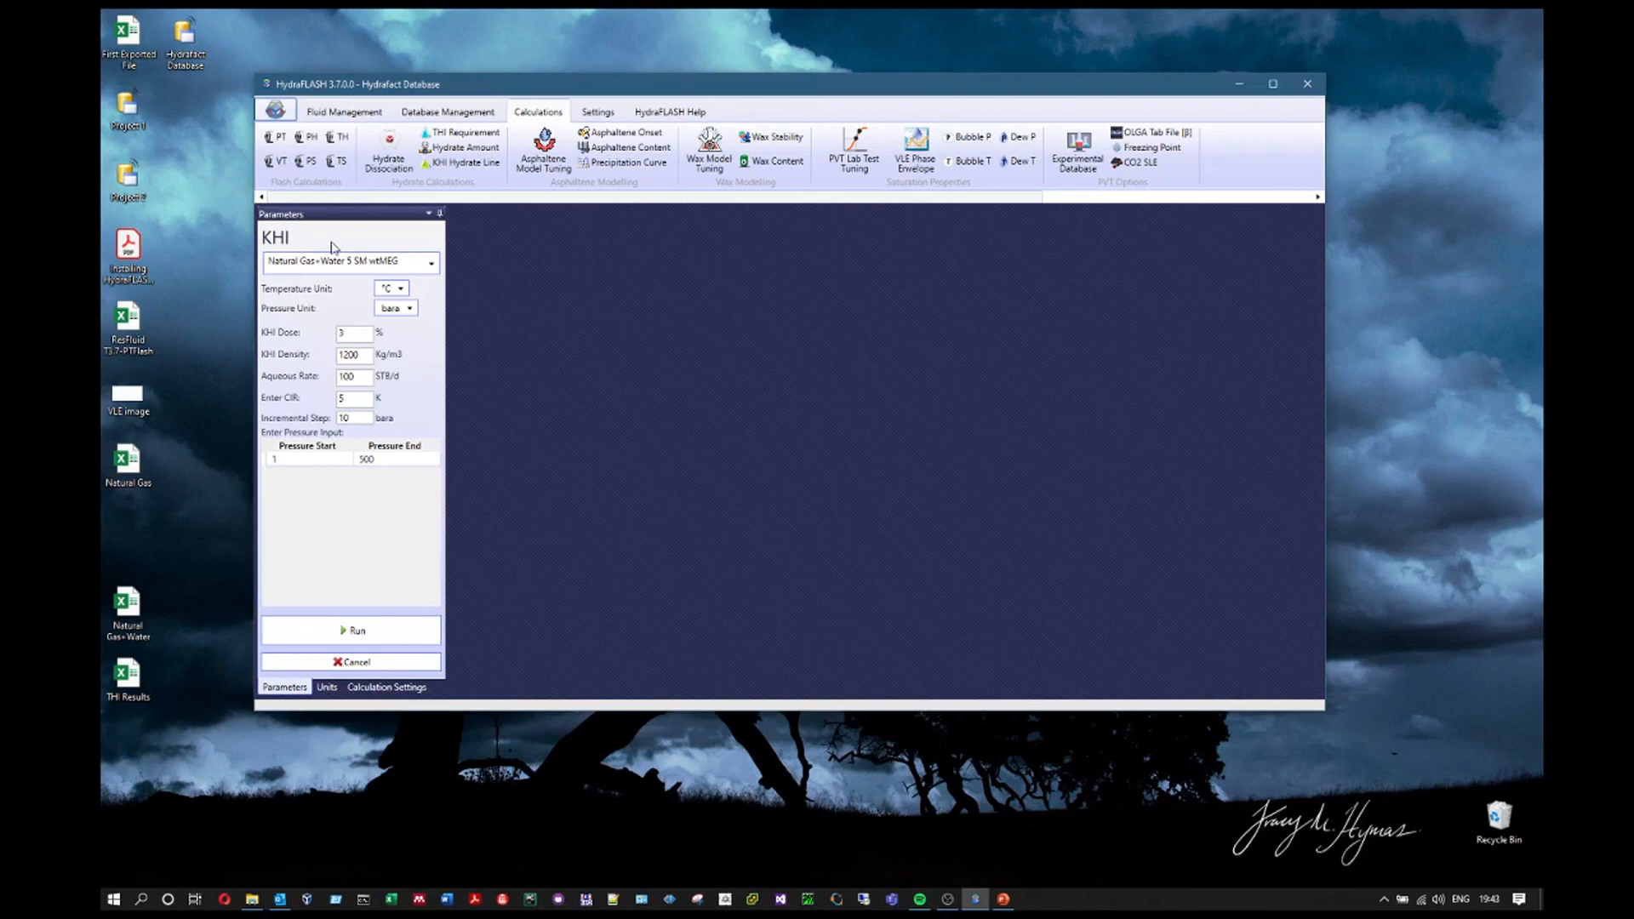
Choose Natural Gas+Water as the input composition for the KHI calculation
{"action": "left_click", "coordinate": [387, 266]}
{"action": "left_click", "coordinate": [387, 268]}
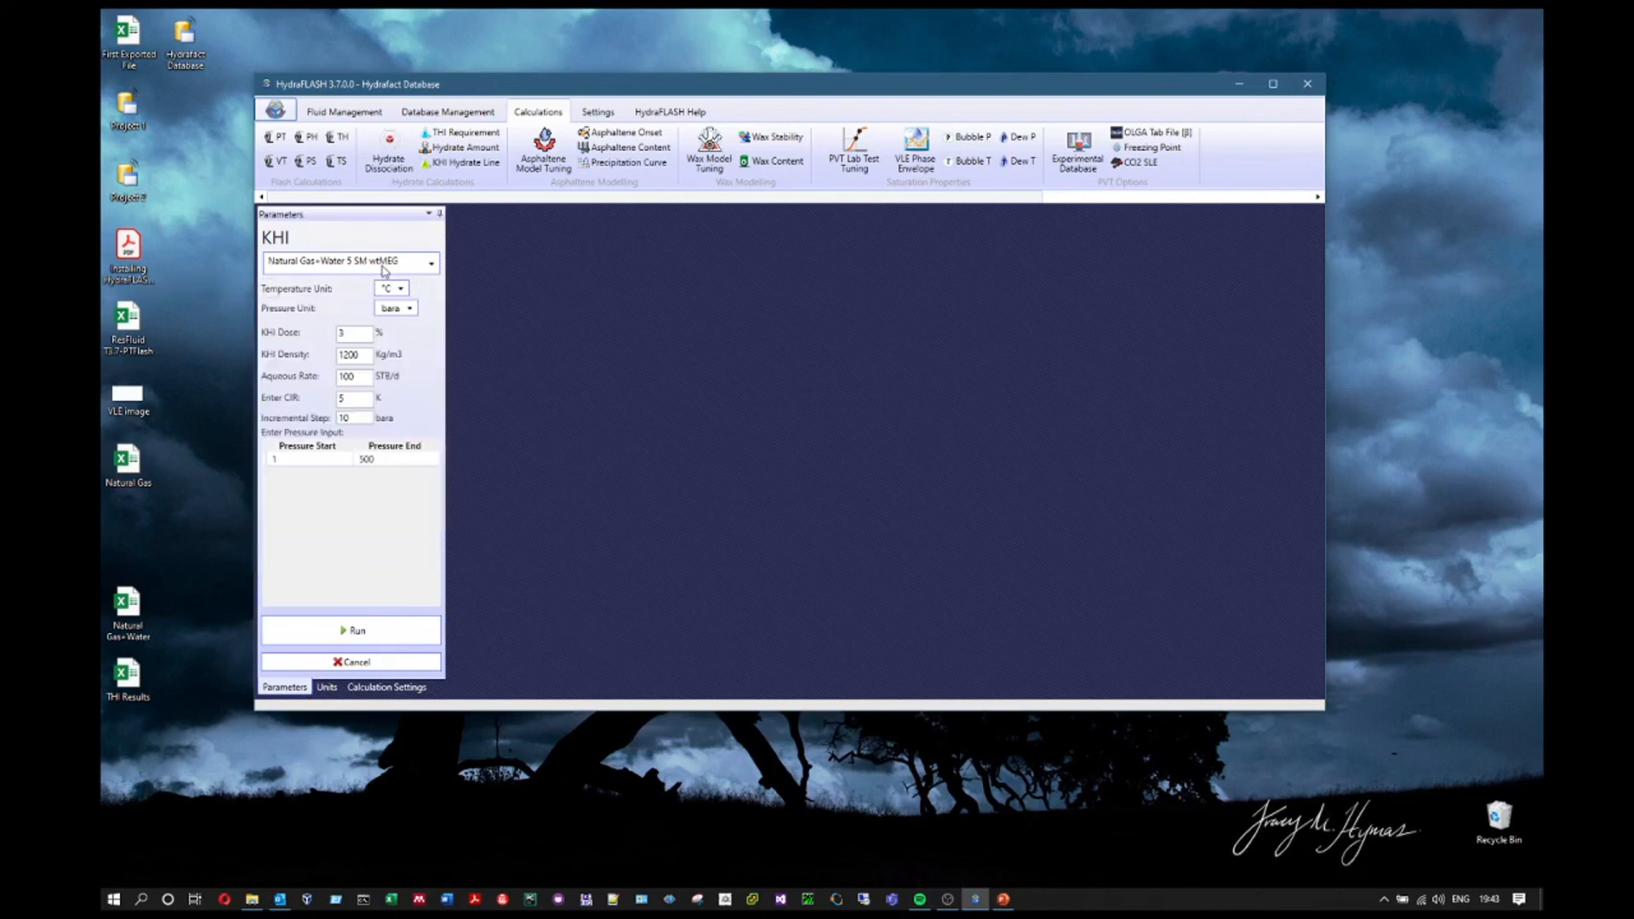
{"action": "left_click", "coordinate": [386, 269]}
{"action": "left_click", "coordinate": [387, 268]}
{"action": "left_click", "coordinate": [357, 268]}
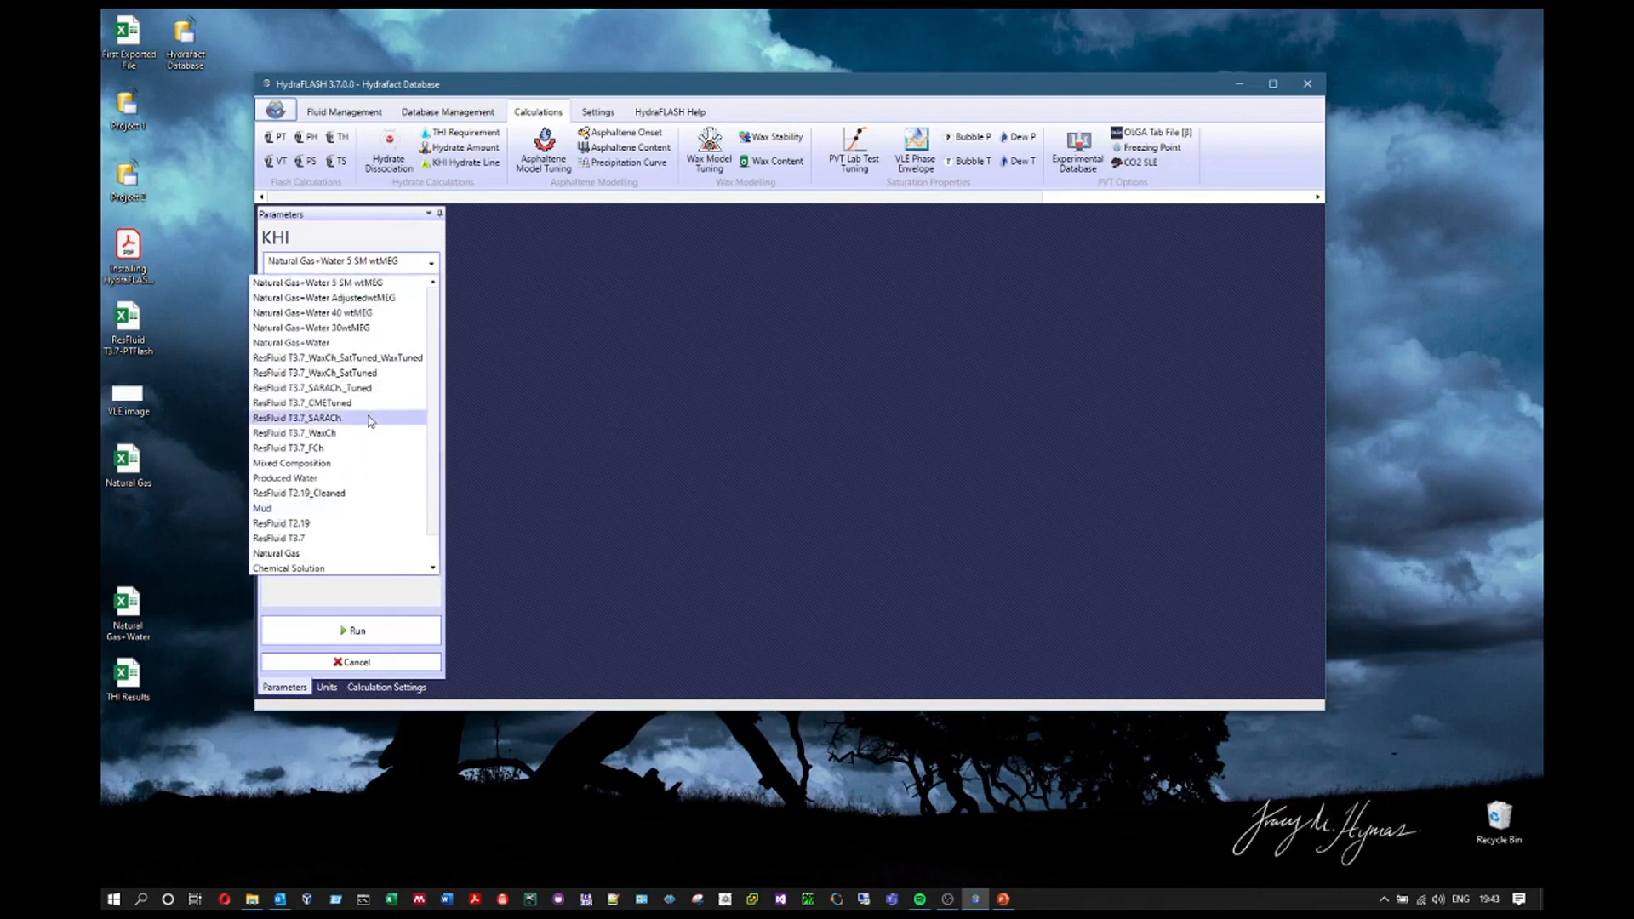
{"action": "left_click", "coordinate": [357, 344]}
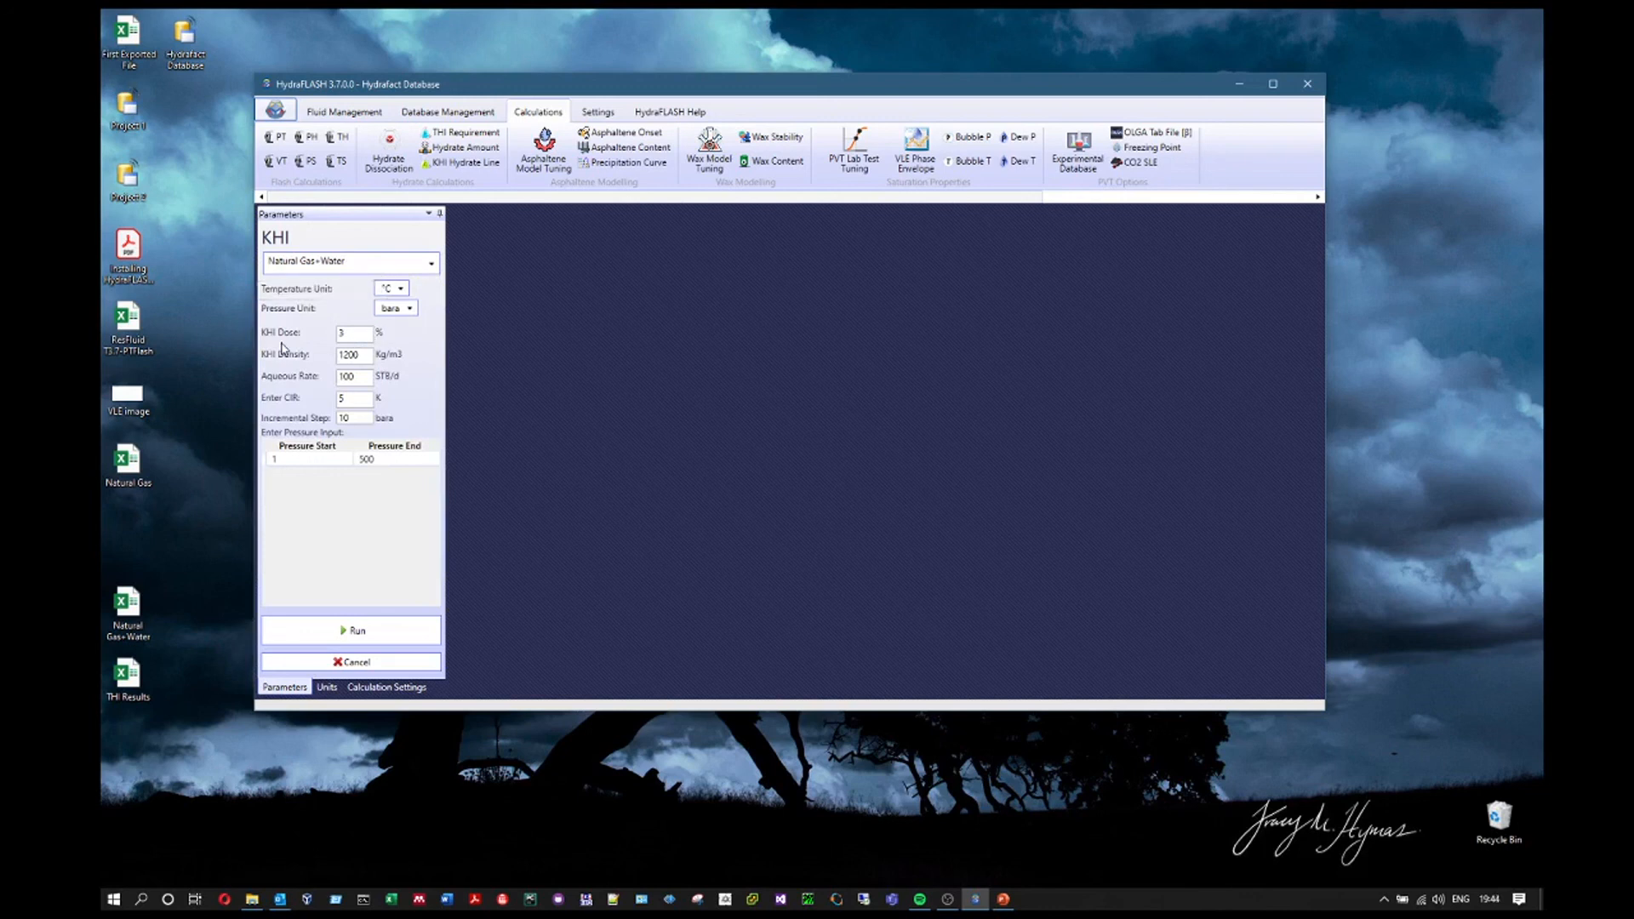
Set the KHI calculation's starting pressure to 5 bara and run it
{"action": "left_click", "coordinate": [355, 333]}
{"action": "left_click", "coordinate": [370, 399]}
{"action": "left_click", "coordinate": [306, 460]}
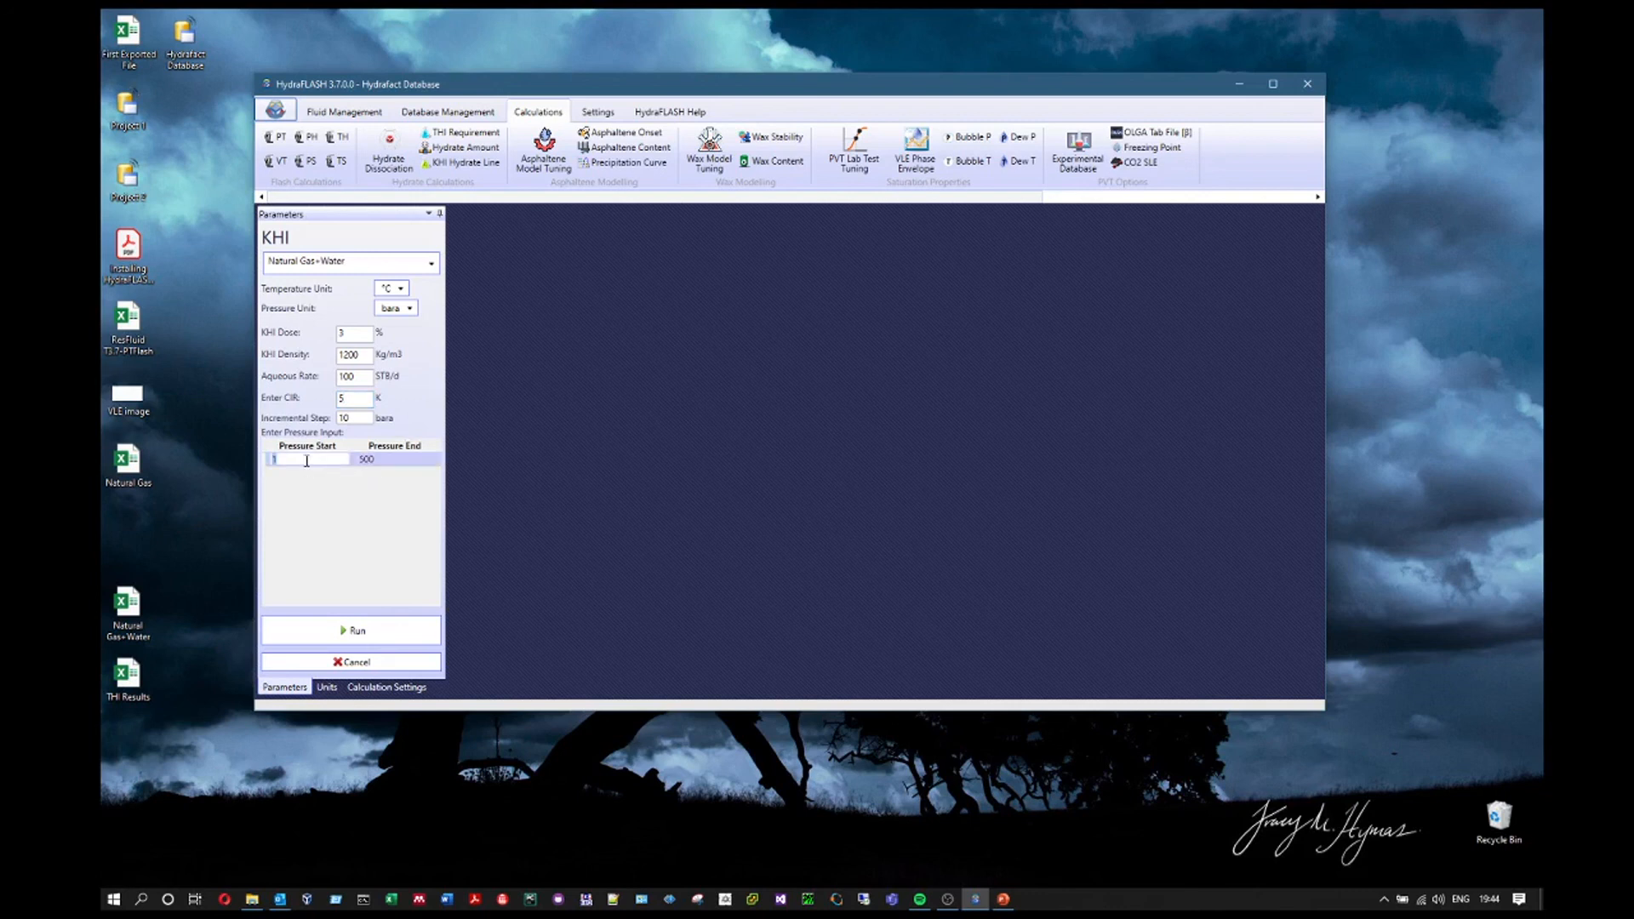
{"action": "type", "text": "5"}
{"action": "left_click", "coordinate": [363, 530]}
{"action": "left_click", "coordinate": [387, 636]}
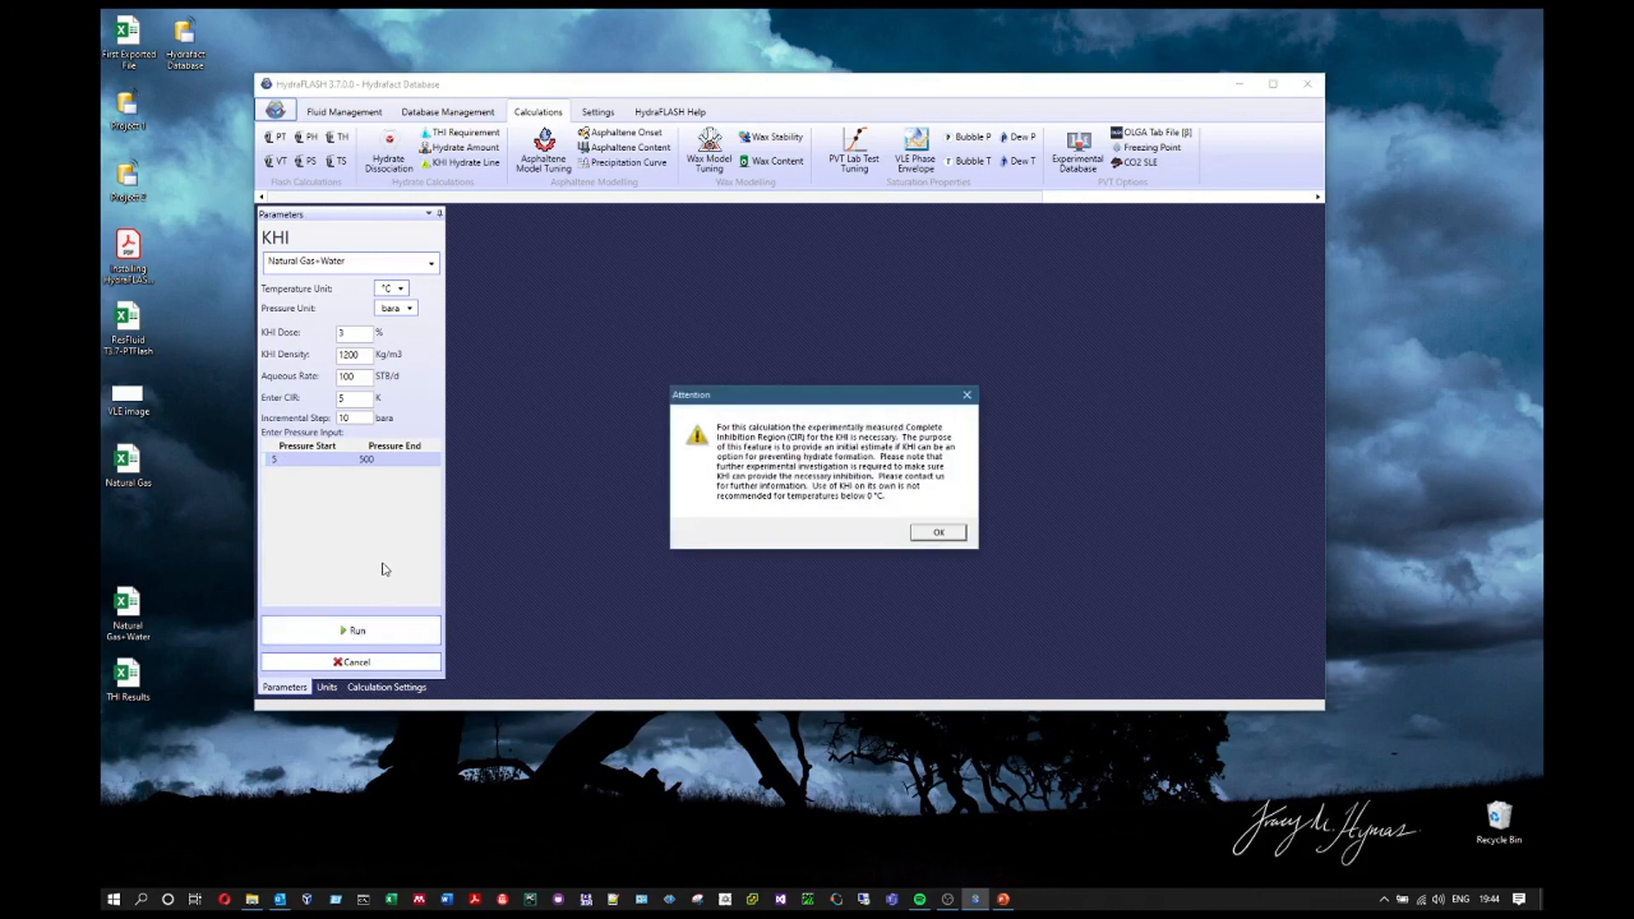
Acknowledge the notice about the Complete Inhibition Region and add the KHI line to the existing Graph(1) hydrate line plot
{"action": "left_click_drag", "start_coordinate": [809, 395], "coordinate": [727, 320]}
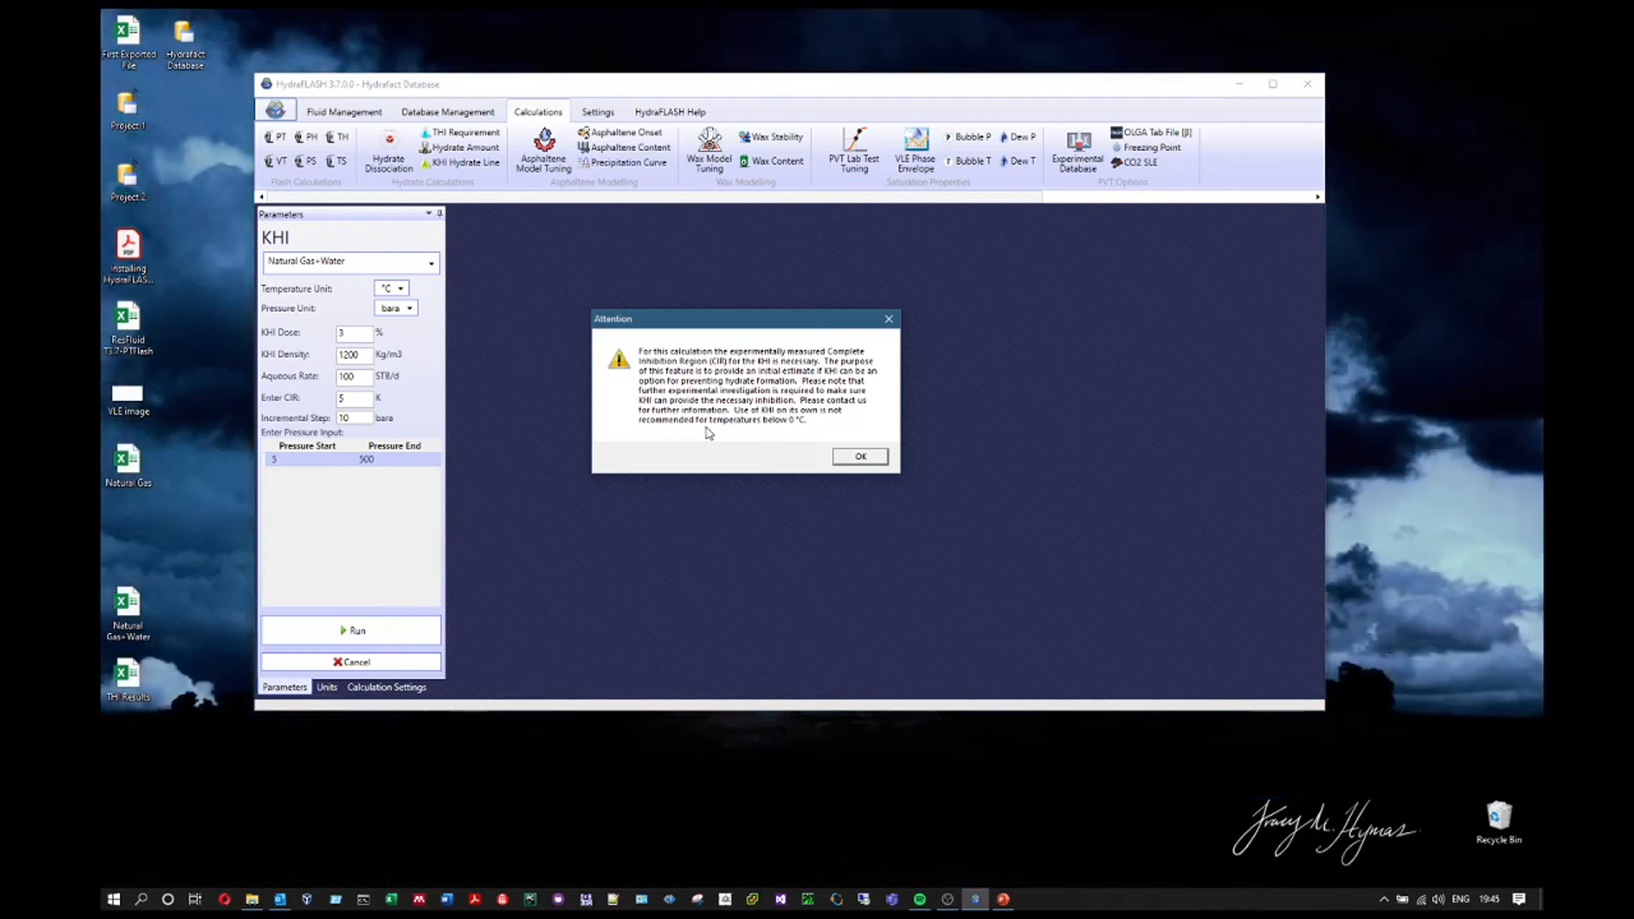
{"action": "left_click", "coordinate": [847, 459]}
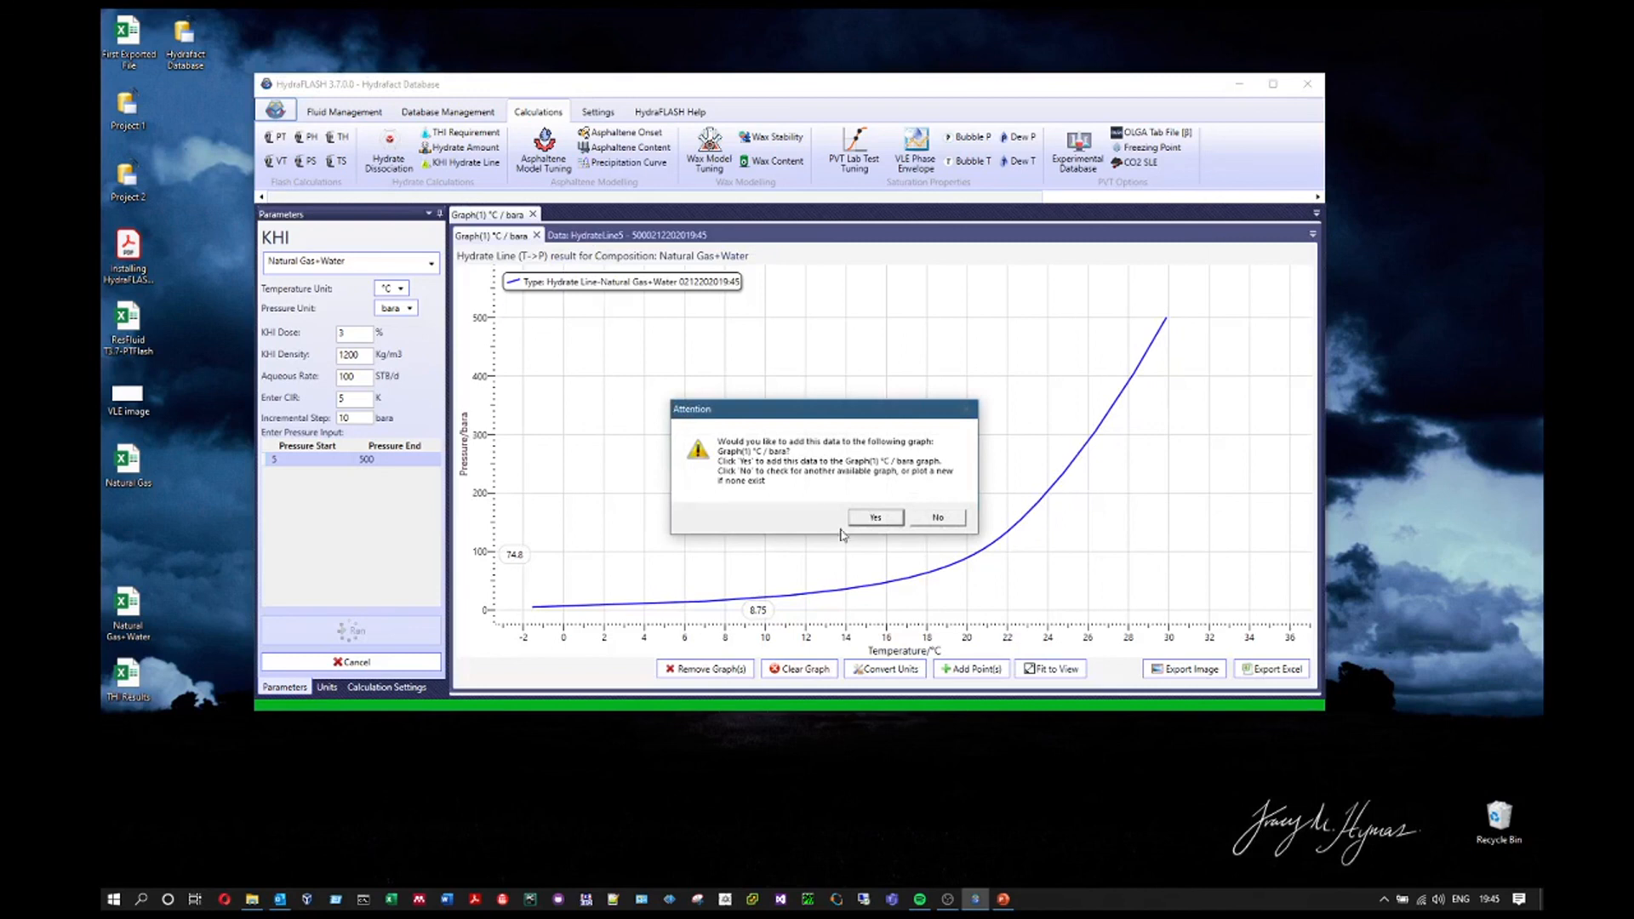
{"action": "left_click", "coordinate": [878, 516]}
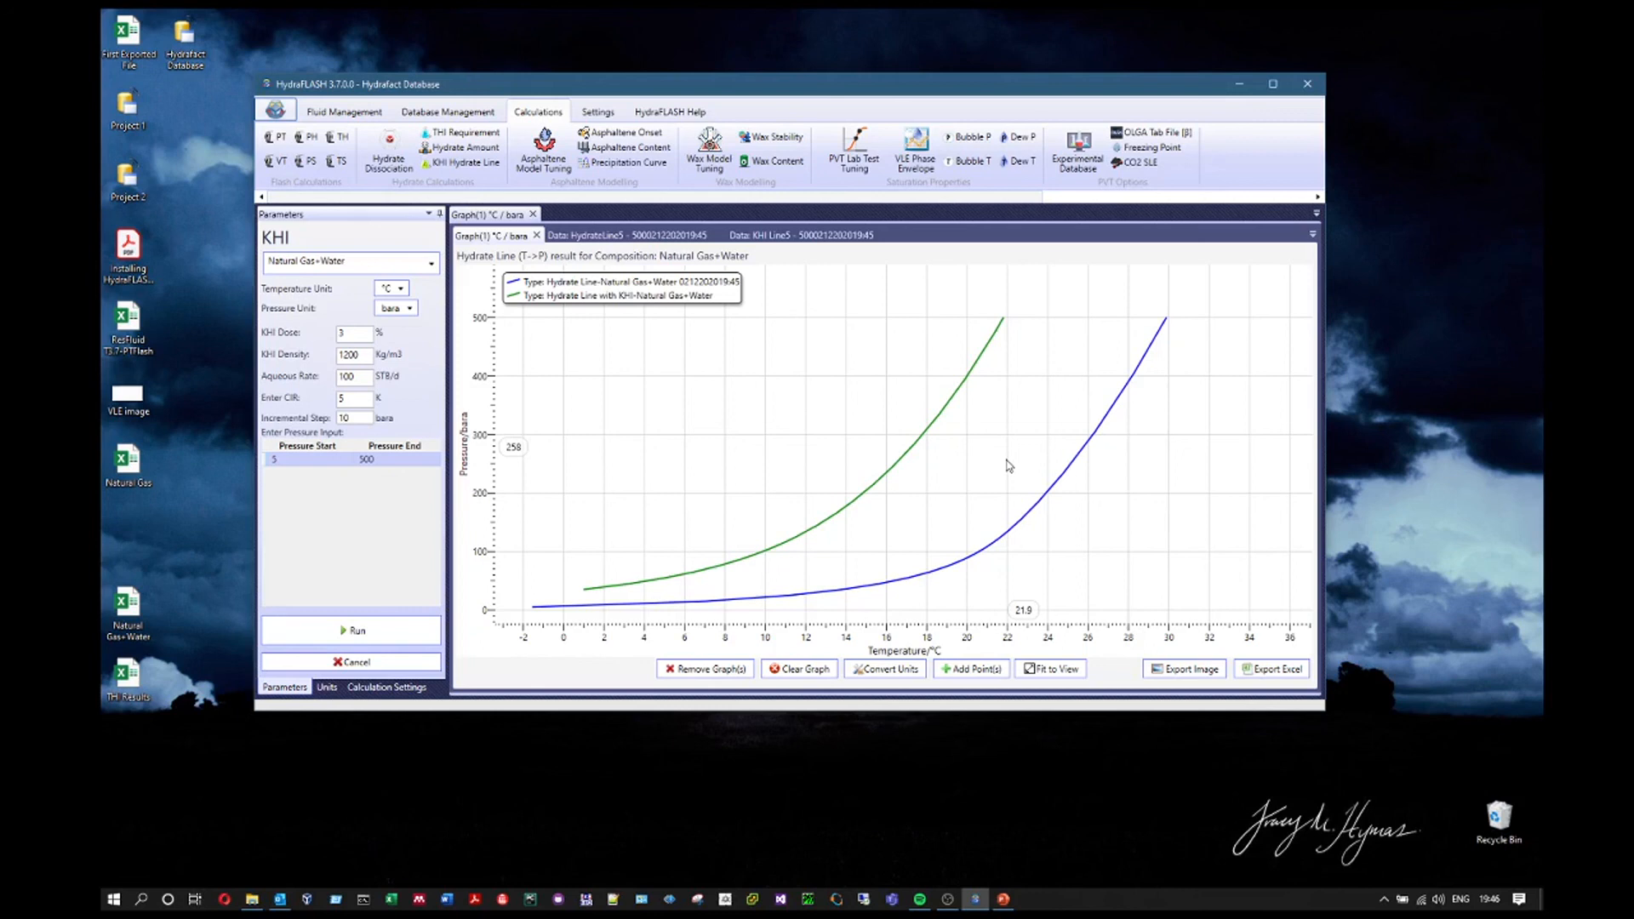
Inspect the combined hydrate line and KHI plot at different zoom levels, restoring it with Fit to View
{"action": "scroll", "coordinate": [903, 485], "scroll_direction": "up", "scroll_amount": 3}
{"action": "scroll", "coordinate": [910, 483], "scroll_direction": "down", "scroll_amount": 6}
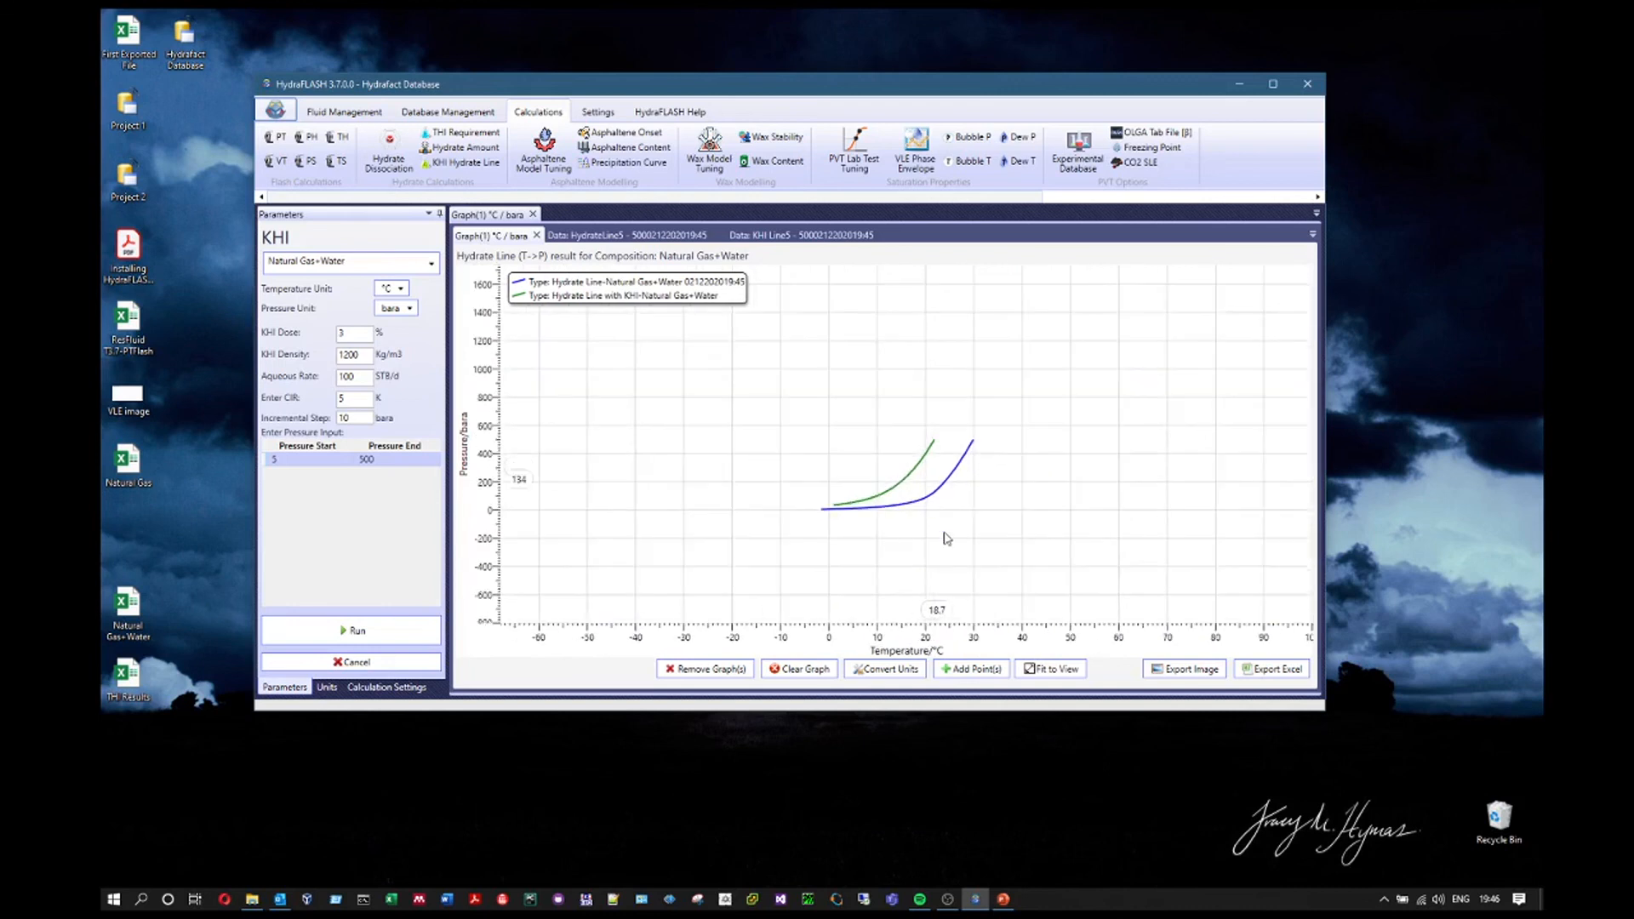
{"action": "left_click", "coordinate": [1067, 669]}
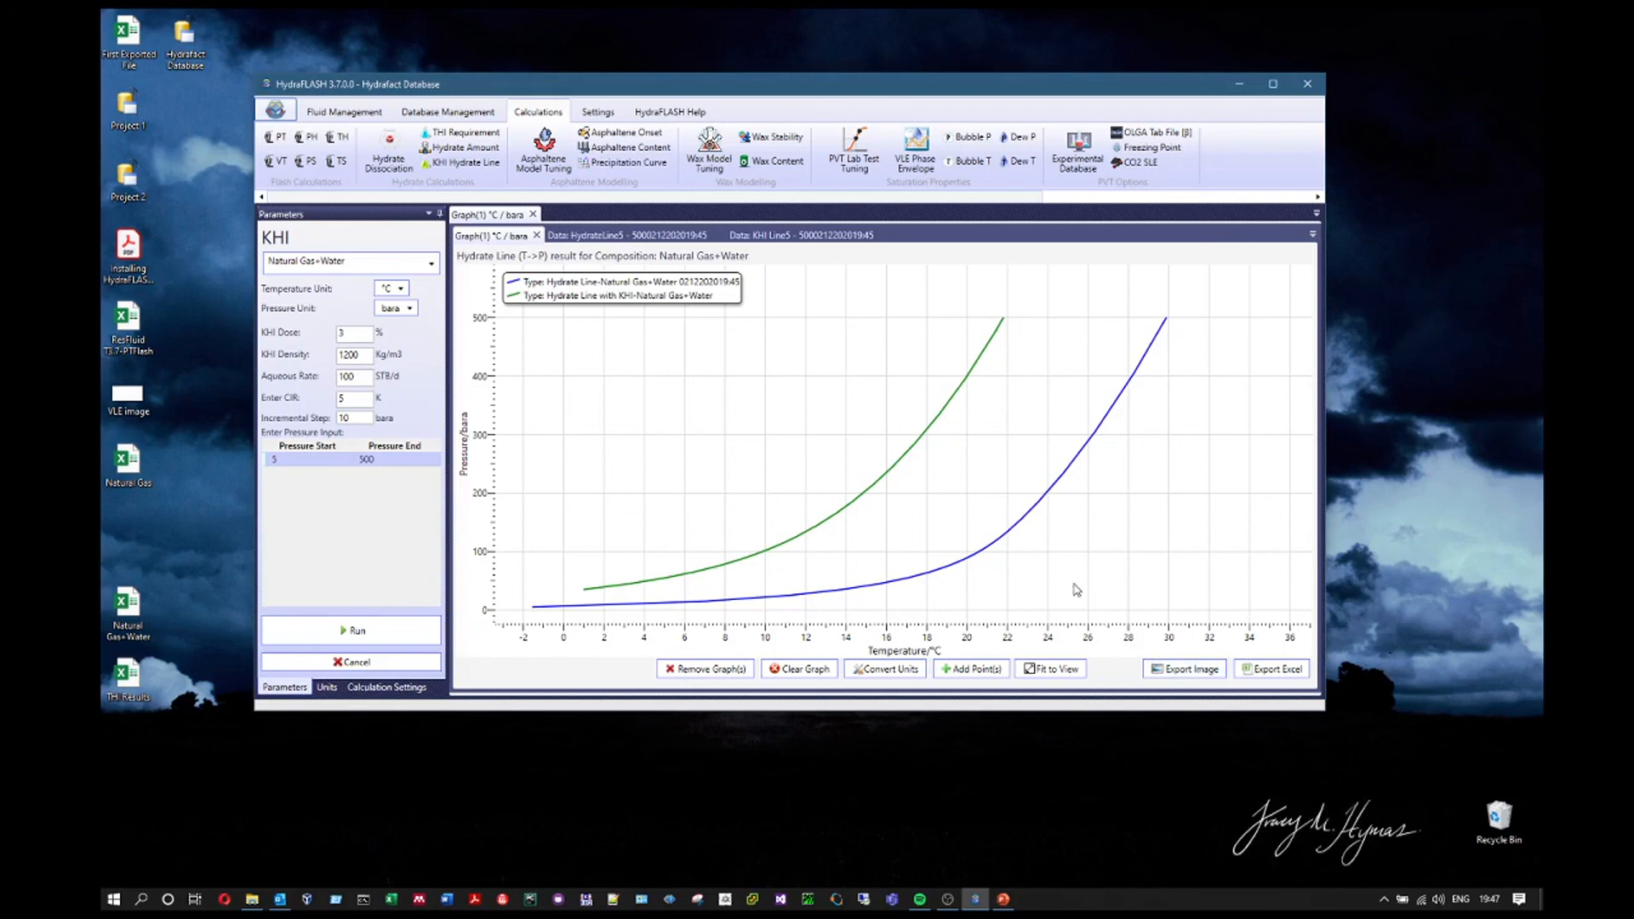
Examine the hydrate line data for Natural Gas+Water, including its feed composition and phase fractions, and return to the graph
{"action": "left_click", "coordinate": [649, 238]}
{"action": "scroll", "coordinate": [841, 466], "scroll_direction": "down", "scroll_amount": 4}
{"action": "scroll", "coordinate": [842, 495], "scroll_direction": "up", "scroll_amount": 4}
{"action": "left_click", "coordinate": [509, 237]}
{"action": "left_click", "coordinate": [651, 235]}
{"action": "left_click_drag", "start_coordinate": [549, 375], "coordinate": [961, 610]}
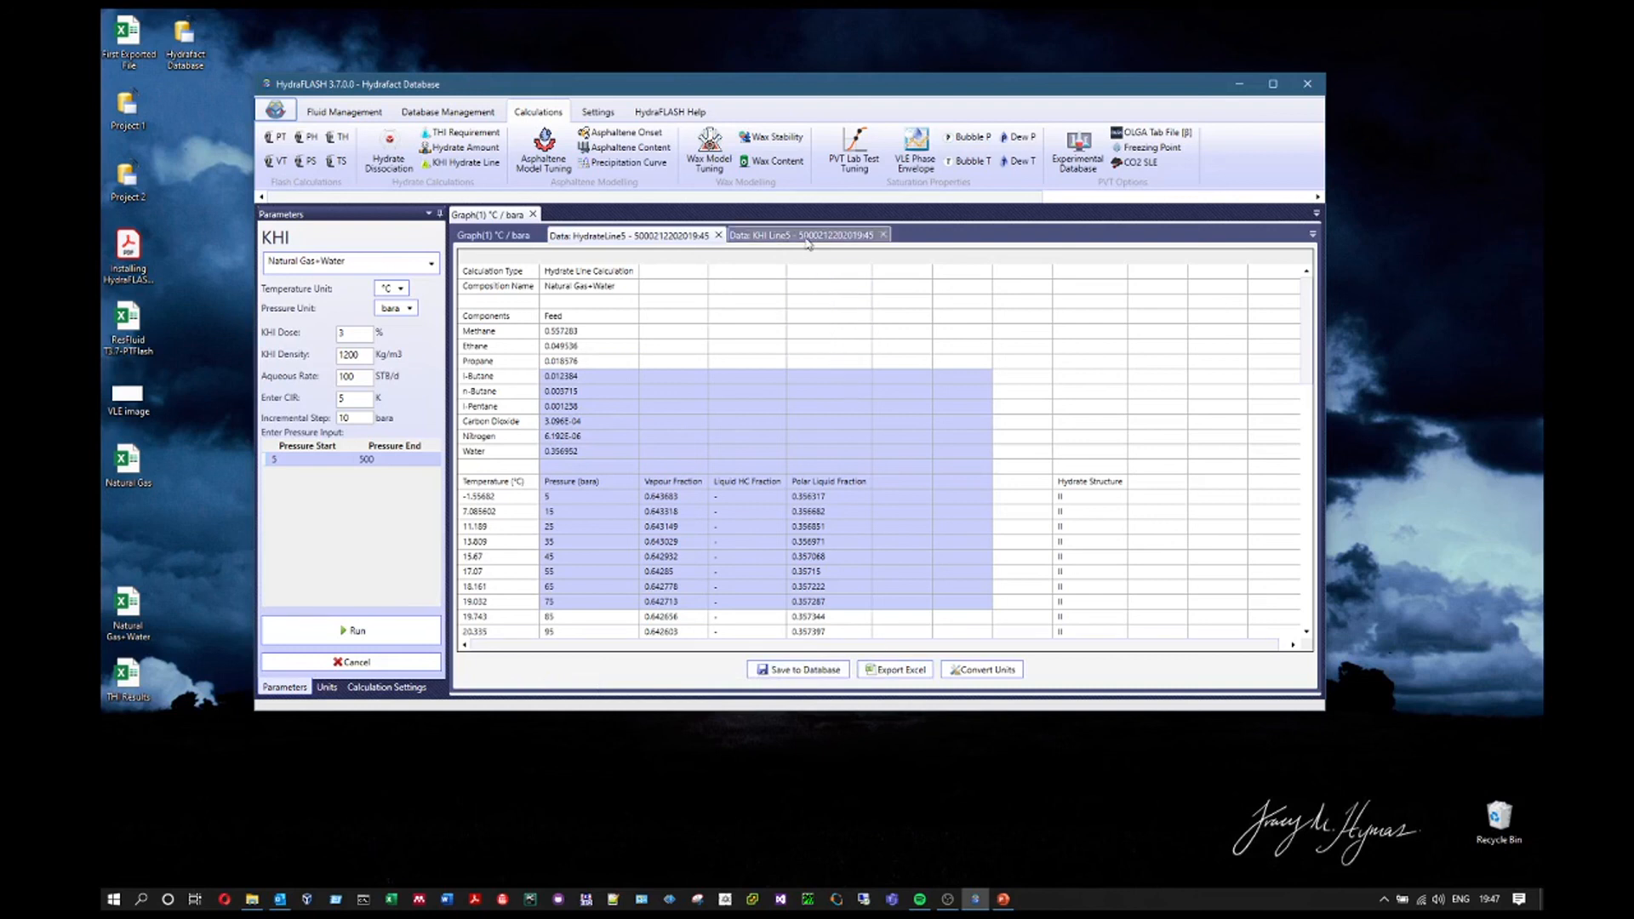
{"action": "scroll", "coordinate": [815, 487], "scroll_direction": "down", "scroll_amount": 3}
{"action": "left_click", "coordinate": [693, 492]}
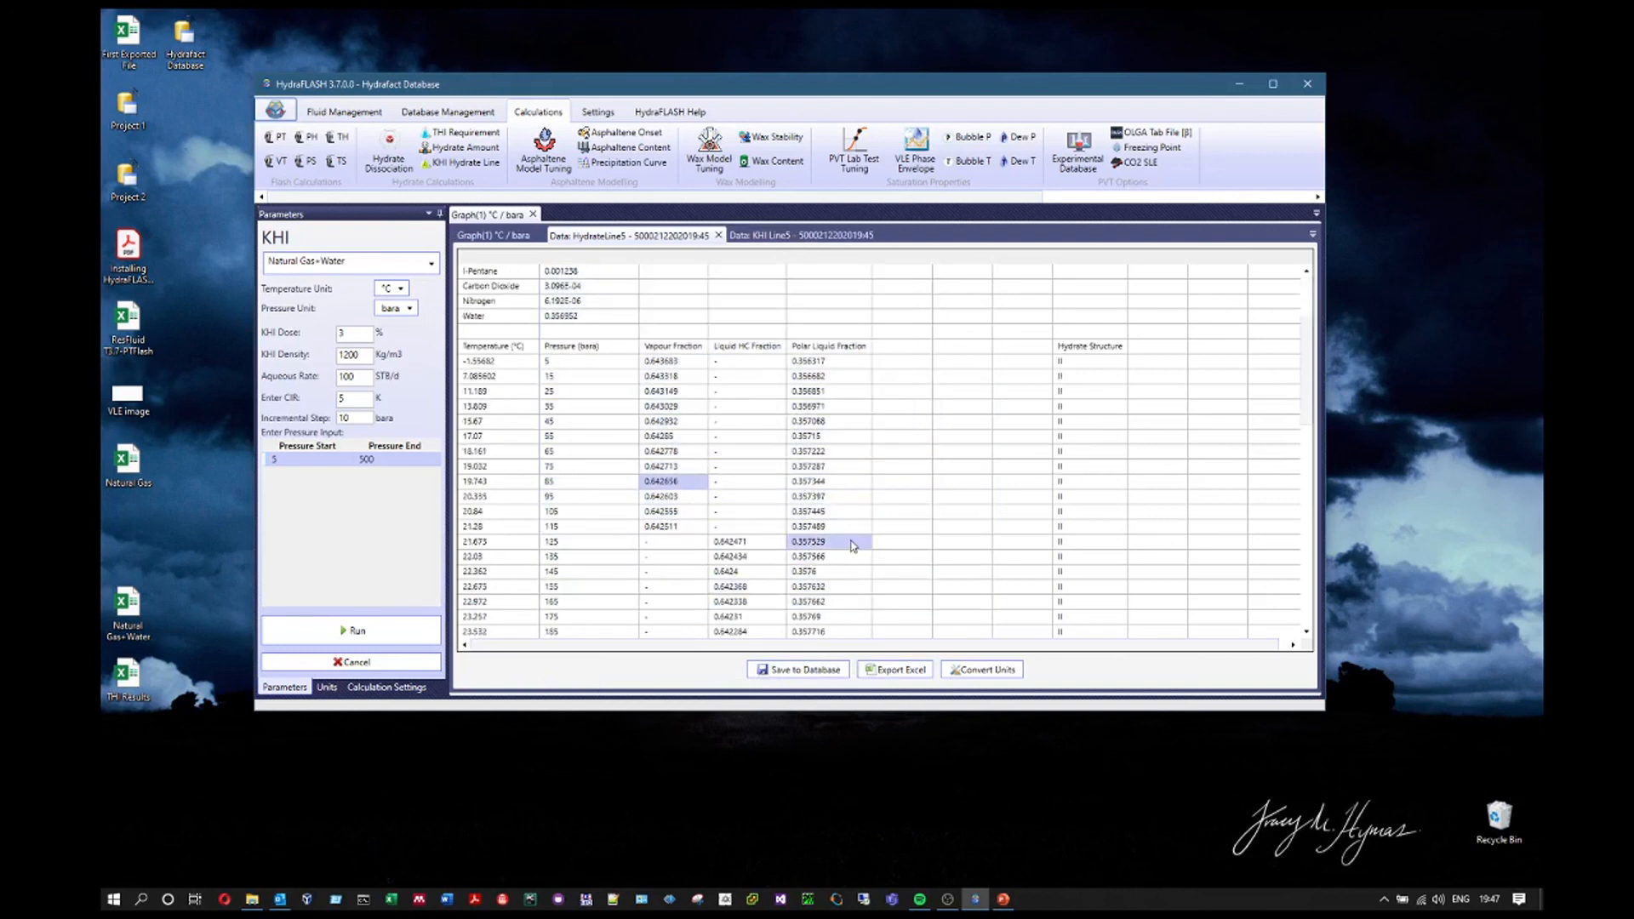
{"action": "scroll", "coordinate": [852, 546], "scroll_direction": "up", "scroll_amount": 3}
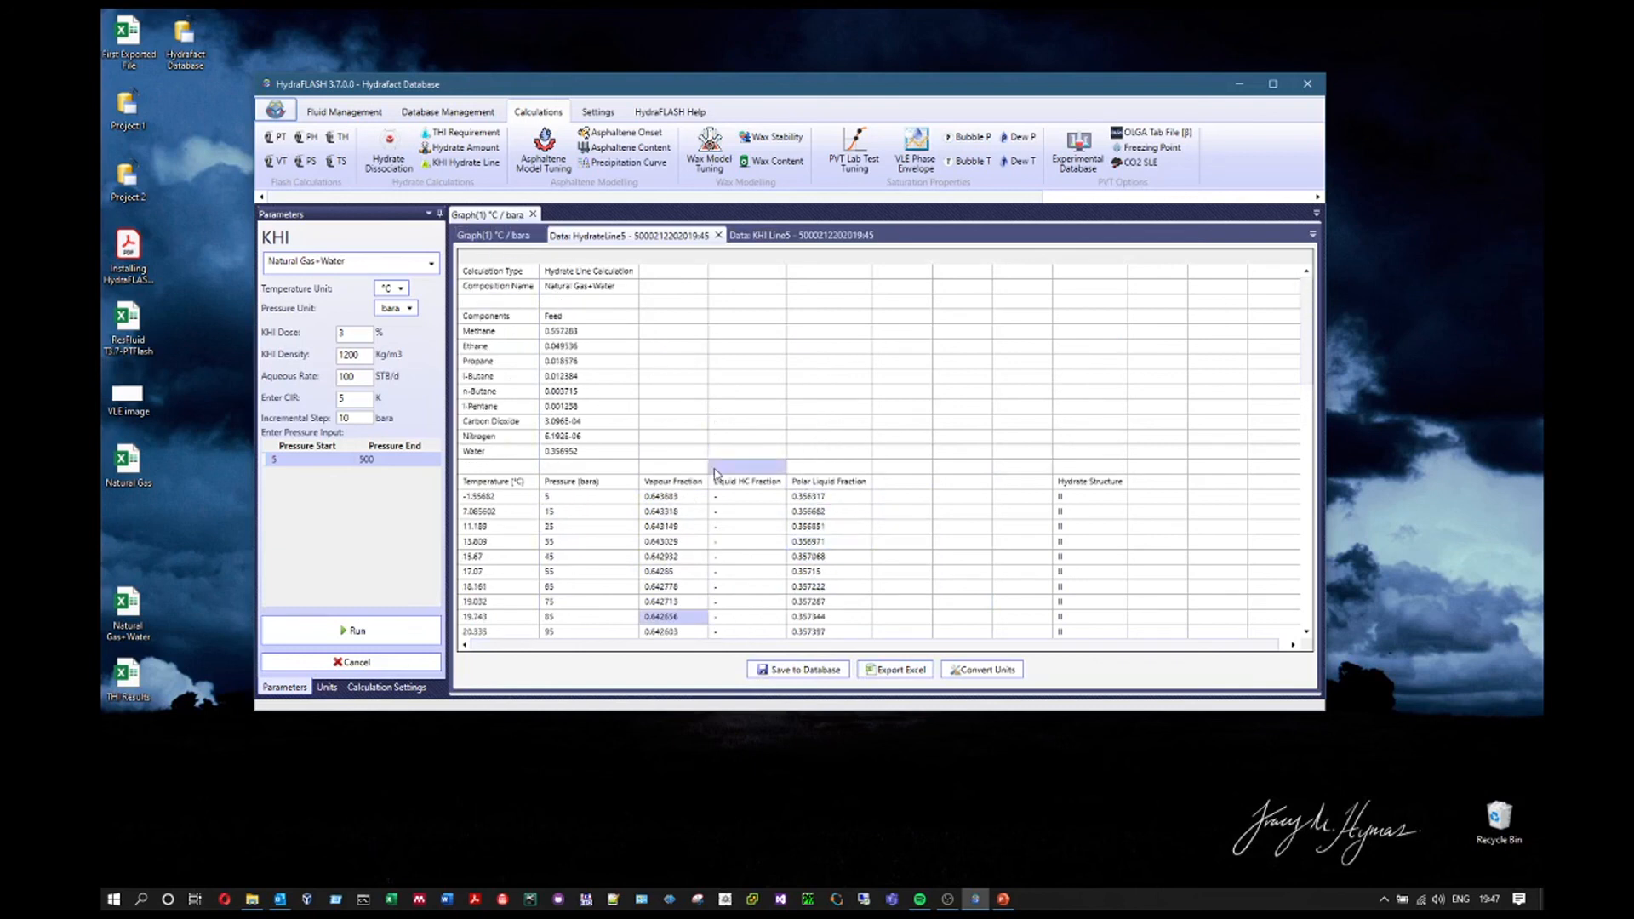
{"action": "left_click", "coordinate": [492, 235]}
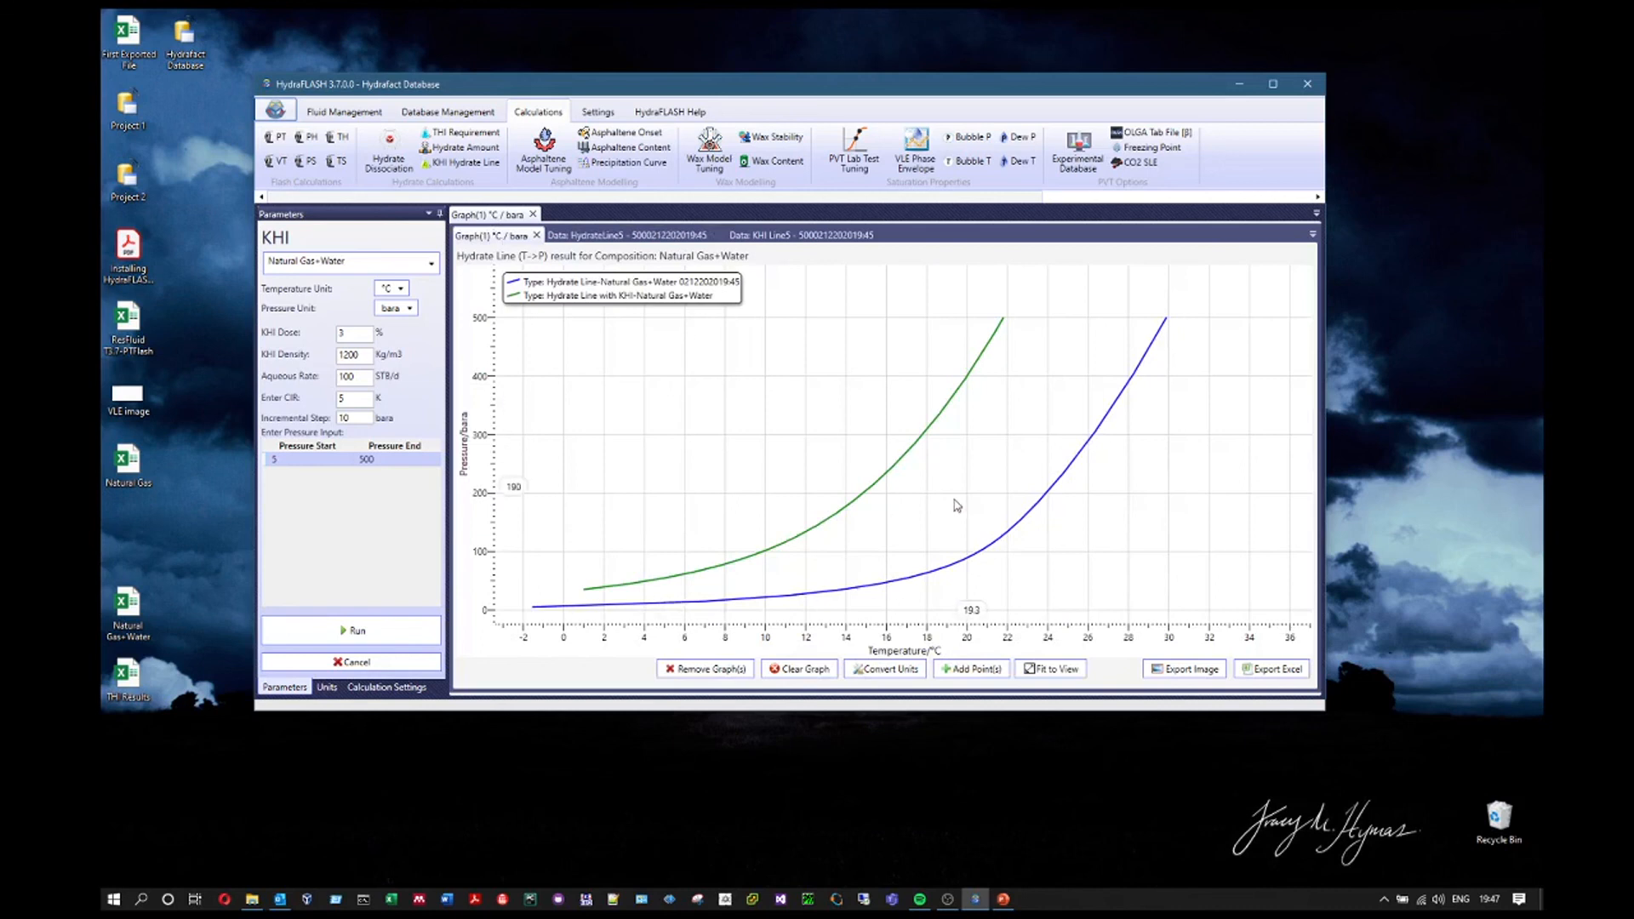
Close the Graph(1) results and review the input parameters for Hydrate Dissociation, THI Requirement, Hydrate Amount and KHI Hydrate Line
{"action": "left_click", "coordinate": [533, 216]}
{"action": "left_click", "coordinate": [389, 149]}
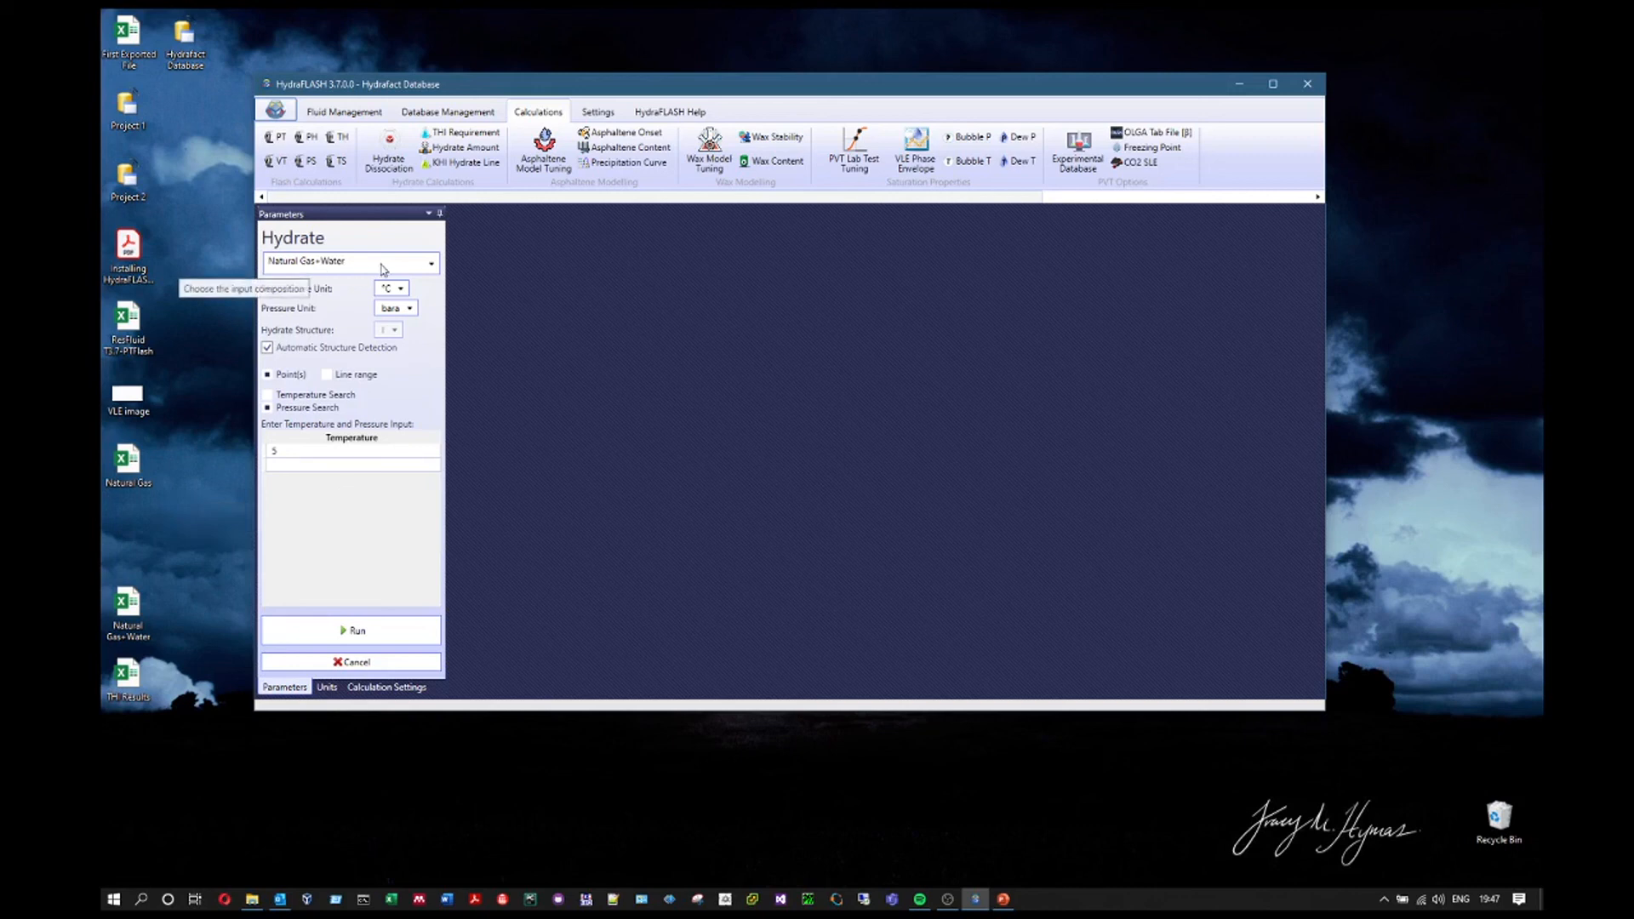
{"action": "left_click", "coordinate": [459, 132]}
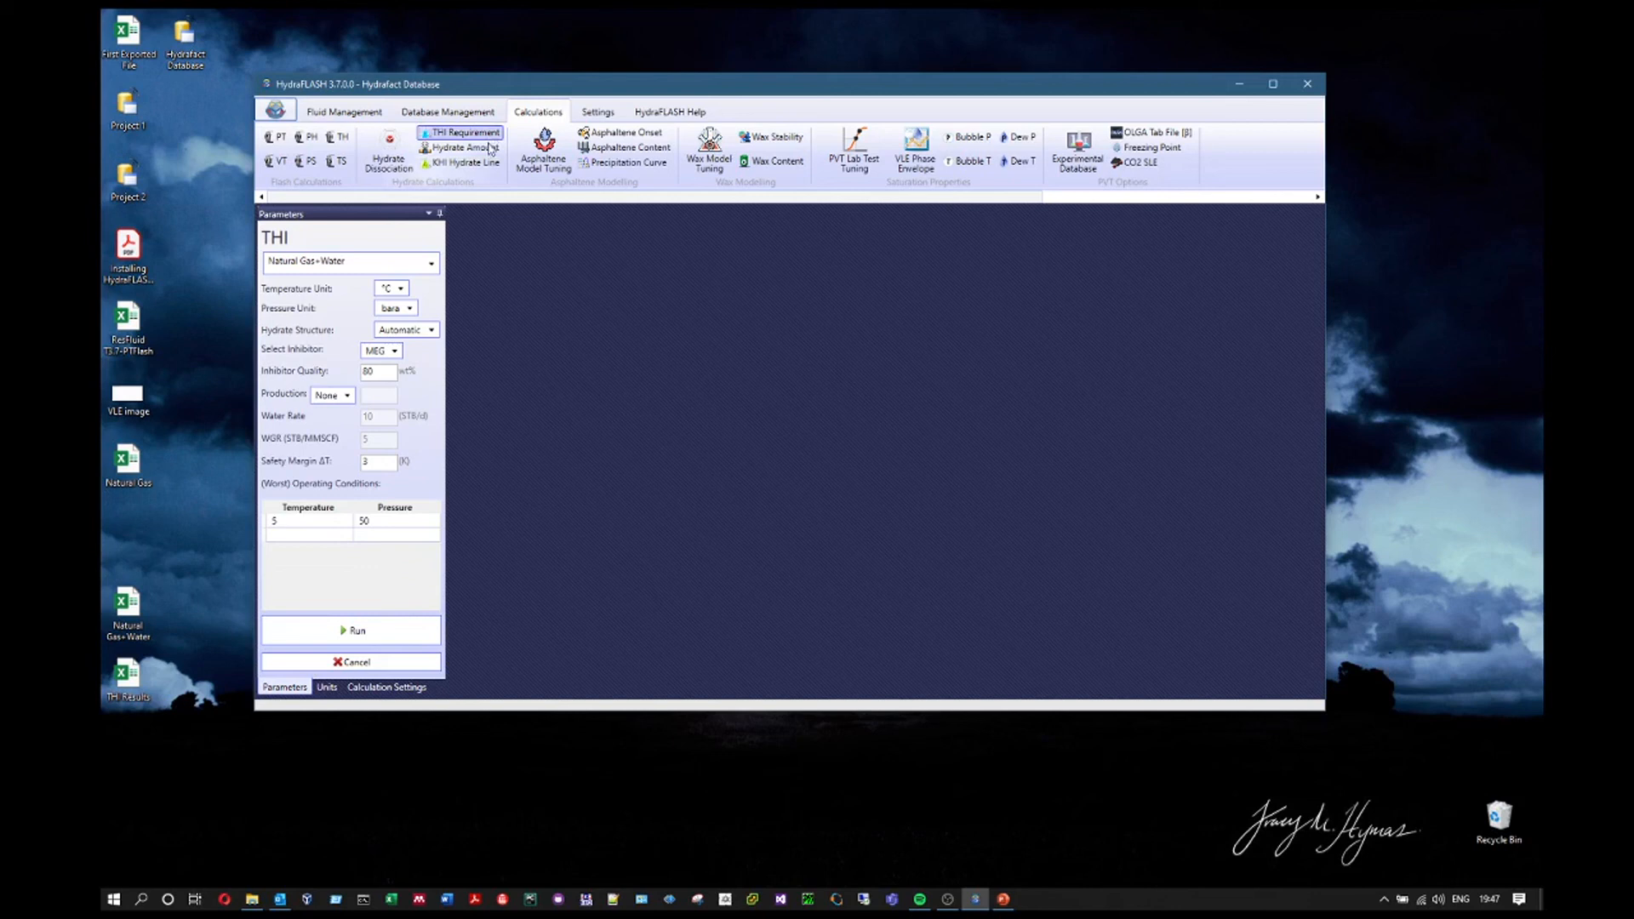
{"action": "left_click", "coordinate": [460, 147]}
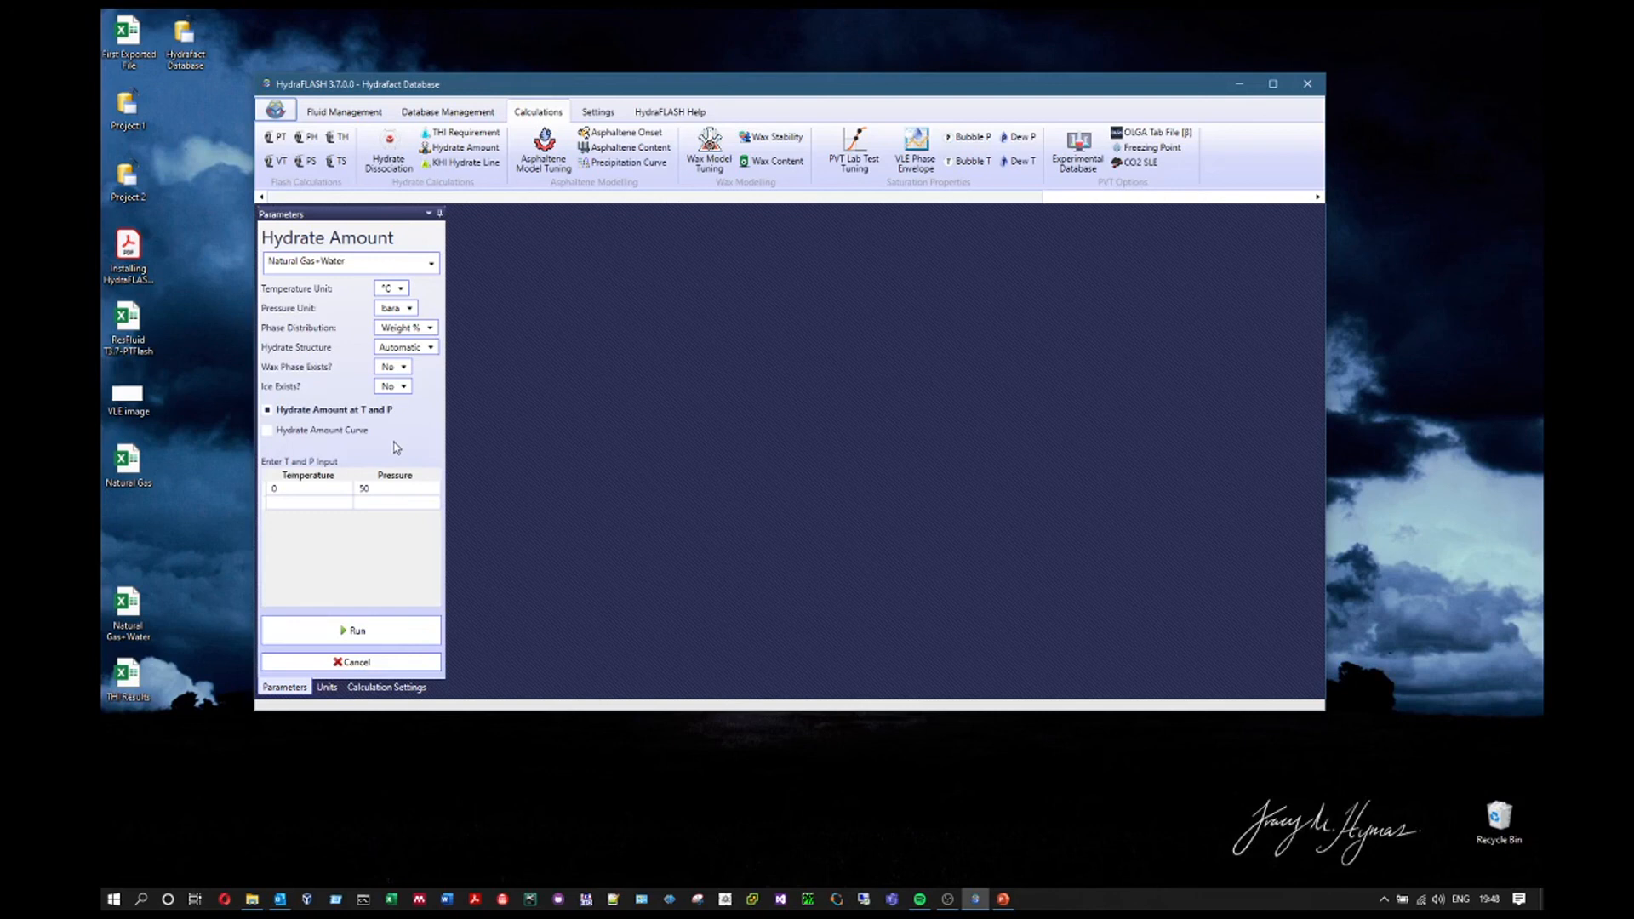
{"action": "left_click", "coordinate": [461, 163]}
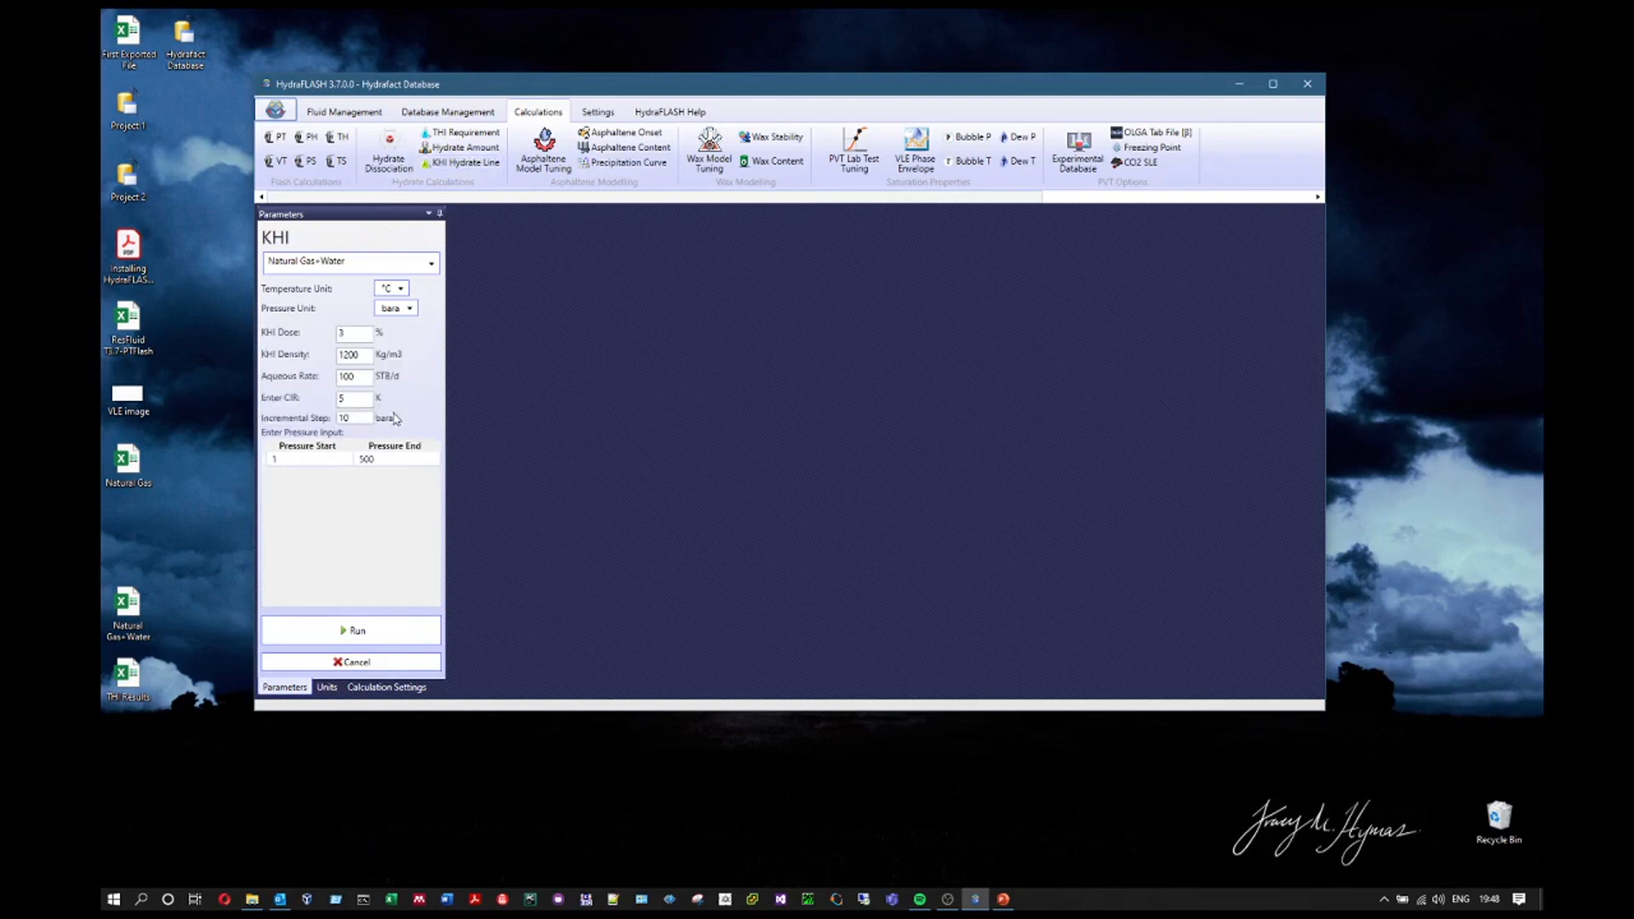